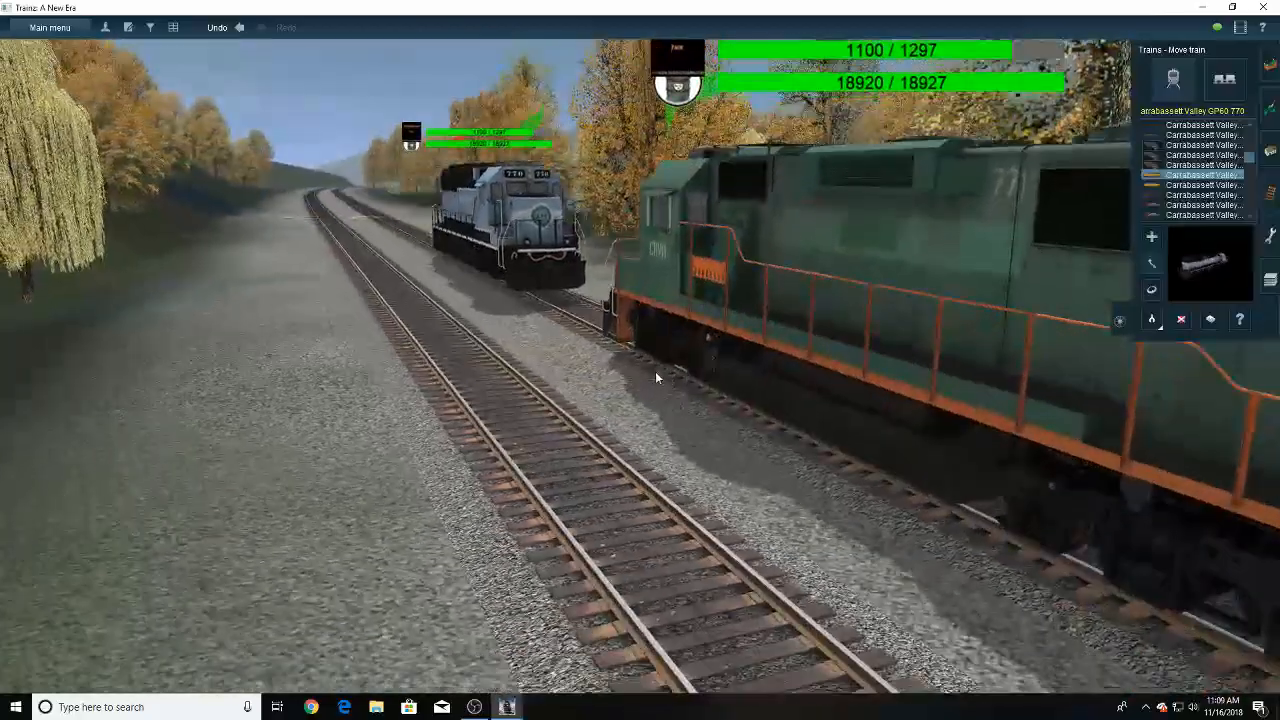
- Delete the green Carrabassett Valley locomotive 771 from the track
{"action": "right_click", "coordinate": [768, 367]}
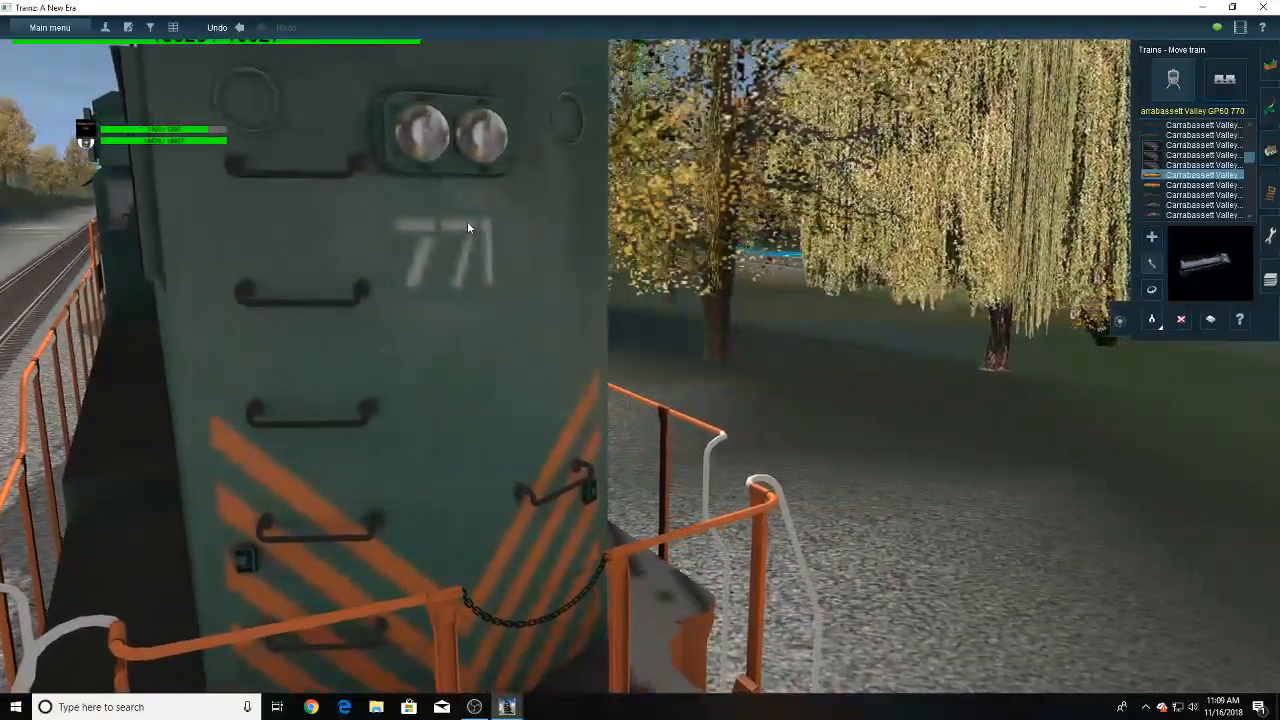
{"action": "scroll", "coordinate": [510, 286], "scroll_direction": "down", "scroll_amount": 5}
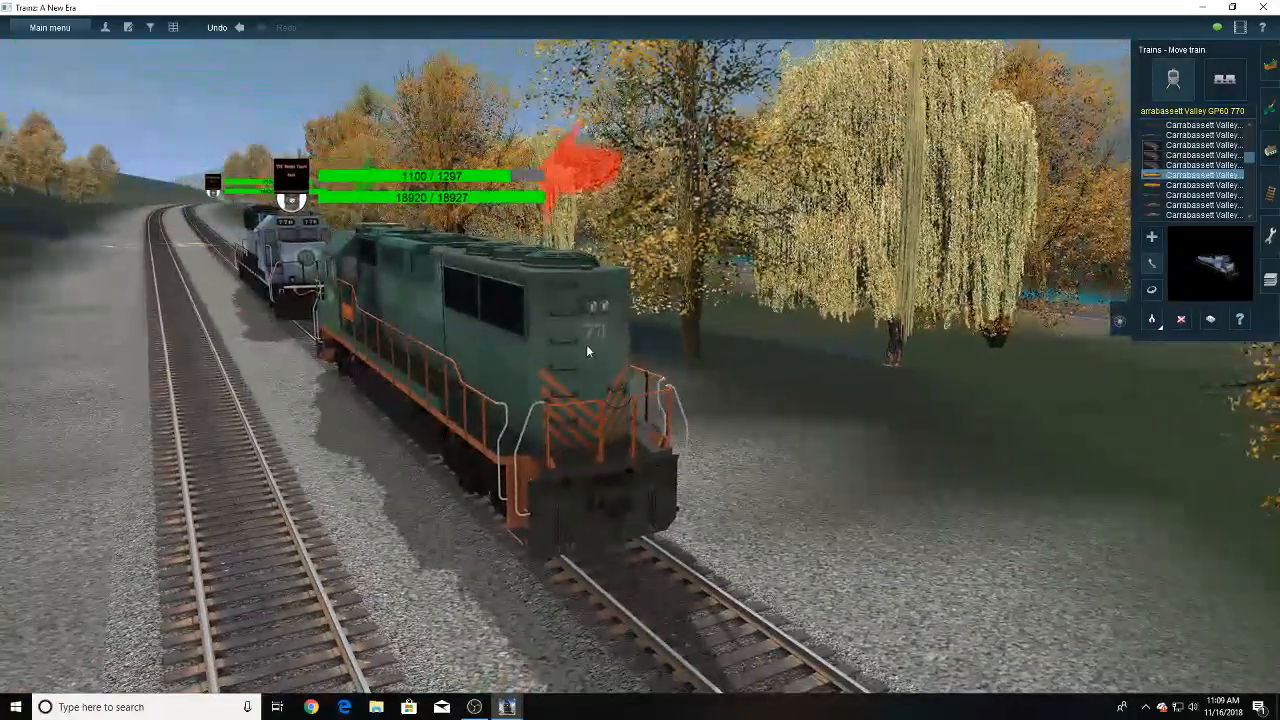
{"action": "right_click", "coordinate": [382, 352]}
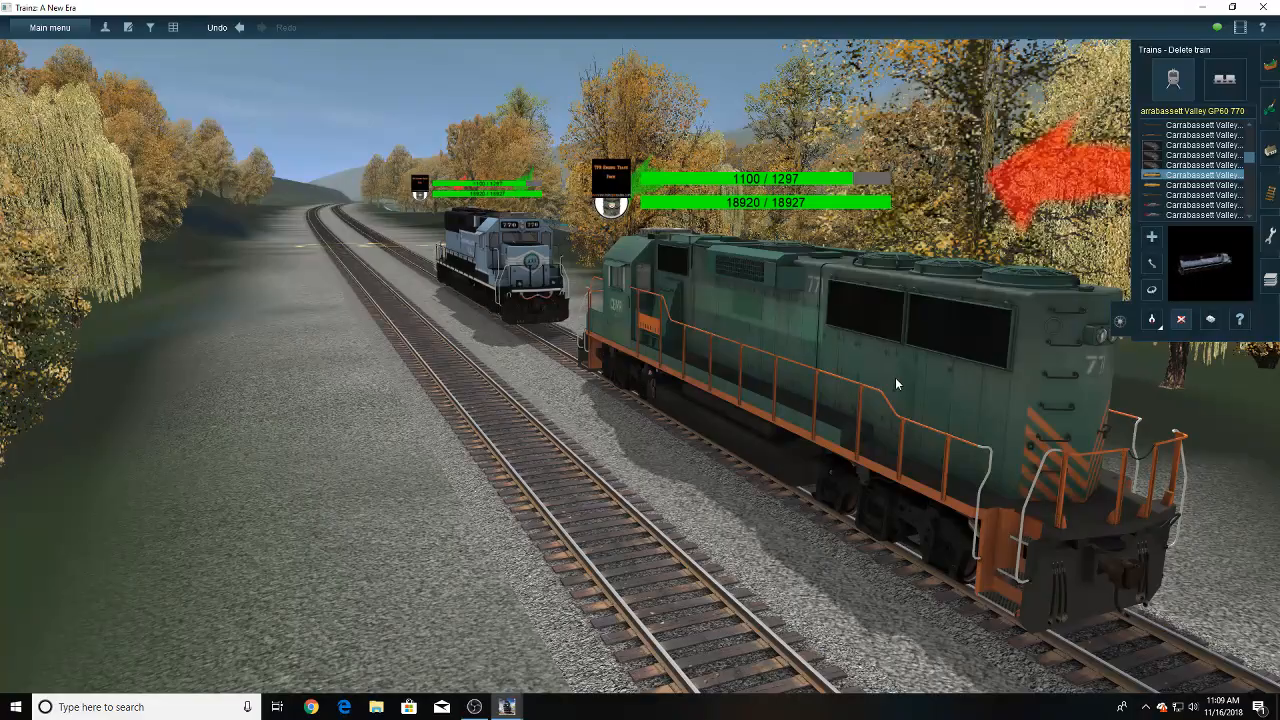
{"action": "left_click", "coordinate": [896, 380]}
- Follow the double track beside the highway towards the steel truss bridge
{"action": "scroll", "coordinate": [580, 316], "scroll_direction": "down", "scroll_amount": 5}
{"action": "mouse_move", "coordinate": [563, 311]}
{"action": "right_mouse_down"}
{"action": "mouse_move", "coordinate": [510, 260]}
{"action": "mouse_move", "coordinate": [643, 272]}
{"action": "right_mouse_up"}
{"action": "scroll", "coordinate": [643, 270], "scroll_direction": "down", "scroll_amount": 10}
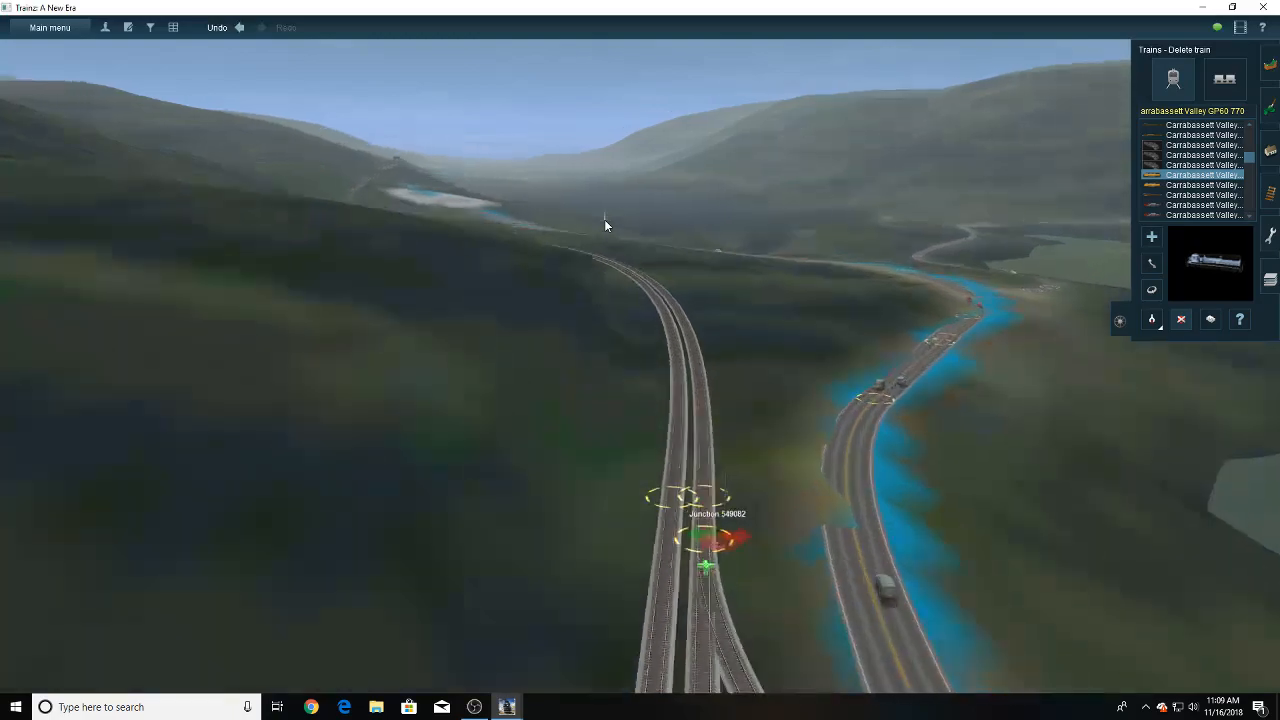
{"action": "right_click_drag", "start_coordinate": [604, 219], "coordinate": [636, 195]}
- Locate the lakeside town near the diesel fueling pads on the route map and return to the 3D world there
{"action": "key", "text": "m"}
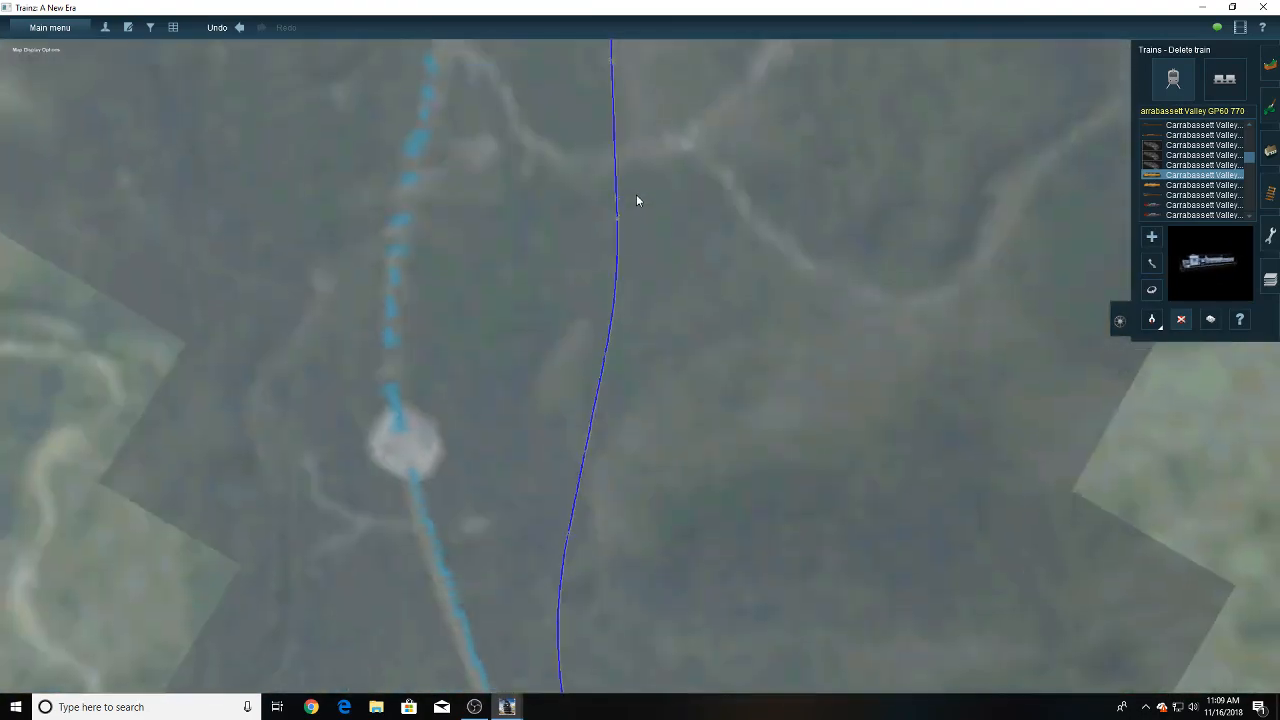
{"action": "scroll", "coordinate": [637, 196], "scroll_direction": "down", "scroll_amount": 5}
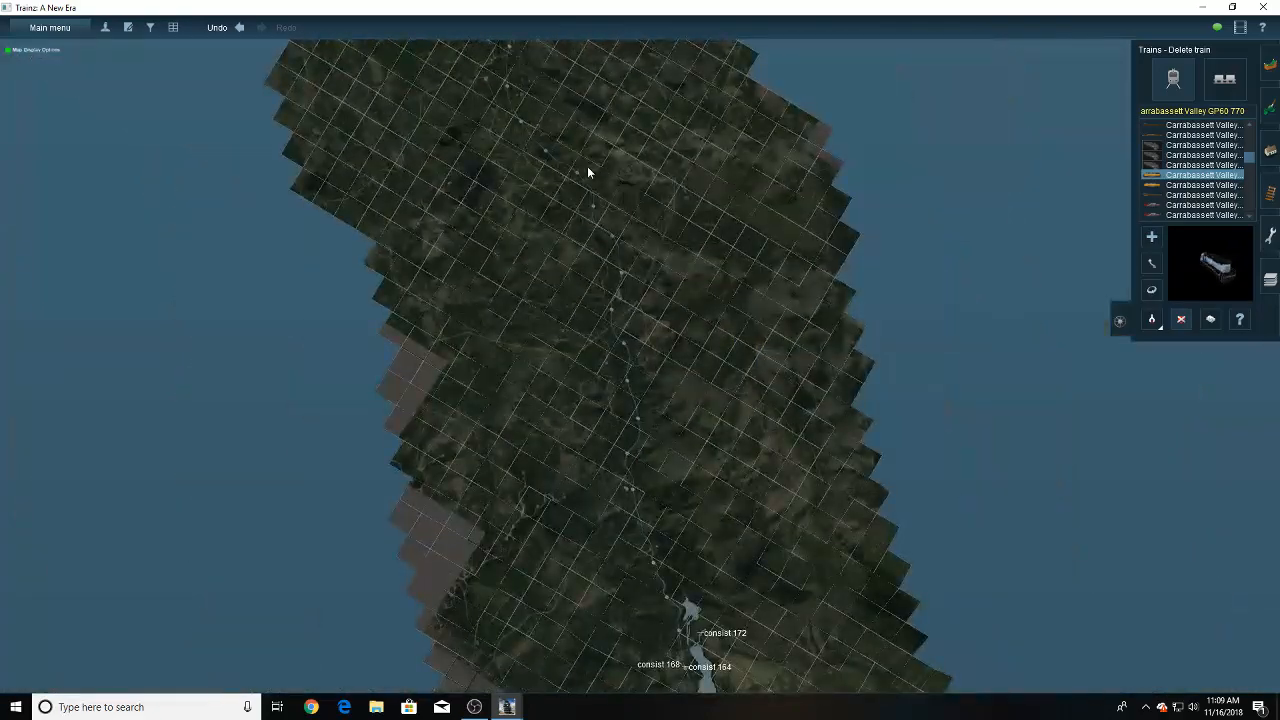
{"action": "right_click_drag", "start_coordinate": [587, 167], "coordinate": [499, 241]}
{"action": "scroll", "coordinate": [606, 158], "scroll_direction": "up", "scroll_amount": 5}
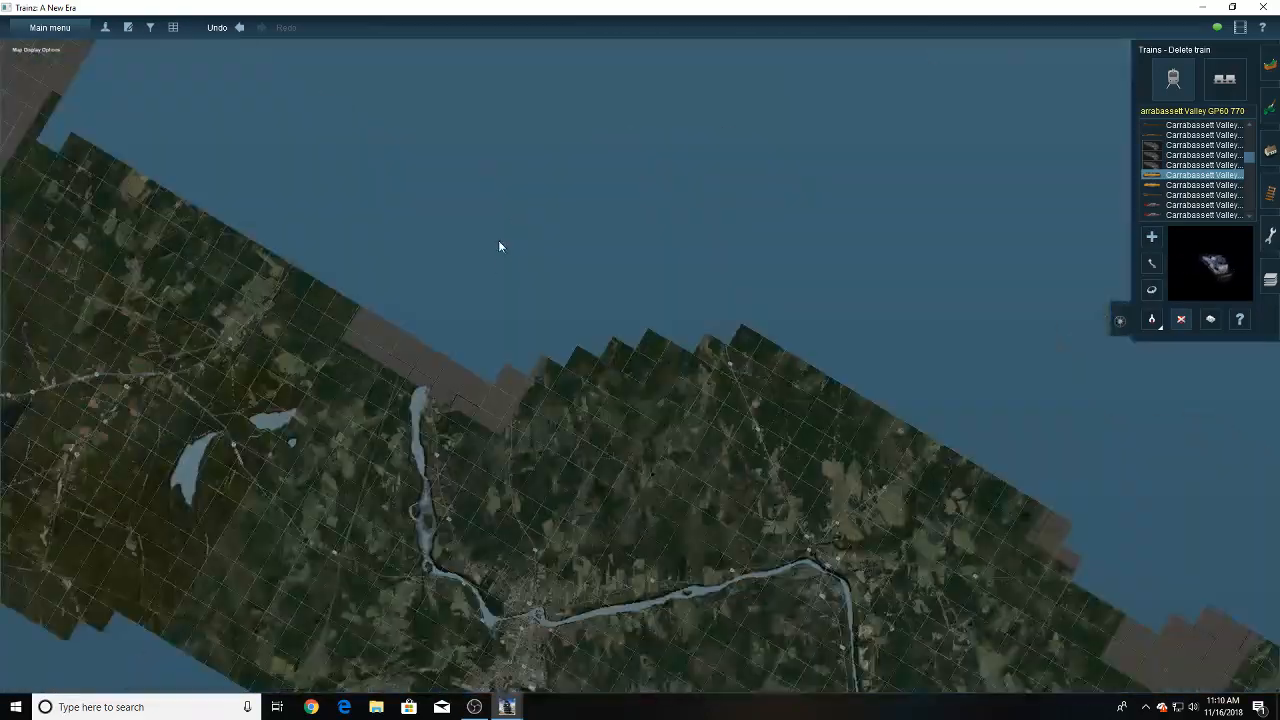
{"action": "right_click", "coordinate": [390, 416]}
{"action": "right_click_drag", "start_coordinate": [656, 460], "coordinate": [537, 260]}
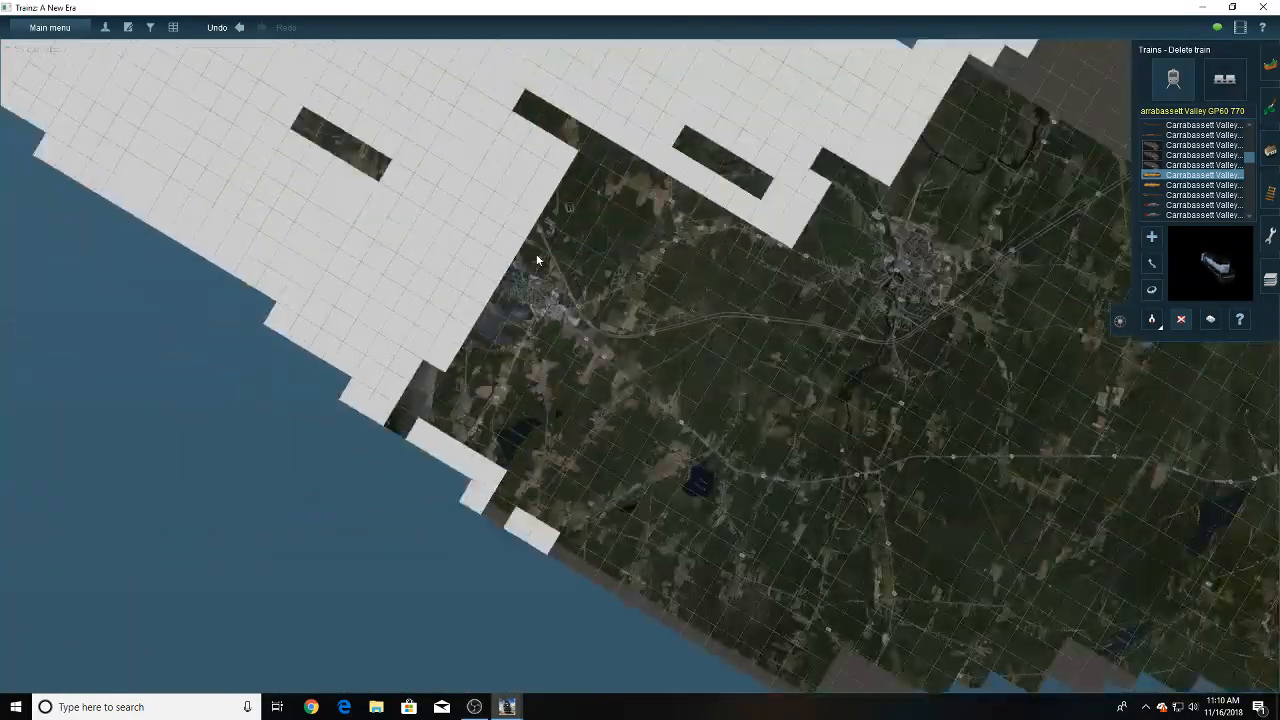
{"action": "right_click", "coordinate": [531, 280]}
{"action": "scroll", "coordinate": [645, 370], "scroll_direction": "up", "scroll_amount": 5}
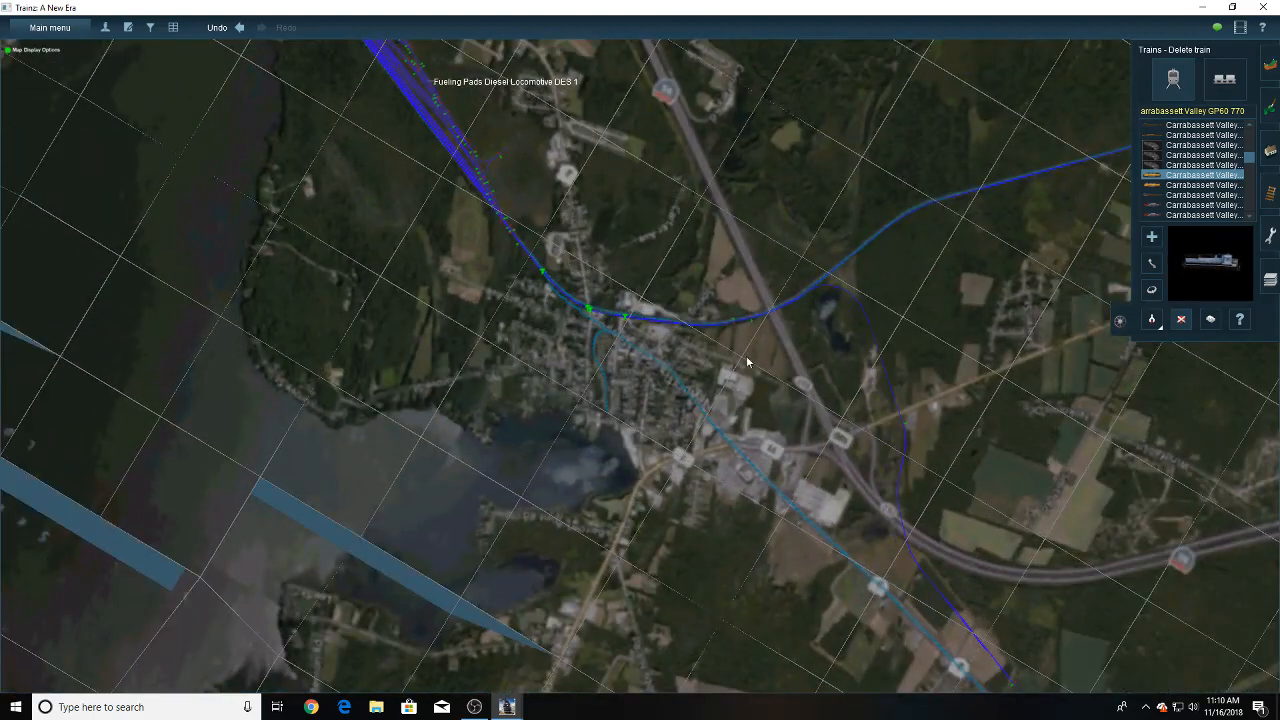
{"action": "scroll", "coordinate": [628, 351], "scroll_direction": "up", "scroll_amount": 2}
{"action": "scroll", "coordinate": [627, 351], "scroll_direction": "up", "scroll_amount": 2}
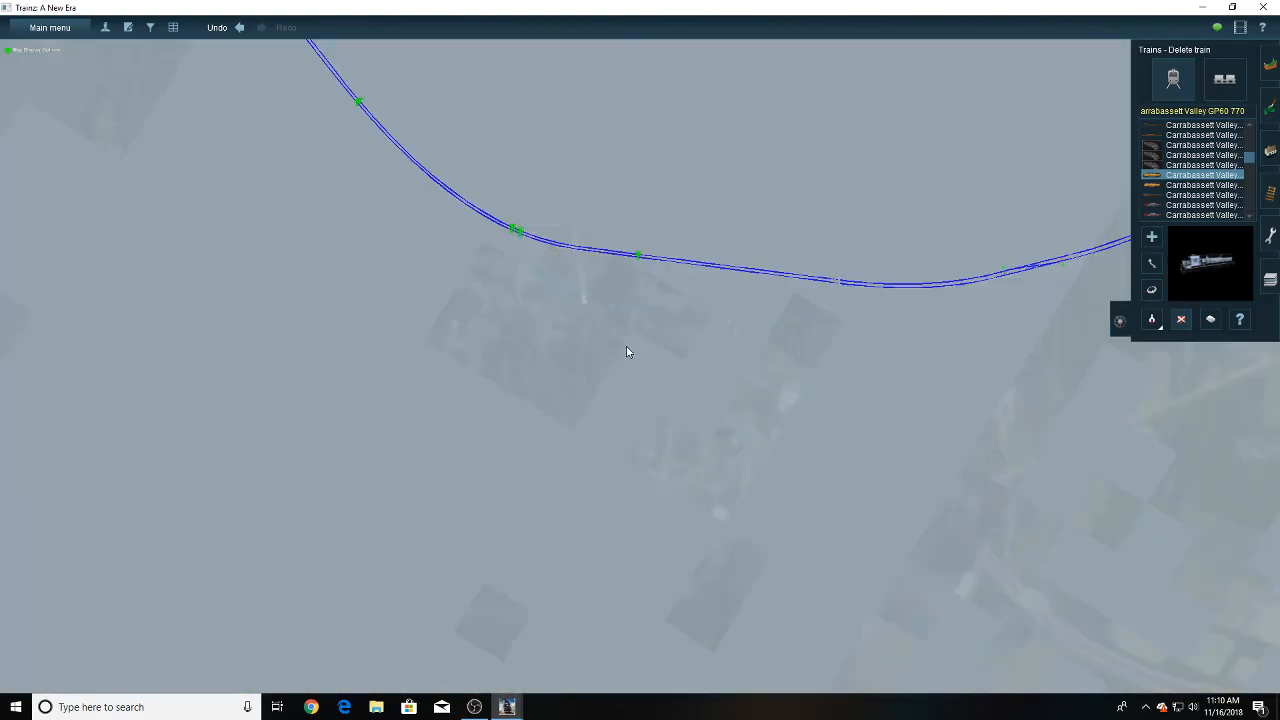
{"action": "scroll", "coordinate": [627, 351], "scroll_direction": "up", "scroll_amount": 2}
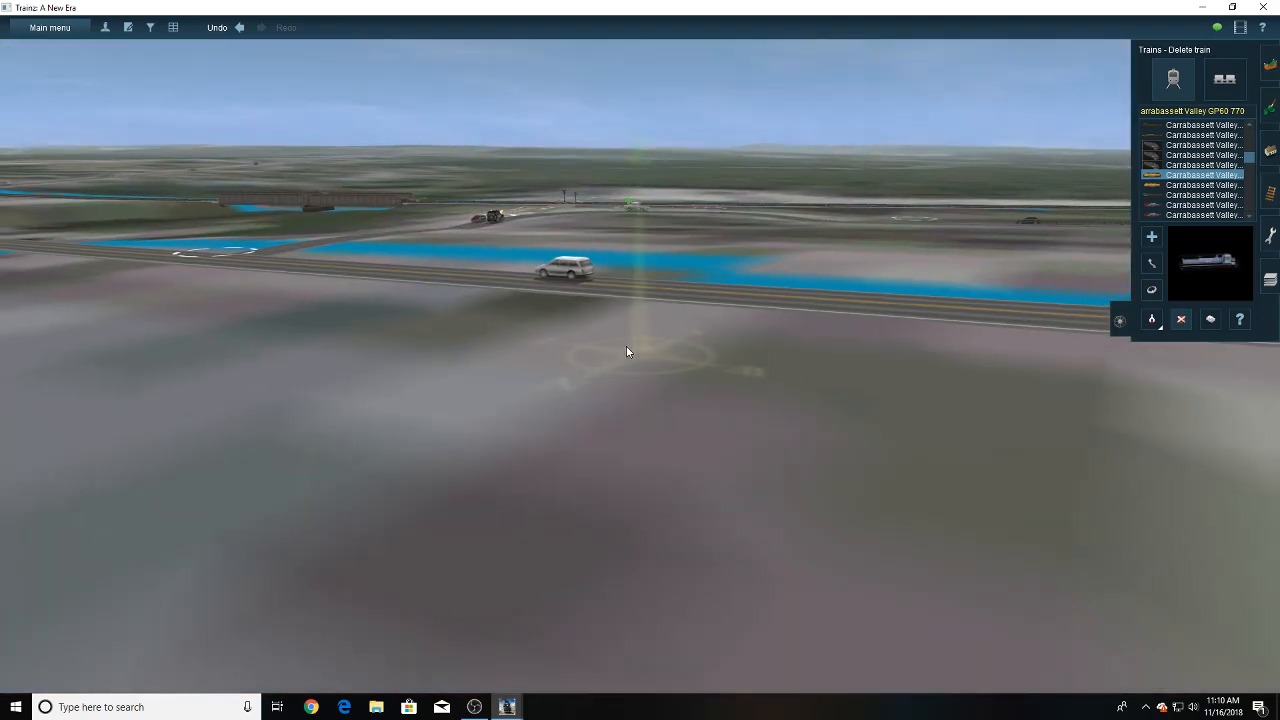
- Examine the gated double-track road crossing, its signals, barriers and traffic from several angles
{"action": "right_click", "coordinate": [479, 298]}
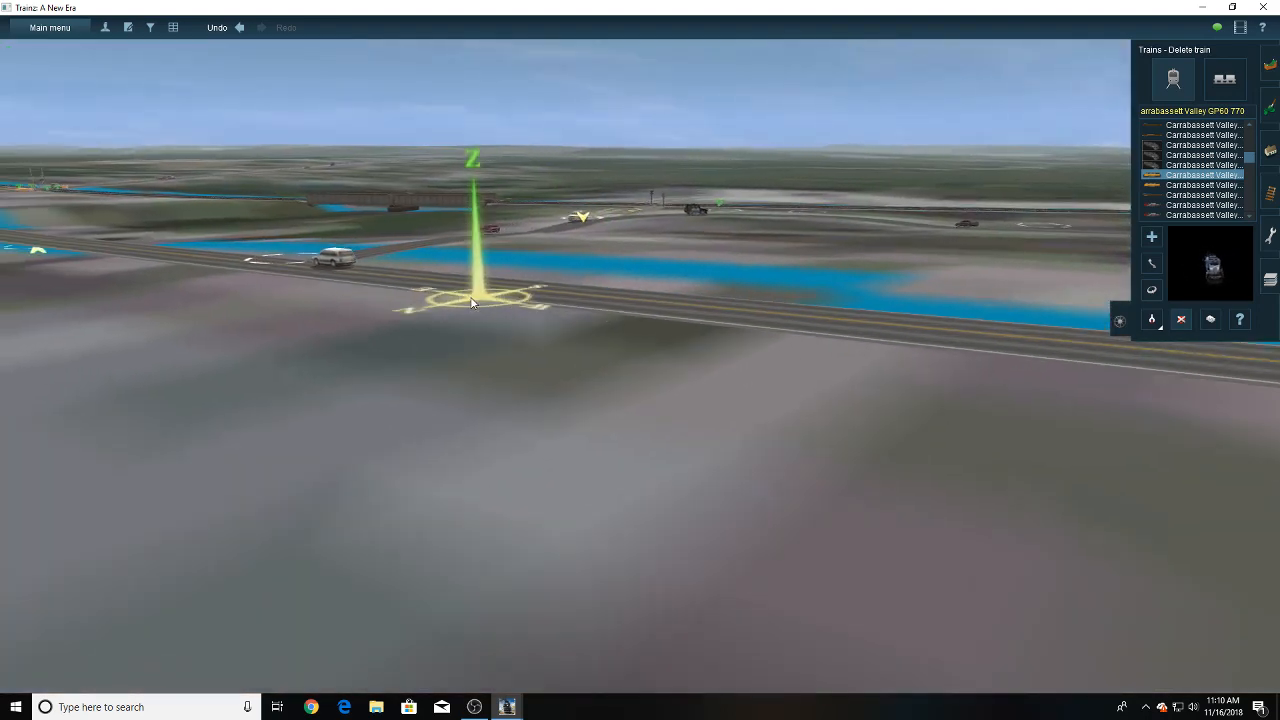
{"action": "mouse_move", "coordinate": [479, 299]}
{"action": "right_mouse_down"}
{"action": "mouse_move", "coordinate": [551, 289]}
{"action": "mouse_move", "coordinate": [561, 265]}
{"action": "mouse_move", "coordinate": [733, 285]}
{"action": "mouse_move", "coordinate": [748, 313]}
{"action": "right_mouse_up"}
{"action": "scroll", "coordinate": [747, 314], "scroll_direction": "up", "scroll_amount": 5}
{"action": "scroll", "coordinate": [747, 314], "scroll_direction": "down", "scroll_amount": 3}
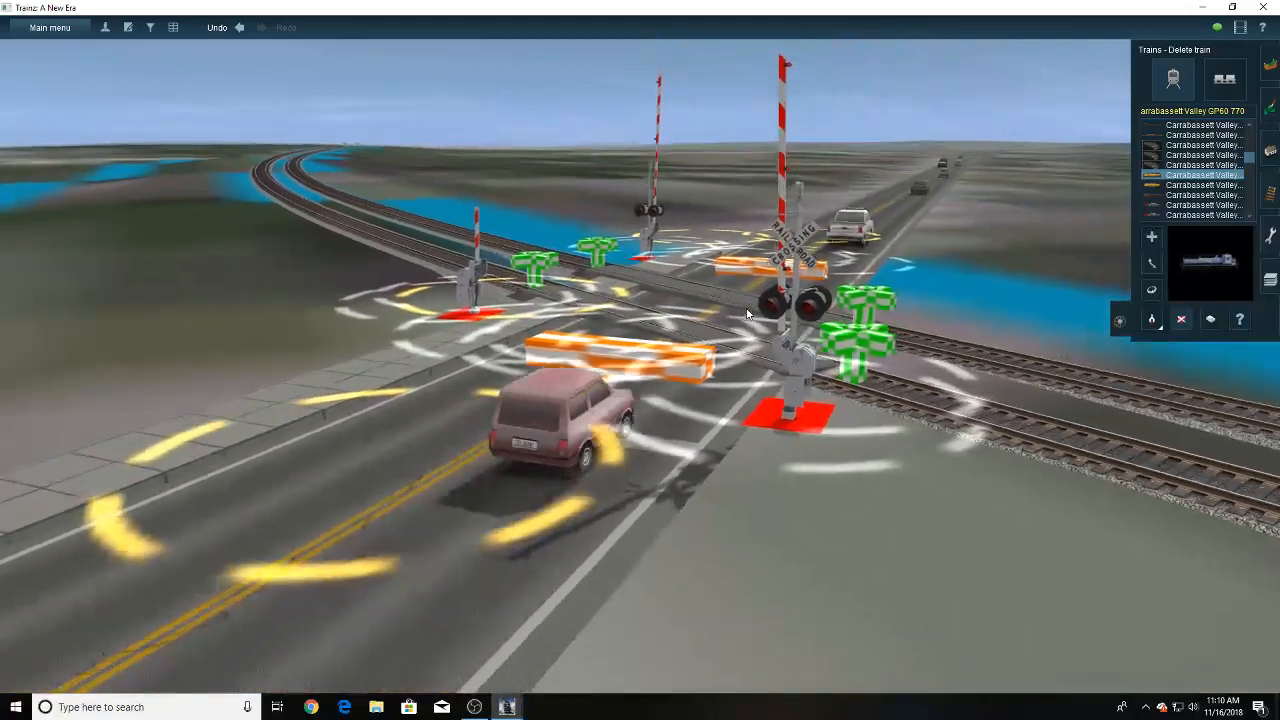
{"action": "key", "text": "Left"}
{"action": "key", "text": "Up"}
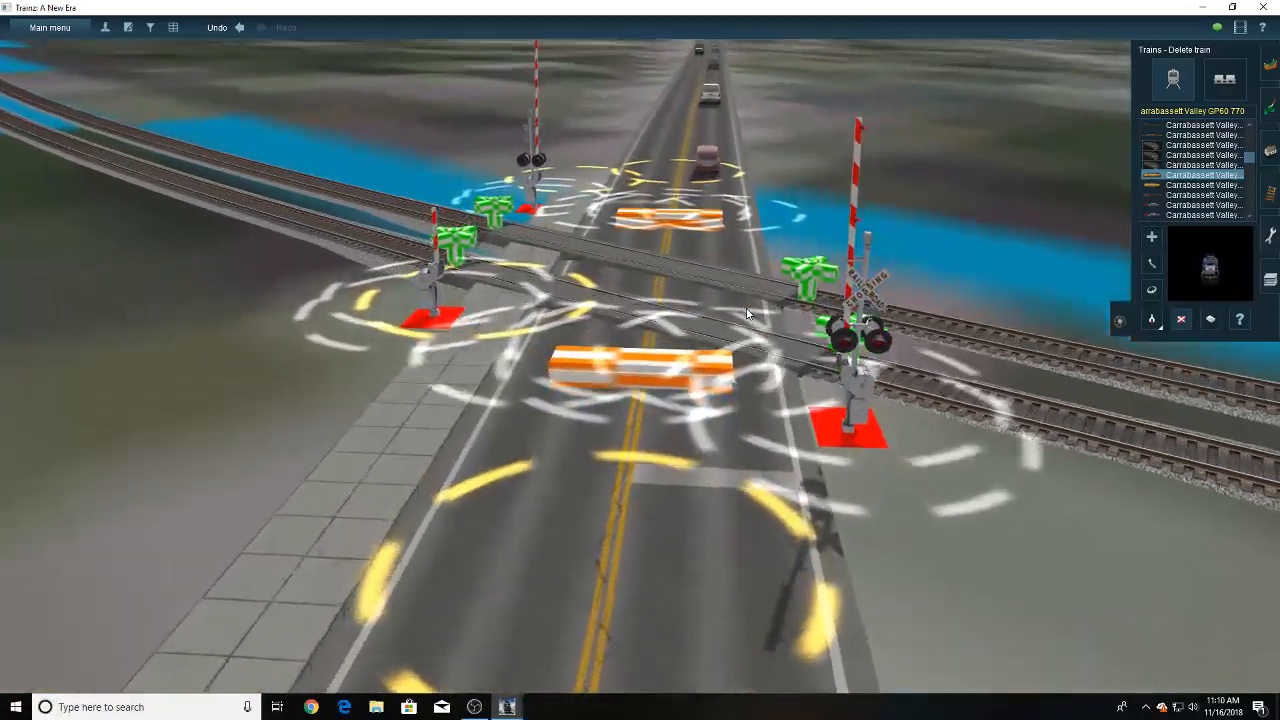
{"action": "key", "text": "Down"}
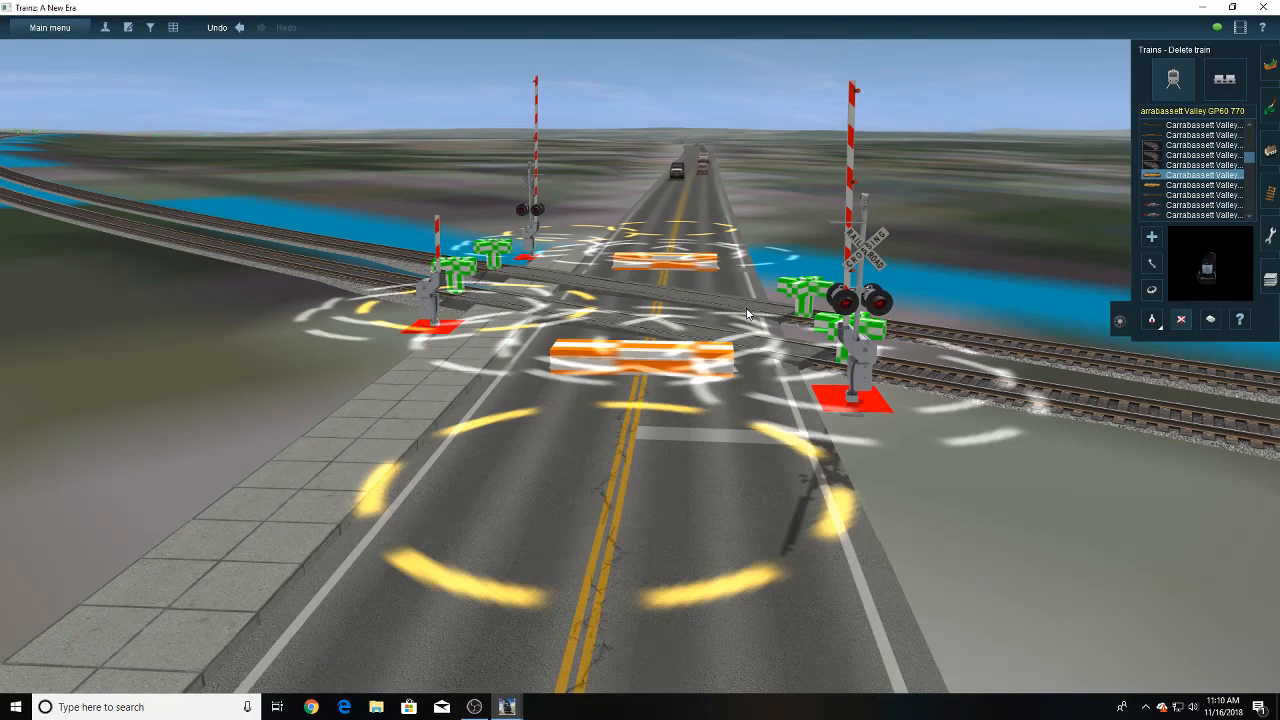
{"action": "key", "text": "Left"}
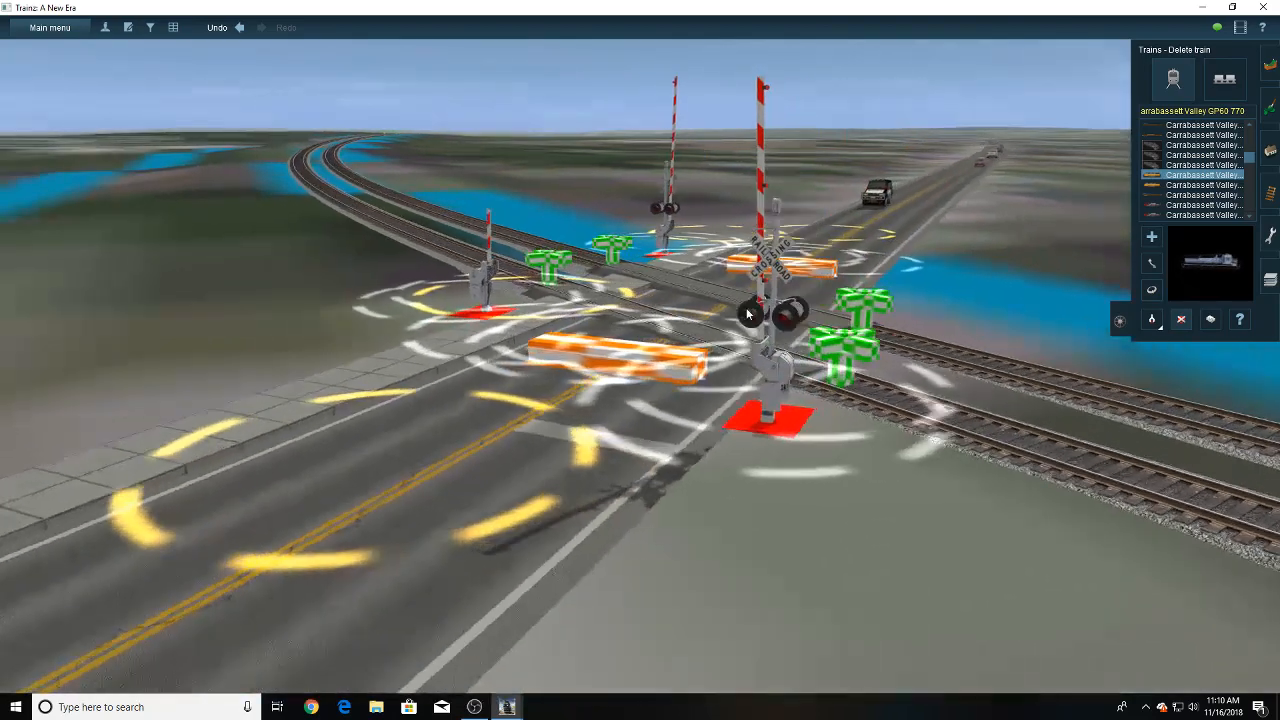
{"action": "key", "text": "Left"}
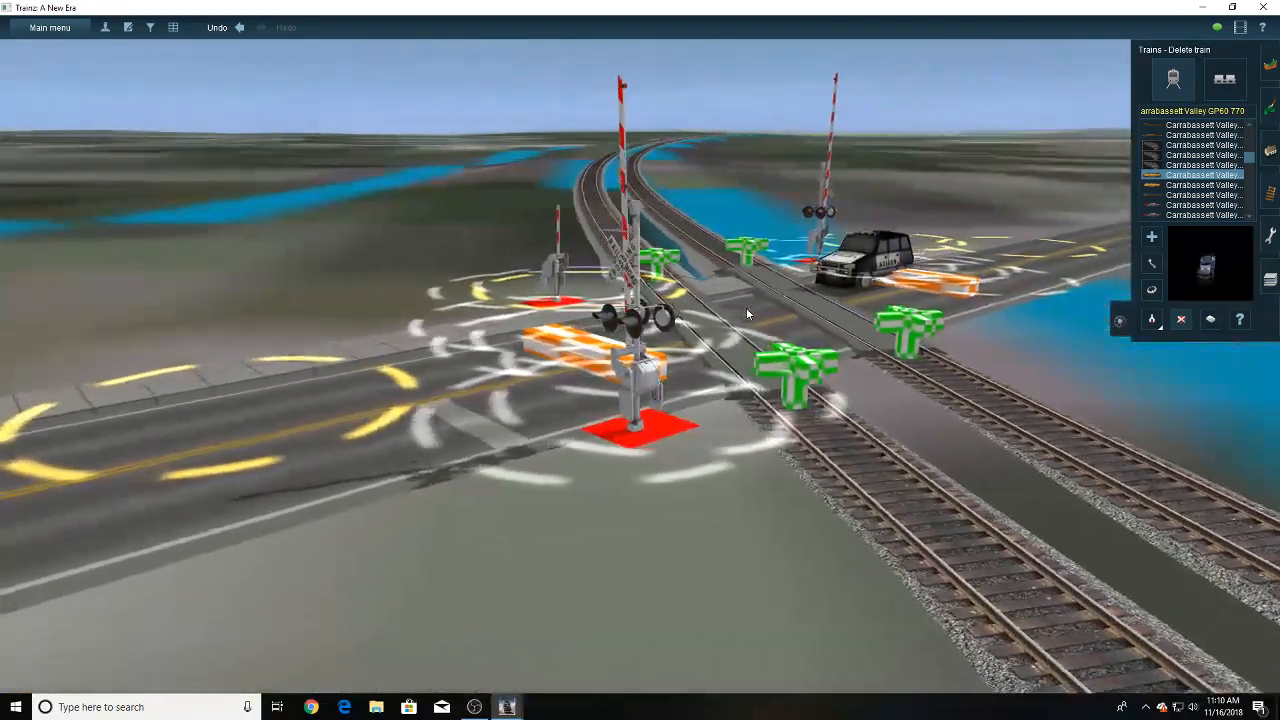
{"action": "key", "text": "Right"}
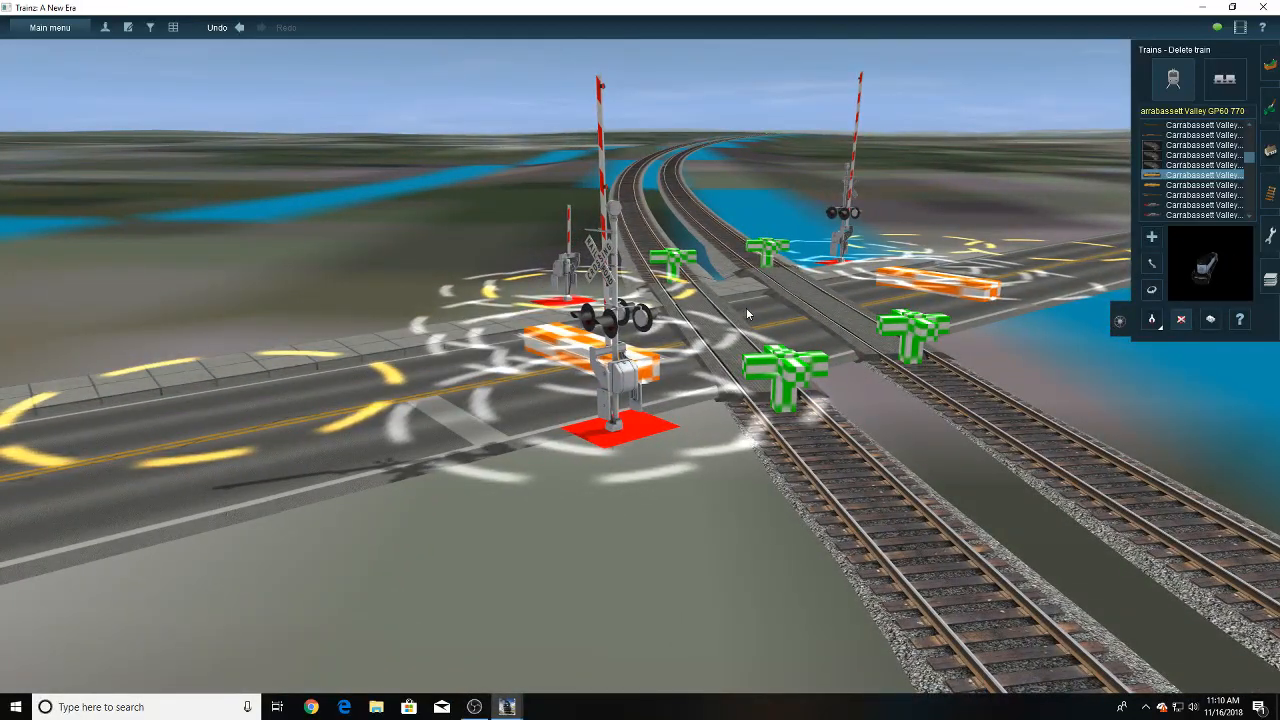
{"action": "key", "text": "Left"}
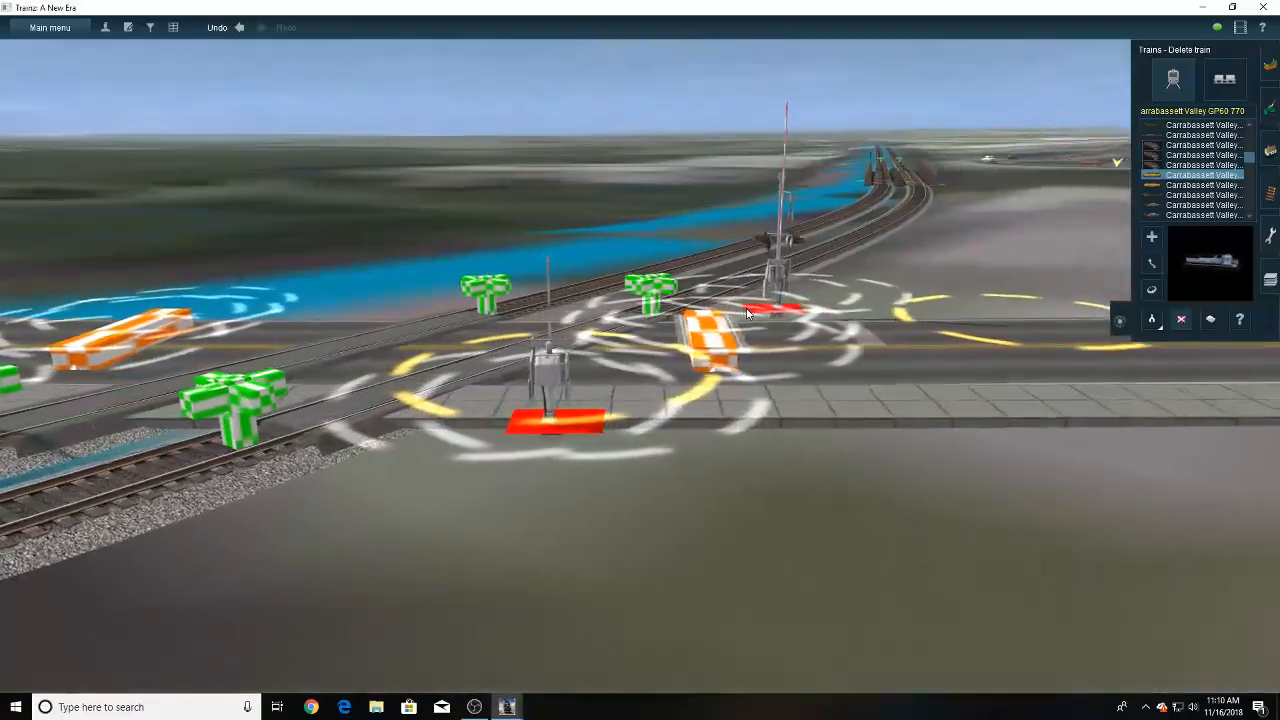
- Inspect the dirt road crossing with crossbuck signs farther along the double track
{"action": "mouse_move", "coordinate": [765, 283]}
{"action": "right_mouse_down"}
{"action": "mouse_move", "coordinate": [772, 254]}
{"action": "mouse_move", "coordinate": [665, 243]}
{"action": "mouse_move", "coordinate": [579, 253]}
{"action": "mouse_move", "coordinate": [606, 307]}
{"action": "mouse_move", "coordinate": [593, 298]}
{"action": "right_mouse_up"}
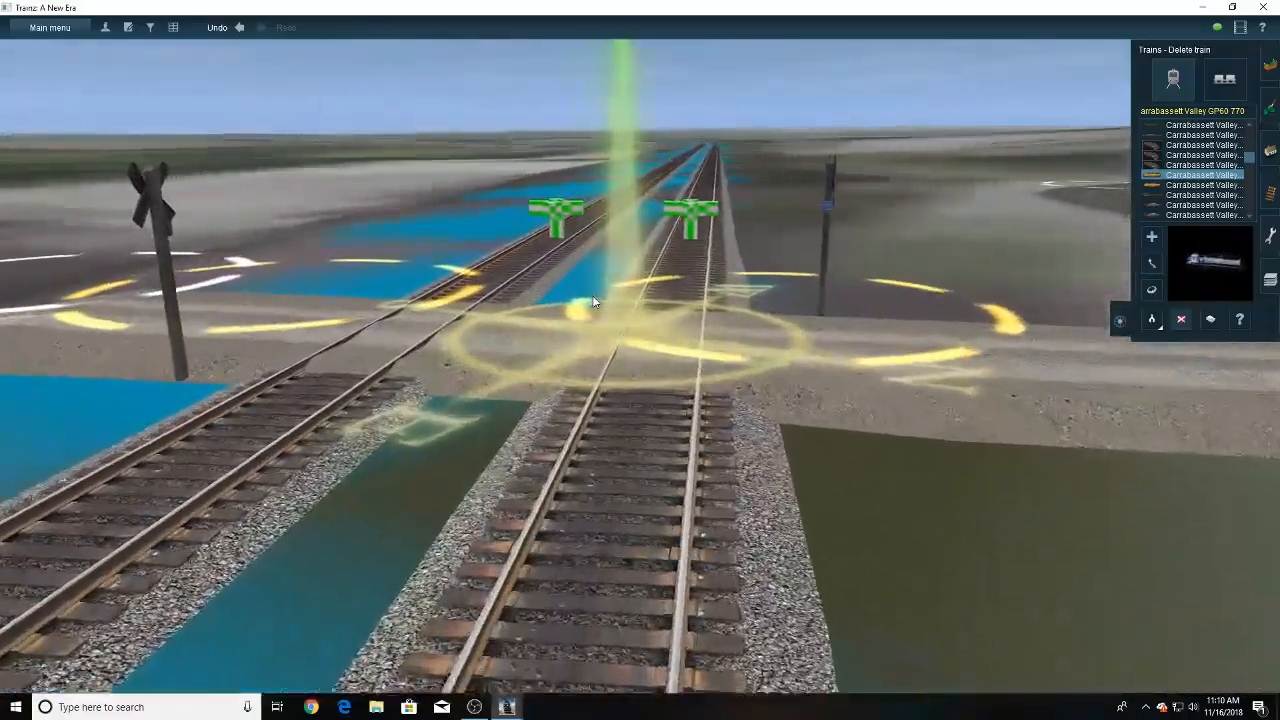
{"action": "key", "text": "Left"}
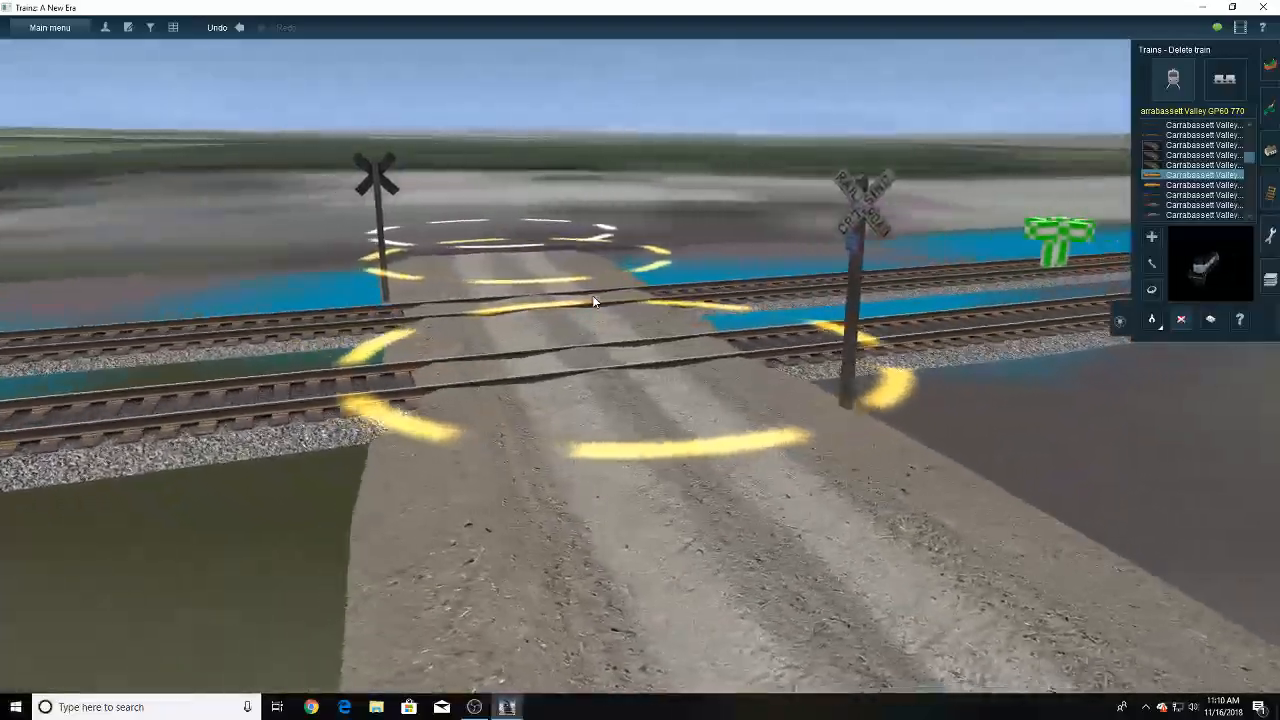
{"action": "key", "text": "Right"}
{"action": "key", "text": "Right"}
- Follow the line from the dirt road crossing along the single track and over the river bridge
{"action": "scroll", "coordinate": [592, 300], "scroll_direction": "down", "scroll_amount": 4}
{"action": "mouse_move", "coordinate": [592, 300]}
{"action": "right_mouse_down"}
{"action": "mouse_move", "coordinate": [648, 237]}
{"action": "mouse_move", "coordinate": [593, 229]}
{"action": "mouse_move", "coordinate": [683, 239]}
{"action": "mouse_move", "coordinate": [647, 261]}
{"action": "mouse_move", "coordinate": [644, 225]}
{"action": "mouse_move", "coordinate": [586, 238]}
{"action": "mouse_move", "coordinate": [630, 214]}
{"action": "mouse_move", "coordinate": [596, 226]}
{"action": "mouse_move", "coordinate": [657, 214]}
{"action": "mouse_move", "coordinate": [608, 220]}
{"action": "mouse_move", "coordinate": [717, 267]}
{"action": "mouse_move", "coordinate": [642, 248]}
{"action": "right_mouse_up"}
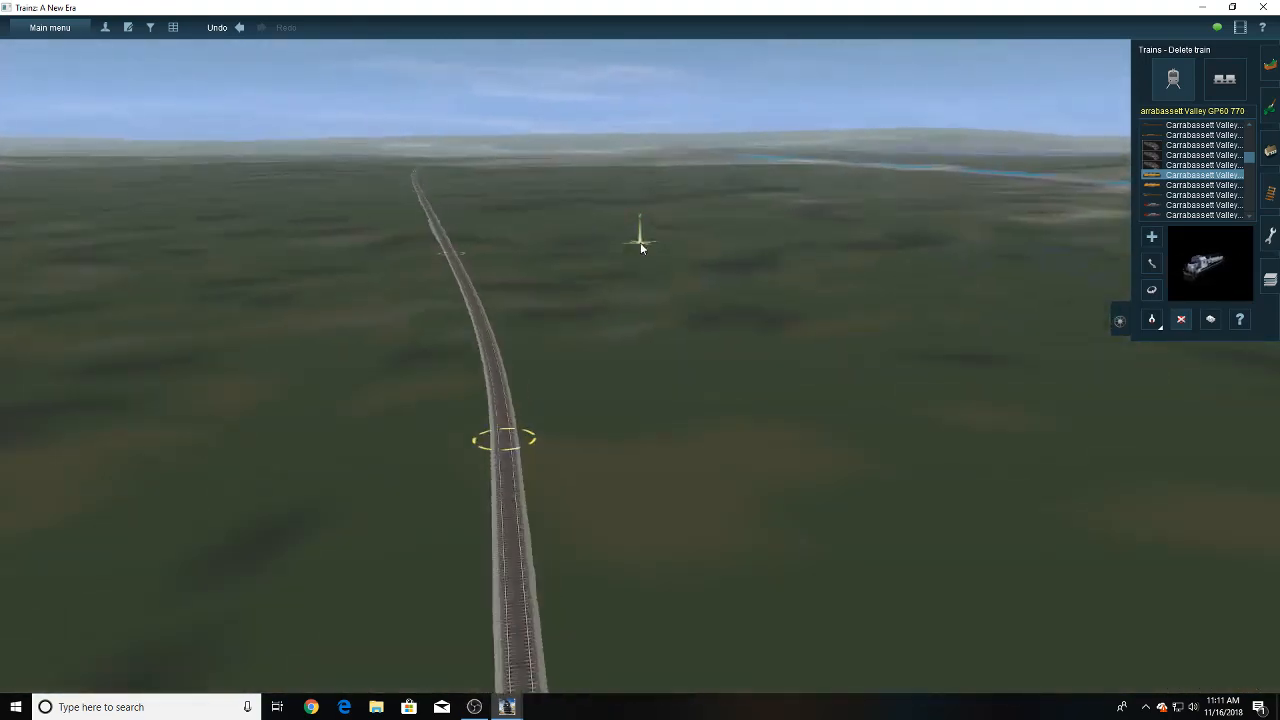
{"action": "right_click_drag", "start_coordinate": [573, 303], "coordinate": [583, 299]}
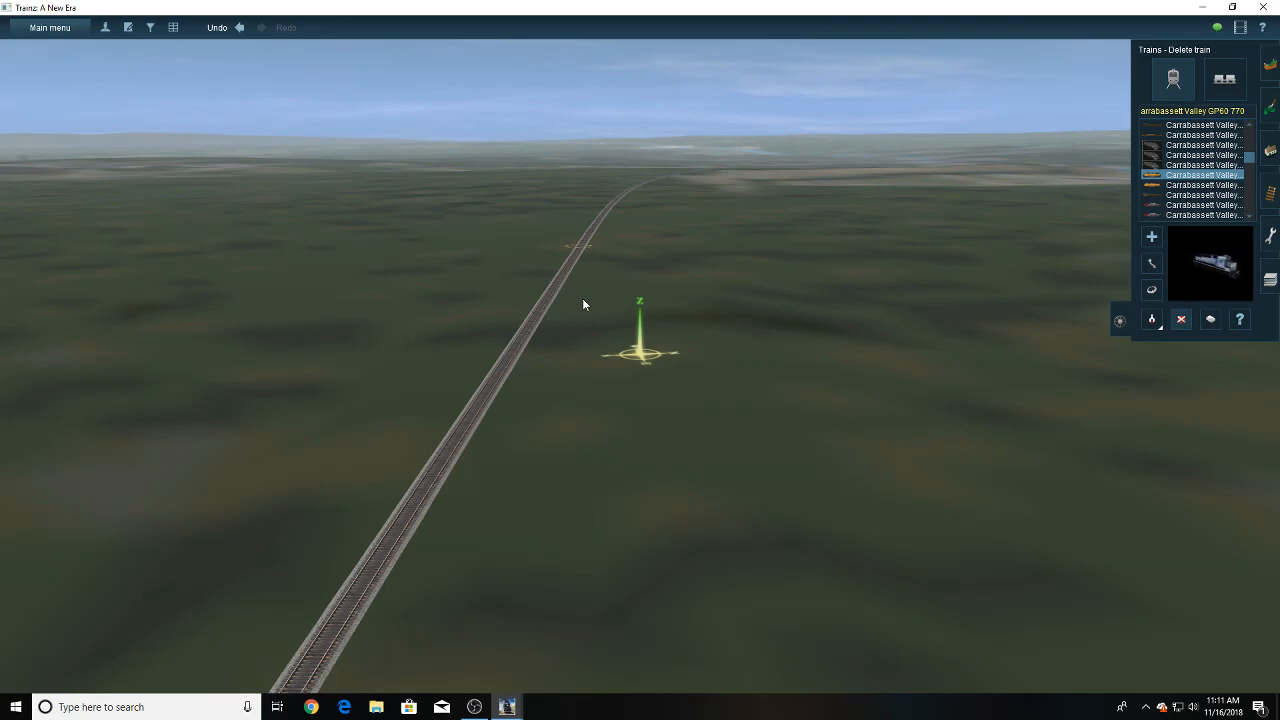
{"action": "mouse_move", "coordinate": [583, 299]}
{"action": "right_mouse_down"}
{"action": "mouse_move", "coordinate": [630, 267]}
{"action": "mouse_move", "coordinate": [666, 258]}
{"action": "mouse_move", "coordinate": [663, 270]}
{"action": "mouse_move", "coordinate": [553, 287]}
{"action": "mouse_move", "coordinate": [663, 208]}
{"action": "mouse_move", "coordinate": [675, 238]}
{"action": "mouse_move", "coordinate": [590, 250]}
{"action": "mouse_move", "coordinate": [632, 238]}
{"action": "mouse_move", "coordinate": [630, 263]}
{"action": "mouse_move", "coordinate": [603, 280]}
{"action": "right_mouse_up"}
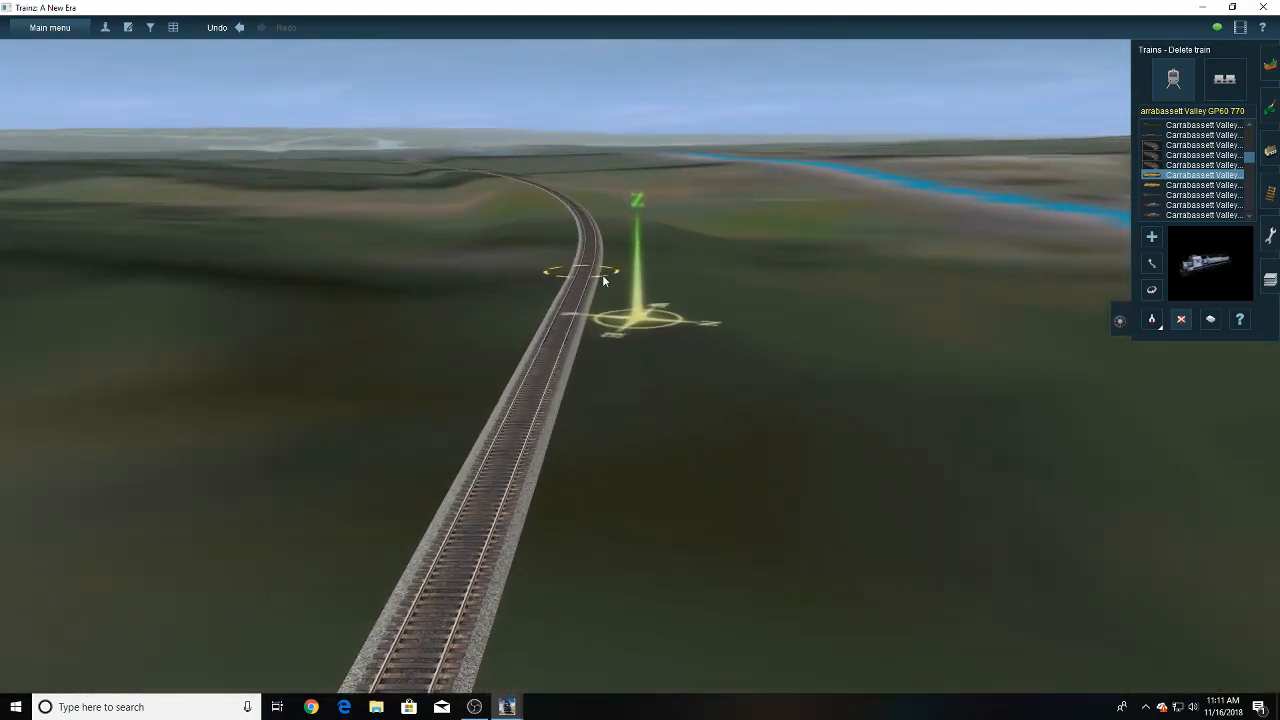
{"action": "mouse_move", "coordinate": [585, 232]}
{"action": "right_mouse_down"}
{"action": "mouse_move", "coordinate": [637, 224]}
{"action": "mouse_move", "coordinate": [625, 240]}
{"action": "mouse_move", "coordinate": [610, 240]}
{"action": "mouse_move", "coordinate": [614, 222]}
{"action": "mouse_move", "coordinate": [656, 217]}
{"action": "mouse_move", "coordinate": [633, 212]}
{"action": "mouse_move", "coordinate": [621, 282]}
{"action": "mouse_move", "coordinate": [639, 354]}
{"action": "mouse_move", "coordinate": [638, 444]}
{"action": "right_mouse_up"}
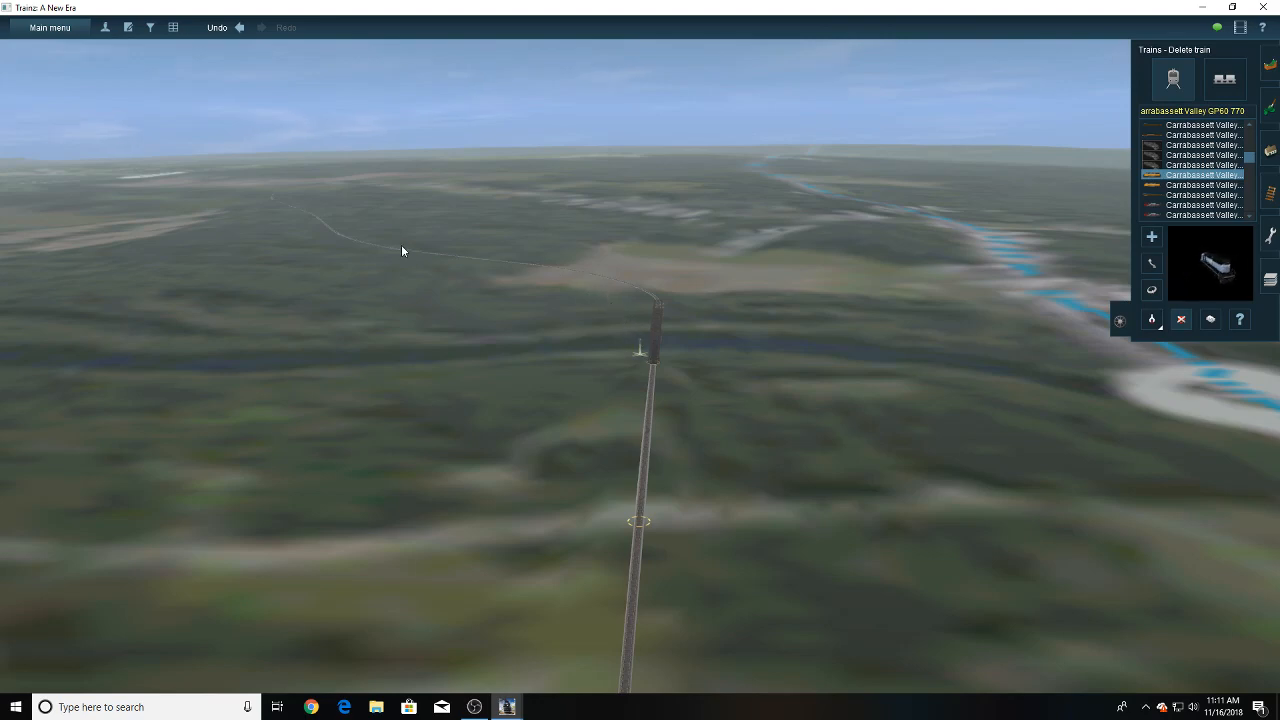
{"action": "mouse_move", "coordinate": [661, 320]}
{"action": "right_mouse_down"}
{"action": "mouse_move", "coordinate": [617, 332]}
{"action": "mouse_move", "coordinate": [542, 302]}
{"action": "mouse_move", "coordinate": [632, 256]}
{"action": "mouse_move", "coordinate": [707, 242]}
{"action": "mouse_move", "coordinate": [628, 247]}
{"action": "mouse_move", "coordinate": [638, 240]}
{"action": "mouse_move", "coordinate": [656, 270]}
{"action": "mouse_move", "coordinate": [786, 278]}
{"action": "mouse_move", "coordinate": [694, 296]}
{"action": "mouse_move", "coordinate": [640, 272]}
{"action": "right_mouse_up"}
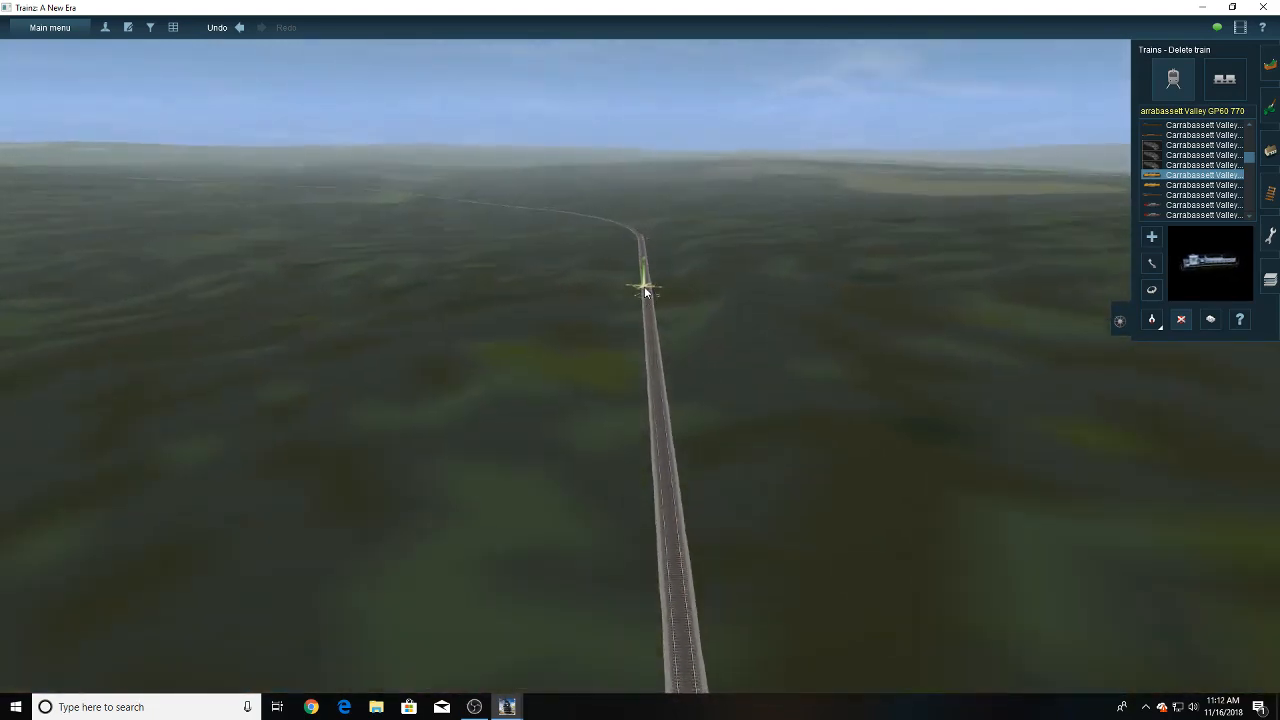
- Follow the single-track line beyond the river bridge through the undeveloped forest terrain
{"action": "right_click", "coordinate": [641, 287]}
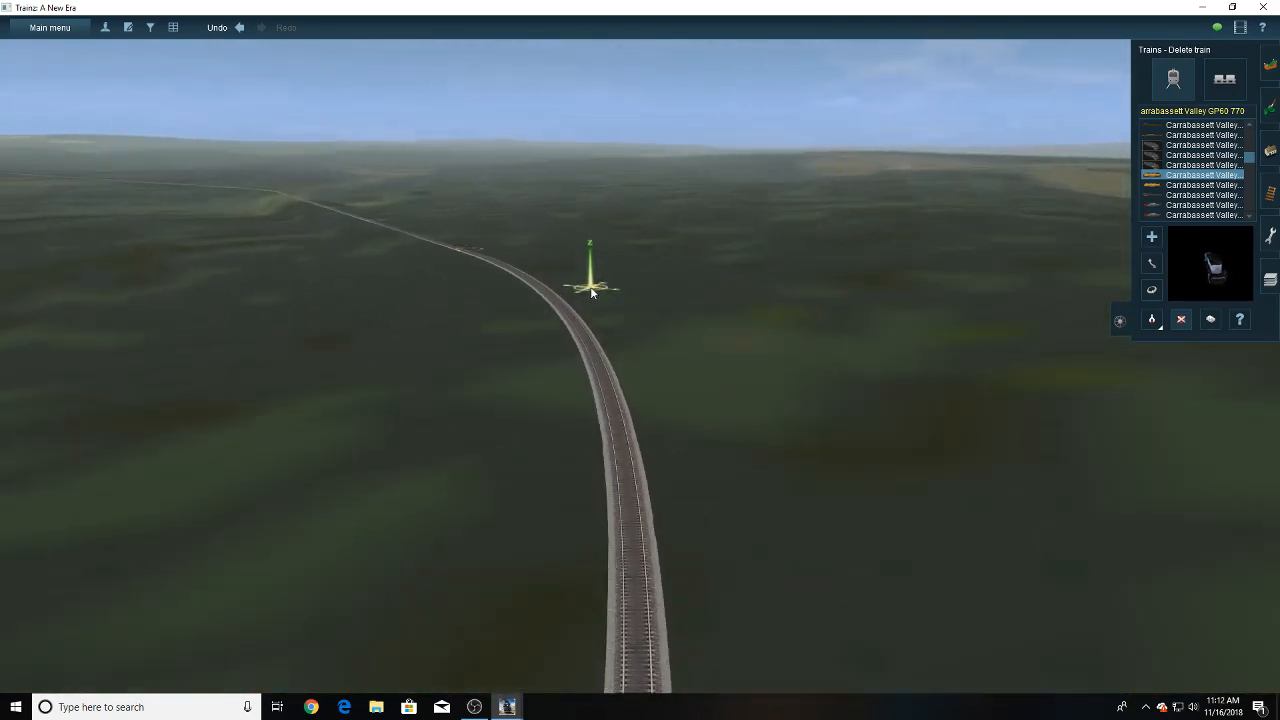
{"action": "right_click", "coordinate": [609, 236]}
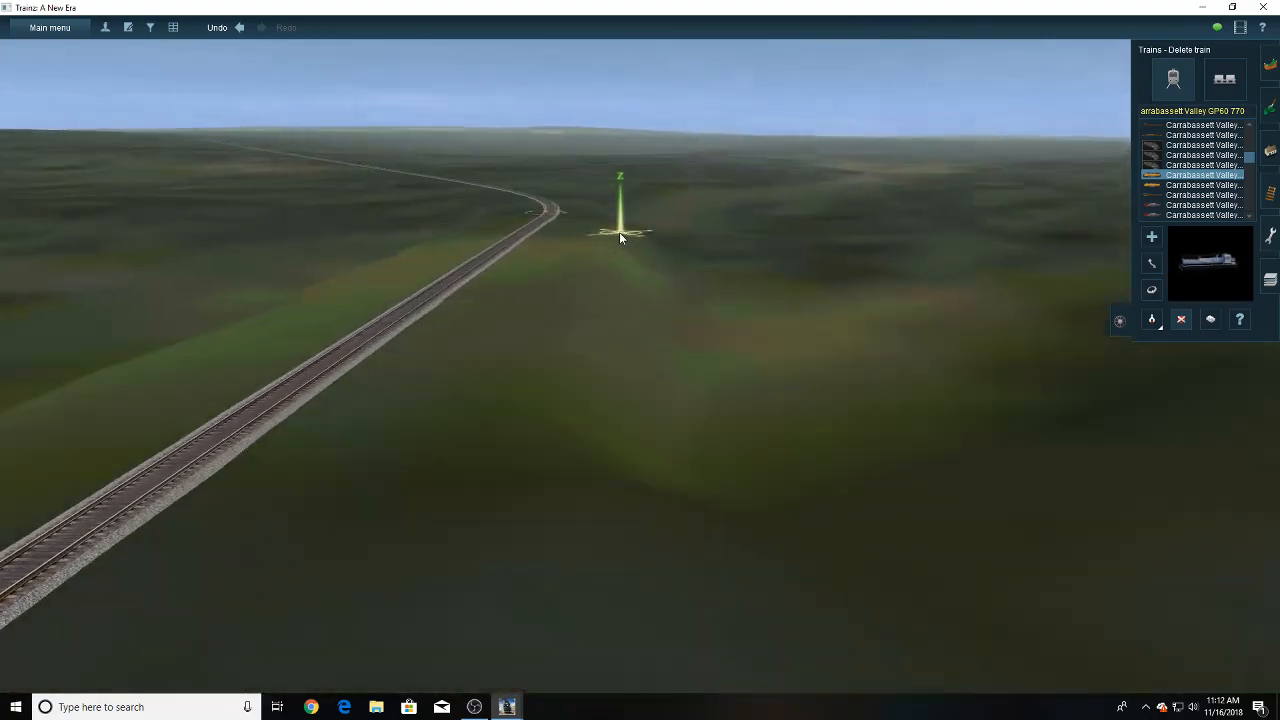
{"action": "right_click", "coordinate": [577, 251]}
{"action": "scroll", "coordinate": [656, 421], "scroll_direction": "down", "scroll_amount": 5}
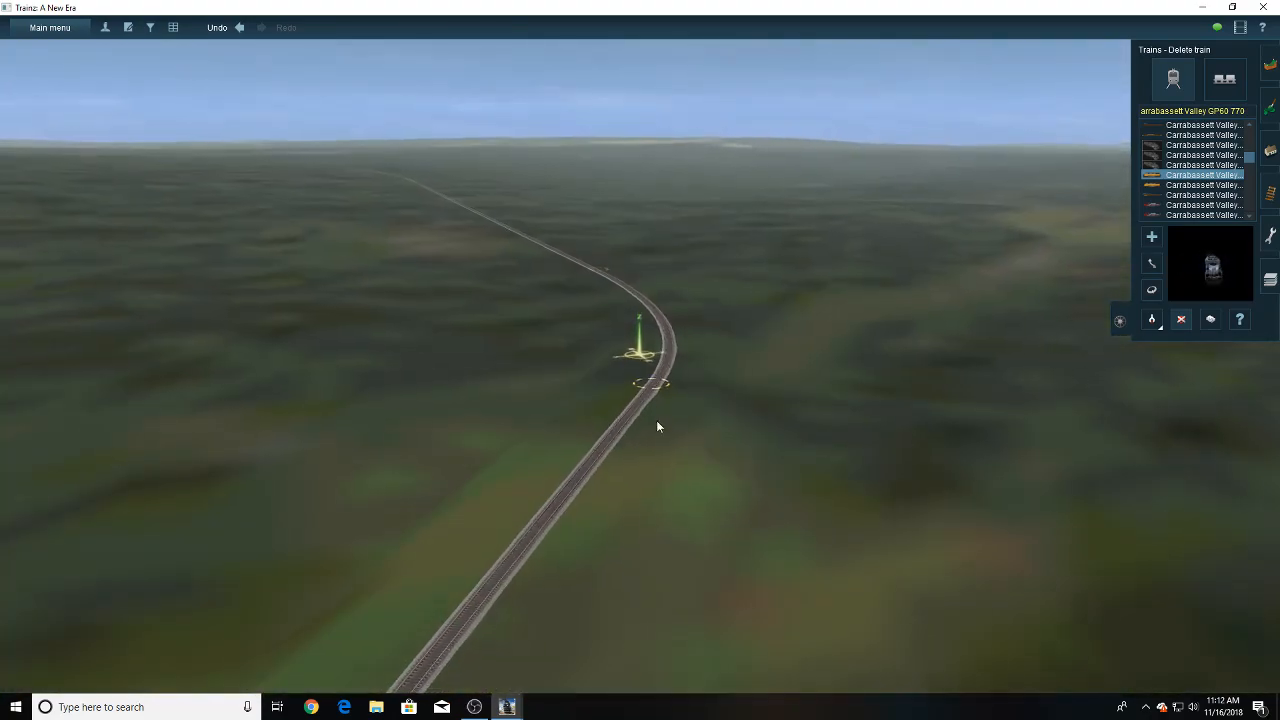
{"action": "right_click", "coordinate": [594, 272]}
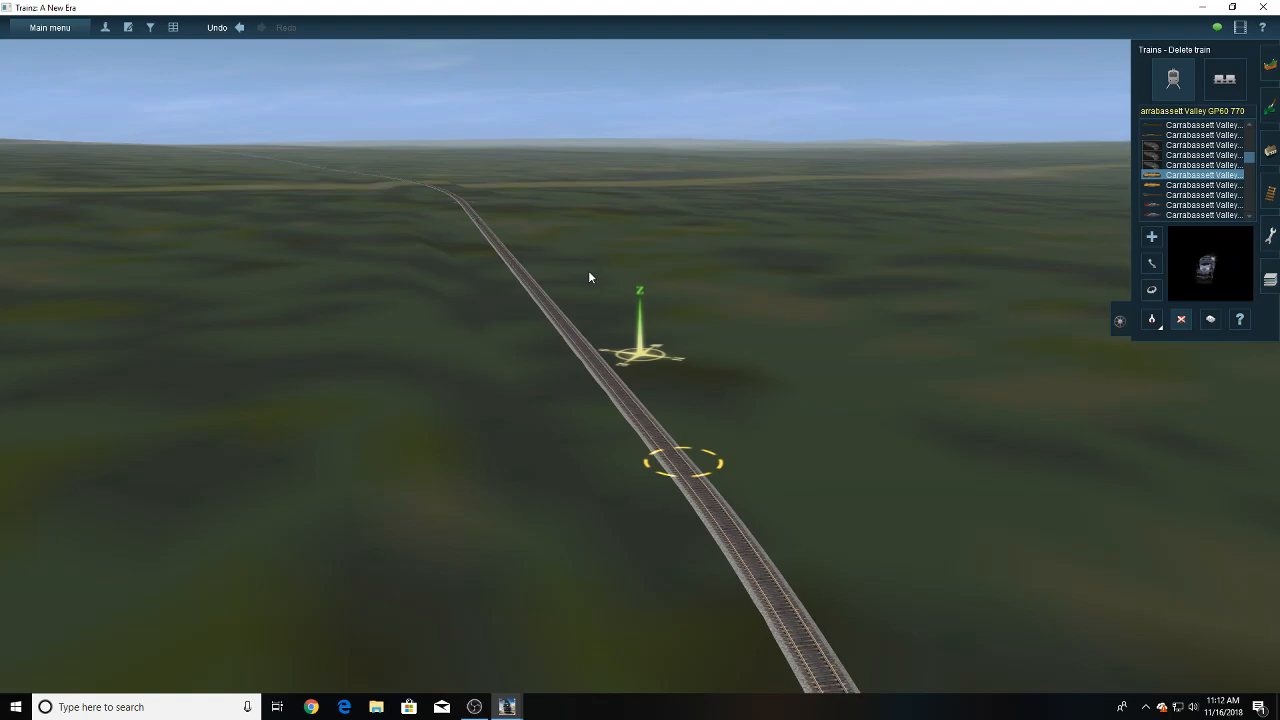
{"action": "right_click", "coordinate": [589, 272]}
{"action": "right_click", "coordinate": [603, 249]}
{"action": "right_click", "coordinate": [599, 275]}
{"action": "right_click", "coordinate": [599, 251]}
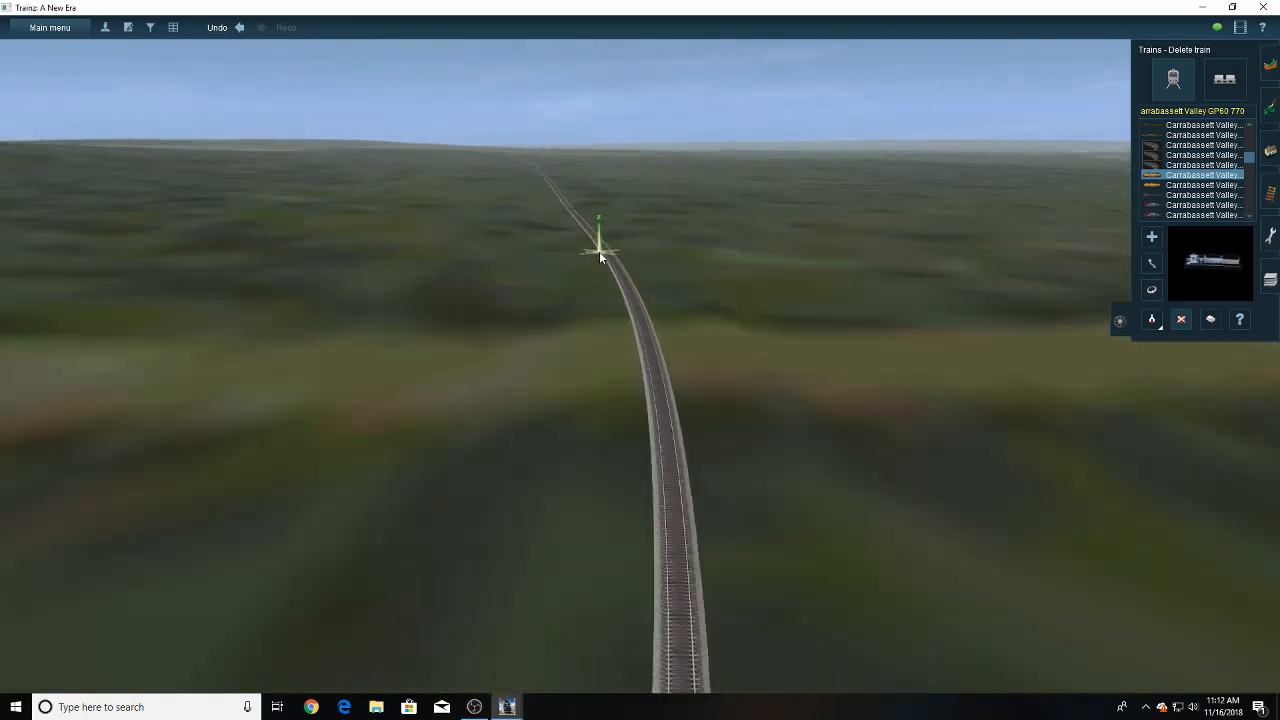
{"action": "right_click", "coordinate": [631, 254]}
{"action": "right_click", "coordinate": [644, 272]}
{"action": "right_click", "coordinate": [634, 263]}
{"action": "right_click", "coordinate": [629, 241]}
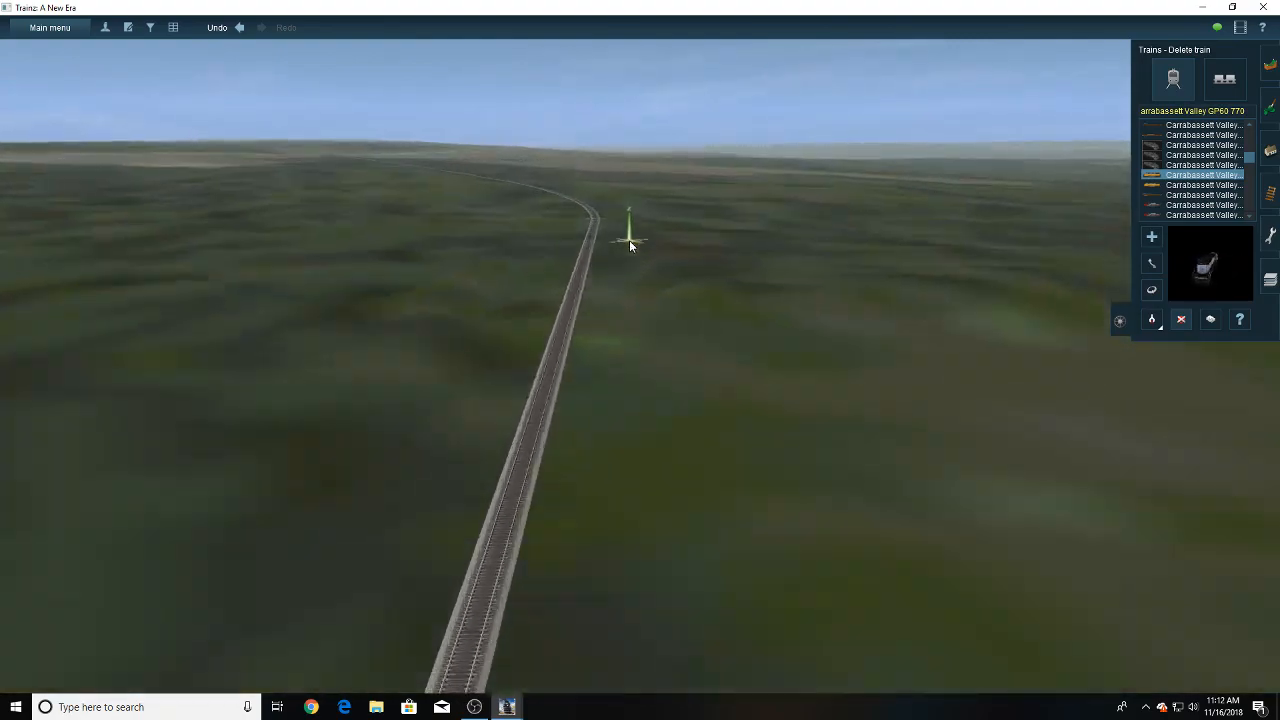
{"action": "right_click", "coordinate": [597, 270]}
{"action": "right_click", "coordinate": [595, 290]}
{"action": "right_click", "coordinate": [589, 248]}
{"action": "right_click", "coordinate": [611, 238]}
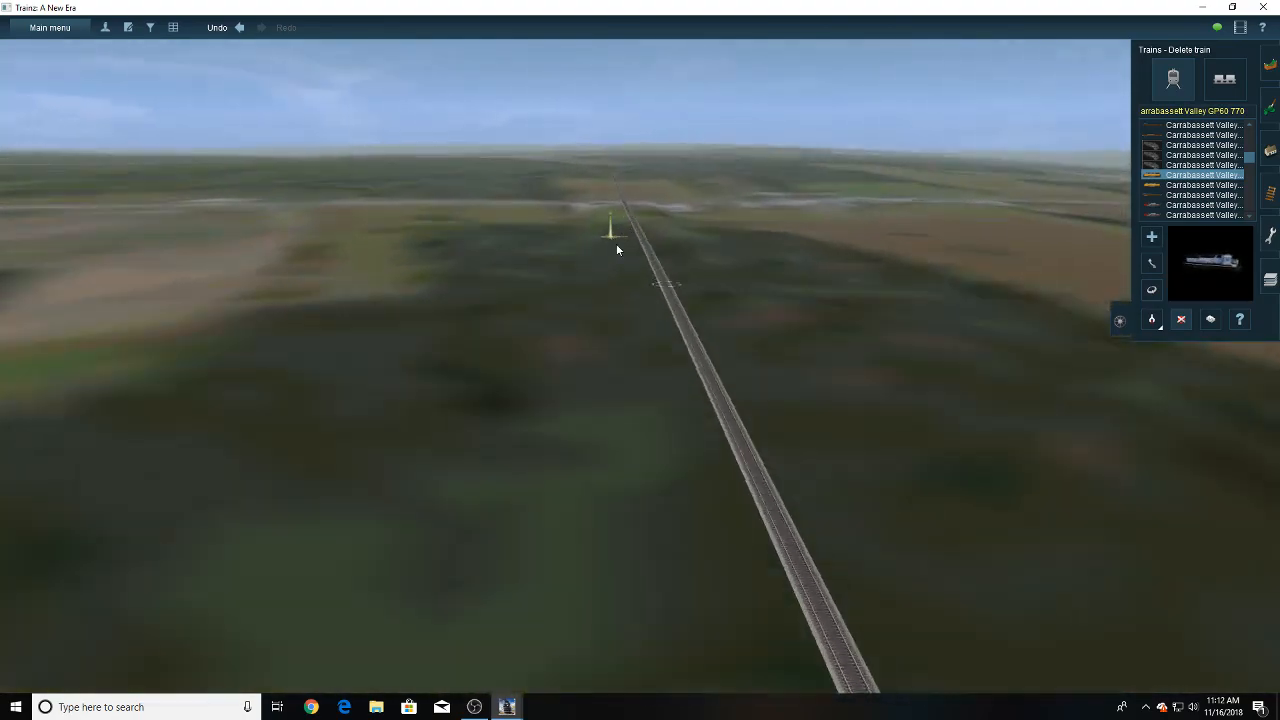
- Trace the single track past the open fields and along the blue-marked watercourse
{"action": "right_click", "coordinate": [643, 272]}
{"action": "right_click", "coordinate": [643, 272]}
{"action": "right_click", "coordinate": [626, 240]}
{"action": "right_click", "coordinate": [661, 234]}
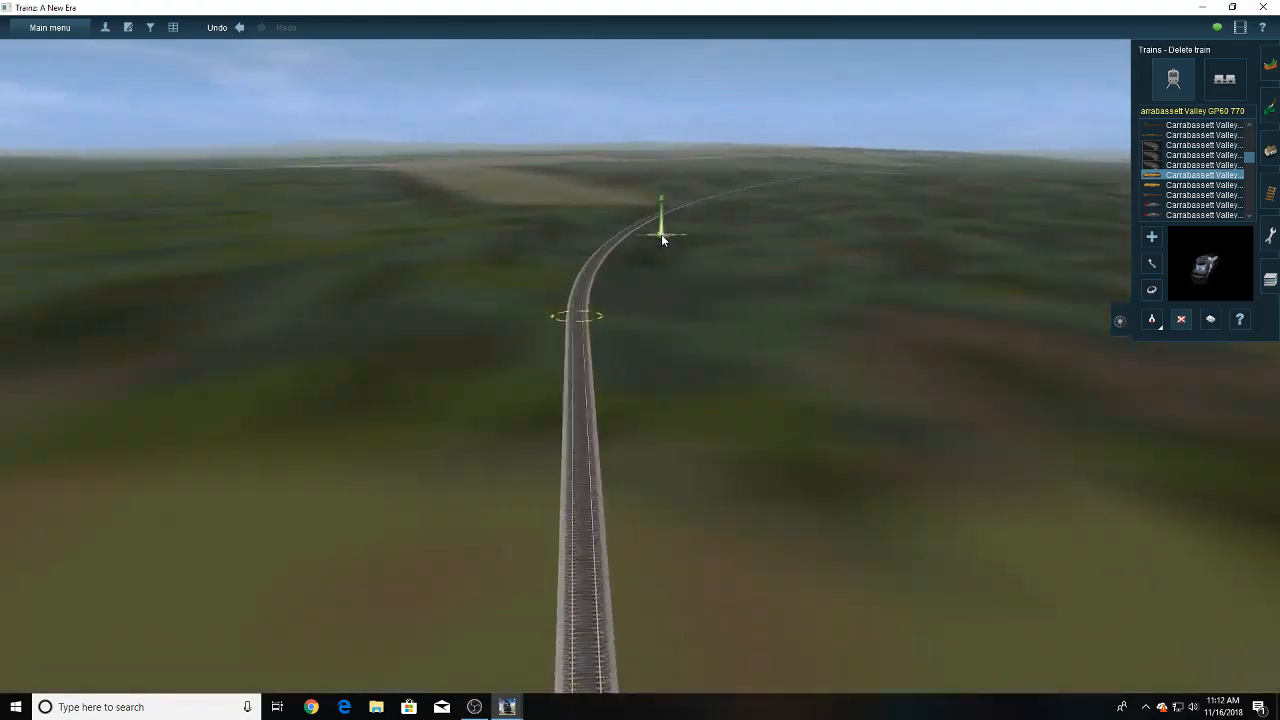
{"action": "right_click", "coordinate": [661, 234]}
{"action": "right_click", "coordinate": [680, 250]}
{"action": "right_click", "coordinate": [693, 254]}
{"action": "right_click", "coordinate": [662, 256]}
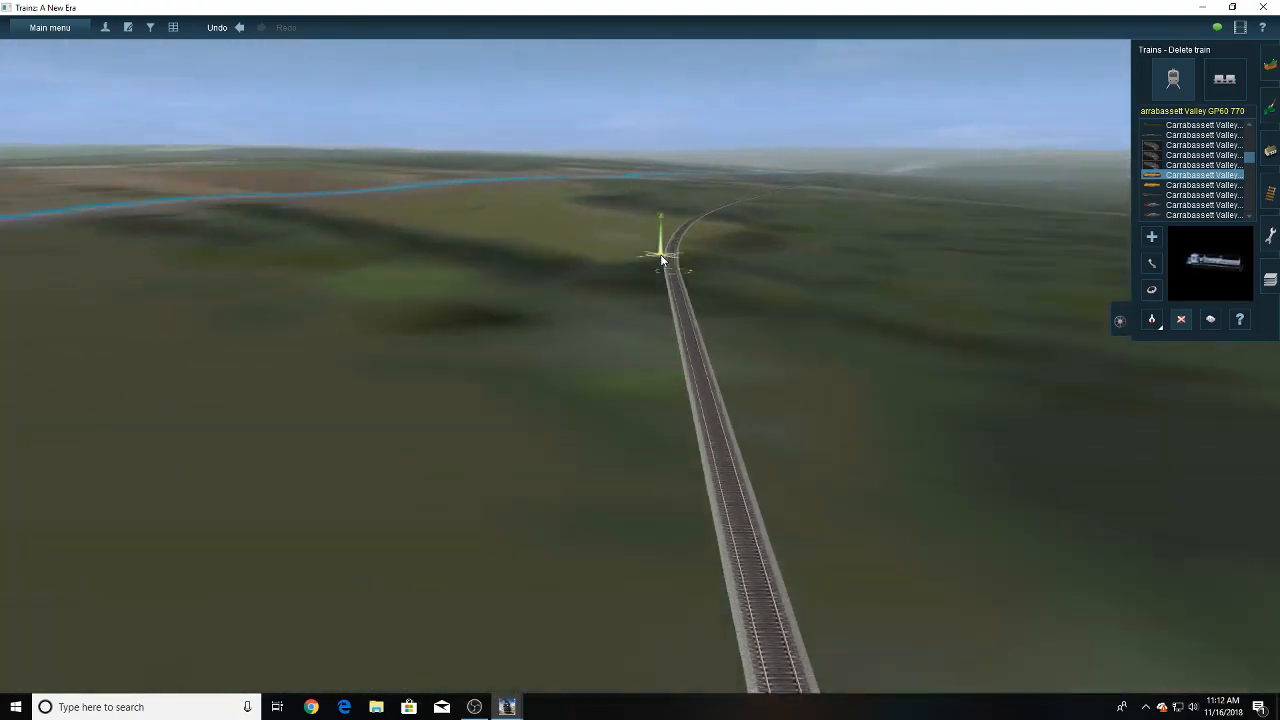
{"action": "right_click", "coordinate": [680, 247]}
{"action": "right_click", "coordinate": [663, 256]}
{"action": "right_click", "coordinate": [645, 262]}
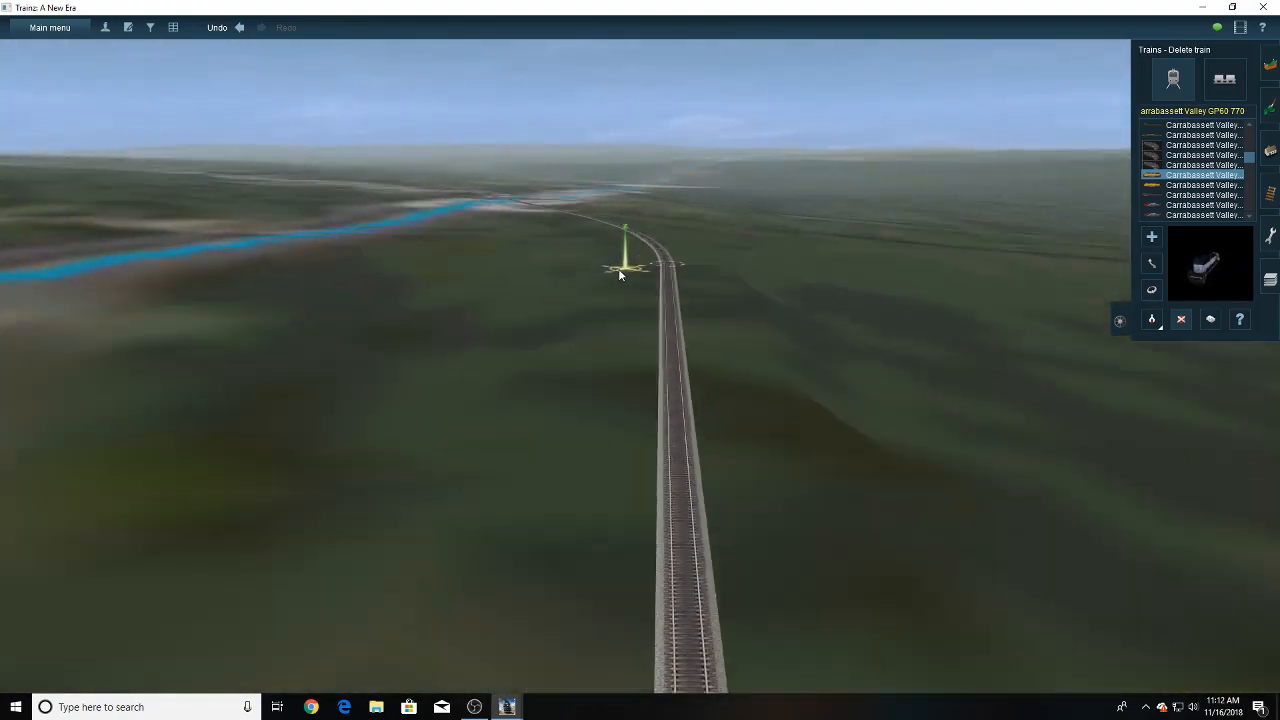
{"action": "right_click", "coordinate": [611, 269]}
{"action": "right_click", "coordinate": [609, 269]}
{"action": "right_click", "coordinate": [609, 269]}
{"action": "right_click", "coordinate": [640, 249]}
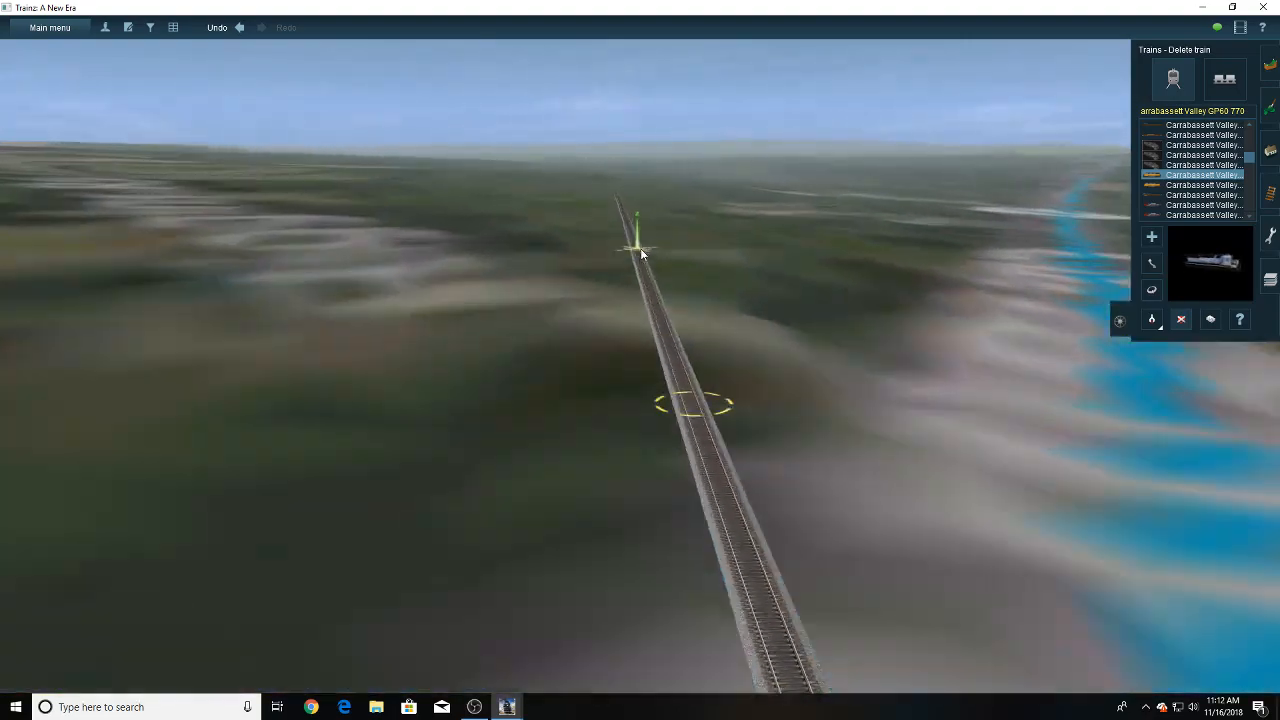
- Continue along the winding single track away from the watercourse to the next bridge
{"action": "right_click", "coordinate": [640, 250]}
{"action": "right_click", "coordinate": [649, 258]}
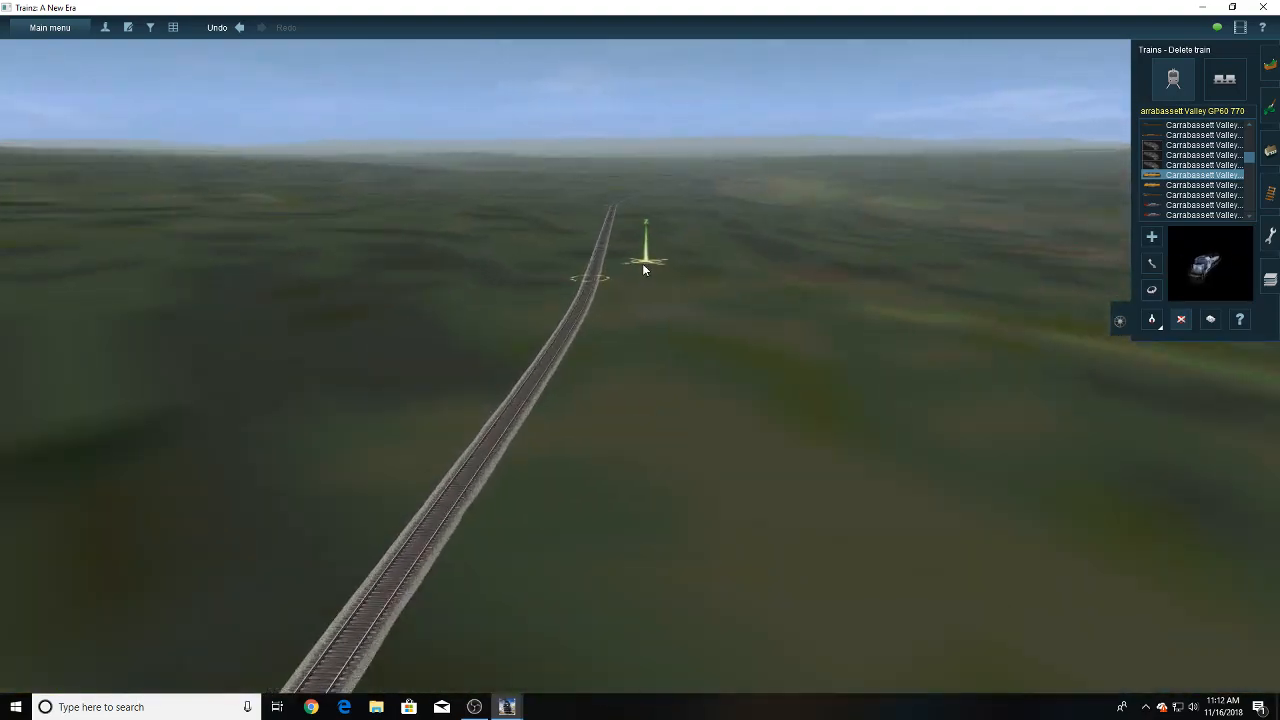
{"action": "right_click", "coordinate": [658, 244]}
{"action": "right_click", "coordinate": [661, 243]}
{"action": "right_click", "coordinate": [655, 247]}
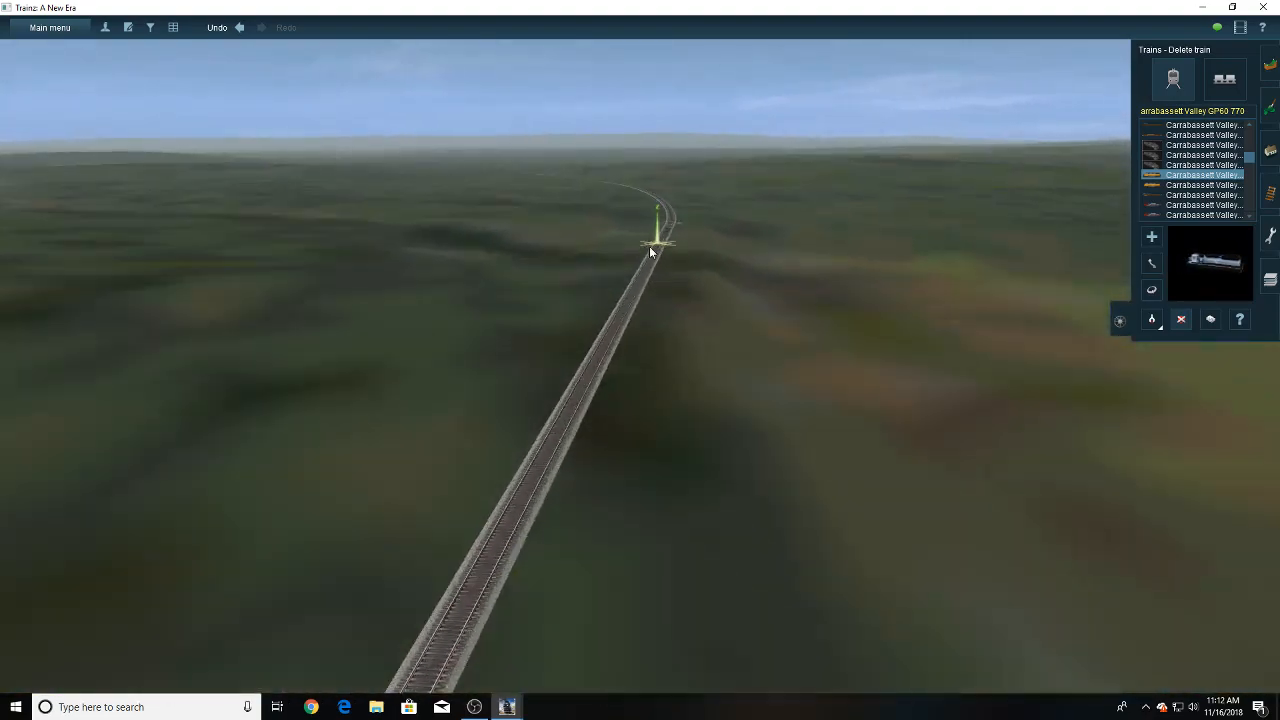
{"action": "right_click", "coordinate": [604, 262]}
{"action": "right_click", "coordinate": [608, 247]}
{"action": "right_click", "coordinate": [632, 250]}
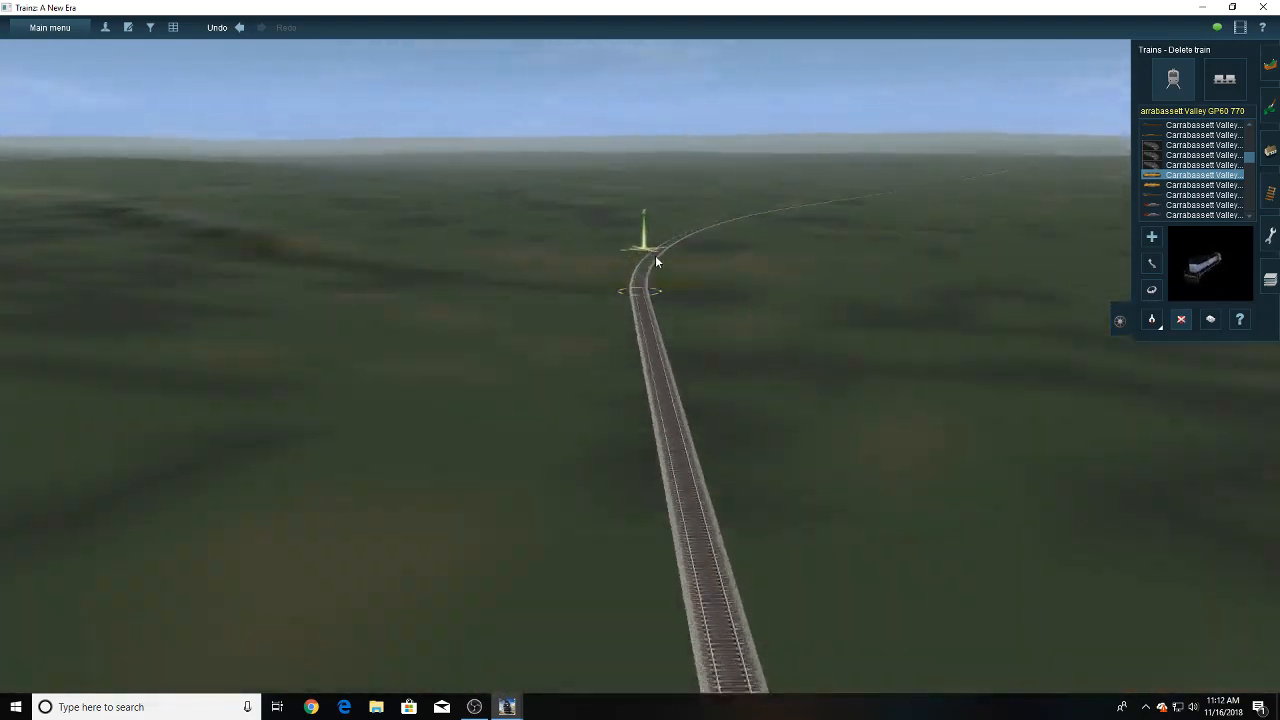
{"action": "right_click", "coordinate": [704, 285]}
{"action": "right_click_drag", "start_coordinate": [701, 272], "coordinate": [651, 308]}
- Locate the wye and yard tracks beside the river bend on the route map and return to the 3D world near them
{"action": "key", "text": "m"}
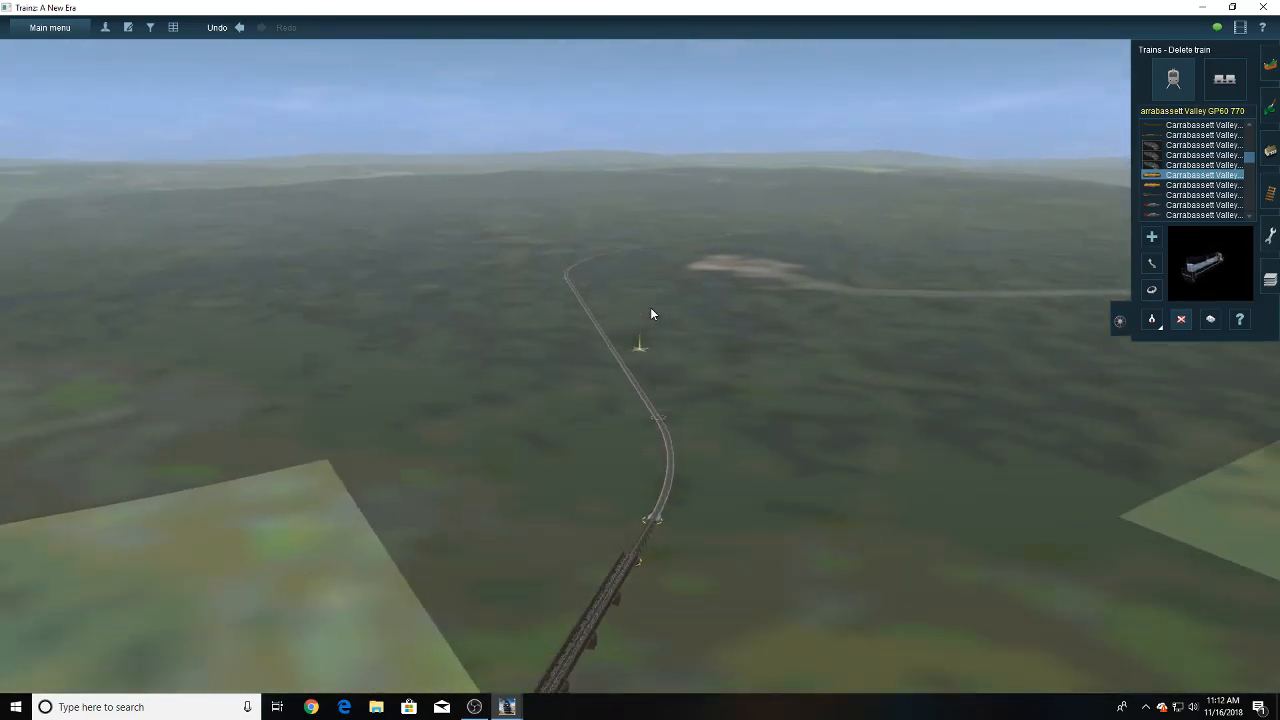
{"action": "scroll", "coordinate": [768, 285], "scroll_direction": "down", "scroll_amount": 10}
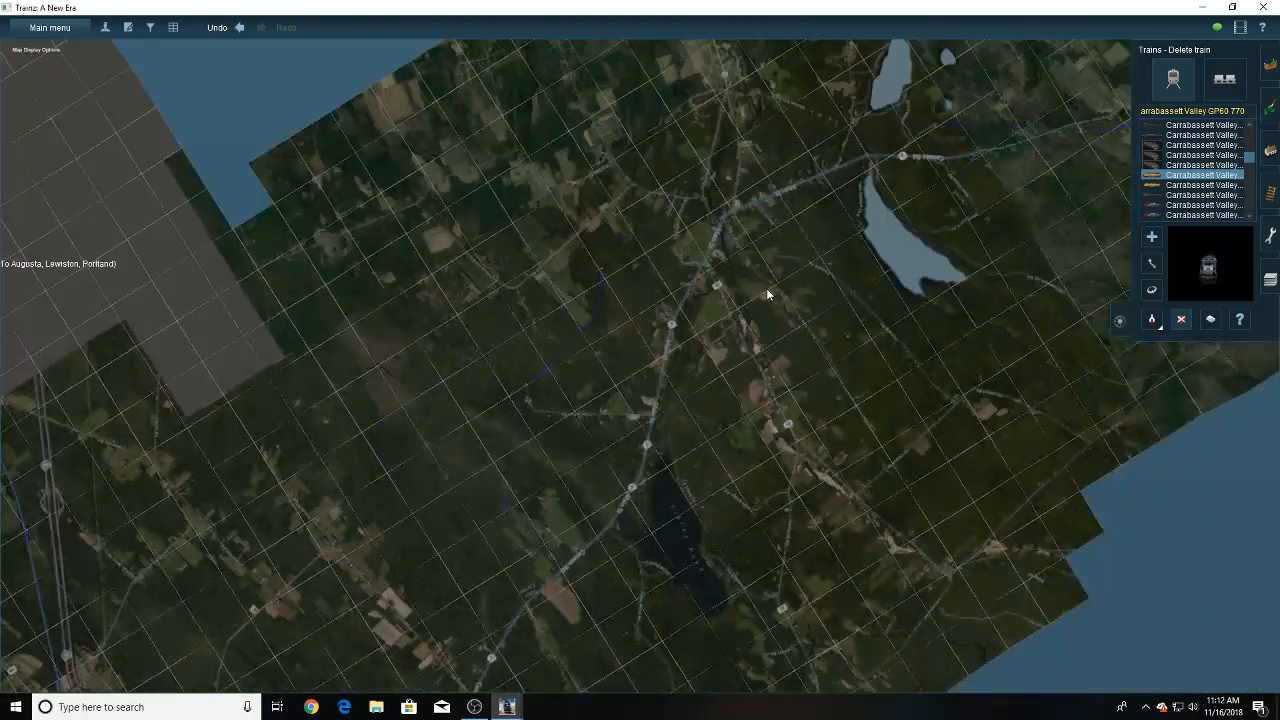
{"action": "right_click", "coordinate": [767, 289]}
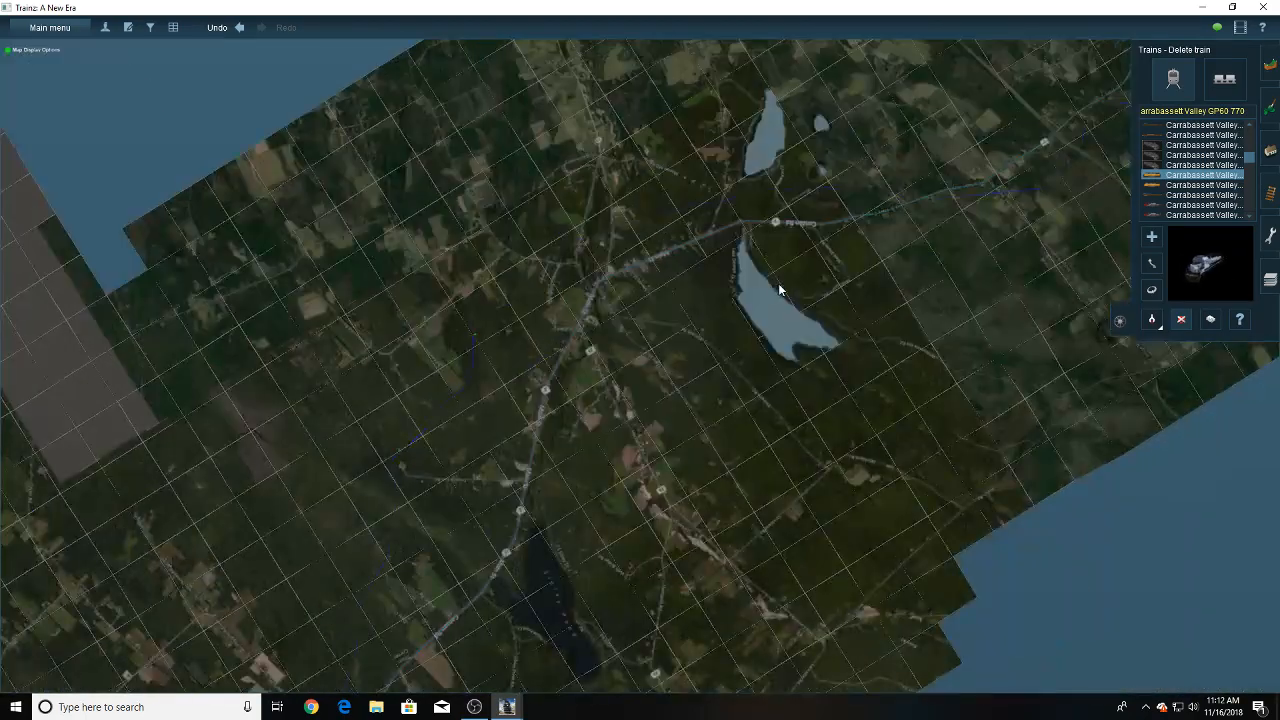
{"action": "right_click", "coordinate": [778, 283]}
{"action": "right_click", "coordinate": [778, 283]}
{"action": "right_click", "coordinate": [778, 283]}
{"action": "right_click", "coordinate": [778, 283]}
{"action": "right_click", "coordinate": [778, 283]}
{"action": "right_click", "coordinate": [780, 290]}
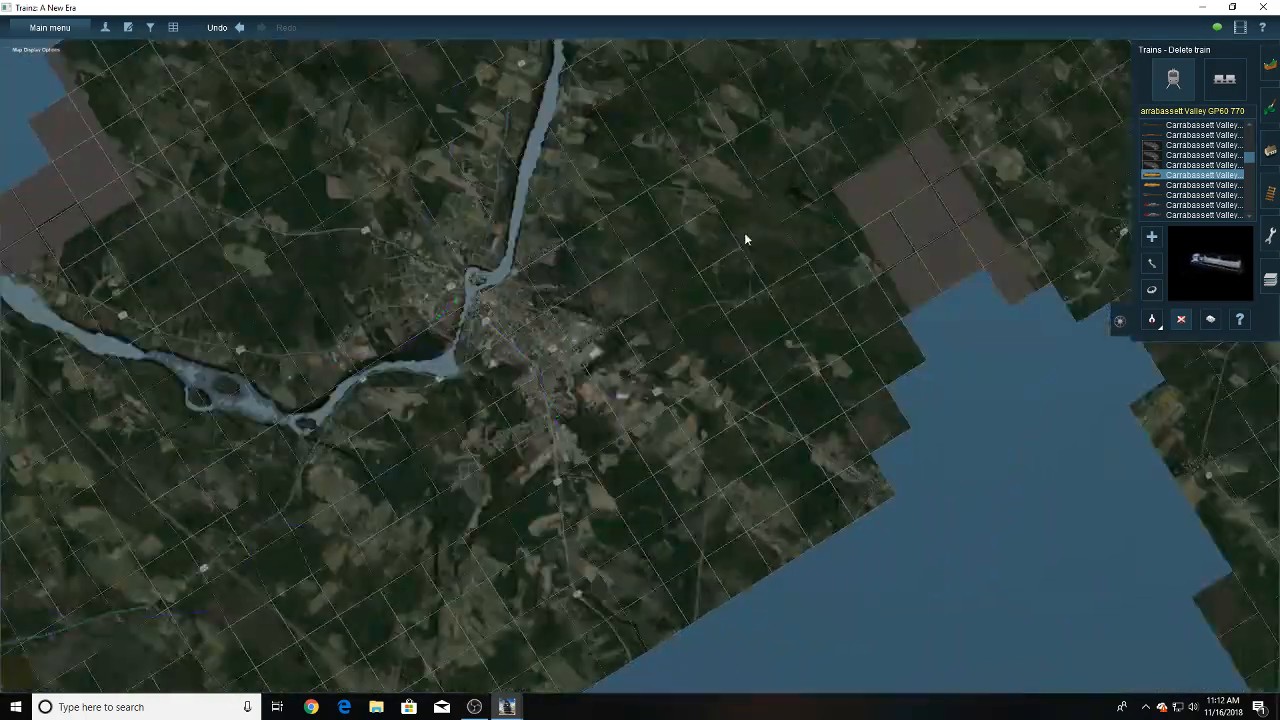
{"action": "right_click", "coordinate": [745, 236]}
{"action": "right_click", "coordinate": [745, 236]}
{"action": "right_click", "coordinate": [745, 236]}
{"action": "right_click", "coordinate": [840, 323]}
{"action": "right_click", "coordinate": [792, 420]}
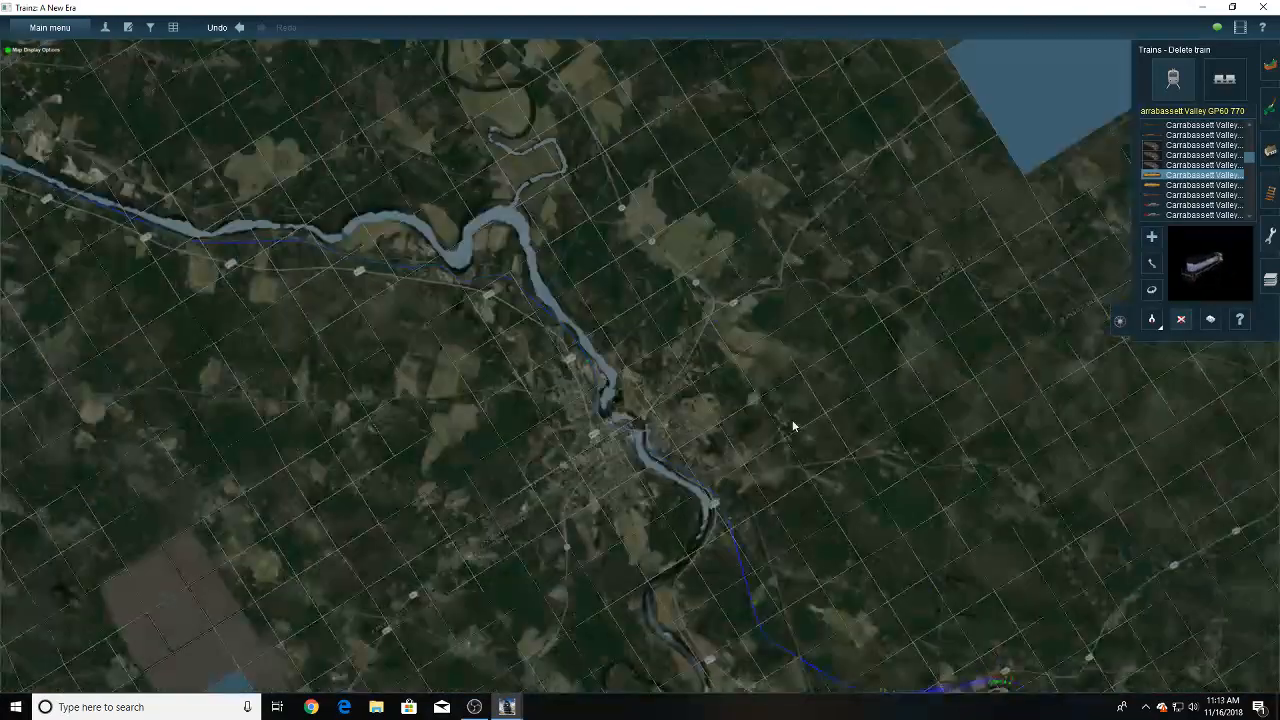
{"action": "right_click", "coordinate": [792, 420]}
{"action": "right_click", "coordinate": [800, 424]}
{"action": "scroll", "coordinate": [804, 425], "scroll_direction": "up", "scroll_amount": 10}
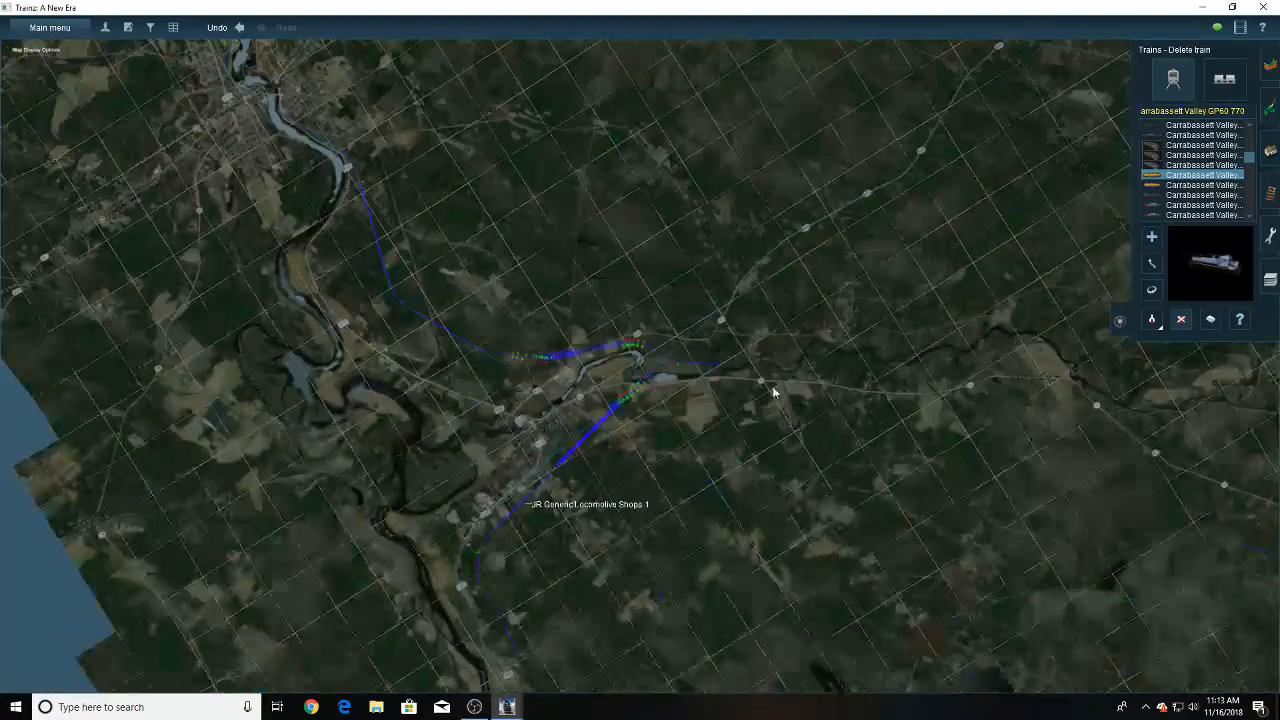
{"action": "scroll", "coordinate": [737, 399], "scroll_direction": "up", "scroll_amount": 6}
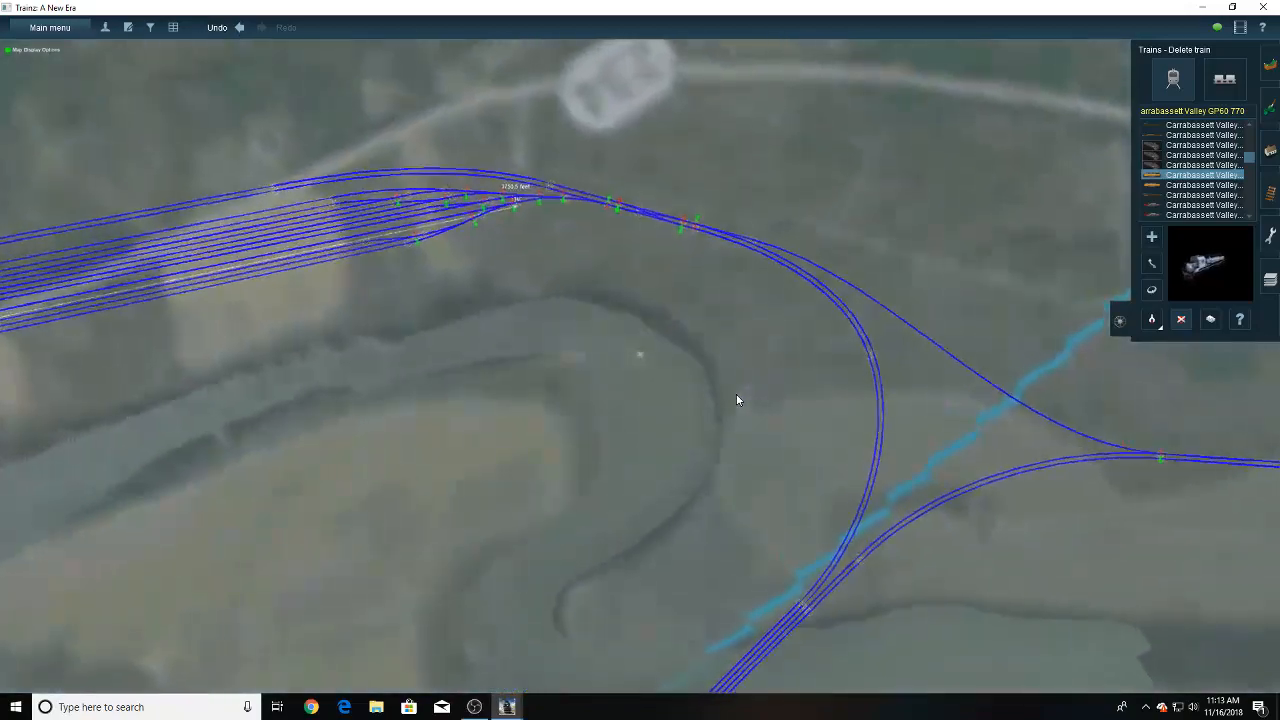
{"action": "mouse_move", "coordinate": [735, 399]}
{"action": "right_mouse_down"}
{"action": "mouse_move", "coordinate": [387, 433]}
{"action": "mouse_move", "coordinate": [493, 415]}
{"action": "mouse_move", "coordinate": [612, 484]}
{"action": "mouse_move", "coordinate": [692, 460]}
{"action": "mouse_move", "coordinate": [687, 424]}
{"action": "mouse_move", "coordinate": [643, 409]}
{"action": "right_mouse_up"}
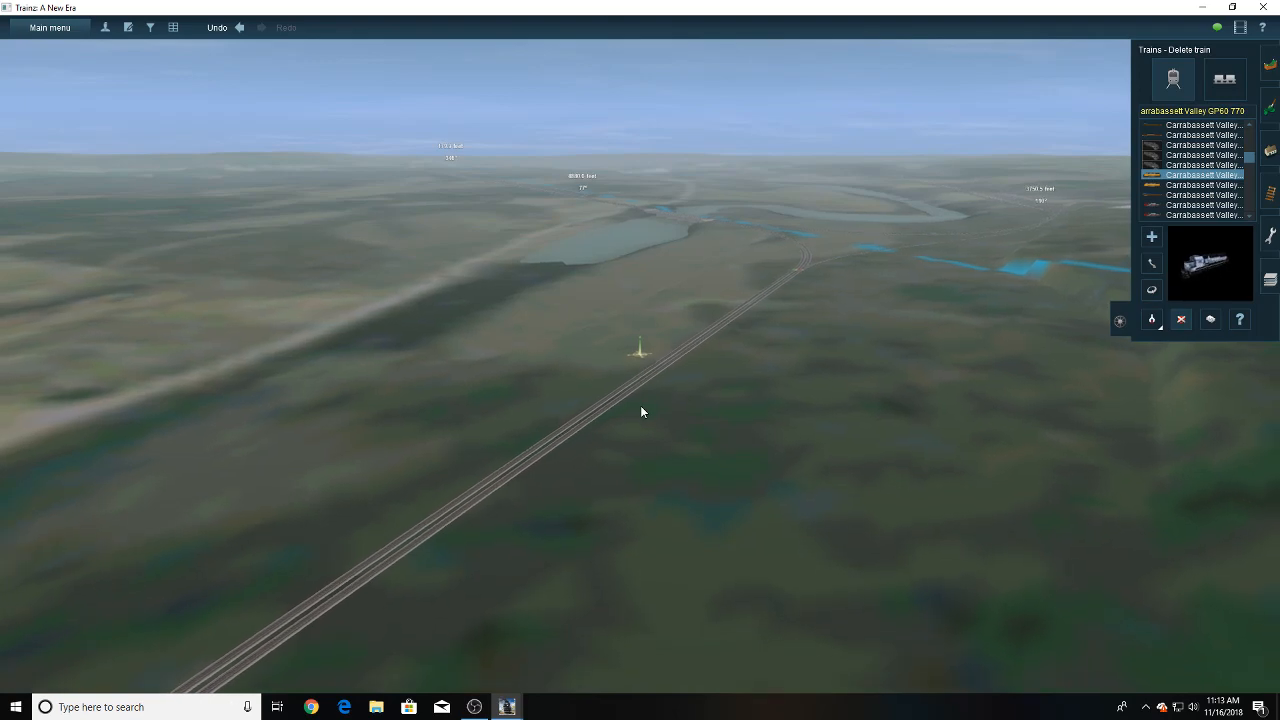
- Inspect the double track, the large yard and the junctions leading onto the multi-track river bridge
{"action": "key", "text": "Left"}
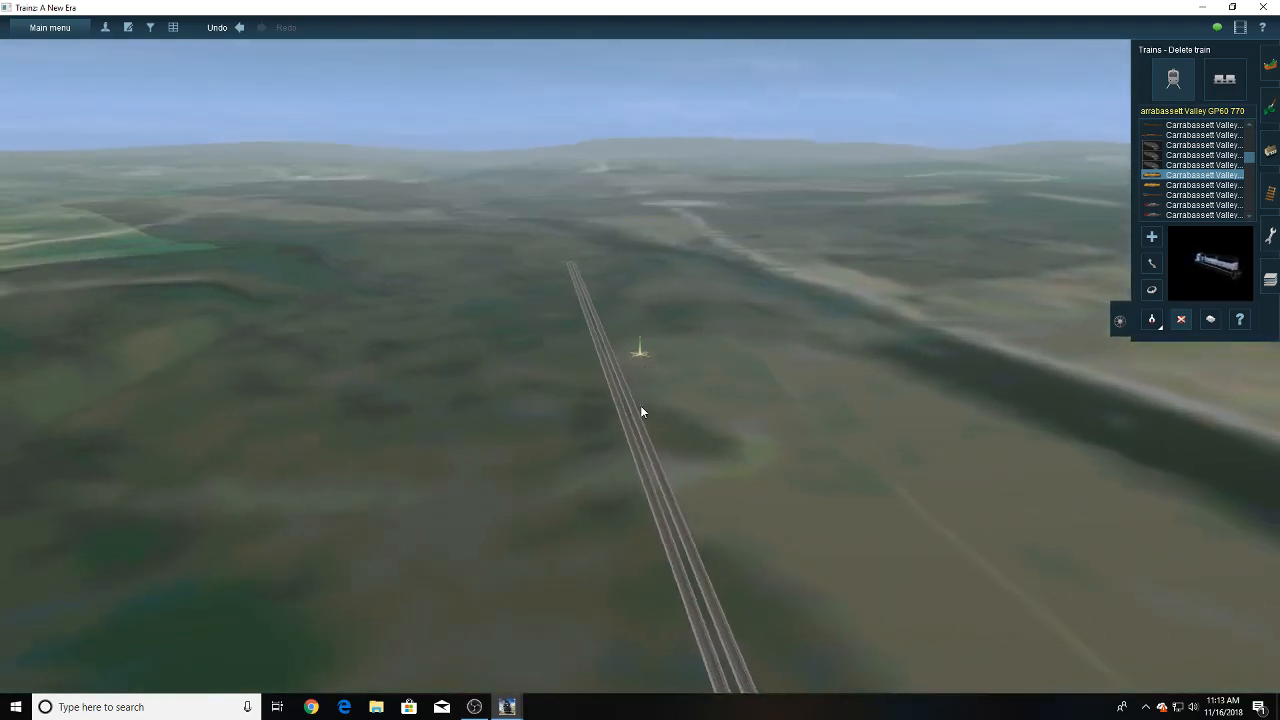
{"action": "key", "text": "Right"}
{"action": "right_click_drag", "start_coordinate": [641, 406], "coordinate": [596, 294]}
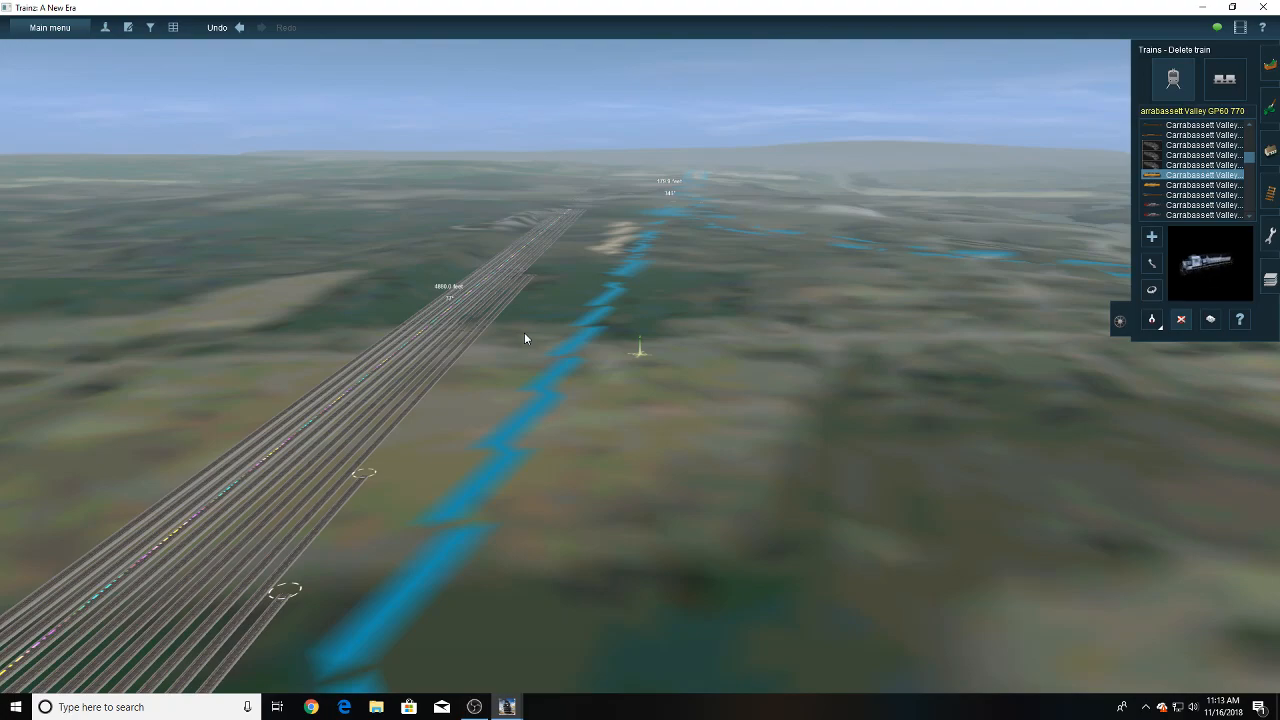
{"action": "right_click_drag", "start_coordinate": [453, 408], "coordinate": [628, 351]}
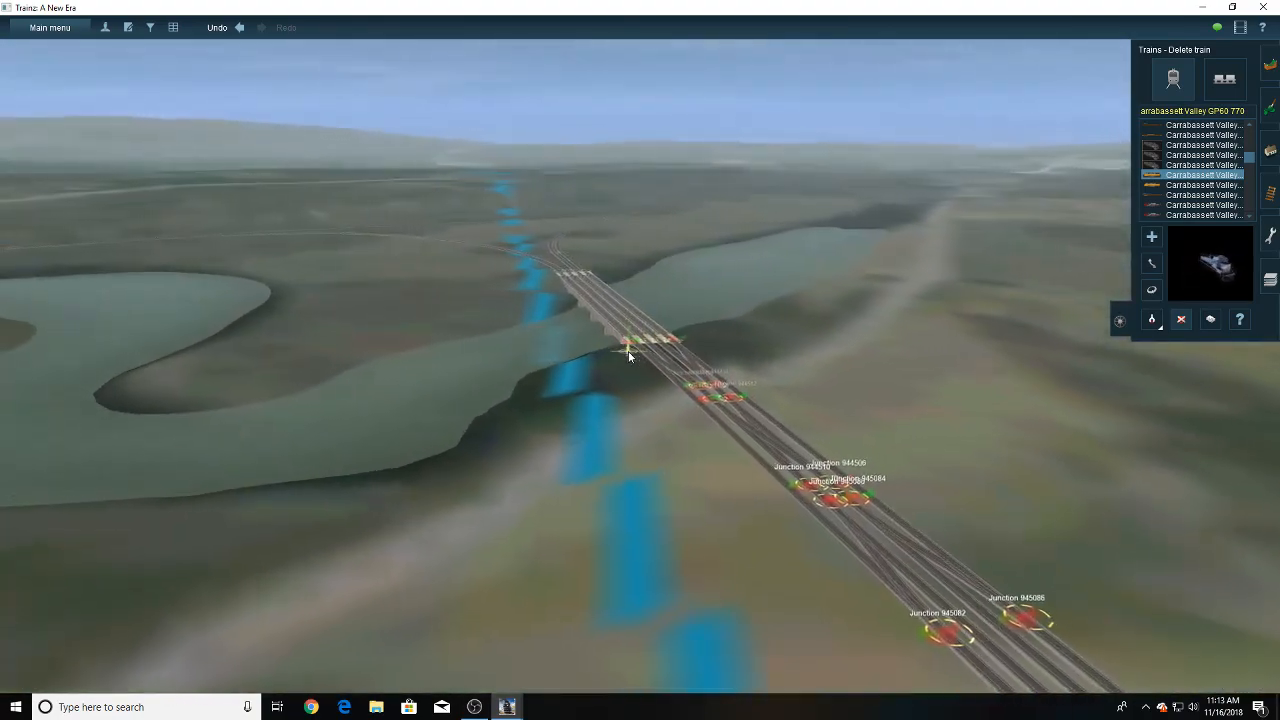
{"action": "scroll", "coordinate": [634, 354], "scroll_direction": "up", "scroll_amount": 3}
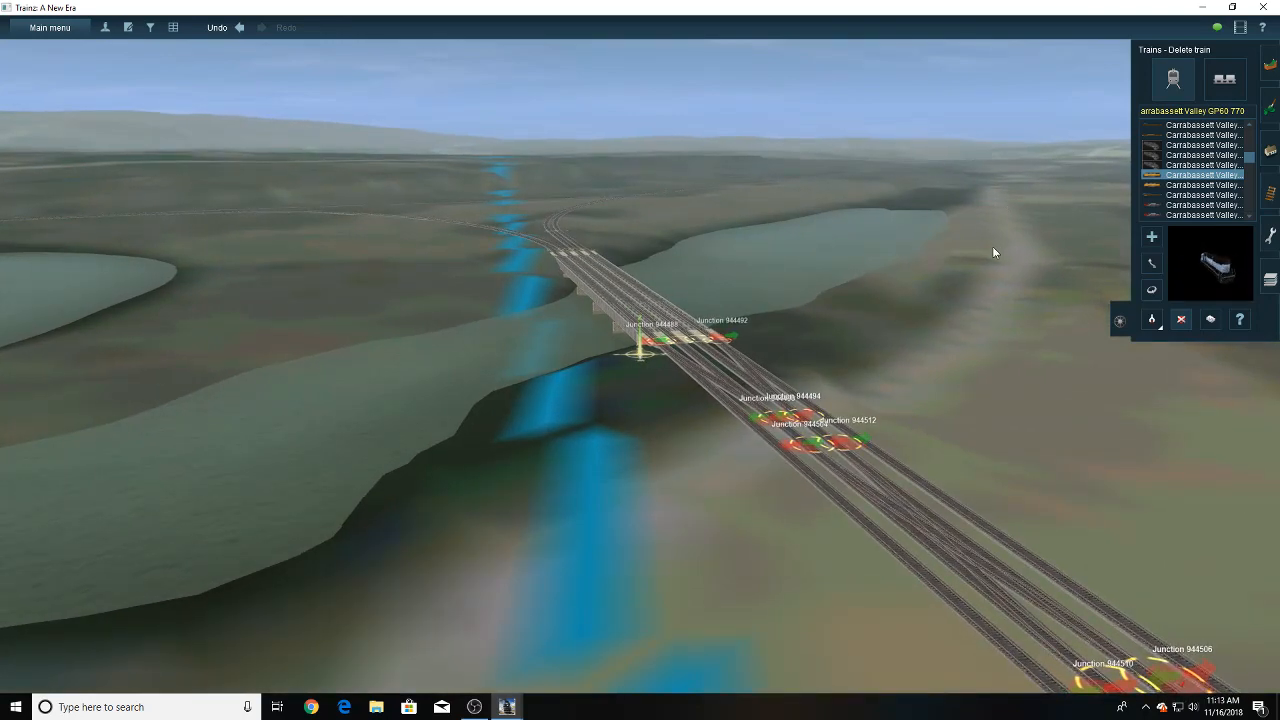
- Go to the unfinished end of the double track and switch the track tools to Get track
{"action": "mouse_move", "coordinate": [692, 362]}
{"action": "right_mouse_down"}
{"action": "mouse_move", "coordinate": [605, 292]}
{"action": "mouse_move", "coordinate": [616, 309]}
{"action": "mouse_move", "coordinate": [725, 271]}
{"action": "mouse_move", "coordinate": [656, 319]}
{"action": "mouse_move", "coordinate": [688, 266]}
{"action": "mouse_move", "coordinate": [629, 272]}
{"action": "mouse_move", "coordinate": [621, 330]}
{"action": "right_mouse_up"}
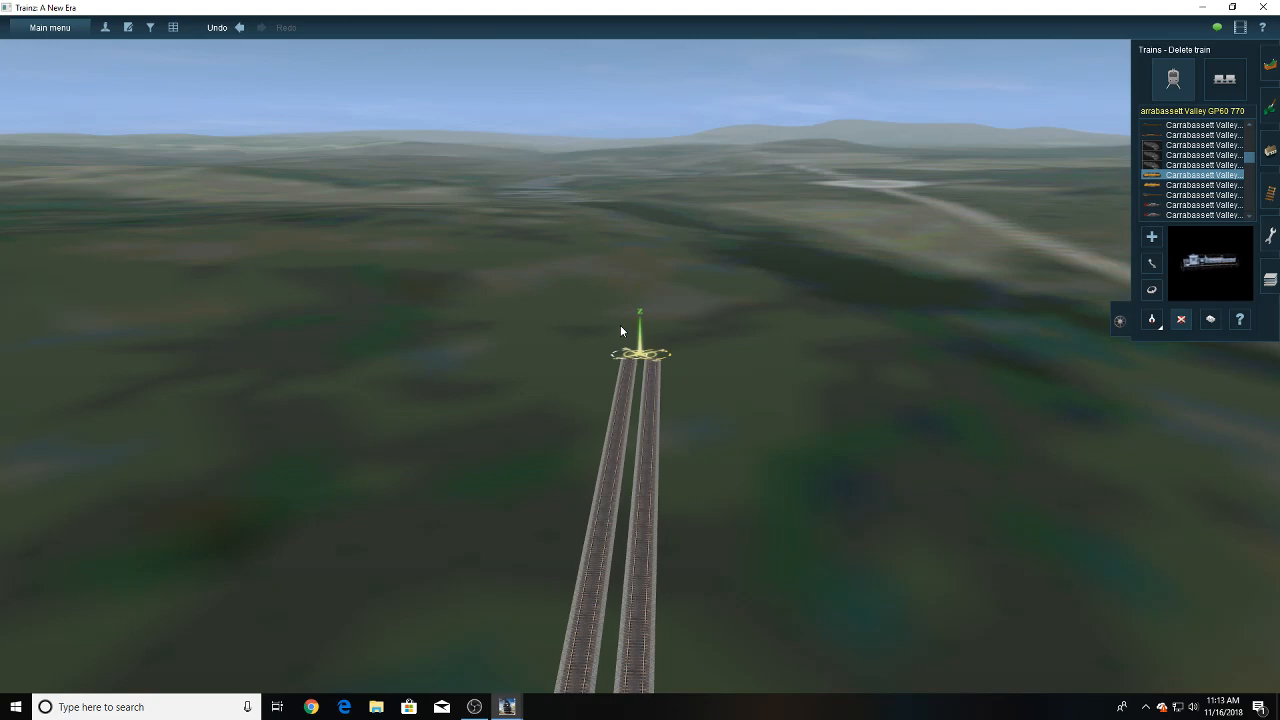
{"action": "key", "text": "Up"}
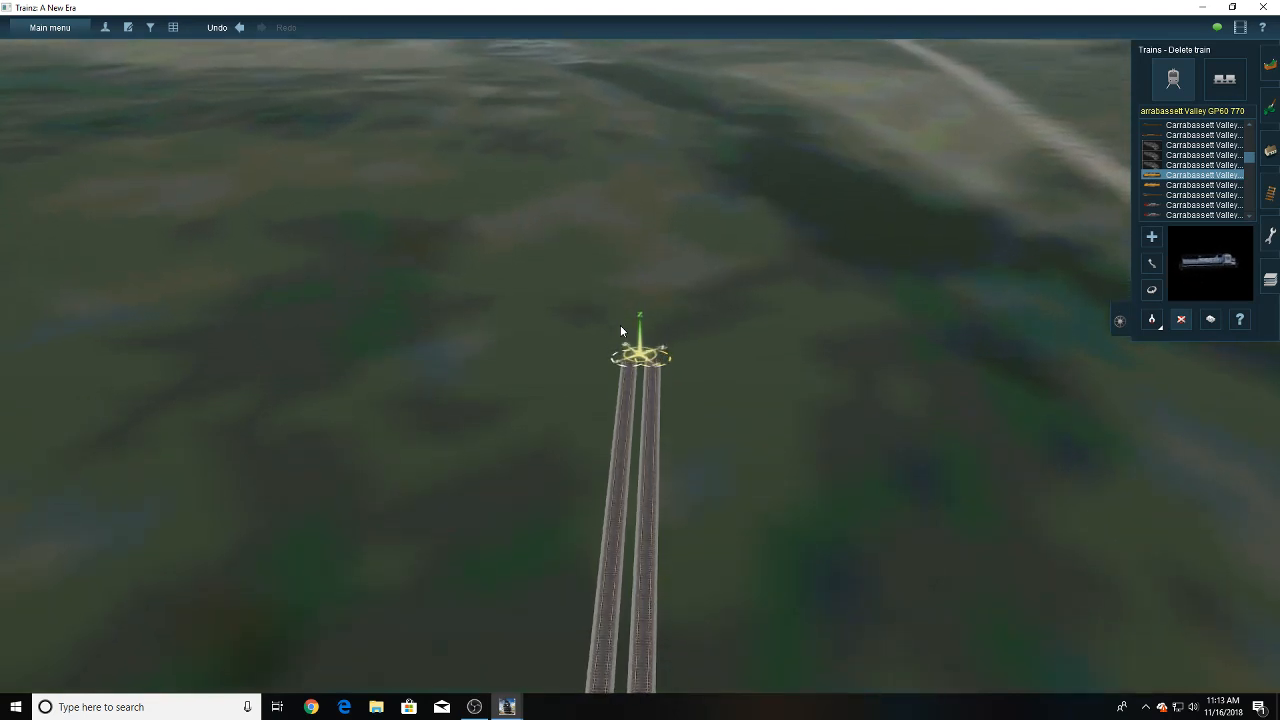
{"action": "scroll", "coordinate": [620, 325], "scroll_direction": "up", "scroll_amount": 3}
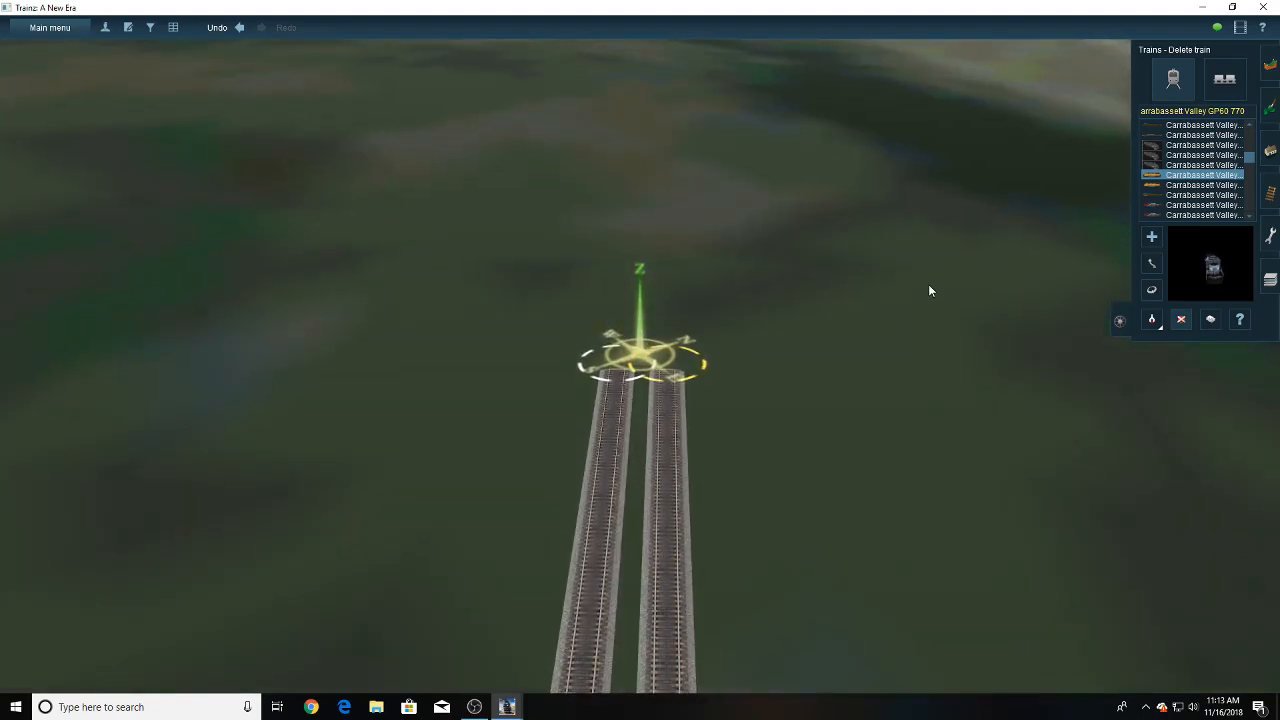
{"action": "left_click", "coordinate": [1269, 192]}
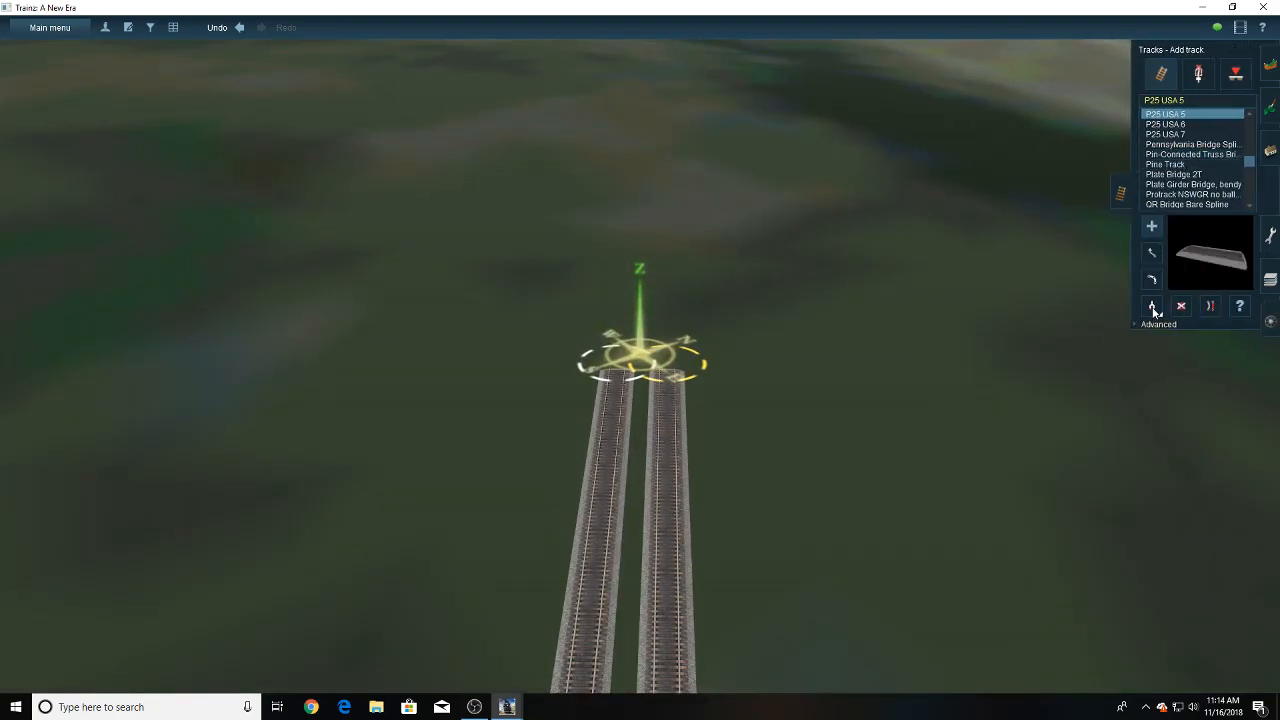
{"action": "right_click_drag", "start_coordinate": [706, 526], "coordinate": [743, 484]}
- Examine the wye between the multi-track river bridge, the yard and the double-track line from above
{"action": "scroll", "coordinate": [682, 565], "scroll_direction": "down", "scroll_amount": 5}
{"action": "key", "text": "Left"}
{"action": "key", "text": "Down"}
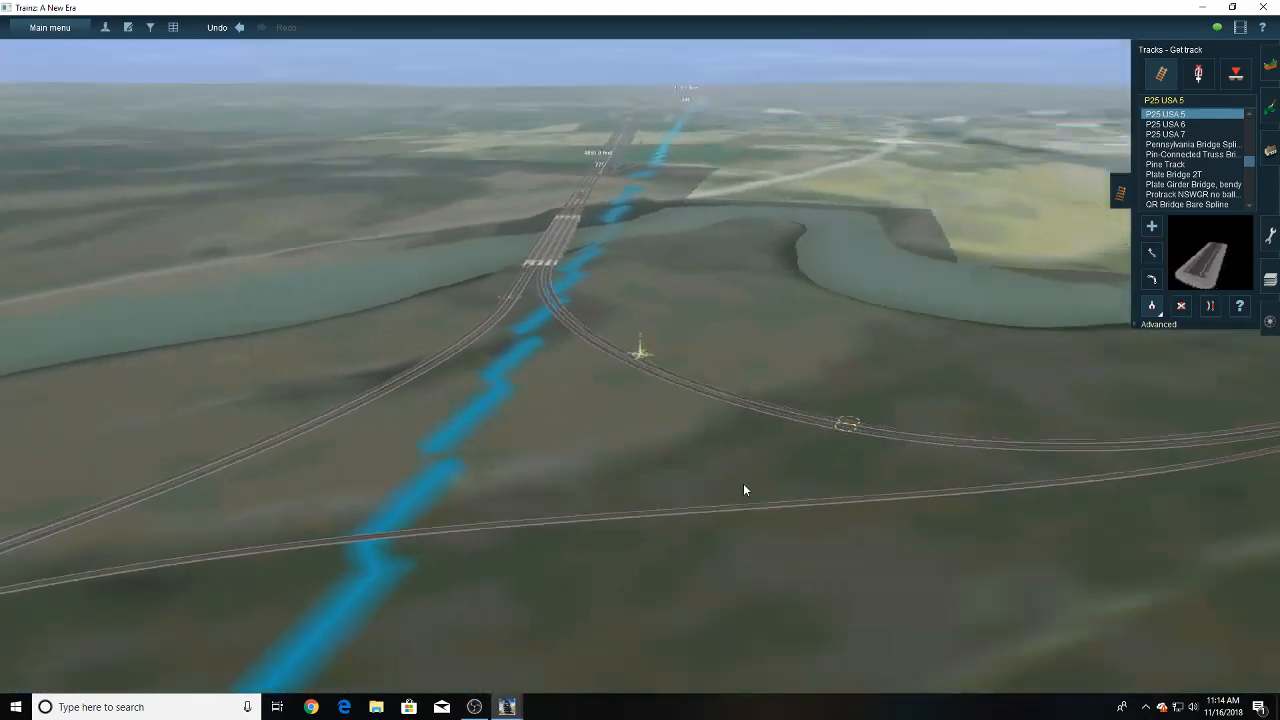
{"action": "key", "text": "Up"}
{"action": "key", "text": "Left"}
{"action": "scroll", "coordinate": [743, 483], "scroll_direction": "down", "scroll_amount": 3}
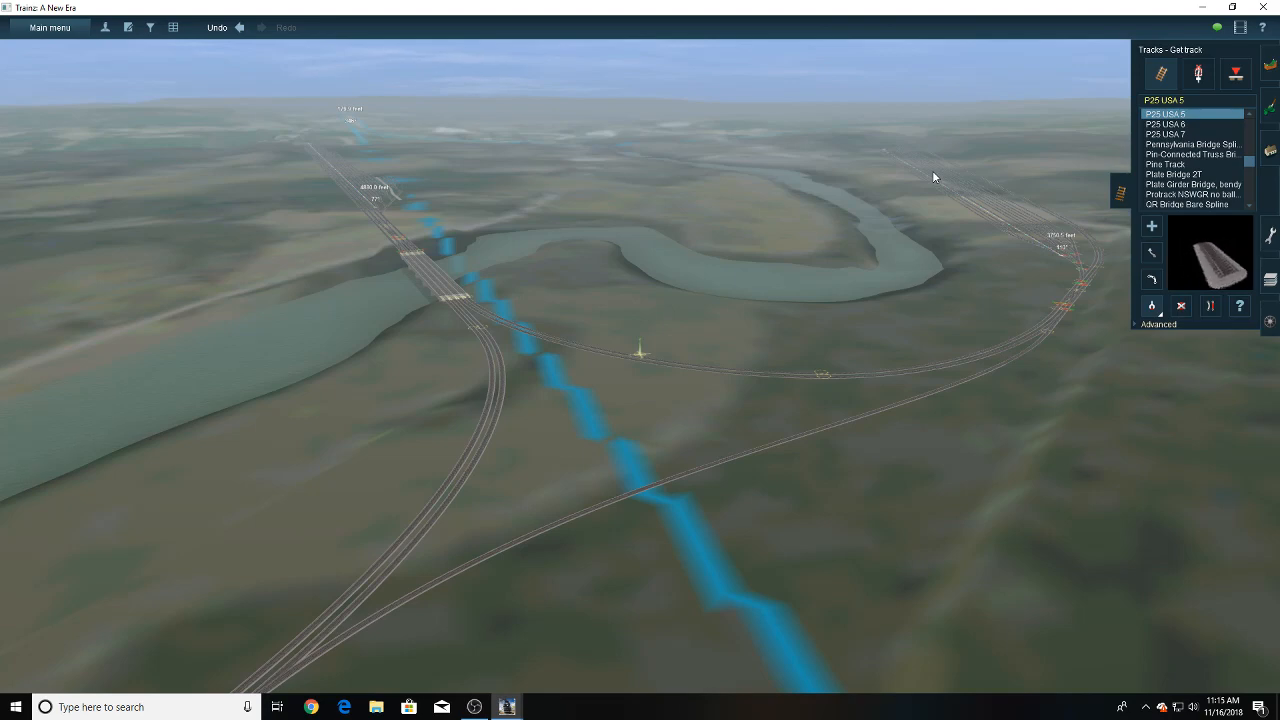
{"action": "right_click", "coordinate": [658, 390]}
{"action": "right_click", "coordinate": [594, 405]}
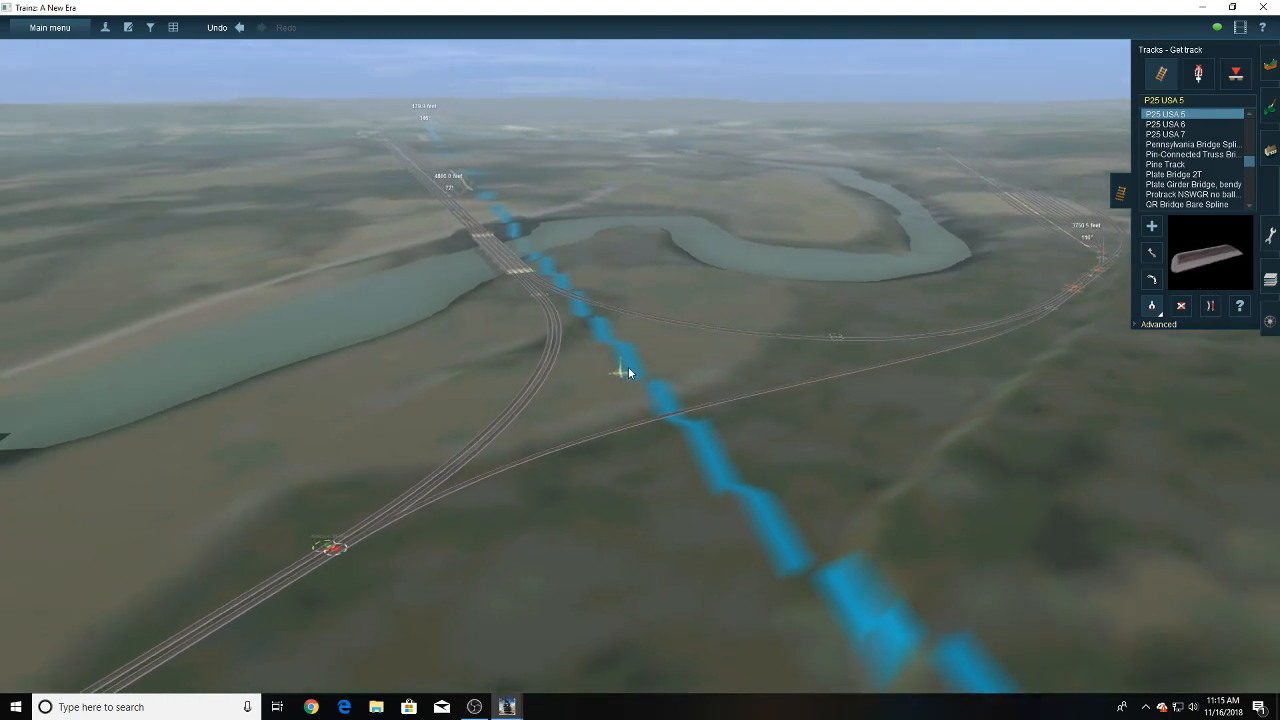
{"action": "scroll", "coordinate": [636, 353], "scroll_direction": "up", "scroll_amount": 3}
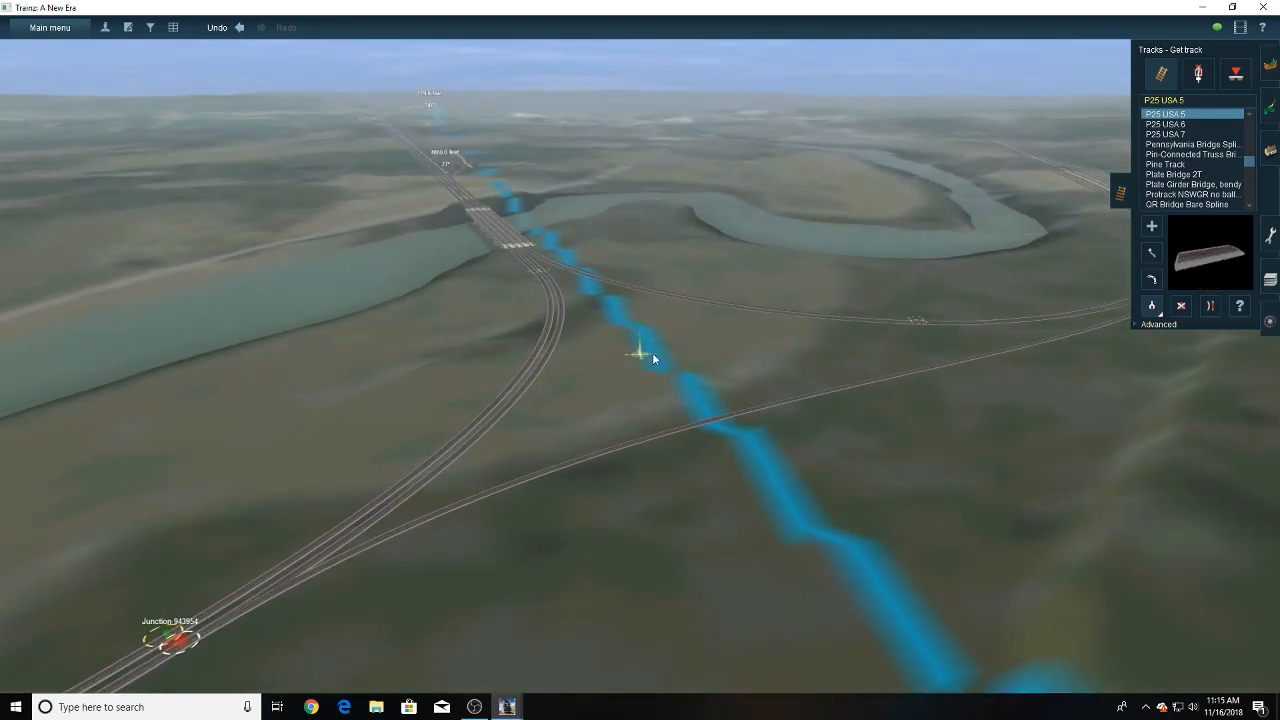
{"action": "right_click", "coordinate": [656, 353]}
{"action": "scroll", "coordinate": [656, 353], "scroll_direction": "up", "scroll_amount": 2}
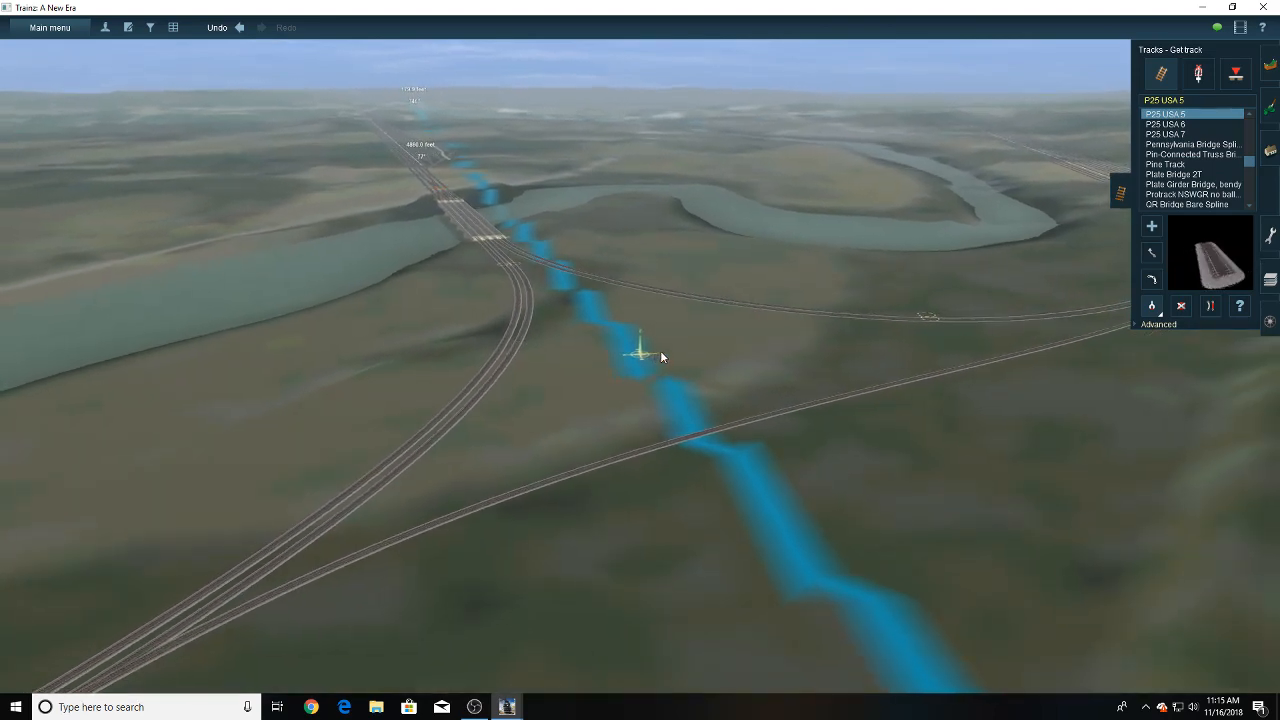
- Survey the wye's connecting tracks by the river and the double-track line running away from them
{"action": "key", "text": "Left"}
{"action": "key", "text": "Right"}
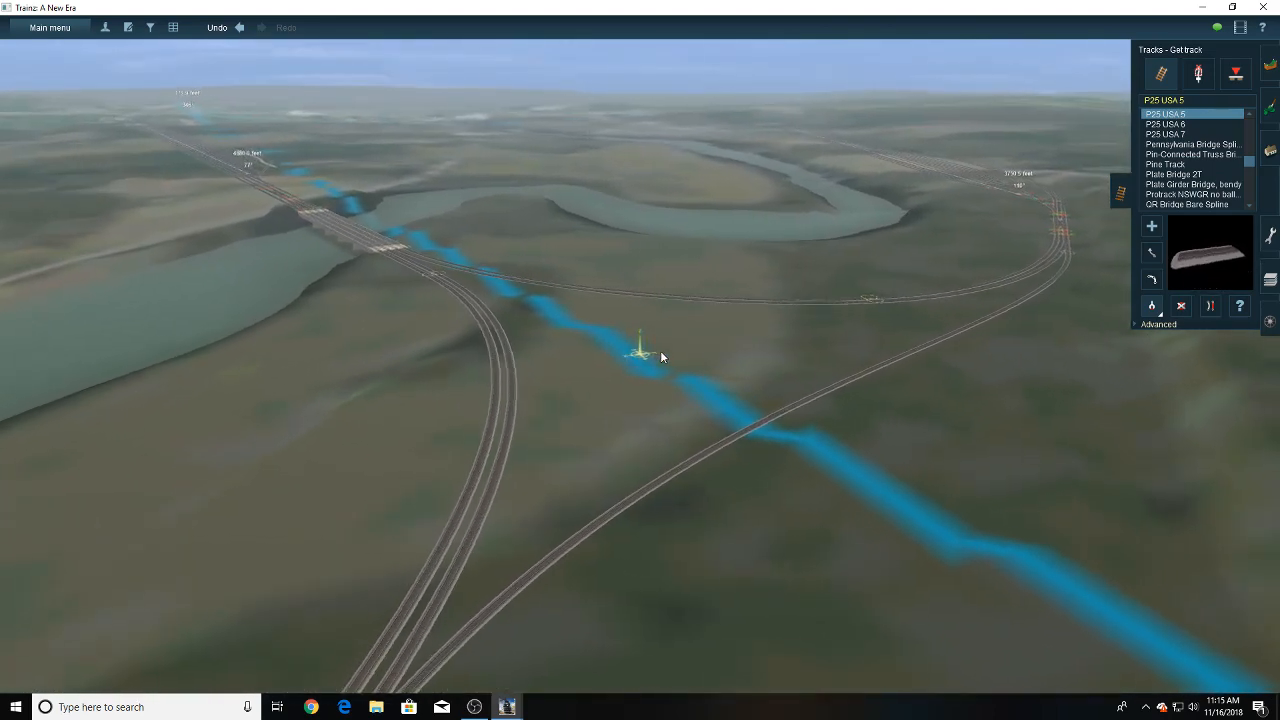
{"action": "right_click", "coordinate": [662, 375]}
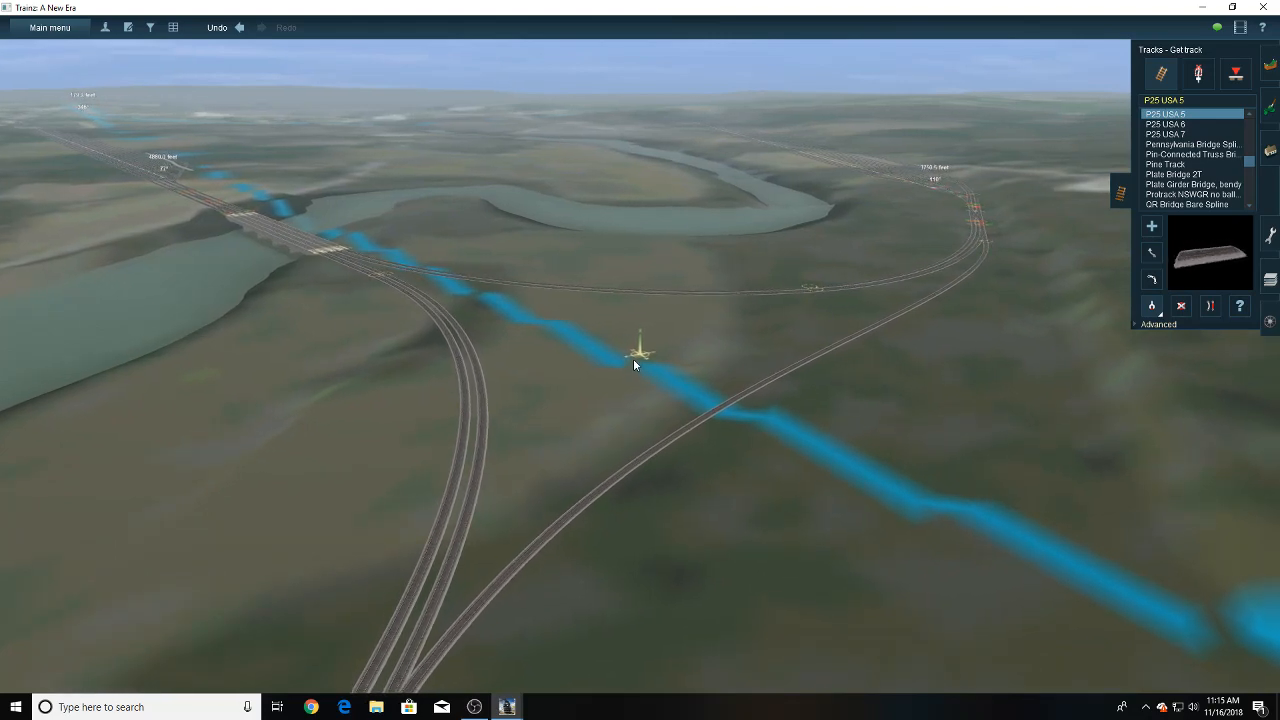
{"action": "right_click", "coordinate": [633, 359]}
{"action": "scroll", "coordinate": [633, 365], "scroll_direction": "up", "scroll_amount": 2}
{"action": "scroll", "coordinate": [633, 365], "scroll_direction": "down", "scroll_amount": 1}
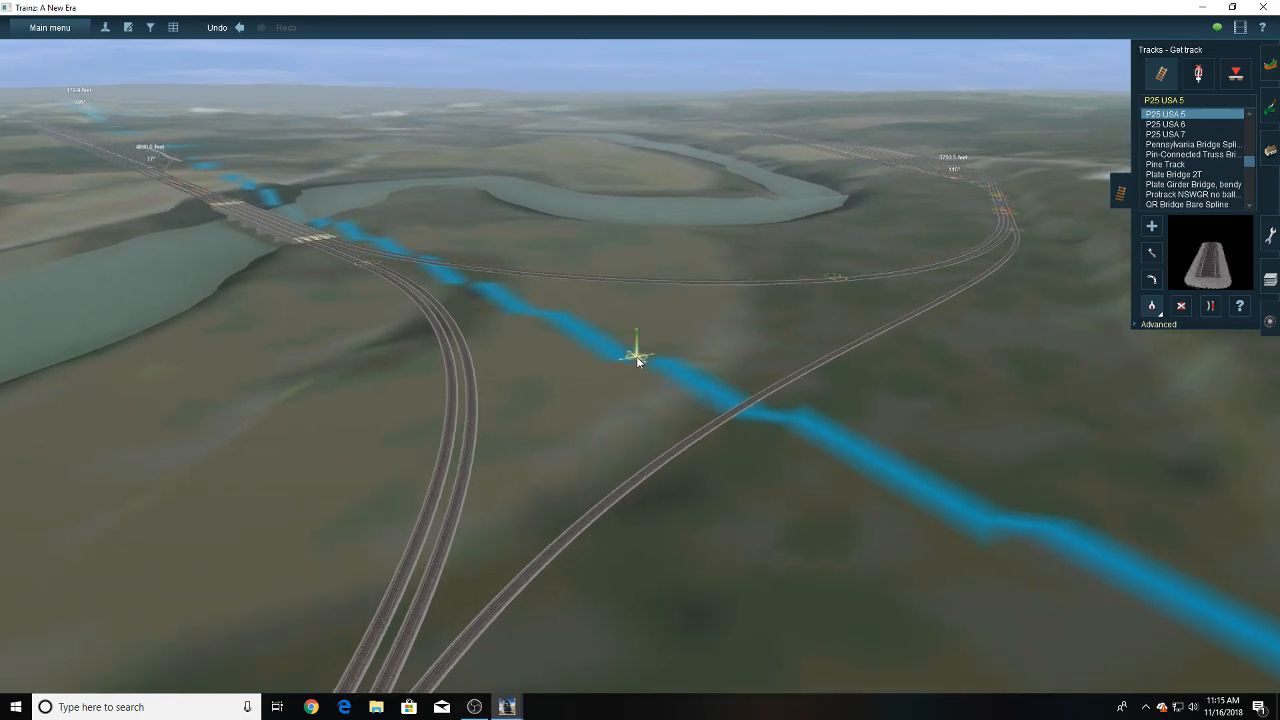
{"action": "scroll", "coordinate": [636, 356], "scroll_direction": "down", "scroll_amount": 3}
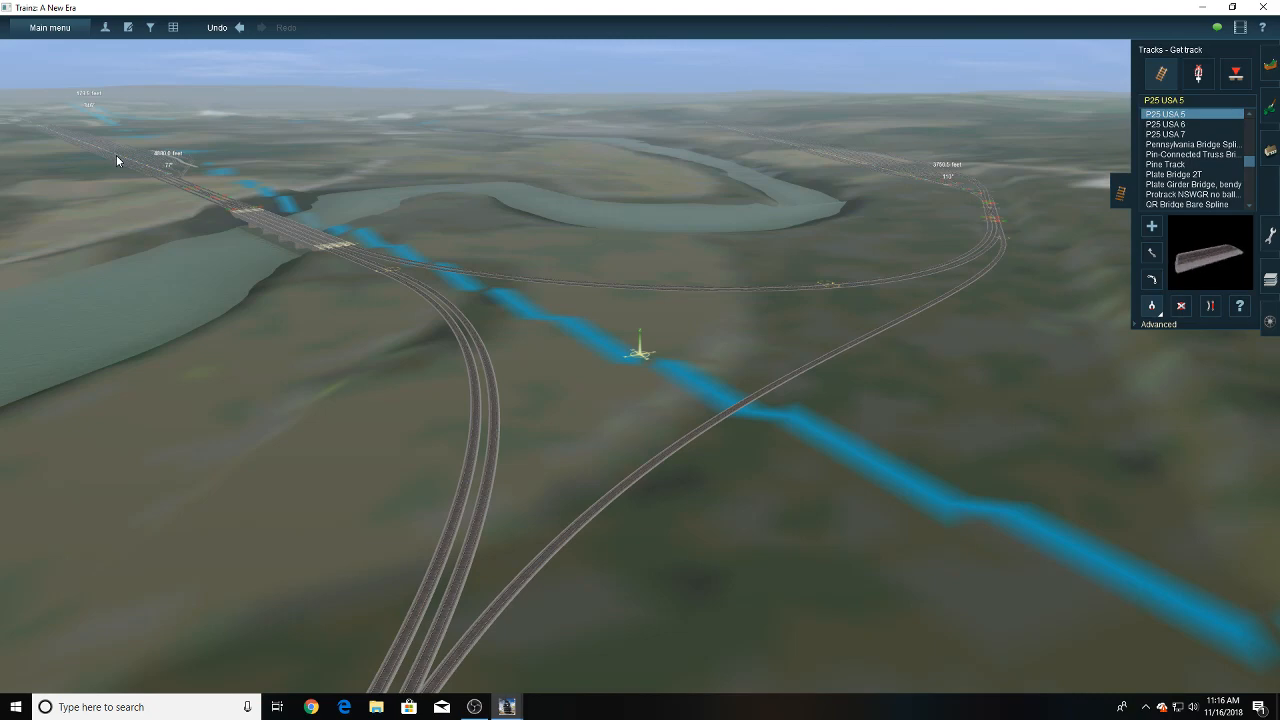
{"action": "right_click_drag", "start_coordinate": [334, 400], "coordinate": [539, 396]}
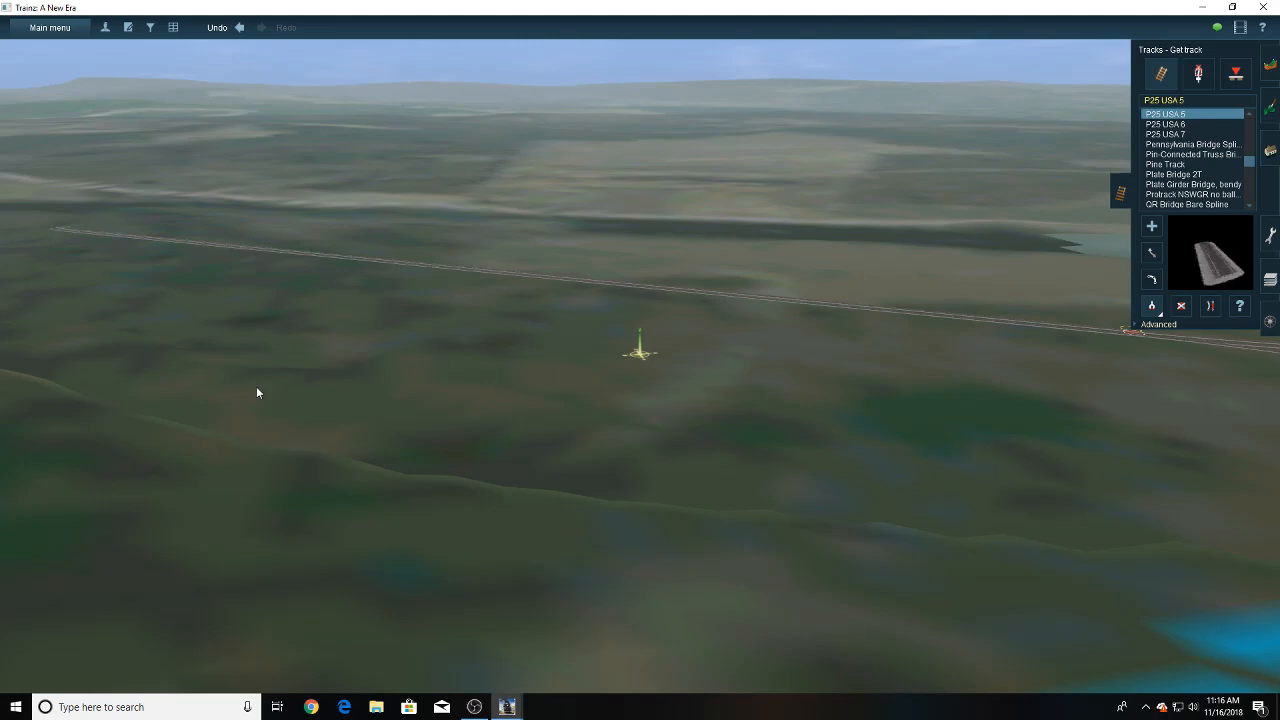
{"action": "key", "text": "Right"}
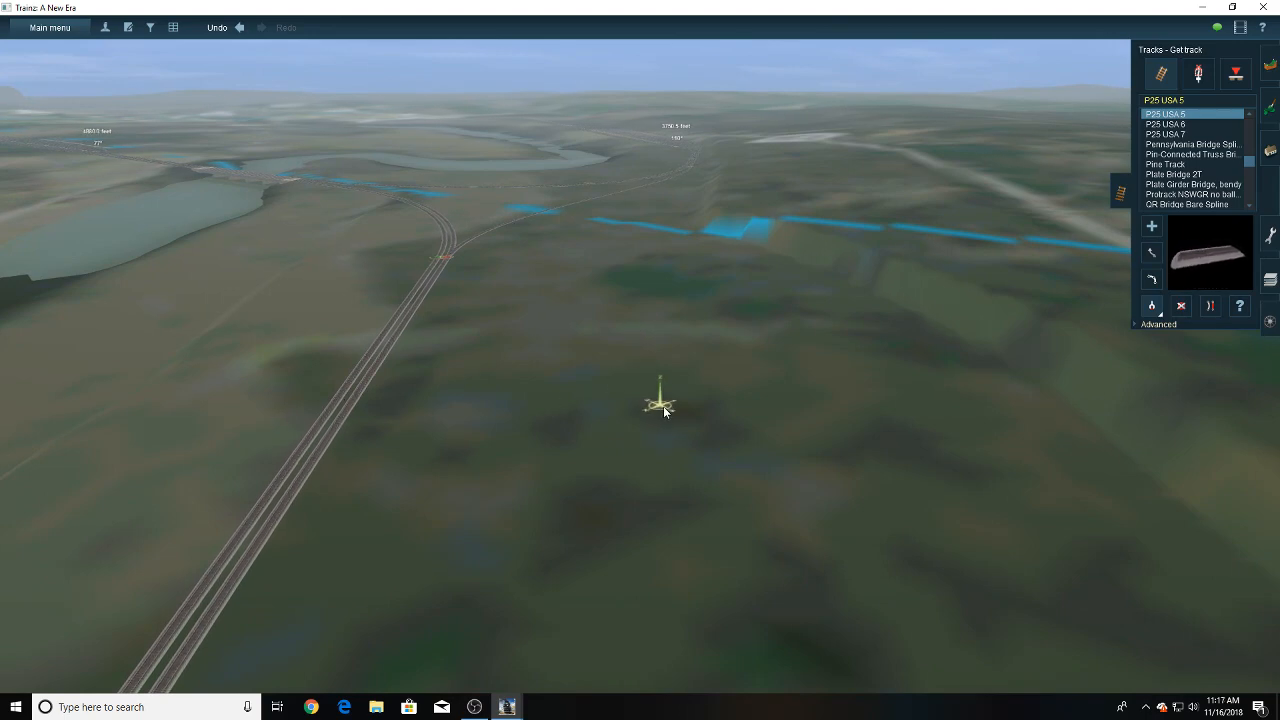
- Add a P25 USA 5 crossover between the two main tracks just beyond the existing junction and straighten the right-hand track past it
{"action": "right_click_drag", "start_coordinate": [664, 411], "coordinate": [632, 380]}
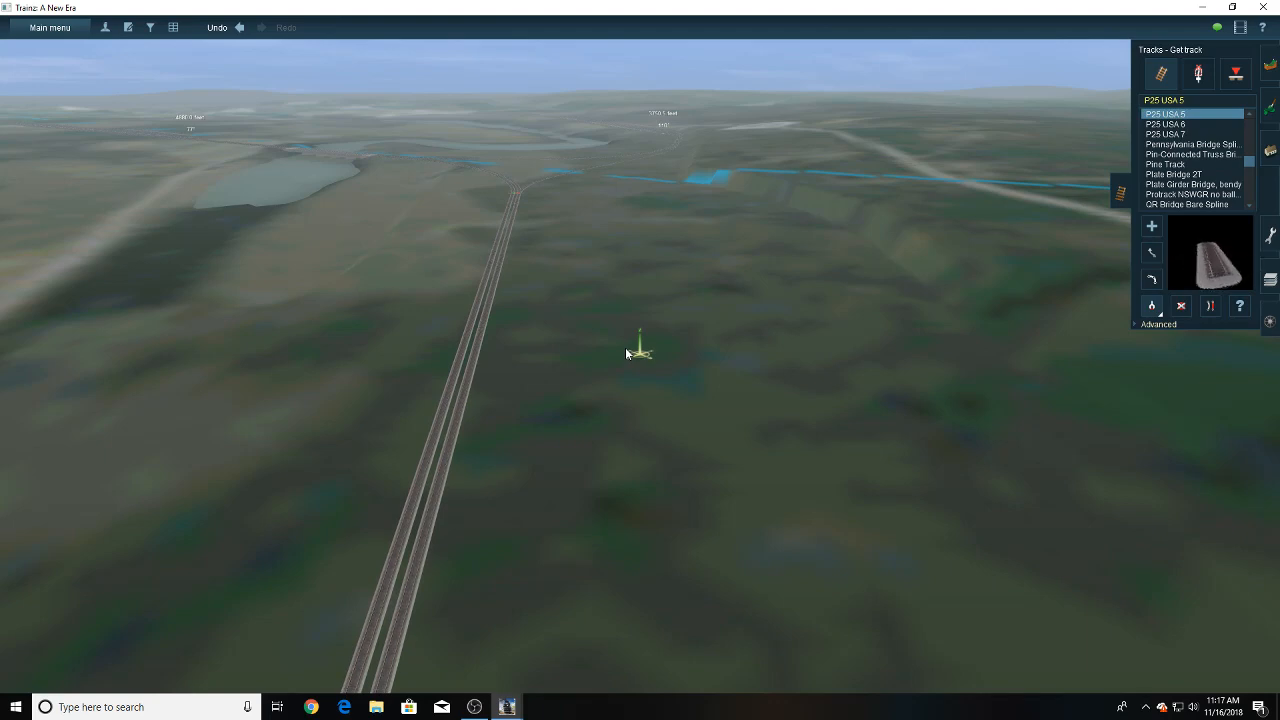
{"action": "right_click_drag", "start_coordinate": [588, 345], "coordinate": [630, 348]}
{"action": "key", "text": "Left"}
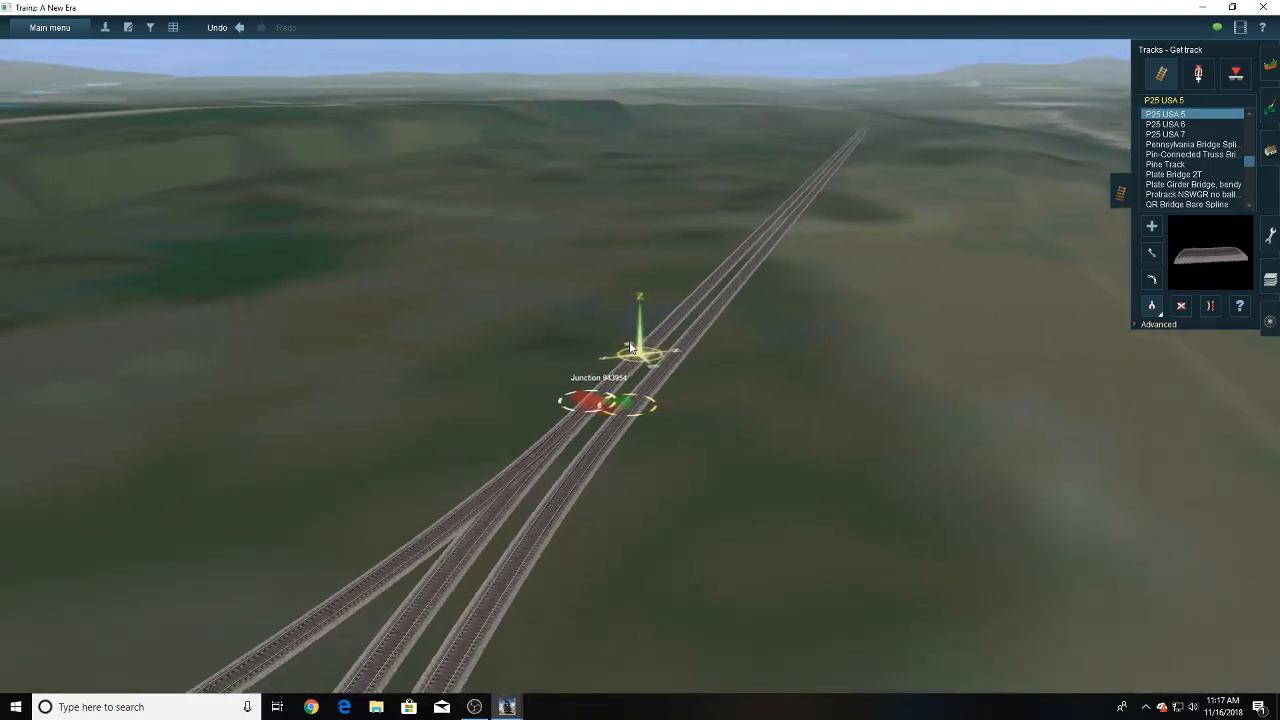
{"action": "scroll", "coordinate": [630, 348], "scroll_direction": "up", "scroll_amount": 4}
{"action": "left_click", "coordinate": [1154, 227]}
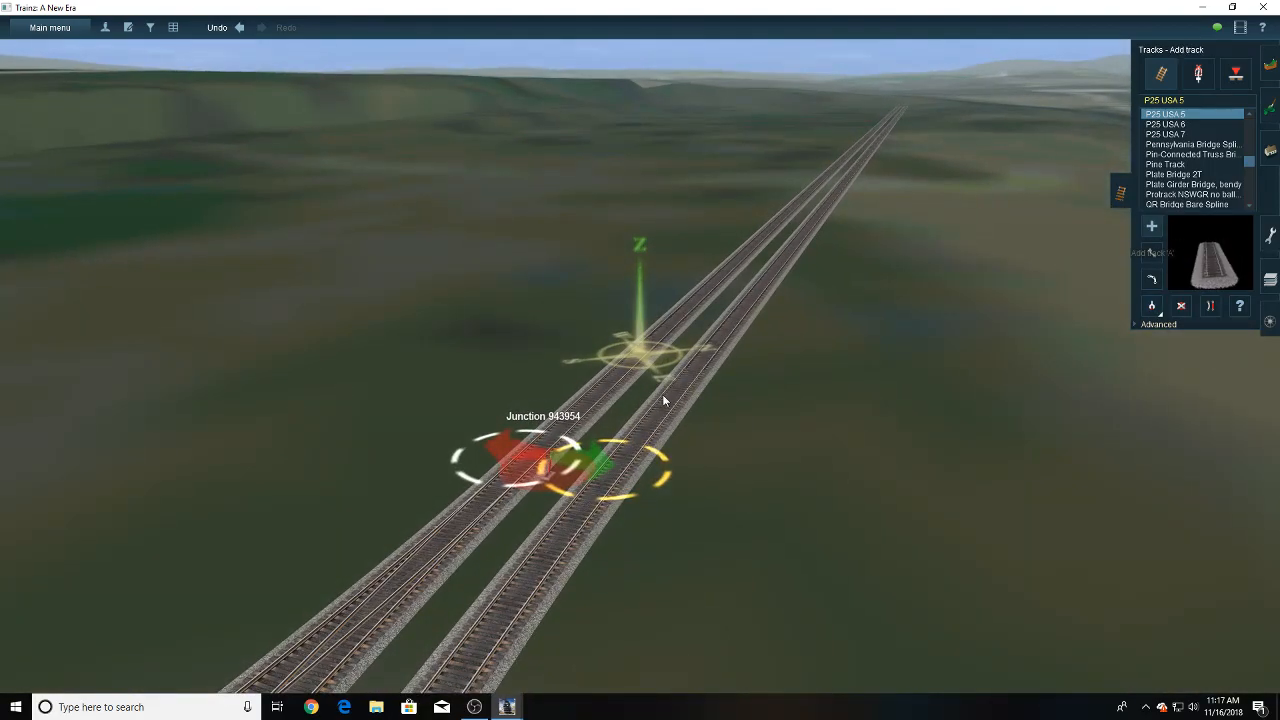
{"action": "scroll", "coordinate": [662, 394], "scroll_direction": "up", "scroll_amount": 3}
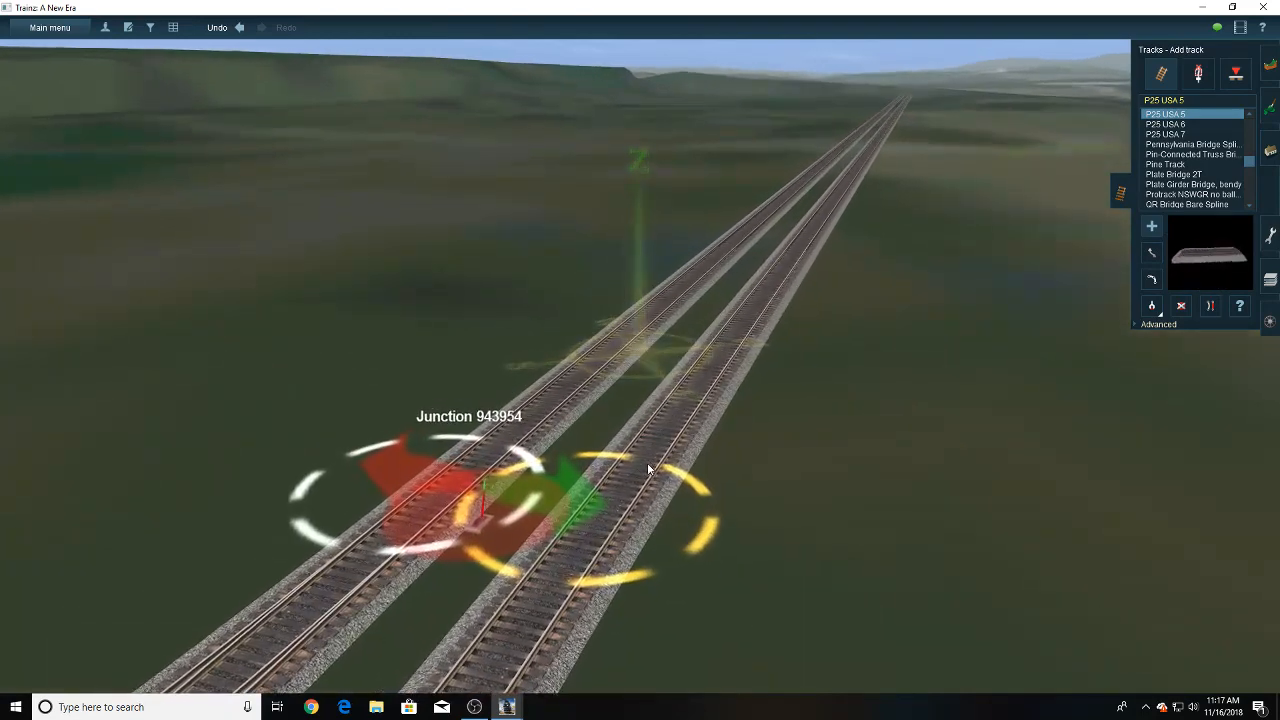
{"action": "left_click_drag", "start_coordinate": [645, 463], "coordinate": [752, 222]}
{"action": "left_click", "coordinate": [1208, 308]}
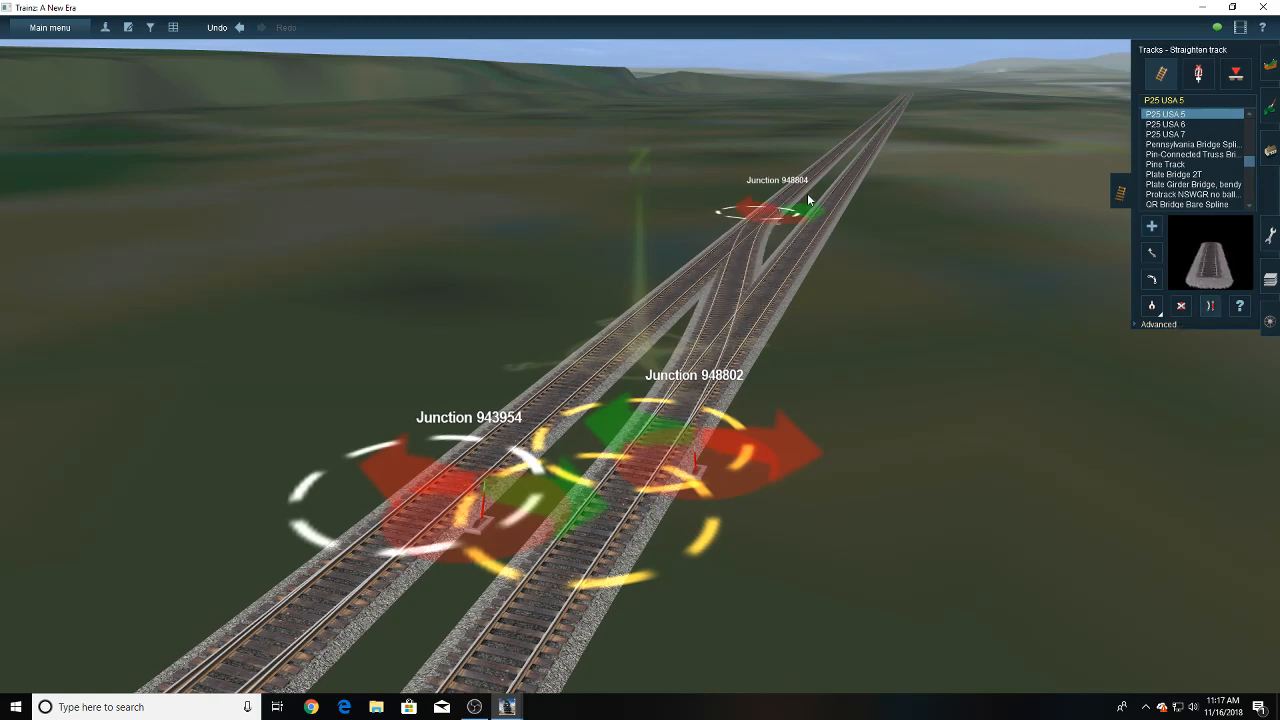
{"action": "left_click", "coordinate": [806, 194]}
- Examine the new crossover between the main tracks and the double track continuing beyond it
{"action": "key", "text": "Left"}
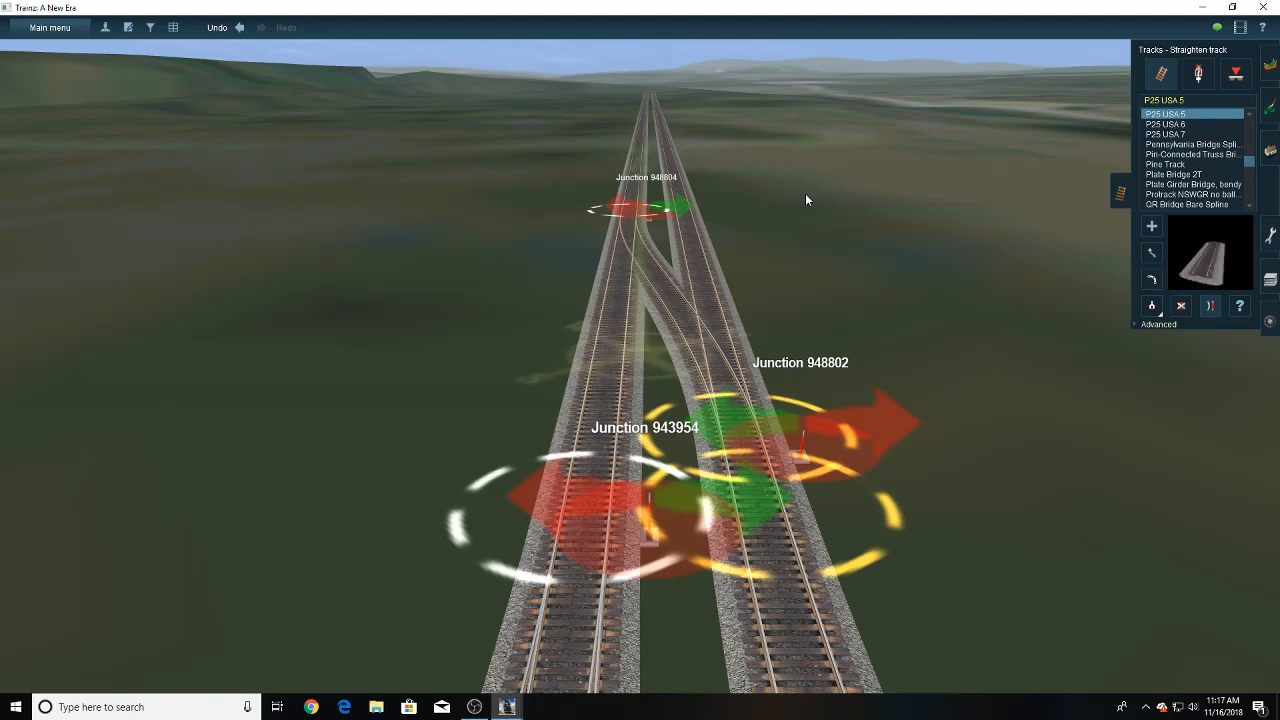
{"action": "key", "text": "Up"}
{"action": "scroll", "coordinate": [656, 218], "scroll_direction": "down", "scroll_amount": 3}
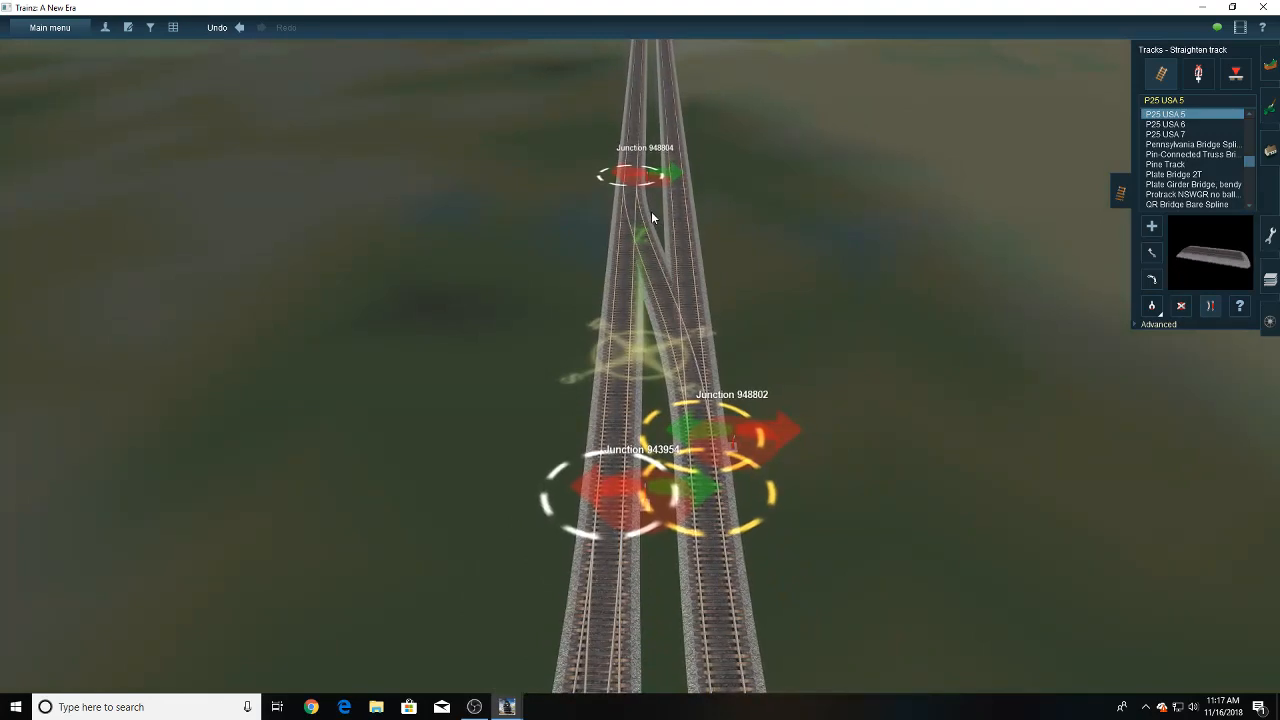
{"action": "scroll", "coordinate": [651, 217], "scroll_direction": "down", "scroll_amount": 3}
{"action": "right_click", "coordinate": [643, 184]}
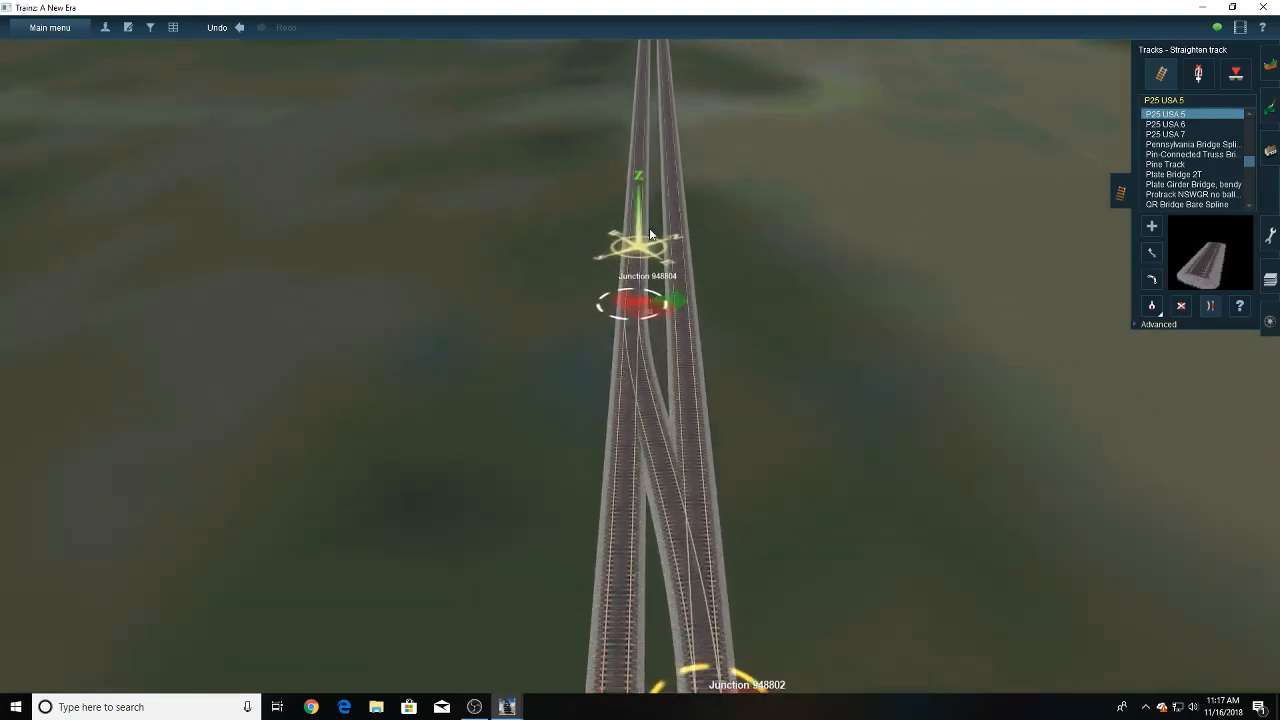
{"action": "key", "text": "Down"}
{"action": "key", "text": "Right"}
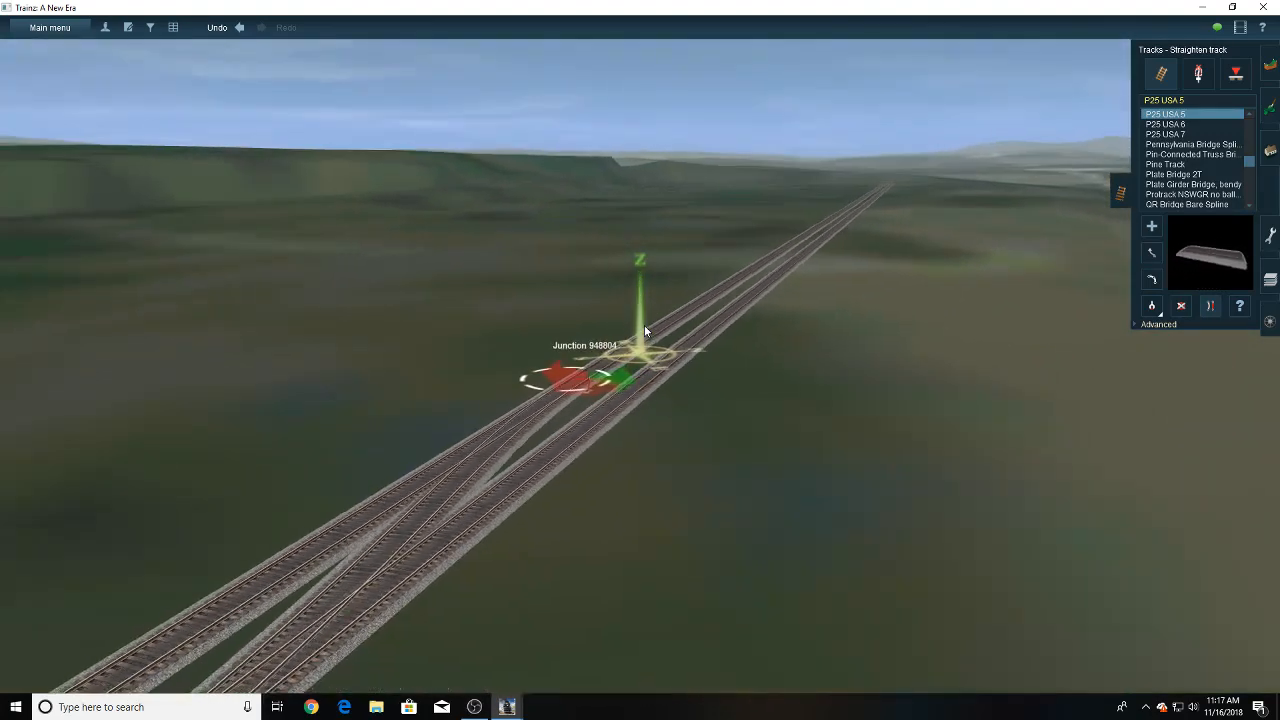
{"action": "key", "text": "Left"}
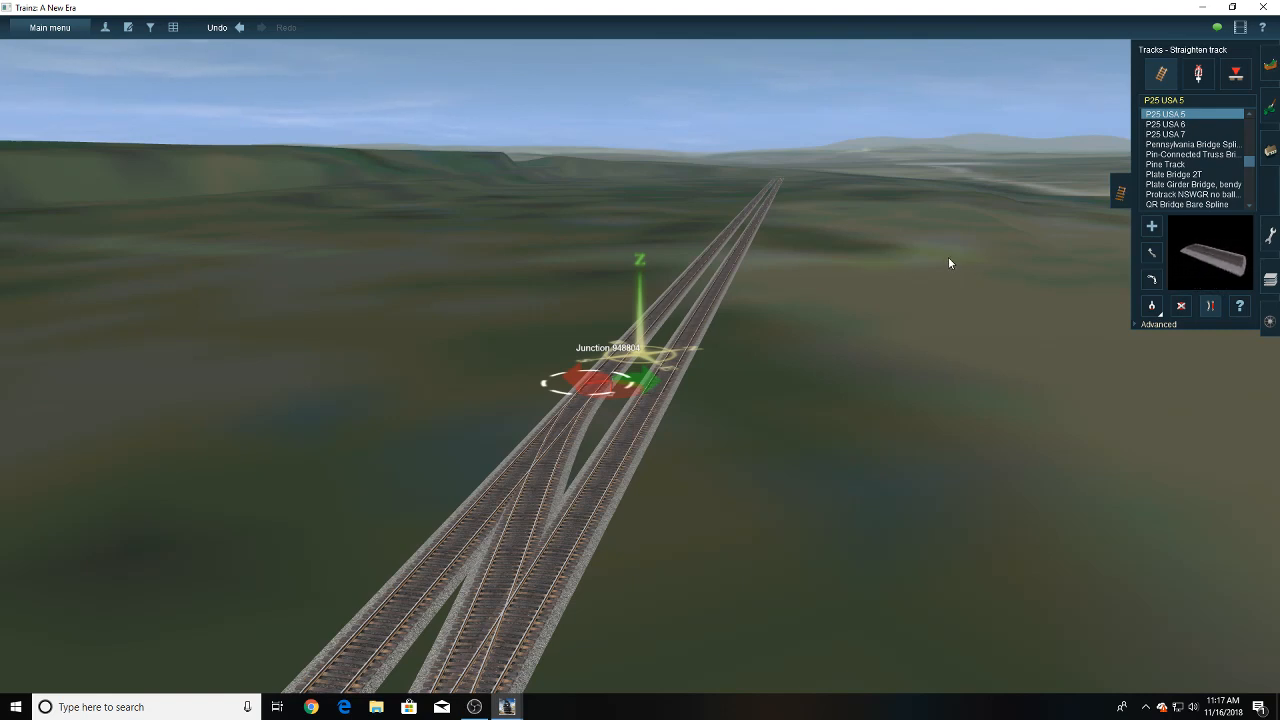
- Add a short P25 USA 5 branch diverging outward from the left-hand main track just past the crossover
{"action": "left_click", "coordinate": [1151, 226]}
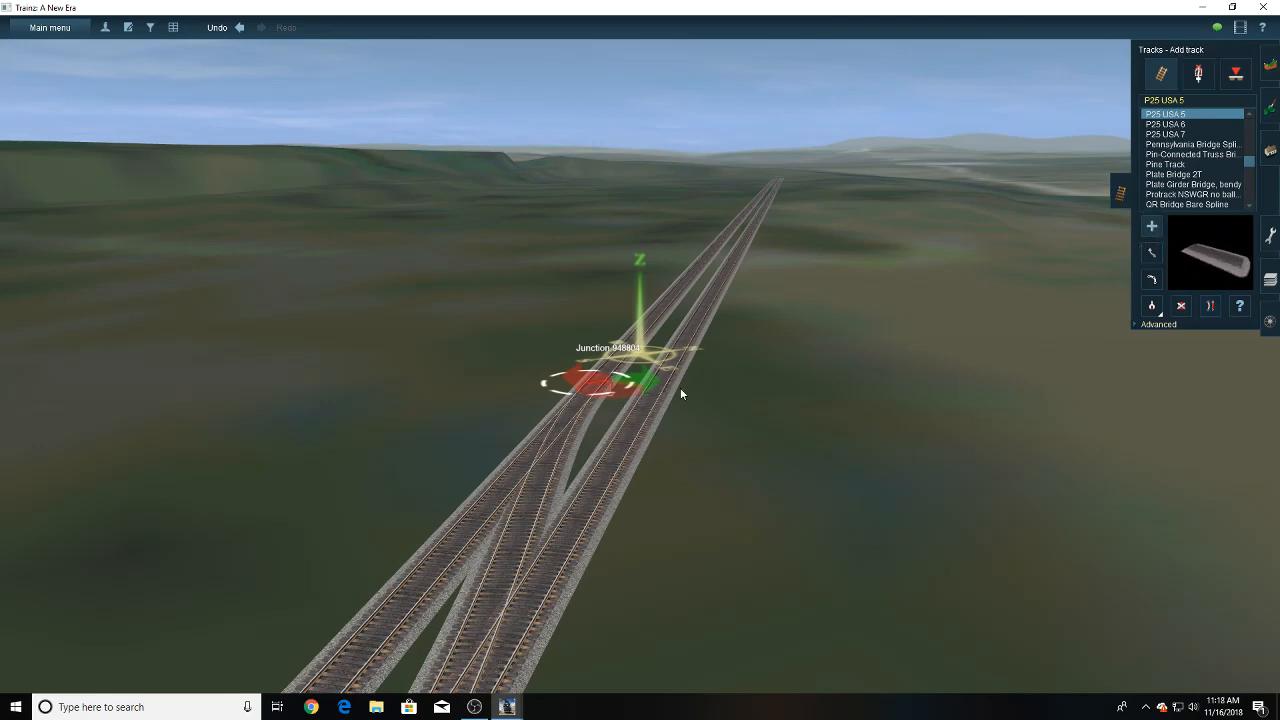
{"action": "right_click_drag", "start_coordinate": [572, 370], "coordinate": [643, 353]}
{"action": "scroll", "coordinate": [643, 353], "scroll_direction": "up", "scroll_amount": 6}
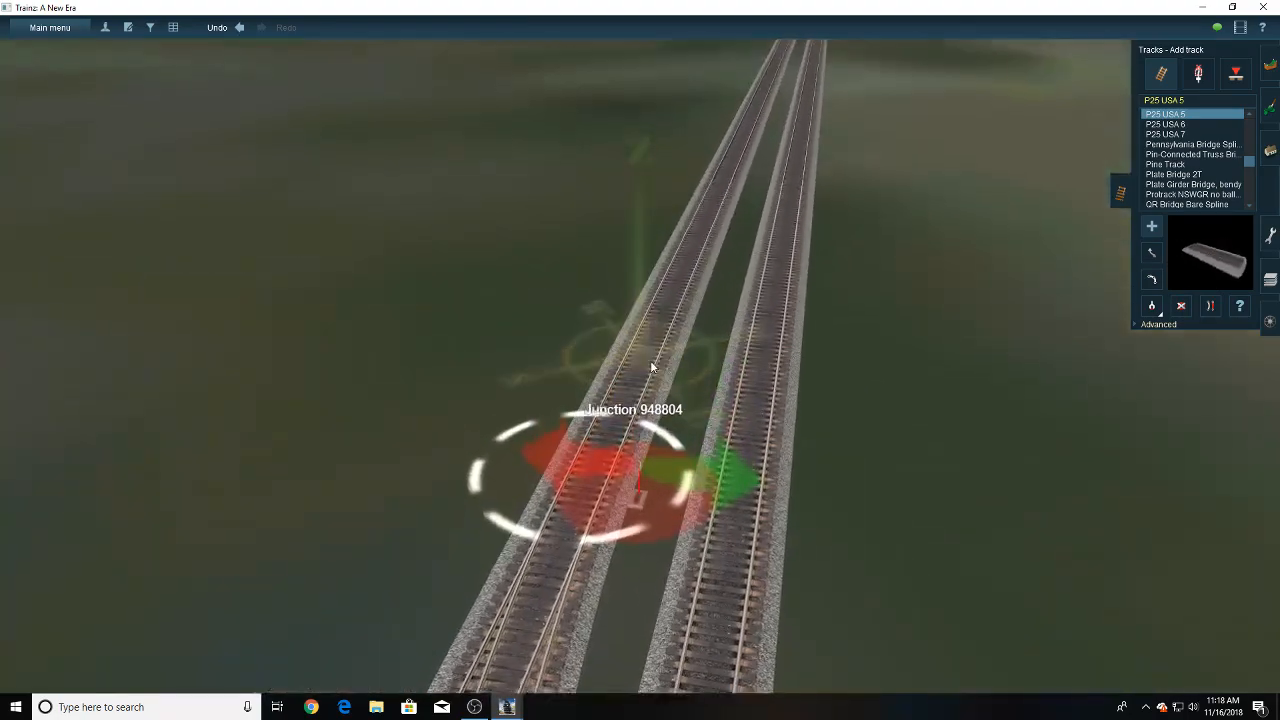
{"action": "left_click_drag", "start_coordinate": [618, 384], "coordinate": [648, 229]}
{"action": "key", "text": "Down"}
{"action": "key", "text": "Up"}
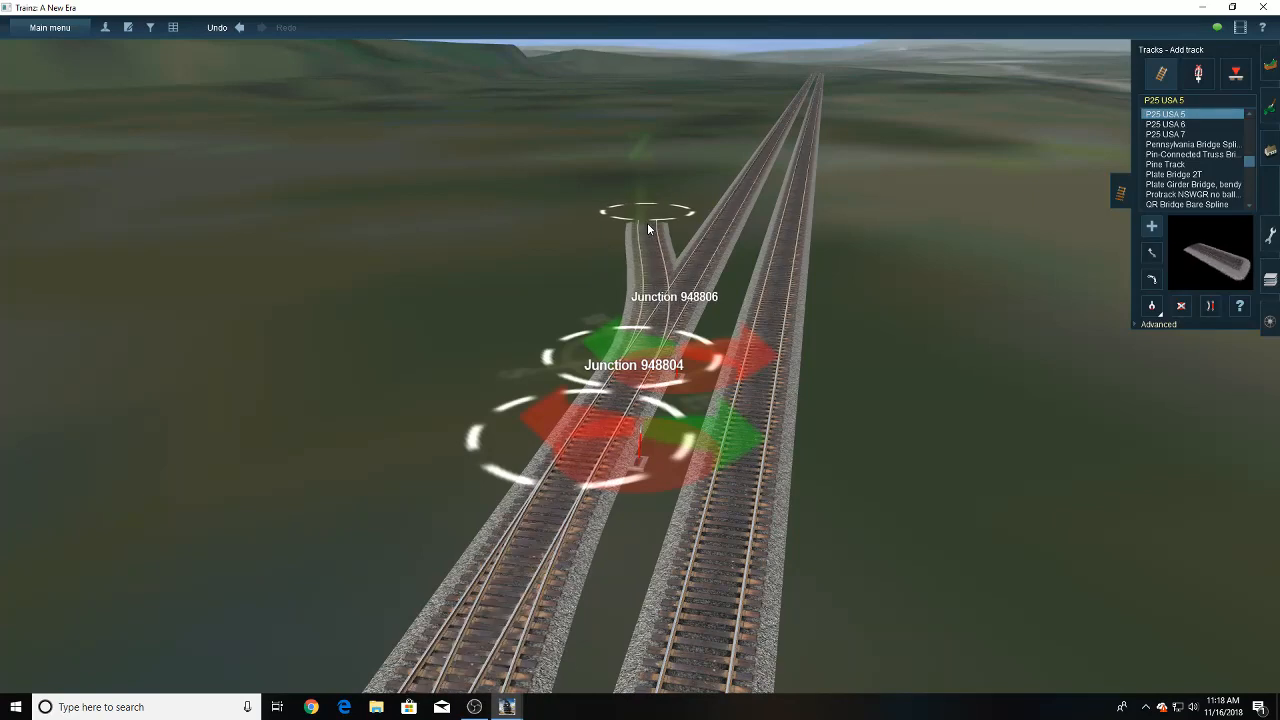
- Extend the branch with another length of P25 USA 5 track and straighten the new segment
{"action": "scroll", "coordinate": [648, 229], "scroll_direction": "down", "scroll_amount": 4}
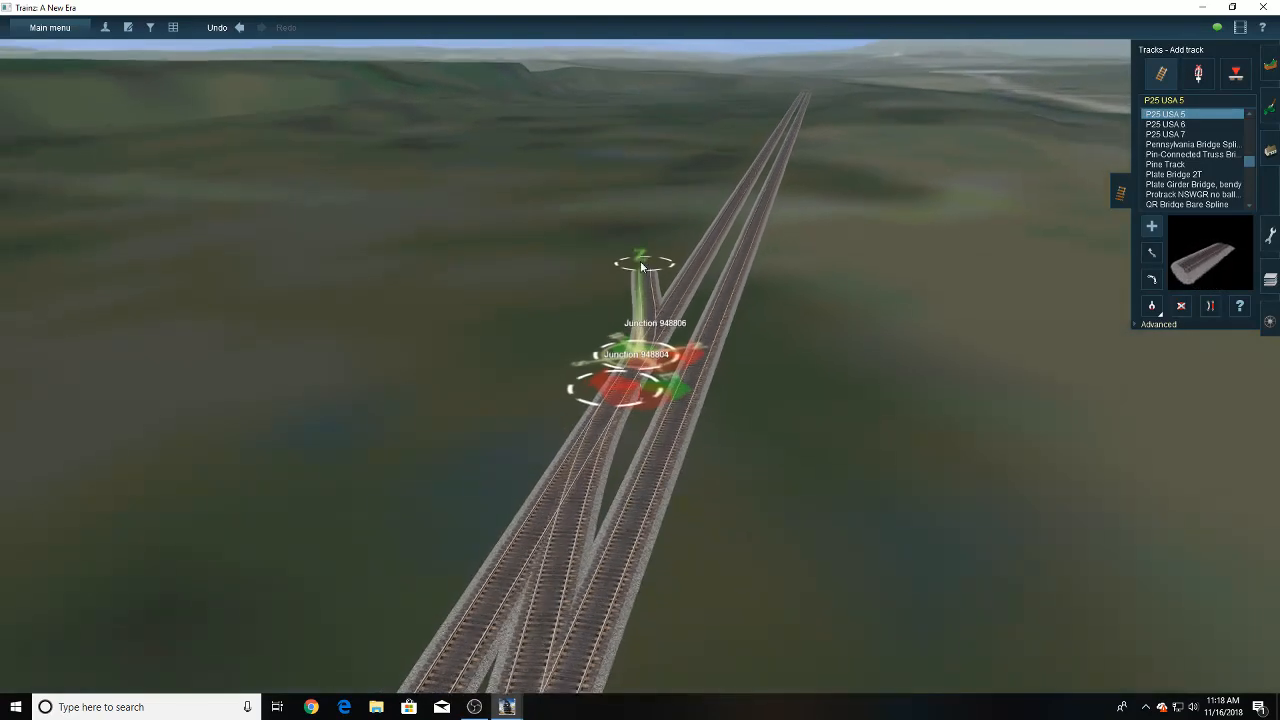
{"action": "right_click", "coordinate": [635, 290]}
{"action": "left_click_drag", "start_coordinate": [661, 424], "coordinate": [608, 243]}
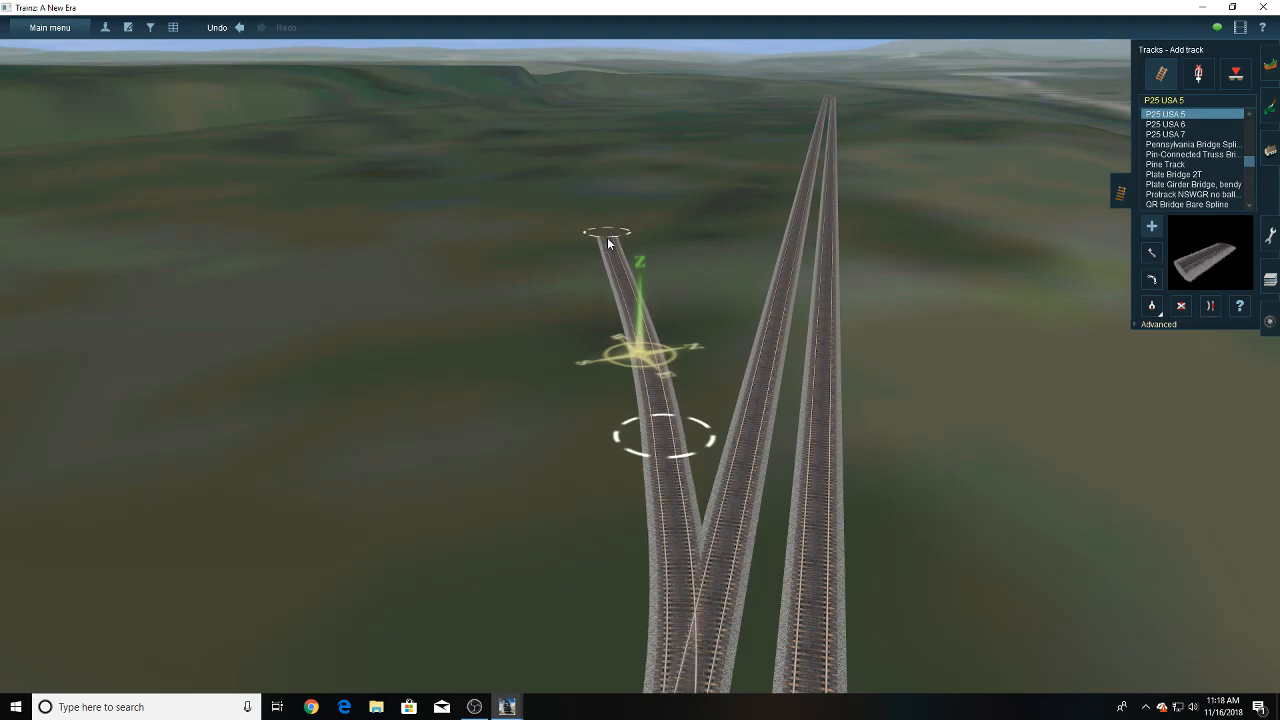
{"action": "left_click", "coordinate": [1210, 306]}
{"action": "left_click", "coordinate": [640, 372]}
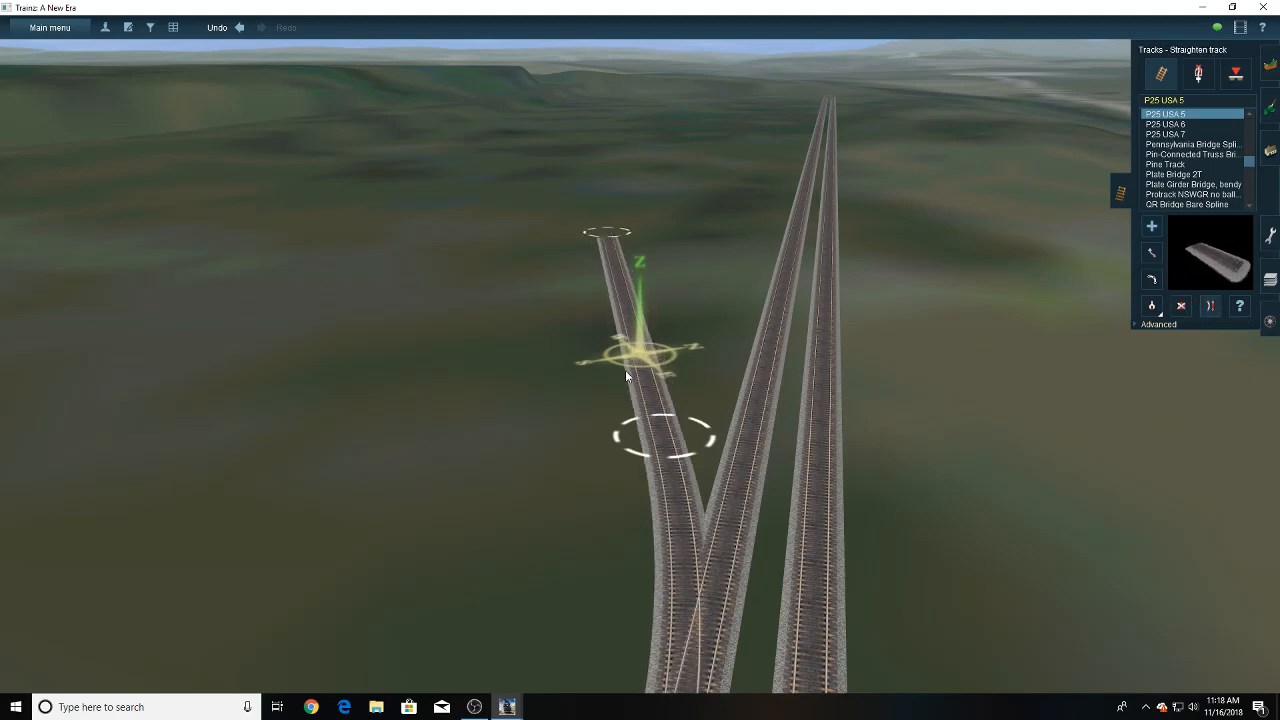
- Move the branch's middle and end spline points slightly toward the main line to ease its divergence
{"action": "right_click", "coordinate": [598, 482]}
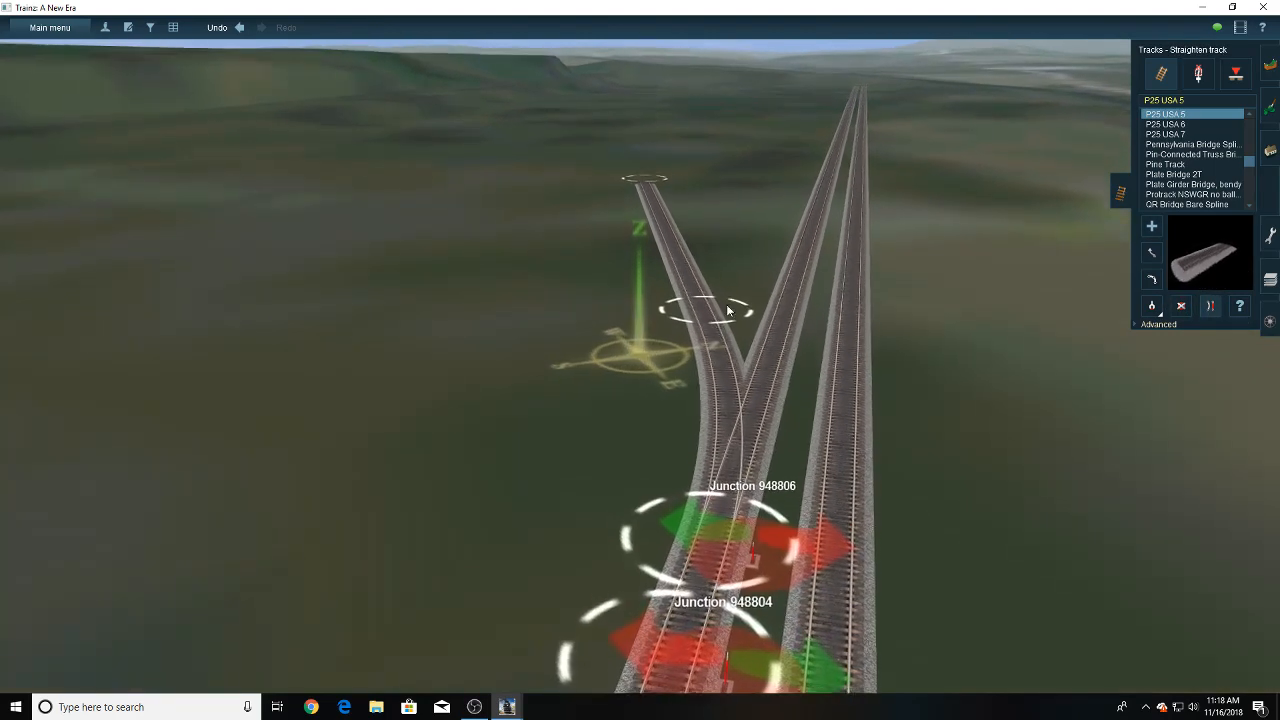
{"action": "left_click", "coordinate": [1151, 253]}
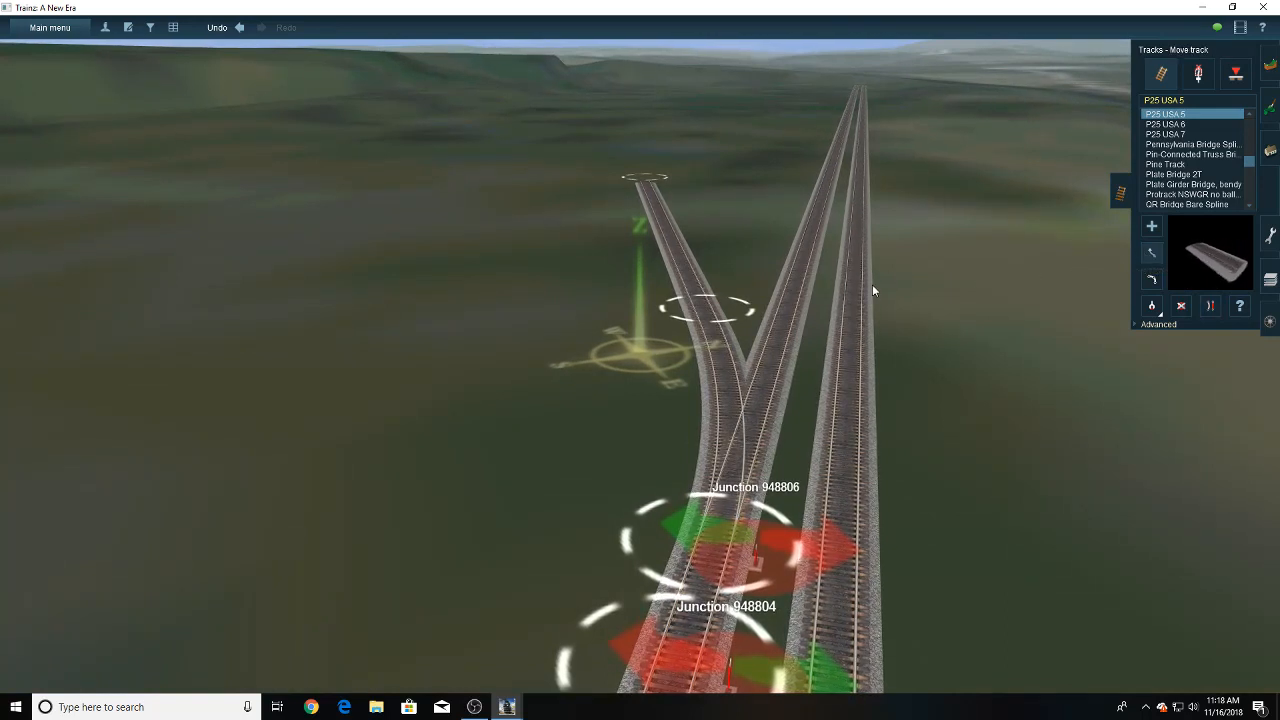
{"action": "left_click_drag", "start_coordinate": [725, 320], "coordinate": [737, 330]}
{"action": "left_click_drag", "start_coordinate": [648, 184], "coordinate": [661, 172]}
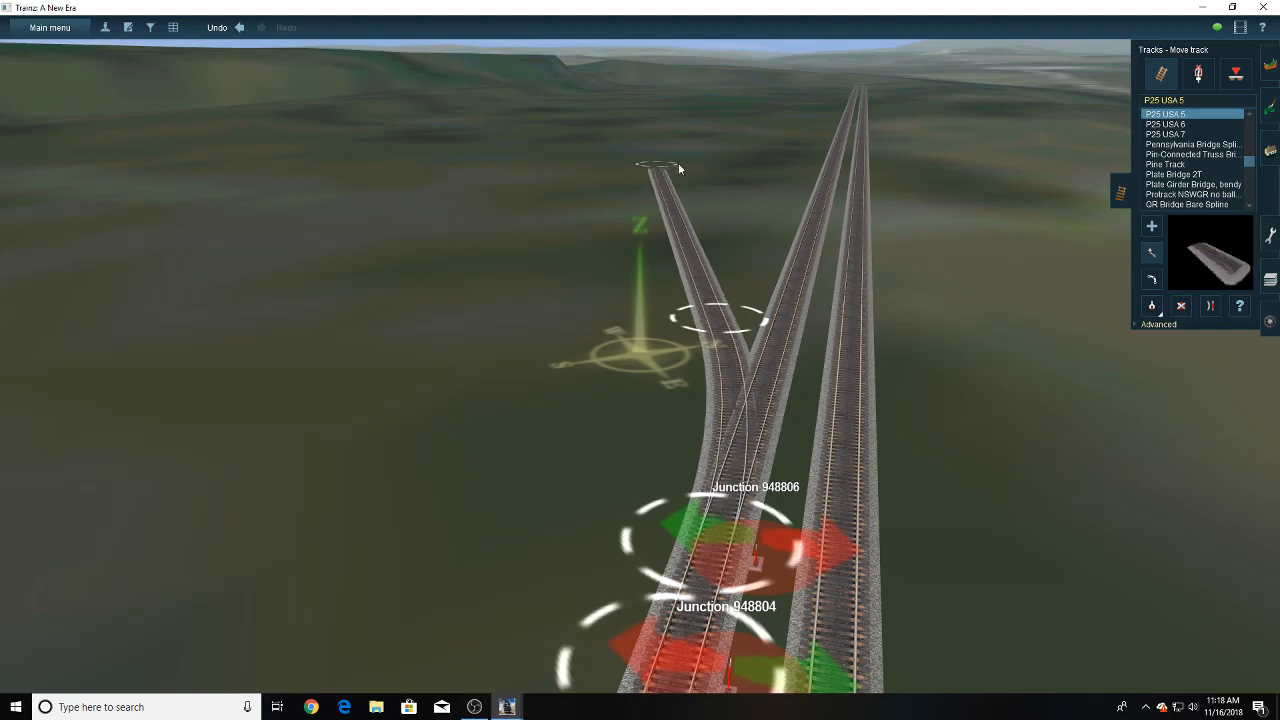
{"action": "scroll", "coordinate": [763, 185], "scroll_direction": "down", "scroll_amount": 6}
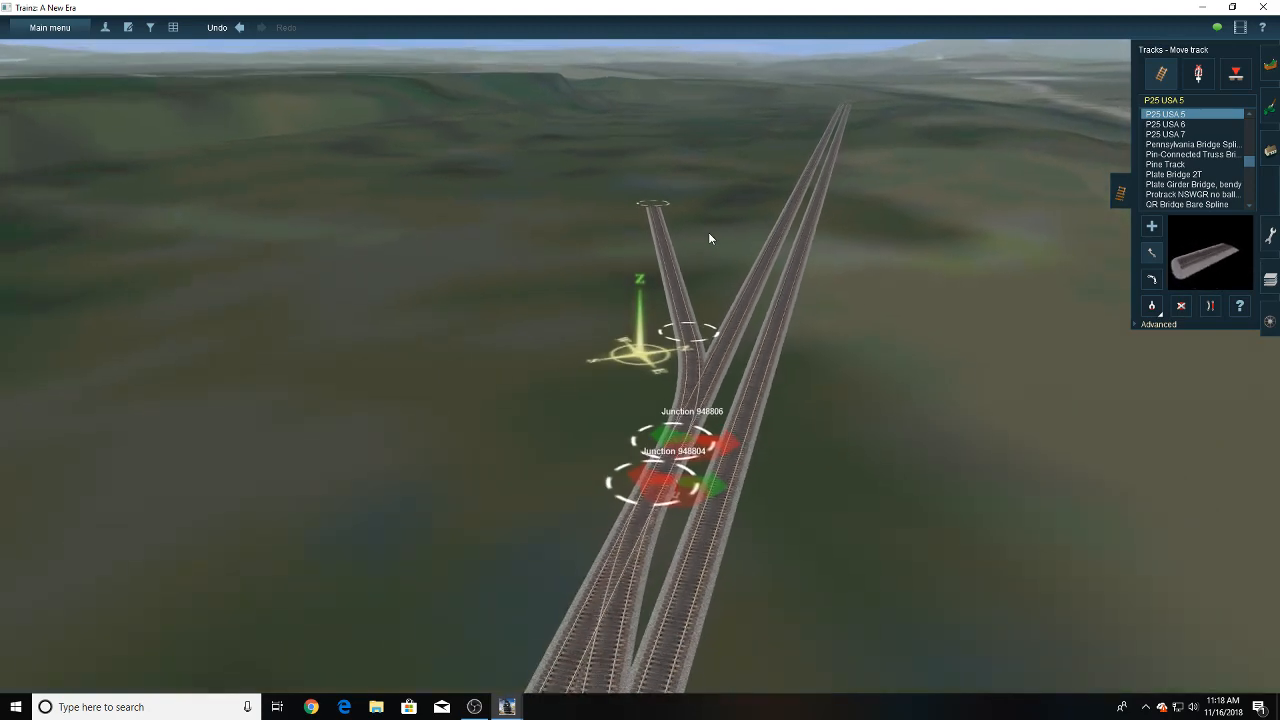
- Review how the wye and the double-track main line lead up to the new branch
{"action": "right_click_drag", "start_coordinate": [412, 366], "coordinate": [435, 352]}
{"action": "right_click", "coordinate": [441, 361]}
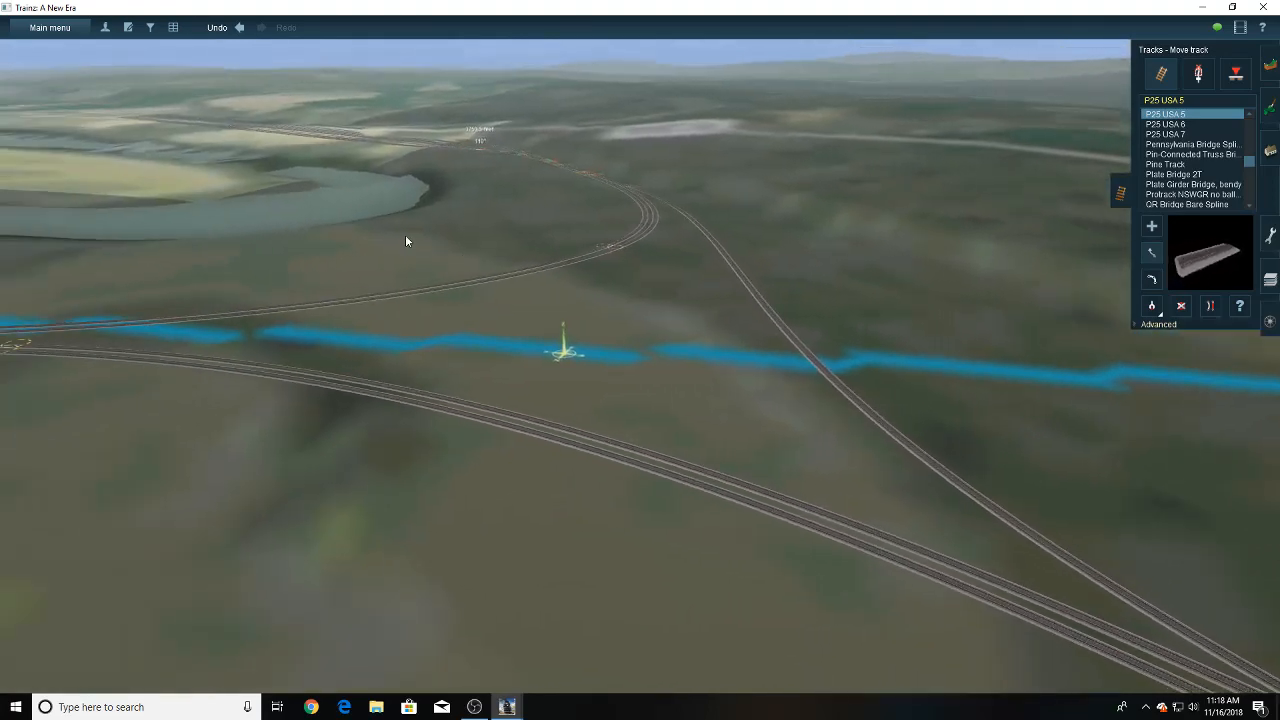
{"action": "right_click_drag", "start_coordinate": [911, 453], "coordinate": [714, 364]}
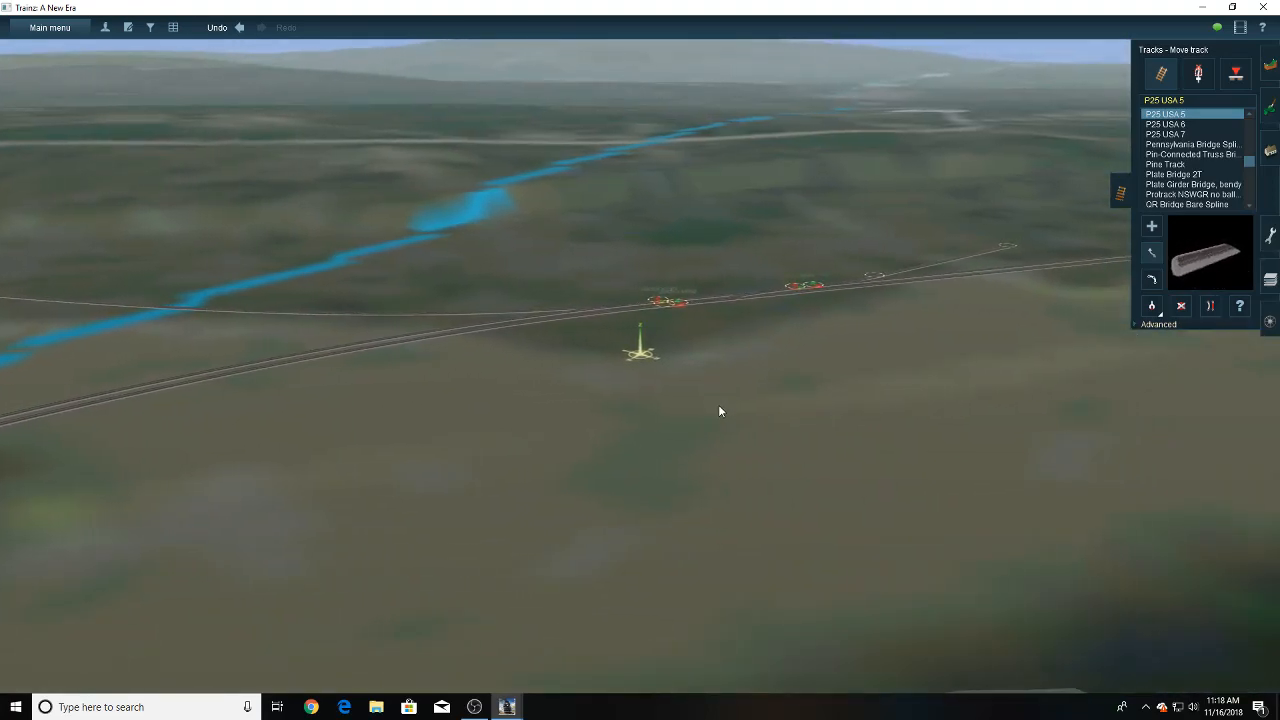
{"action": "right_click_drag", "start_coordinate": [699, 282], "coordinate": [763, 328]}
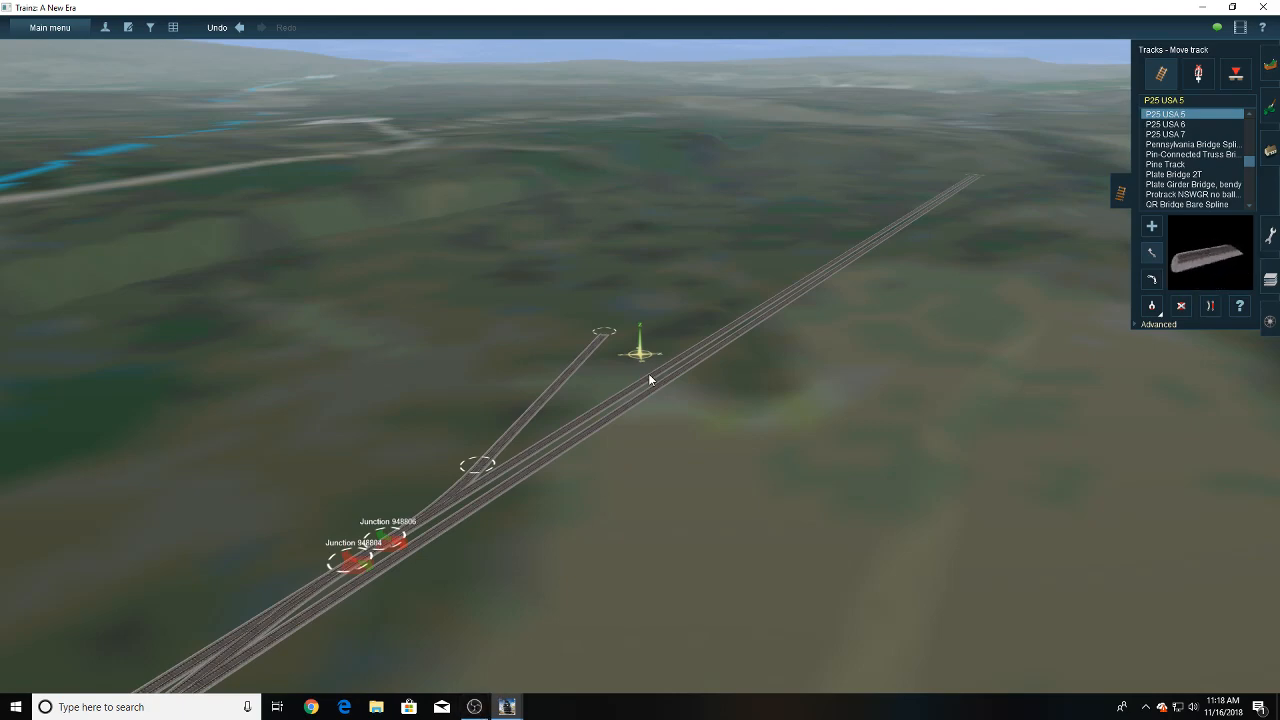
- Inspect the new branch from its junction to its open end and show the surrounding area on the route map
{"action": "right_click", "coordinate": [590, 368]}
{"action": "right_click", "coordinate": [572, 397]}
{"action": "scroll", "coordinate": [574, 399], "scroll_direction": "up", "scroll_amount": 3}
{"action": "right_click", "coordinate": [577, 401]}
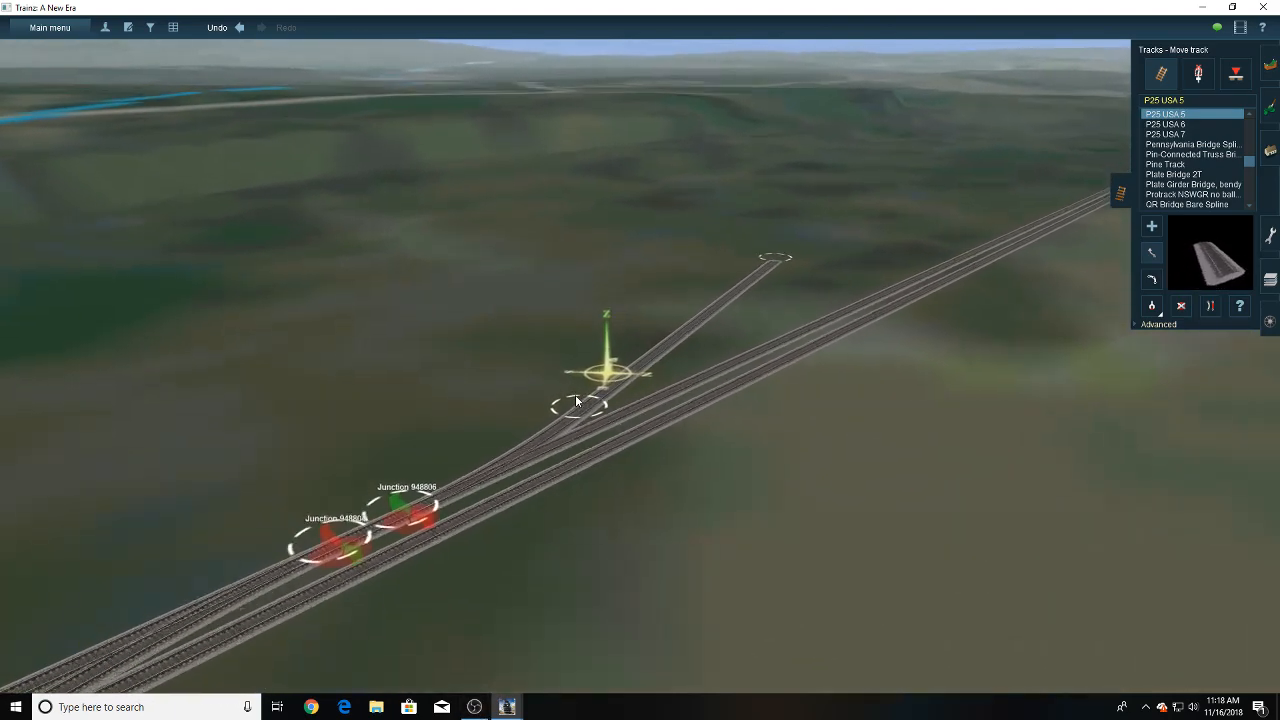
{"action": "scroll", "coordinate": [576, 401], "scroll_direction": "up", "scroll_amount": 3}
{"action": "right_click", "coordinate": [576, 400]}
{"action": "right_click", "coordinate": [651, 366]}
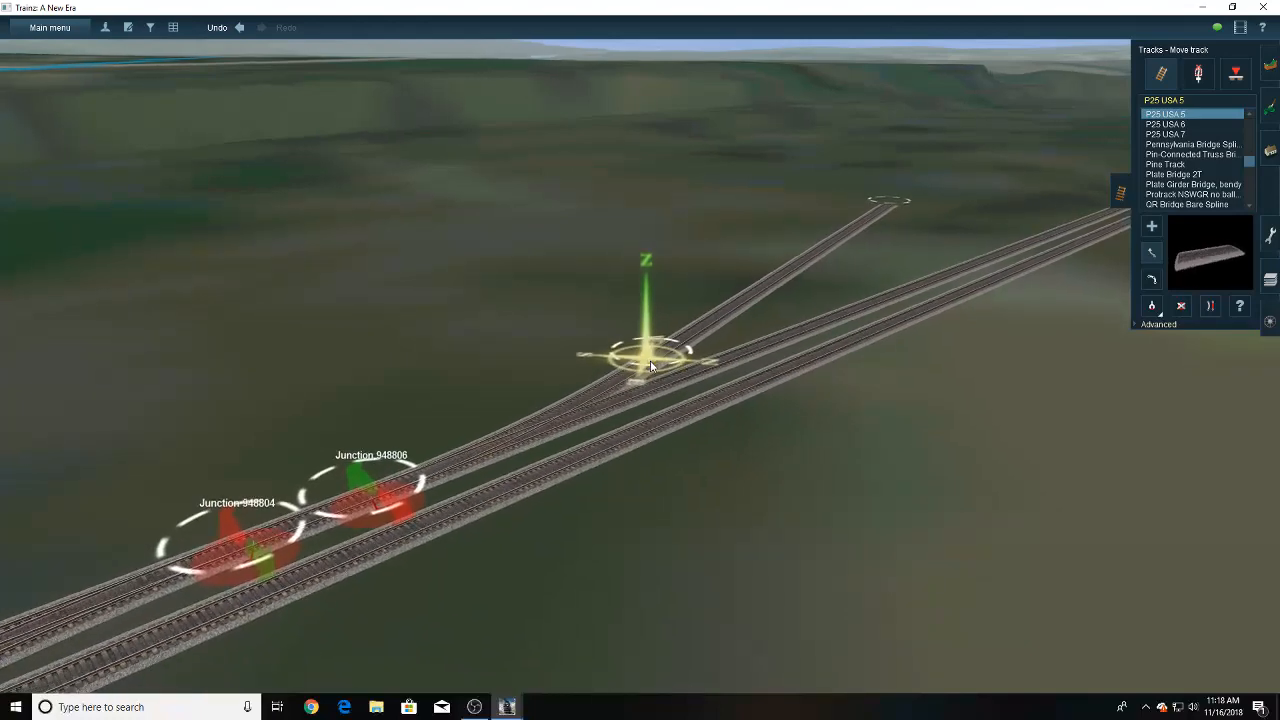
{"action": "key", "text": "Left"}
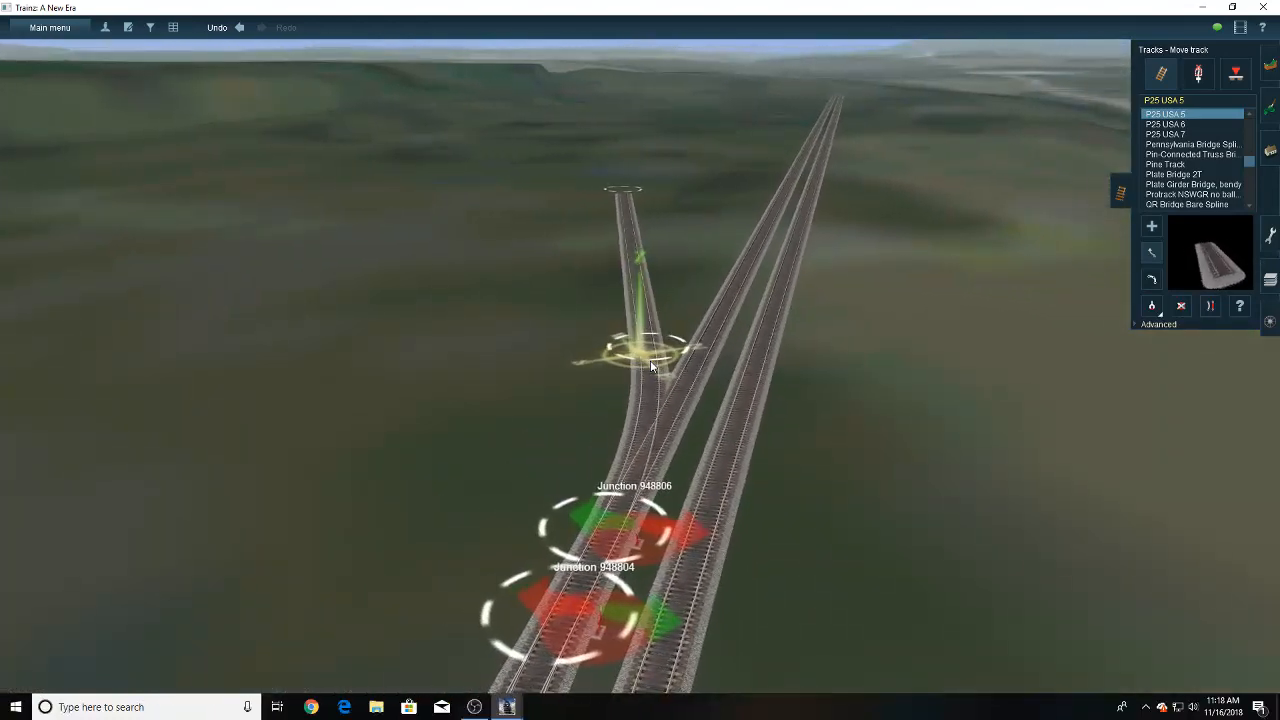
{"action": "key", "text": "Right"}
{"action": "right_click", "coordinate": [675, 271]}
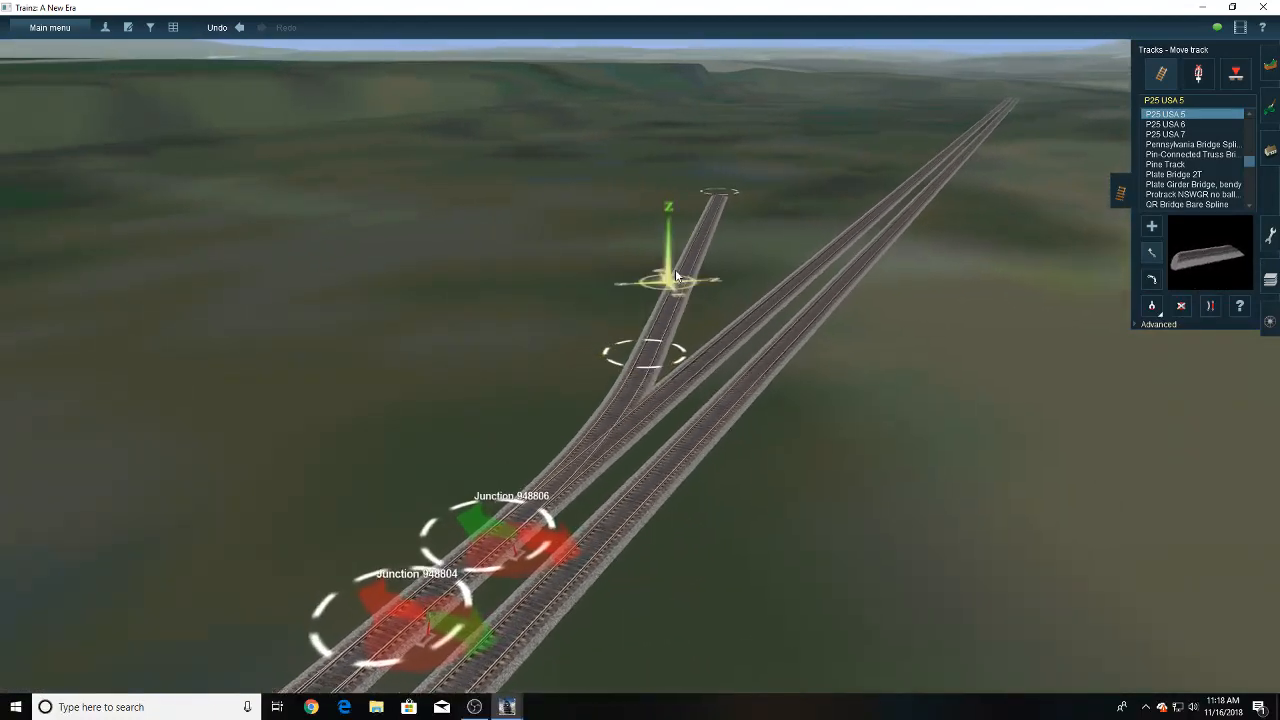
{"action": "key", "text": "Up"}
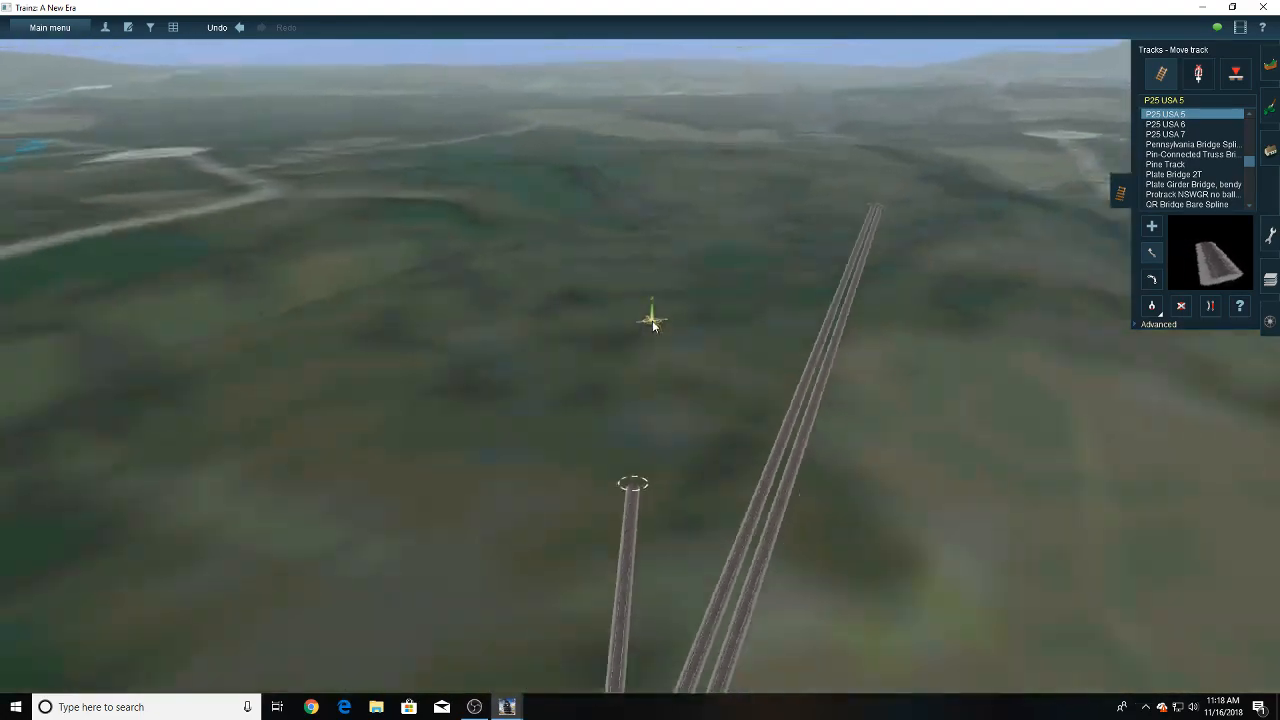
{"action": "key", "text": "ctrl+m"}
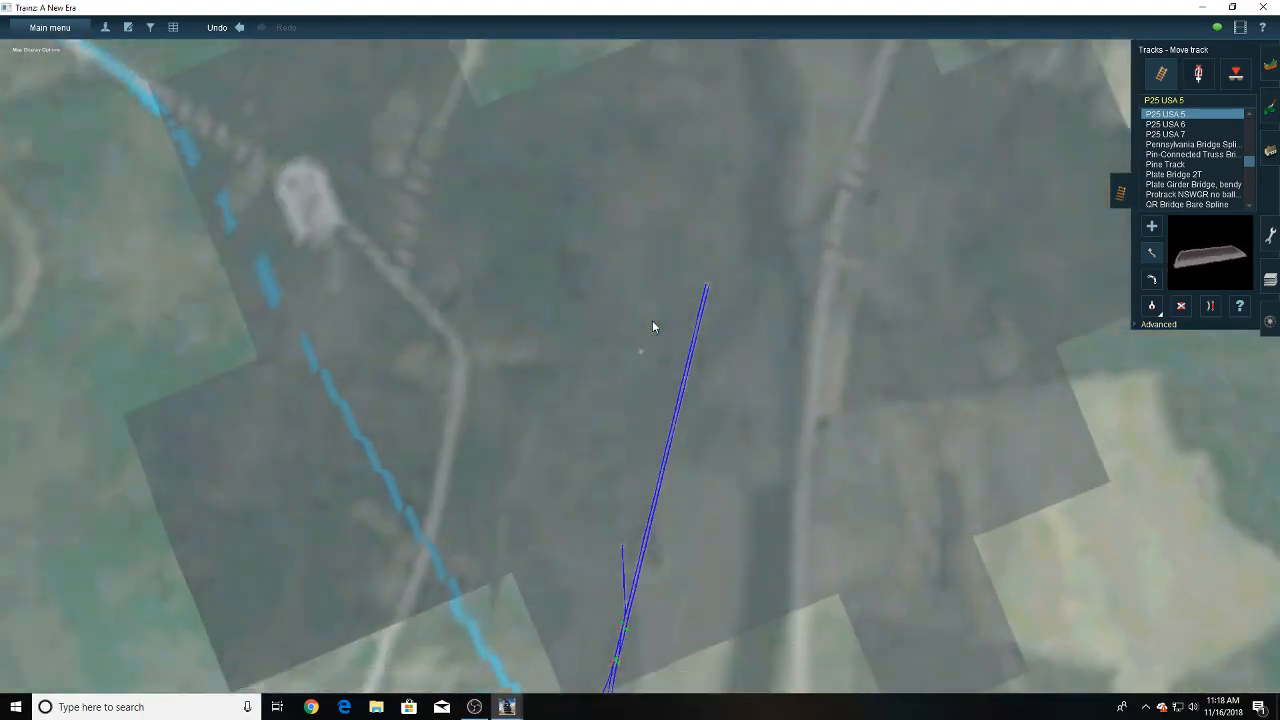
- Lay a ruler about 3,680 feet long from the new branch across the open terrain beyond the main line's end
{"action": "scroll", "coordinate": [652, 326], "scroll_direction": "down", "scroll_amount": 5}
{"action": "scroll", "coordinate": [630, 417], "scroll_direction": "up", "scroll_amount": 4}
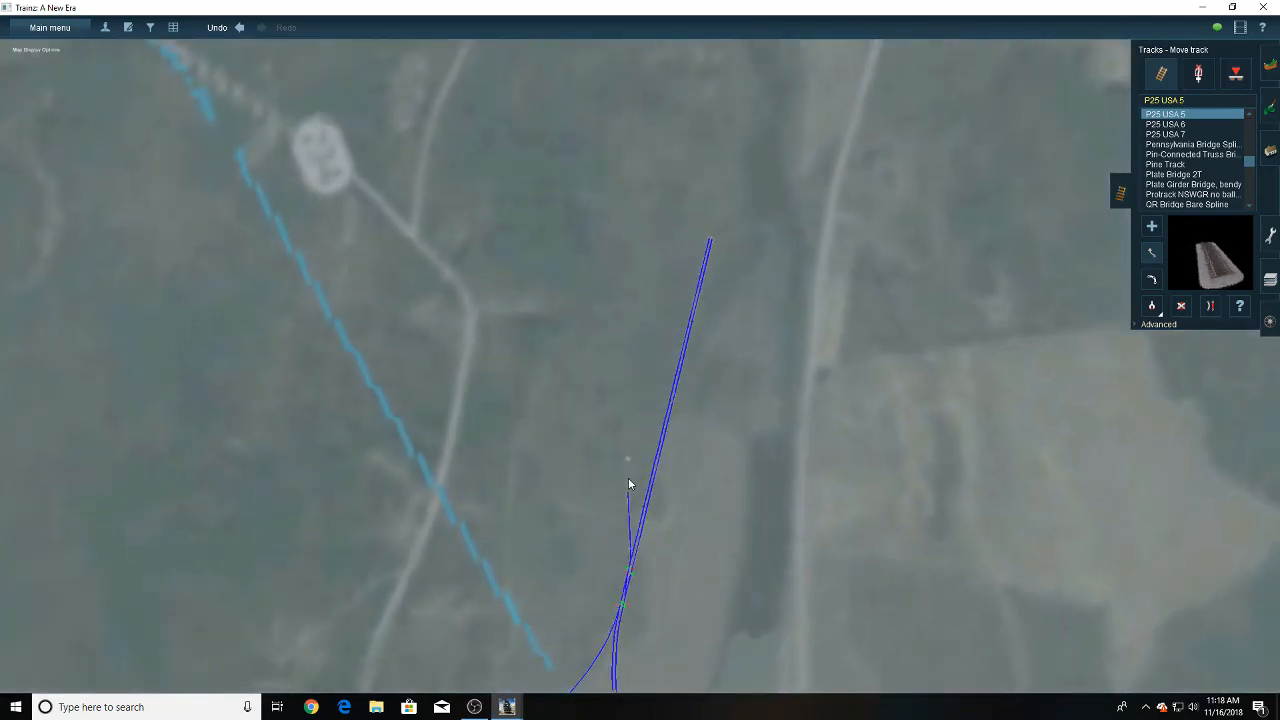
{"action": "key", "text": "ctrl+m"}
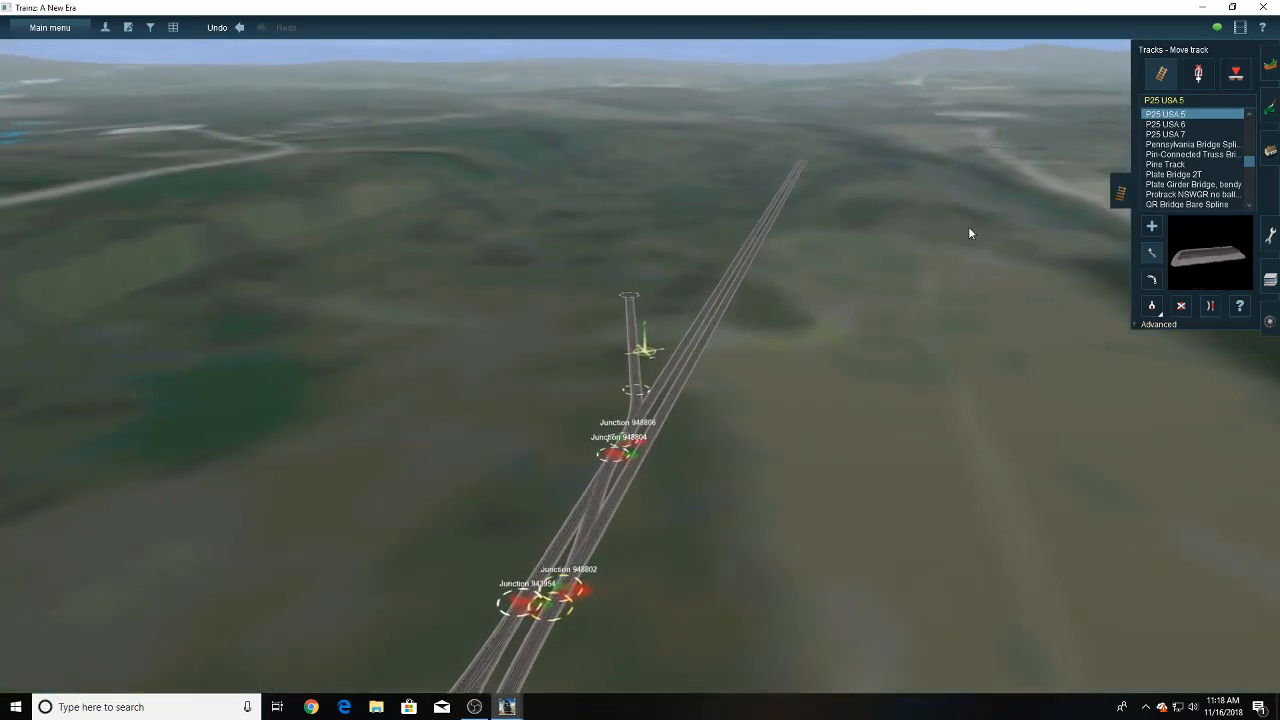
{"action": "left_click", "coordinate": [1270, 234]}
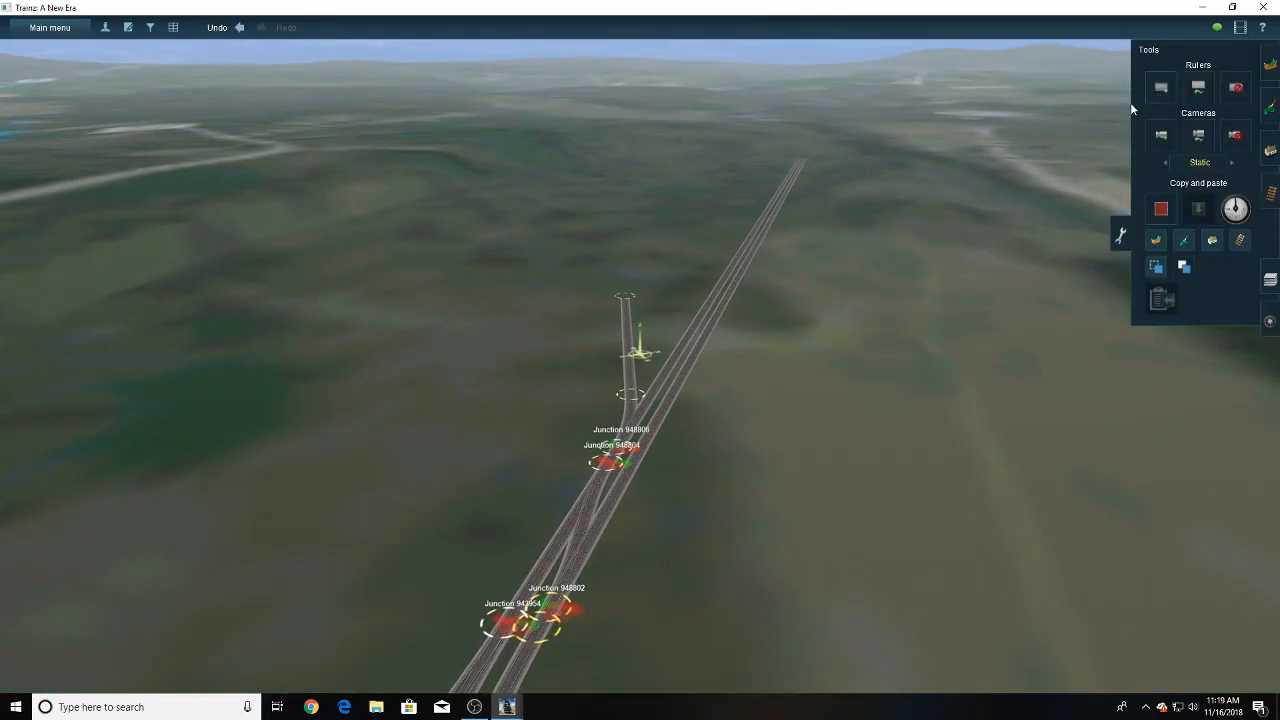
{"action": "right_click", "coordinate": [690, 280]}
{"action": "left_click_drag", "start_coordinate": [696, 285], "coordinate": [648, 279]}
{"action": "right_click", "coordinate": [653, 260]}
{"action": "right_click", "coordinate": [646, 263]}
{"action": "right_click", "coordinate": [644, 269]}
{"action": "right_click", "coordinate": [643, 271]}
{"action": "right_click", "coordinate": [642, 272]}
{"action": "right_click", "coordinate": [642, 272]}
{"action": "right_click", "coordinate": [641, 270]}
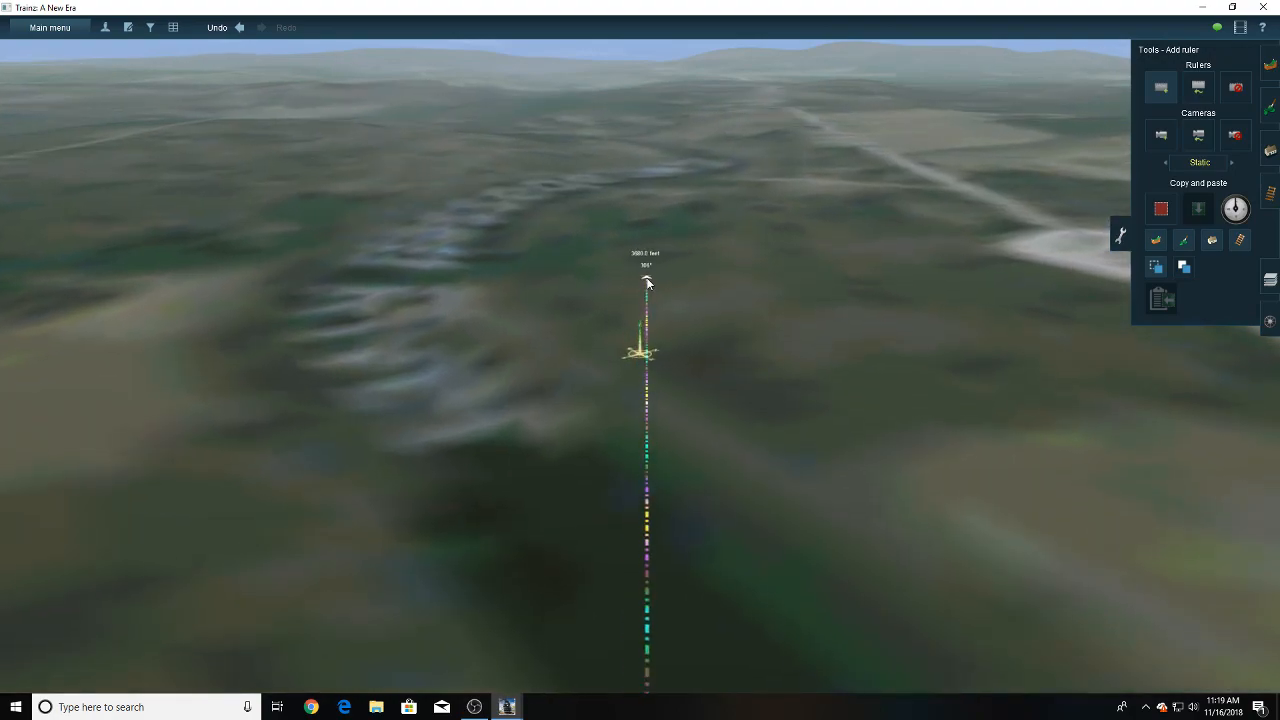
- Place the CBVR Consist on an open track at the yard's outer edge
{"action": "right_click_drag", "start_coordinate": [613, 466], "coordinate": [656, 322]}
{"action": "left_click", "coordinate": [1265, 323]}
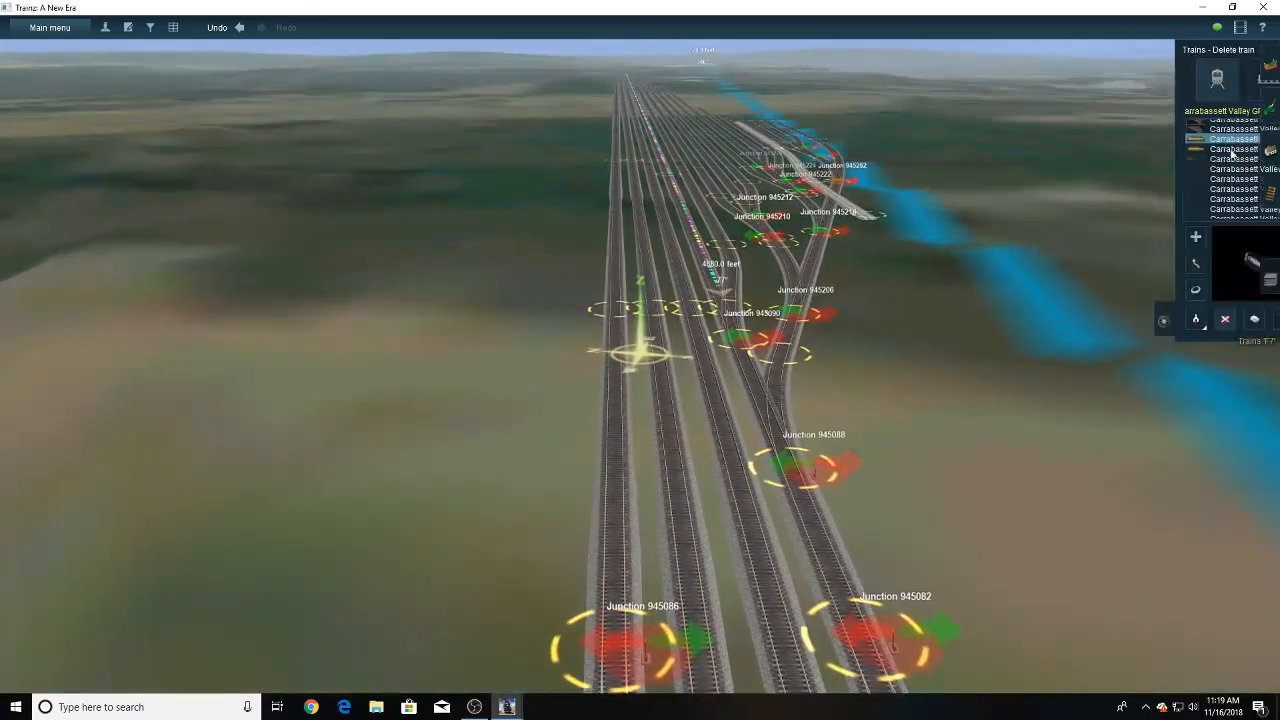
{"action": "left_click", "coordinate": [1222, 80]}
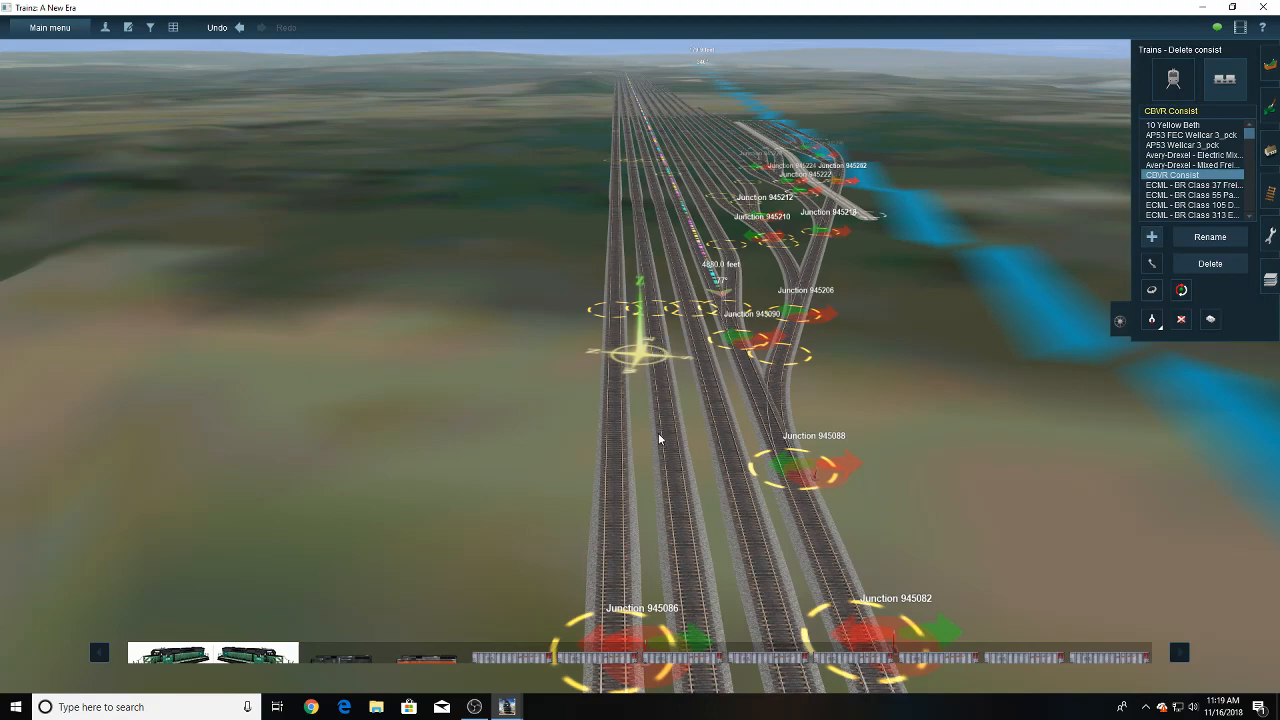
{"action": "scroll", "coordinate": [728, 418], "scroll_direction": "down", "scroll_amount": 3}
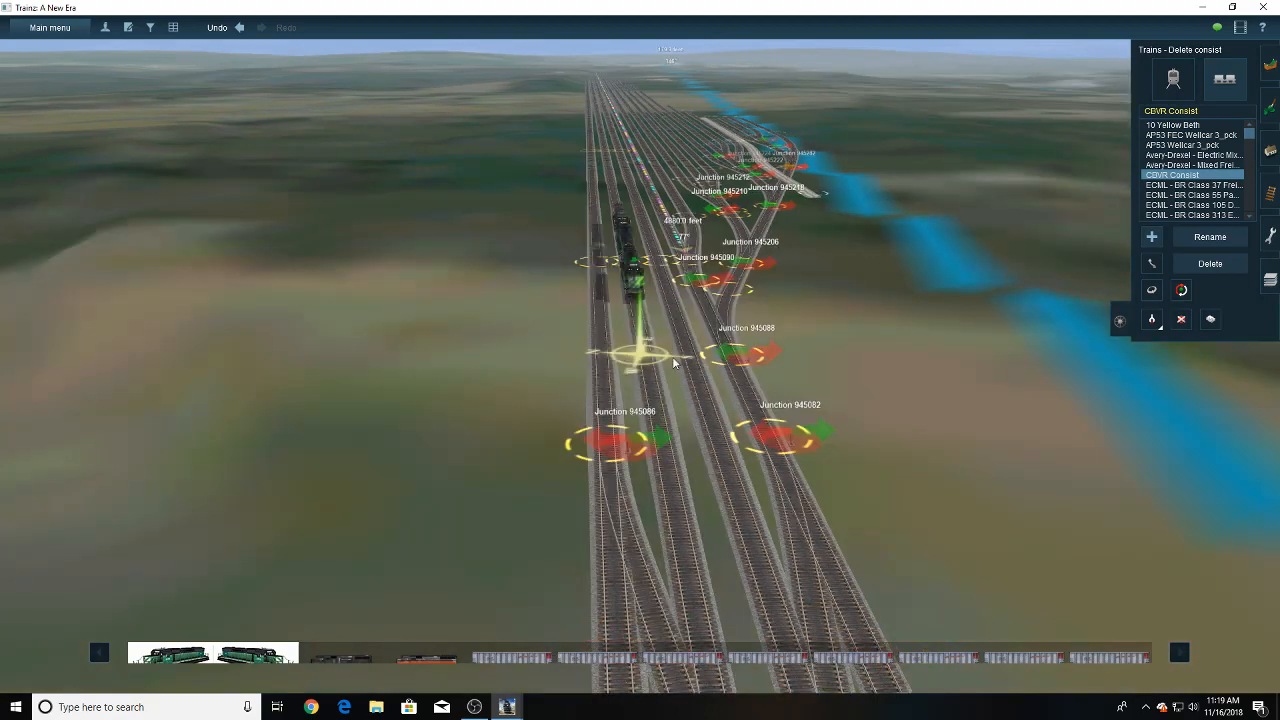
{"action": "right_click", "coordinate": [612, 290]}
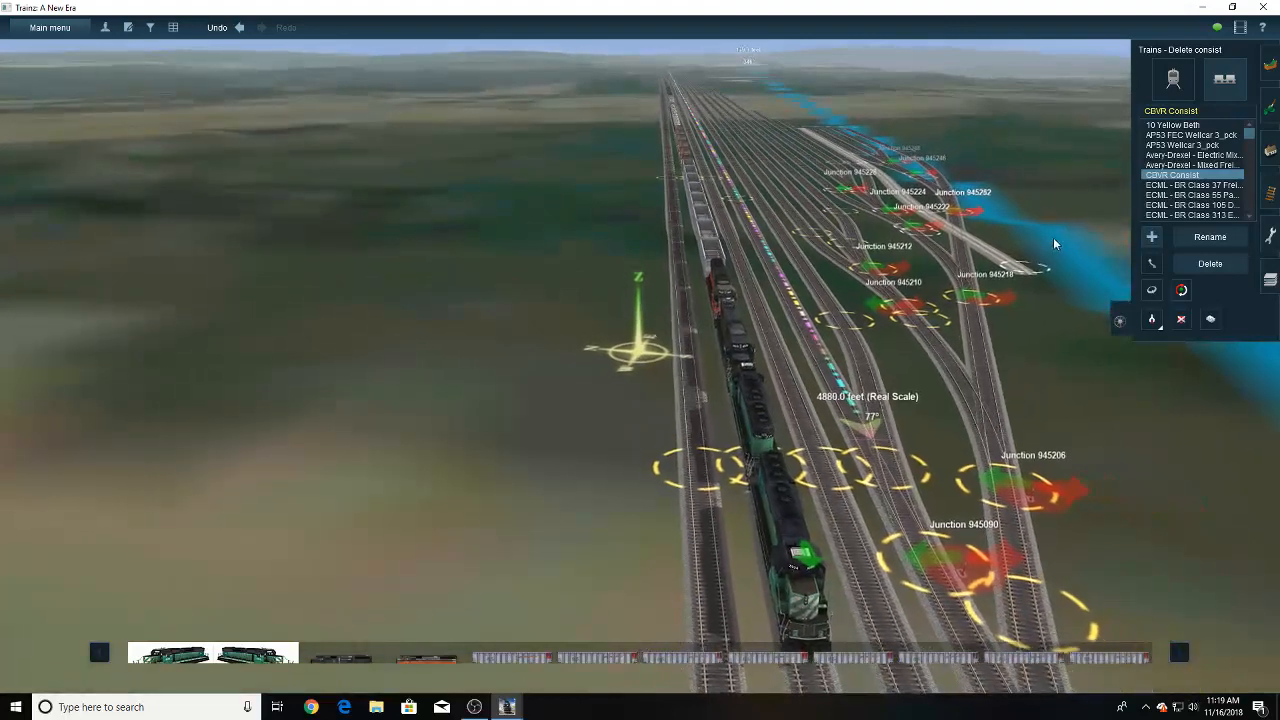
- Lay a ruler alongside the placed consist, from its lead locomotive to its rearmost locomotive, to gauge the train's length
{"action": "left_click", "coordinate": [1270, 235]}
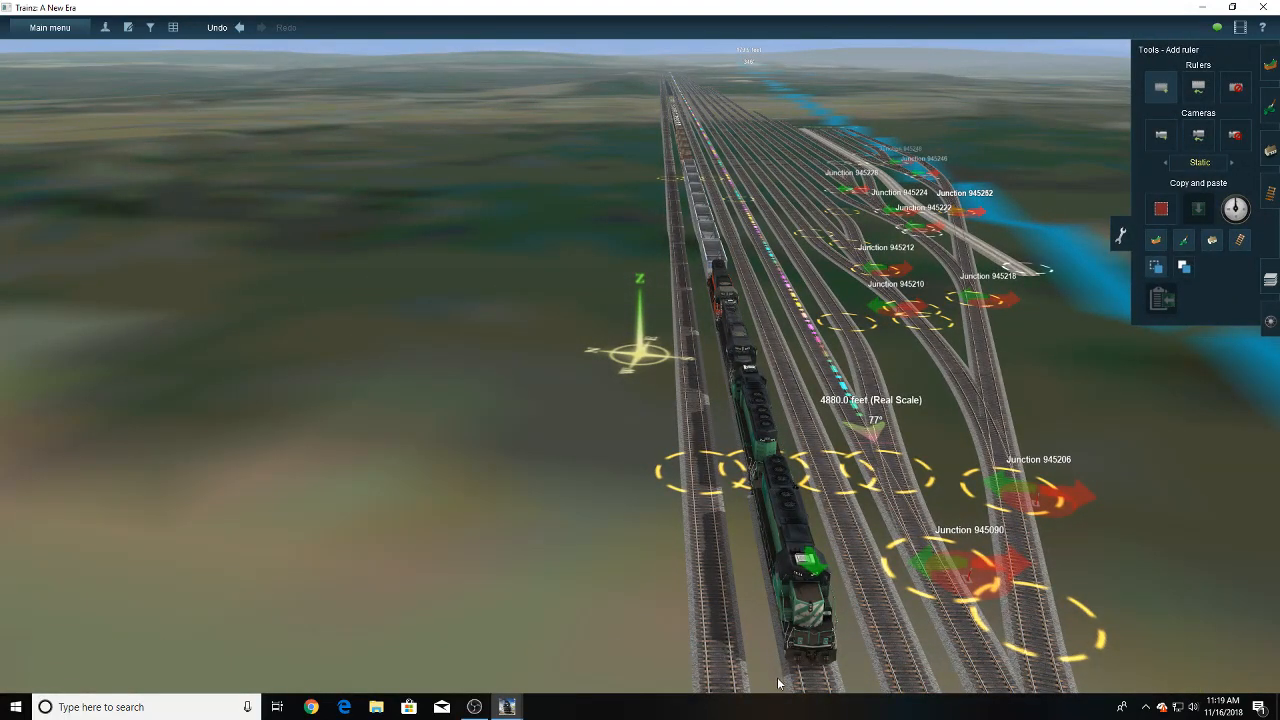
{"action": "left_click_drag", "start_coordinate": [782, 670], "coordinate": [652, 318]}
{"action": "right_click_drag", "start_coordinate": [665, 342], "coordinate": [652, 318]}
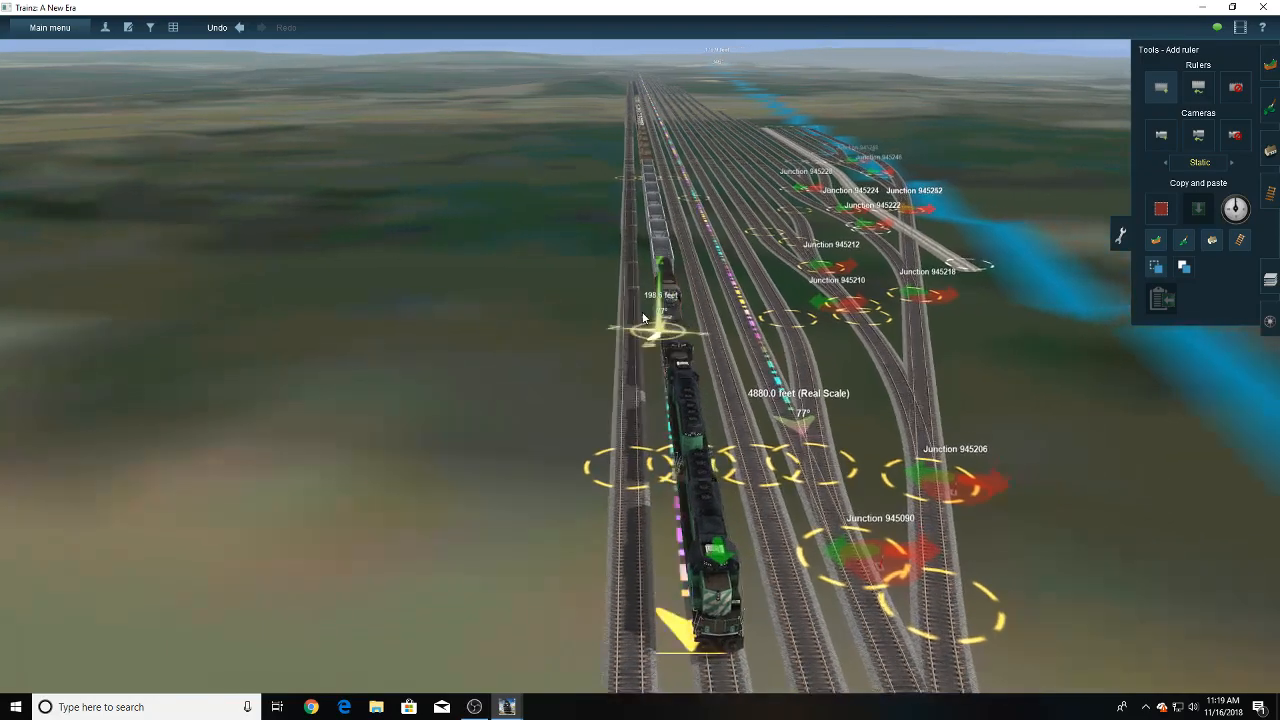
{"action": "left_click_drag", "start_coordinate": [652, 318], "coordinate": [633, 268]}
{"action": "right_click_drag", "start_coordinate": [652, 318], "coordinate": [633, 268]}
{"action": "left_click_drag", "start_coordinate": [633, 268], "coordinate": [637, 238]}
{"action": "right_click_drag", "start_coordinate": [633, 268], "coordinate": [637, 238]}
{"action": "left_click_drag", "start_coordinate": [637, 238], "coordinate": [640, 231]}
{"action": "right_click_drag", "start_coordinate": [637, 238], "coordinate": [640, 231]}
{"action": "left_click_drag", "start_coordinate": [640, 231], "coordinate": [641, 230]}
{"action": "right_click_drag", "start_coordinate": [640, 231], "coordinate": [641, 230]}
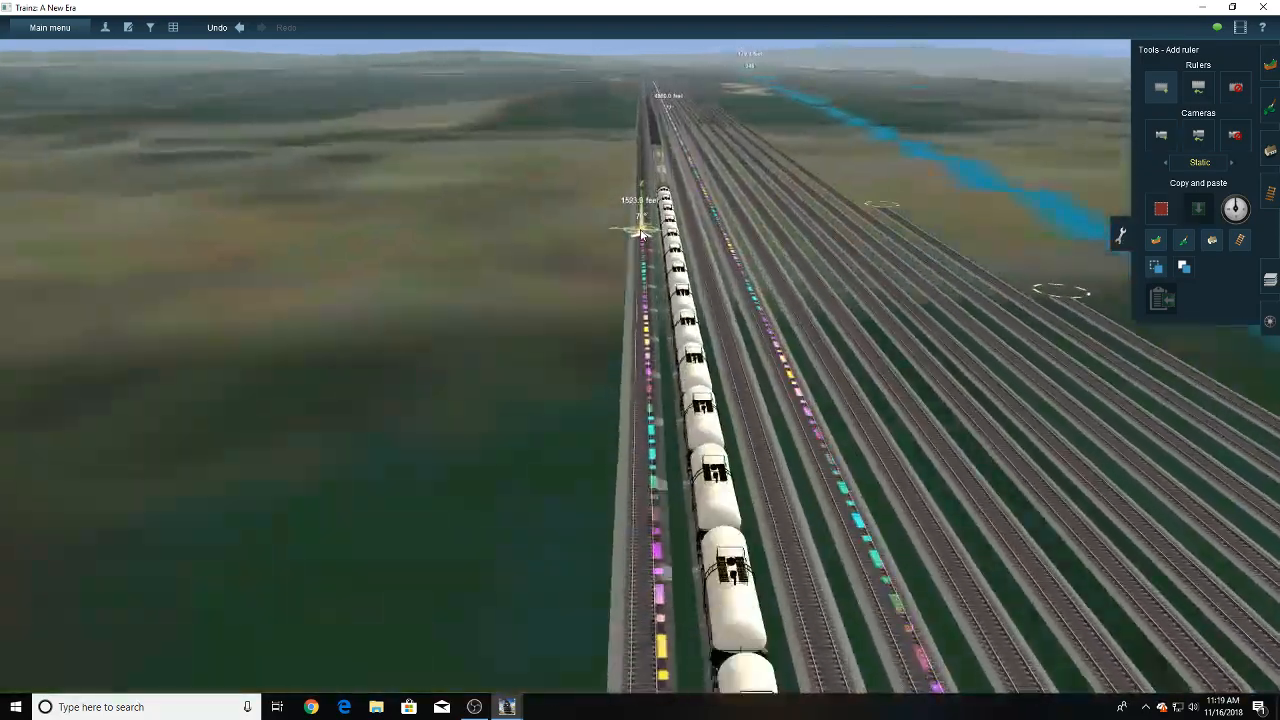
{"action": "left_click_drag", "start_coordinate": [641, 230], "coordinate": [640, 233]}
{"action": "right_click_drag", "start_coordinate": [641, 230], "coordinate": [640, 233]}
{"action": "left_click_drag", "start_coordinate": [640, 234], "coordinate": [639, 232]}
{"action": "right_click_drag", "start_coordinate": [640, 234], "coordinate": [639, 232]}
{"action": "left_click_drag", "start_coordinate": [639, 232], "coordinate": [641, 236]}
{"action": "right_click_drag", "start_coordinate": [639, 232], "coordinate": [641, 236]}
{"action": "left_click_drag", "start_coordinate": [641, 236], "coordinate": [640, 248]}
{"action": "right_click_drag", "start_coordinate": [641, 236], "coordinate": [640, 248]}
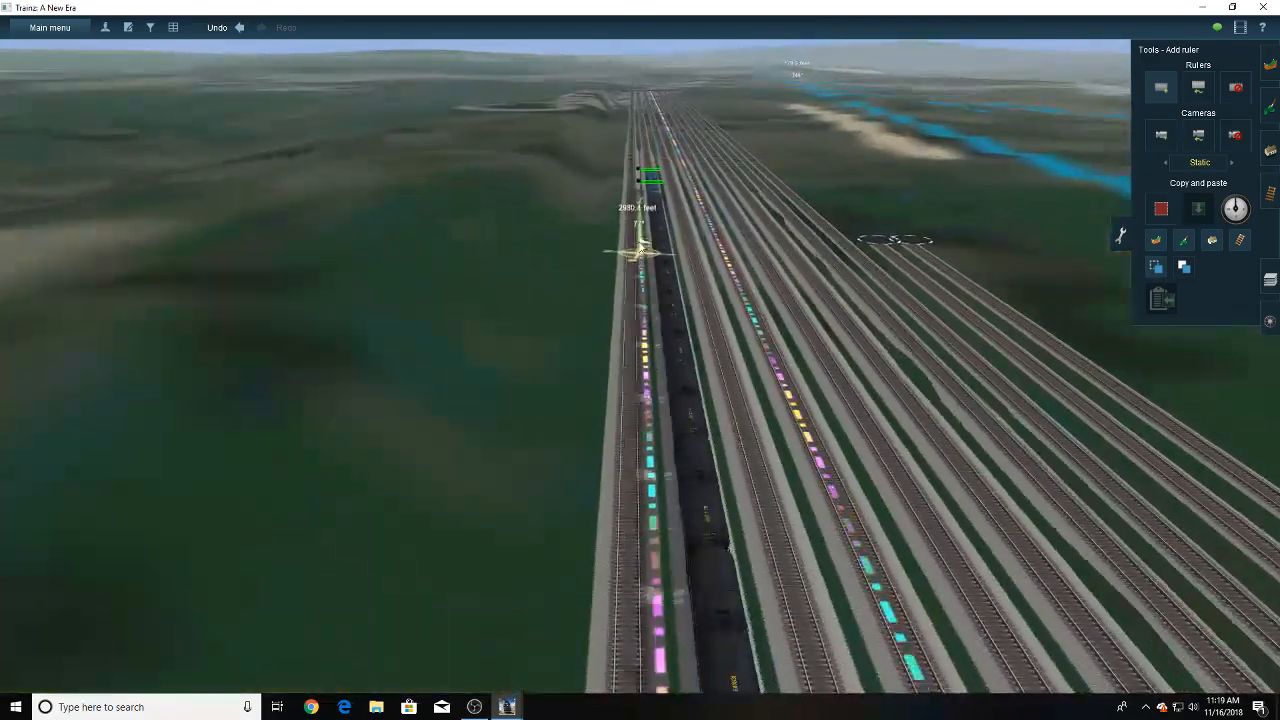
{"action": "left_click_drag", "start_coordinate": [640, 248], "coordinate": [642, 276]}
{"action": "right_click_drag", "start_coordinate": [639, 251], "coordinate": [642, 276]}
{"action": "key", "text": "Up"}
{"action": "left_click_drag", "start_coordinate": [642, 276], "coordinate": [648, 356]}
{"action": "right_click_drag", "start_coordinate": [642, 276], "coordinate": [648, 356]}
{"action": "left_click_drag", "start_coordinate": [648, 356], "coordinate": [651, 287]}
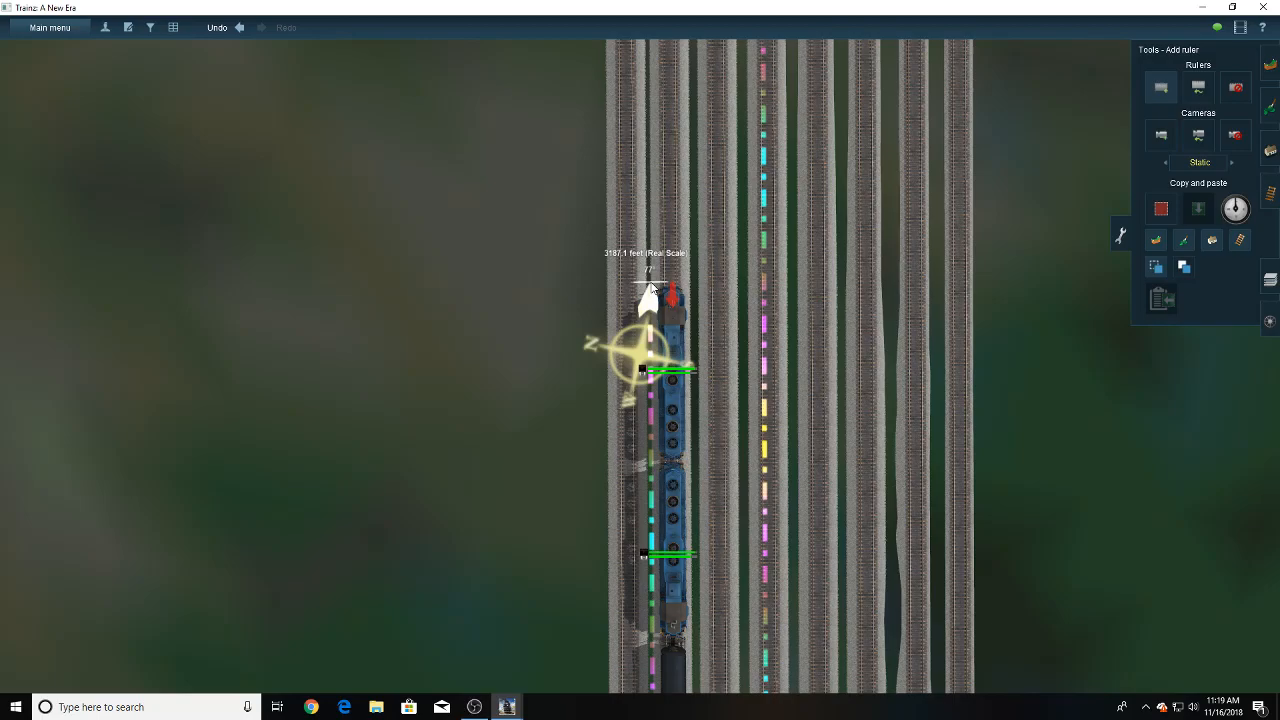
- Inspect the train's rear against its ruler and compare that length with the ruler laid out beyond the branch
{"action": "key", "text": "Right"}
{"action": "key", "text": "Down"}
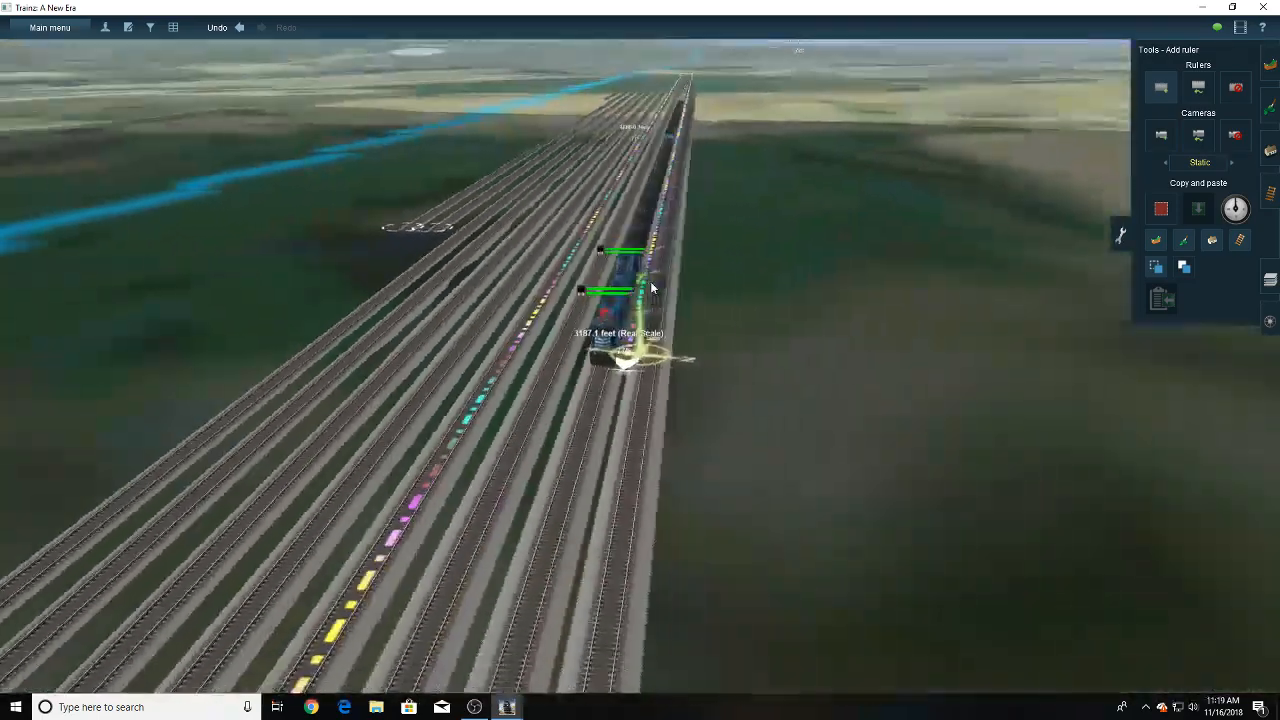
{"action": "key", "text": "Left"}
{"action": "key", "text": "Right"}
{"action": "key", "text": "Down"}
{"action": "key", "text": "Up"}
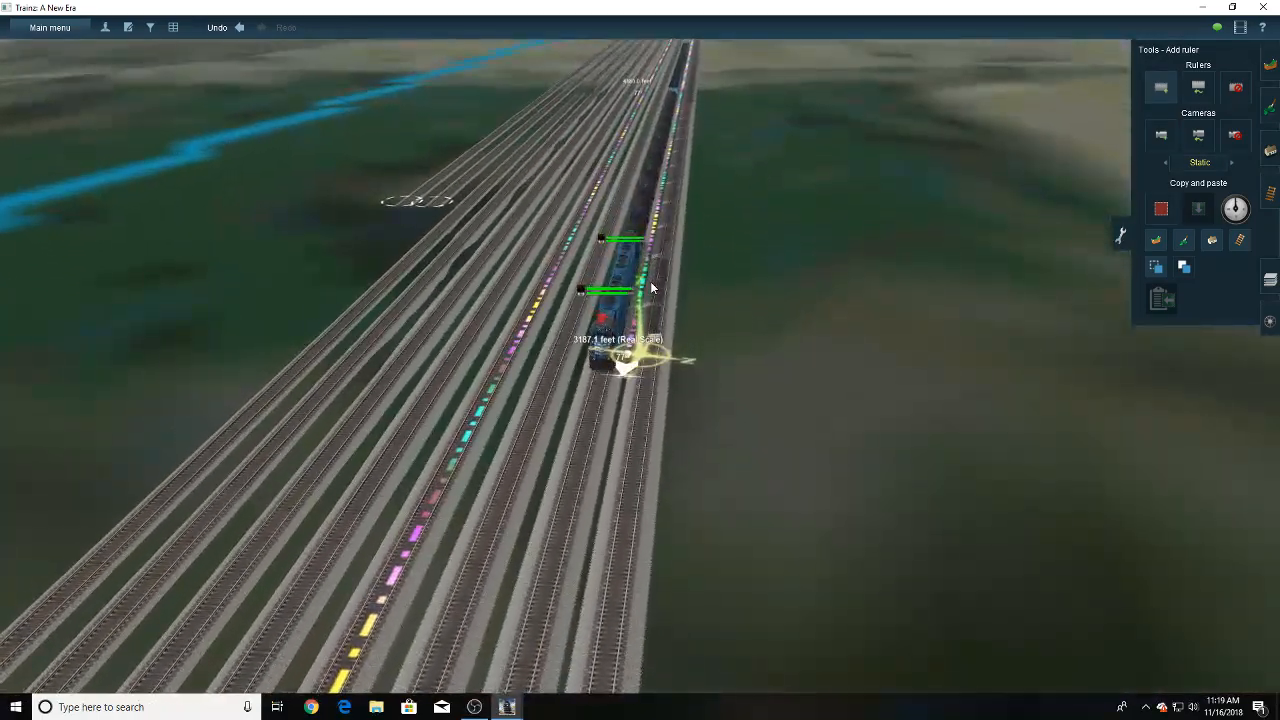
{"action": "right_click_drag", "start_coordinate": [692, 274], "coordinate": [670, 190]}
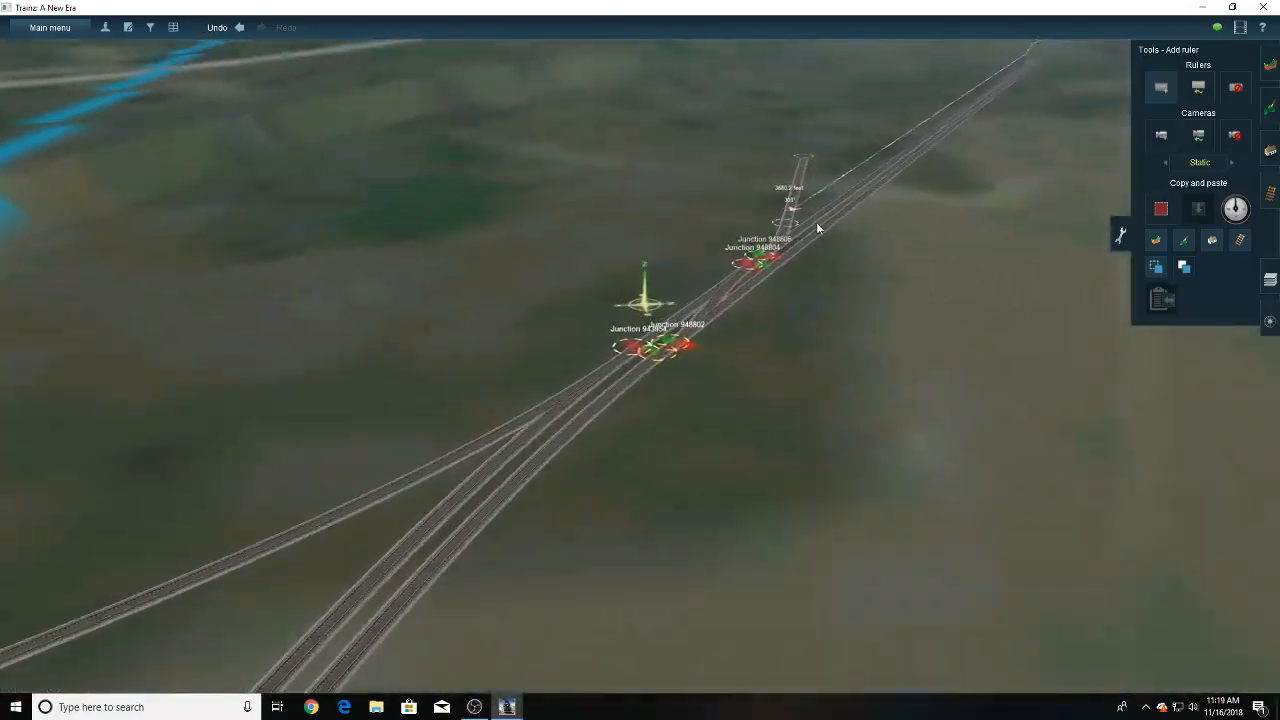
{"action": "key", "text": "Right"}
{"action": "right_click", "coordinate": [752, 242]}
{"action": "right_click", "coordinate": [651, 378]}
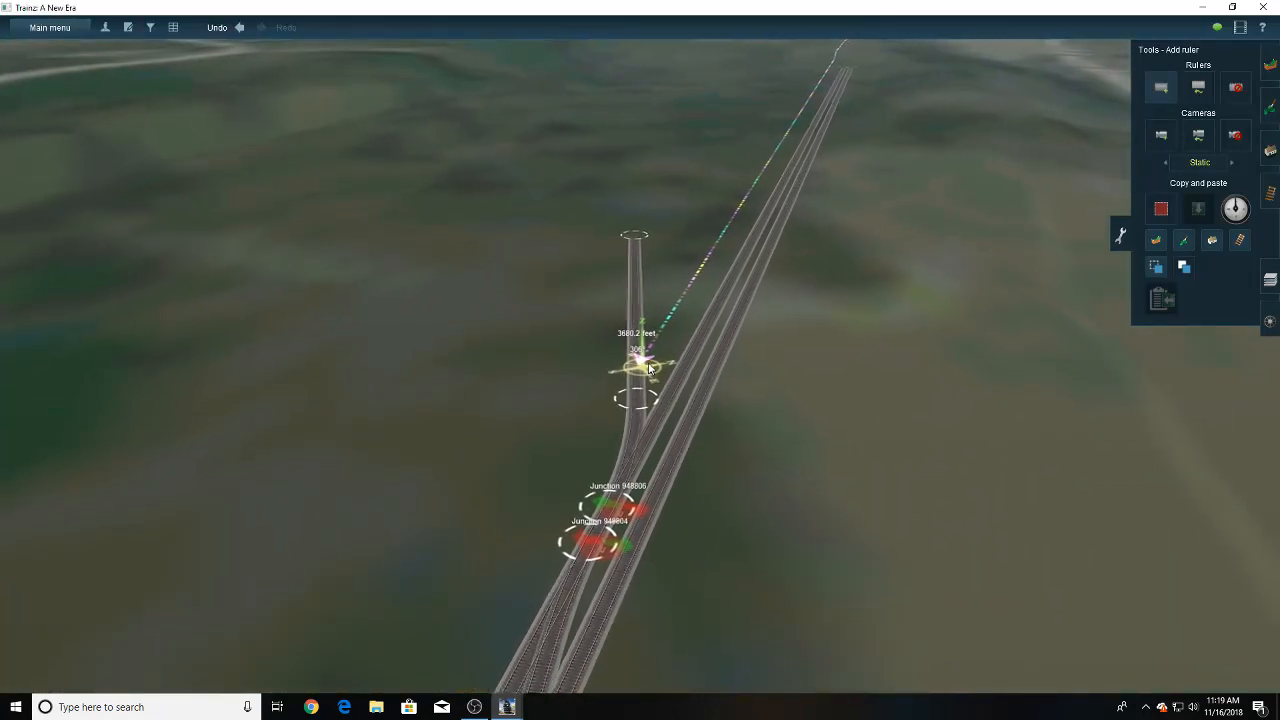
{"action": "scroll", "coordinate": [688, 243], "scroll_direction": "down", "scroll_amount": 3}
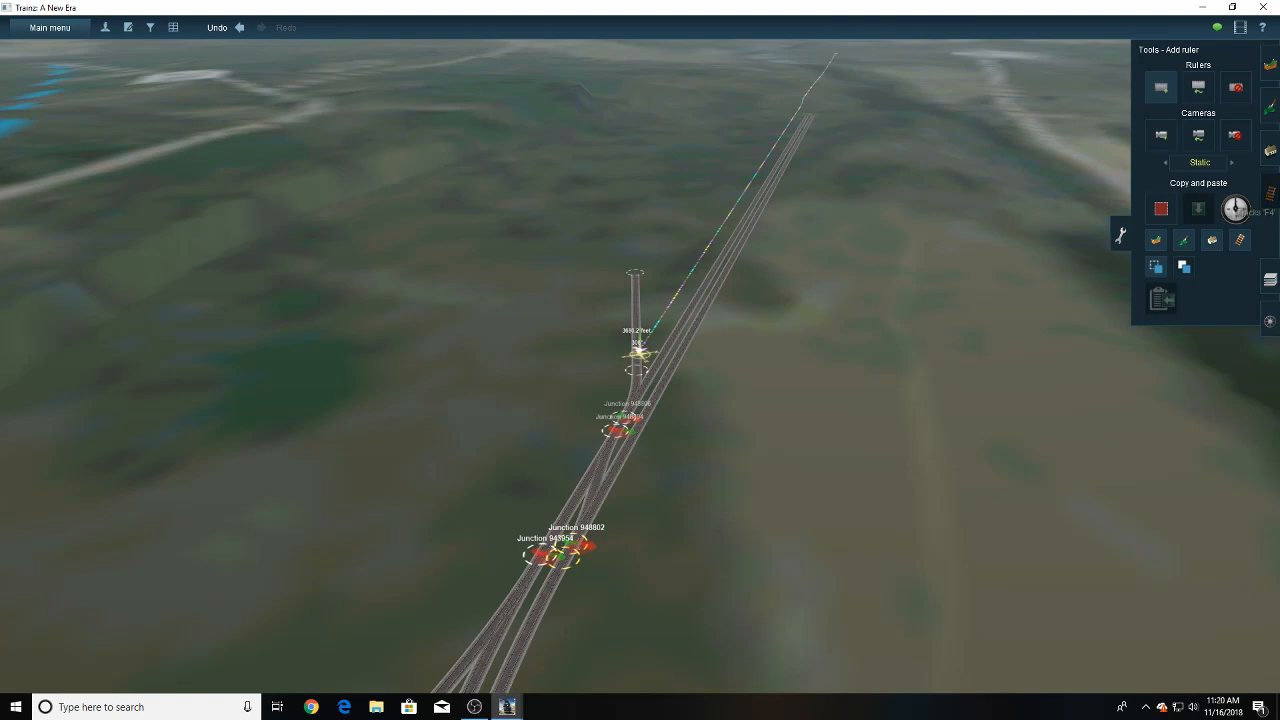
- Sample the ground height beside the main line and ready that height for levelling the surrounding terrain
{"action": "left_click", "coordinate": [1270, 193]}
{"action": "left_click", "coordinate": [1151, 226]}
{"action": "right_click_drag", "start_coordinate": [810, 168], "coordinate": [640, 208]}
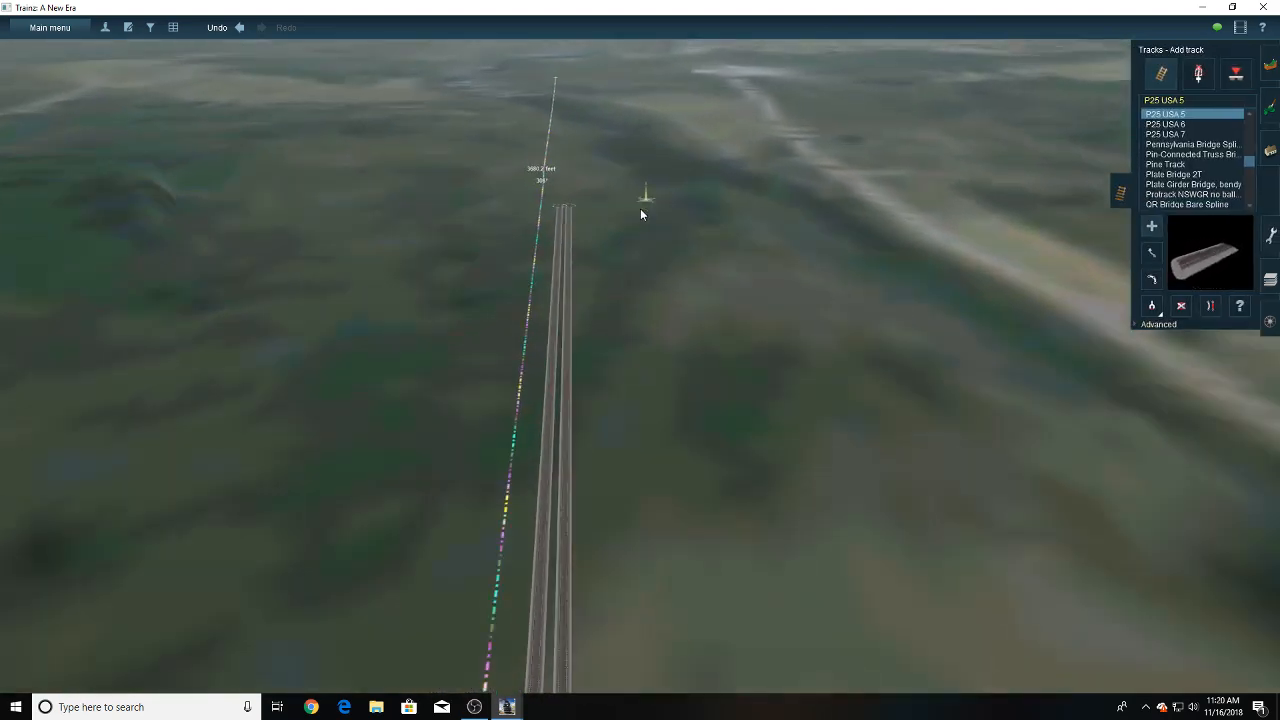
{"action": "left_click", "coordinate": [1270, 64]}
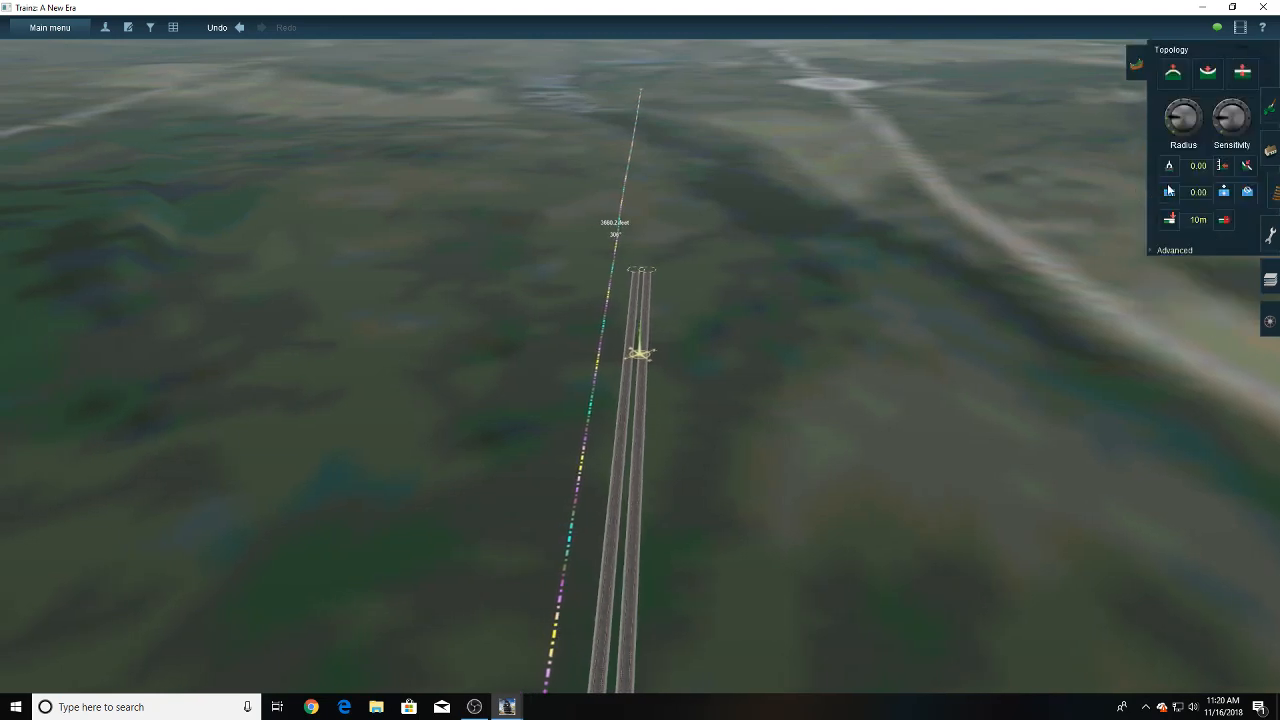
{"action": "left_click", "coordinate": [1169, 166]}
{"action": "left_click_drag", "start_coordinate": [690, 450], "coordinate": [632, 460]}
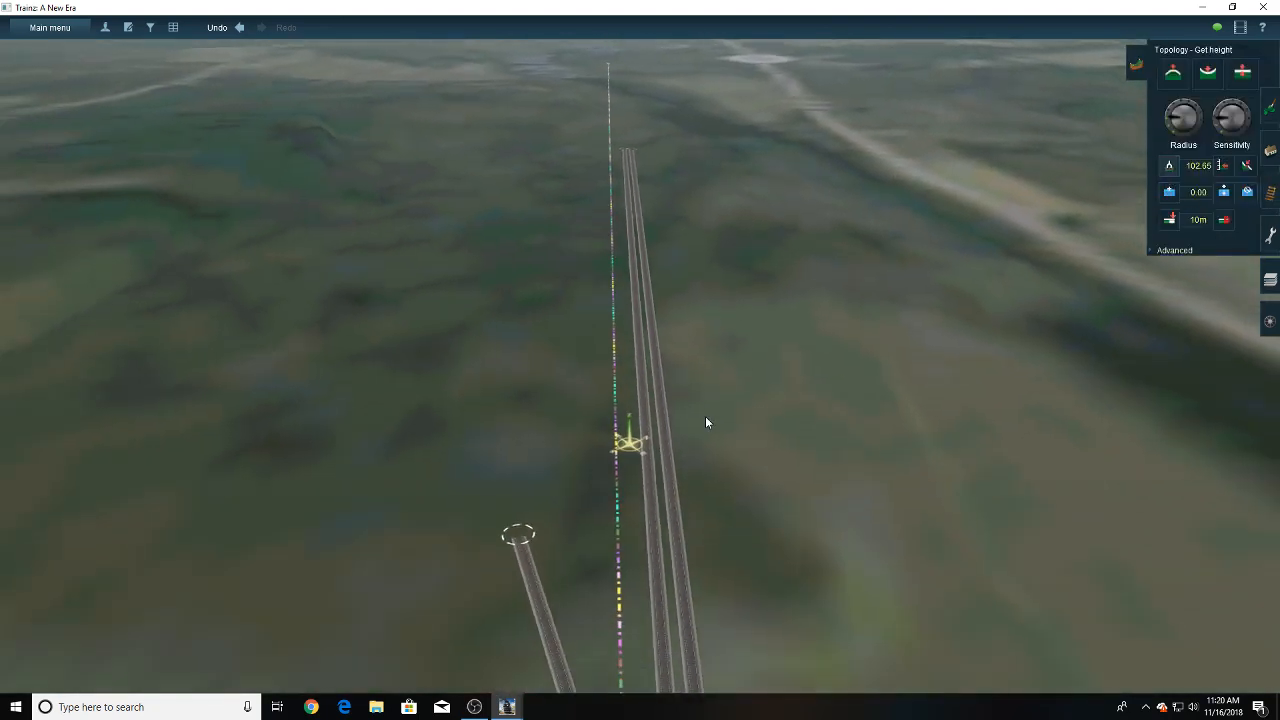
{"action": "left_click", "coordinate": [1221, 166]}
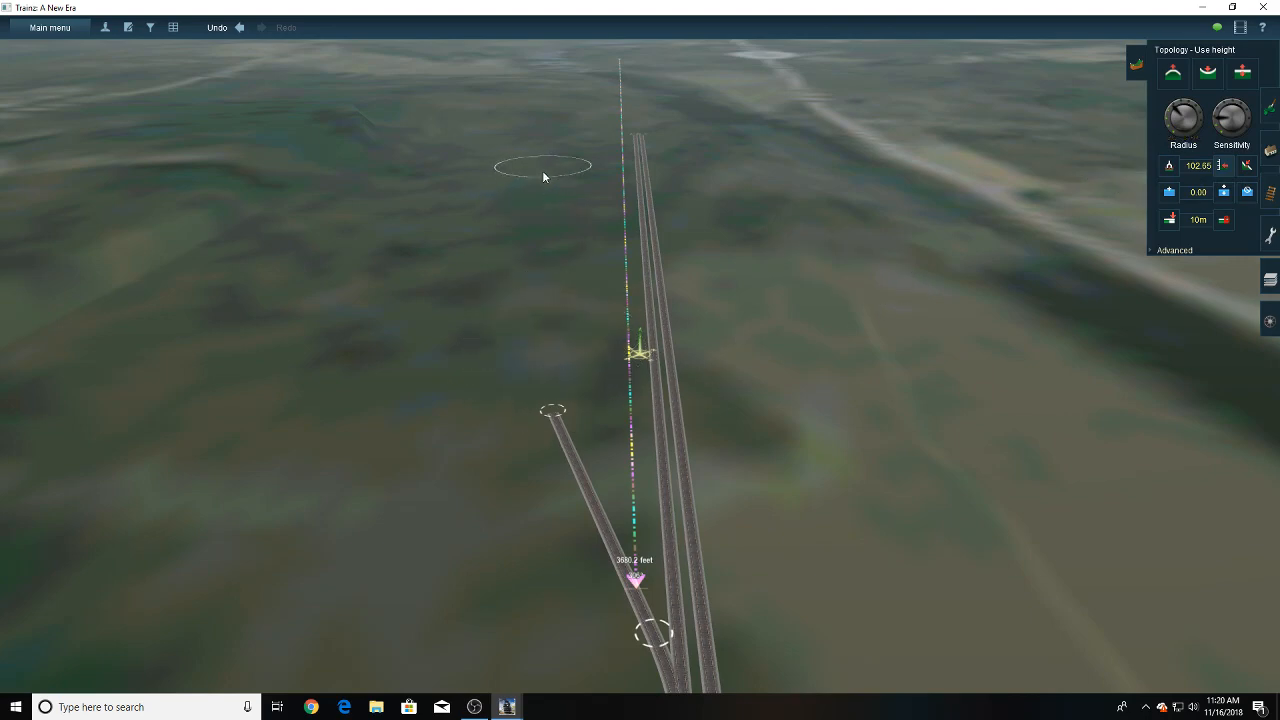
- Survey the undeveloped terrain around the main line's open end and along the ruler from several directions
{"action": "mouse_move", "coordinate": [566, 187]}
{"action": "right_mouse_down"}
{"action": "mouse_move", "coordinate": [621, 215]}
{"action": "mouse_move", "coordinate": [641, 324]}
{"action": "right_mouse_up"}
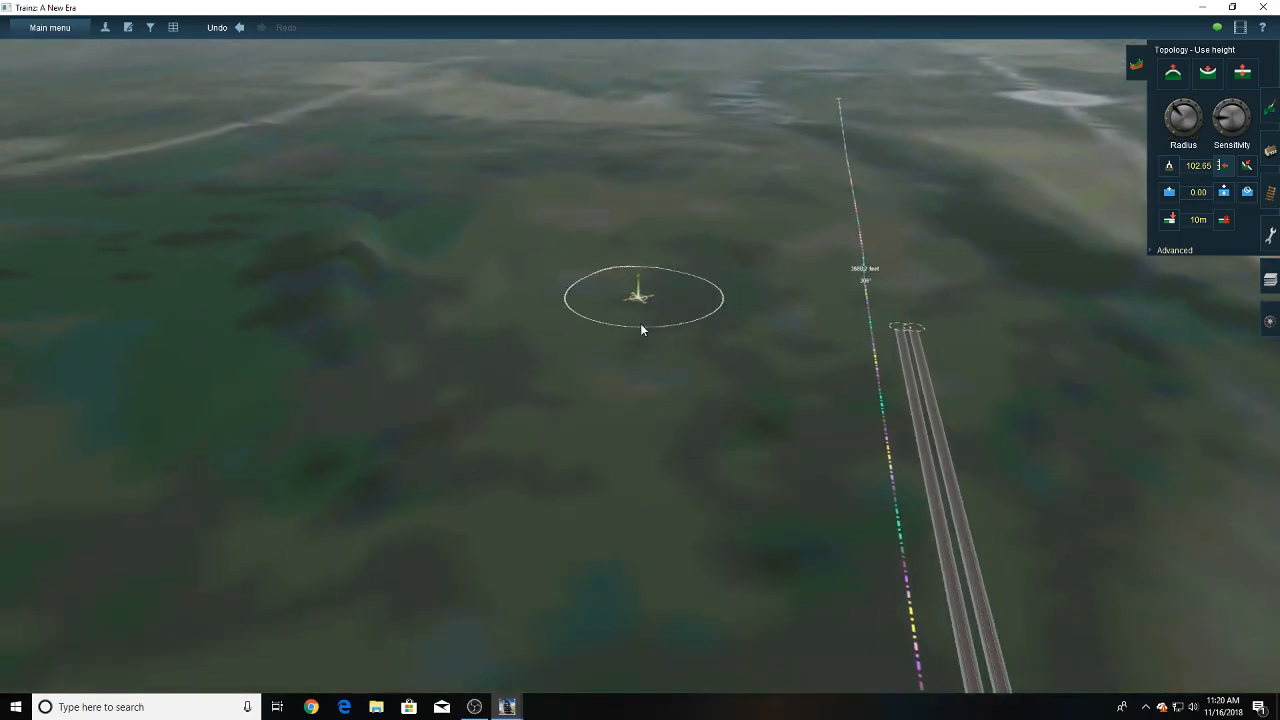
{"action": "key", "text": "Left"}
{"action": "right_click", "coordinate": [728, 303]}
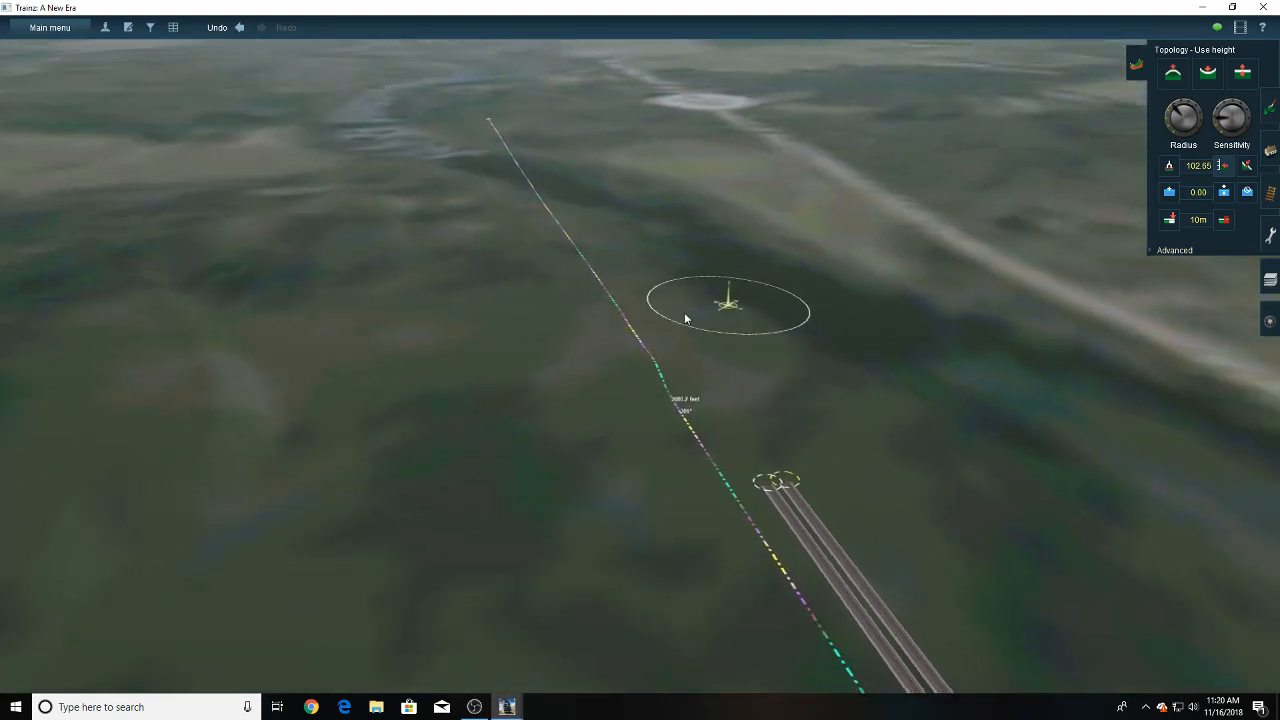
{"action": "key", "text": "Down"}
{"action": "key", "text": "Right"}
{"action": "key", "text": "Up"}
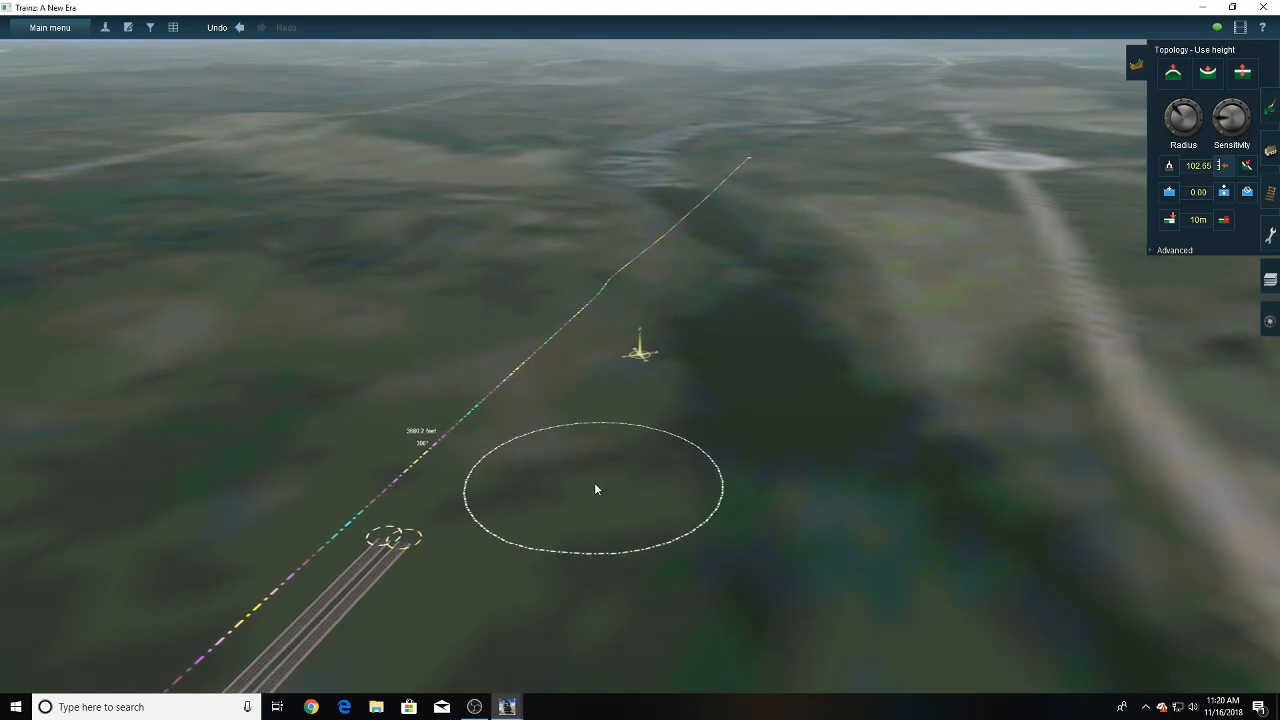
{"action": "key", "text": "Down"}
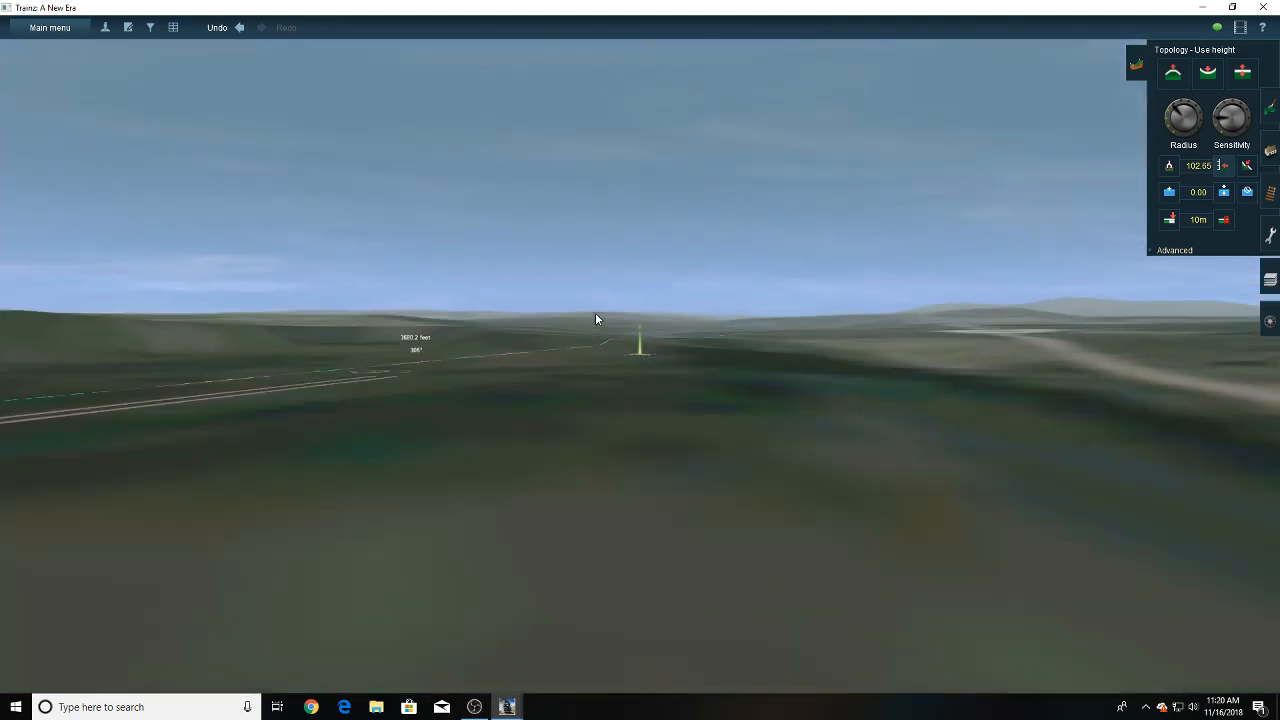
{"action": "key", "text": "Right"}
{"action": "key", "text": "Up"}
{"action": "key", "text": "Up"}
{"action": "key", "text": "Right"}
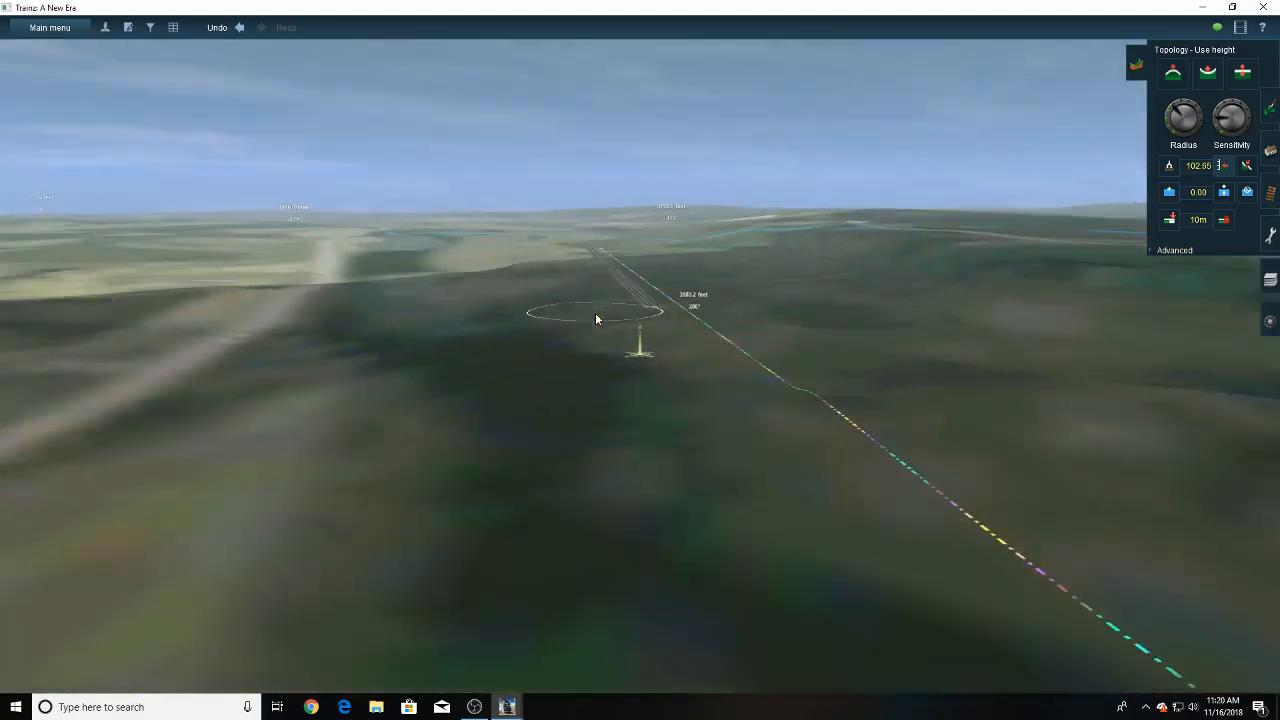
{"action": "key", "text": "Left"}
{"action": "key", "text": "Up"}
{"action": "key", "text": "Left"}
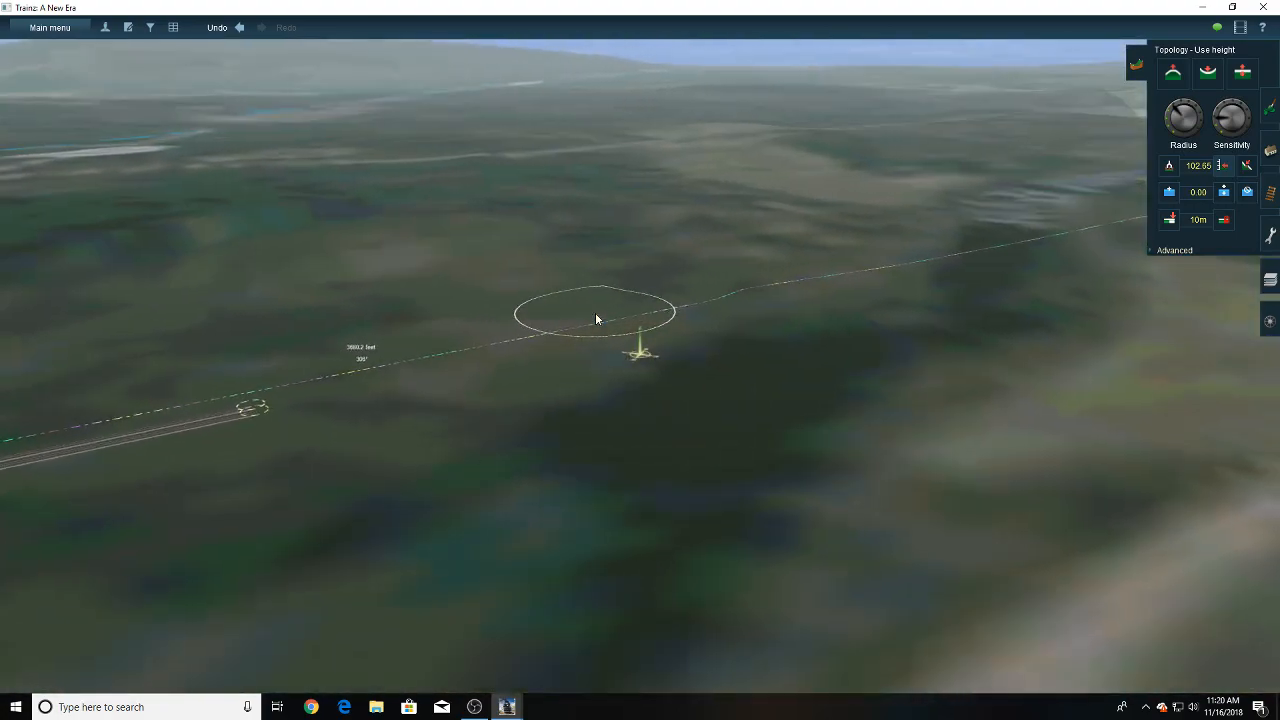
{"action": "key", "text": "Right"}
- Examine the open ground on the branch side of the ruler, using the levelling brush outline to gauge the relief
{"action": "right_click", "coordinate": [674, 277]}
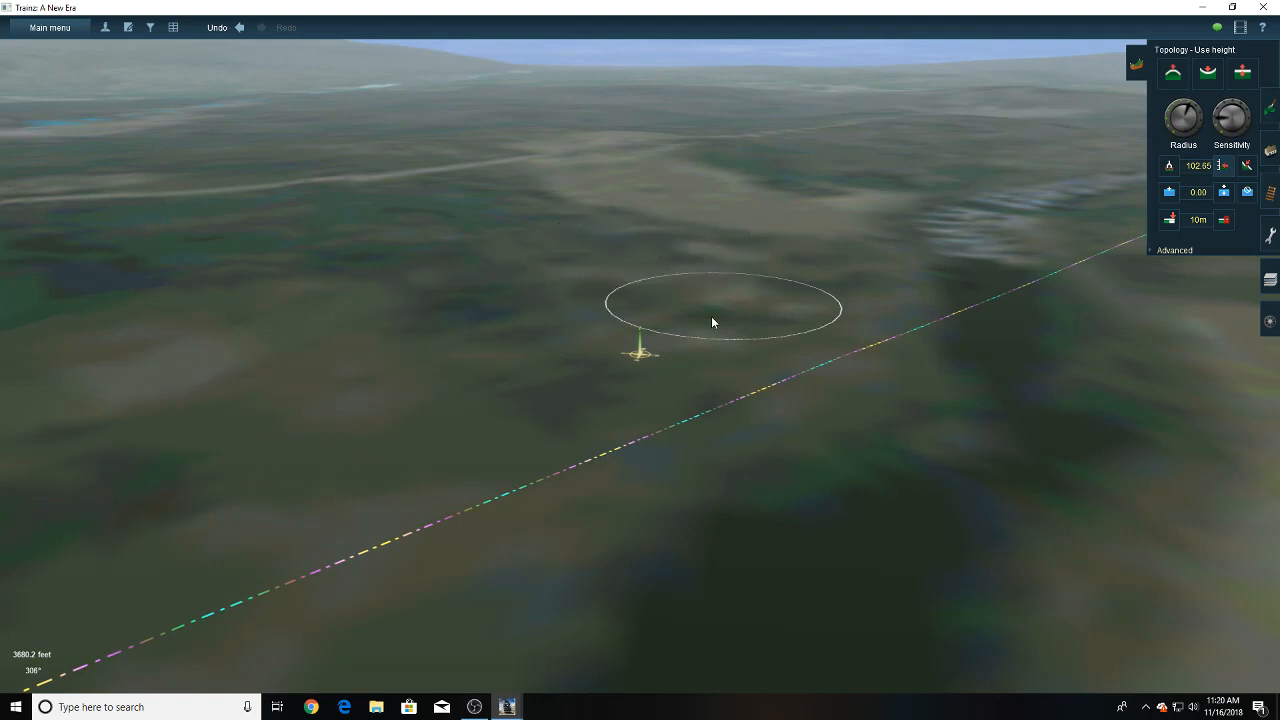
{"action": "mouse_move", "coordinate": [434, 483]}
{"action": "right_mouse_down"}
{"action": "mouse_move", "coordinate": [590, 310]}
{"action": "mouse_move", "coordinate": [587, 340]}
{"action": "mouse_move", "coordinate": [640, 380]}
{"action": "right_mouse_up"}
{"action": "right_click_drag", "start_coordinate": [779, 468], "coordinate": [592, 362]}
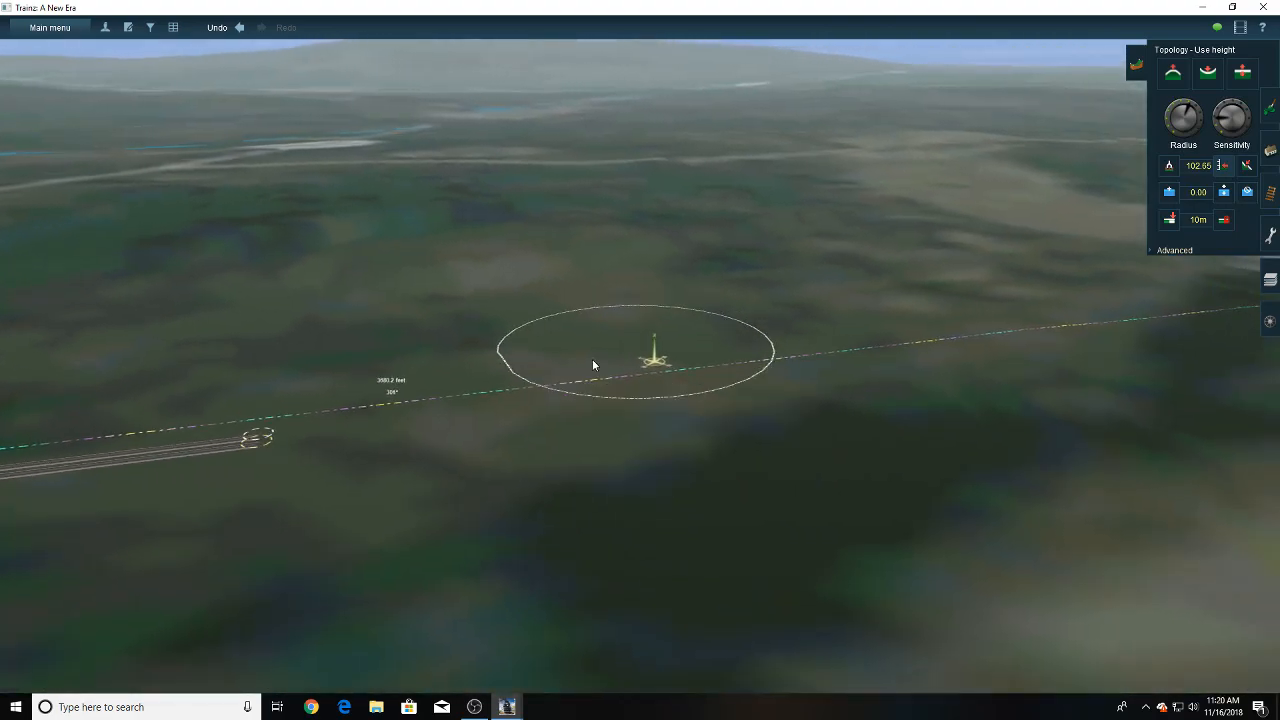
{"action": "mouse_move", "coordinate": [232, 437]}
{"action": "right_mouse_down"}
{"action": "mouse_move", "coordinate": [288, 404]}
{"action": "mouse_move", "coordinate": [412, 258]}
{"action": "right_mouse_up"}
{"action": "right_click_drag", "start_coordinate": [412, 258], "coordinate": [590, 300]}
{"action": "right_click_drag", "start_coordinate": [800, 354], "coordinate": [819, 363]}
{"action": "right_click_drag", "start_coordinate": [1110, 400], "coordinate": [472, 343]}
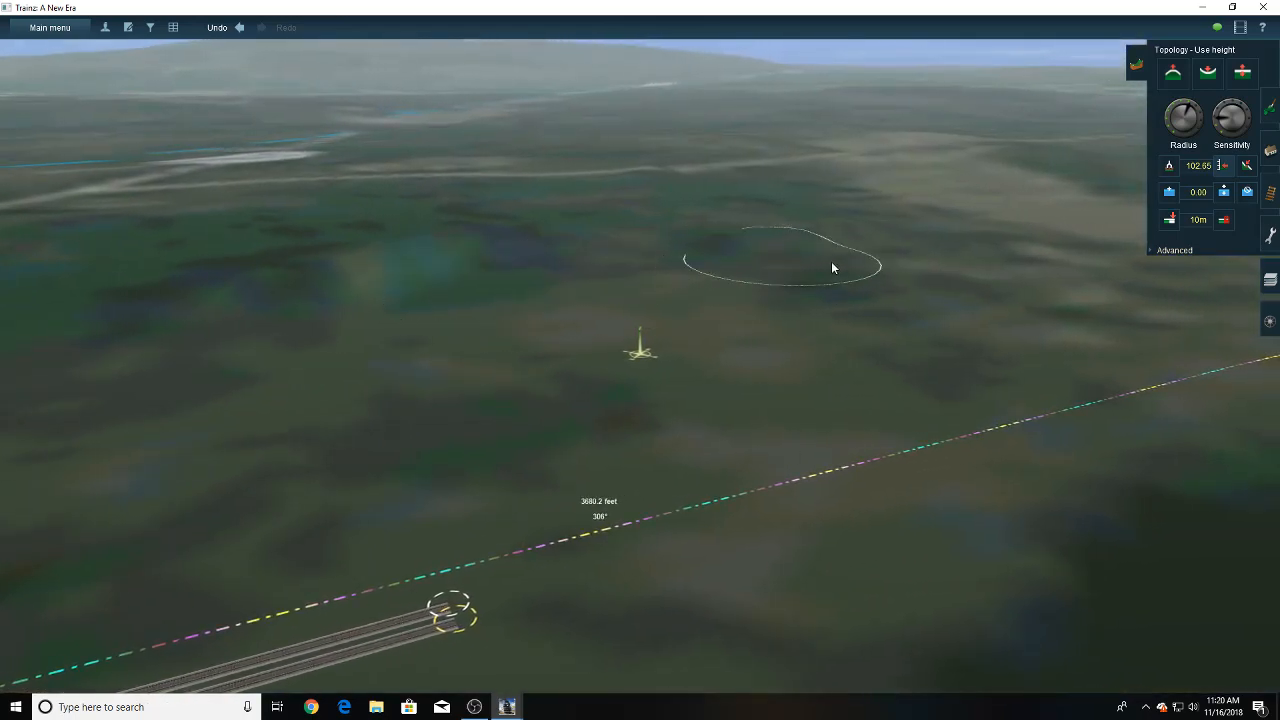
{"action": "right_click_drag", "start_coordinate": [800, 350], "coordinate": [440, 350]}
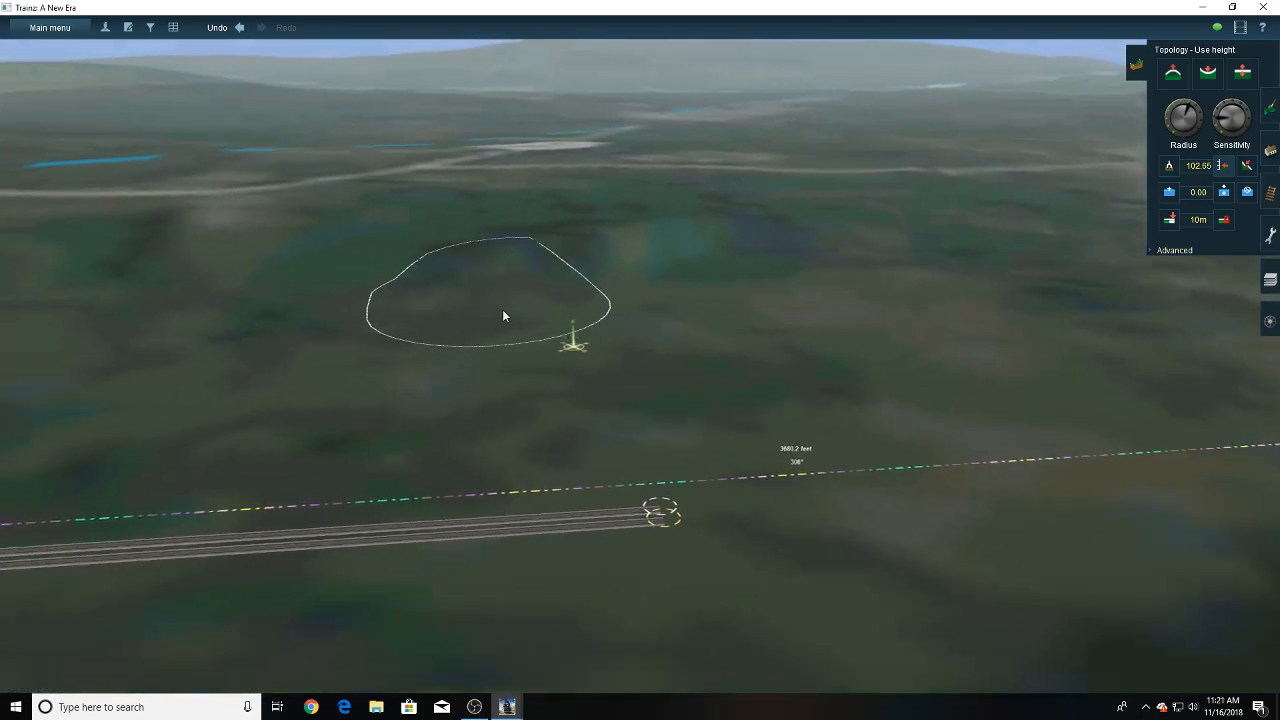
{"action": "right_click_drag", "start_coordinate": [510, 267], "coordinate": [628, 388]}
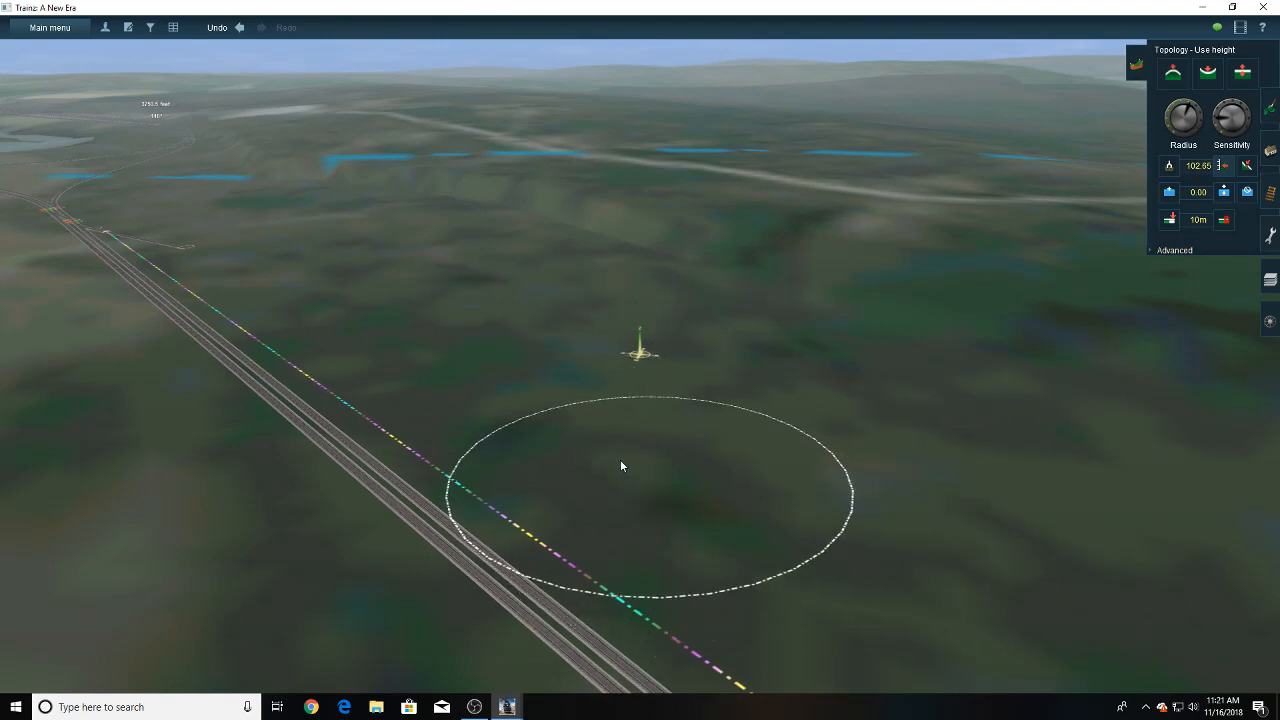
- Extend the branch straight ahead from its open end with P25 USA 5 track
{"action": "right_click", "coordinate": [435, 262]}
{"action": "right_click", "coordinate": [498, 298]}
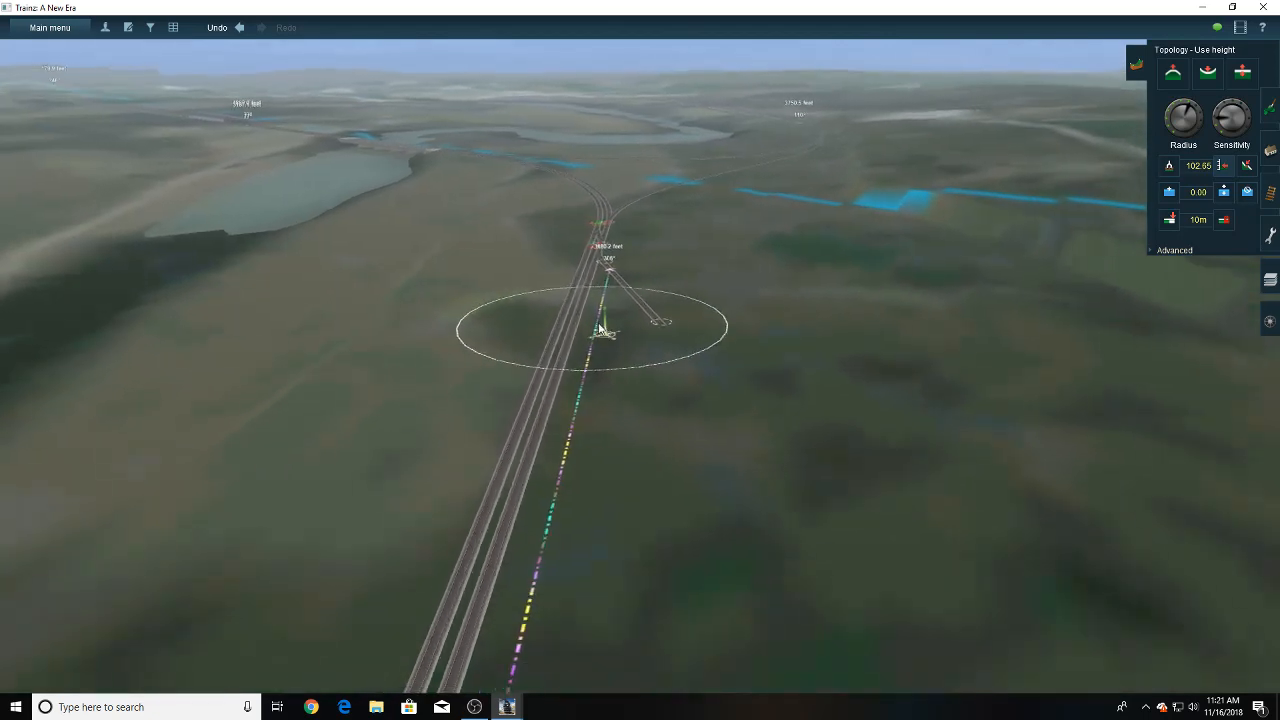
{"action": "left_click", "coordinate": [1270, 192]}
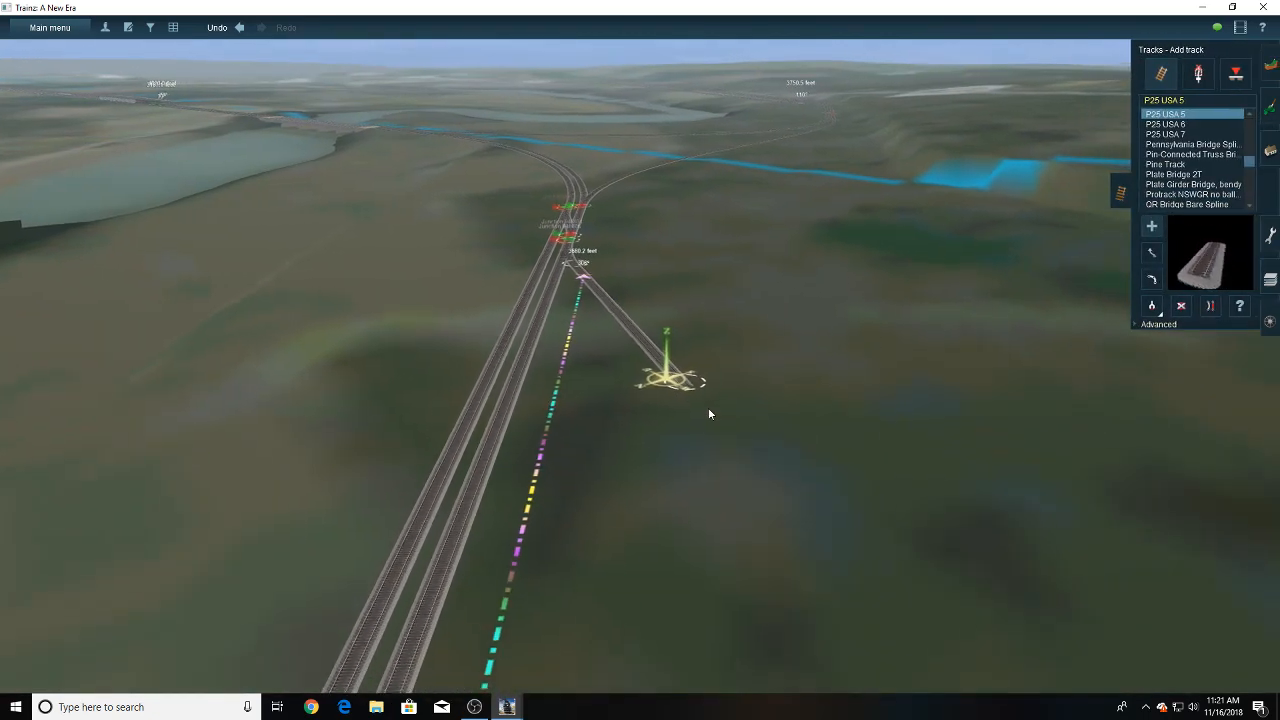
{"action": "key", "text": "Left"}
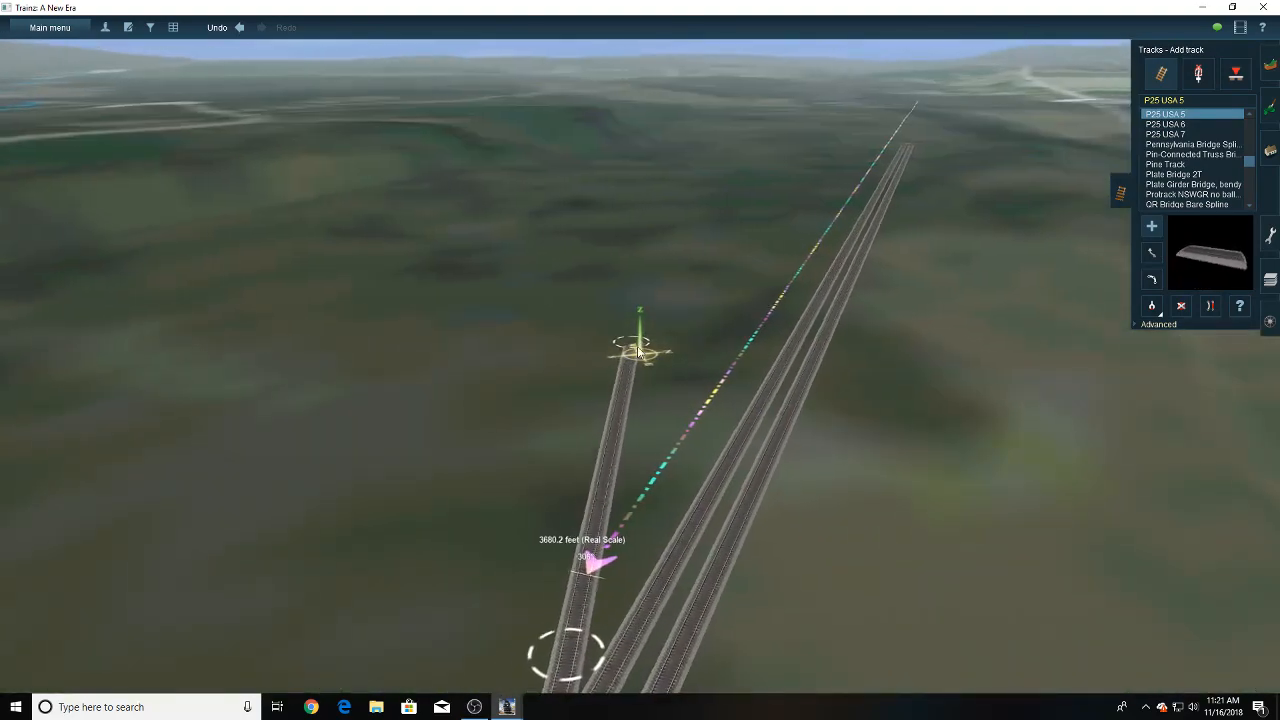
{"action": "right_click_drag", "start_coordinate": [640, 352], "coordinate": [640, 352]}
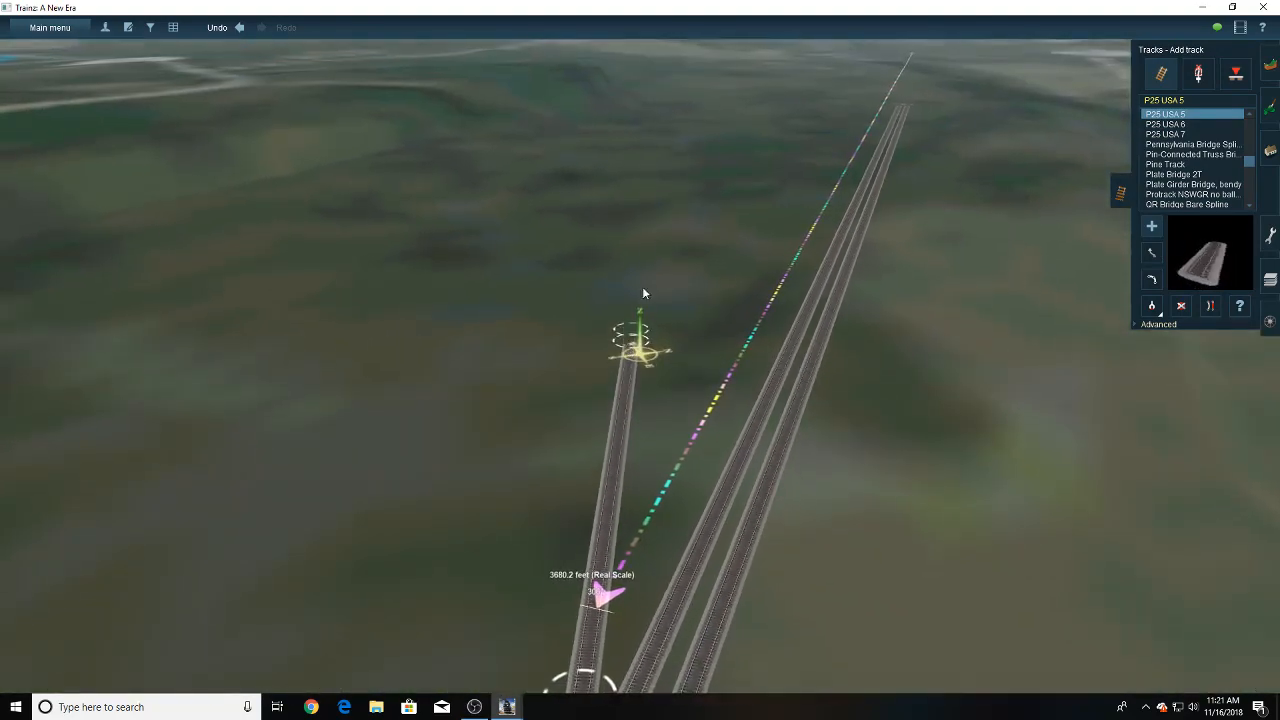
{"action": "key", "text": "Left"}
{"action": "key", "text": "Right"}
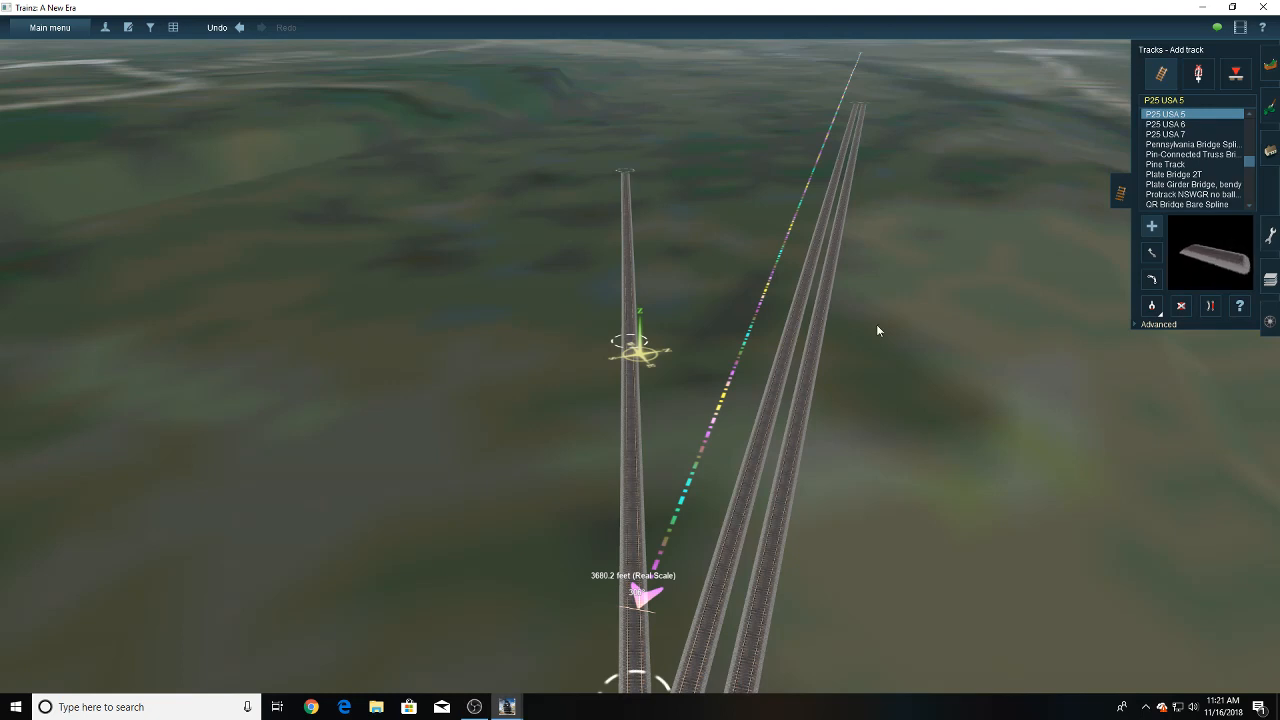
- Lay a P25 USA 5 track along the ruler, crossing the branch near its start, and shift its far end closer to the ruler
{"action": "right_click", "coordinate": [614, 490]}
{"action": "right_click", "coordinate": [671, 382]}
{"action": "key", "text": "Left"}
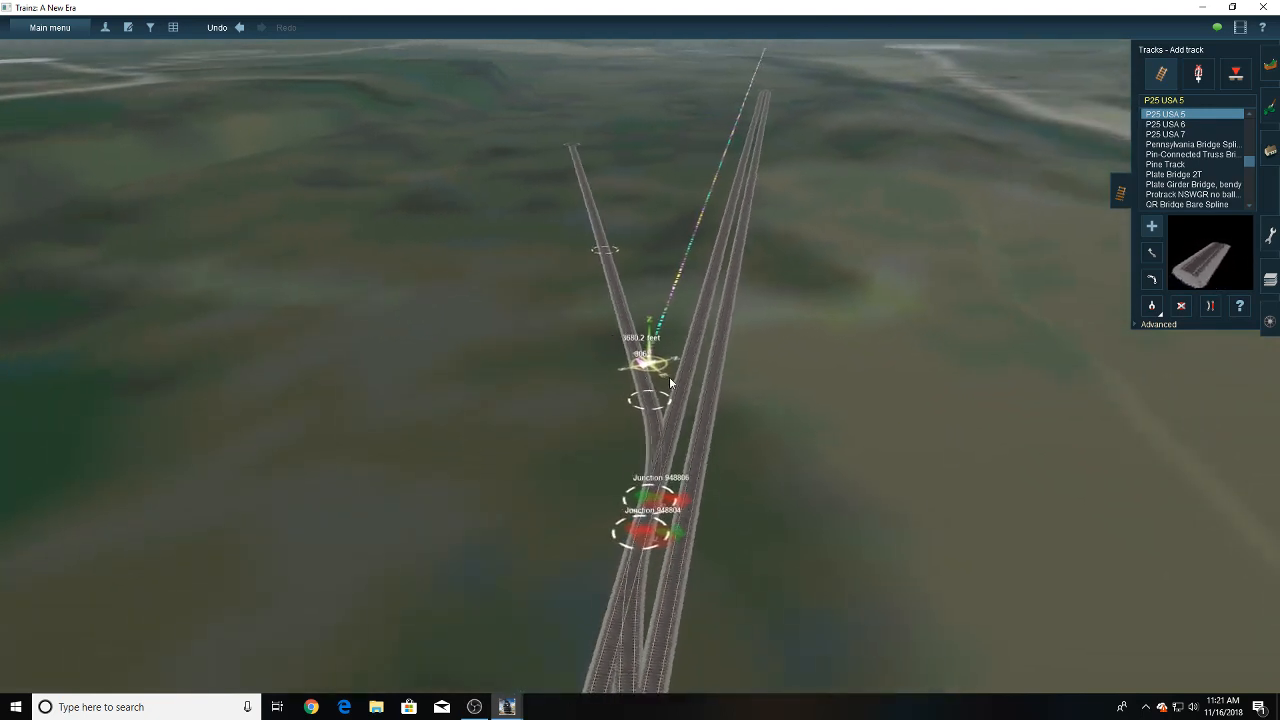
{"action": "key", "text": "Left"}
{"action": "right_click", "coordinate": [640, 340]}
{"action": "scroll", "coordinate": [633, 350], "scroll_direction": "up", "scroll_amount": 4}
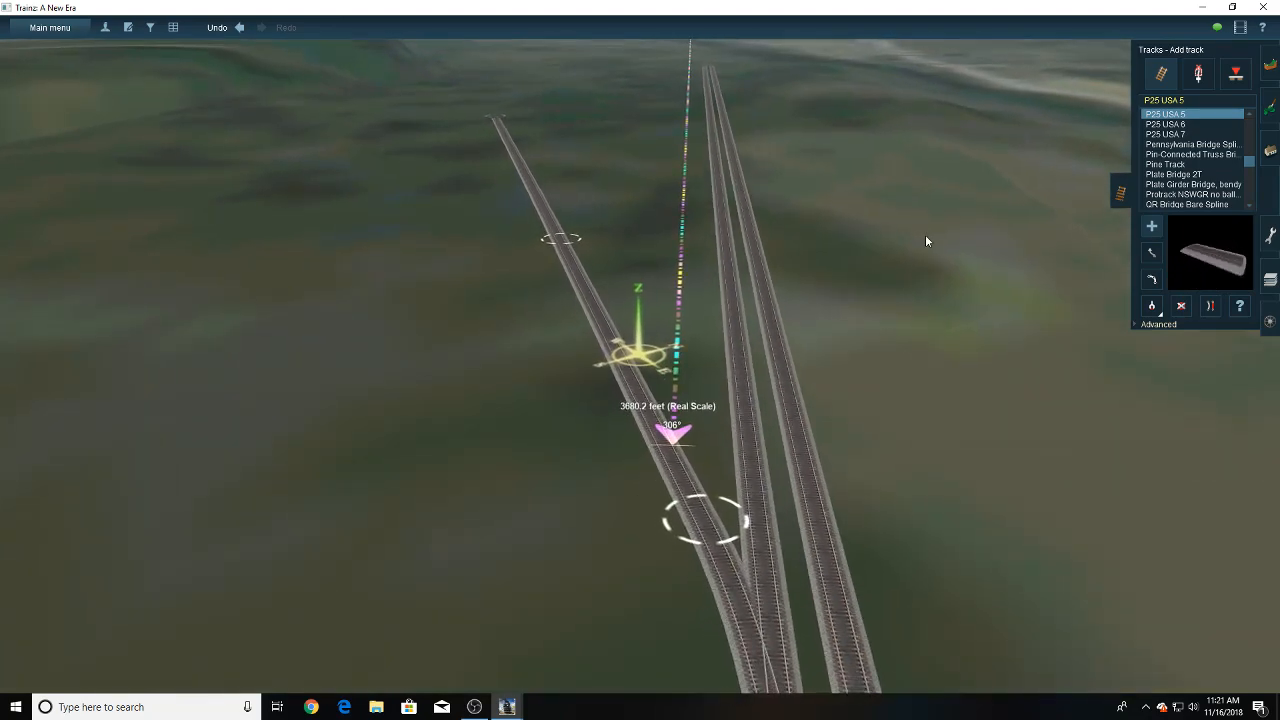
{"action": "left_click", "coordinate": [670, 124]}
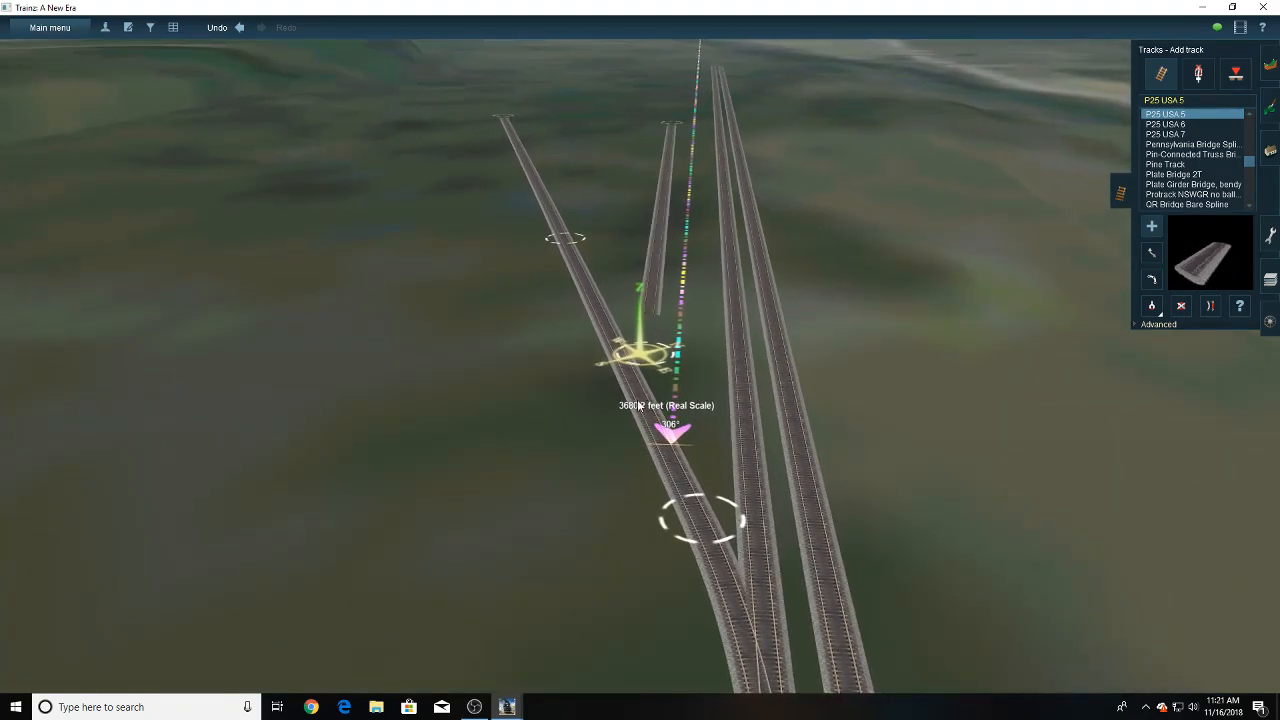
{"action": "left_click_drag", "start_coordinate": [637, 405], "coordinate": [642, 596]}
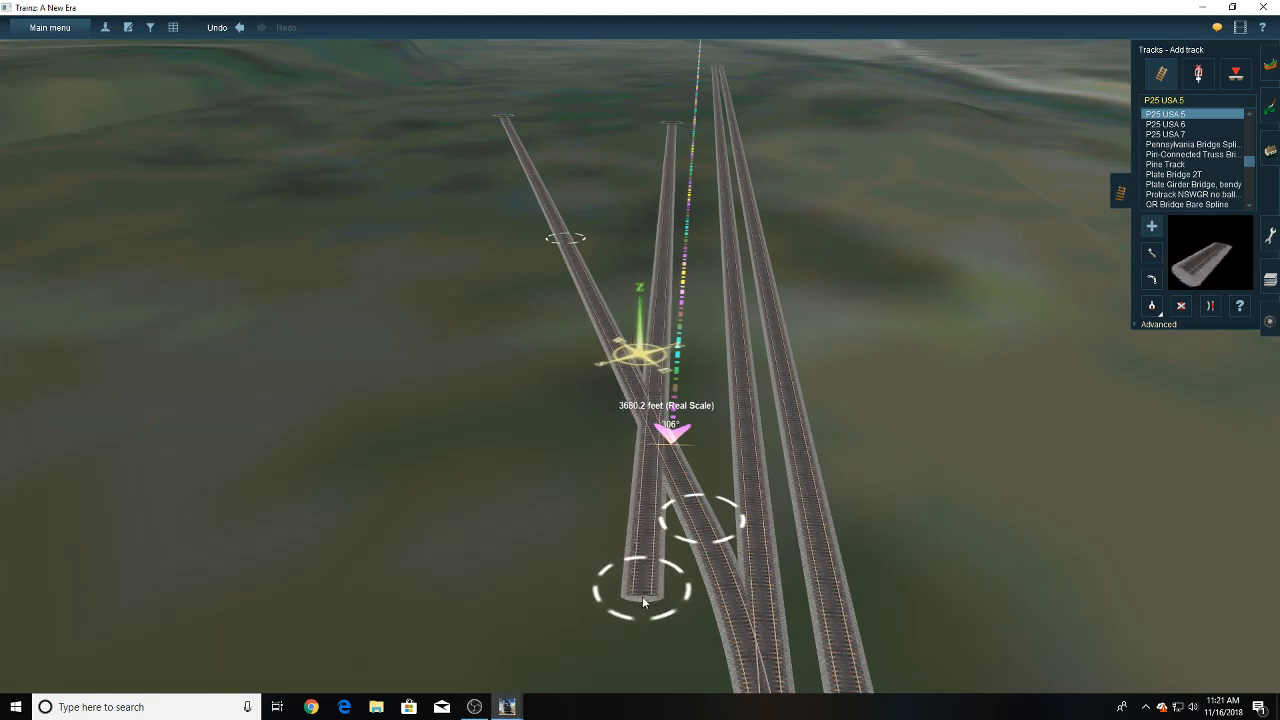
{"action": "left_click", "coordinate": [1155, 258]}
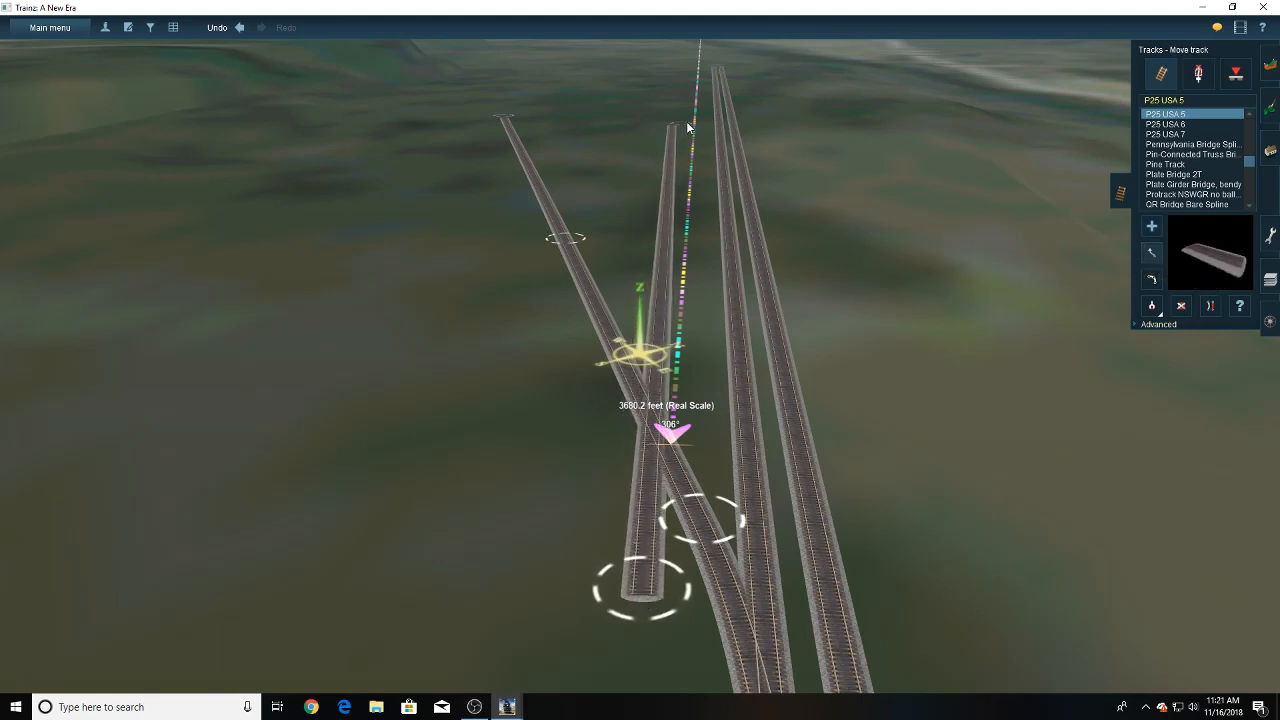
{"action": "left_click_drag", "start_coordinate": [688, 127], "coordinate": [694, 123]}
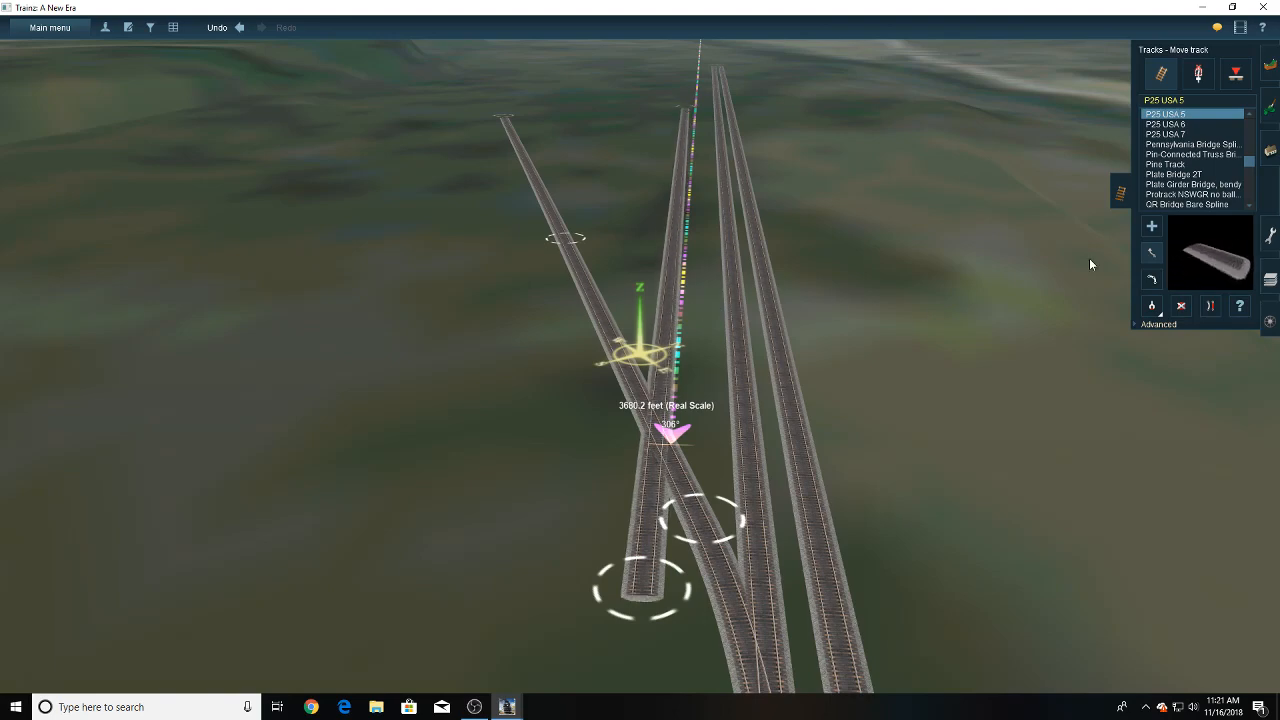
{"action": "left_click", "coordinate": [1147, 231]}
{"action": "right_click", "coordinate": [693, 317]}
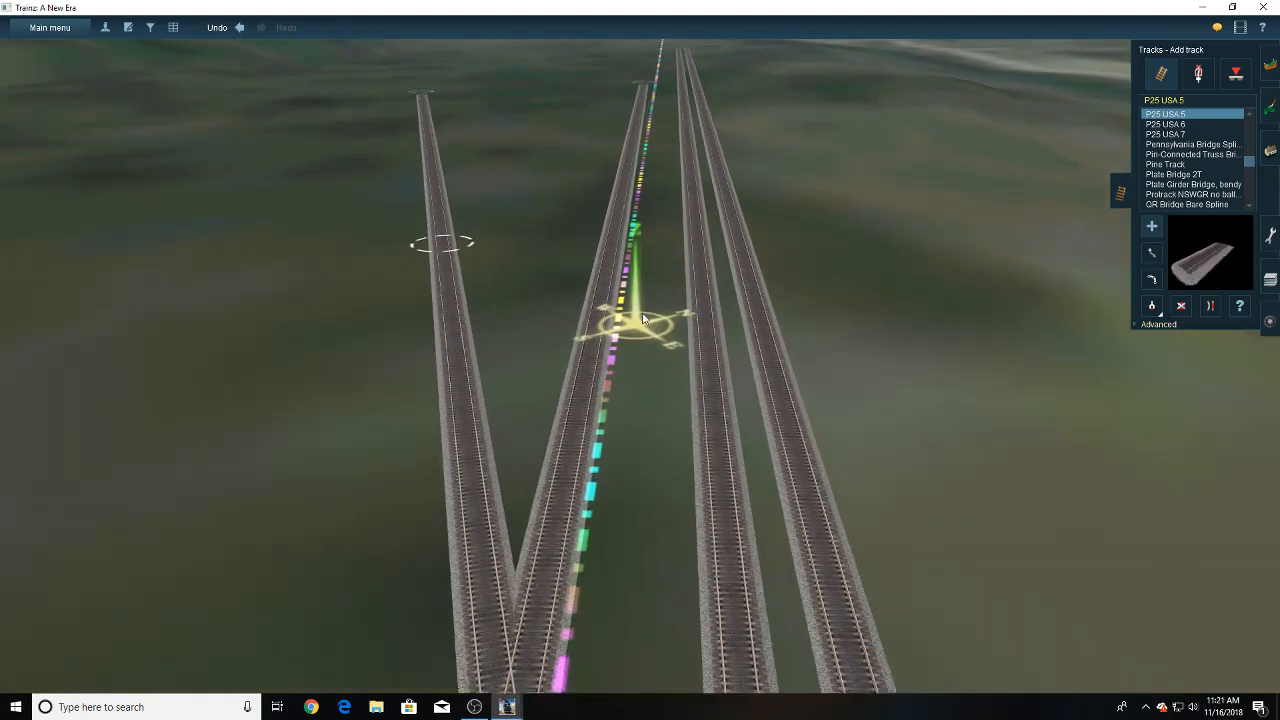
{"action": "left_click", "coordinate": [651, 463]}
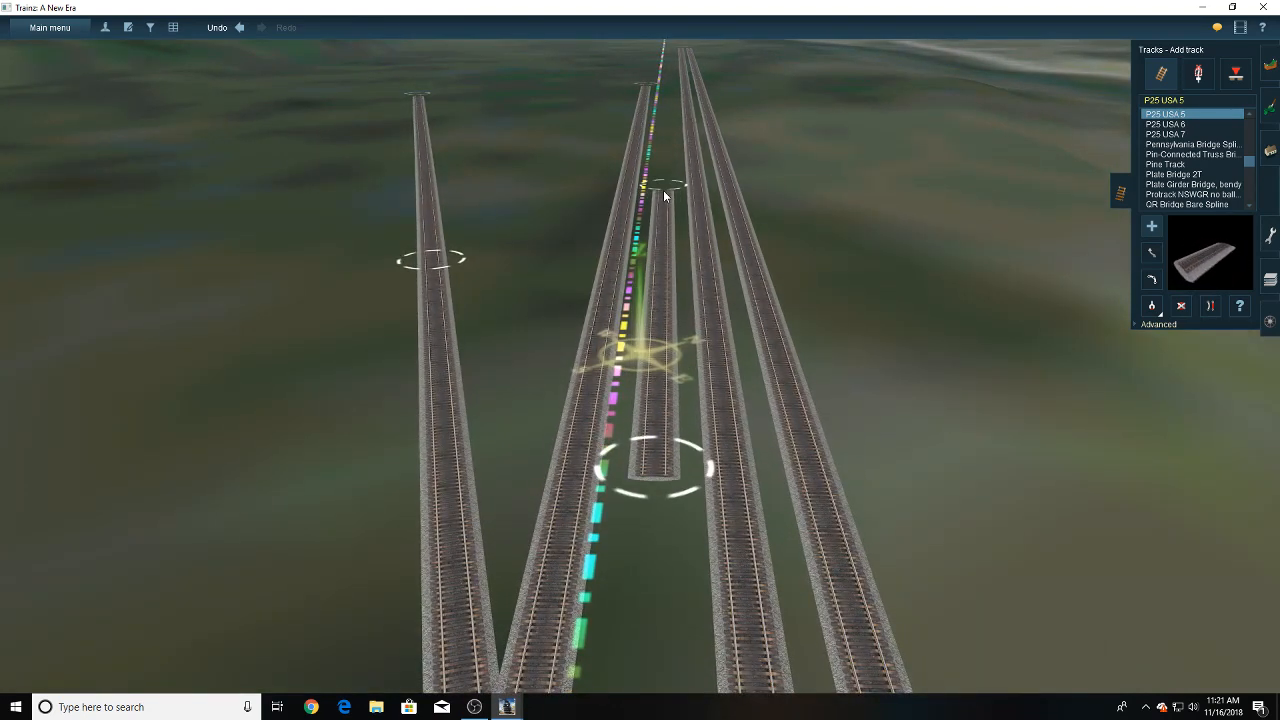
{"action": "left_click", "coordinate": [664, 191]}
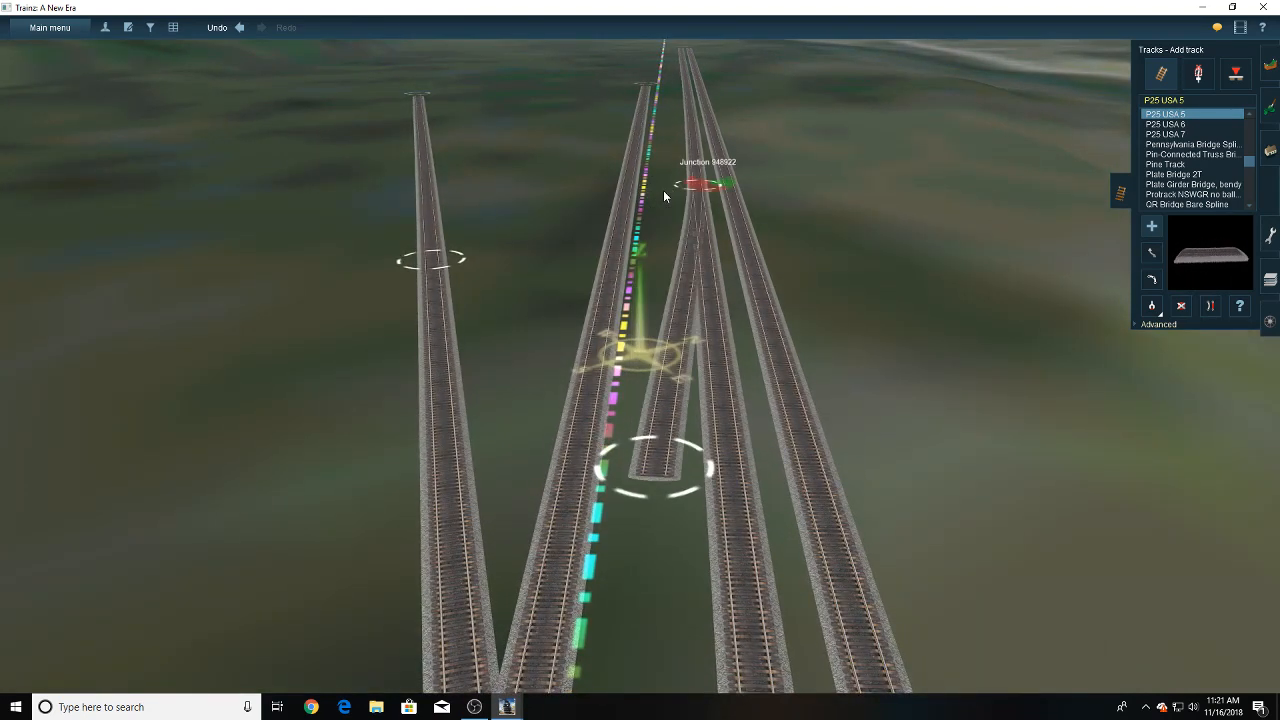
{"action": "left_click", "coordinate": [246, 31]}
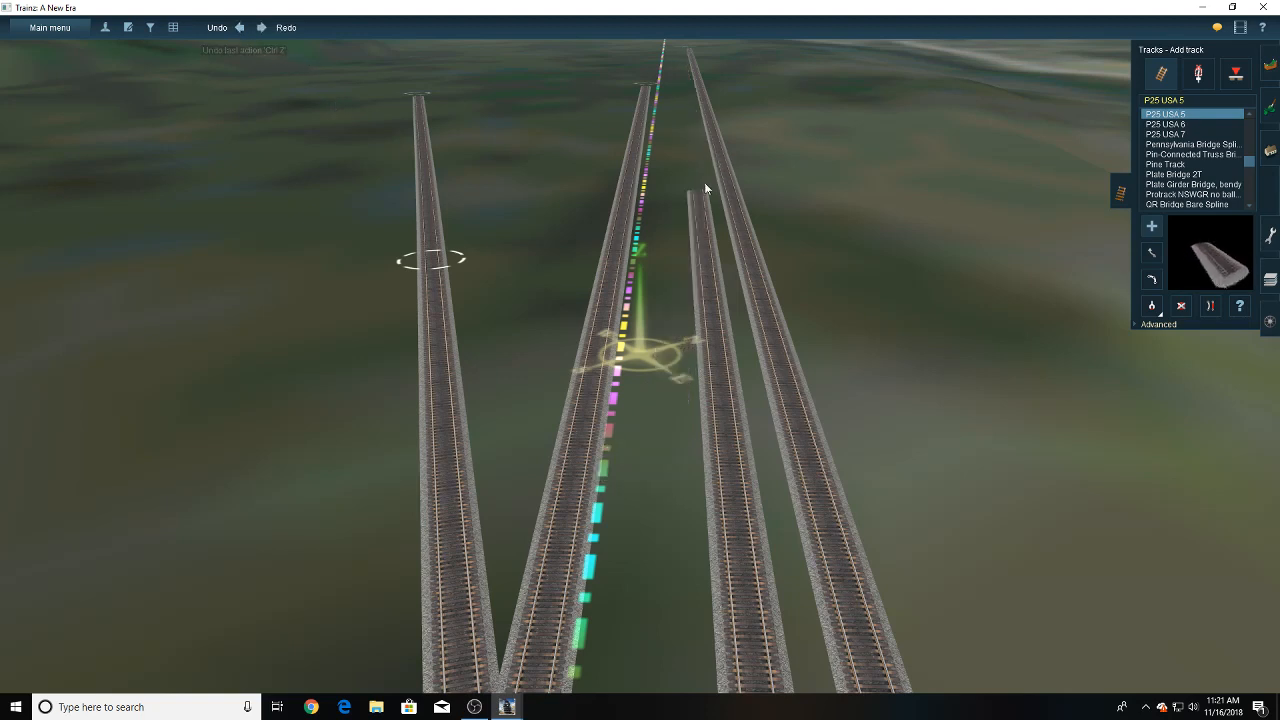
- Lay a P25 USA 5 track between the ruler and the main line, and align its far end with the main line's open ends
{"action": "left_click", "coordinate": [665, 126]}
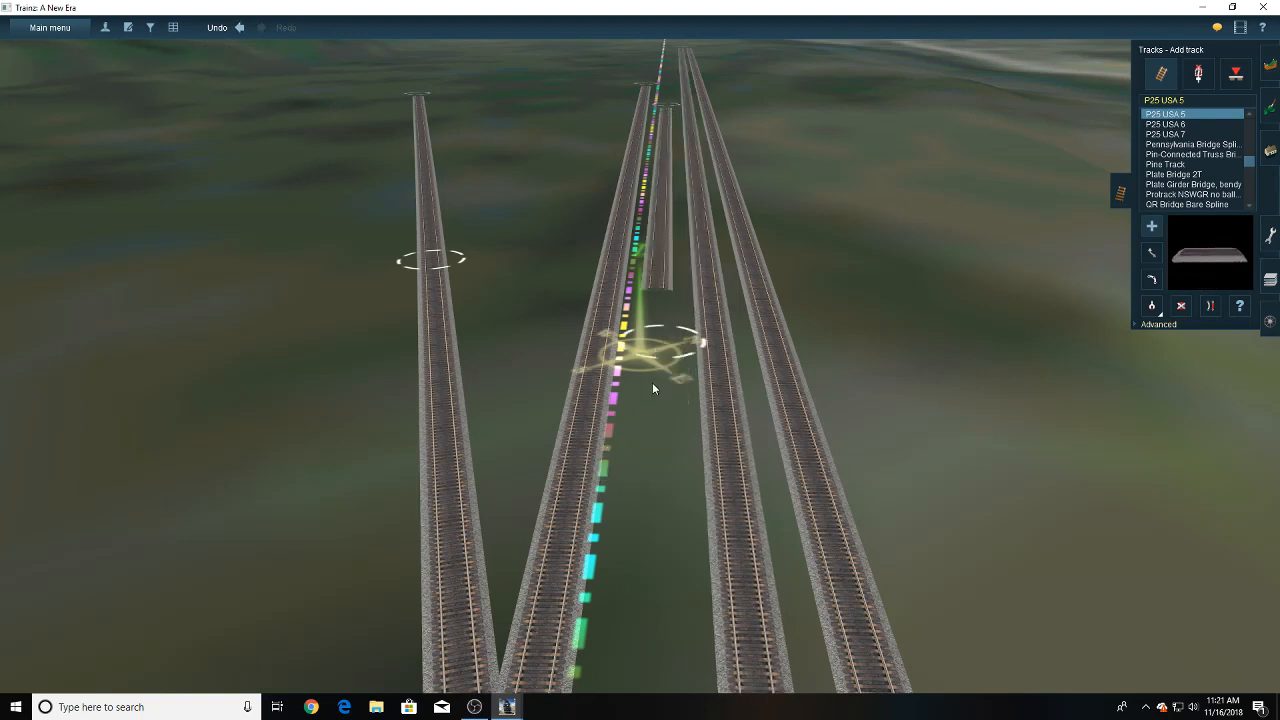
{"action": "left_click", "coordinate": [646, 600]}
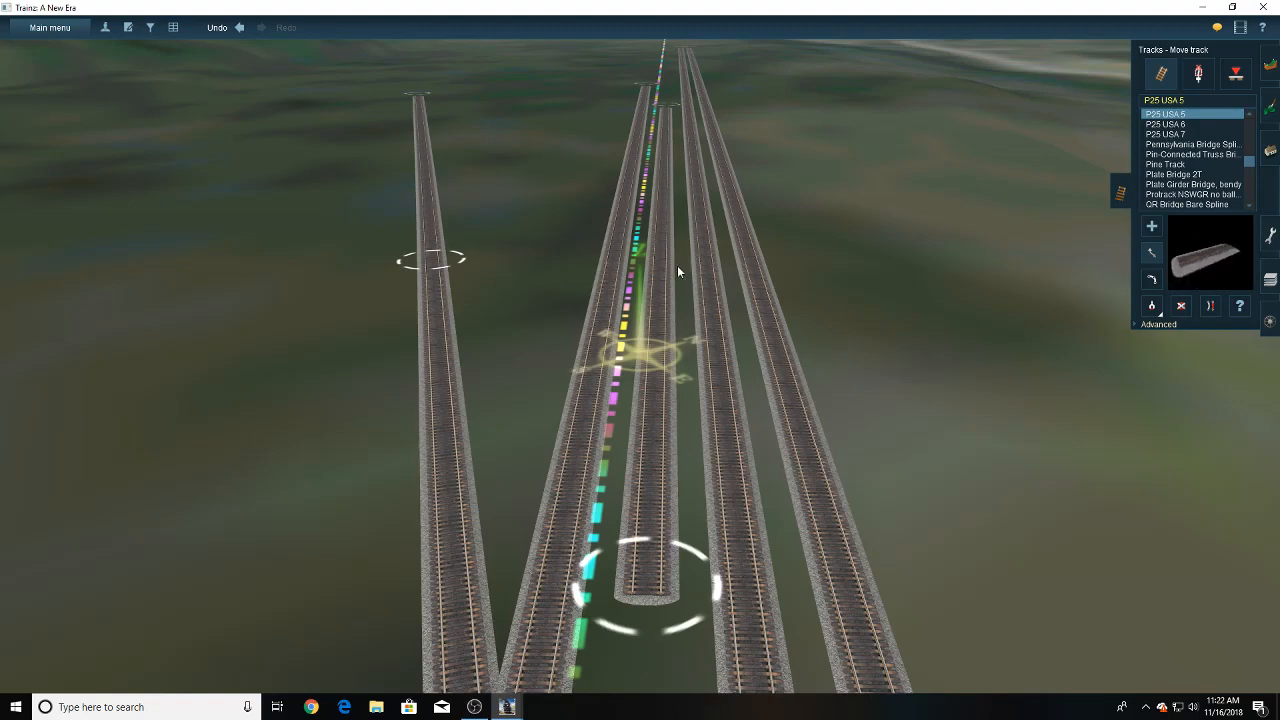
{"action": "right_click_drag", "start_coordinate": [678, 268], "coordinate": [644, 168]}
{"action": "key", "text": "Up"}
{"action": "left_click_drag", "start_coordinate": [644, 168], "coordinate": [663, 276]}
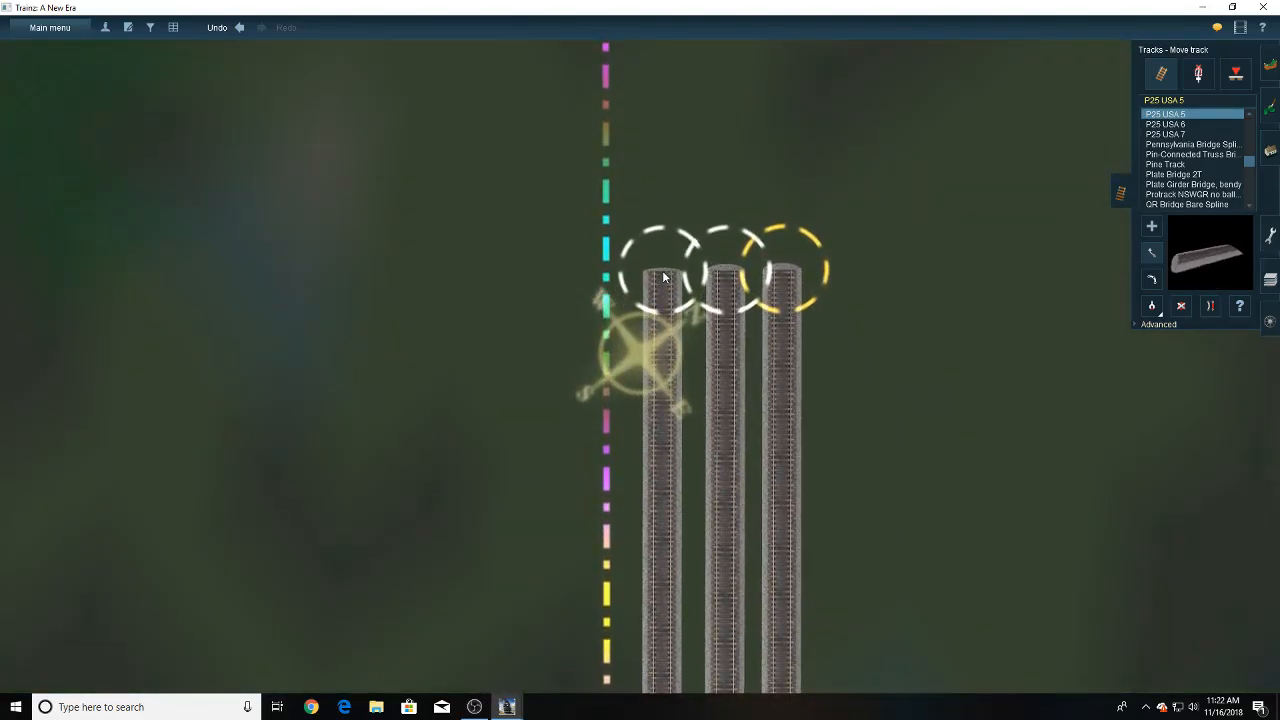
{"action": "key", "text": "Right"}
{"action": "key", "text": "Down"}
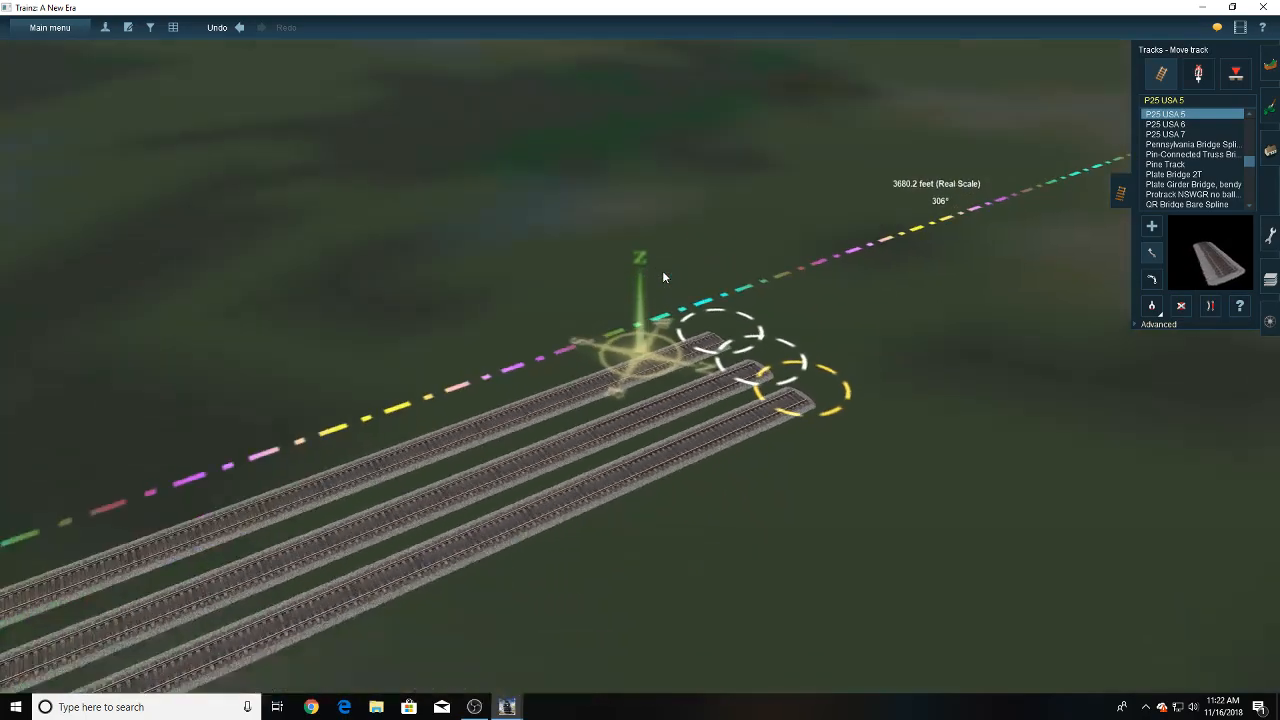
- Lay a P25 USA 5 connection from the branch, just beyond the main-line turnout, to the track running along the ruler
{"action": "right_click_drag", "start_coordinate": [566, 281], "coordinate": [646, 288]}
{"action": "key", "text": "Left"}
{"action": "key", "text": "Left"}
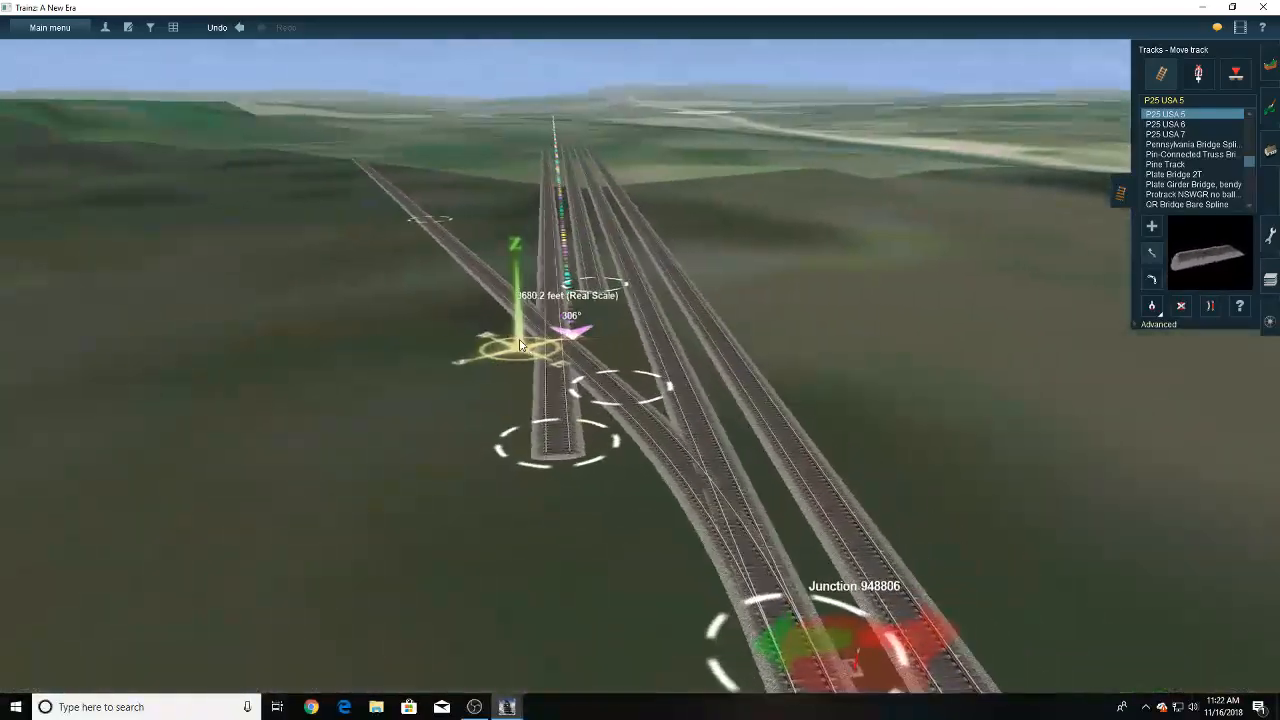
{"action": "key", "text": "Up"}
{"action": "left_click", "coordinate": [1152, 227]}
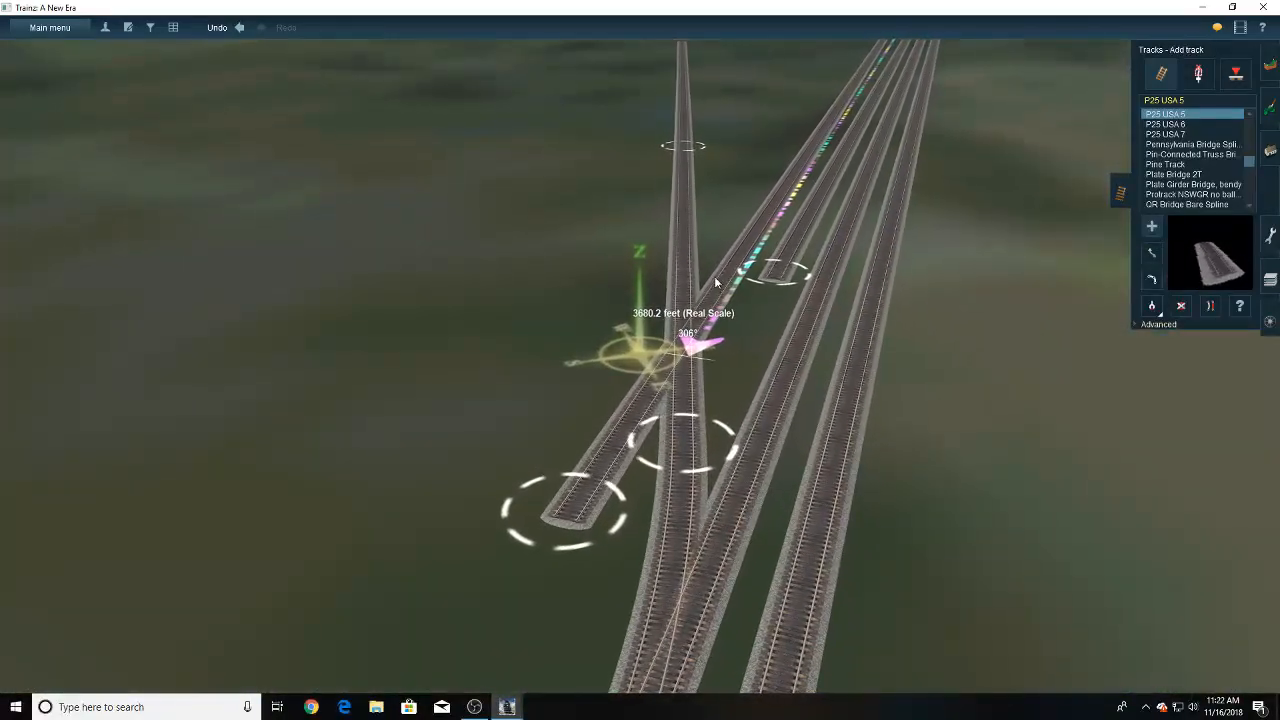
{"action": "right_click", "coordinate": [676, 409]}
{"action": "scroll", "coordinate": [660, 385], "scroll_direction": "up", "scroll_amount": 6}
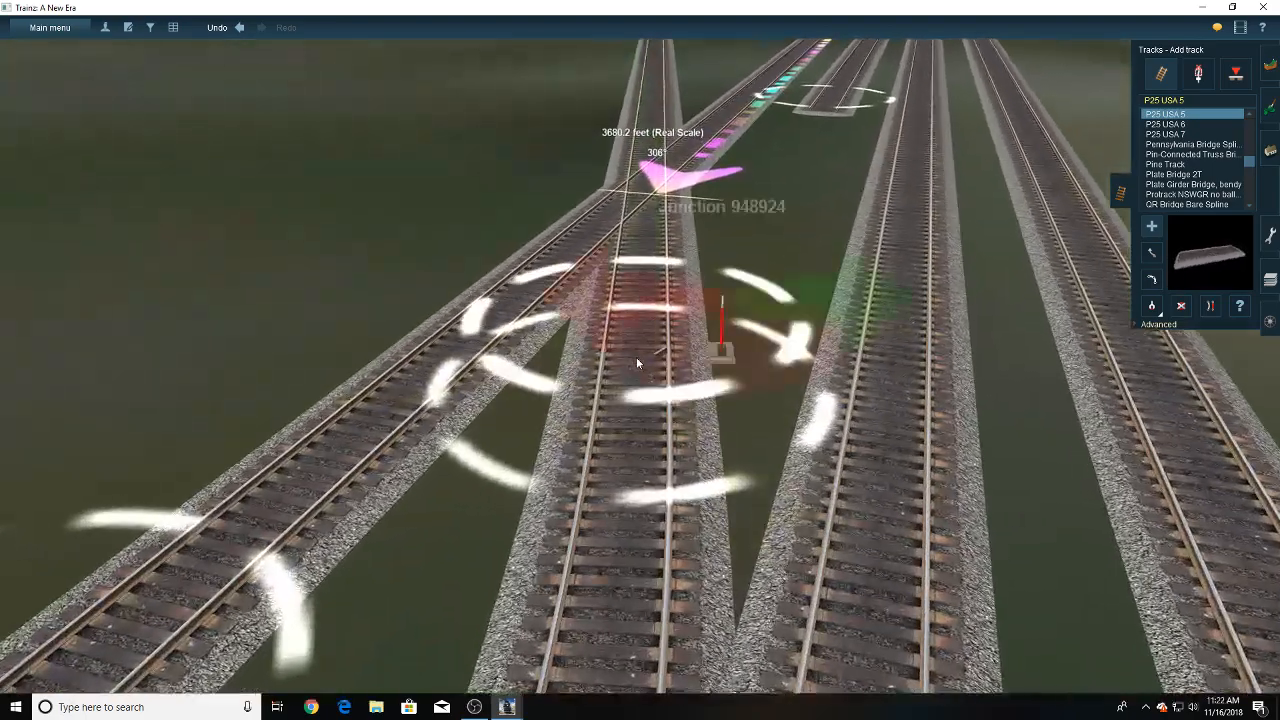
{"action": "scroll", "coordinate": [660, 188], "scroll_direction": "down", "scroll_amount": 1}
{"action": "scroll", "coordinate": [660, 188], "scroll_direction": "down", "scroll_amount": 2}
{"action": "right_click", "coordinate": [662, 190]}
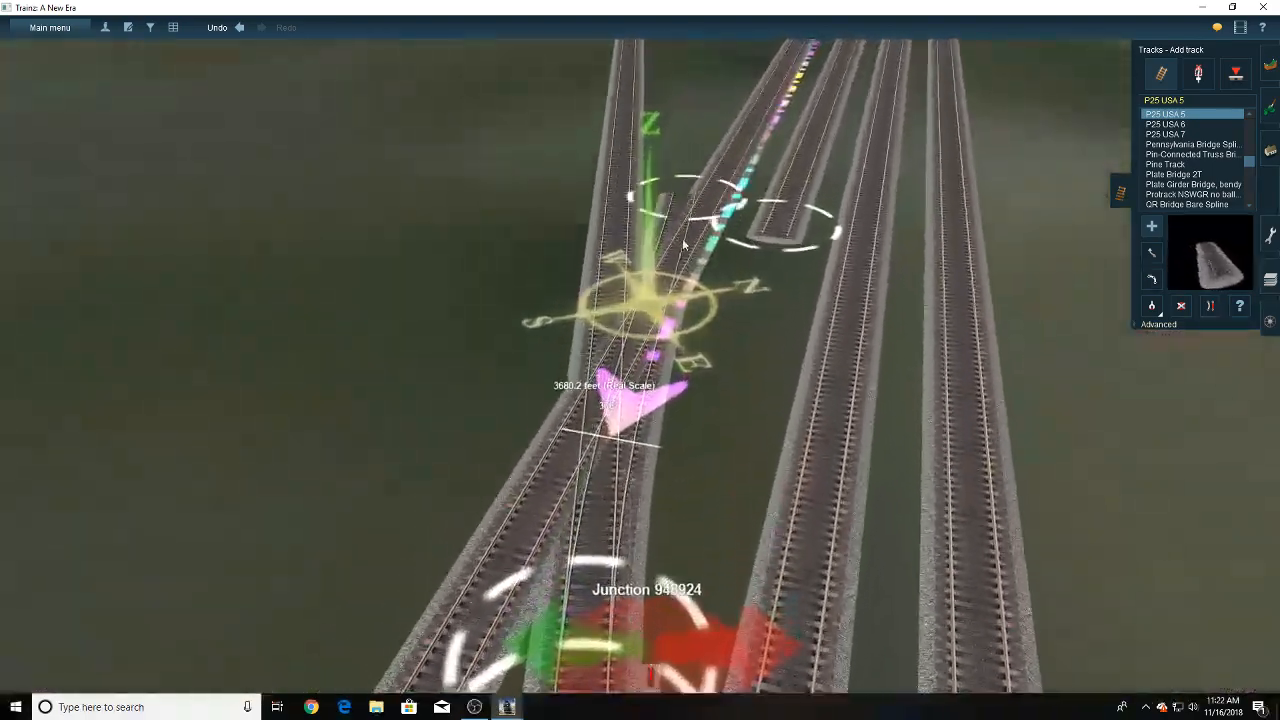
{"action": "left_click", "coordinate": [709, 233]}
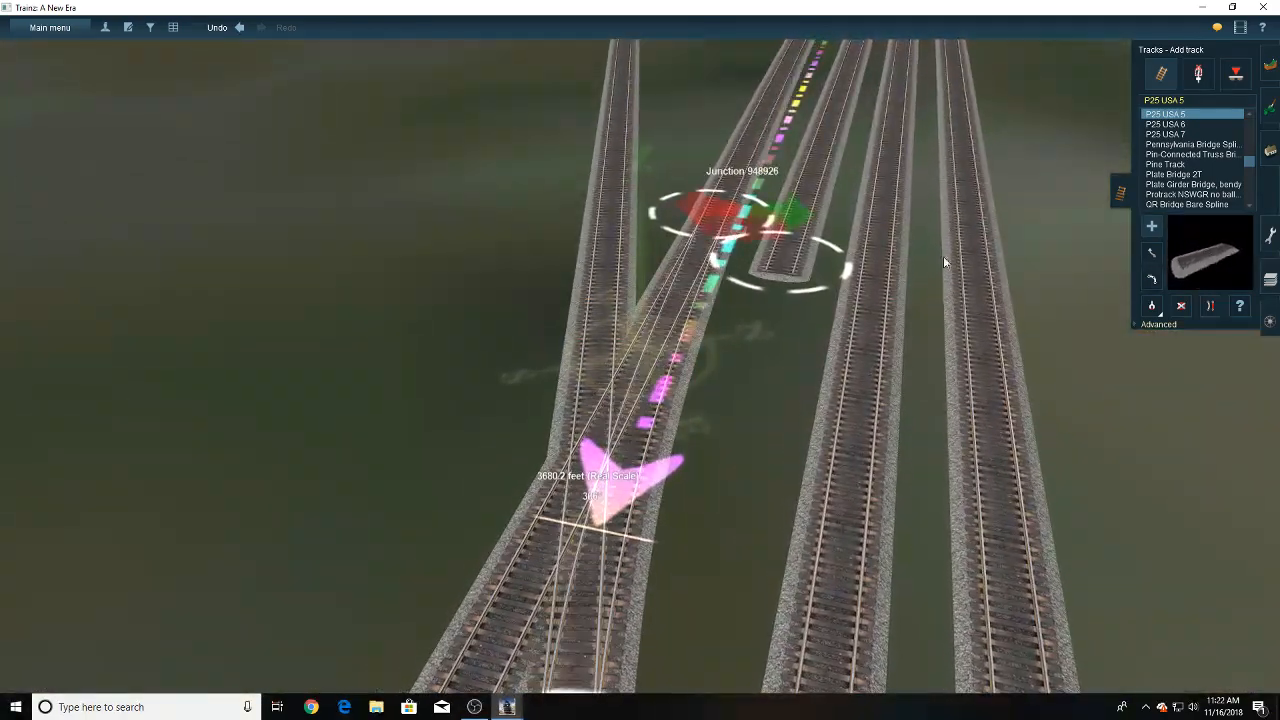
- Delete the leftover stub of the ruler-side track on the near side of the branch crossing
{"action": "left_click", "coordinate": [1215, 306]}
{"action": "right_click_drag", "start_coordinate": [706, 318], "coordinate": [606, 498]}
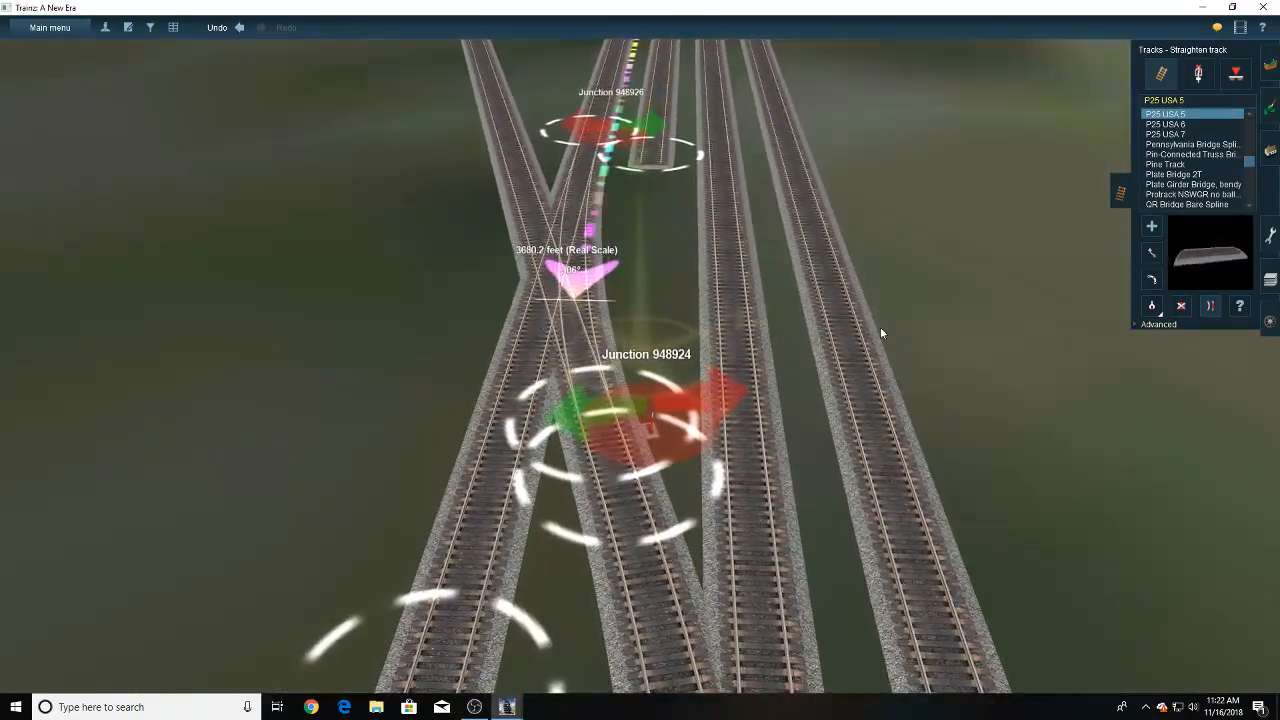
{"action": "left_click", "coordinate": [531, 418]}
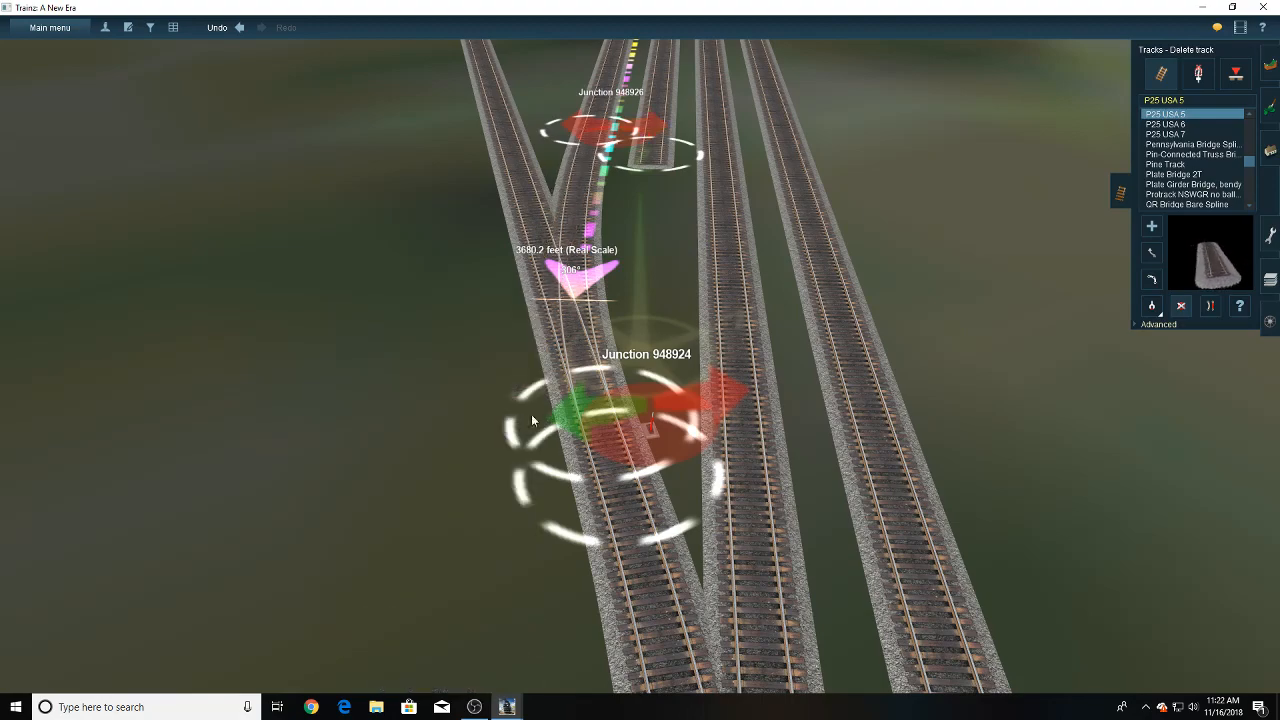
- Delete the junction lever where the new connection joins the ruler-side track
{"action": "right_click", "coordinate": [615, 215]}
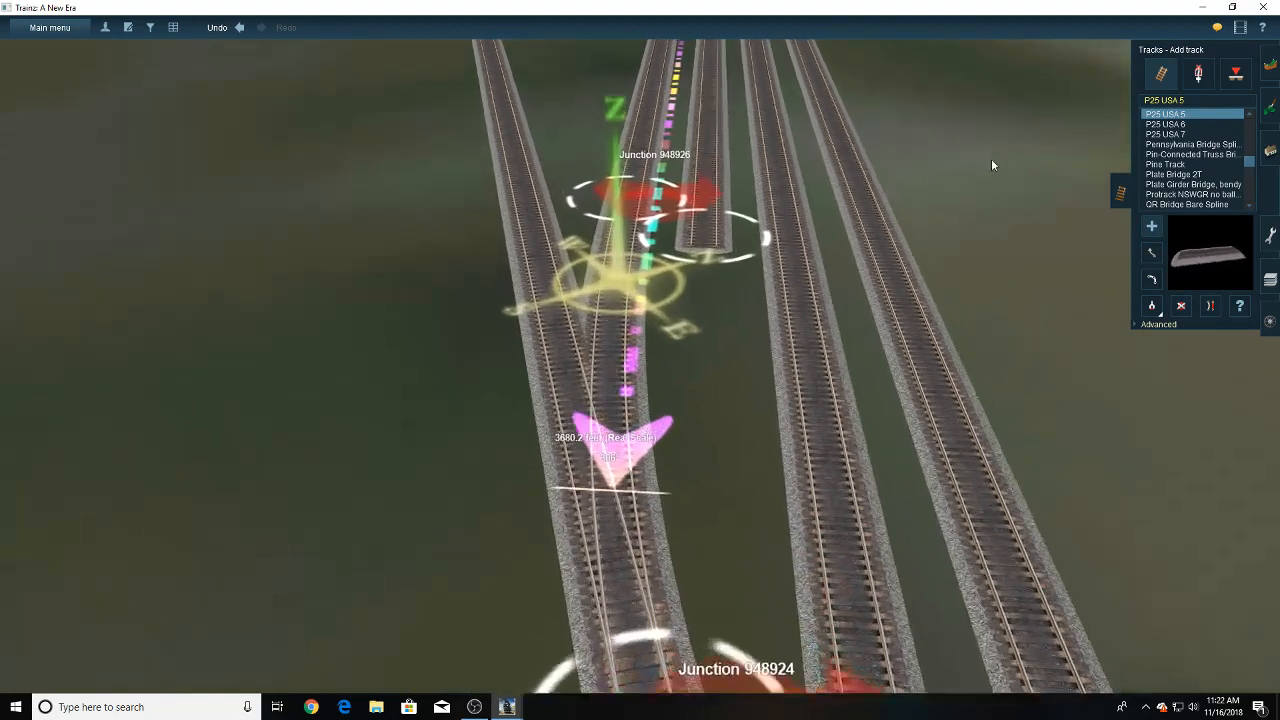
{"action": "left_click", "coordinate": [1198, 74]}
{"action": "left_click", "coordinate": [1181, 306]}
{"action": "left_click", "coordinate": [703, 260]}
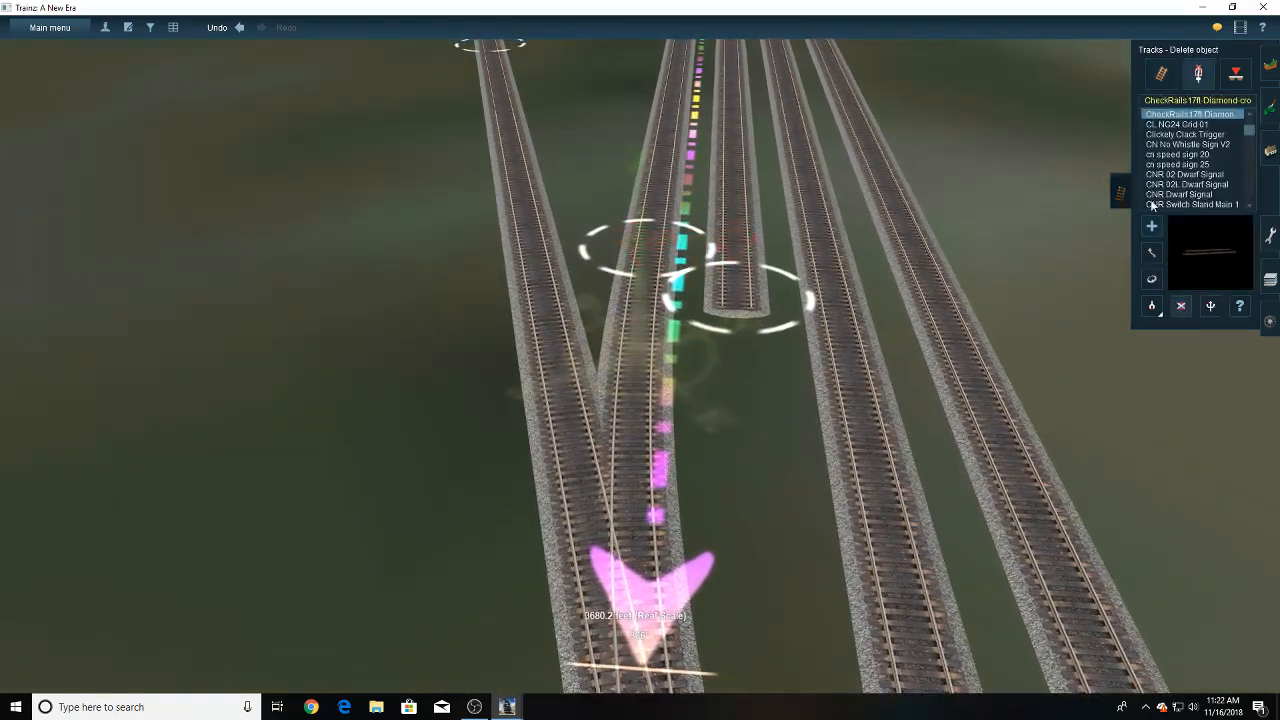
- Lay a P25 USA 5 crossover from the ruler-side track to the middle track beside the main line
{"action": "right_click", "coordinate": [626, 260]}
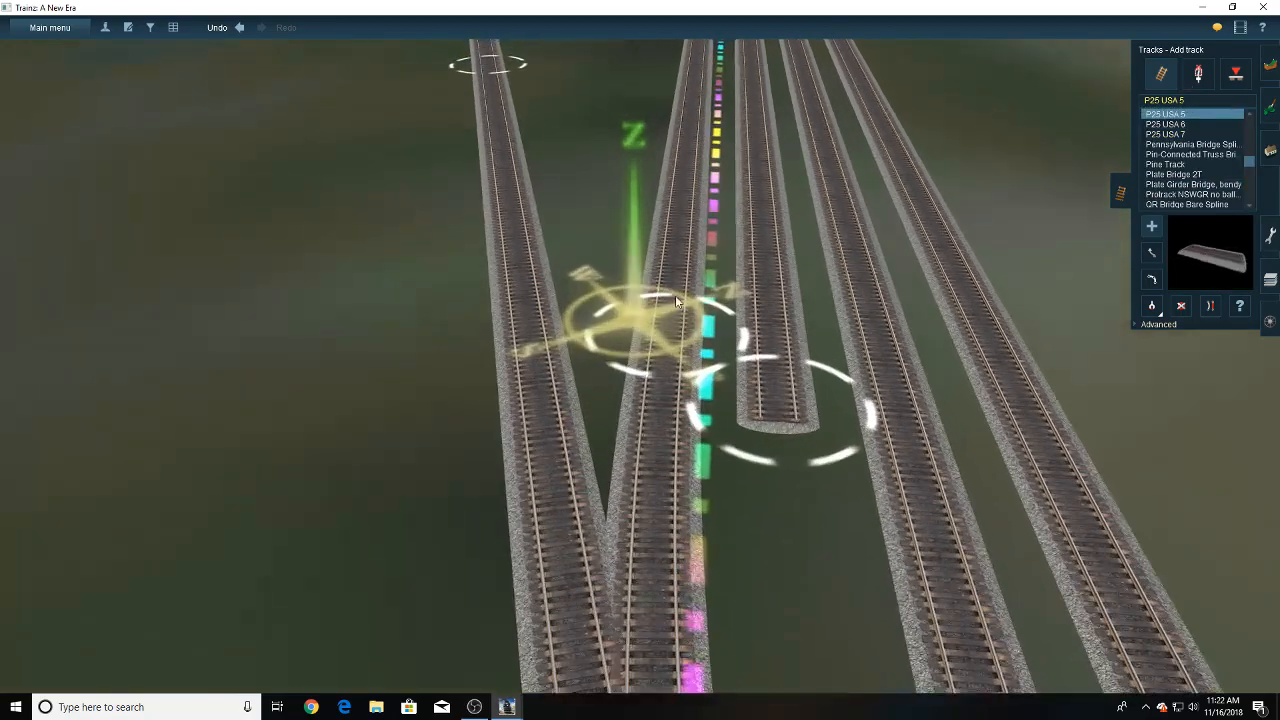
{"action": "left_click_drag", "start_coordinate": [677, 331], "coordinate": [722, 248]}
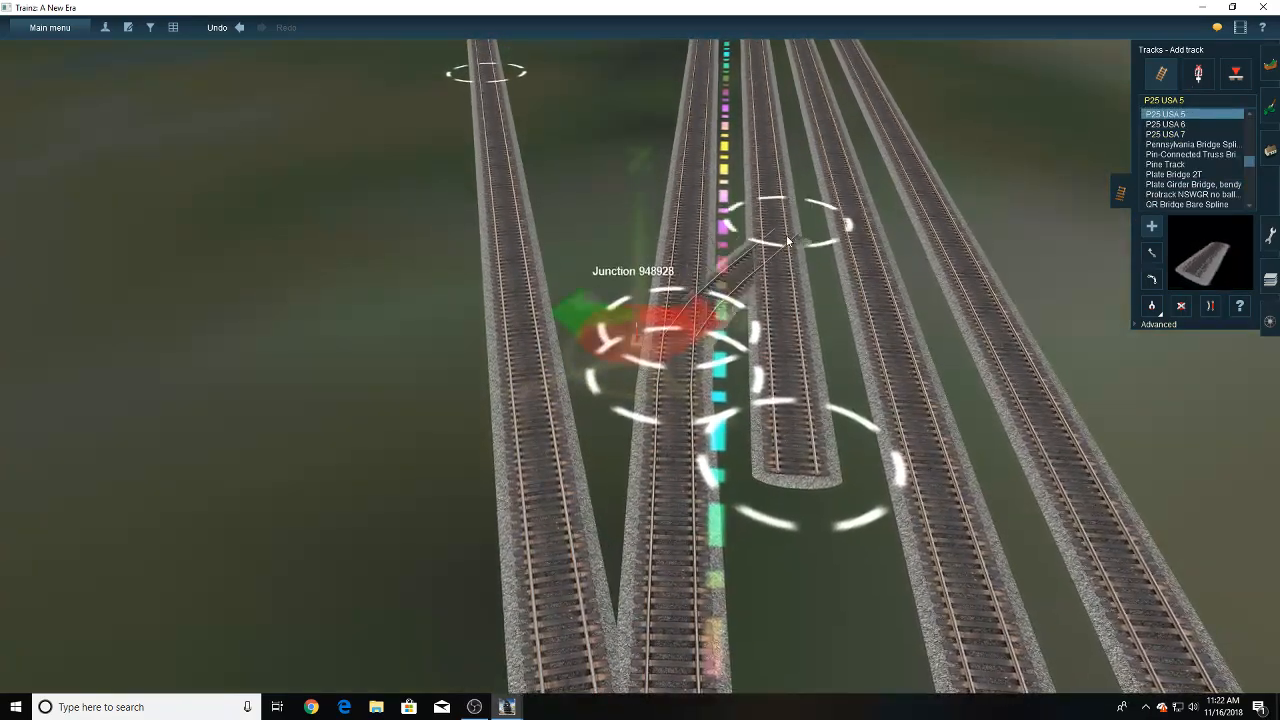
{"action": "right_click", "coordinate": [771, 184]}
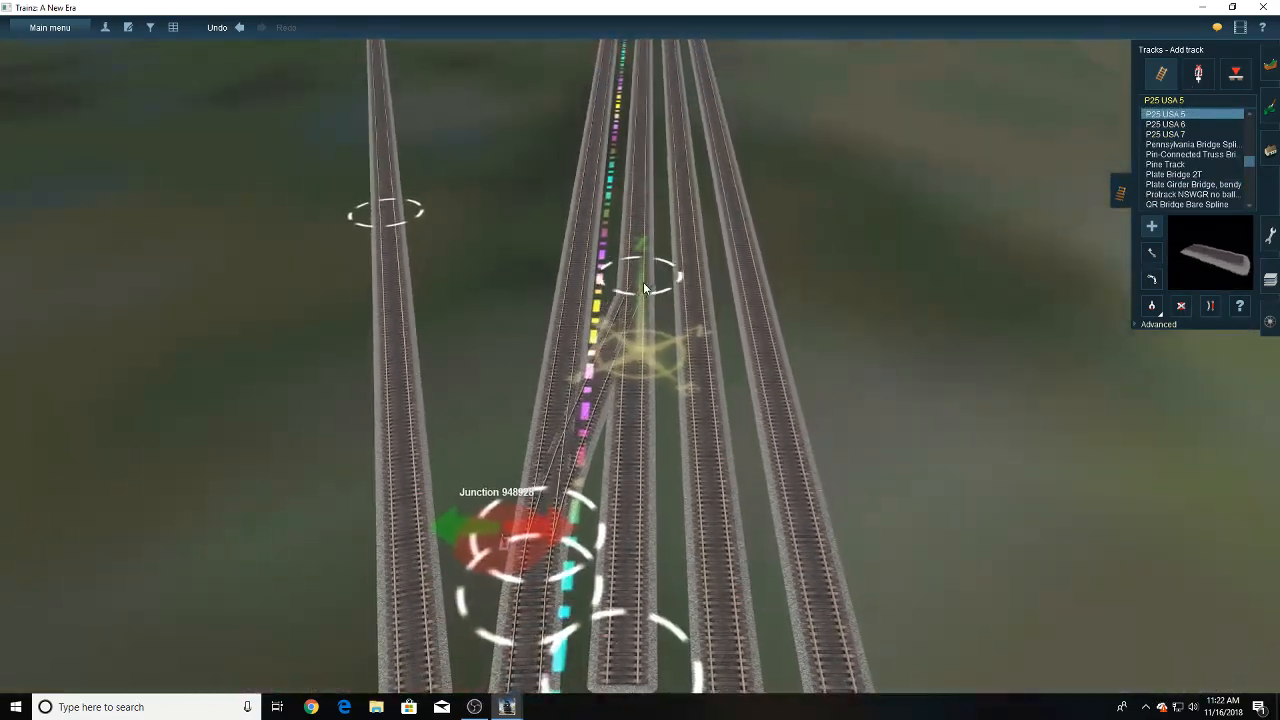
{"action": "left_click", "coordinate": [639, 270]}
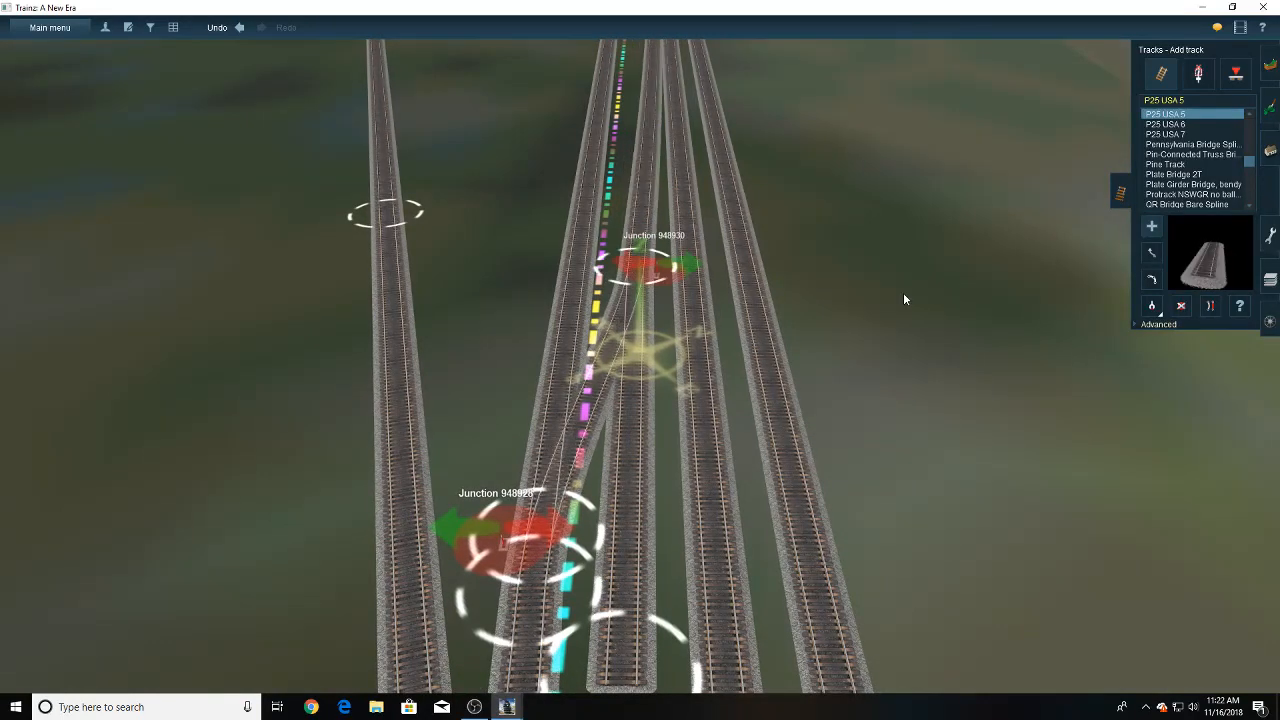
- Straighten the middle track beyond the crossover and the ruler-side track leading into it
{"action": "left_click", "coordinate": [1210, 306]}
{"action": "left_click", "coordinate": [630, 190]}
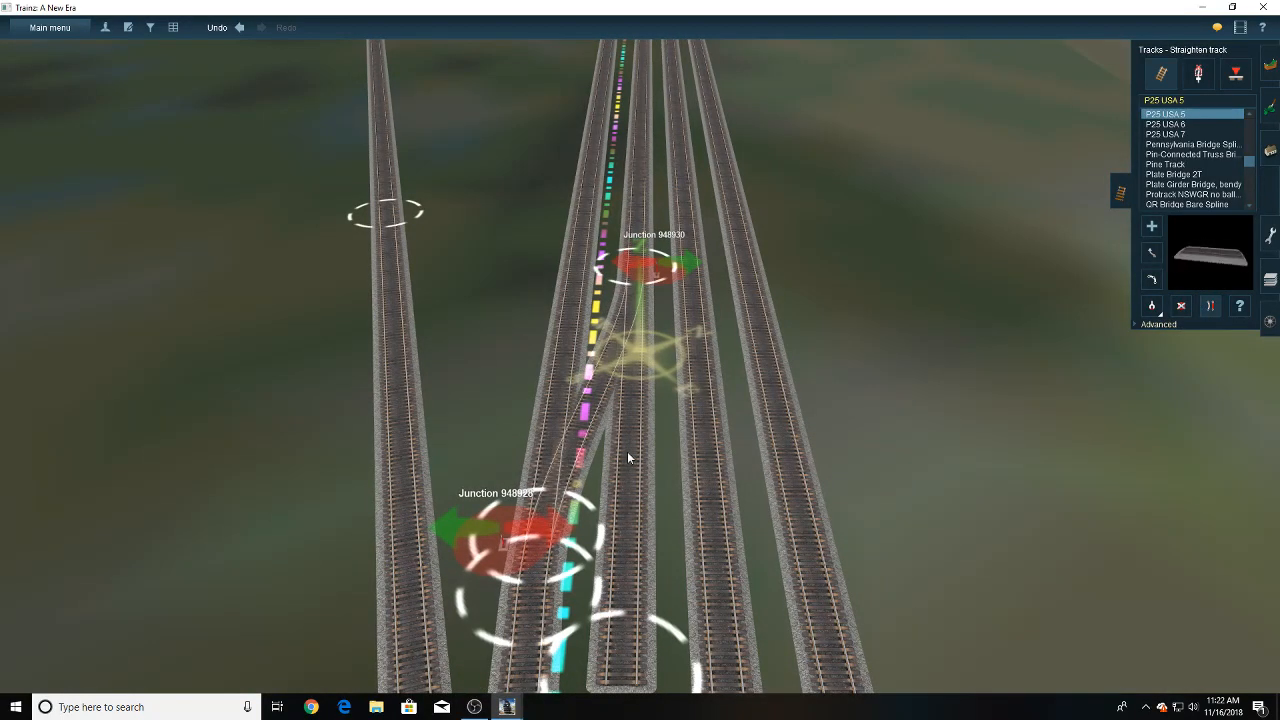
{"action": "left_click", "coordinate": [532, 577]}
{"action": "right_click", "coordinate": [577, 493]}
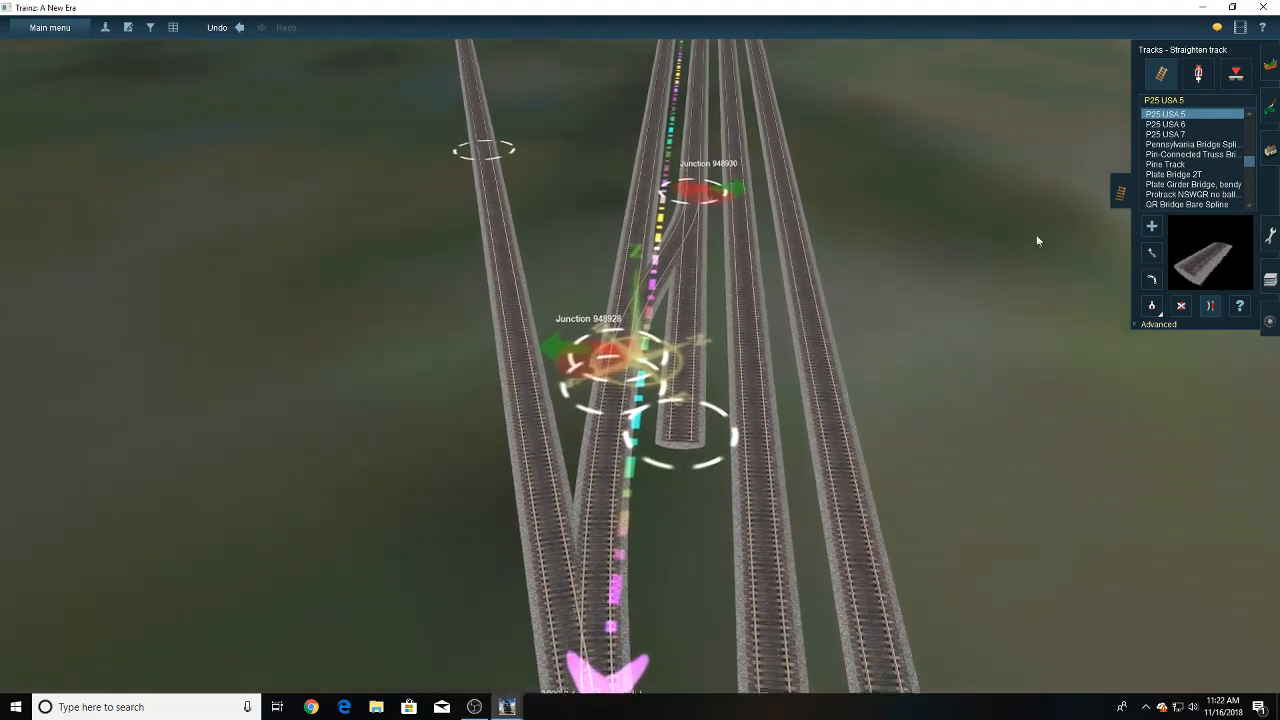
- Delete the leftover stub of the middle track on the near side of the crossover
{"action": "left_click", "coordinate": [1152, 253]}
{"action": "right_click", "coordinate": [702, 214]}
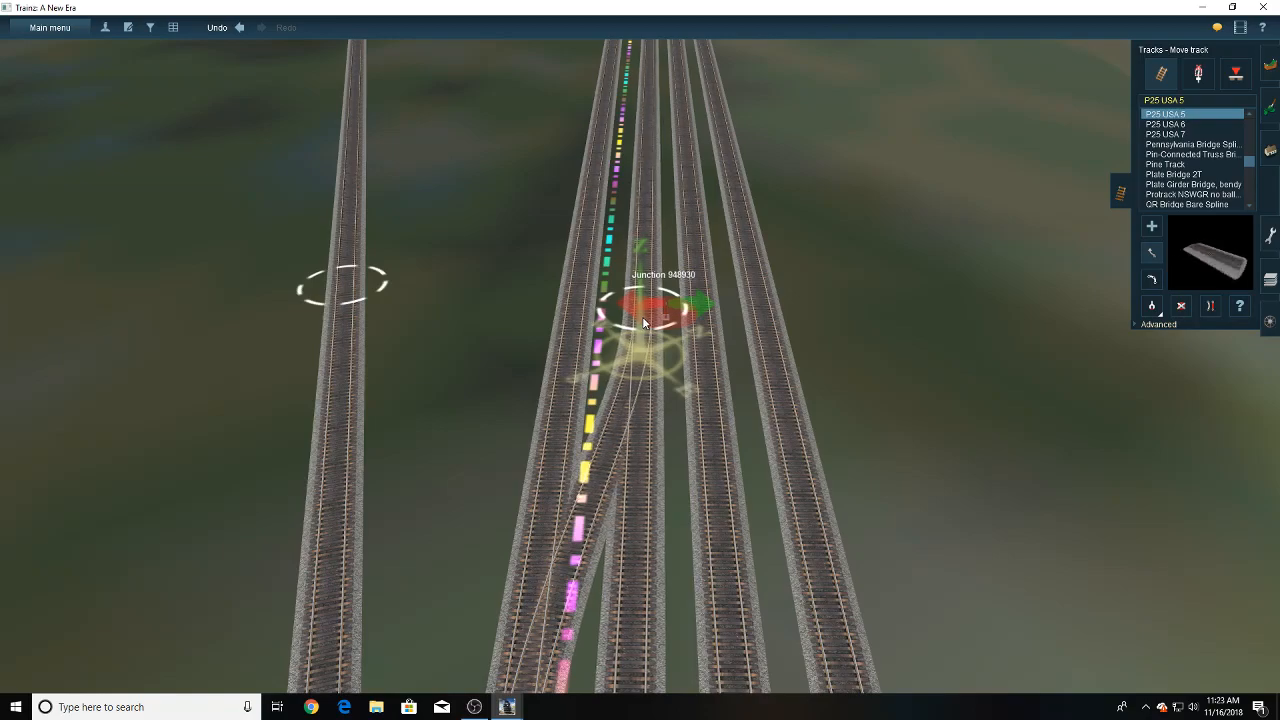
{"action": "key", "text": "Down"}
{"action": "left_click", "coordinate": [1182, 307]}
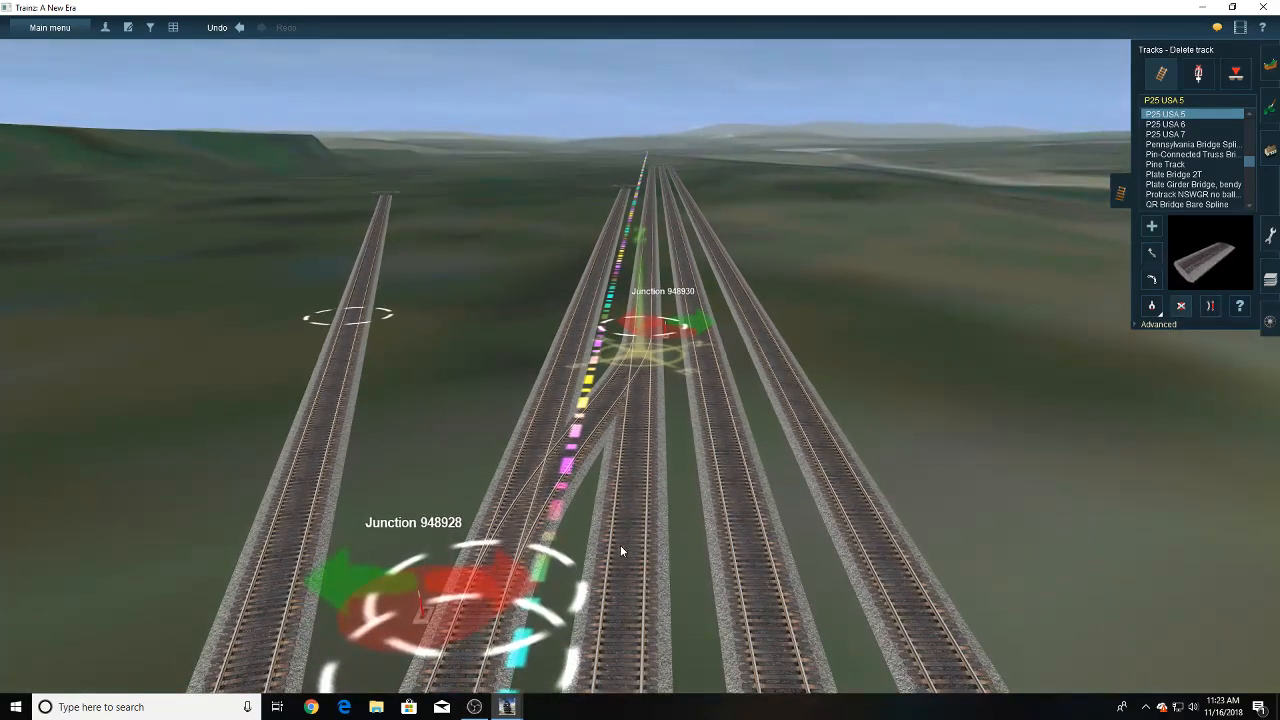
{"action": "key", "text": "Up"}
{"action": "key", "text": "Right"}
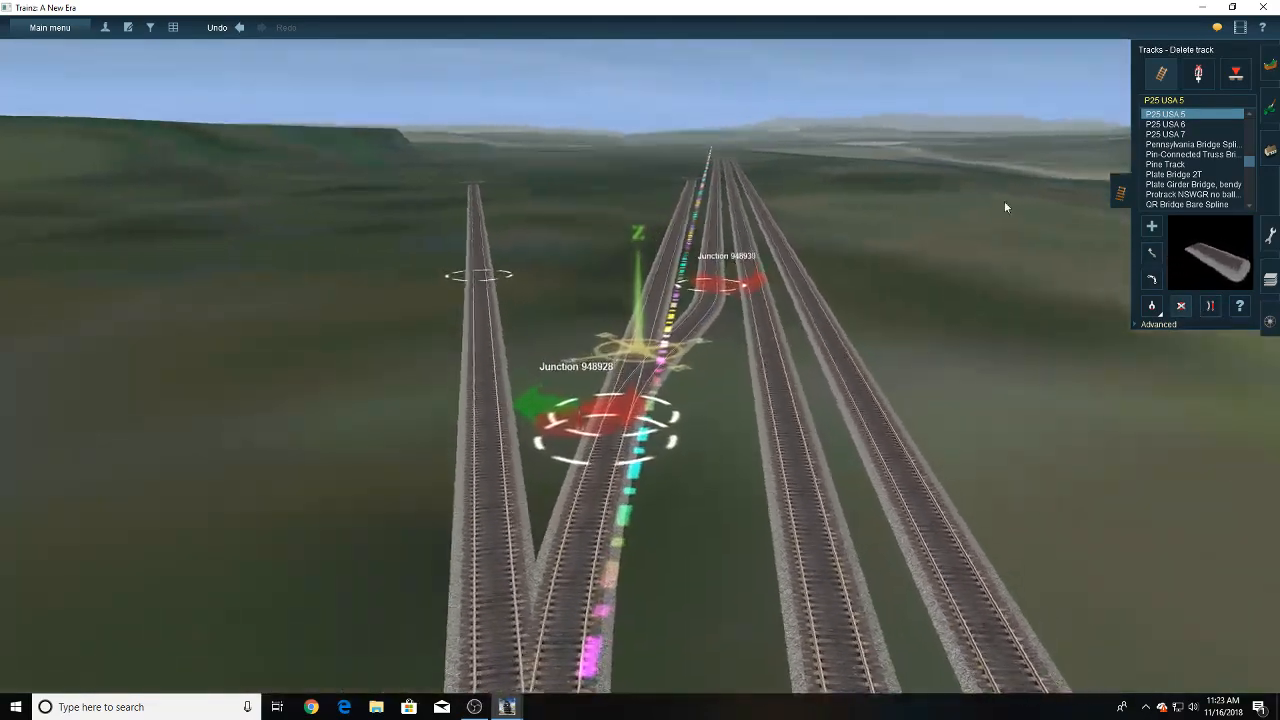
- Delete the junction lever where the crossover joins the middle track
{"action": "key", "text": "Up"}
{"action": "left_click", "coordinate": [1204, 77]}
{"action": "left_click", "coordinate": [1180, 306]}
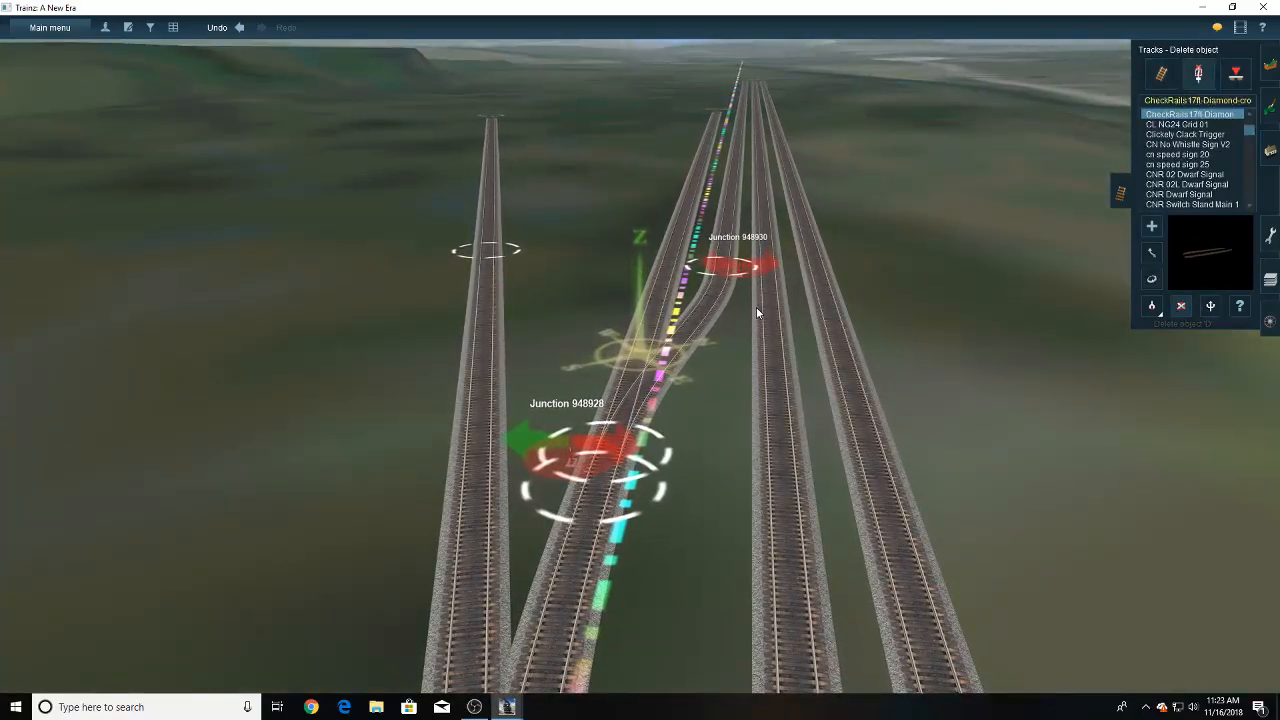
{"action": "left_click", "coordinate": [739, 270]}
- Extend the far end of the ruler-side track along the ruler to line up with the other three track ends
{"action": "mouse_move", "coordinate": [708, 297]}
{"action": "right_mouse_down"}
{"action": "mouse_move", "coordinate": [627, 390]}
{"action": "mouse_move", "coordinate": [620, 227]}
{"action": "mouse_move", "coordinate": [613, 264]}
{"action": "right_mouse_up"}
{"action": "key", "text": "Right"}
{"action": "key", "text": "Right"}
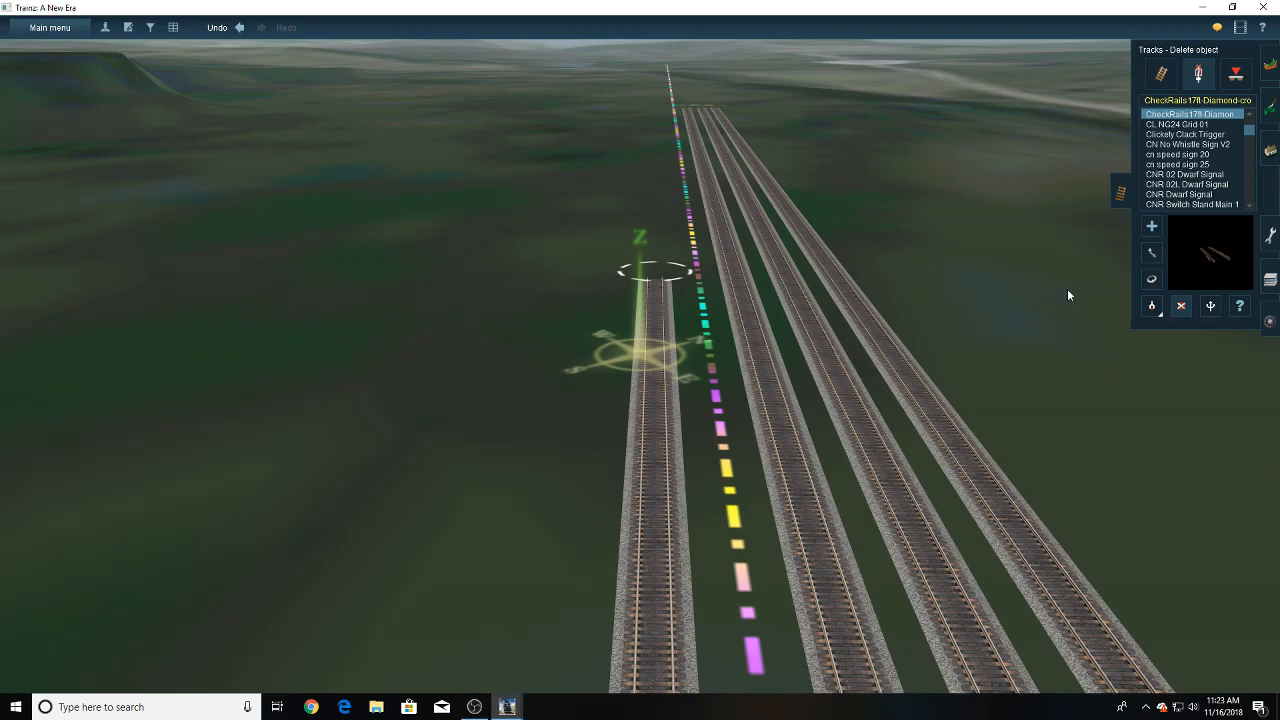
{"action": "left_click", "coordinate": [1151, 253]}
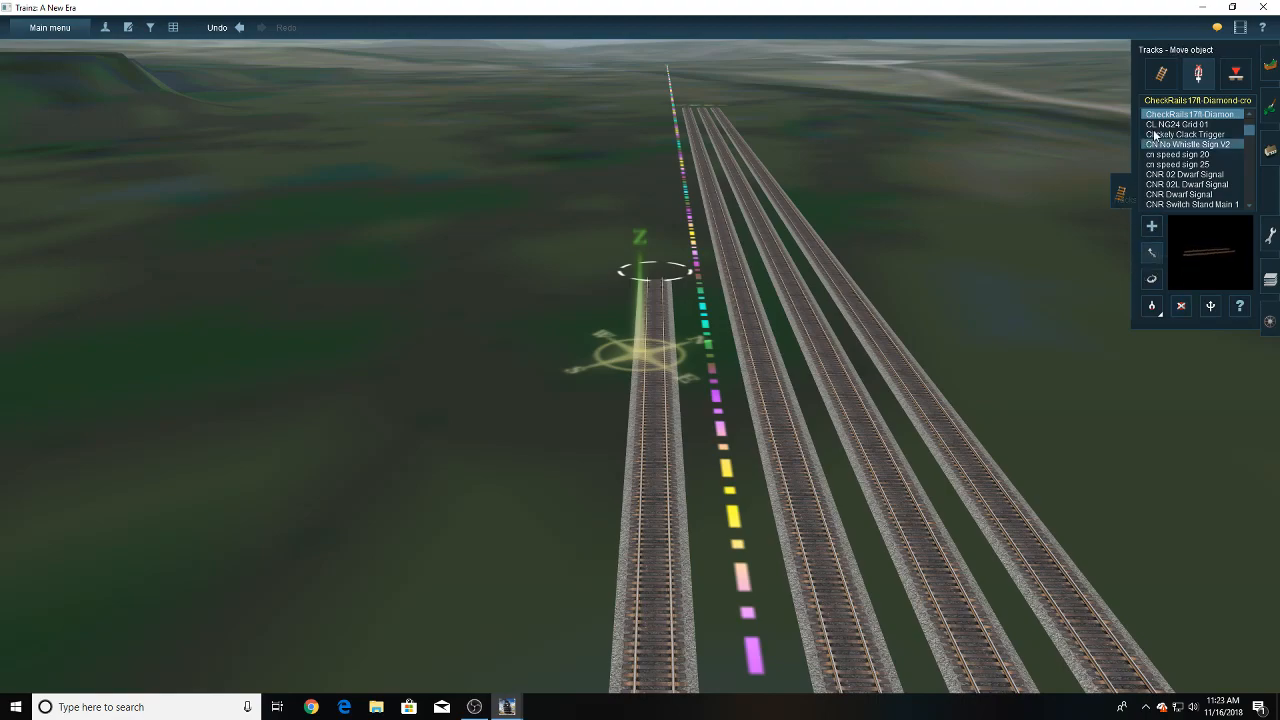
{"action": "left_click", "coordinate": [1164, 76]}
{"action": "left_click", "coordinate": [1151, 253]}
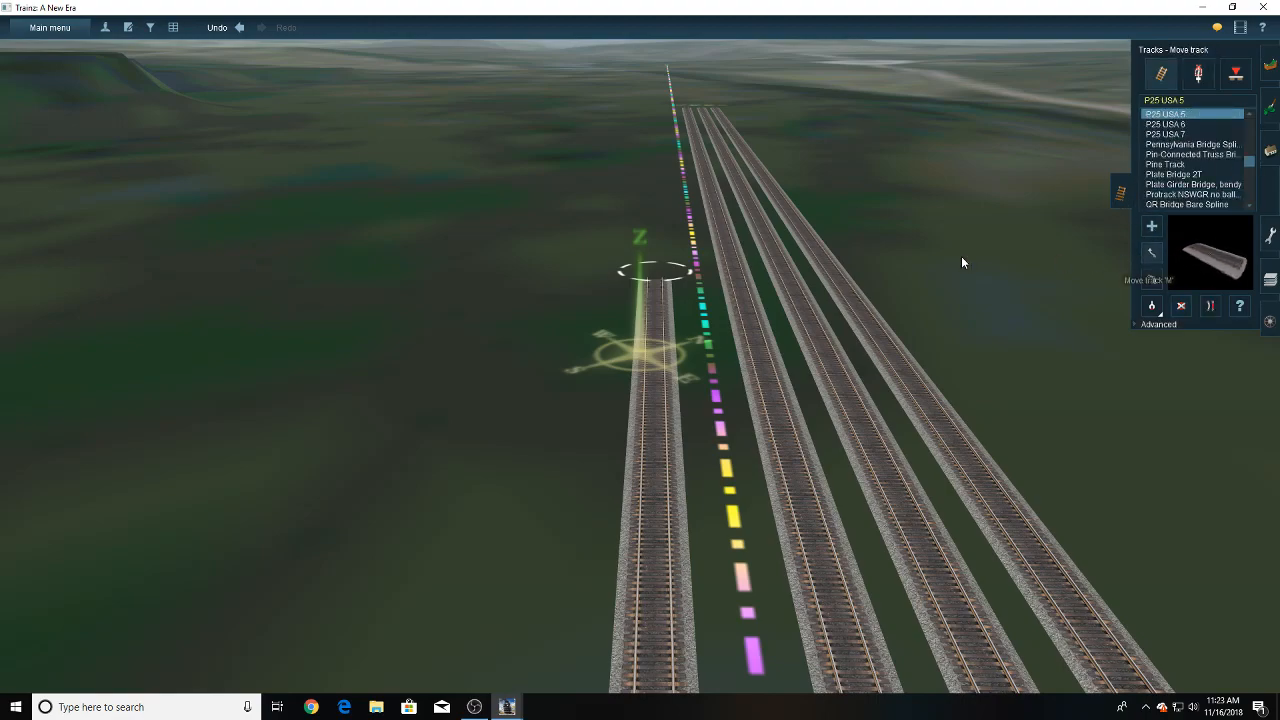
{"action": "left_click_drag", "start_coordinate": [657, 273], "coordinate": [651, 190]}
{"action": "key", "text": "Up"}
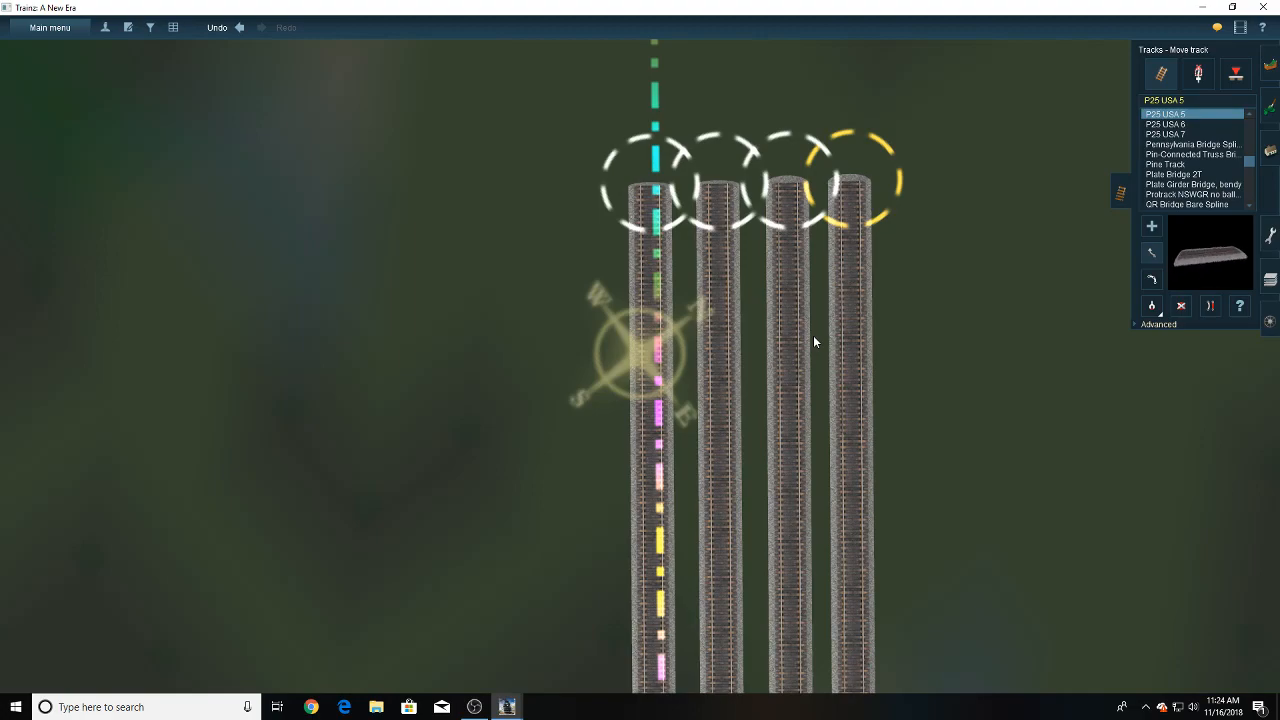
- Examine the parallel tracks from their far ends back to the junctions near the ruler's start
{"action": "key", "text": "Left"}
{"action": "key", "text": "Down"}
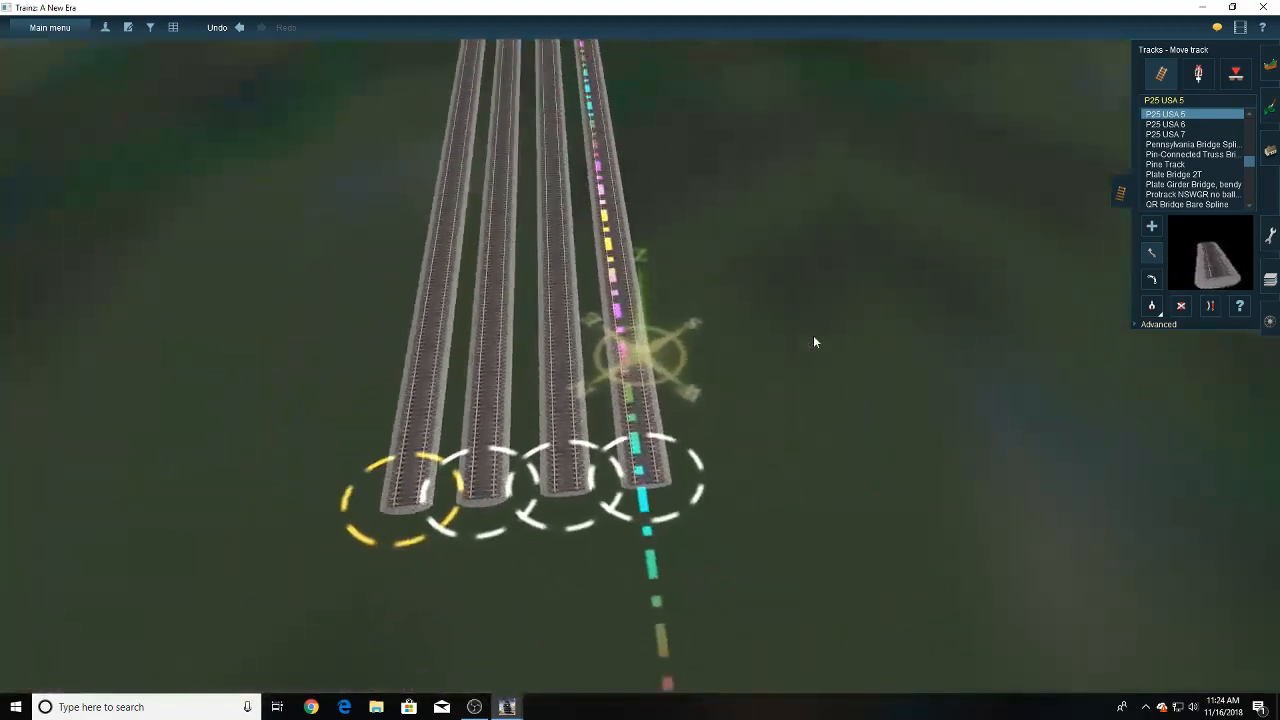
{"action": "scroll", "coordinate": [672, 330], "scroll_direction": "down", "scroll_amount": 4}
{"action": "right_click_drag", "start_coordinate": [652, 273], "coordinate": [635, 197]}
{"action": "right_click", "coordinate": [635, 196]}
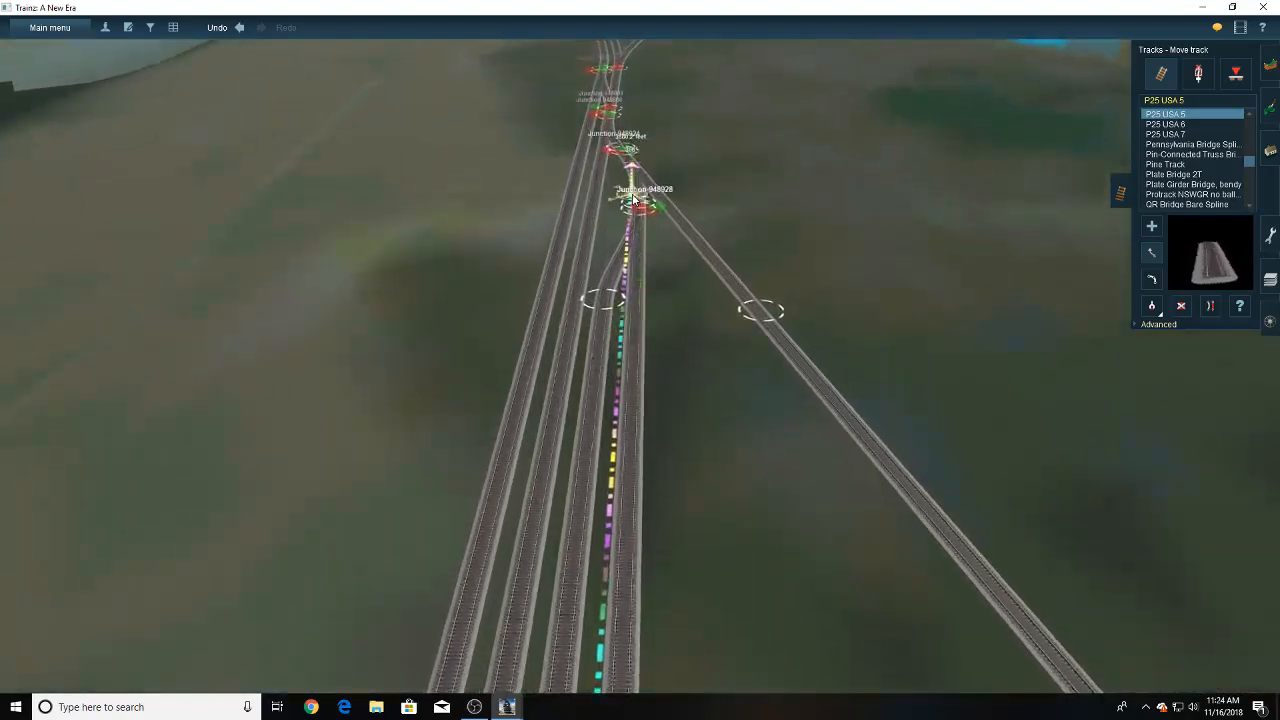
{"action": "right_click", "coordinate": [633, 240]}
{"action": "scroll", "coordinate": [631, 275], "scroll_direction": "up", "scroll_amount": 5}
{"action": "scroll", "coordinate": [629, 277], "scroll_direction": "up", "scroll_amount": 3}
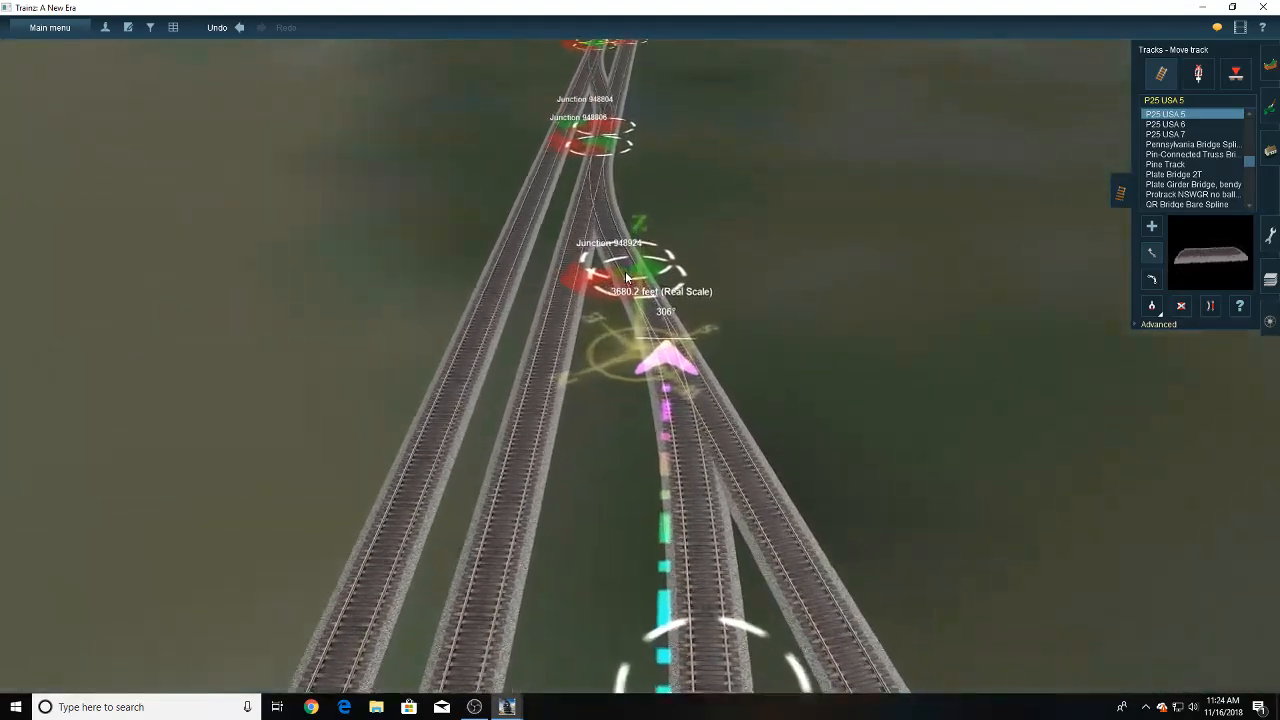
{"action": "key", "text": "Down"}
{"action": "key", "text": "Right"}
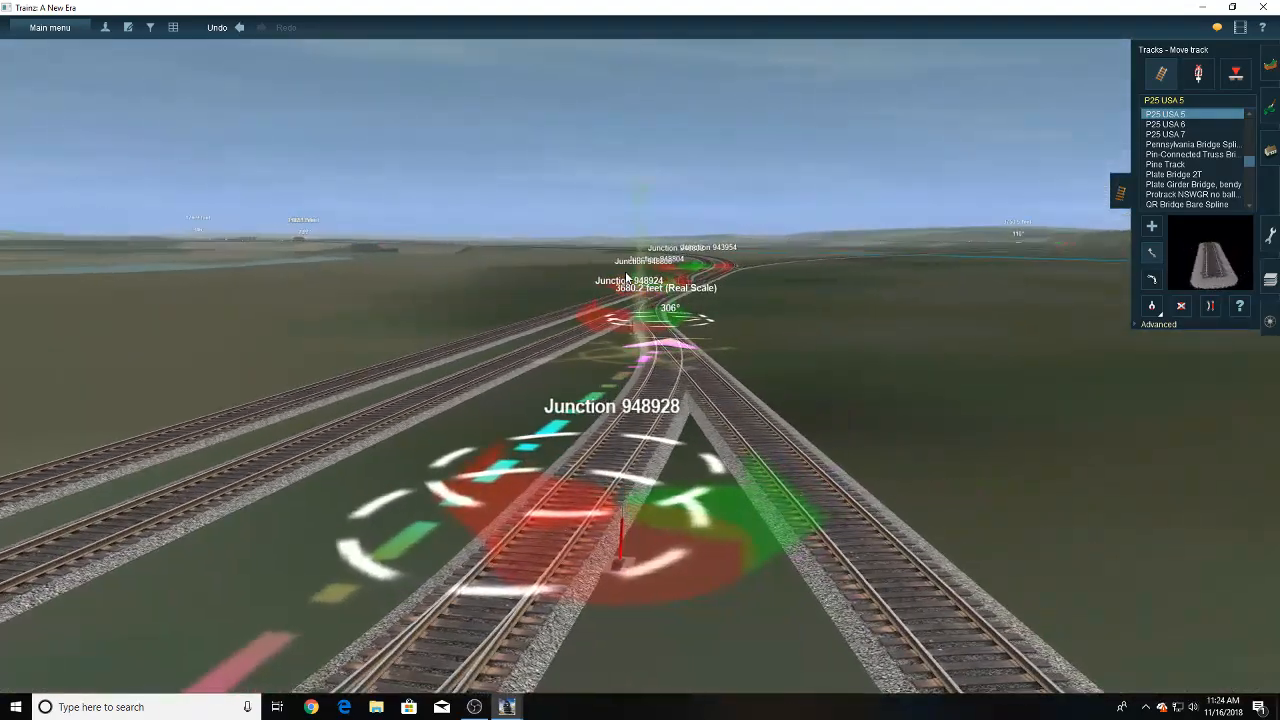
{"action": "key", "text": "Up"}
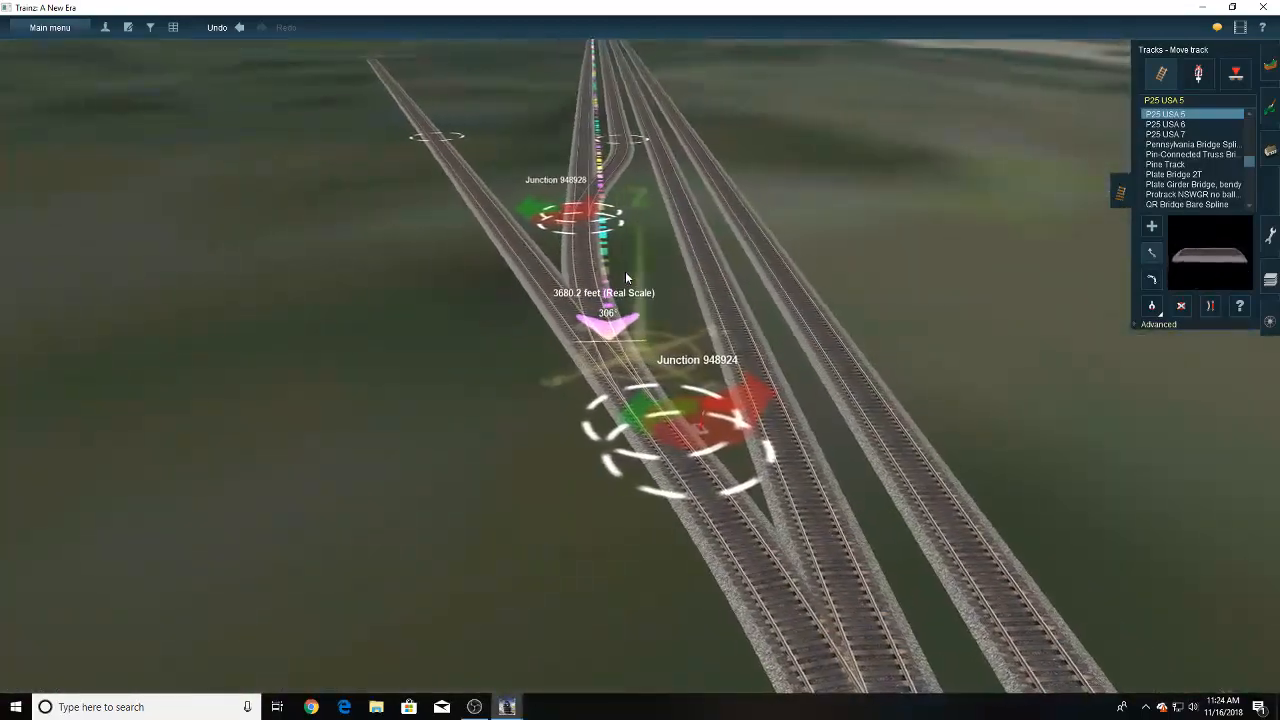
- Nudge the track point at the crossover junction on the ruler-side track slightly
{"action": "right_click", "coordinate": [583, 226]}
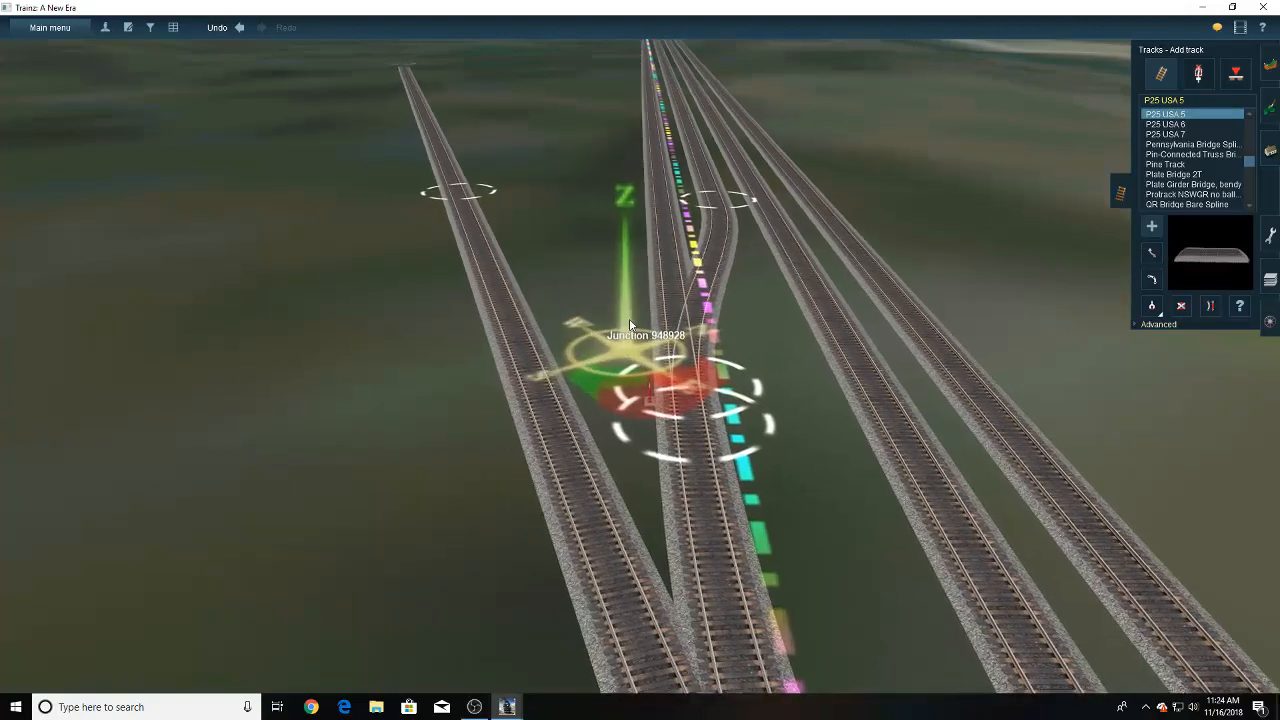
{"action": "scroll", "coordinate": [578, 433], "scroll_direction": "down", "scroll_amount": 3}
{"action": "right_click_drag", "start_coordinate": [577, 434], "coordinate": [658, 307]}
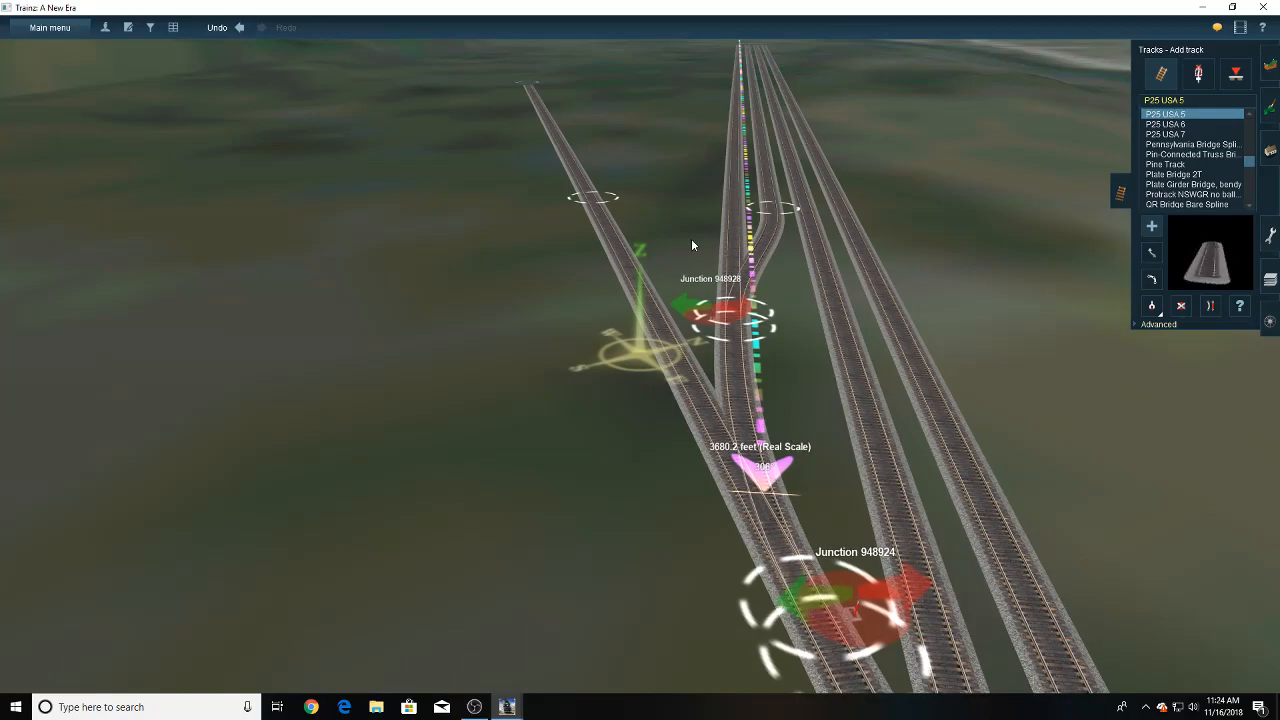
{"action": "key", "text": "Down"}
{"action": "key", "text": "Up"}
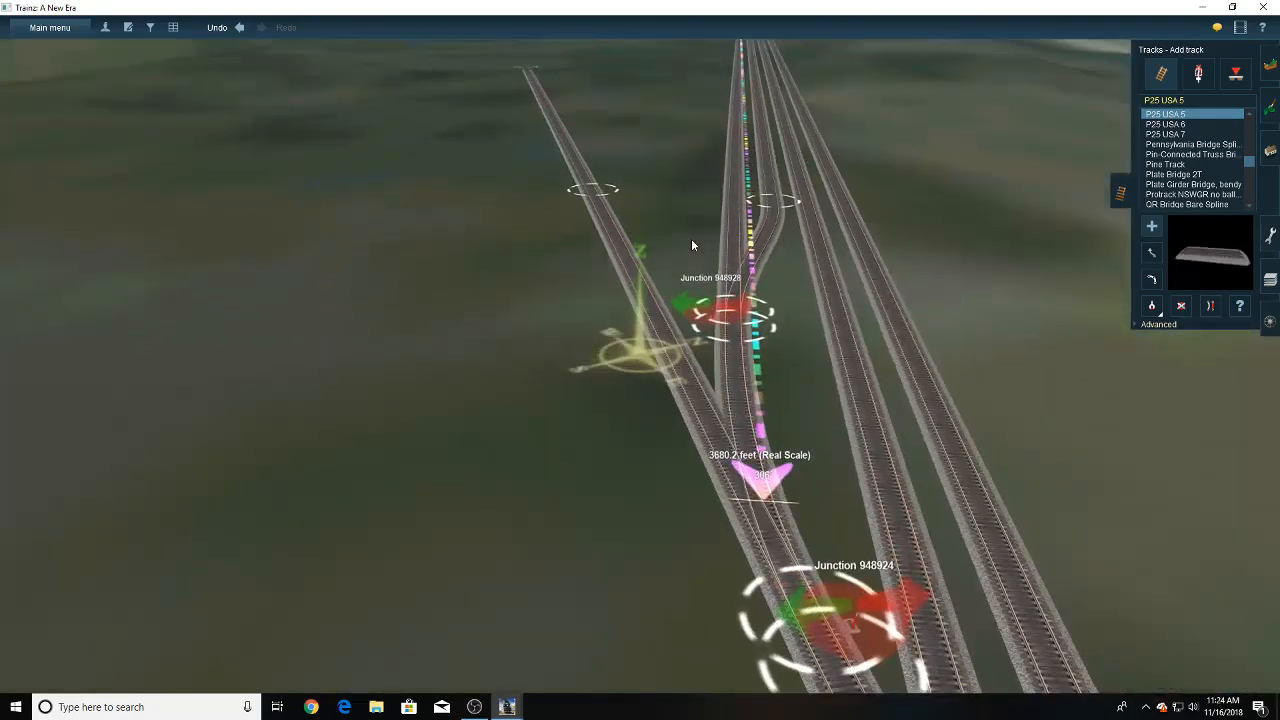
{"action": "left_click", "coordinate": [1152, 252]}
{"action": "left_click_drag", "start_coordinate": [737, 315], "coordinate": [735, 317]}
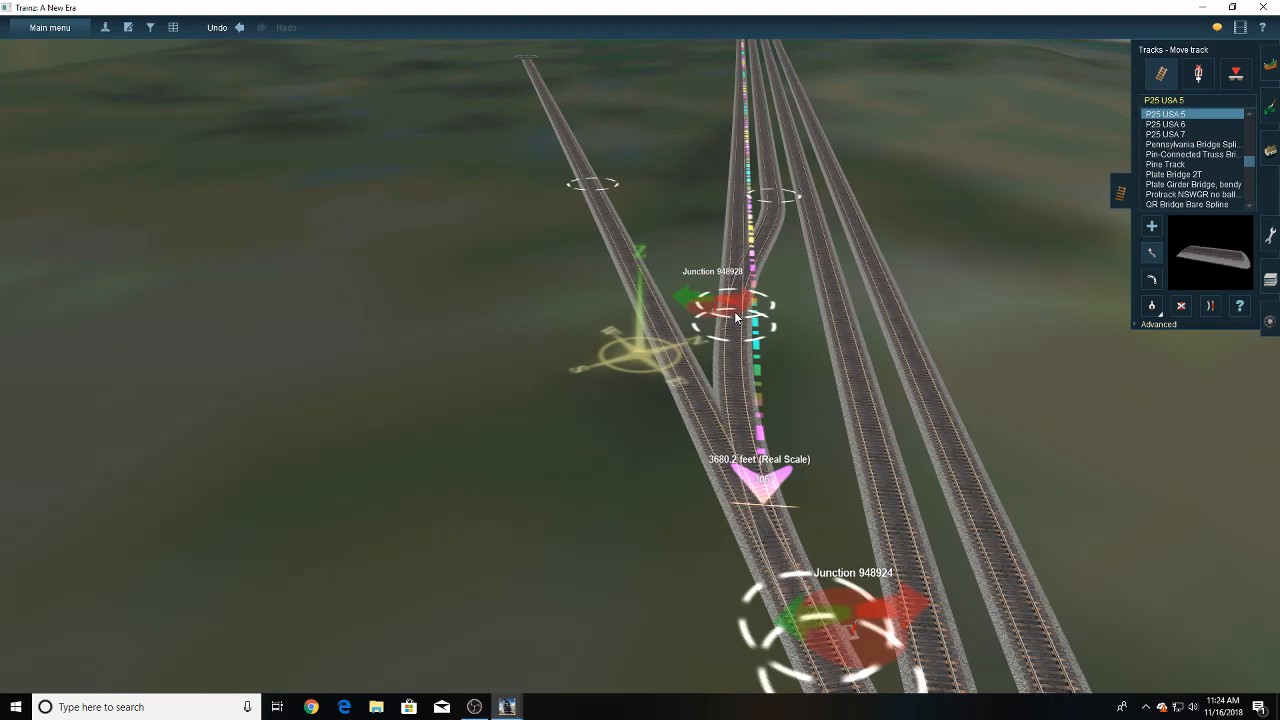
- Inspect the rail alignment at the crossover junction on the ruler-side track close up
{"action": "key", "text": "Down"}
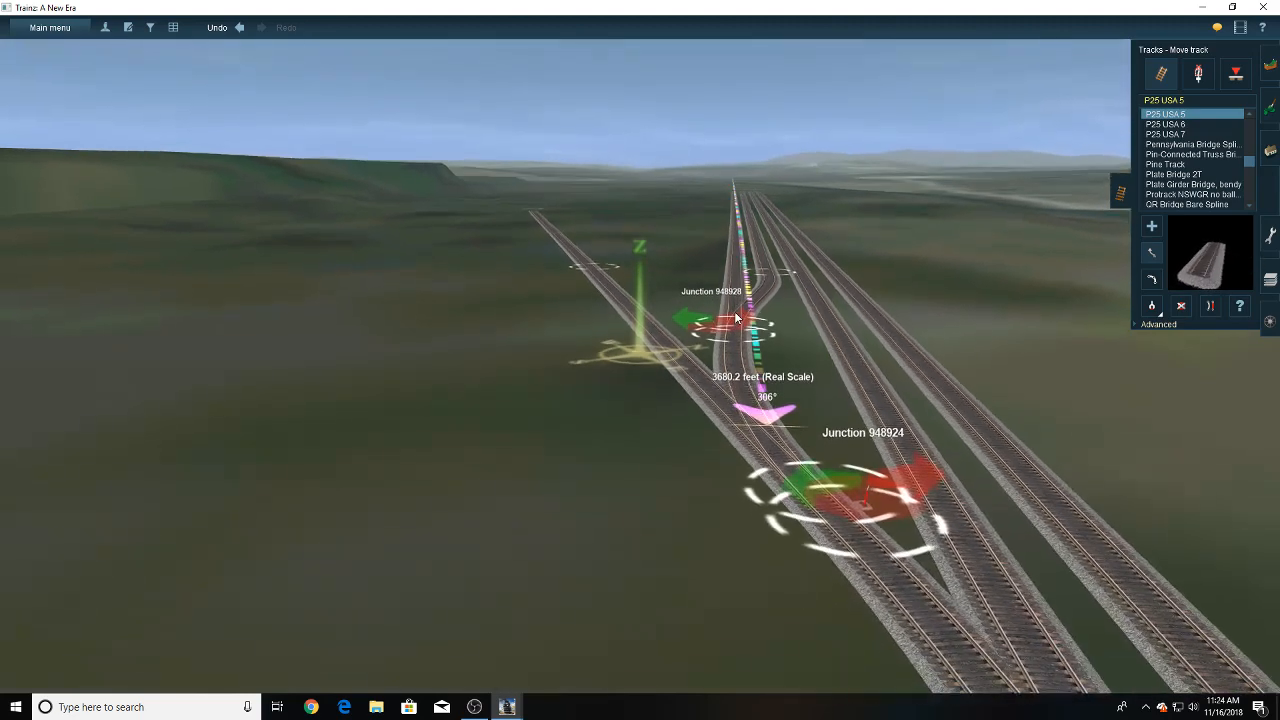
{"action": "key", "text": "Up"}
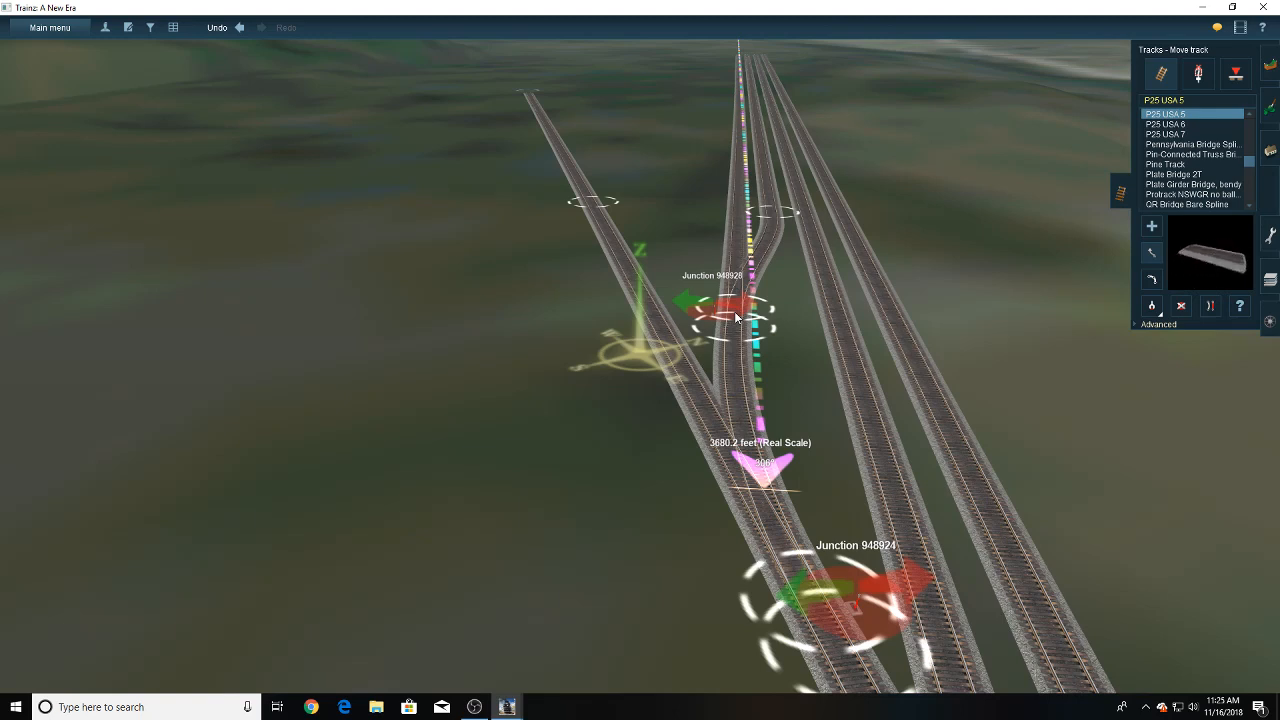
{"action": "key", "text": "Down"}
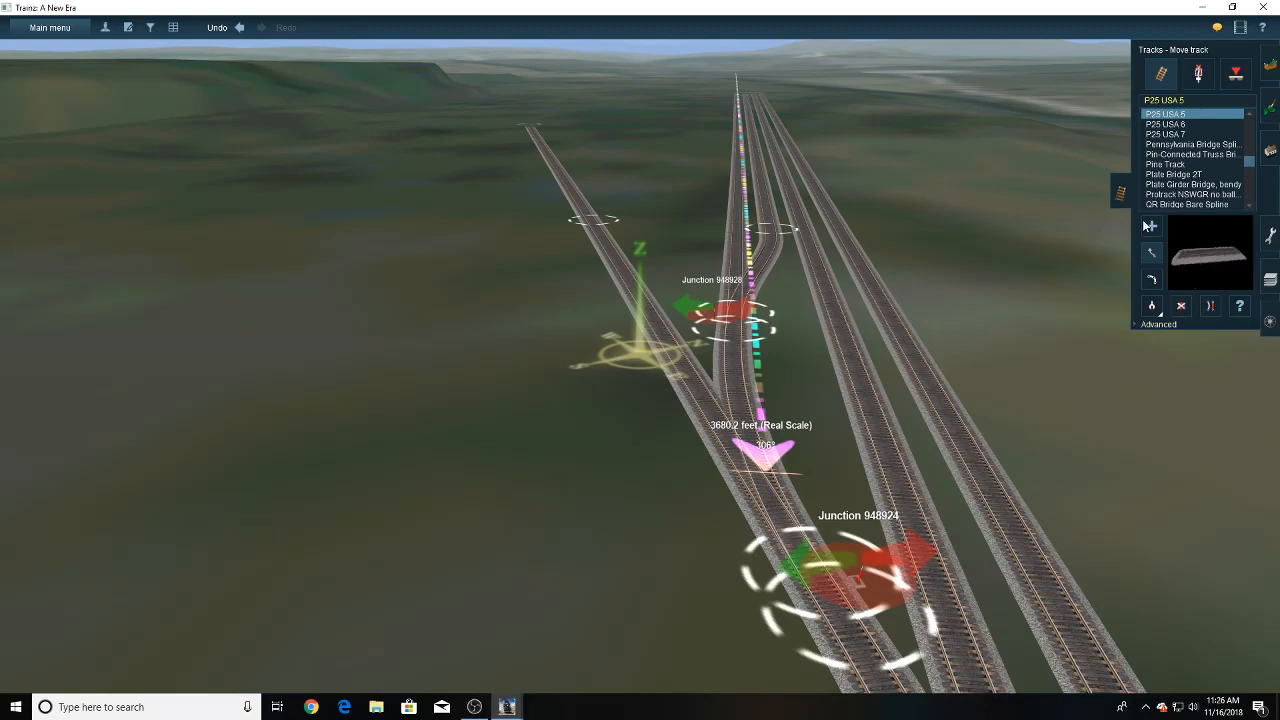
{"action": "scroll", "coordinate": [727, 334], "scroll_direction": "up", "scroll_amount": 10}
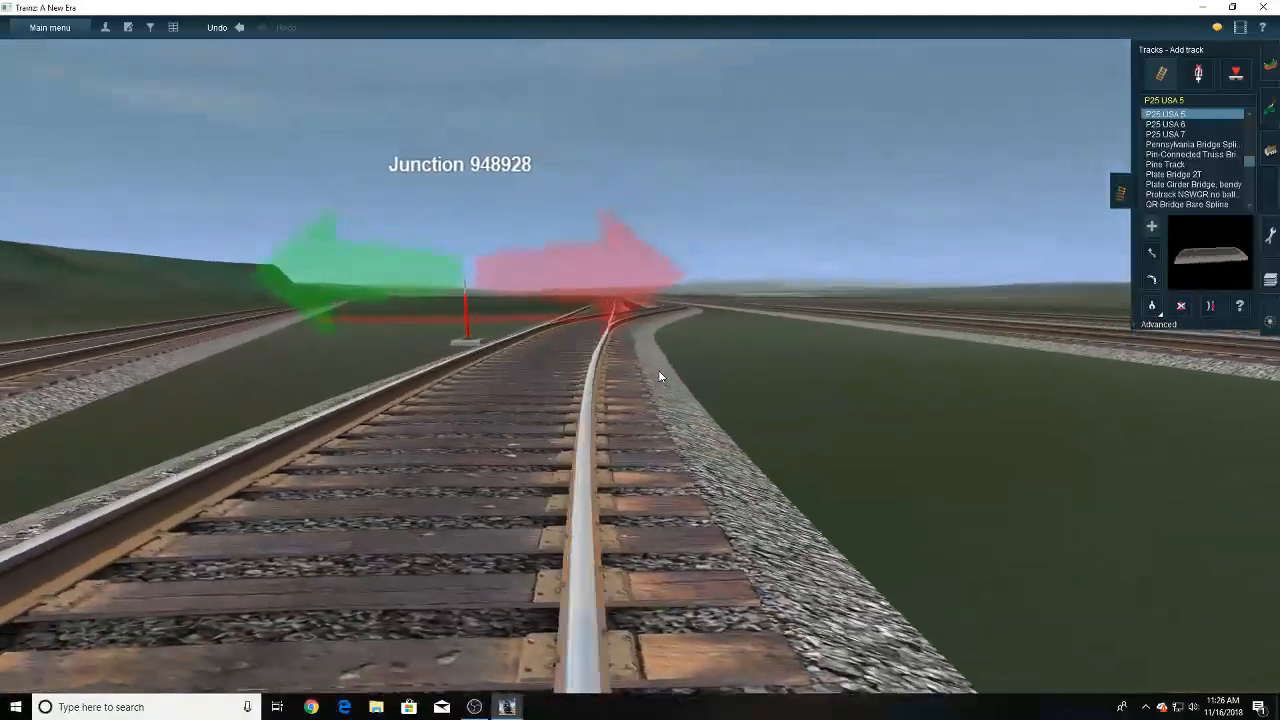
{"action": "scroll", "coordinate": [658, 370], "scroll_direction": "down", "scroll_amount": 3}
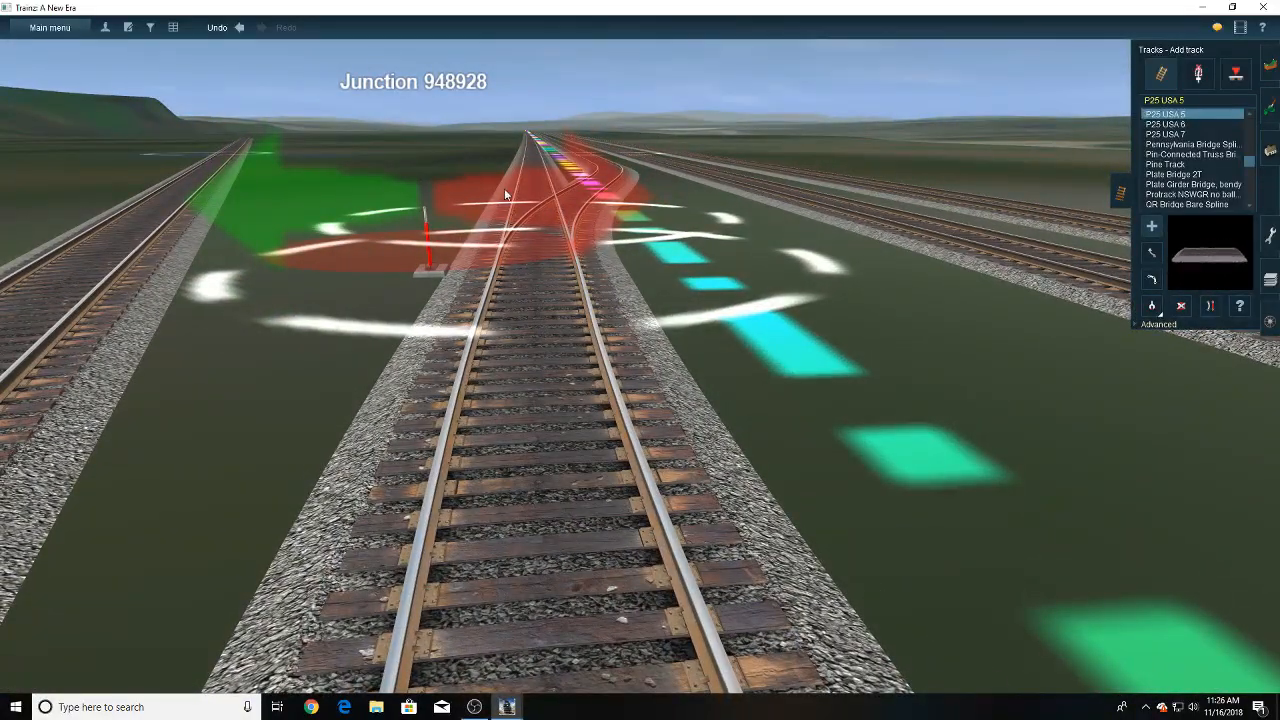
{"action": "scroll", "coordinate": [515, 245], "scroll_direction": "down", "scroll_amount": 4}
- Lay a P25 USA 5 track parallel to the ruler-side track from its far end back to beside the crossover junction
{"action": "right_click_drag", "start_coordinate": [520, 286], "coordinate": [613, 336]}
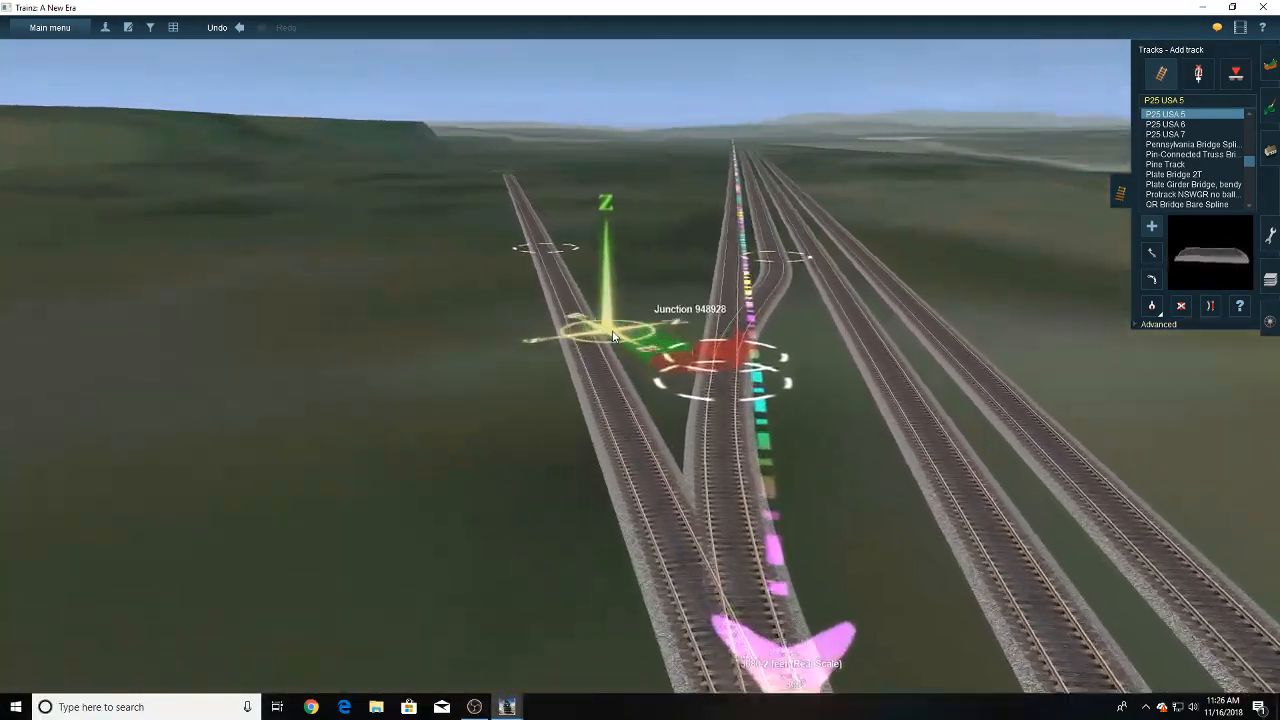
{"action": "right_click_drag", "start_coordinate": [722, 231], "coordinate": [666, 227]}
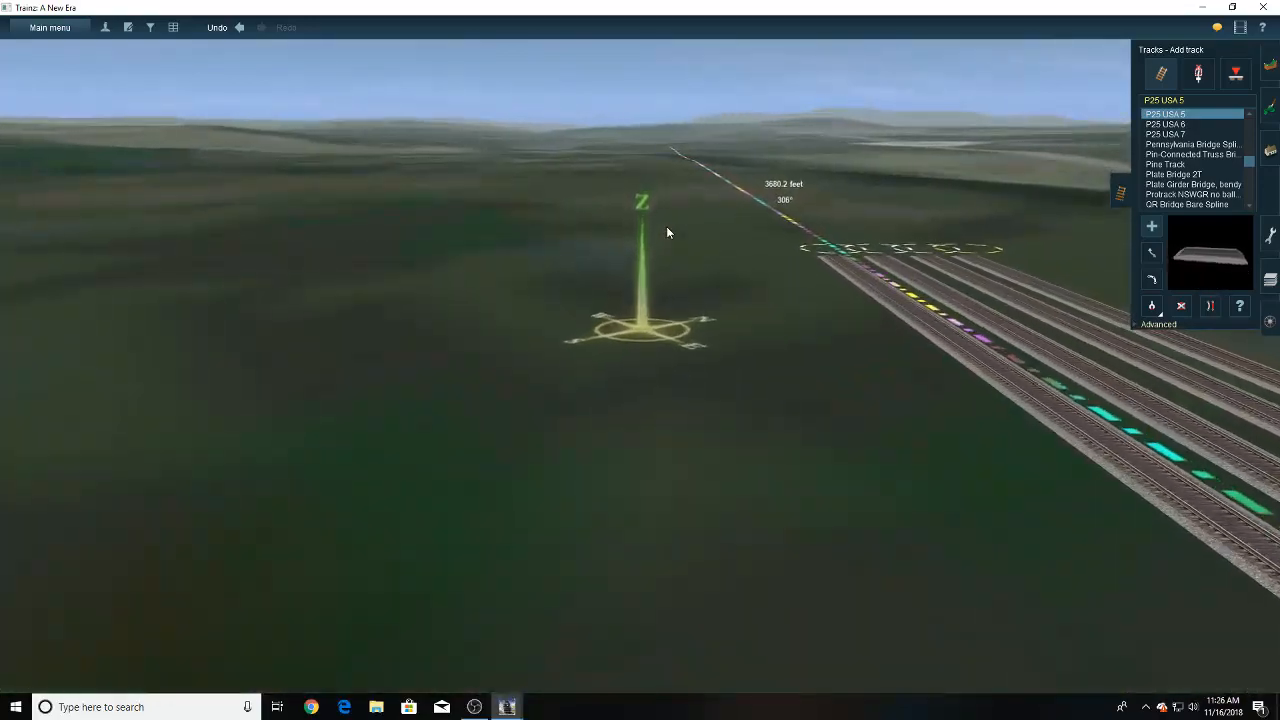
{"action": "key", "text": "Right"}
{"action": "key", "text": "Up"}
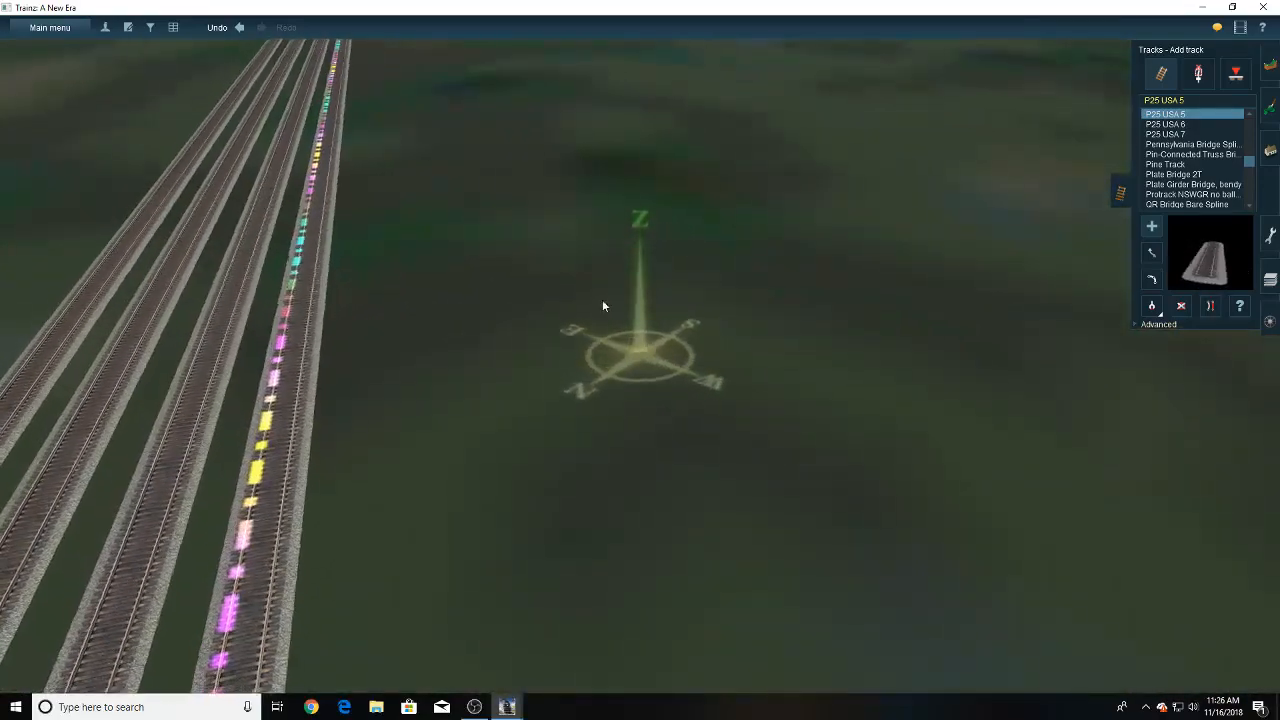
{"action": "scroll", "coordinate": [550, 390], "scroll_direction": "down", "scroll_amount": 5}
{"action": "right_click_drag", "start_coordinate": [602, 308], "coordinate": [798, 362]}
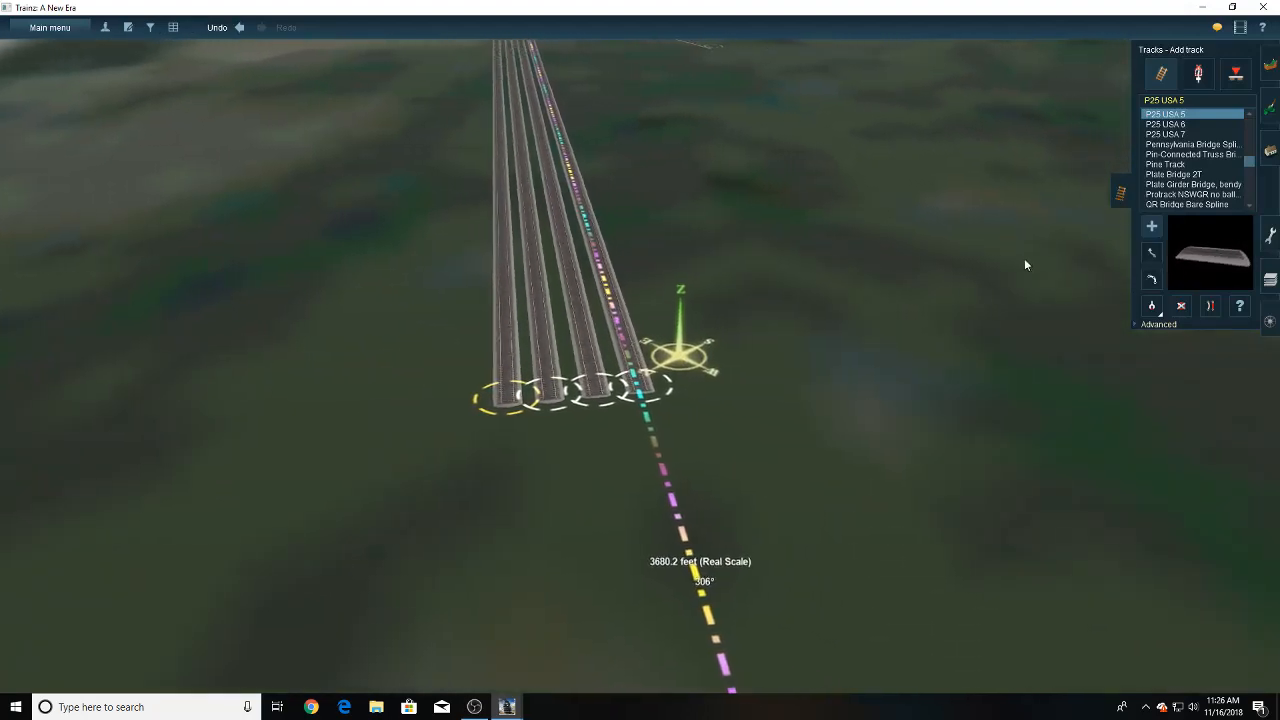
{"action": "scroll", "coordinate": [646, 368], "scroll_direction": "up", "scroll_amount": 5}
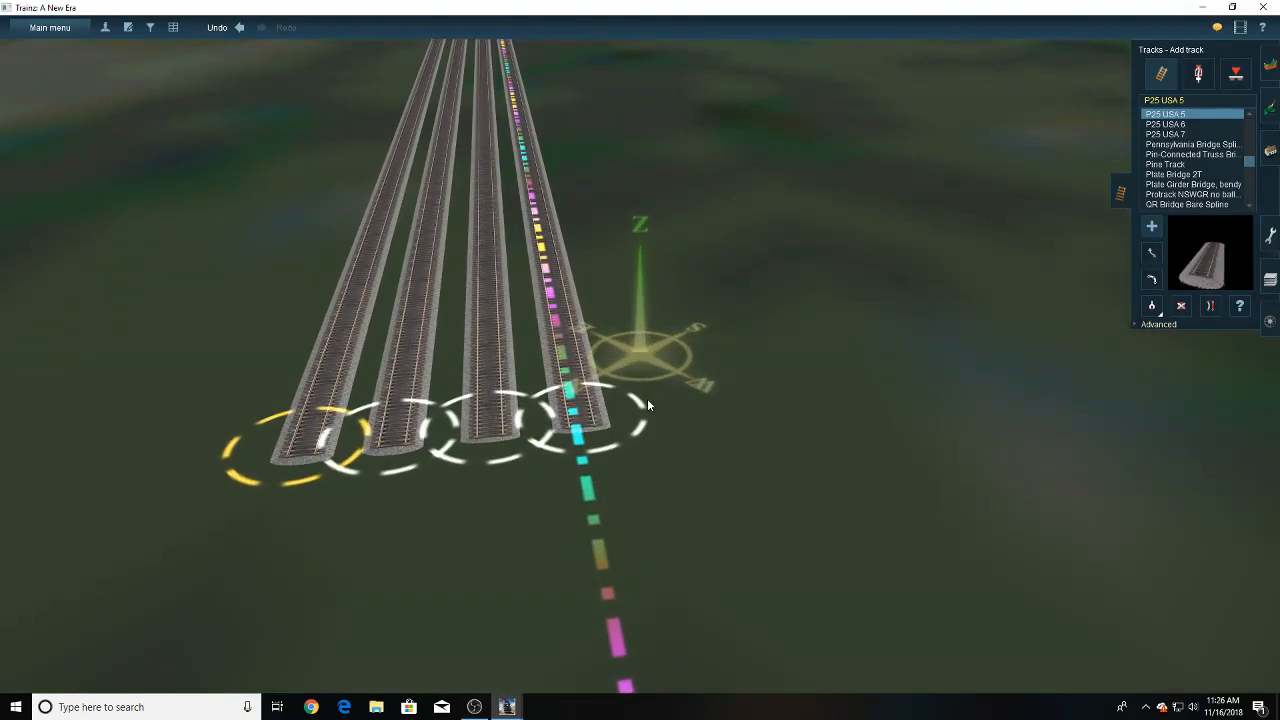
{"action": "key", "text": "Left"}
{"action": "key", "text": "Up"}
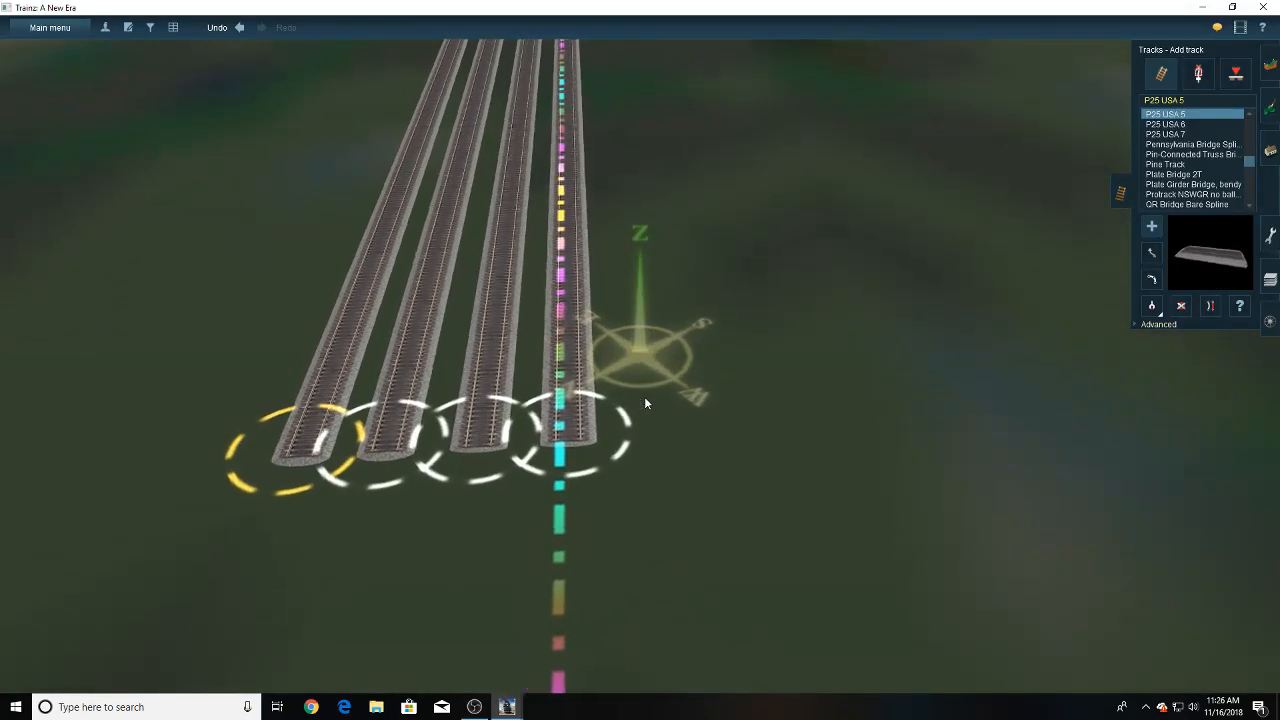
{"action": "key", "text": "Right"}
{"action": "left_click", "coordinate": [653, 435]}
{"action": "right_click_drag", "start_coordinate": [618, 240], "coordinate": [640, 150]}
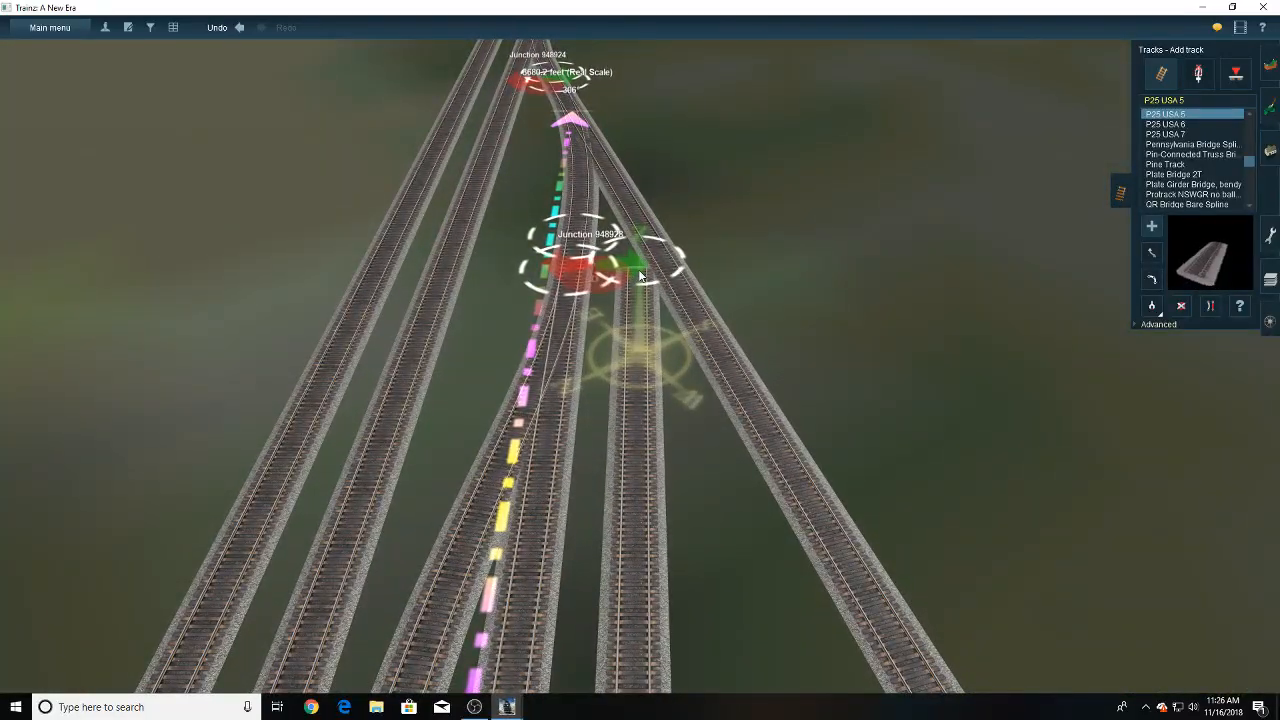
- Lay a second parallel P25 USA 5 track outside the new one, ending level with the other far track ends
{"action": "scroll", "coordinate": [694, 417], "scroll_direction": "down", "scroll_amount": 5}
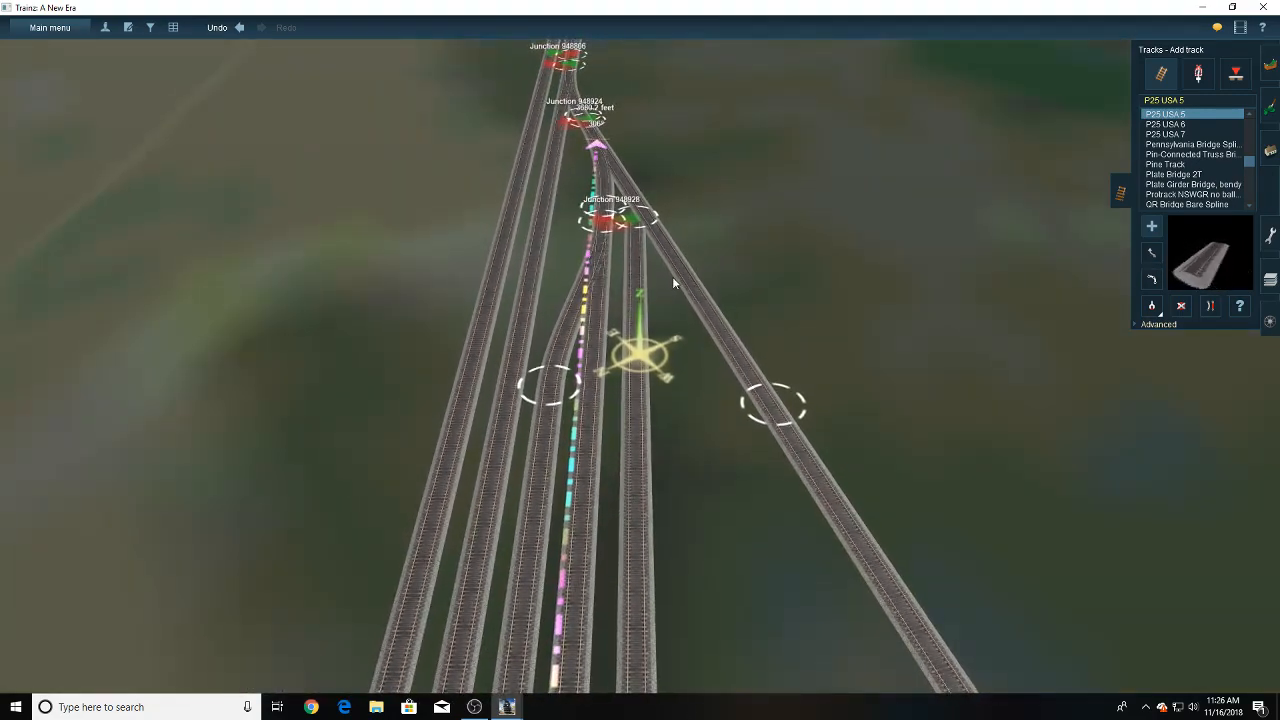
{"action": "right_click_drag", "start_coordinate": [681, 482], "coordinate": [663, 355]}
{"action": "scroll", "coordinate": [661, 359], "scroll_direction": "up", "scroll_amount": 3}
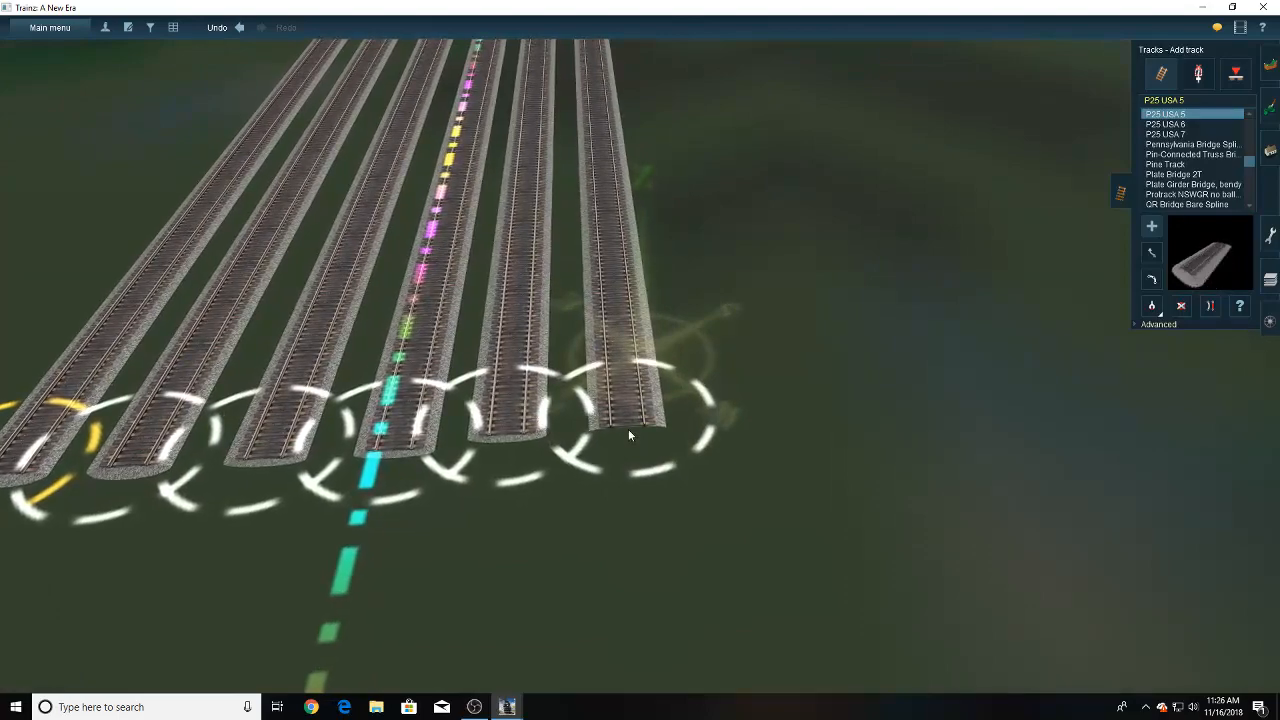
{"action": "left_click", "coordinate": [627, 436]}
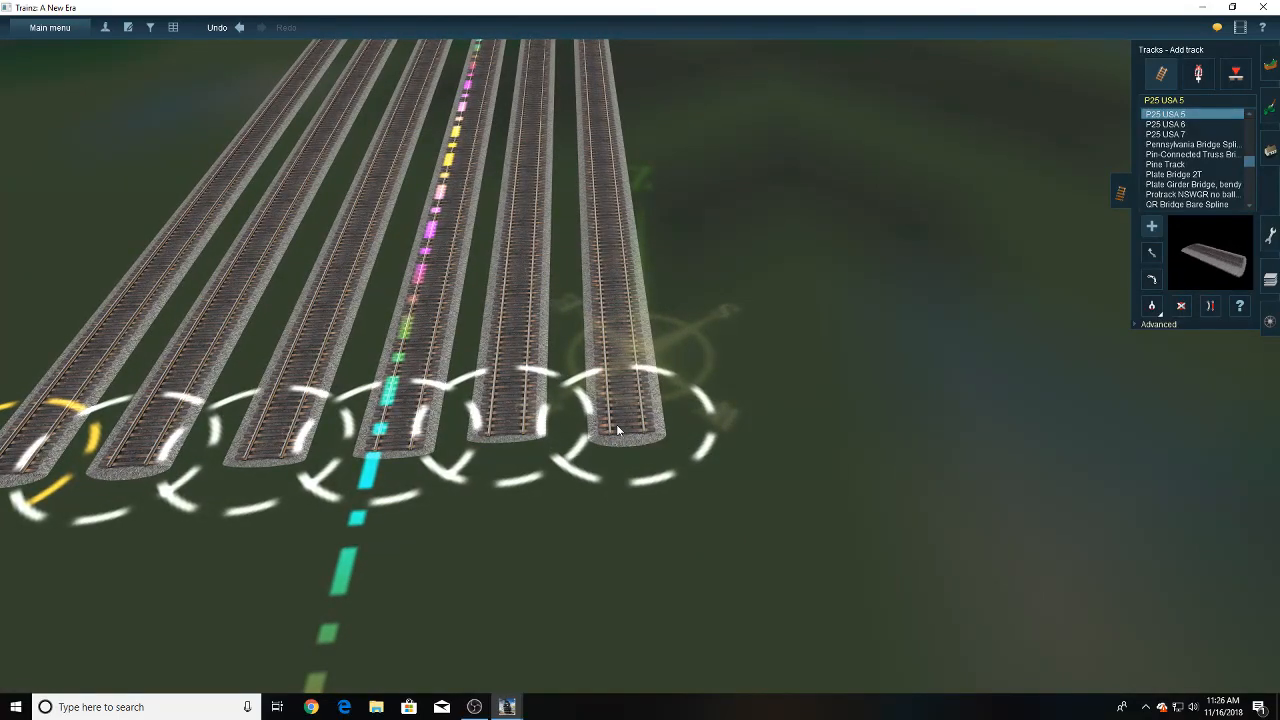
- Move the near end of the outermost parallel track closer to the diverging branch
{"action": "scroll", "coordinate": [616, 420], "scroll_direction": "down", "scroll_amount": 4}
{"action": "right_click_drag", "start_coordinate": [608, 360], "coordinate": [638, 168]}
{"action": "scroll", "coordinate": [634, 190], "scroll_direction": "up", "scroll_amount": 4}
{"action": "left_click", "coordinate": [1150, 254]}
{"action": "scroll", "coordinate": [681, 364], "scroll_direction": "up", "scroll_amount": 2}
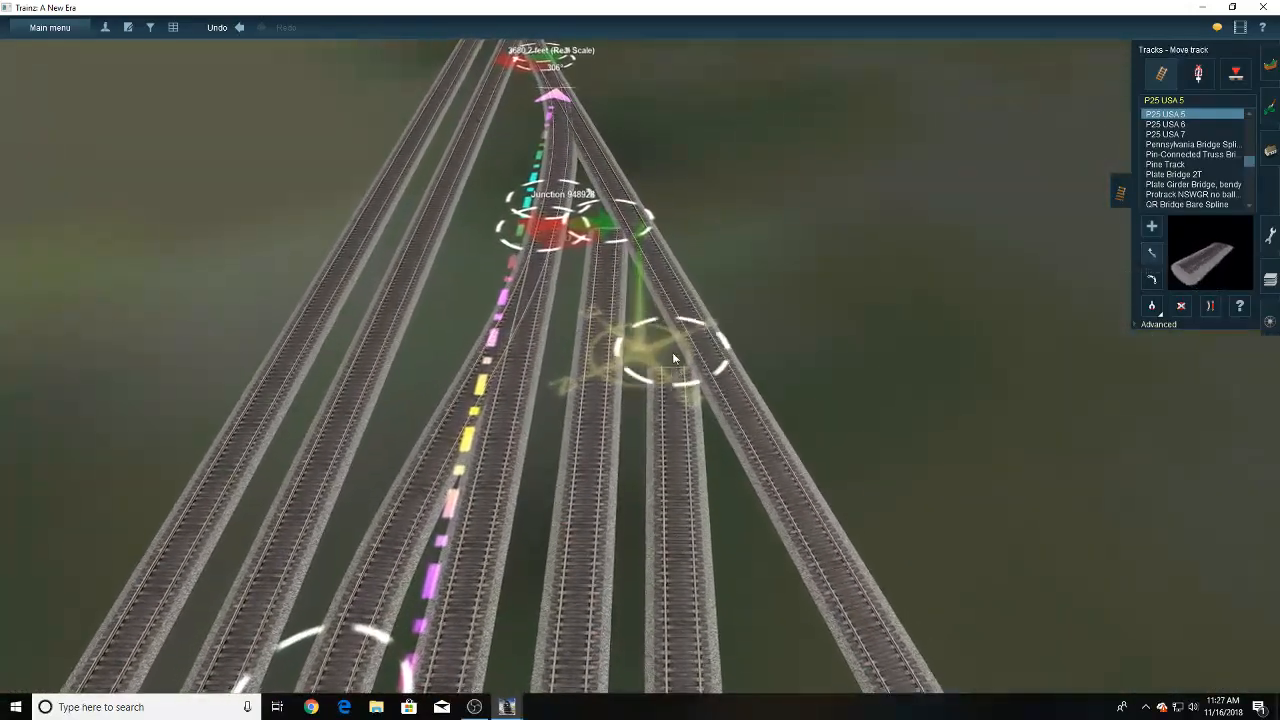
{"action": "left_click_drag", "start_coordinate": [673, 353], "coordinate": [676, 318]}
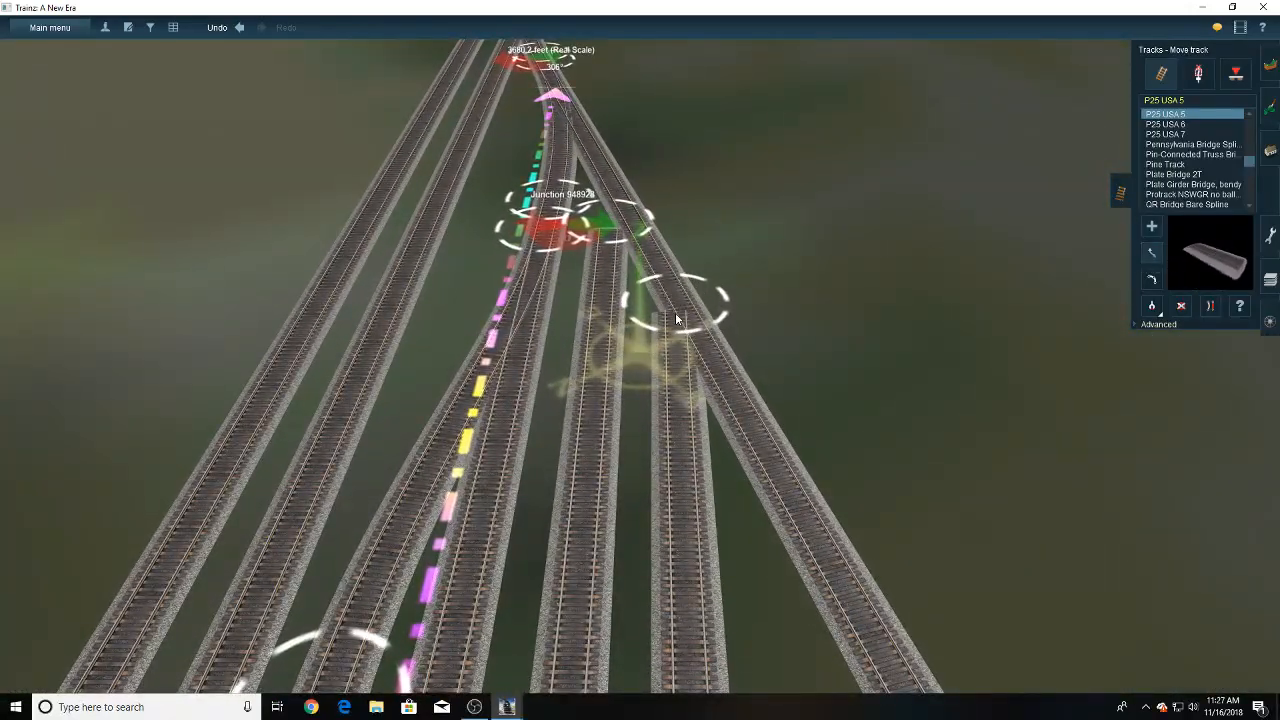
{"action": "key", "text": "Down"}
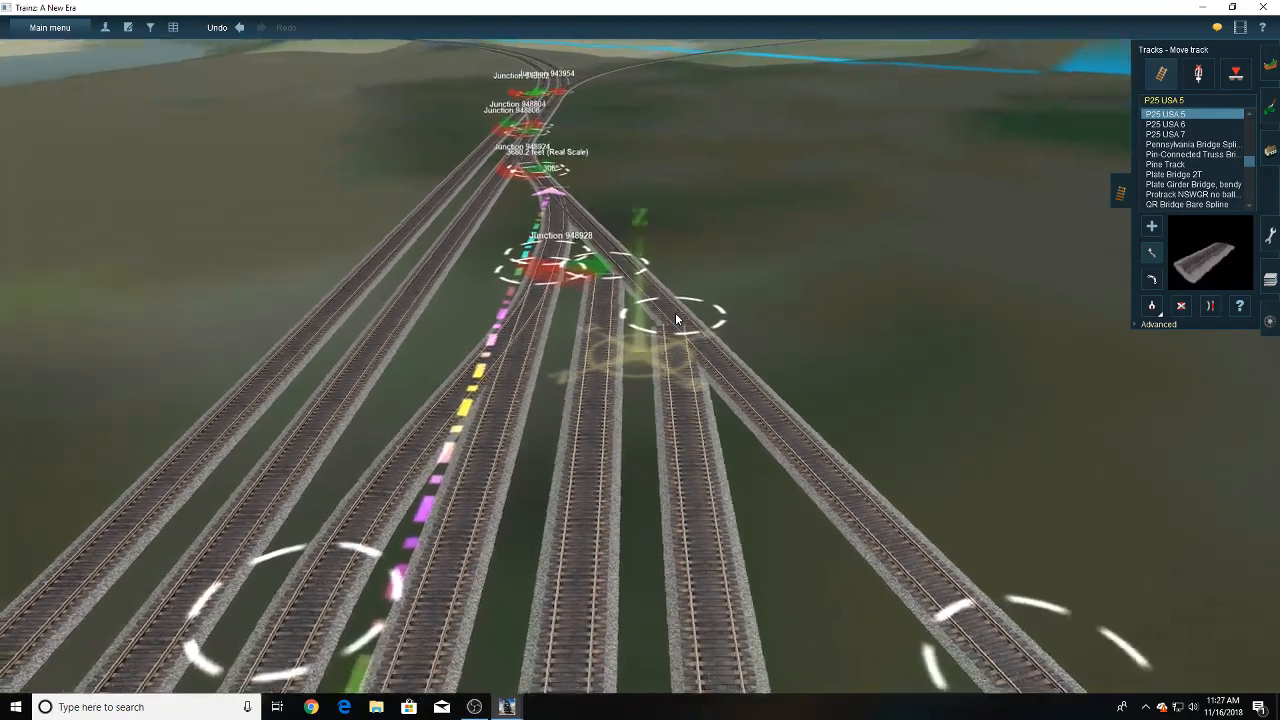
- Lay a third P25 USA 5 track outside the outermost parallel yard track, starting partway up and ending across the diverging branch
{"action": "key", "text": "Left"}
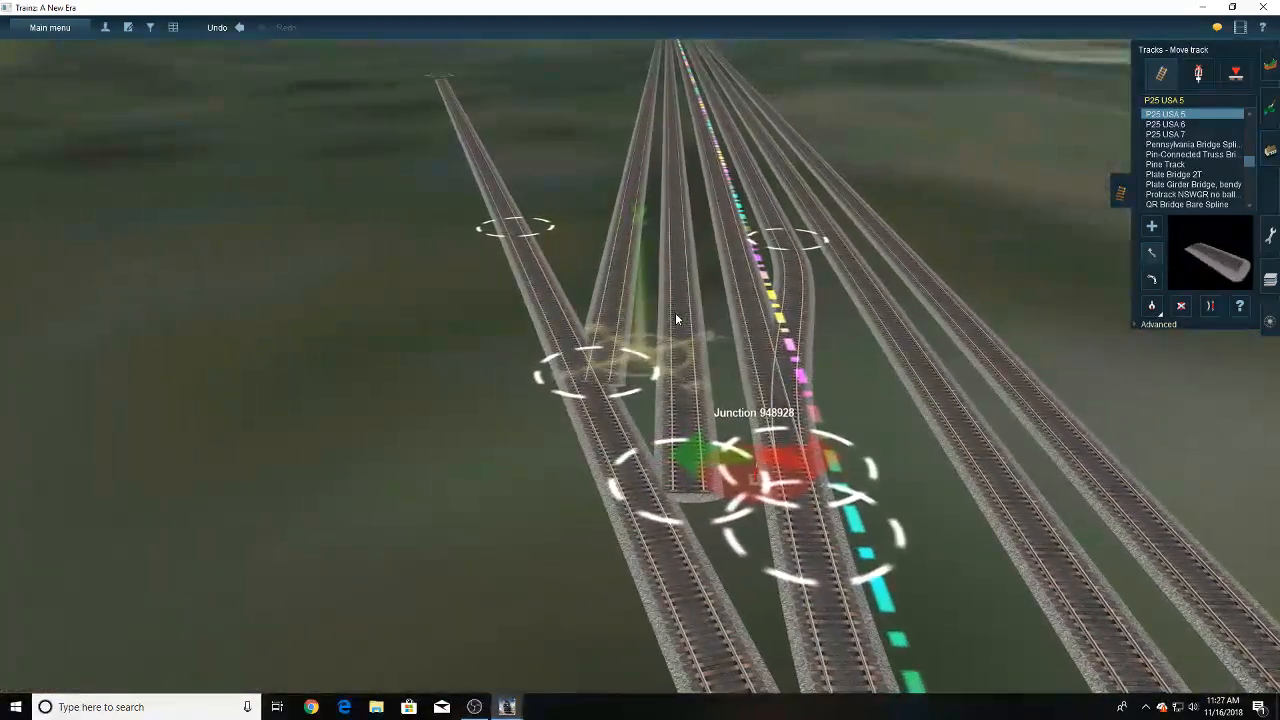
{"action": "right_click", "coordinate": [547, 309]}
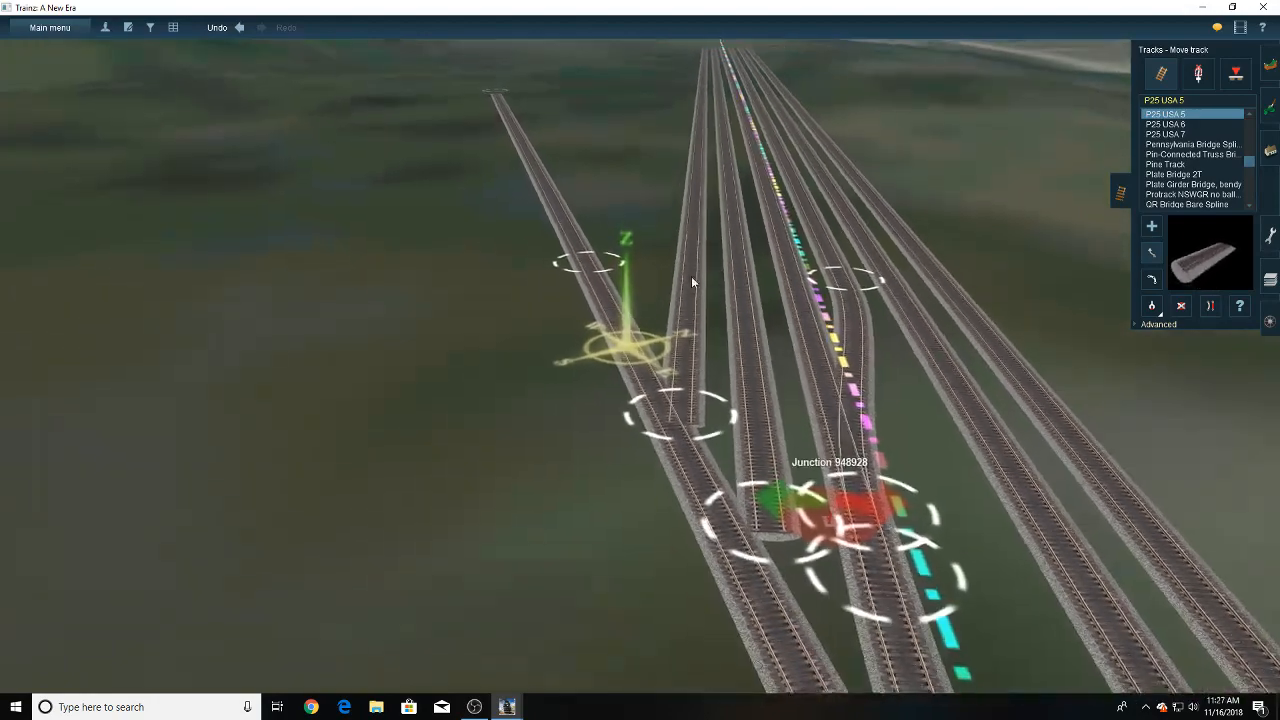
{"action": "left_click", "coordinate": [1151, 227]}
{"action": "scroll", "coordinate": [675, 199], "scroll_direction": "down", "scroll_amount": 10}
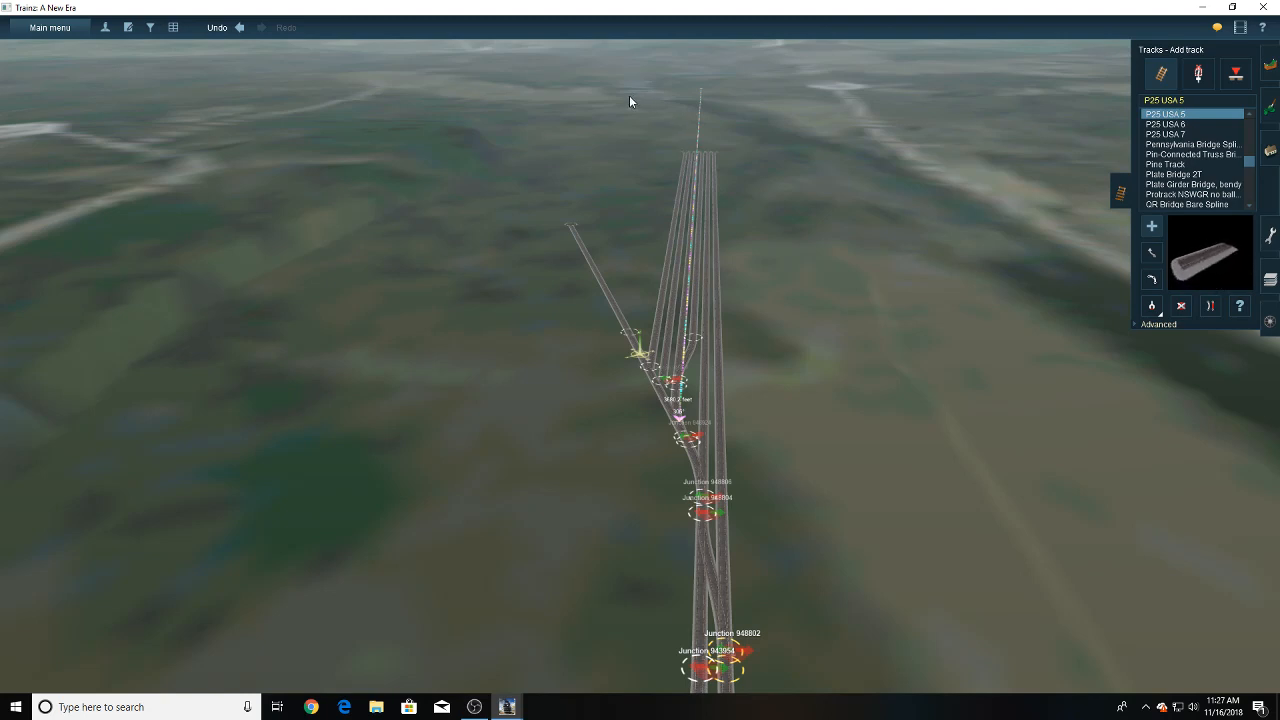
{"action": "scroll", "coordinate": [608, 295], "scroll_direction": "up", "scroll_amount": 3}
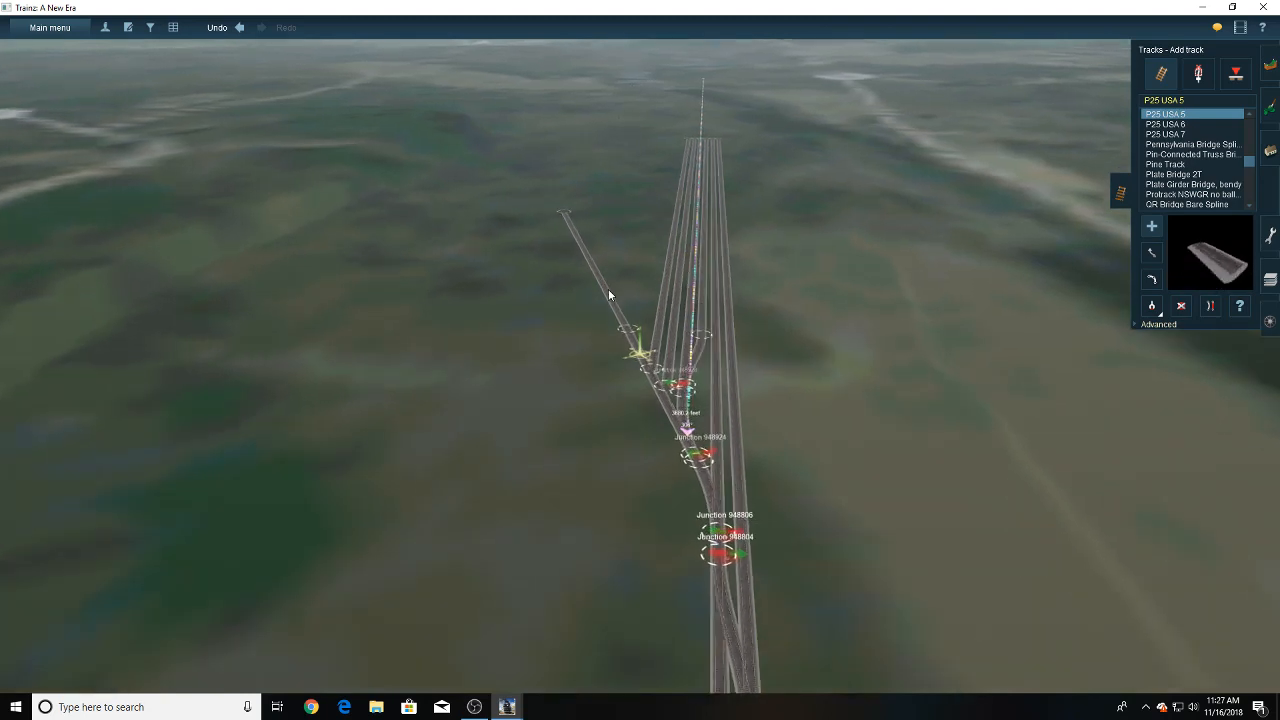
{"action": "scroll", "coordinate": [609, 295], "scroll_direction": "up", "scroll_amount": 1}
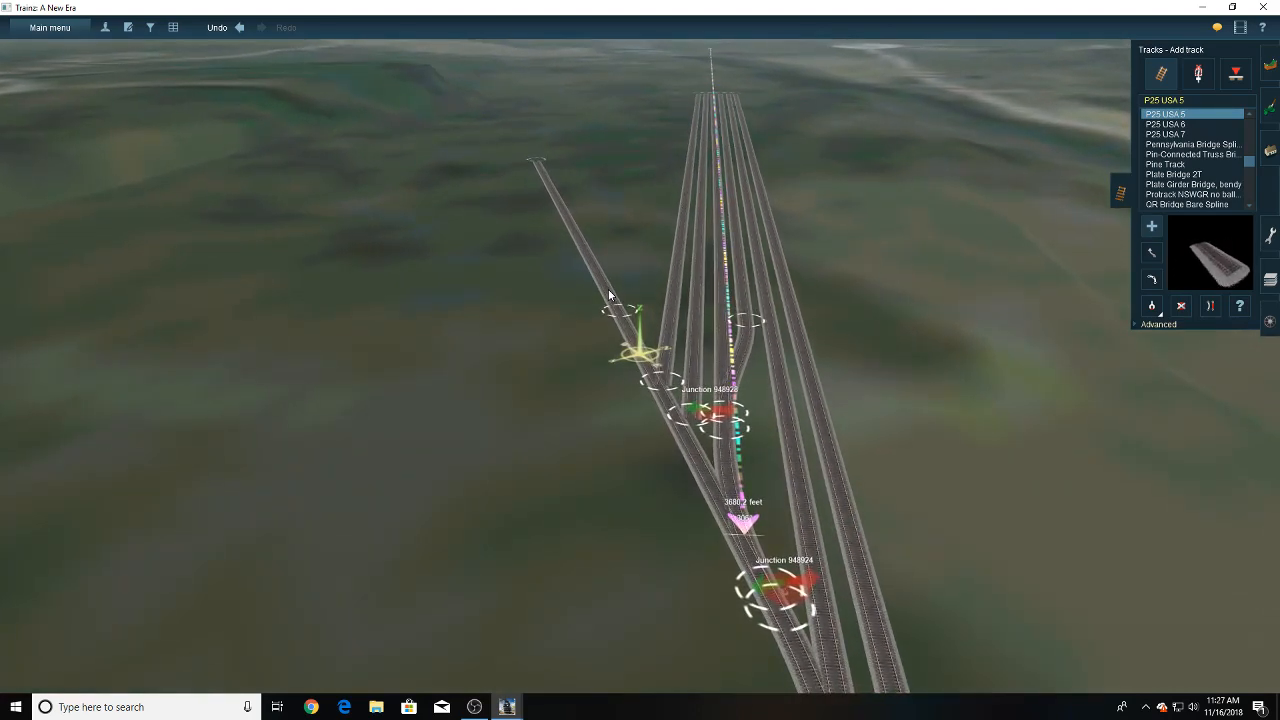
{"action": "scroll", "coordinate": [611, 293], "scroll_direction": "up", "scroll_amount": 3}
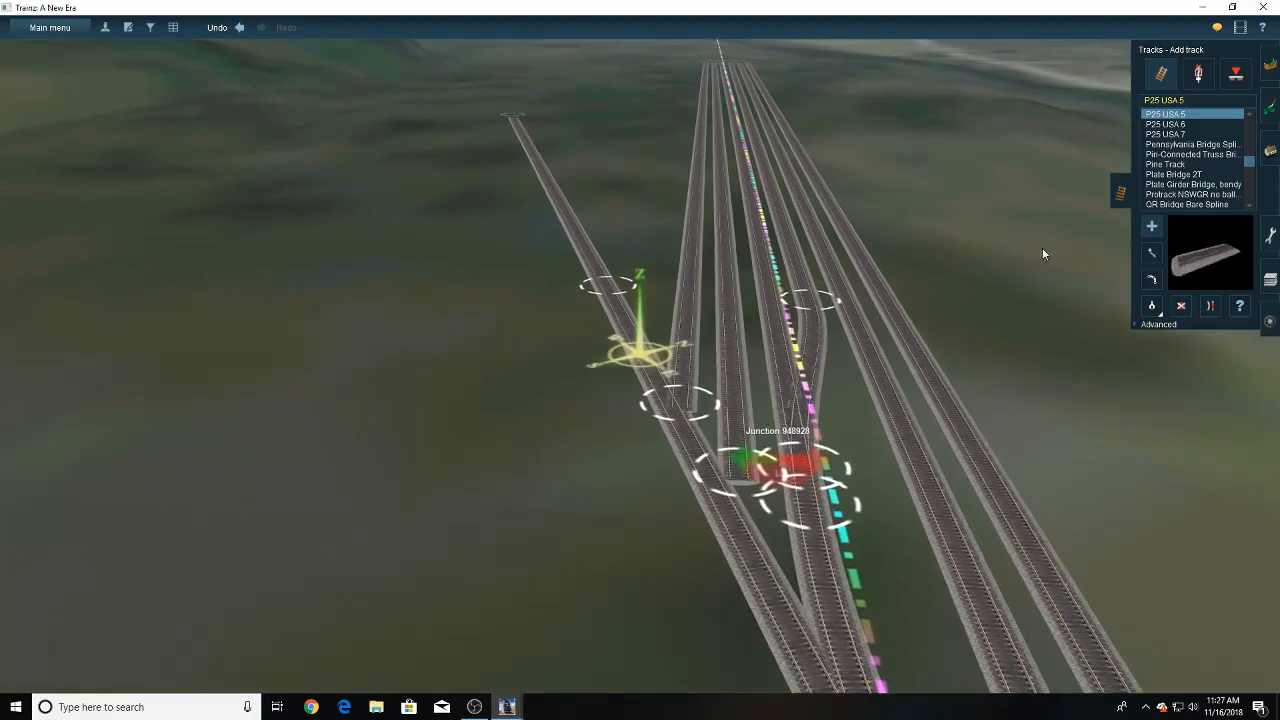
{"action": "scroll", "coordinate": [690, 352], "scroll_direction": "up", "scroll_amount": 5}
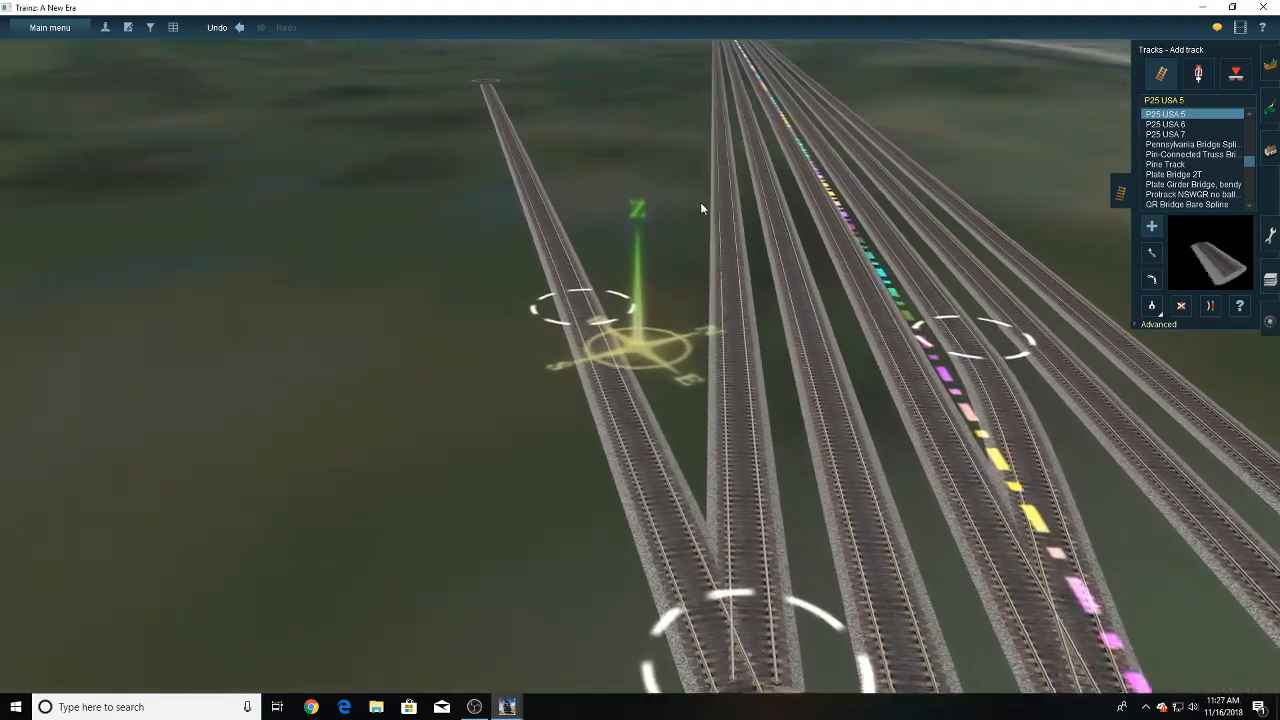
{"action": "left_click_drag", "start_coordinate": [697, 167], "coordinate": [626, 443]}
{"action": "key", "text": "Down"}
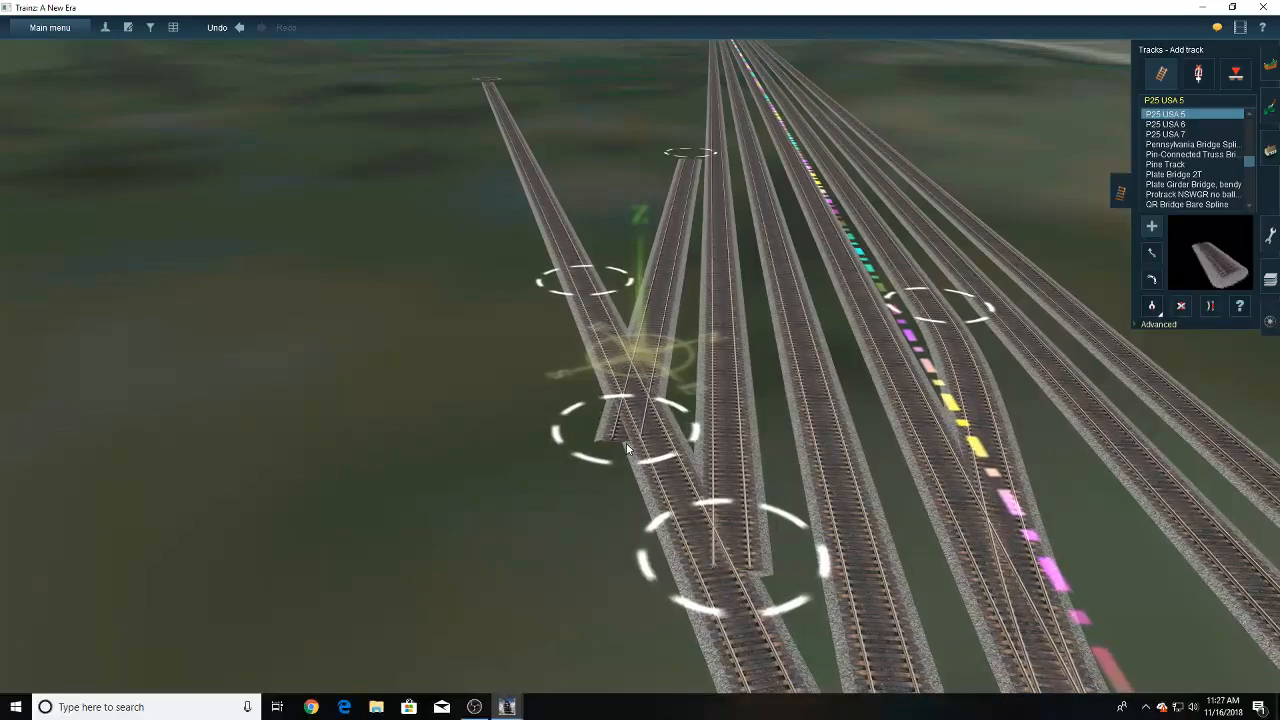
- Move the far end of the new outermost track level with the other yard track ends, keeping it parallel
{"action": "left_click", "coordinate": [1151, 255]}
{"action": "right_click", "coordinate": [688, 211]}
{"action": "right_click", "coordinate": [664, 203]}
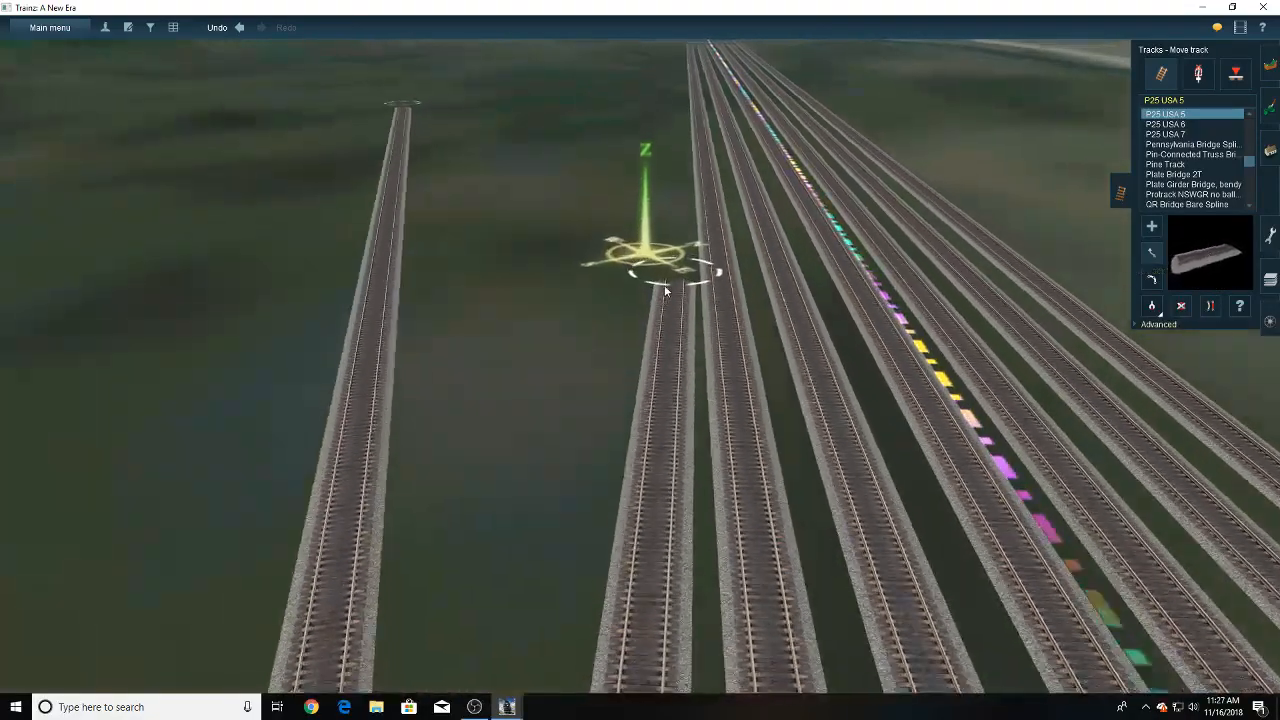
{"action": "right_click", "coordinate": [670, 230]}
{"action": "mouse_move", "coordinate": [655, 240]}
{"action": "left_mouse_down"}
{"action": "mouse_move", "coordinate": [634, 208]}
{"action": "mouse_move", "coordinate": [648, 192]}
{"action": "mouse_move", "coordinate": [646, 213]}
{"action": "mouse_move", "coordinate": [629, 190]}
{"action": "left_mouse_up"}
{"action": "key", "text": "Up"}
{"action": "right_click", "coordinate": [646, 213]}
{"action": "right_click", "coordinate": [639, 208]}
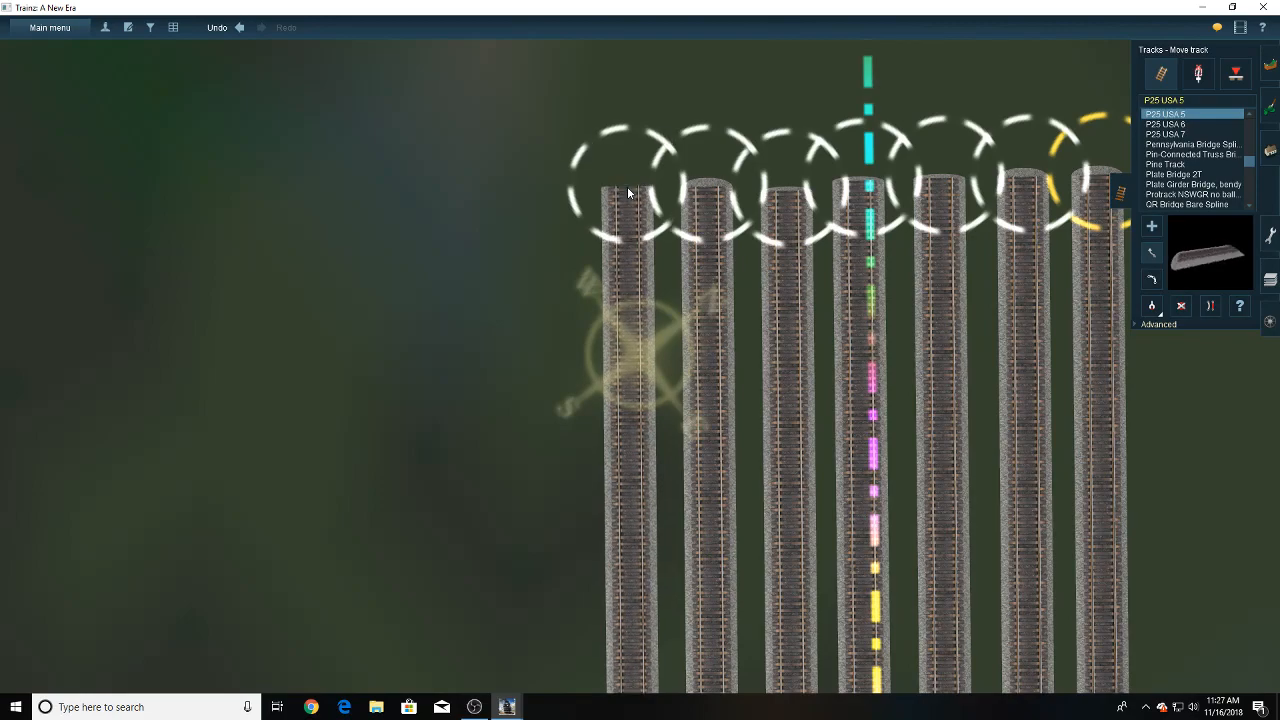
- Examine the yard layout, the diverging branch and the main line out to the river bridge
{"action": "key", "text": "Right"}
{"action": "key", "text": "Down"}
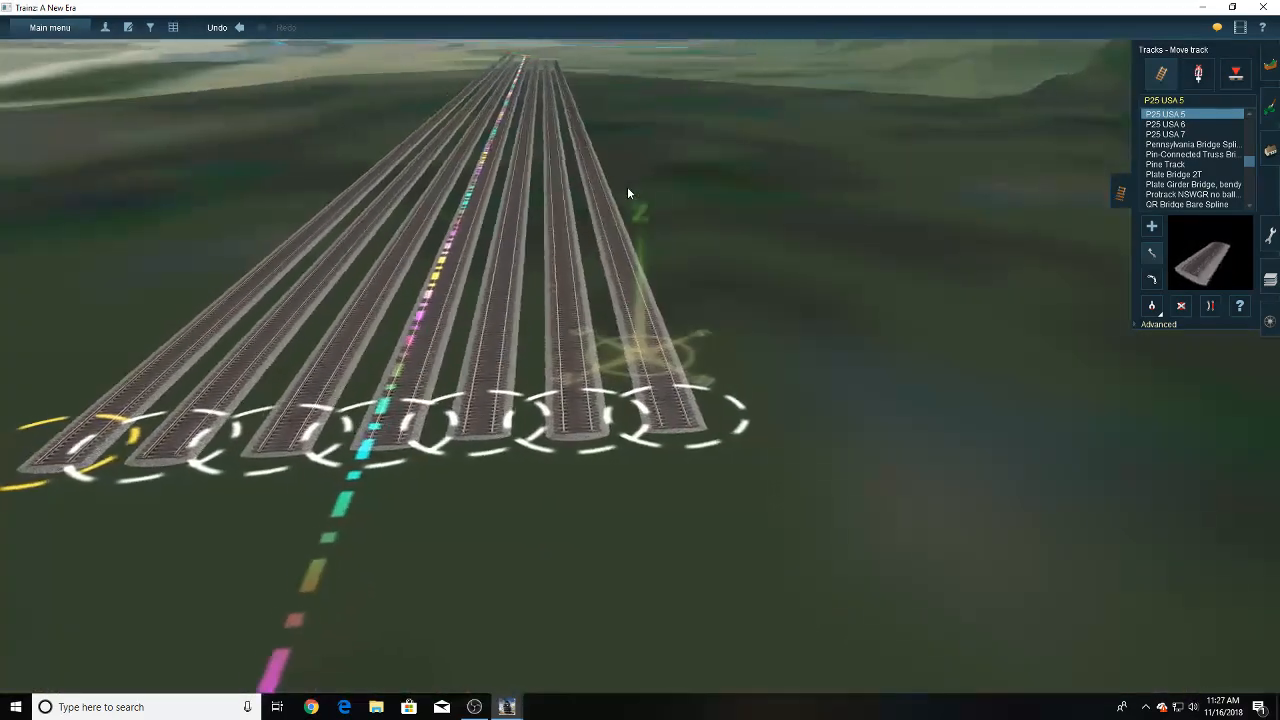
{"action": "key", "text": "Right"}
{"action": "right_click_drag", "start_coordinate": [627, 187], "coordinate": [656, 203]}
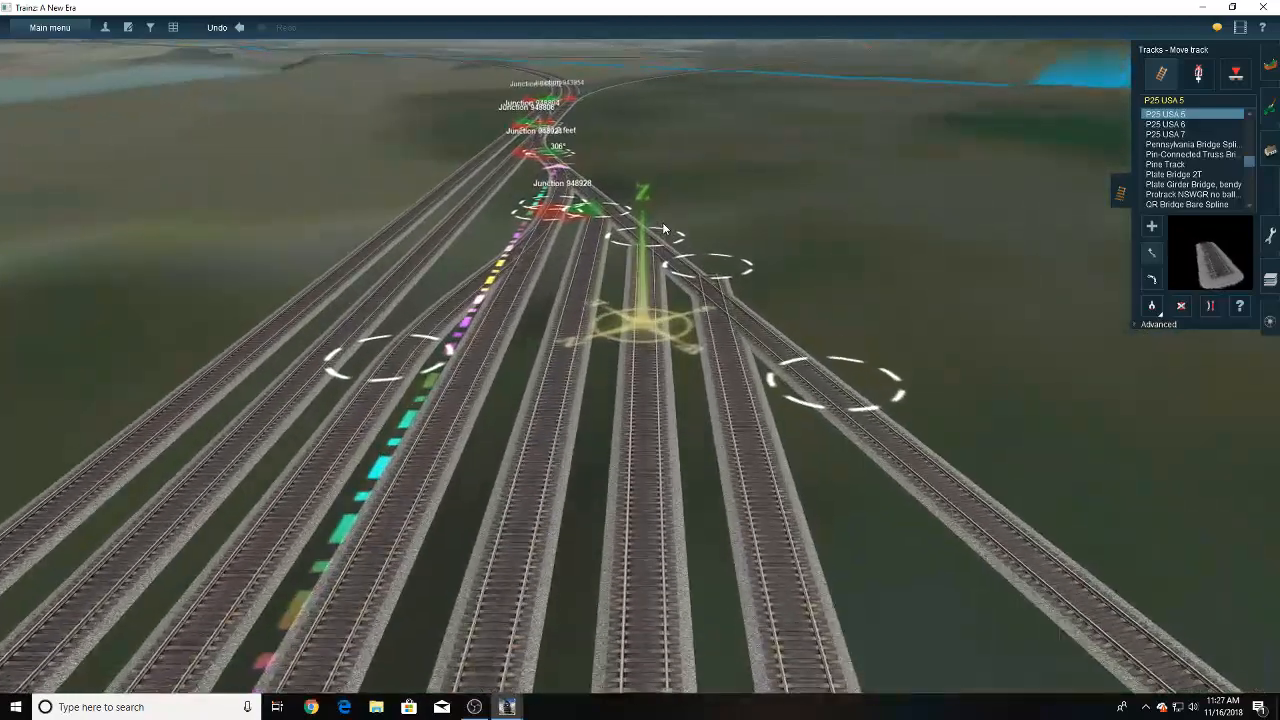
{"action": "scroll", "coordinate": [670, 219], "scroll_direction": "down", "scroll_amount": 3}
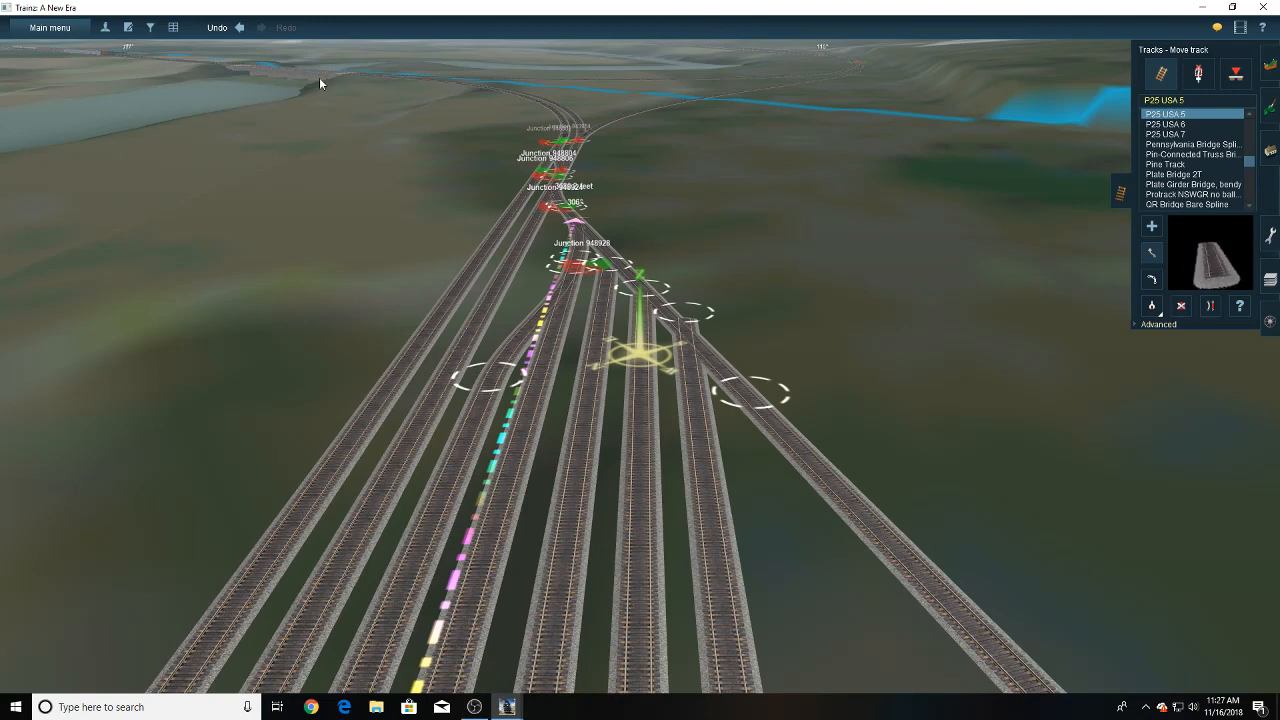
{"action": "right_click", "coordinate": [93, 60]}
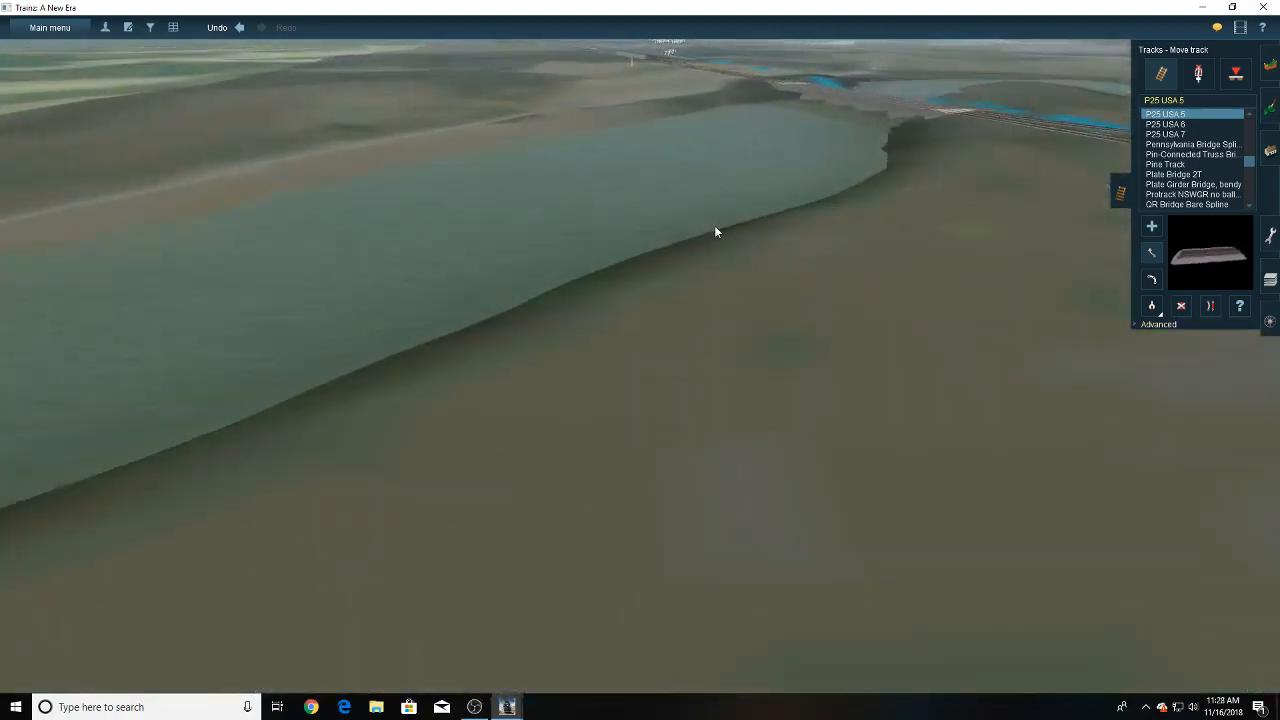
{"action": "right_click_drag", "start_coordinate": [738, 300], "coordinate": [782, 321]}
{"action": "right_click", "coordinate": [781, 322]}
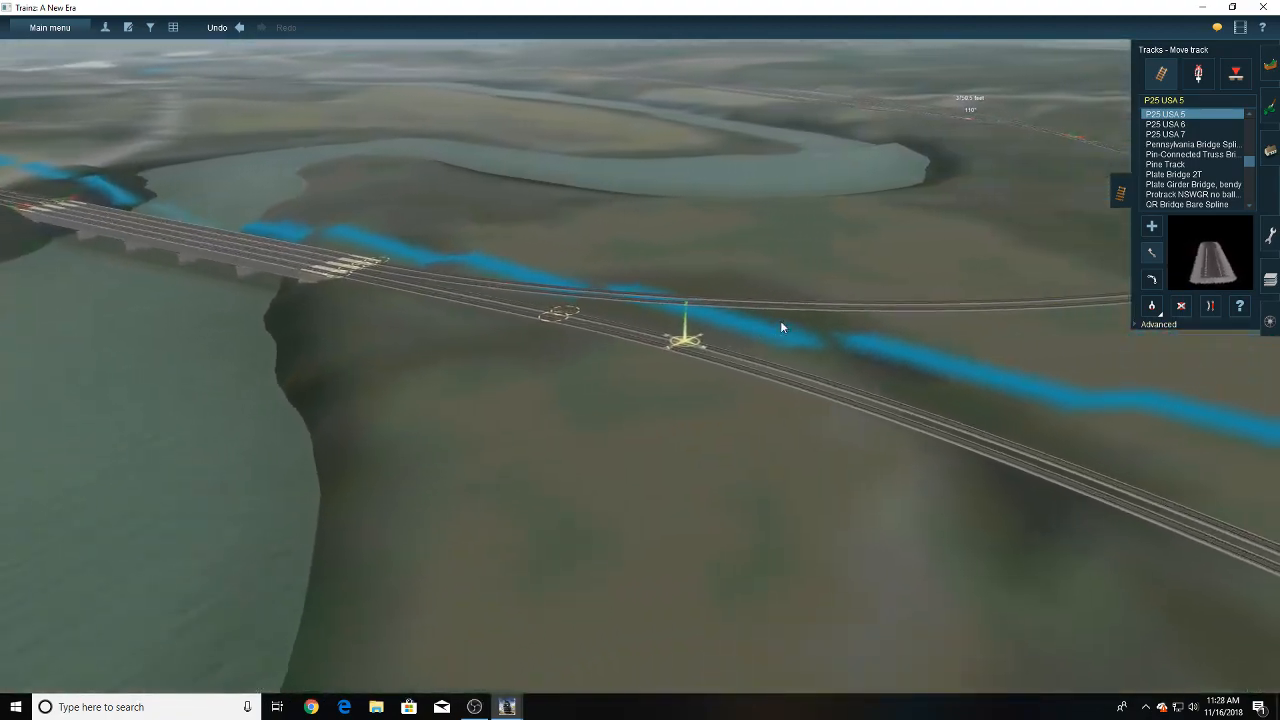
{"action": "key", "text": "Left"}
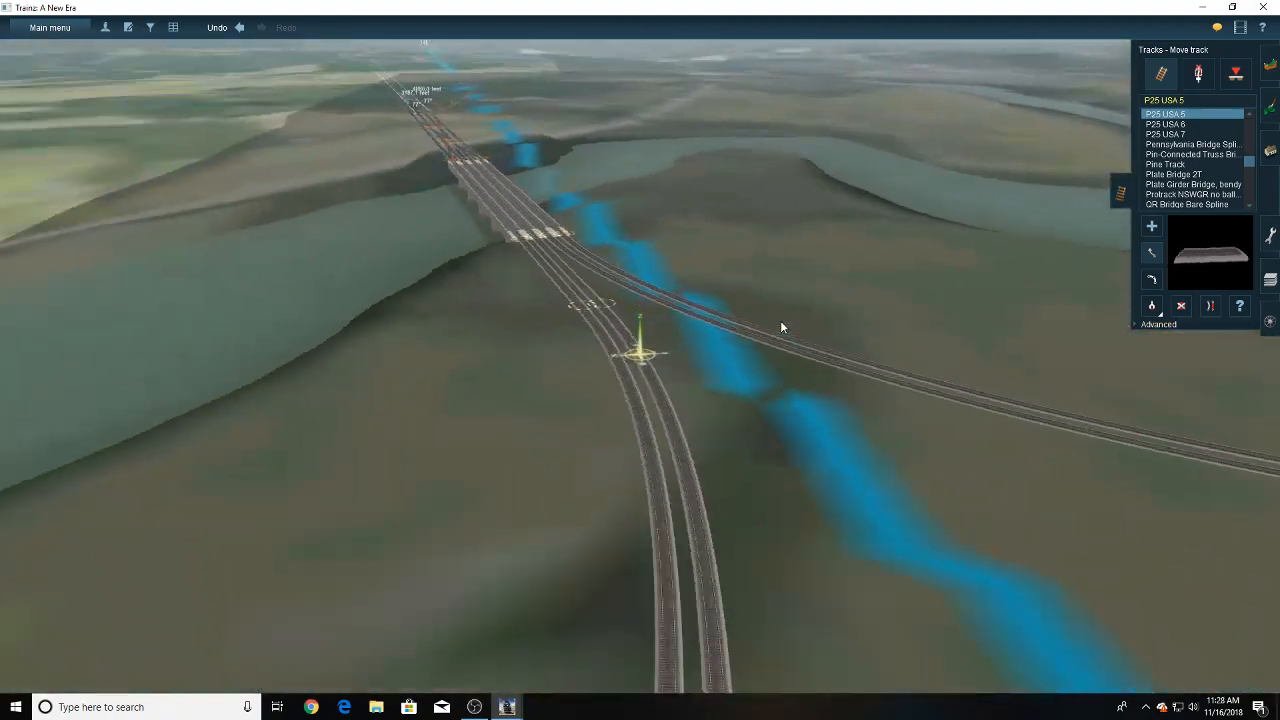
{"action": "key", "text": "Right"}
{"action": "key", "text": "Right"}
{"action": "right_click_drag", "start_coordinate": [386, 382], "coordinate": [626, 335]}
{"action": "key", "text": "Left"}
{"action": "key", "text": "Left"}
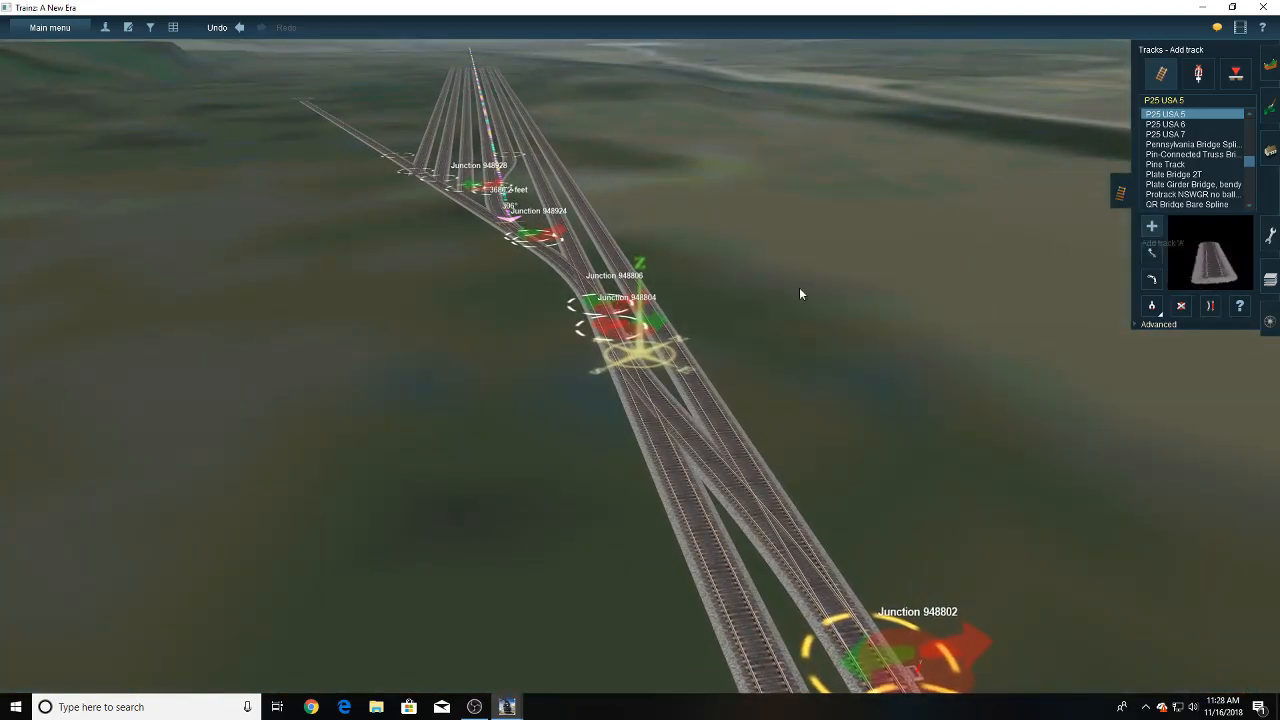
- Connect the diverging branch to the middle outer yard track with P25 USA 5 track and delete that track's leftover near end
{"action": "key", "text": "Left"}
{"action": "right_click_drag", "start_coordinate": [546, 236], "coordinate": [583, 286]}
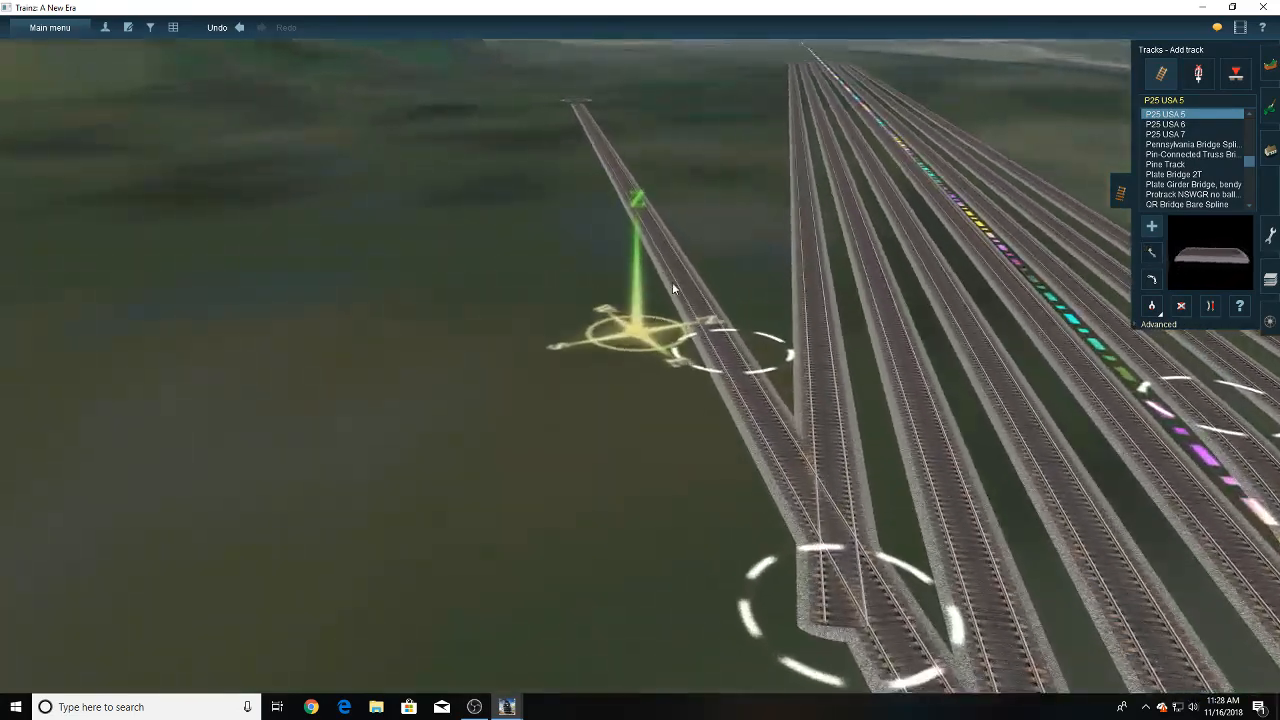
{"action": "right_click", "coordinate": [674, 284]}
{"action": "right_click_drag", "start_coordinate": [640, 386], "coordinate": [694, 371]}
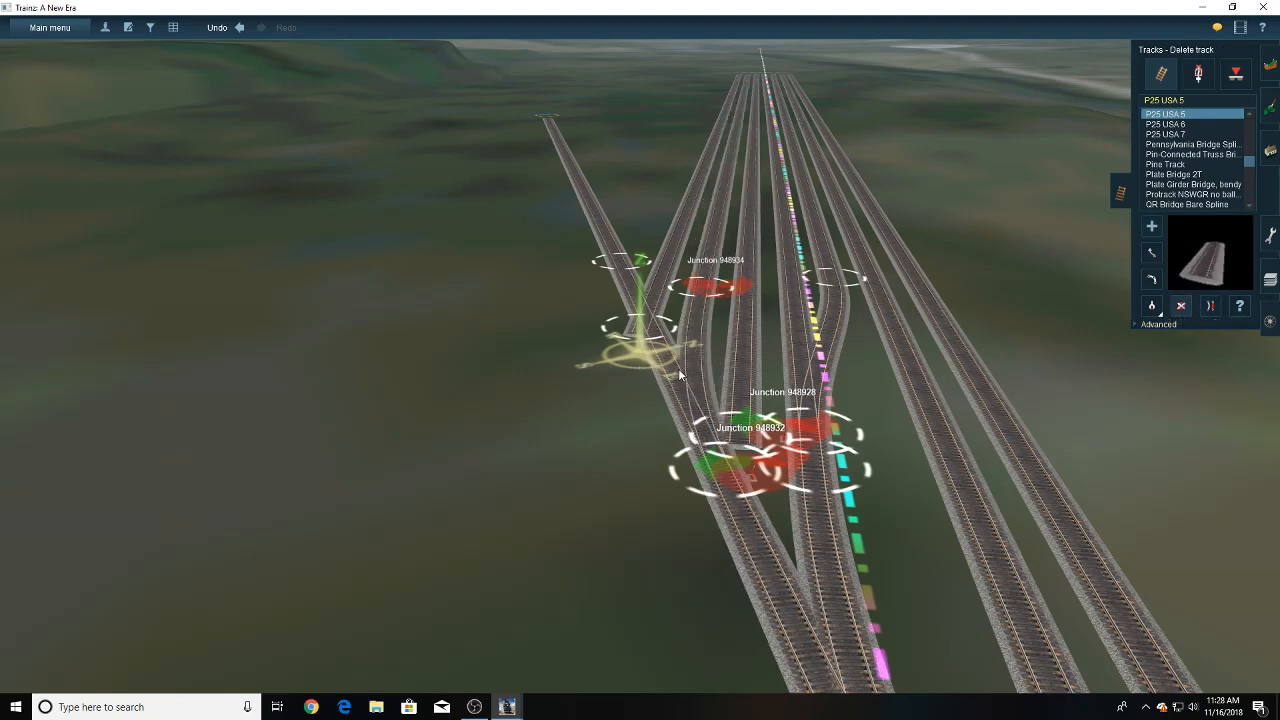
- Inspect the new junction on the diverging branch up close and move it slightly back along the branch, away from the yard
{"action": "left_click", "coordinate": [1198, 80]}
{"action": "right_click_drag", "start_coordinate": [673, 352], "coordinate": [658, 412]}
{"action": "scroll", "coordinate": [658, 412], "scroll_direction": "up", "scroll_amount": 5}
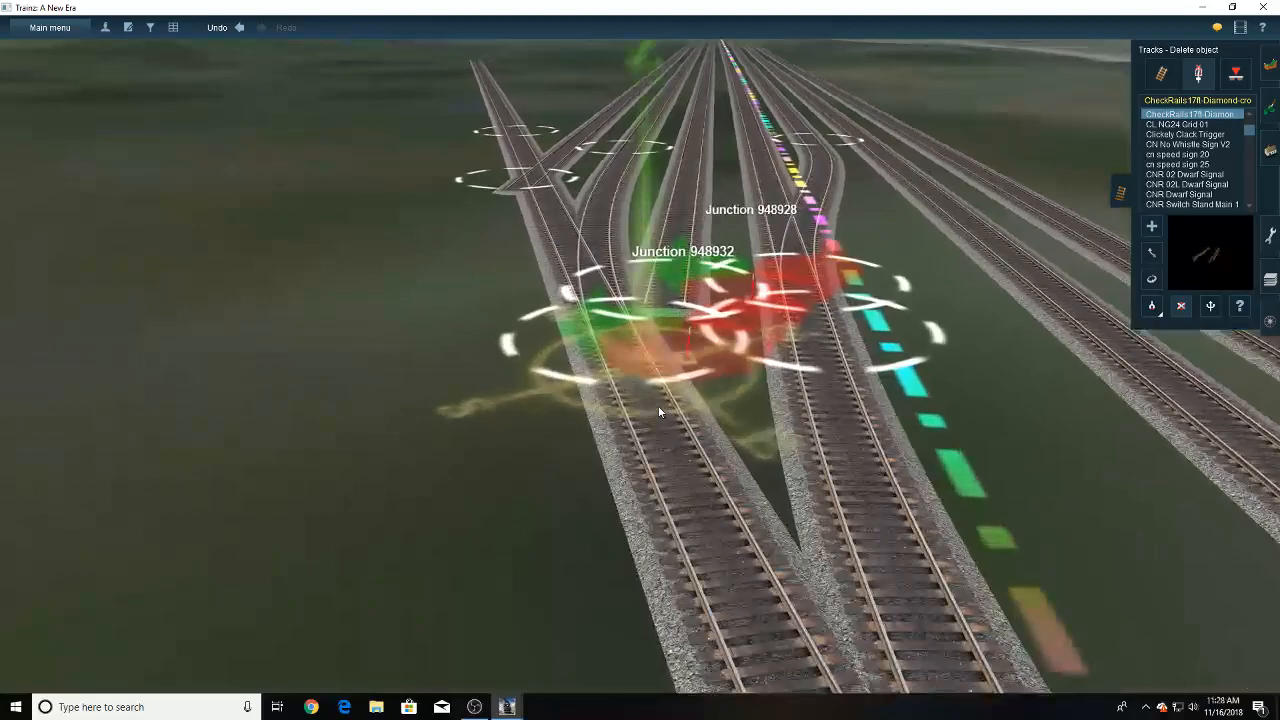
{"action": "key", "text": "Down"}
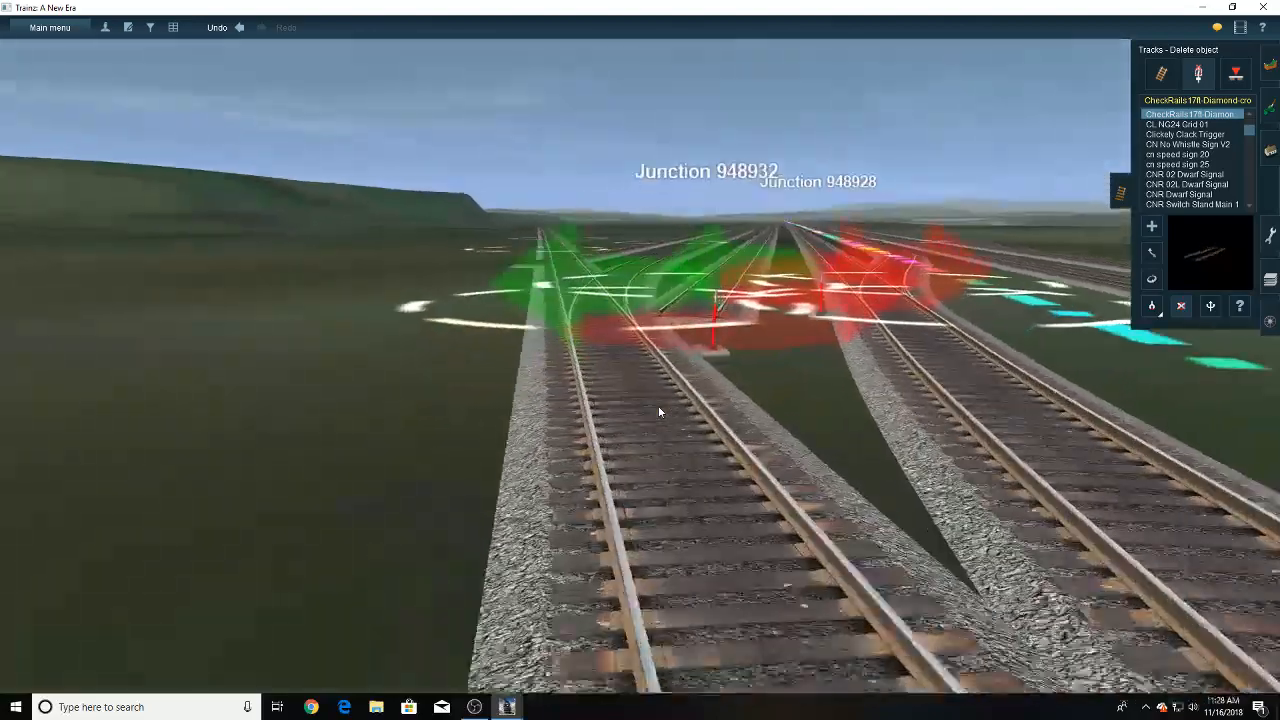
{"action": "key", "text": "Up"}
{"action": "scroll", "coordinate": [658, 412], "scroll_direction": "down", "scroll_amount": 2}
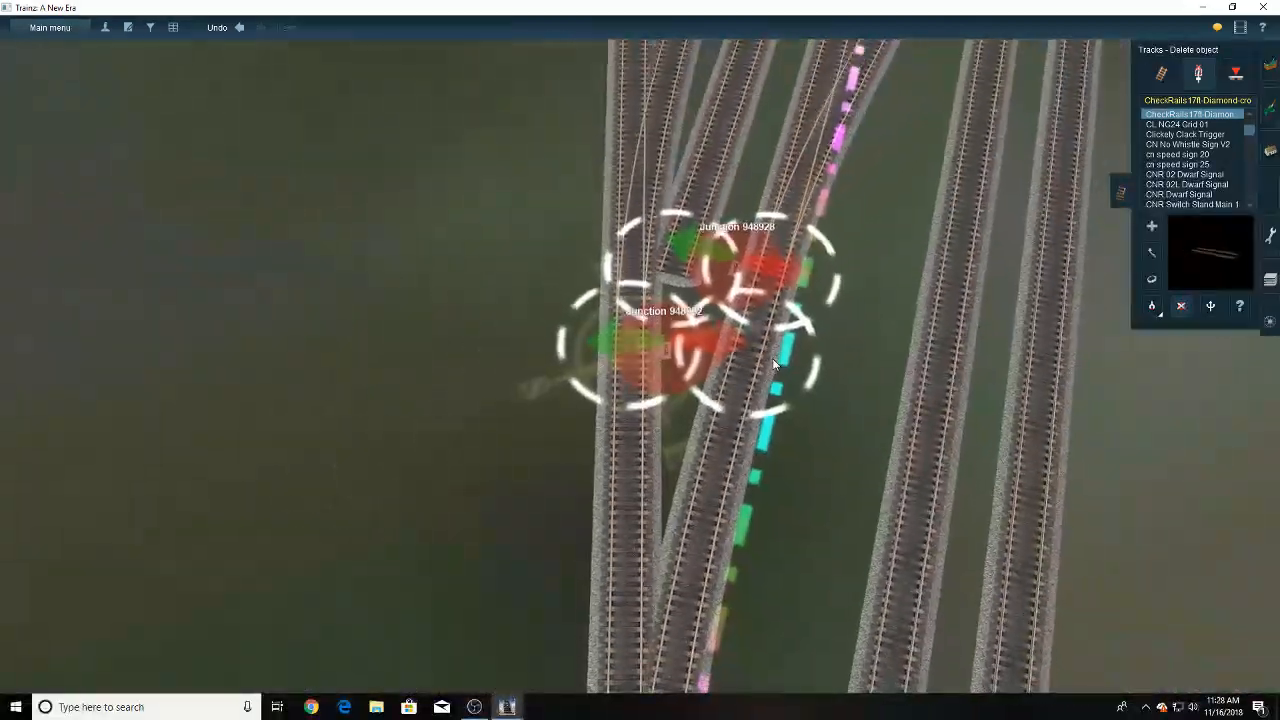
{"action": "key", "text": "Down"}
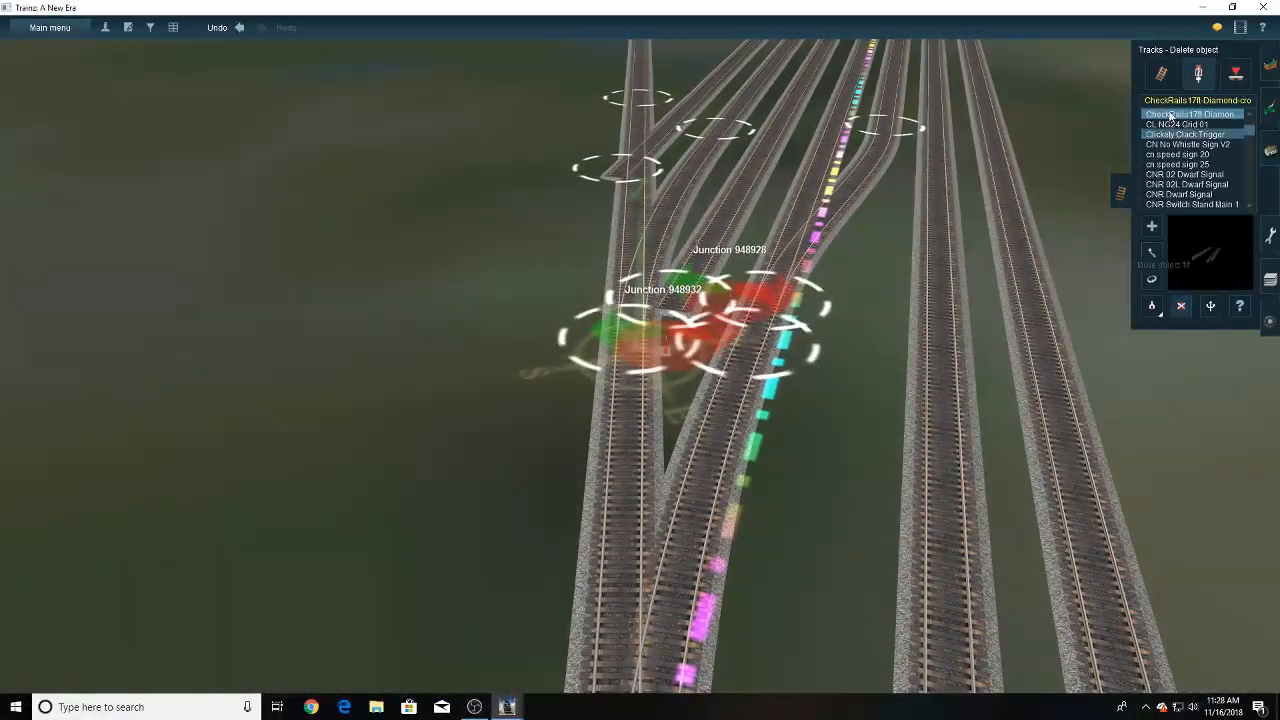
{"action": "left_click", "coordinate": [1161, 76]}
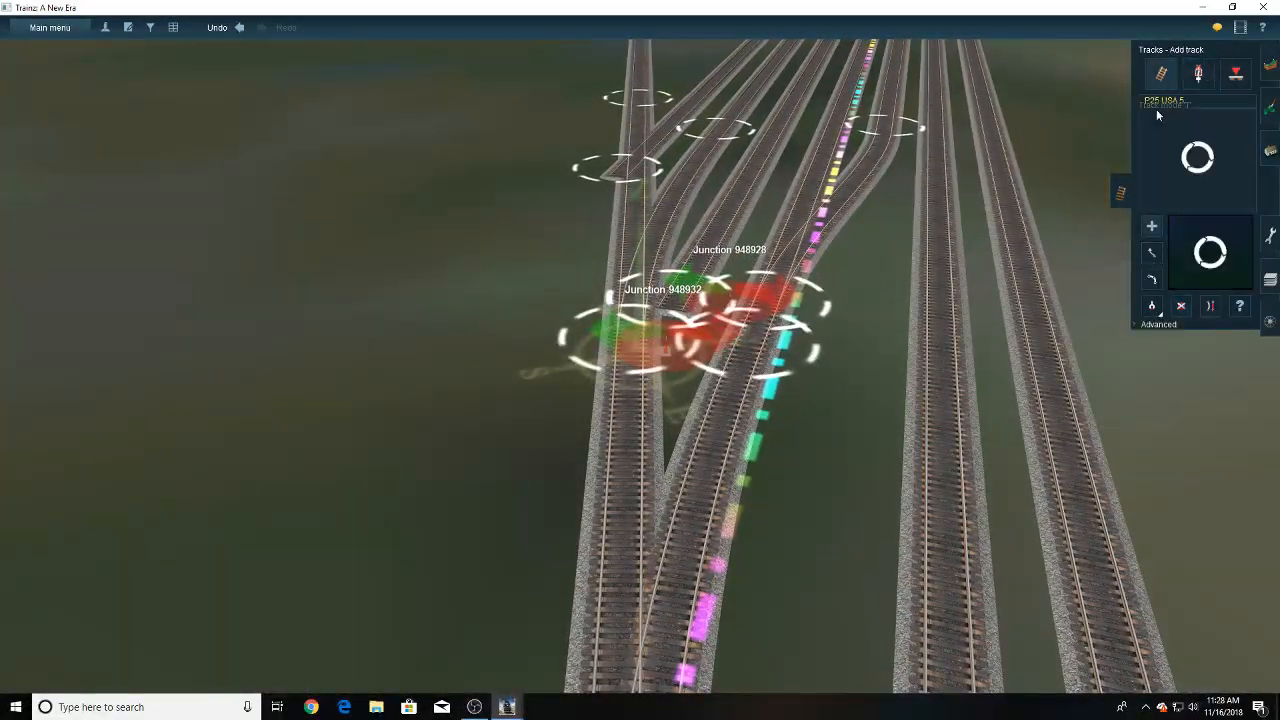
{"action": "left_click_drag", "start_coordinate": [629, 354], "coordinate": [628, 391]}
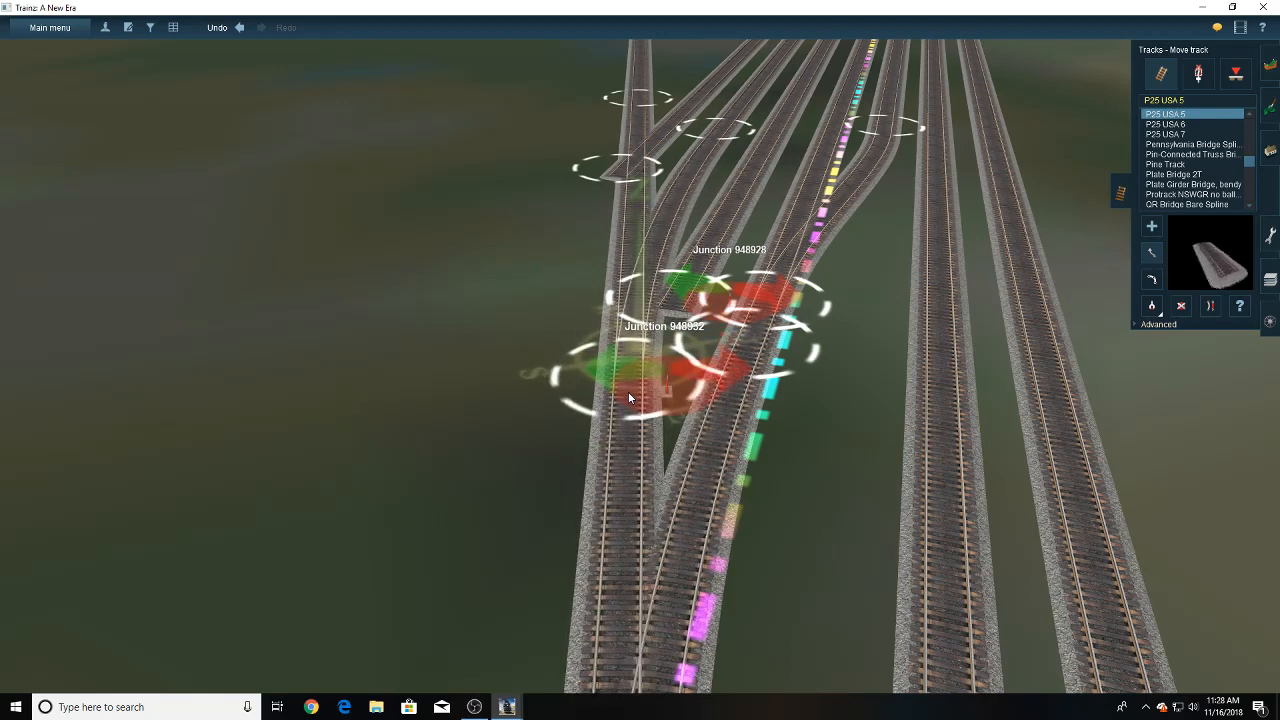
- Lay a P25 USA 5 crossover from the newly connected yard track to the adjacent parallel track on the ruler side
{"action": "right_click", "coordinate": [641, 306]}
{"action": "right_click", "coordinate": [662, 282]}
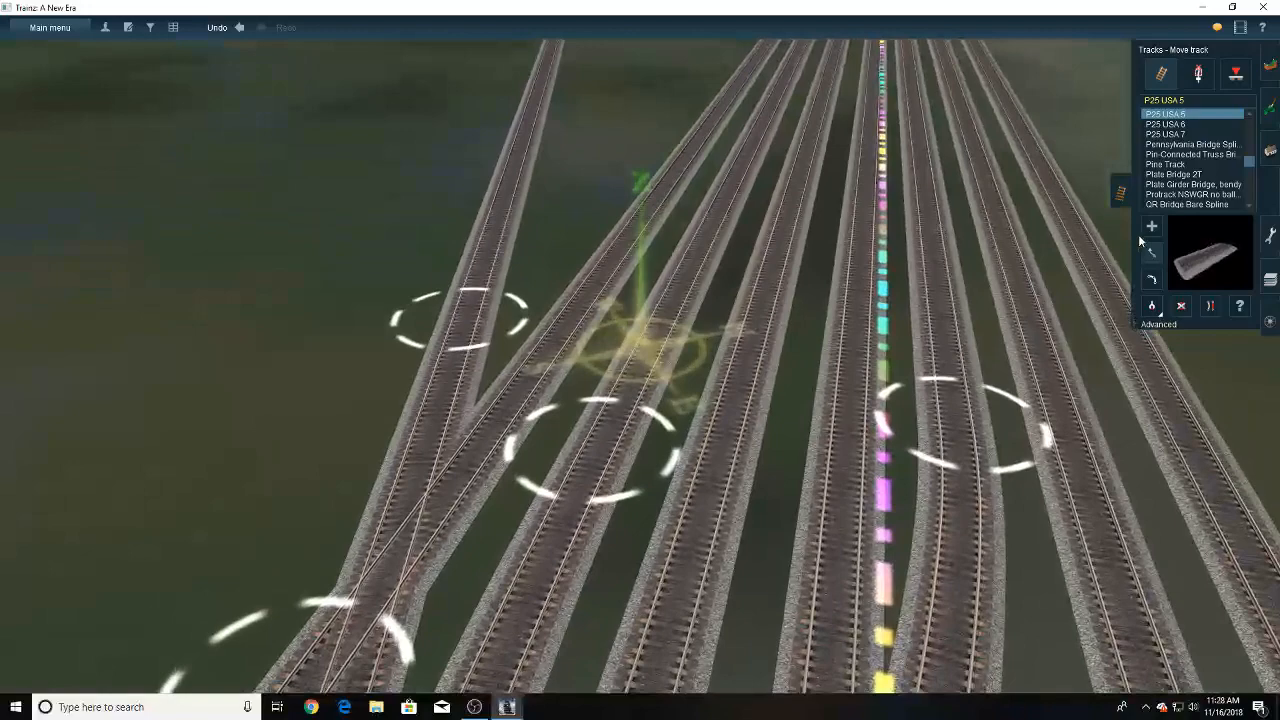
{"action": "left_click", "coordinate": [1150, 227]}
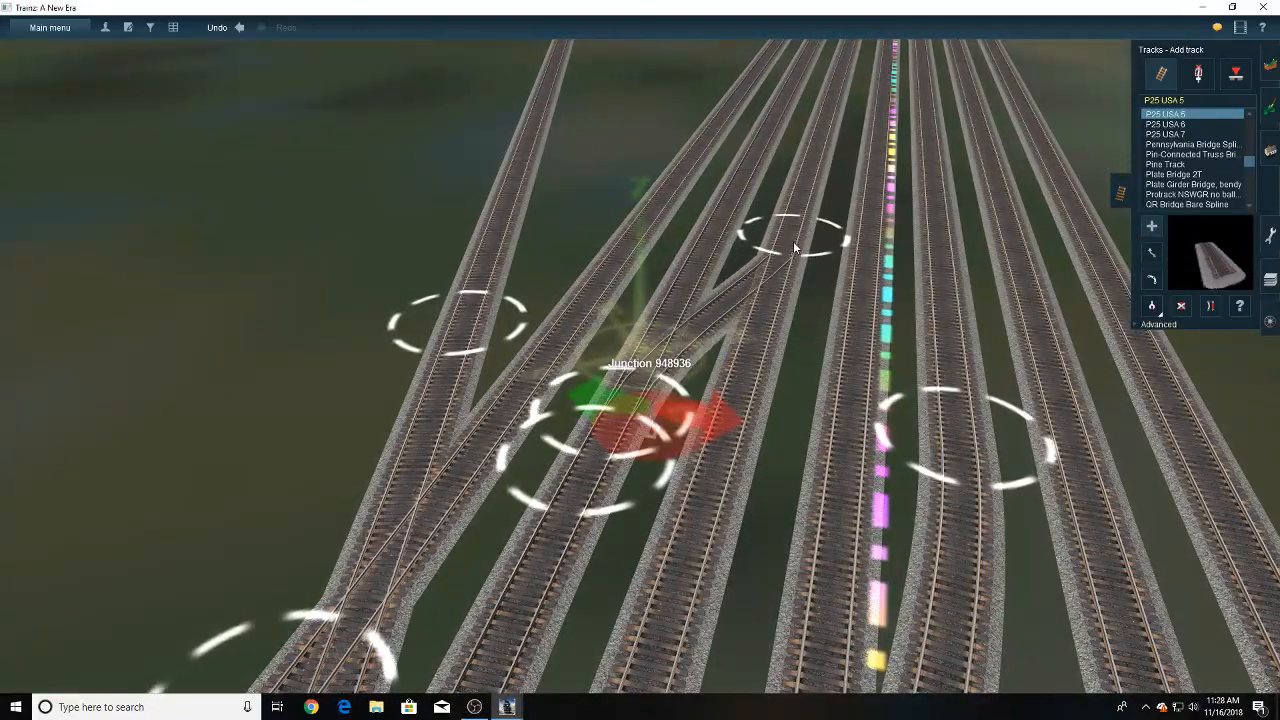
{"action": "left_click_drag", "start_coordinate": [795, 247], "coordinate": [808, 185]}
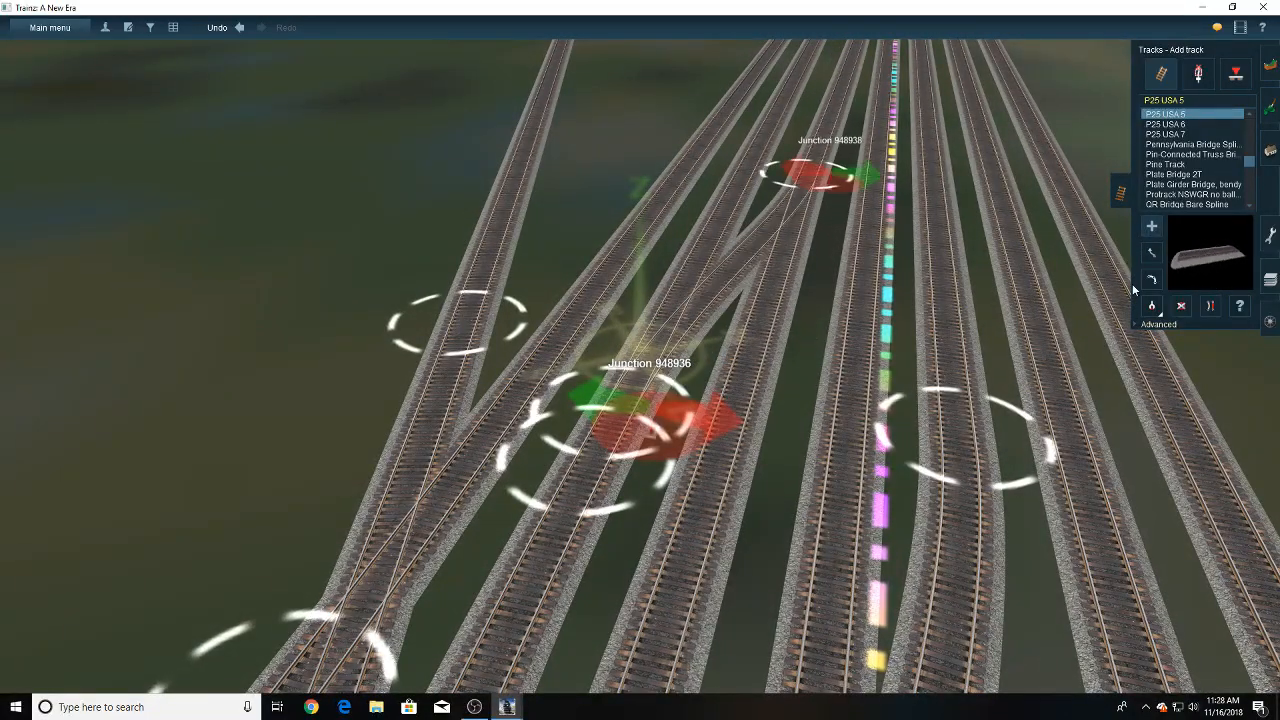
- Move the crossover's far junction farther up the parallel track to make the connection more gradual
{"action": "right_click", "coordinate": [629, 403]}
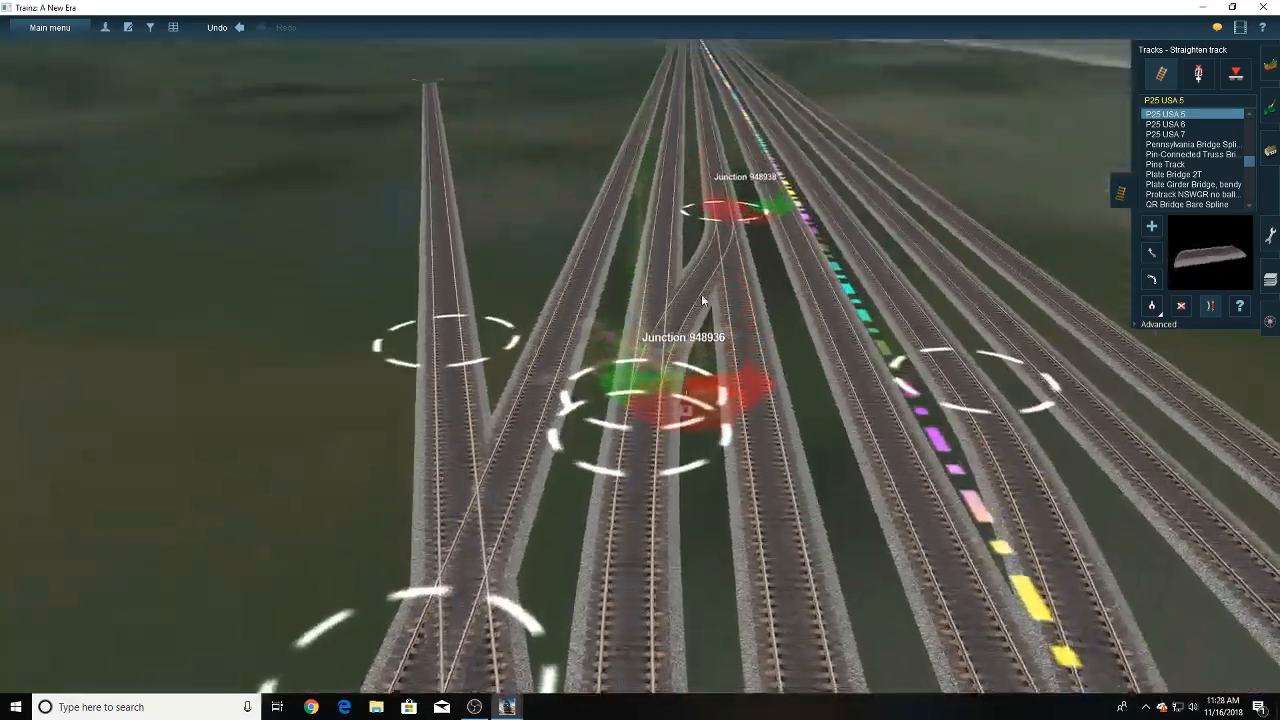
{"action": "right_click", "coordinate": [669, 228]}
{"action": "key", "text": "Up"}
{"action": "left_click", "coordinate": [1152, 253]}
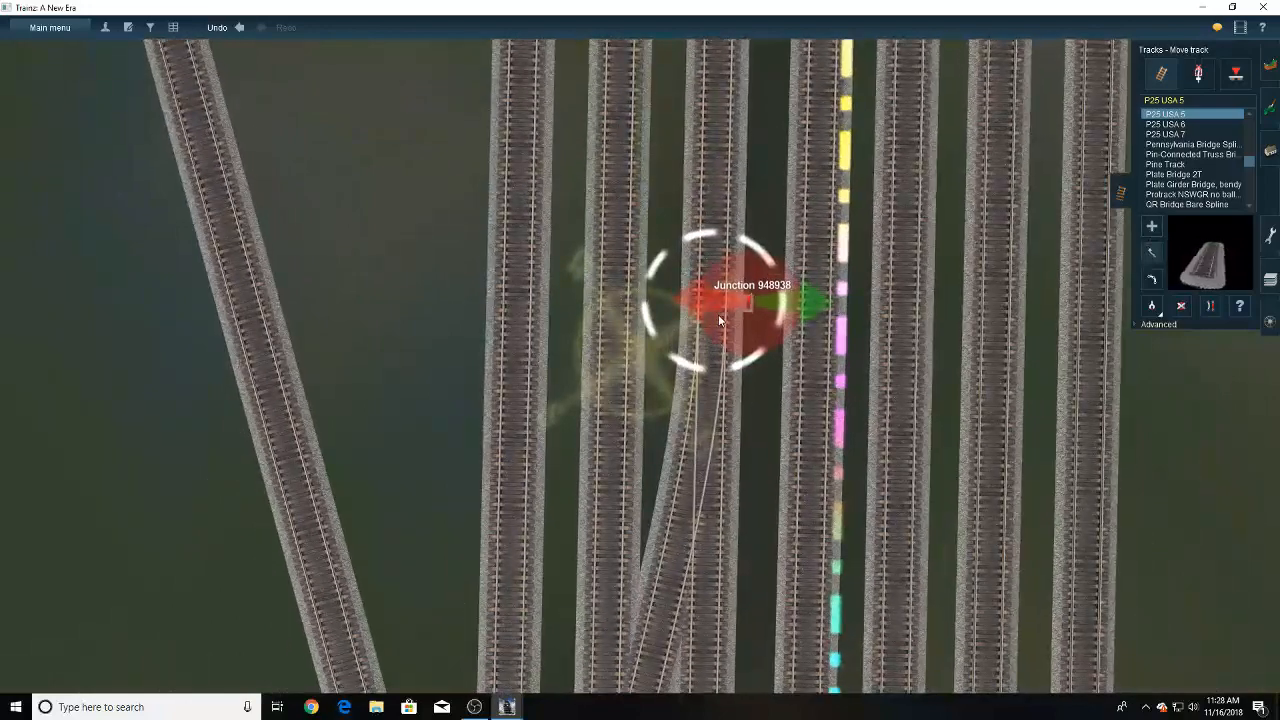
{"action": "left_click_drag", "start_coordinate": [719, 309], "coordinate": [715, 229]}
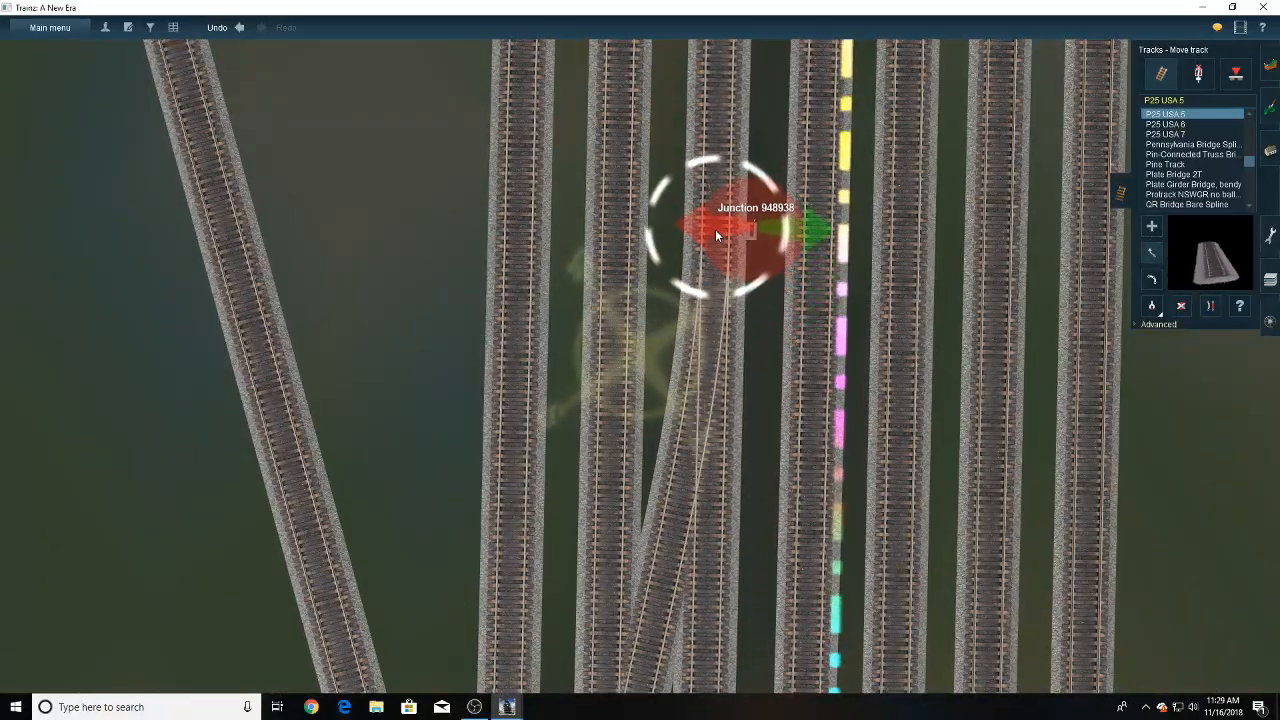
- Delete the redundant near section of the parallel track leading up to the crossover's far junction
{"action": "key", "text": "Down"}
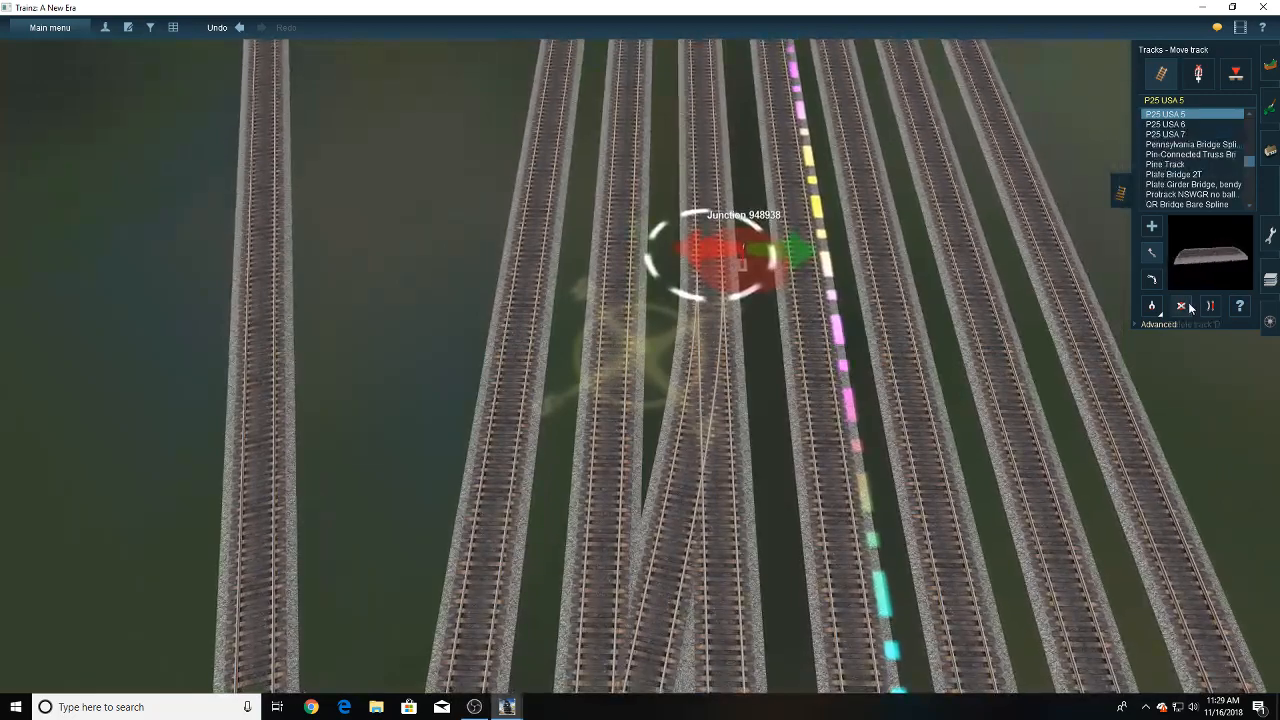
{"action": "left_click", "coordinate": [1186, 307]}
{"action": "right_click", "coordinate": [706, 590]}
{"action": "right_click", "coordinate": [642, 562]}
{"action": "key", "text": "Down"}
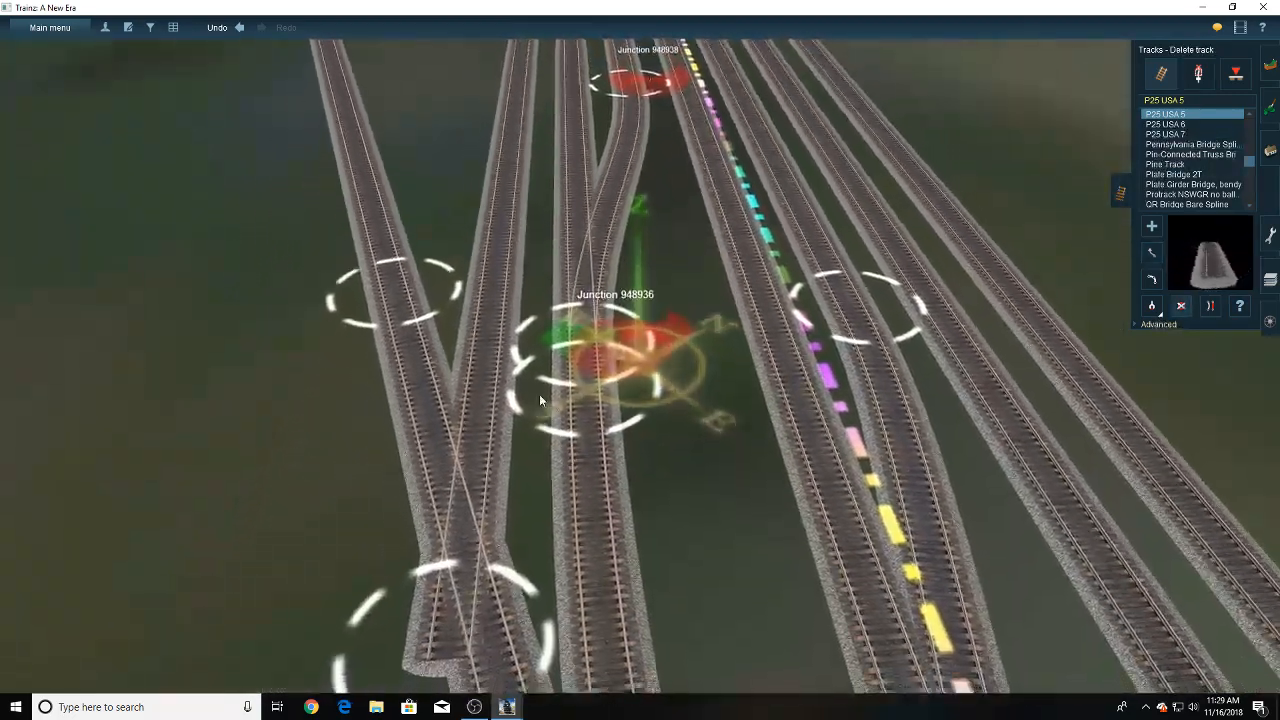
- Lay a P25 USA 5 crossover from the connected yard track to the outermost parallel track, joining it farther up the yard
{"action": "right_click", "coordinate": [458, 385]}
{"action": "right_click", "coordinate": [708, 222]}
{"action": "left_click", "coordinate": [1149, 254]}
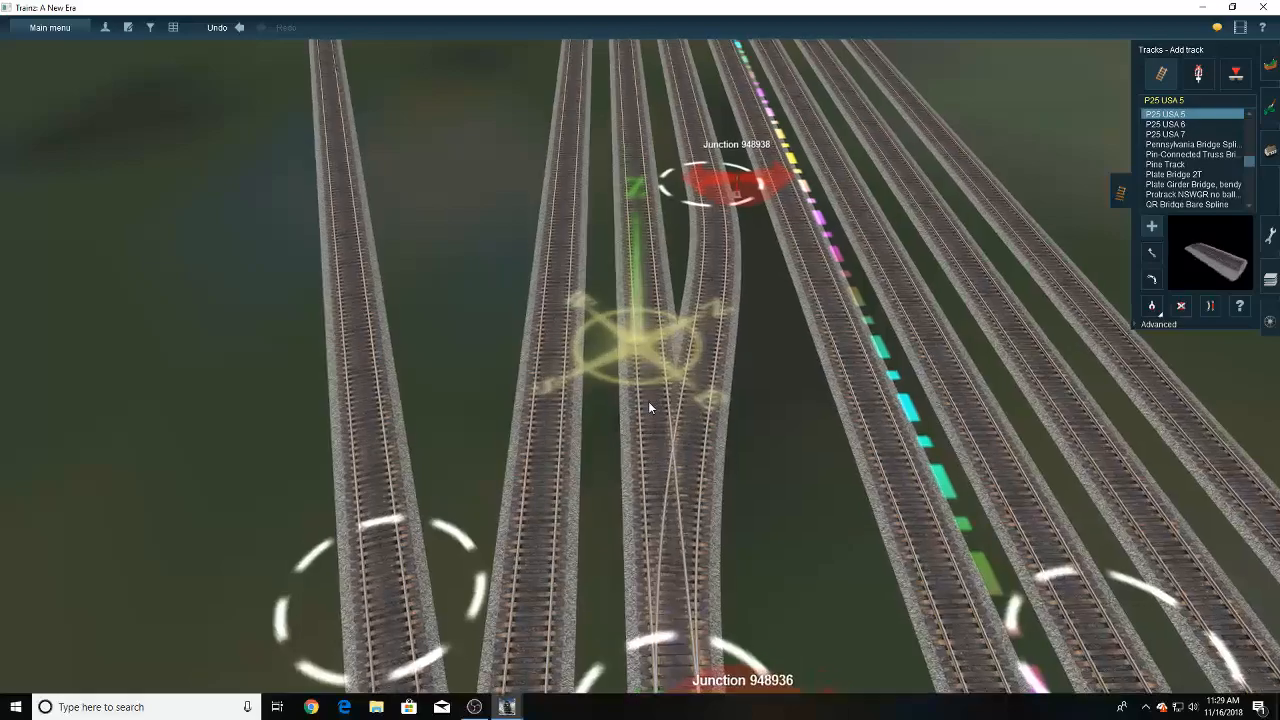
{"action": "left_click", "coordinate": [648, 401]}
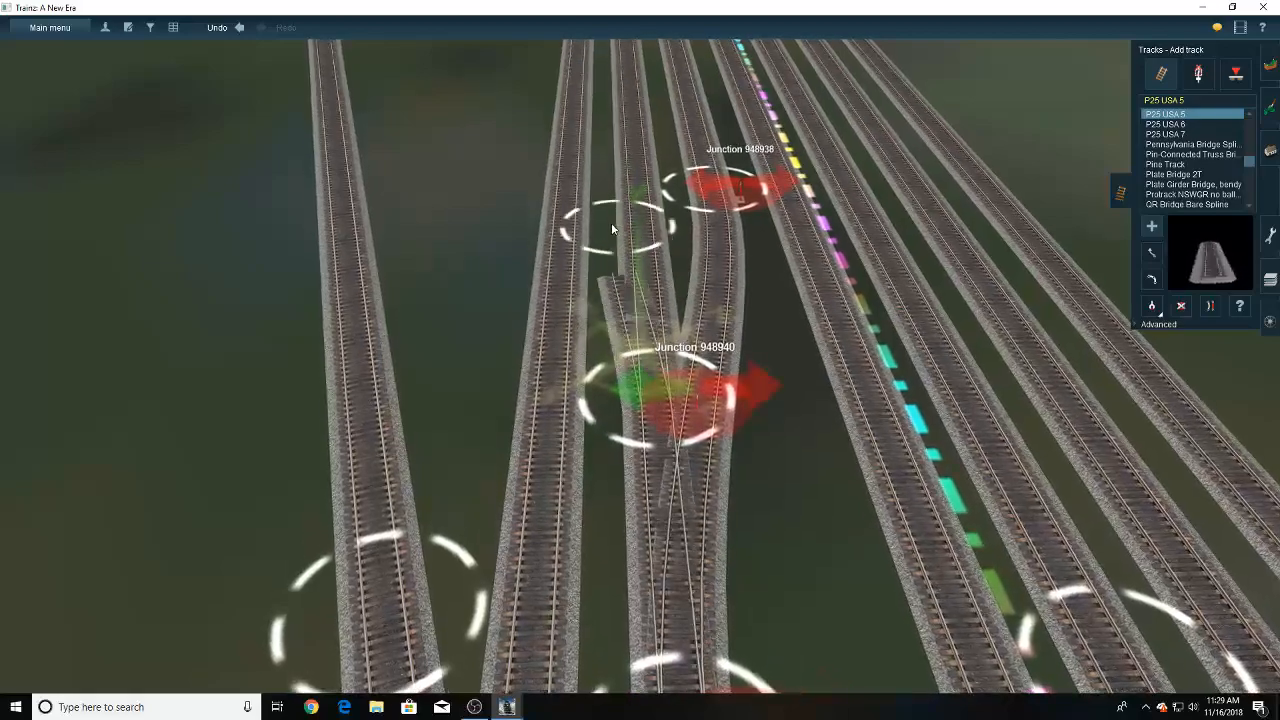
{"action": "right_click", "coordinate": [601, 208]}
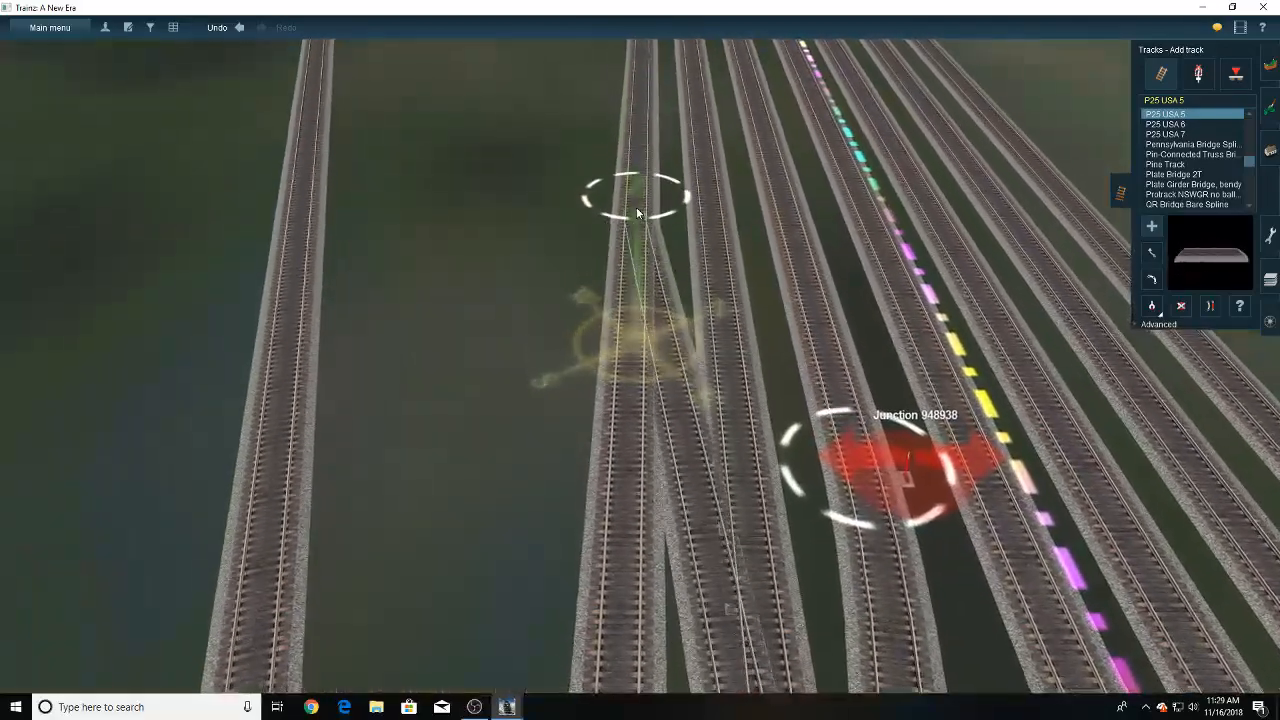
{"action": "left_click", "coordinate": [640, 214]}
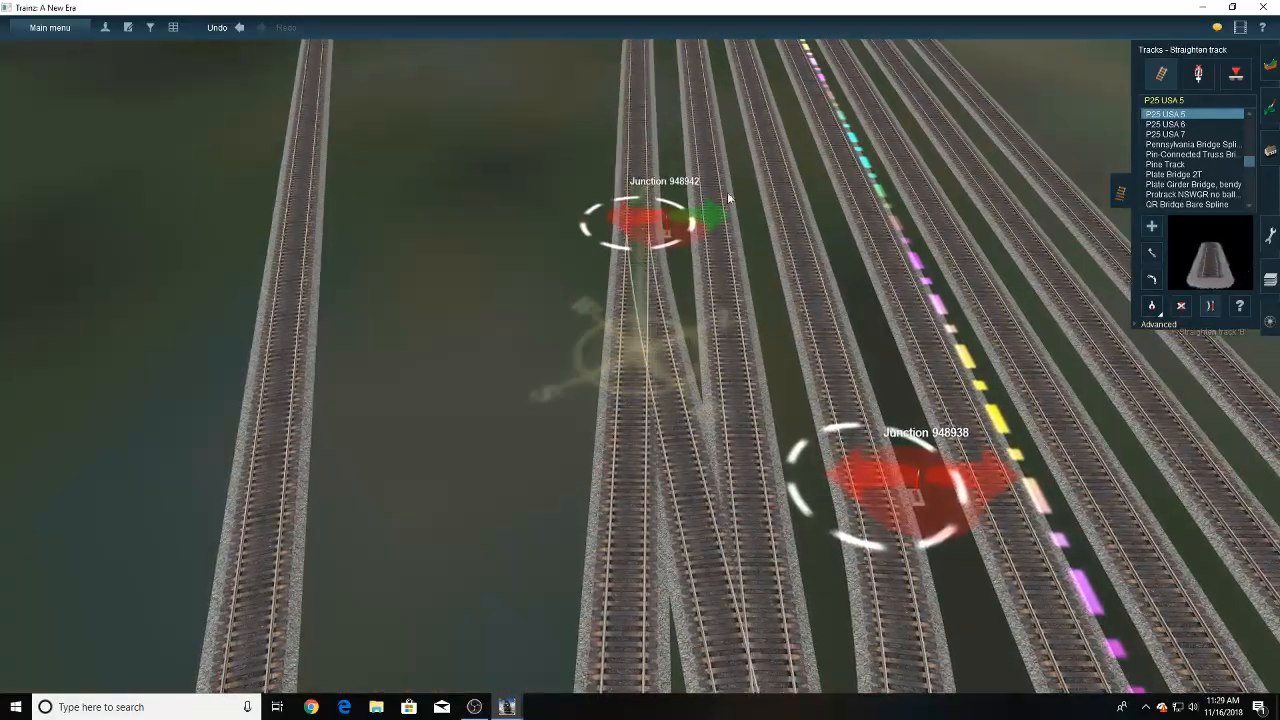
- Delete the redundant near section of the outermost parallel track leading up to the new crossover's far junction
{"action": "right_click", "coordinate": [644, 440]}
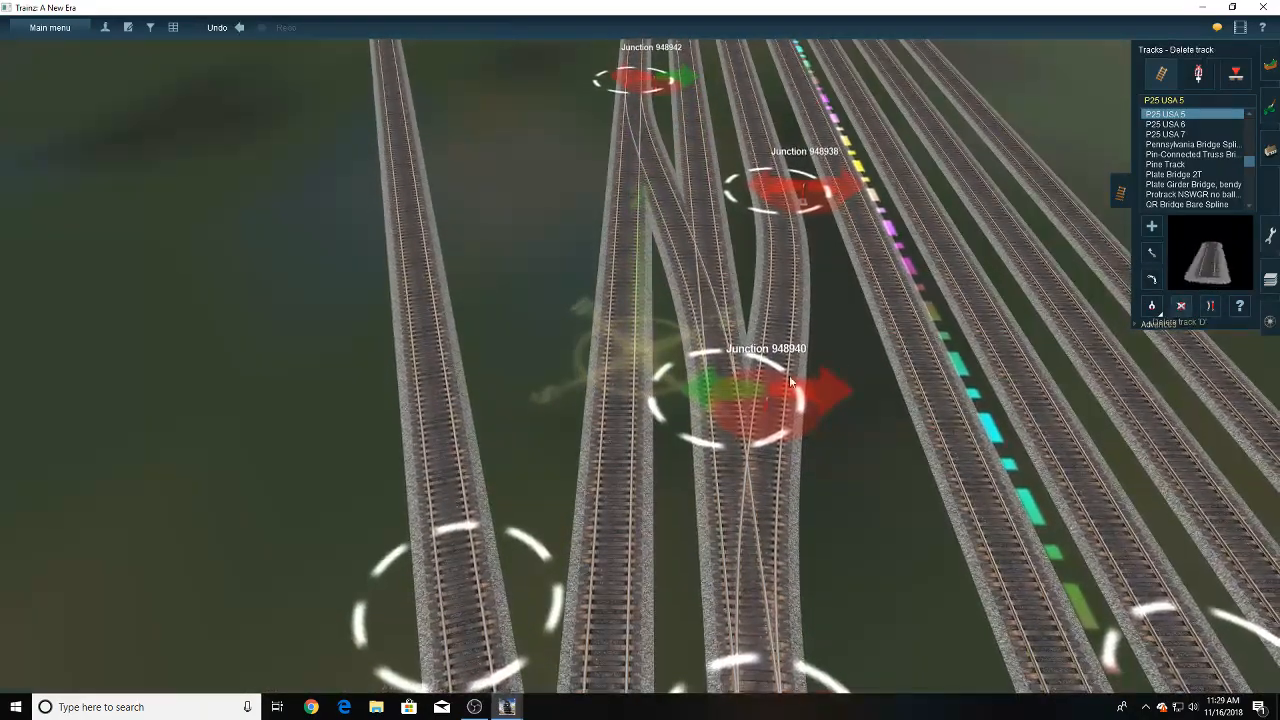
{"action": "left_click", "coordinate": [636, 407]}
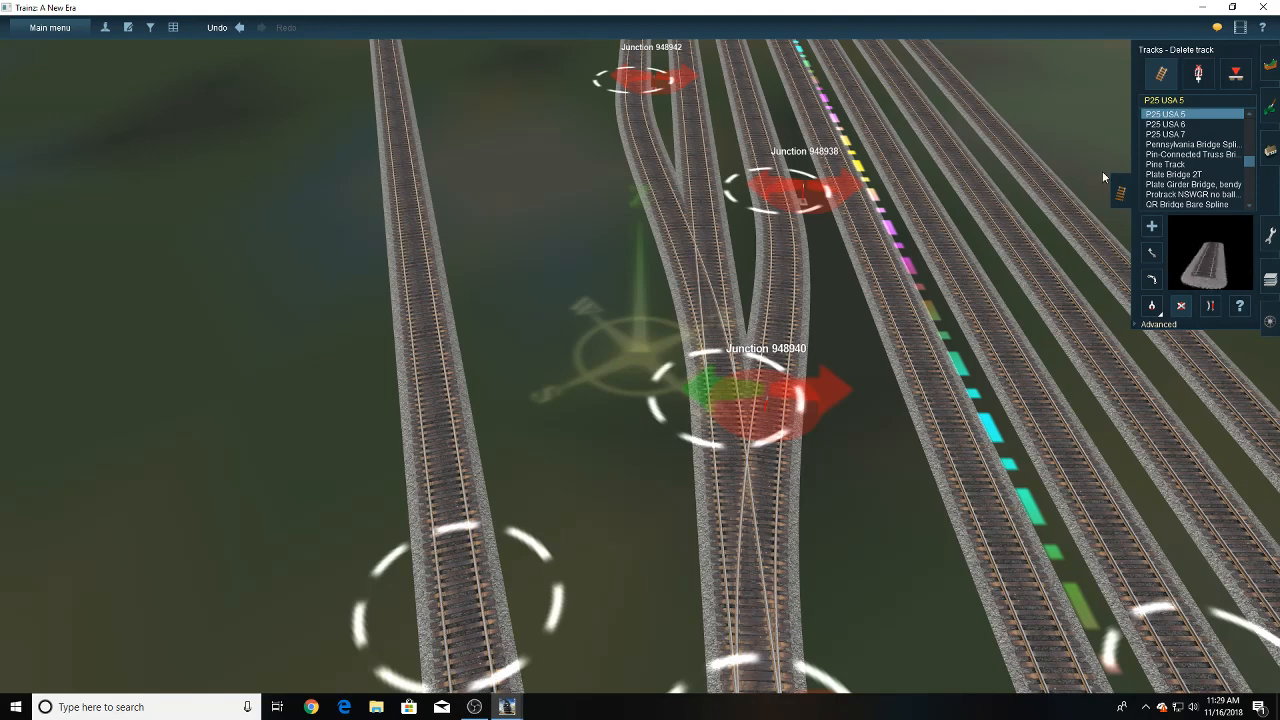
- Rotate the switch levers of the two crossover junctions on the connected yard track to the opposite side
{"action": "left_click", "coordinate": [1199, 73]}
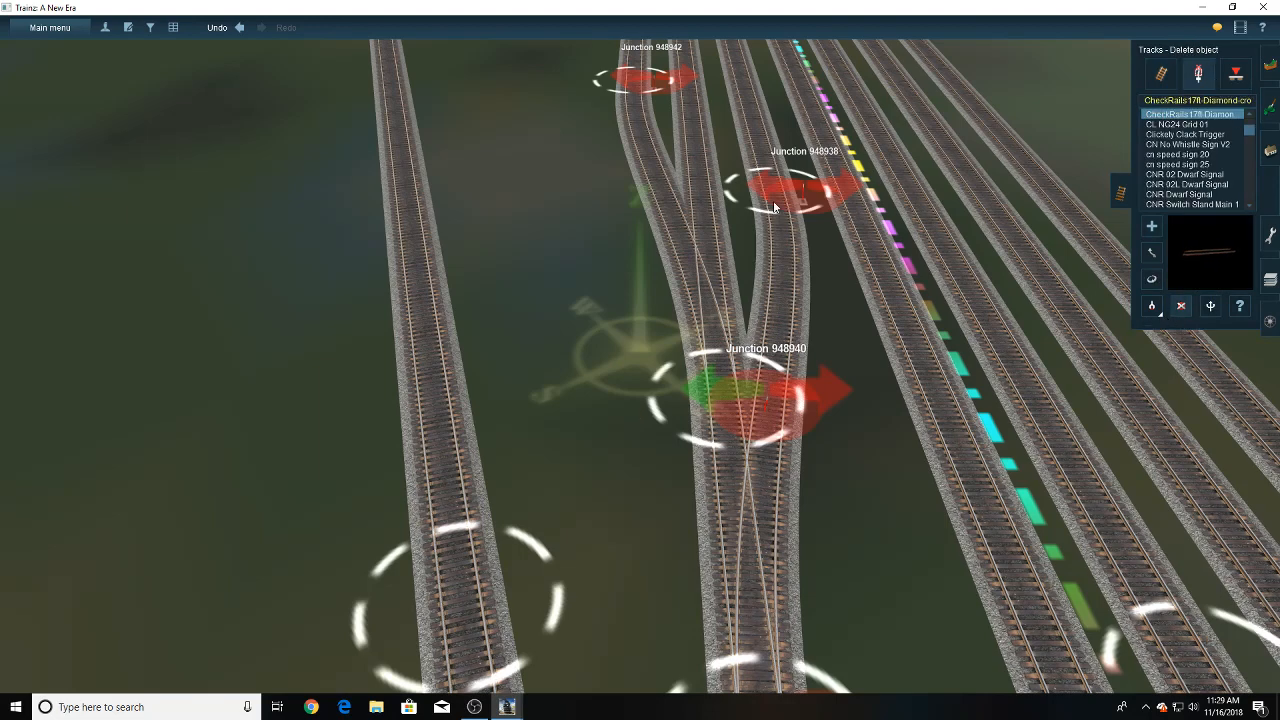
{"action": "right_click", "coordinate": [624, 460]}
{"action": "scroll", "coordinate": [624, 460], "scroll_direction": "down", "scroll_amount": 5}
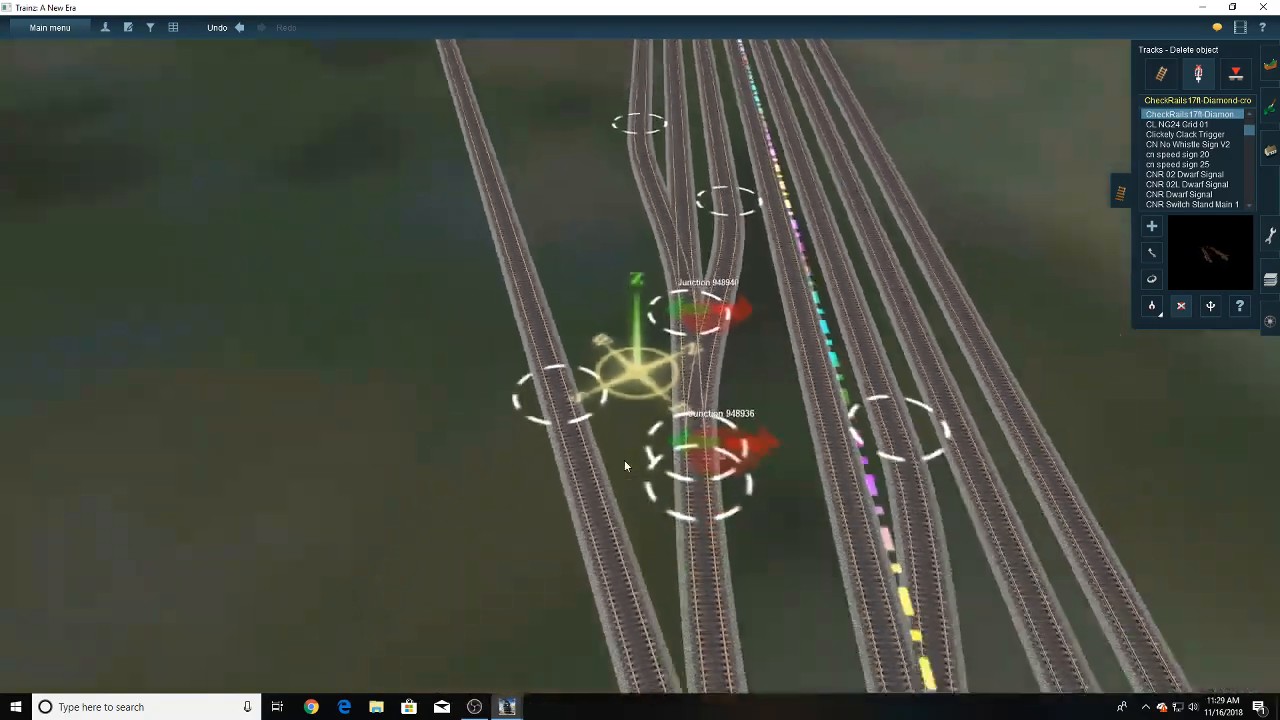
{"action": "key", "text": "Down"}
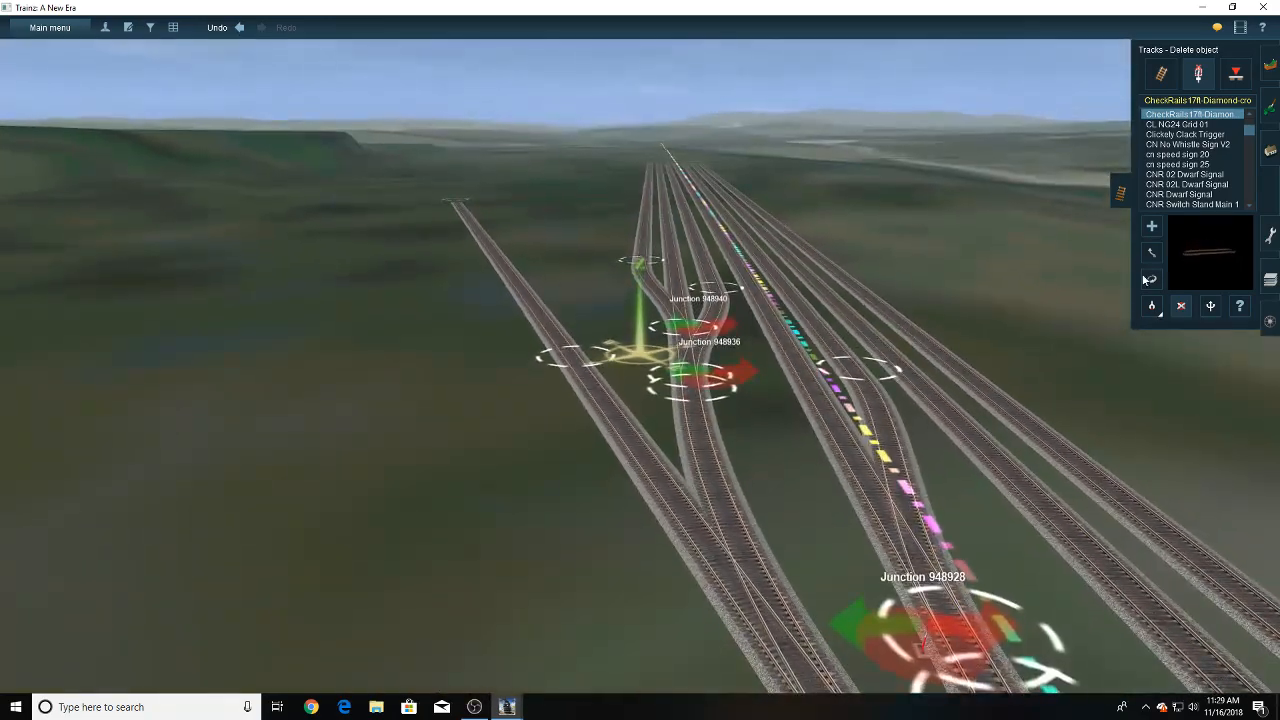
{"action": "left_click", "coordinate": [699, 329]}
{"action": "left_click", "coordinate": [705, 386]}
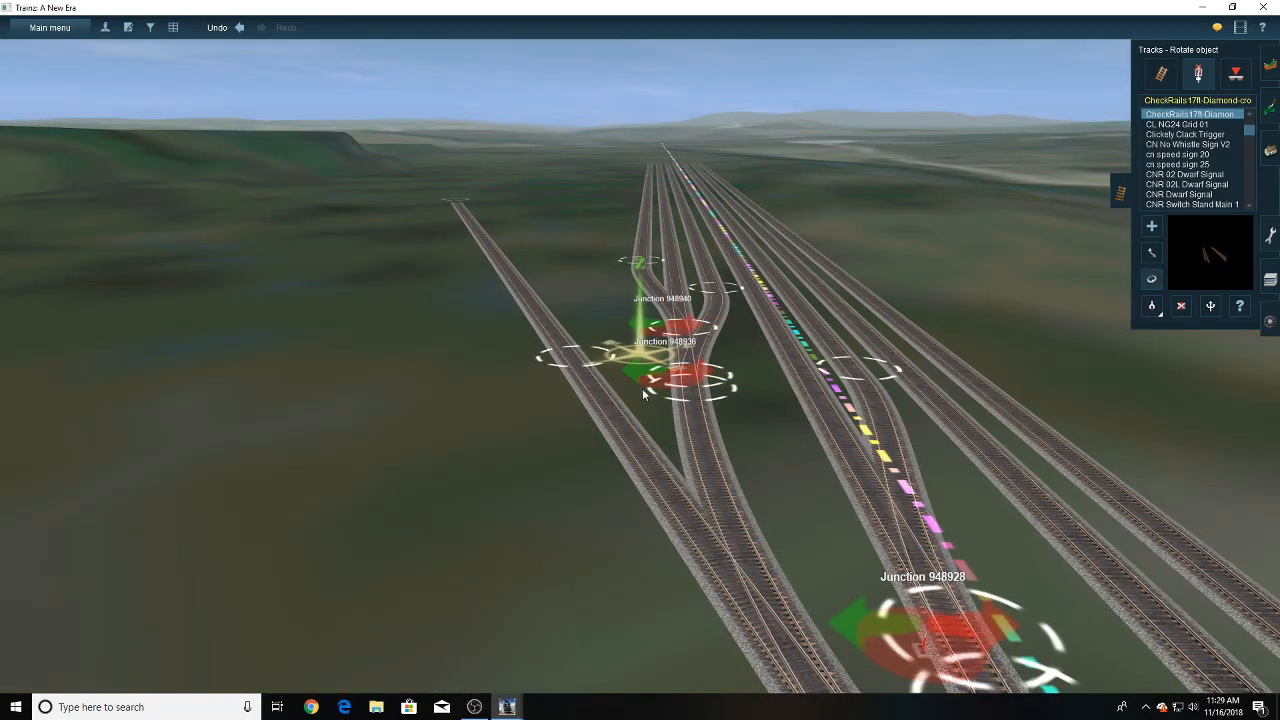
- Lay a new P25 USA 5 track outside the outermost yard track, with its near end beside the last crossover's far end
{"action": "scroll", "coordinate": [612, 349], "scroll_direction": "down", "scroll_amount": 5}
{"action": "scroll", "coordinate": [608, 348], "scroll_direction": "up", "scroll_amount": 4}
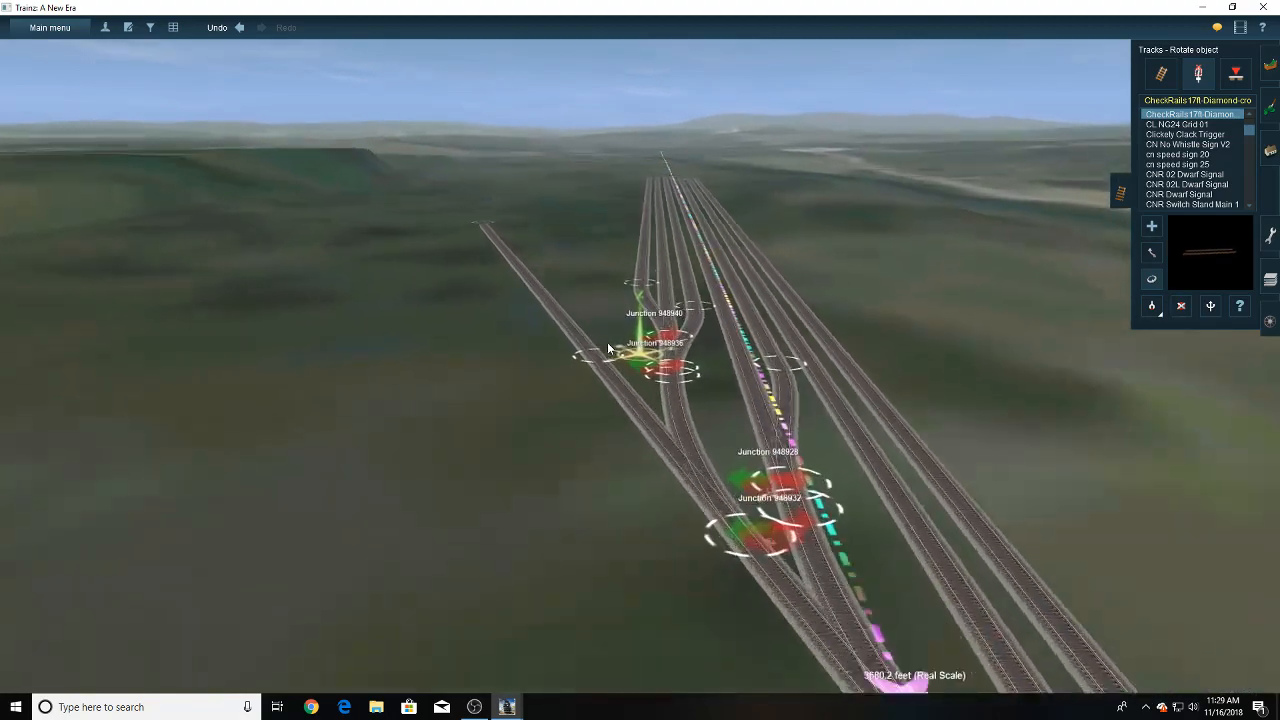
{"action": "scroll", "coordinate": [608, 348], "scroll_direction": "up", "scroll_amount": 3}
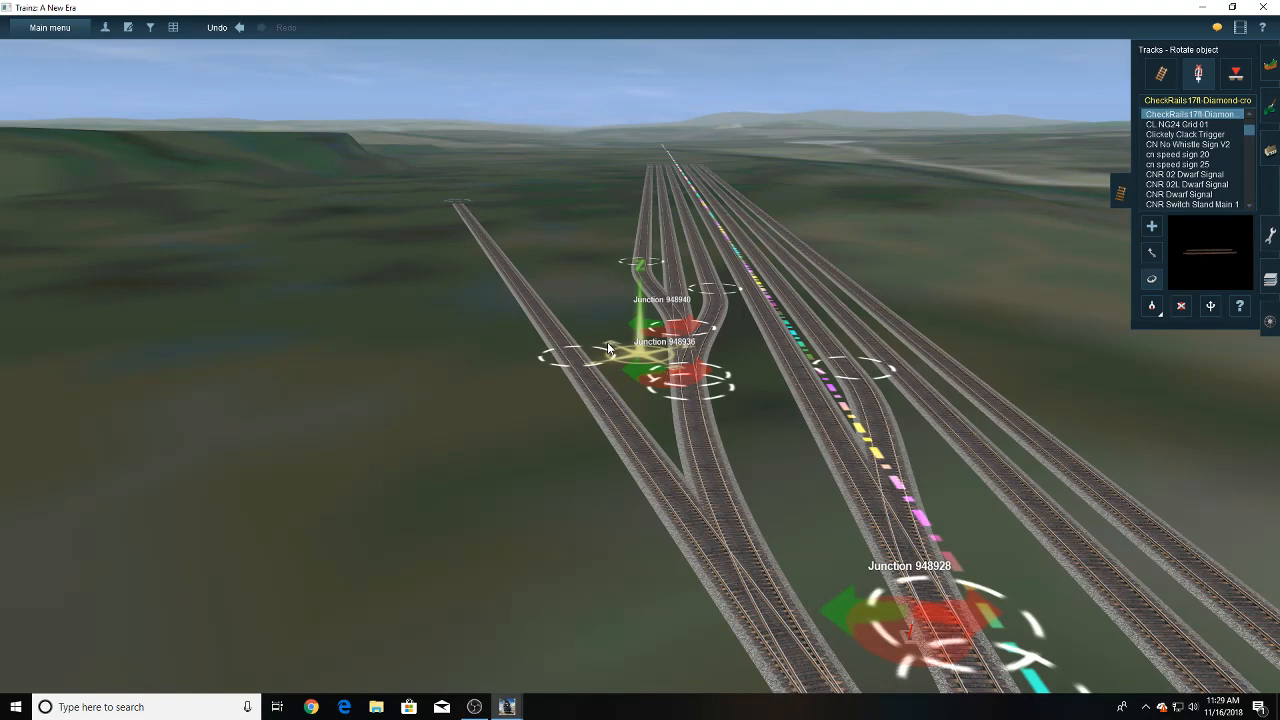
{"action": "scroll", "coordinate": [608, 348], "scroll_direction": "down", "scroll_amount": 4}
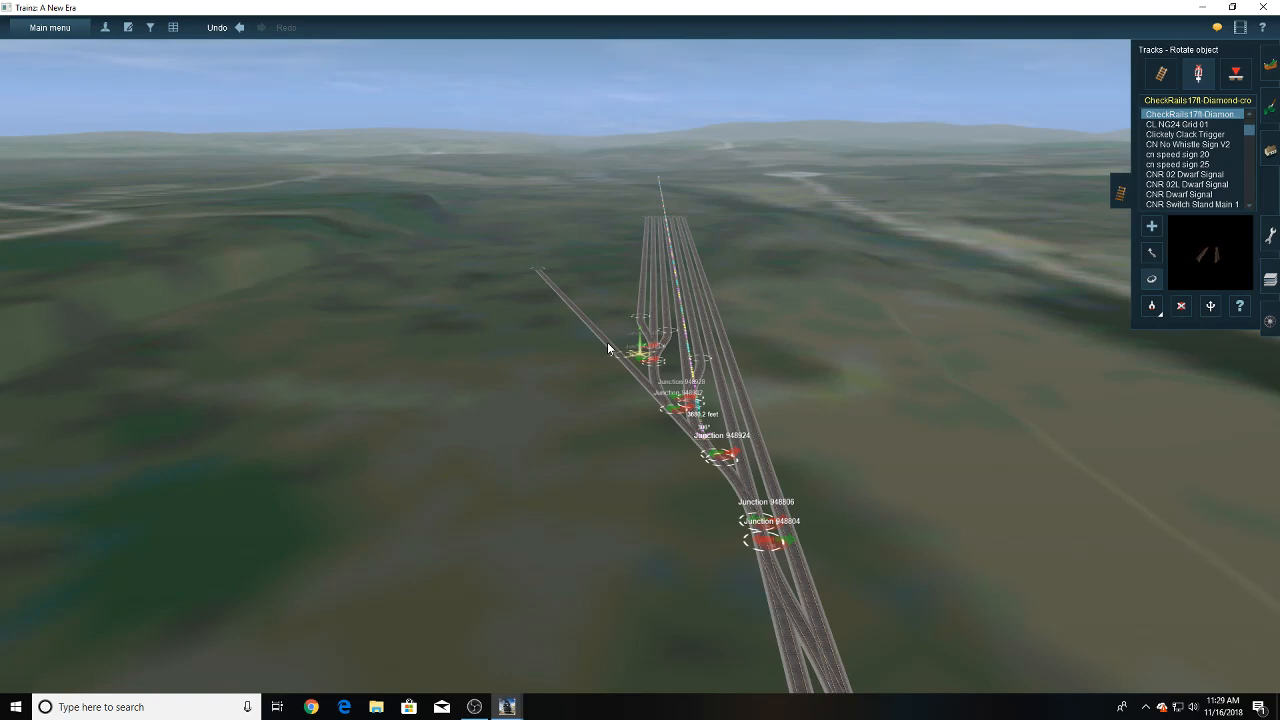
{"action": "right_click_drag", "start_coordinate": [660, 353], "coordinate": [559, 357]}
{"action": "scroll", "coordinate": [559, 357], "scroll_direction": "up", "scroll_amount": 3}
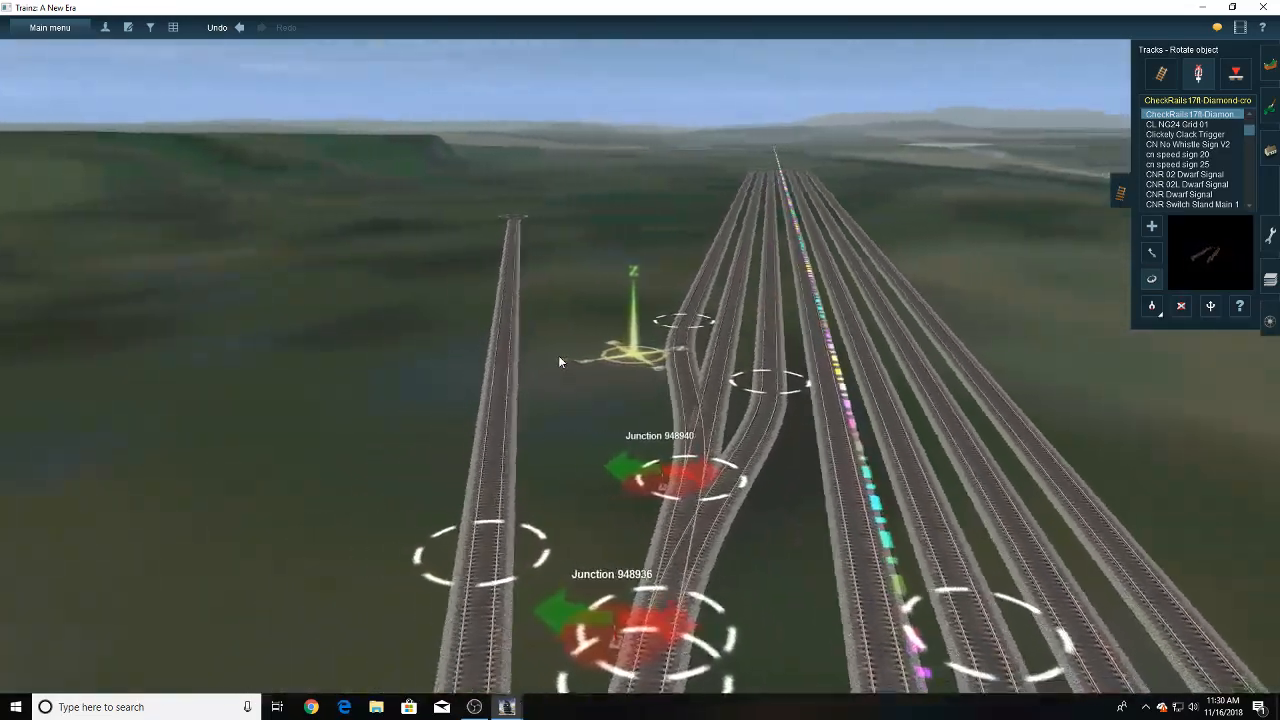
{"action": "left_click", "coordinate": [1152, 227]}
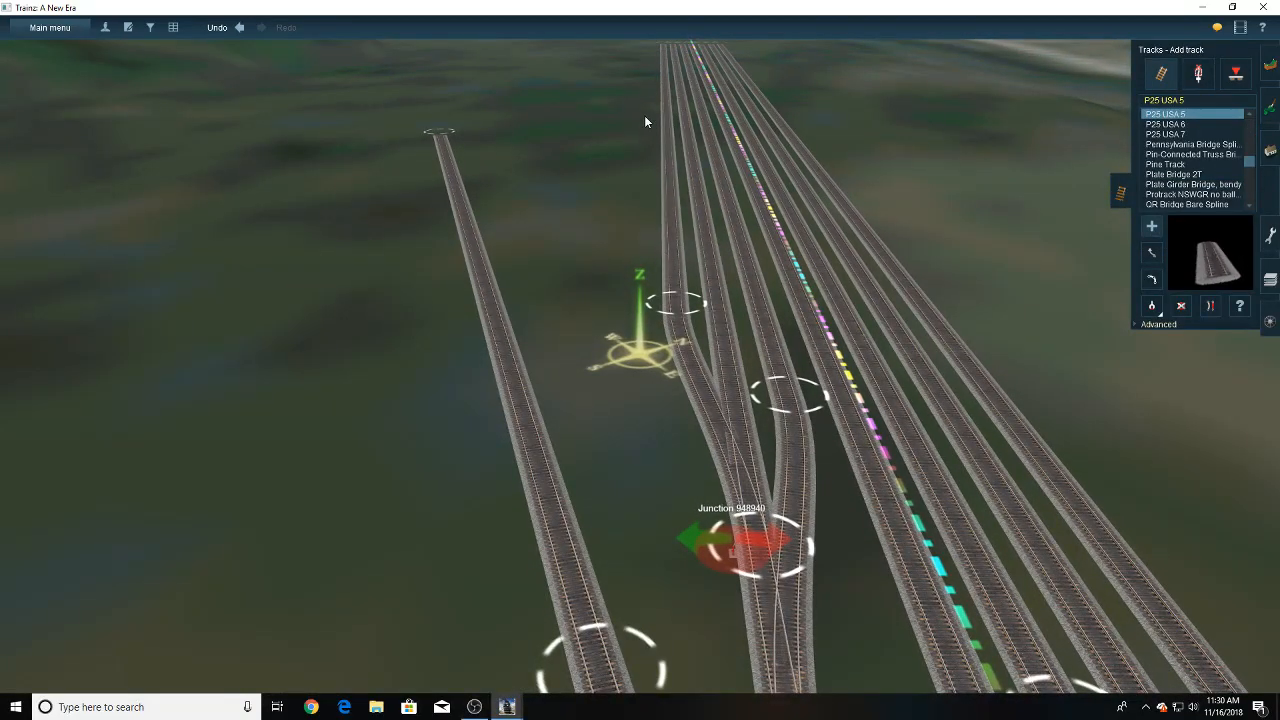
{"action": "mouse_move", "coordinate": [644, 115]}
{"action": "left_mouse_down"}
{"action": "mouse_move", "coordinate": [621, 330]}
{"action": "mouse_move", "coordinate": [636, 316]}
{"action": "left_mouse_up"}
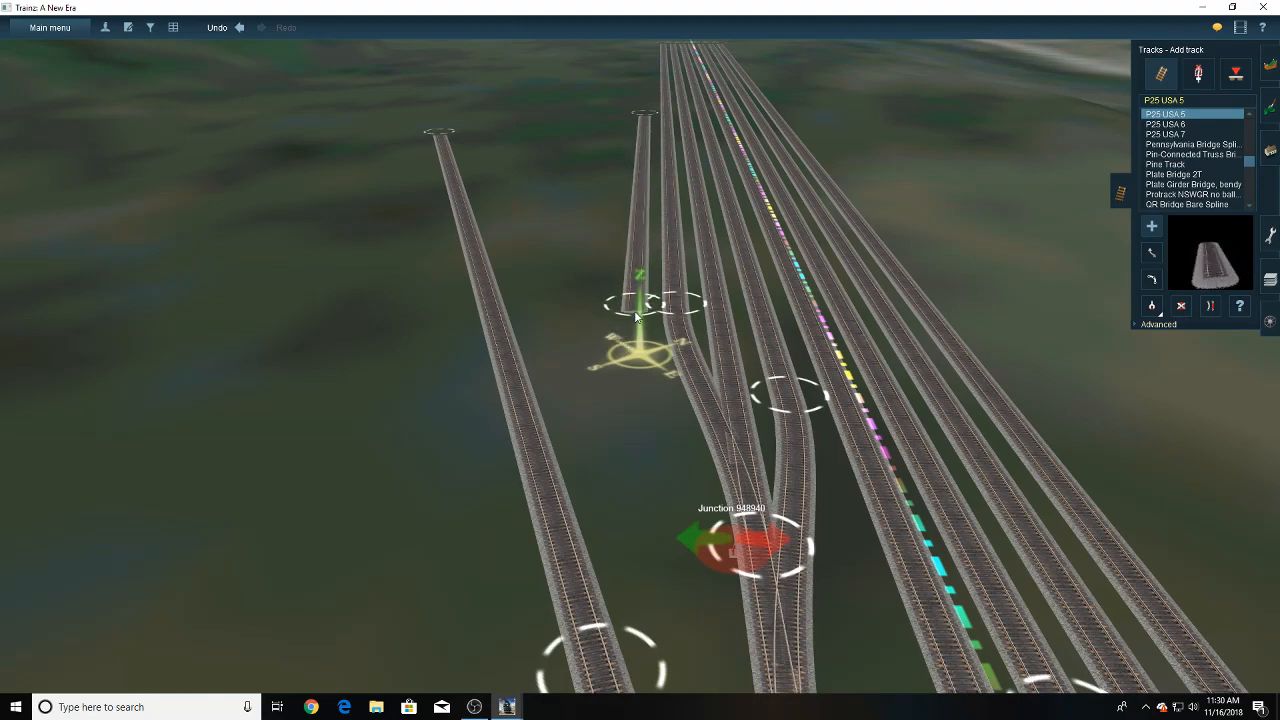
- Move the new track's far end up level with the other yard track ends, spaced evenly beside the outermost one
{"action": "right_click", "coordinate": [631, 160]}
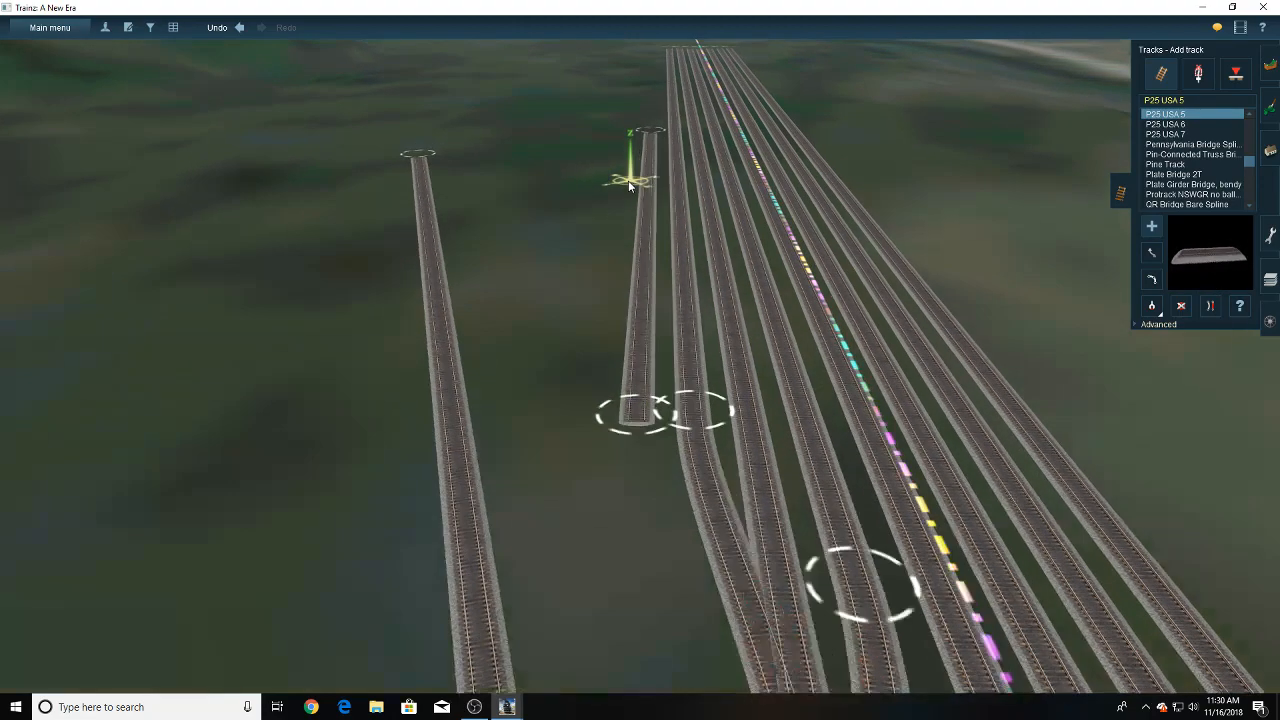
{"action": "right_click", "coordinate": [629, 178]}
{"action": "left_click", "coordinate": [1151, 253]}
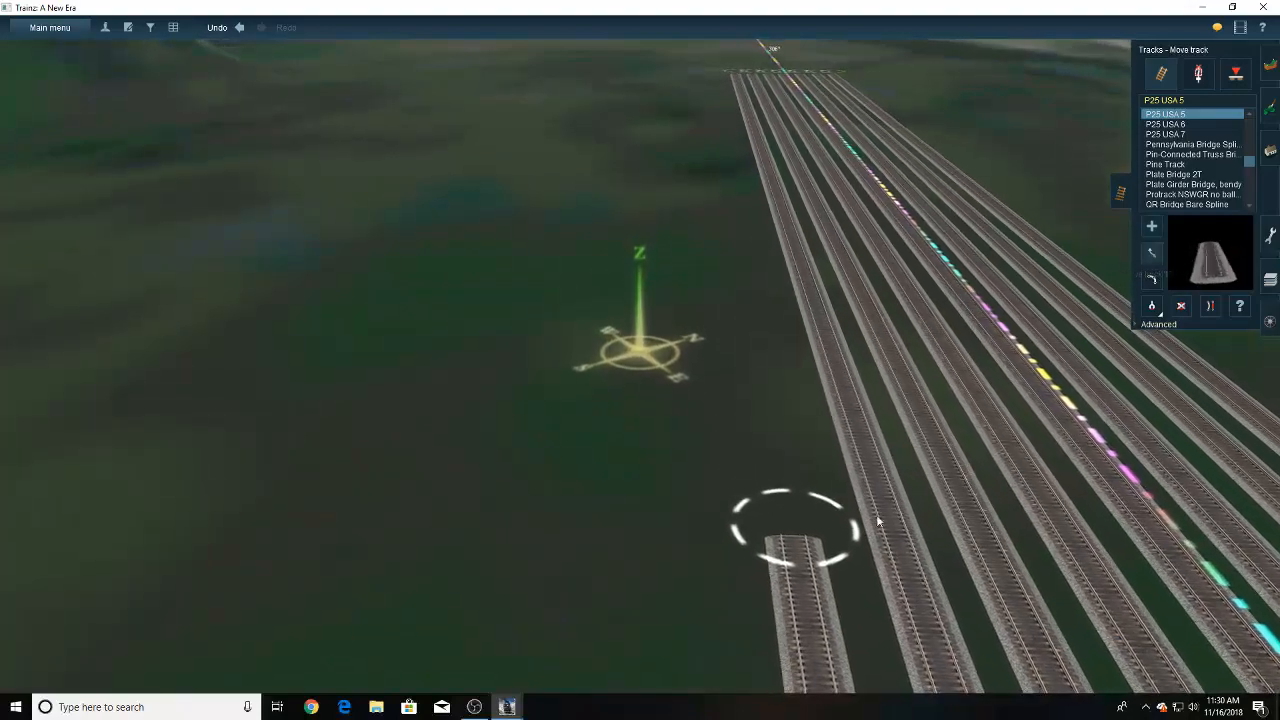
{"action": "right_click", "coordinate": [775, 320]}
{"action": "left_click_drag", "start_coordinate": [798, 466], "coordinate": [651, 247]}
{"action": "right_click", "coordinate": [585, 240]}
{"action": "right_click", "coordinate": [600, 238]}
{"action": "right_click", "coordinate": [660, 240]}
{"action": "right_click", "coordinate": [644, 241]}
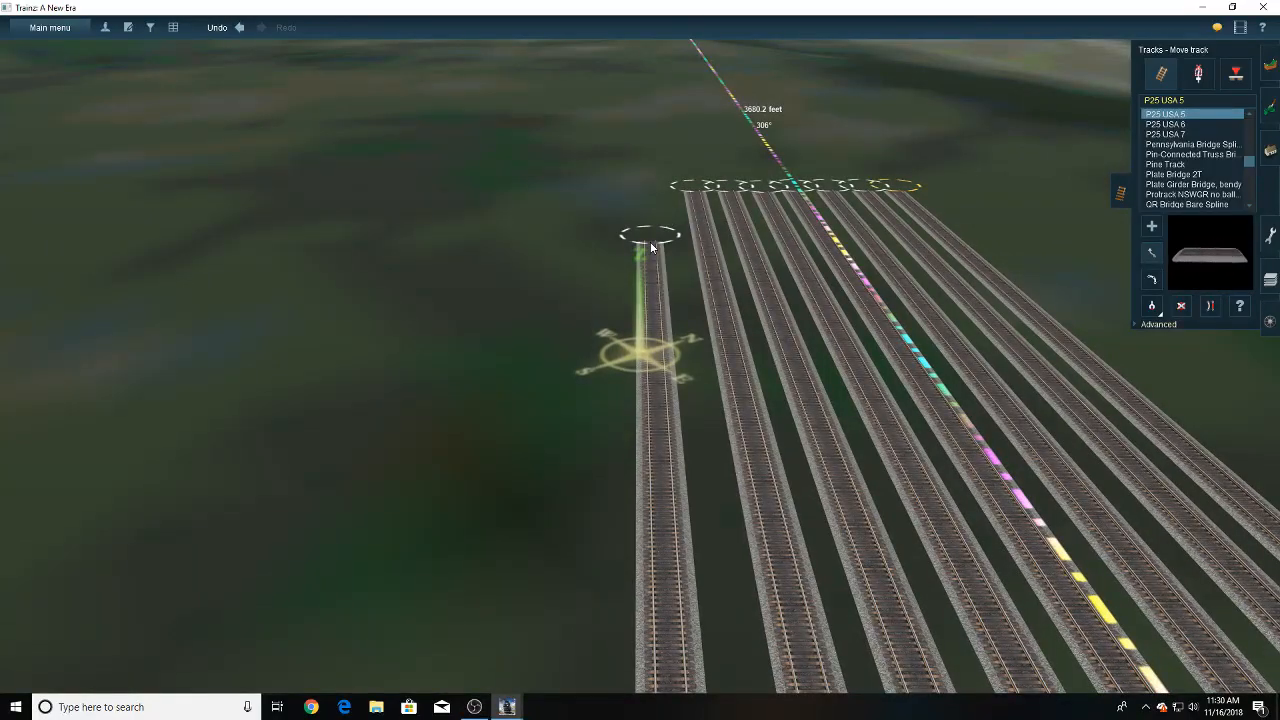
{"action": "right_click_drag", "start_coordinate": [651, 247], "coordinate": [671, 243]}
{"action": "right_click", "coordinate": [669, 229]}
{"action": "left_click_drag", "start_coordinate": [671, 243], "coordinate": [642, 237]}
{"action": "right_click", "coordinate": [606, 206]}
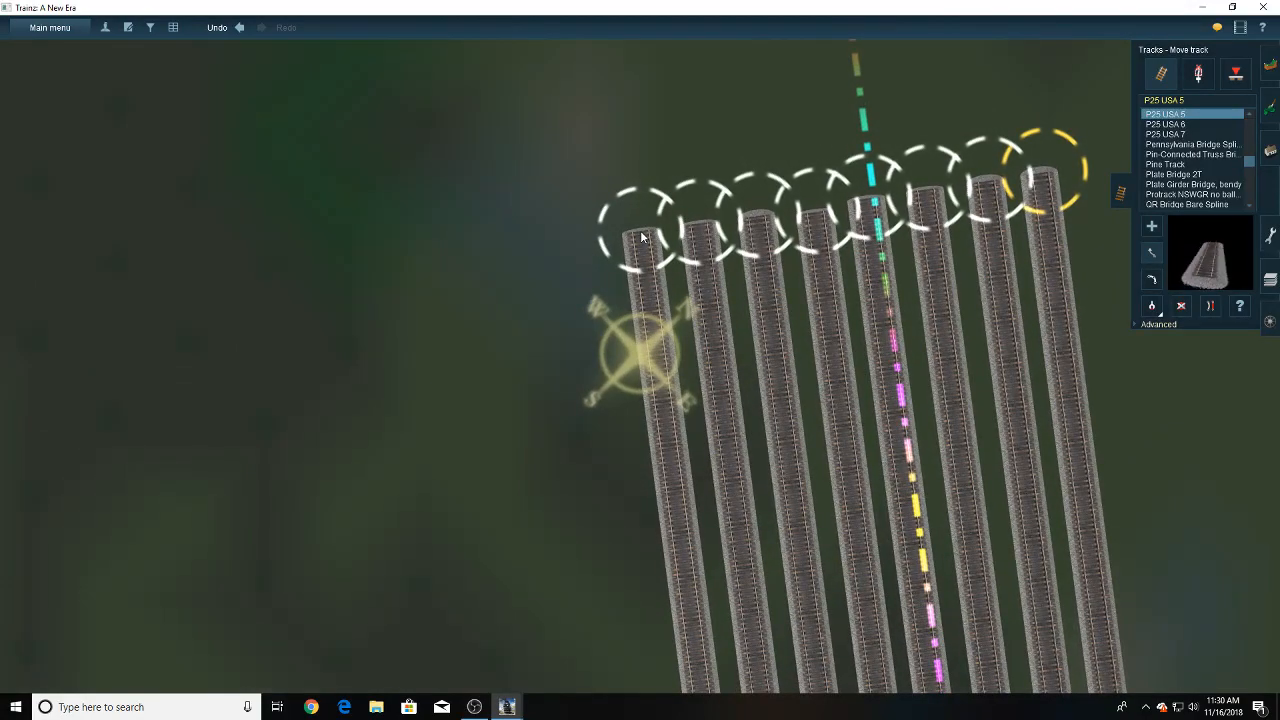
- Shift the new track's near end so the track runs parallel to the adjacent yard track
{"action": "key", "text": "Right"}
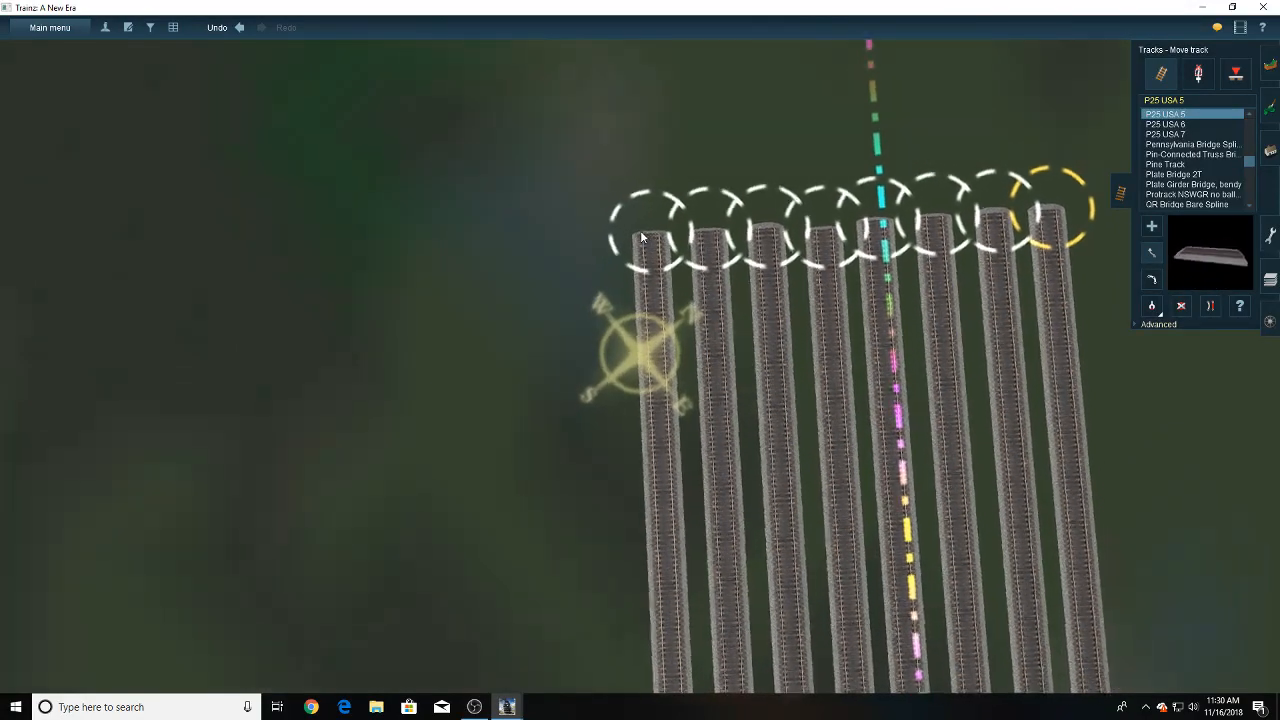
{"action": "key", "text": "Down"}
{"action": "key", "text": "Down"}
{"action": "key", "text": "Right"}
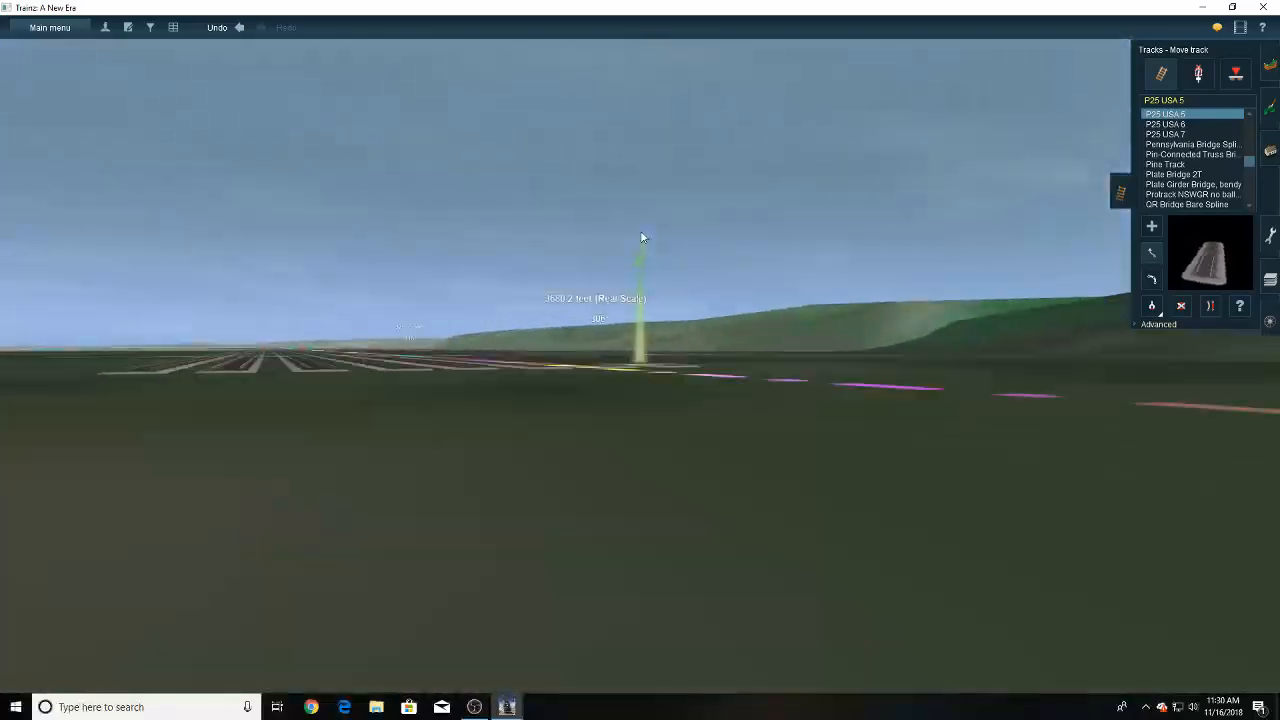
{"action": "key", "text": "Up"}
{"action": "key", "text": "Down"}
{"action": "right_click_drag", "start_coordinate": [641, 238], "coordinate": [652, 353]}
{"action": "key", "text": "Up"}
{"action": "key", "text": "Left"}
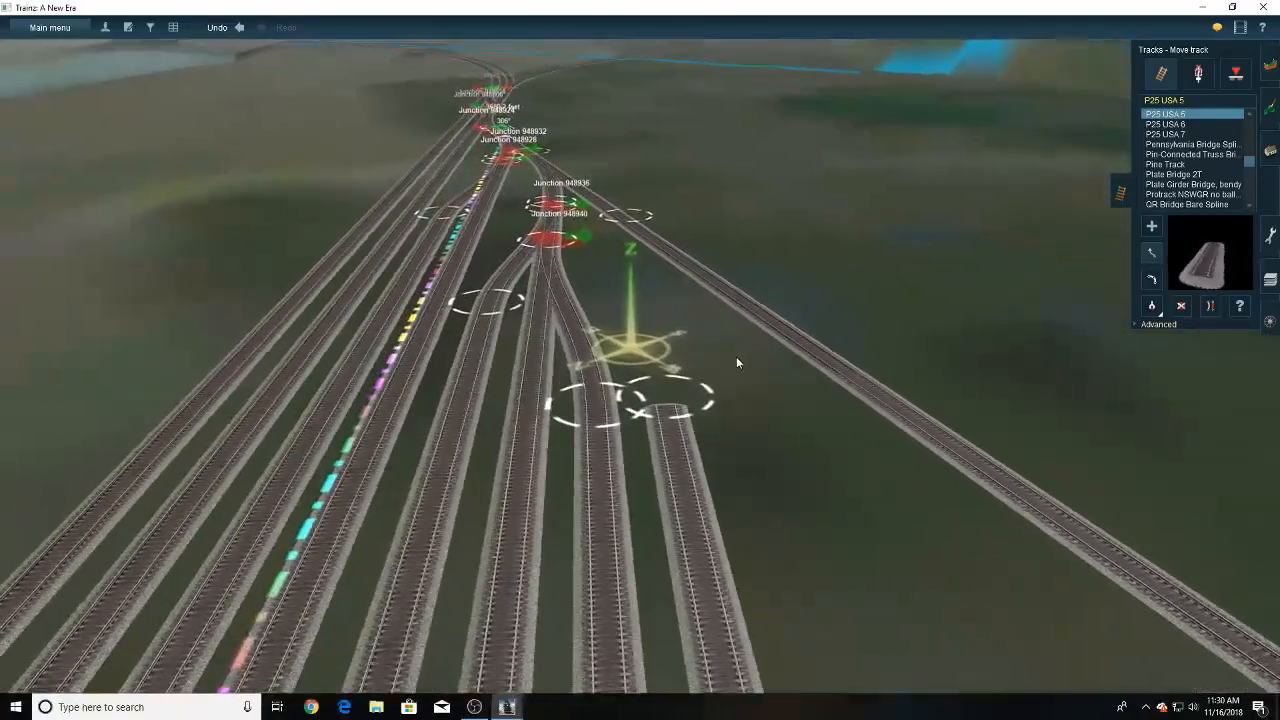
{"action": "mouse_move", "coordinate": [668, 413]}
{"action": "left_mouse_down"}
{"action": "mouse_move", "coordinate": [665, 334]}
{"action": "mouse_move", "coordinate": [667, 436]}
{"action": "left_mouse_up"}
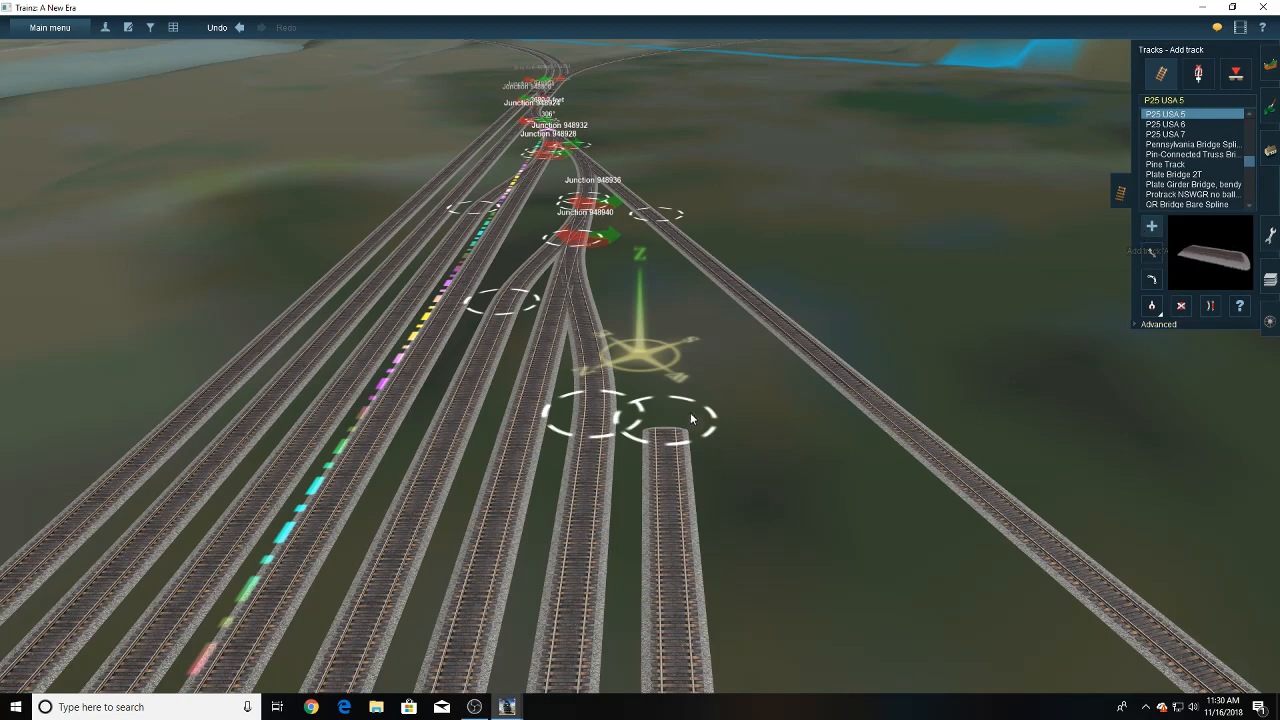
- Extend the new track from its near end across the diverging branch with P25 USA 5
{"action": "left_click", "coordinate": [674, 419]}
{"action": "left_click", "coordinate": [1208, 308]}
{"action": "left_click_drag", "start_coordinate": [670, 393], "coordinate": [649, 157]}
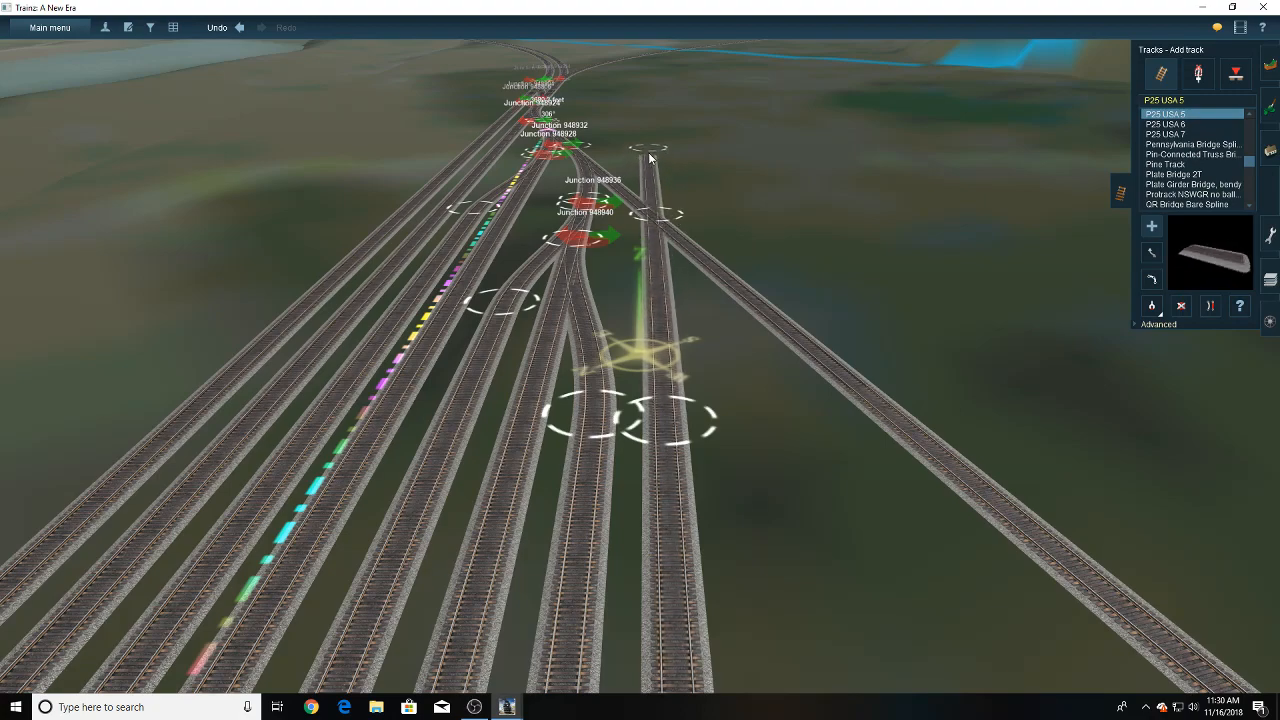
- Nudge the extension's free end beyond the diverging branch to keep it in line with the new yard track
{"action": "right_click", "coordinate": [668, 281]}
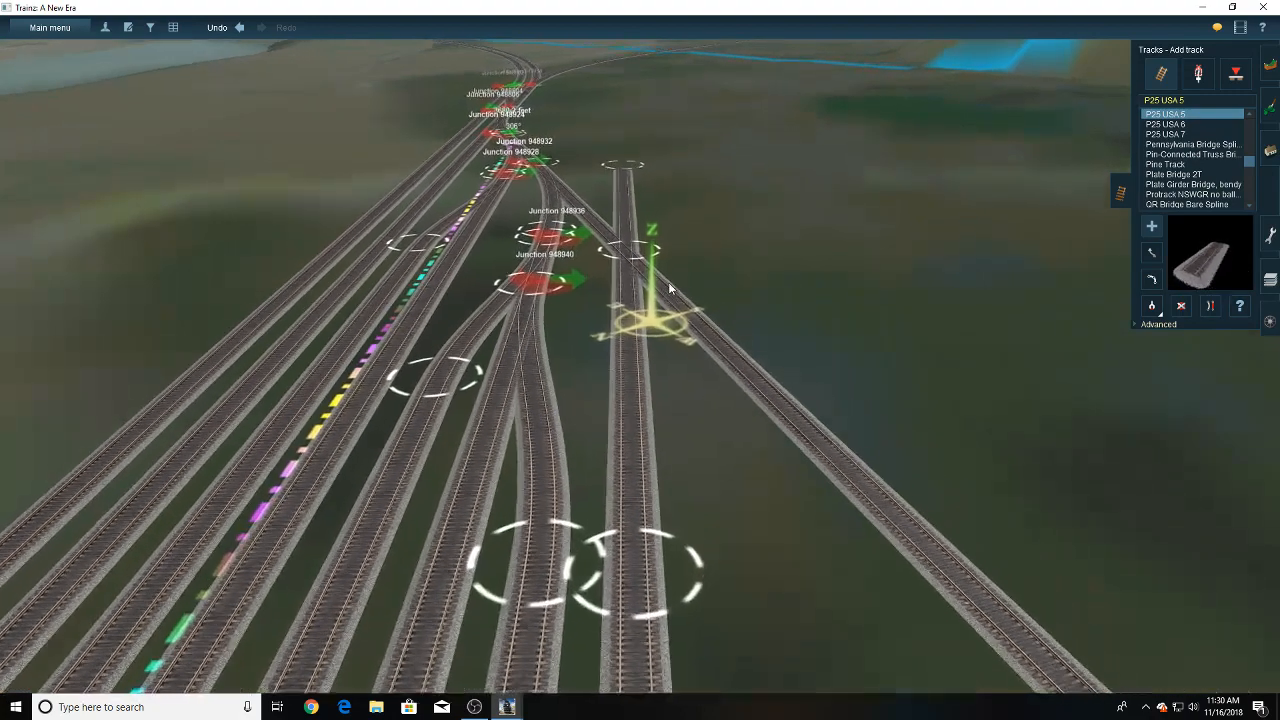
{"action": "right_click_drag", "start_coordinate": [668, 282], "coordinate": [733, 387]}
{"action": "right_click_drag", "start_coordinate": [645, 470], "coordinate": [575, 362]}
{"action": "left_click", "coordinate": [1146, 254]}
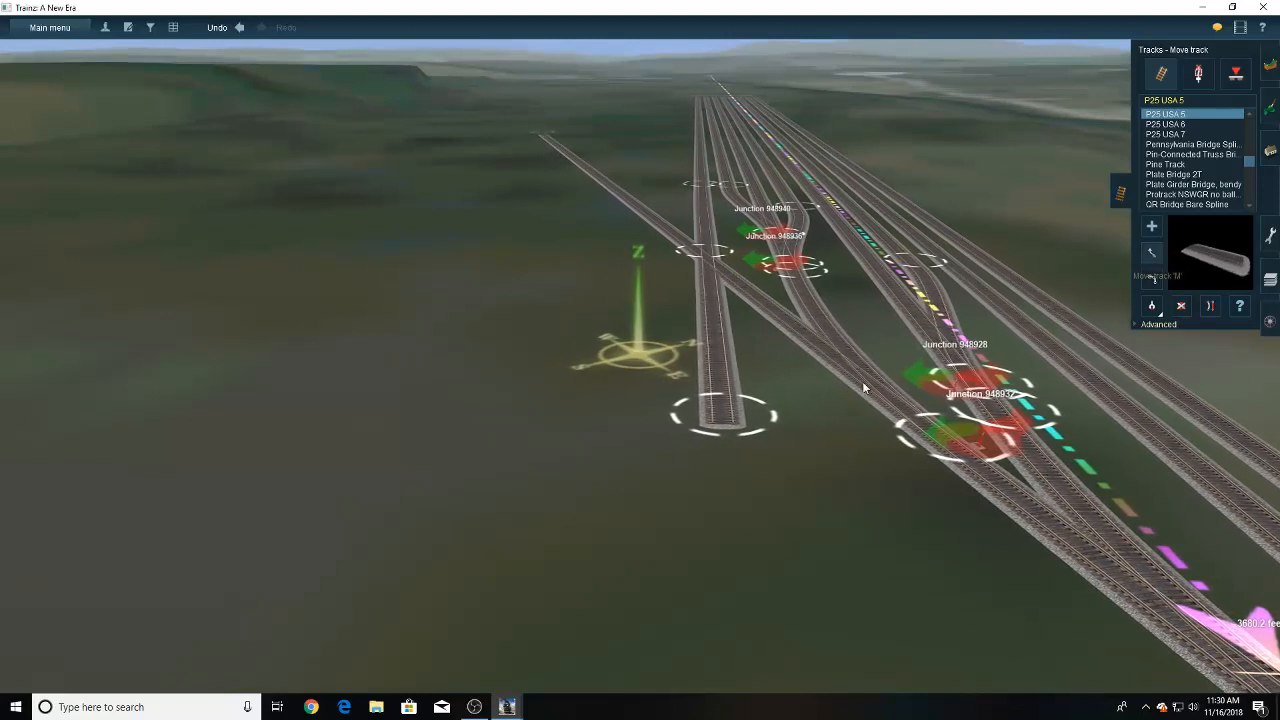
{"action": "left_click_drag", "start_coordinate": [732, 427], "coordinate": [720, 428]}
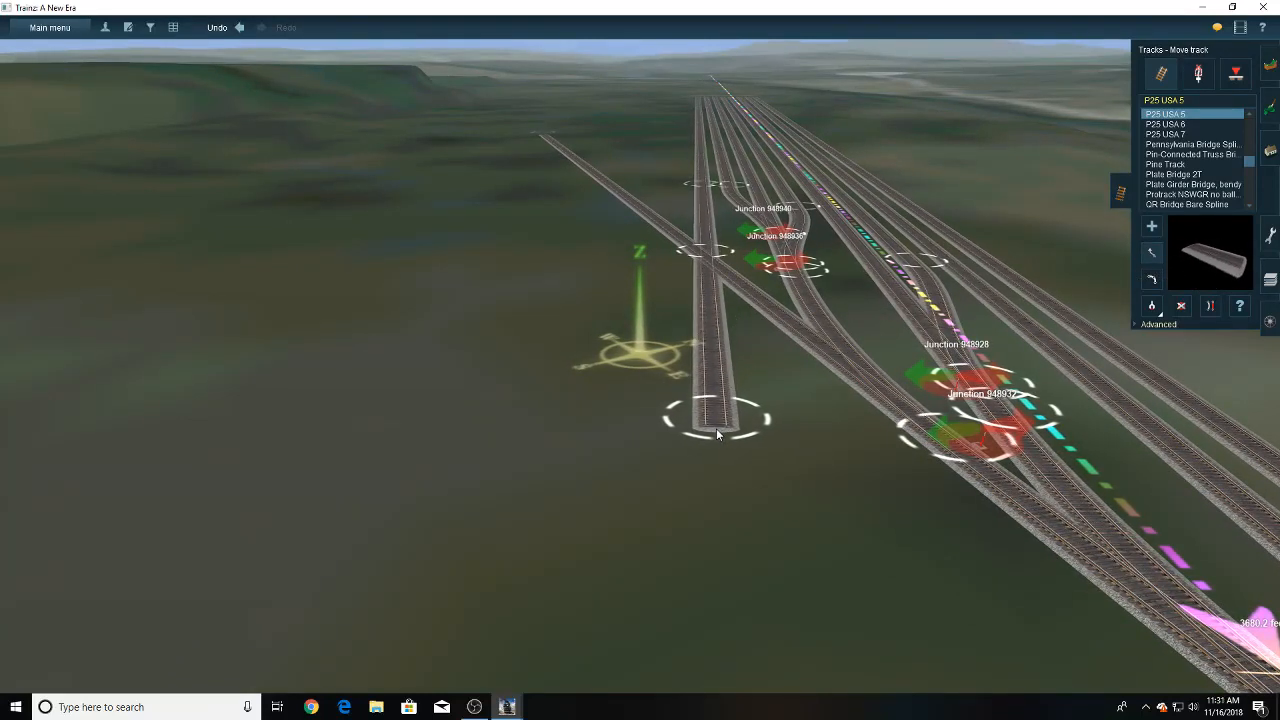
- Lay another P25 USA 5 track parallel to the extended one on its outer side, crossing the diverging branch
{"action": "right_click_drag", "start_coordinate": [709, 280], "coordinate": [632, 340]}
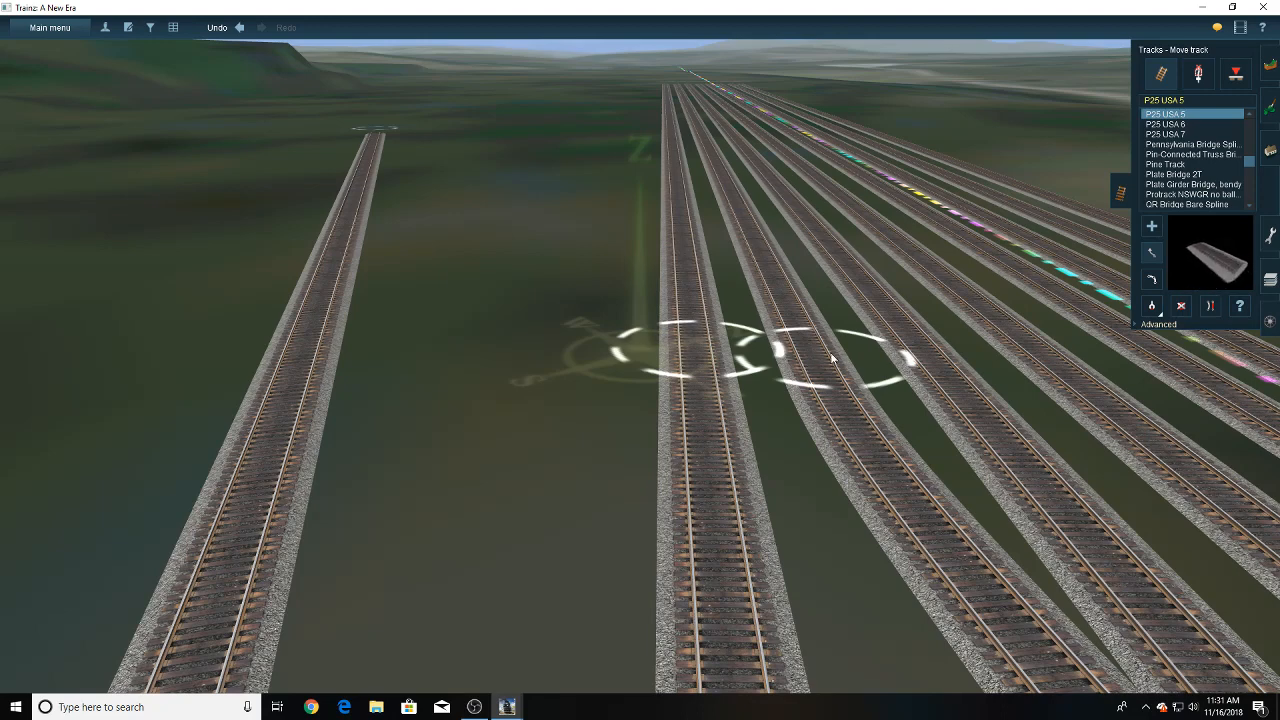
{"action": "left_click", "coordinate": [1151, 227]}
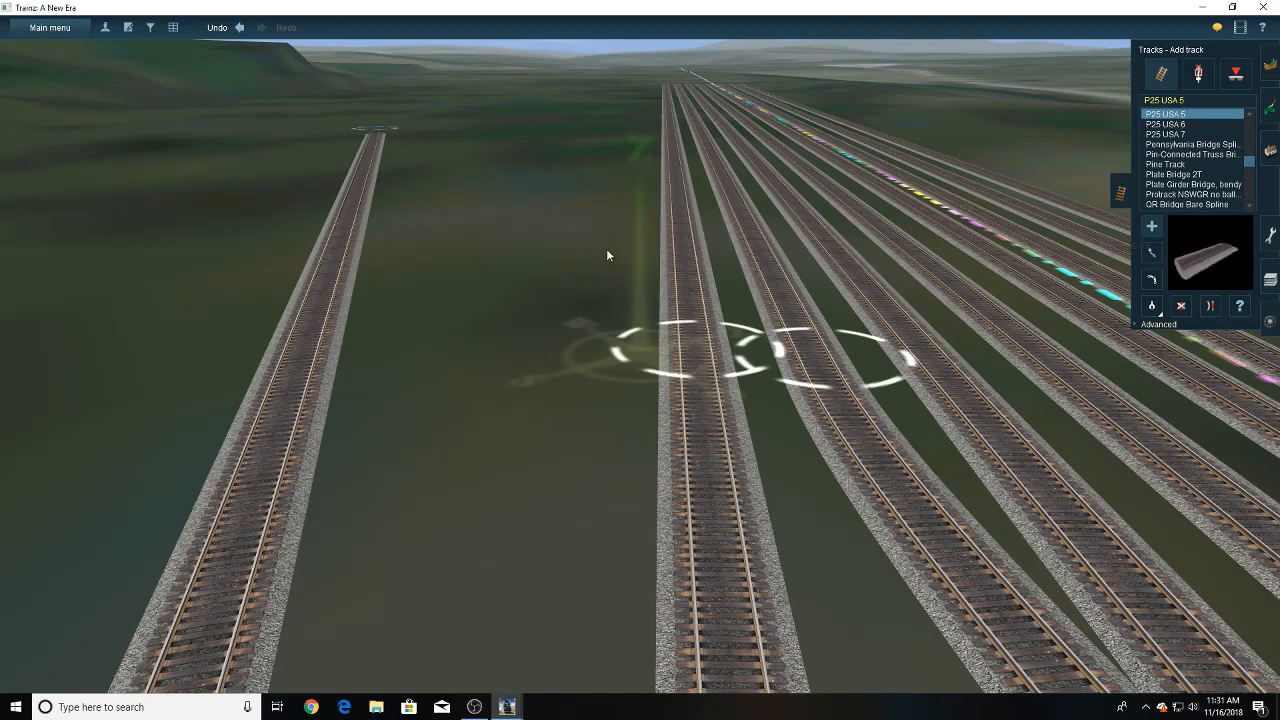
{"action": "left_click", "coordinate": [629, 203]}
{"action": "right_click_drag", "start_coordinate": [577, 378], "coordinate": [609, 420]}
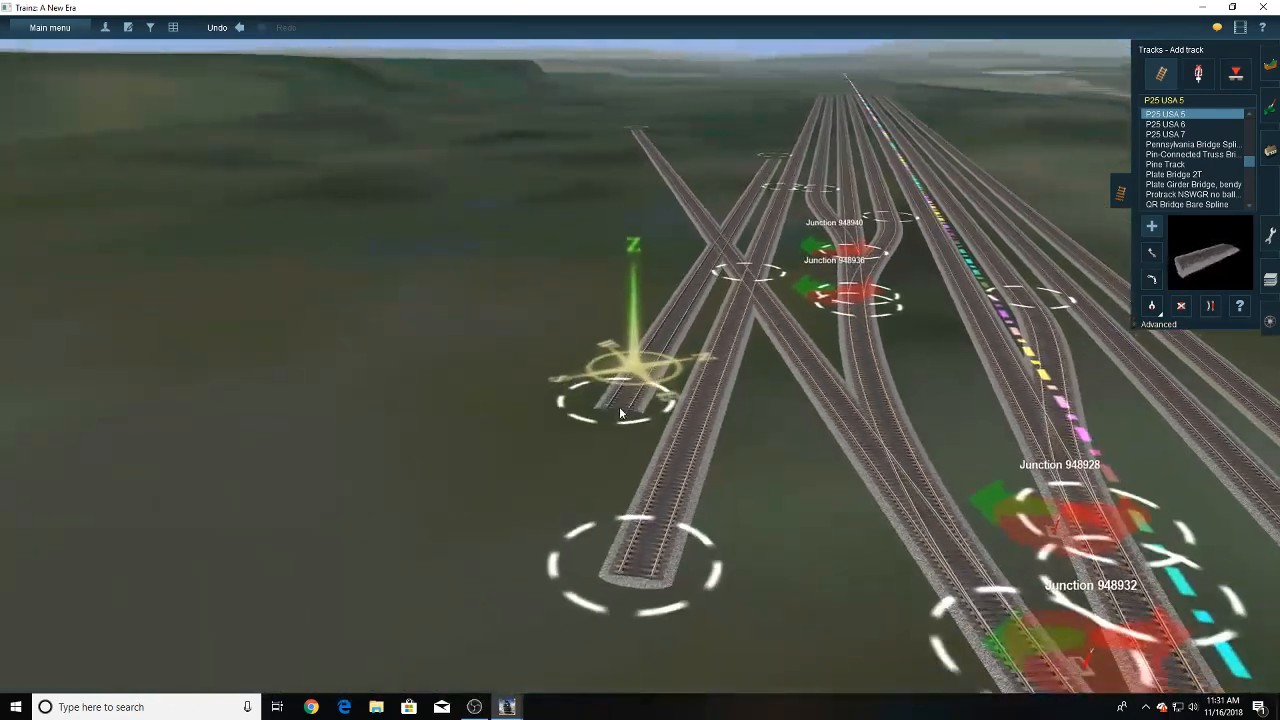
{"action": "left_click", "coordinate": [629, 400]}
{"action": "right_click_drag", "start_coordinate": [642, 305], "coordinate": [652, 265]}
- Move the second new track's far end level with the other yard track ends at even spacing
{"action": "left_click", "coordinate": [1149, 256]}
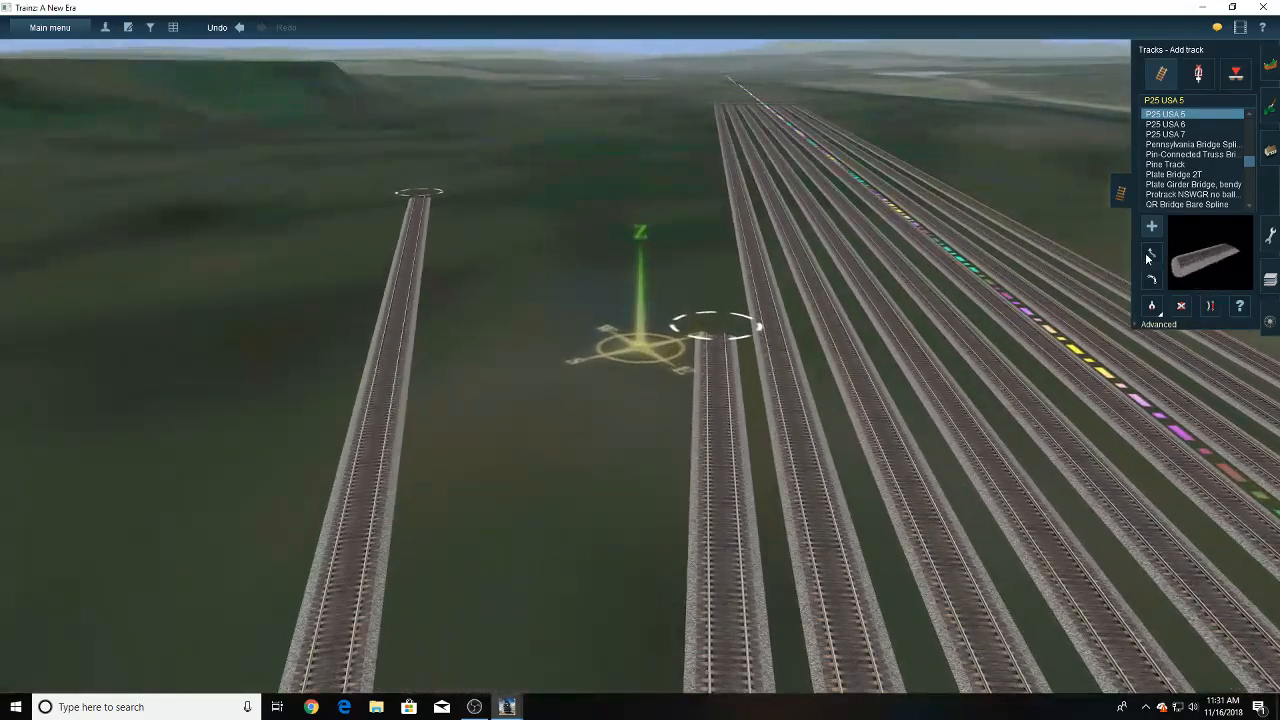
{"action": "left_click_drag", "start_coordinate": [722, 334], "coordinate": [642, 397]}
{"action": "key", "text": "Up"}
{"action": "key", "text": "Down"}
{"action": "key", "text": "Up"}
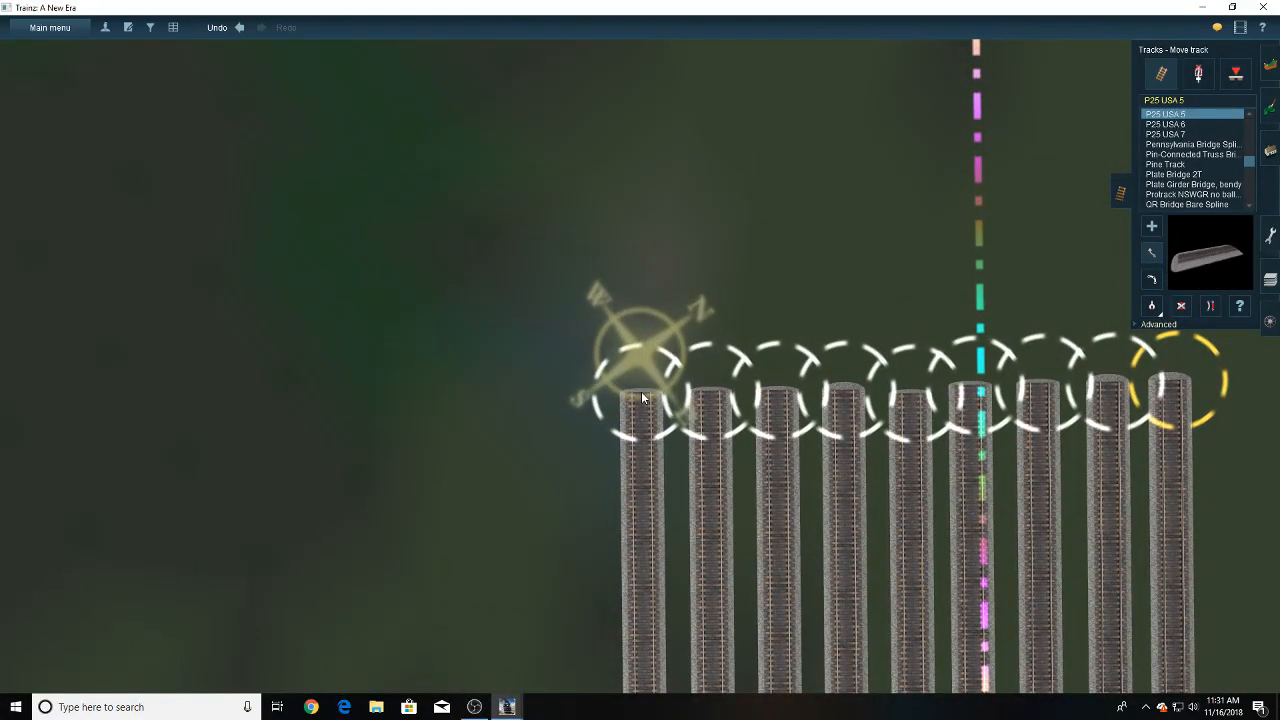
- Examine the spacing of the two new outer tracks and where they cross the diverging branch
{"action": "key", "text": "Right"}
{"action": "key", "text": "Down"}
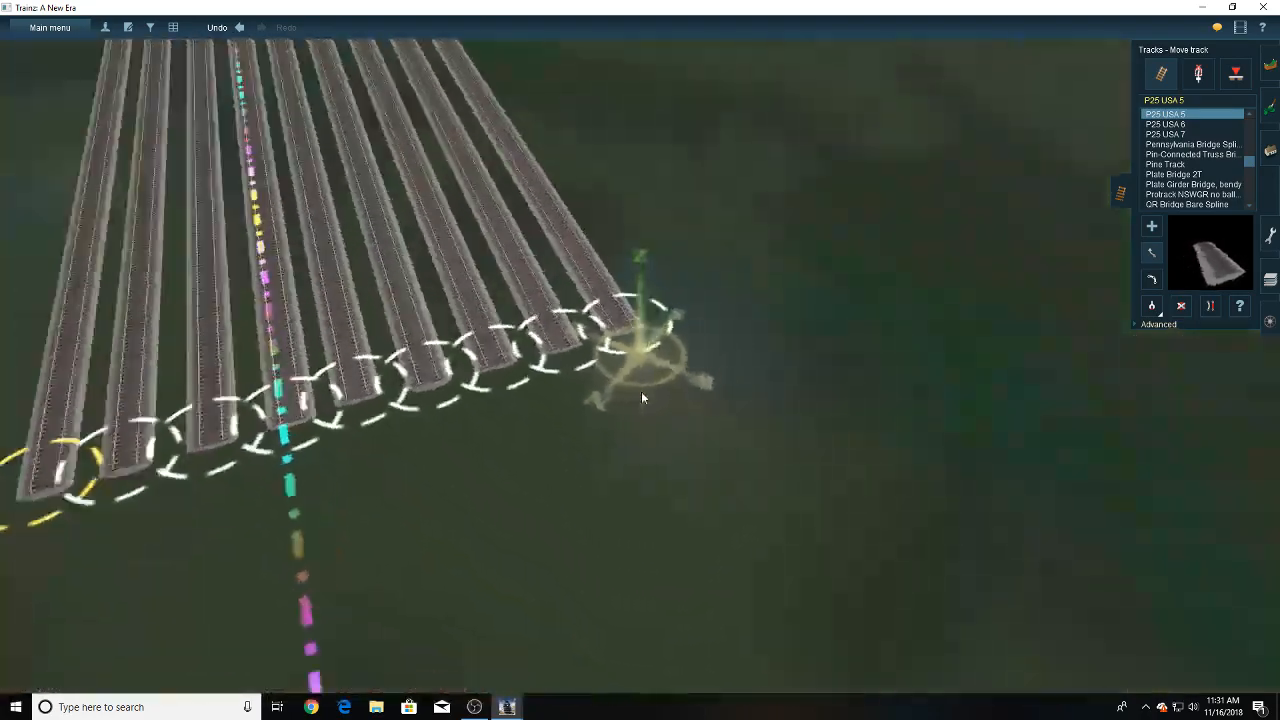
{"action": "mouse_move", "coordinate": [655, 272]}
{"action": "right_mouse_down"}
{"action": "mouse_move", "coordinate": [654, 156]}
{"action": "mouse_move", "coordinate": [647, 290]}
{"action": "mouse_move", "coordinate": [680, 347]}
{"action": "right_mouse_up"}
{"action": "scroll", "coordinate": [680, 347], "scroll_direction": "up", "scroll_amount": 5}
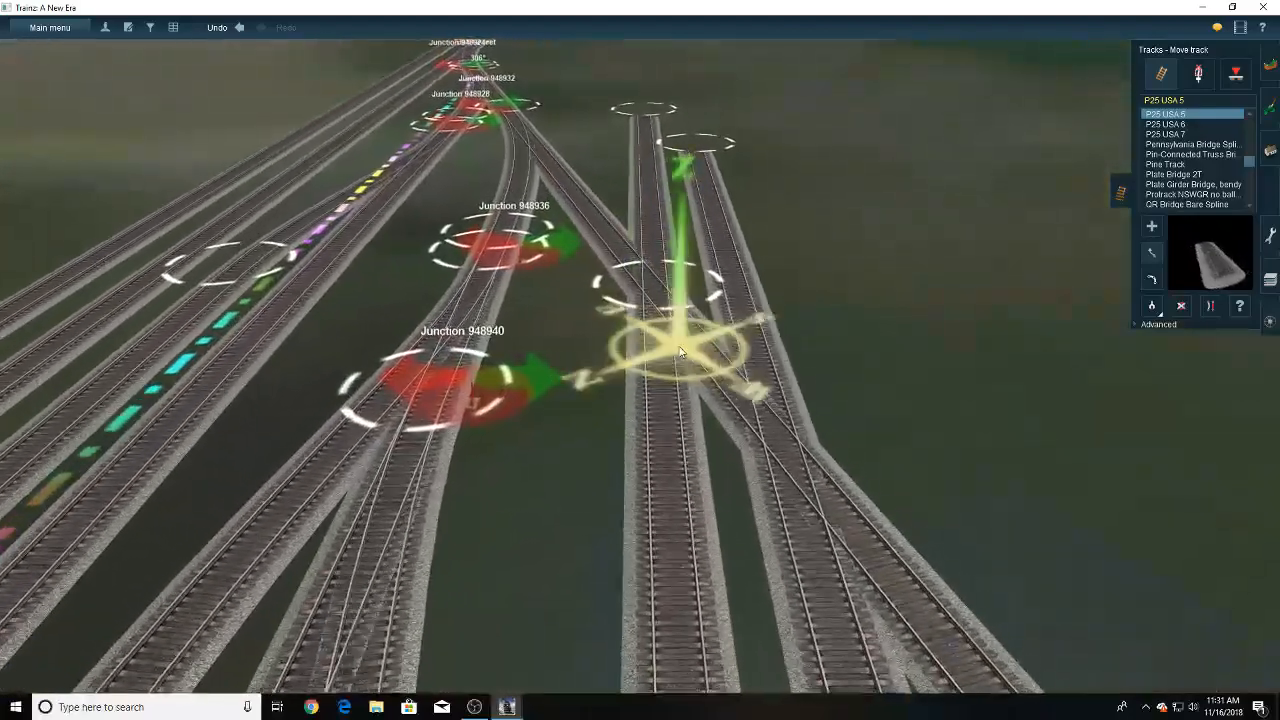
{"action": "key", "text": "Right"}
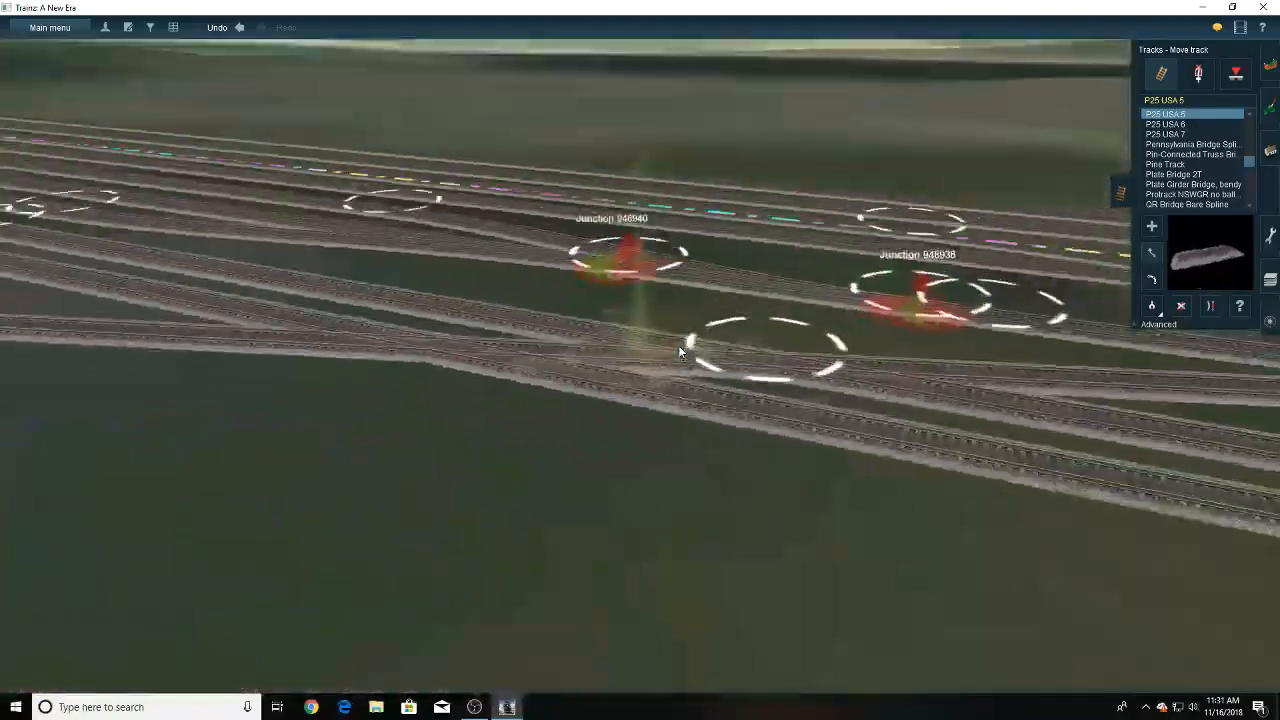
{"action": "scroll", "coordinate": [680, 352], "scroll_direction": "down", "scroll_amount": 5}
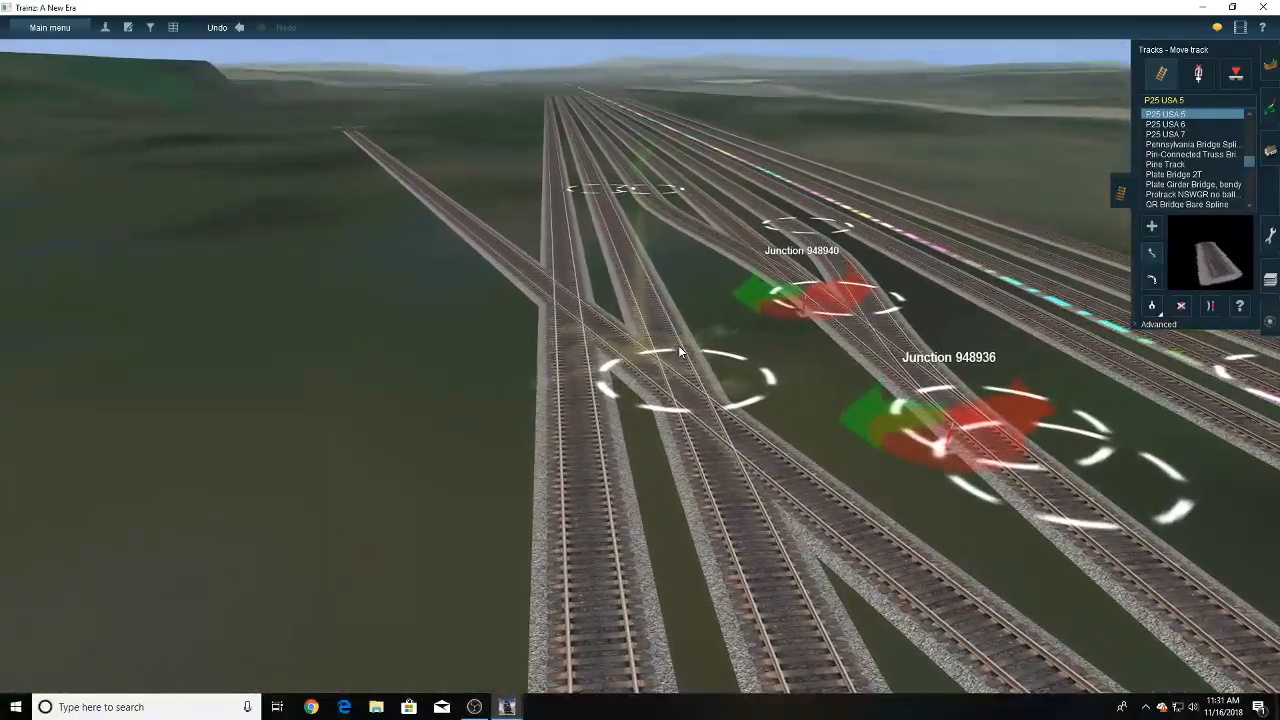
{"action": "scroll", "coordinate": [647, 347], "scroll_direction": "down", "scroll_amount": 3}
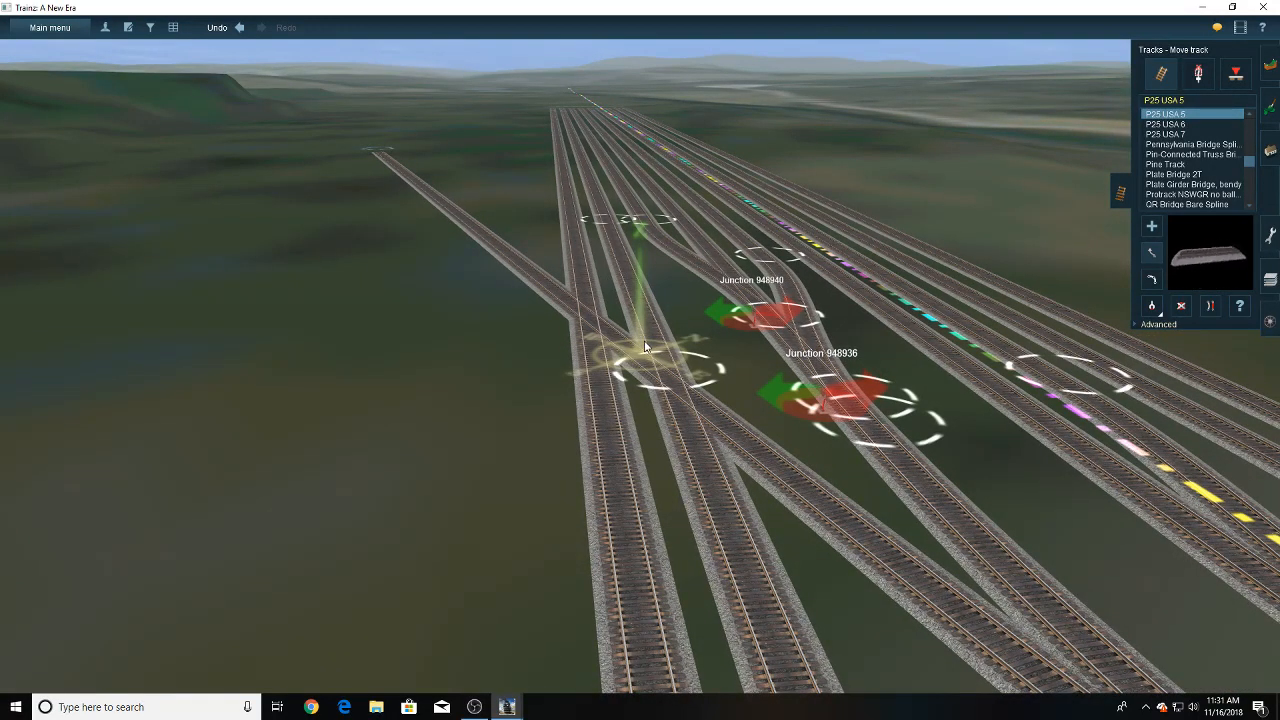
{"action": "key", "text": "Left"}
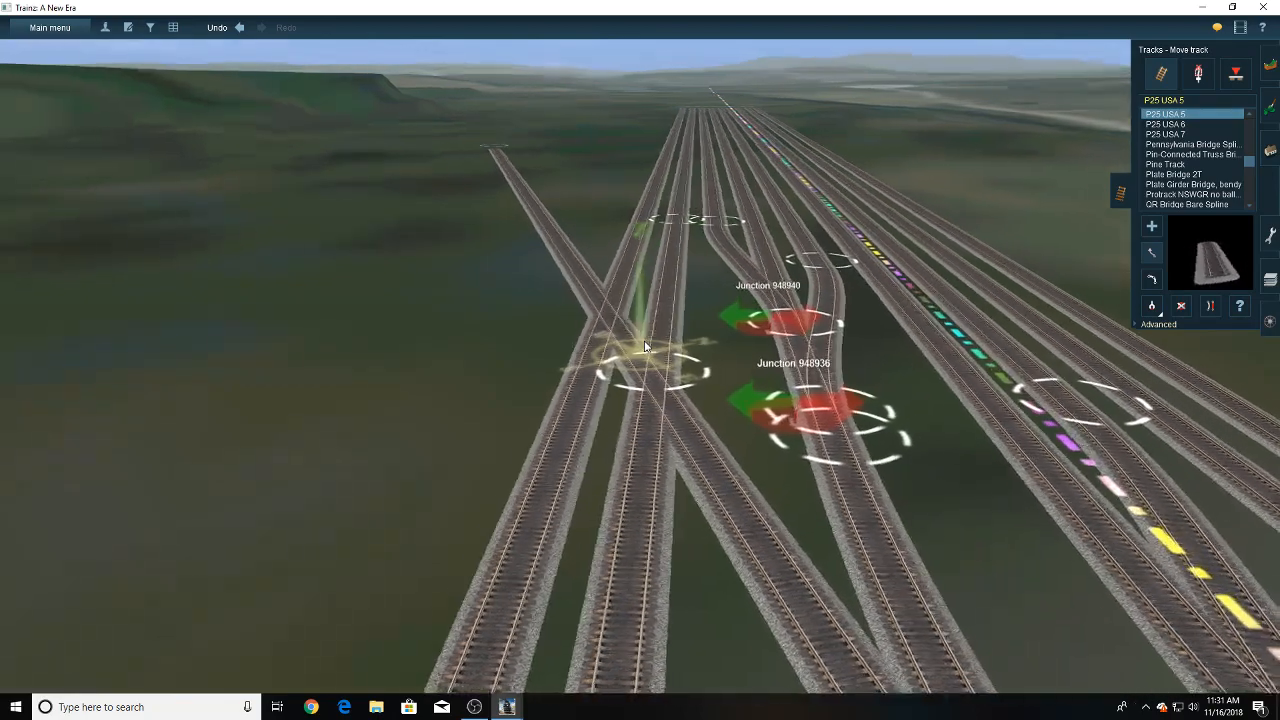
{"action": "right_click", "coordinate": [582, 474]}
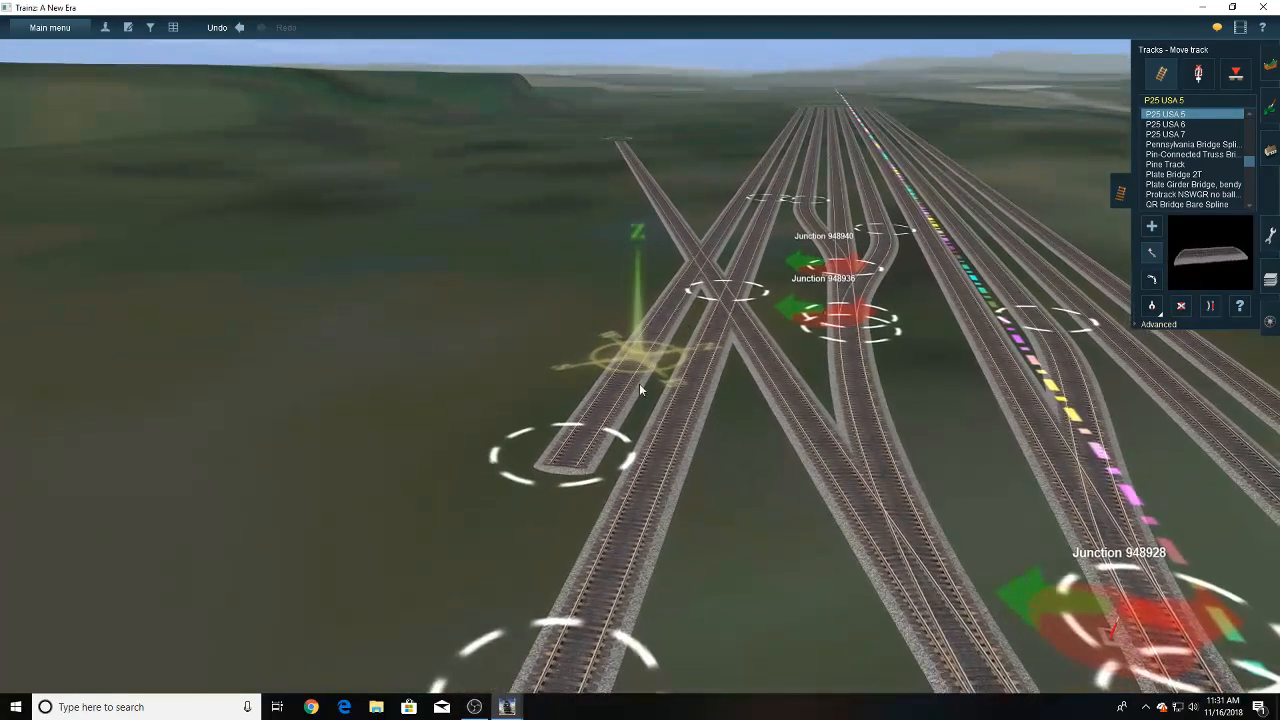
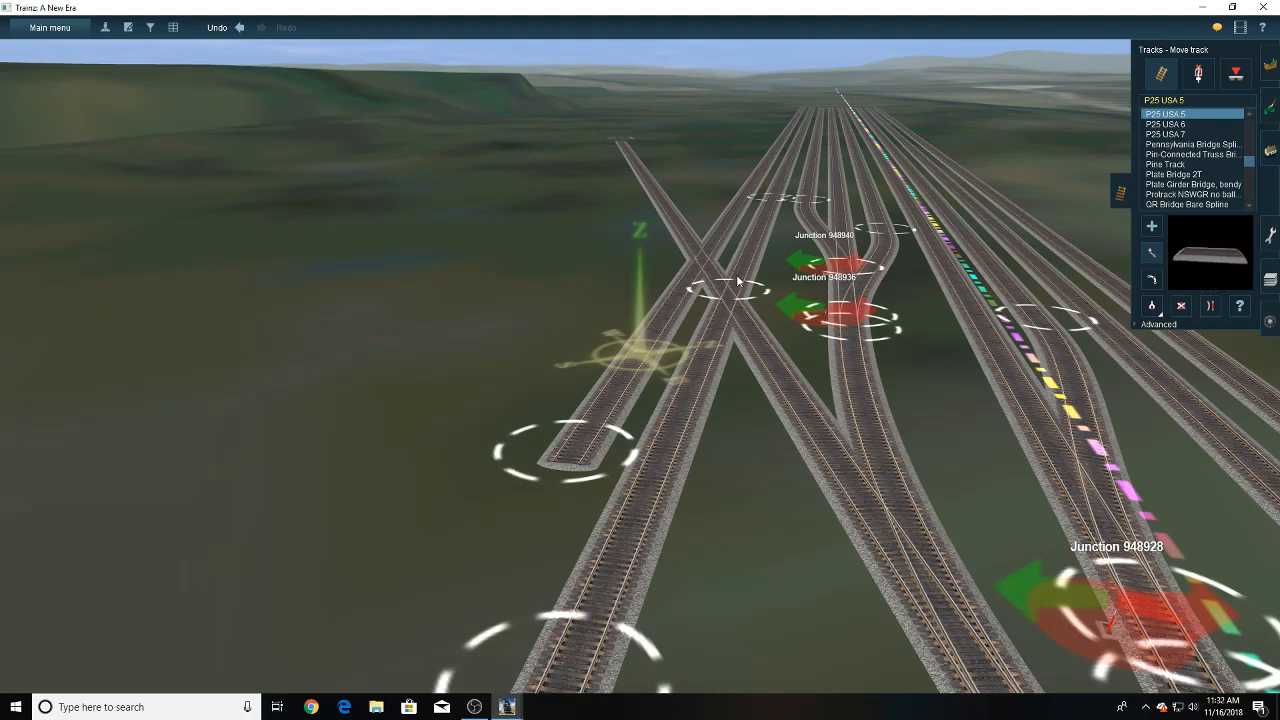
- Try to connect the diverging branch to the inner of the two new yard tracks with a short straightened connector
{"action": "left_click", "coordinate": [782, 365]}
{"action": "left_click", "coordinate": [768, 216]}
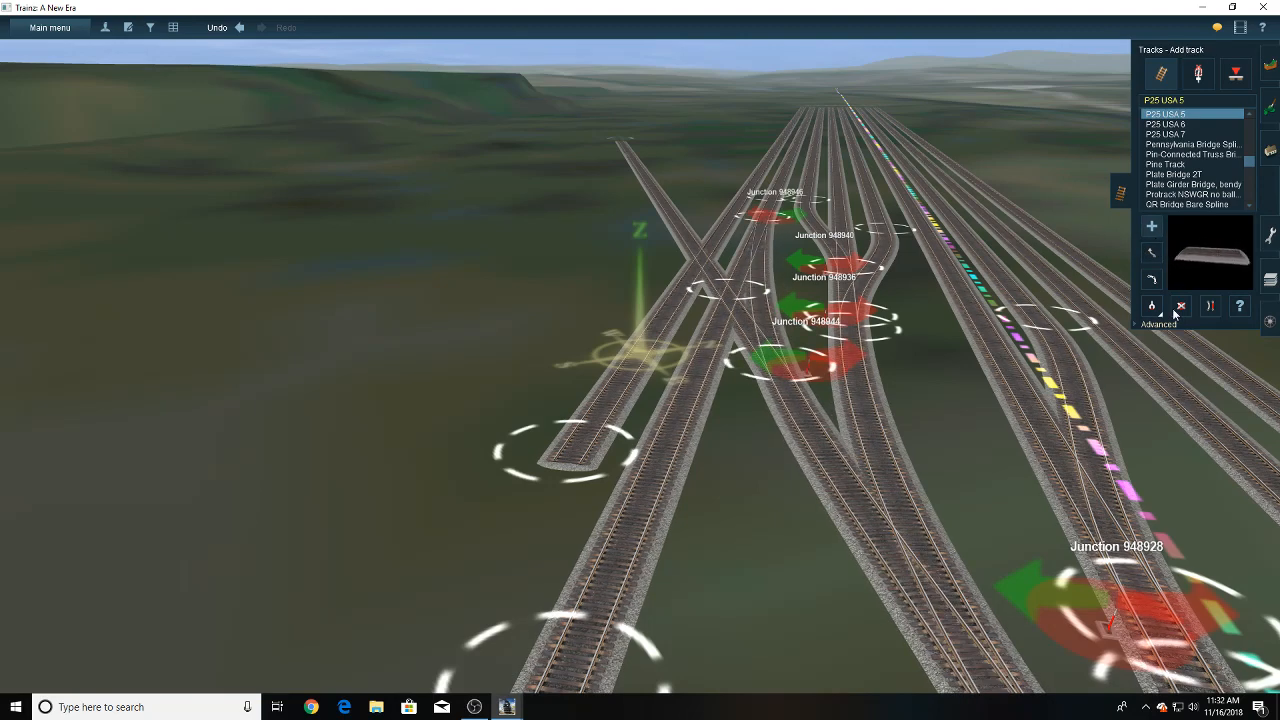
{"action": "left_click", "coordinate": [825, 476]}
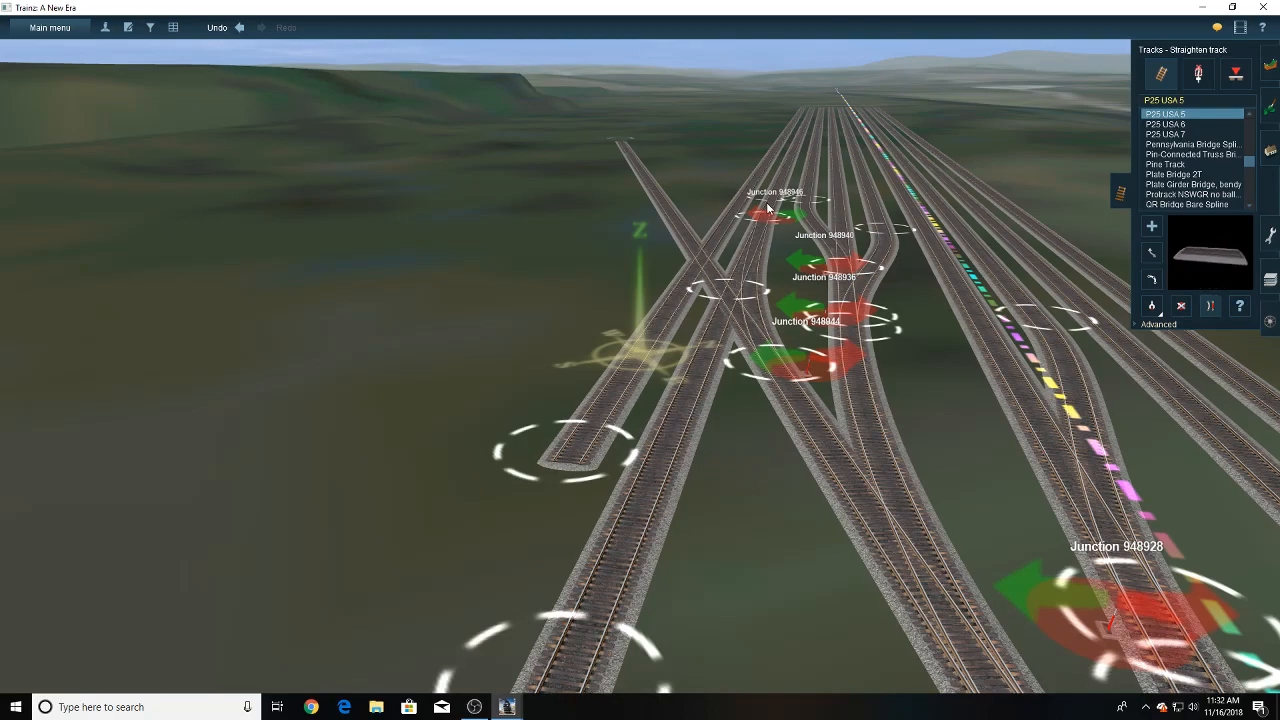
{"action": "right_click", "coordinate": [758, 215]}
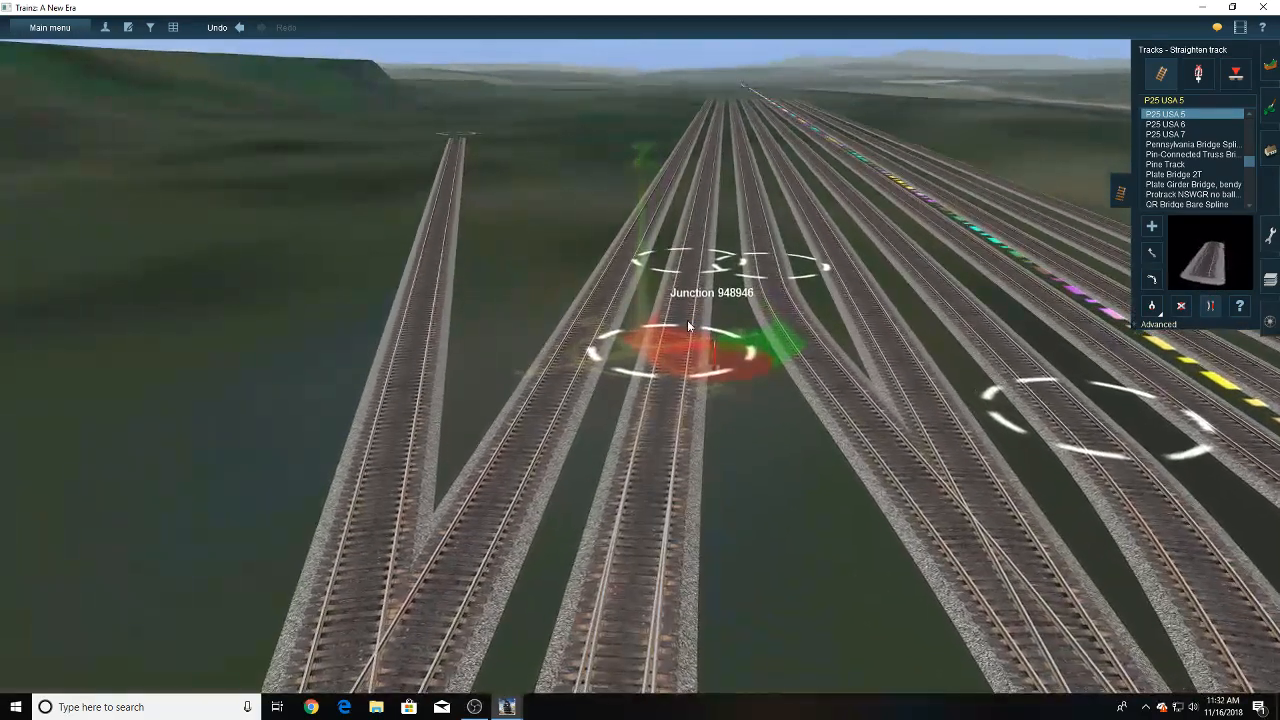
{"action": "mouse_move", "coordinate": [640, 480]}
{"action": "right_mouse_down"}
{"action": "mouse_move", "coordinate": [594, 458]}
{"action": "mouse_move", "coordinate": [632, 365]}
{"action": "right_mouse_up"}
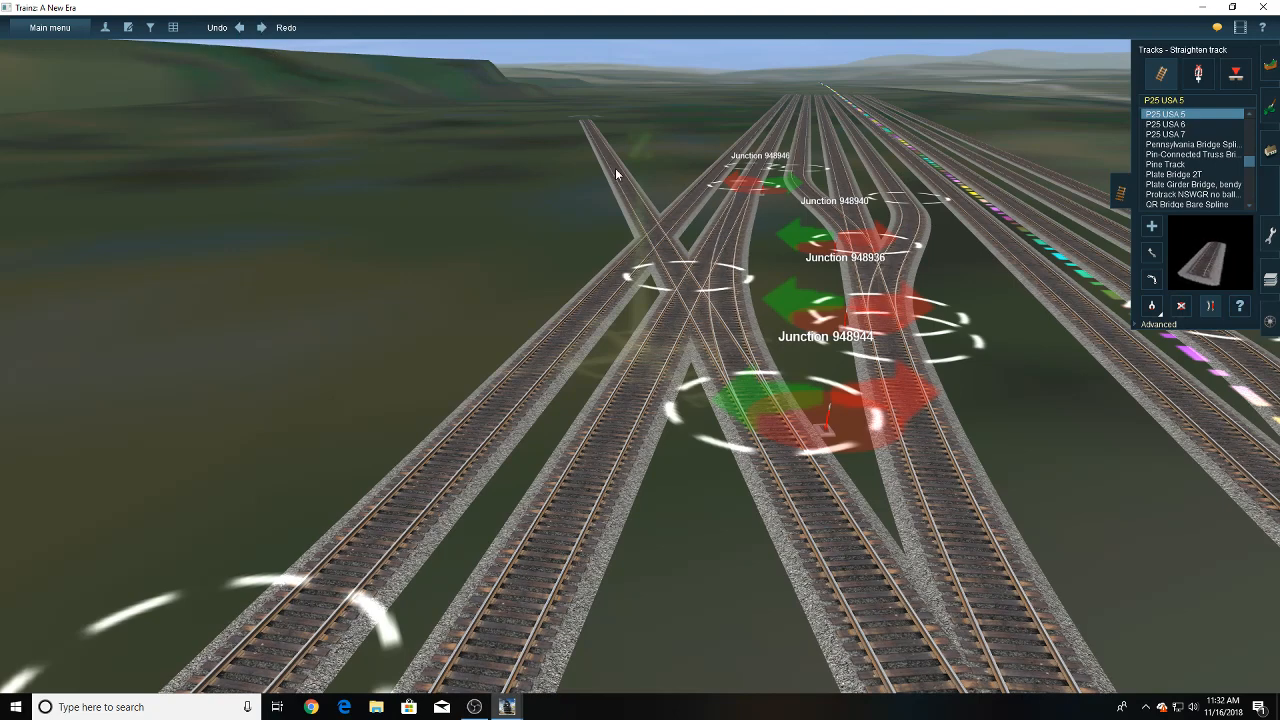
{"action": "left_click", "coordinate": [240, 29]}
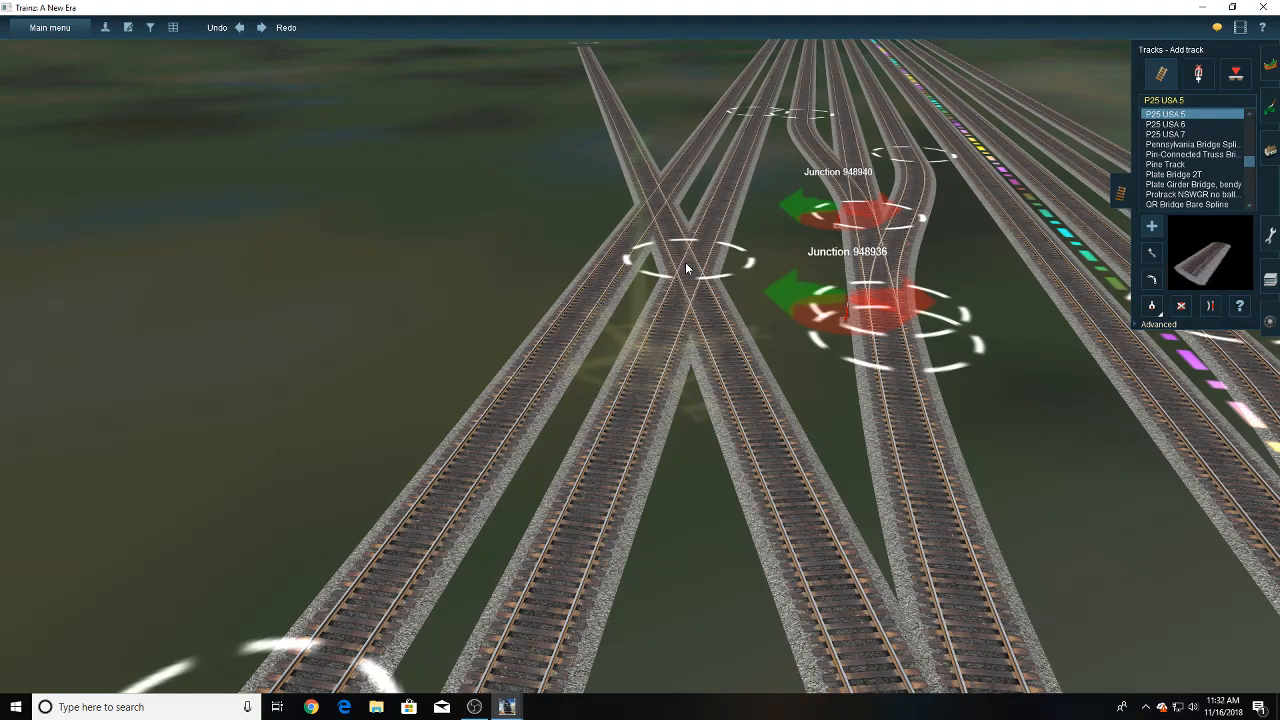
- Connect the outermost yard track to the diverging branch with a P25 USA 5 connector joining at a junction on each end
{"action": "mouse_move", "coordinate": [681, 259]}
{"action": "right_mouse_down"}
{"action": "mouse_move", "coordinate": [634, 296]}
{"action": "mouse_move", "coordinate": [634, 350]}
{"action": "mouse_move", "coordinate": [605, 406]}
{"action": "right_mouse_up"}
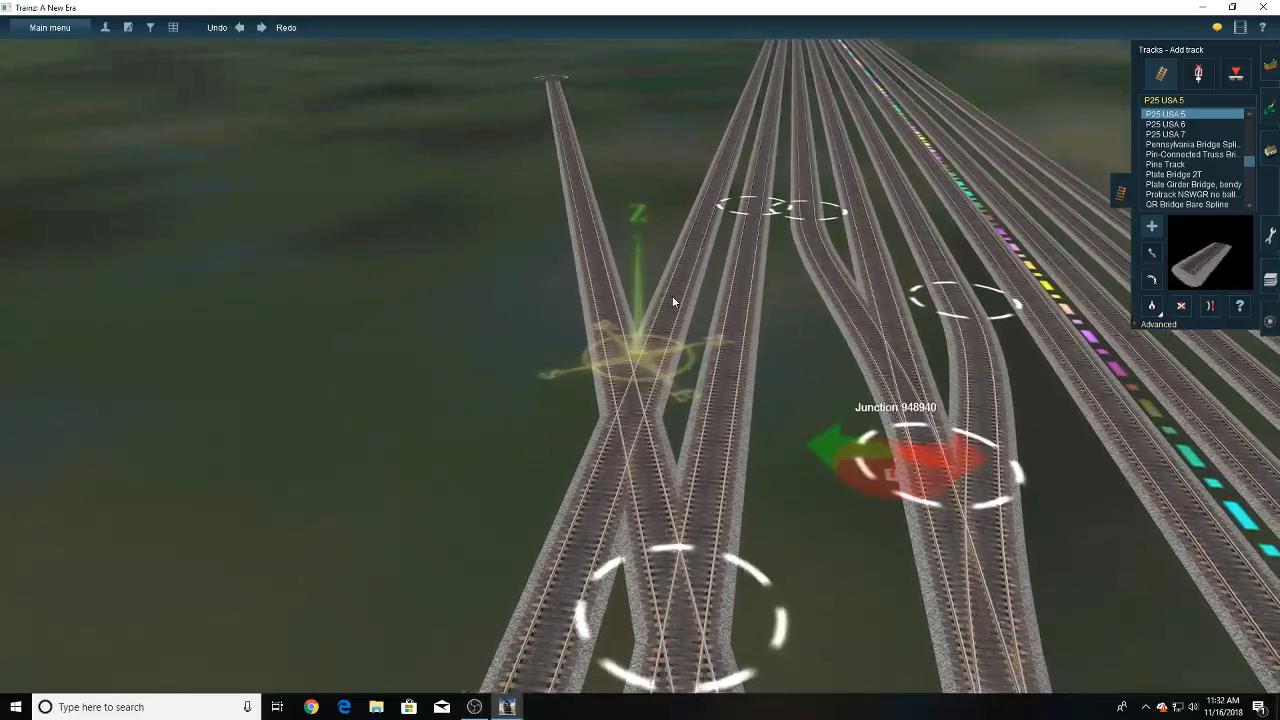
{"action": "left_click_drag", "start_coordinate": [678, 291], "coordinate": [647, 459]}
{"action": "right_click_drag", "start_coordinate": [650, 464], "coordinate": [664, 445]}
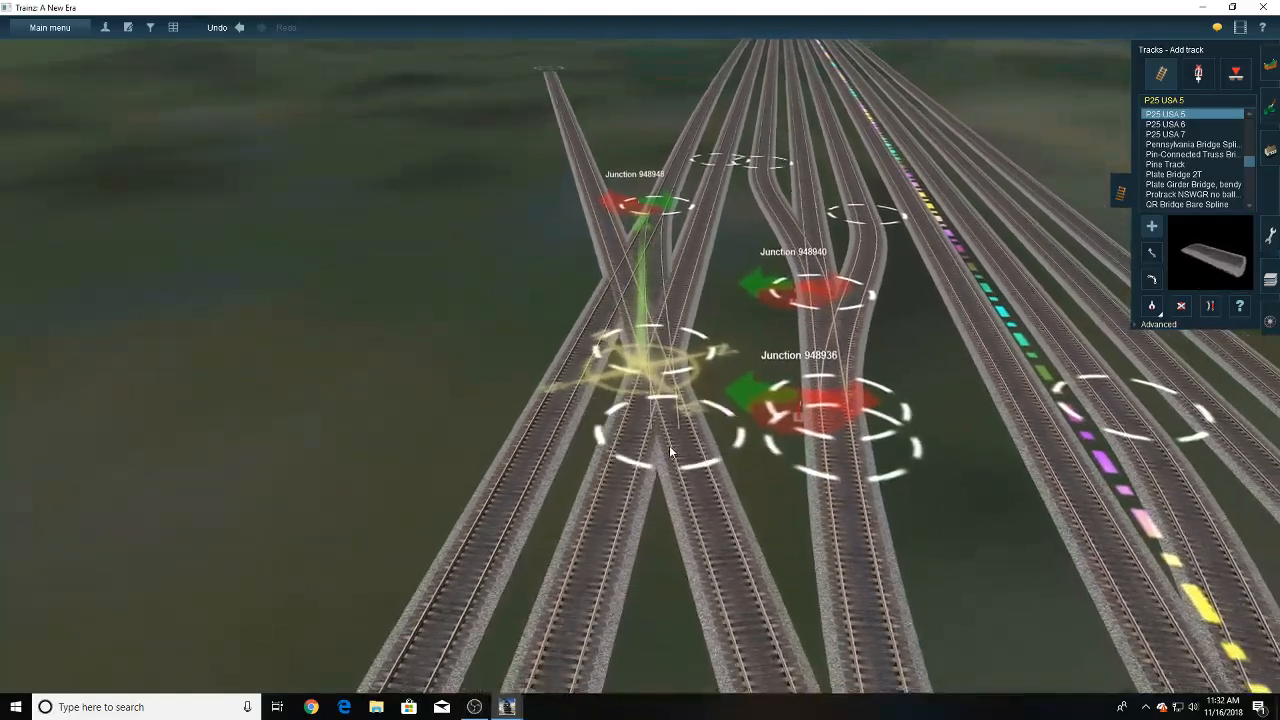
{"action": "left_click", "coordinate": [676, 430]}
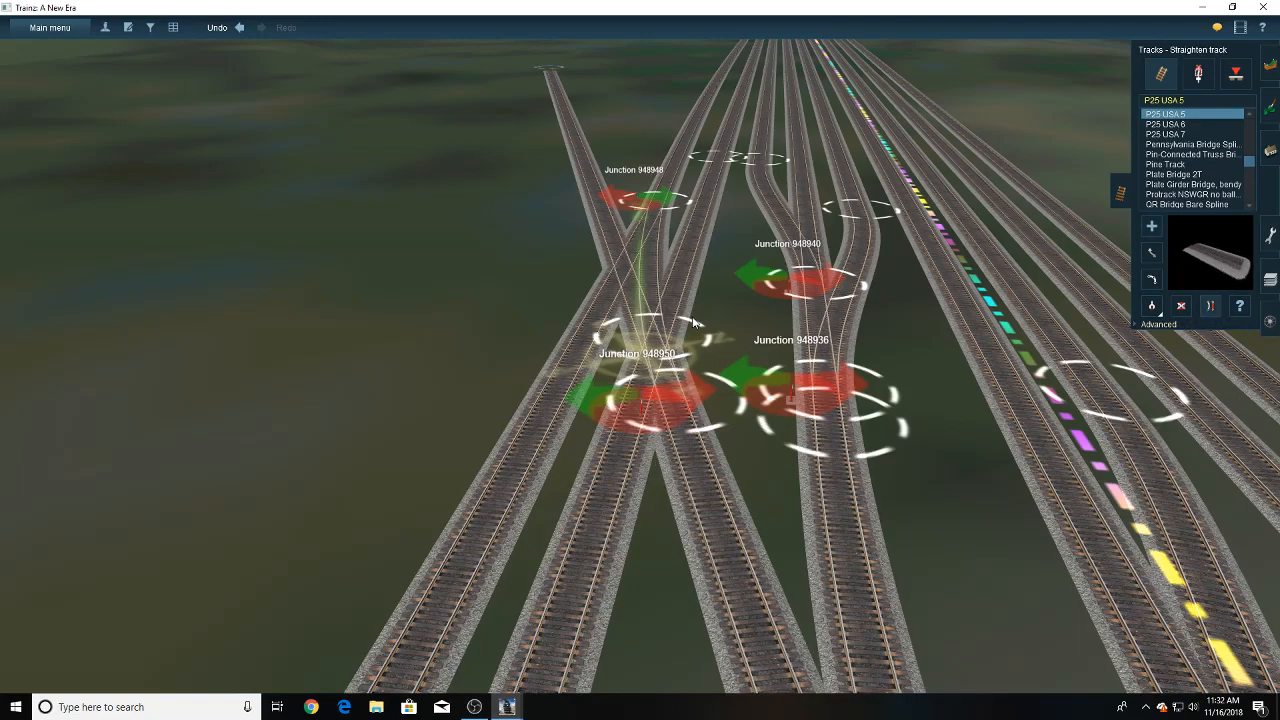
- Delete the surplus near sections of the two outer yard tracks that cross the diverging branch
{"action": "right_click", "coordinate": [609, 225]}
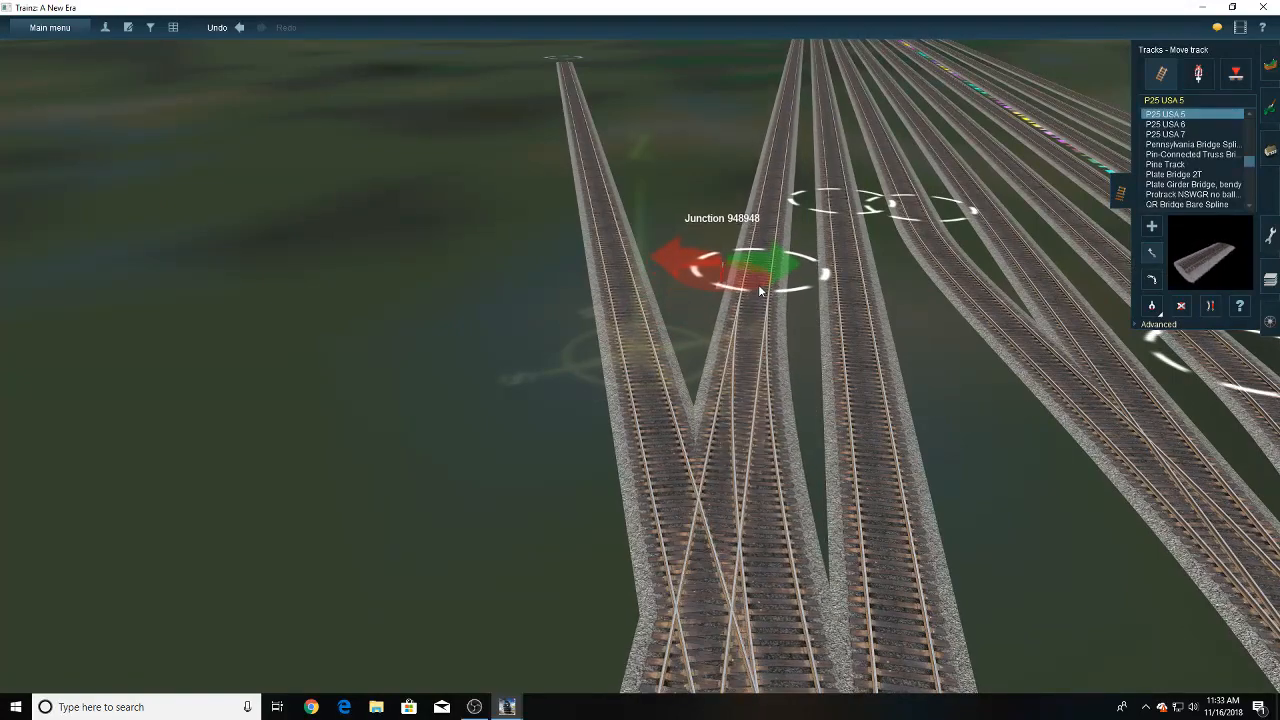
{"action": "right_click", "coordinate": [667, 455]}
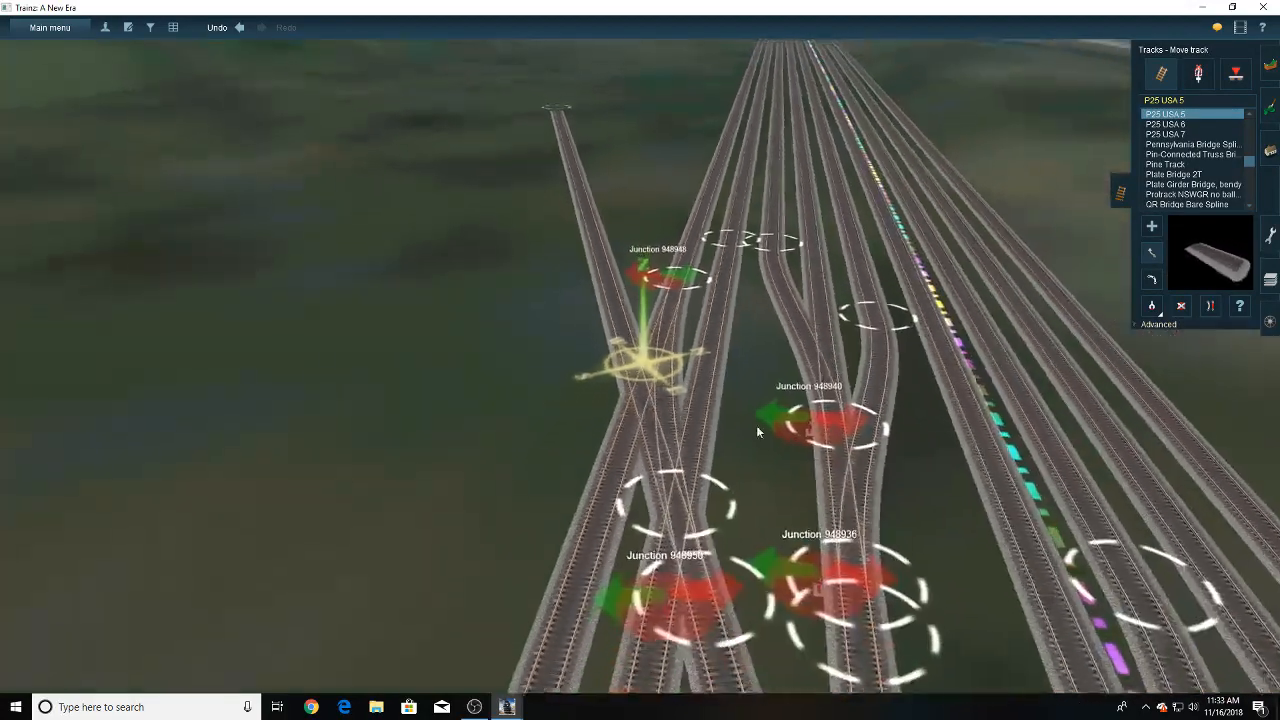
{"action": "left_click", "coordinate": [1182, 308]}
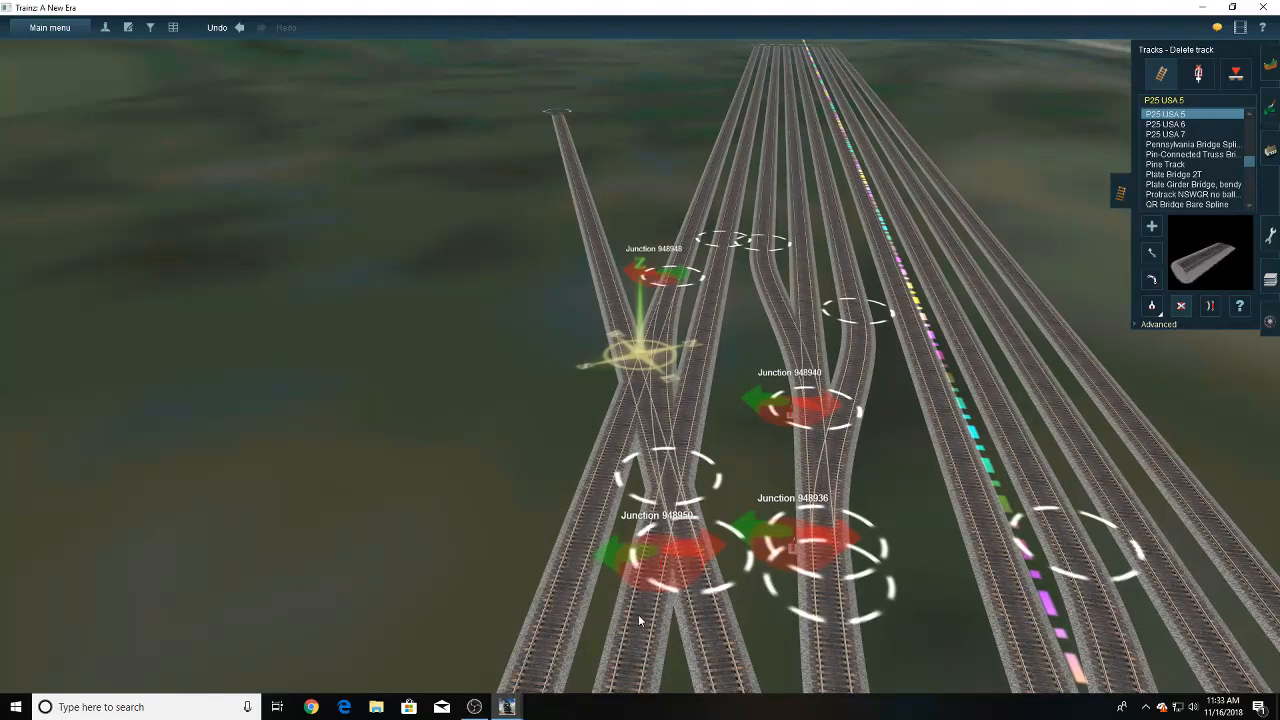
{"action": "left_click", "coordinate": [612, 547]}
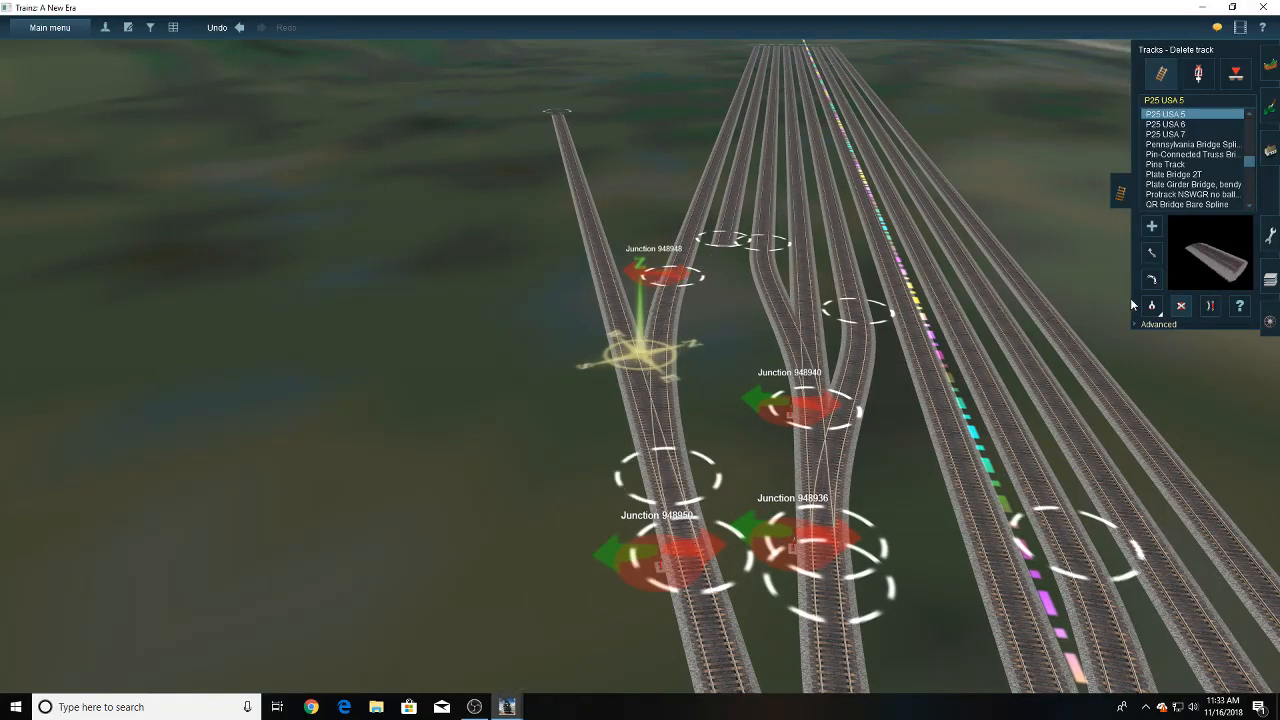
- Delete the leftover junction lever where the new connector joins the outermost yard track
{"action": "left_click", "coordinate": [1200, 80]}
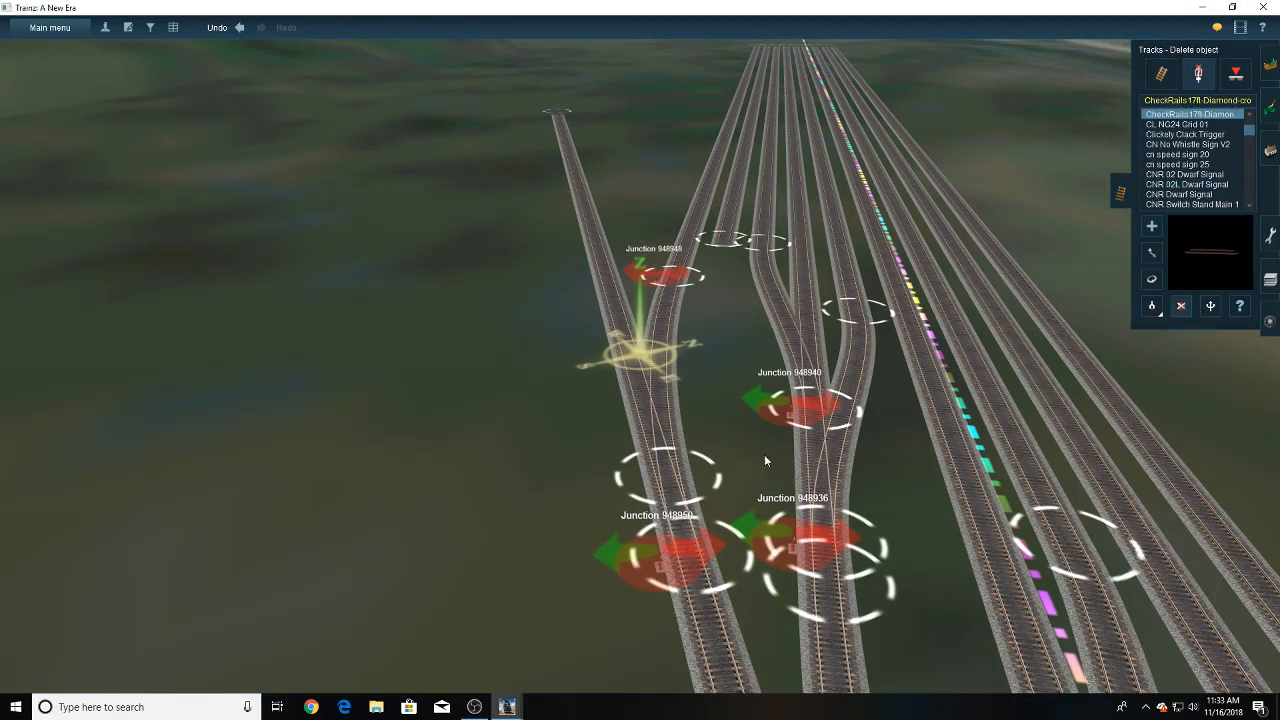
{"action": "right_click", "coordinate": [608, 550]}
{"action": "right_click", "coordinate": [682, 349]}
{"action": "scroll", "coordinate": [682, 349], "scroll_direction": "up", "scroll_amount": 8}
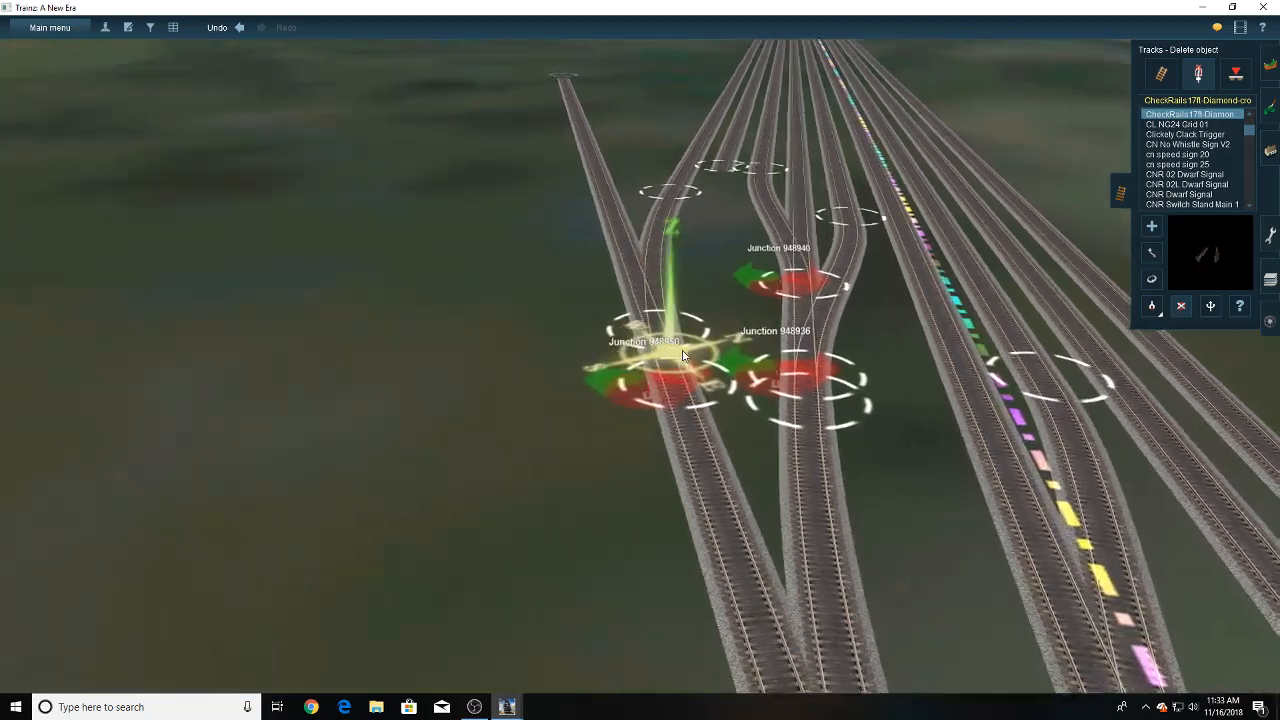
{"action": "key", "text": "Down"}
{"action": "key", "text": "Up"}
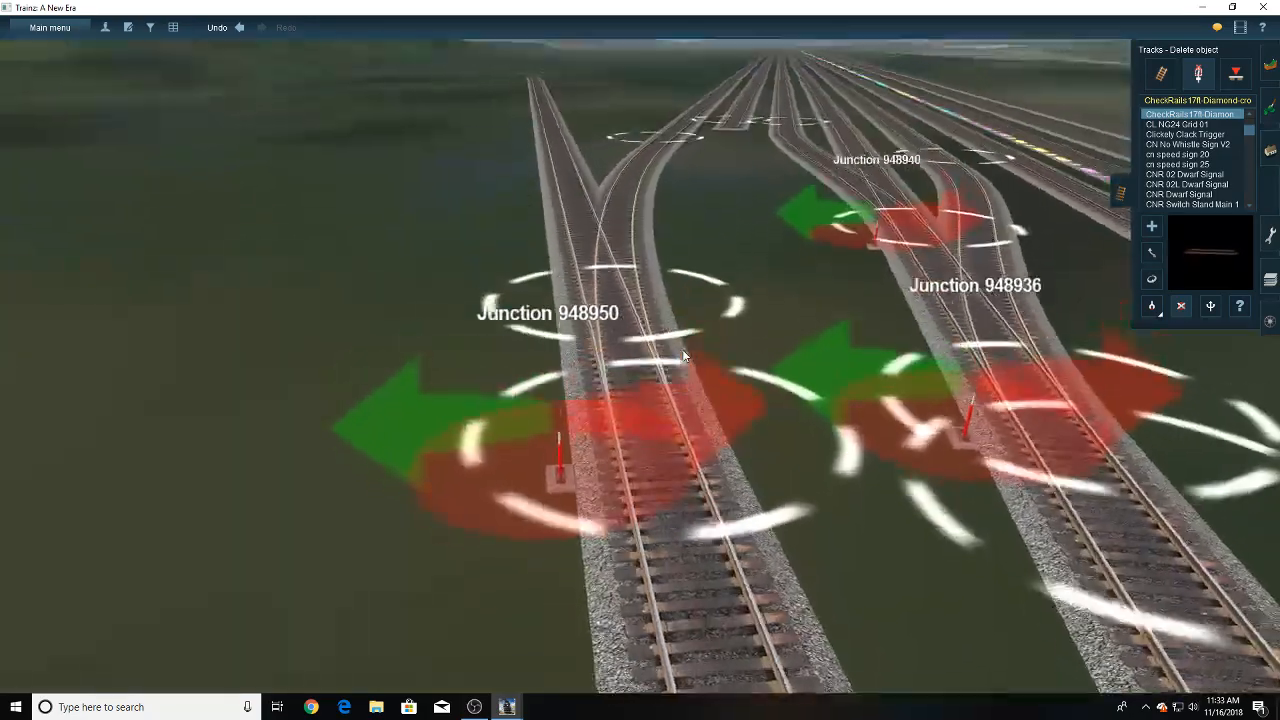
{"action": "scroll", "coordinate": [656, 352], "scroll_direction": "down", "scroll_amount": 4}
{"action": "right_click", "coordinate": [654, 205]}
{"action": "right_click", "coordinate": [660, 215]}
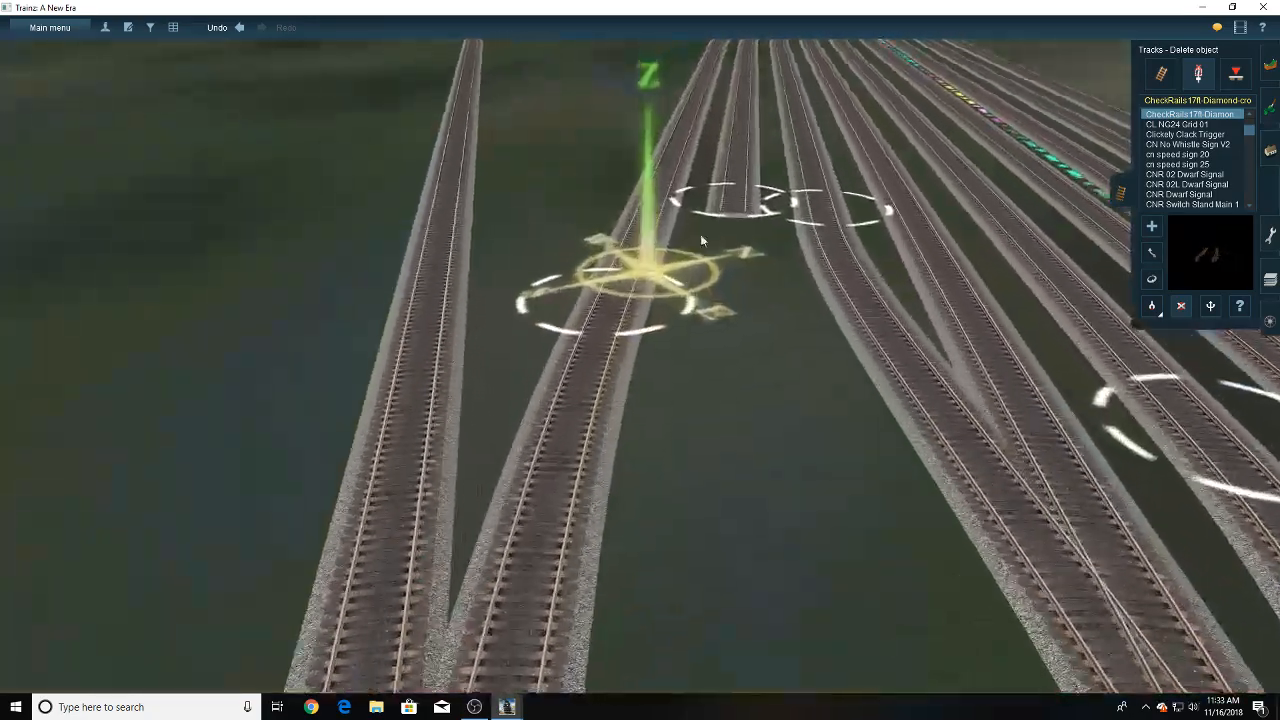
- Branch a short P25 USA 5 stub off the connected track on its outer side and straighten it
{"action": "left_click", "coordinate": [1158, 74]}
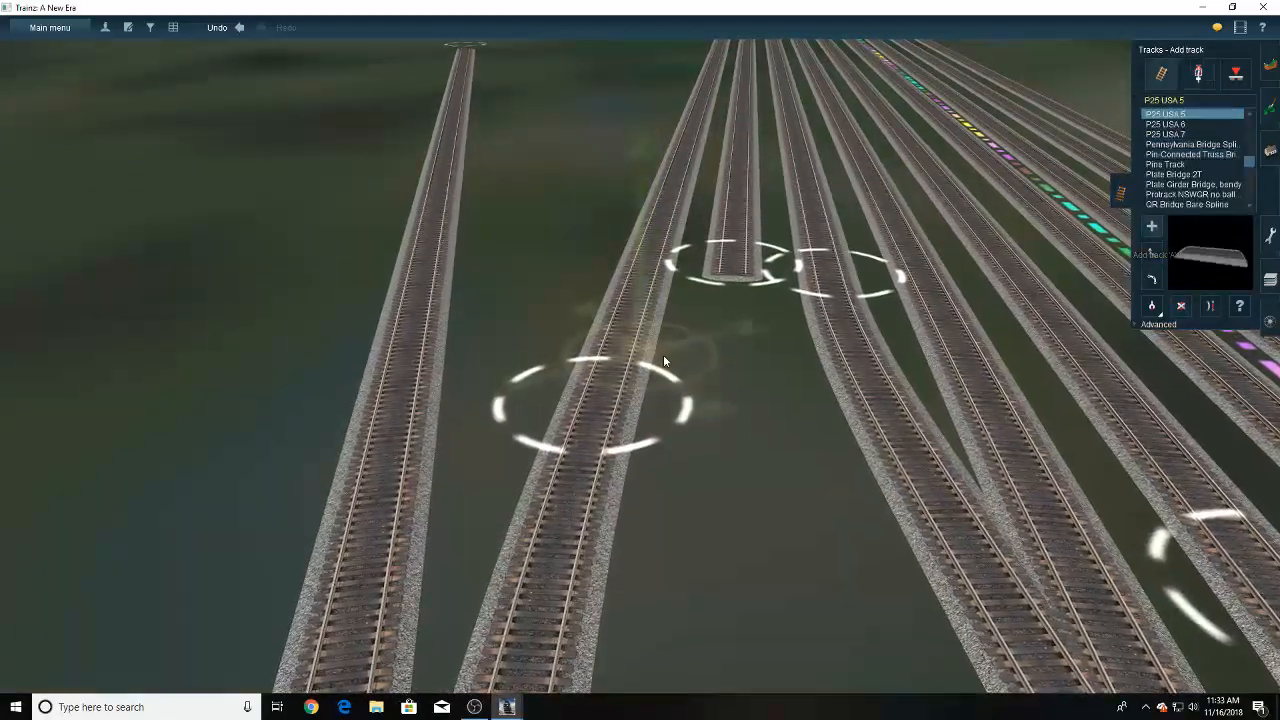
{"action": "left_click_drag", "start_coordinate": [614, 365], "coordinate": [646, 120]}
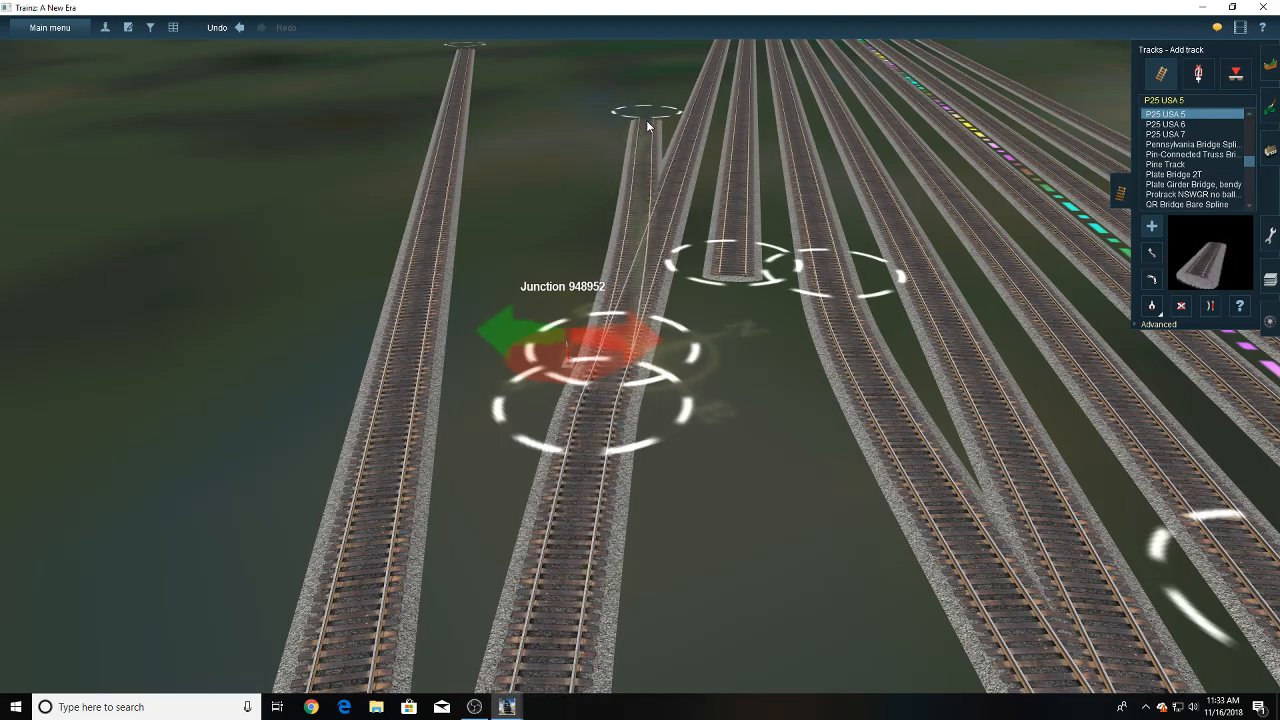
{"action": "left_click", "coordinate": [1210, 305]}
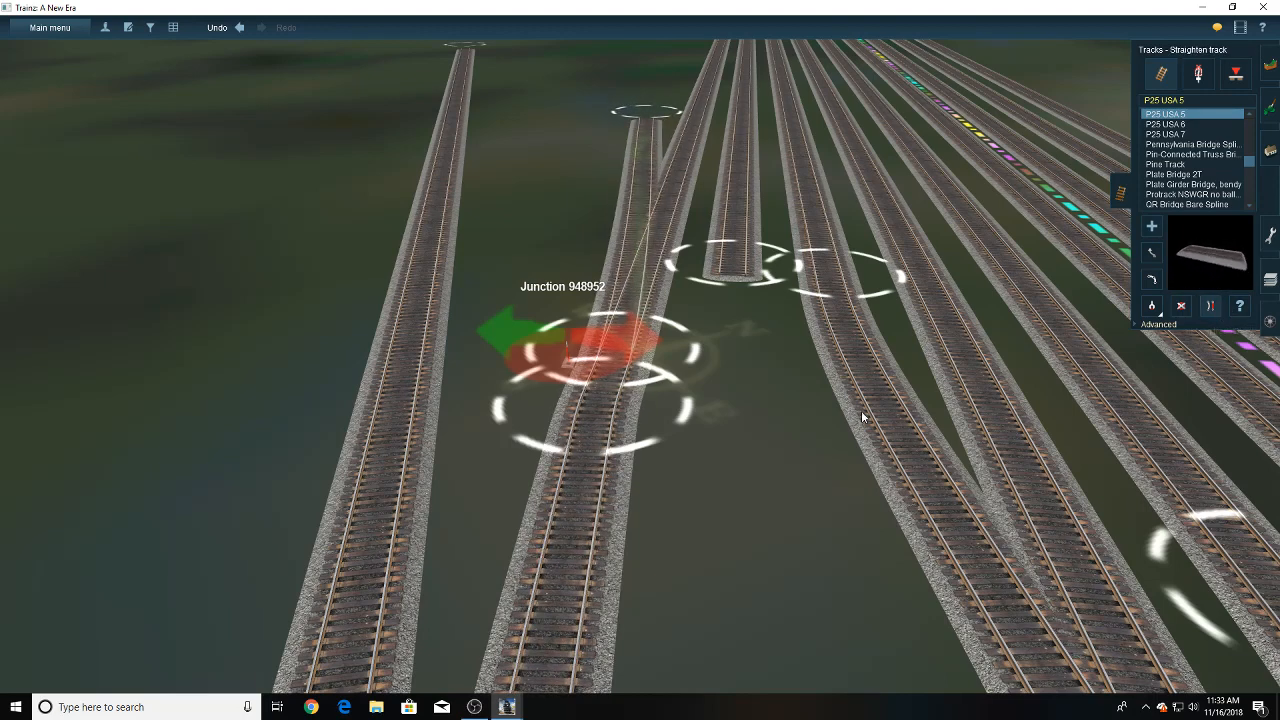
{"action": "scroll", "coordinate": [656, 284], "scroll_direction": "up", "scroll_amount": 2}
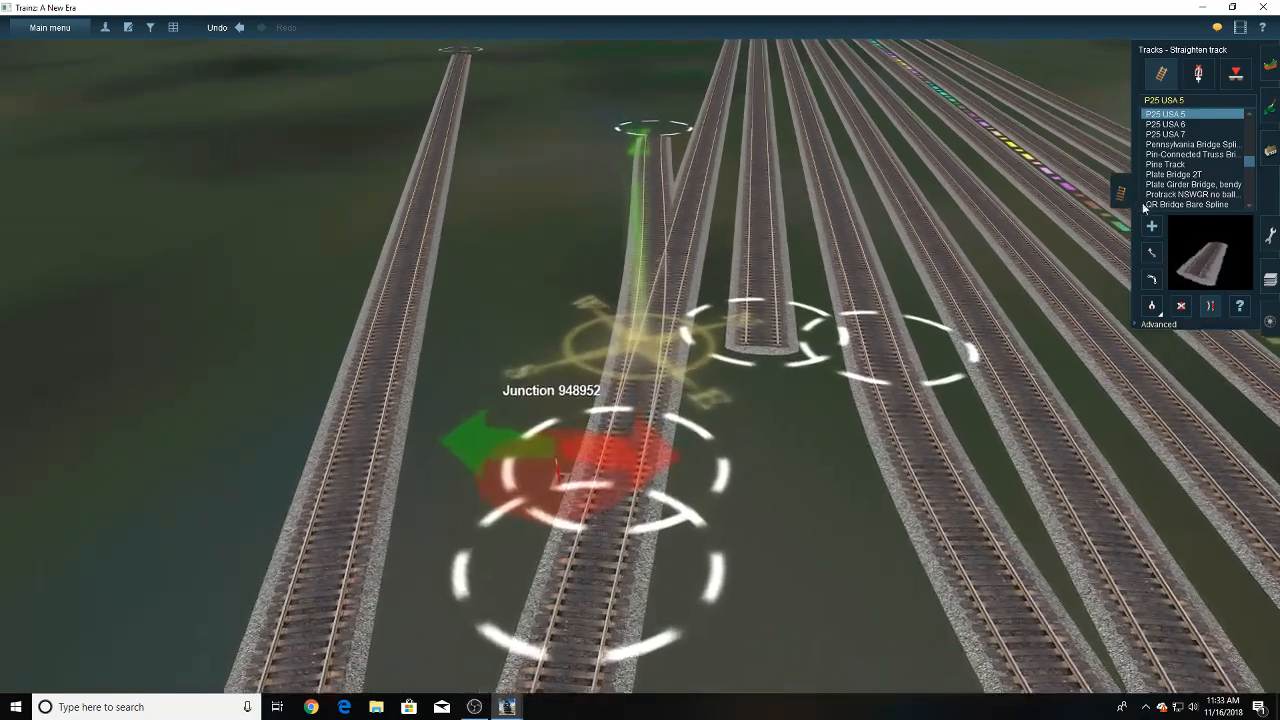
- Connect the outermost yard track to its inner neighbour with a crossover, and delete the neighbour's surplus end beyond the new junction
{"action": "left_click", "coordinate": [1152, 226]}
{"action": "left_click", "coordinate": [683, 269]}
{"action": "left_click_drag", "start_coordinate": [683, 272], "coordinate": [703, 213]}
{"action": "right_click", "coordinate": [709, 173]}
{"action": "scroll", "coordinate": [703, 213], "scroll_direction": "down", "scroll_amount": 3}
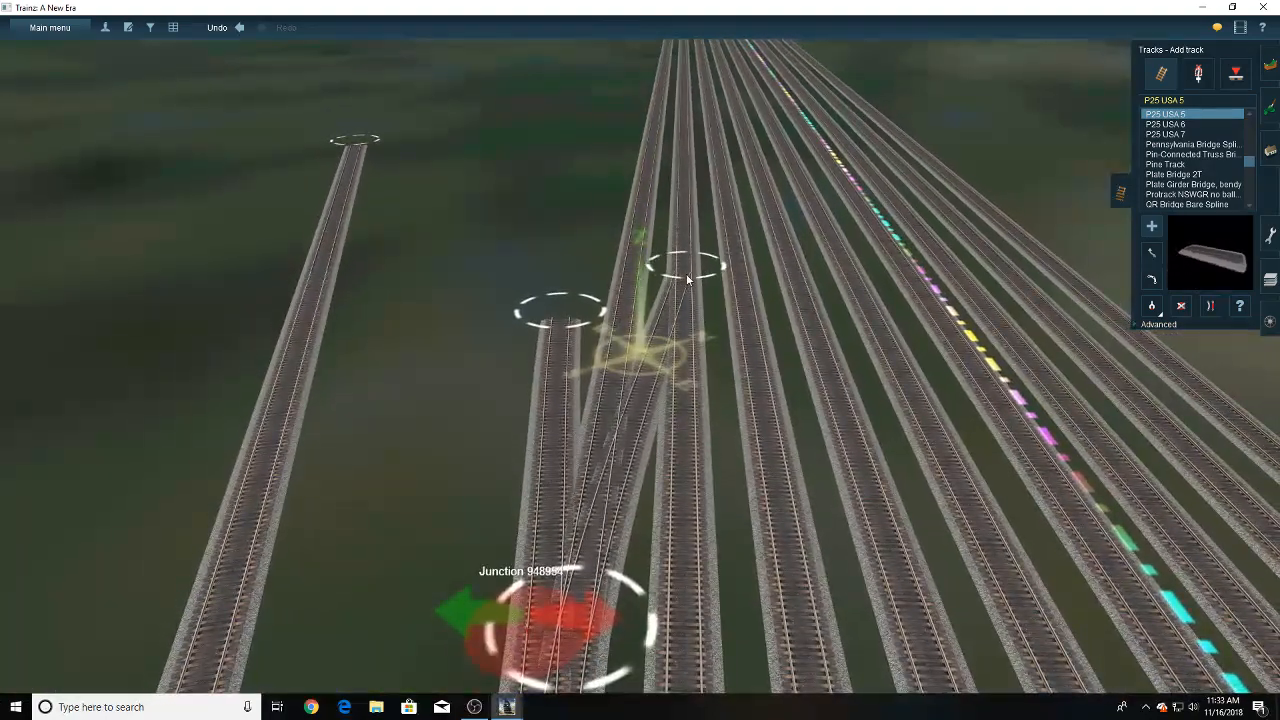
{"action": "left_click", "coordinate": [686, 276]}
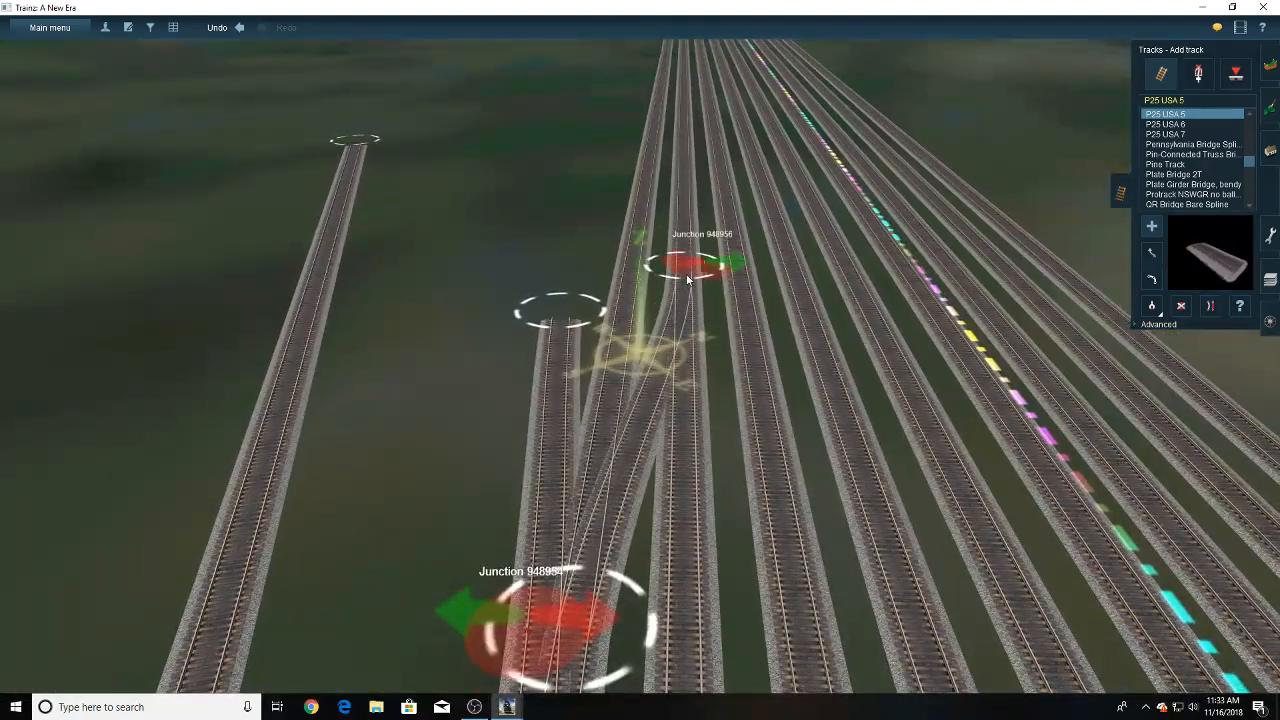
{"action": "left_click", "coordinate": [700, 541]}
{"action": "right_click_drag", "start_coordinate": [714, 524], "coordinate": [648, 440]}
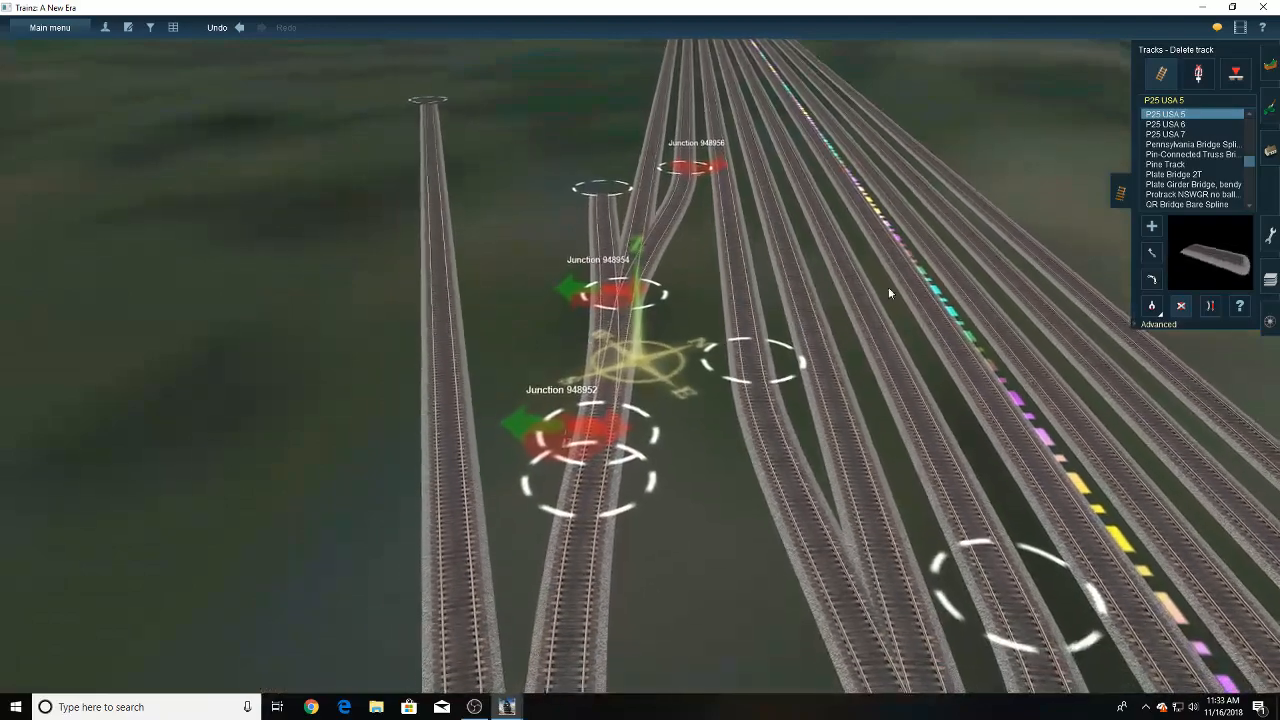
- Extend the short stub as another outer yard track, placing its far end level with the row of yard track ends at even spacing
{"action": "left_click", "coordinate": [1151, 252]}
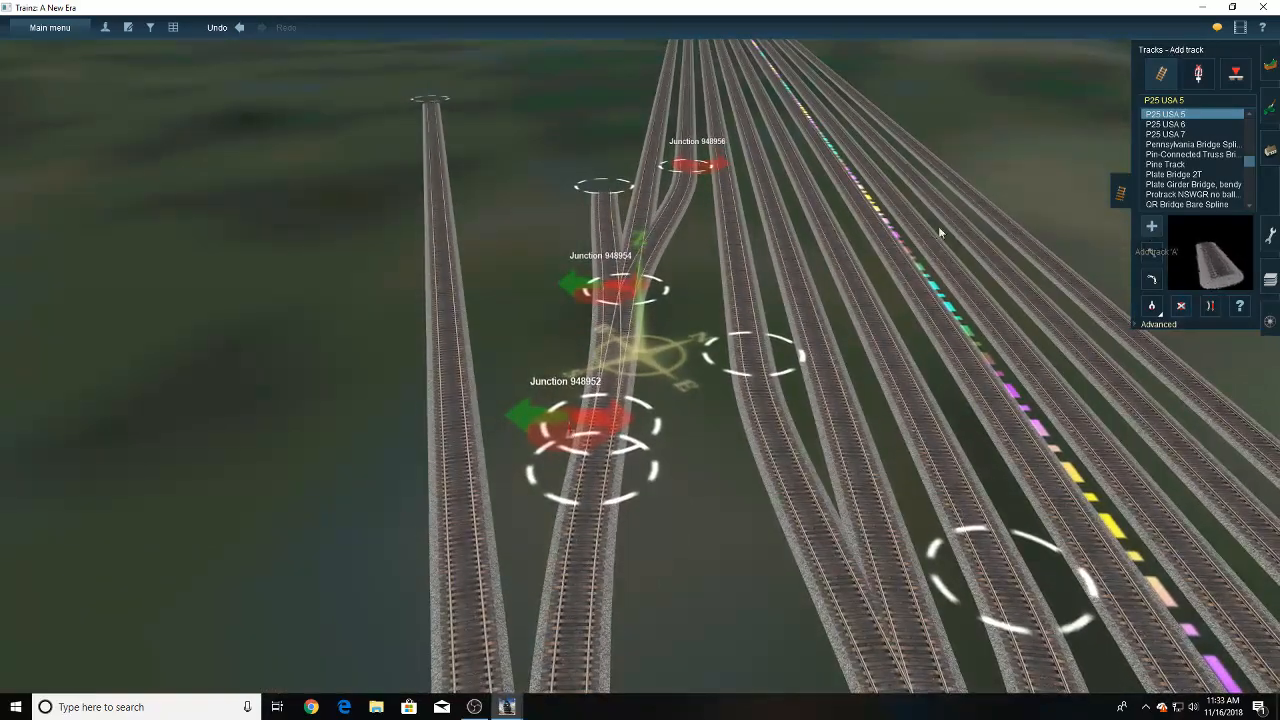
{"action": "left_click", "coordinate": [622, 188]}
{"action": "right_click", "coordinate": [643, 160]}
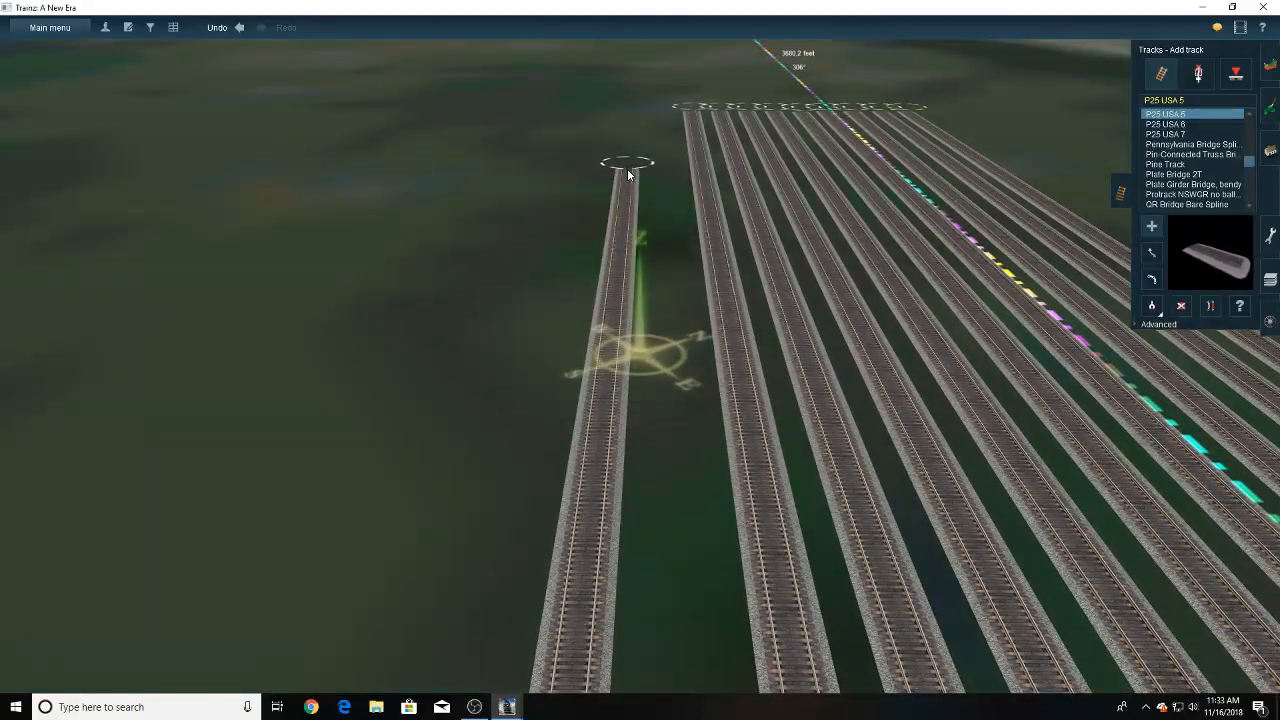
{"action": "right_click", "coordinate": [664, 130]}
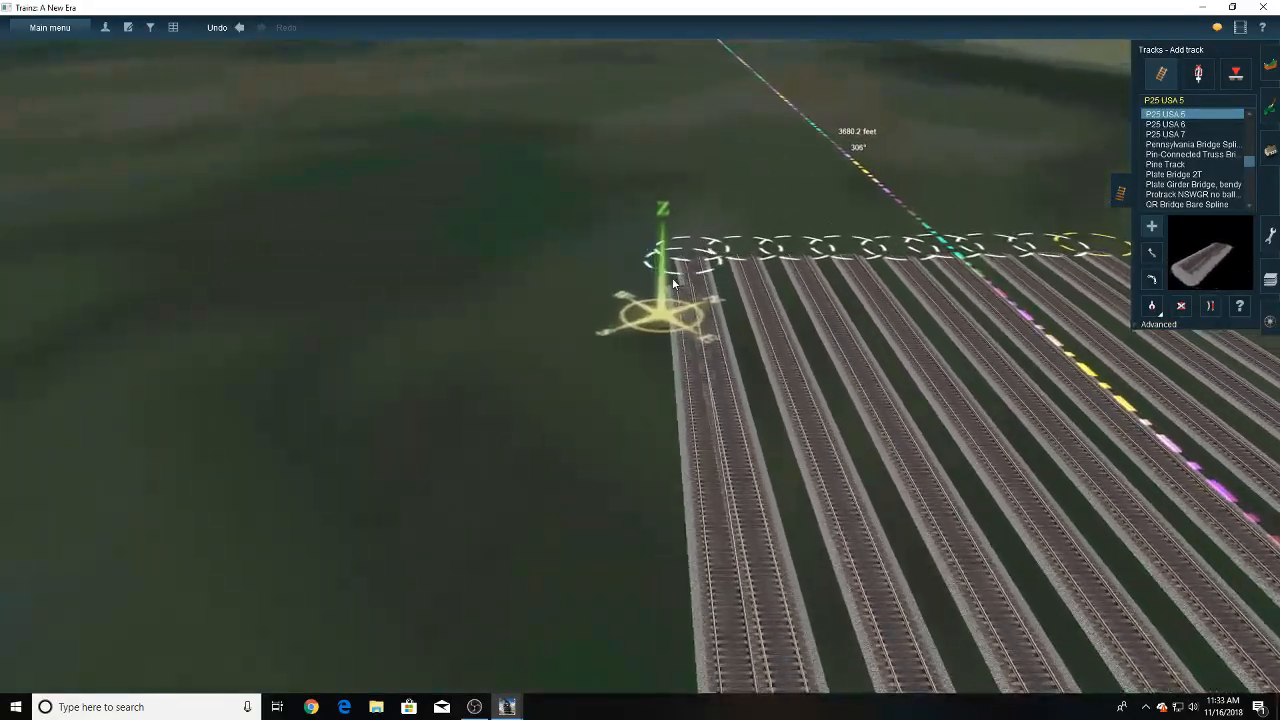
{"action": "key", "text": "Up"}
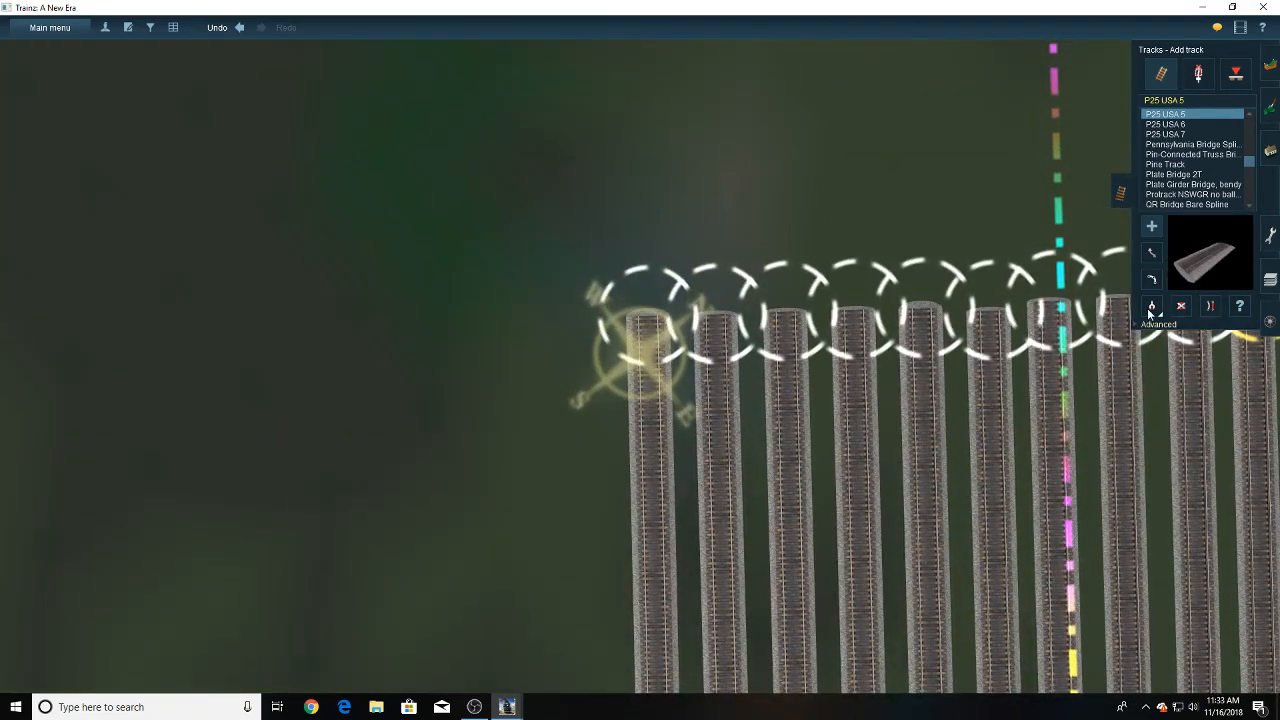
- Straighten the new outermost yard track and check how it leaves the junction at its near end
{"action": "key", "text": "Right"}
{"action": "key", "text": "Down"}
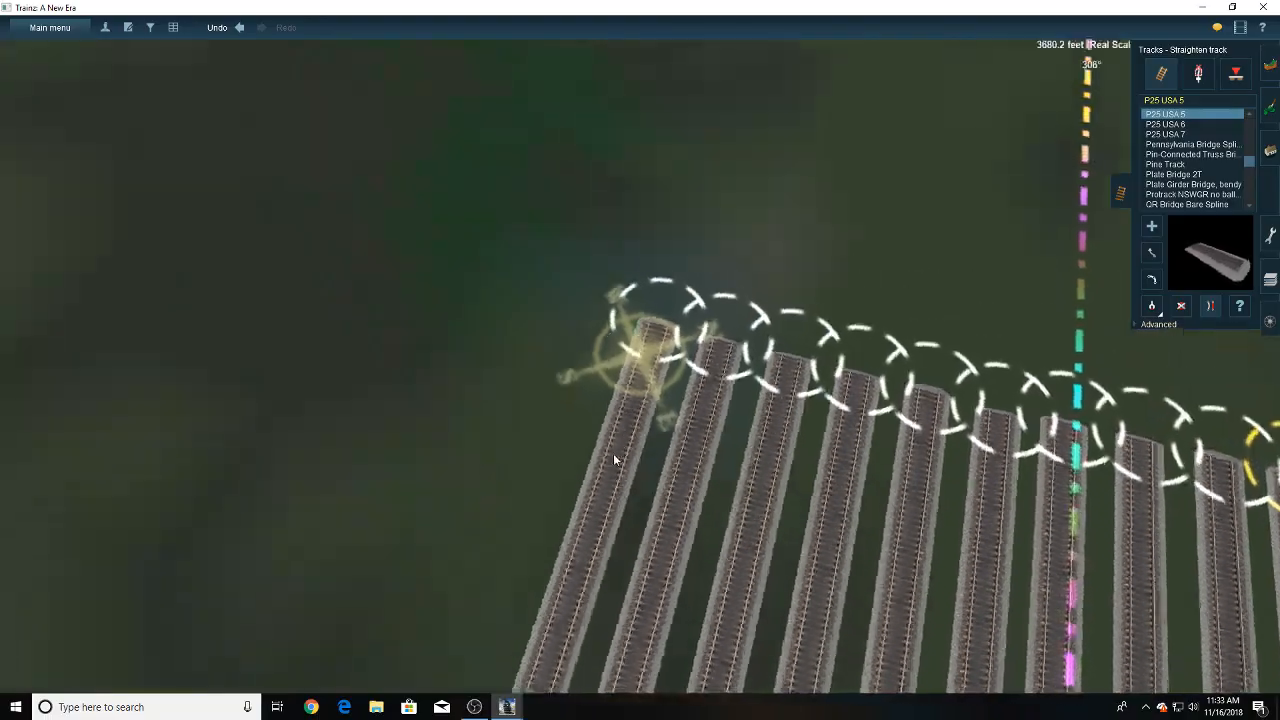
{"action": "key", "text": "Up"}
{"action": "key", "text": "Down"}
{"action": "right_click_drag", "start_coordinate": [600, 290], "coordinate": [657, 281]}
{"action": "key", "text": "Up"}
{"action": "scroll", "coordinate": [700, 287], "scroll_direction": "up", "scroll_amount": 5}
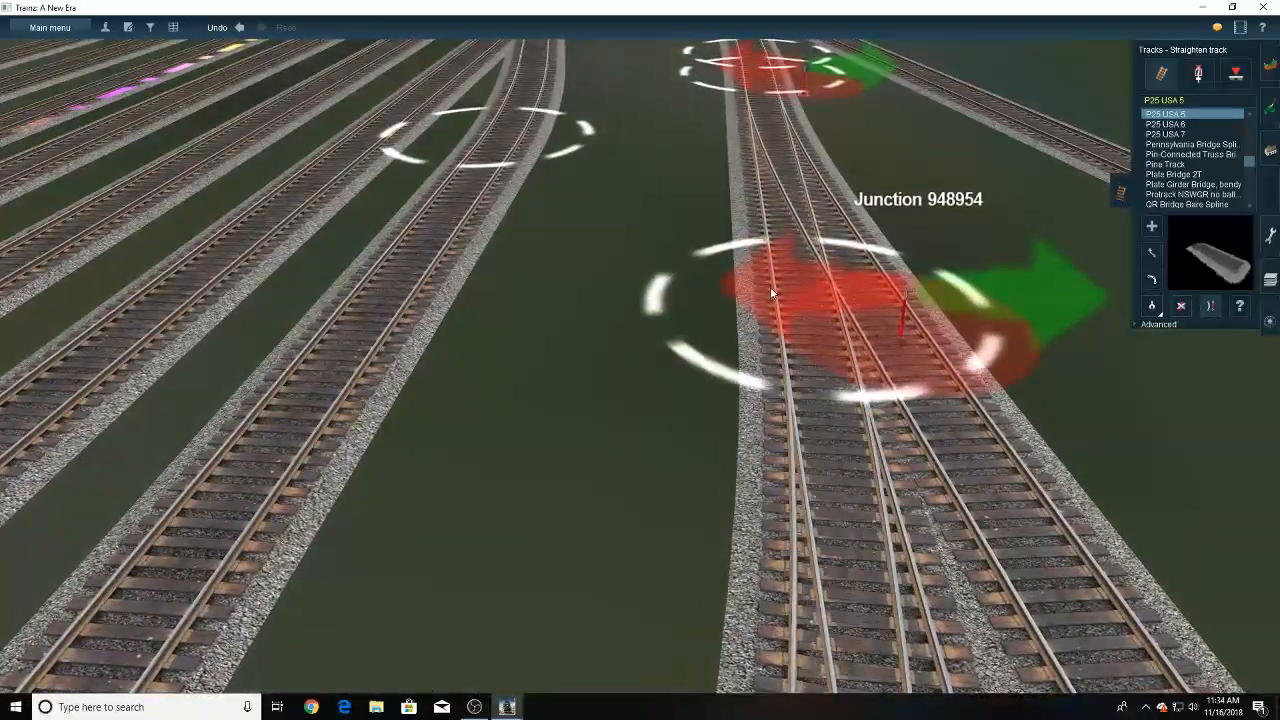
{"action": "key", "text": "Right"}
{"action": "key", "text": "Down"}
{"action": "scroll", "coordinate": [700, 370], "scroll_direction": "down", "scroll_amount": 5}
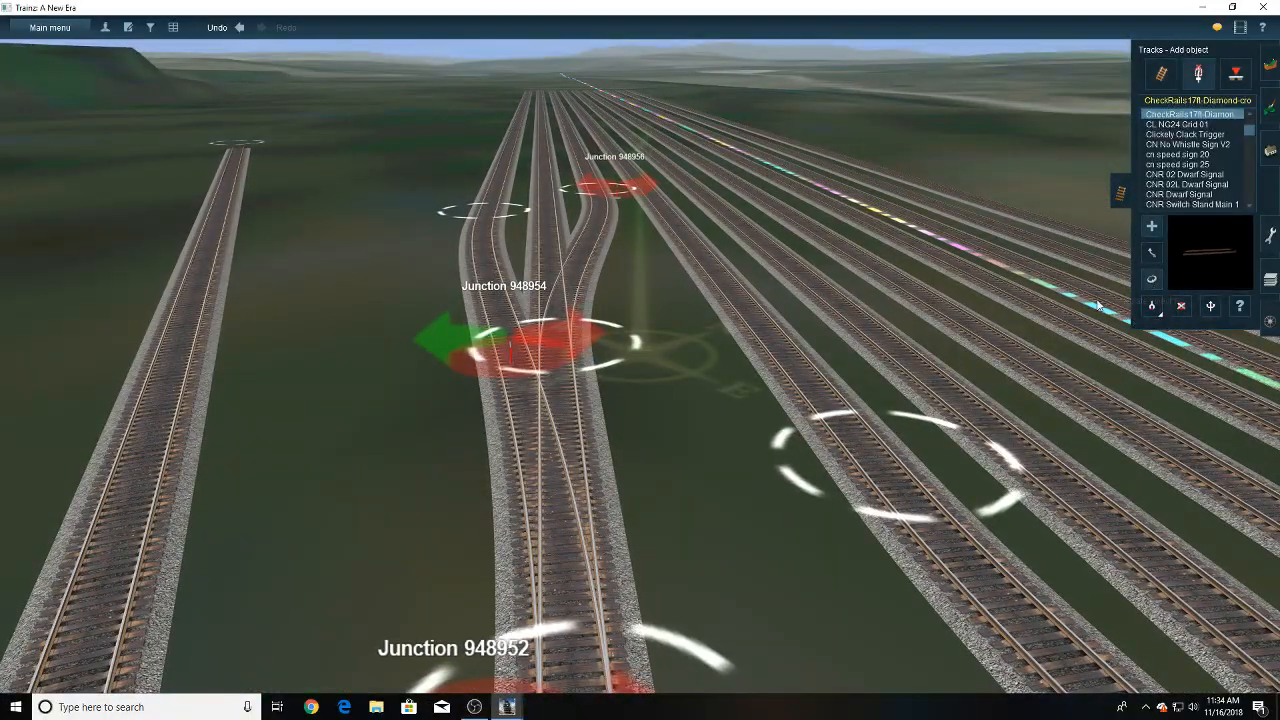
- Turn the levers of the two new ladder junctions to the inner side, and delete the leftover lever at the crossover's far end
{"action": "left_click", "coordinate": [1151, 279]}
{"action": "left_click", "coordinate": [539, 342]}
{"action": "right_click", "coordinate": [551, 443]}
{"action": "left_click", "coordinate": [624, 482]}
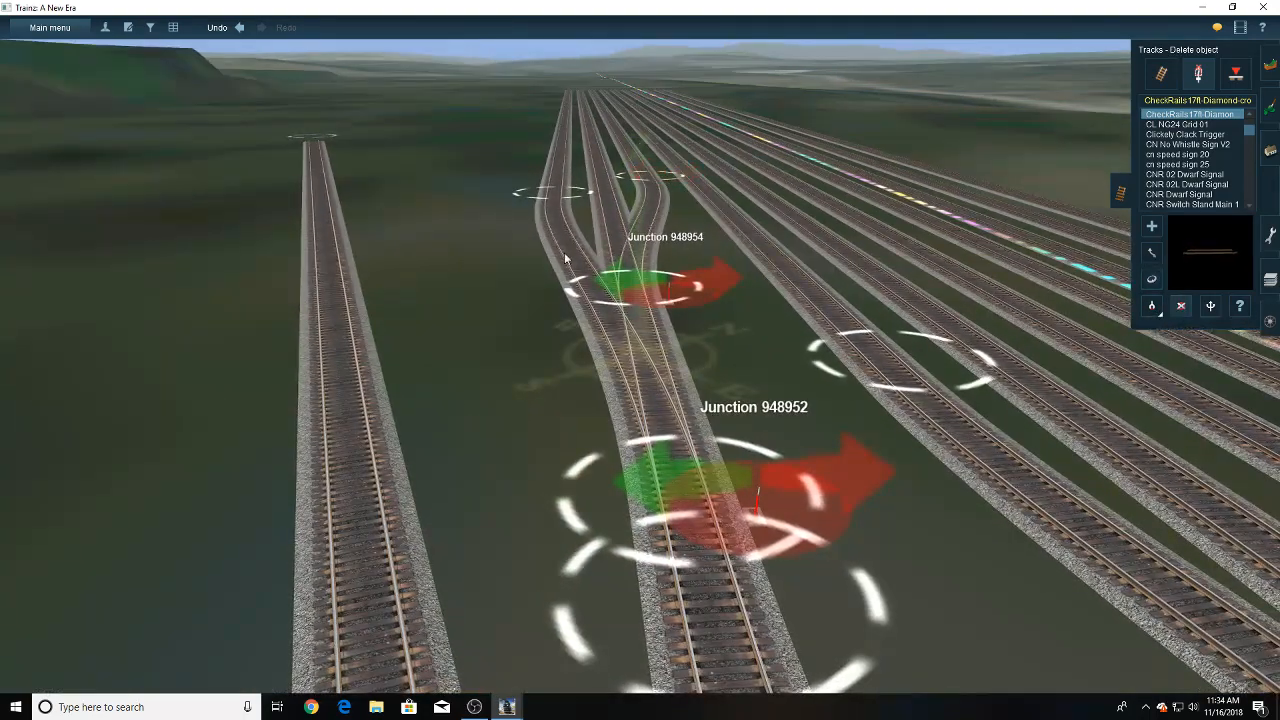
- Lay a short piece of P25 USA 5 track just outside the outermost yard track, beside the start of its straight section
{"action": "right_click_drag", "start_coordinate": [565, 258], "coordinate": [612, 413]}
{"action": "scroll", "coordinate": [675, 350], "scroll_direction": "down", "scroll_amount": 5}
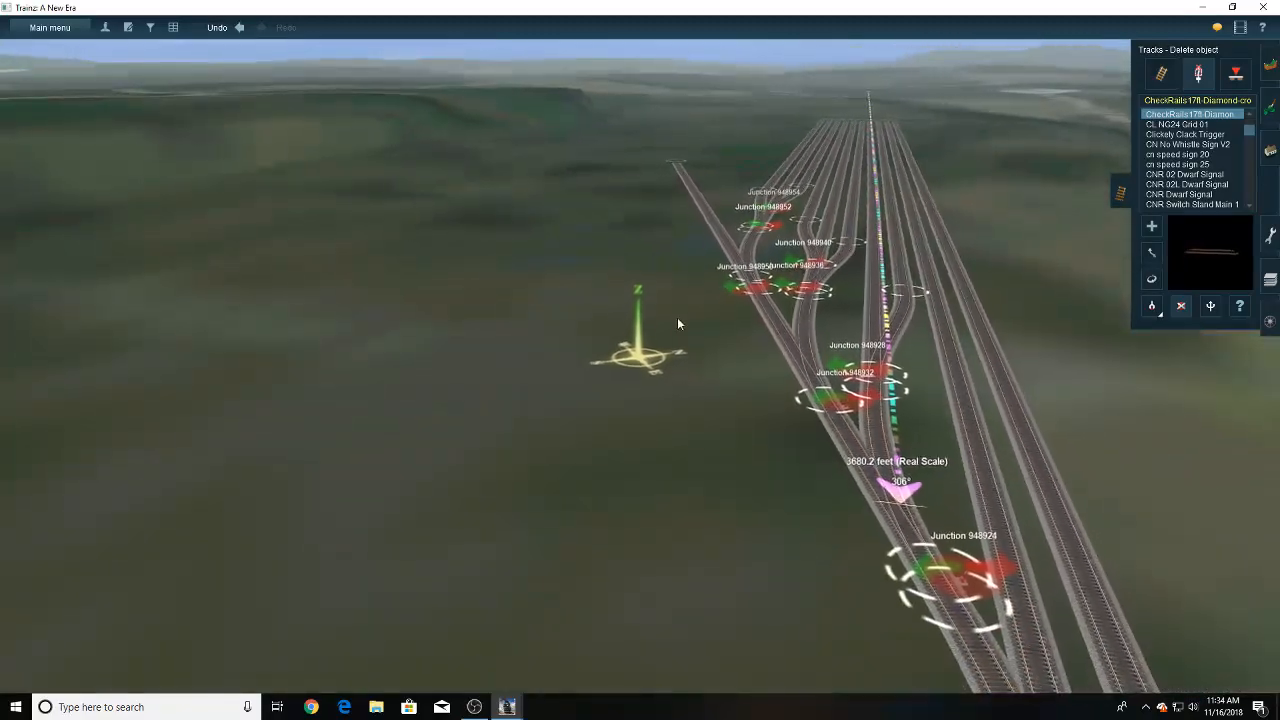
{"action": "right_click", "coordinate": [785, 283]}
{"action": "right_click", "coordinate": [596, 340]}
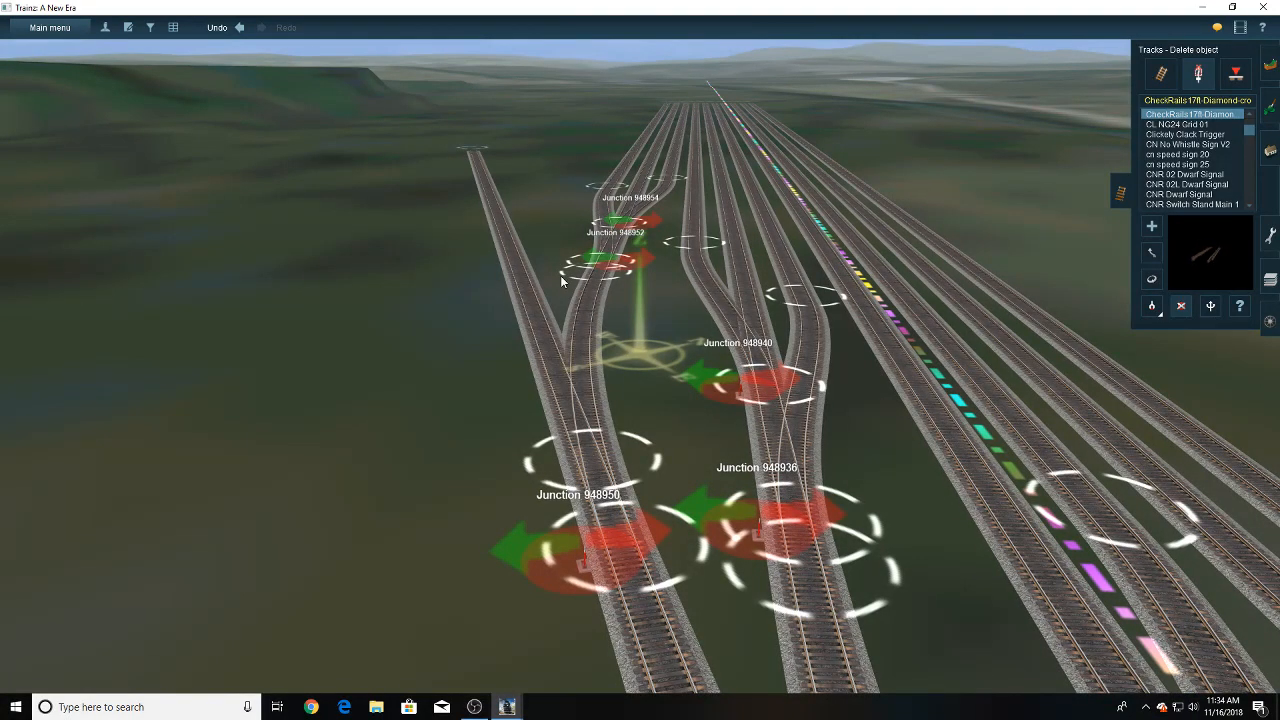
{"action": "right_click", "coordinate": [590, 345]}
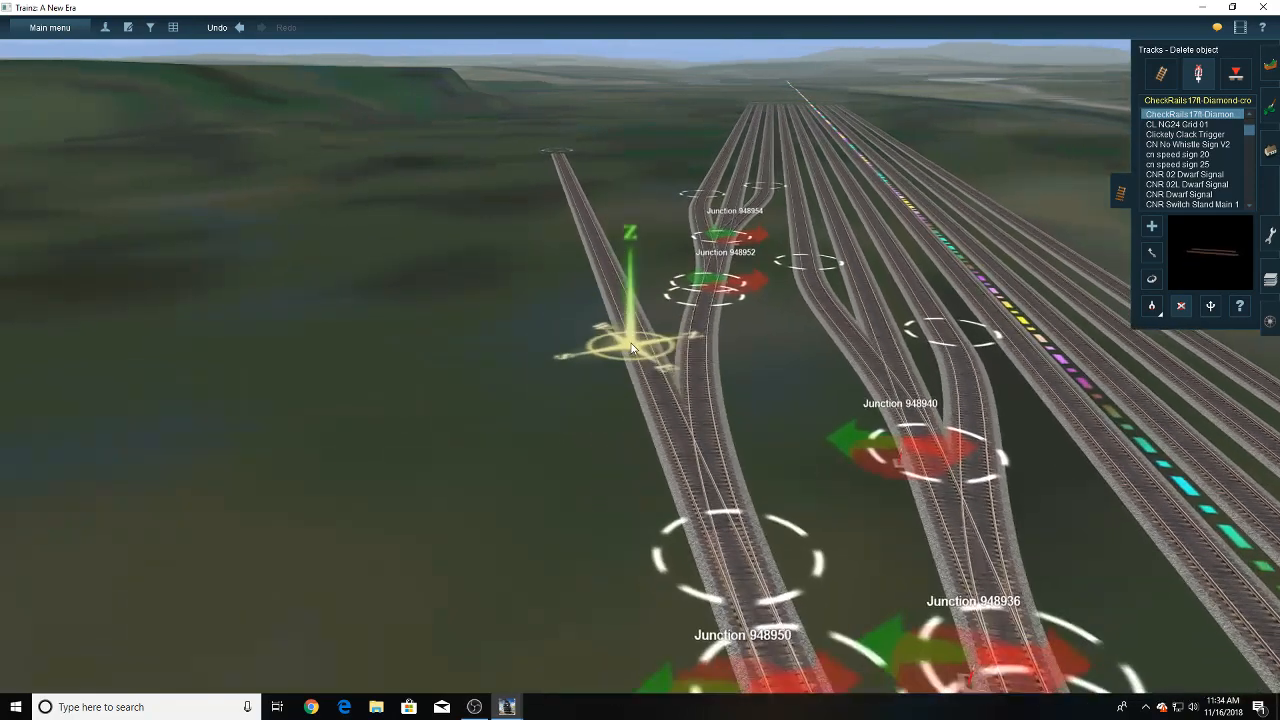
{"action": "left_click", "coordinate": [1160, 76]}
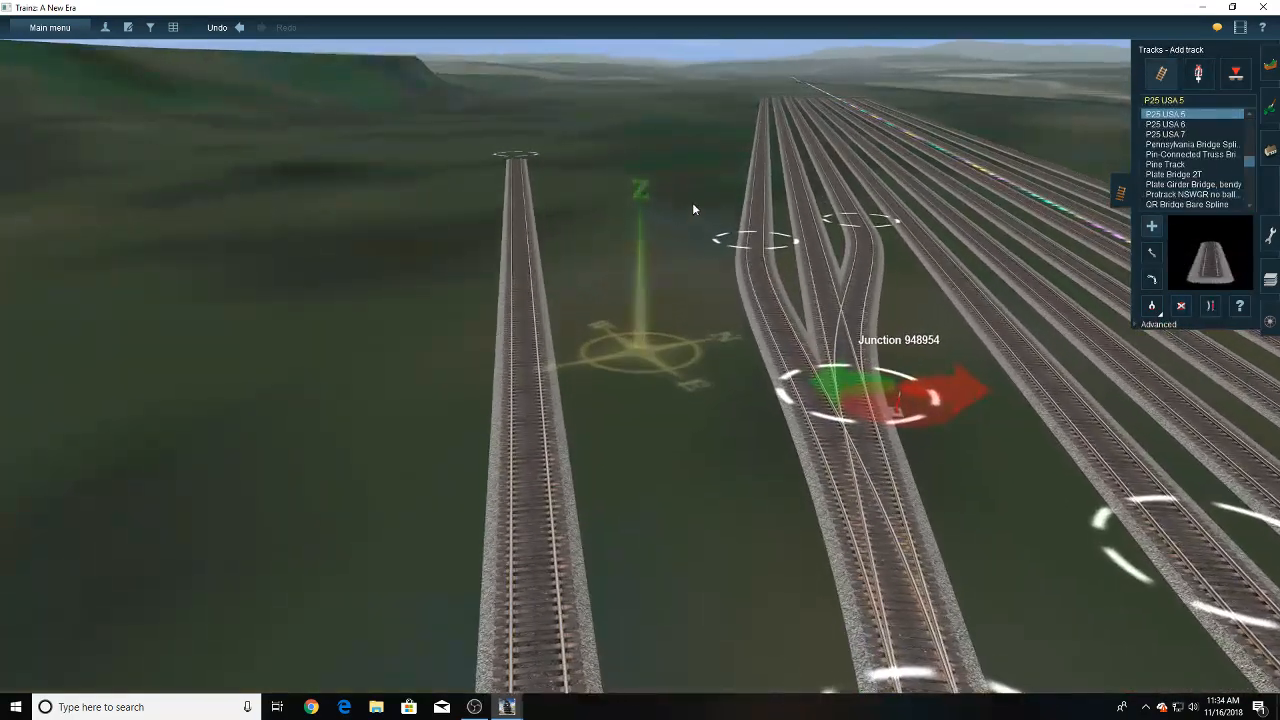
{"action": "key", "text": "Left"}
{"action": "key", "text": "Up"}
{"action": "key", "text": "Right"}
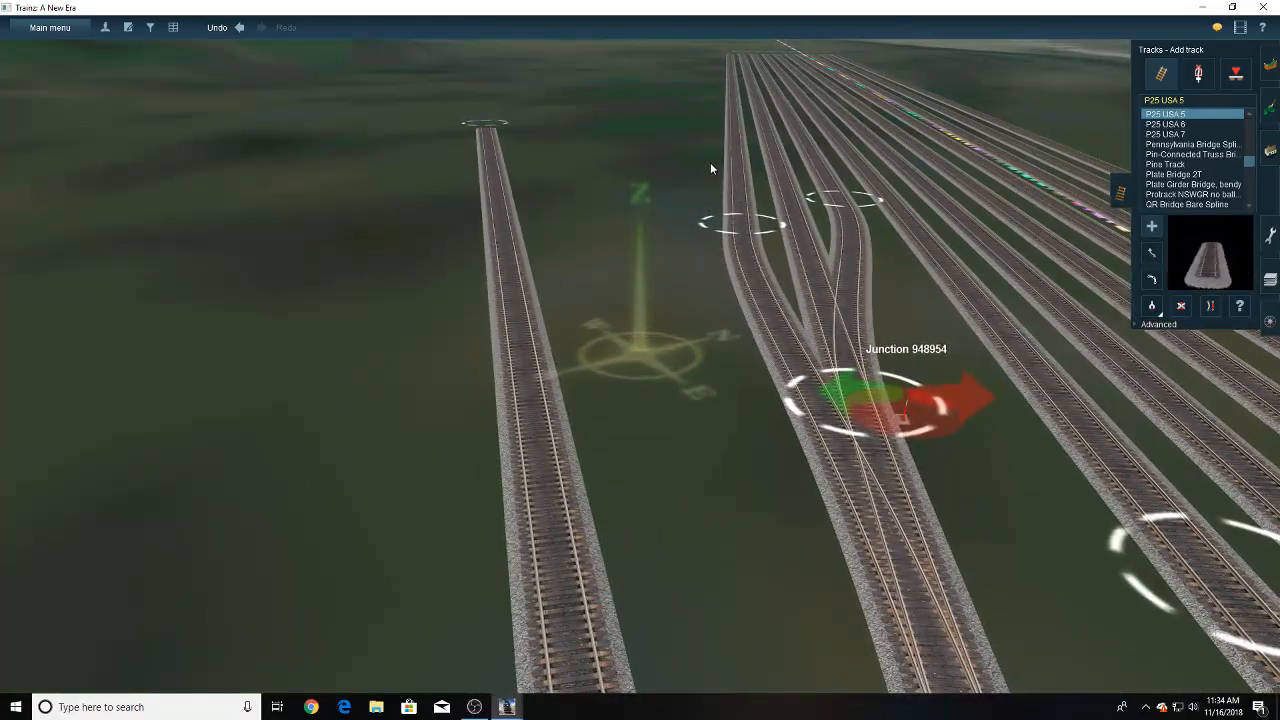
{"action": "left_click", "coordinate": [709, 162]}
{"action": "right_click", "coordinate": [674, 332]}
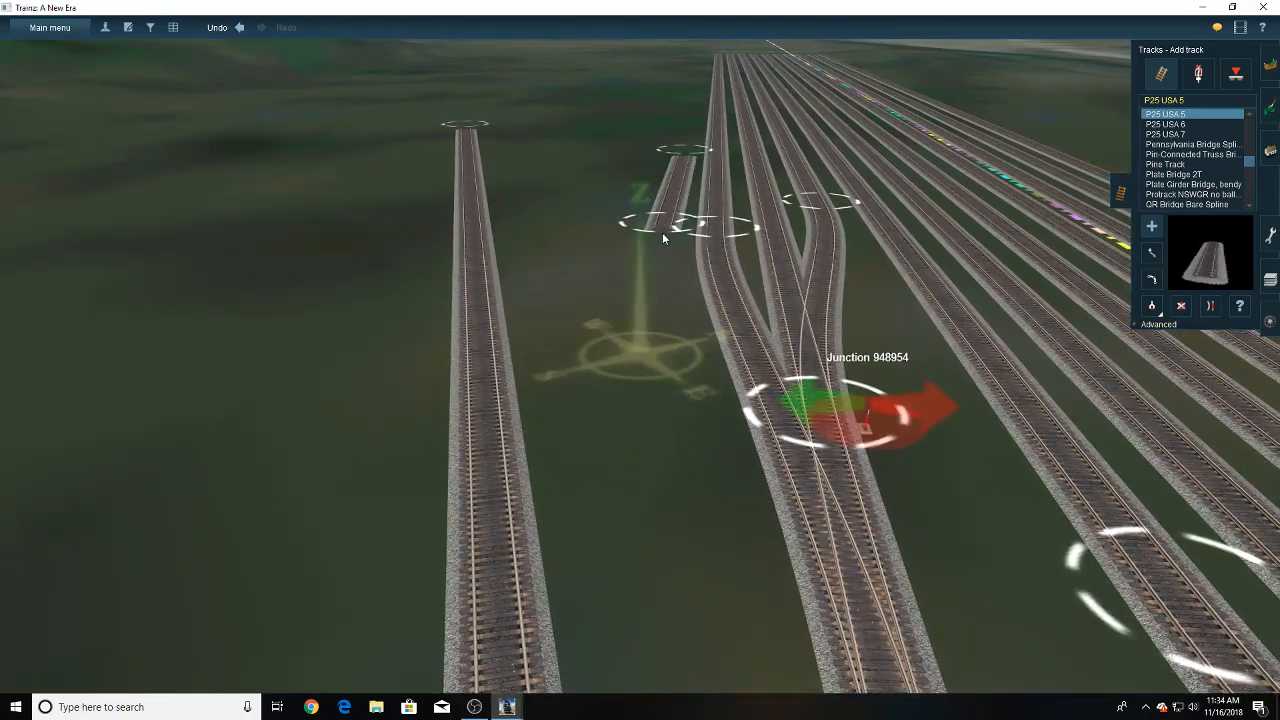
{"action": "left_click", "coordinate": [661, 234]}
{"action": "key", "text": "Up"}
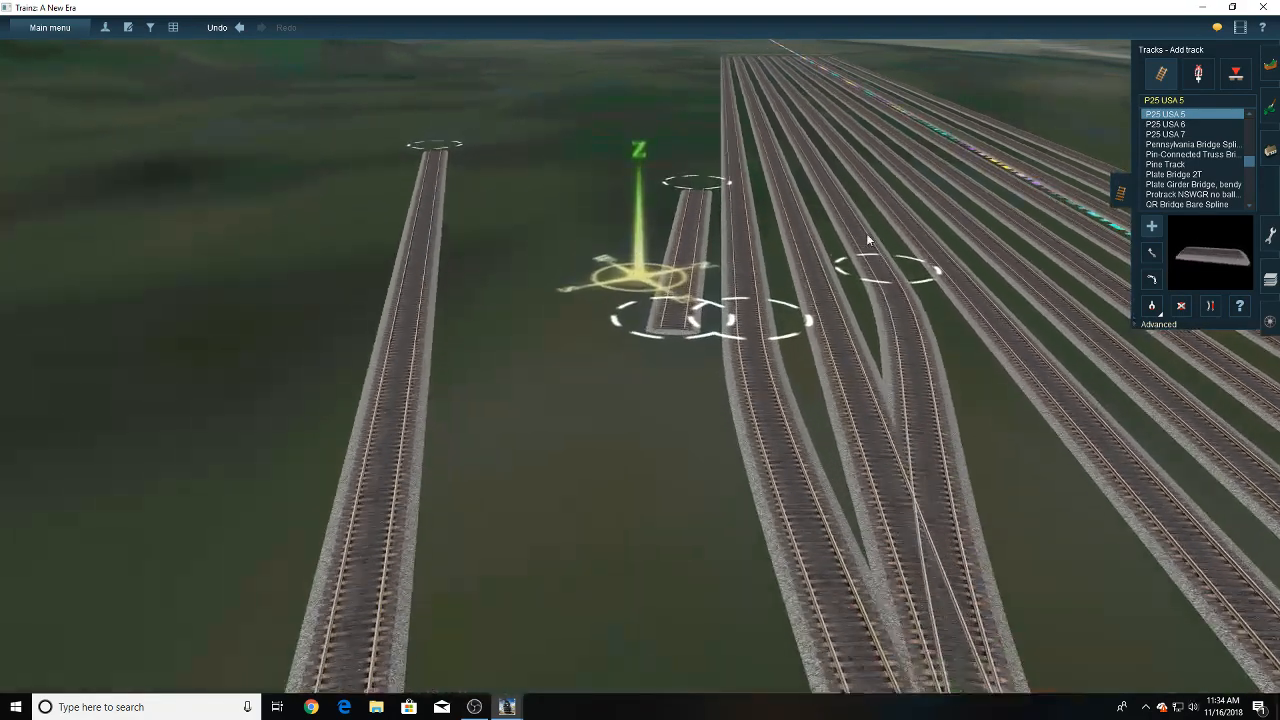
- Move the short track's far end level with the row of yard track ends at even spacing
{"action": "left_click", "coordinate": [1151, 254]}
{"action": "left_click_drag", "start_coordinate": [708, 209], "coordinate": [665, 180]}
{"action": "right_click", "coordinate": [755, 142]}
{"action": "right_click", "coordinate": [609, 218]}
{"action": "right_click", "coordinate": [642, 190]}
{"action": "right_click", "coordinate": [642, 190]}
{"action": "right_click", "coordinate": [651, 190]}
{"action": "key", "text": "Up"}
{"action": "right_click", "coordinate": [641, 253]}
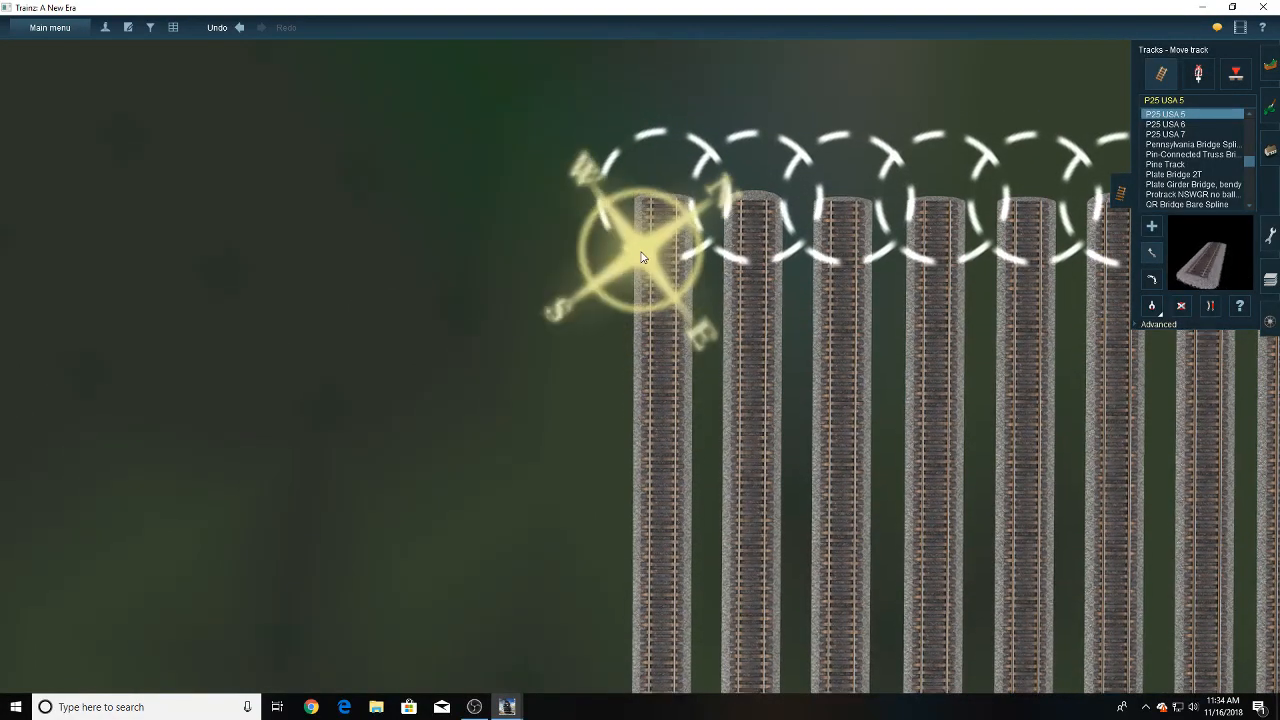
{"action": "scroll", "coordinate": [641, 257], "scroll_direction": "down", "scroll_amount": 3}
- Align the new outermost yard track's near end beside its neighbour at even spacing, and straighten the track
{"action": "right_click_drag", "start_coordinate": [641, 257], "coordinate": [621, 188]}
{"action": "key", "text": "Left"}
{"action": "key", "text": "Down"}
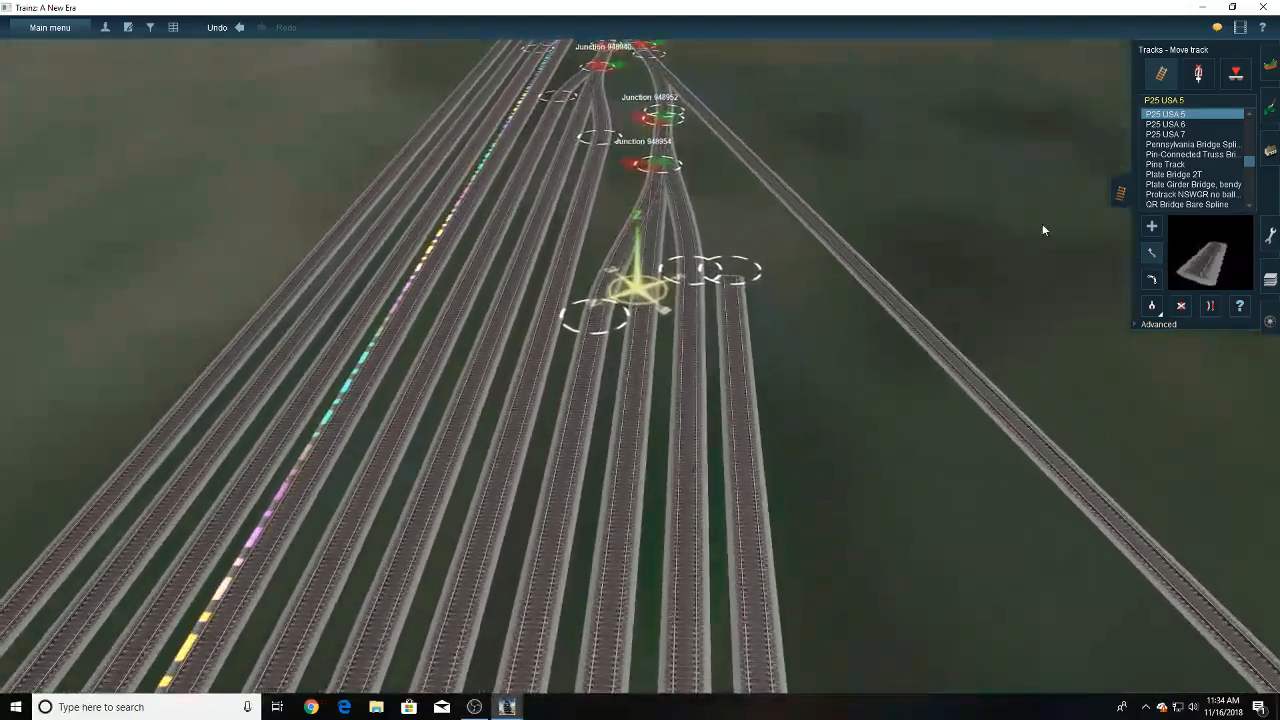
{"action": "key", "text": "Up"}
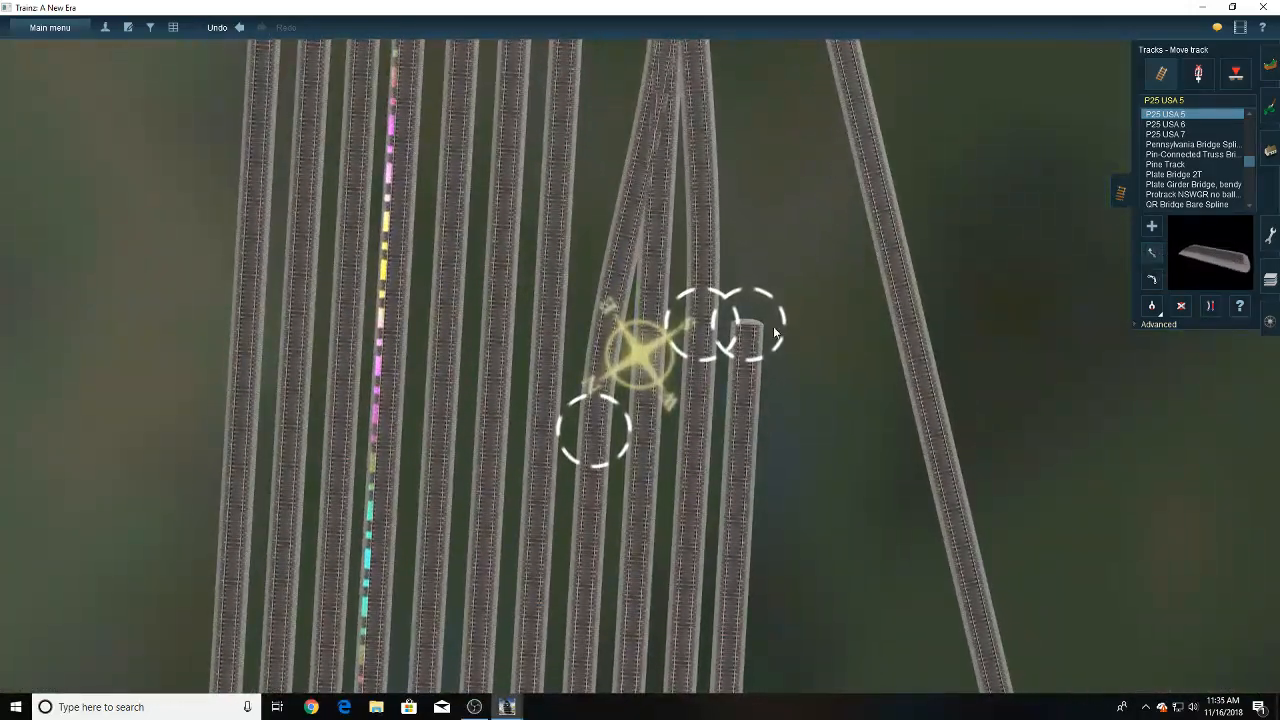
{"action": "left_click_drag", "start_coordinate": [760, 331], "coordinate": [752, 327]}
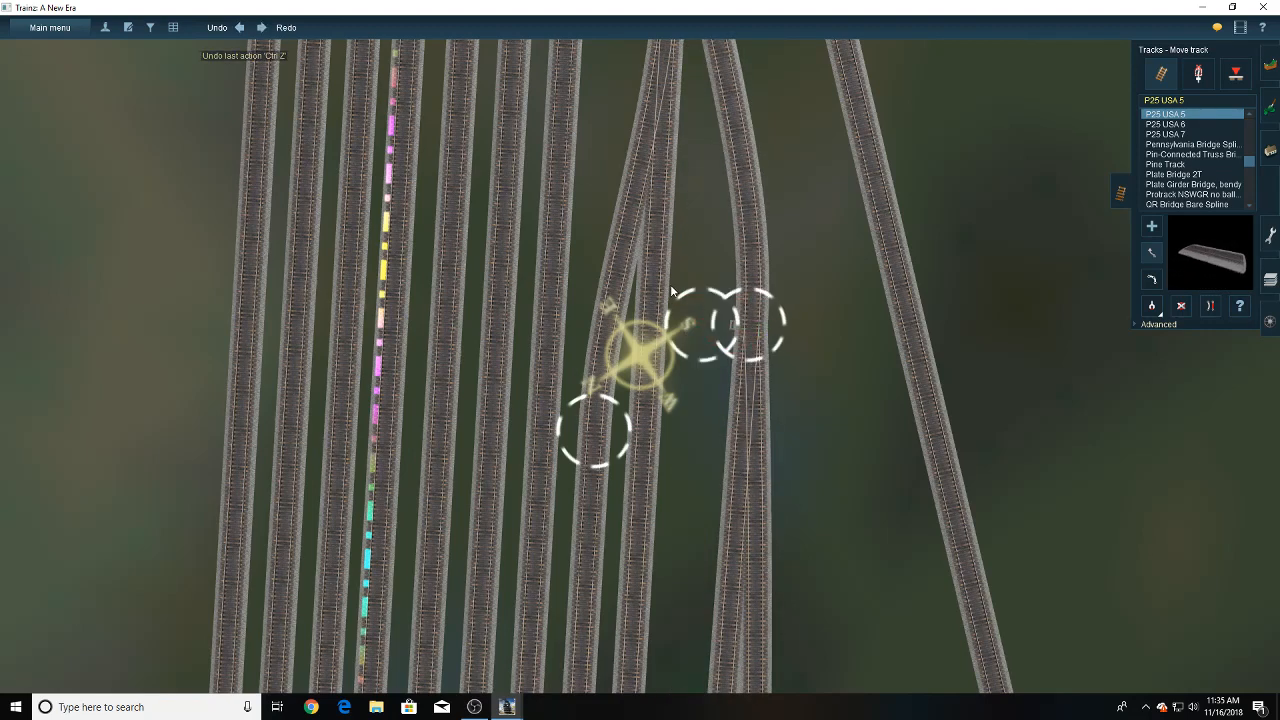
{"action": "left_click_drag", "start_coordinate": [749, 325], "coordinate": [753, 332]}
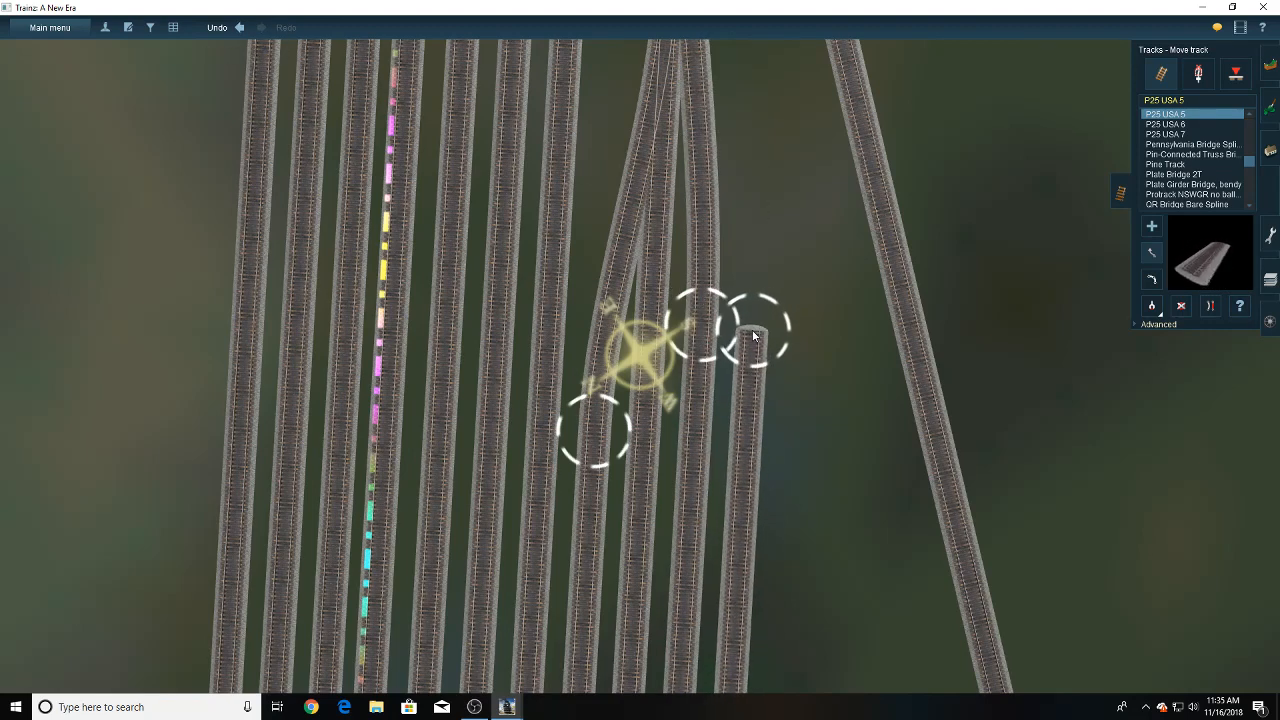
{"action": "key", "text": "Down"}
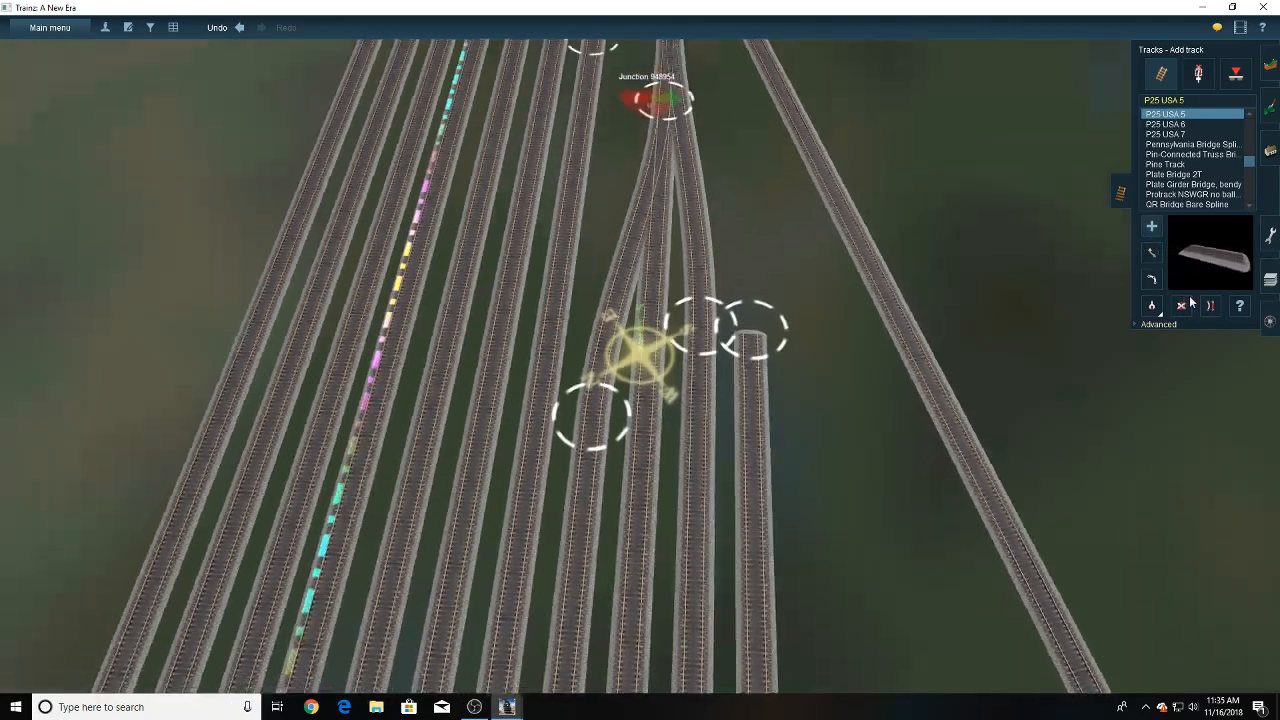
{"action": "left_click", "coordinate": [1209, 306]}
{"action": "right_click", "coordinate": [686, 308]}
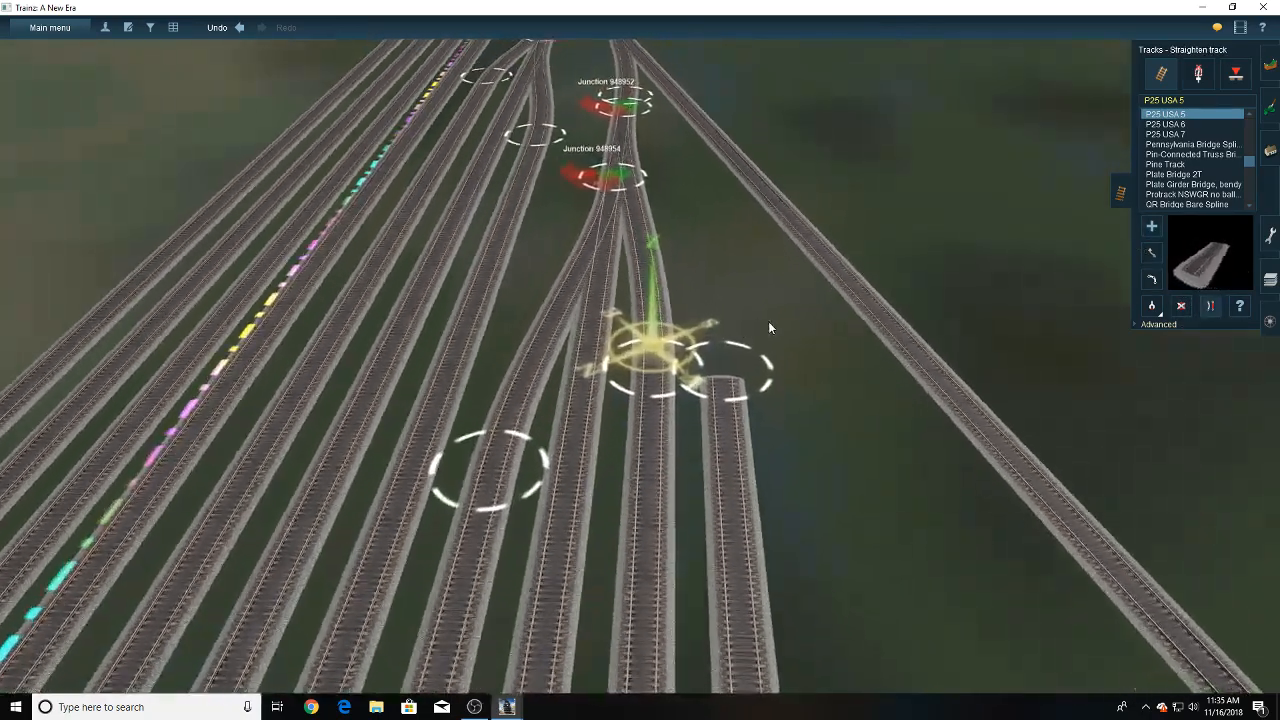
- Extend the new outermost yard track in a straight line from its near end until it crosses the diverging track
{"action": "left_click", "coordinate": [1151, 226]}
{"action": "mouse_move", "coordinate": [714, 372]}
{"action": "left_mouse_down"}
{"action": "mouse_move", "coordinate": [709, 140]}
{"action": "mouse_move", "coordinate": [692, 66]}
{"action": "left_mouse_up"}
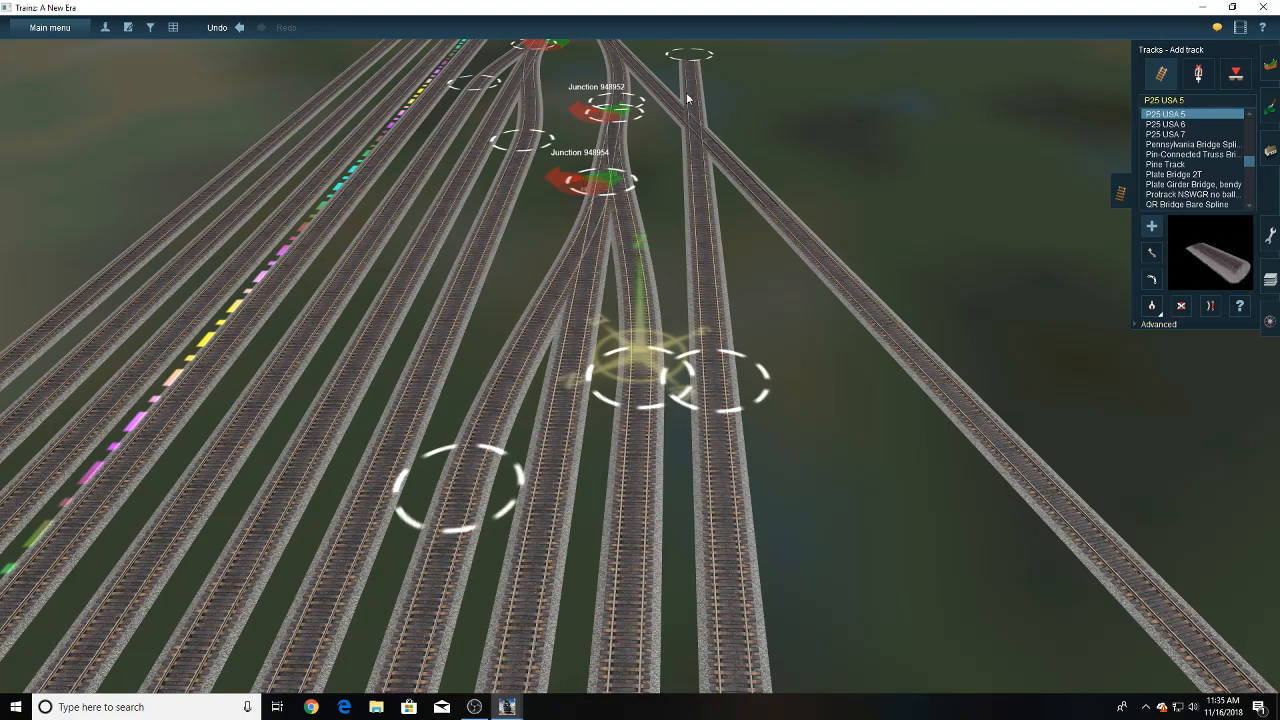
{"action": "right_click", "coordinate": [692, 164]}
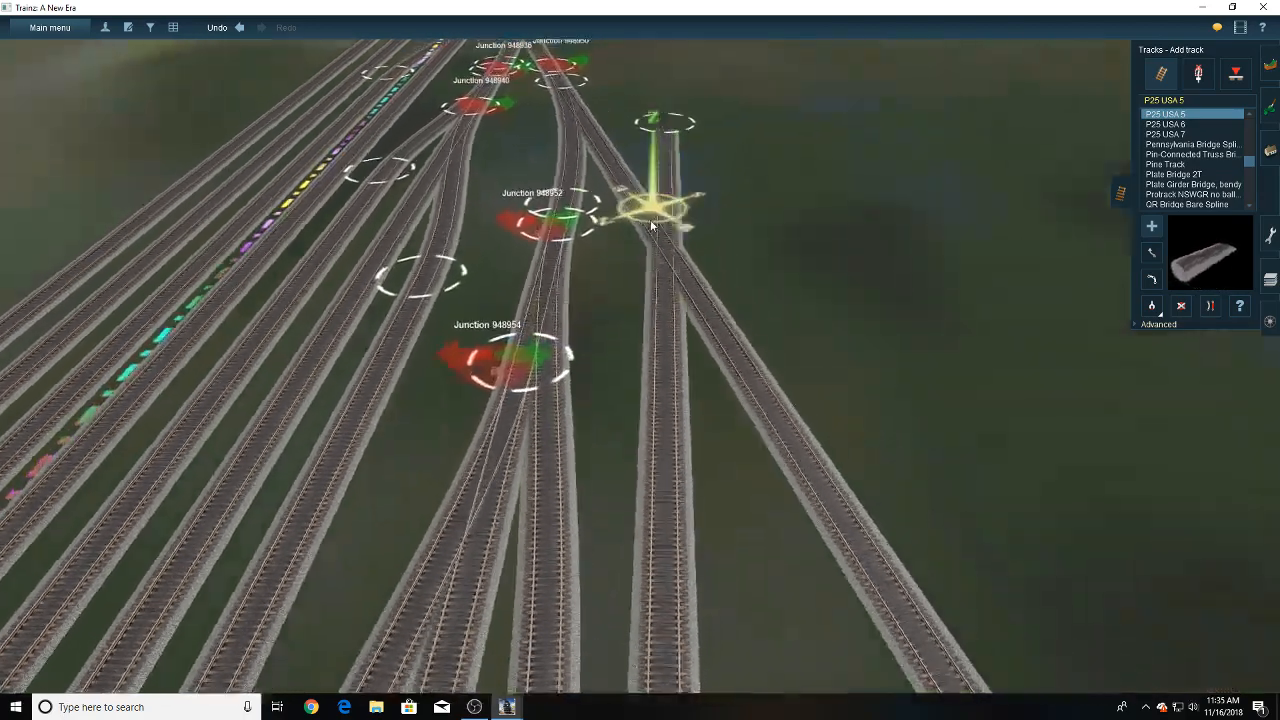
{"action": "key", "text": "Left"}
{"action": "key", "text": "Down"}
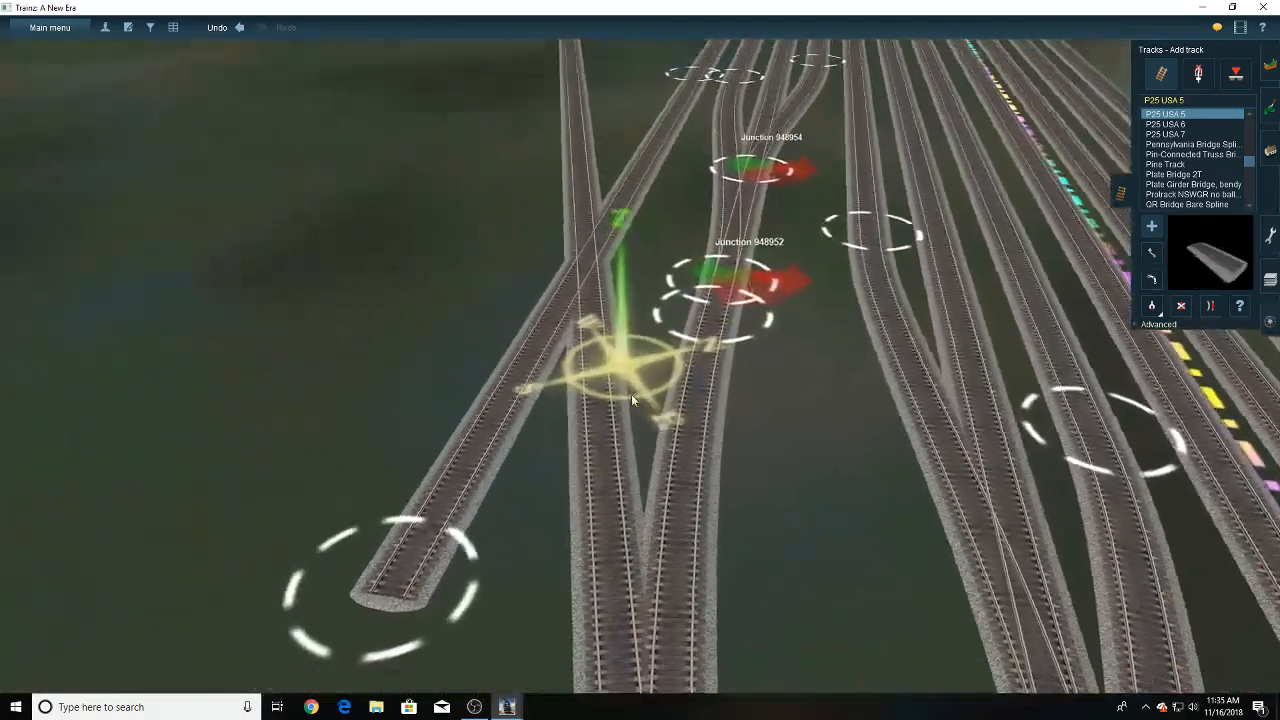
- Connect the diverging track to the new yard track with a crossover, and delete the surplus end beyond the crossing
{"action": "left_click", "coordinate": [618, 414]}
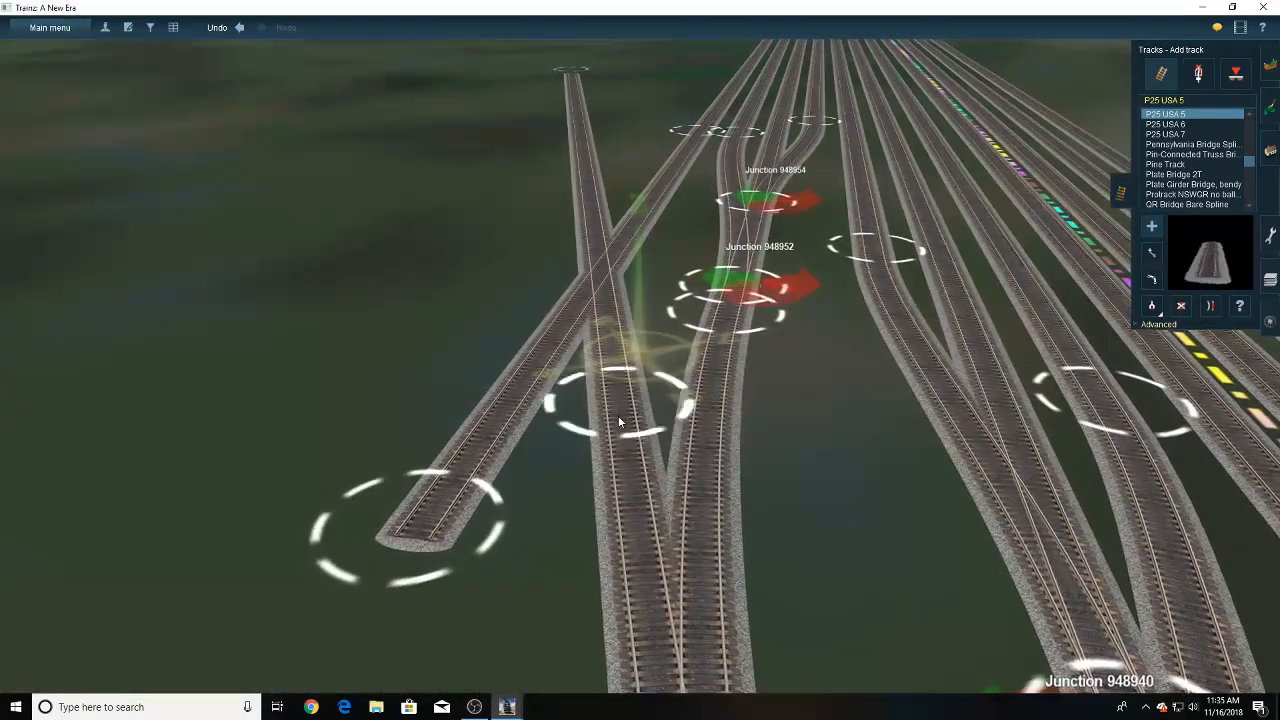
{"action": "left_click", "coordinate": [662, 185]}
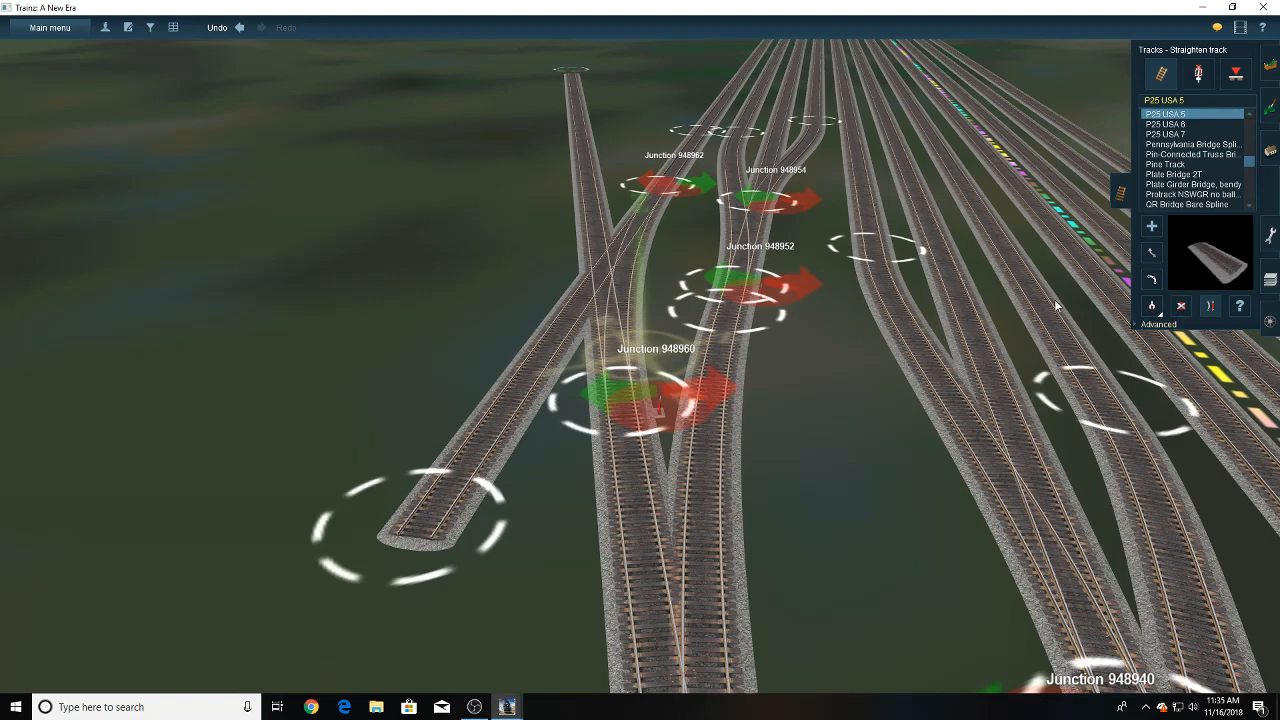
{"action": "left_click", "coordinate": [531, 373]}
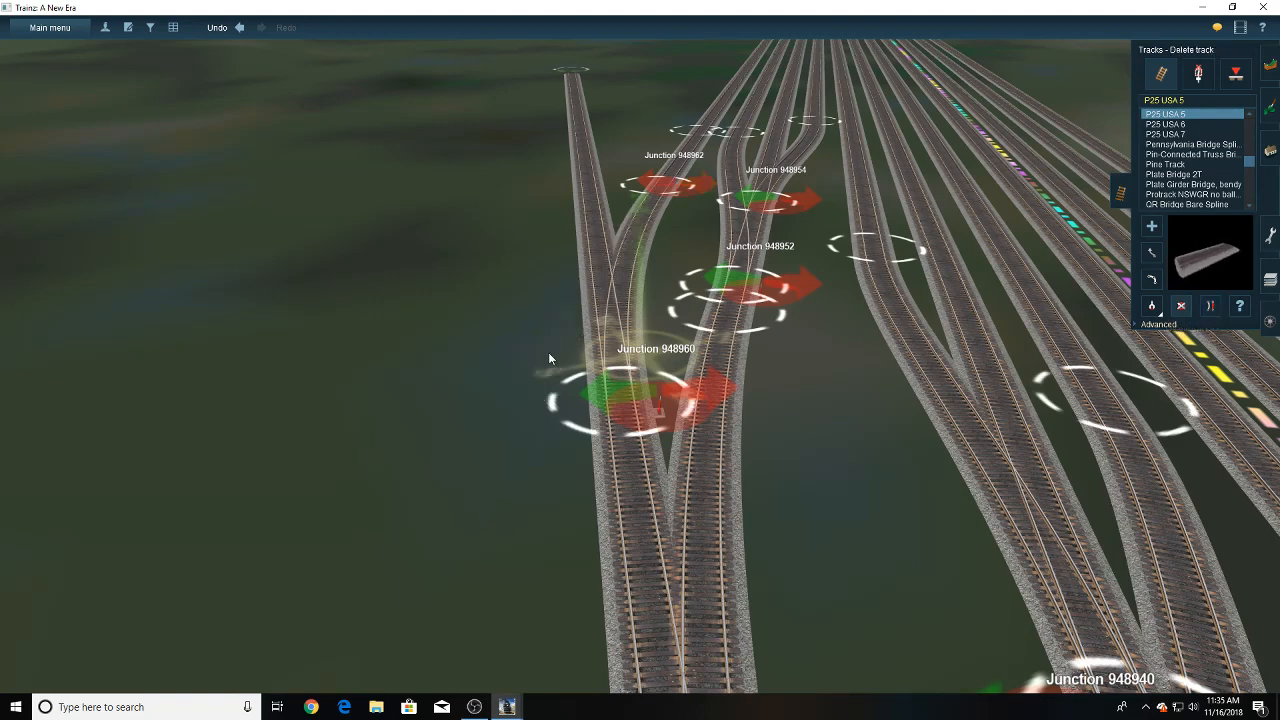
- Delete the leftover lever at the far end of the new crossover
{"action": "left_click", "coordinate": [1198, 75]}
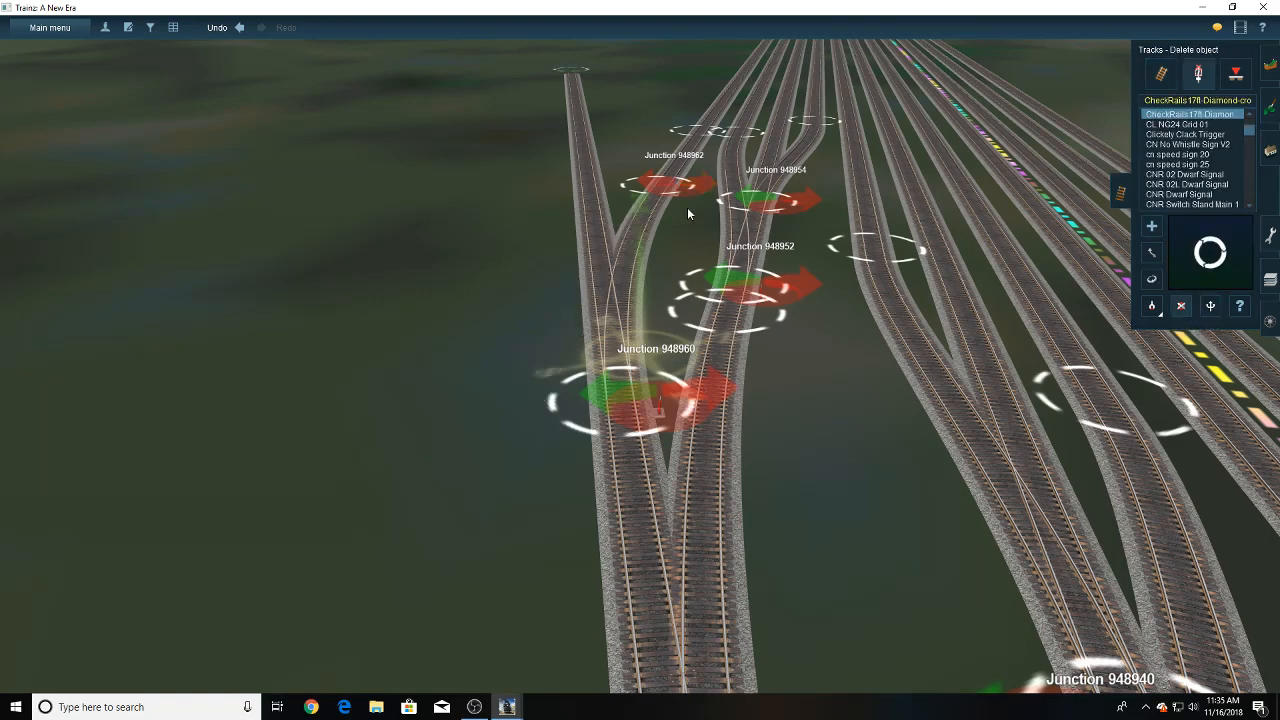
{"action": "scroll", "coordinate": [687, 207], "scroll_direction": "up", "scroll_amount": 5}
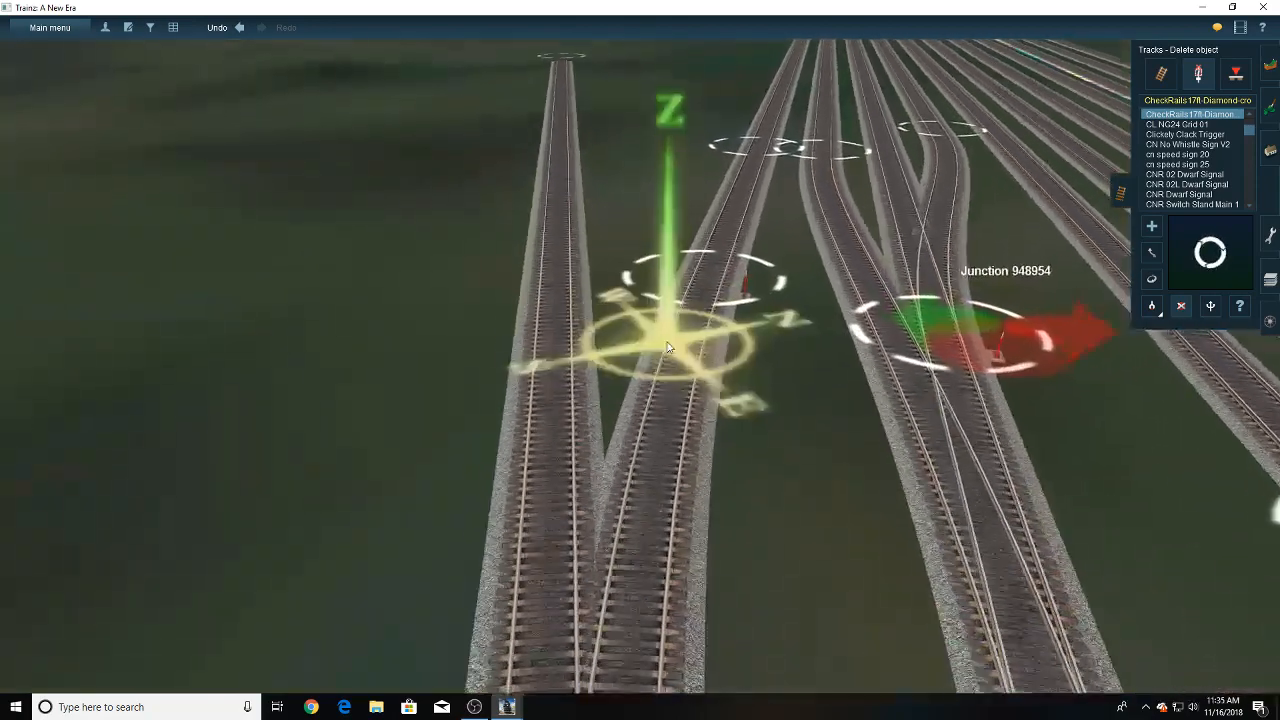
{"action": "scroll", "coordinate": [715, 292], "scroll_direction": "down", "scroll_amount": 5}
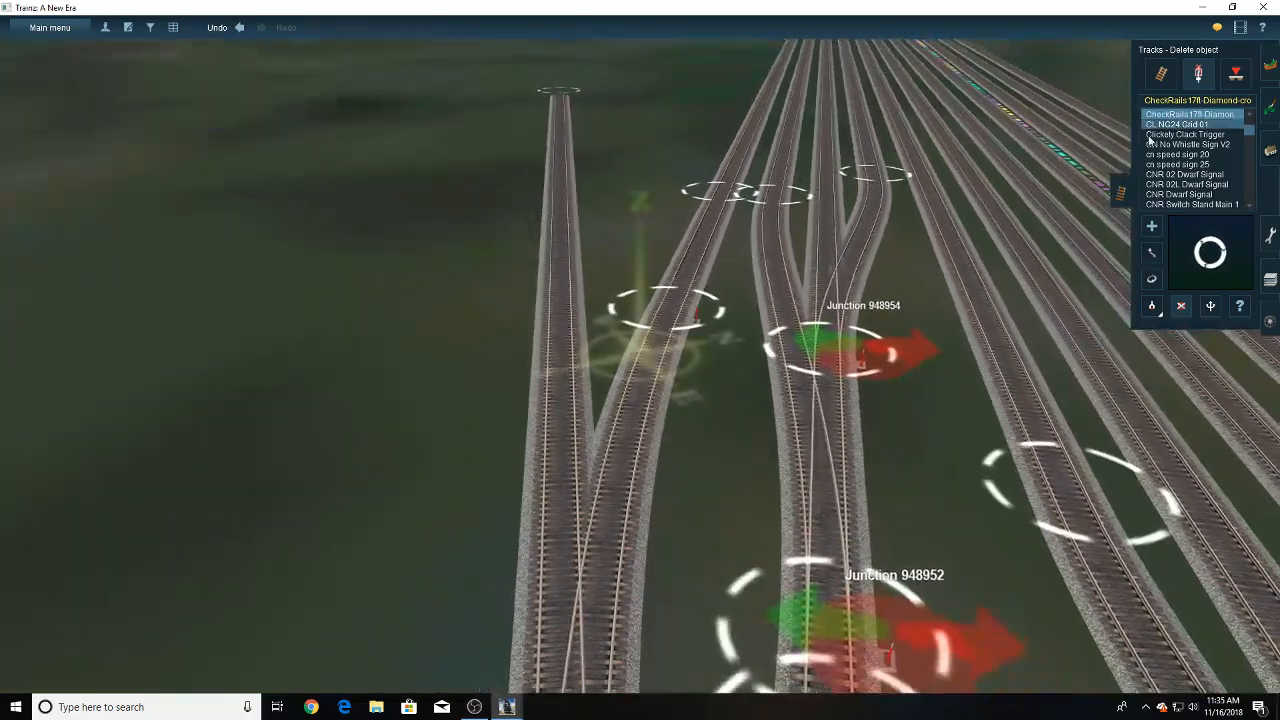
{"action": "right_click", "coordinate": [694, 317]}
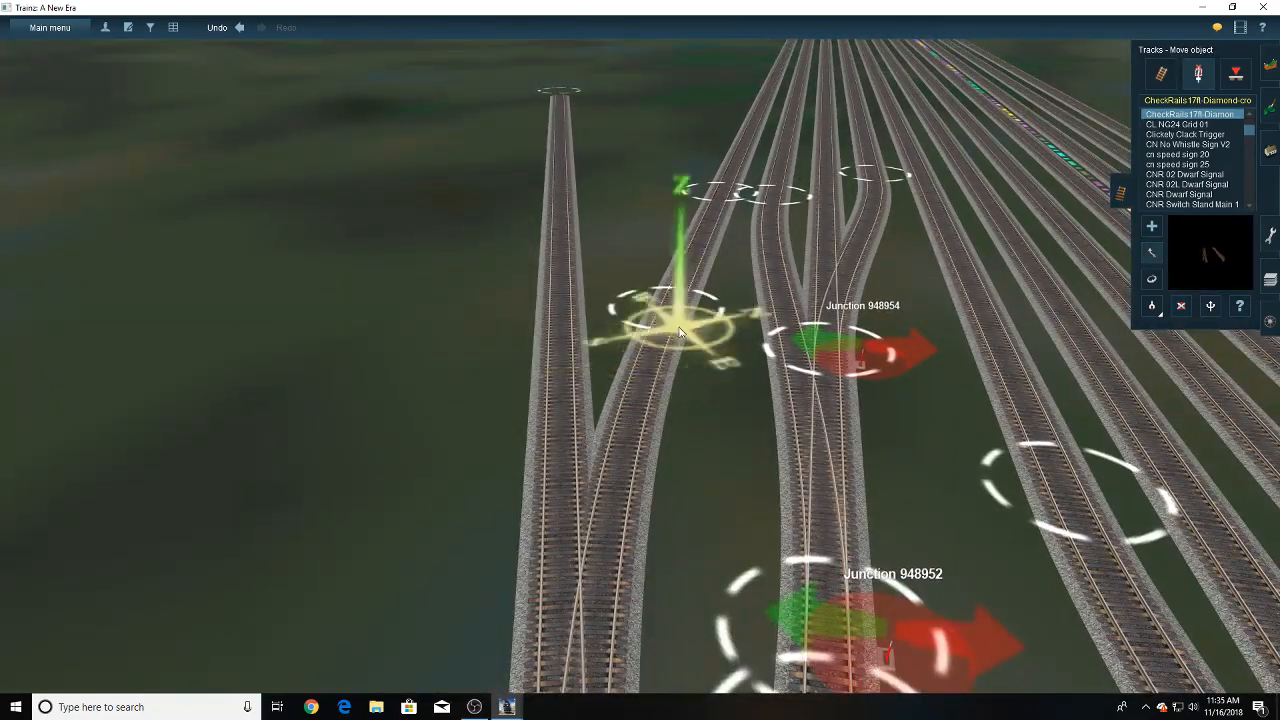
{"action": "scroll", "coordinate": [645, 303], "scroll_direction": "down", "scroll_amount": 1}
{"action": "scroll", "coordinate": [643, 301], "scroll_direction": "down", "scroll_amount": 2}
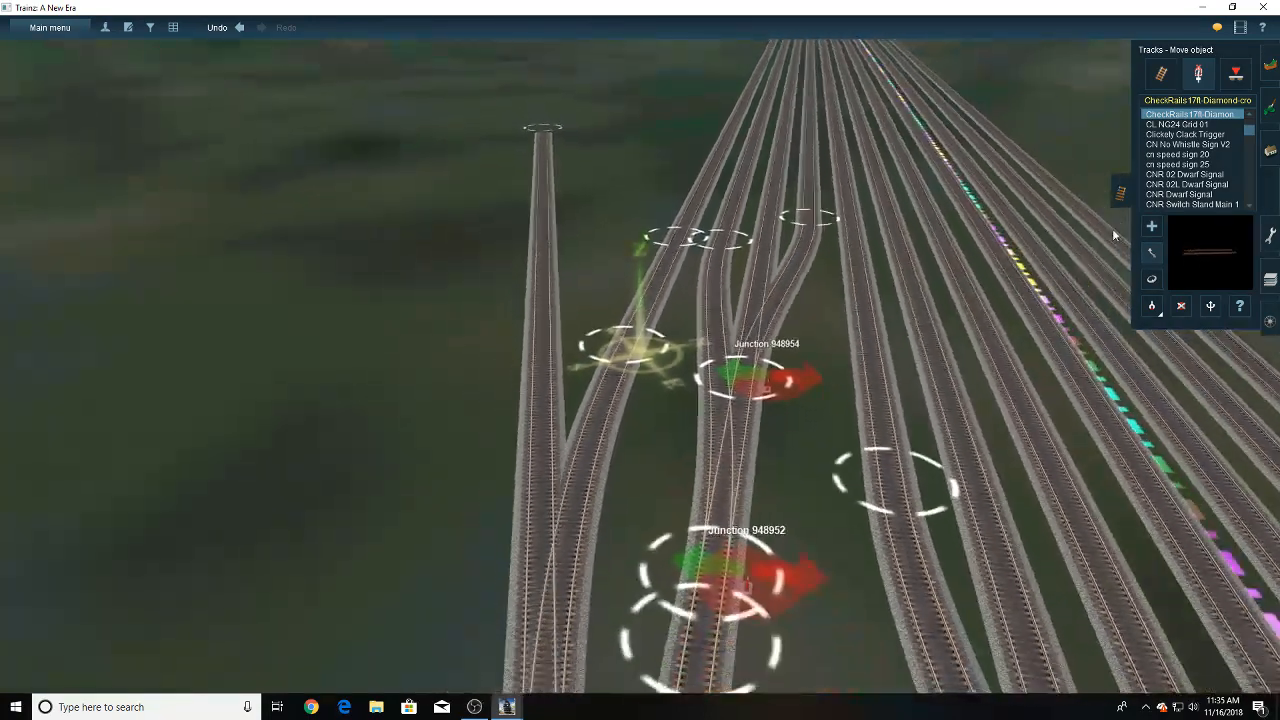
- Lay another piece of P25 USA 5 track between the outermost yard track and the diverging track, ending just short of the latter
{"action": "left_click", "coordinate": [1160, 76]}
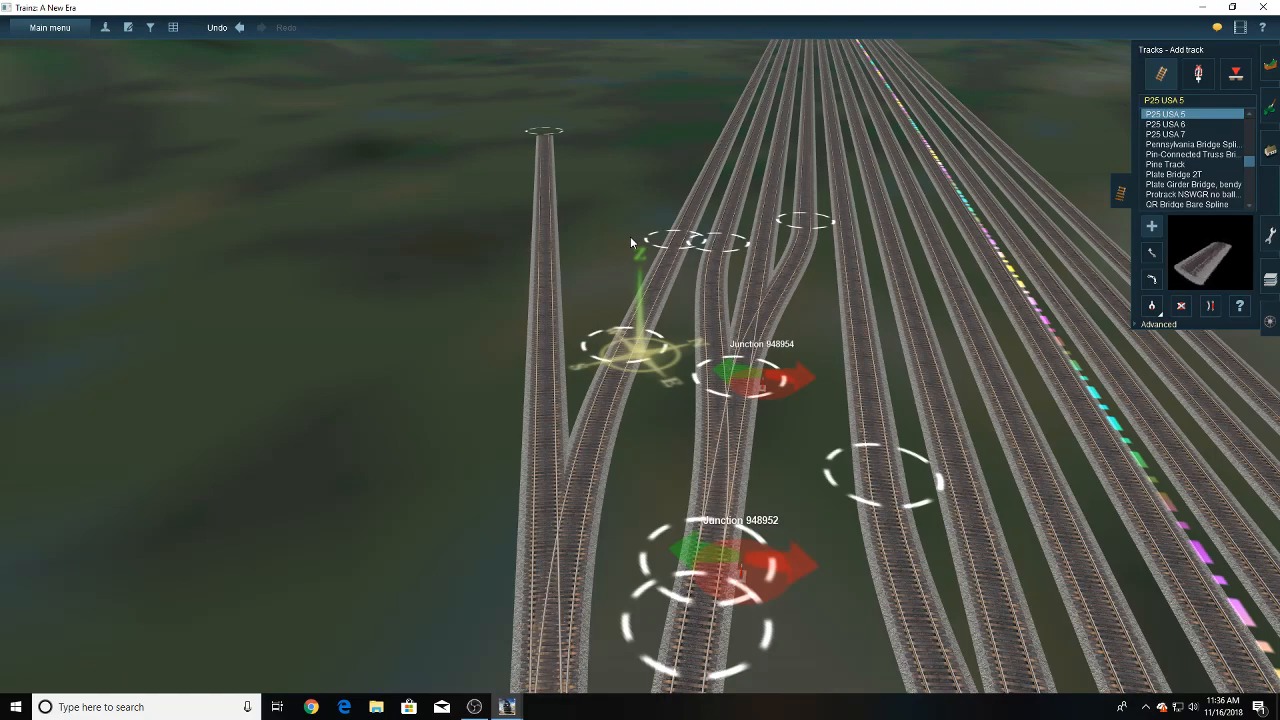
{"action": "key", "text": "Left"}
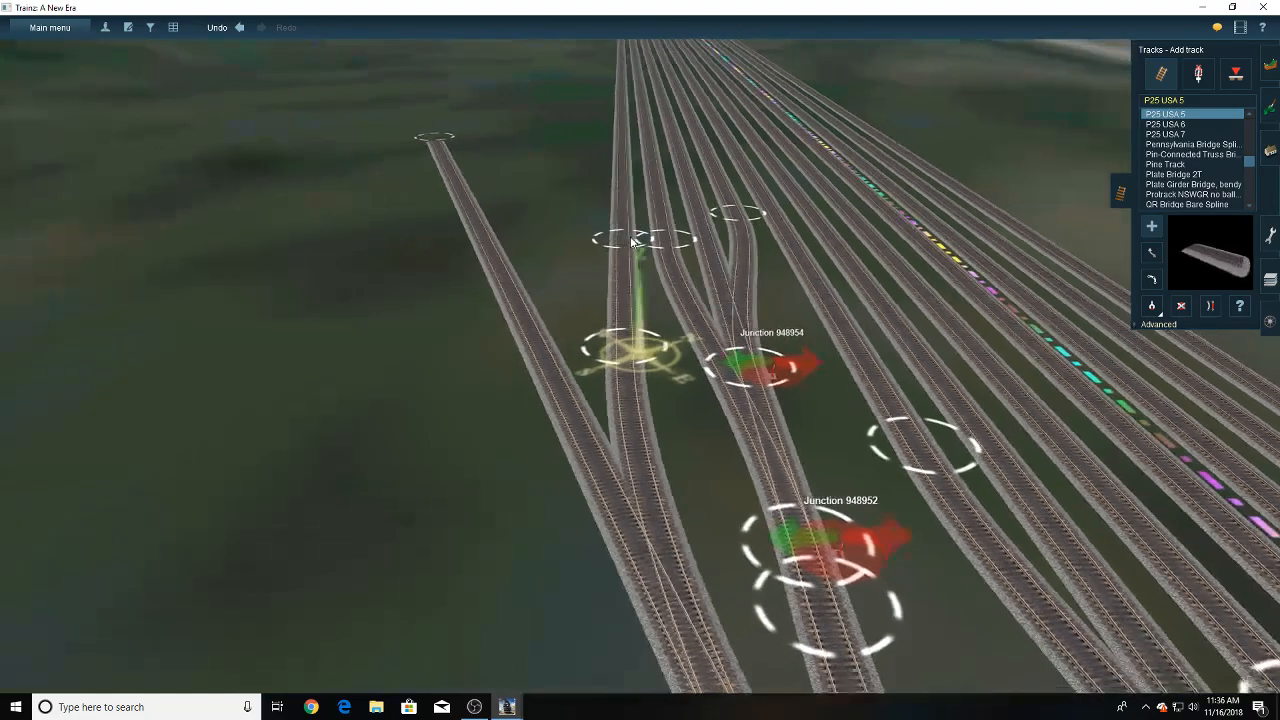
{"action": "key", "text": "Up"}
{"action": "key", "text": "Down"}
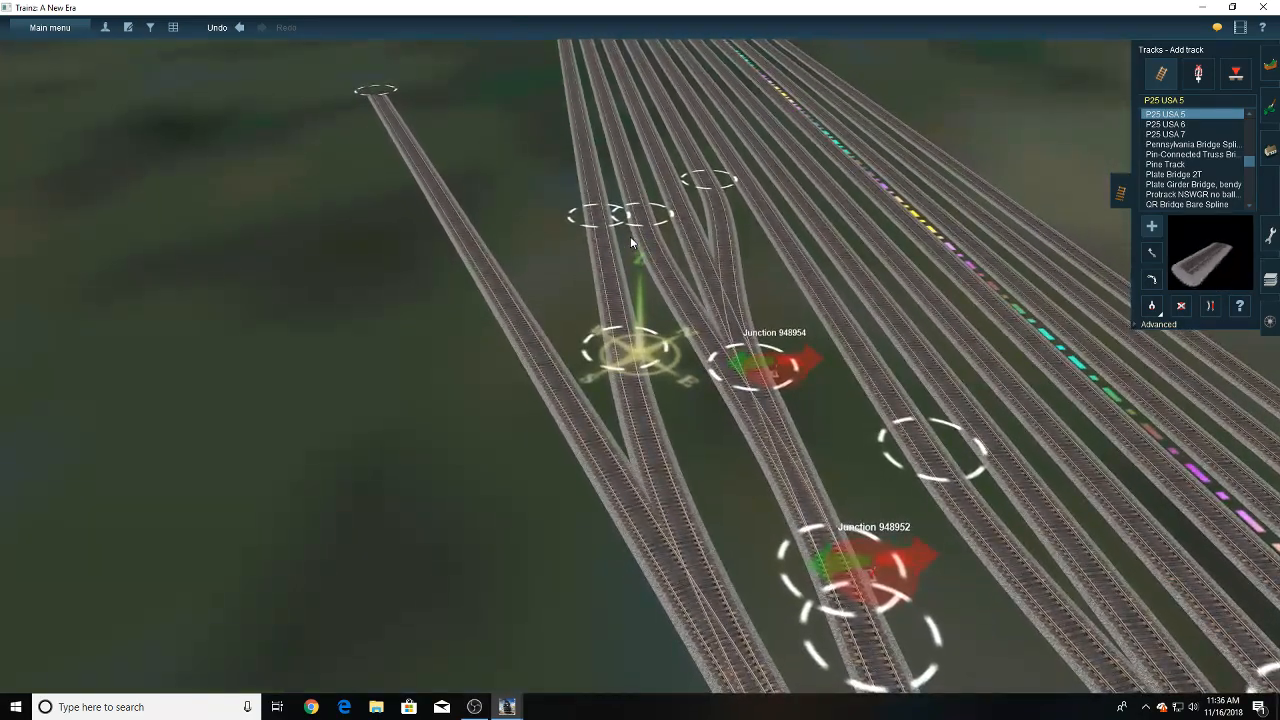
{"action": "right_click", "coordinate": [603, 287]}
{"action": "key", "text": "Left"}
{"action": "scroll", "coordinate": [625, 272], "scroll_direction": "up", "scroll_amount": 4}
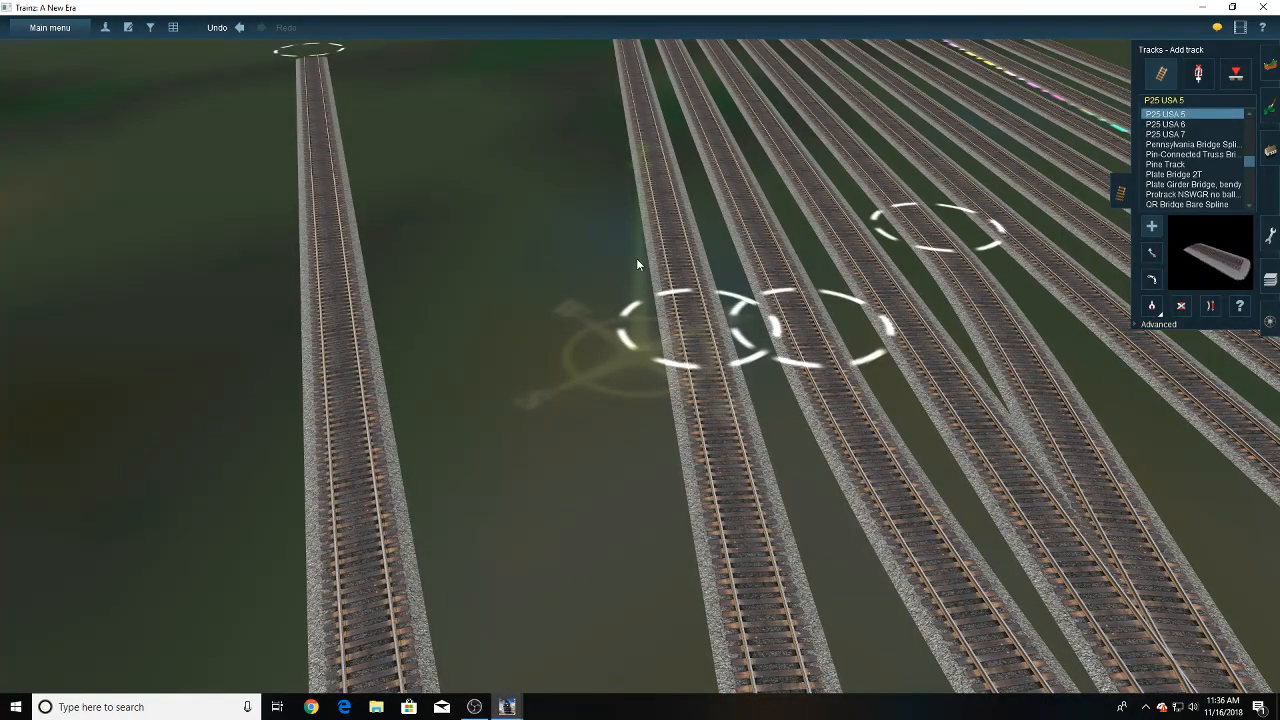
{"action": "scroll", "coordinate": [636, 258], "scroll_direction": "down", "scroll_amount": 4}
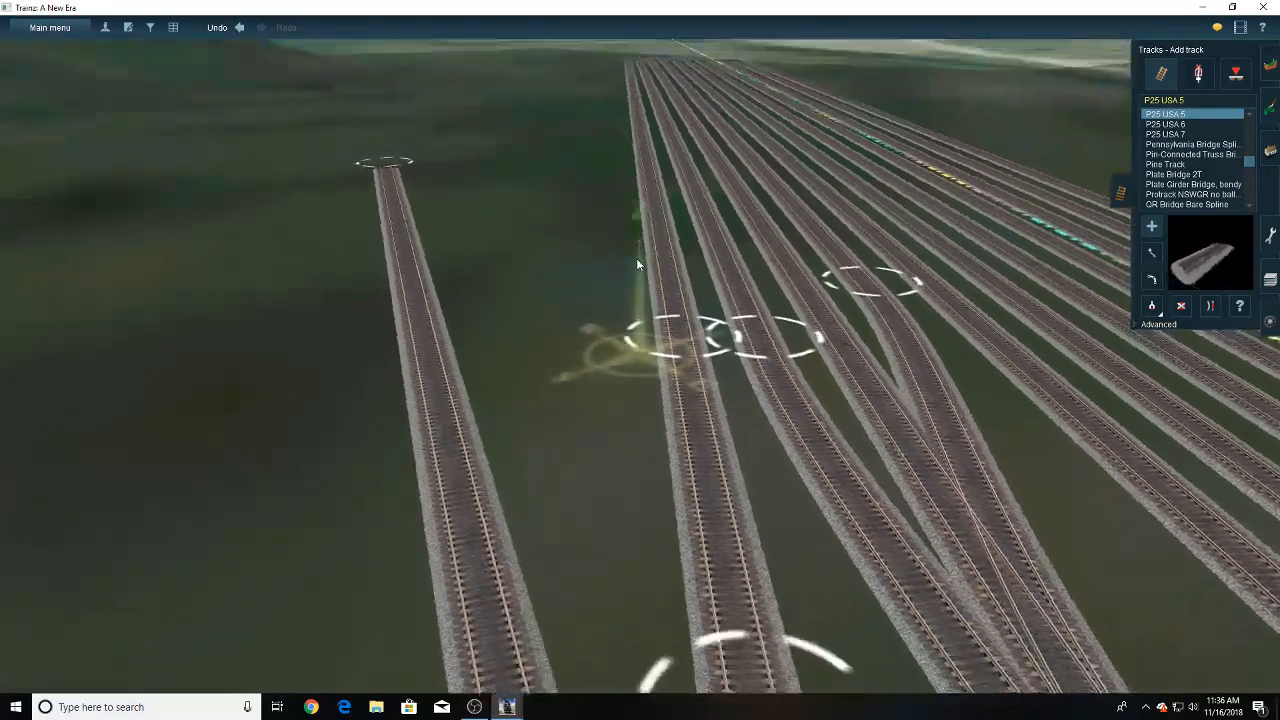
{"action": "key", "text": "Left"}
{"action": "key", "text": "Up"}
{"action": "right_click", "coordinate": [636, 258]}
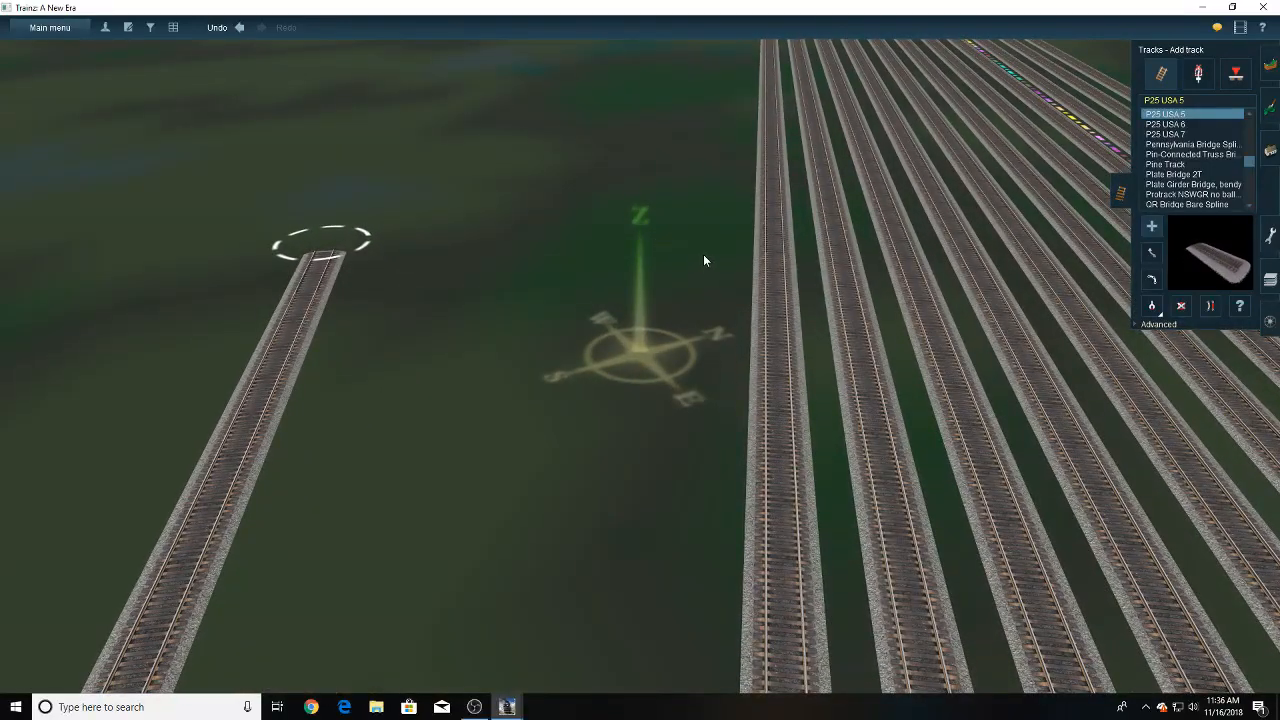
{"action": "left_click_drag", "start_coordinate": [699, 256], "coordinate": [644, 491]}
{"action": "right_click_drag", "start_coordinate": [662, 430], "coordinate": [644, 491]}
{"action": "left_click_drag", "start_coordinate": [644, 491], "coordinate": [583, 527]}
{"action": "right_click_drag", "start_coordinate": [644, 491], "coordinate": [583, 527]}
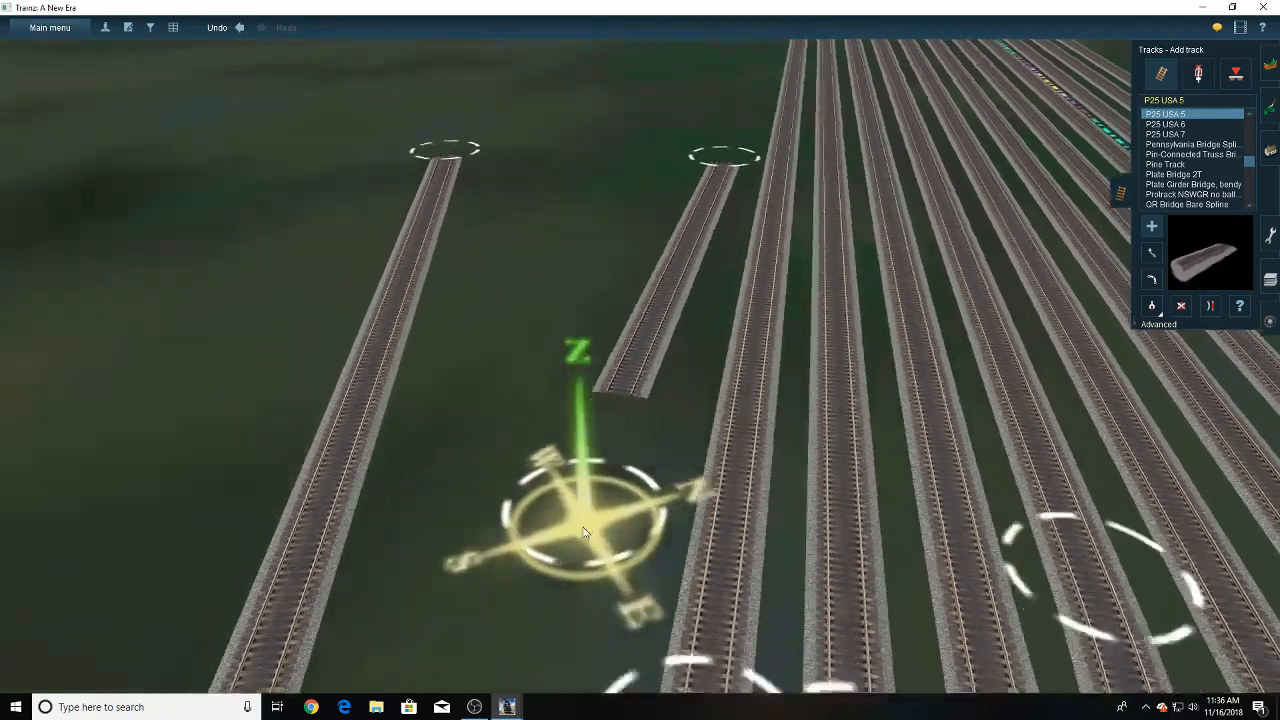
{"action": "left_click_drag", "start_coordinate": [583, 527], "coordinate": [533, 514]}
{"action": "right_click_drag", "start_coordinate": [545, 521], "coordinate": [533, 514]}
{"action": "left_click_drag", "start_coordinate": [533, 514], "coordinate": [605, 391]}
{"action": "right_click_drag", "start_coordinate": [533, 514], "coordinate": [605, 391]}
{"action": "left_click_drag", "start_coordinate": [605, 391], "coordinate": [633, 269]}
{"action": "right_click_drag", "start_coordinate": [605, 391], "coordinate": [633, 269]}
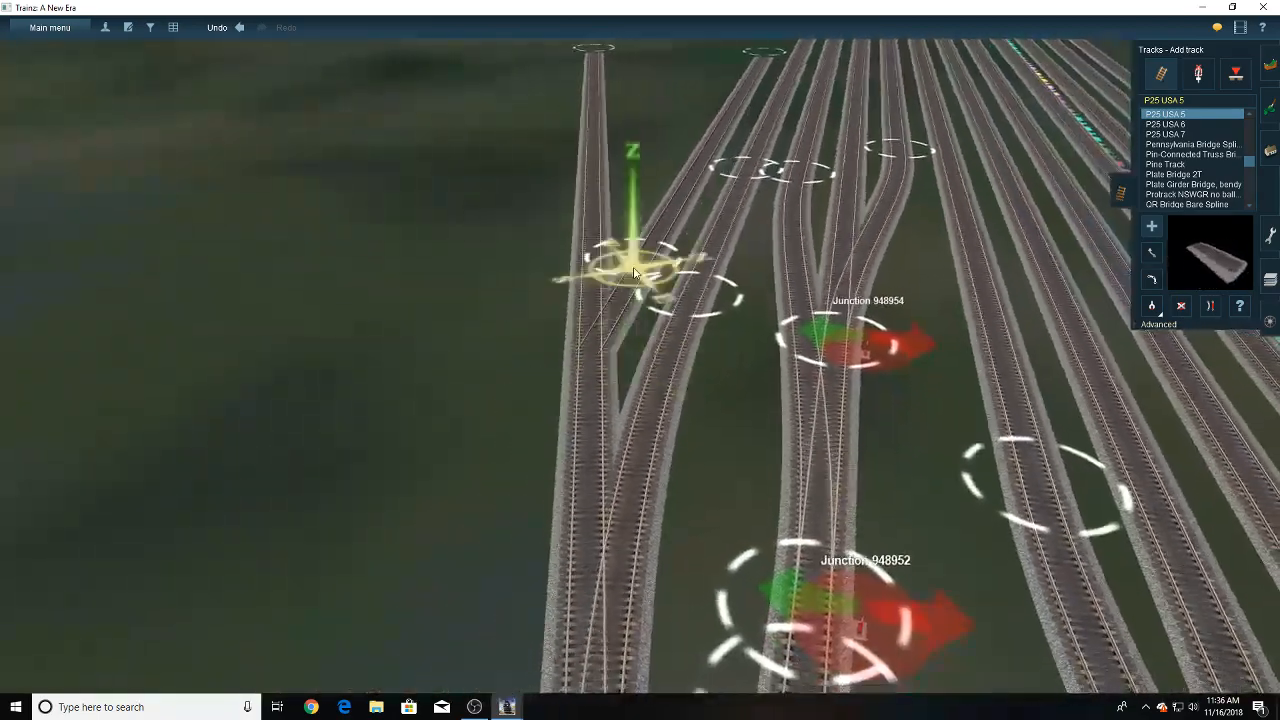
{"action": "left_click_drag", "start_coordinate": [633, 269], "coordinate": [664, 282]}
{"action": "right_click_drag", "start_coordinate": [633, 269], "coordinate": [664, 282]}
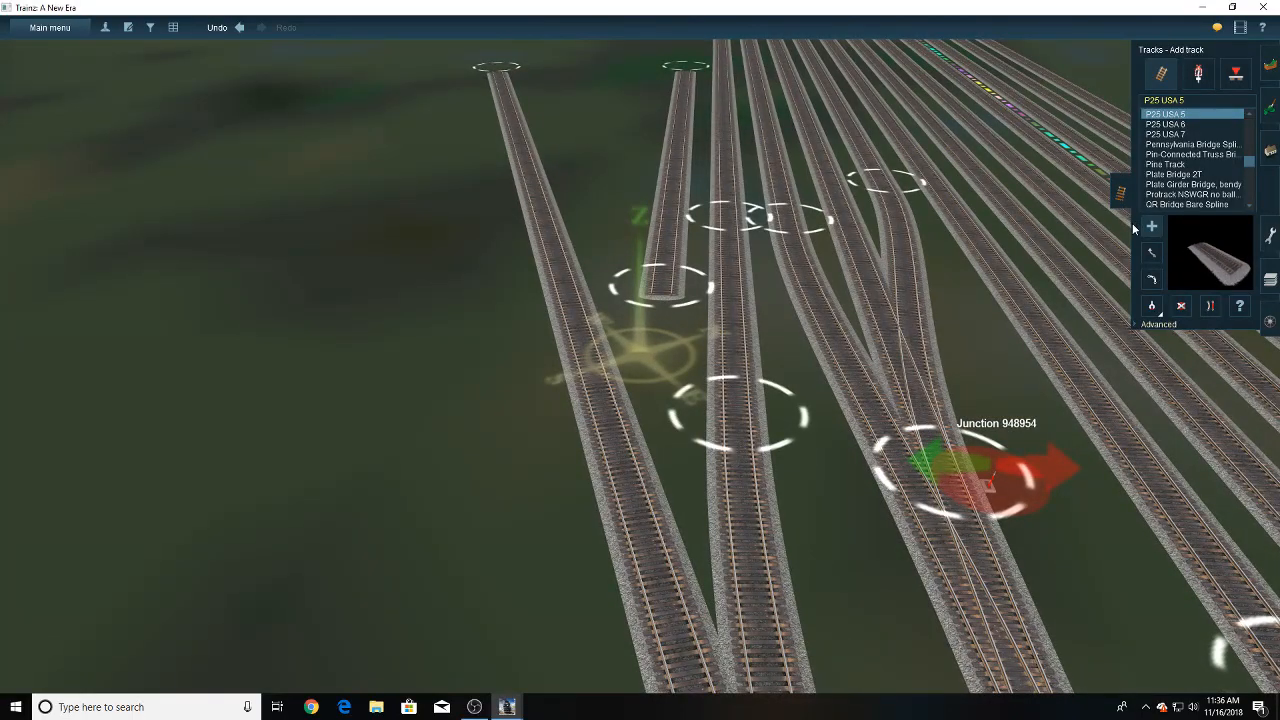
- Move the far end of the new yard track so it runs parallel to the neighbouring yard track at the same spacing
{"action": "right_click_drag", "start_coordinate": [733, 175], "coordinate": [630, 275]}
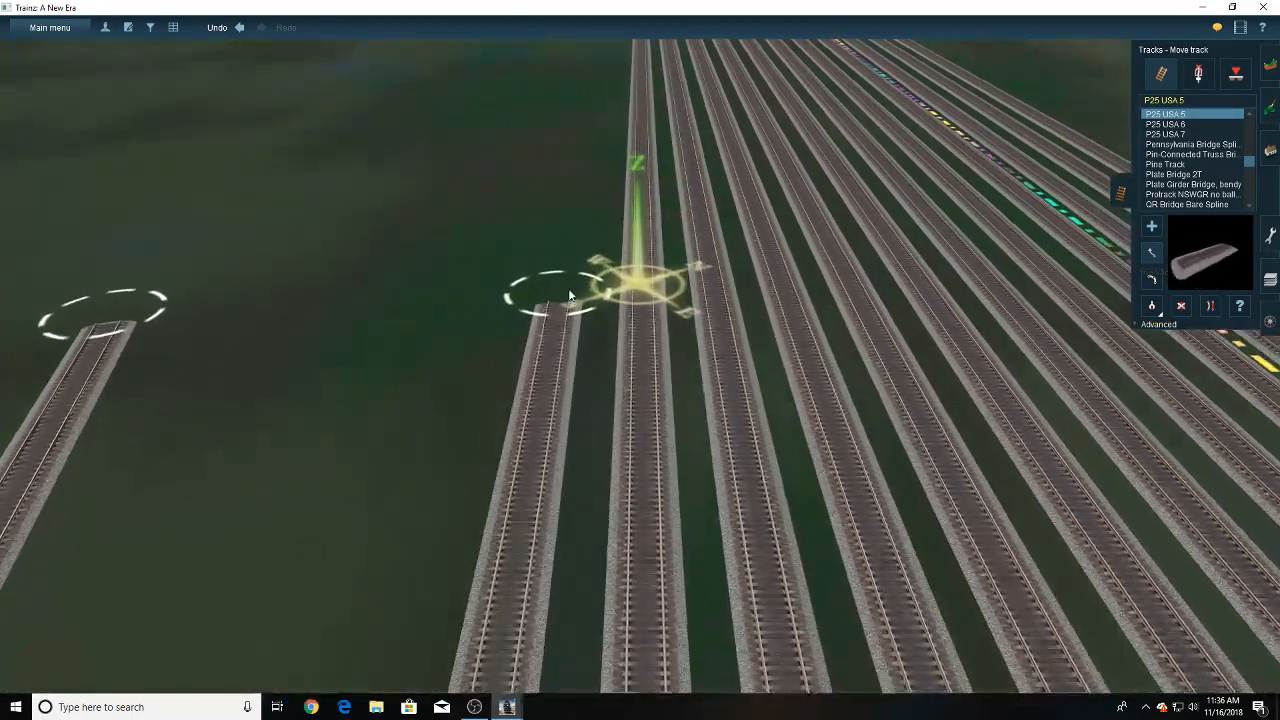
{"action": "left_click_drag", "start_coordinate": [568, 294], "coordinate": [580, 281]}
{"action": "right_click_drag", "start_coordinate": [568, 294], "coordinate": [580, 281]}
{"action": "left_click_drag", "start_coordinate": [580, 281], "coordinate": [637, 210]}
{"action": "right_click_drag", "start_coordinate": [580, 281], "coordinate": [637, 210]}
{"action": "left_click_drag", "start_coordinate": [636, 210], "coordinate": [683, 196]}
{"action": "right_click_drag", "start_coordinate": [636, 210], "coordinate": [683, 196]}
{"action": "left_click_drag", "start_coordinate": [683, 196], "coordinate": [675, 200]}
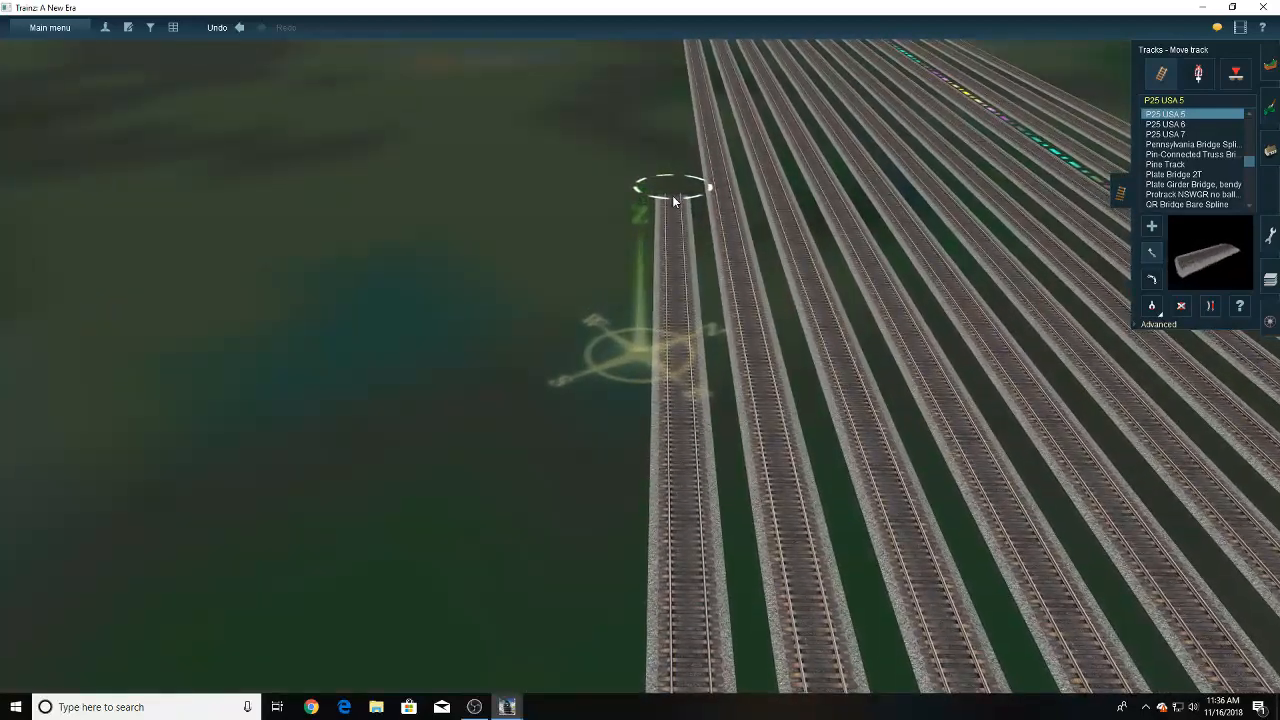
{"action": "left_click_drag", "start_coordinate": [672, 195], "coordinate": [669, 192]}
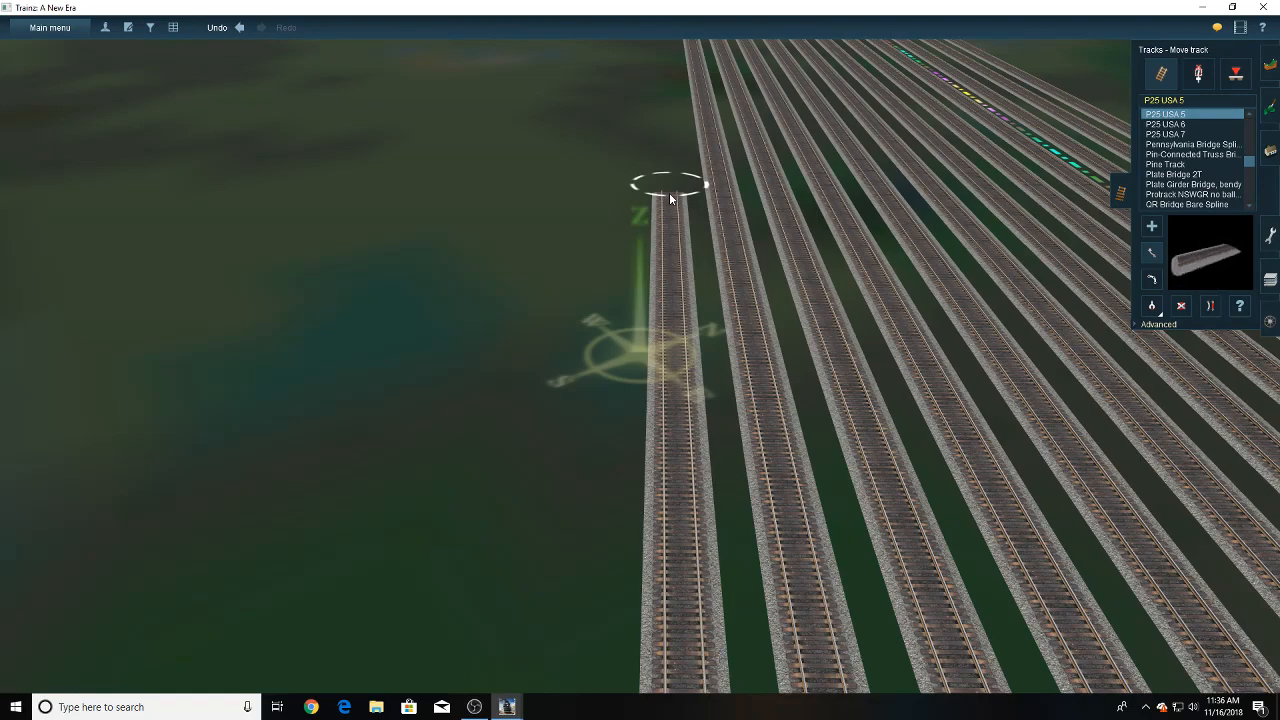
- Move the near end of the new yard track in line with its parallel neighbour, right up against the diverging track
{"action": "right_click_drag", "start_coordinate": [669, 192], "coordinate": [621, 274]}
{"action": "scroll", "coordinate": [621, 276], "scroll_direction": "up", "scroll_amount": 2}
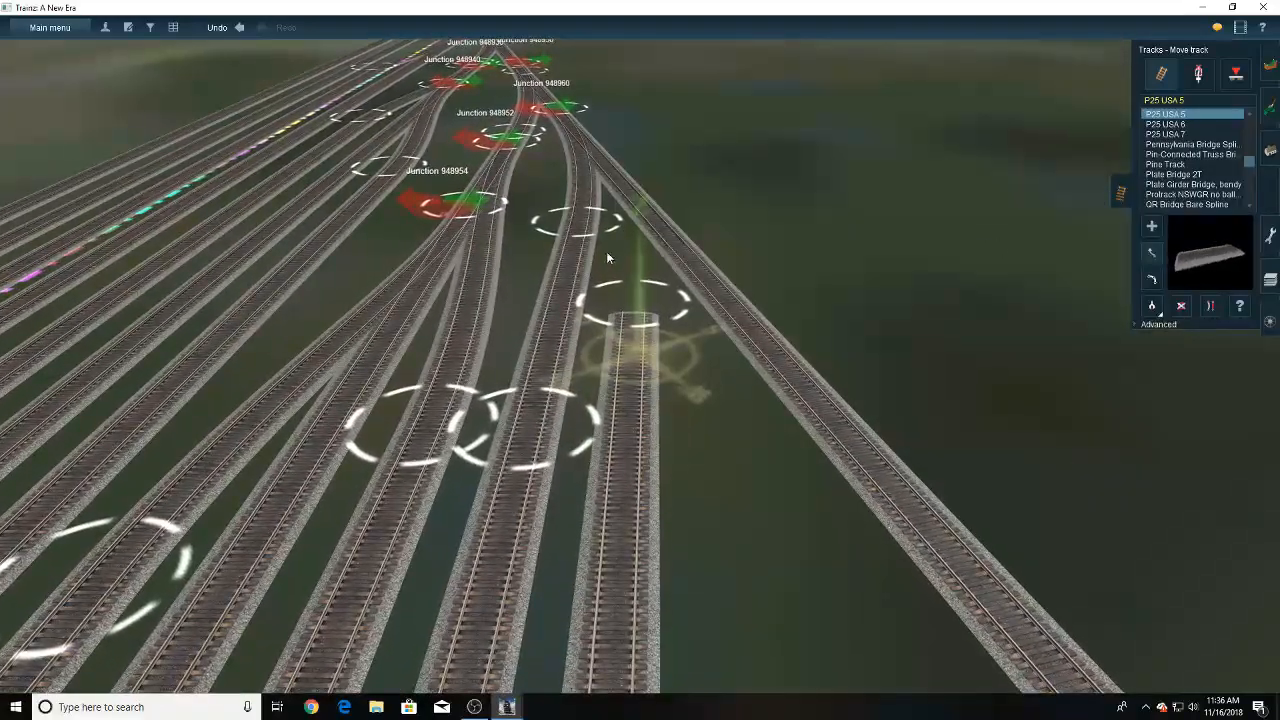
{"action": "right_click_drag", "start_coordinate": [638, 323], "coordinate": [644, 253]}
{"action": "left_click_drag", "start_coordinate": [644, 253], "coordinate": [643, 320]}
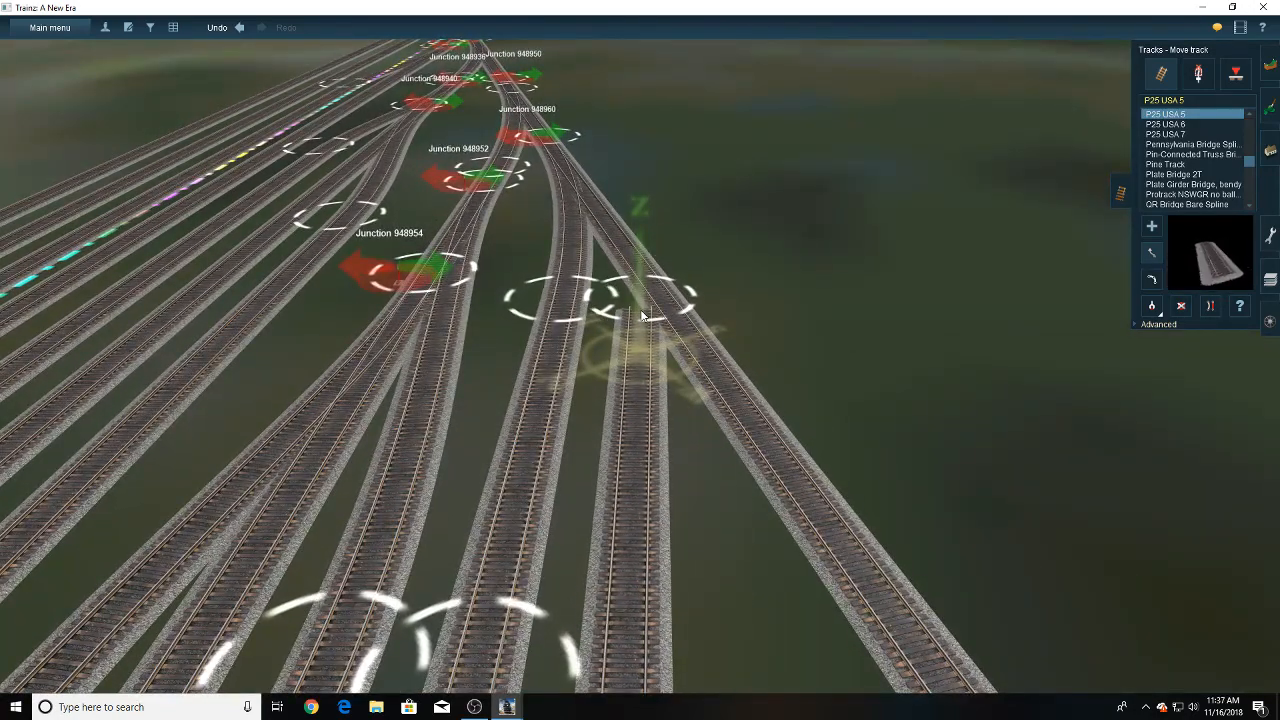
- Try shifting the previous crossover's junction farther along the diverging track, and undo the change
{"action": "right_click", "coordinate": [564, 145]}
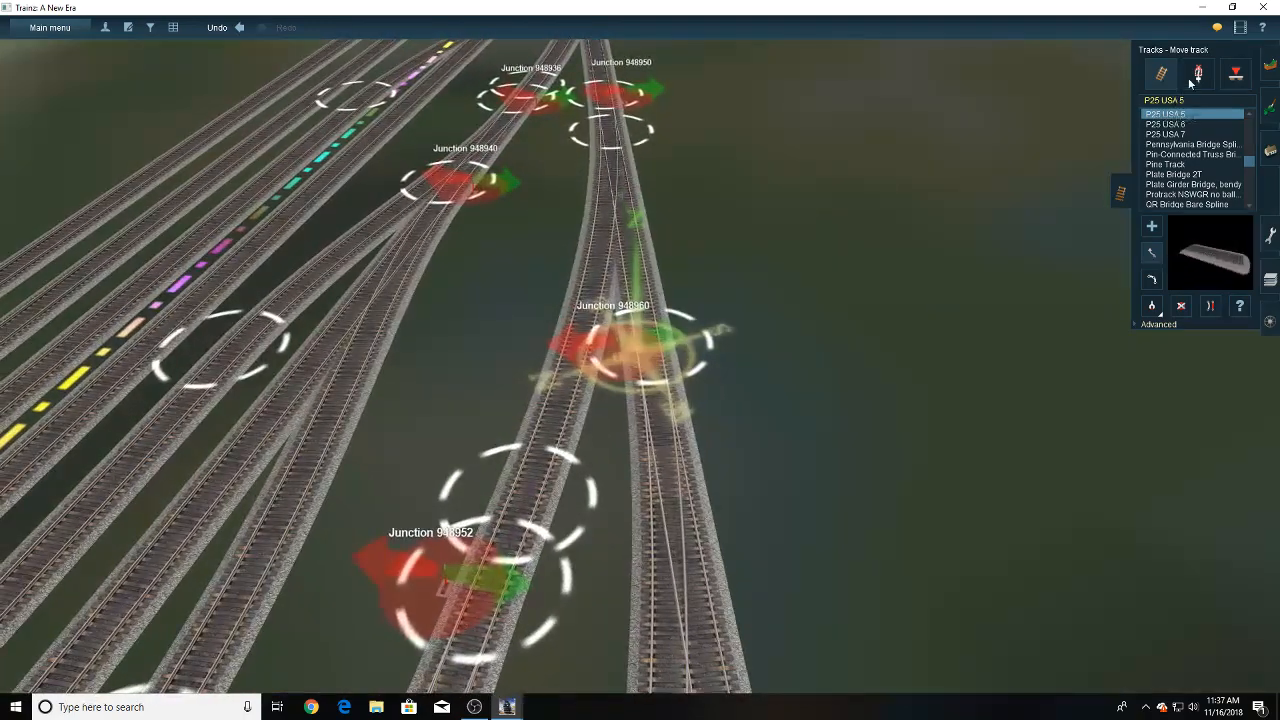
{"action": "left_click", "coordinate": [1192, 80]}
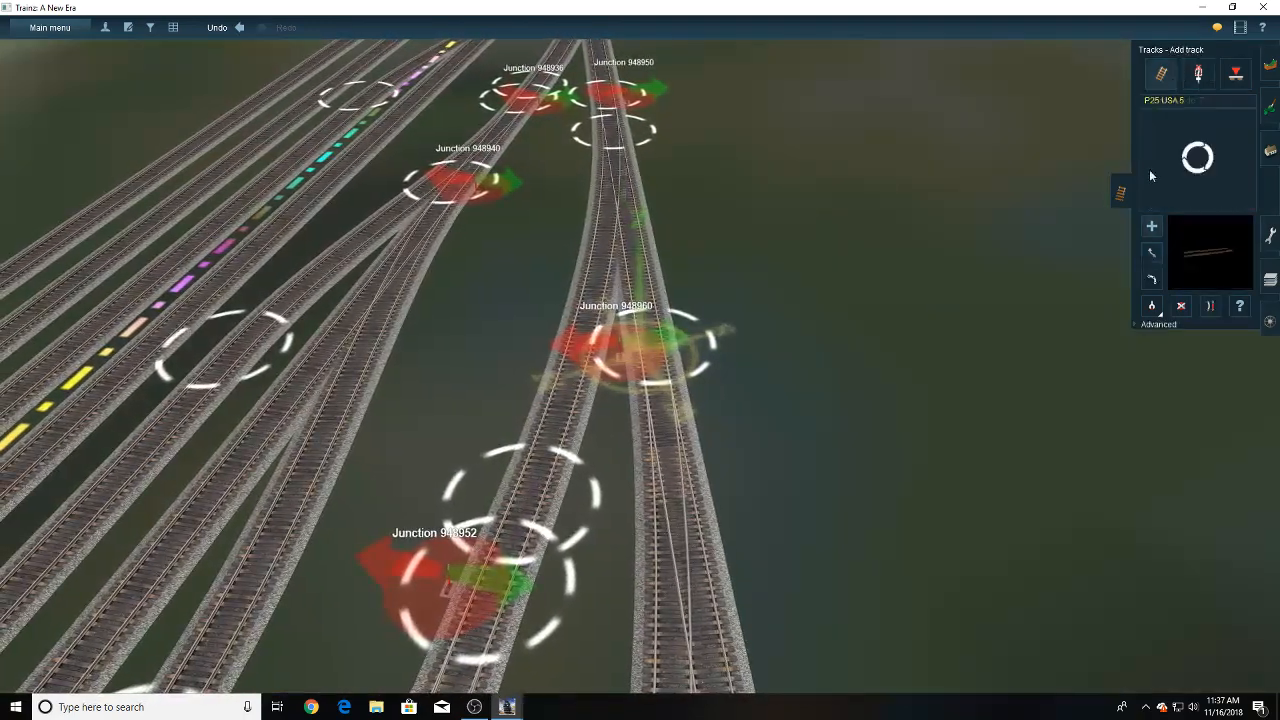
{"action": "key", "text": "Right"}
{"action": "key", "text": "Up"}
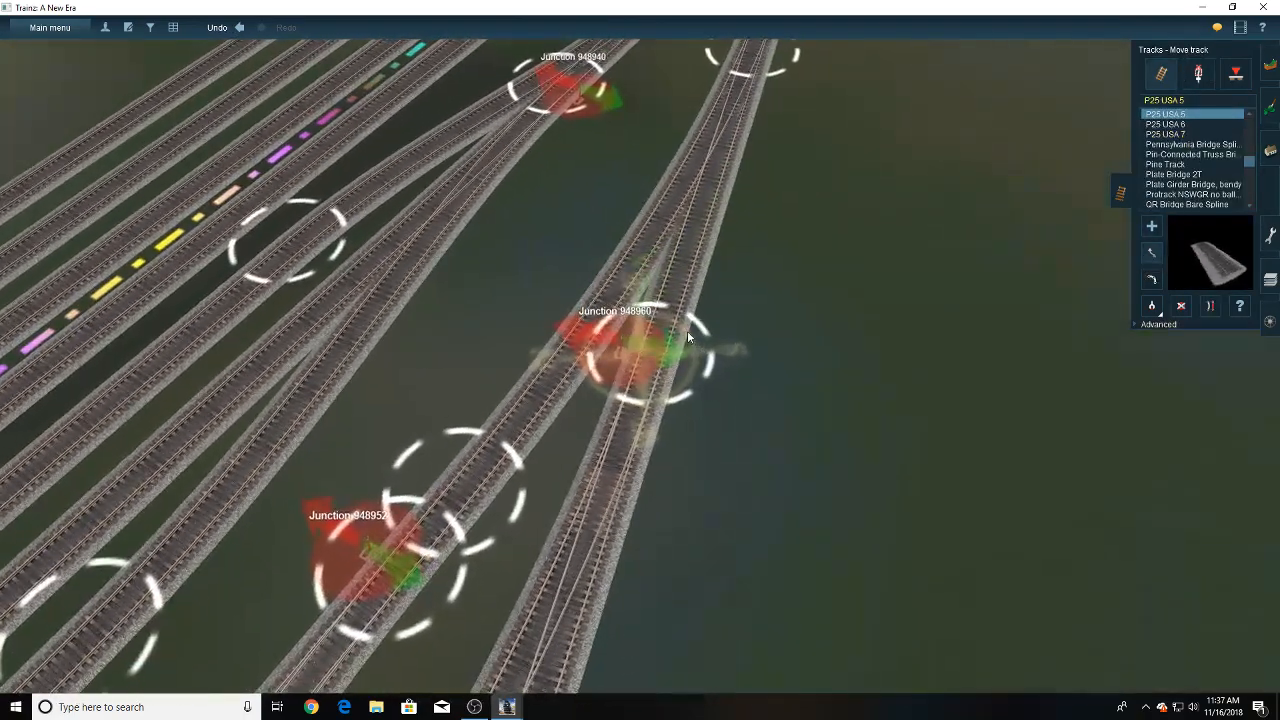
{"action": "key", "text": "Left"}
{"action": "key", "text": "Left"}
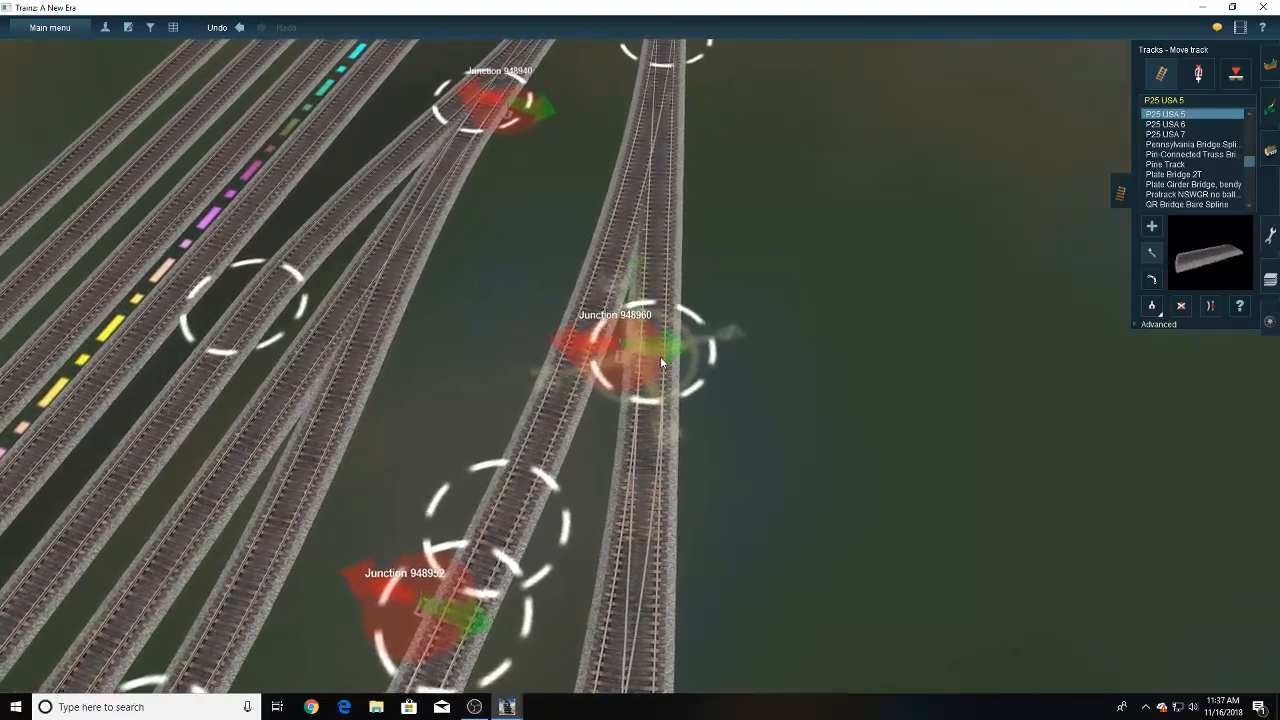
{"action": "left_click_drag", "start_coordinate": [660, 356], "coordinate": [642, 290]}
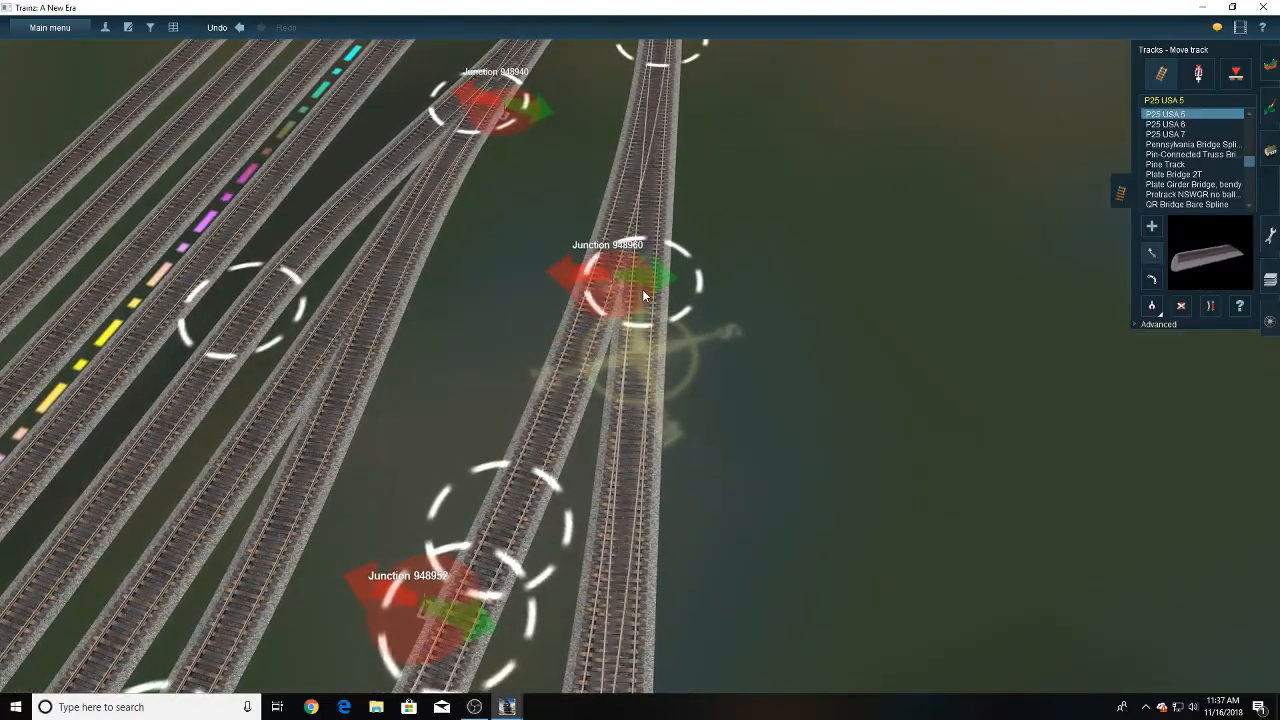
{"action": "key", "text": "Down"}
{"action": "left_click", "coordinate": [1158, 256]}
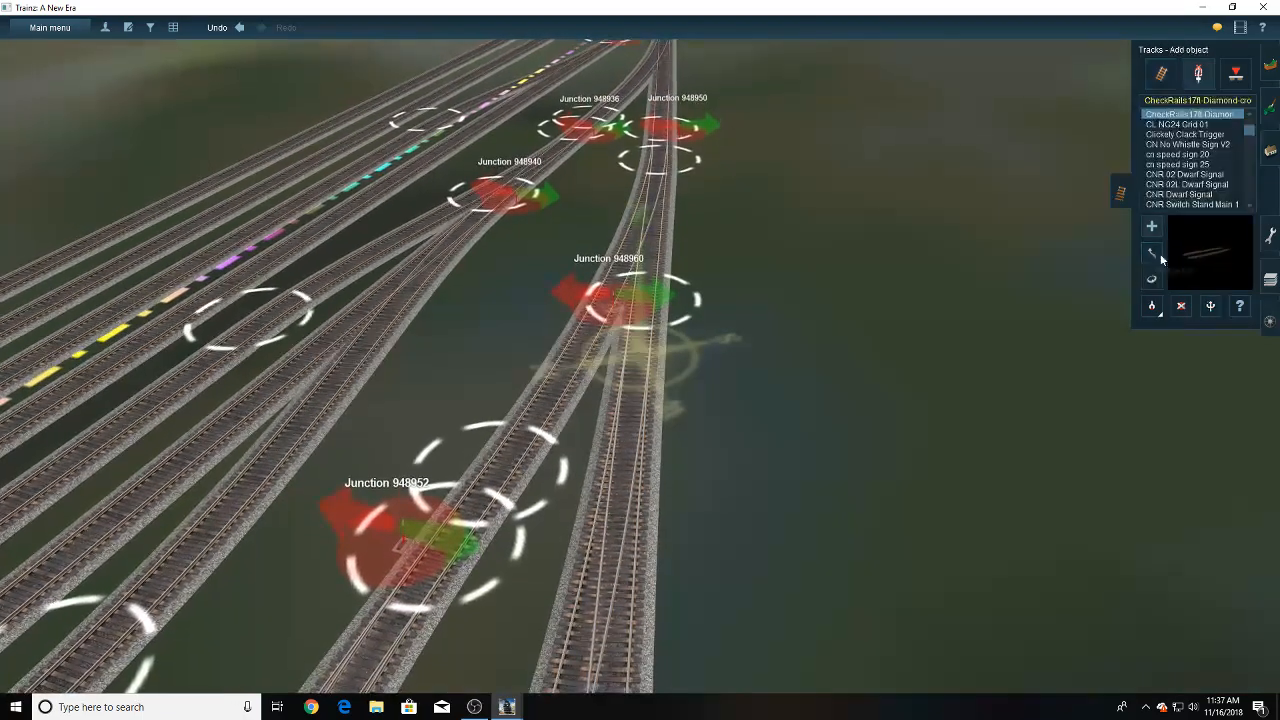
{"action": "right_click", "coordinate": [492, 468]}
{"action": "key", "text": "Left"}
{"action": "right_click", "coordinate": [560, 384]}
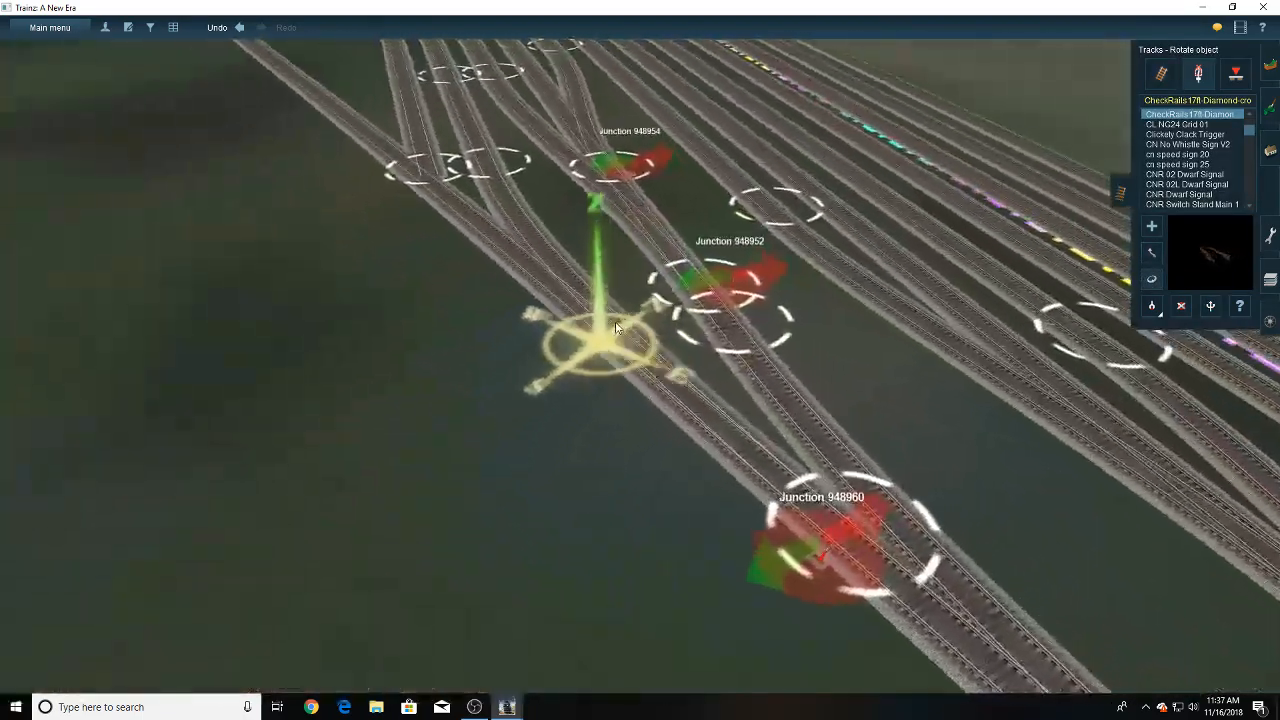
{"action": "right_click_drag", "start_coordinate": [616, 328], "coordinate": [629, 456]}
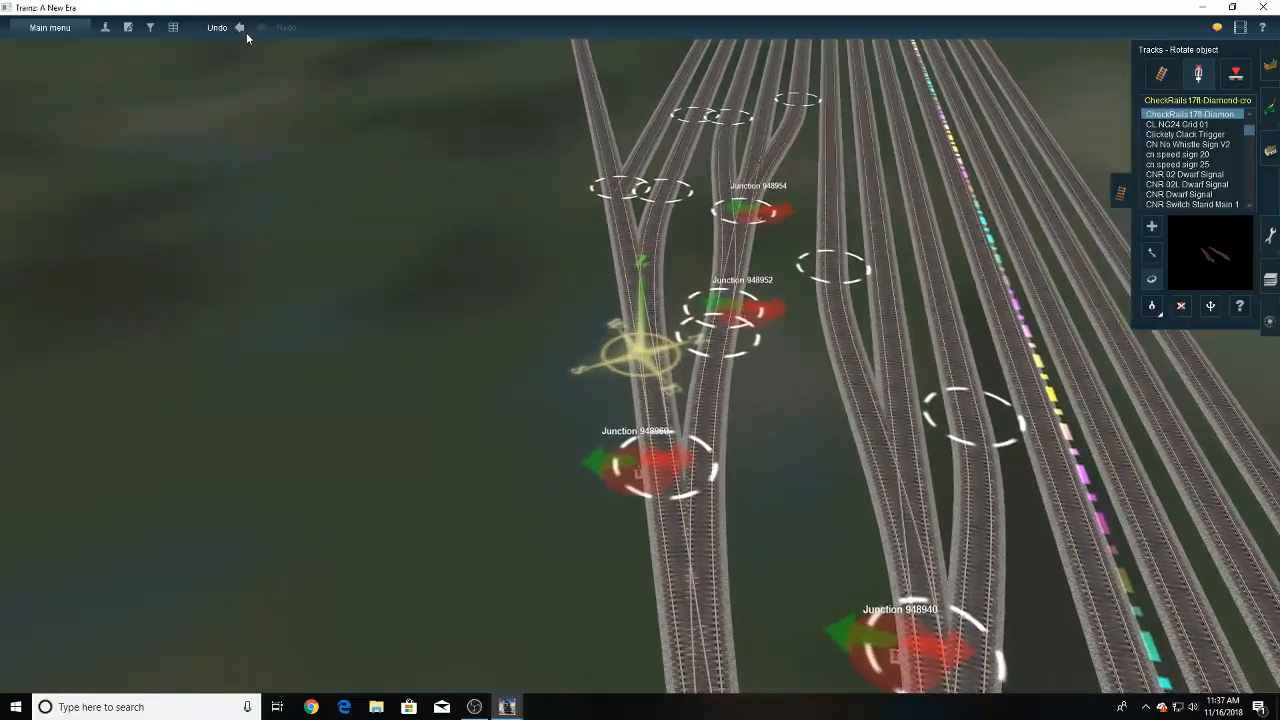
{"action": "left_click", "coordinate": [243, 29]}
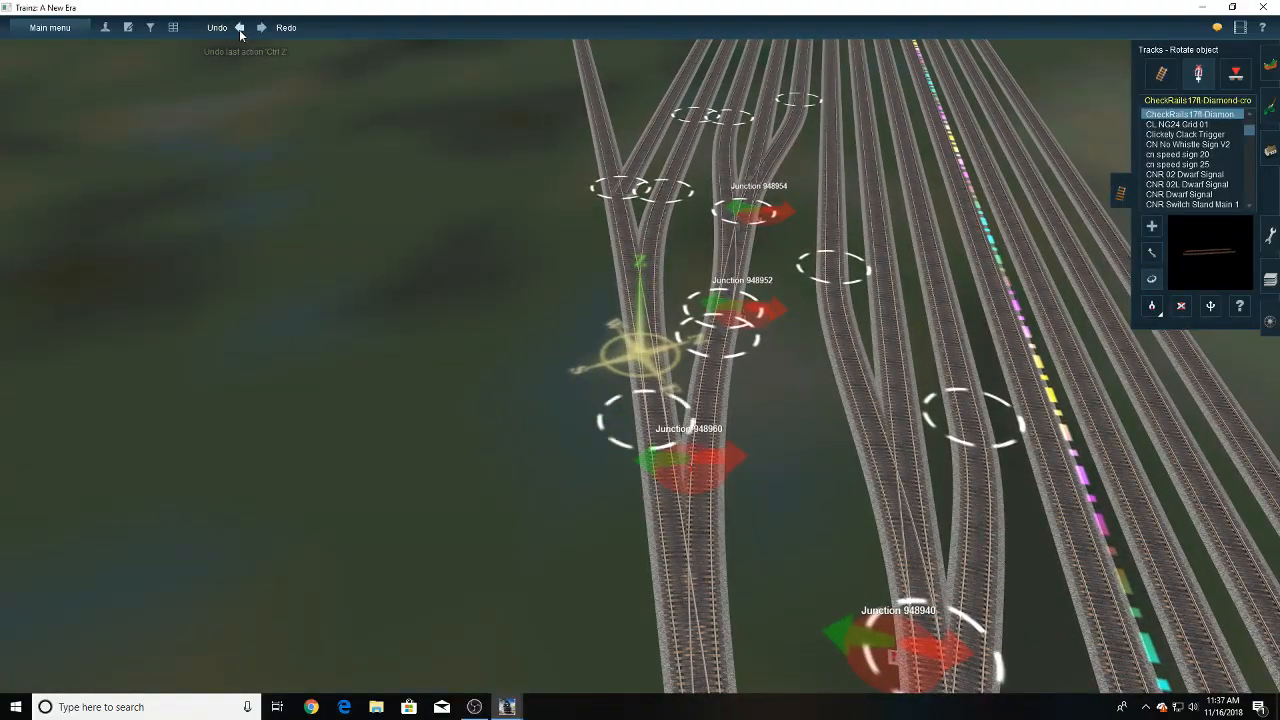
{"action": "left_click", "coordinate": [240, 33]}
- Connect the diverging track to the new outermost yard track with a straightened P25 USA 5 crossover
{"action": "key", "text": "Right"}
{"action": "key", "text": "Down"}
{"action": "scroll", "coordinate": [638, 397], "scroll_direction": "up", "scroll_amount": 2}
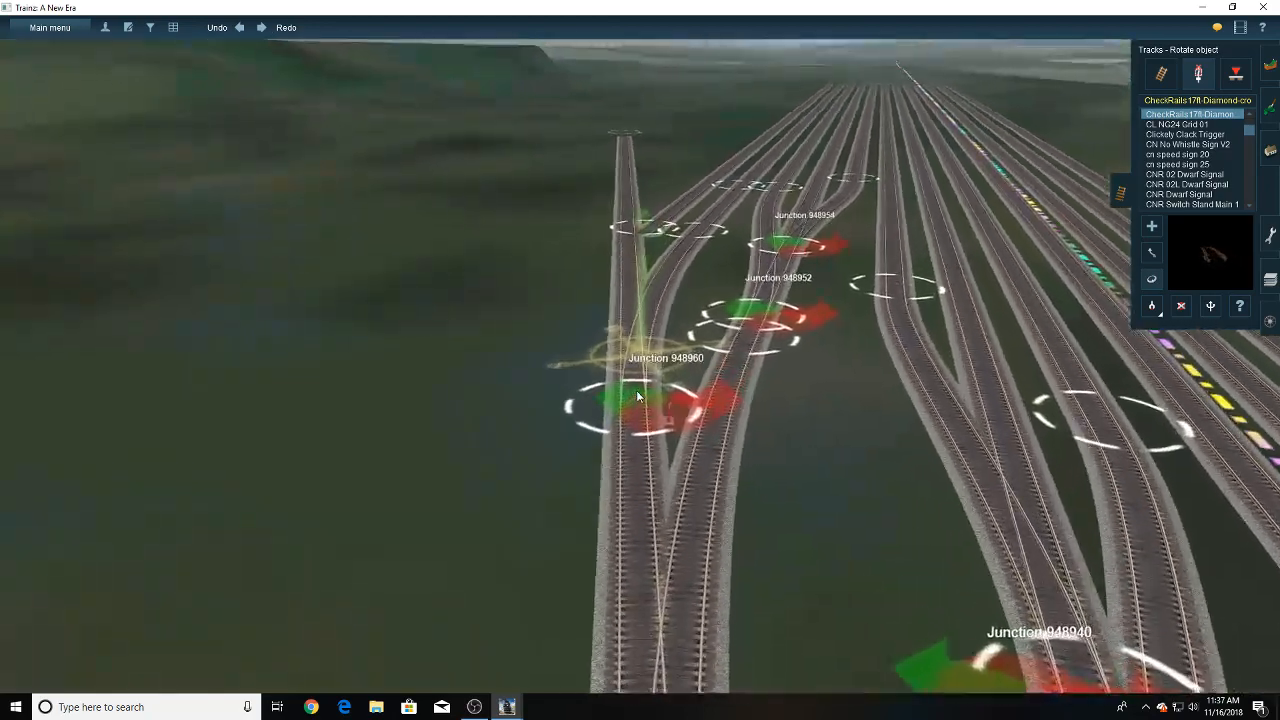
{"action": "scroll", "coordinate": [638, 397], "scroll_direction": "up", "scroll_amount": 2}
{"action": "right_click", "coordinate": [645, 205]}
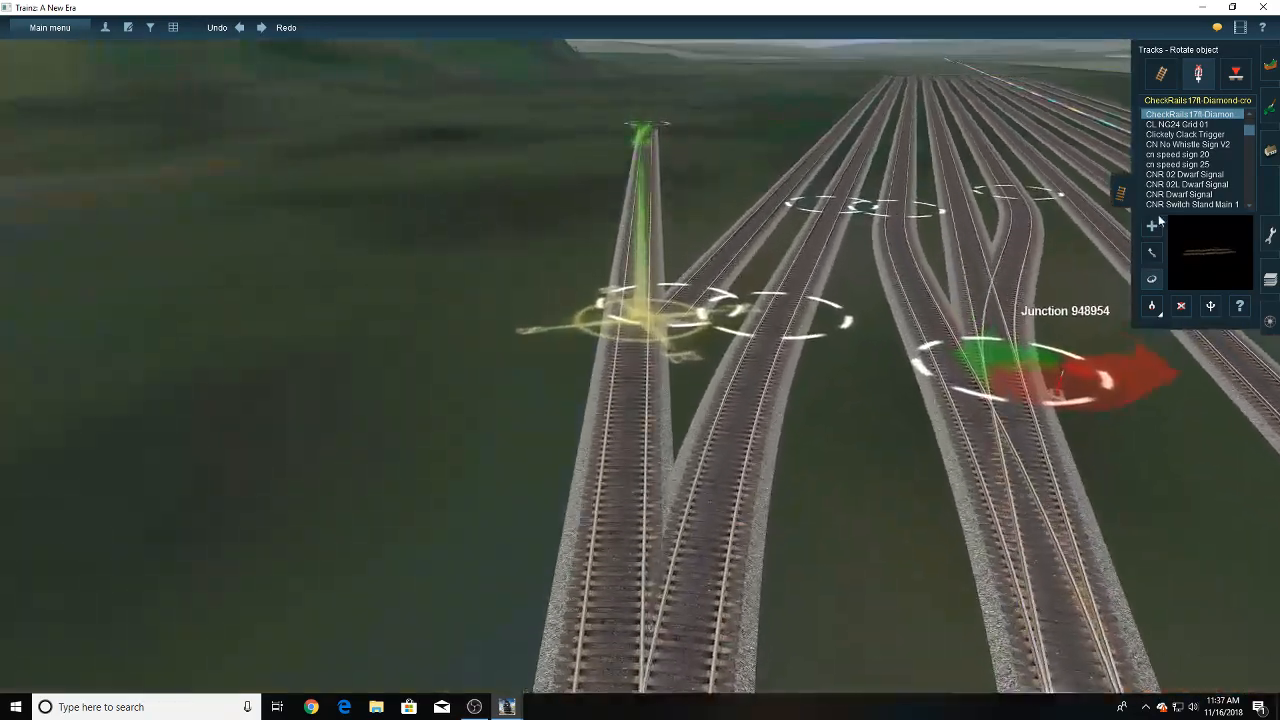
{"action": "left_click", "coordinate": [1162, 74]}
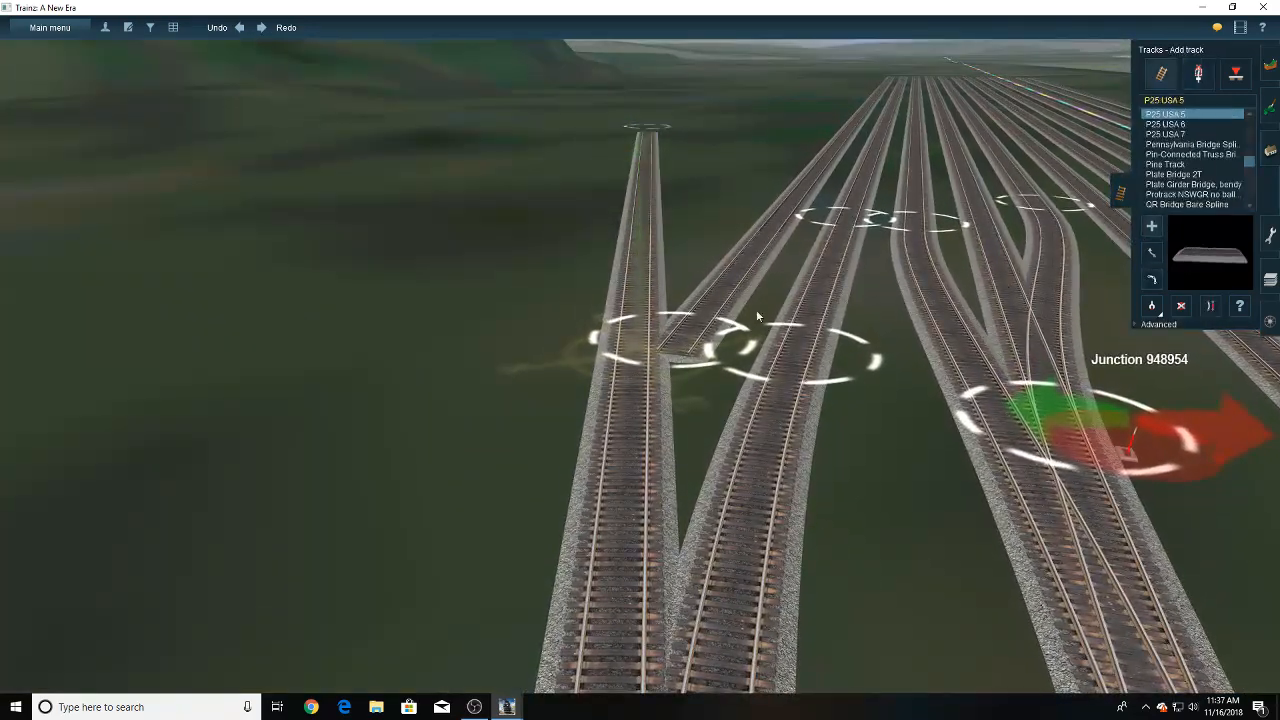
{"action": "right_click", "coordinate": [629, 484]}
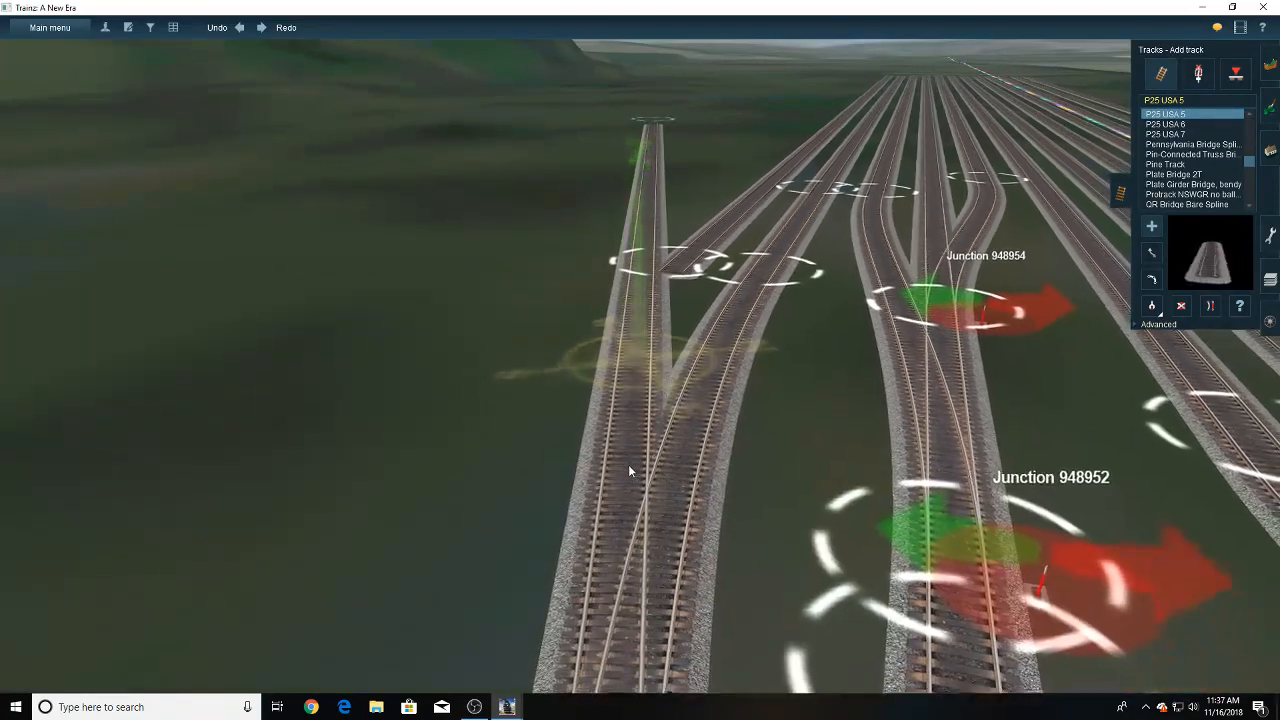
{"action": "left_click", "coordinate": [629, 449]}
{"action": "right_click", "coordinate": [644, 289]}
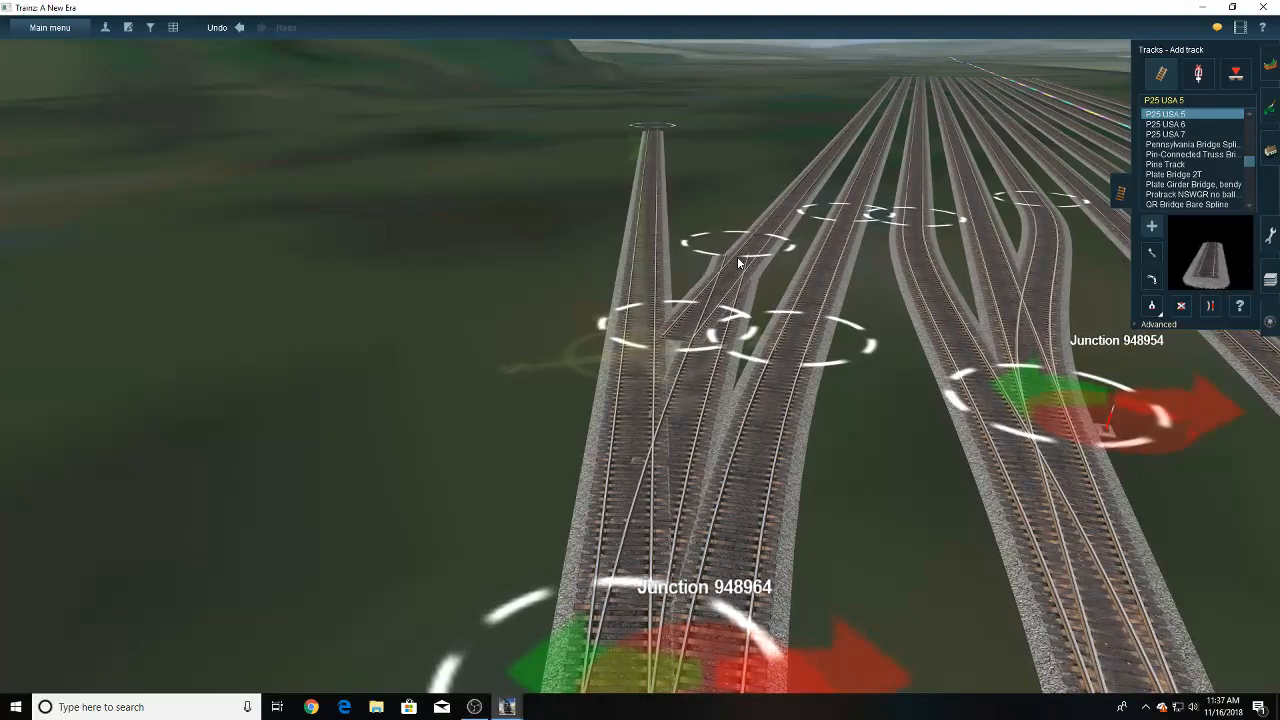
{"action": "left_click", "coordinate": [738, 259]}
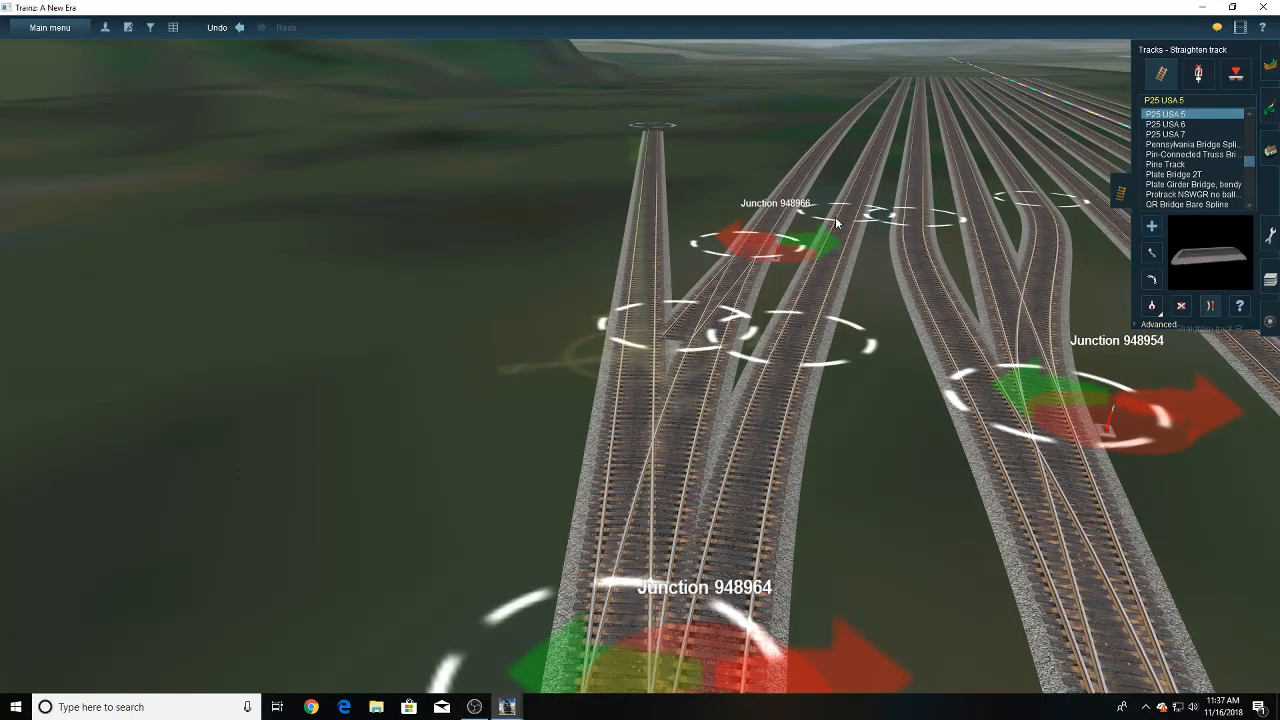
{"action": "left_click", "coordinate": [722, 278]}
- Delete the new yard track's surplus end beyond the crossover, undoing the accidental deletions of the diverging track
{"action": "right_click", "coordinate": [640, 476]}
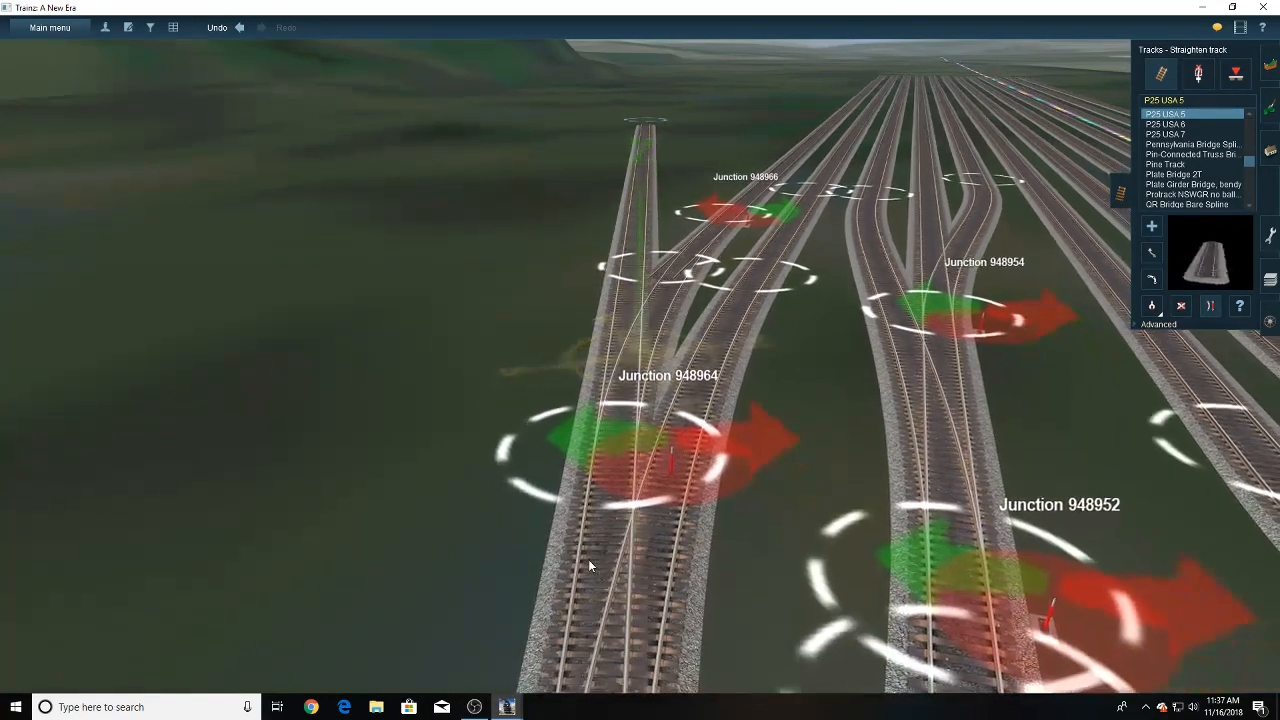
{"action": "left_click", "coordinate": [654, 271]}
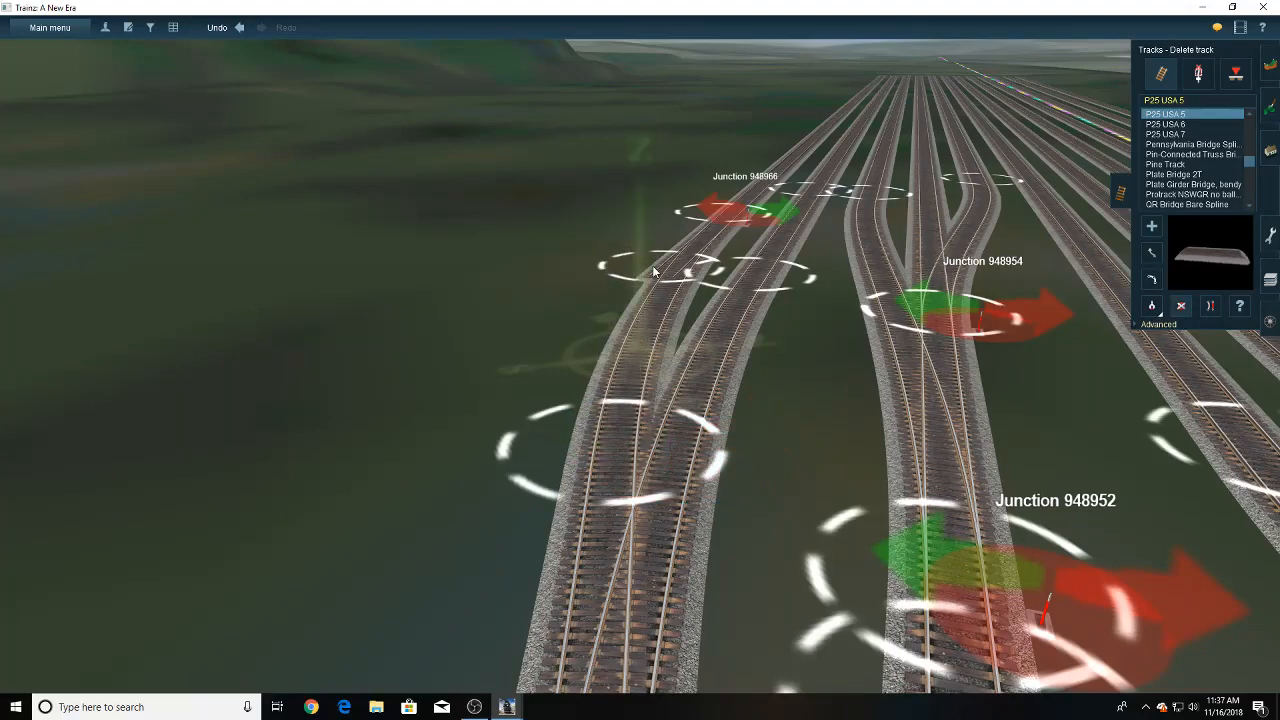
{"action": "left_click", "coordinate": [240, 30]}
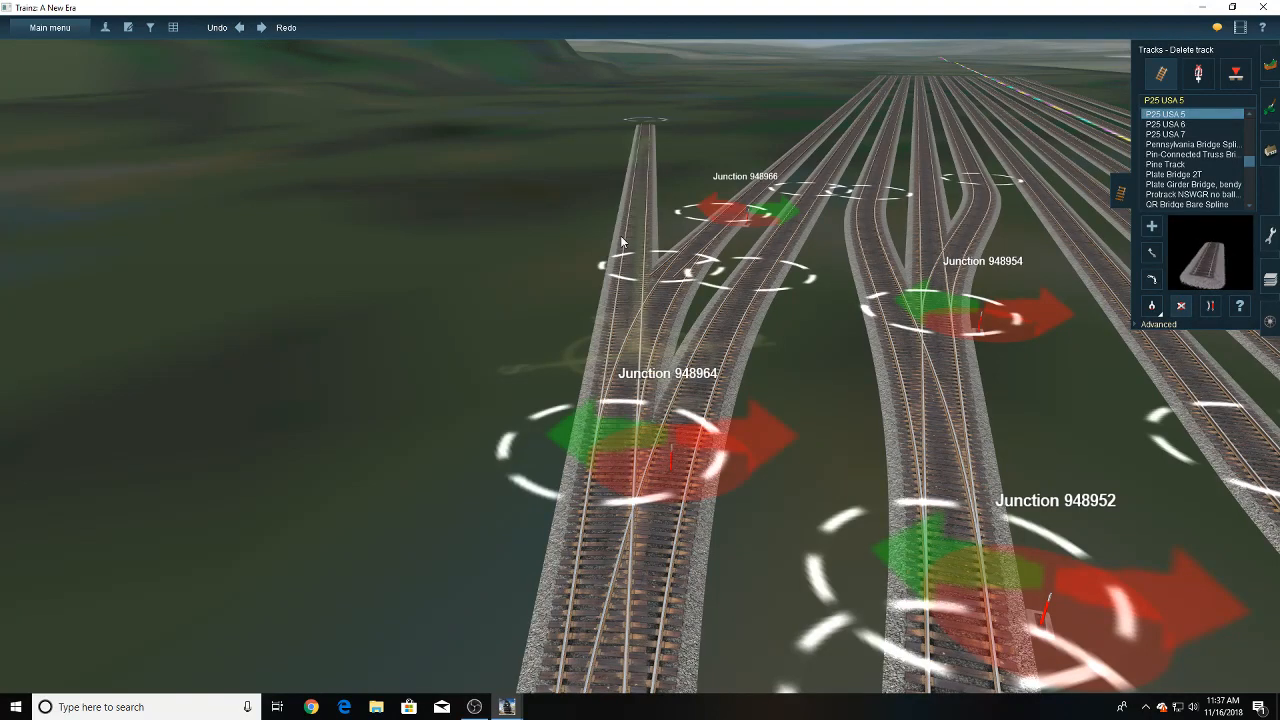
{"action": "left_click", "coordinate": [620, 237]}
{"action": "right_click_drag", "start_coordinate": [605, 325], "coordinate": [636, 389]}
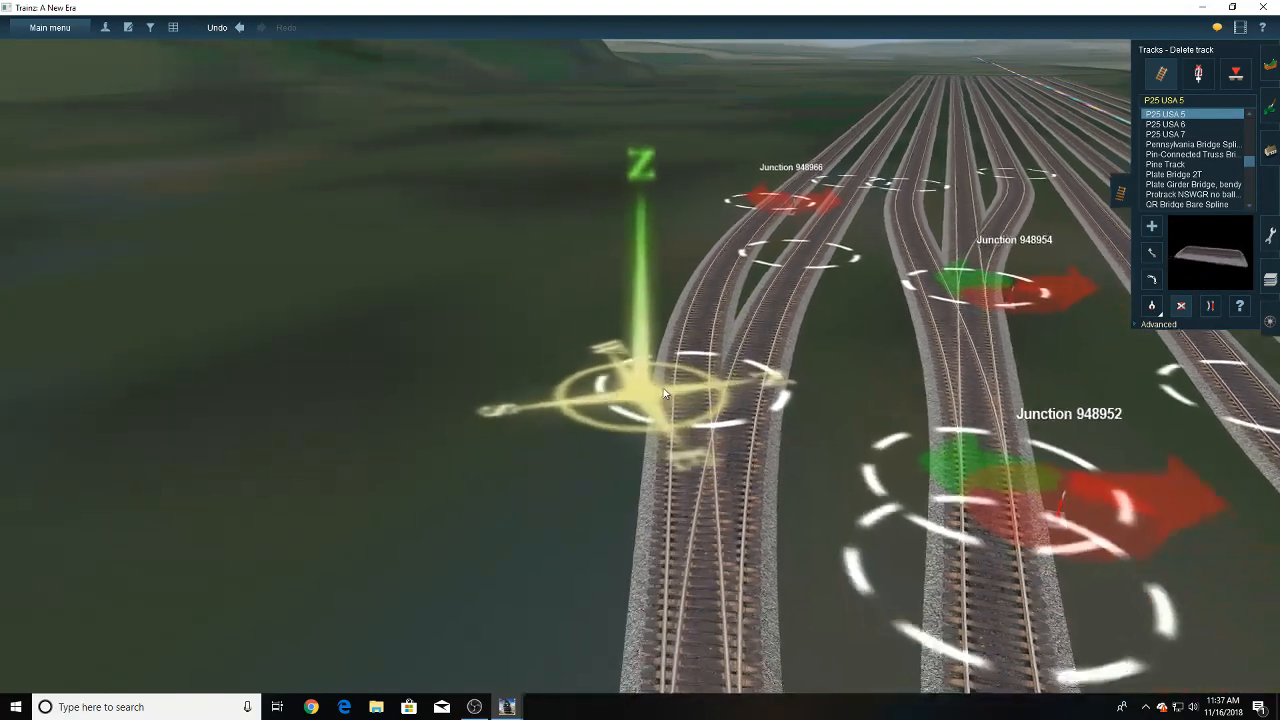
{"action": "left_click", "coordinate": [240, 28]}
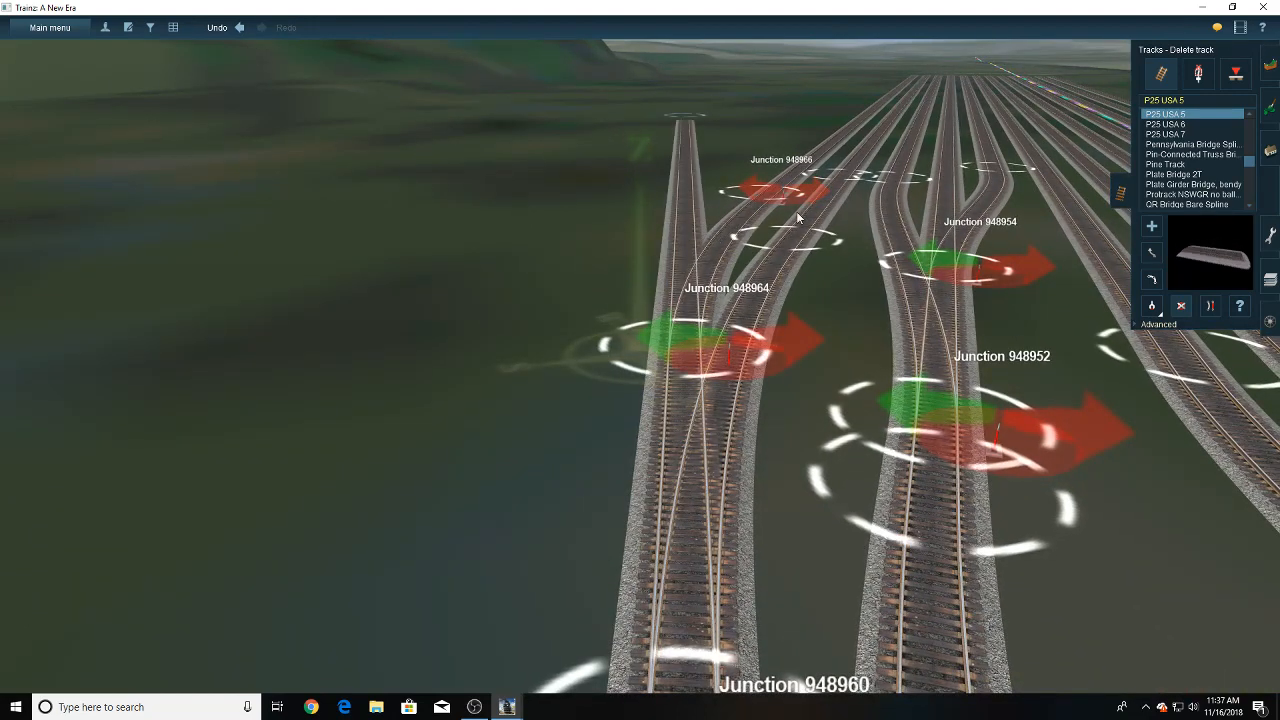
- Delete the leftover lever where the new crossover joins the outermost yard track
{"action": "left_click", "coordinate": [1194, 78]}
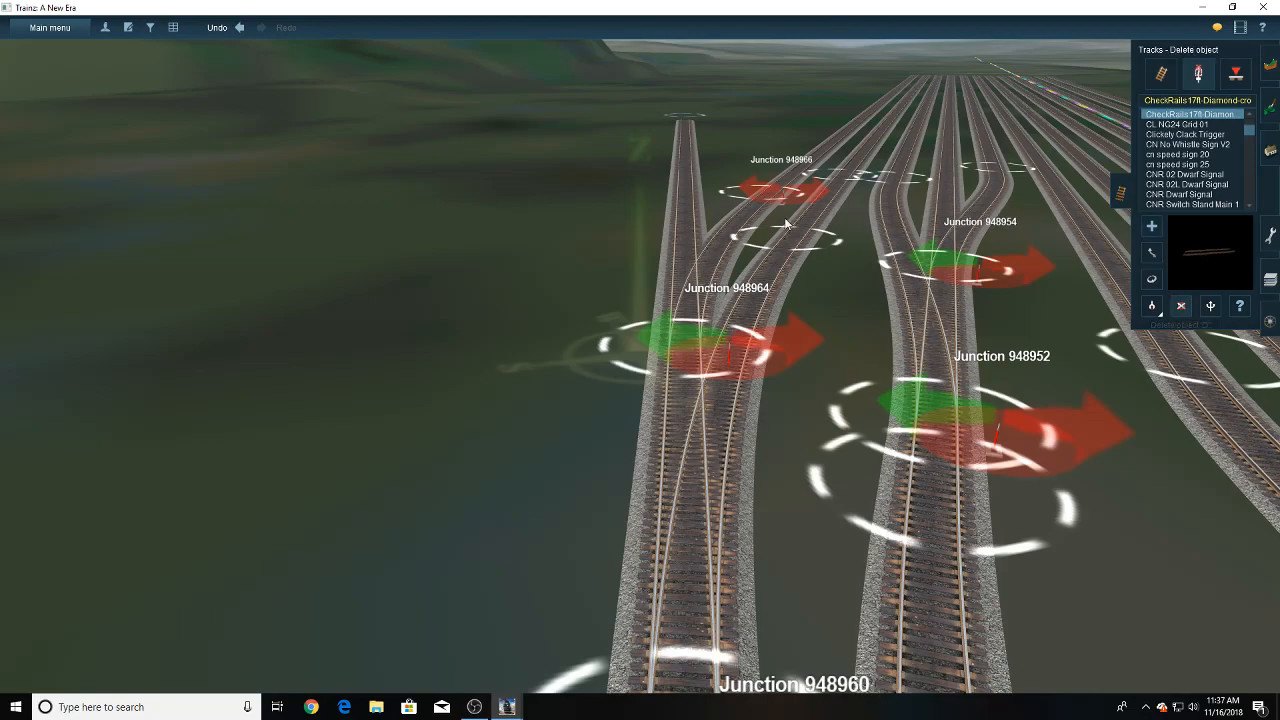
{"action": "left_click", "coordinate": [1162, 76]}
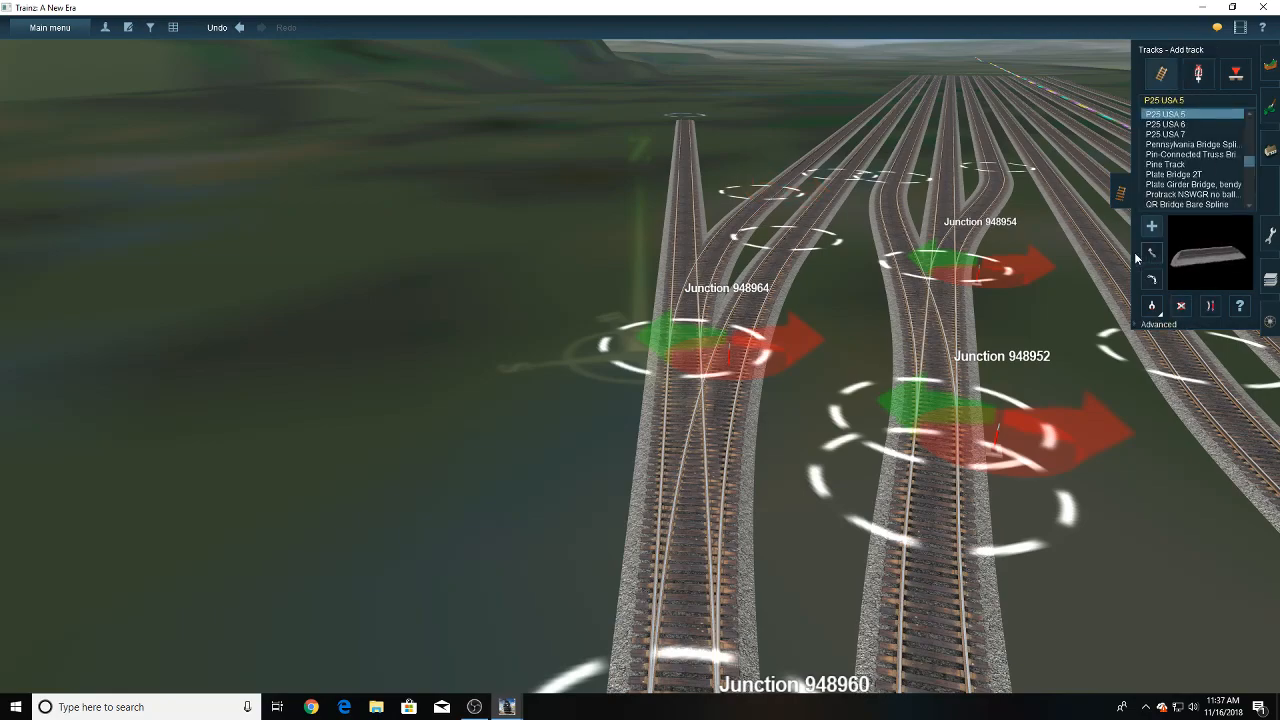
- Undo the lever and surplus-end deletions and the whole crossover between the diverging track and the new yard track
{"action": "left_click", "coordinate": [1151, 254]}
{"action": "key", "text": "Up"}
{"action": "key", "text": "Left"}
{"action": "key", "text": "Right"}
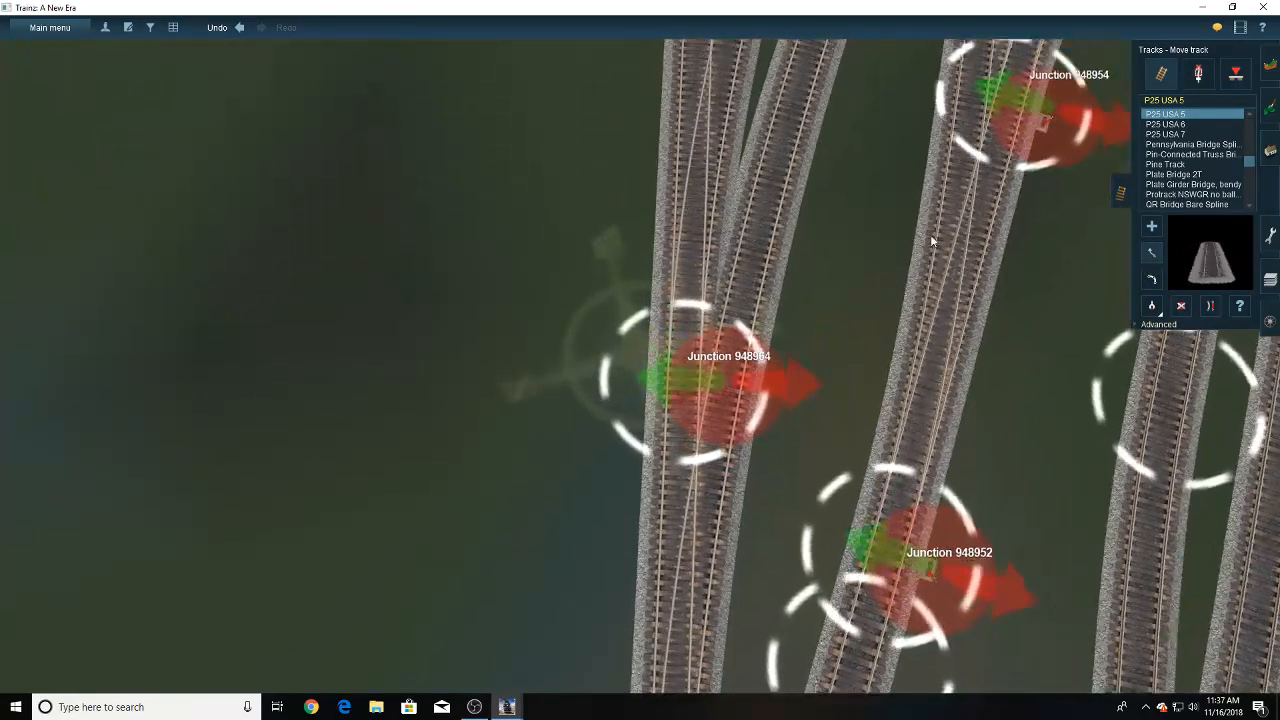
{"action": "key", "text": "Down"}
{"action": "key", "text": "Up"}
{"action": "left_click", "coordinate": [1181, 306]}
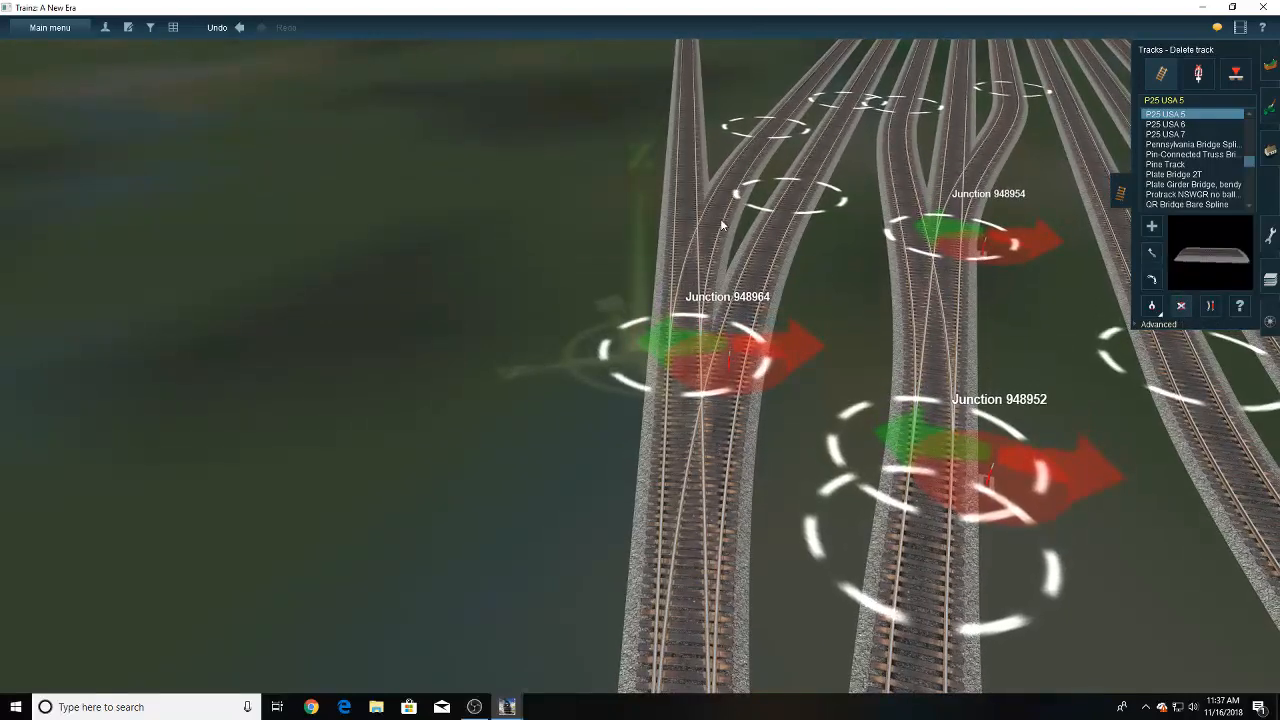
{"action": "left_click", "coordinate": [241, 28]}
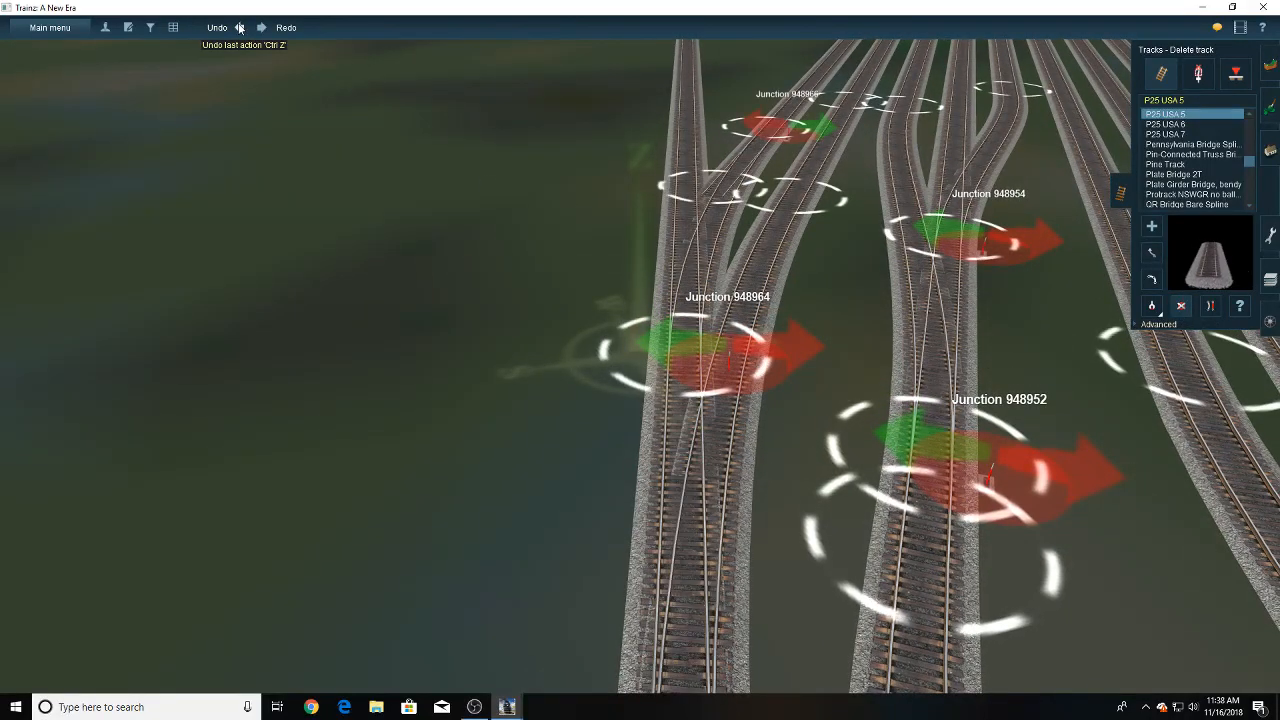
{"action": "left_click", "coordinate": [240, 28]}
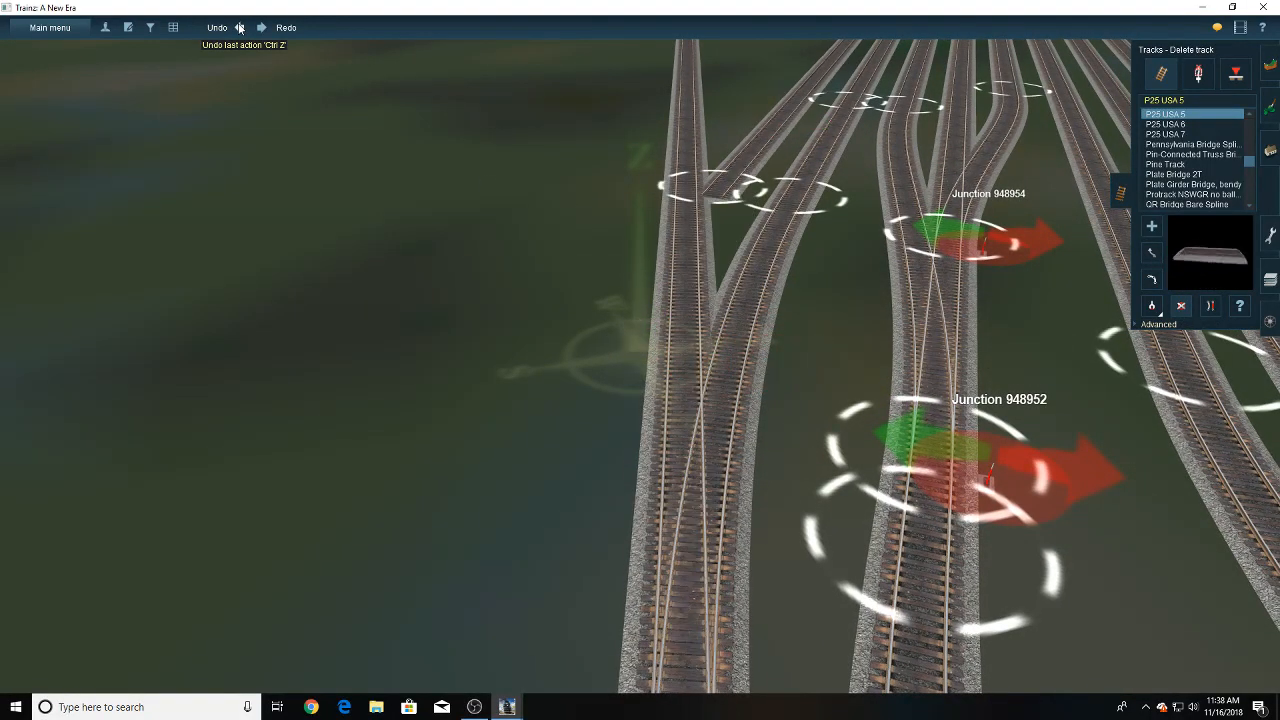
- Connect the new outermost yard track to its neighbouring yard track with a straightened crossover, and delete the surplus end beside the diverging track
{"action": "left_click", "coordinate": [1154, 228]}
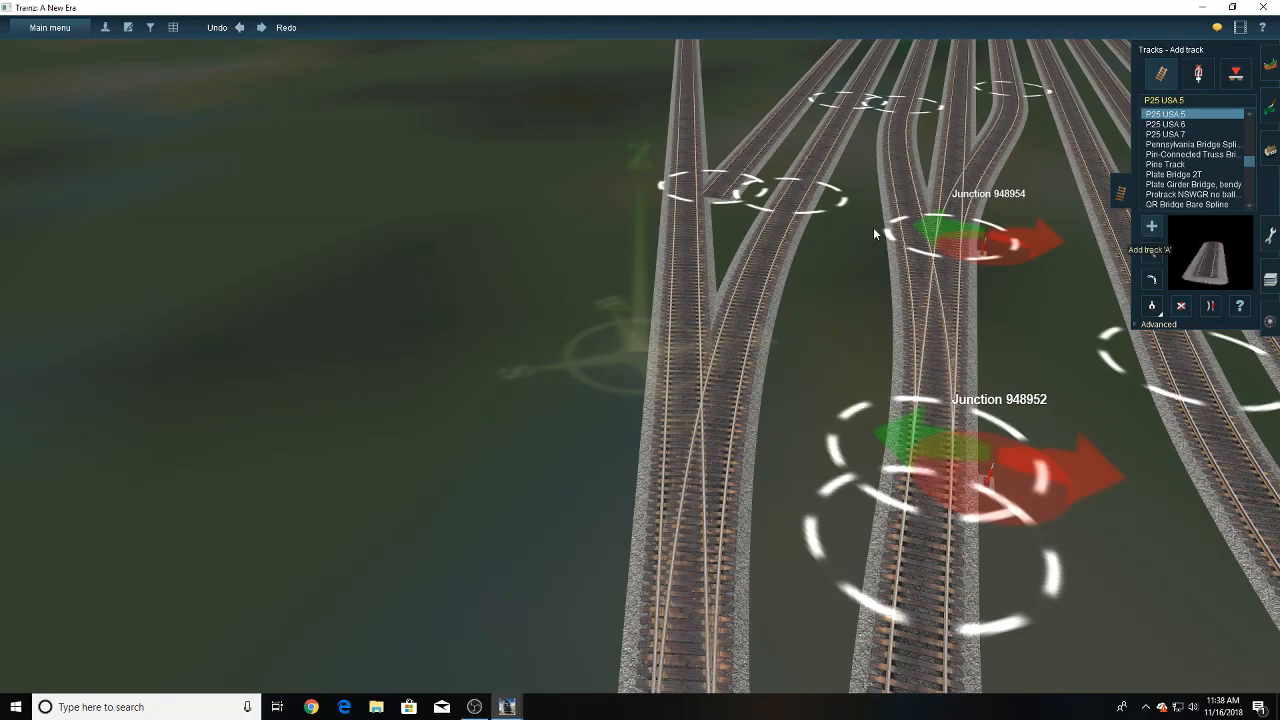
{"action": "right_click_drag", "start_coordinate": [708, 212], "coordinate": [714, 309]}
{"action": "left_click_drag", "start_coordinate": [624, 384], "coordinate": [574, 116]}
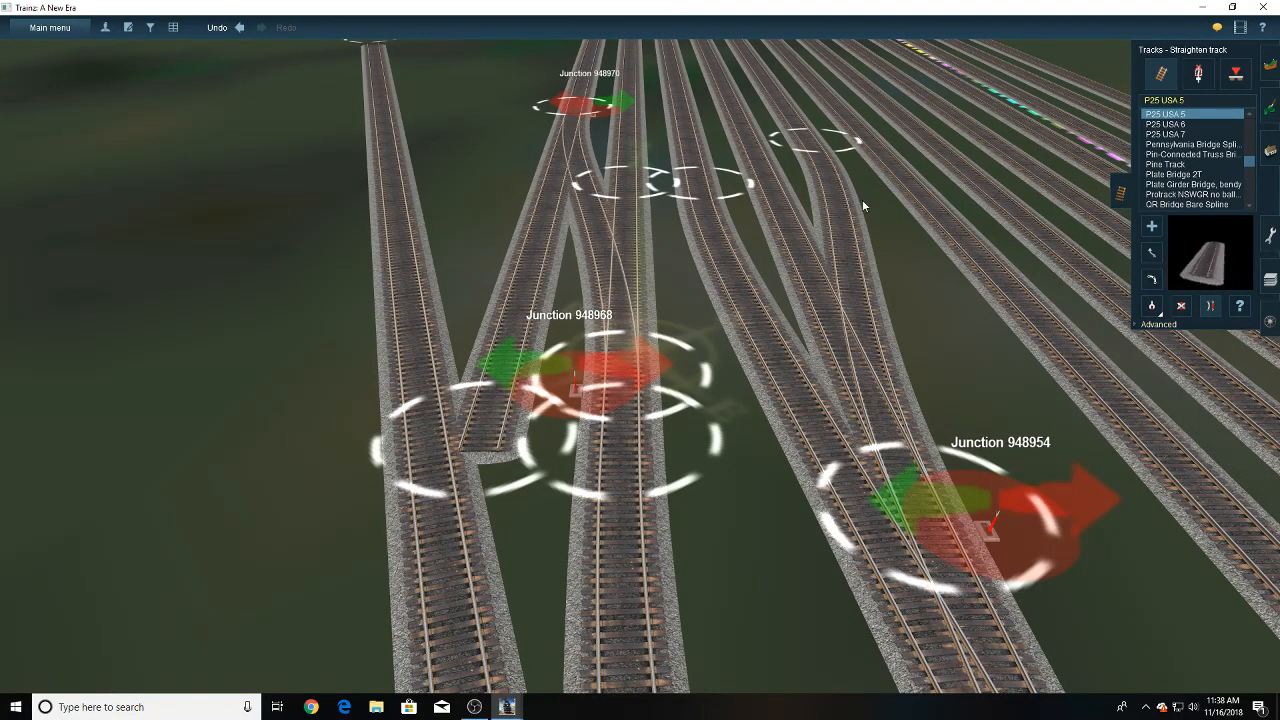
{"action": "left_click", "coordinate": [1181, 306]}
{"action": "left_click", "coordinate": [533, 291]}
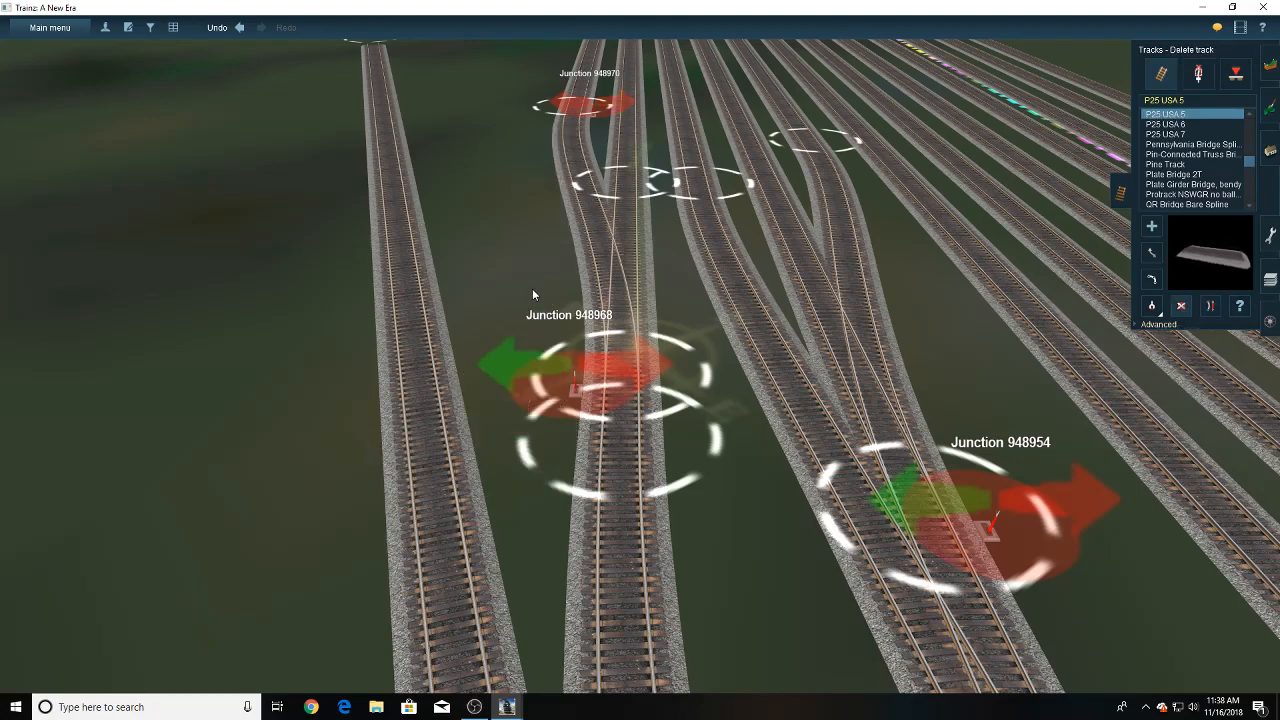
{"action": "key", "text": "Down"}
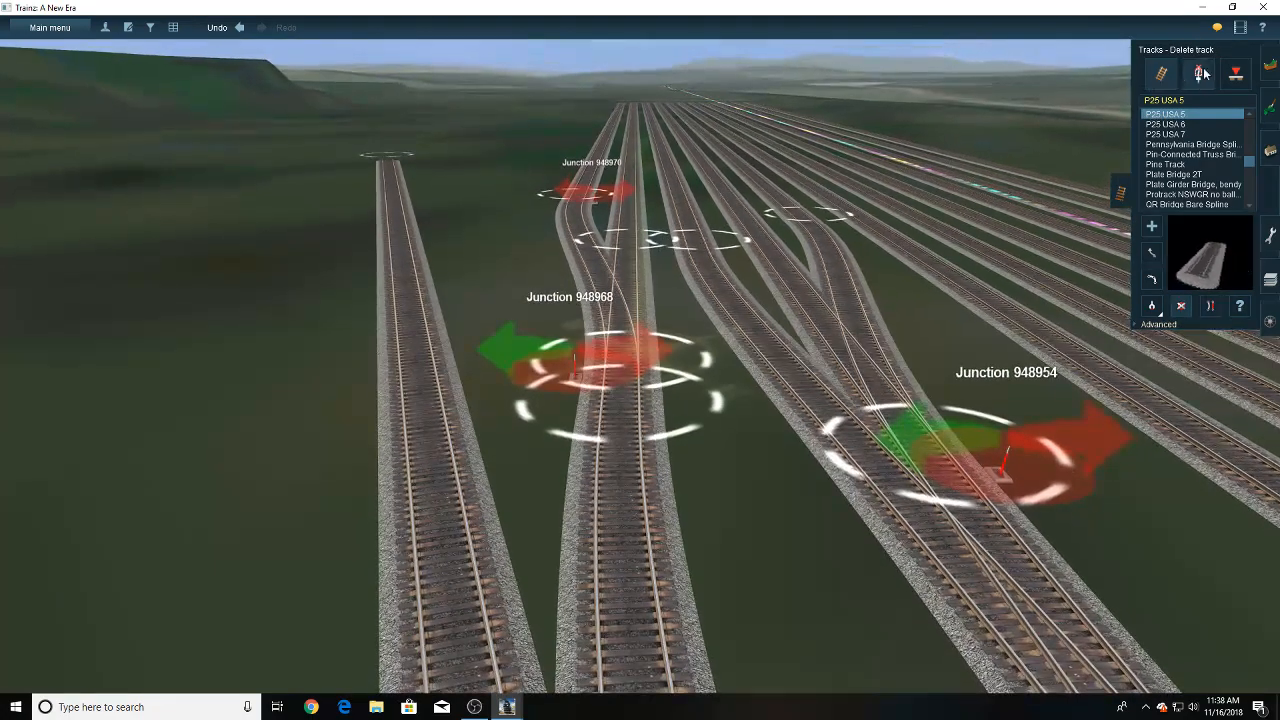
- Delete the leftover lever where the straightened crossover joins the outermost yard track
{"action": "left_click", "coordinate": [1203, 73]}
{"action": "right_click_drag", "start_coordinate": [588, 231], "coordinate": [602, 488]}
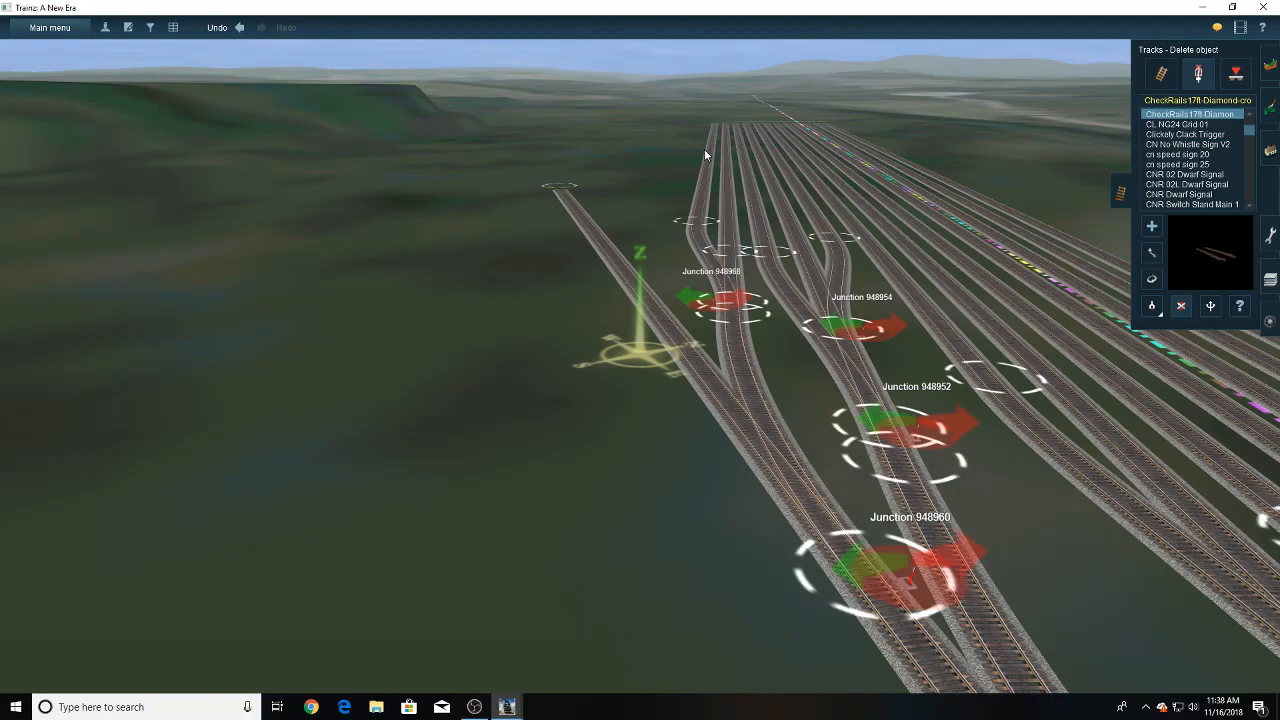
- Lay a short P25 USA 5 track between the outermost yard track and the diverging branch, undoing the first misplaced attempt
{"action": "left_click", "coordinate": [1159, 76]}
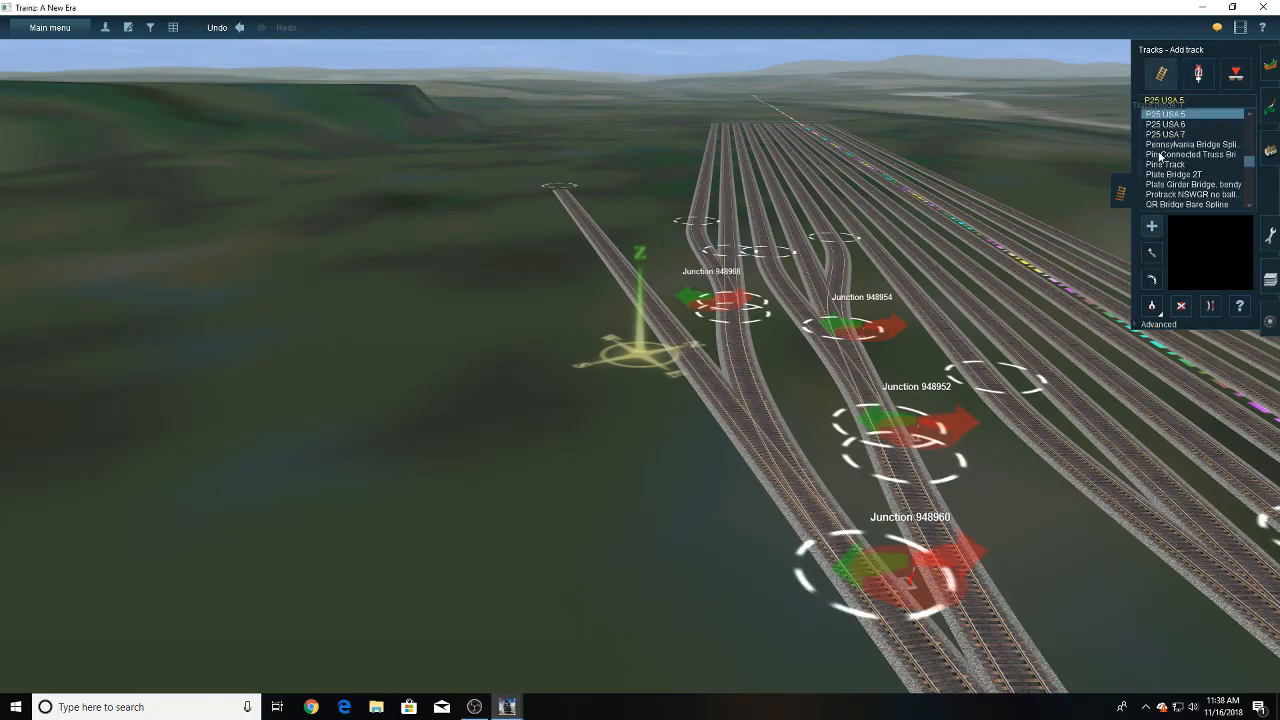
{"action": "right_click_drag", "start_coordinate": [732, 284], "coordinate": [636, 302]}
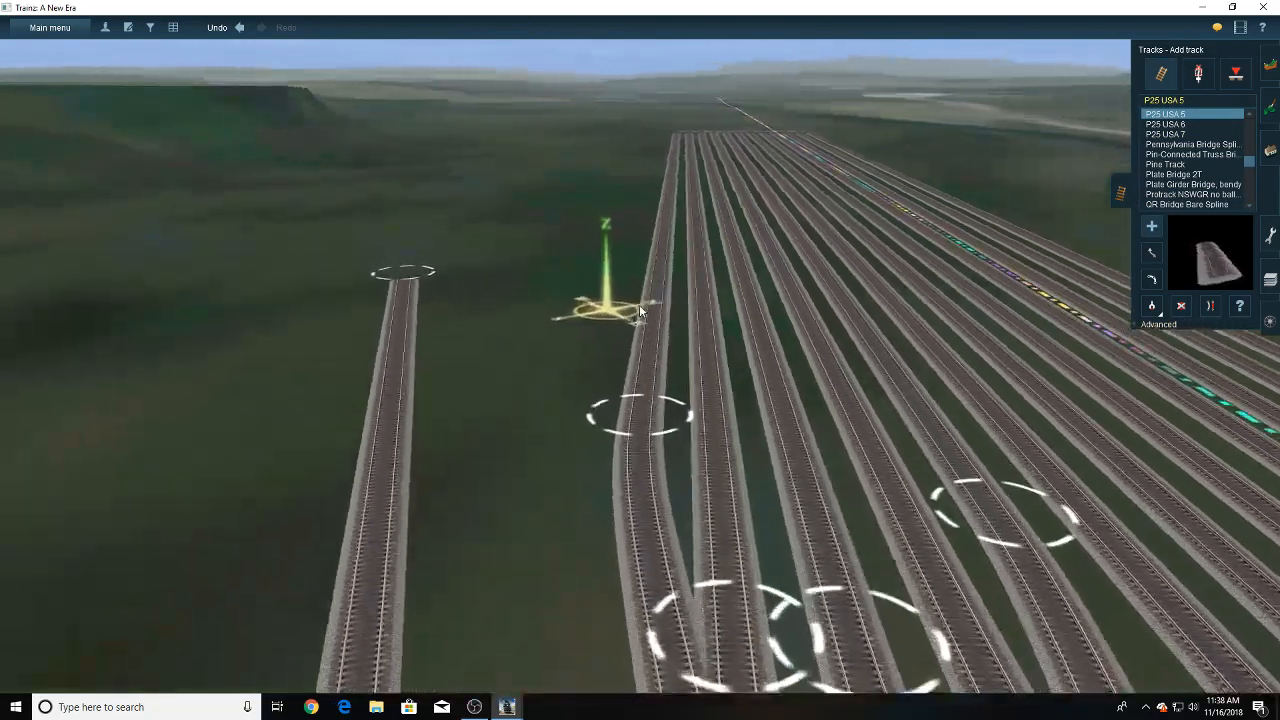
{"action": "key", "text": "Up"}
{"action": "key", "text": "Right"}
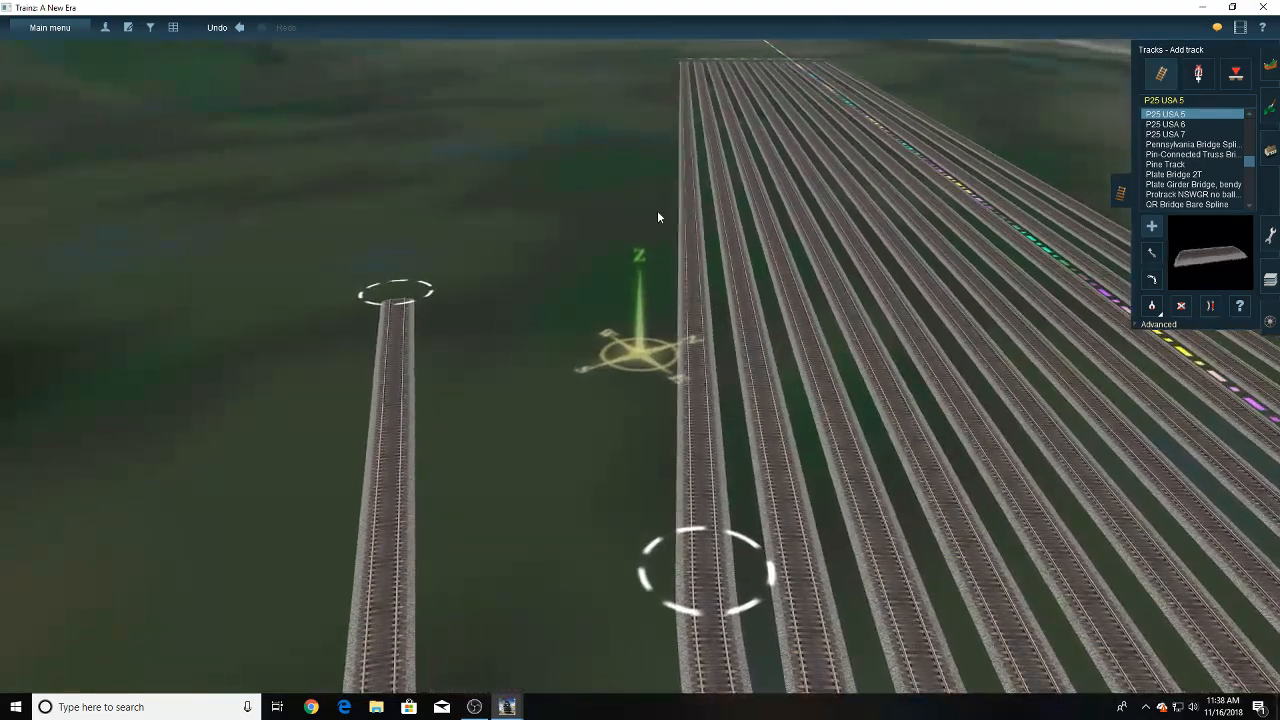
{"action": "left_click_drag", "start_coordinate": [683, 209], "coordinate": [1135, 268]}
{"action": "key", "text": "ctrl+z"}
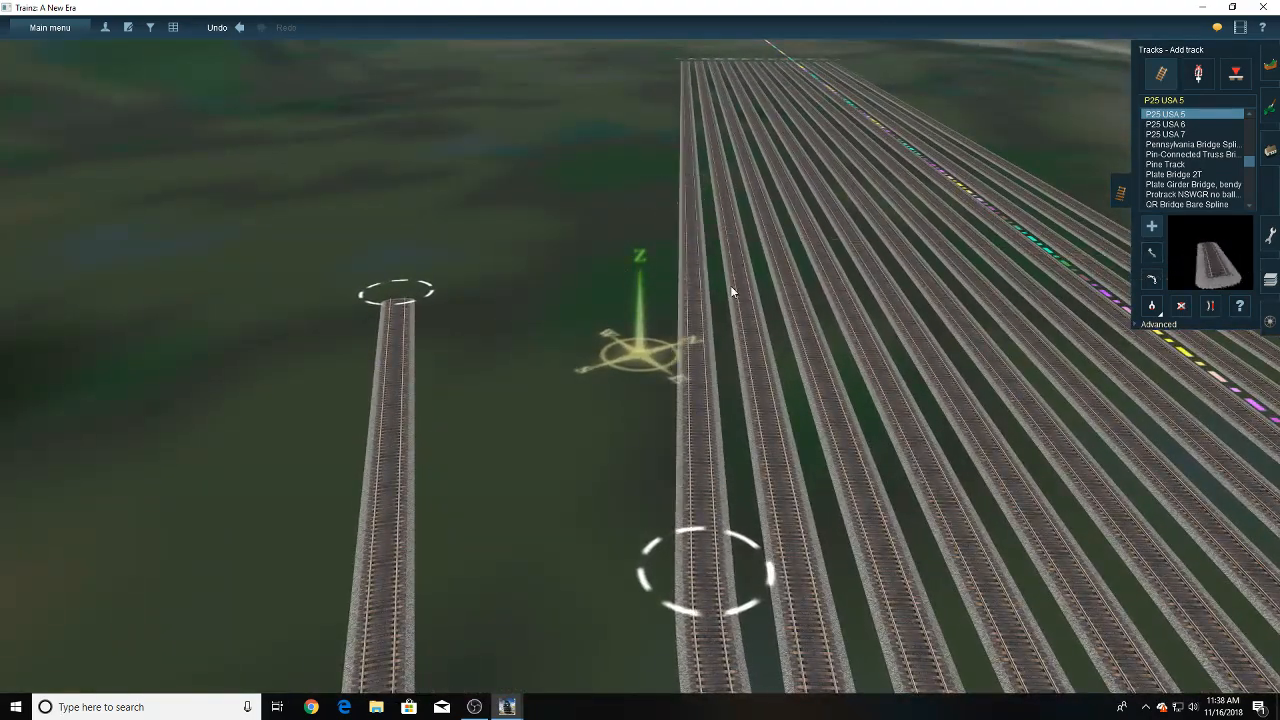
{"action": "left_click", "coordinate": [653, 292]}
{"action": "right_click", "coordinate": [593, 530]}
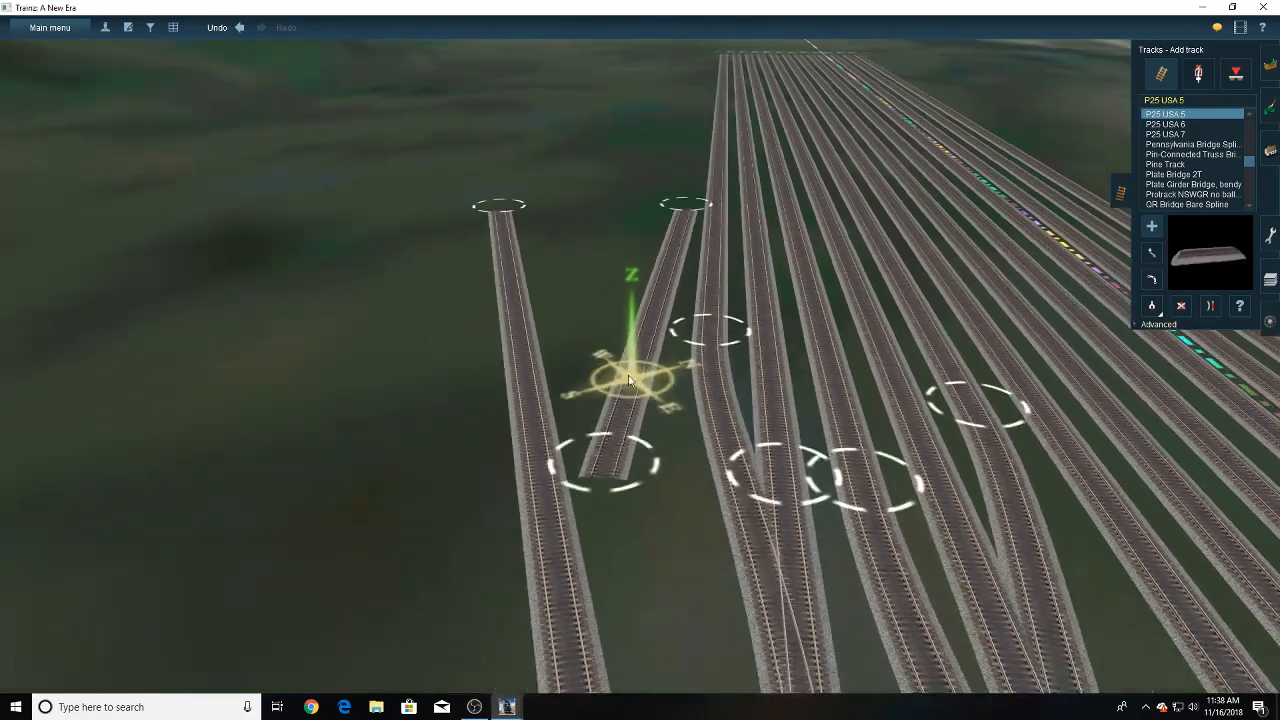
{"action": "left_click", "coordinate": [657, 309]}
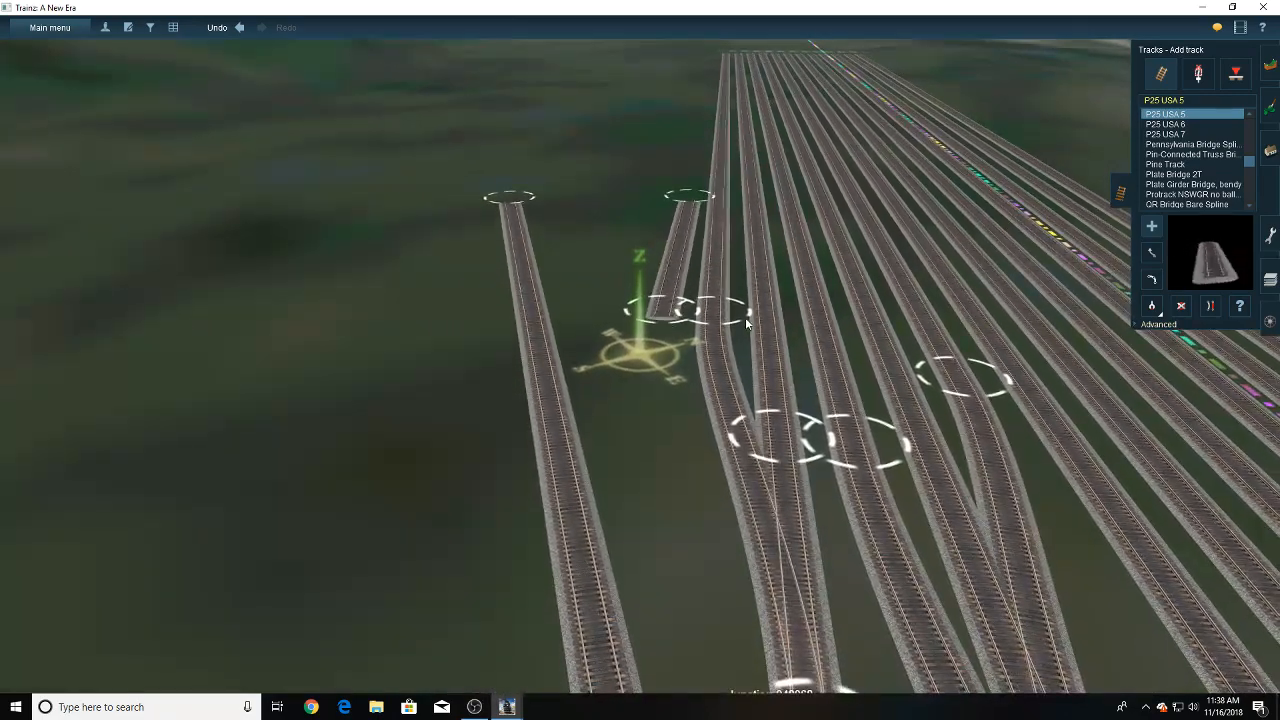
- Move the new track's far end level with the yard's other track ends, evenly spaced from its neighbour
{"action": "left_click", "coordinate": [1153, 253]}
{"action": "right_click_drag", "start_coordinate": [690, 190], "coordinate": [650, 209]}
{"action": "left_click_drag", "start_coordinate": [627, 200], "coordinate": [648, 232]}
{"action": "key", "text": "Up"}
{"action": "key", "text": "Right"}
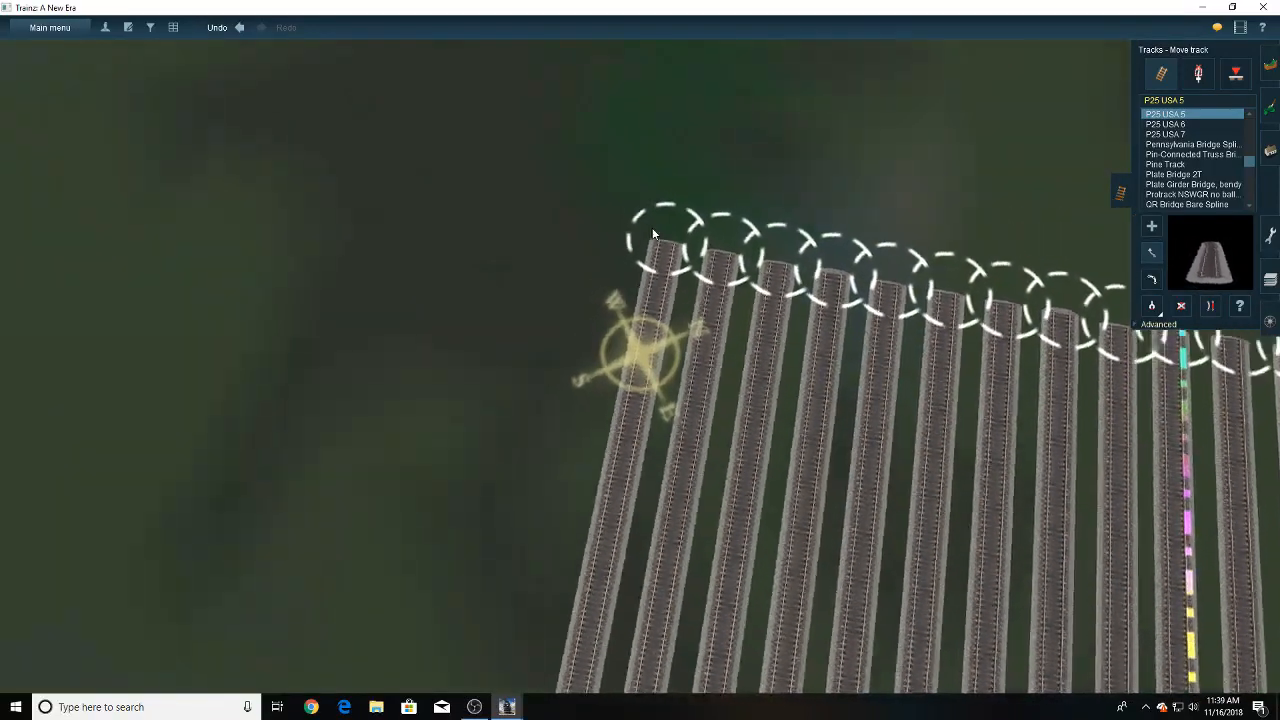
{"action": "key", "text": "Down"}
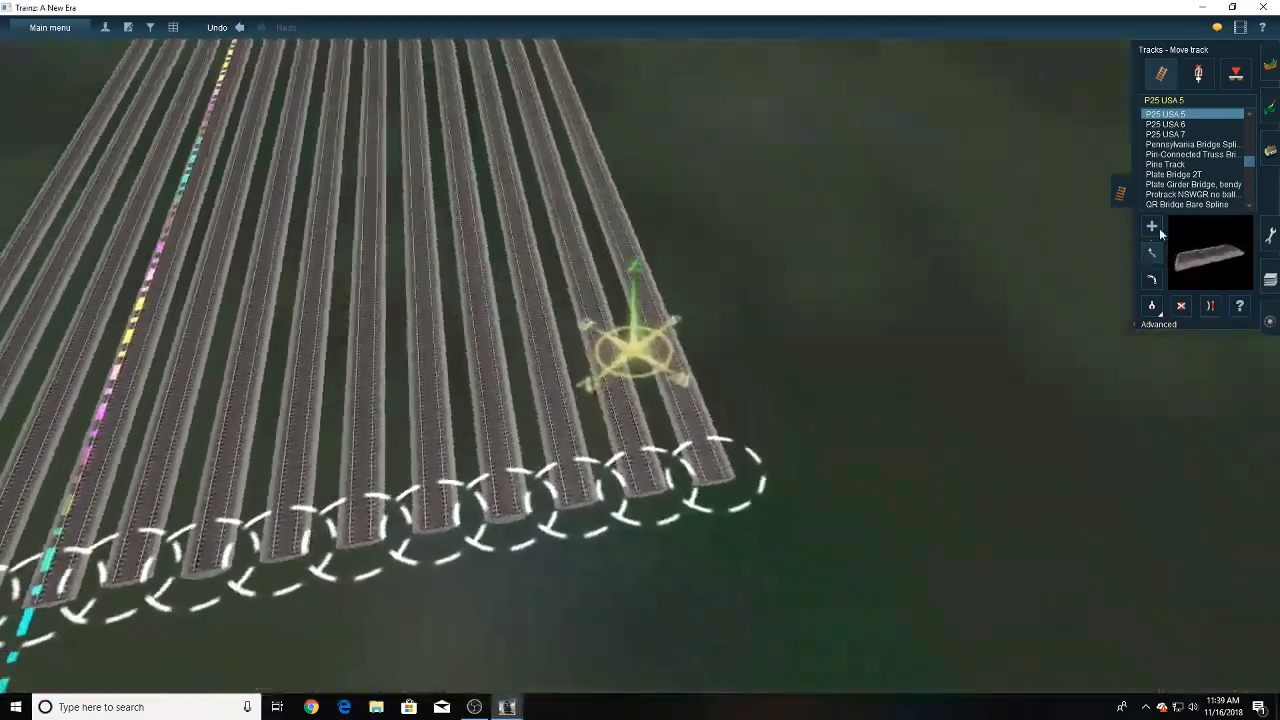
- Lay another parallel yard track outside the new one, with its near end set back beyond the neighbouring track's end
{"action": "left_click", "coordinate": [1158, 231]}
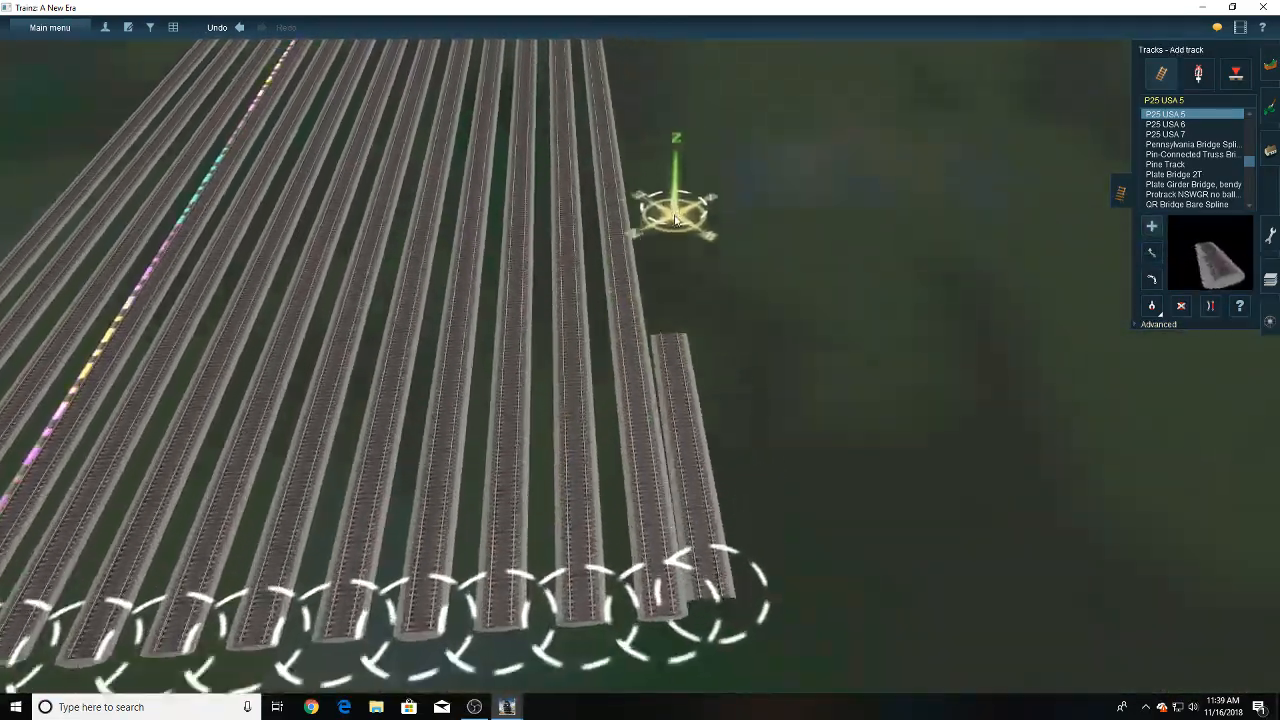
{"action": "right_click_drag", "start_coordinate": [676, 220], "coordinate": [638, 180]}
{"action": "left_click_drag", "start_coordinate": [638, 180], "coordinate": [658, 250]}
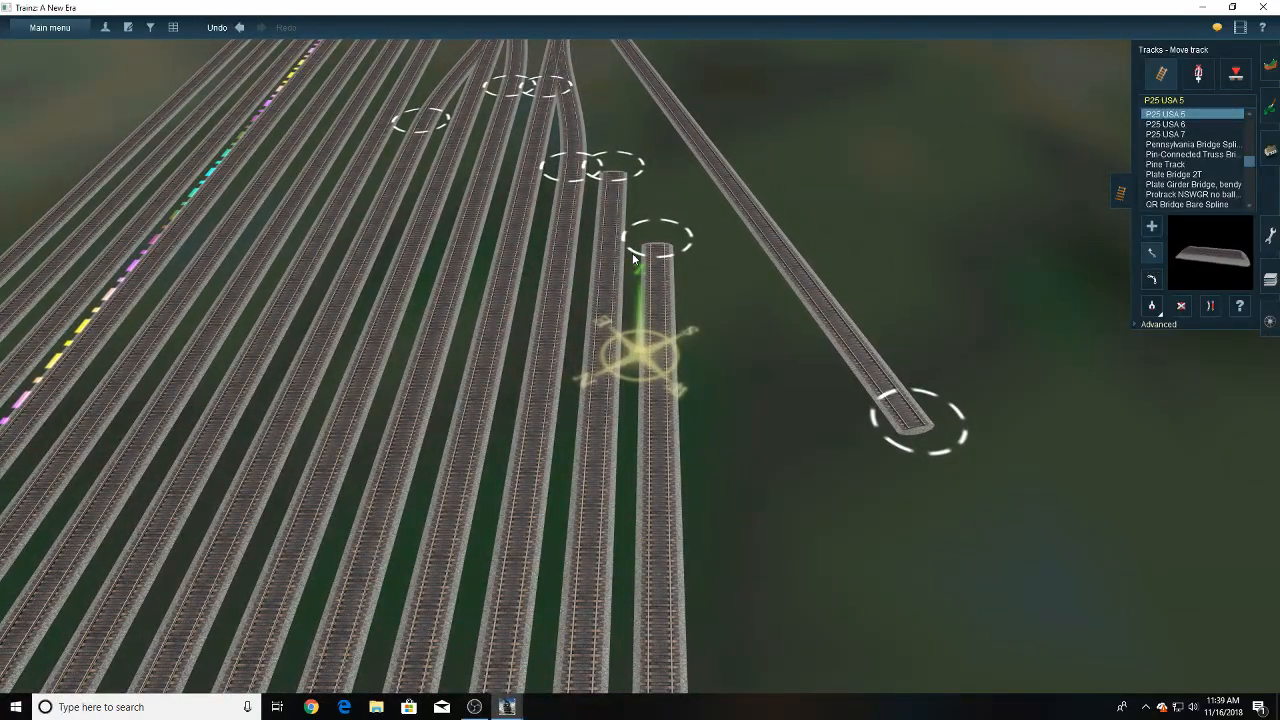
{"action": "right_click", "coordinate": [632, 257]}
{"action": "right_click", "coordinate": [637, 256]}
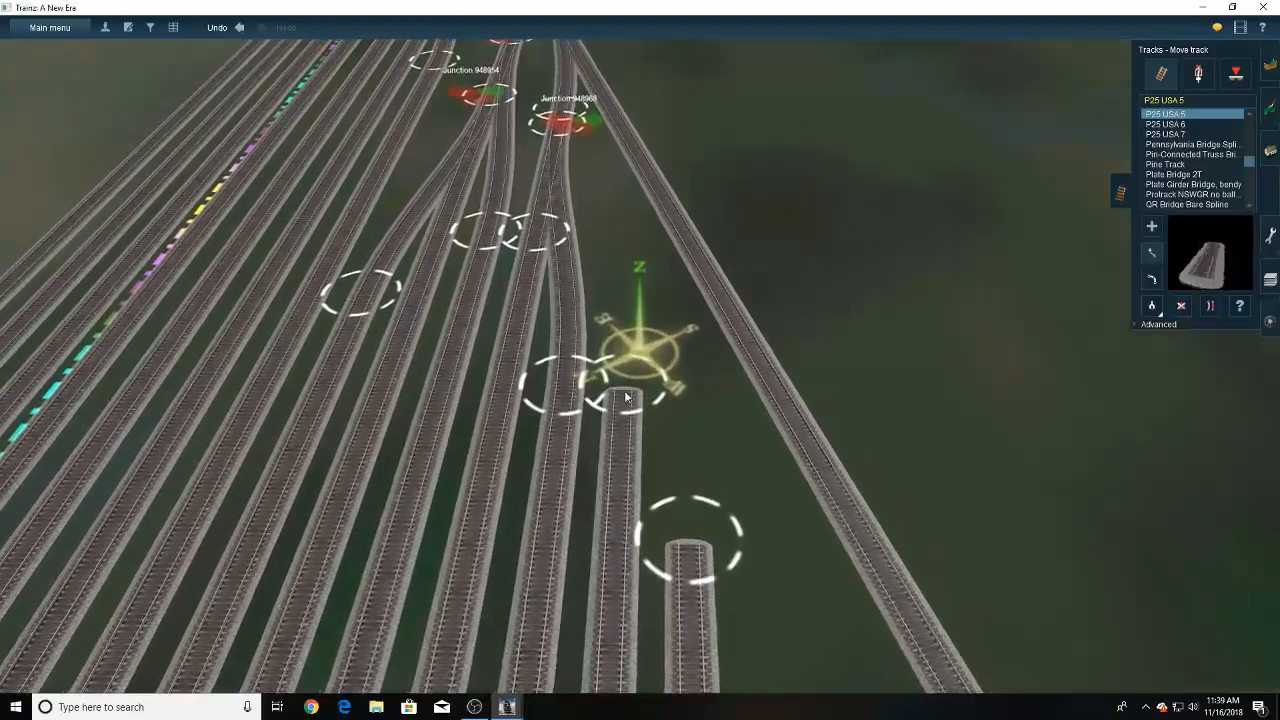
- Connect the inner new yard track to the diverging branch with a straightened link, and delete the branch's surplus end
{"action": "key", "text": "Up"}
{"action": "left_click_drag", "start_coordinate": [620, 400], "coordinate": [549, 119]}
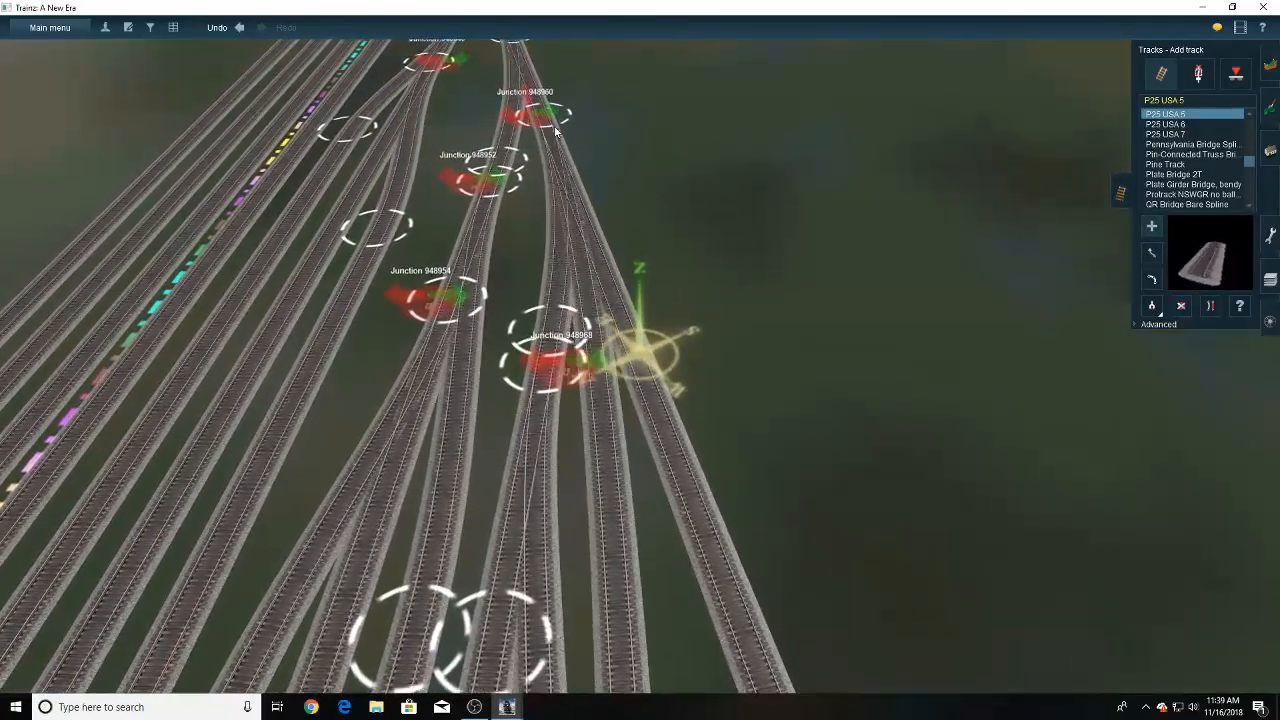
{"action": "left_click", "coordinate": [1211, 307]}
{"action": "right_click", "coordinate": [785, 646]}
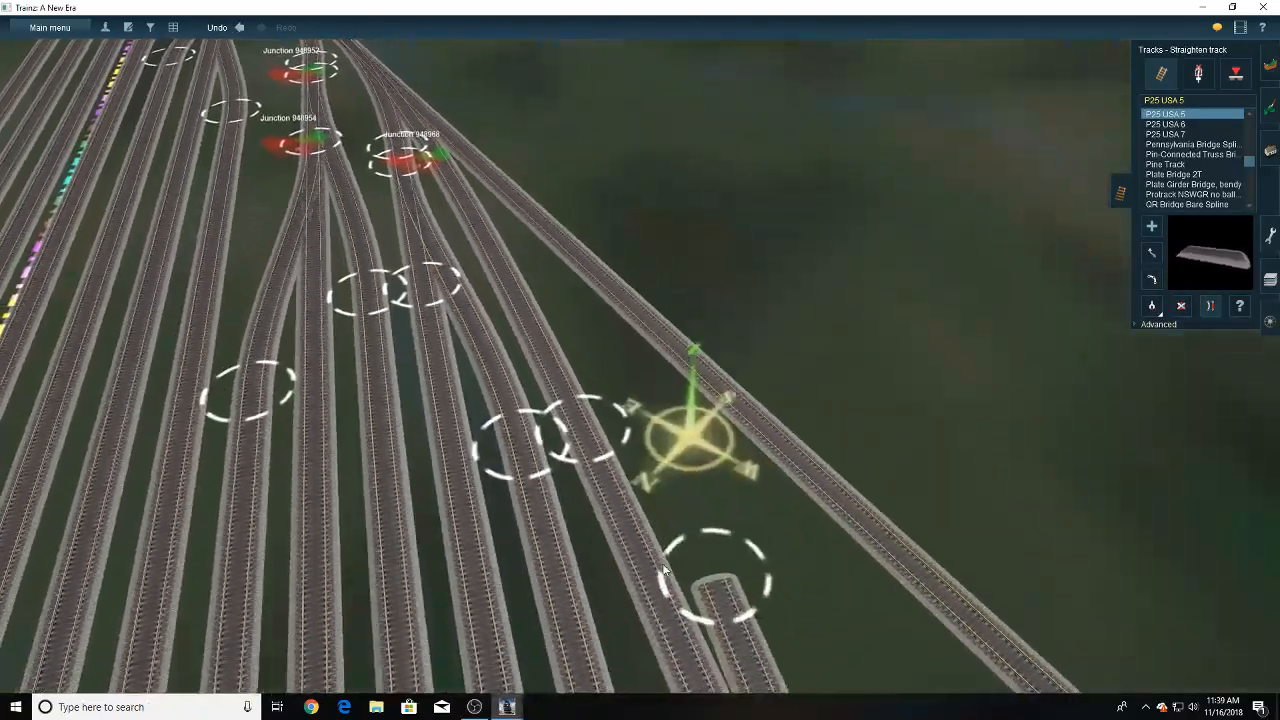
{"action": "left_click", "coordinate": [1181, 306]}
{"action": "left_click", "coordinate": [796, 440]}
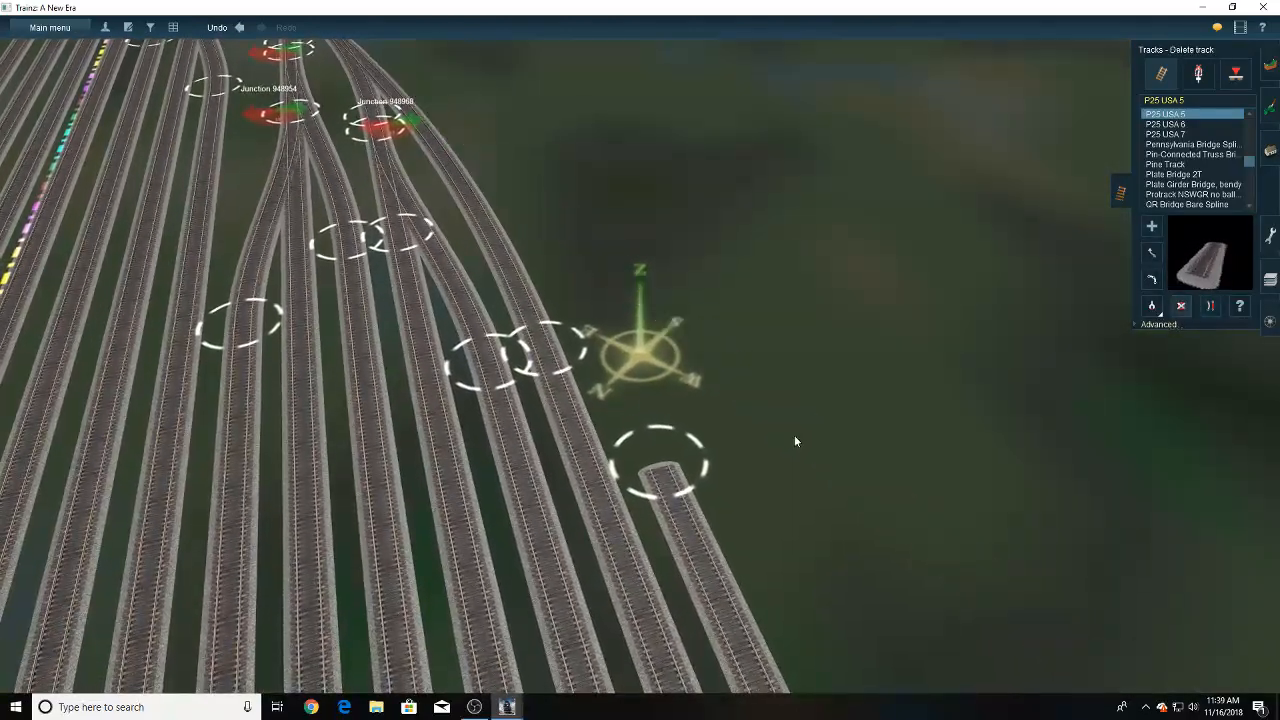
- Join the outermost yard track to its neighbouring new track with a crossover, and straighten the outermost track beyond the joint
{"action": "key", "text": "Right"}
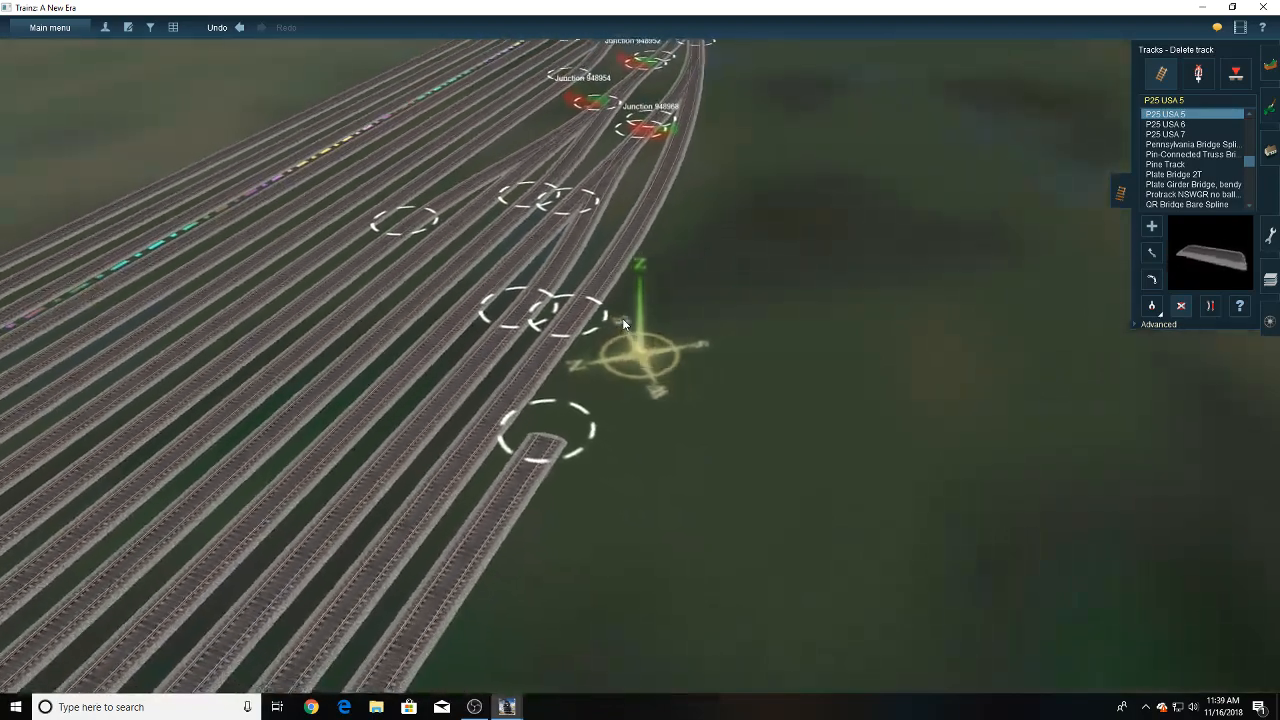
{"action": "key", "text": "Down"}
{"action": "key", "text": "Right"}
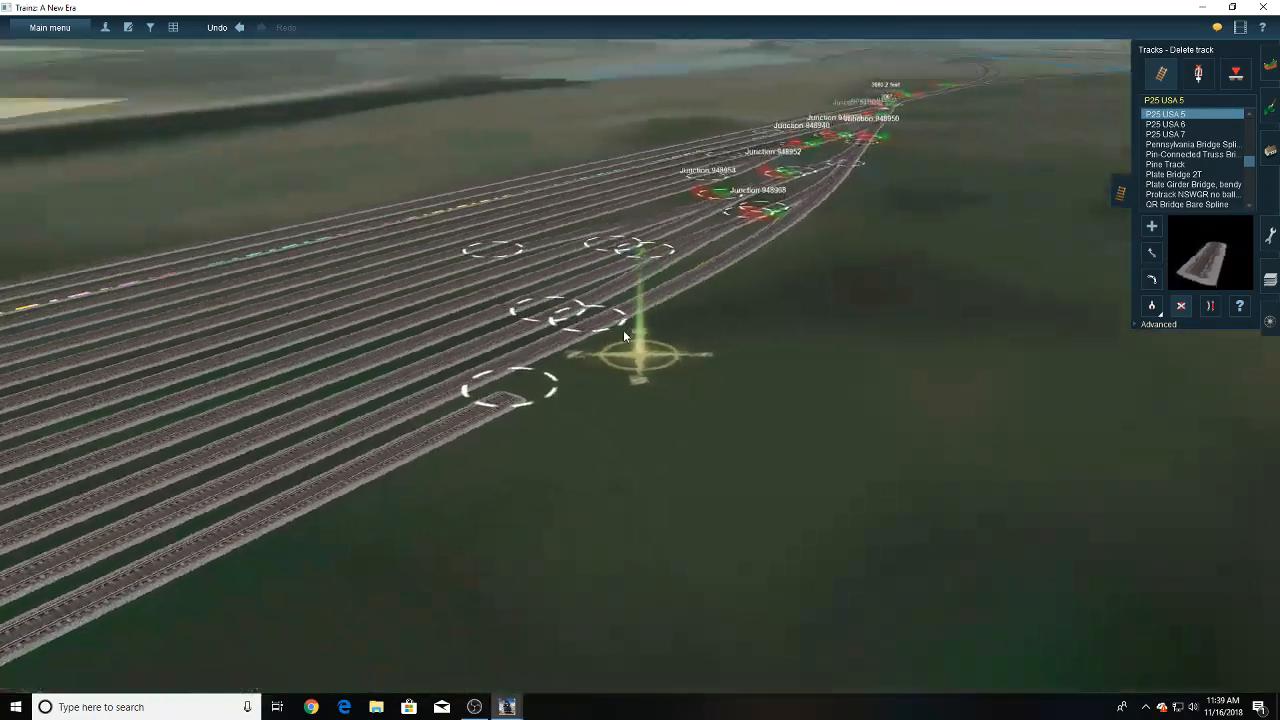
{"action": "key", "text": "Right"}
{"action": "key", "text": "Up"}
{"action": "left_click", "coordinate": [1152, 226]}
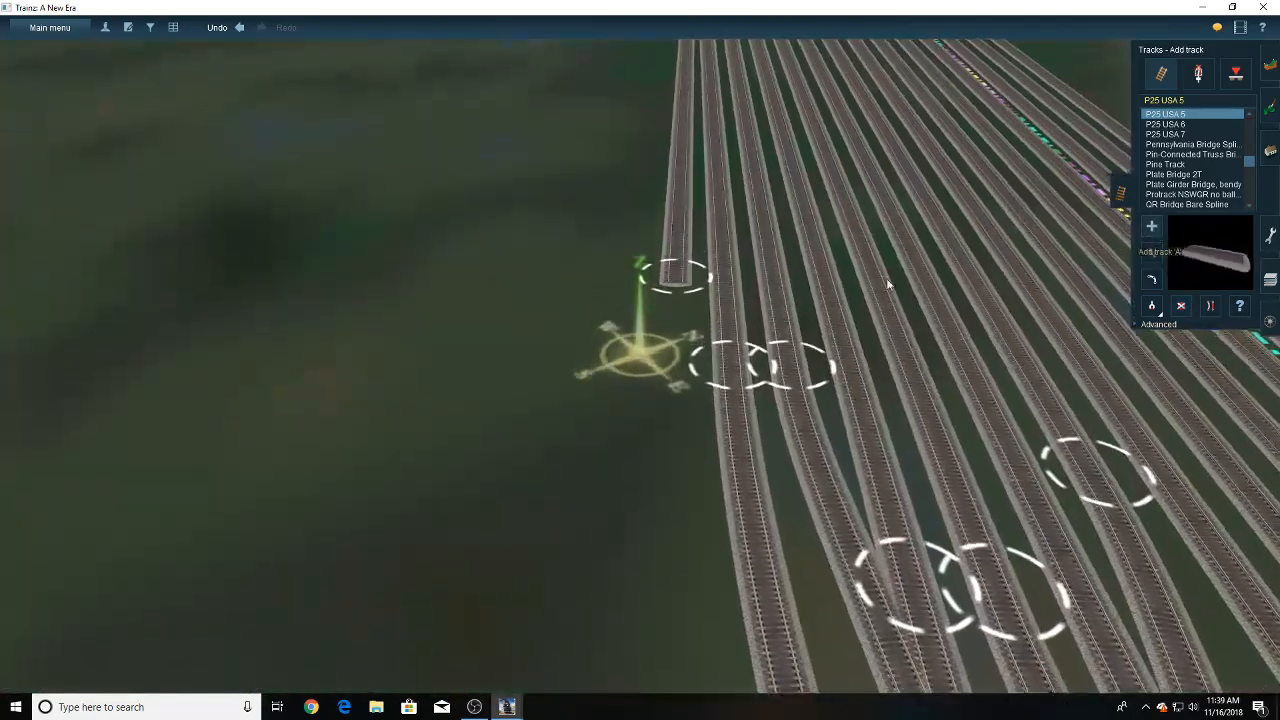
{"action": "left_click_drag", "start_coordinate": [722, 334], "coordinate": [582, 305]}
{"action": "right_click", "coordinate": [703, 236]}
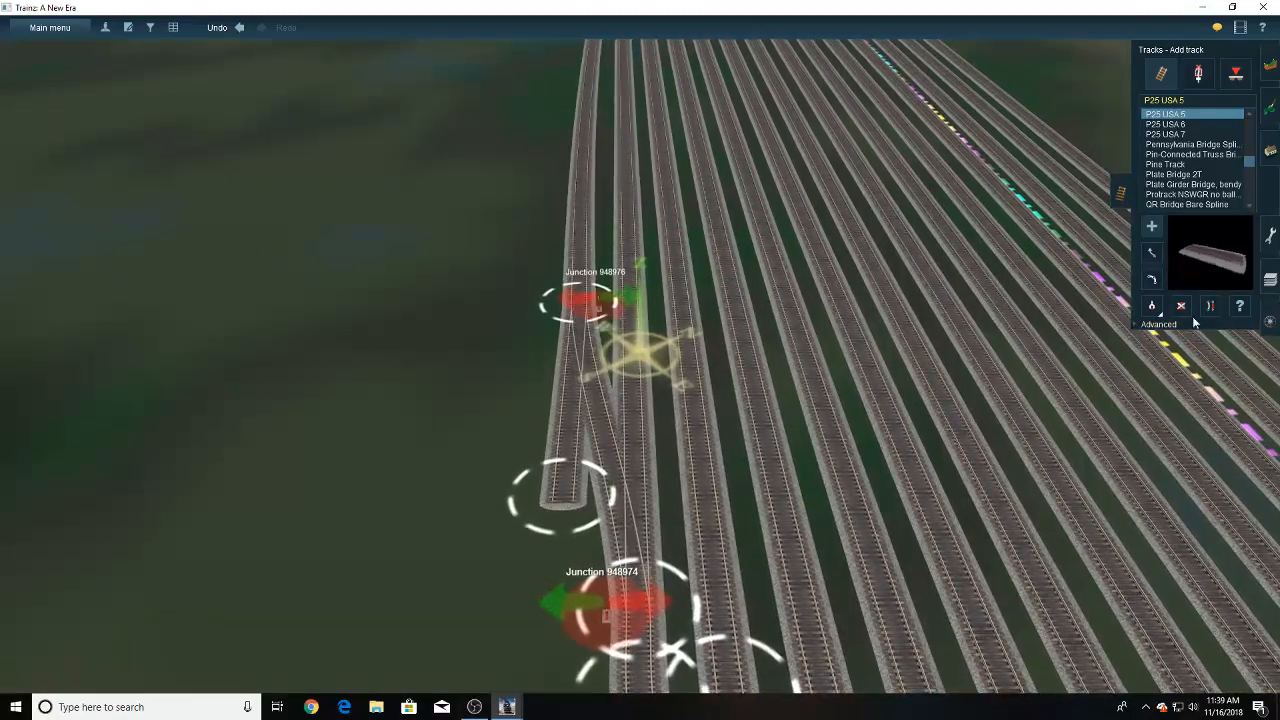
{"action": "left_click", "coordinate": [584, 220]}
{"action": "right_click", "coordinate": [571, 395]}
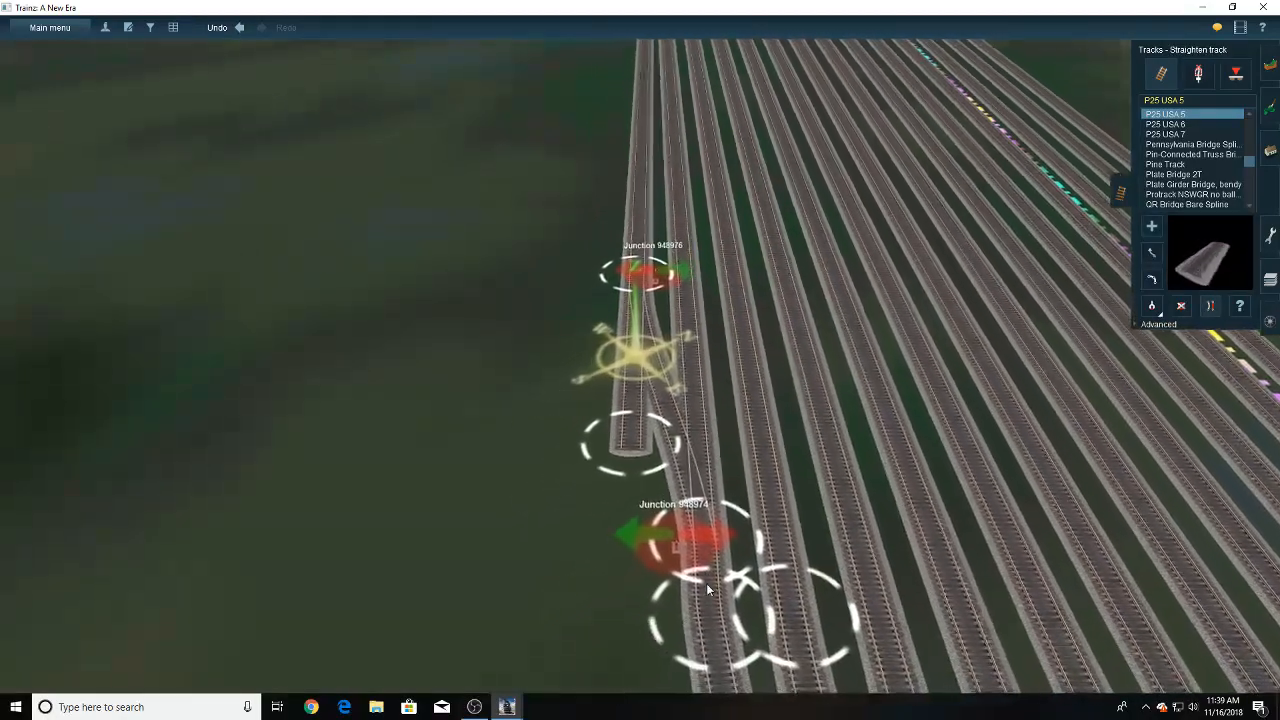
- Delete the outermost track's surplus end and the leftover lever where the crossover joins that track
{"action": "left_click", "coordinate": [633, 403]}
{"action": "left_click", "coordinate": [1179, 308]}
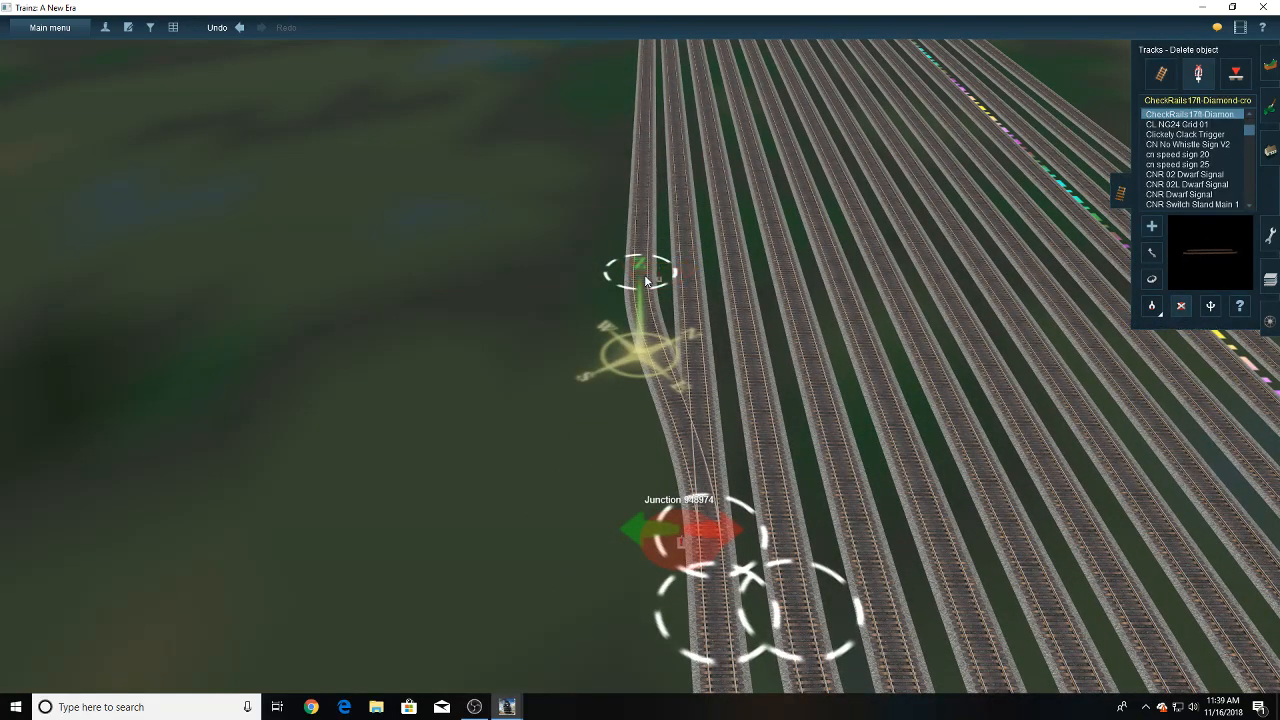
{"action": "right_click", "coordinate": [682, 528]}
{"action": "scroll", "coordinate": [683, 342], "scroll_direction": "up", "scroll_amount": 5}
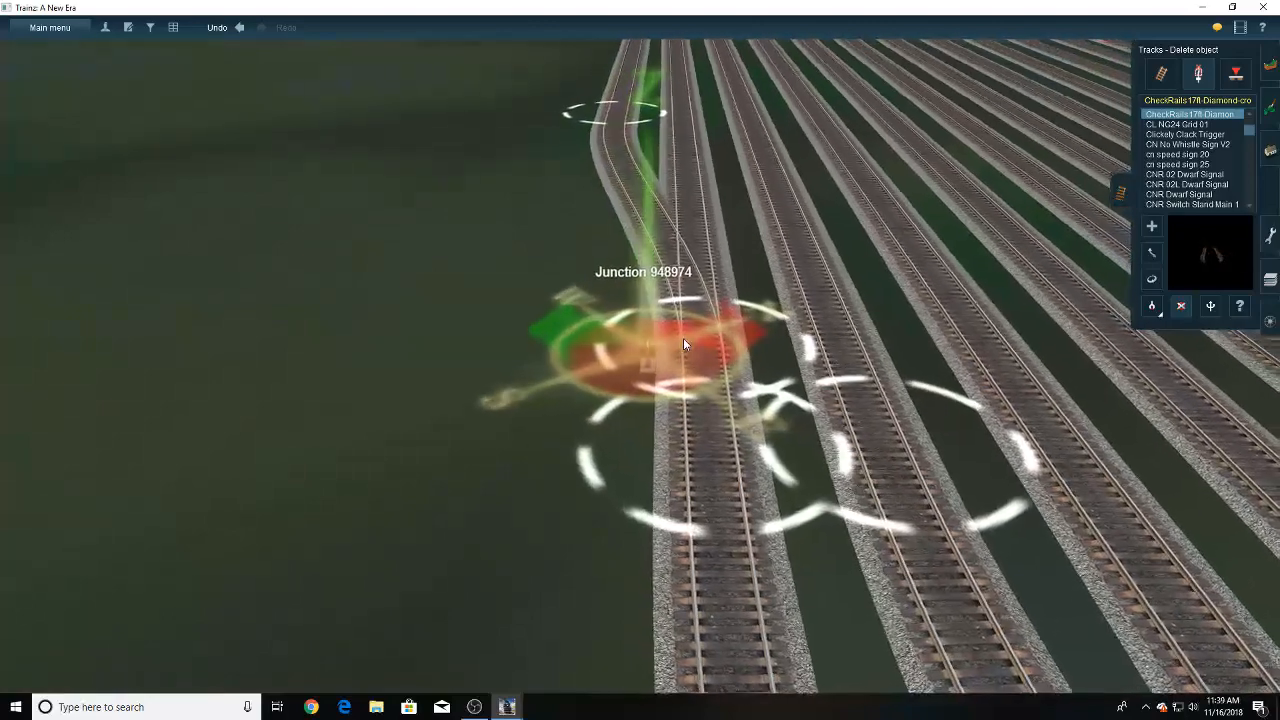
{"action": "key", "text": "Down"}
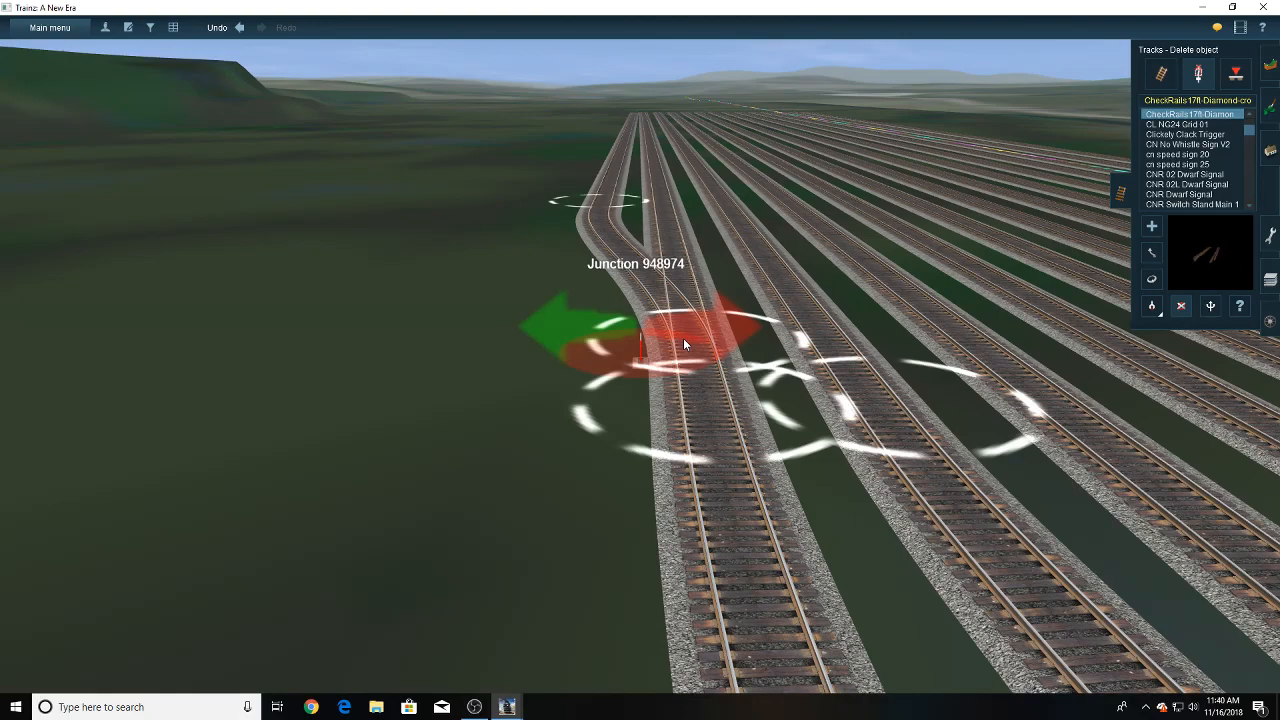
- Shift the crossover's joint farther along the outermost yard track, and space that track's far end evenly from its neighbour
{"action": "right_click", "coordinate": [636, 226]}
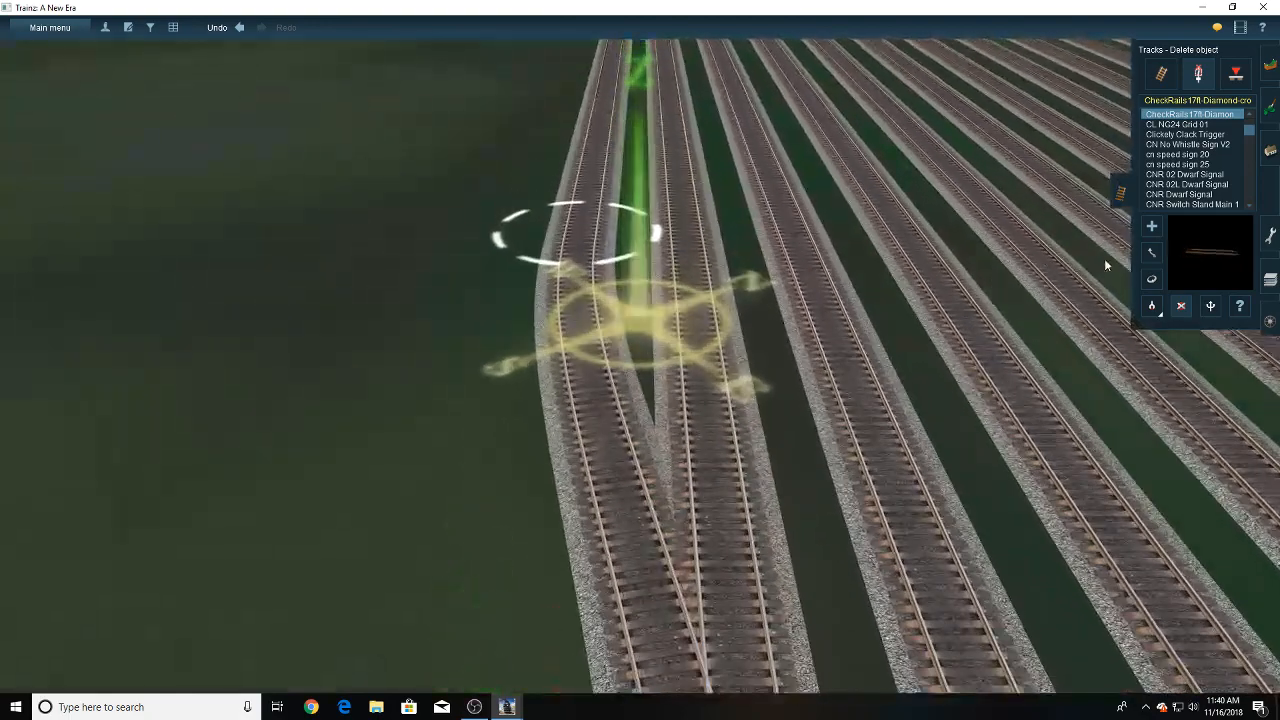
{"action": "left_click", "coordinate": [1151, 253]}
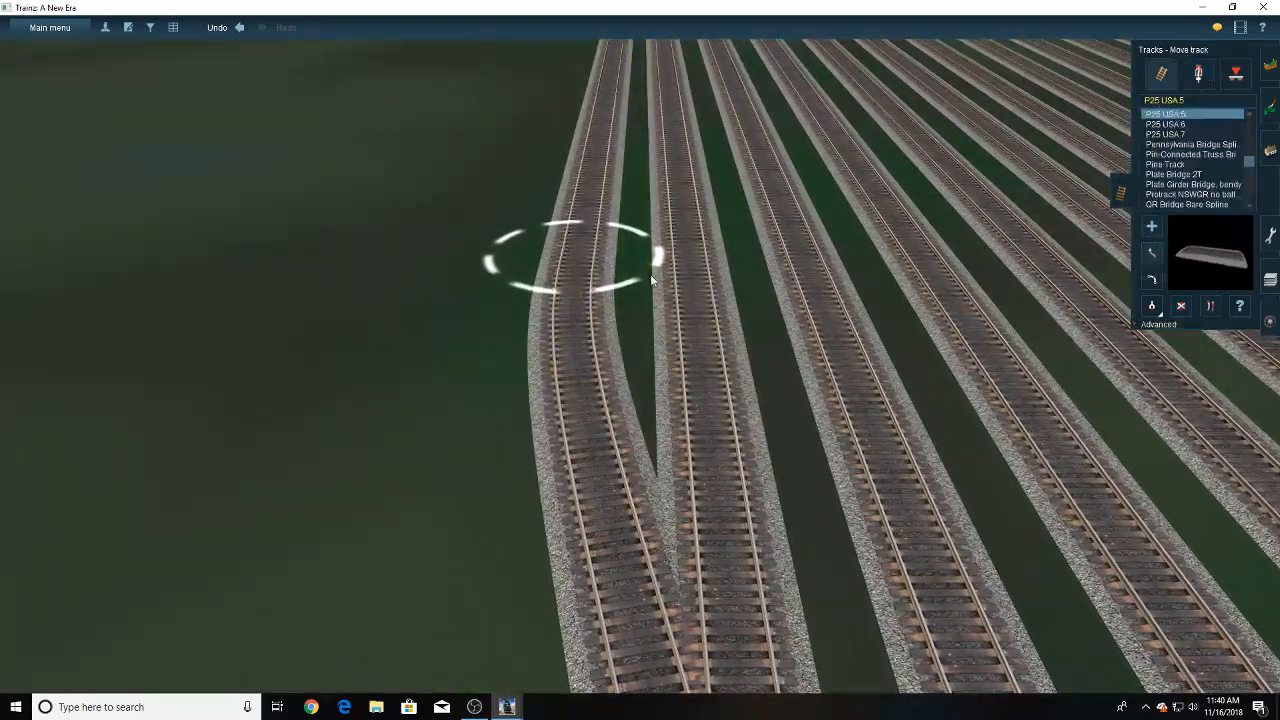
{"action": "left_click_drag", "start_coordinate": [651, 281], "coordinate": [590, 215]}
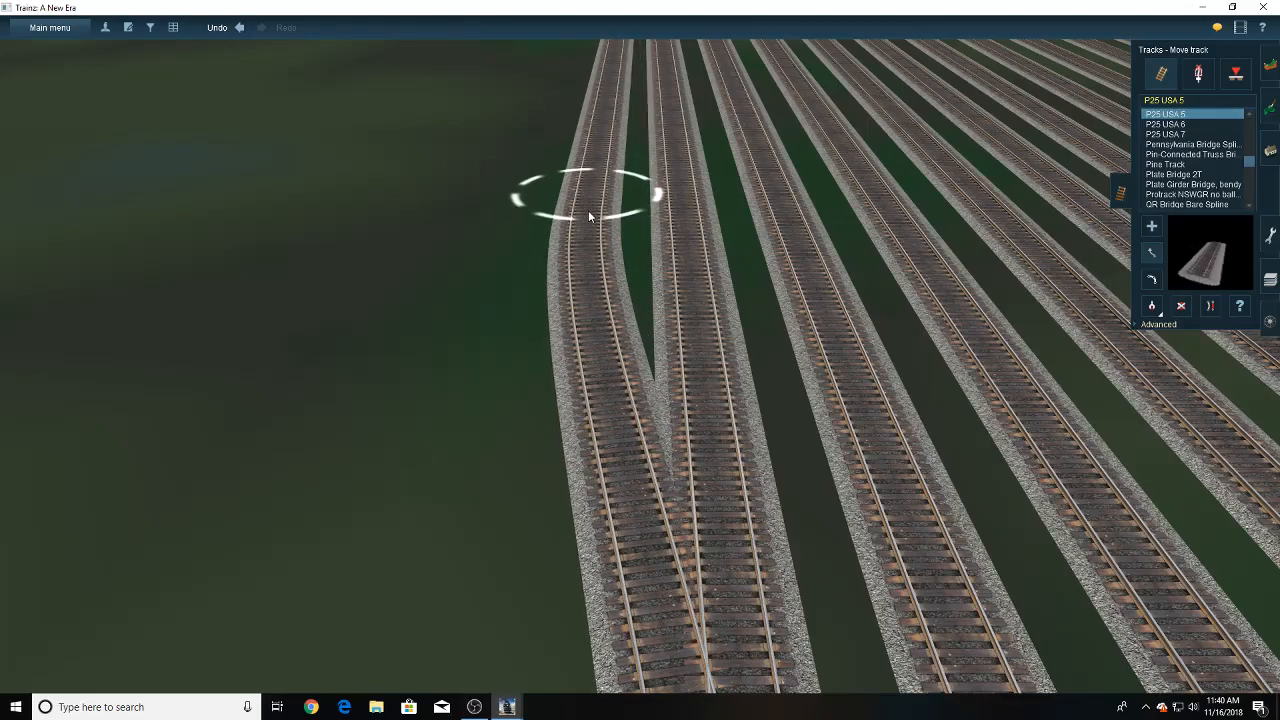
{"action": "scroll", "coordinate": [616, 314], "scroll_direction": "down", "scroll_amount": 5}
{"action": "right_click_drag", "start_coordinate": [622, 314], "coordinate": [650, 278]}
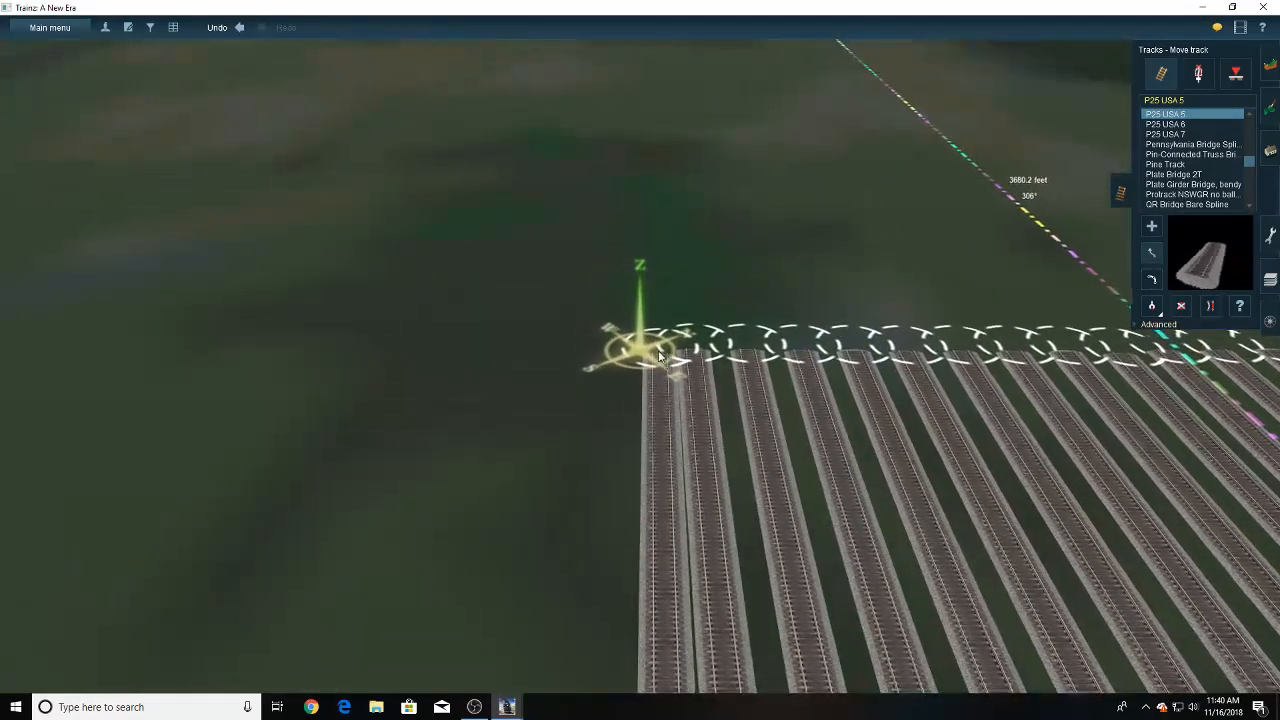
{"action": "left_click_drag", "start_coordinate": [659, 357], "coordinate": [642, 364]}
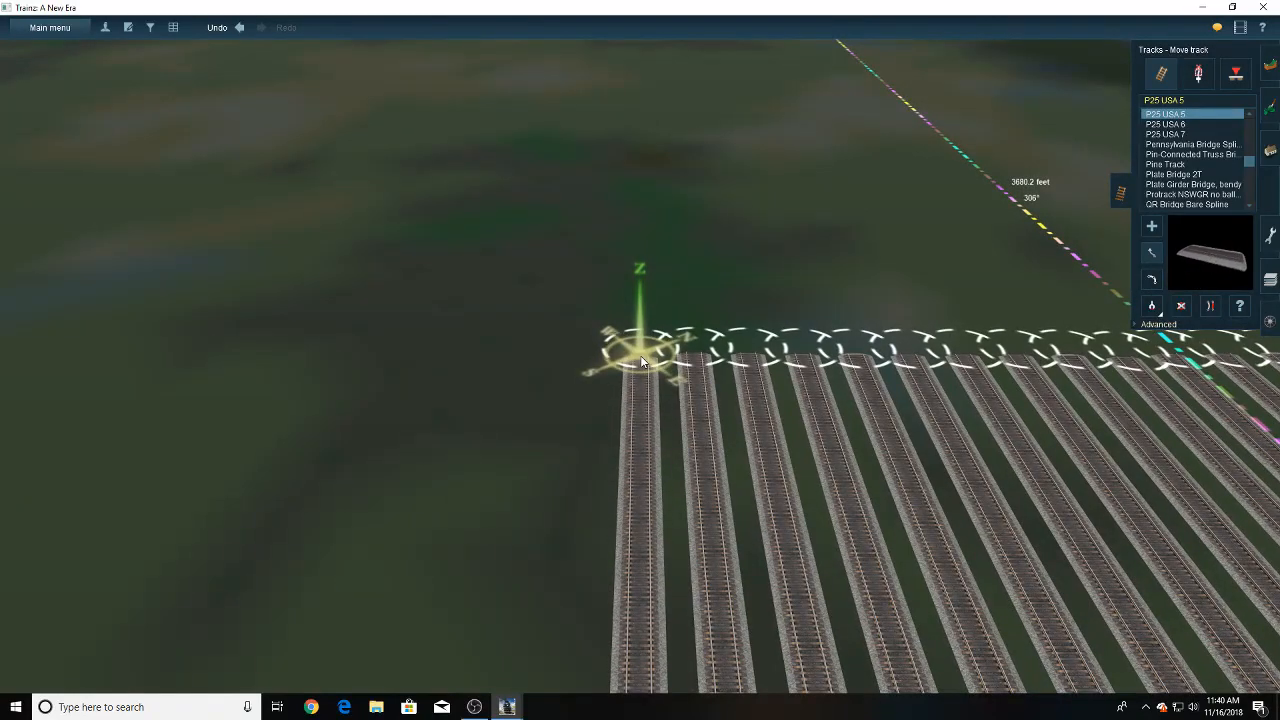
- Examine the whole yard and its aligned far track ends from several directions
{"action": "scroll", "coordinate": [742, 372], "scroll_direction": "down", "scroll_amount": 5}
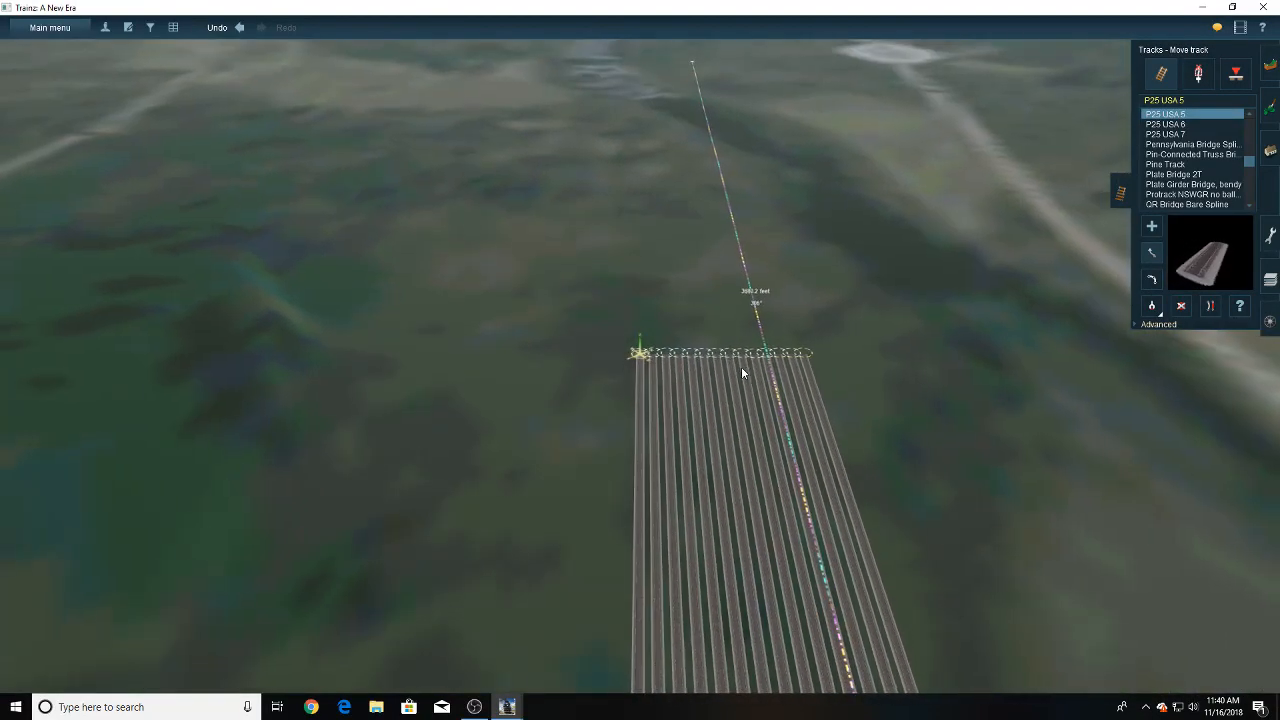
{"action": "key", "text": "Down"}
{"action": "key", "text": "Right"}
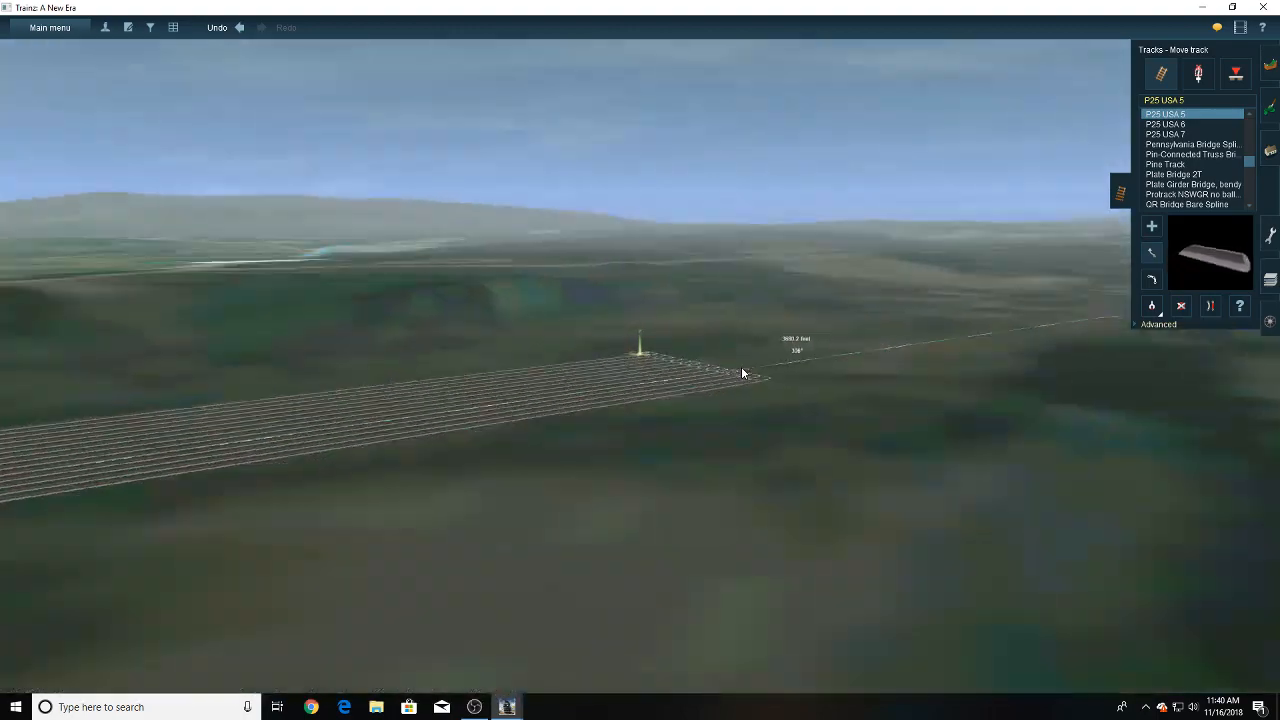
{"action": "key", "text": "Right"}
{"action": "key", "text": "Up"}
{"action": "key", "text": "Down"}
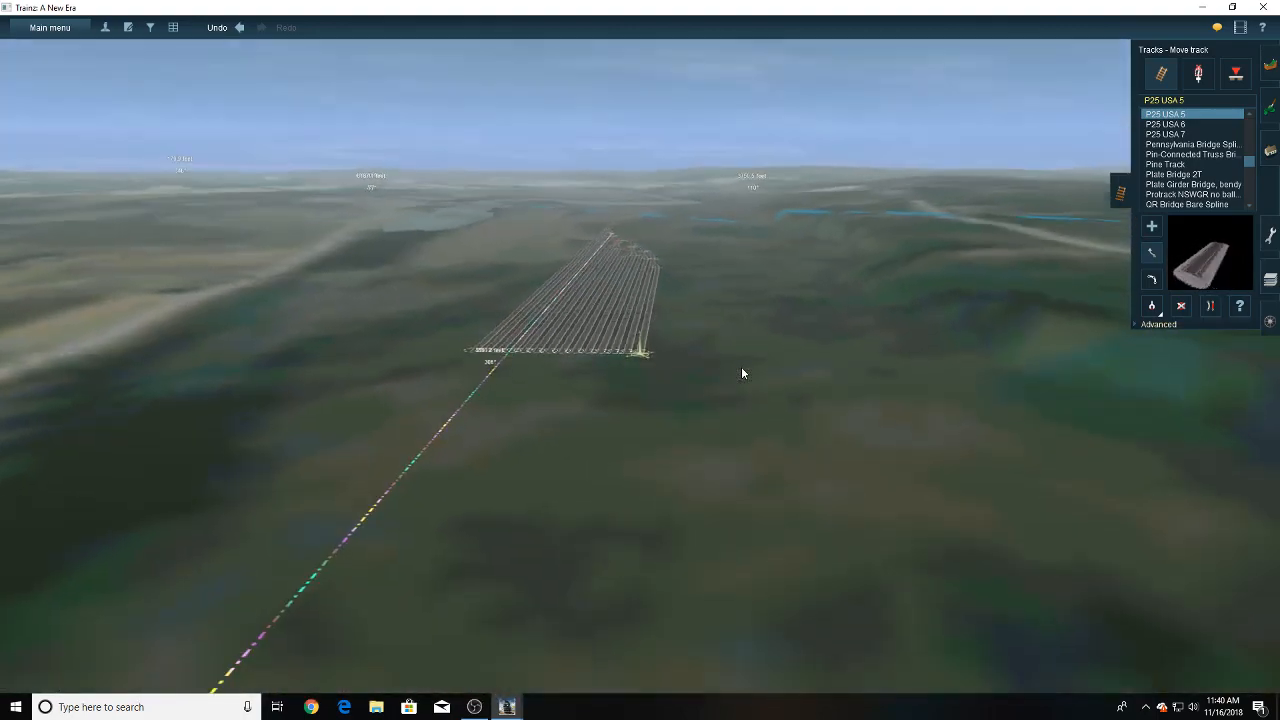
{"action": "key", "text": "Left"}
{"action": "key", "text": "Left"}
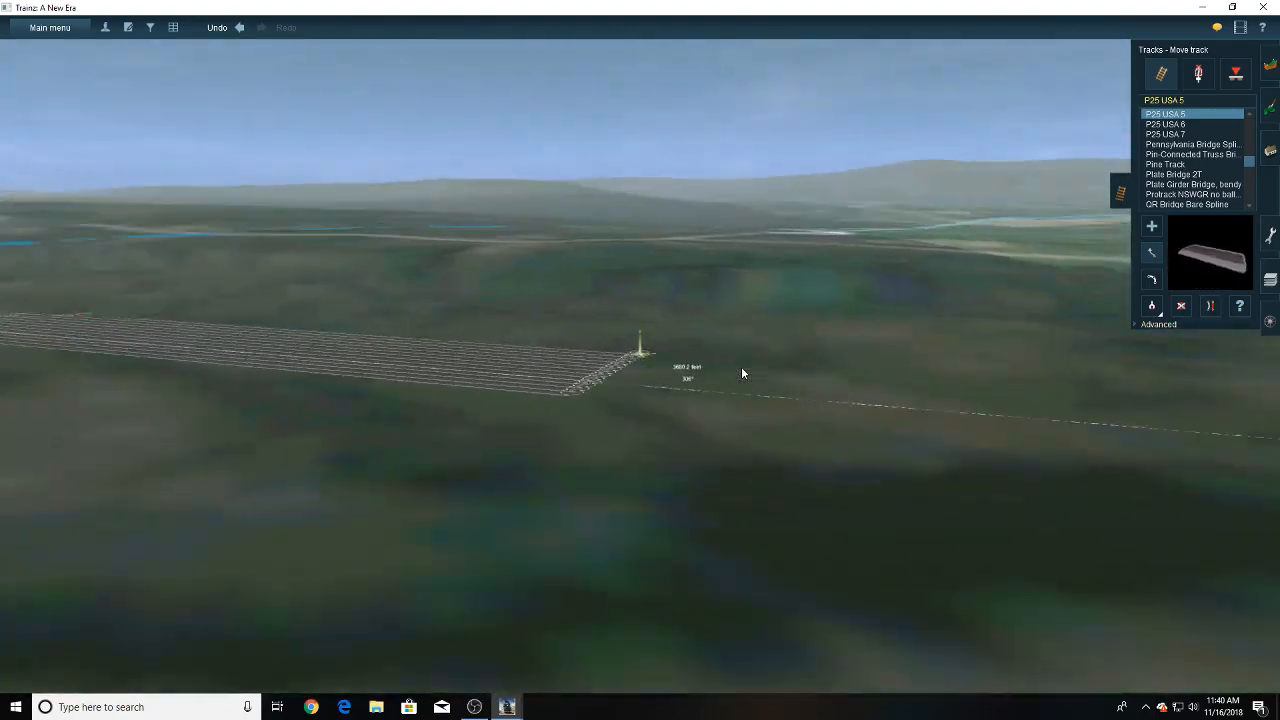
{"action": "key", "text": "Left"}
{"action": "key", "text": "Up"}
- Extend the outermost yard track's far end with a curved section and a further section beyond it, and straighten the further section
{"action": "right_click", "coordinate": [796, 354]}
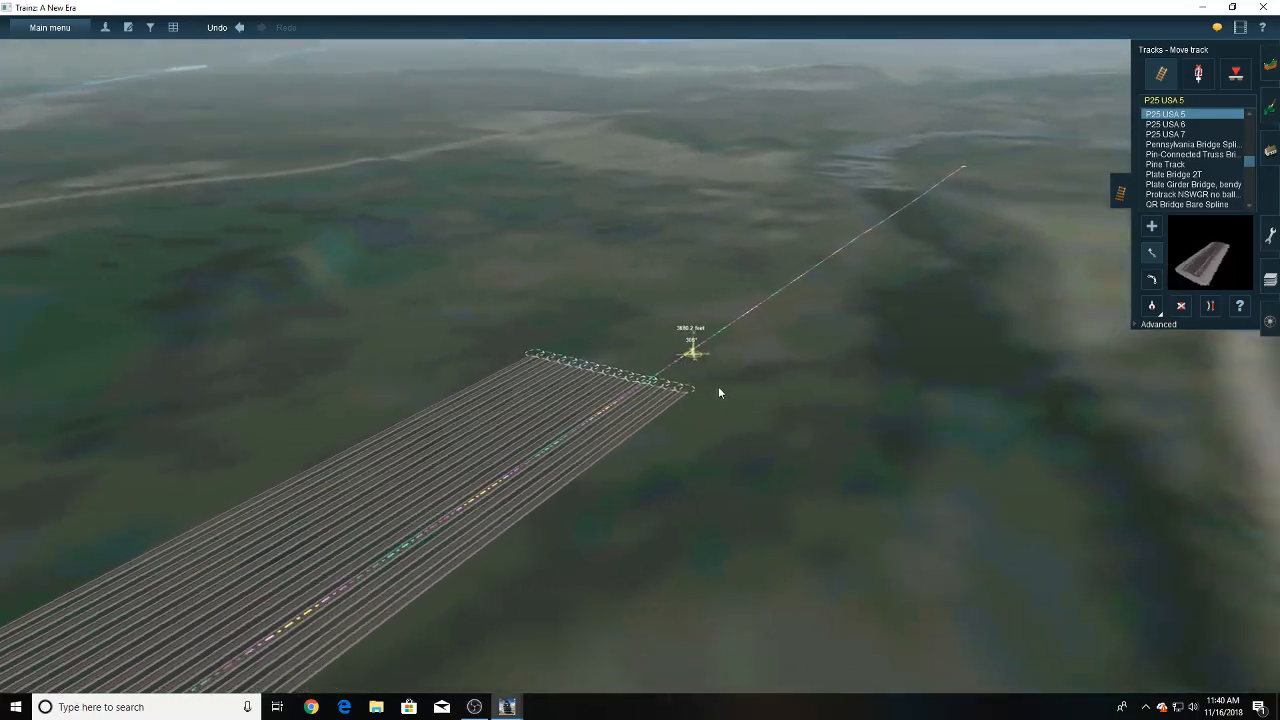
{"action": "scroll", "coordinate": [706, 384], "scroll_direction": "up", "scroll_amount": 8}
{"action": "key", "text": "Down"}
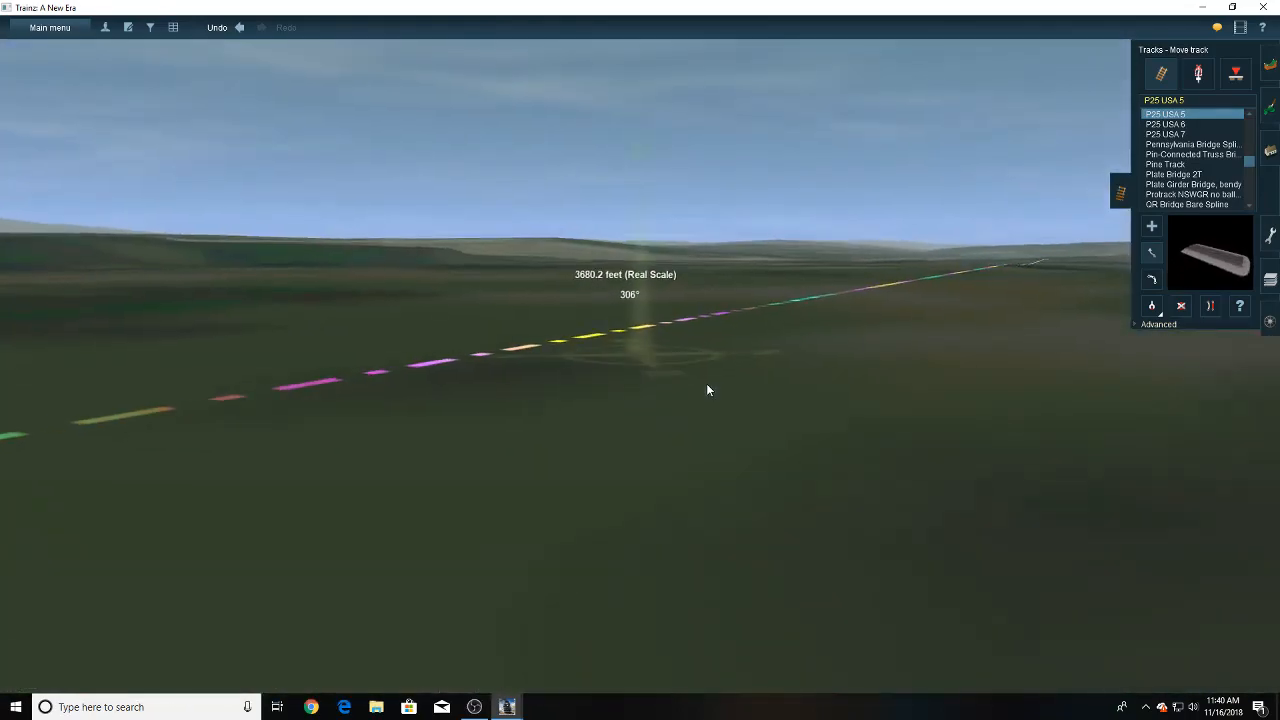
{"action": "scroll", "coordinate": [706, 384], "scroll_direction": "down", "scroll_amount": 8}
{"action": "key", "text": "Up"}
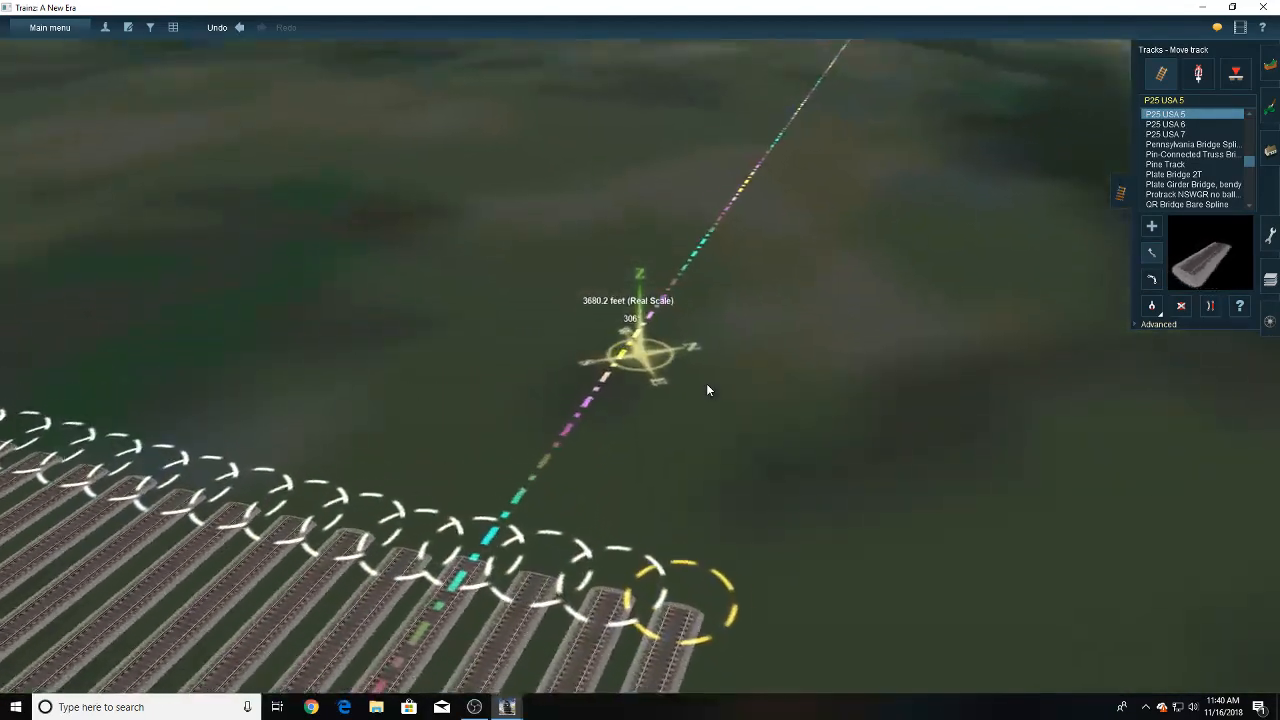
{"action": "scroll", "coordinate": [706, 383], "scroll_direction": "down", "scroll_amount": 5}
{"action": "key", "text": "a"}
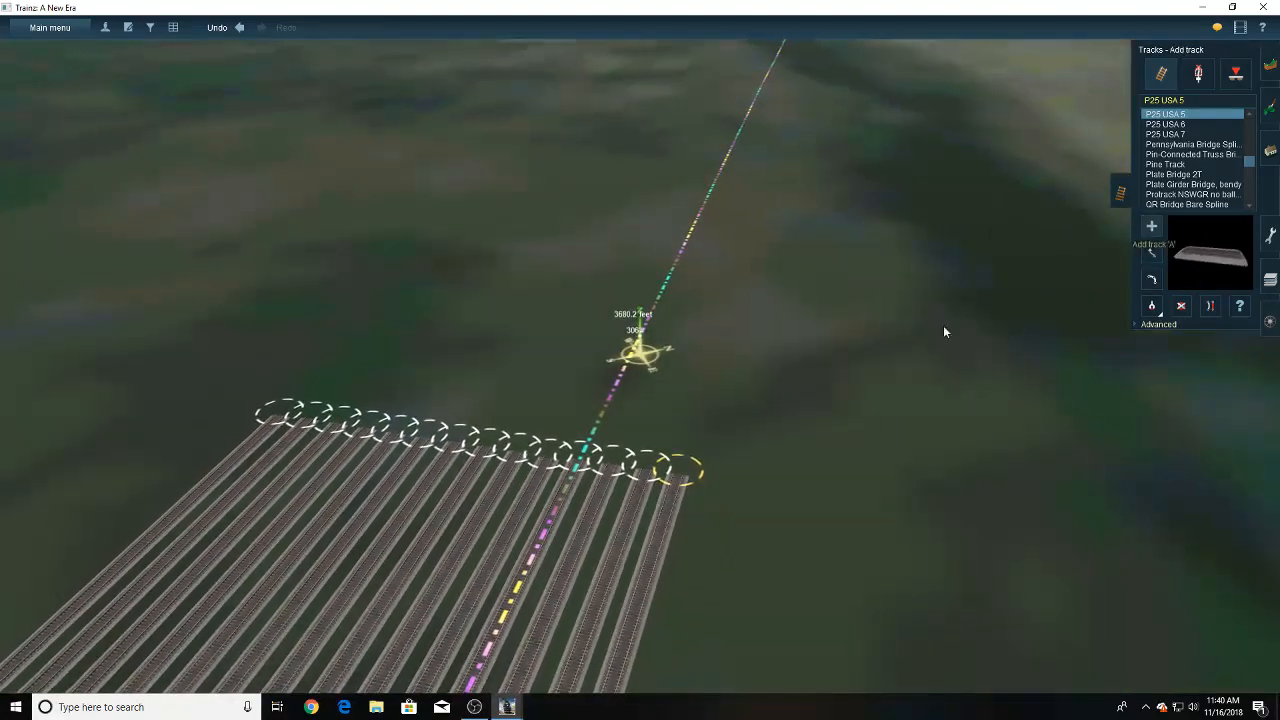
{"action": "left_click", "coordinate": [689, 471]}
{"action": "left_click", "coordinate": [1214, 309]}
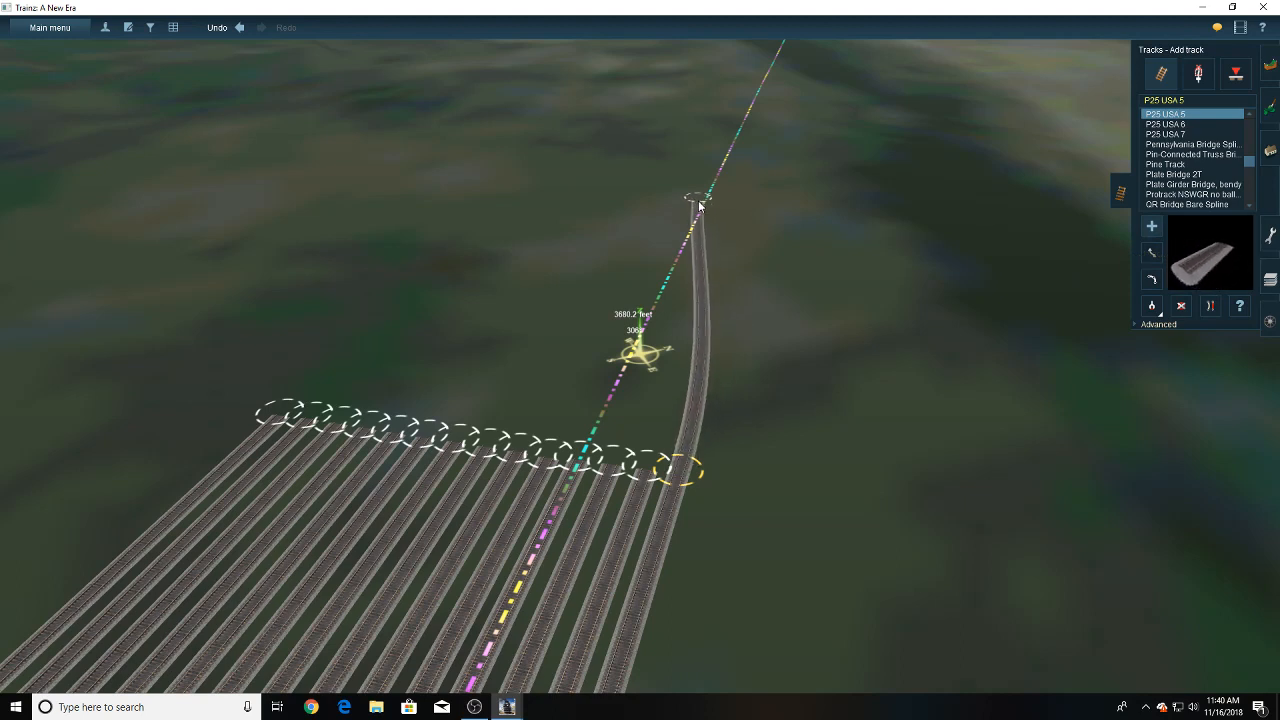
{"action": "left_click", "coordinate": [699, 202]}
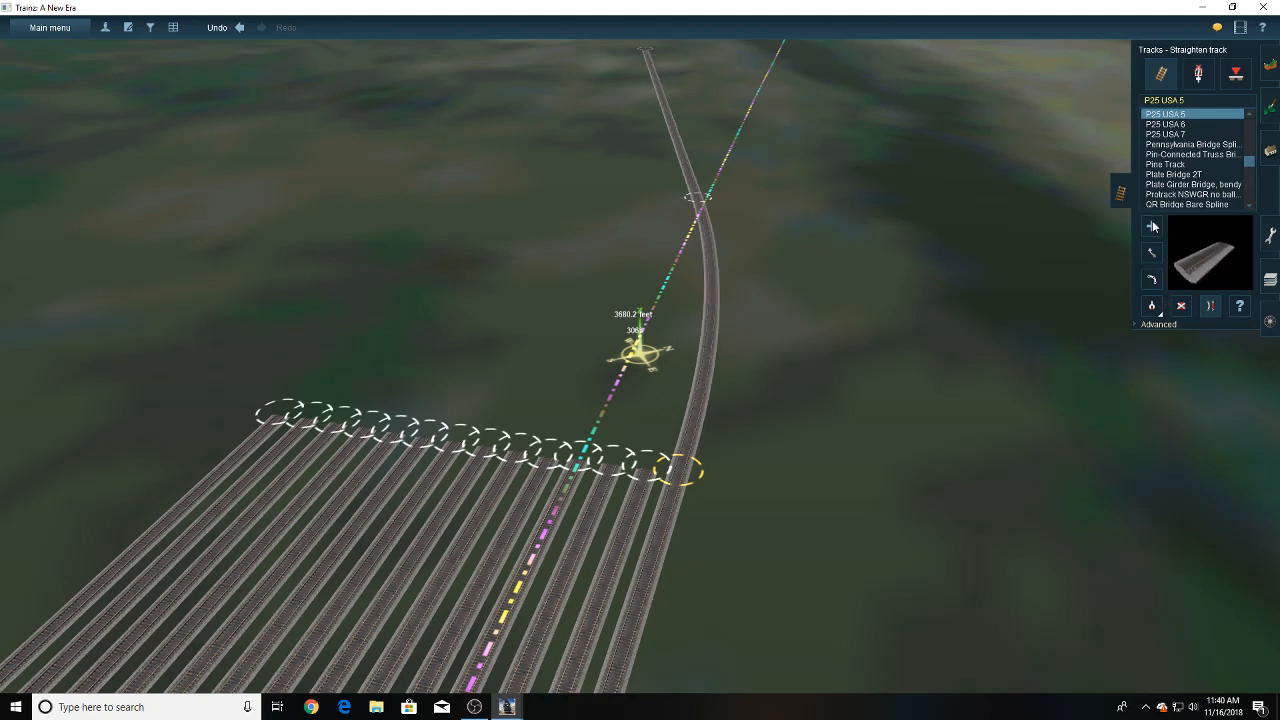
- Shift the far end of the outermost track's new extension slightly outward
{"action": "left_click", "coordinate": [1153, 252]}
{"action": "left_click_drag", "start_coordinate": [698, 197], "coordinate": [586, 168]}
{"action": "right_click", "coordinate": [663, 173]}
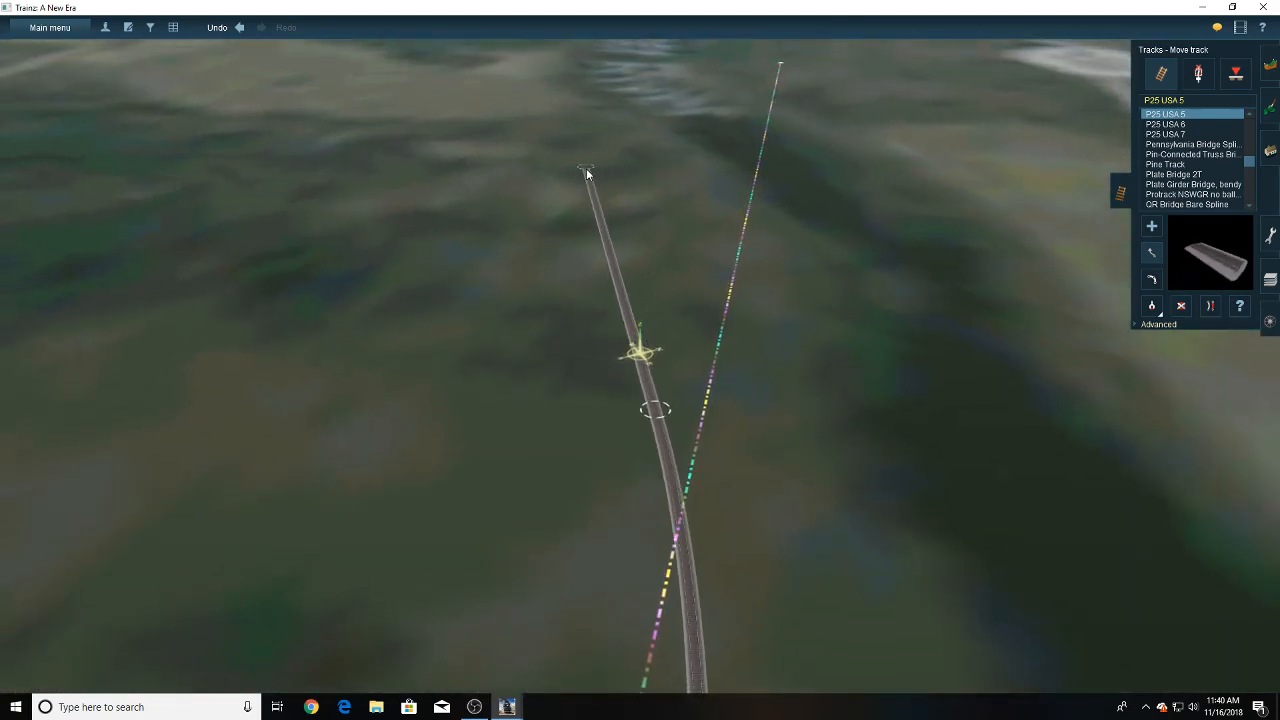
{"action": "scroll", "coordinate": [610, 264], "scroll_direction": "down", "scroll_amount": 4}
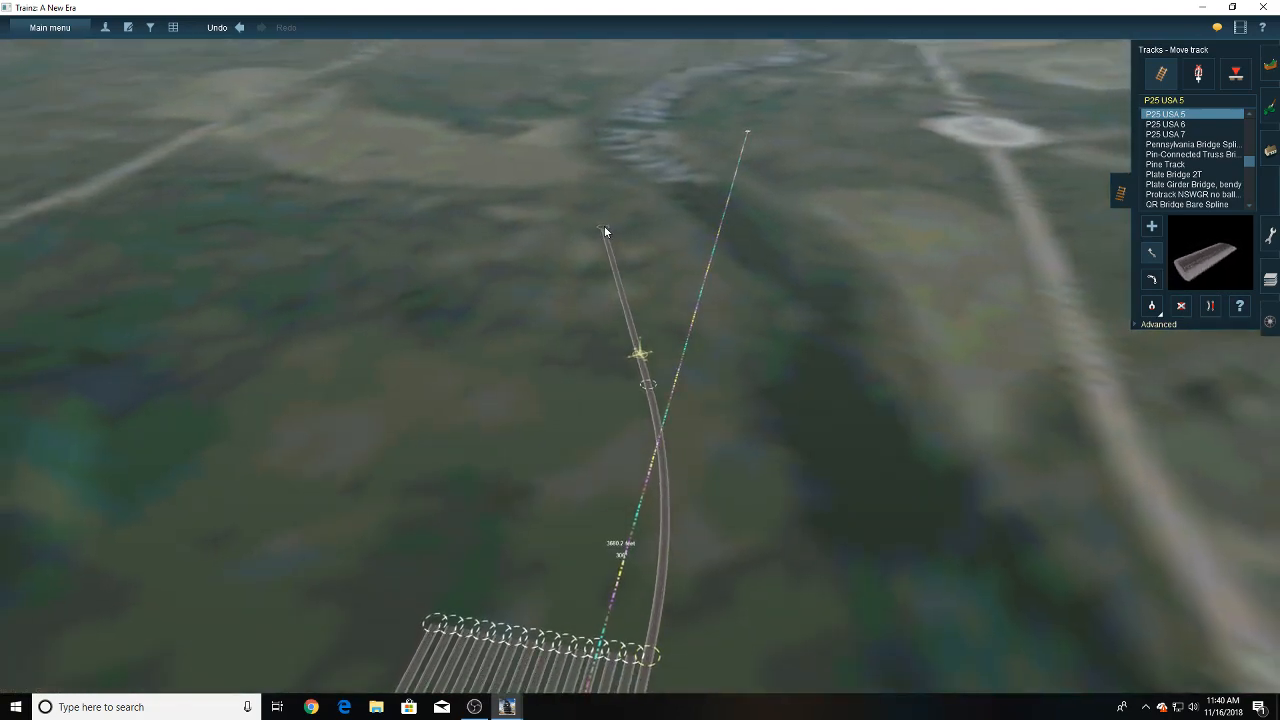
{"action": "left_click_drag", "start_coordinate": [604, 225], "coordinate": [598, 227]}
- Add a curved section from the second yard track's end, finishing beside the first joint on the outermost track's extension
{"action": "right_click", "coordinate": [611, 646]}
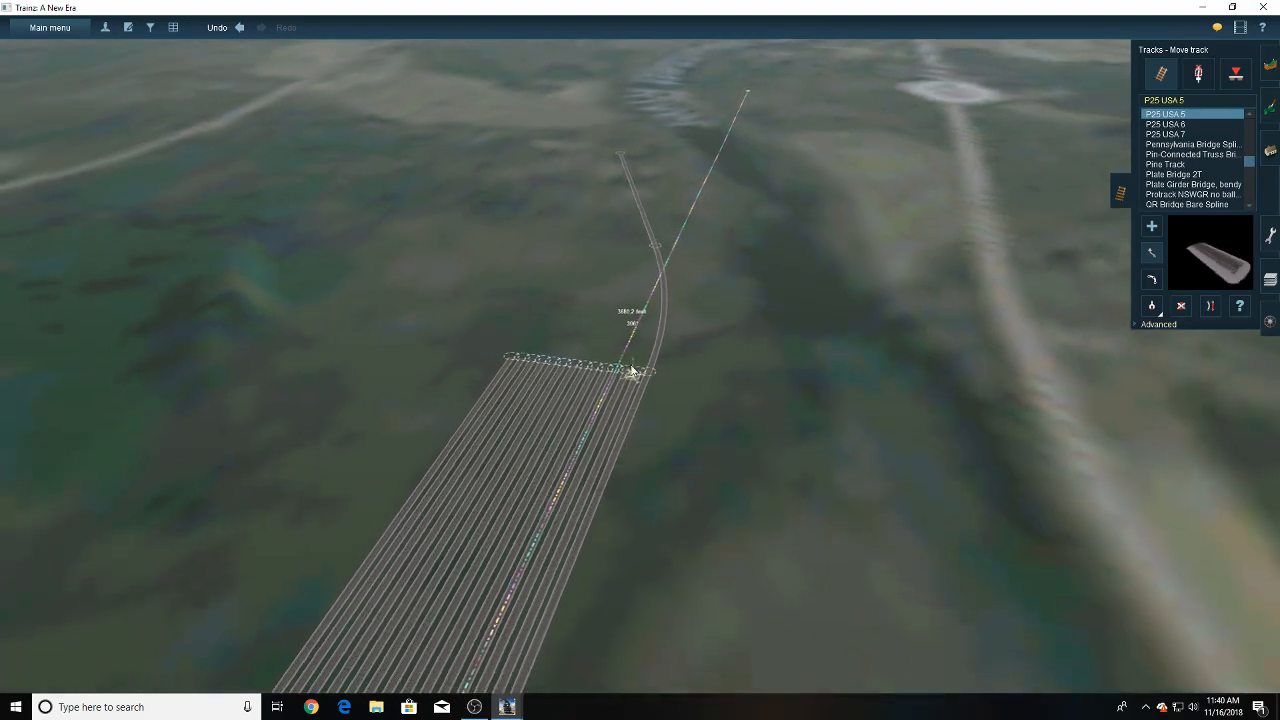
{"action": "scroll", "coordinate": [636, 364], "scroll_direction": "up", "scroll_amount": 3}
{"action": "scroll", "coordinate": [636, 364], "scroll_direction": "up", "scroll_amount": 3}
{"action": "scroll", "coordinate": [638, 362], "scroll_direction": "up", "scroll_amount": 2}
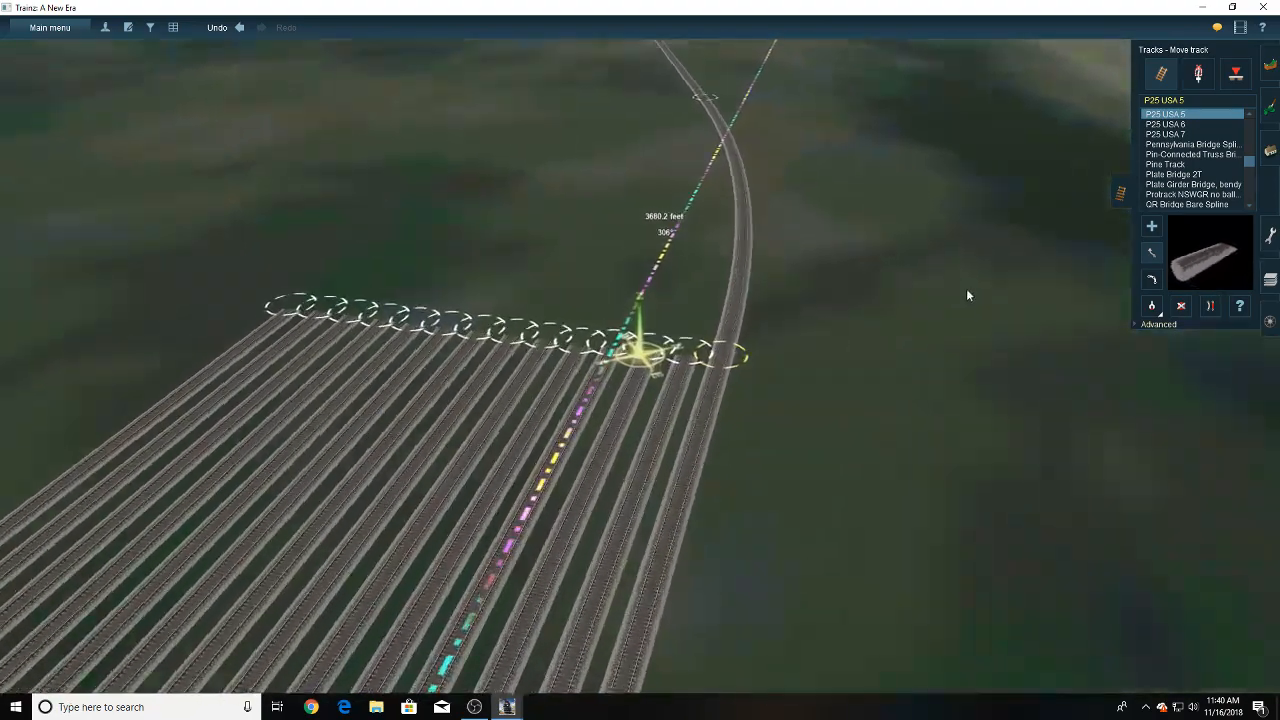
{"action": "left_click", "coordinate": [1152, 226]}
{"action": "left_click", "coordinate": [692, 353]}
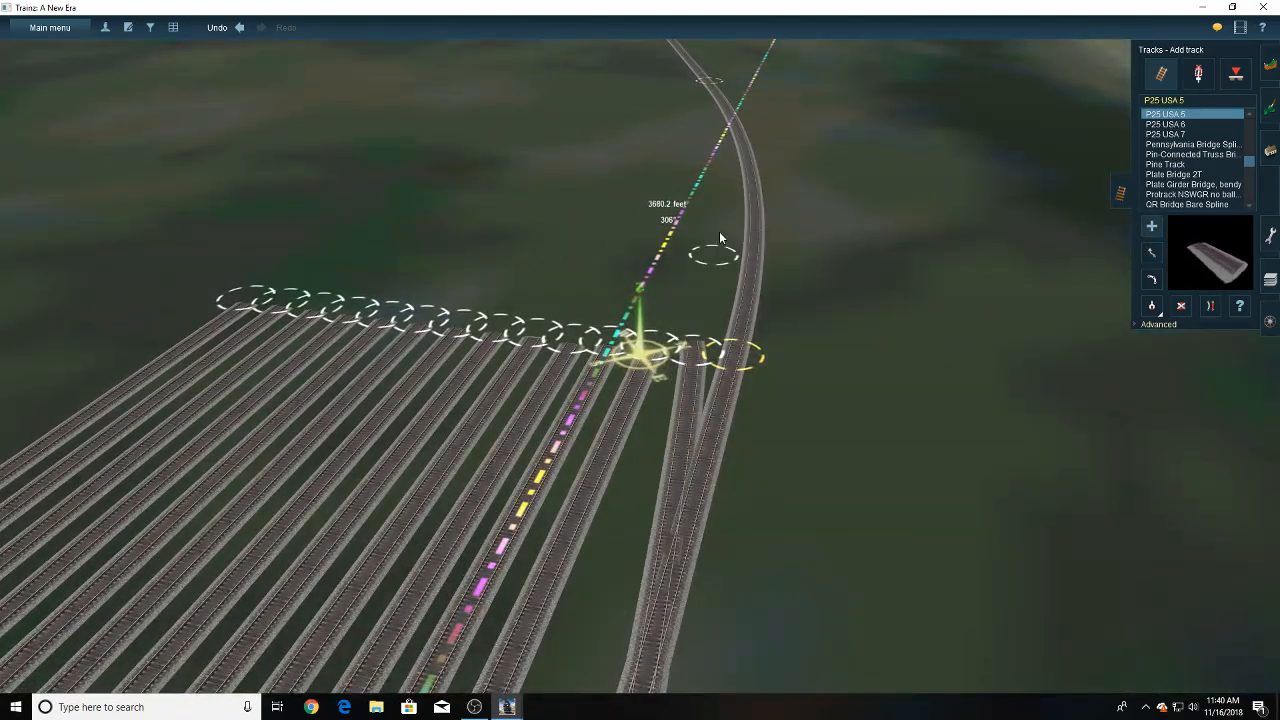
{"action": "right_click", "coordinate": [718, 210]}
{"action": "right_click", "coordinate": [582, 273]}
{"action": "key", "text": "Up"}
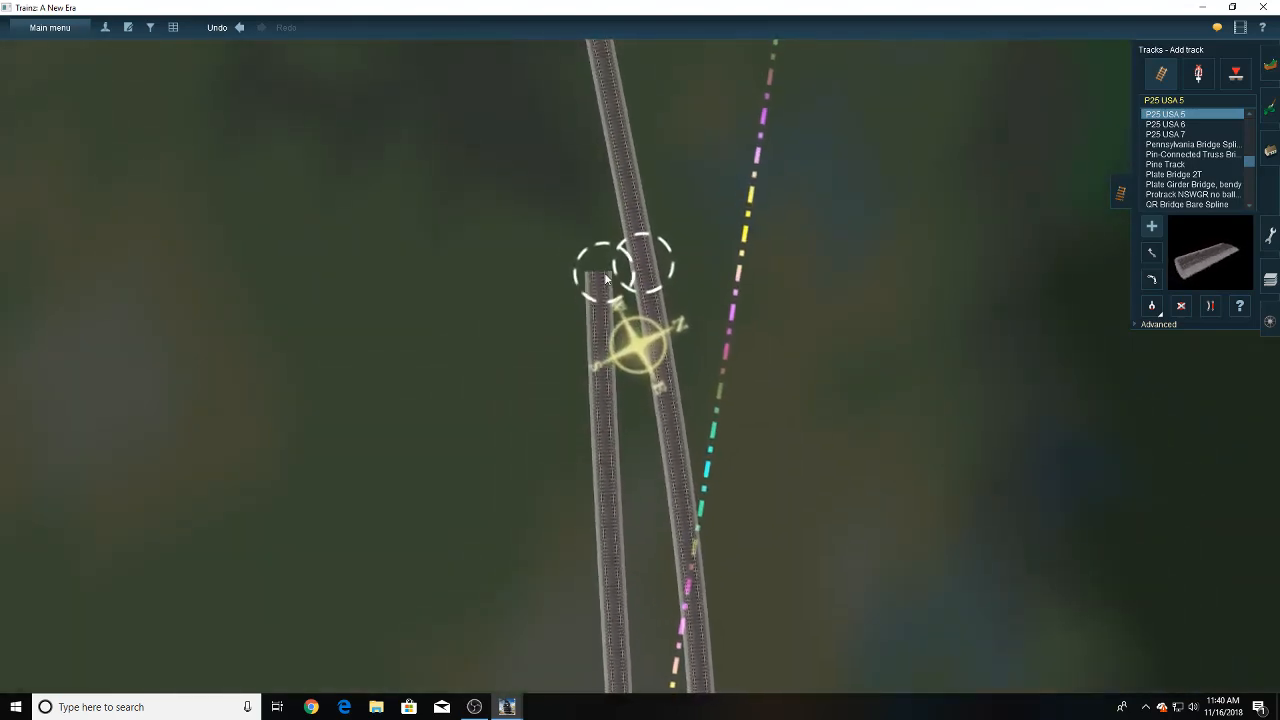
- Extend the second track parallel to the outermost one as far as its end, and straighten that new section
{"action": "left_click", "coordinate": [605, 283]}
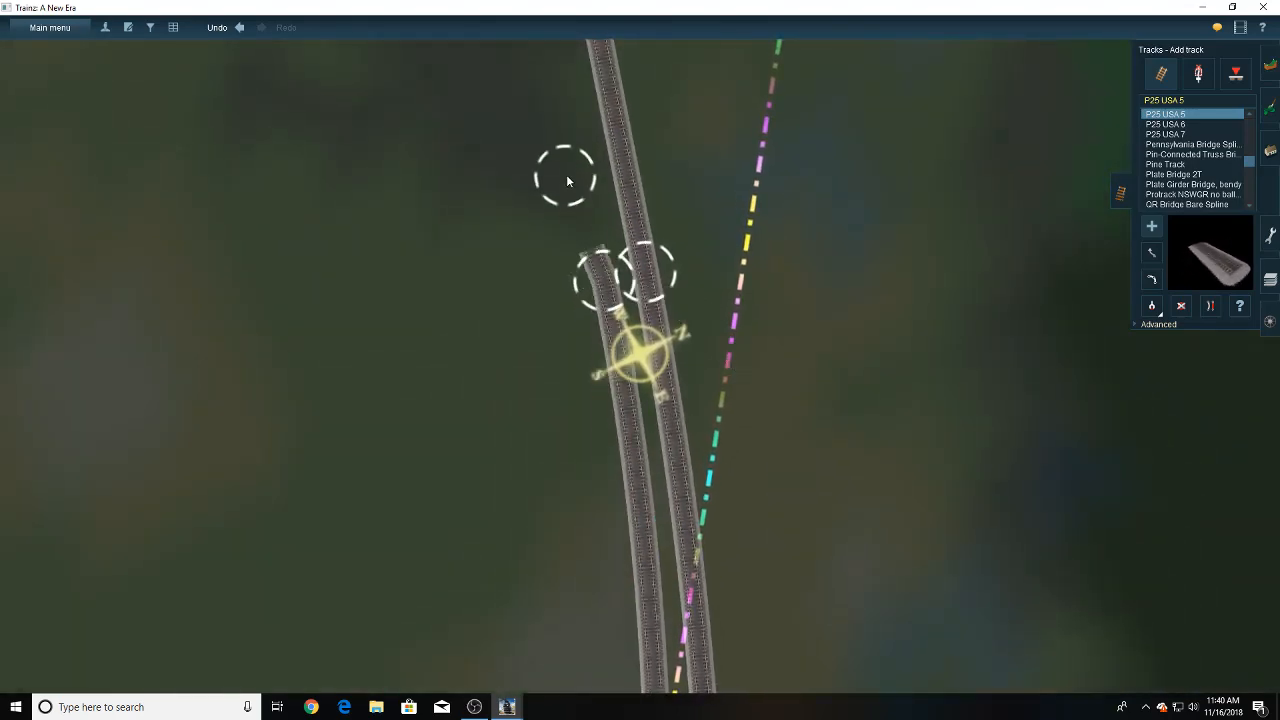
{"action": "right_click", "coordinate": [577, 155]}
{"action": "scroll", "coordinate": [579, 156], "scroll_direction": "down", "scroll_amount": 3}
{"action": "scroll", "coordinate": [581, 146], "scroll_direction": "down", "scroll_amount": 5}
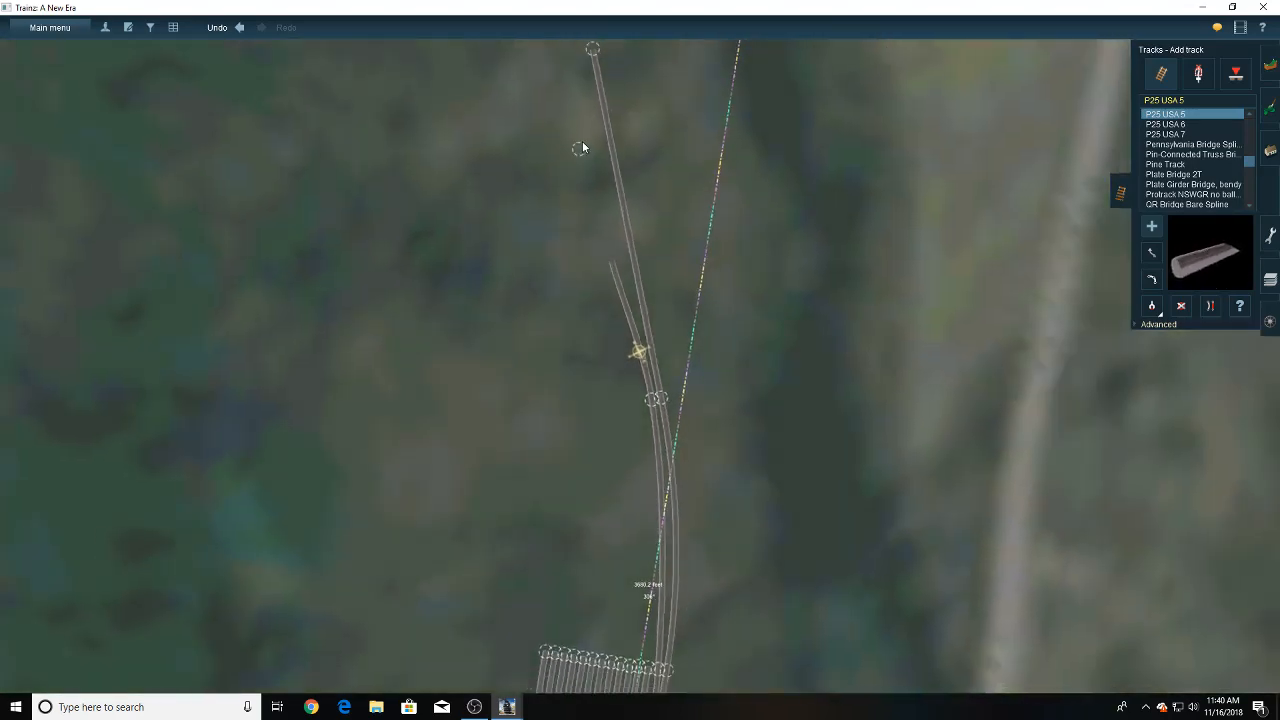
{"action": "right_click_drag", "start_coordinate": [582, 143], "coordinate": [679, 429]}
{"action": "scroll", "coordinate": [679, 429], "scroll_direction": "up", "scroll_amount": 5}
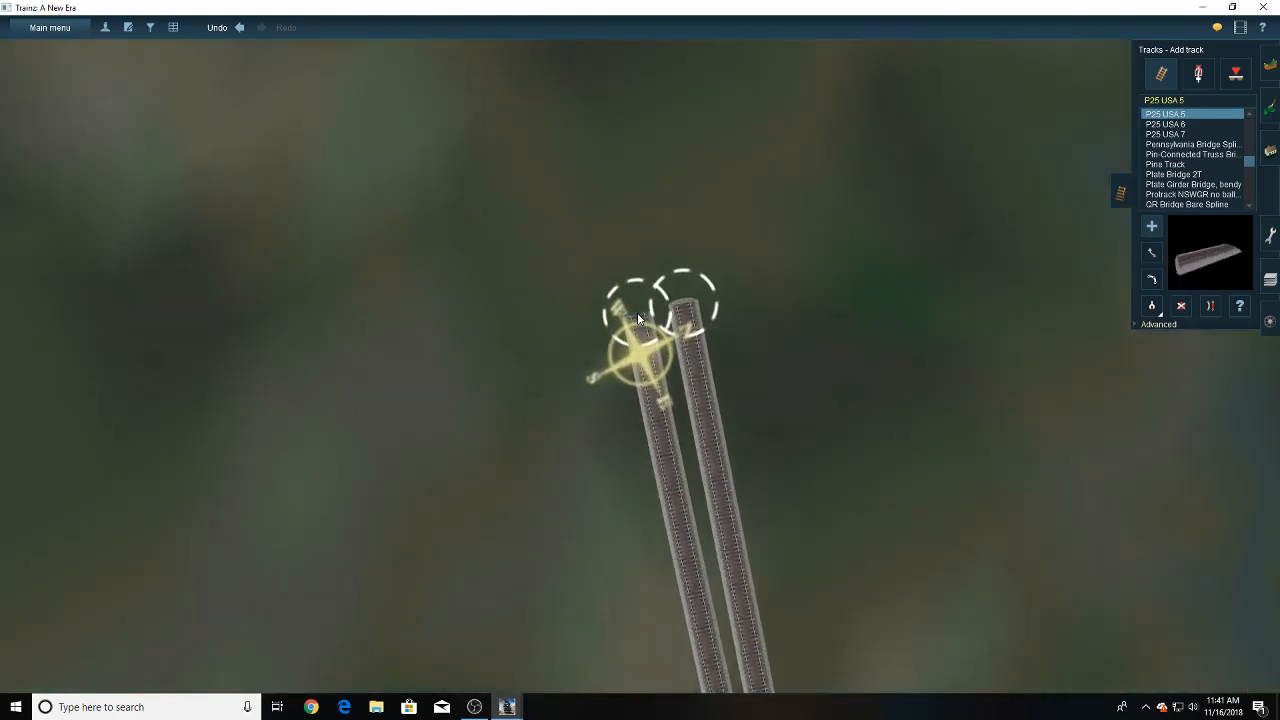
{"action": "left_click", "coordinate": [1211, 307]}
{"action": "key", "text": "Left"}
{"action": "key", "text": "Down"}
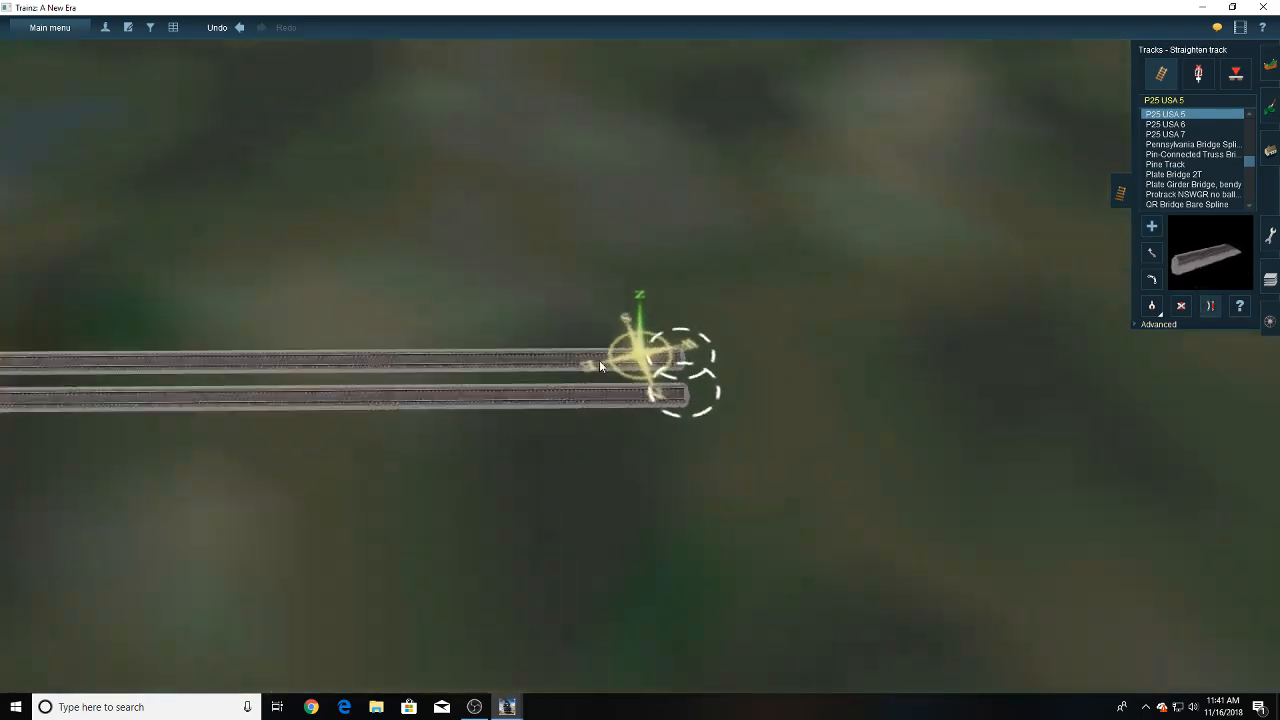
{"action": "right_click", "coordinate": [619, 252]}
{"action": "right_click_drag", "start_coordinate": [621, 256], "coordinate": [650, 262]}
- Add curved sections from the third and fourth yard tracks, ending them in line with the first two tracks' curve joints
{"action": "right_click", "coordinate": [692, 195]}
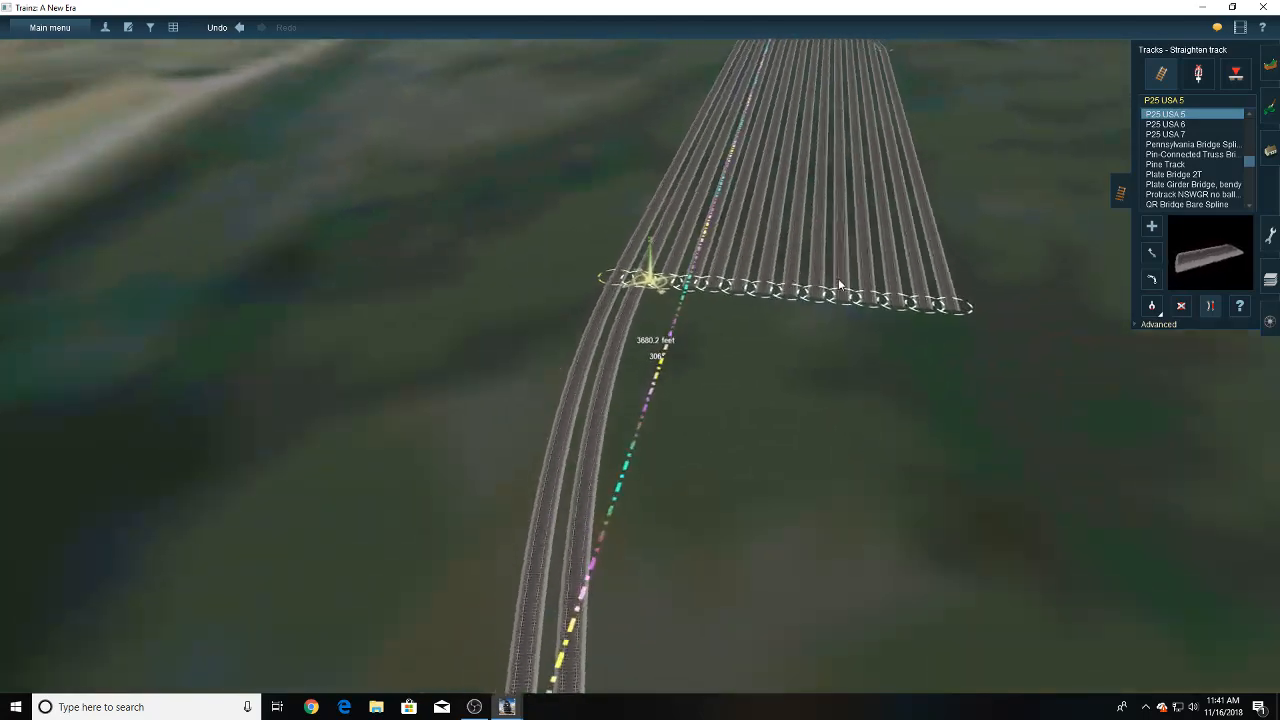
{"action": "left_click", "coordinate": [1151, 230]}
{"action": "left_click", "coordinate": [664, 354]}
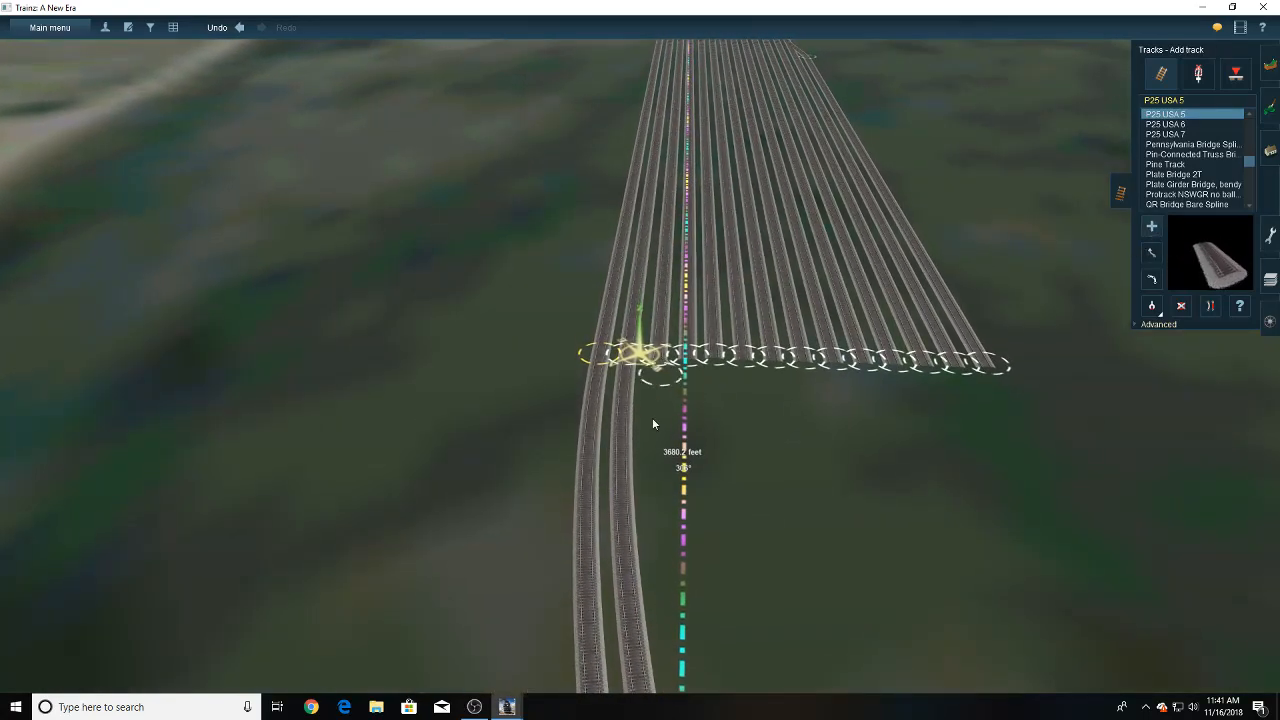
{"action": "right_click_drag", "start_coordinate": [622, 460], "coordinate": [684, 341]}
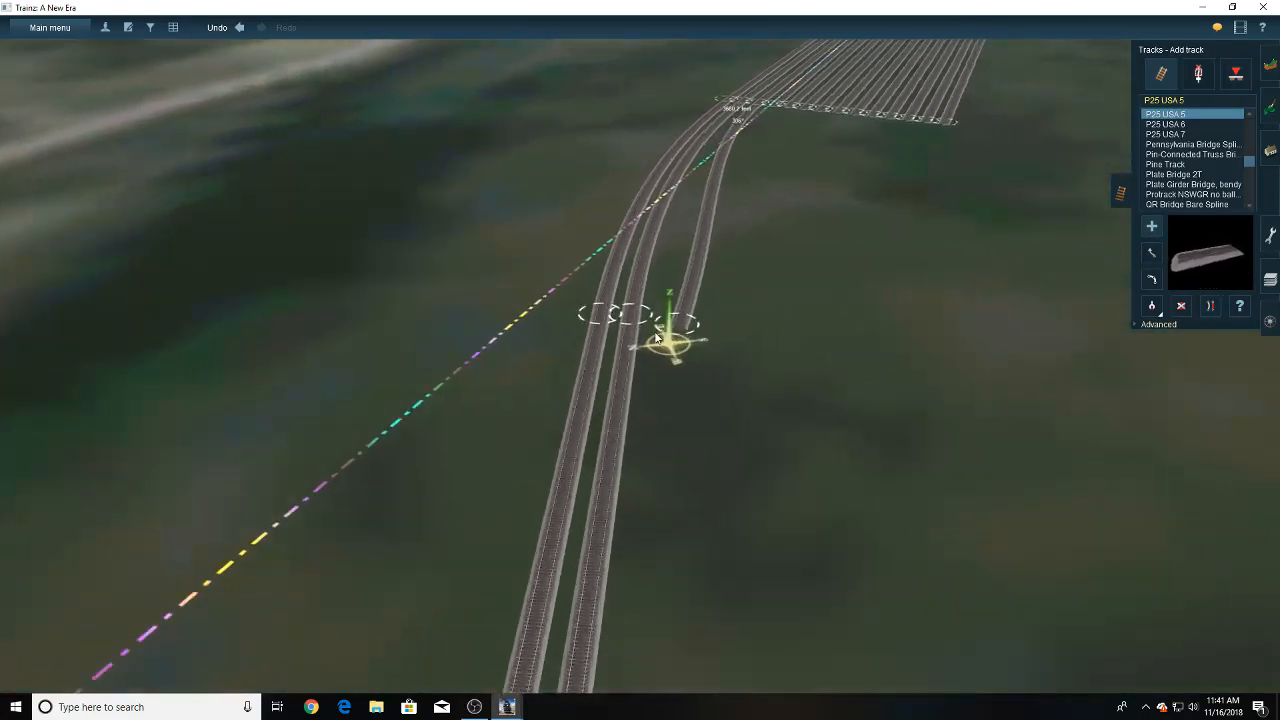
{"action": "scroll", "coordinate": [668, 330], "scroll_direction": "up", "scroll_amount": 5}
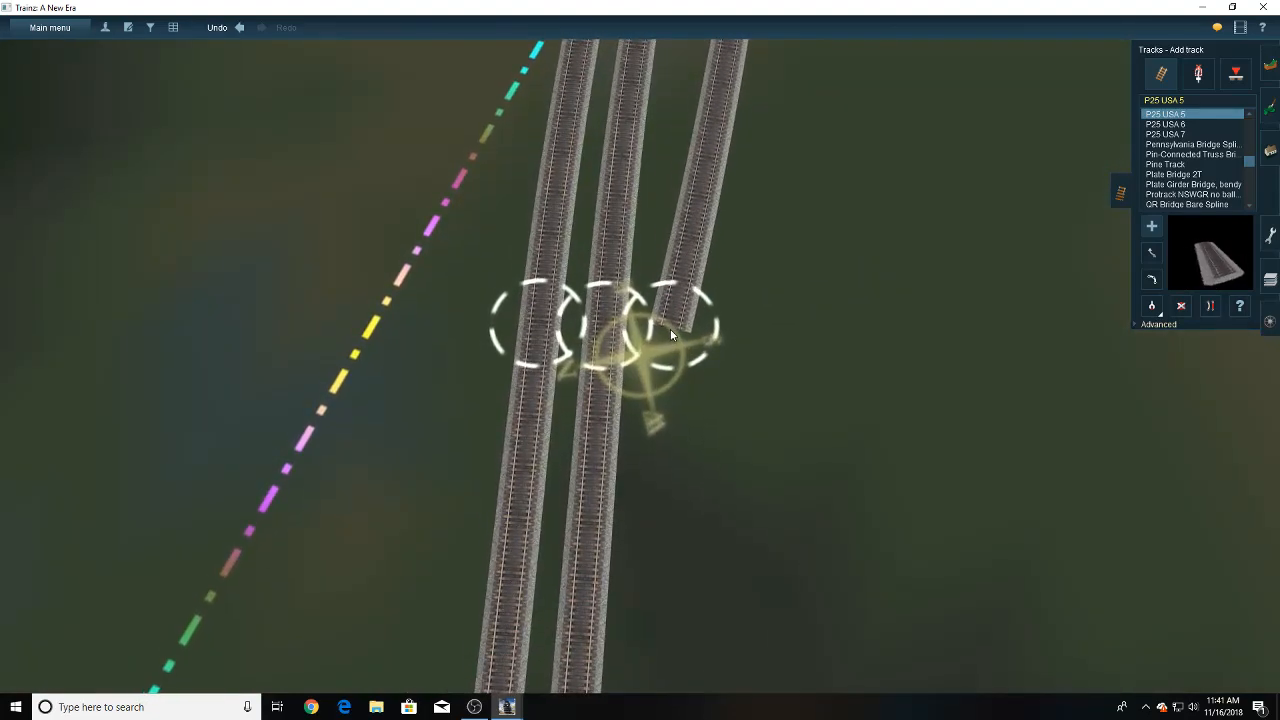
{"action": "scroll", "coordinate": [670, 333], "scroll_direction": "down", "scroll_amount": 2}
{"action": "scroll", "coordinate": [670, 333], "scroll_direction": "down", "scroll_amount": 4}
{"action": "key", "text": "Down"}
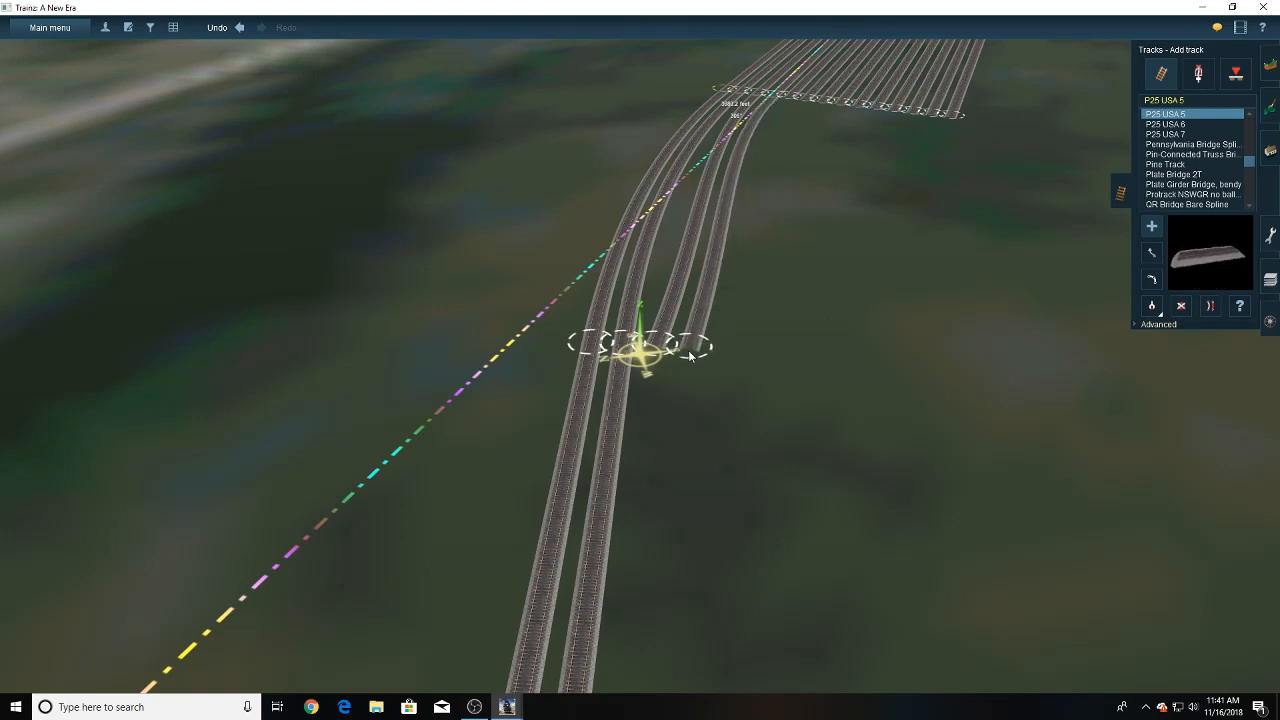
- Add curved sections from the fifth to eighth yard tracks, ending them side by side in the same row
{"action": "left_click", "coordinate": [785, 100]}
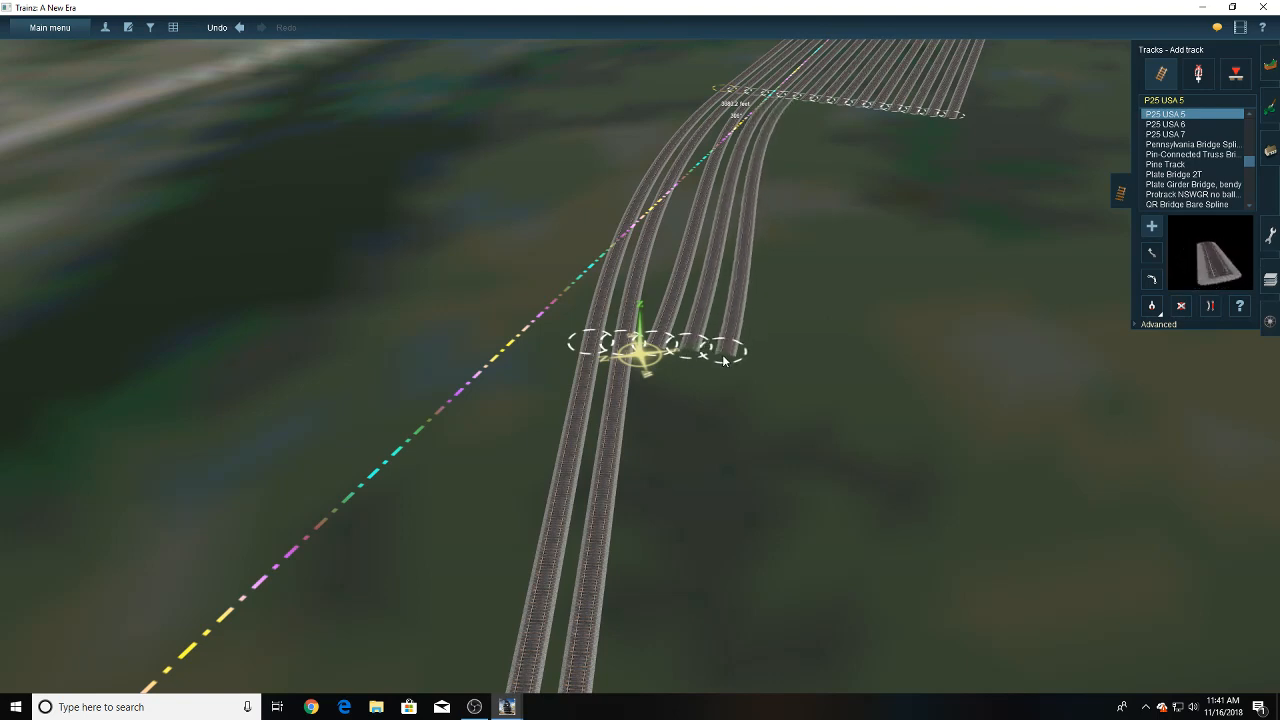
{"action": "left_click", "coordinate": [722, 354]}
{"action": "left_click", "coordinate": [786, 98]}
{"action": "left_click", "coordinate": [760, 356]}
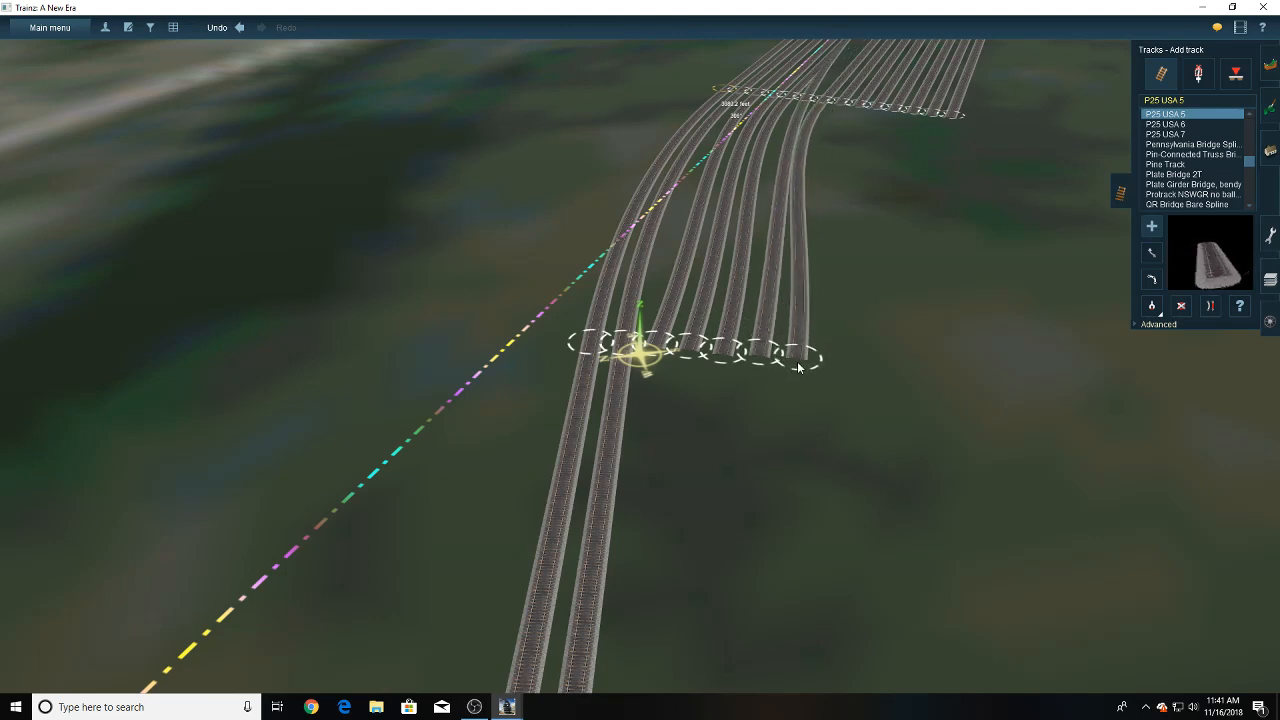
{"action": "left_click", "coordinate": [800, 356]}
{"action": "left_click", "coordinate": [832, 354]}
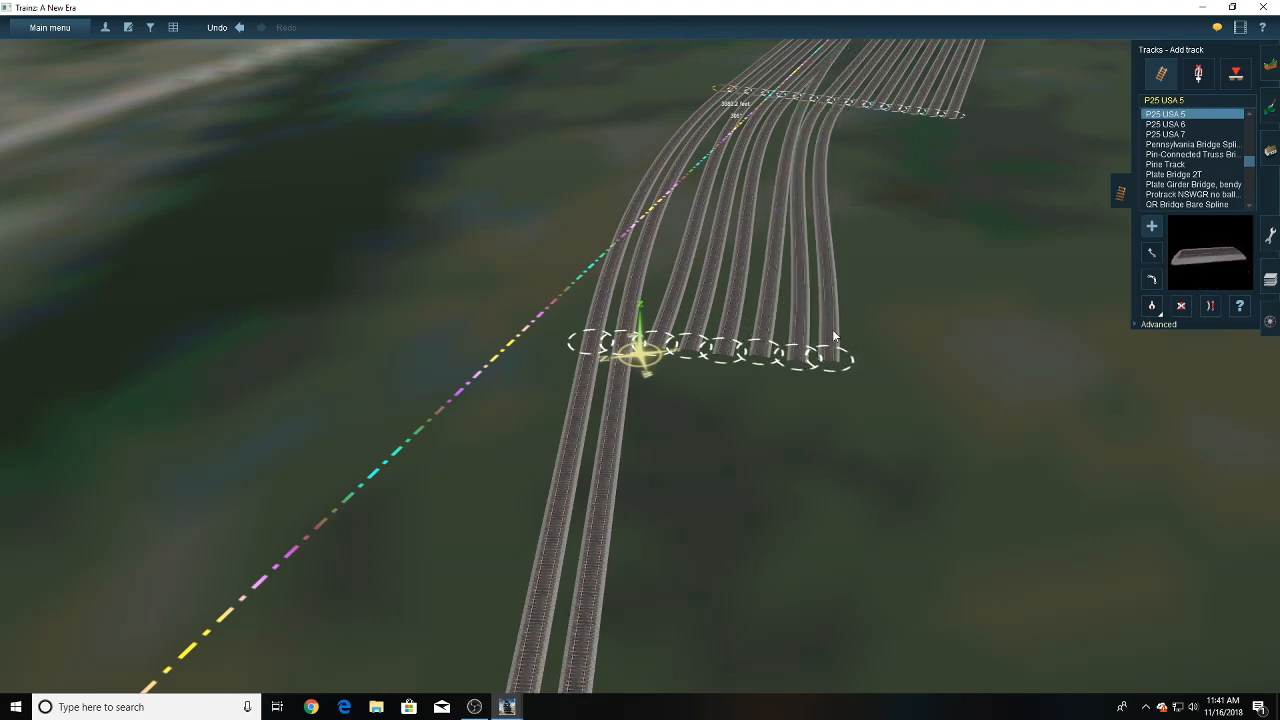
- Add curved sections from the remaining yard tracks, continuing the row of end points beside the eighth track
{"action": "left_click", "coordinate": [860, 358]}
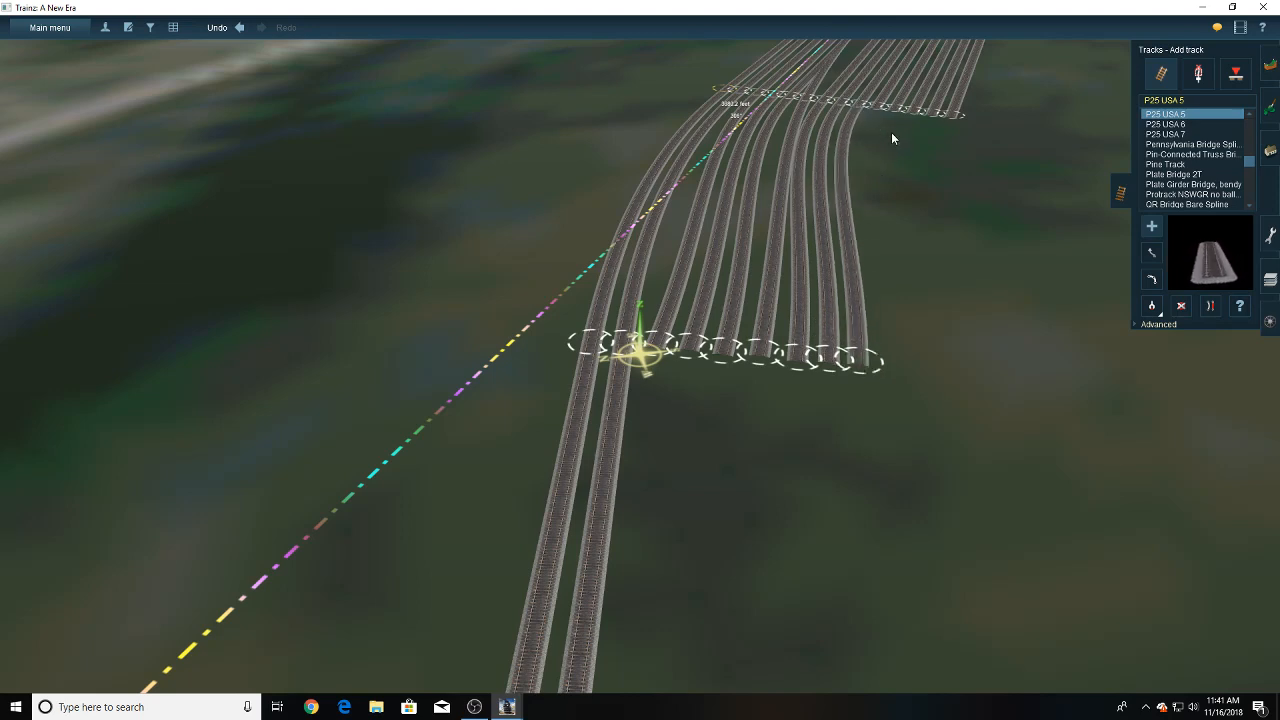
{"action": "left_click", "coordinate": [895, 368]}
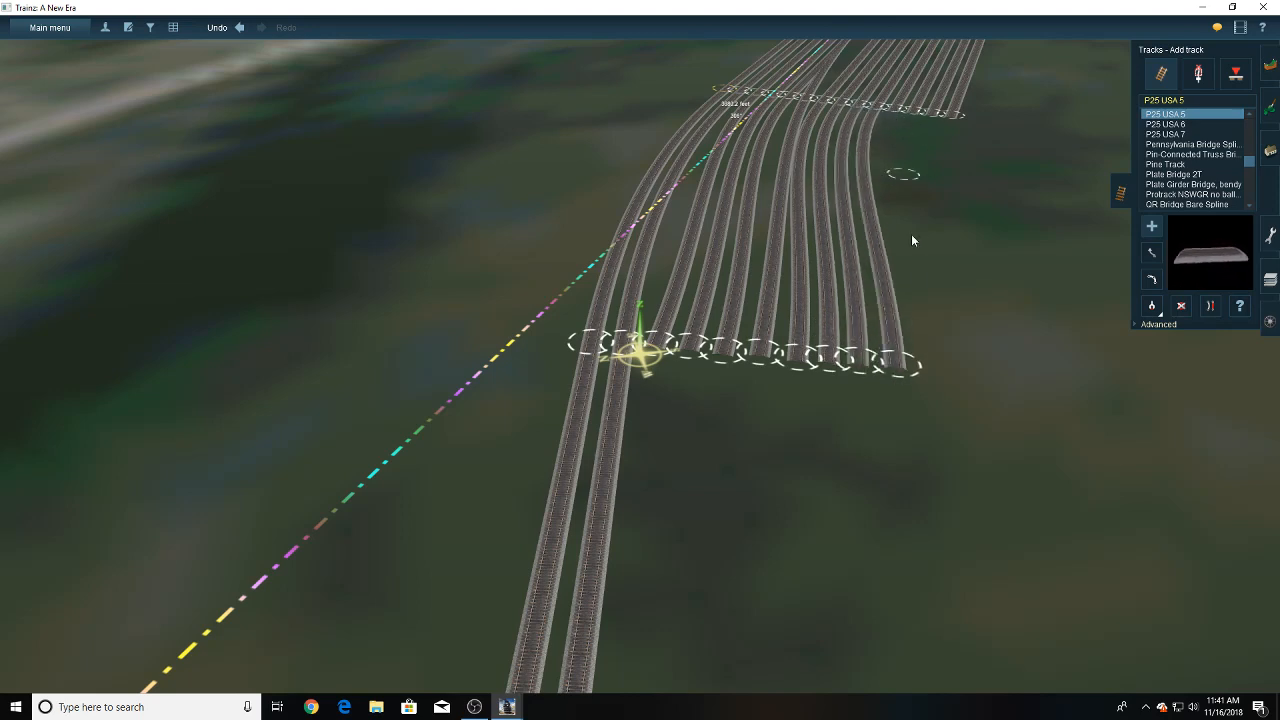
{"action": "left_click", "coordinate": [931, 360]}
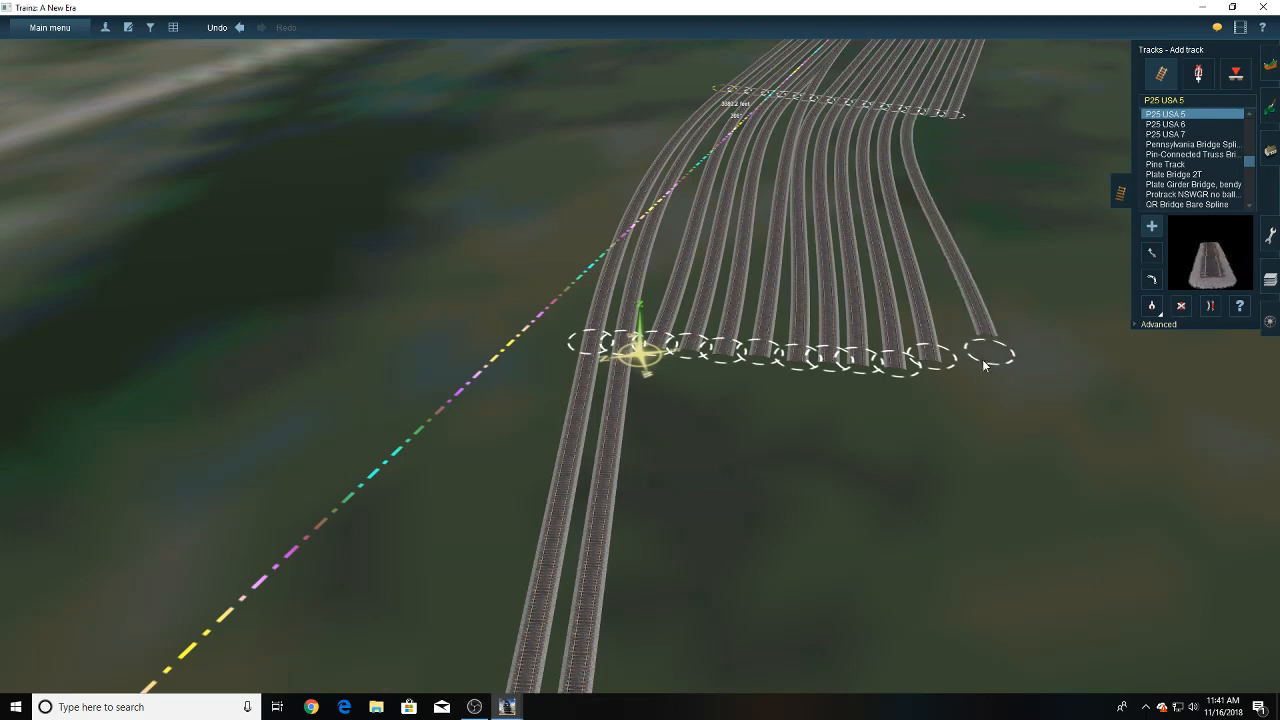
{"action": "left_click", "coordinate": [978, 363]}
{"action": "left_click", "coordinate": [1009, 368]}
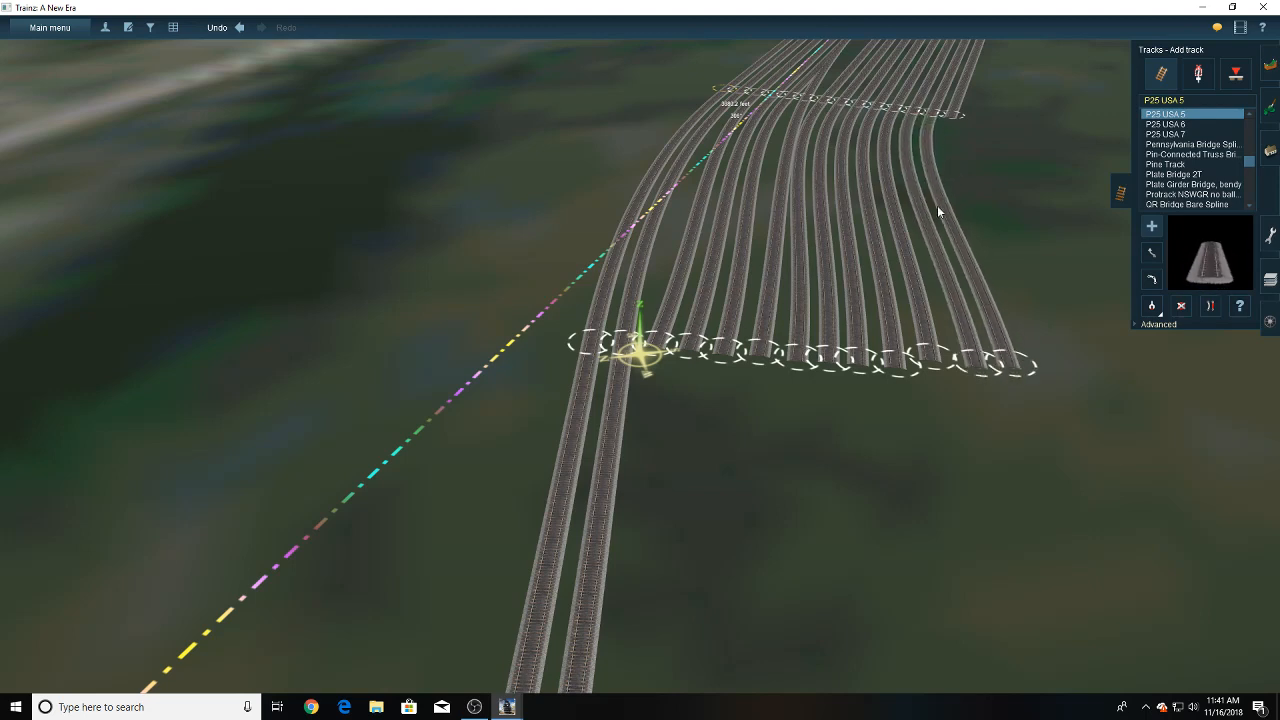
{"action": "left_click", "coordinate": [1024, 378]}
{"action": "left_click", "coordinate": [1037, 372]}
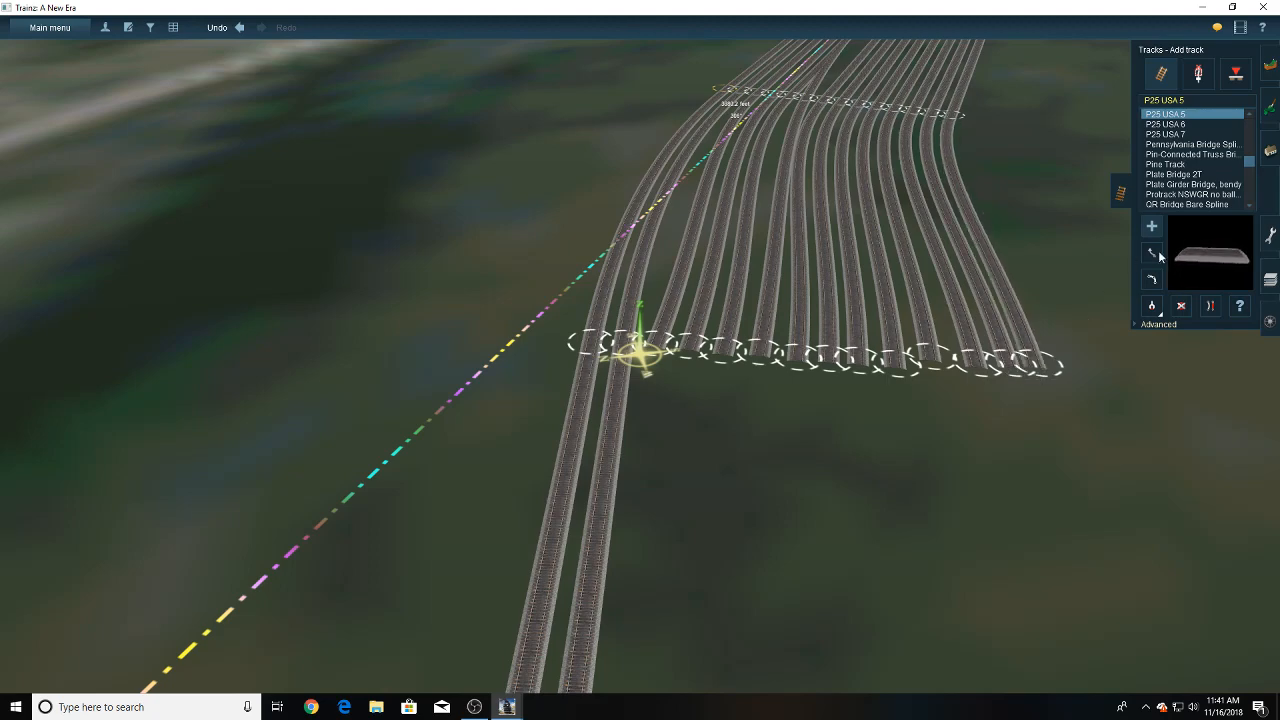
- Extend the third track beyond its curve, running alongside the second track's straight section
{"action": "left_click", "coordinate": [1212, 305]}
{"action": "left_click", "coordinate": [816, 88]}
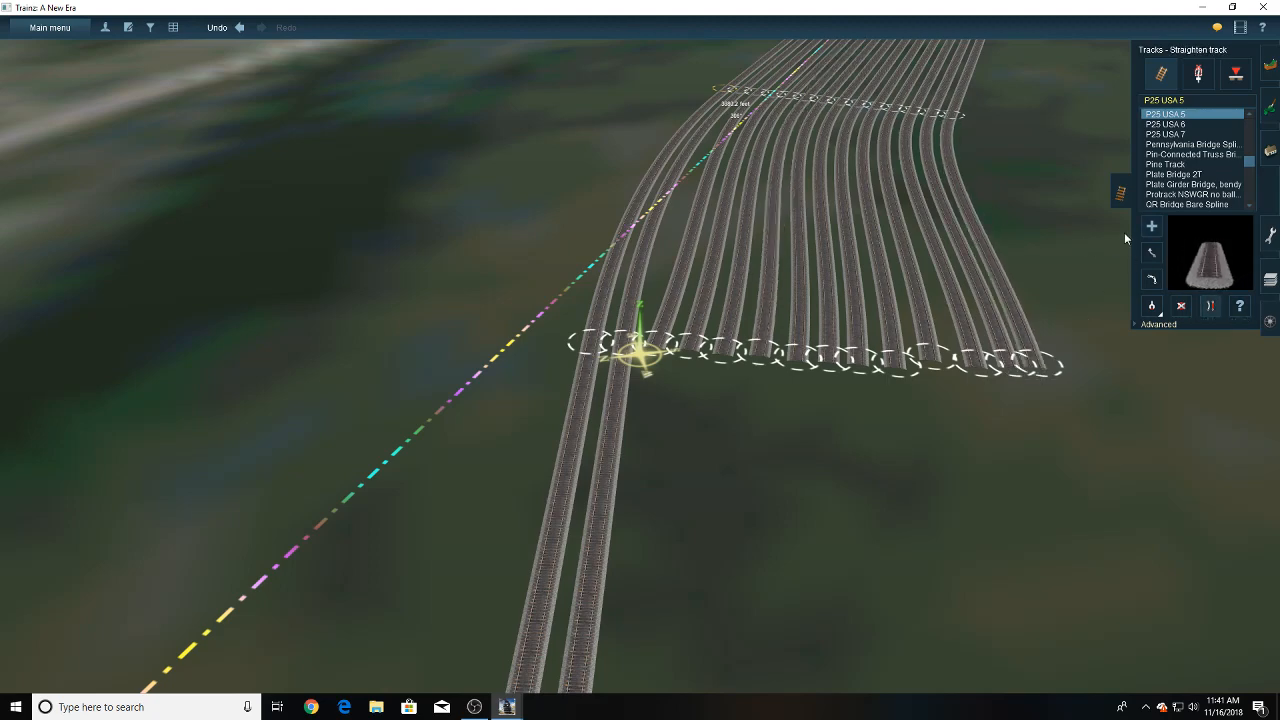
{"action": "left_click", "coordinate": [660, 354]}
{"action": "right_click_drag", "start_coordinate": [654, 430], "coordinate": [628, 540]}
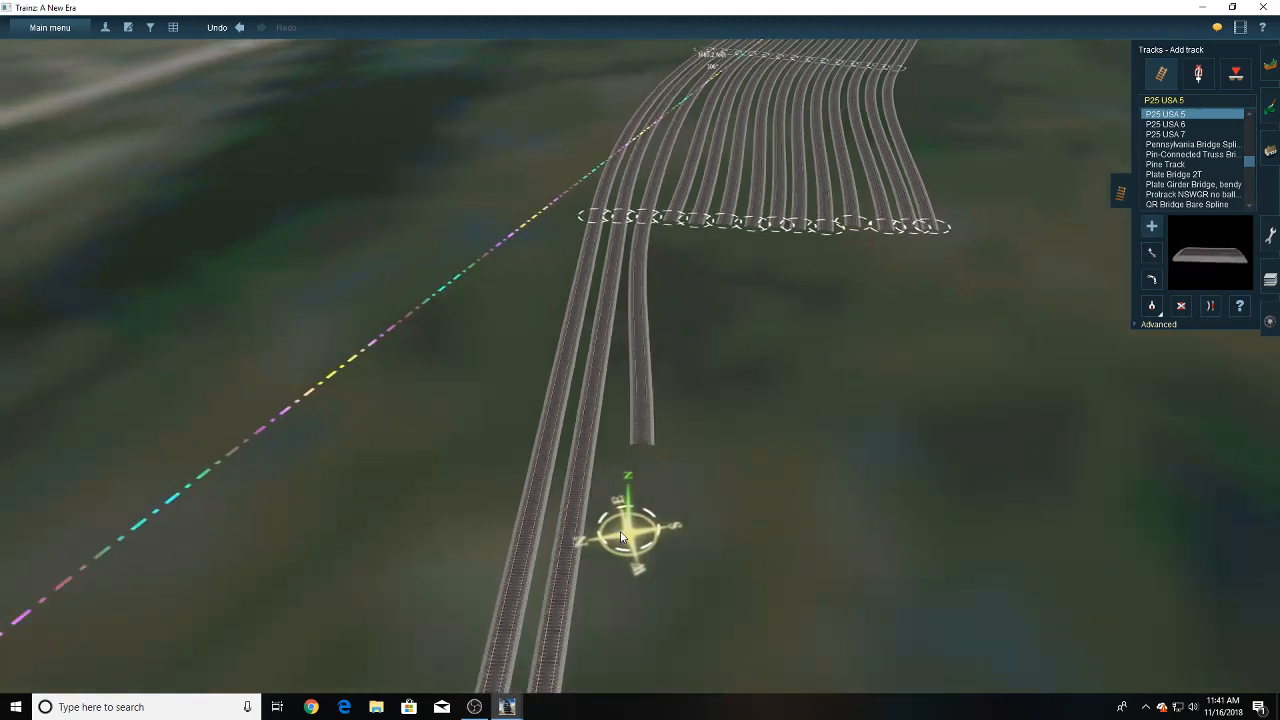
{"action": "left_click", "coordinate": [617, 478]}
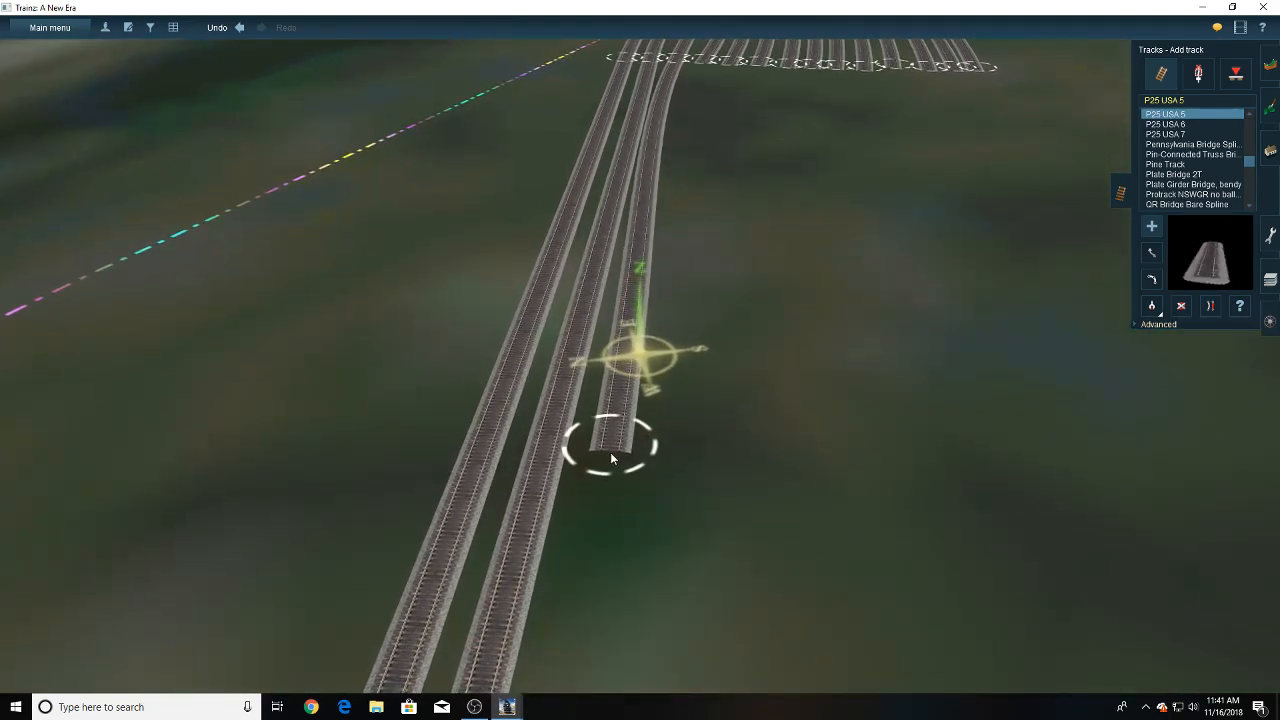
{"action": "right_click_drag", "start_coordinate": [605, 435], "coordinate": [647, 240]}
- Straighten the third track's new section beyond the curve joint
{"action": "left_click", "coordinate": [1210, 306]}
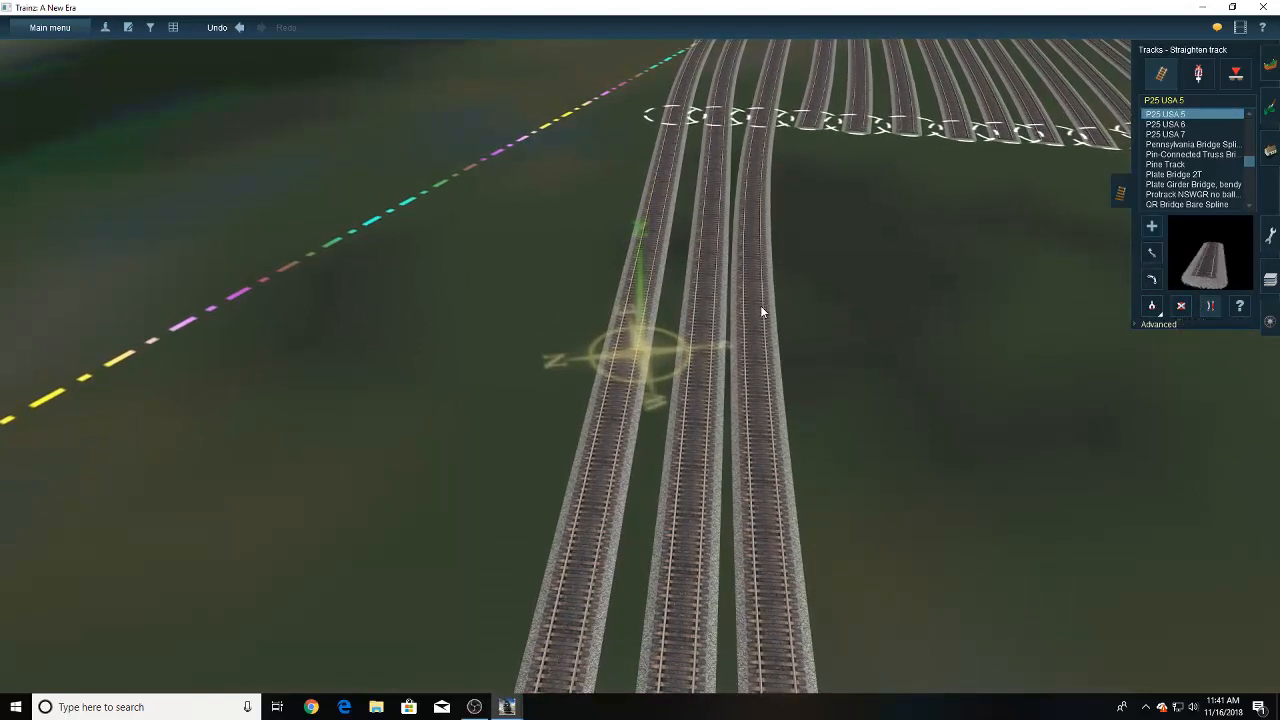
{"action": "left_click", "coordinate": [760, 305]}
{"action": "right_click_drag", "start_coordinate": [790, 262], "coordinate": [628, 264]}
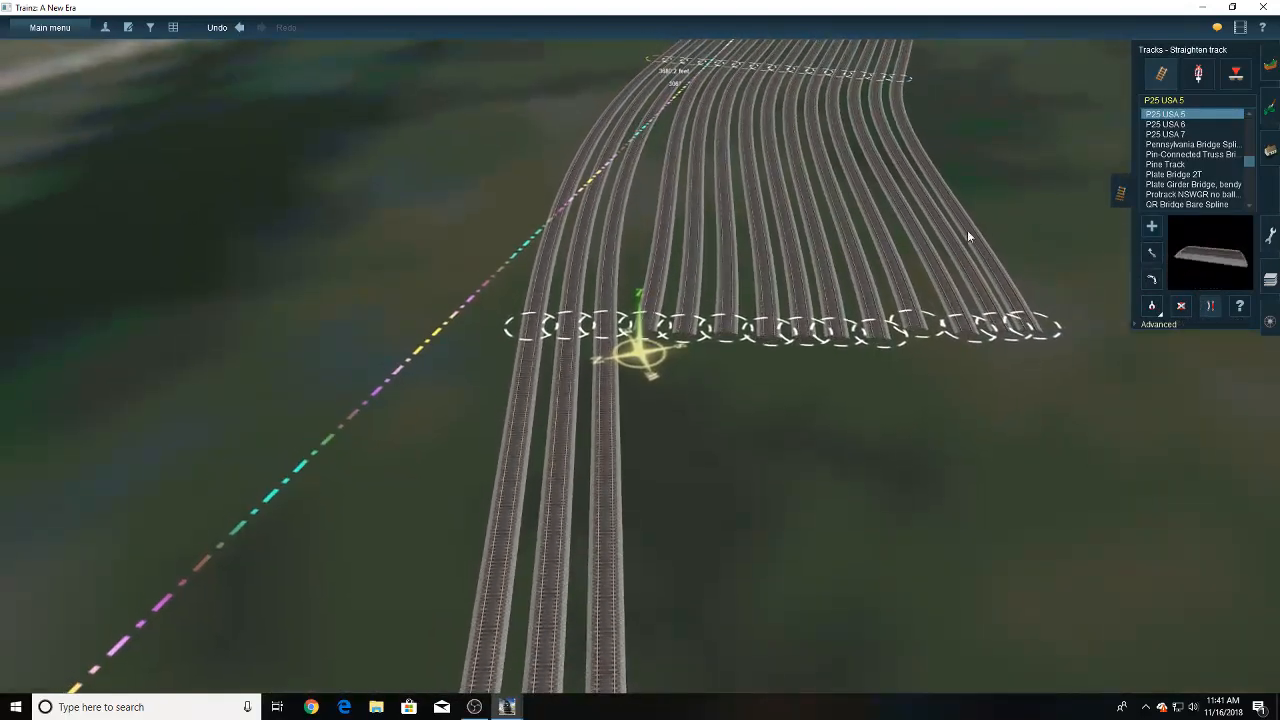
{"action": "left_click", "coordinate": [1151, 253]}
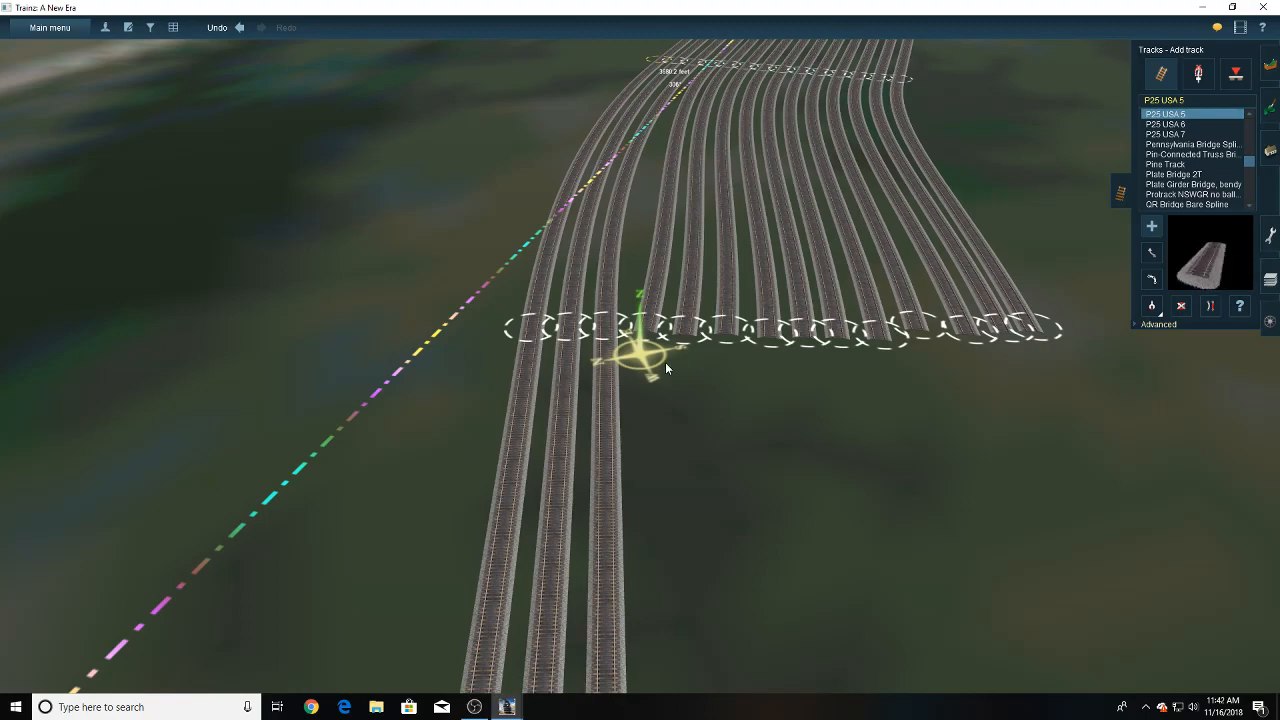
- Extend the fourth track beyond its curve alongside the third track's straight and straighten the new section
{"action": "left_click_drag", "start_coordinate": [648, 331], "coordinate": [648, 537]}
{"action": "right_click_drag", "start_coordinate": [652, 500], "coordinate": [648, 537]}
{"action": "left_click_drag", "start_coordinate": [648, 537], "coordinate": [590, 529]}
{"action": "right_click_drag", "start_coordinate": [648, 537], "coordinate": [590, 529]}
{"action": "left_click_drag", "start_coordinate": [590, 533], "coordinate": [668, 436]}
{"action": "right_click_drag", "start_coordinate": [590, 533], "coordinate": [668, 436]}
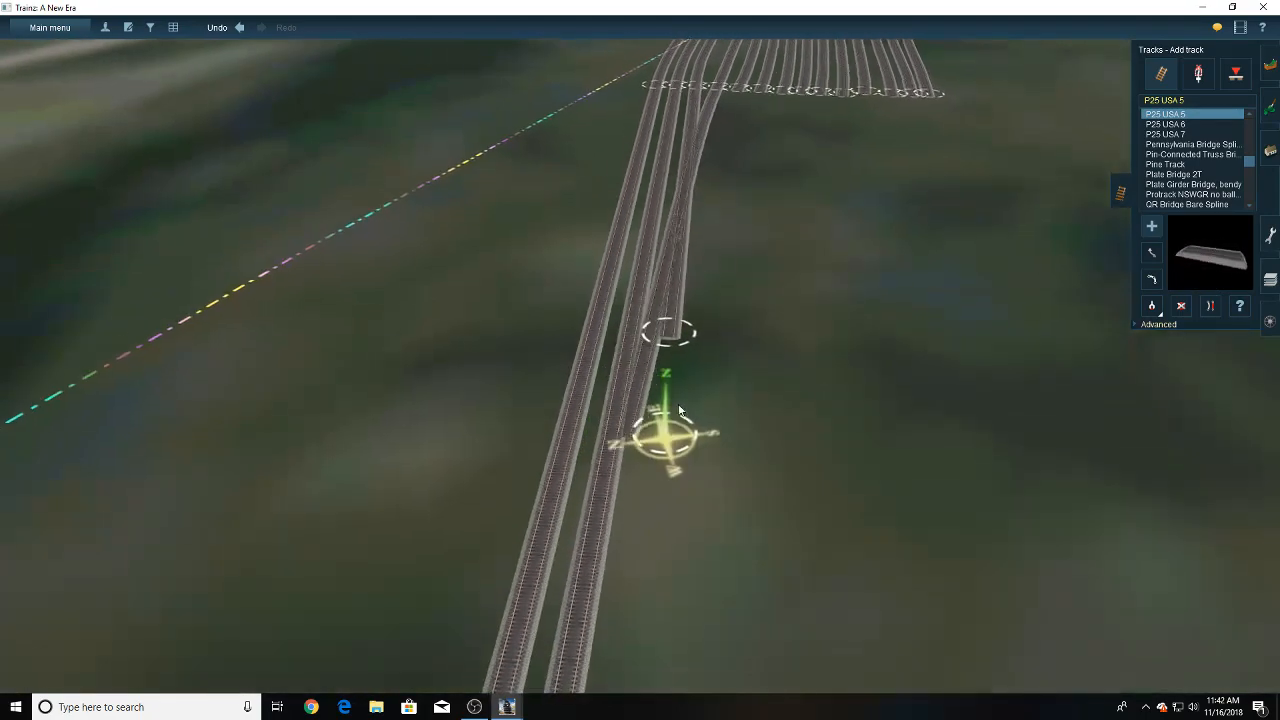
{"action": "left_click_drag", "start_coordinate": [668, 436], "coordinate": [658, 322]}
{"action": "right_click_drag", "start_coordinate": [668, 436], "coordinate": [658, 322]}
{"action": "scroll", "coordinate": [652, 345], "scroll_direction": "up", "scroll_amount": 2}
{"action": "left_click_drag", "start_coordinate": [658, 322], "coordinate": [651, 376]}
{"action": "left_click", "coordinate": [1210, 306]}
{"action": "left_click", "coordinate": [650, 257]}
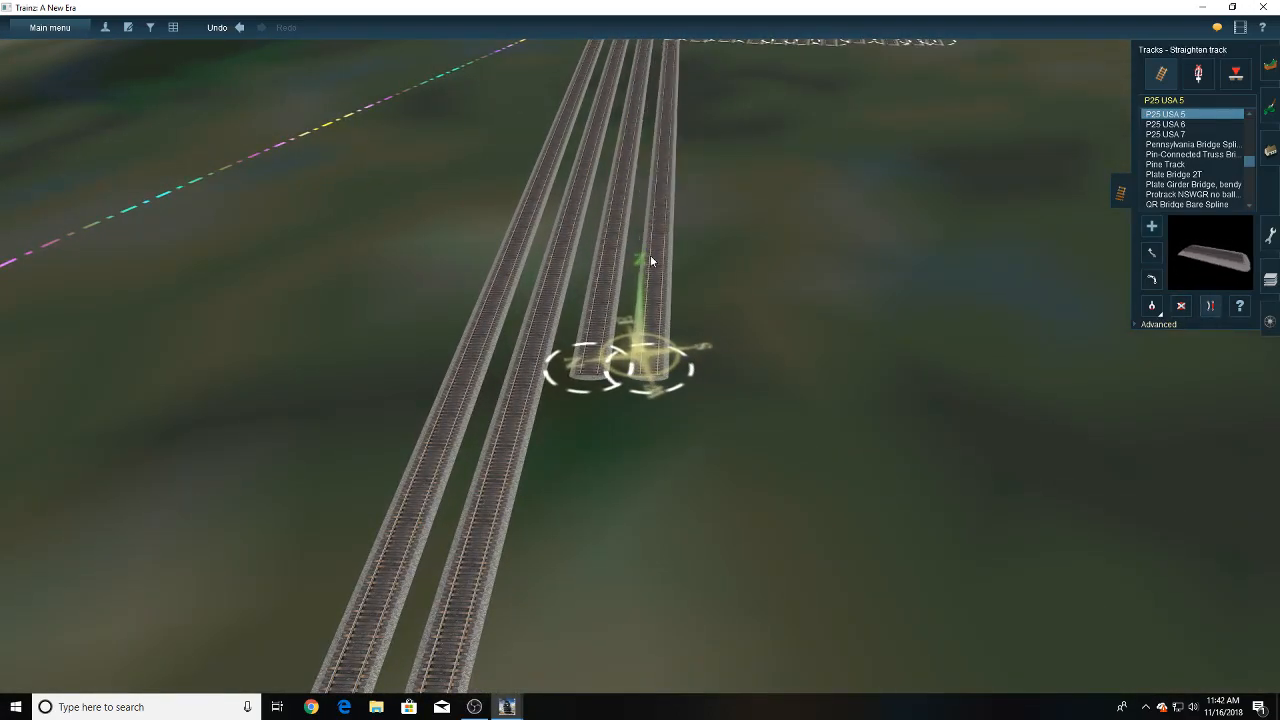
{"action": "right_click_drag", "start_coordinate": [650, 254], "coordinate": [664, 217]}
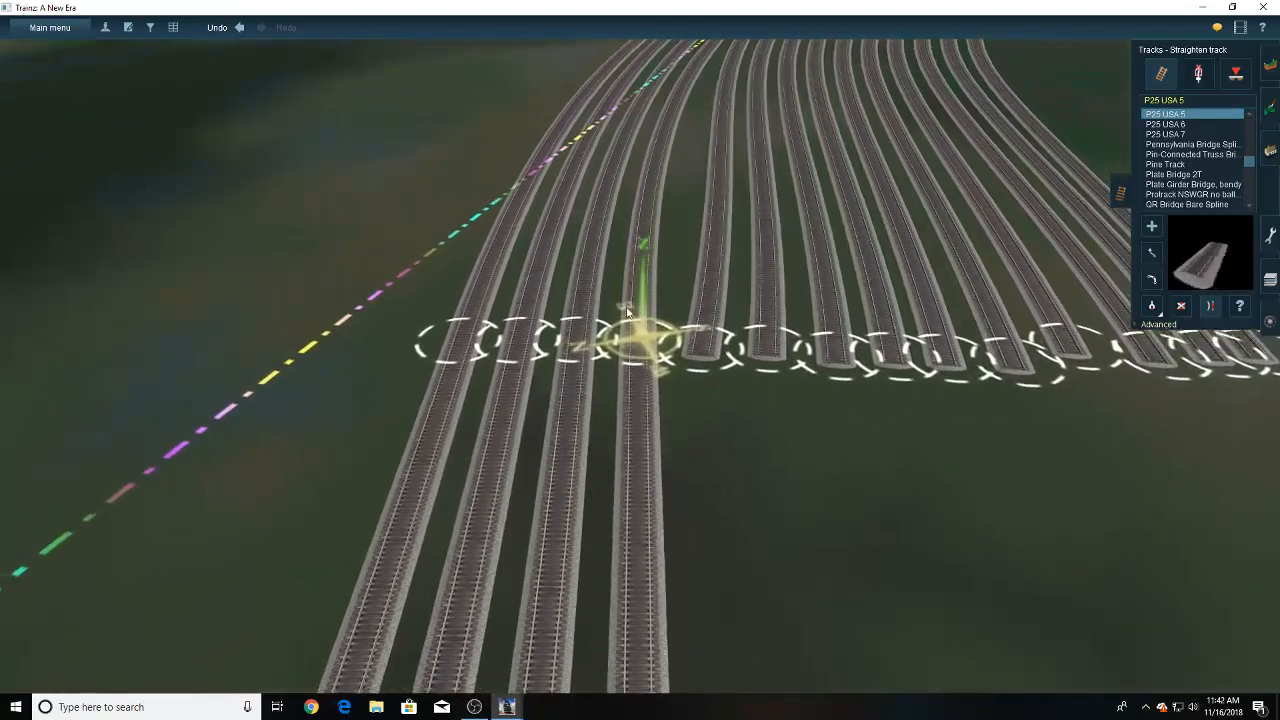
- Add a short section to the fifth track beyond its curve joint and straighten it
{"action": "left_click", "coordinate": [1151, 228]}
{"action": "left_click_drag", "start_coordinate": [704, 368], "coordinate": [727, 554]}
{"action": "left_click", "coordinate": [1210, 306]}
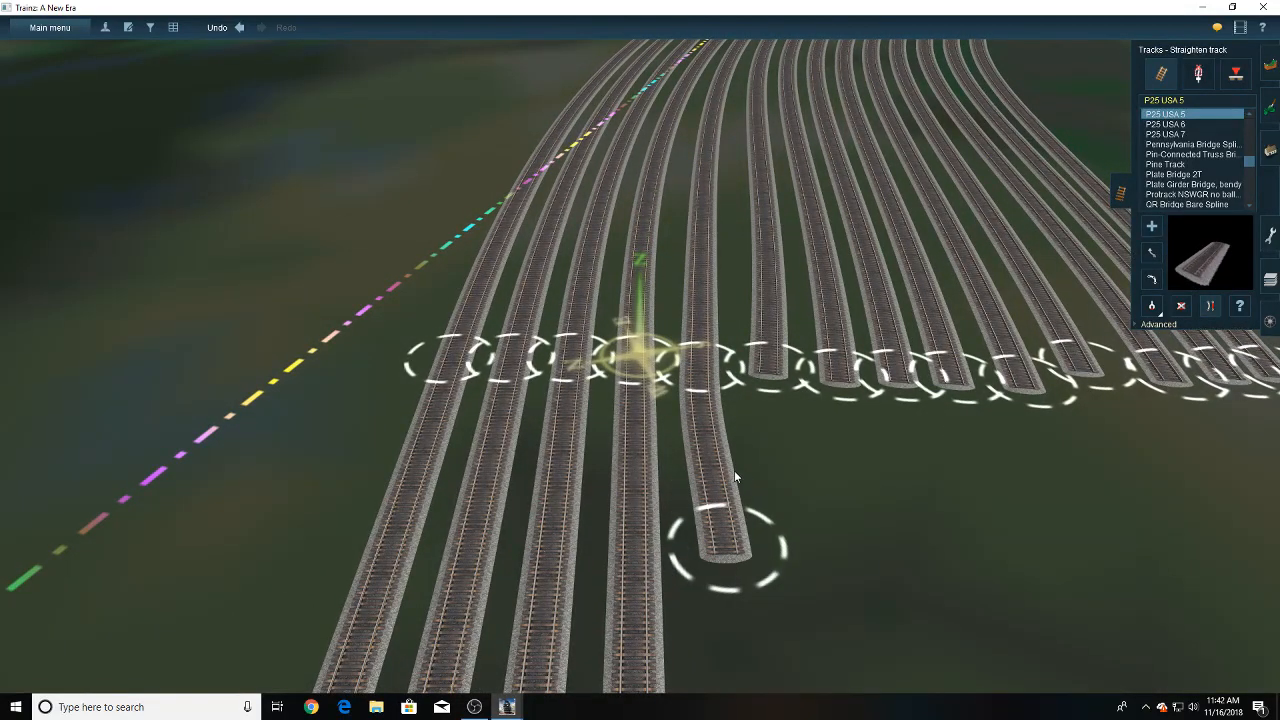
{"action": "left_click", "coordinate": [732, 470]}
{"action": "right_click", "coordinate": [548, 388]}
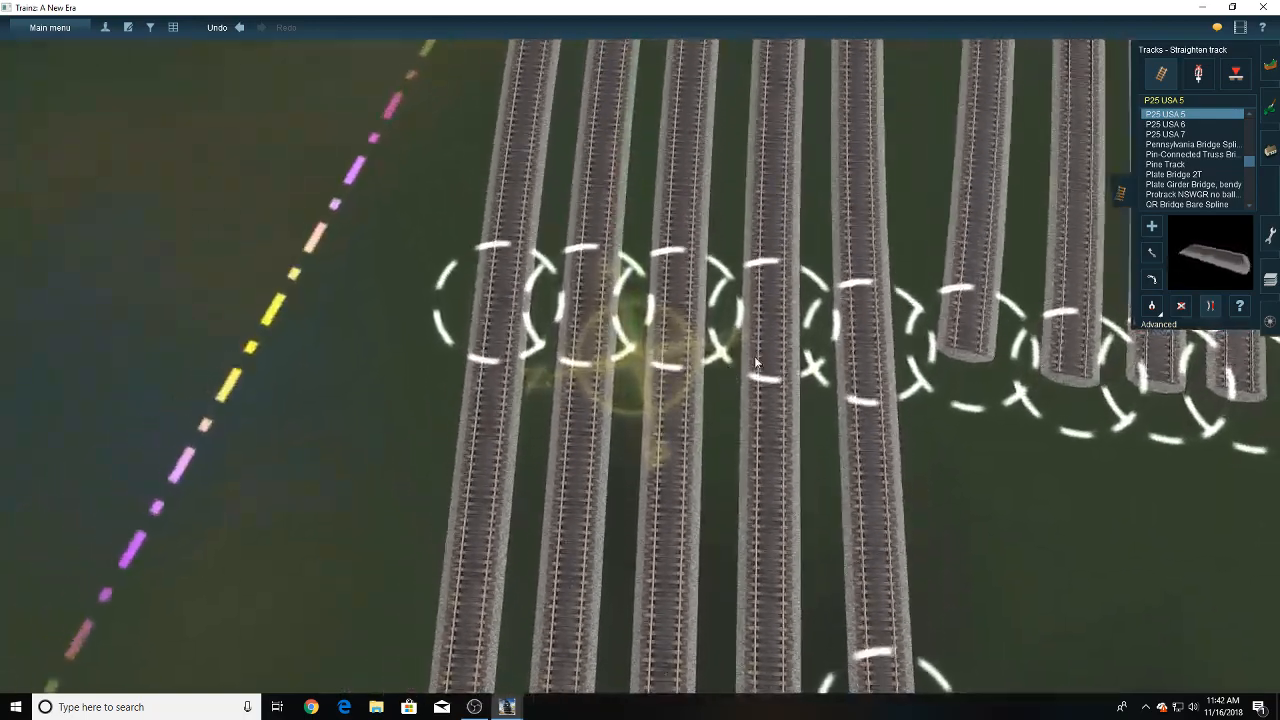
- Move the fourth and fifth tracks' curve joints and the fifth's end point so both tracks run evenly spaced beside the third
{"action": "left_click", "coordinate": [1151, 253]}
{"action": "left_click_drag", "start_coordinate": [769, 331], "coordinate": [764, 314]}
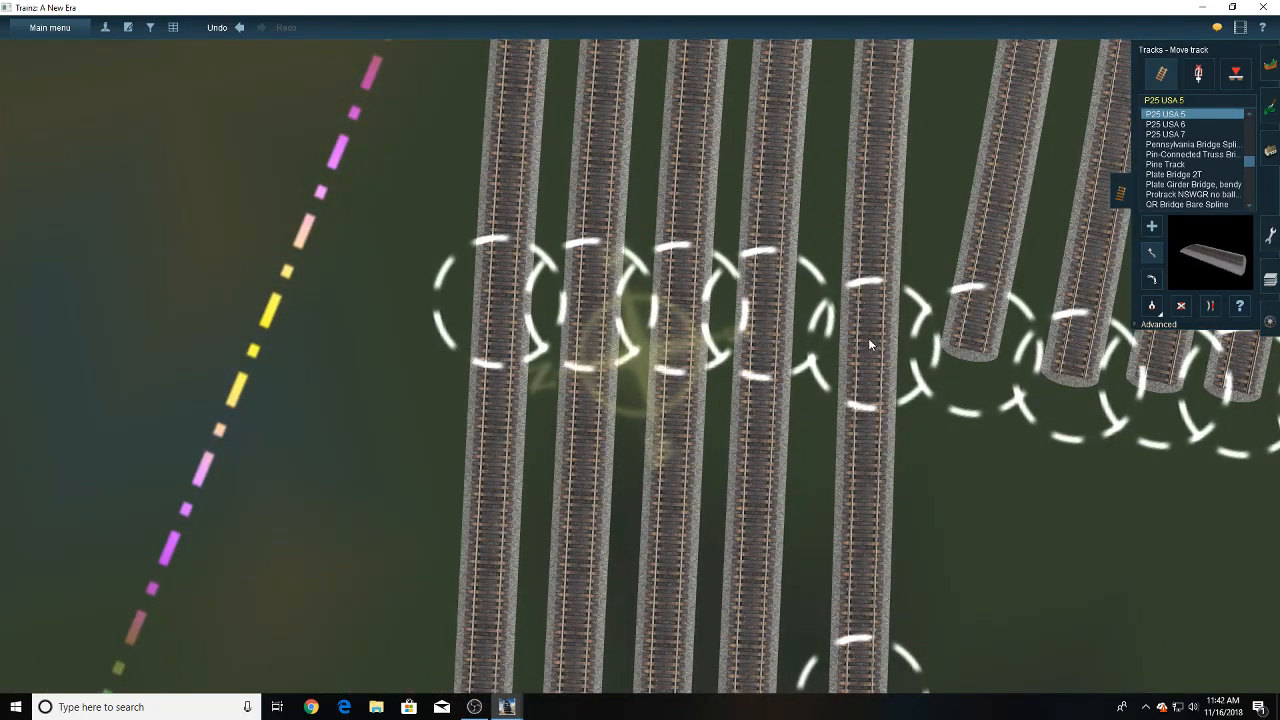
{"action": "left_click_drag", "start_coordinate": [868, 338], "coordinate": [854, 316]}
{"action": "scroll", "coordinate": [848, 325], "scroll_direction": "down", "scroll_amount": 3}
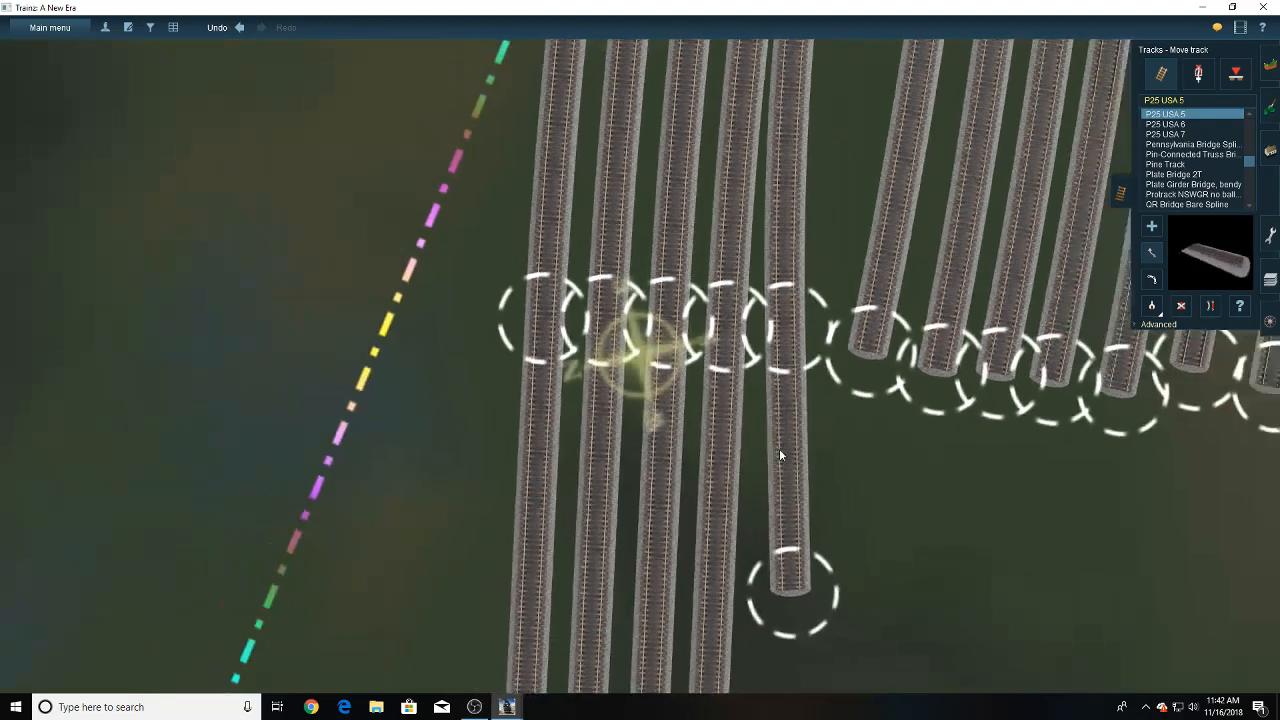
{"action": "left_click_drag", "start_coordinate": [775, 568], "coordinate": [764, 598]}
- Move the sixth track's curve end beside the fifth's joint and extend it with a straight section level with the fifth's end
{"action": "left_click_drag", "start_coordinate": [858, 370], "coordinate": [832, 336]}
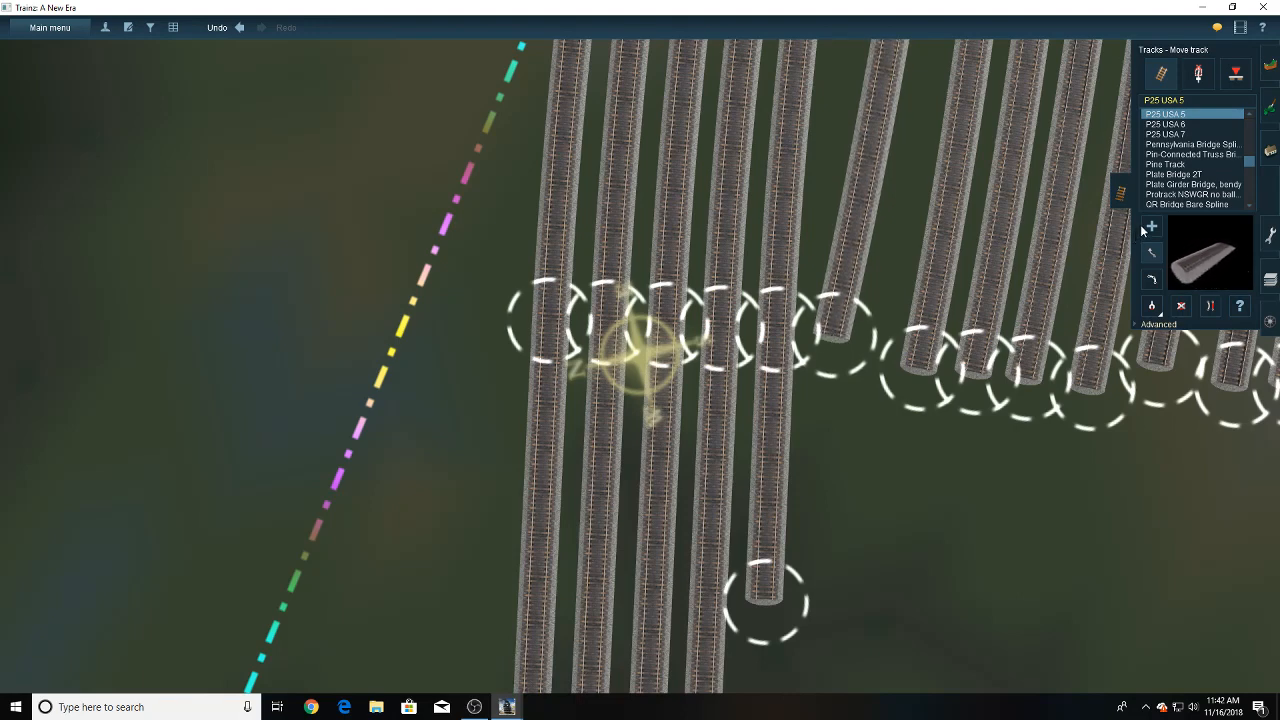
{"action": "left_click_drag", "start_coordinate": [828, 366], "coordinate": [822, 593]}
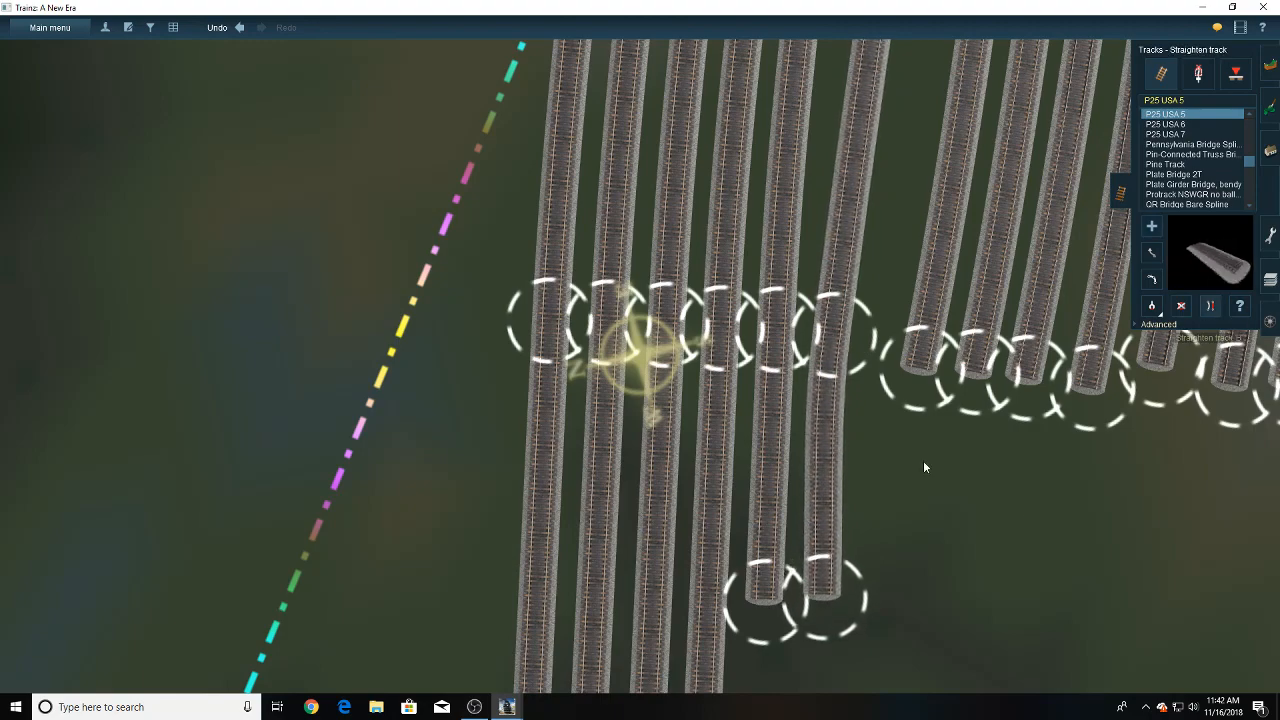
{"action": "left_click", "coordinate": [838, 494]}
{"action": "key", "text": "Down"}
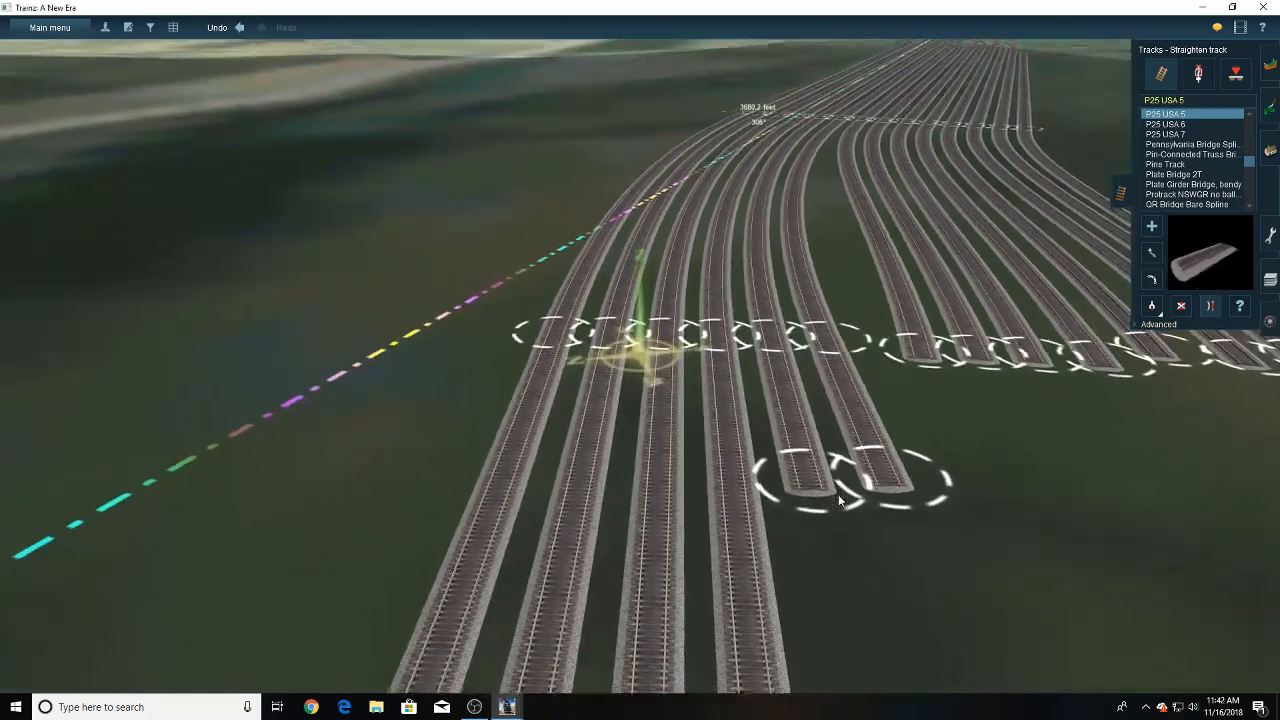
{"action": "key", "text": "Up"}
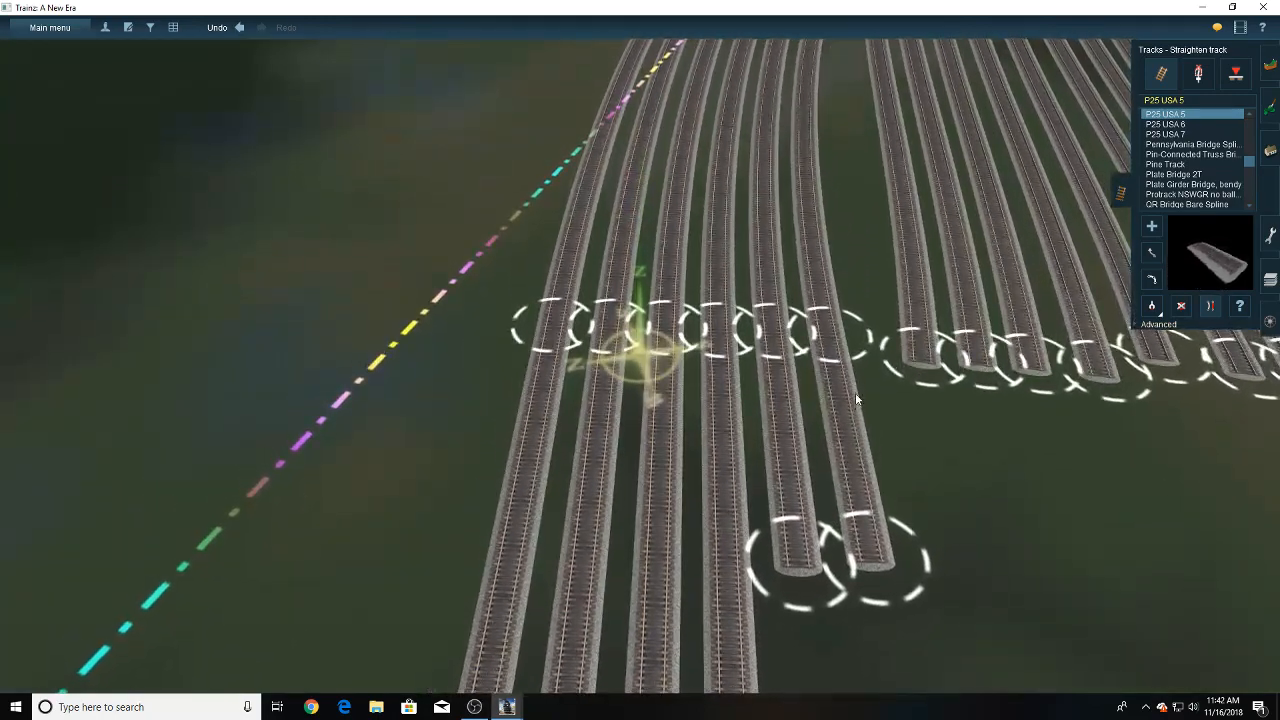
- Move the seventh track's curve end beside the sixth's joint and extend it with a straightened section level with the sixth's end
{"action": "right_click_drag", "start_coordinate": [855, 392], "coordinate": [634, 304]}
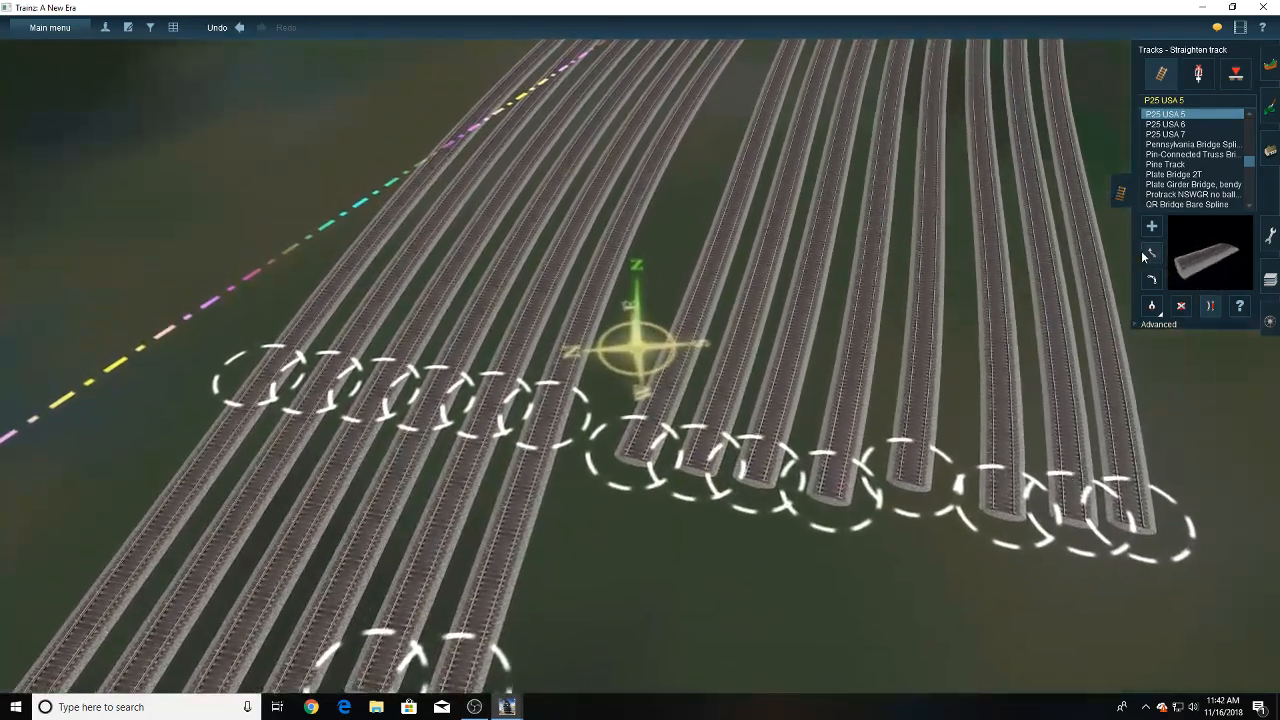
{"action": "left_click", "coordinate": [1151, 253]}
{"action": "left_click_drag", "start_coordinate": [627, 460], "coordinate": [608, 449]}
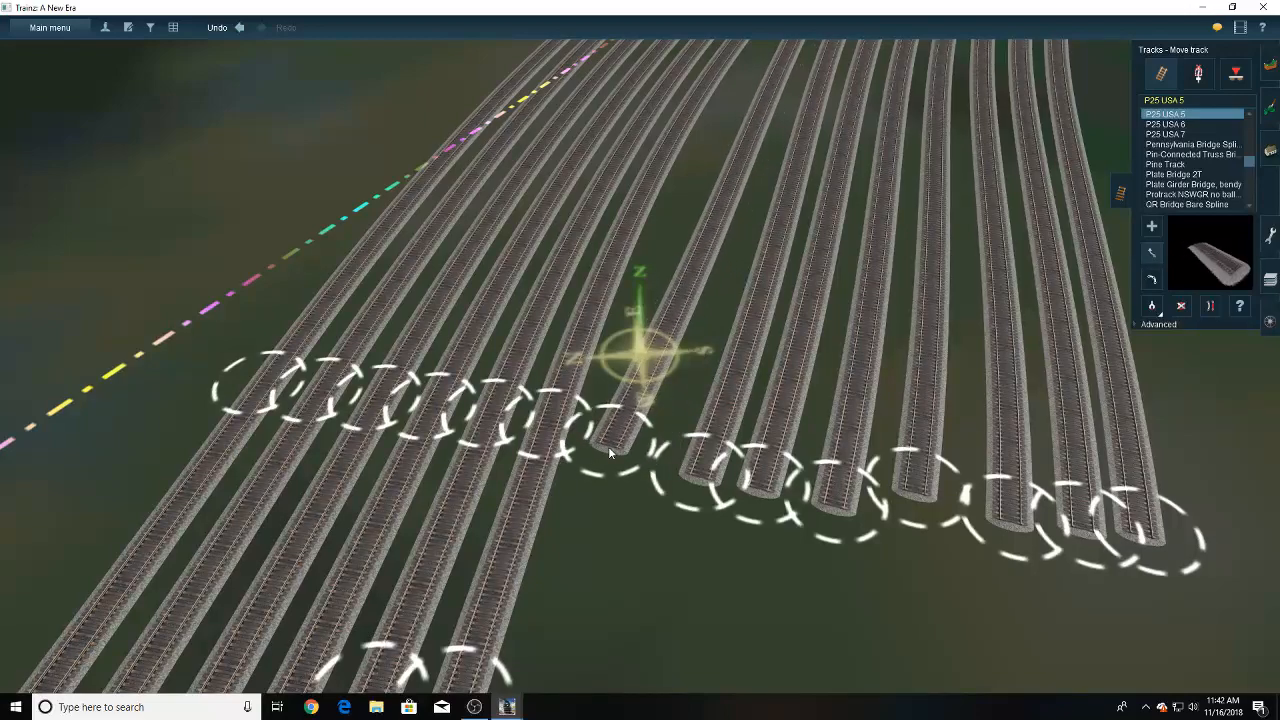
{"action": "key", "text": "Left"}
{"action": "key", "text": "Up"}
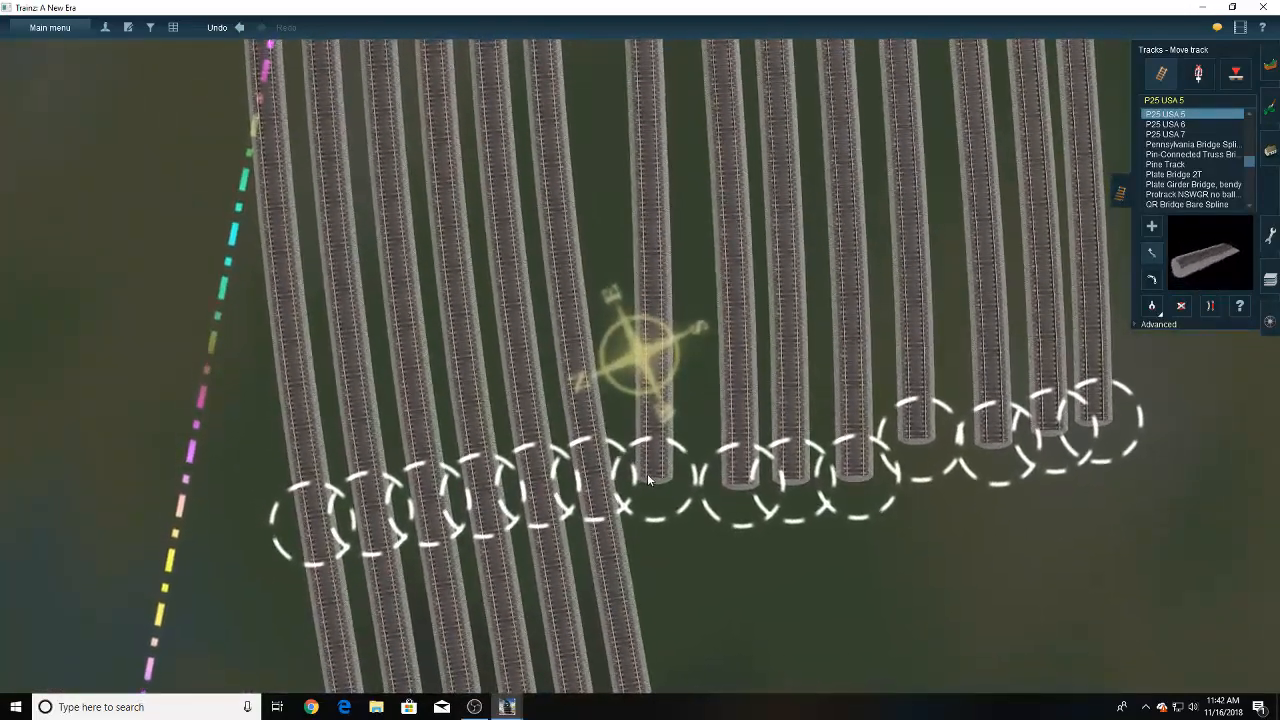
{"action": "left_click_drag", "start_coordinate": [647, 473], "coordinate": [654, 466]}
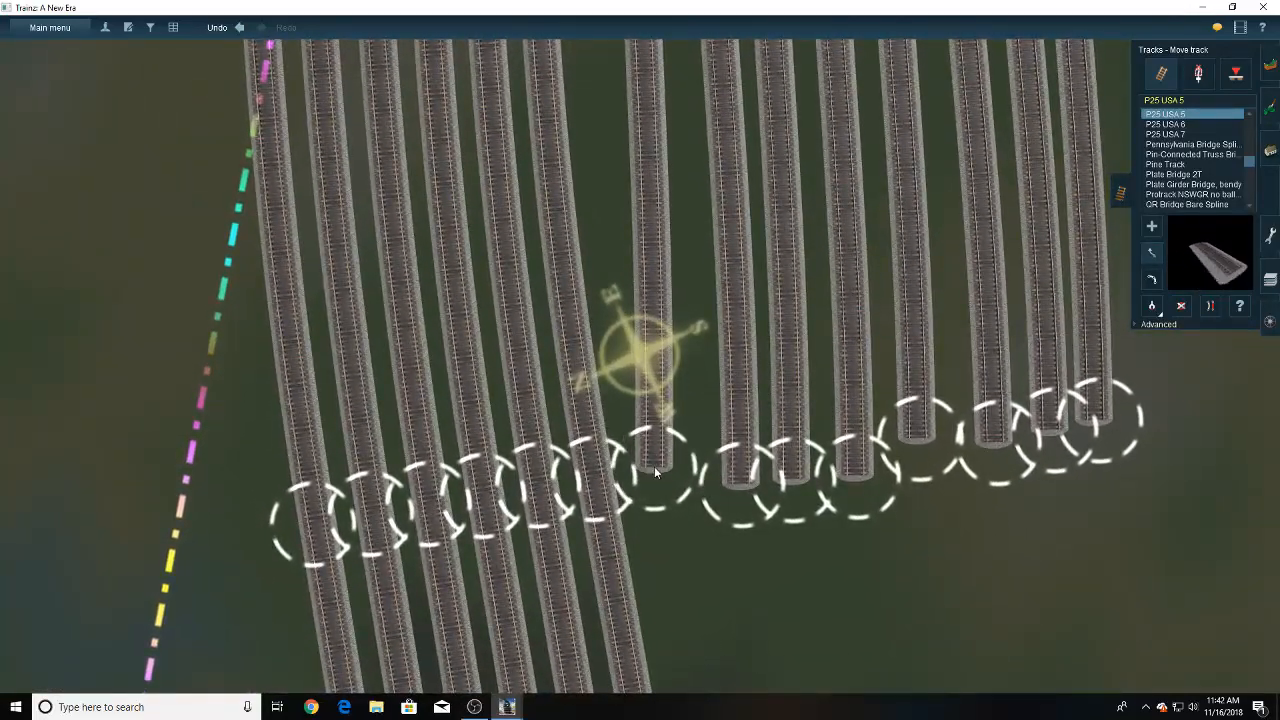
{"action": "right_click", "coordinate": [627, 622]}
{"action": "left_click_drag", "start_coordinate": [646, 496], "coordinate": [712, 455]}
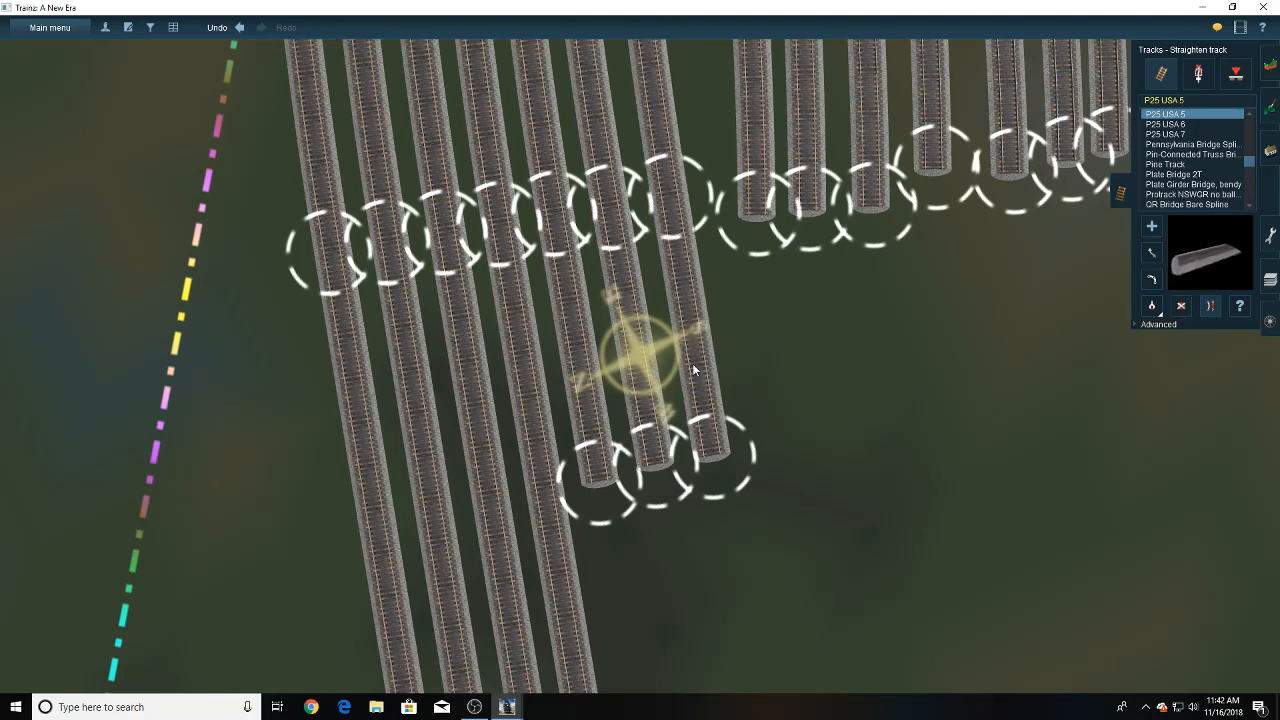
- Add short sections to the eighth through fourteenth tracks, continuing the row of end points beside the seventh track
{"action": "left_click_drag", "start_coordinate": [797, 226], "coordinate": [770, 441]}
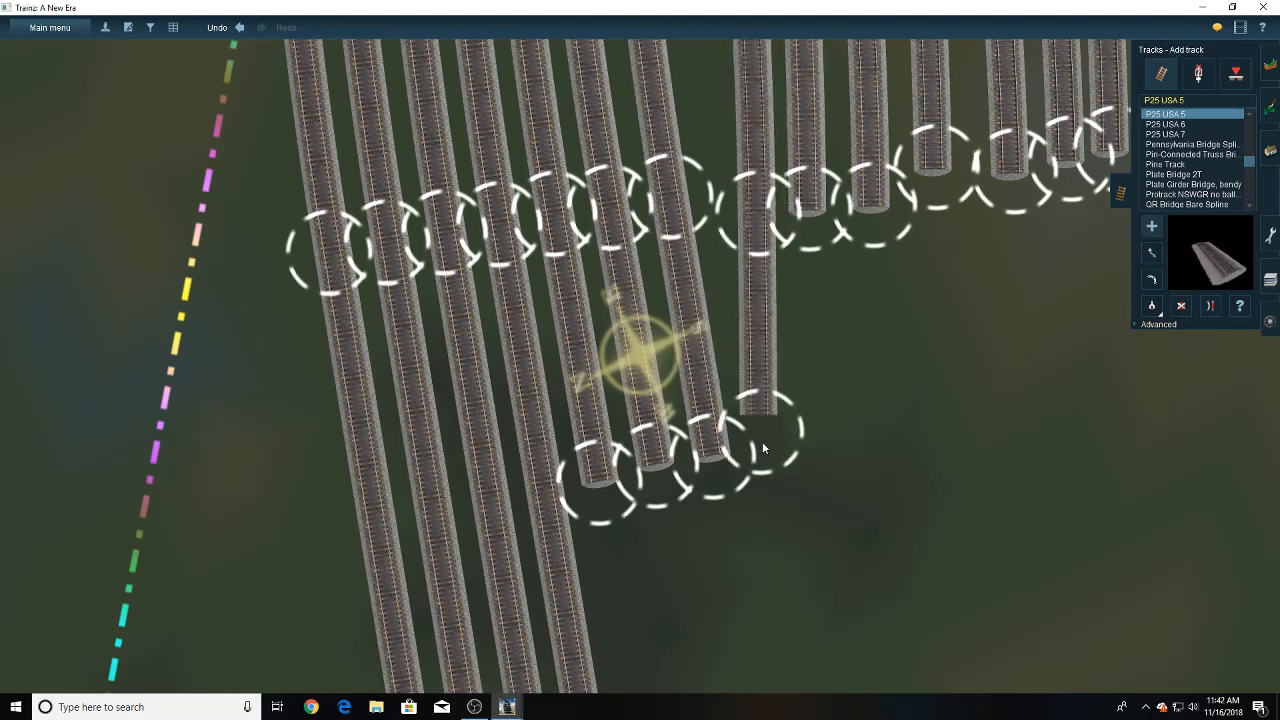
{"action": "left_click_drag", "start_coordinate": [824, 247], "coordinate": [826, 424]}
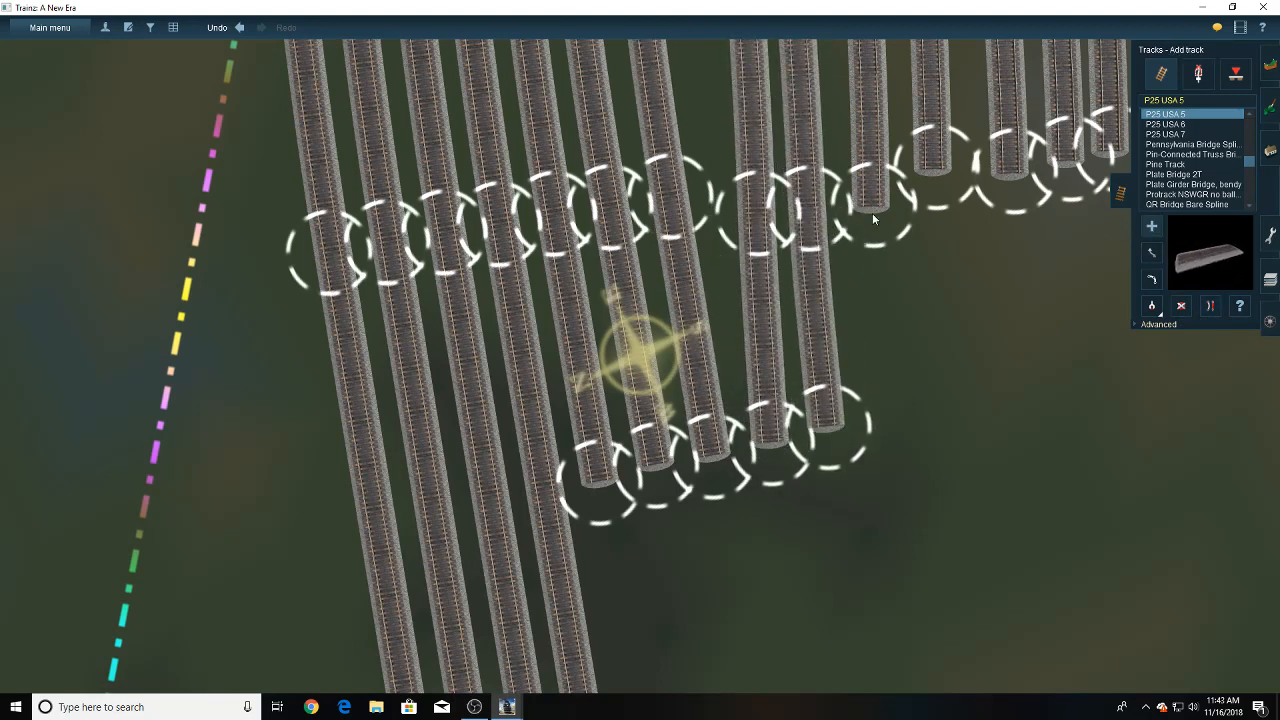
{"action": "left_click_drag", "start_coordinate": [872, 213], "coordinate": [895, 412]}
{"action": "left_click_drag", "start_coordinate": [935, 225], "coordinate": [930, 388]}
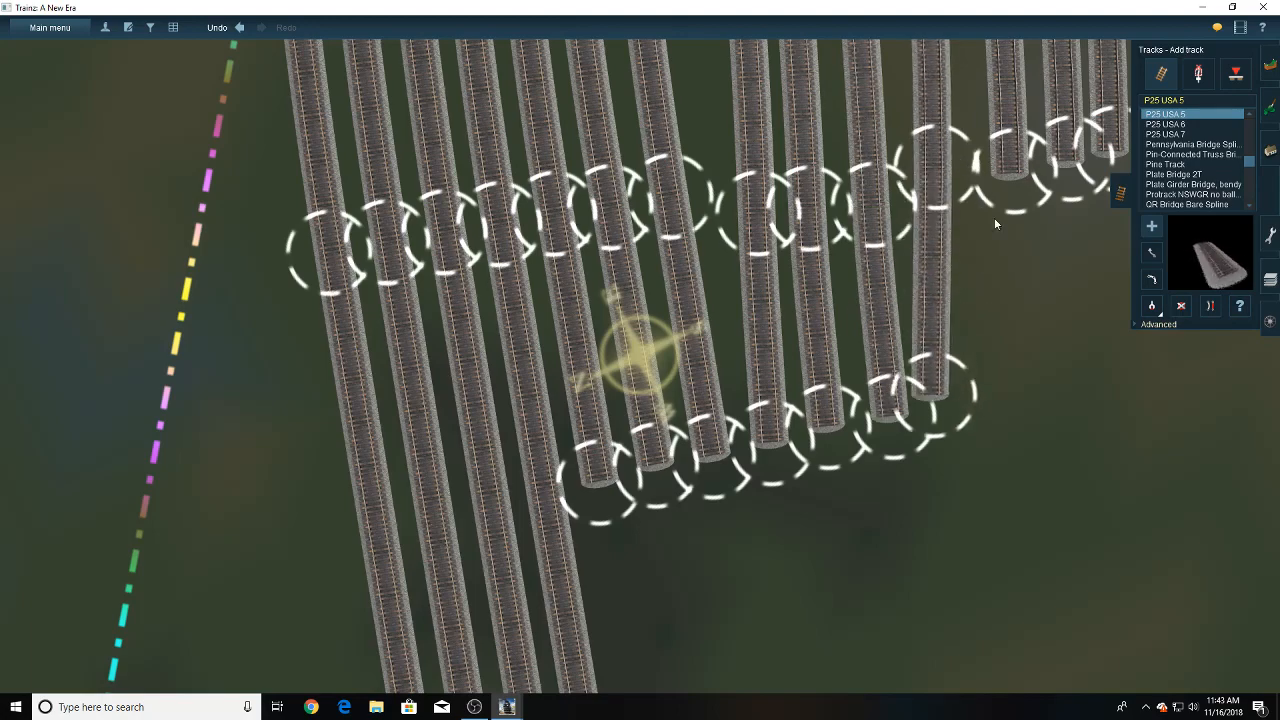
{"action": "left_click_drag", "start_coordinate": [996, 215], "coordinate": [995, 383]}
{"action": "left_click_drag", "start_coordinate": [1070, 166], "coordinate": [1052, 367]}
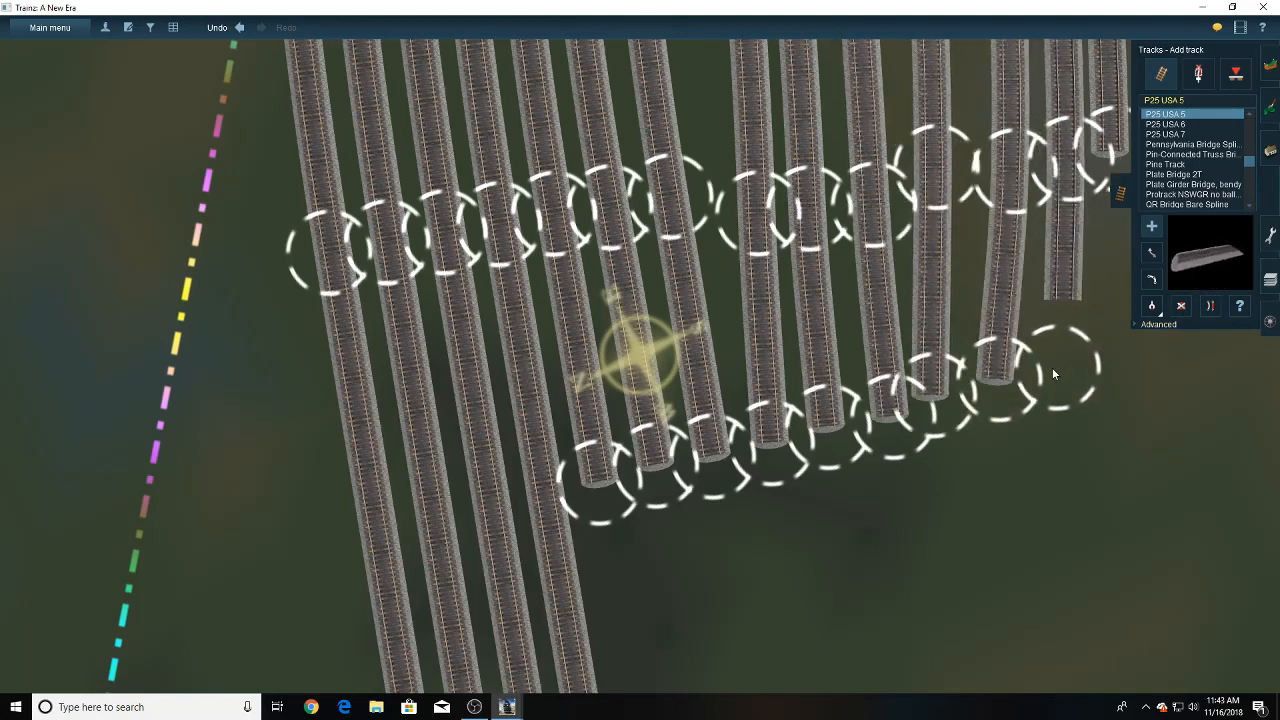
{"action": "right_click", "coordinate": [1075, 324]}
{"action": "left_click_drag", "start_coordinate": [764, 190], "coordinate": [690, 397]}
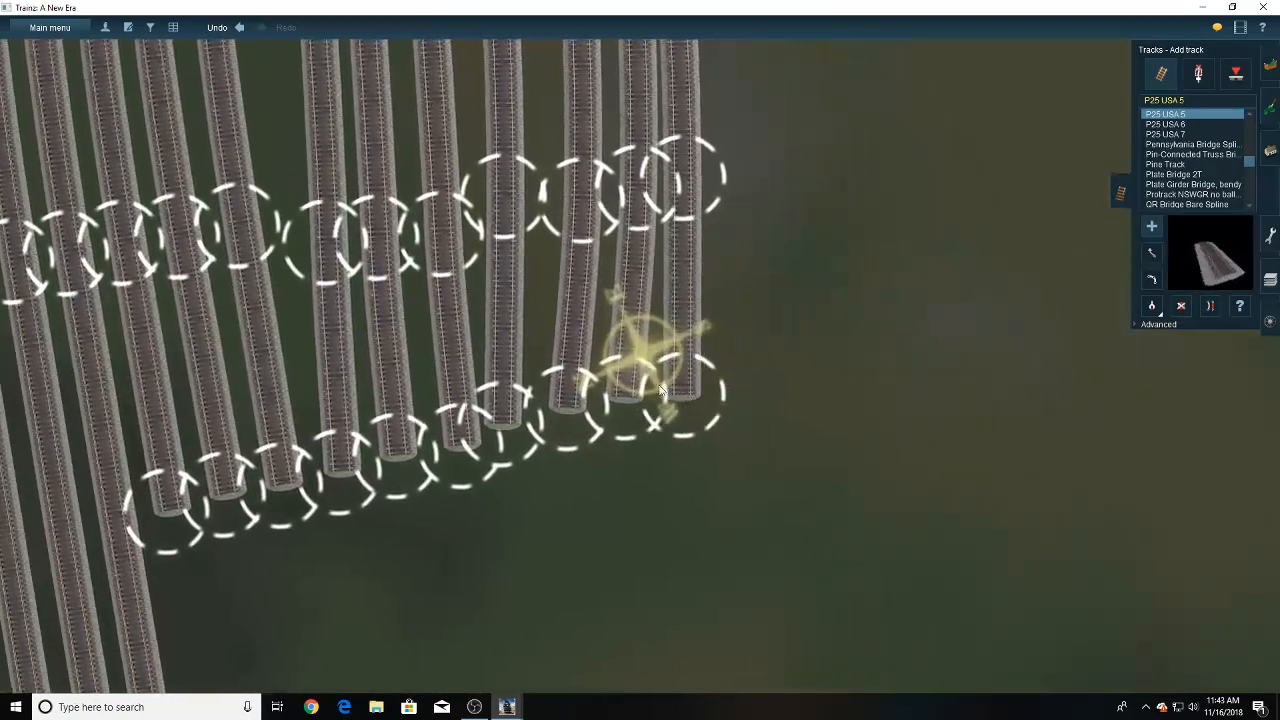
- Move the eighth to tenth tracks' curve joints, plus the ninth and tenth end points, into even spacing beside the seventh track
{"action": "right_click", "coordinate": [335, 312]}
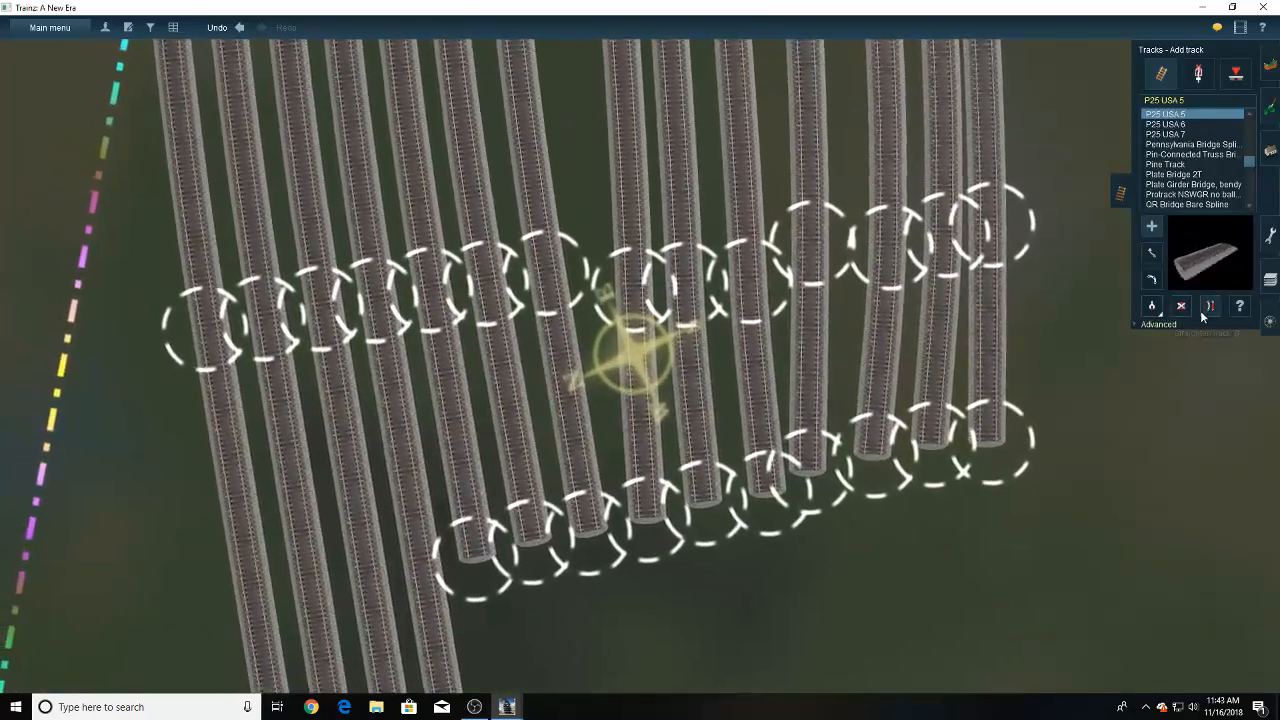
{"action": "left_click", "coordinate": [1151, 306]}
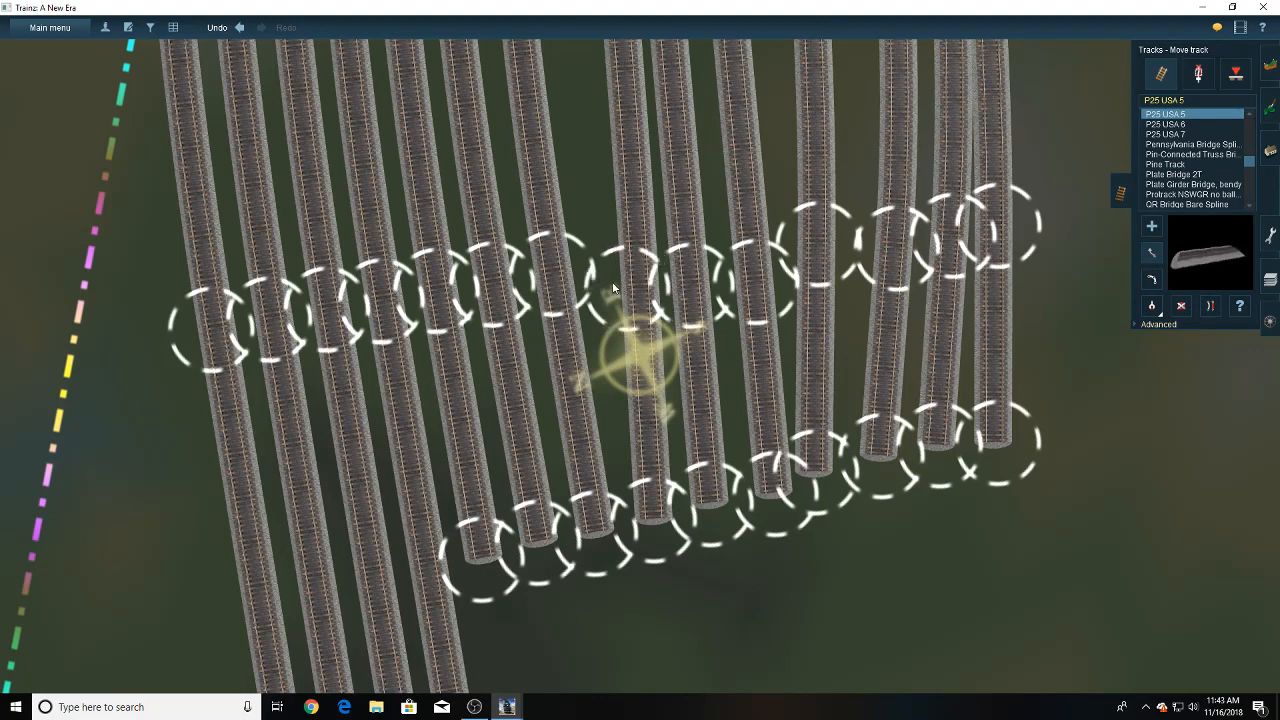
{"action": "left_click_drag", "start_coordinate": [613, 288], "coordinate": [612, 272]}
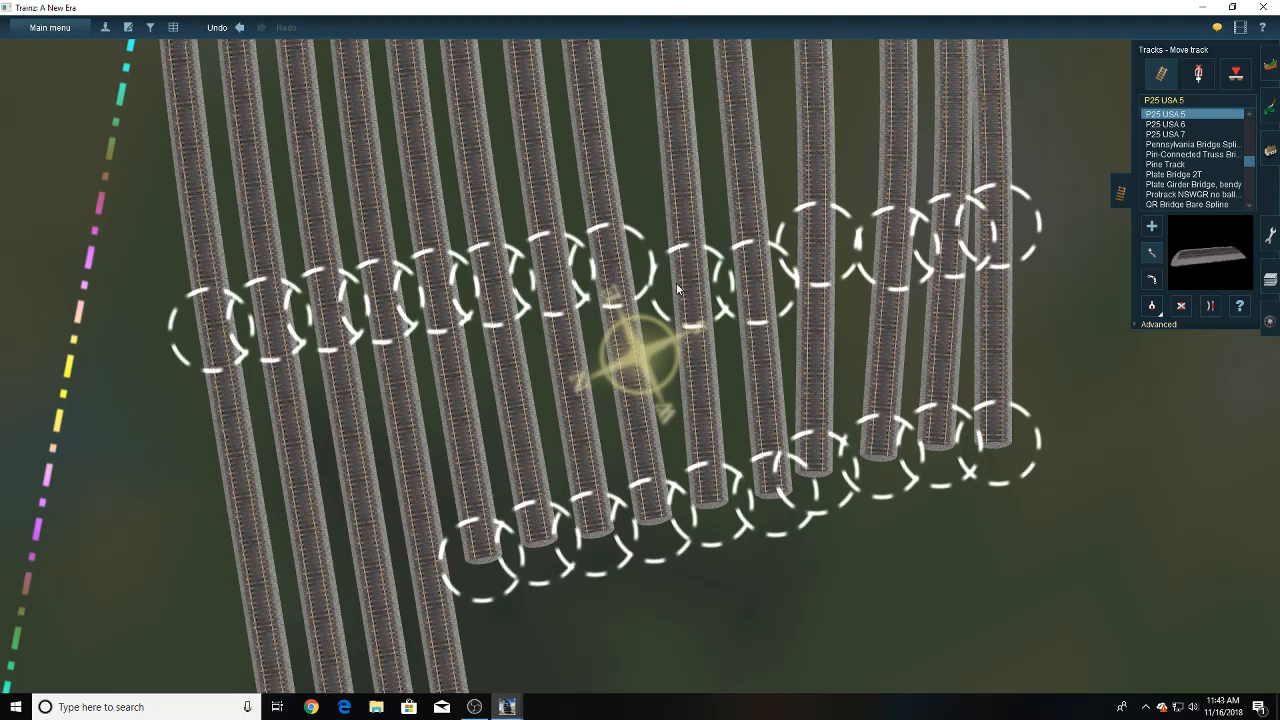
{"action": "left_click_drag", "start_coordinate": [677, 289], "coordinate": [669, 266]}
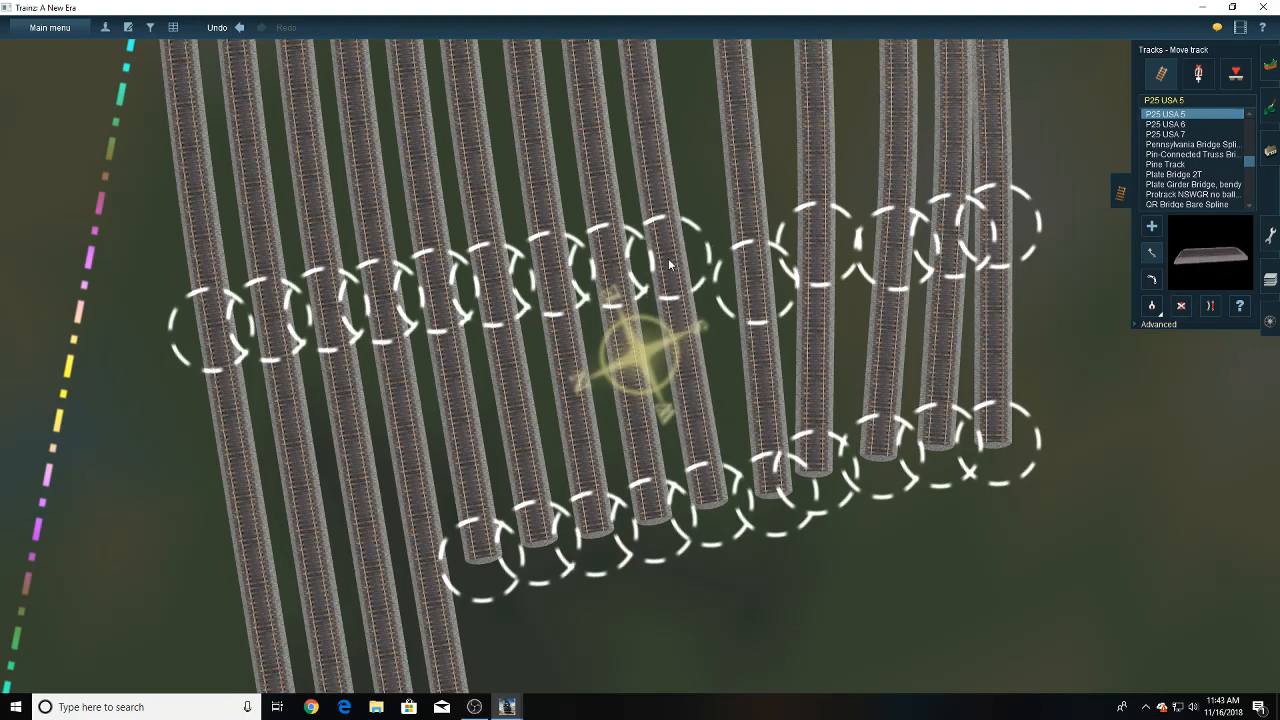
{"action": "left_click_drag", "start_coordinate": [693, 509], "coordinate": [710, 512]}
{"action": "left_click_drag", "start_coordinate": [757, 280], "coordinate": [726, 257]}
{"action": "left_click_drag", "start_coordinate": [769, 509], "coordinate": [768, 507]}
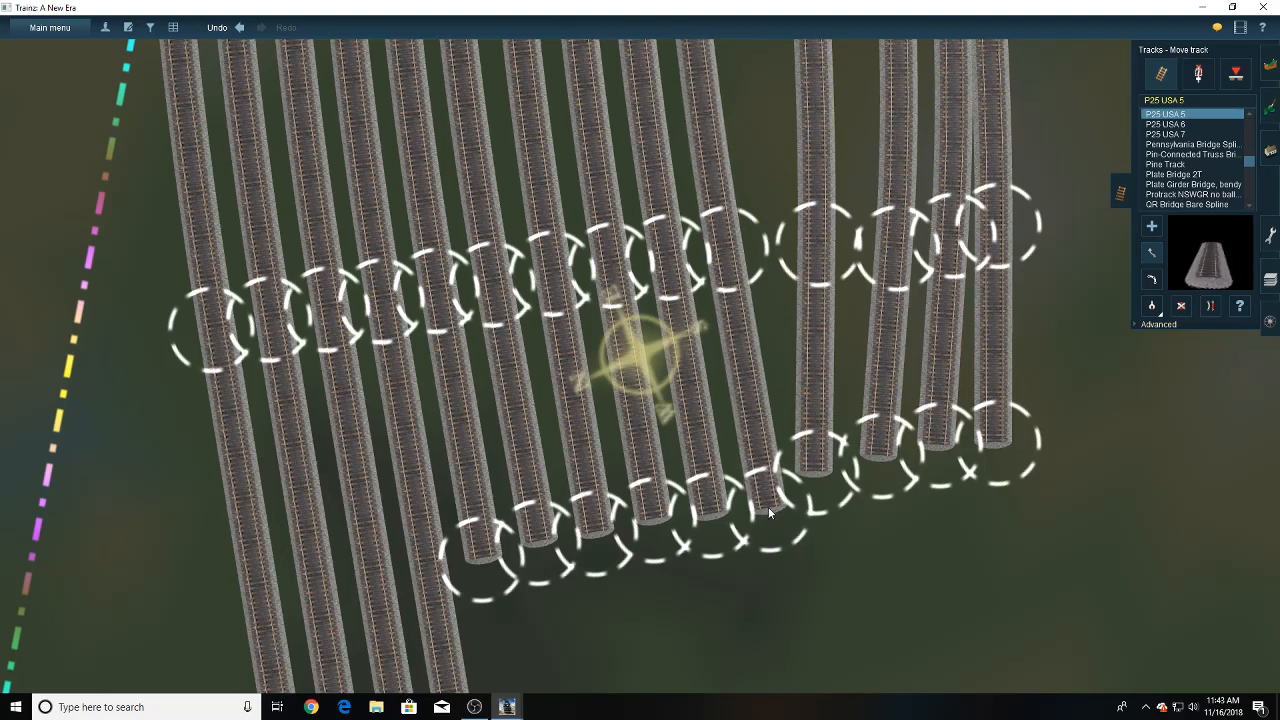
- Move the curve joints and end points of the eleventh to fourteenth tracks into even, parallel spacing beside the tenth
{"action": "left_click_drag", "start_coordinate": [829, 474], "coordinate": [823, 490]}
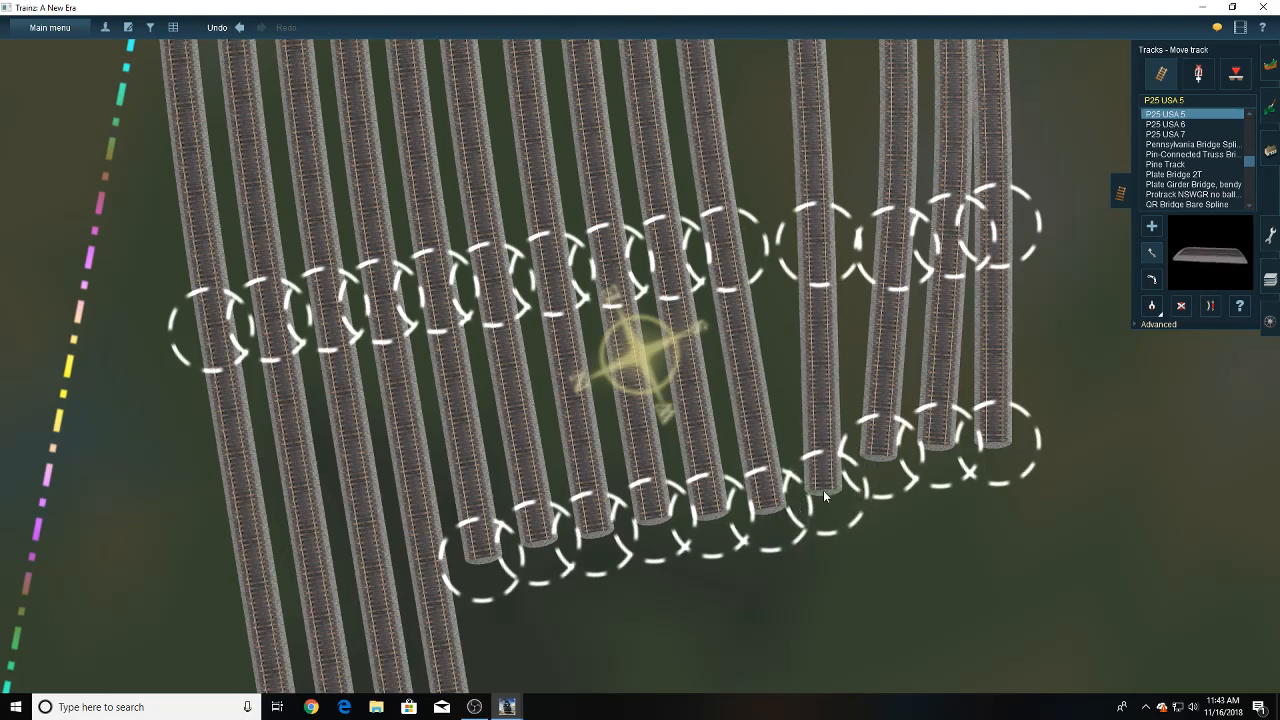
{"action": "left_click_drag", "start_coordinate": [795, 263], "coordinate": [781, 244]}
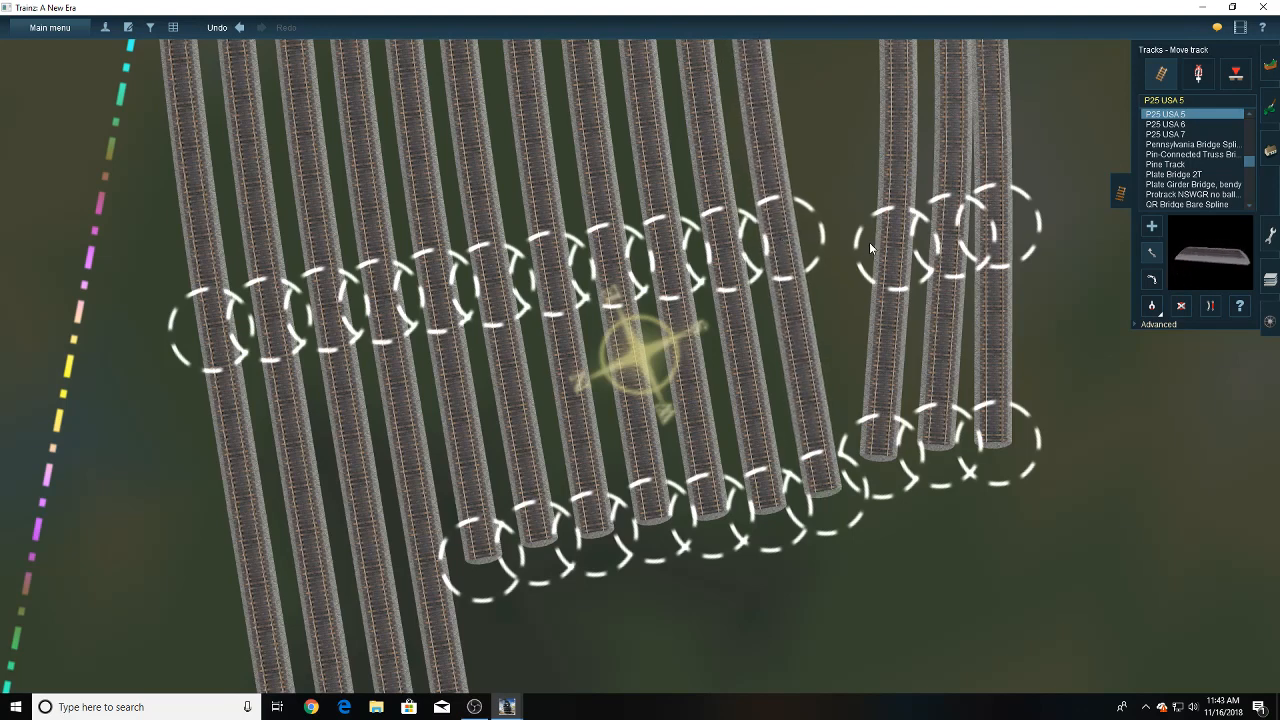
{"action": "left_click_drag", "start_coordinate": [869, 242], "coordinate": [837, 235]}
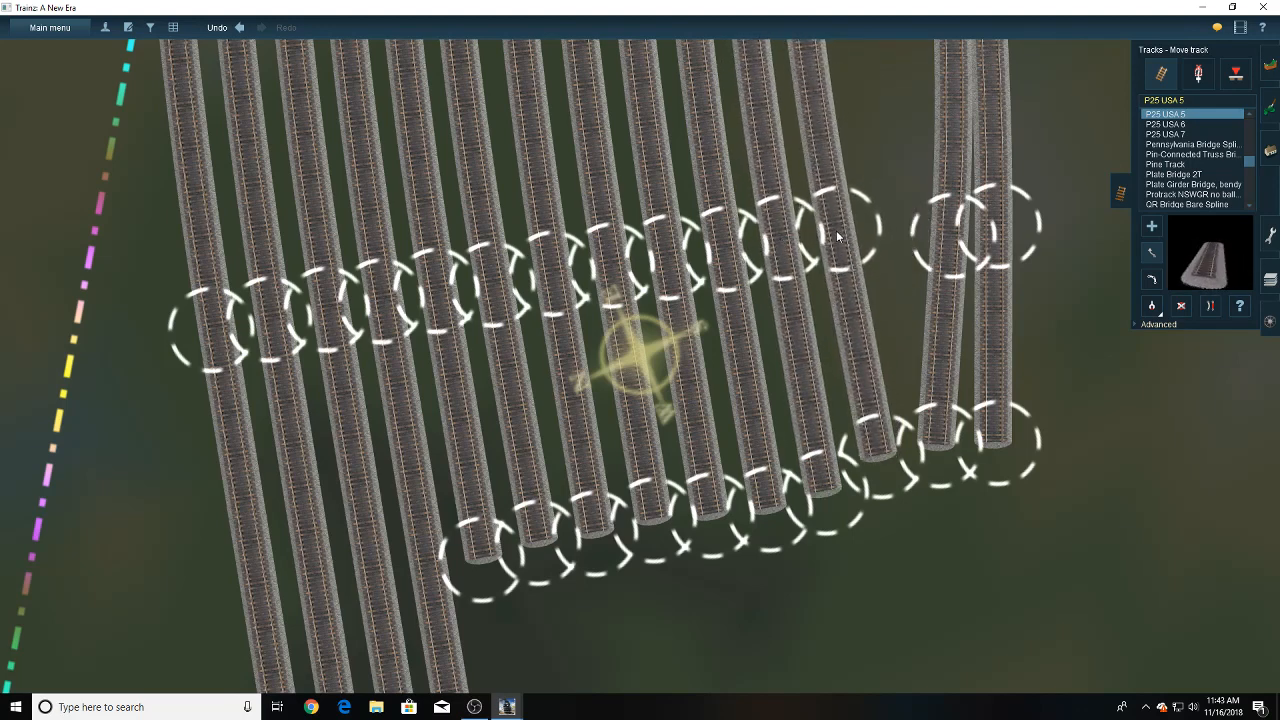
{"action": "left_click_drag", "start_coordinate": [862, 458], "coordinate": [875, 494]}
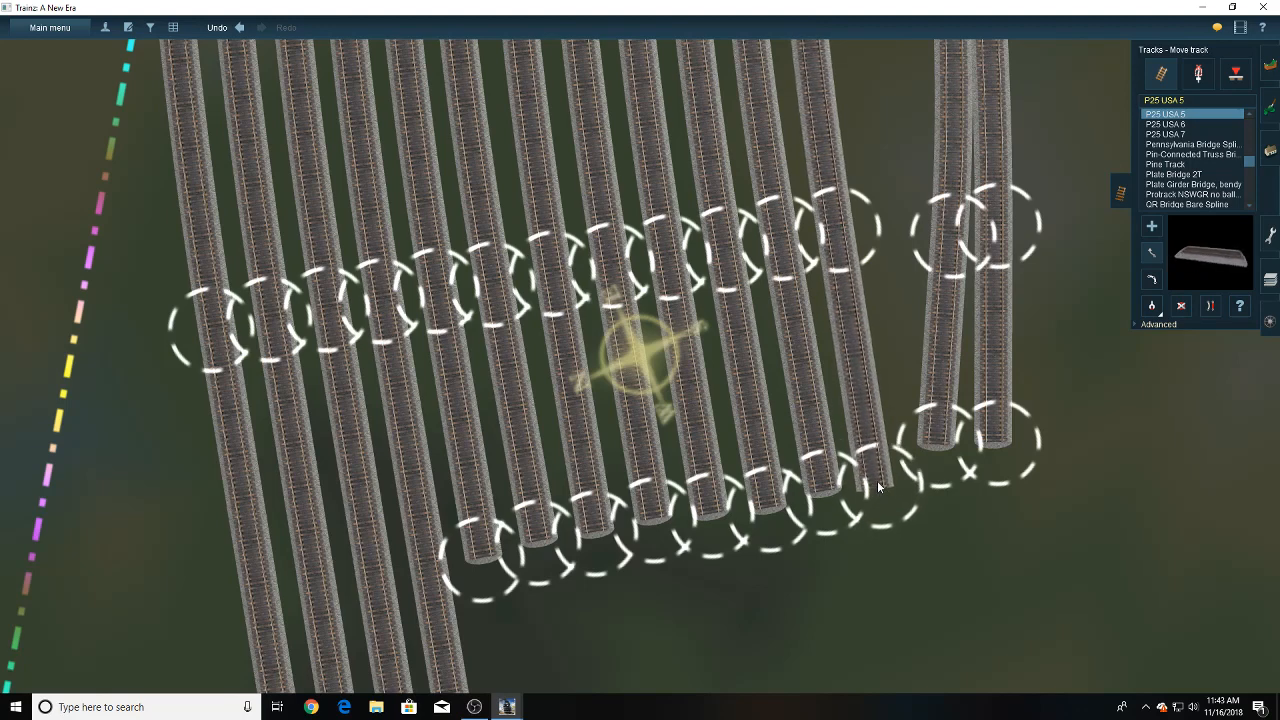
{"action": "left_click_drag", "start_coordinate": [943, 233], "coordinate": [889, 226]}
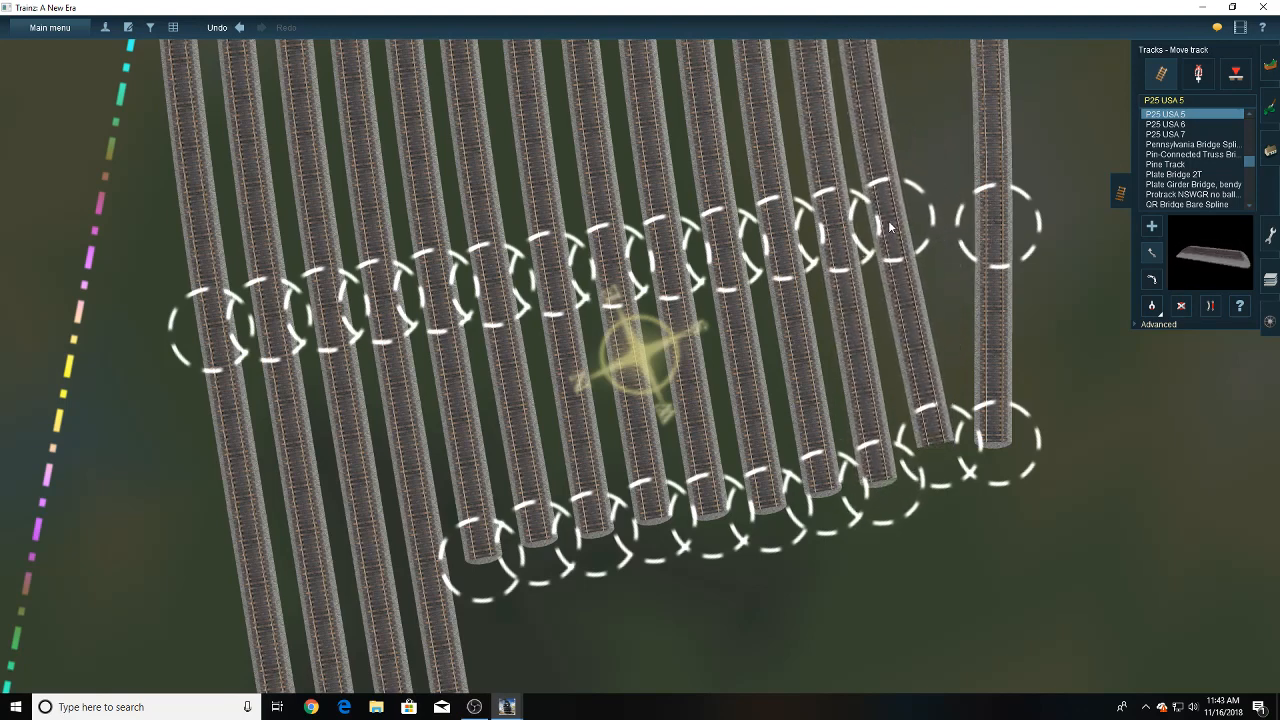
{"action": "left_click_drag", "start_coordinate": [930, 461], "coordinate": [983, 458]}
{"action": "left_click_drag", "start_coordinate": [996, 230], "coordinate": [943, 213]}
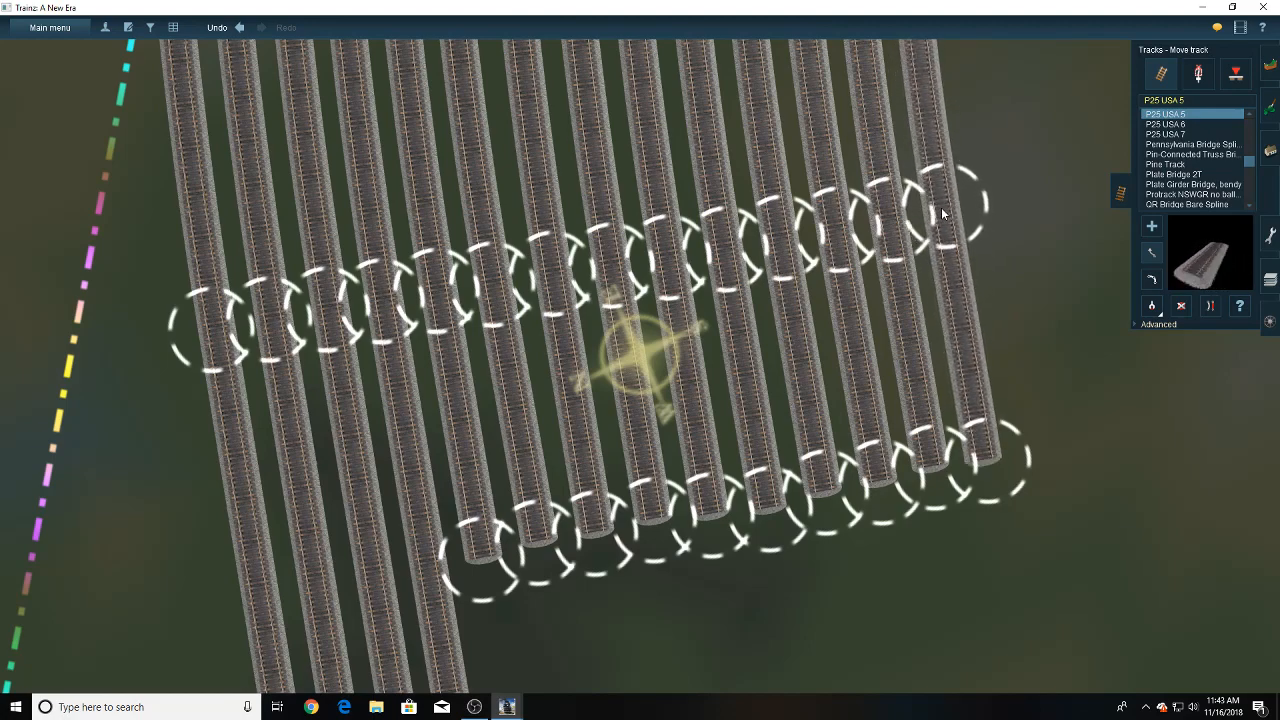
- Examine the aligned tracks from the curve out to the far ends of the four long straights
{"action": "key", "text": "Down"}
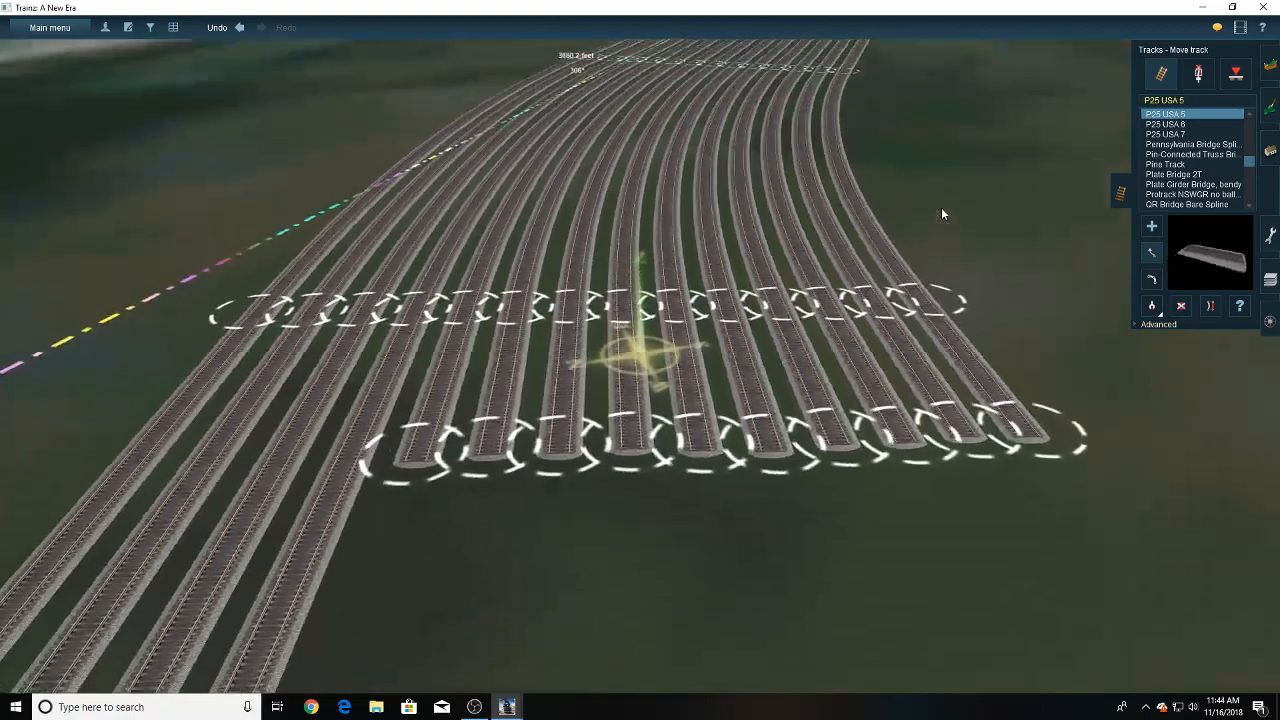
{"action": "scroll", "coordinate": [800, 338], "scroll_direction": "down", "scroll_amount": 3}
{"action": "scroll", "coordinate": [760, 350], "scroll_direction": "down", "scroll_amount": 3}
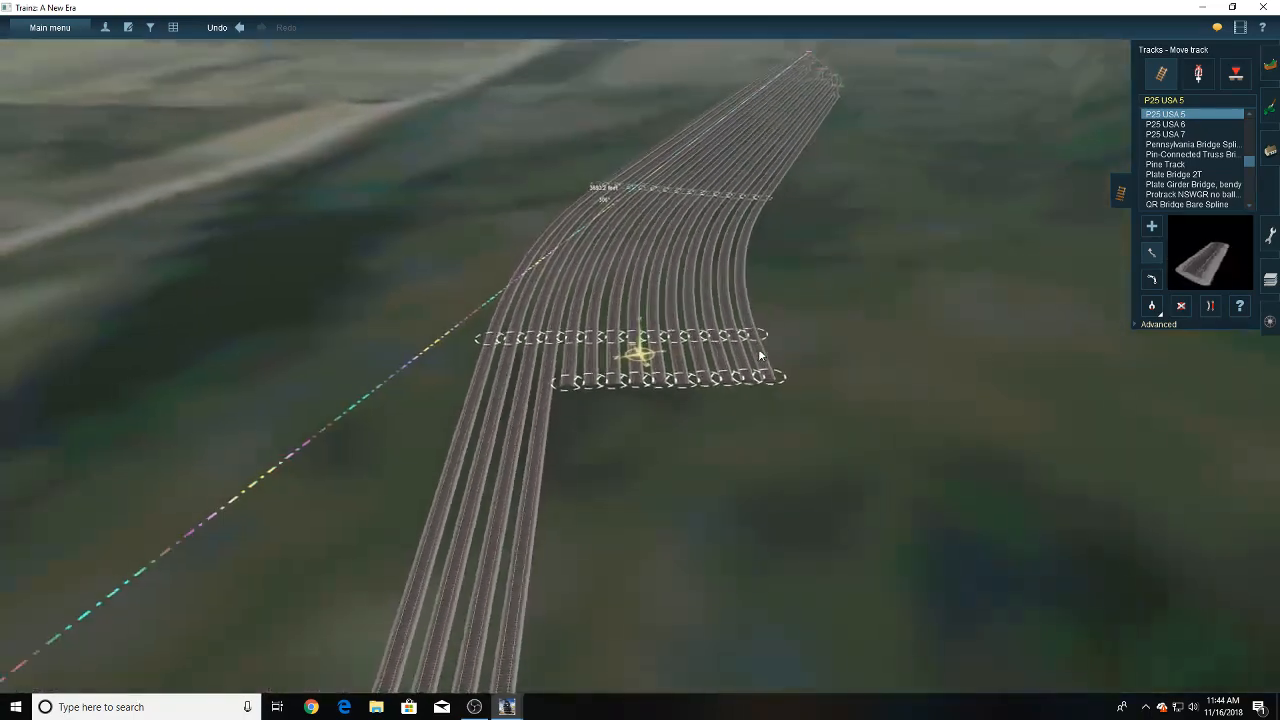
{"action": "right_click_drag", "start_coordinate": [612, 462], "coordinate": [654, 437]}
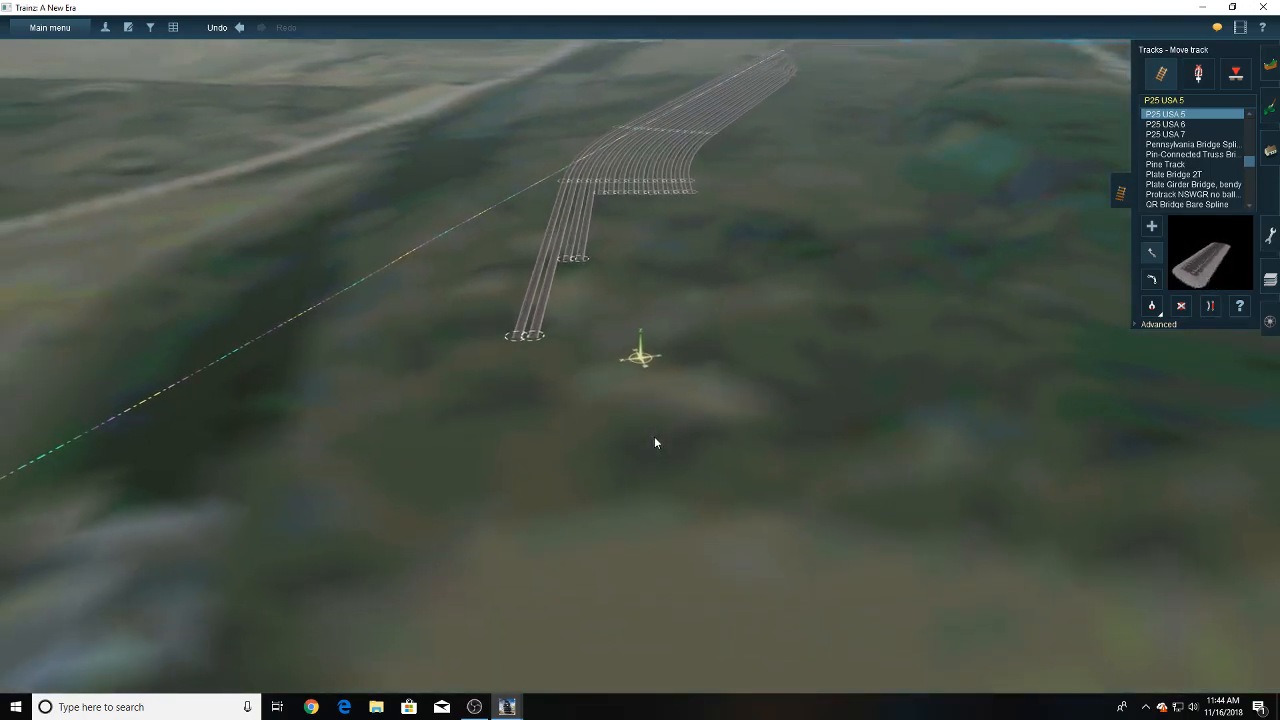
{"action": "key", "text": "Down"}
{"action": "key", "text": "Left"}
{"action": "key", "text": "Right"}
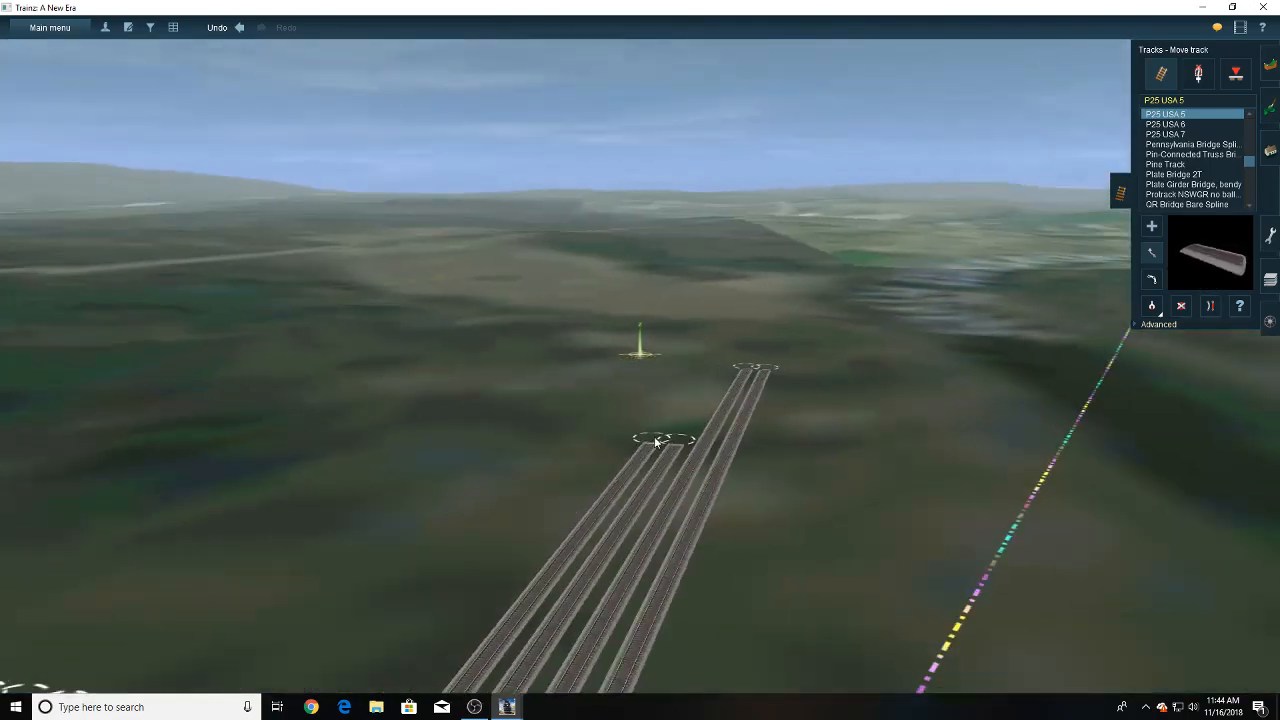
- Examine the tracks from the ends of the long straights back to the junctions and the curved section
{"action": "key", "text": "Up"}
{"action": "right_click_drag", "start_coordinate": [654, 437], "coordinate": [643, 361]}
{"action": "key", "text": "Right"}
{"action": "key", "text": "Left"}
{"action": "scroll", "coordinate": [596, 450], "scroll_direction": "up", "scroll_amount": 3}
{"action": "scroll", "coordinate": [643, 365], "scroll_direction": "down", "scroll_amount": 3}
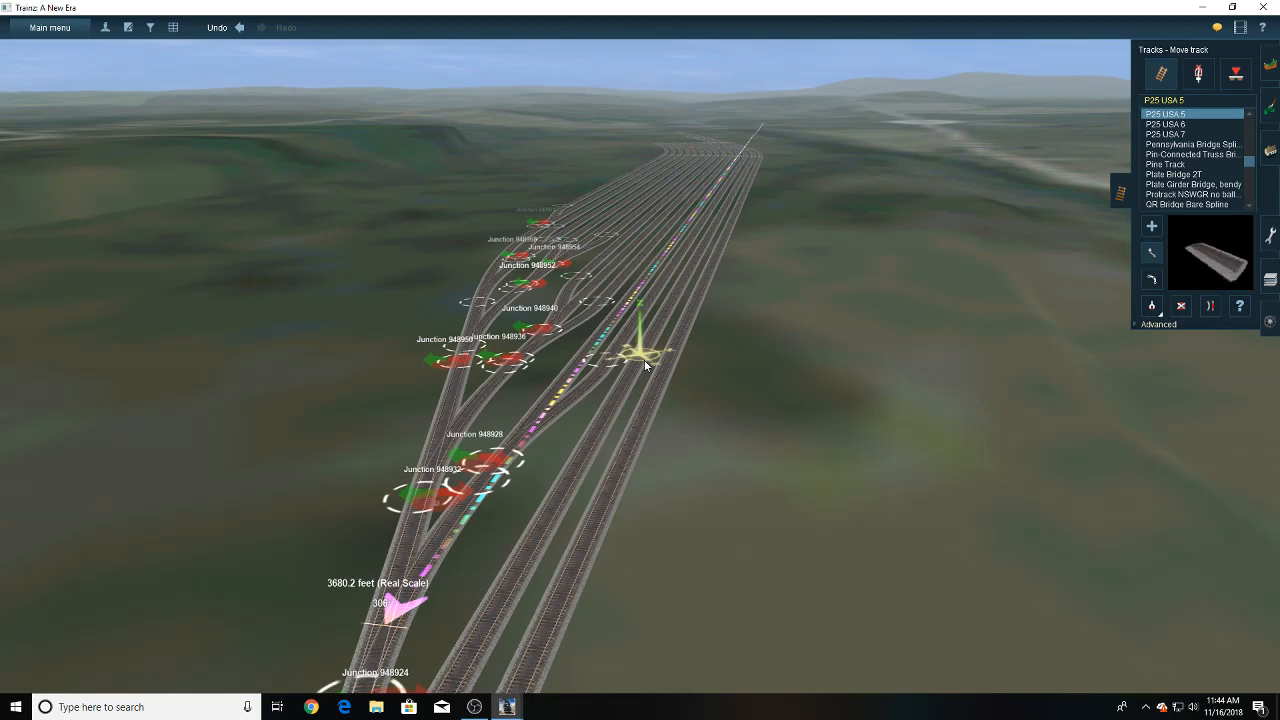
{"action": "key", "text": "Up"}
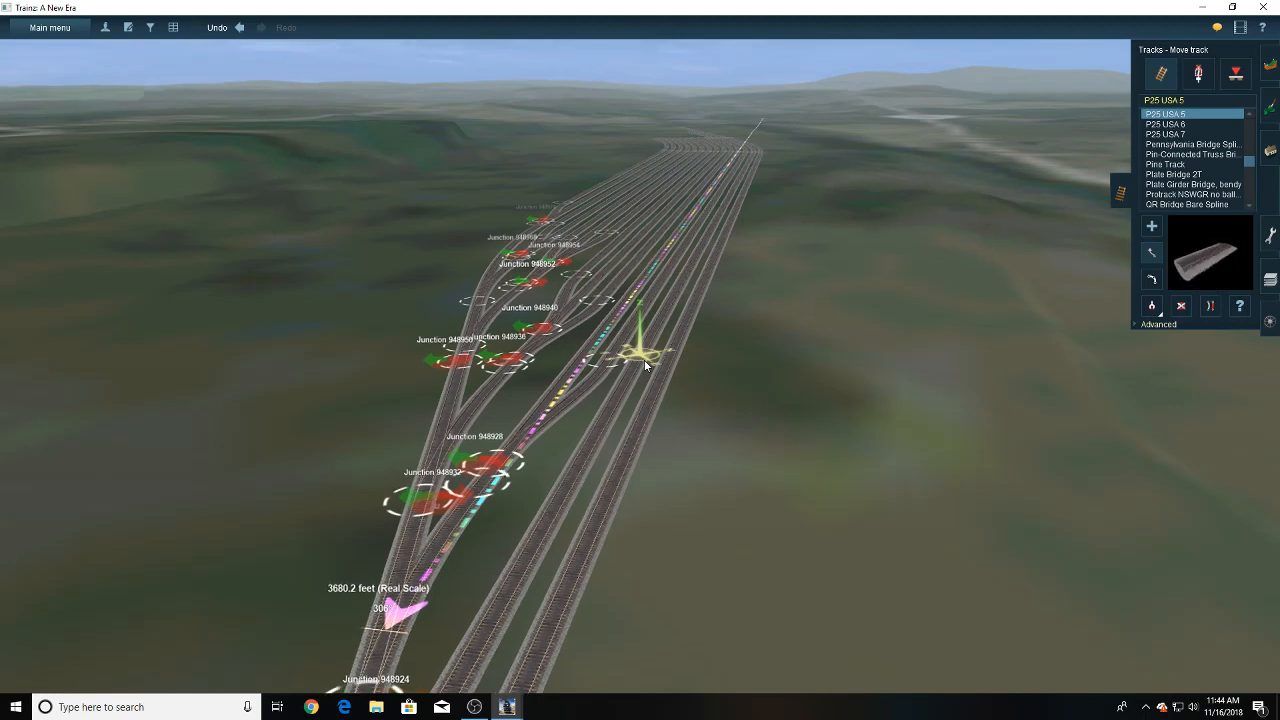
{"action": "right_click_drag", "start_coordinate": [645, 365], "coordinate": [596, 249]}
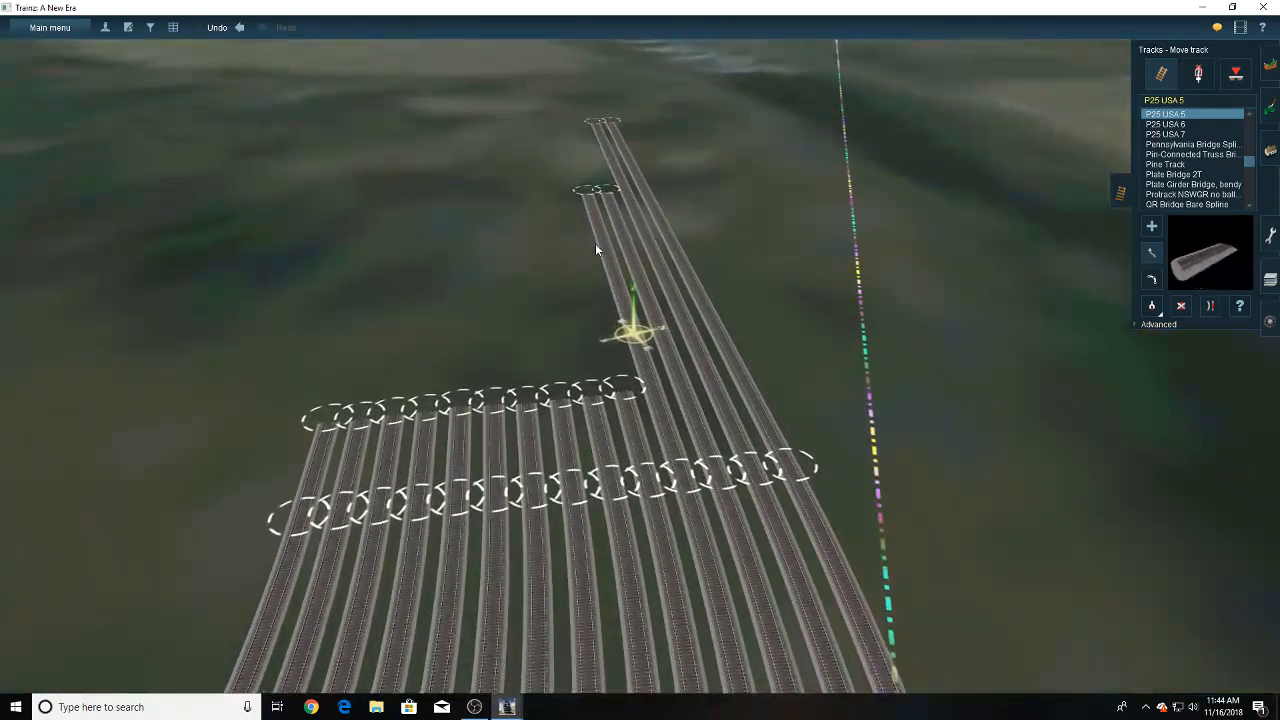
{"action": "scroll", "coordinate": [595, 249], "scroll_direction": "down", "scroll_amount": 3}
- Survey the terrain beyond the ends of the long straights with the topology tools open
{"action": "left_click", "coordinate": [1265, 66]}
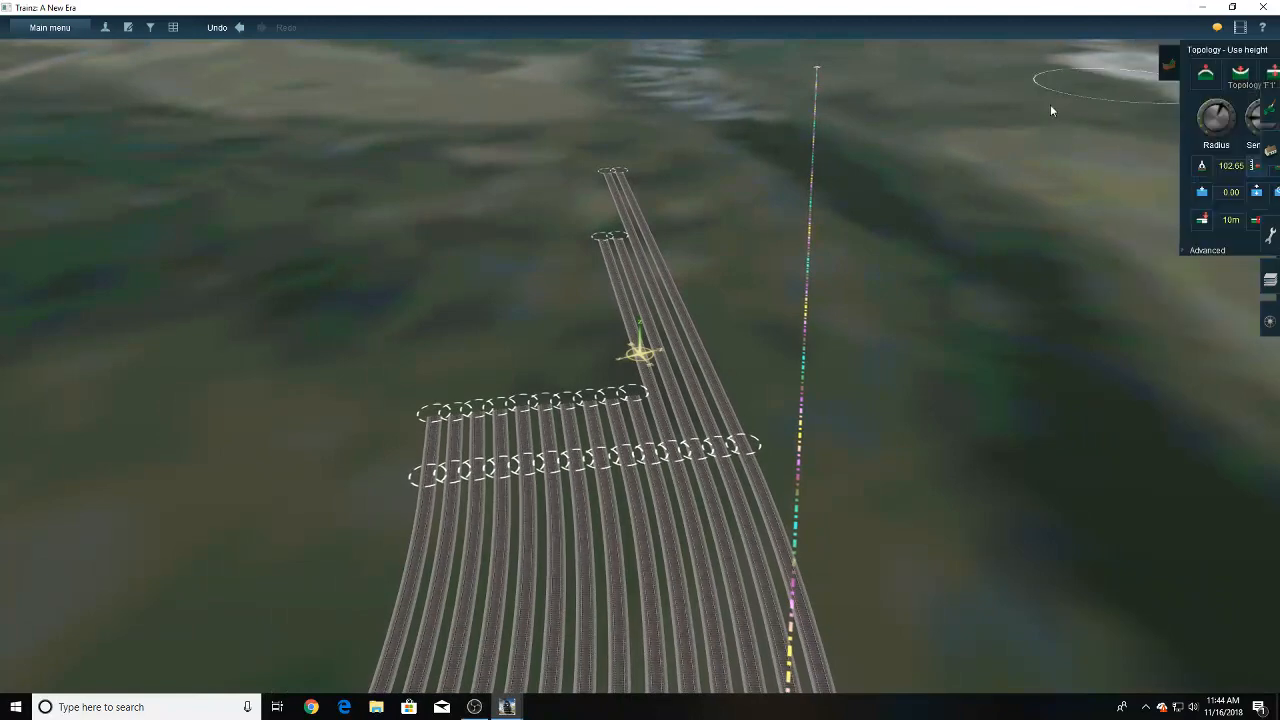
{"action": "right_click", "coordinate": [512, 208]}
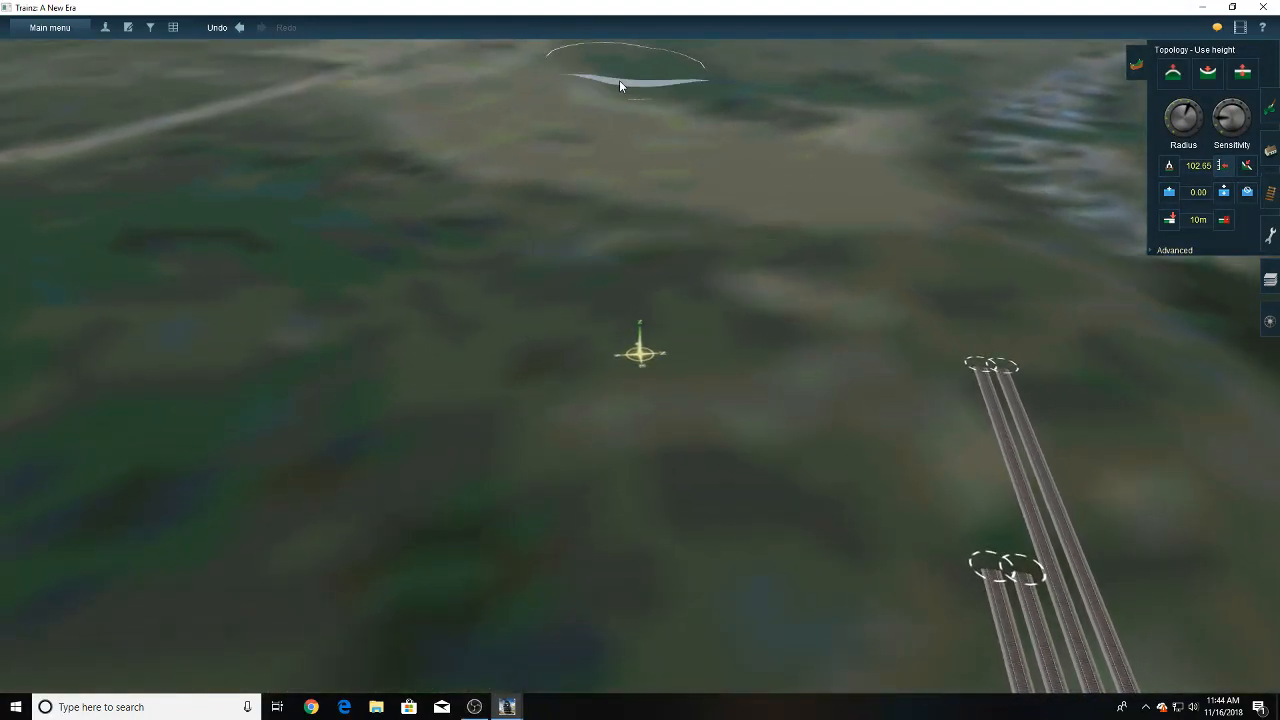
{"action": "right_click", "coordinate": [680, 130]}
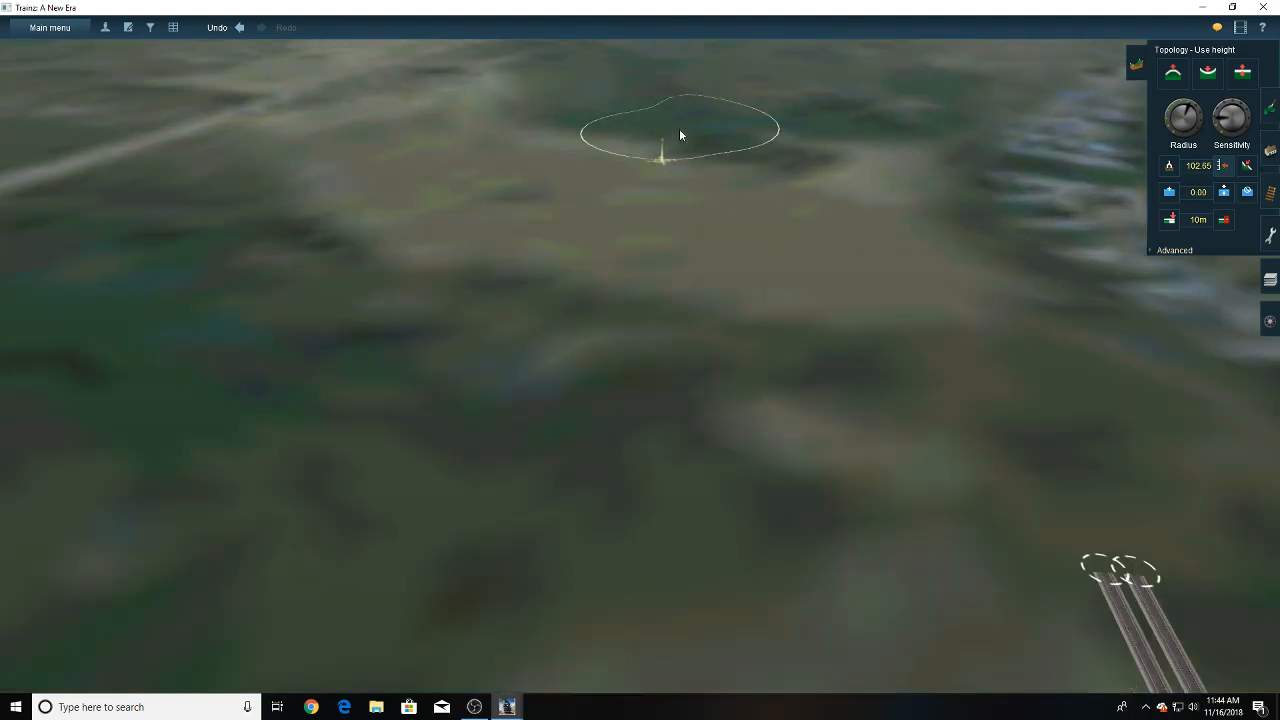
{"action": "key", "text": "Down"}
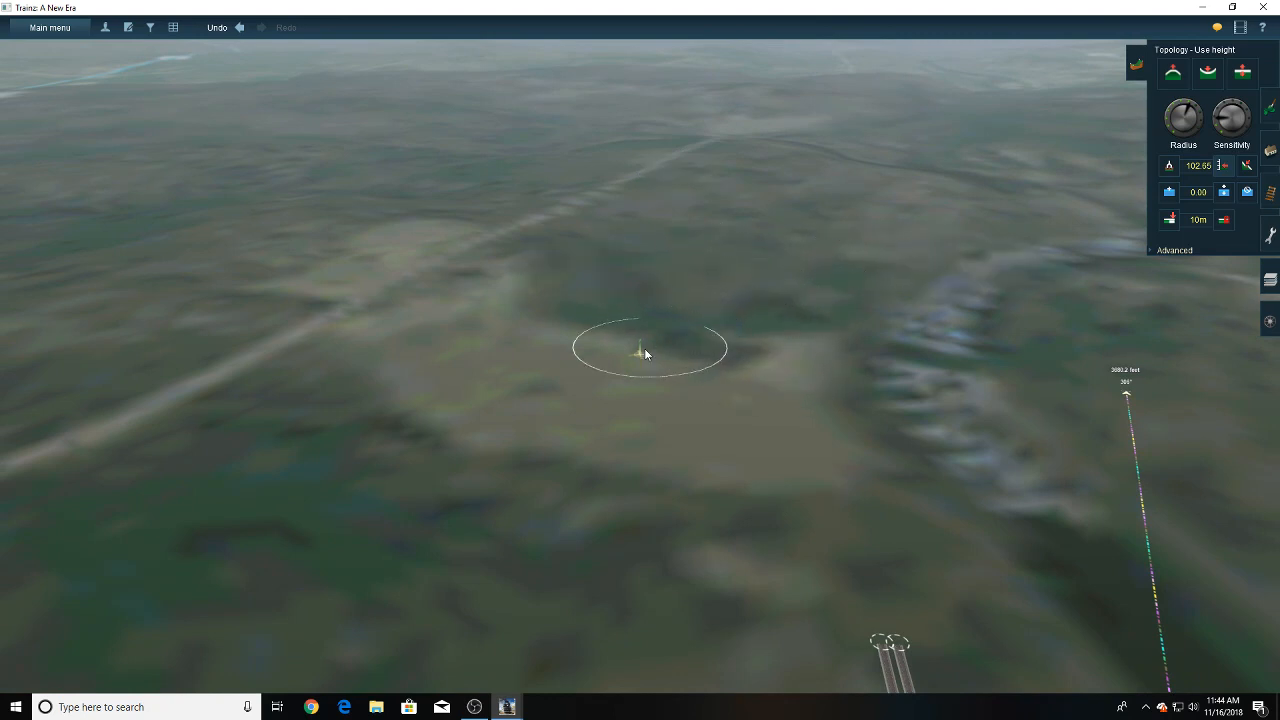
{"action": "right_click", "coordinate": [756, 305]}
{"action": "key", "text": "Down"}
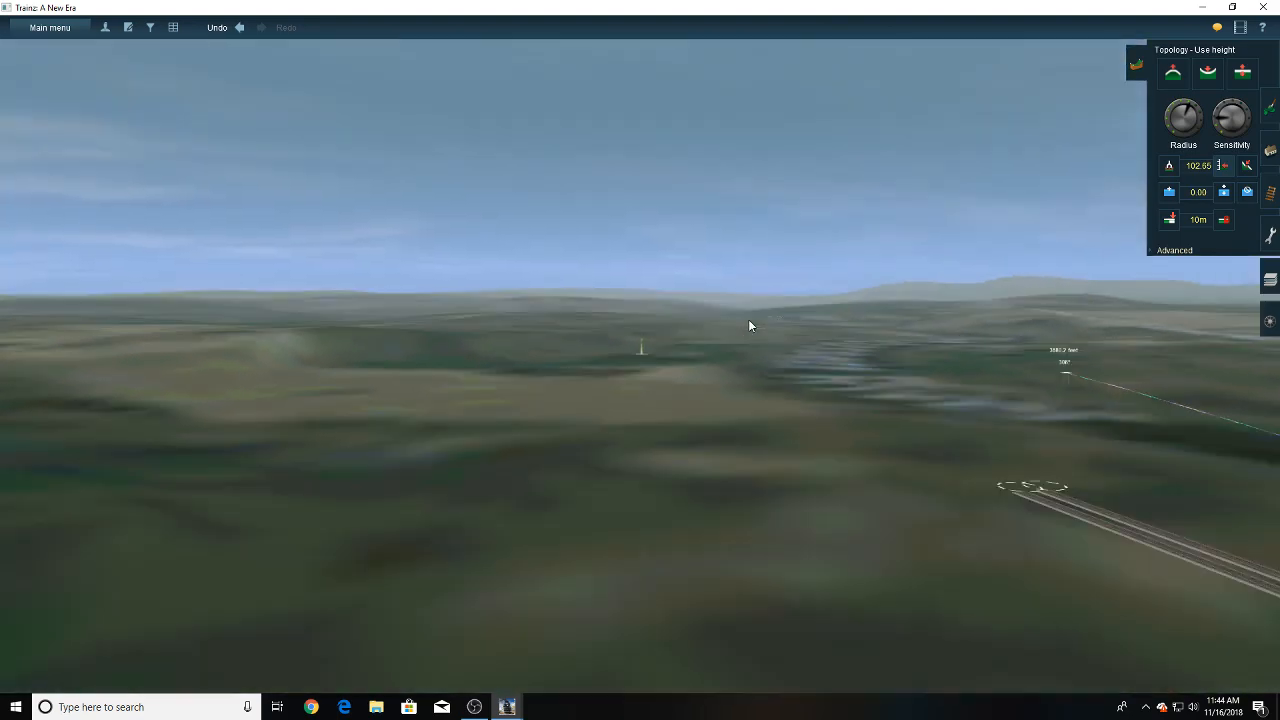
{"action": "key", "text": "Up"}
{"action": "key", "text": "Down"}
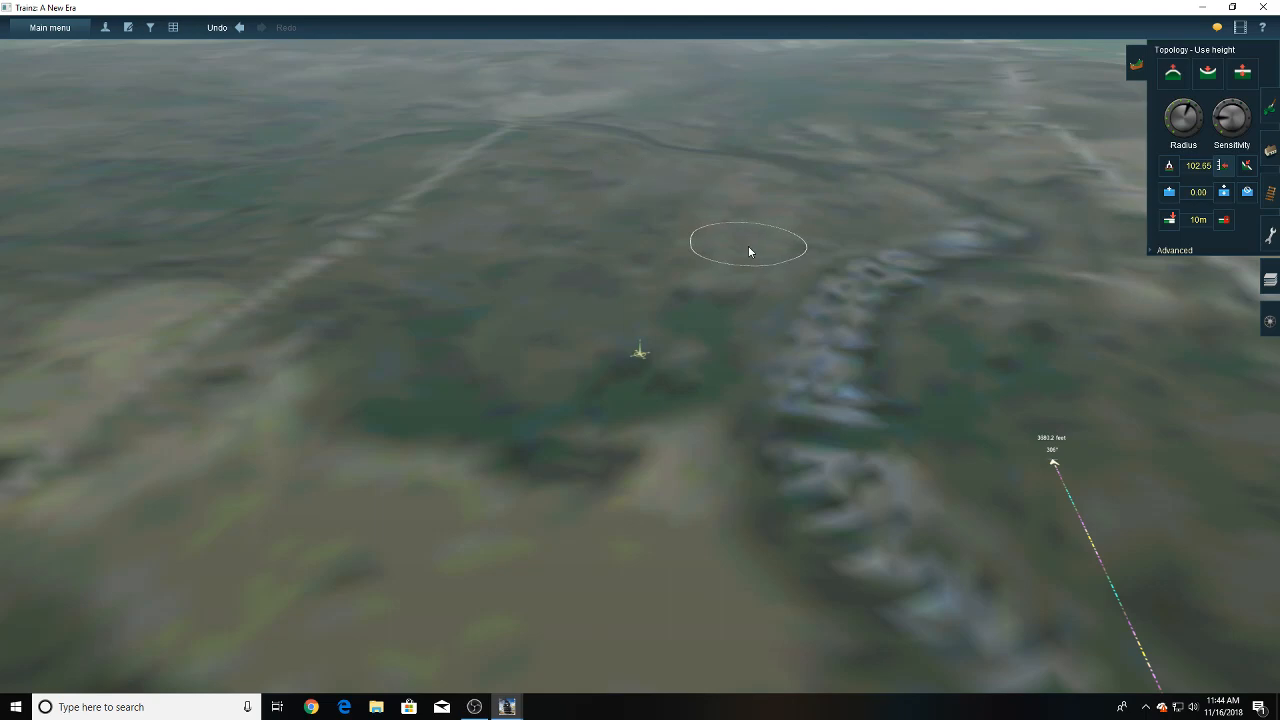
{"action": "key", "text": "Up"}
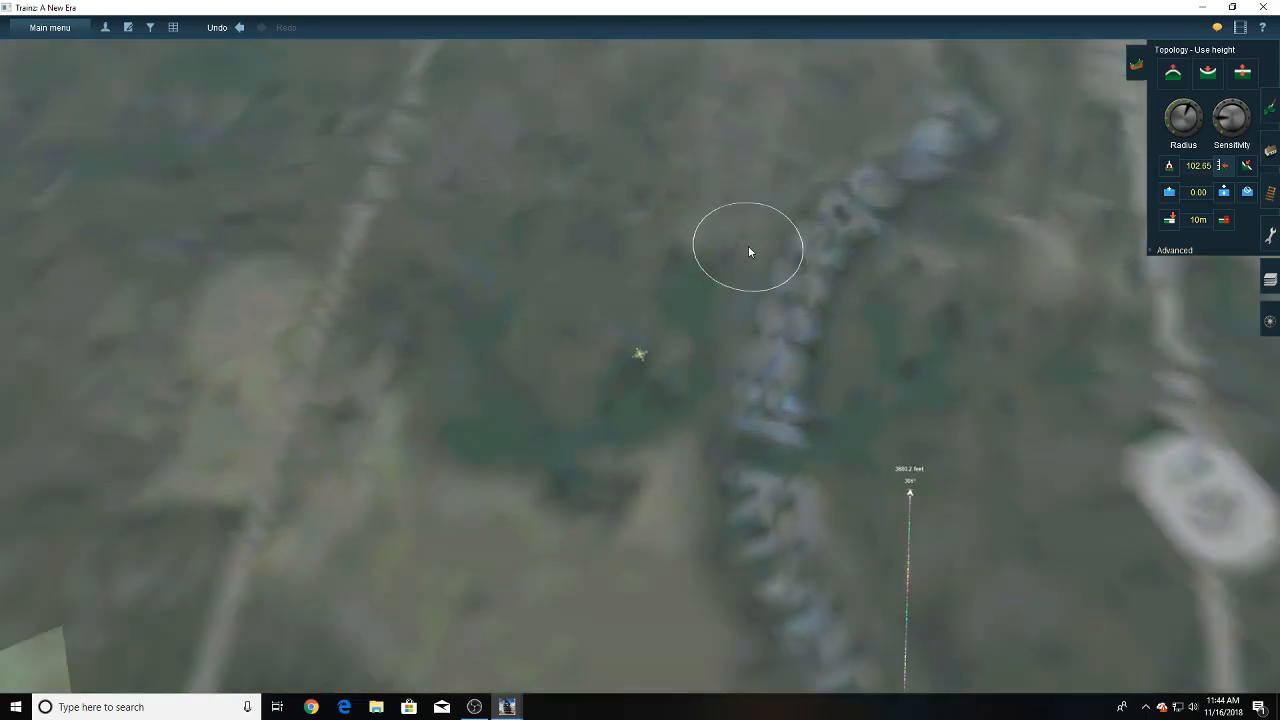
{"action": "key", "text": "Down"}
{"action": "right_click", "coordinate": [945, 198]}
{"action": "mouse_move", "coordinate": [810, 204]}
{"action": "right_mouse_down"}
{"action": "mouse_move", "coordinate": [537, 205]}
{"action": "mouse_move", "coordinate": [564, 190]}
{"action": "mouse_move", "coordinate": [595, 220]}
{"action": "right_mouse_up"}
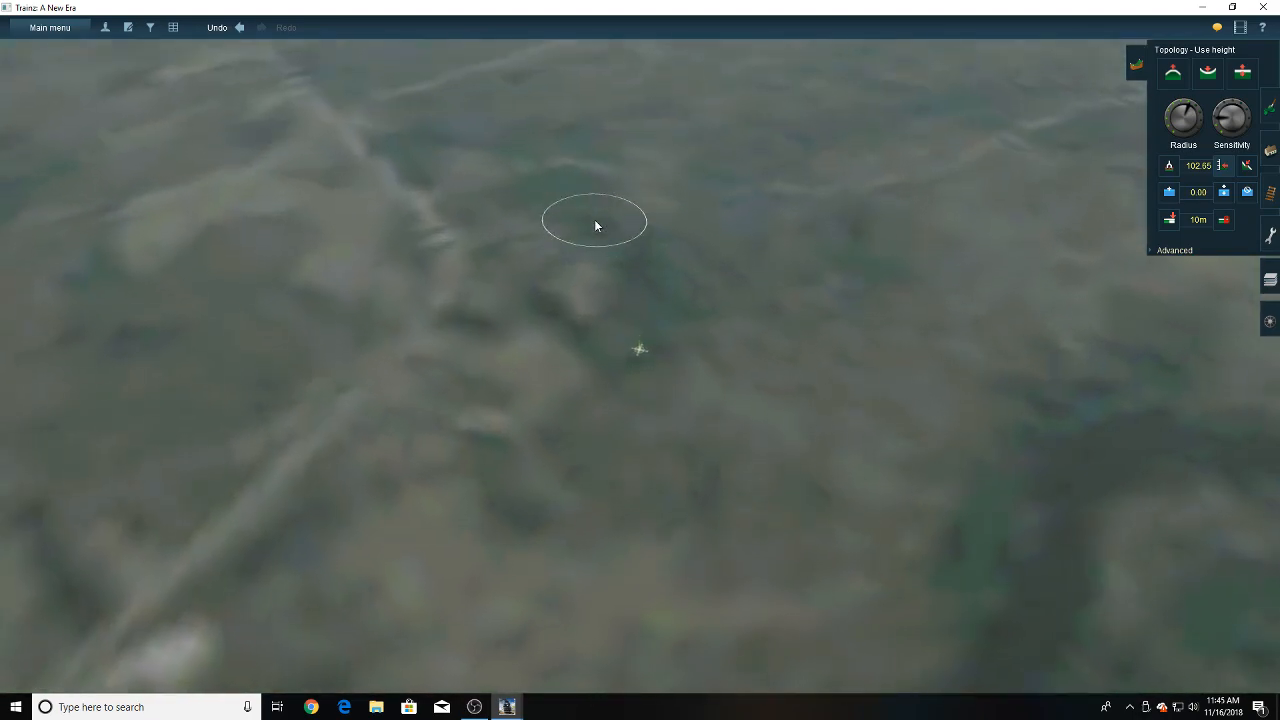
{"action": "mouse_move", "coordinate": [476, 370]}
{"action": "right_mouse_down"}
{"action": "mouse_move", "coordinate": [441, 399]}
{"action": "mouse_move", "coordinate": [430, 380]}
{"action": "mouse_move", "coordinate": [497, 265]}
{"action": "mouse_move", "coordinate": [574, 253]}
{"action": "right_mouse_up"}
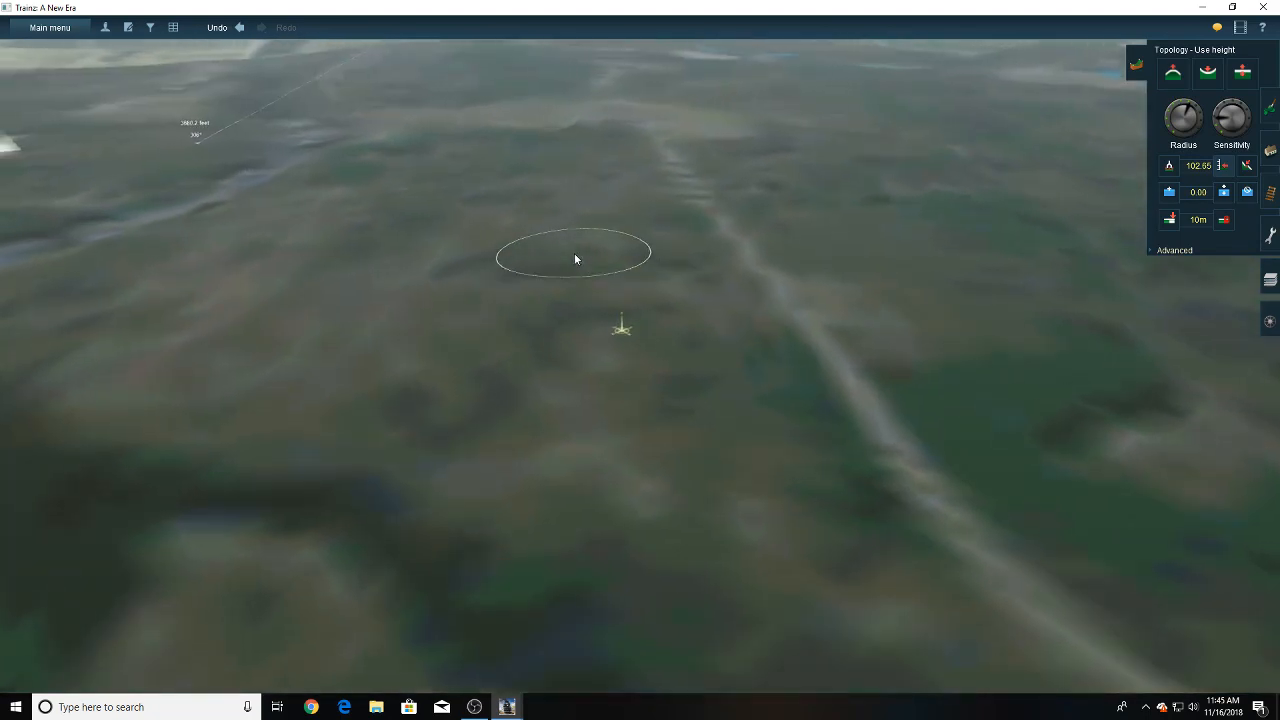
- Switch to OBS to check the live stream, and return to Trainz
{"action": "left_click", "coordinate": [475, 707]}
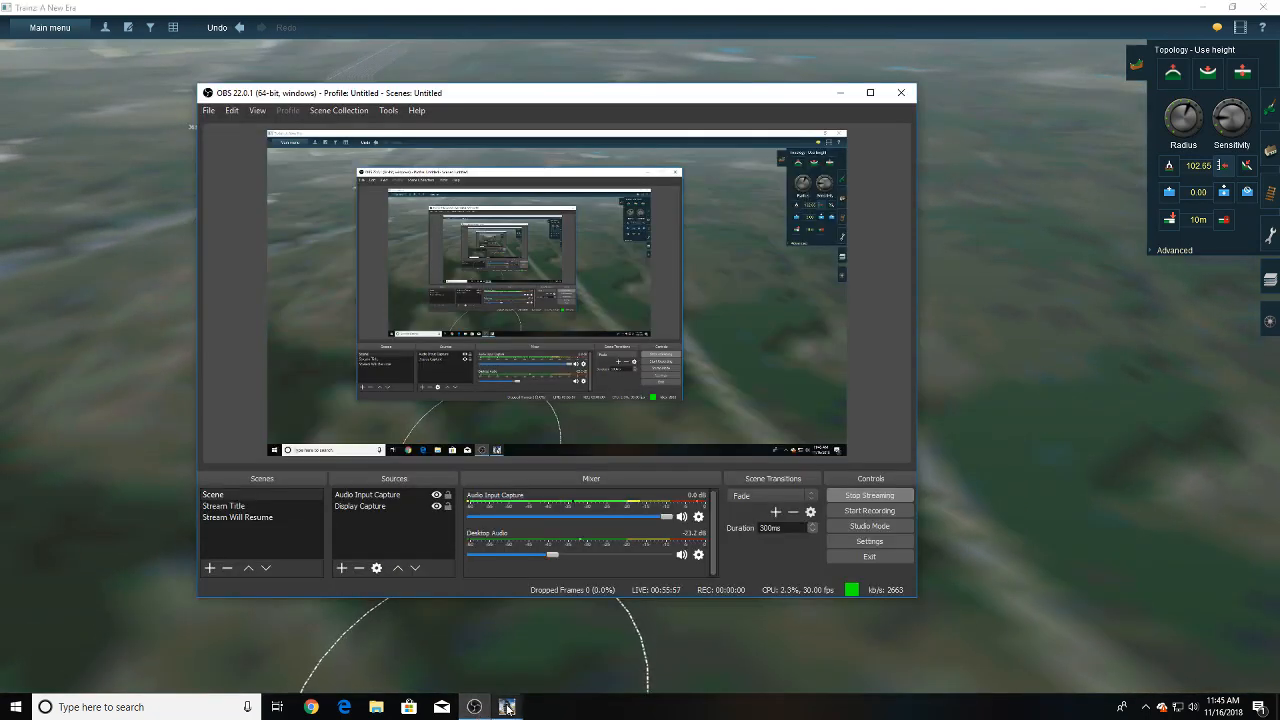
{"action": "mouse_move", "coordinate": [508, 708]}
{"action": "left_click", "coordinate": [557, 656]}
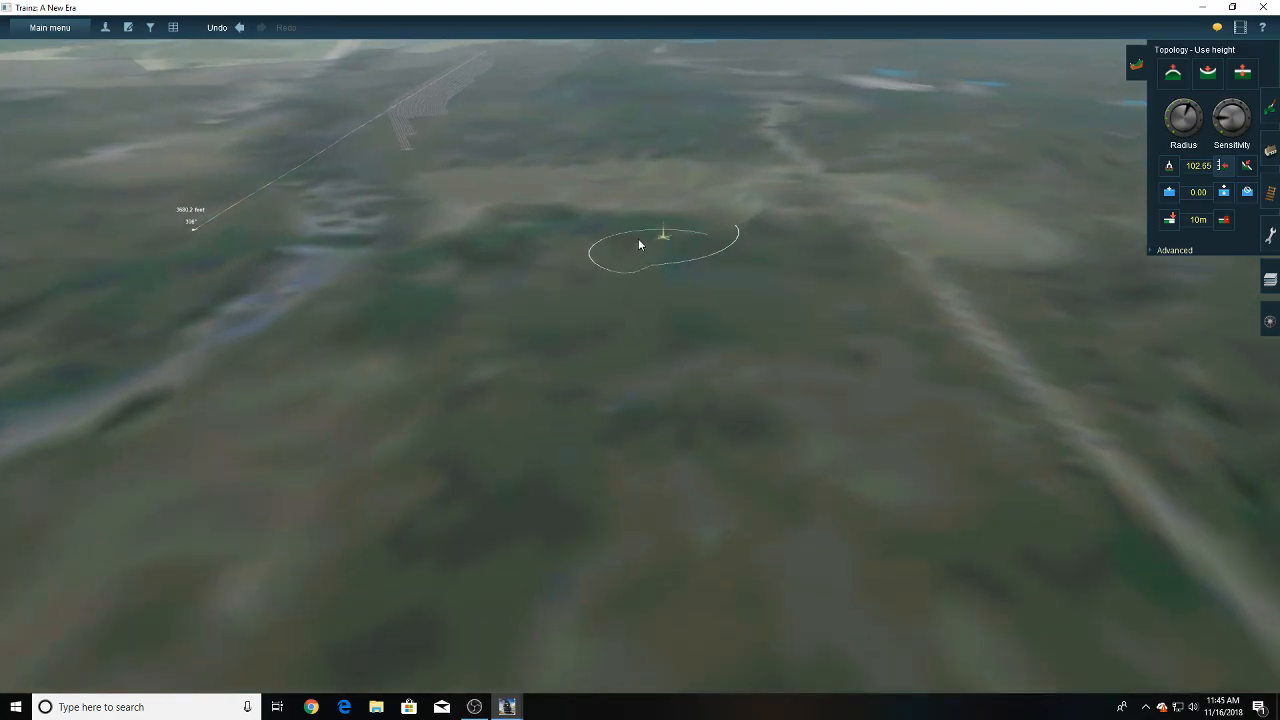
- Examine the yard's staggered track ends and the open ground just ahead of them
{"action": "right_click", "coordinate": [608, 238]}
{"action": "right_click", "coordinate": [606, 240]}
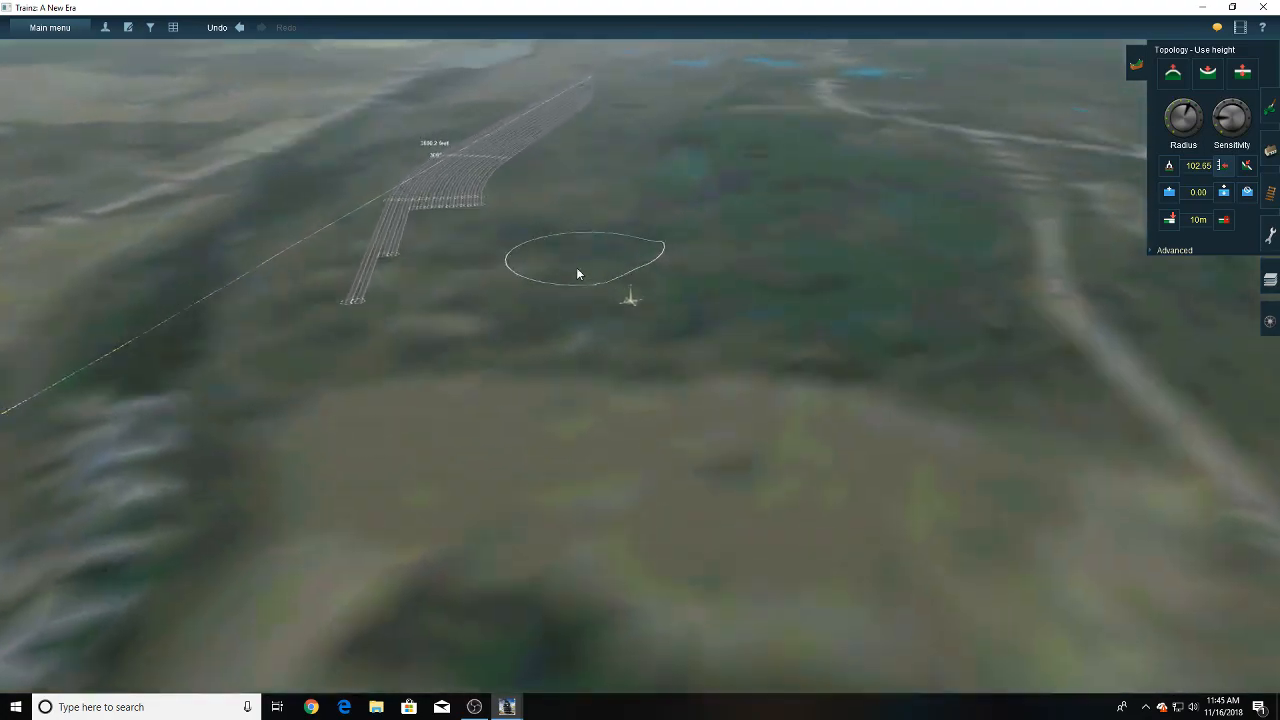
{"action": "right_click", "coordinate": [573, 282]}
{"action": "right_click", "coordinate": [609, 291]}
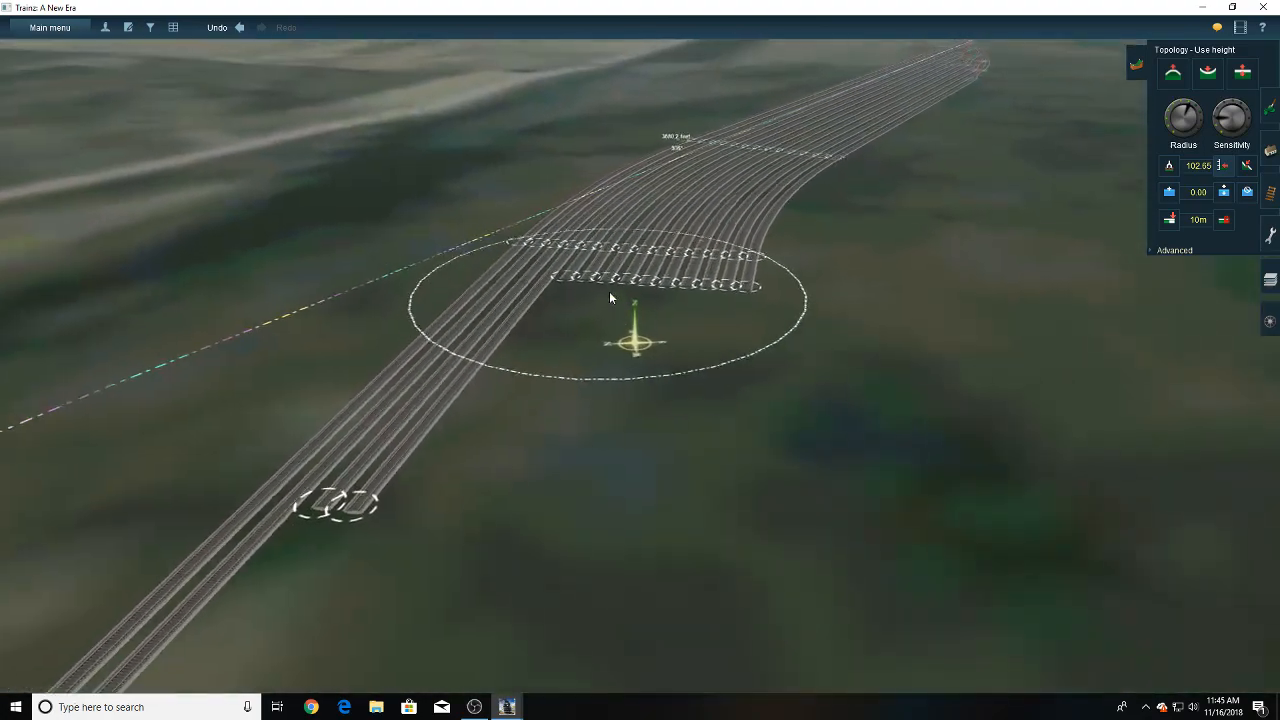
{"action": "key", "text": "Up"}
{"action": "key", "text": "Up"}
{"action": "key", "text": "Right"}
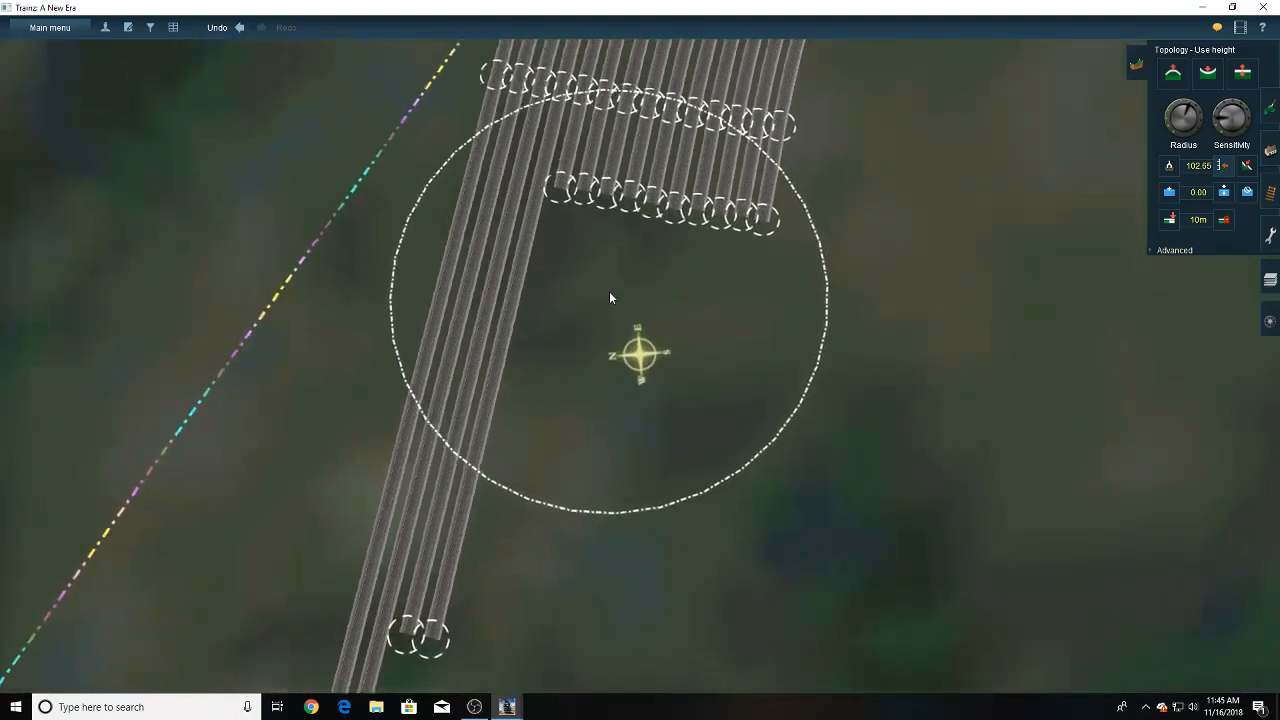
{"action": "key", "text": "Down"}
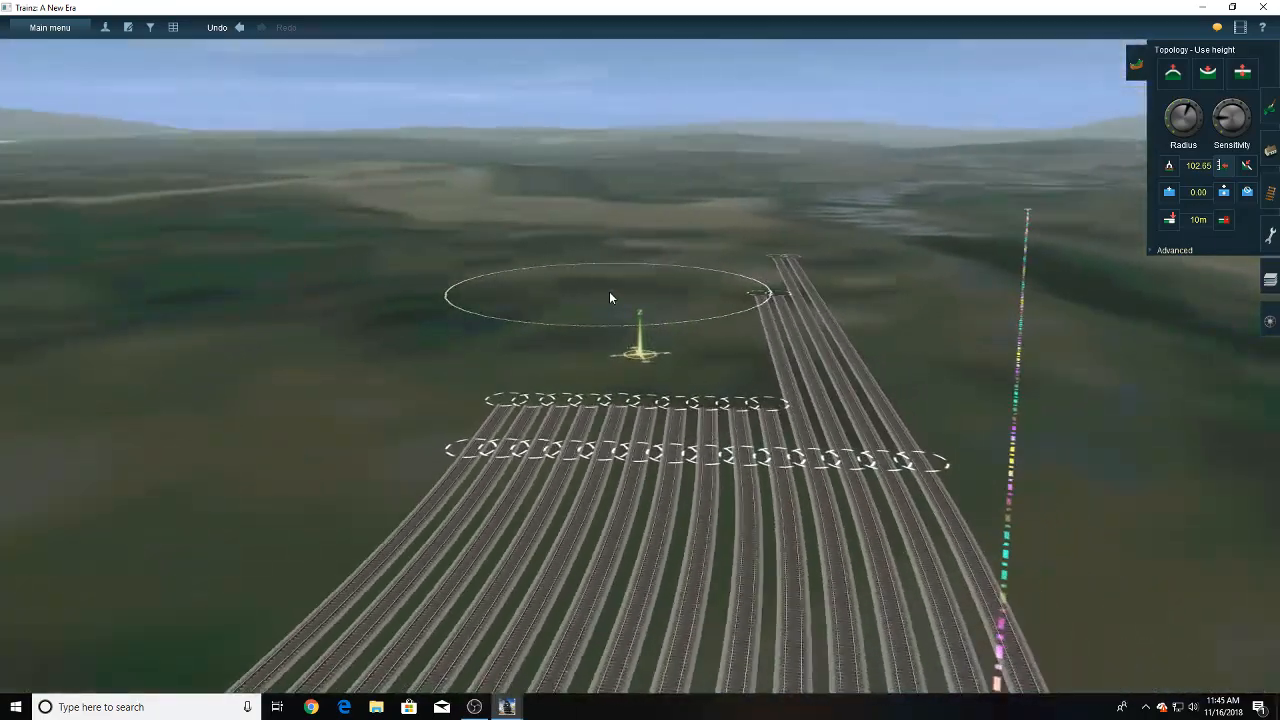
{"action": "right_click", "coordinate": [669, 307]}
{"action": "right_click_drag", "start_coordinate": [670, 311], "coordinate": [721, 309]}
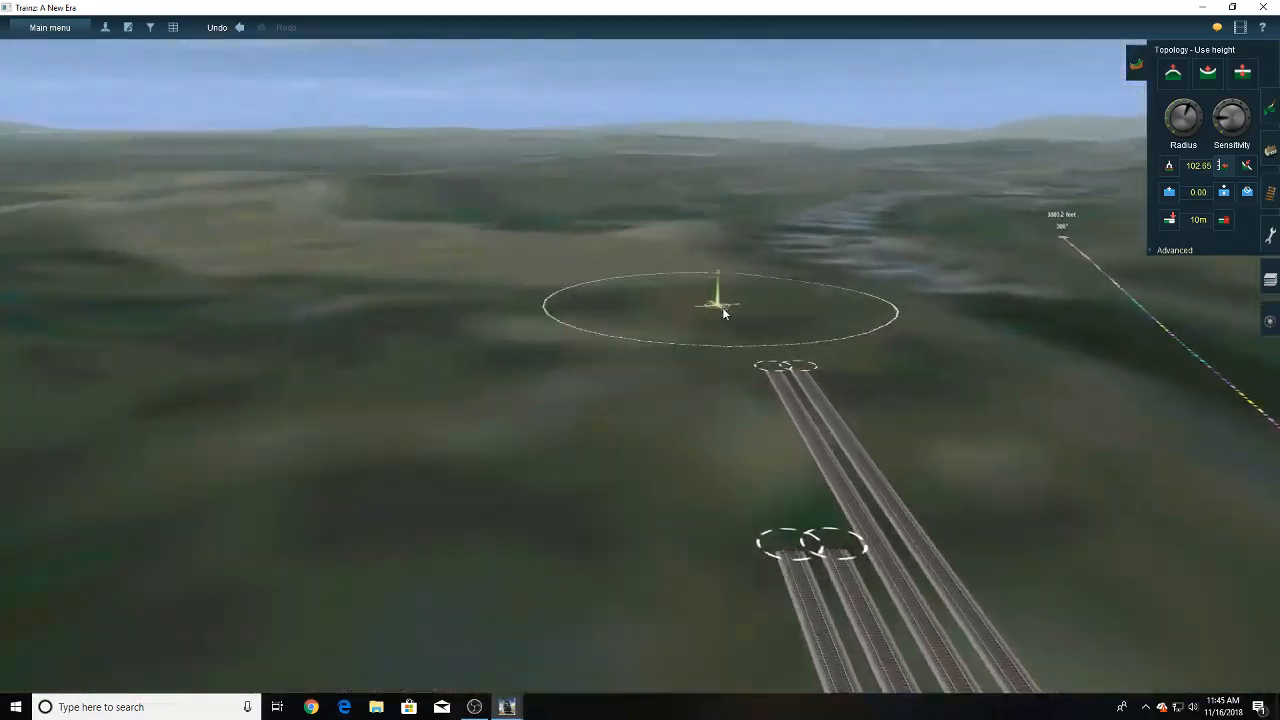
- Extend the first track with a long straight P25 USA 5 section beyond its far end
{"action": "left_click", "coordinate": [1275, 195]}
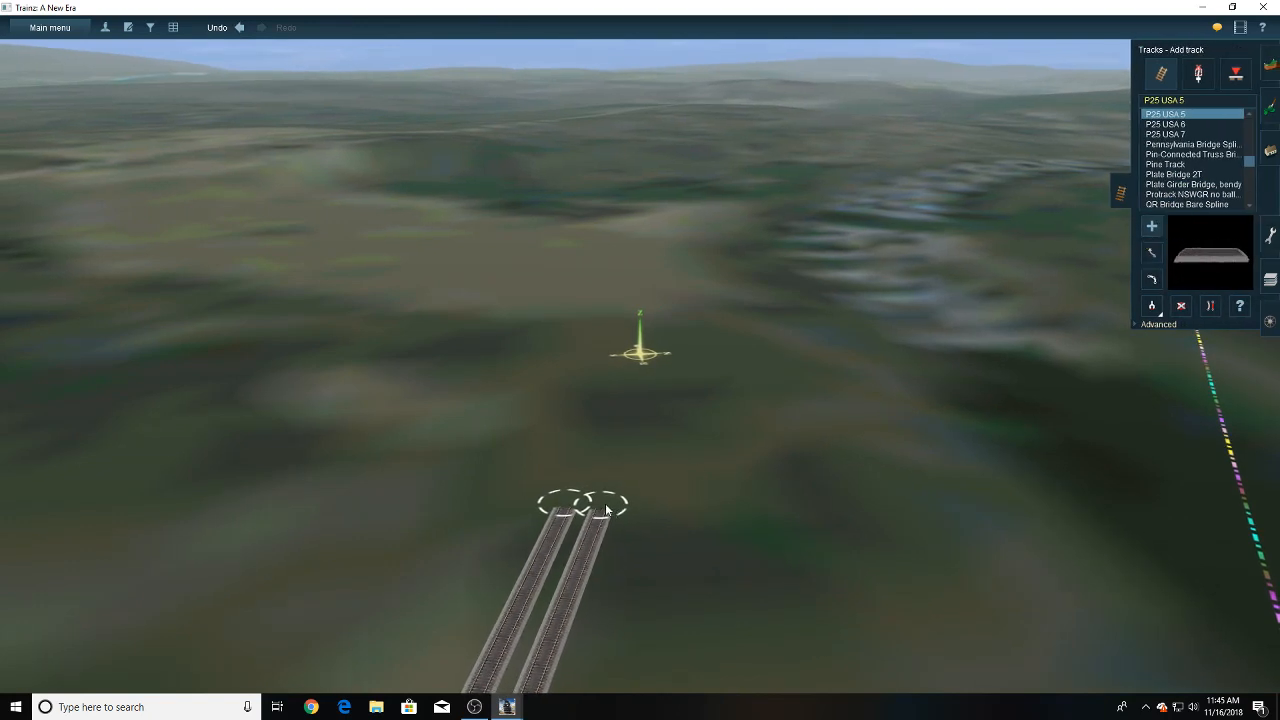
{"action": "key", "text": "Left"}
{"action": "key", "text": "Right"}
{"action": "left_click_drag", "start_coordinate": [660, 508], "coordinate": [658, 344]}
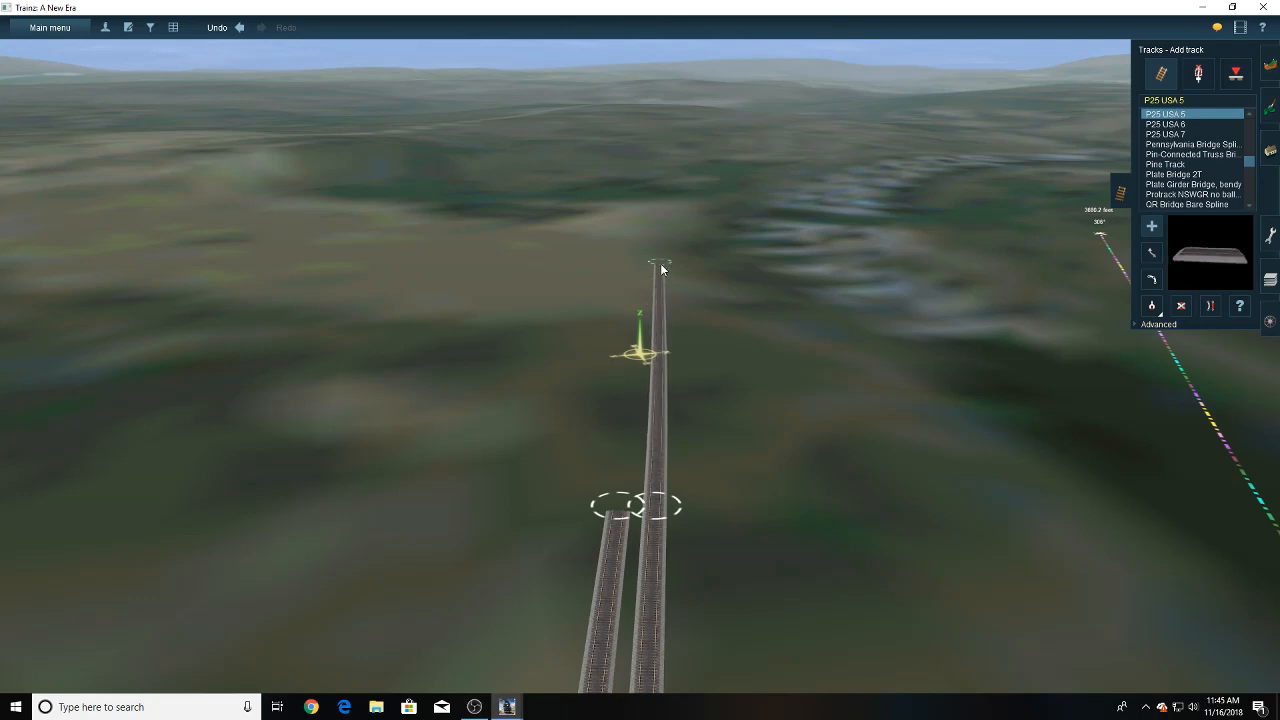
{"action": "left_click_drag", "start_coordinate": [661, 264], "coordinate": [664, 258]}
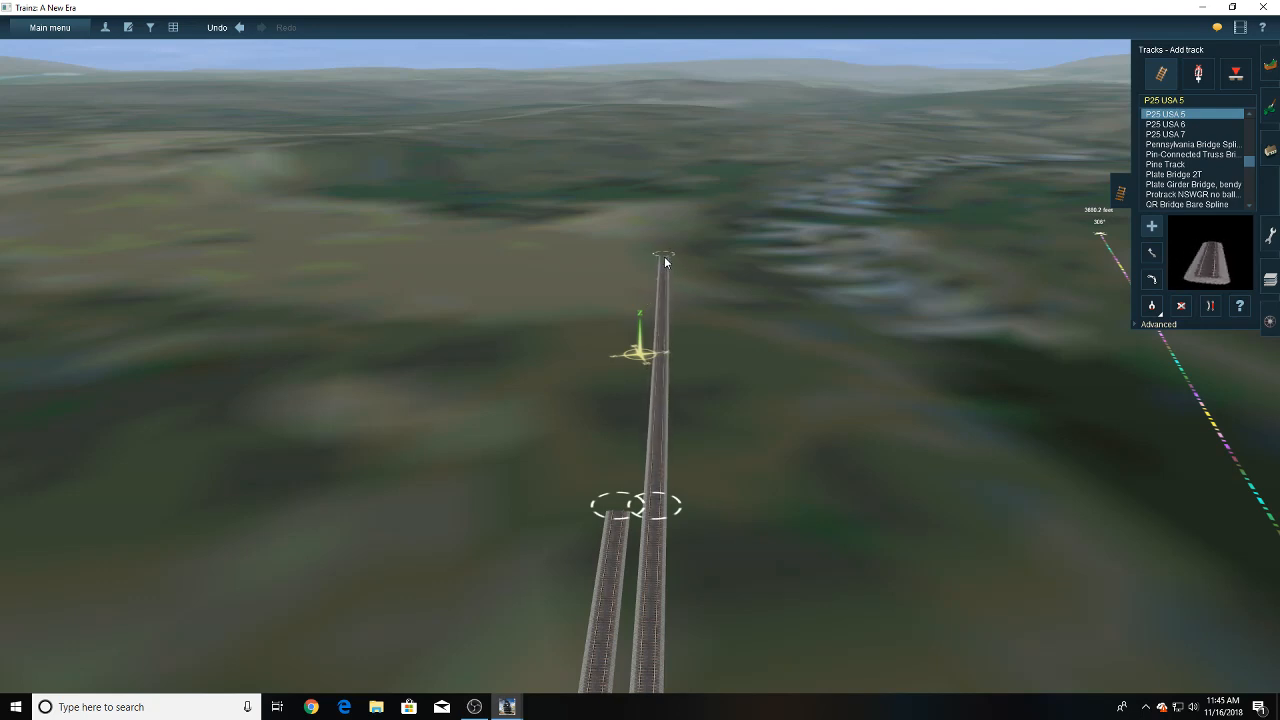
- Apply the 102.65 vertex height to the extended first track's end points
{"action": "left_click", "coordinate": [1136, 324]}
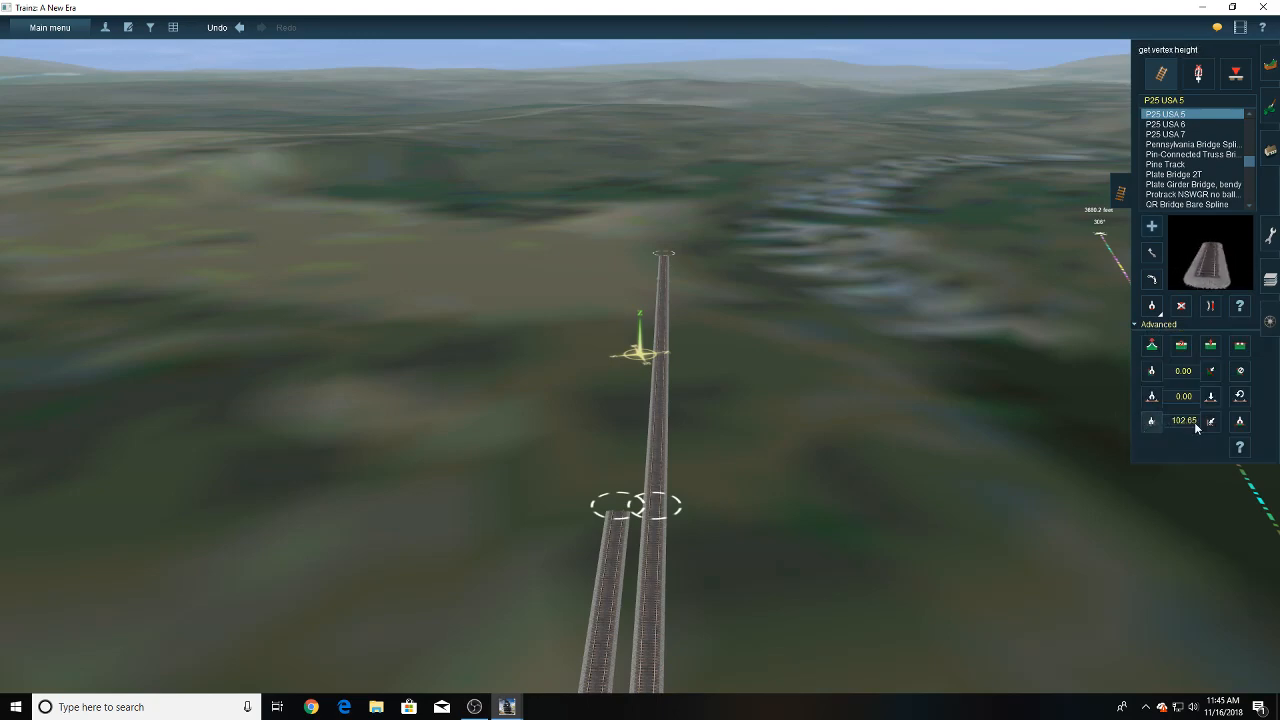
{"action": "right_click", "coordinate": [672, 260]}
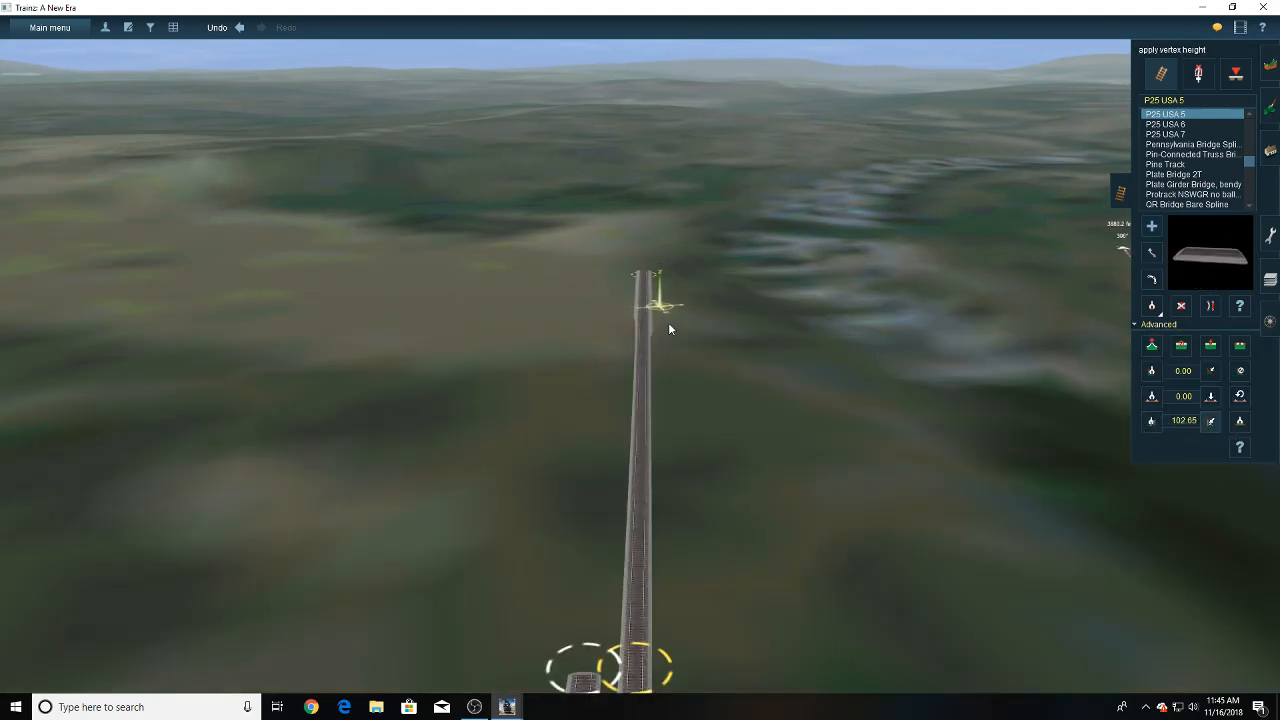
{"action": "scroll", "coordinate": [653, 340], "scroll_direction": "up", "scroll_amount": 3}
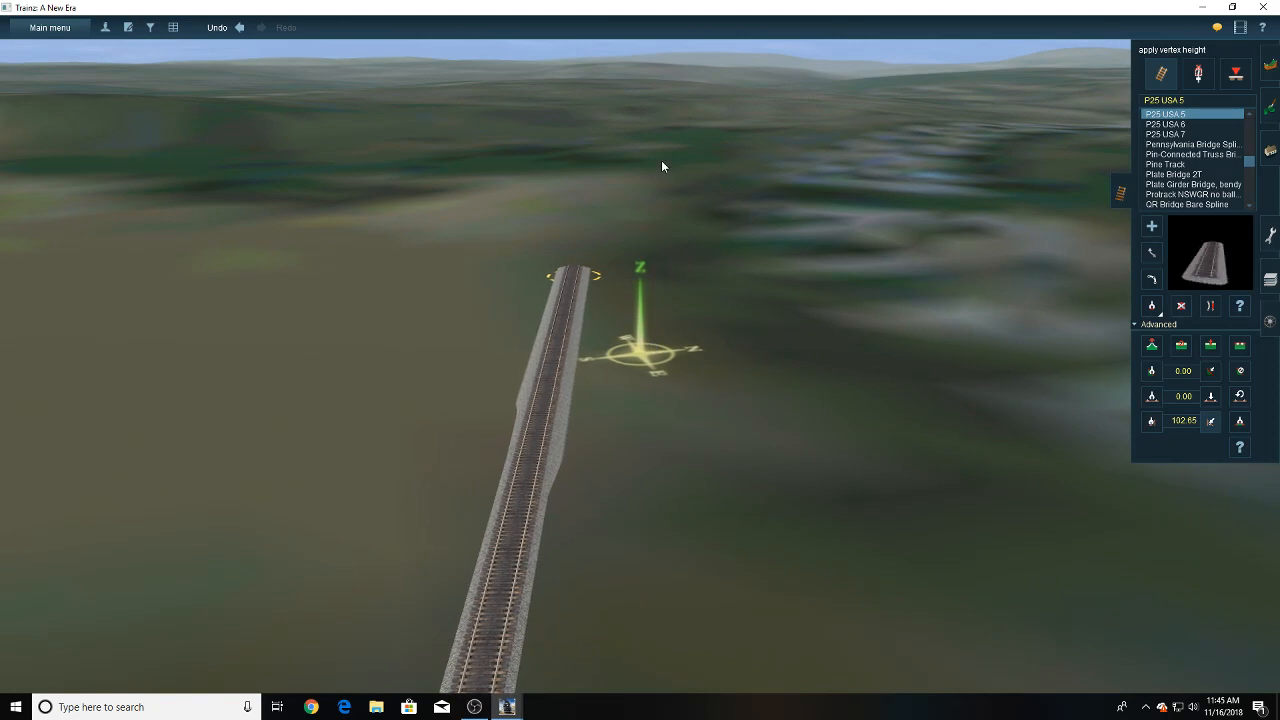
{"action": "scroll", "coordinate": [634, 413], "scroll_direction": "down", "scroll_amount": 5}
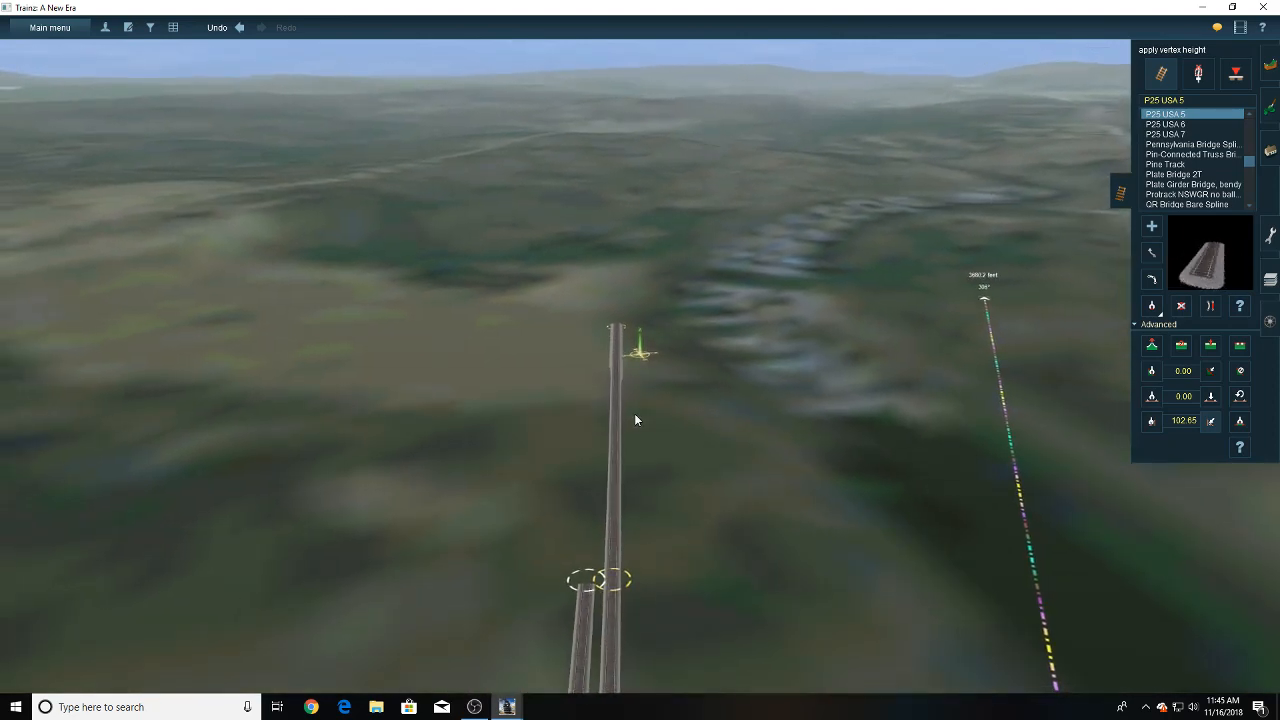
- Examine the yard from the extended first track back through the curve to the junctions
{"action": "scroll", "coordinate": [634, 413], "scroll_direction": "down", "scroll_amount": 5}
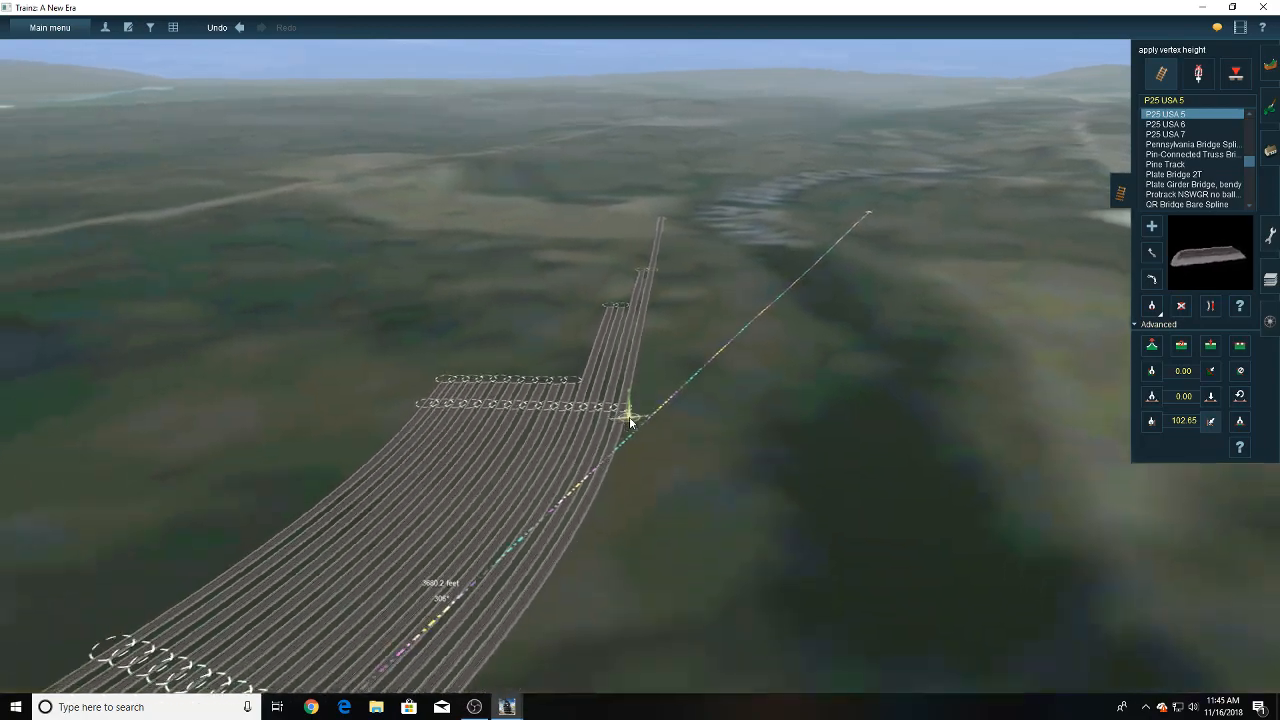
{"action": "right_click", "coordinate": [629, 416]}
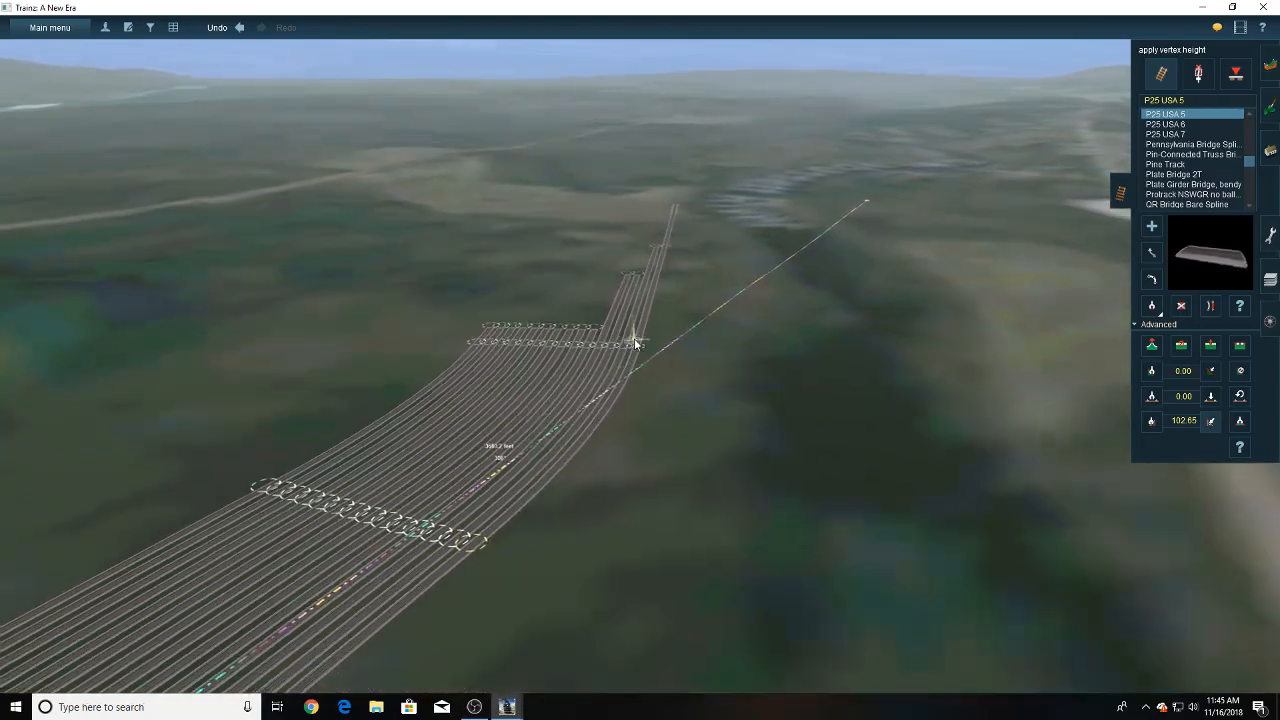
{"action": "right_click", "coordinate": [652, 262]}
{"action": "scroll", "coordinate": [630, 362], "scroll_direction": "up", "scroll_amount": 3}
{"action": "scroll", "coordinate": [627, 371], "scroll_direction": "down", "scroll_amount": 5}
{"action": "key", "text": "Left"}
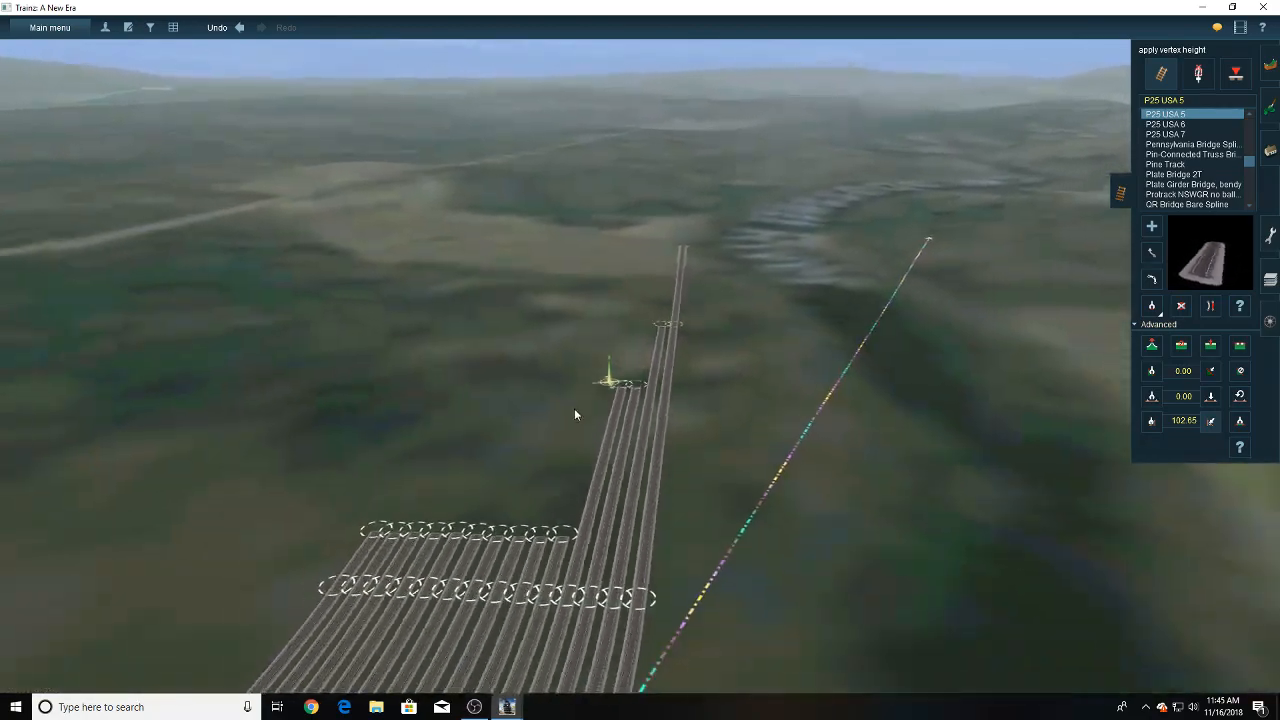
{"action": "right_click_drag", "start_coordinate": [574, 410], "coordinate": [674, 366]}
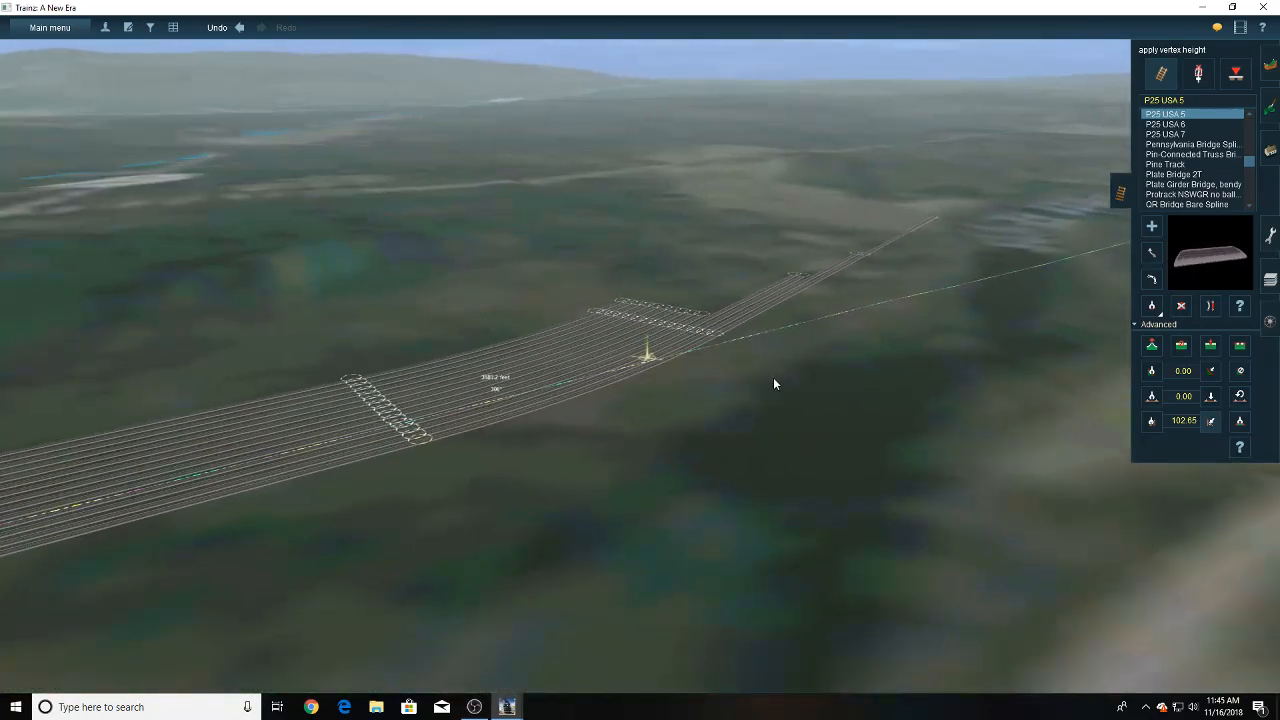
{"action": "key", "text": "Left"}
{"action": "right_click_drag", "start_coordinate": [418, 328], "coordinate": [406, 345]}
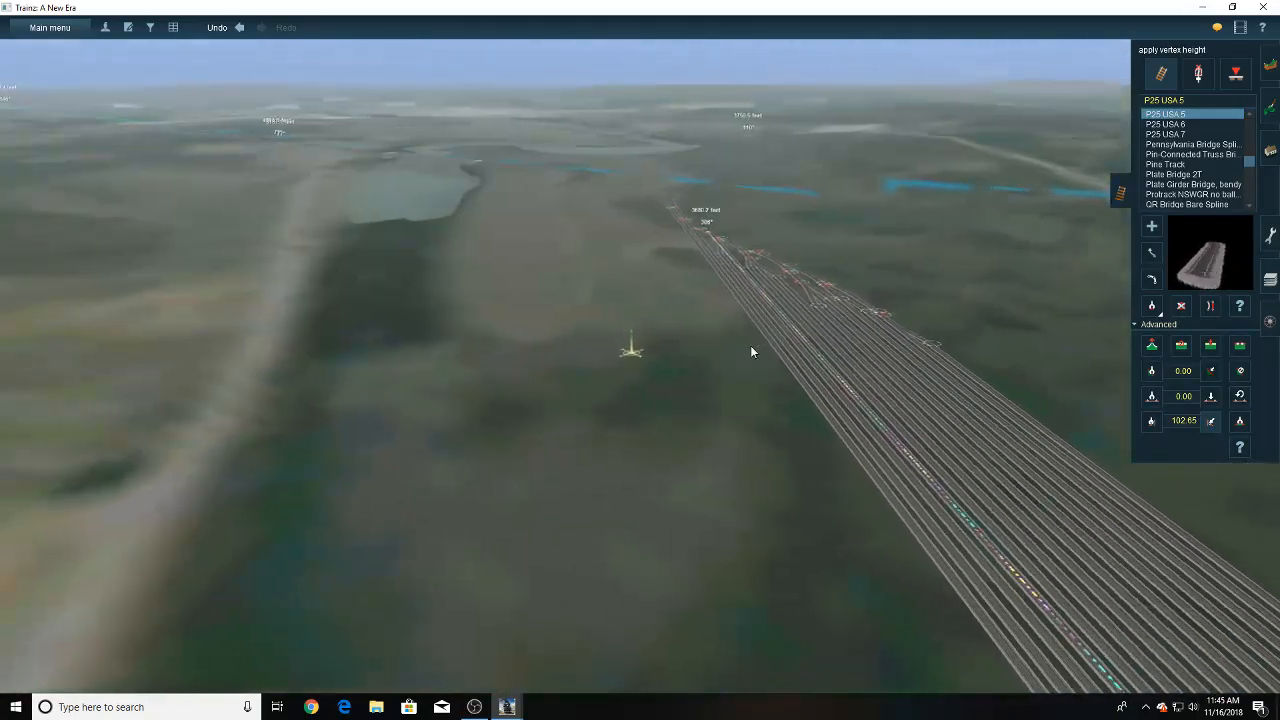
- Place a long mixed freight train on the first track and inspect it from one end to the other
{"action": "key", "text": "F7"}
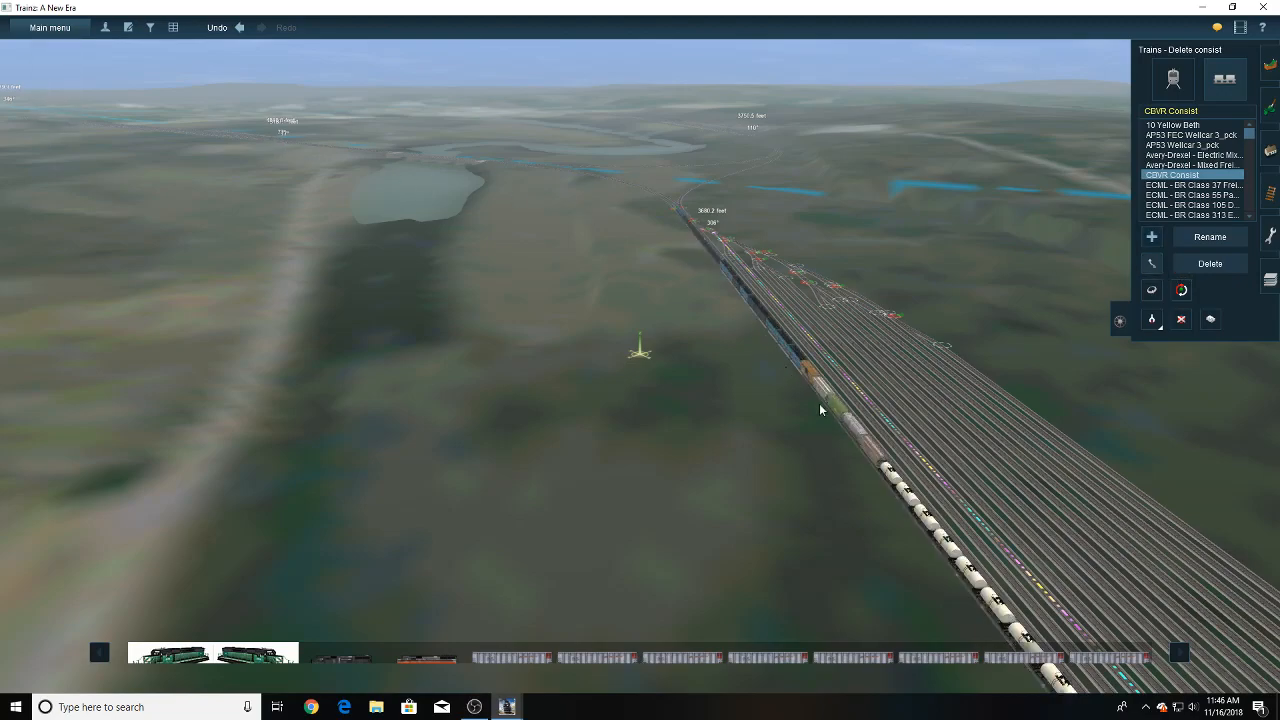
{"action": "mouse_move", "coordinate": [820, 410]}
{"action": "right_mouse_down"}
{"action": "mouse_move", "coordinate": [859, 389]}
{"action": "mouse_move", "coordinate": [934, 392]}
{"action": "mouse_move", "coordinate": [883, 322]}
{"action": "mouse_move", "coordinate": [670, 308]}
{"action": "mouse_move", "coordinate": [655, 358]}
{"action": "mouse_move", "coordinate": [657, 335]}
{"action": "right_mouse_up"}
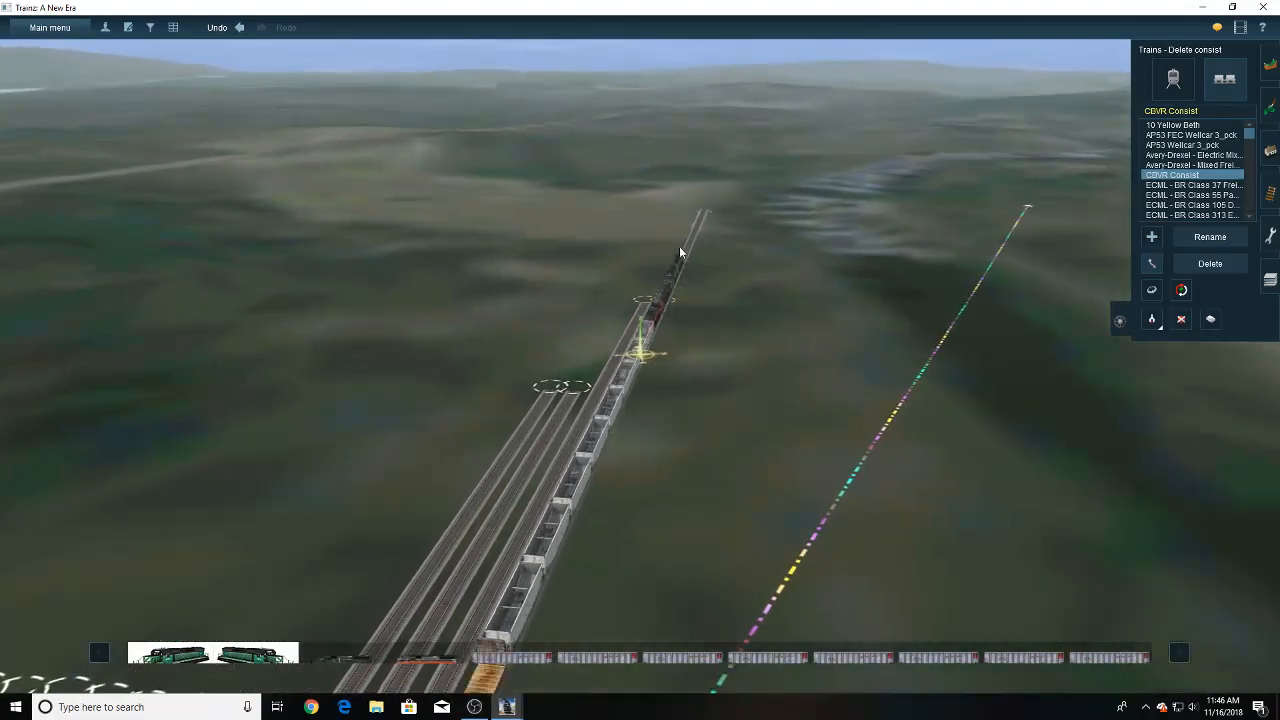
{"action": "mouse_move", "coordinate": [432, 446]}
{"action": "right_mouse_down"}
{"action": "mouse_move", "coordinate": [412, 438]}
{"action": "mouse_move", "coordinate": [350, 334]}
{"action": "mouse_move", "coordinate": [574, 268]}
{"action": "mouse_move", "coordinate": [633, 285]}
{"action": "mouse_move", "coordinate": [633, 340]}
{"action": "right_mouse_up"}
{"action": "key", "text": "Left"}
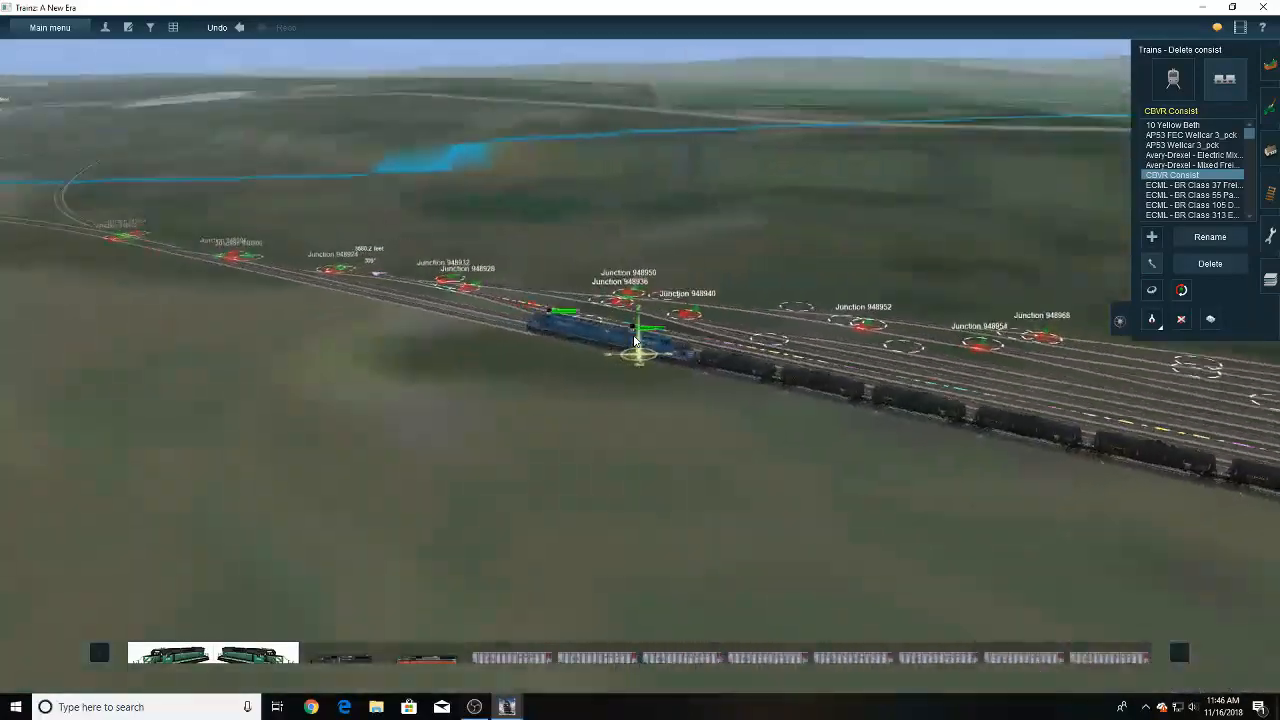
{"action": "key", "text": "Left"}
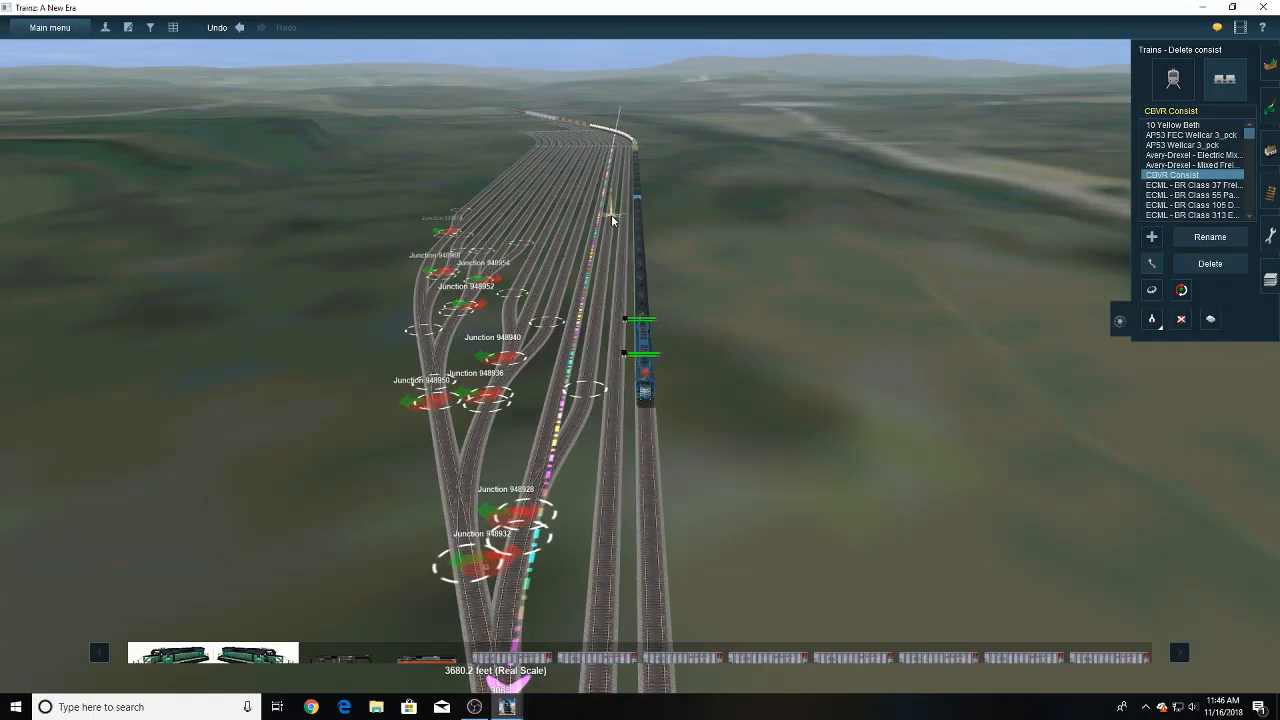
{"action": "mouse_move", "coordinate": [612, 217]}
{"action": "right_mouse_down"}
{"action": "mouse_move", "coordinate": [617, 355]}
{"action": "mouse_move", "coordinate": [644, 238]}
{"action": "mouse_move", "coordinate": [606, 276]}
{"action": "mouse_move", "coordinate": [706, 454]}
{"action": "mouse_move", "coordinate": [756, 418]}
{"action": "right_mouse_up"}
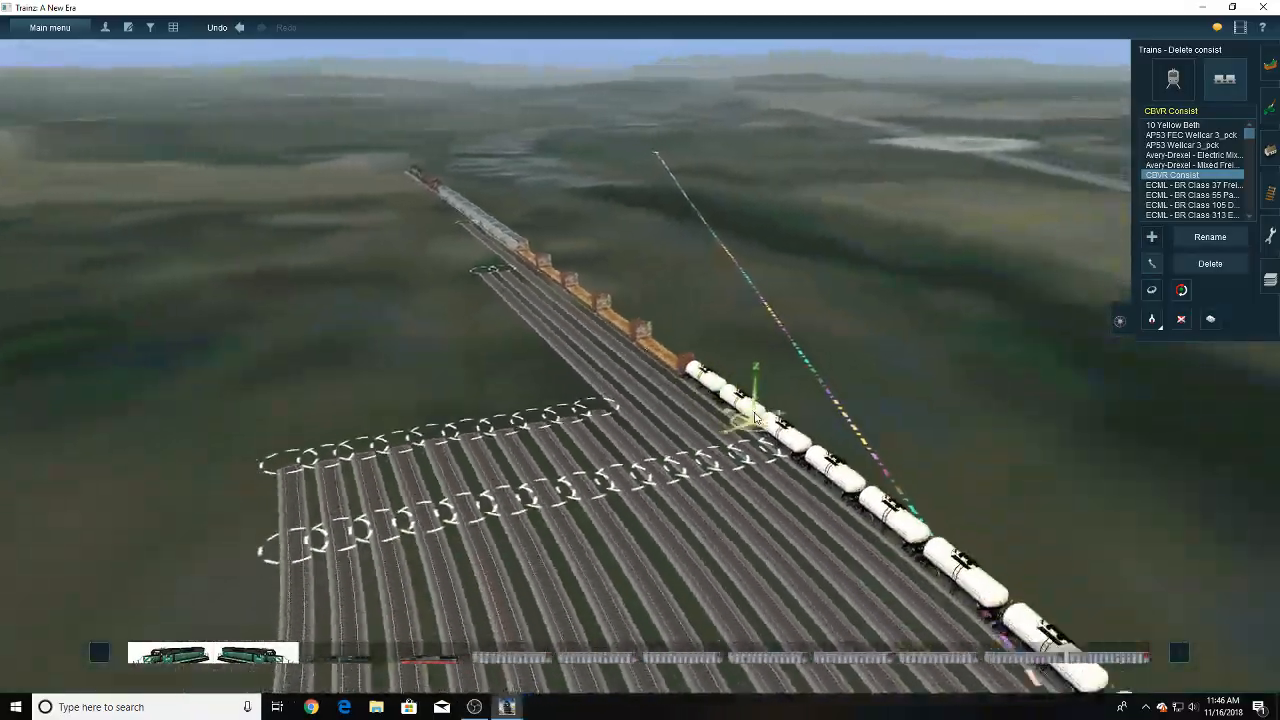
{"action": "scroll", "coordinate": [755, 418], "scroll_direction": "up", "scroll_amount": 10}
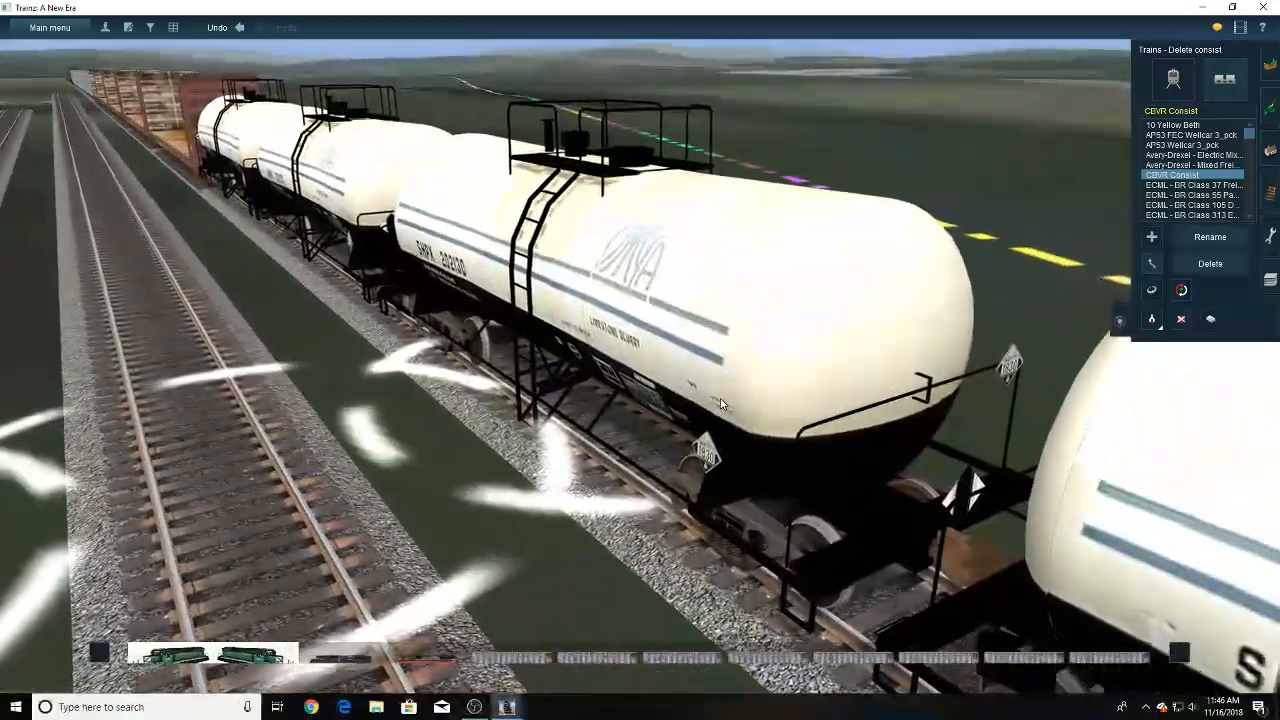
- Examine the long freight train beside the yard, from its tank cars past the hoppers and junctions to the converging lead tracks
{"action": "key", "text": "Down"}
{"action": "key", "text": "Right"}
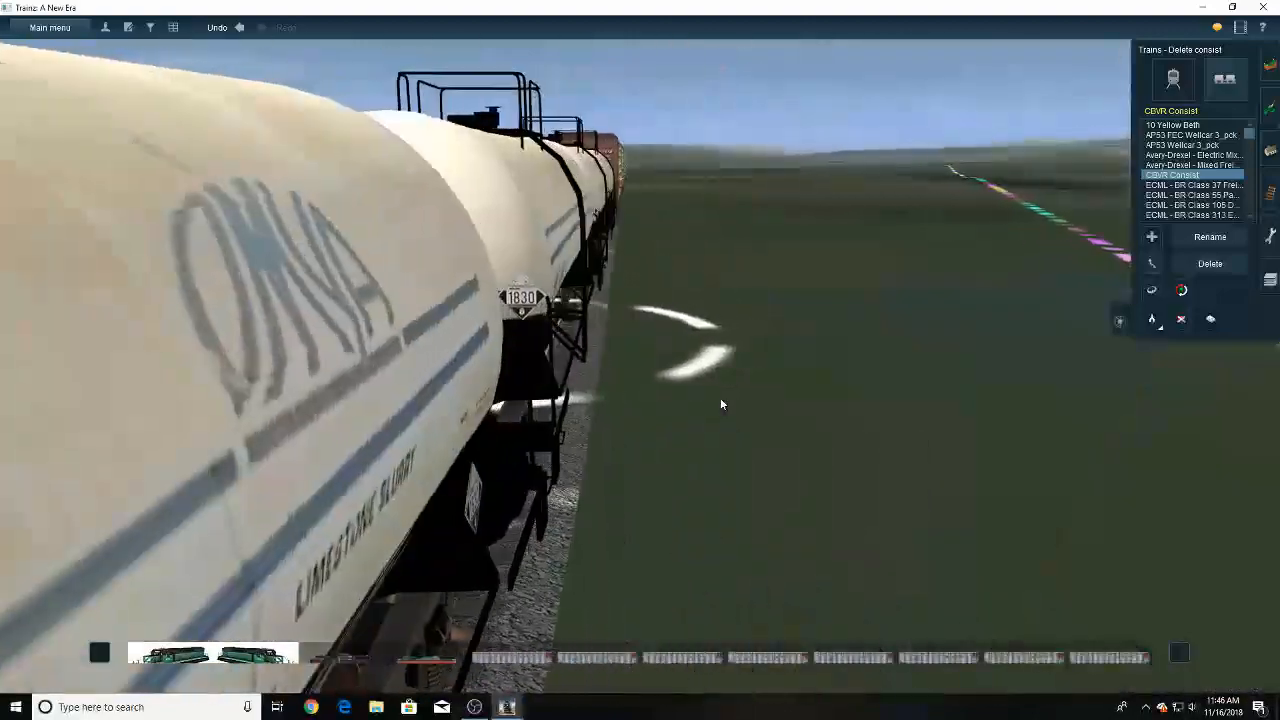
{"action": "key", "text": "Right"}
{"action": "key", "text": "Up"}
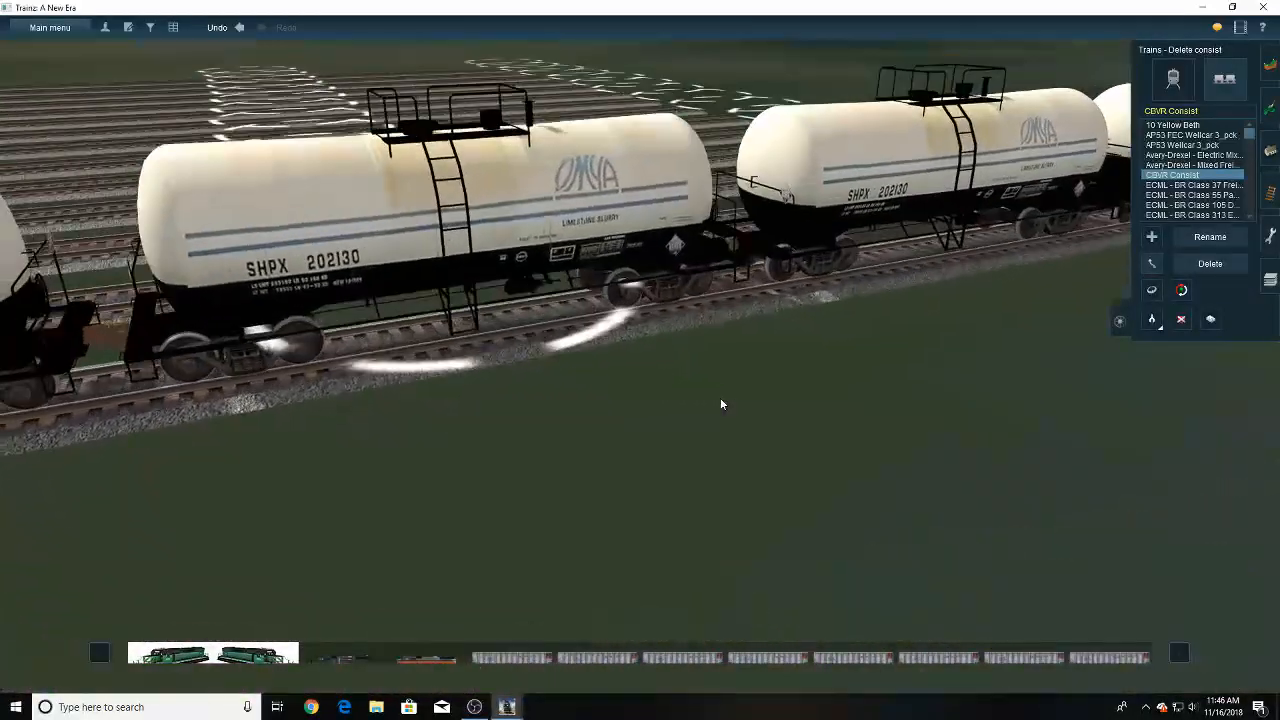
{"action": "scroll", "coordinate": [722, 404], "scroll_direction": "down", "scroll_amount": 10}
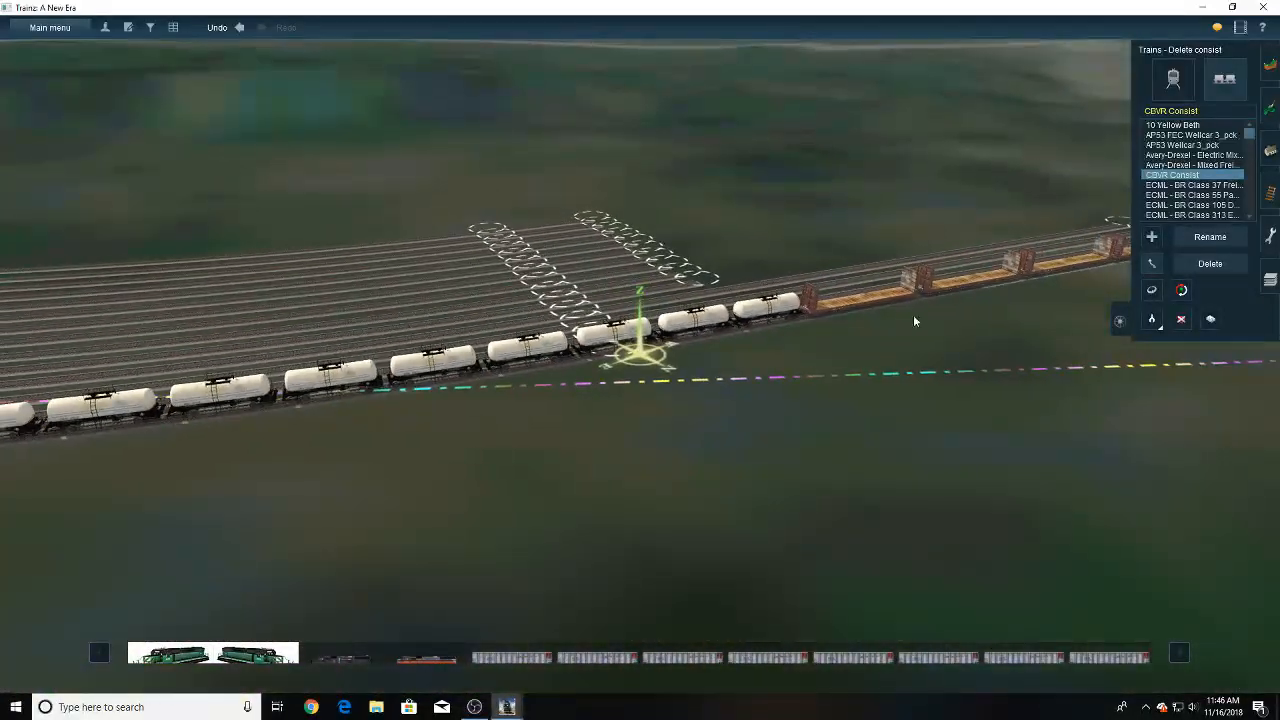
{"action": "right_click", "coordinate": [366, 309]}
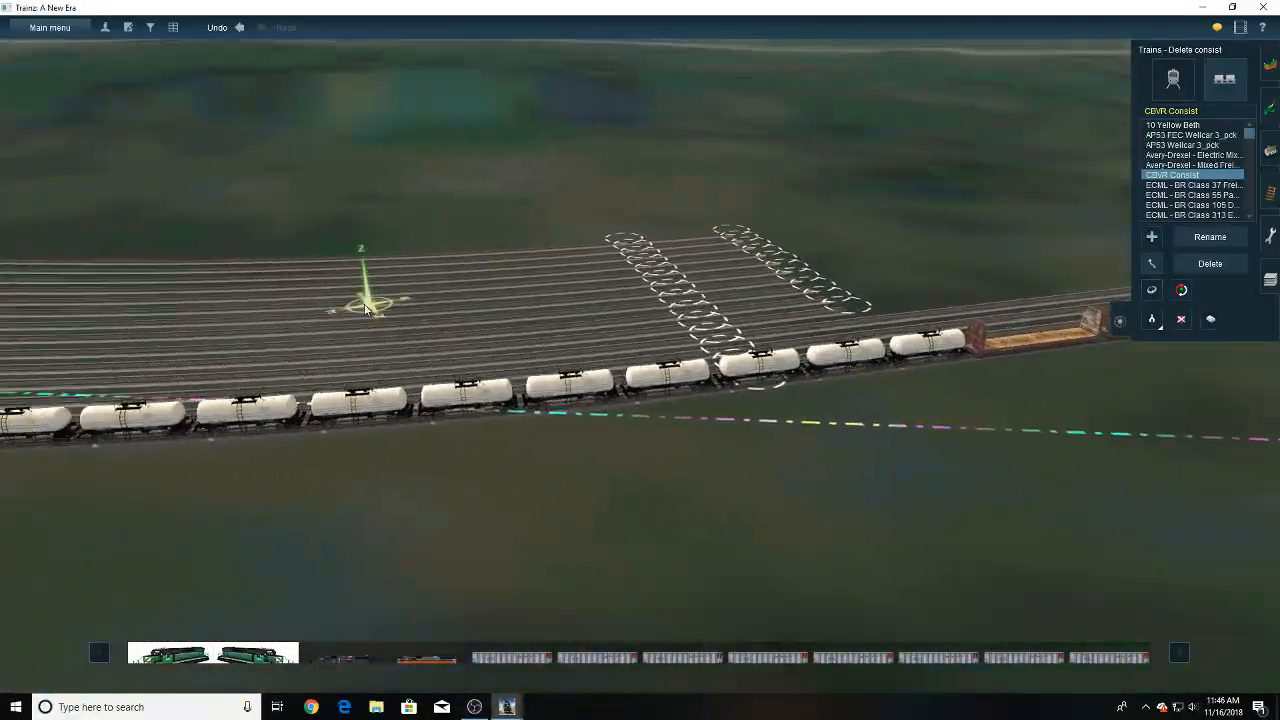
{"action": "key", "text": "Right"}
{"action": "right_click", "coordinate": [267, 195]}
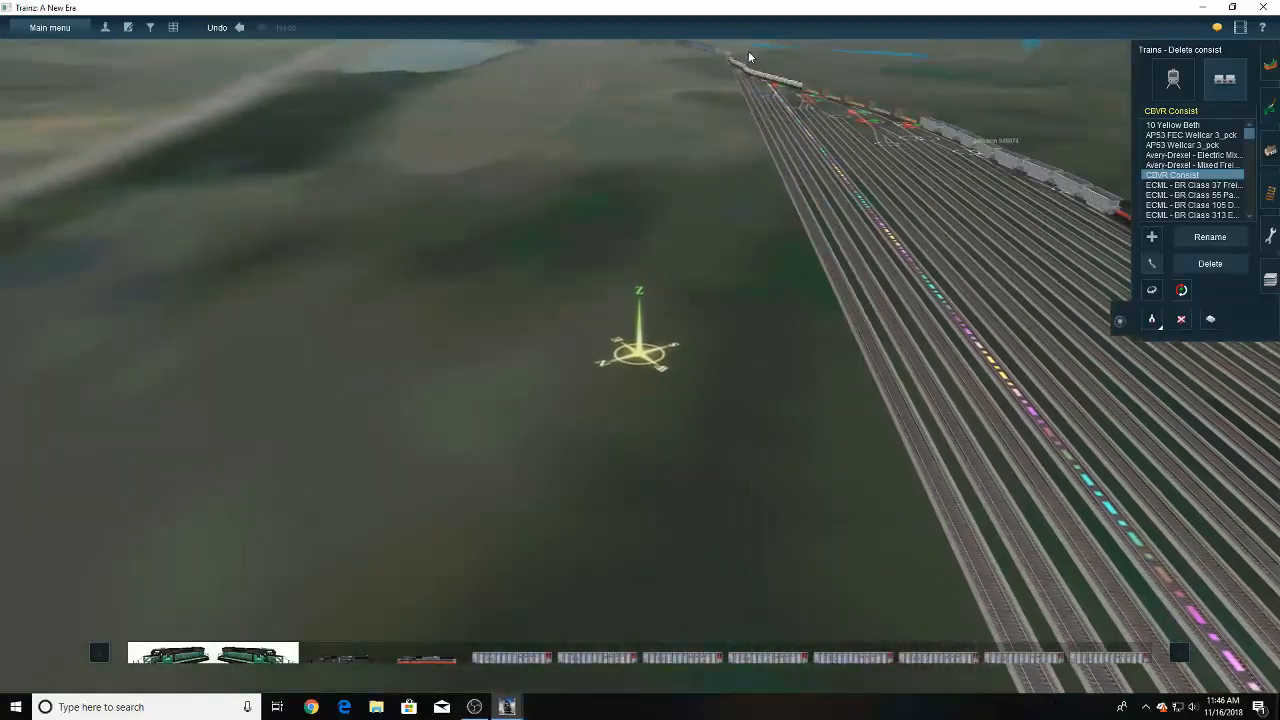
{"action": "right_click", "coordinate": [816, 173]}
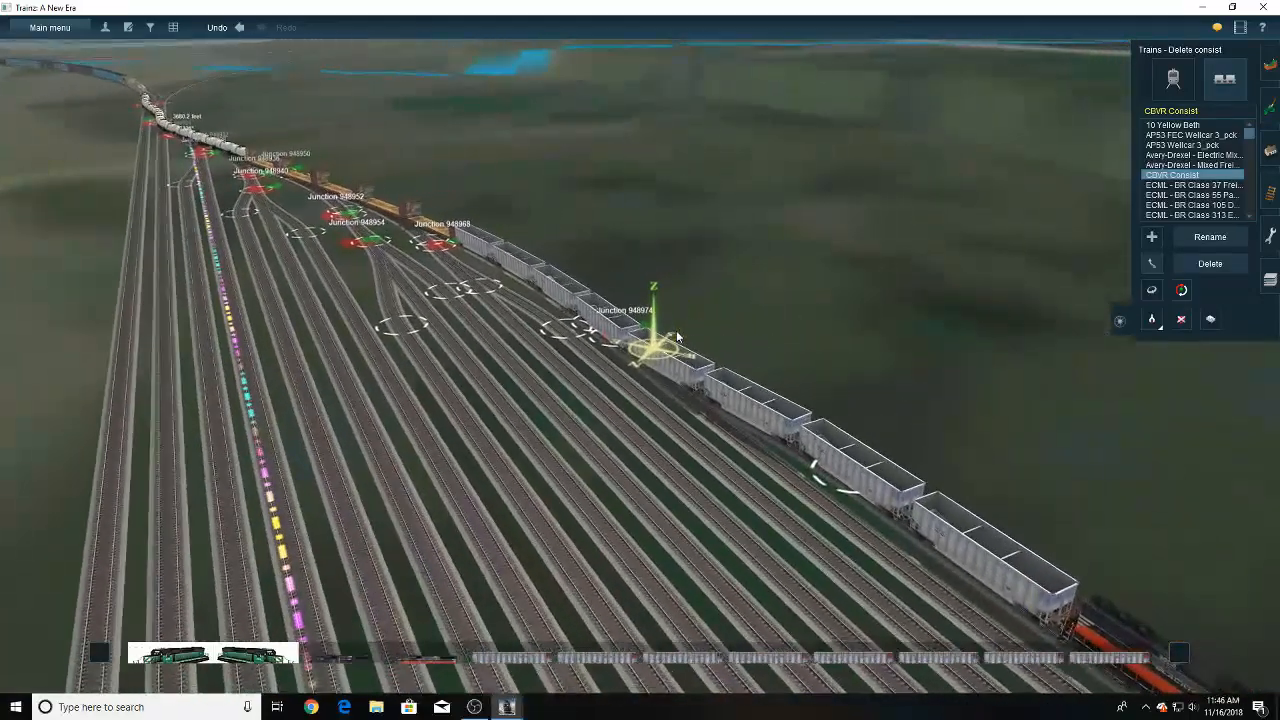
{"action": "key", "text": "Down"}
{"action": "key", "text": "Left"}
{"action": "key", "text": "Up"}
{"action": "key", "text": "Left"}
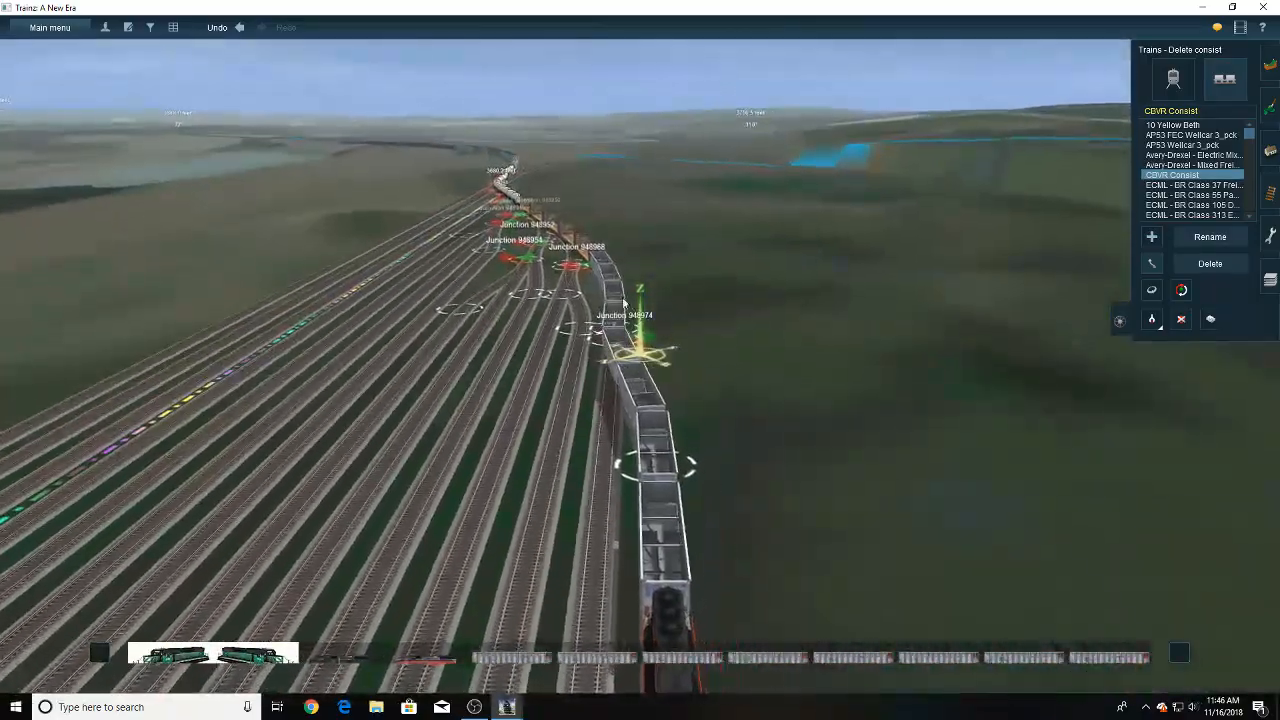
{"action": "right_click_drag", "start_coordinate": [622, 298], "coordinate": [653, 434]}
{"action": "scroll", "coordinate": [657, 400], "scroll_direction": "down", "scroll_amount": 4}
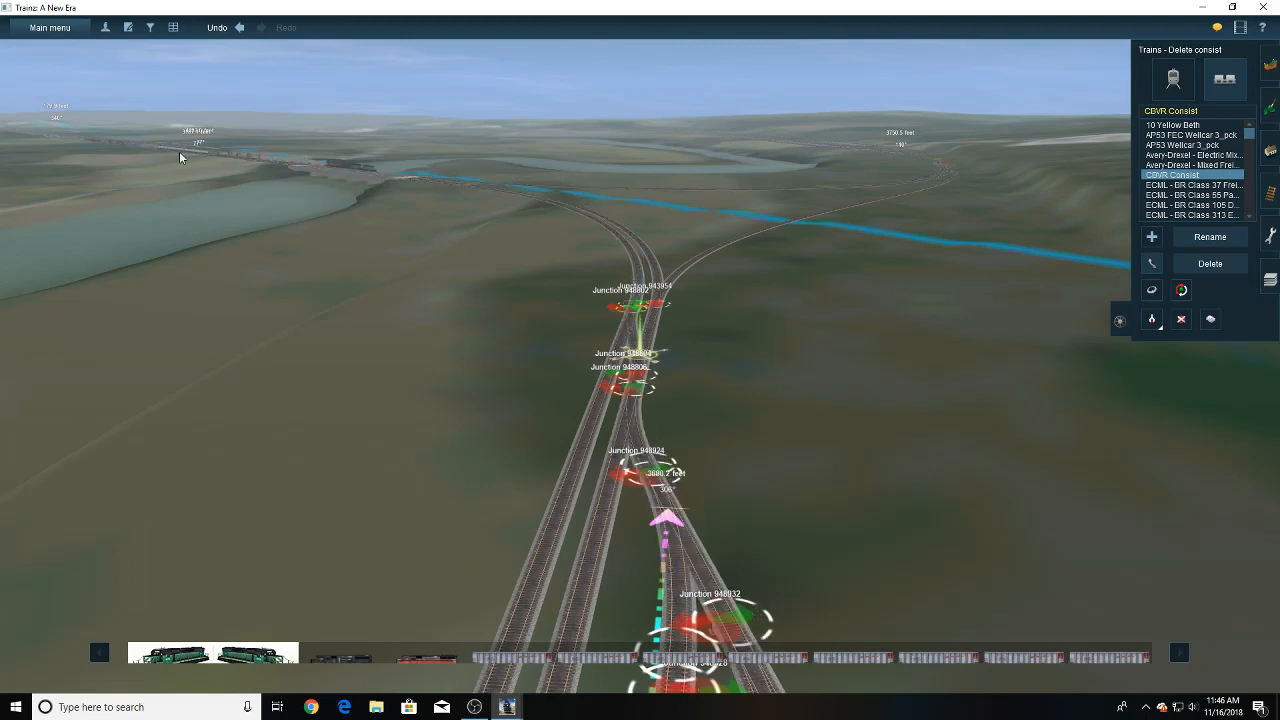
- Follow the line across the river bridge and inspect the train and the junctions at the far yard's throat
{"action": "mouse_move", "coordinate": [297, 160]}
{"action": "right_mouse_down"}
{"action": "mouse_move", "coordinate": [476, 221]}
{"action": "mouse_move", "coordinate": [756, 276]}
{"action": "right_mouse_up"}
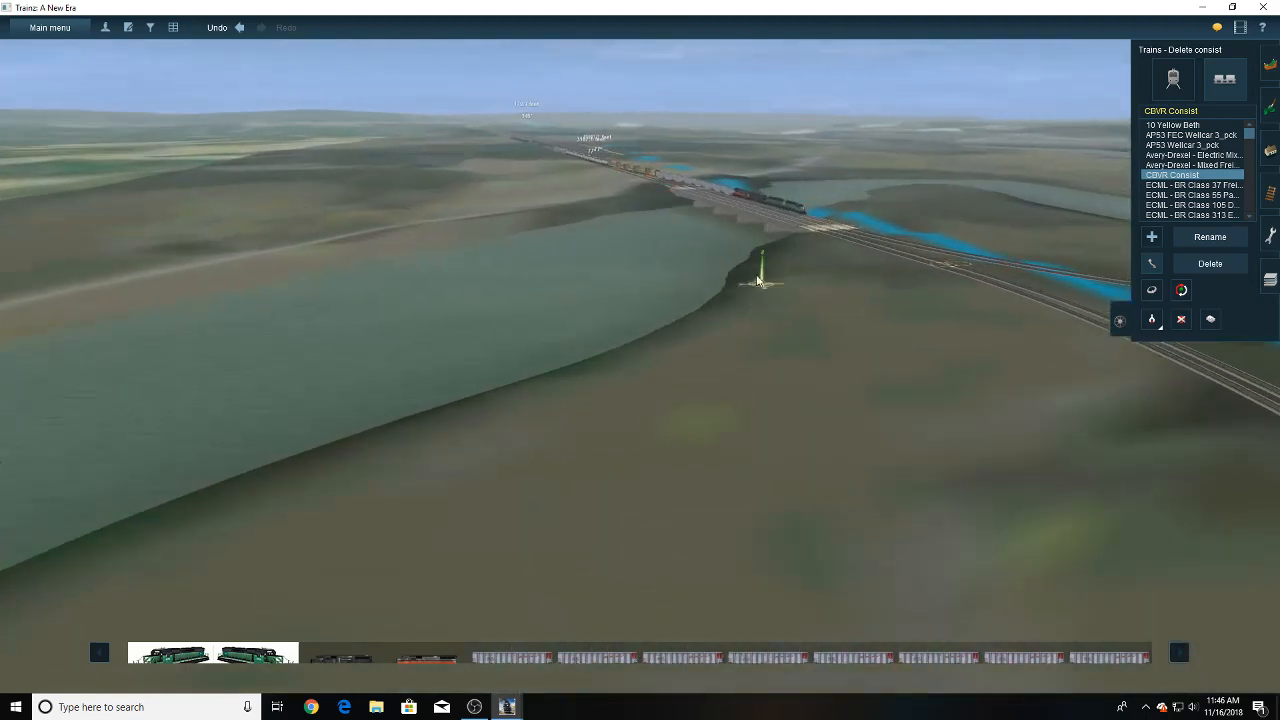
{"action": "right_click", "coordinate": [636, 232]}
{"action": "right_click", "coordinate": [633, 430]}
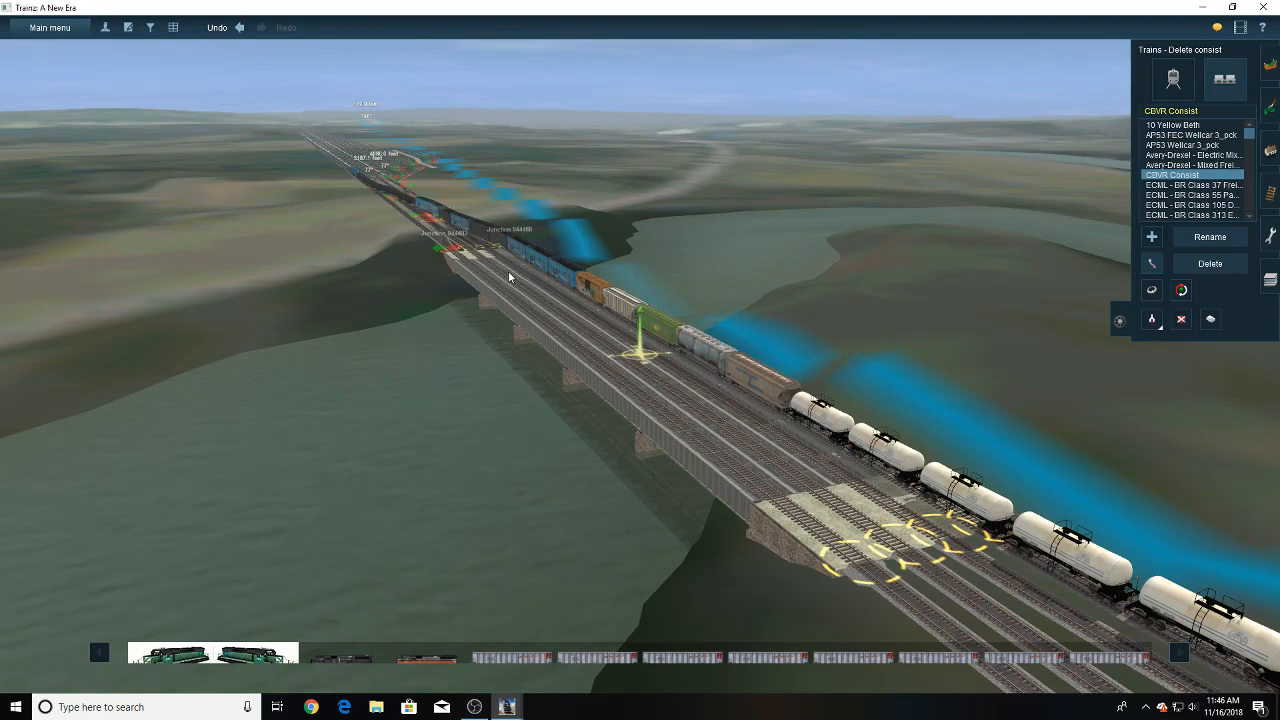
{"action": "left_click_drag", "start_coordinate": [492, 279], "coordinate": [483, 291]}
{"action": "right_click_drag", "start_coordinate": [483, 291], "coordinate": [634, 349]}
{"action": "scroll", "coordinate": [640, 349], "scroll_direction": "up", "scroll_amount": 5}
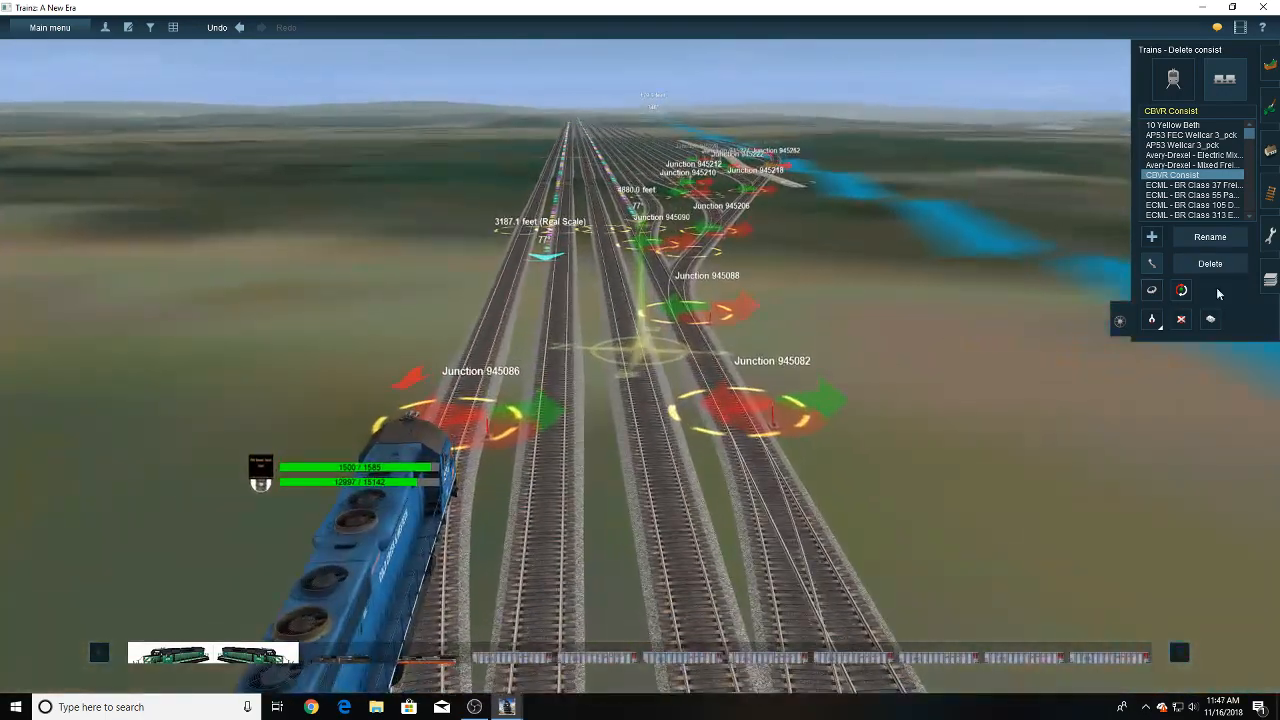
- Switch the direction of the junction directly ahead of the blue locomotive at the far yard's throat
{"action": "left_click", "coordinate": [1270, 193]}
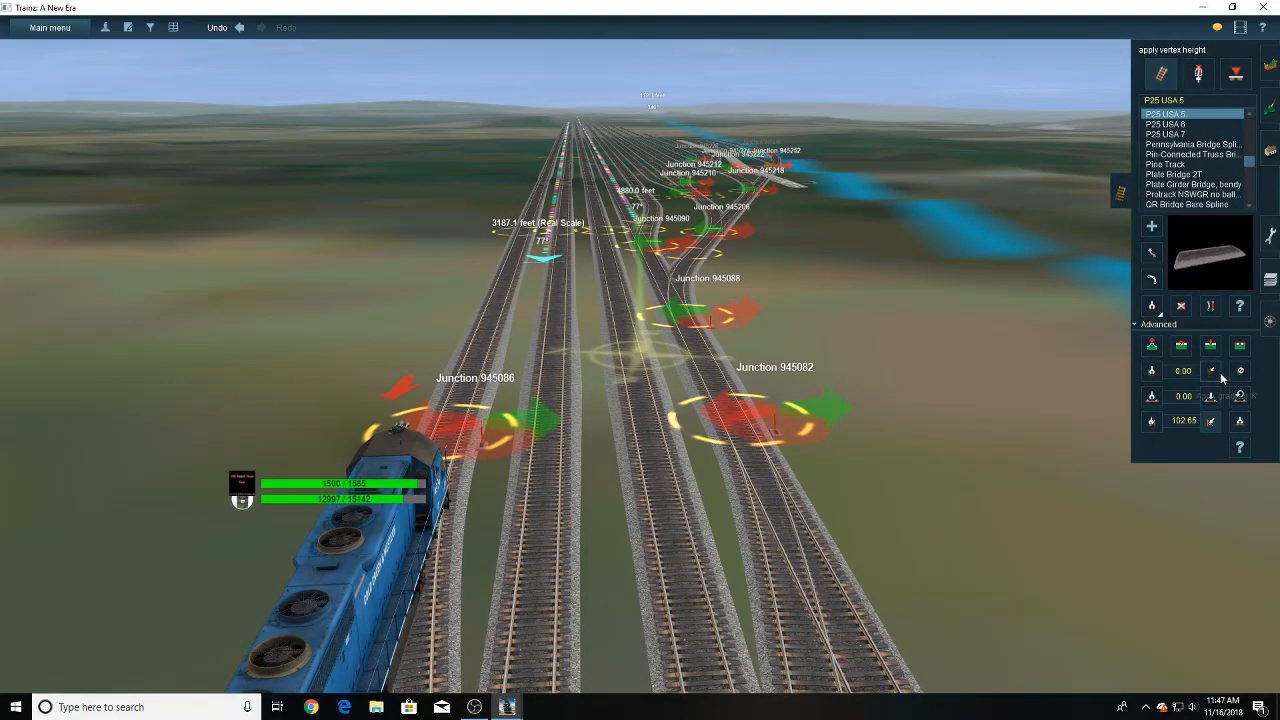
{"action": "left_click", "coordinate": [1210, 305]}
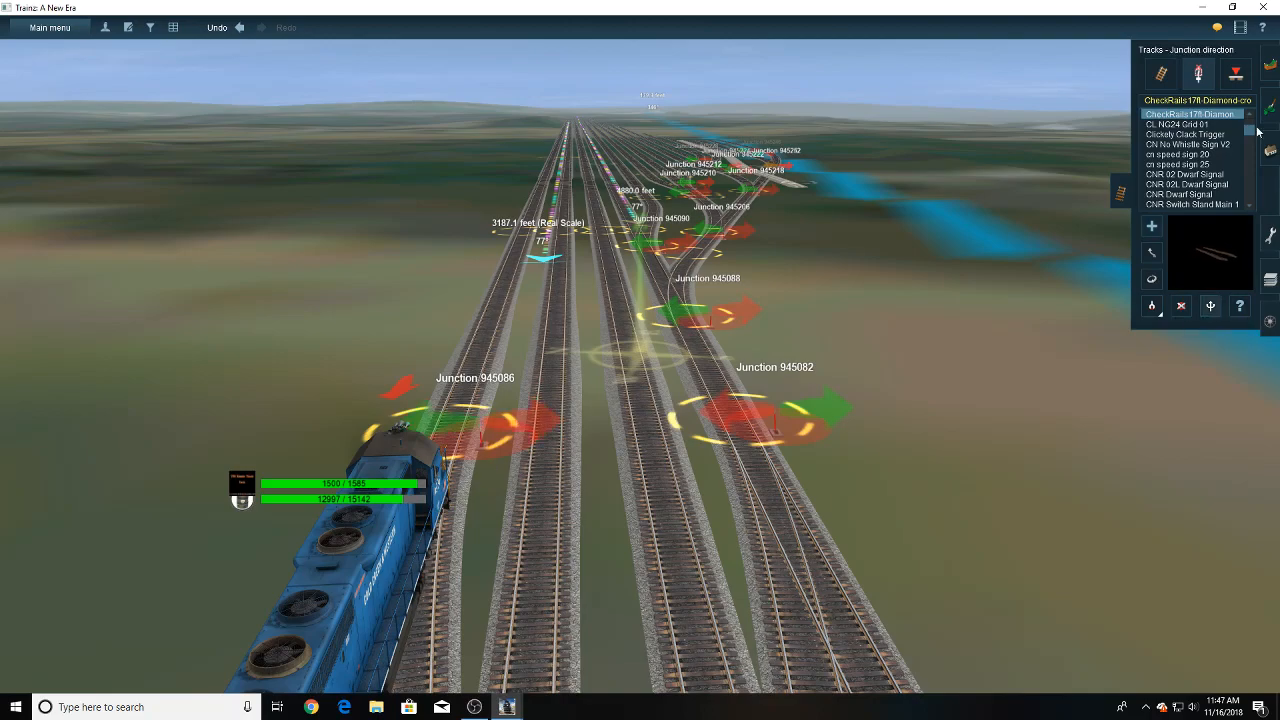
{"action": "left_click", "coordinate": [1275, 322]}
- Inspect the train's lead locomotives on the river bridge and the tracks curving away beyond its end
{"action": "right_click_drag", "start_coordinate": [497, 476], "coordinate": [532, 312]}
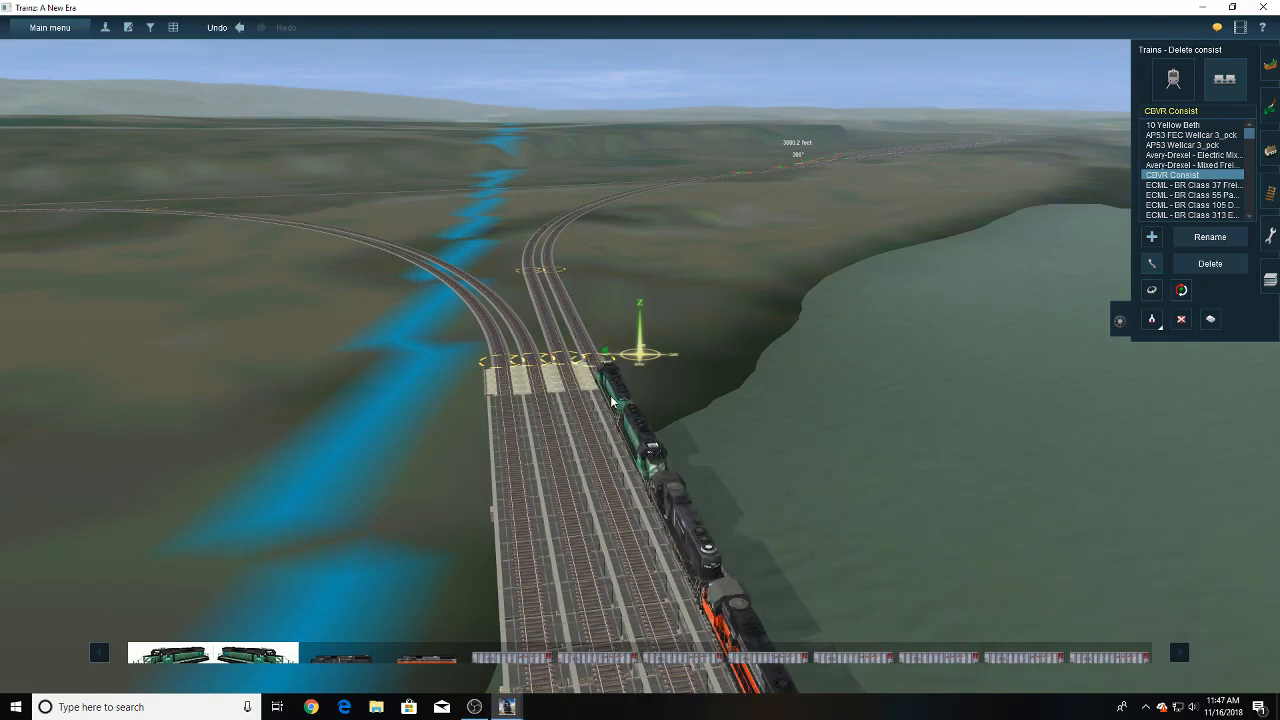
{"action": "key", "text": "Down"}
{"action": "key", "text": "Right"}
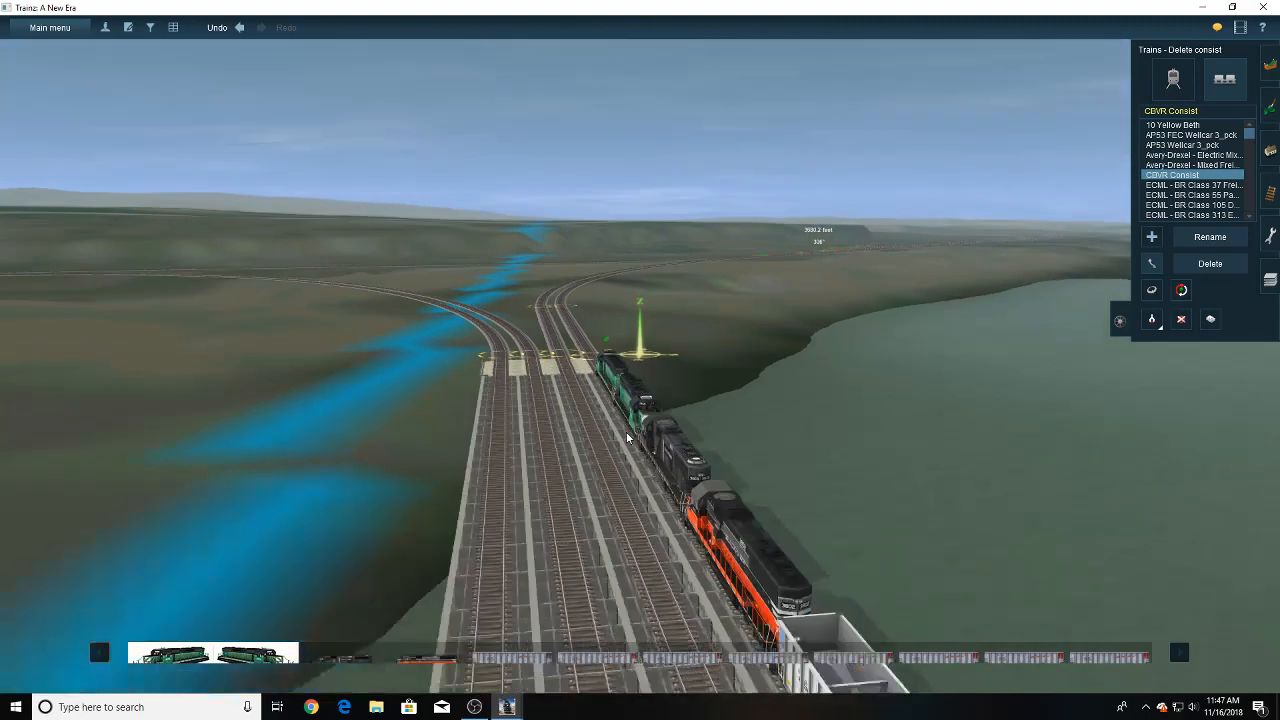
{"action": "key", "text": "Up"}
{"action": "key", "text": "Right"}
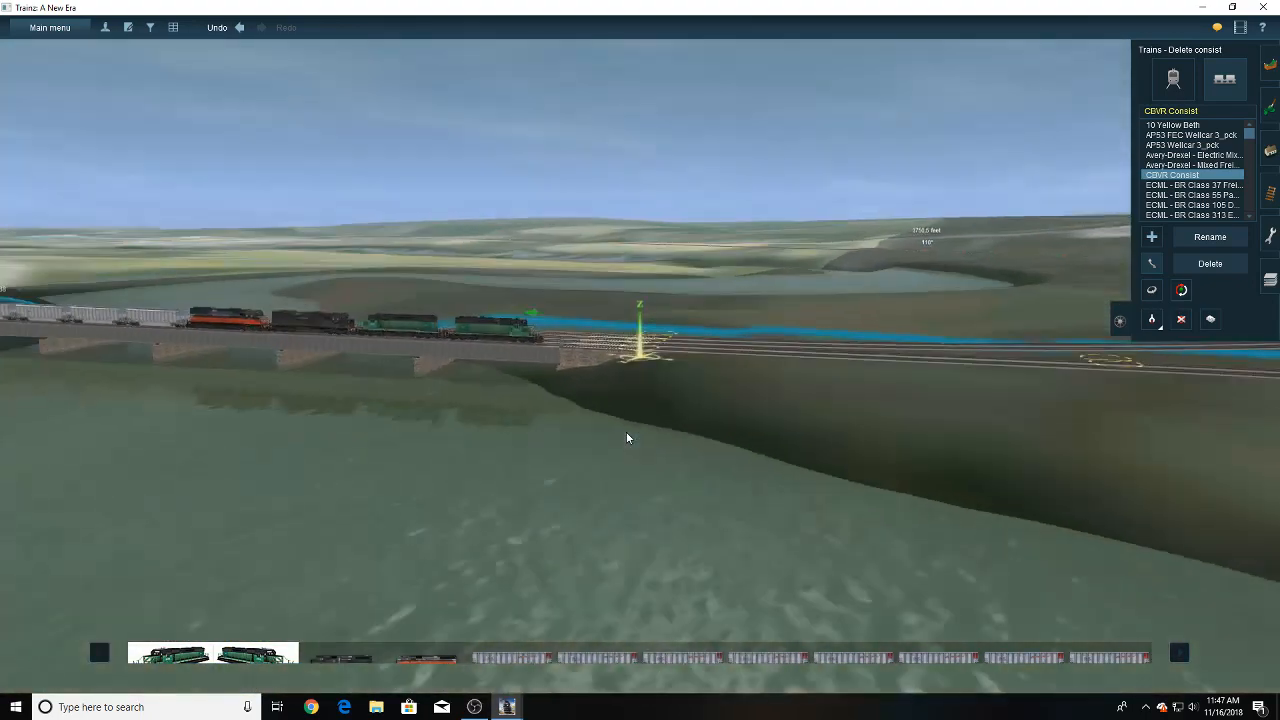
{"action": "key", "text": "Down"}
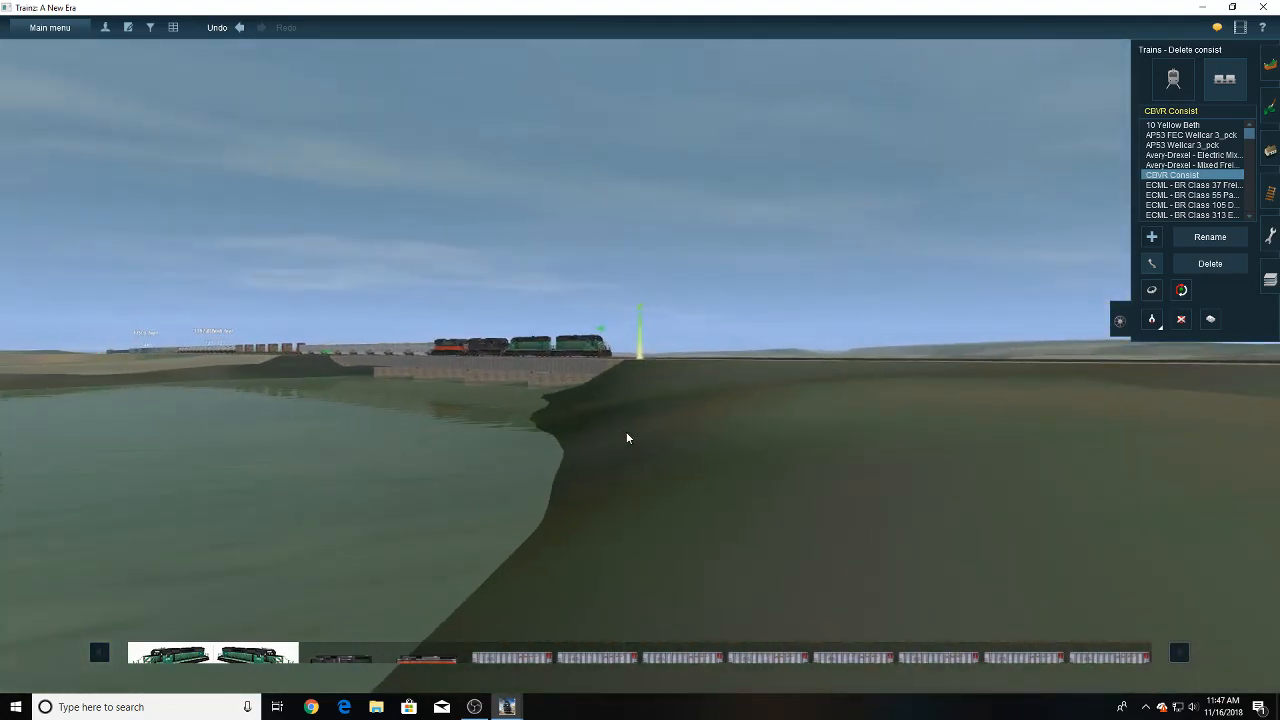
{"action": "key", "text": "Up"}
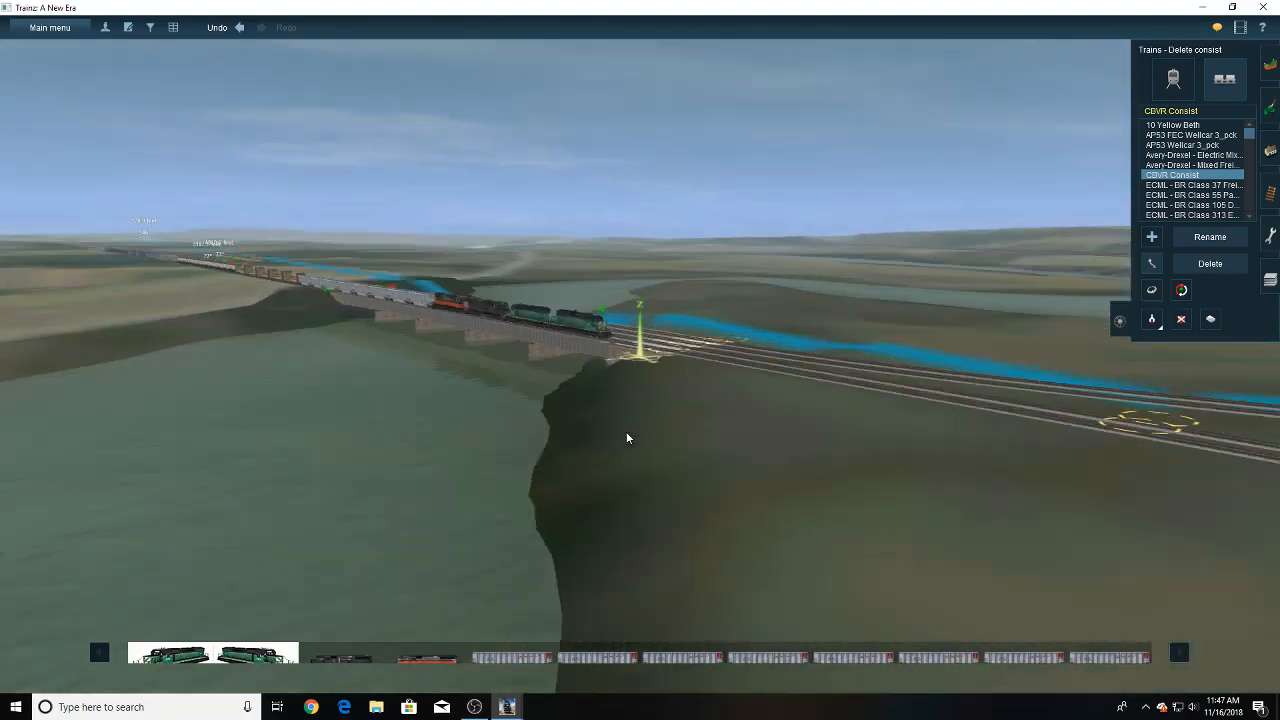
{"action": "key", "text": "Left"}
{"action": "key", "text": "Down"}
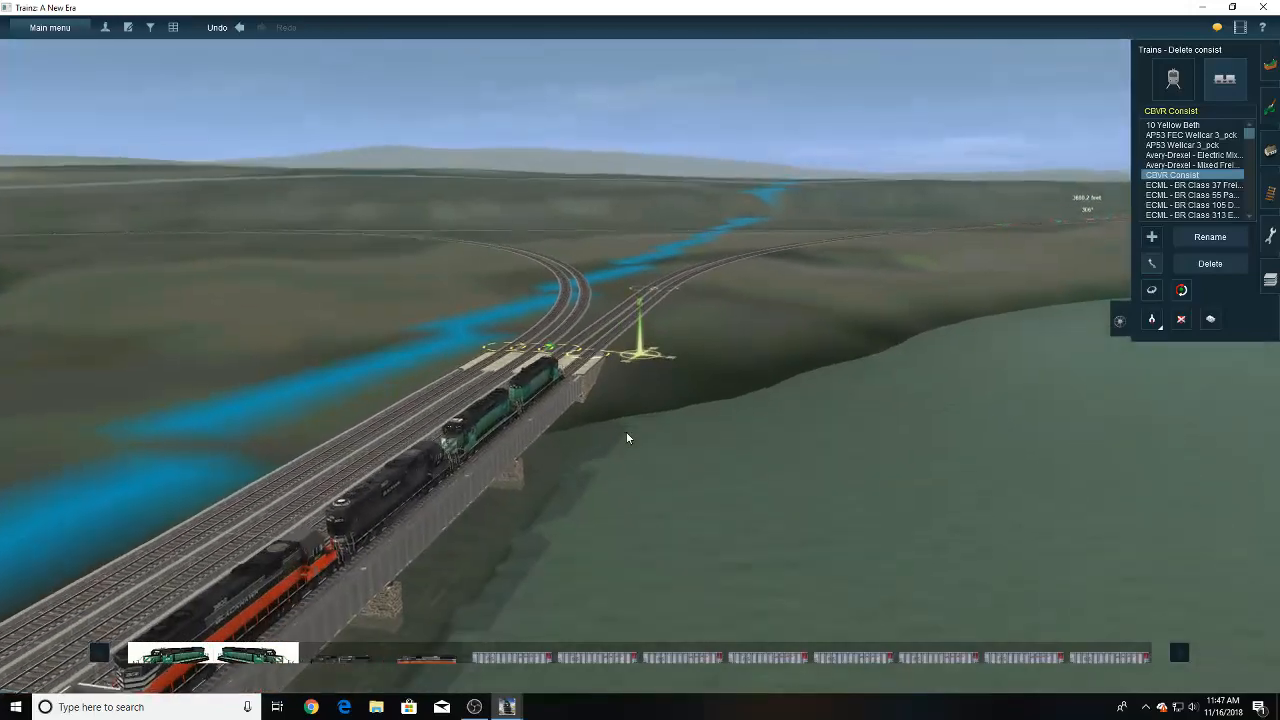
- Extend the first track's far end with a gently curving P25 USA 5 section and straighten the section before it
{"action": "right_click_drag", "start_coordinate": [750, 288], "coordinate": [660, 340]}
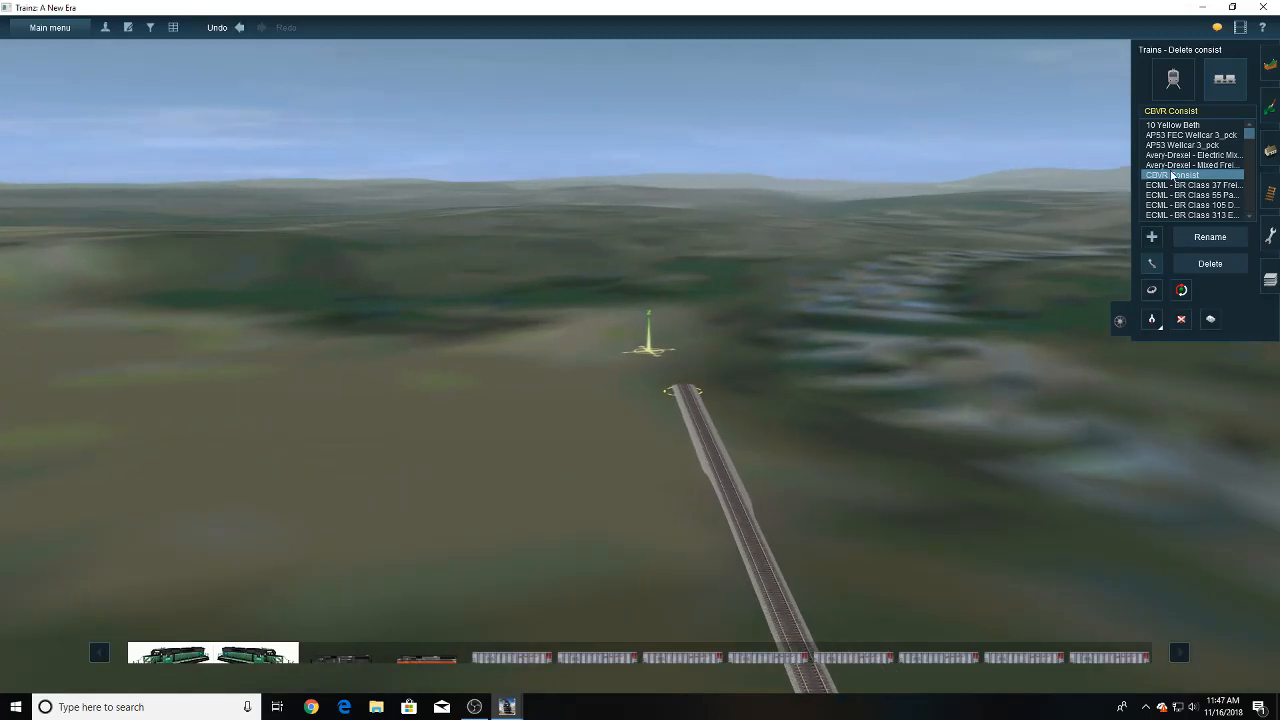
{"action": "left_click", "coordinate": [1269, 193]}
{"action": "left_click", "coordinate": [1161, 74]}
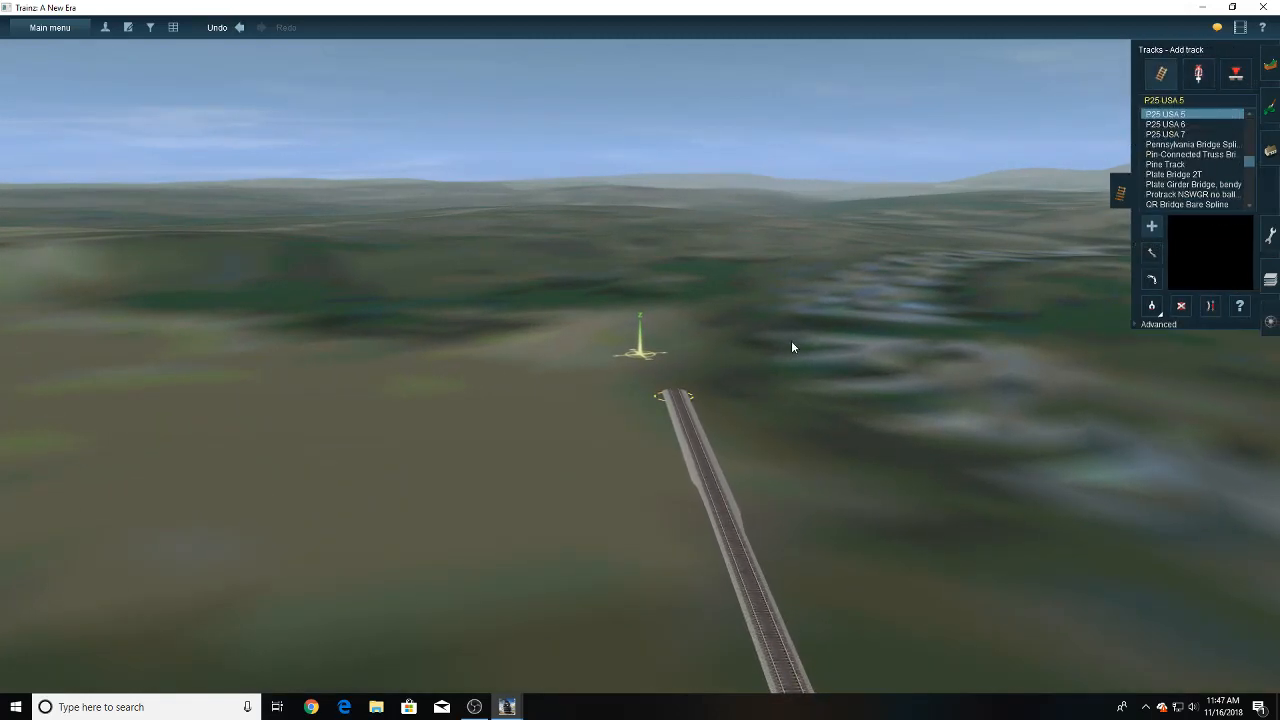
{"action": "scroll", "coordinate": [700, 375], "scroll_direction": "up", "scroll_amount": 5}
{"action": "key", "text": "Up"}
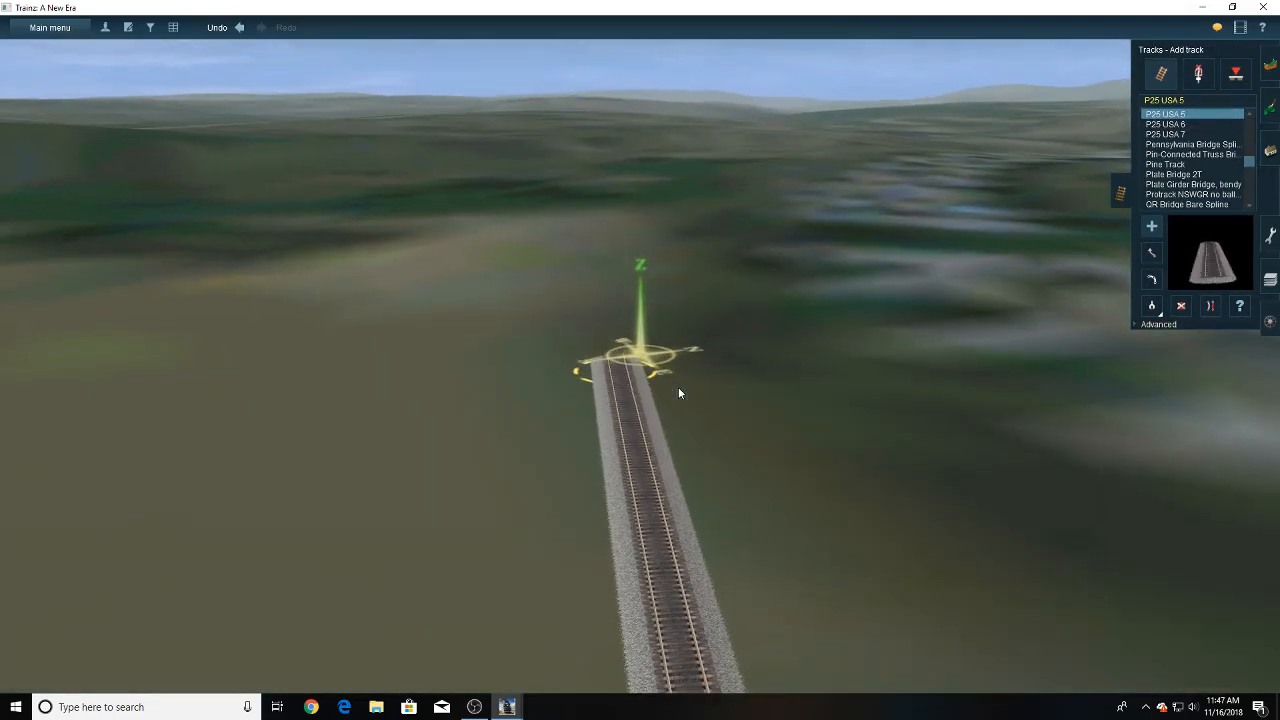
{"action": "right_click", "coordinate": [650, 306]}
{"action": "left_click_drag", "start_coordinate": [600, 513], "coordinate": [685, 212]}
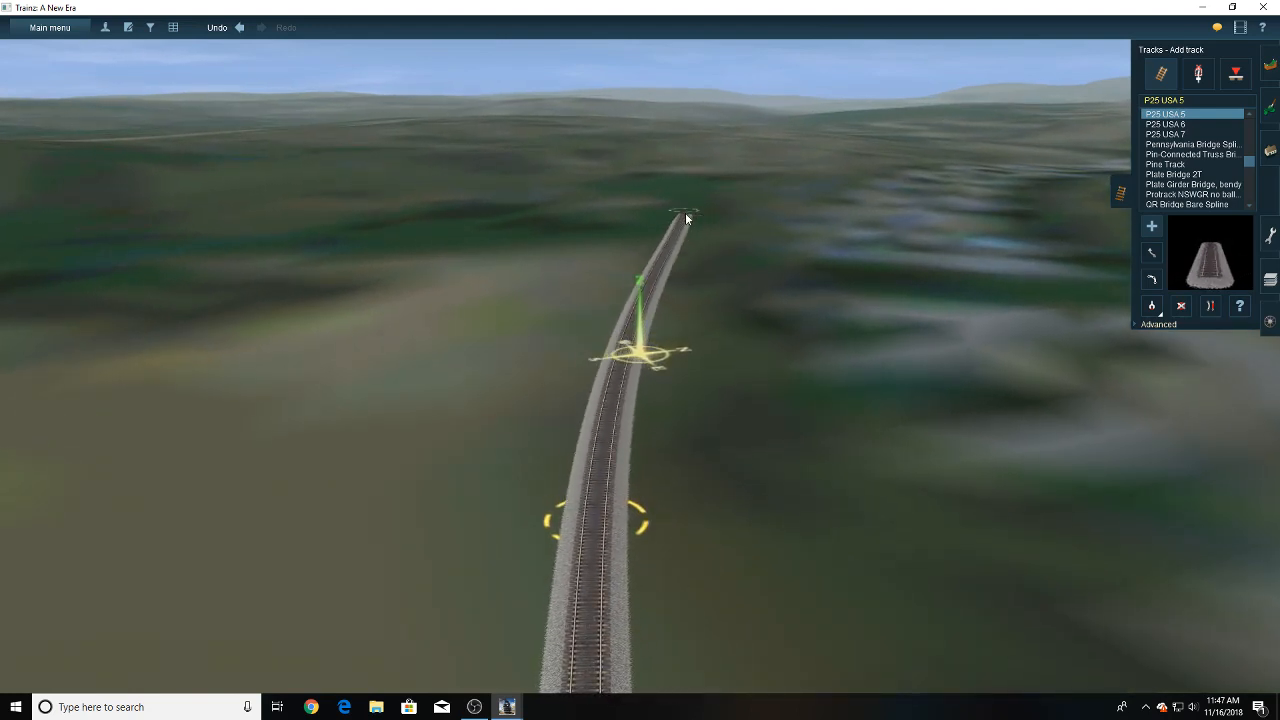
{"action": "left_click", "coordinate": [652, 600]}
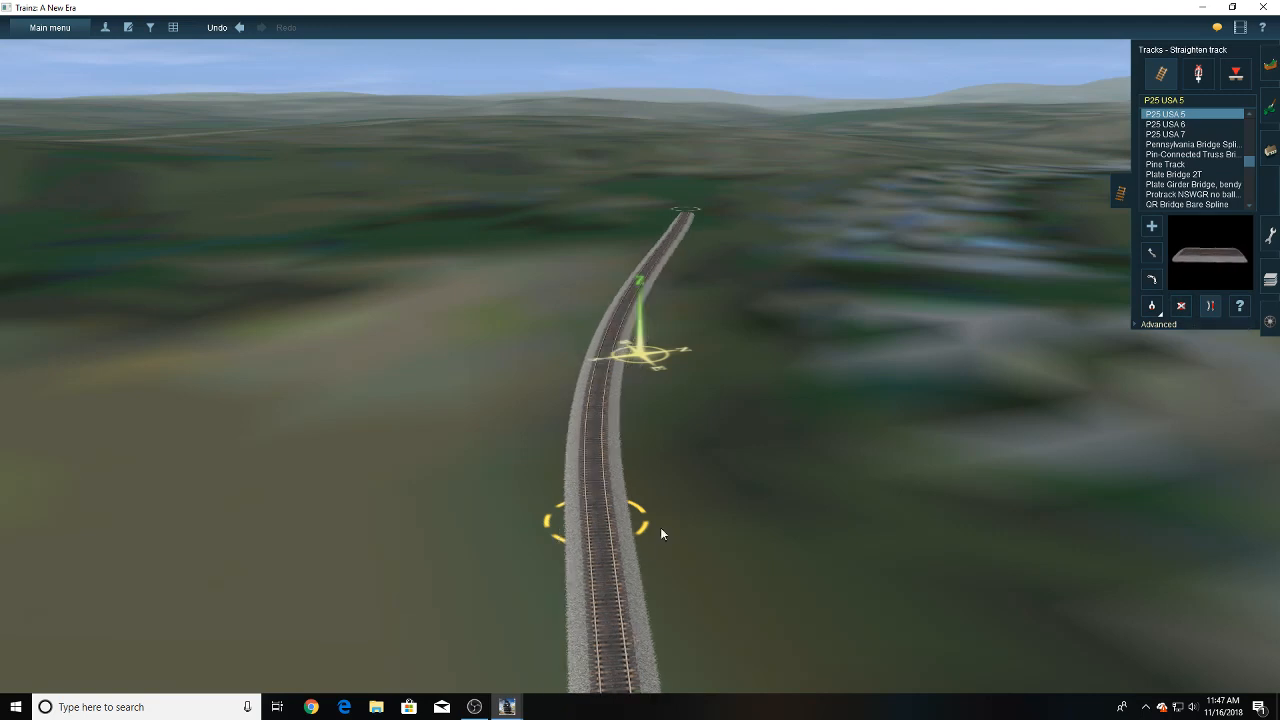
- Apply the 102.65 vertex height to the new track end and add a straightened P25 USA 5 section beyond it
{"action": "left_click", "coordinate": [1156, 325]}
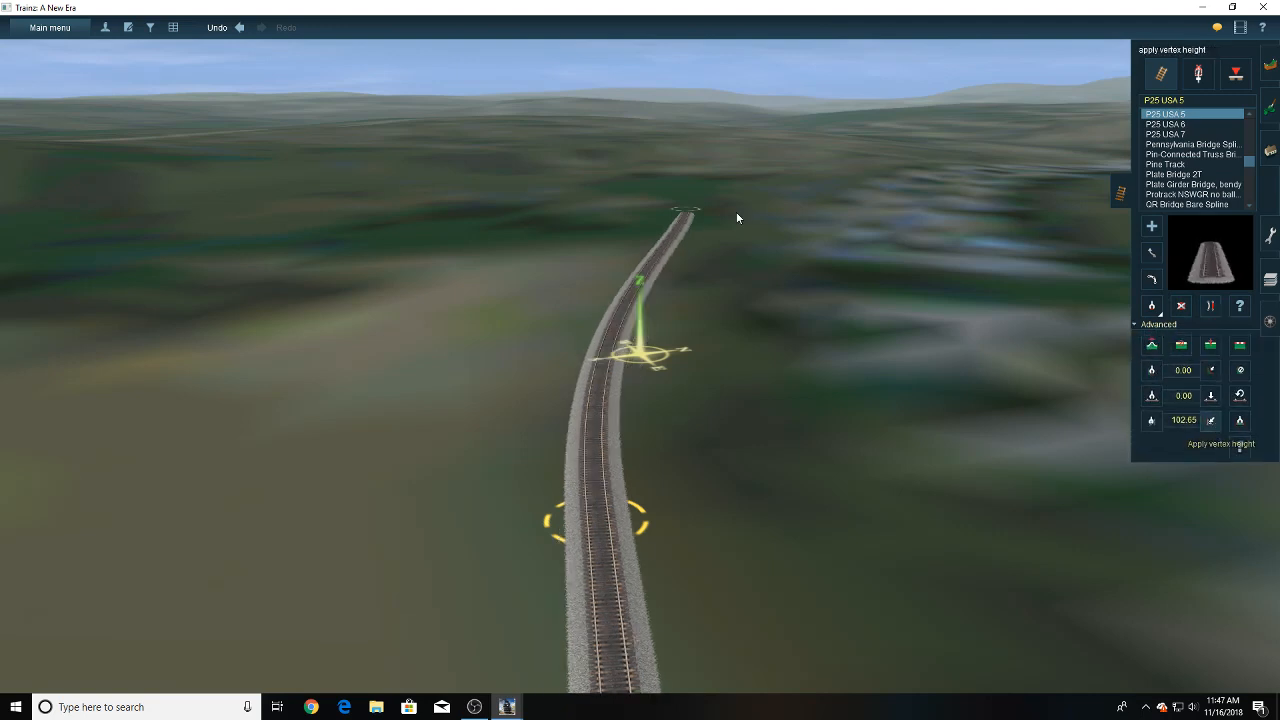
{"action": "right_click", "coordinate": [681, 259]}
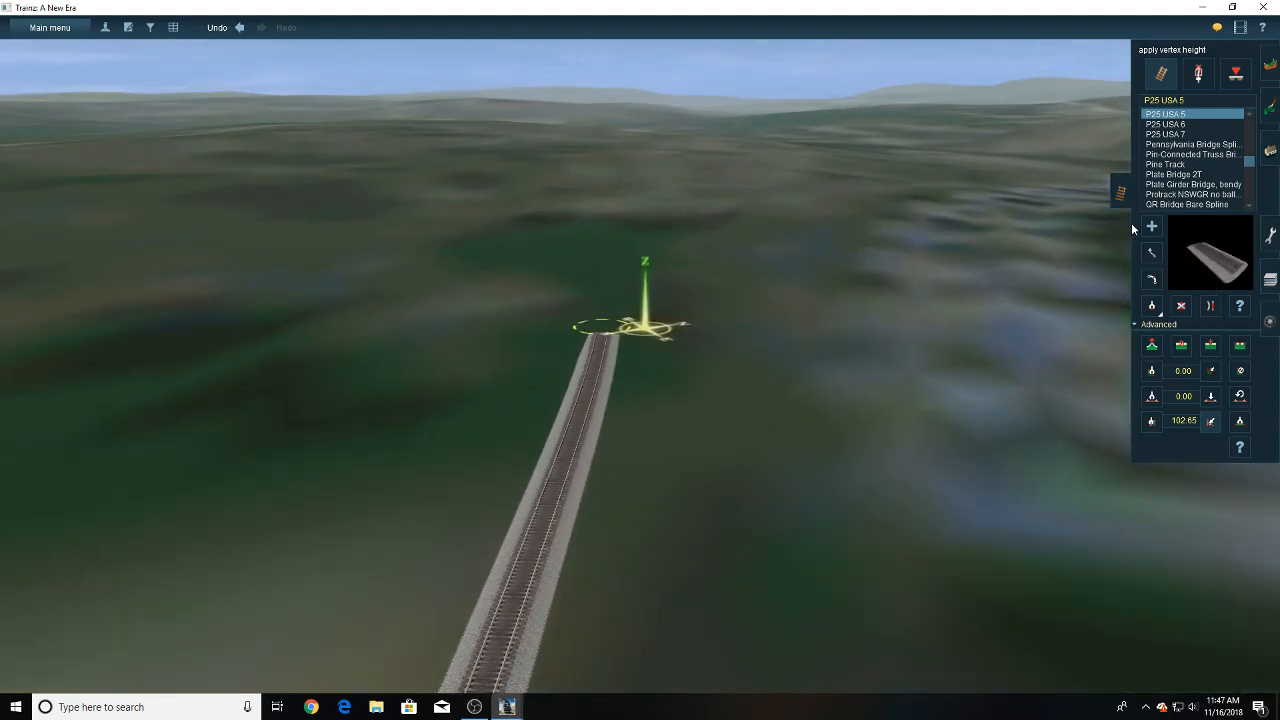
{"action": "left_click", "coordinate": [1149, 226]}
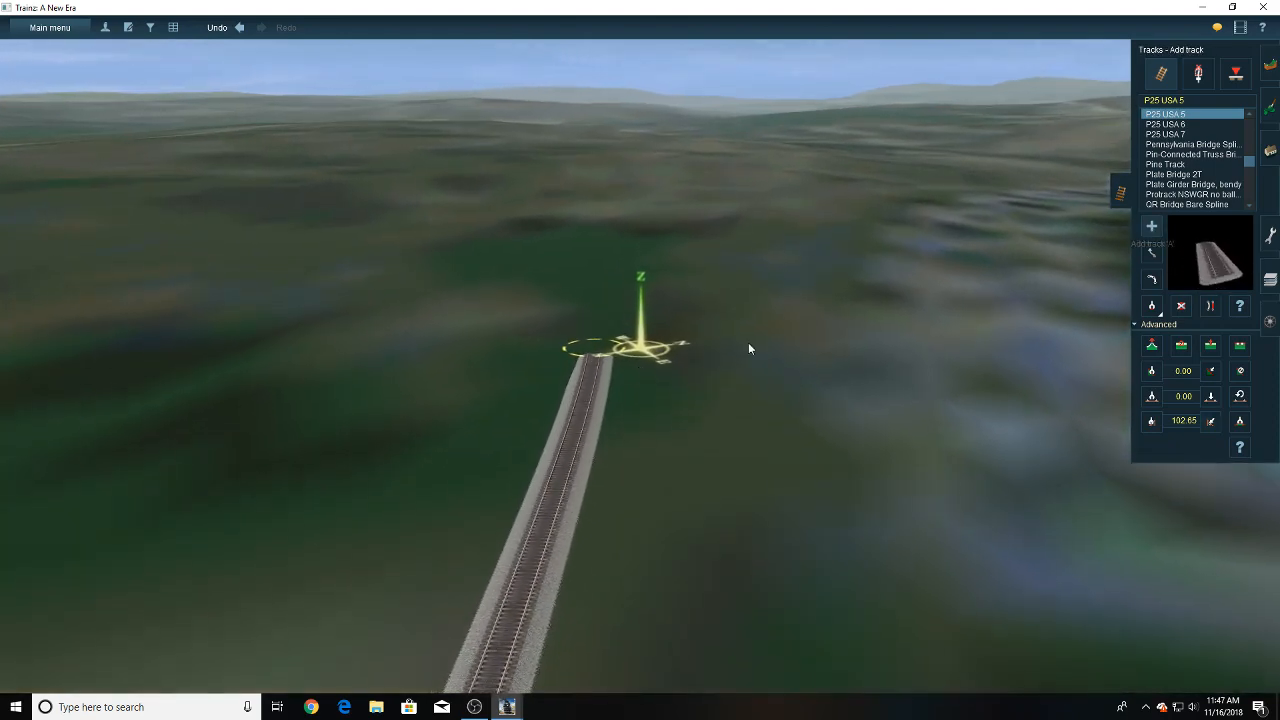
{"action": "left_click", "coordinate": [600, 360]}
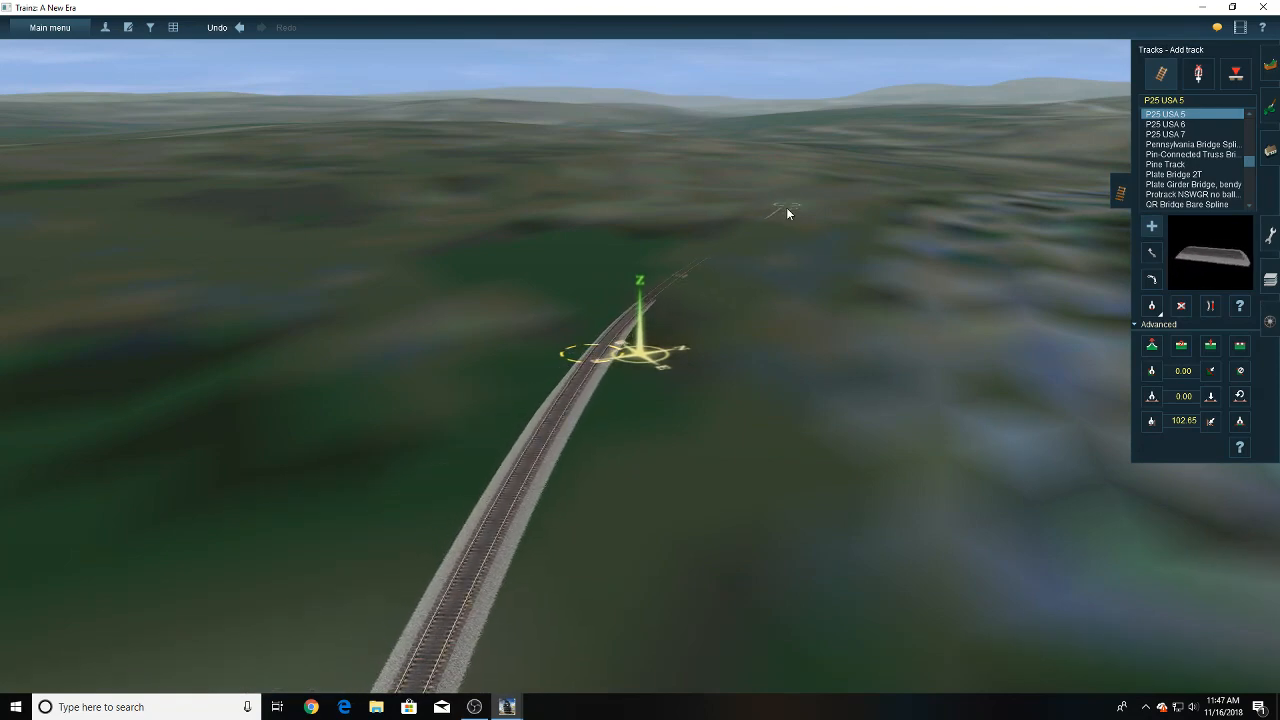
{"action": "left_click", "coordinate": [728, 284]}
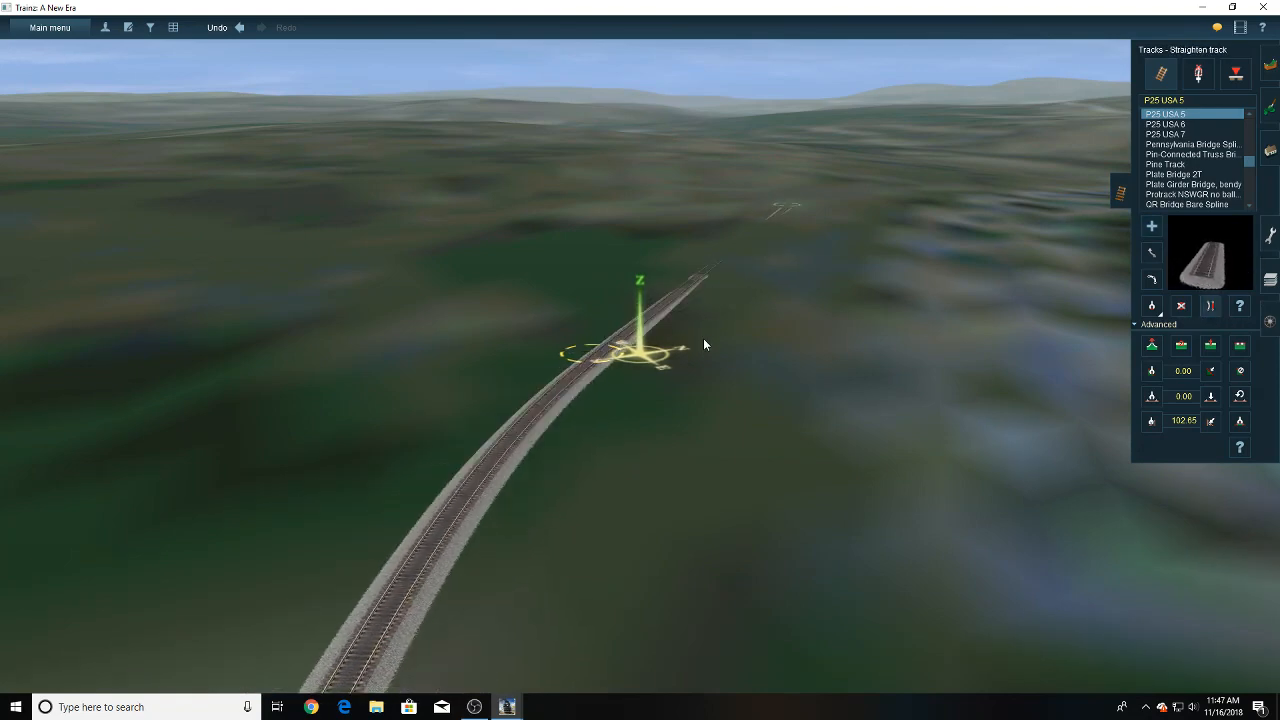
- Move the joint between the two newest track sections farther out to smooth the bend
{"action": "right_click_drag", "start_coordinate": [703, 342], "coordinate": [643, 325]}
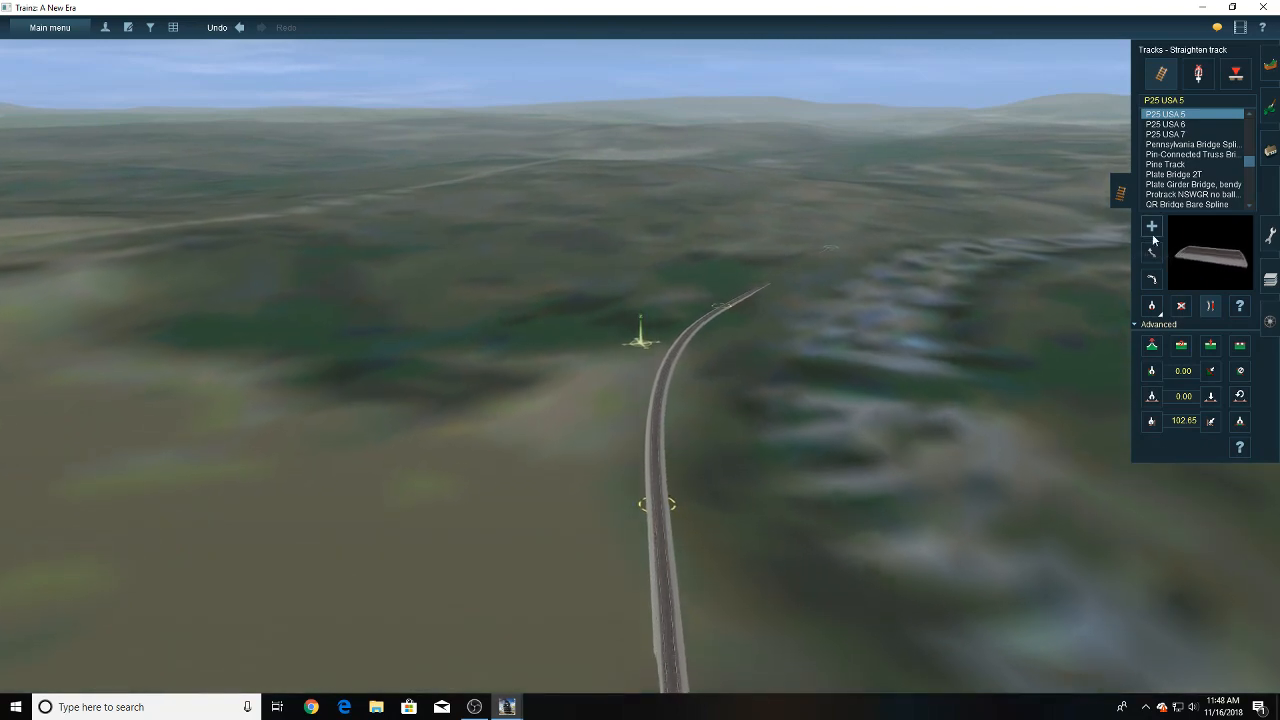
{"action": "left_click", "coordinate": [1152, 251]}
{"action": "left_click_drag", "start_coordinate": [738, 320], "coordinate": [757, 296]}
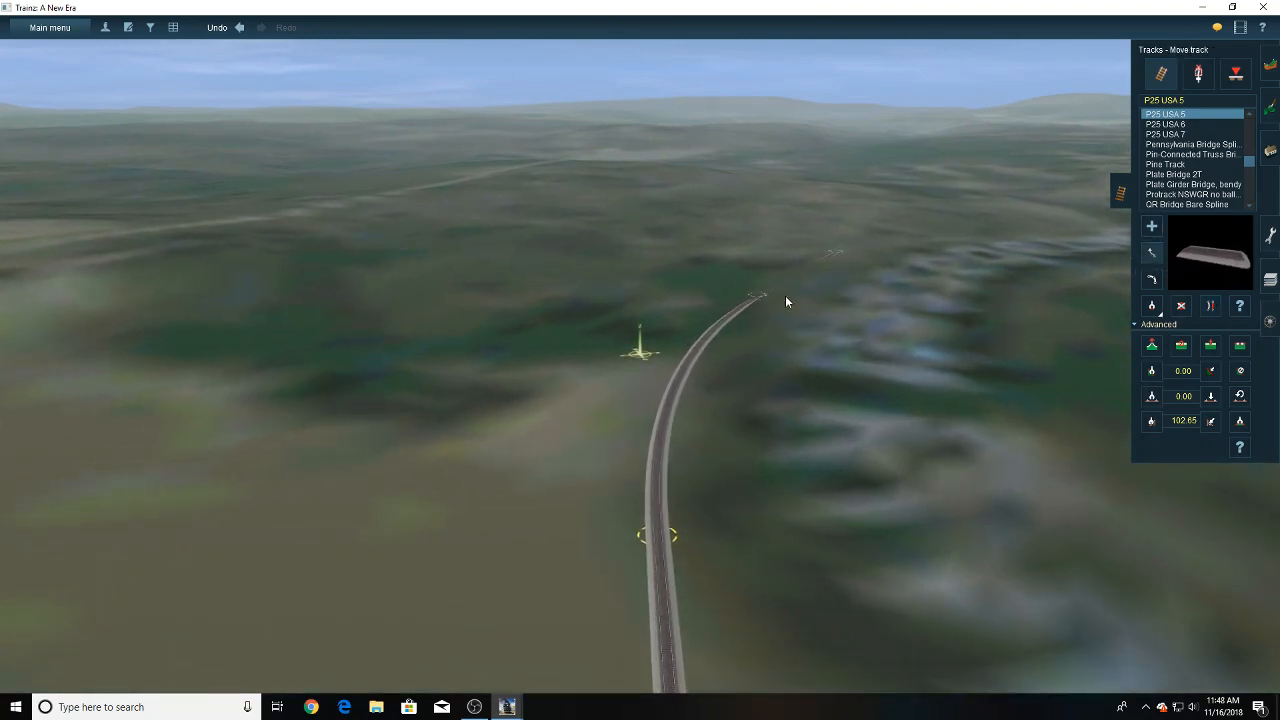
- Level the terrain around the extended track's far end to a height of 102.65 and inspect the track along the bend
{"action": "left_click", "coordinate": [1266, 105]}
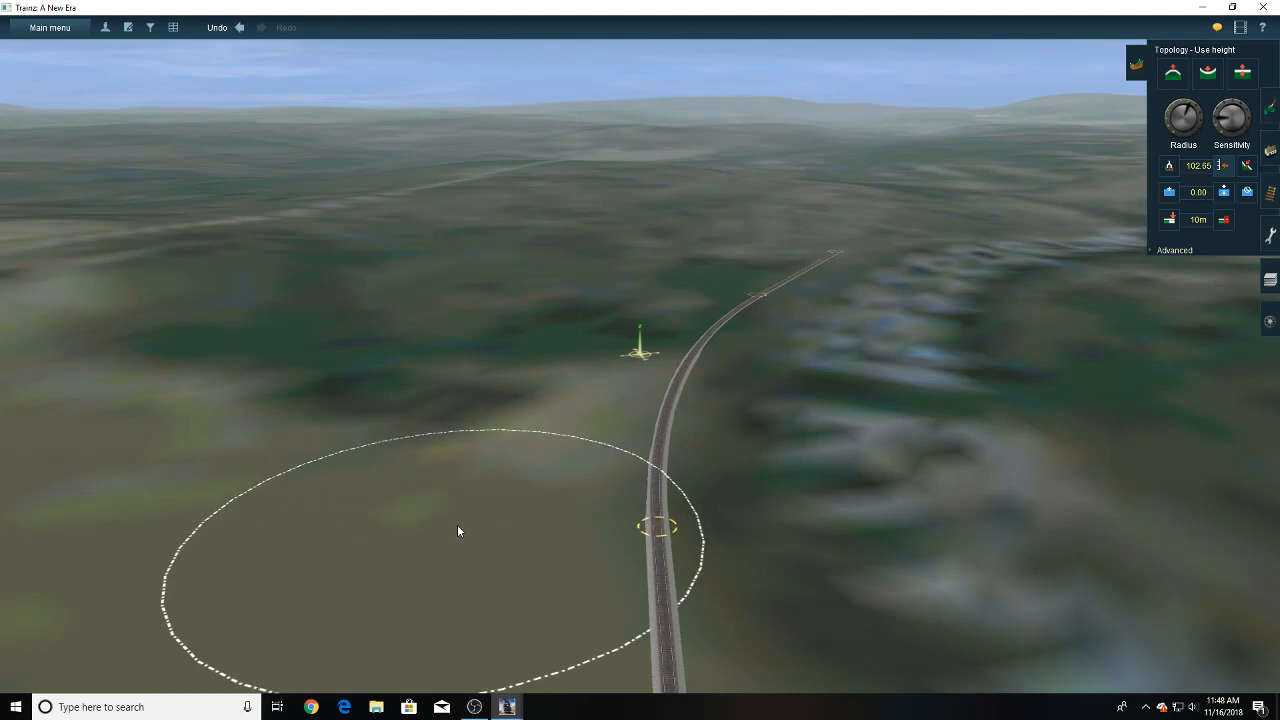
{"action": "right_click", "coordinate": [426, 566]}
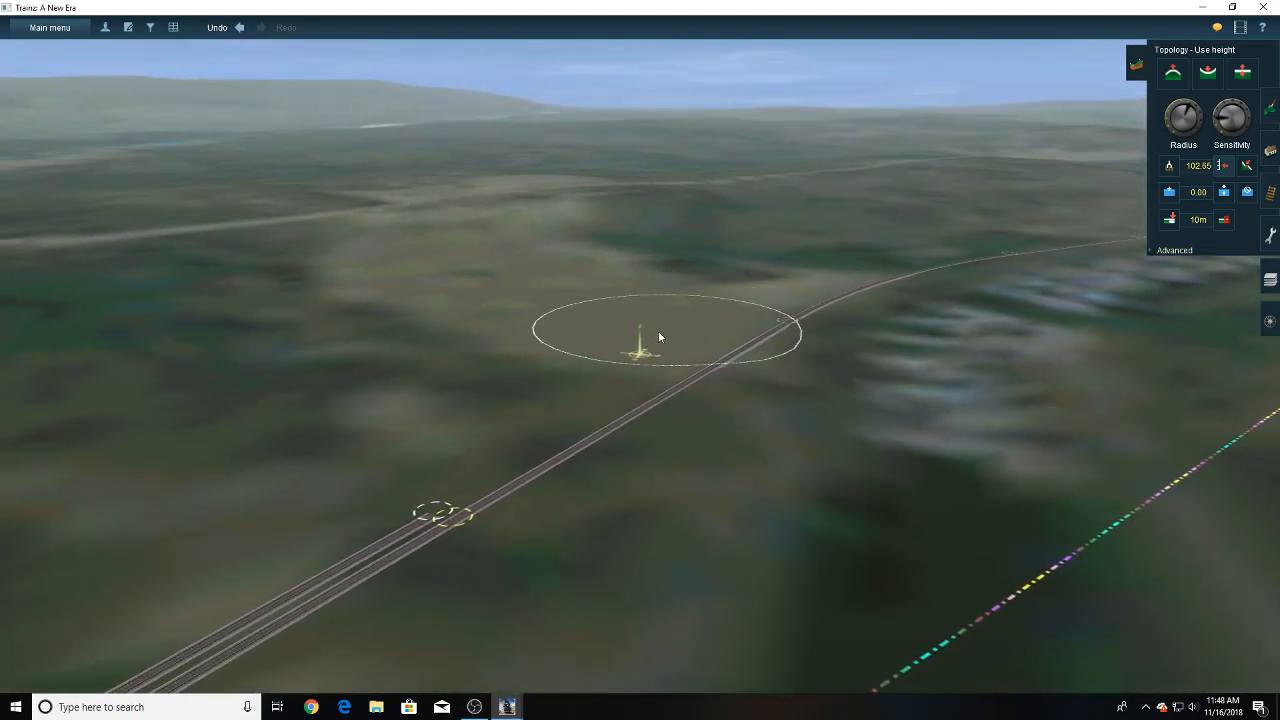
{"action": "right_click", "coordinate": [650, 319]}
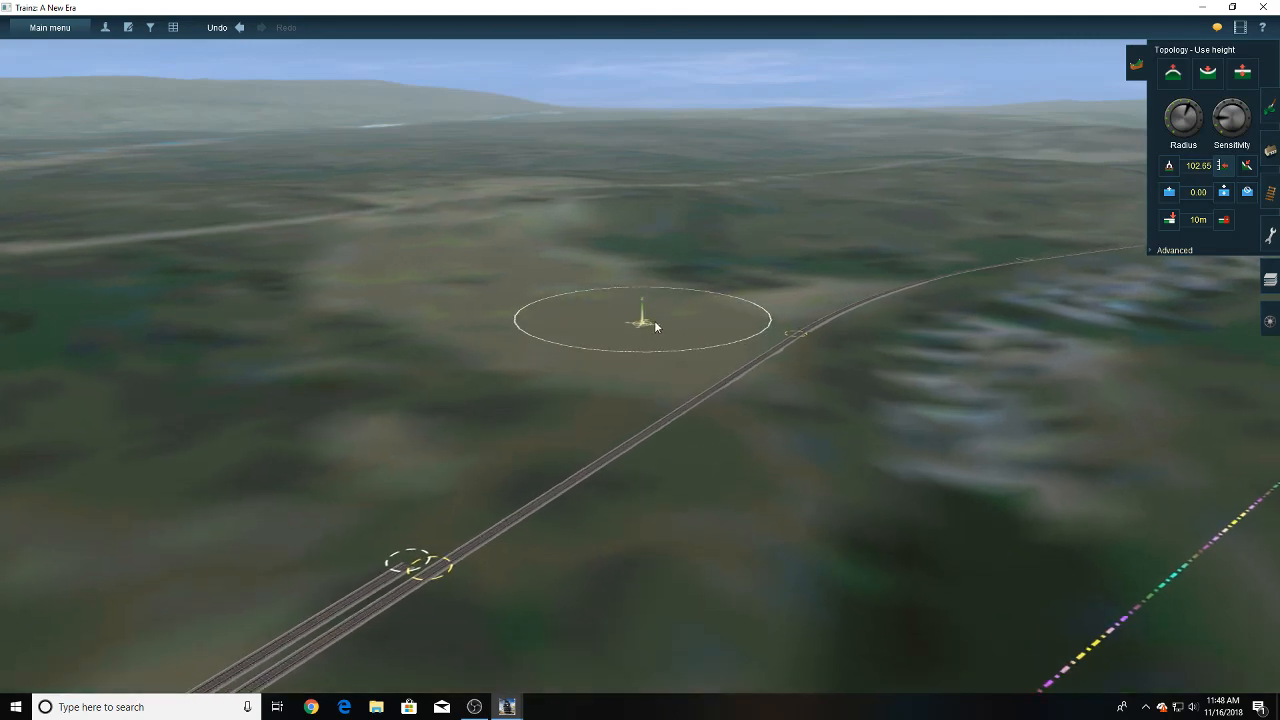
{"action": "right_click", "coordinate": [738, 343]}
{"action": "scroll", "coordinate": [738, 343], "scroll_direction": "up", "scroll_amount": 5}
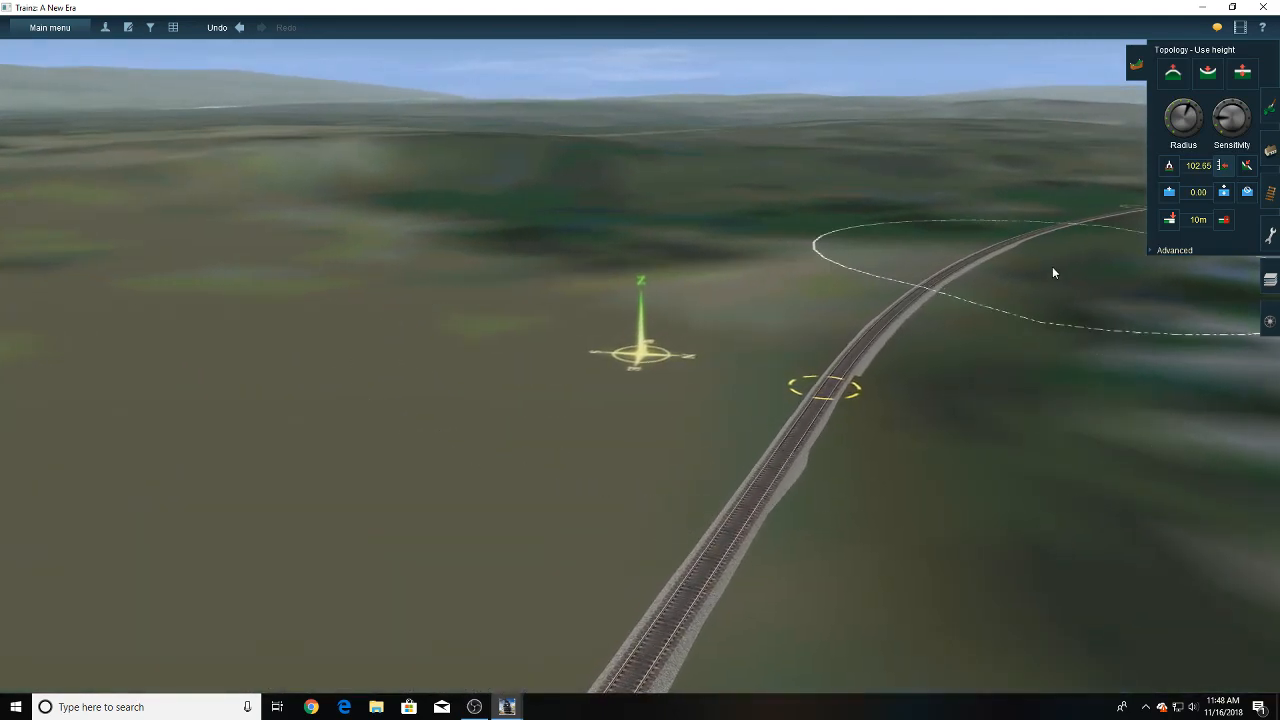
{"action": "left_click", "coordinate": [1268, 192]}
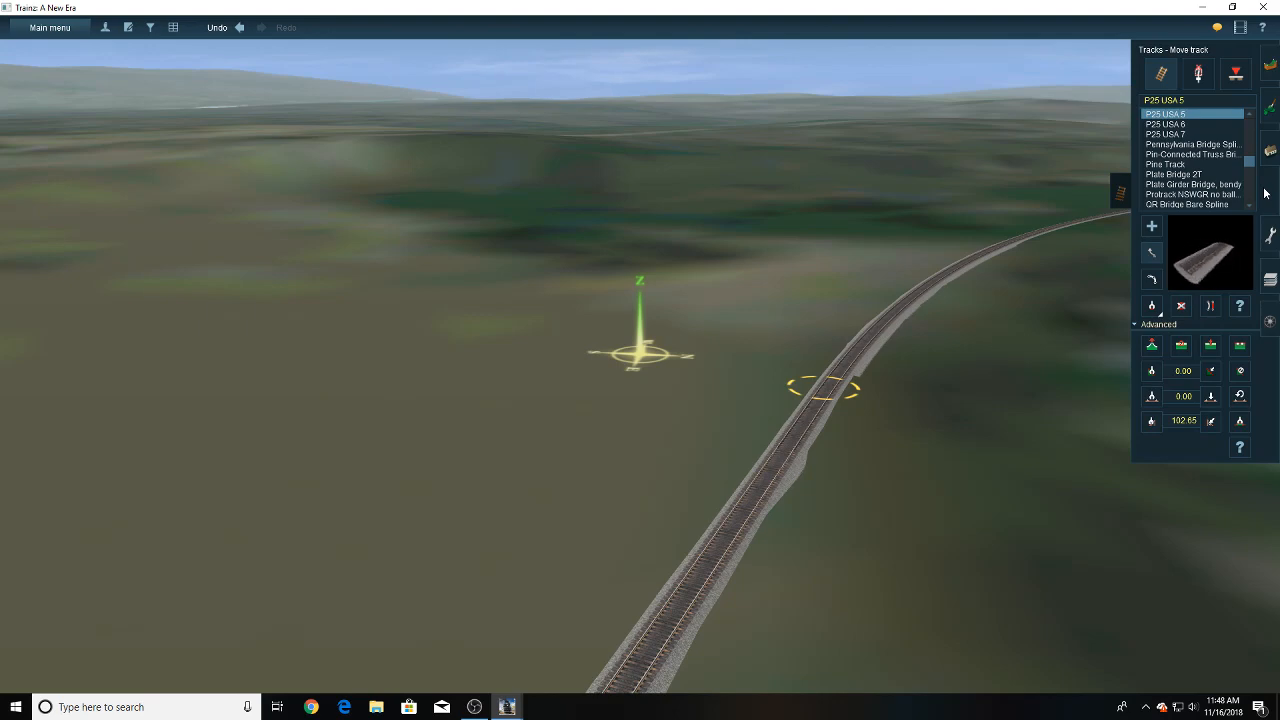
- Extend the second yard track with a P25 USA 5 section to a point beside the first track's joint where the bend begins
{"action": "left_click", "coordinate": [1156, 227]}
{"action": "key", "text": "Left"}
{"action": "right_click_drag", "start_coordinate": [752, 344], "coordinate": [600, 487]}
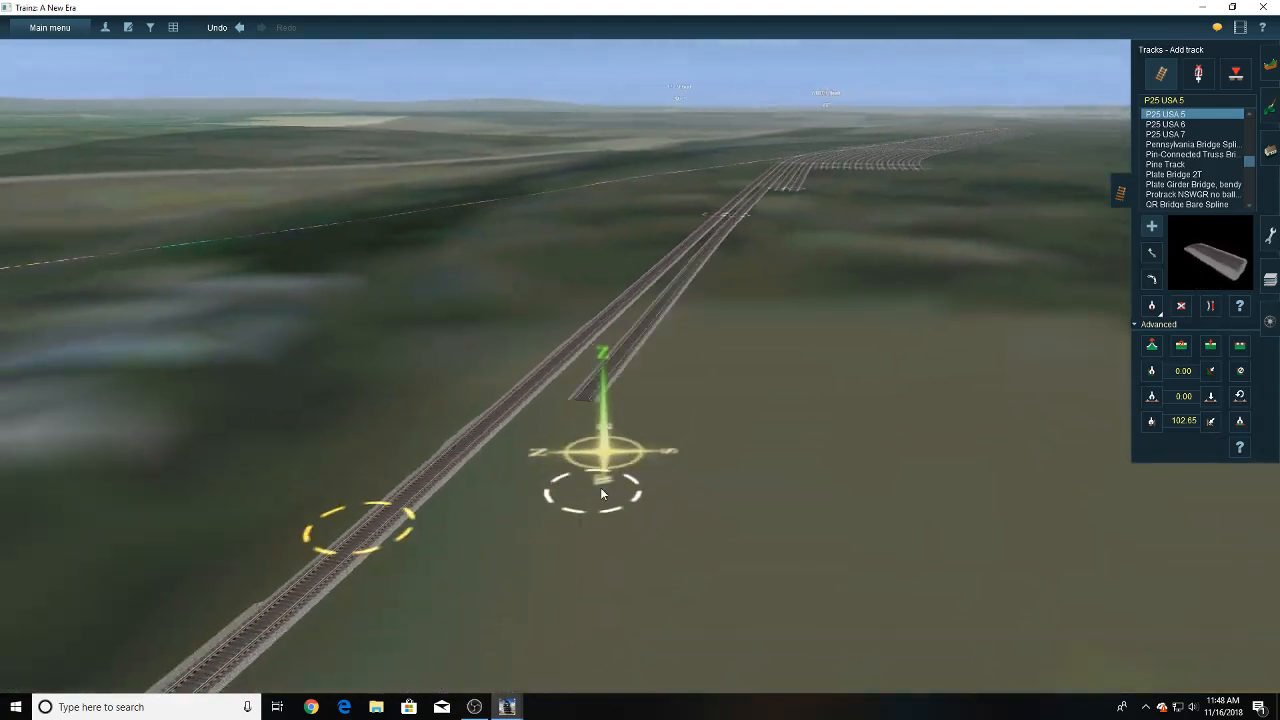
{"action": "key", "text": "Up"}
{"action": "scroll", "coordinate": [598, 480], "scroll_direction": "up", "scroll_amount": 3}
{"action": "right_click", "coordinate": [590, 494]}
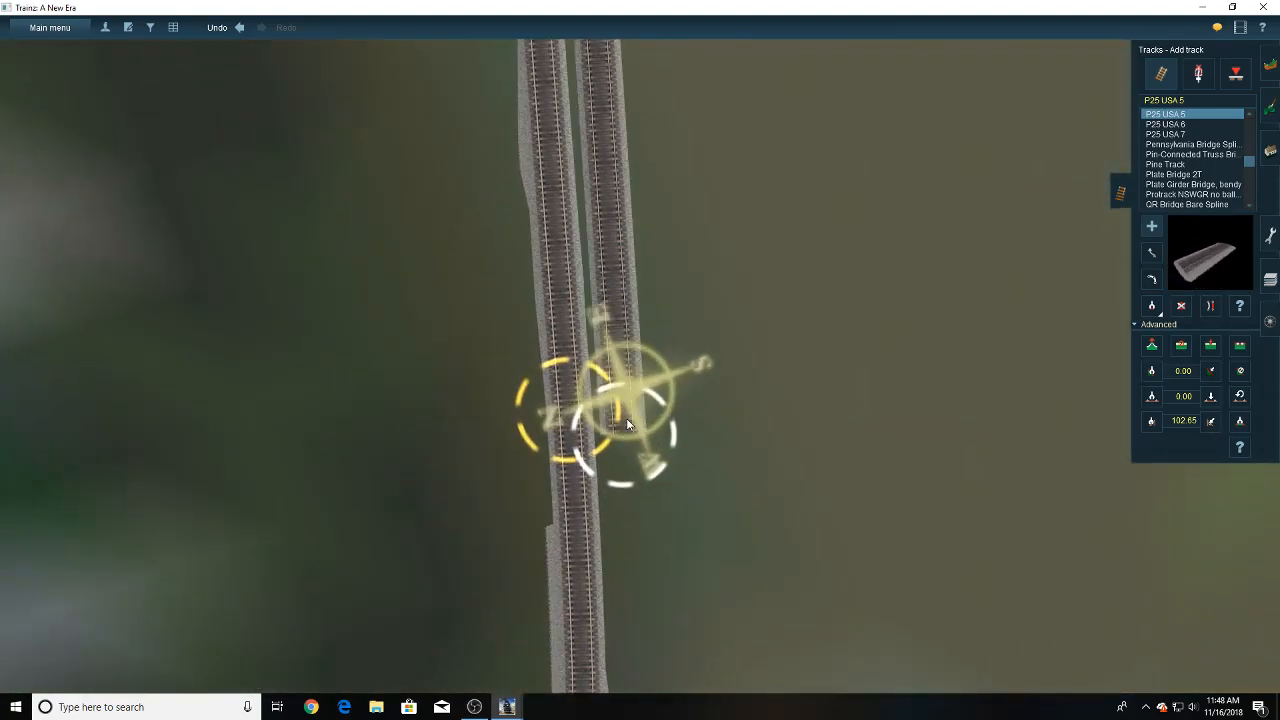
{"action": "left_click_drag", "start_coordinate": [646, 364], "coordinate": [652, 367]}
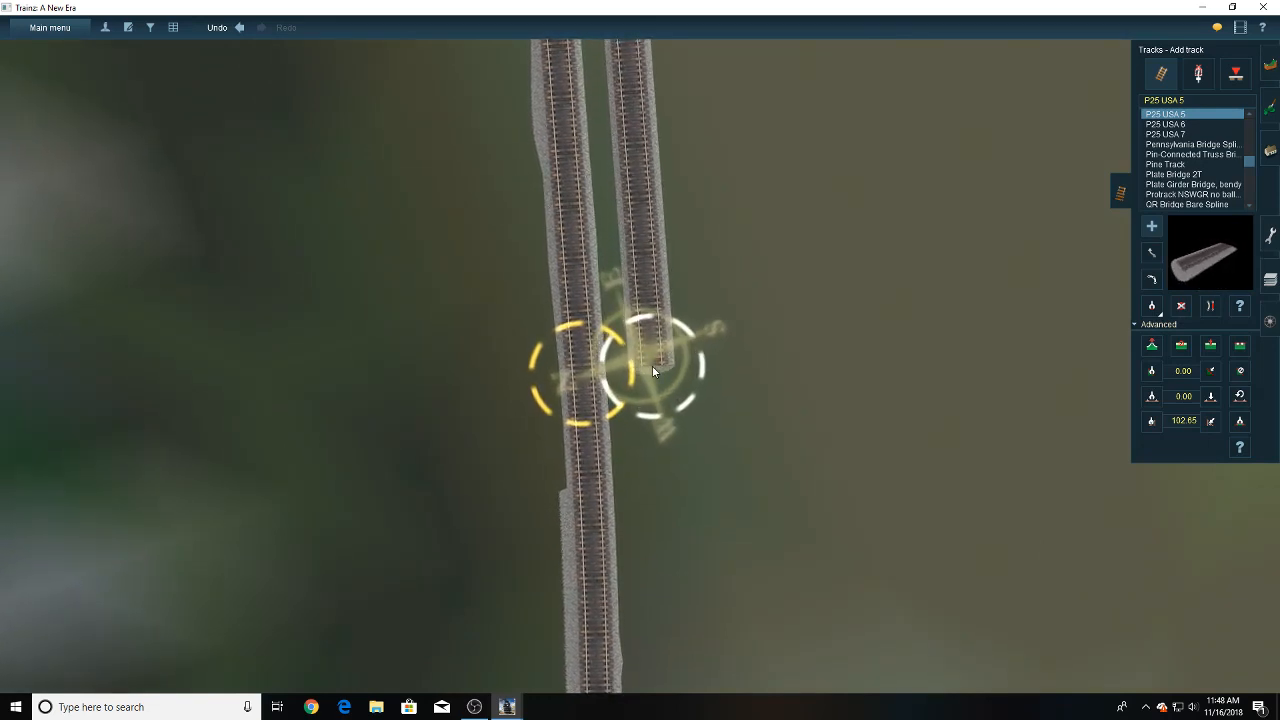
- Continue the second track around the bend in two sections parallel to the first, ending beside the first track's far end
{"action": "left_click", "coordinate": [649, 369]}
{"action": "right_click_drag", "start_coordinate": [644, 440], "coordinate": [613, 345]}
{"action": "scroll", "coordinate": [636, 470], "scroll_direction": "down", "scroll_amount": 4}
{"action": "scroll", "coordinate": [612, 405], "scroll_direction": "up", "scroll_amount": 3}
{"action": "scroll", "coordinate": [613, 360], "scroll_direction": "up", "scroll_amount": 3}
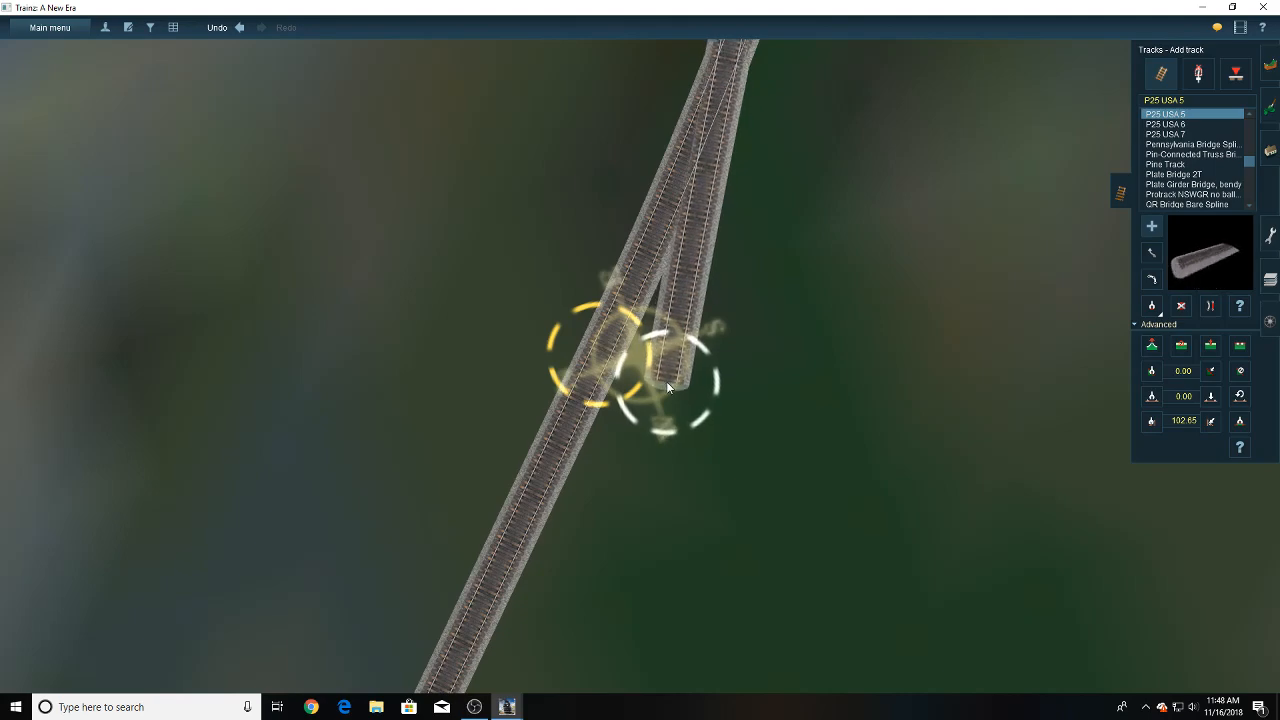
{"action": "right_click_drag", "start_coordinate": [656, 403], "coordinate": [585, 502]}
{"action": "scroll", "coordinate": [585, 502], "scroll_direction": "up", "scroll_amount": 5}
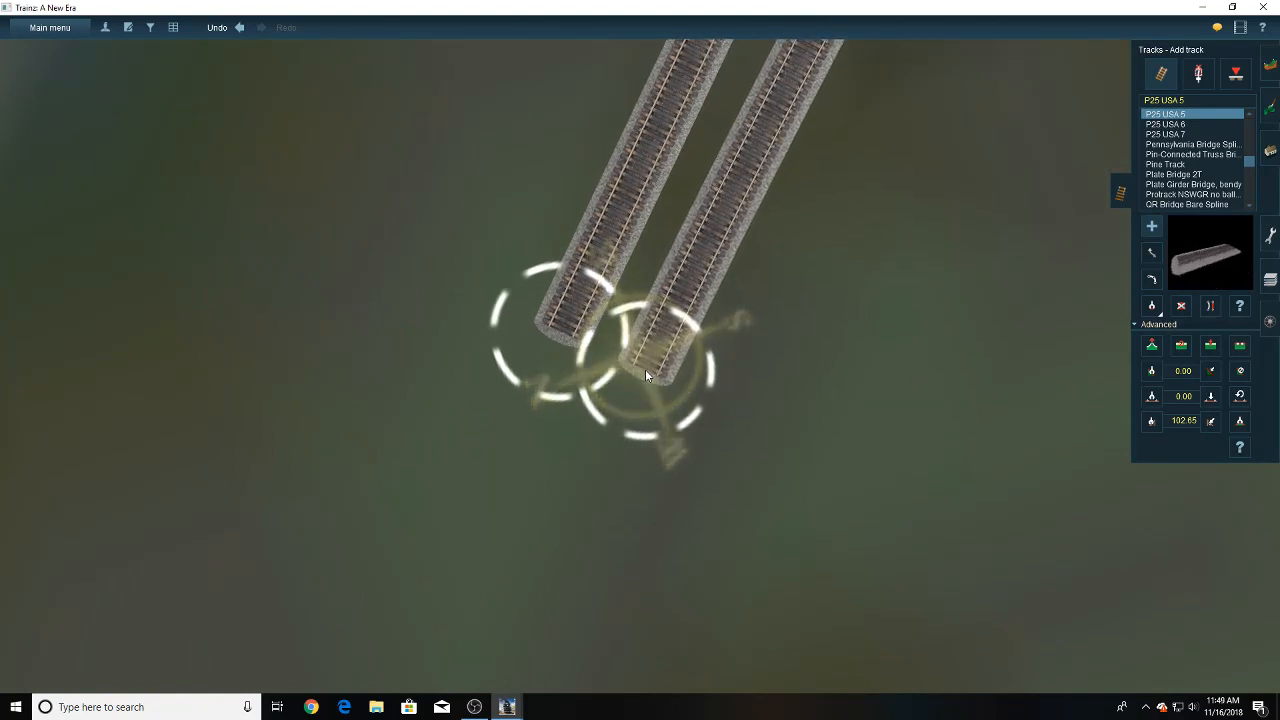
- Straighten the second track's sections before and after the bend
{"action": "scroll", "coordinate": [645, 369], "scroll_direction": "down", "scroll_amount": 5}
{"action": "key", "text": "b"}
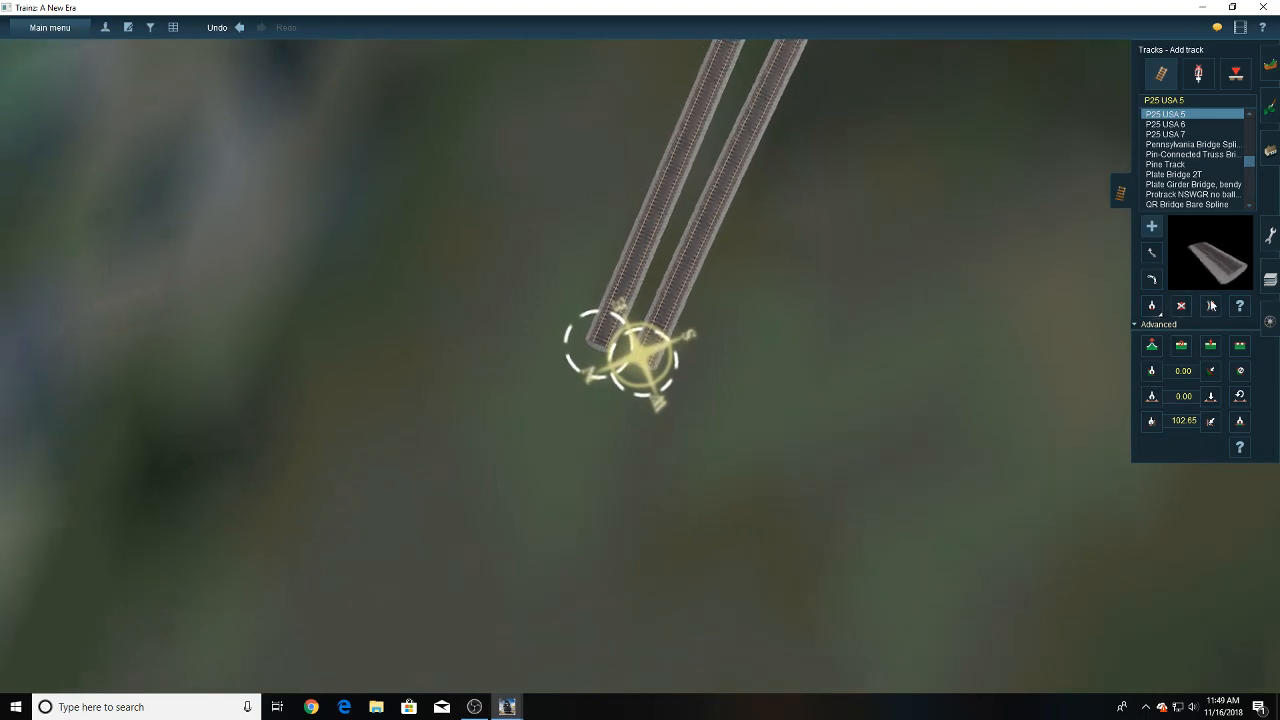
{"action": "key", "text": "Down"}
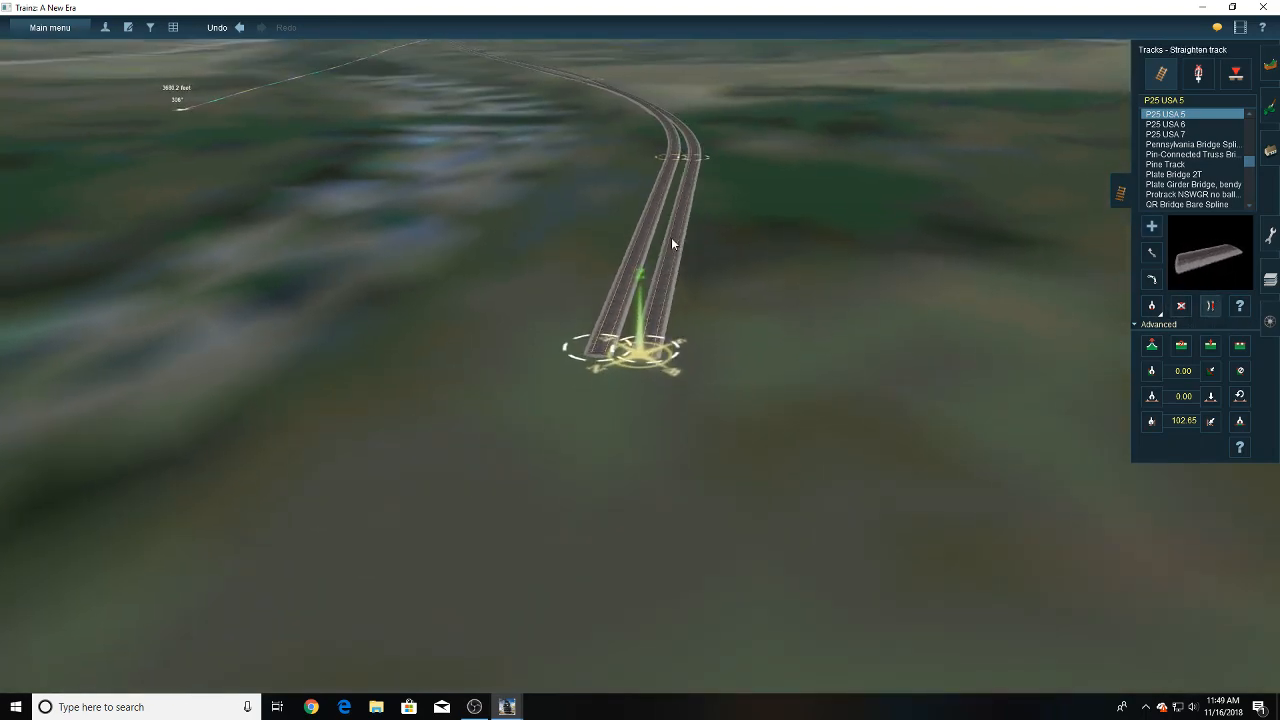
{"action": "key", "text": "Right"}
{"action": "right_click_drag", "start_coordinate": [671, 239], "coordinate": [741, 239]}
{"action": "left_click", "coordinate": [606, 240]}
{"action": "left_click", "coordinate": [633, 200]}
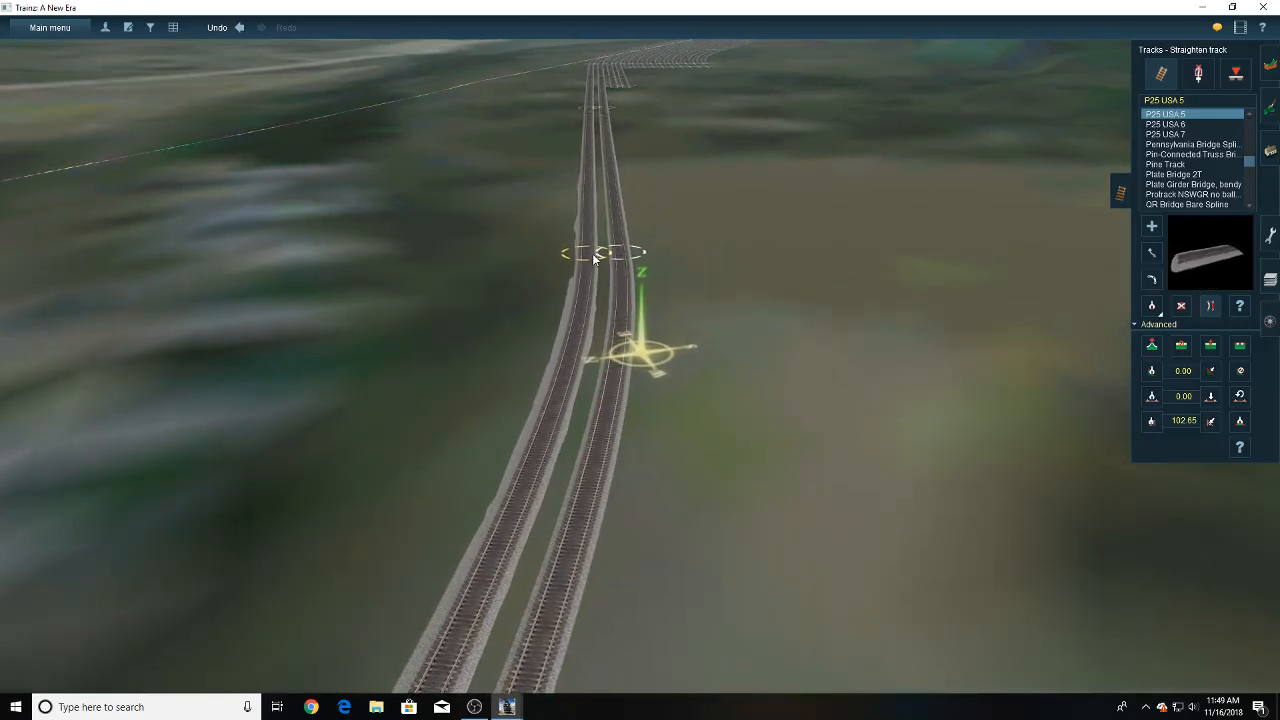
{"action": "right_click_drag", "start_coordinate": [606, 205], "coordinate": [674, 246]}
- Extend the third yard track parallel to the second, ending beside the joints at the start of the bend
{"action": "left_click", "coordinate": [1151, 227]}
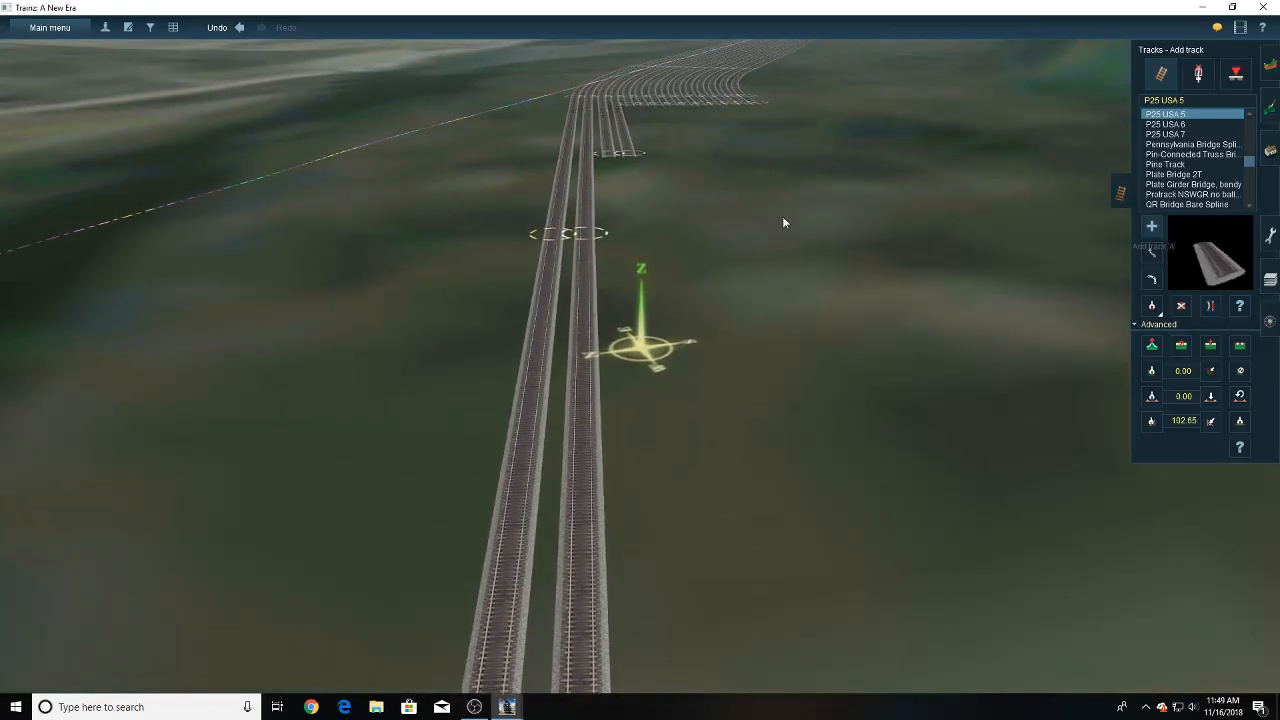
{"action": "left_click", "coordinate": [611, 166]}
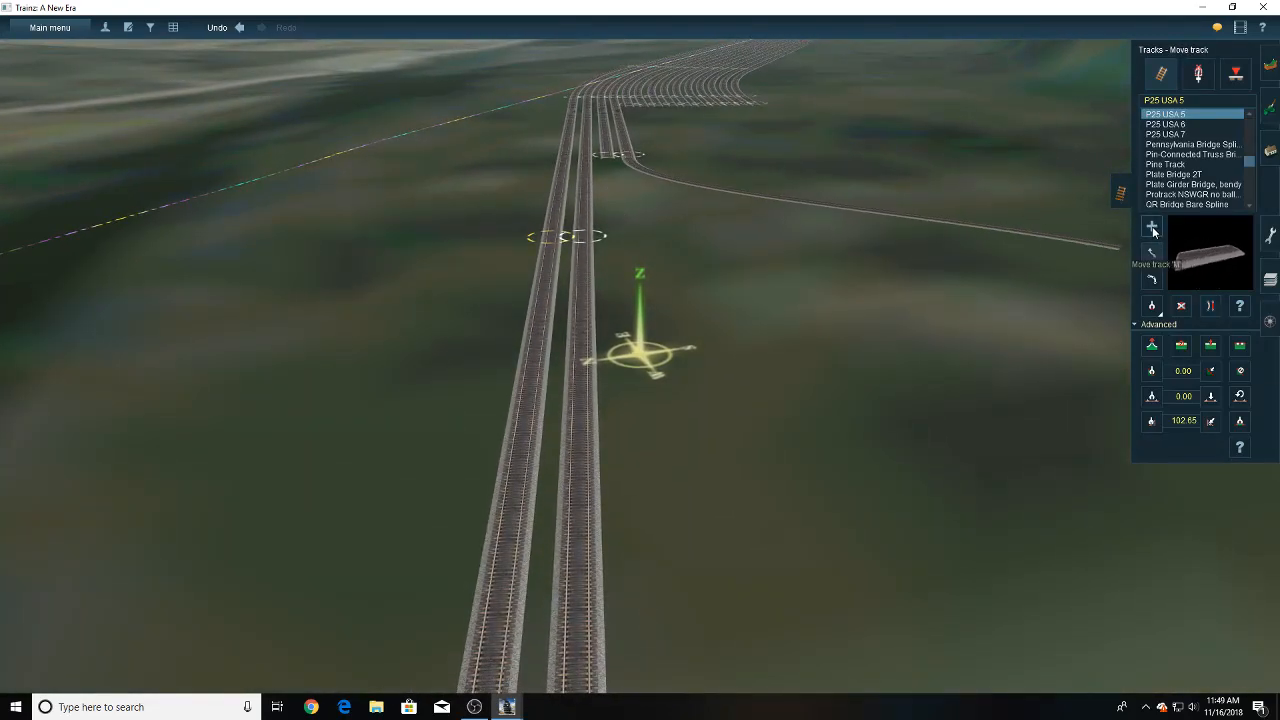
{"action": "right_click_drag", "start_coordinate": [599, 470], "coordinate": [655, 460]}
{"action": "middle_click_drag", "start_coordinate": [675, 453], "coordinate": [677, 517]}
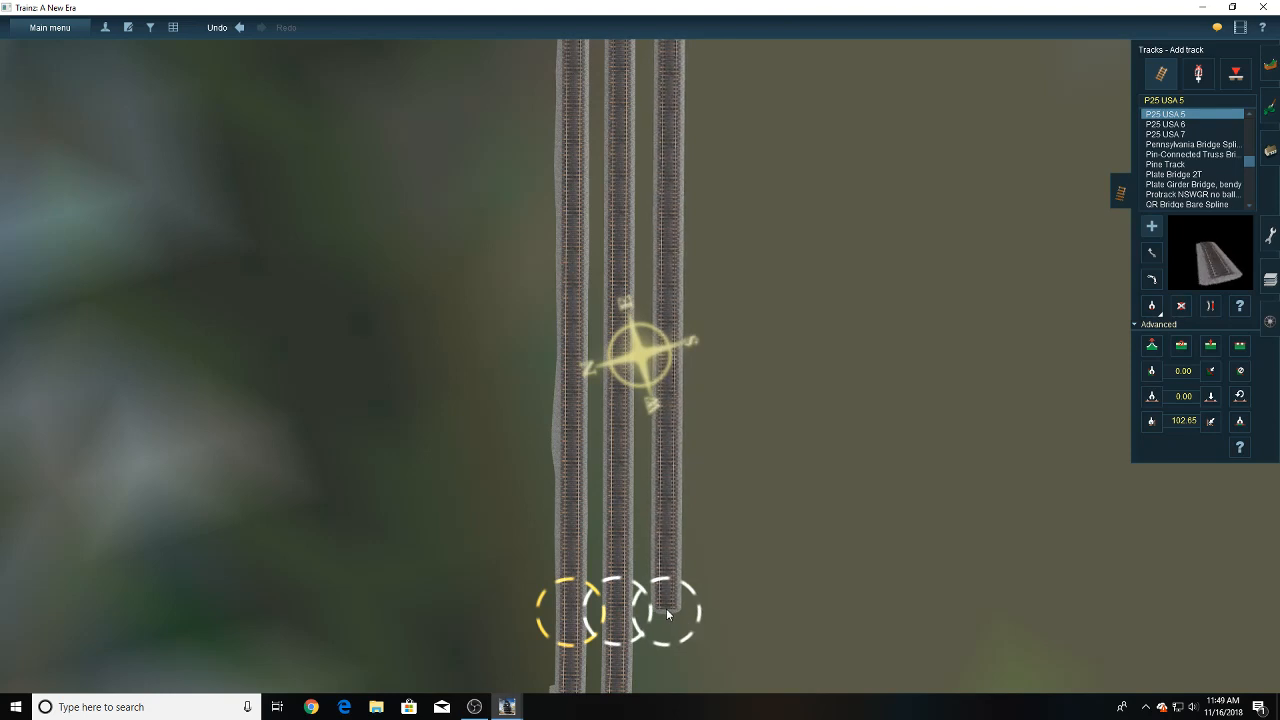
{"action": "left_click", "coordinate": [667, 609]}
{"action": "right_click", "coordinate": [672, 676]}
{"action": "scroll", "coordinate": [673, 531], "scroll_direction": "down", "scroll_amount": 3}
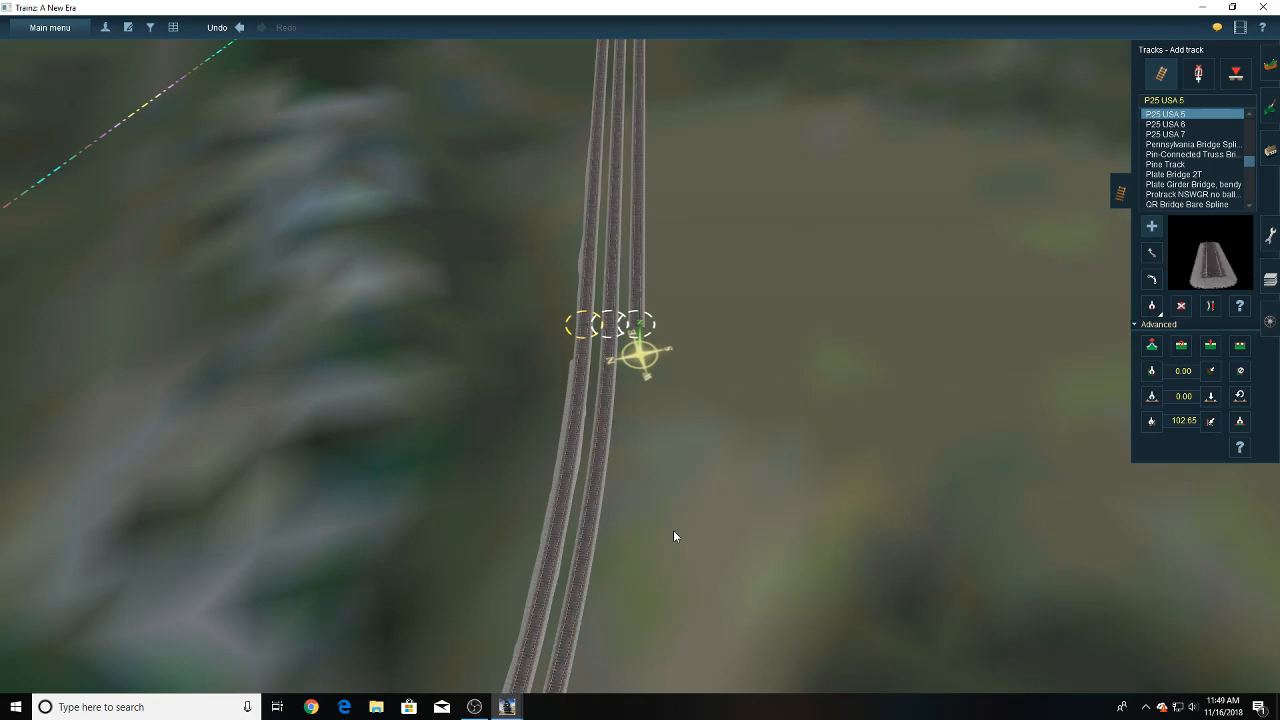
- Extend the fourth yard track with a P25 USA 5 section so it ends level with the third track
{"action": "key", "text": "Left"}
{"action": "key", "text": "Down"}
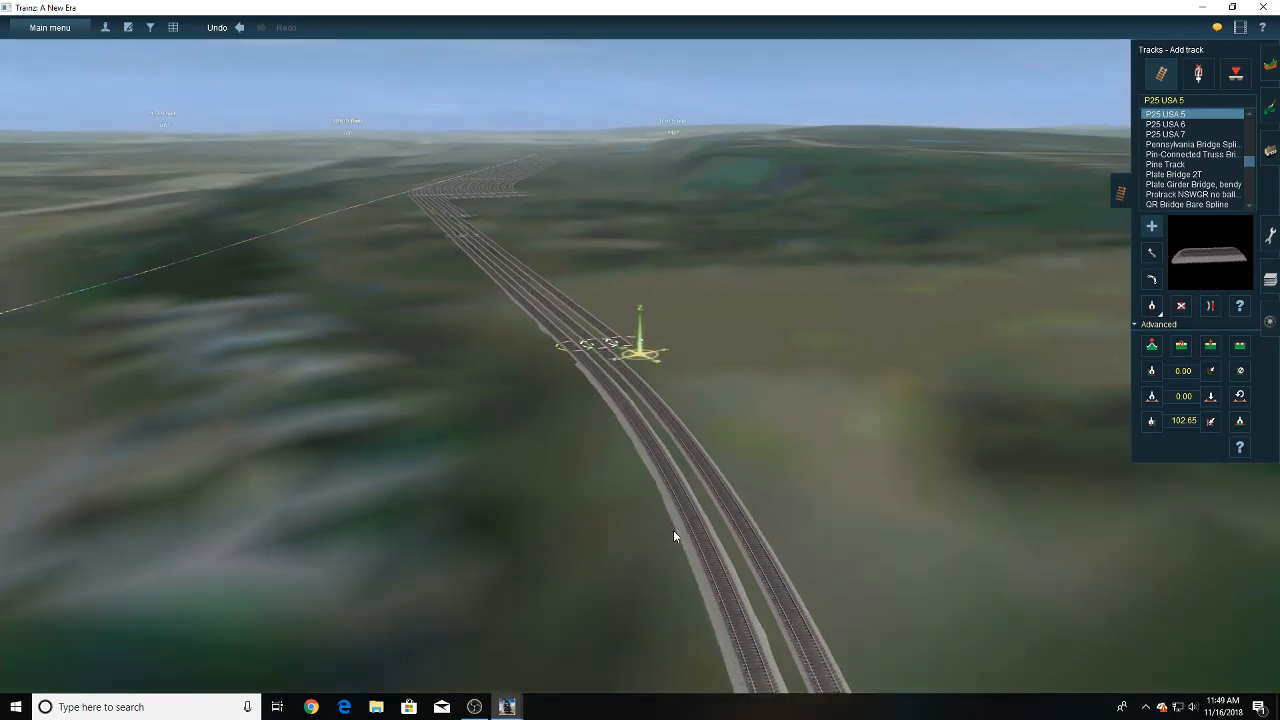
{"action": "key", "text": "Up"}
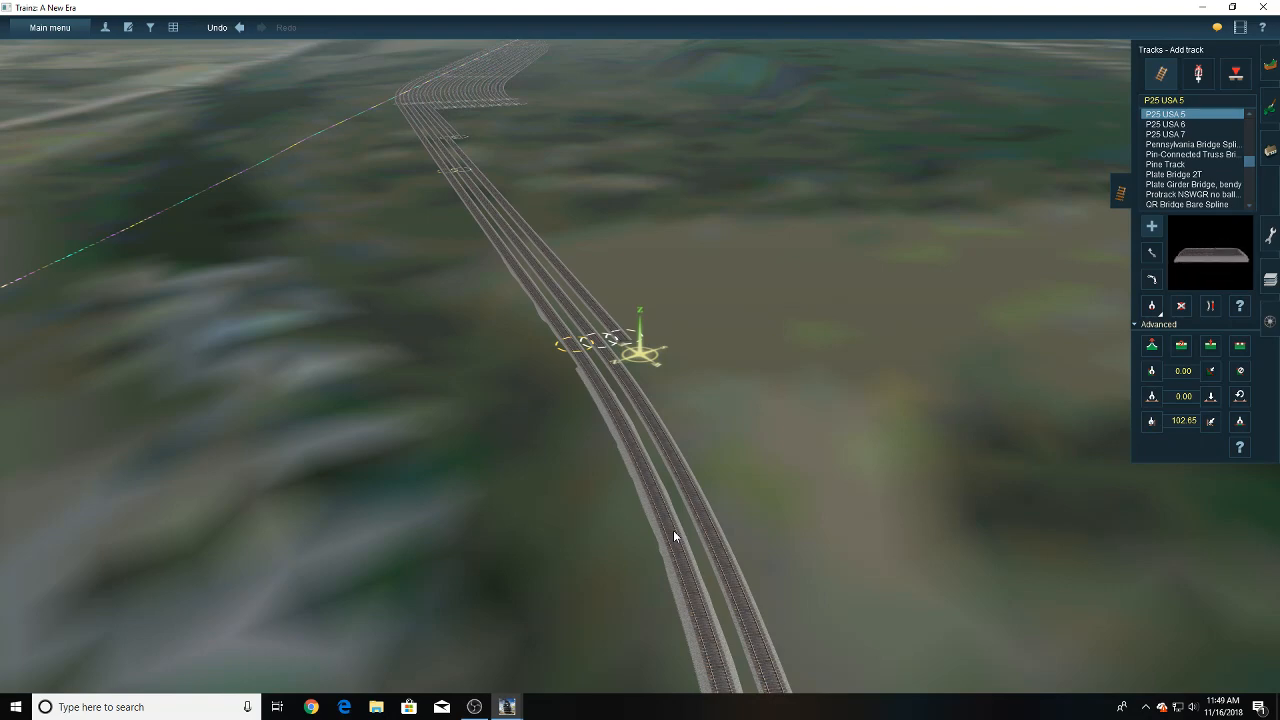
{"action": "scroll", "coordinate": [635, 360], "scroll_direction": "up", "scroll_amount": 3}
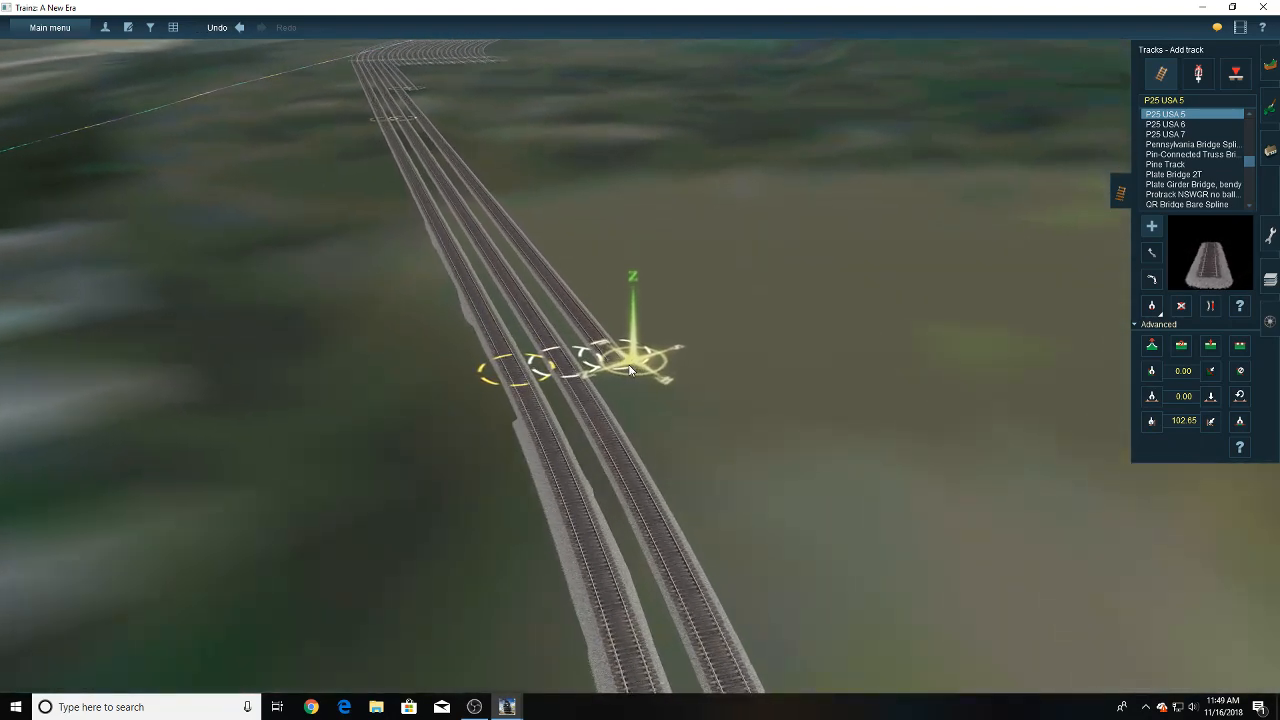
{"action": "scroll", "coordinate": [629, 368], "scroll_direction": "up", "scroll_amount": 2}
{"action": "mouse_move", "coordinate": [600, 260]}
{"action": "right_mouse_down"}
{"action": "mouse_move", "coordinate": [589, 252]}
{"action": "mouse_move", "coordinate": [642, 240]}
{"action": "right_mouse_up"}
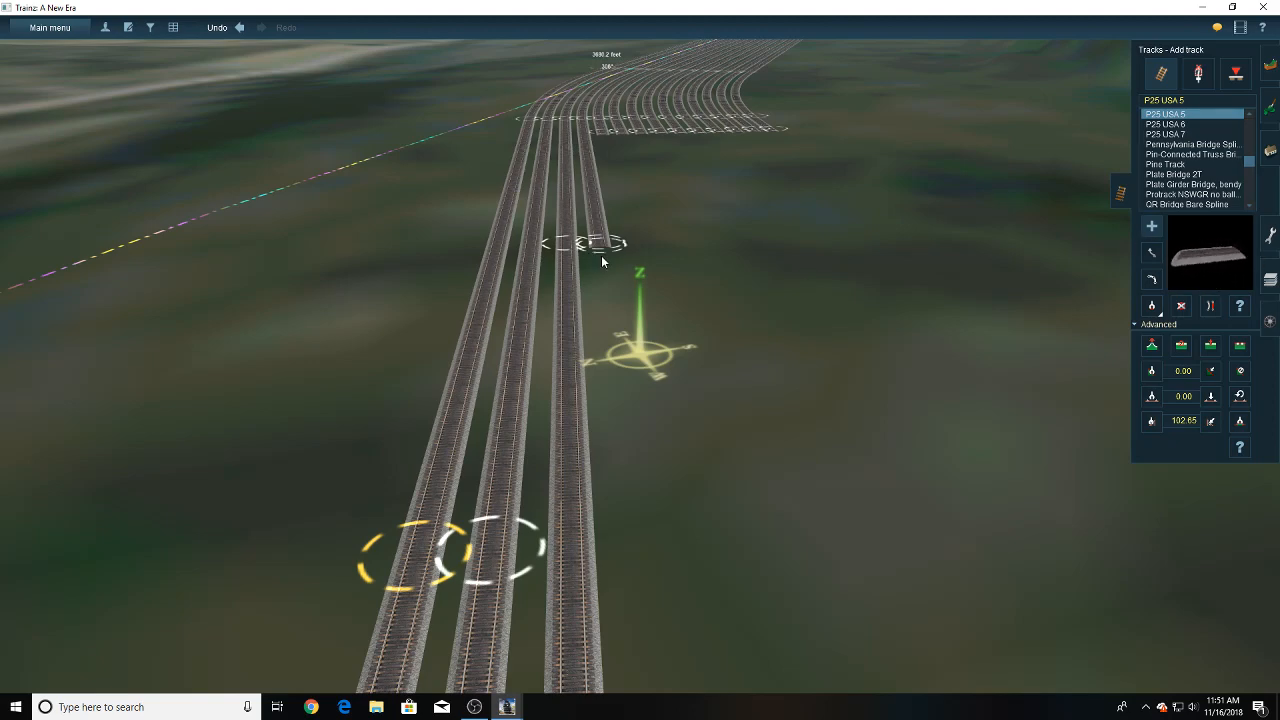
{"action": "left_click_drag", "start_coordinate": [602, 249], "coordinate": [653, 348]}
{"action": "key", "text": "Up"}
{"action": "scroll", "coordinate": [636, 338], "scroll_direction": "up", "scroll_amount": 2}
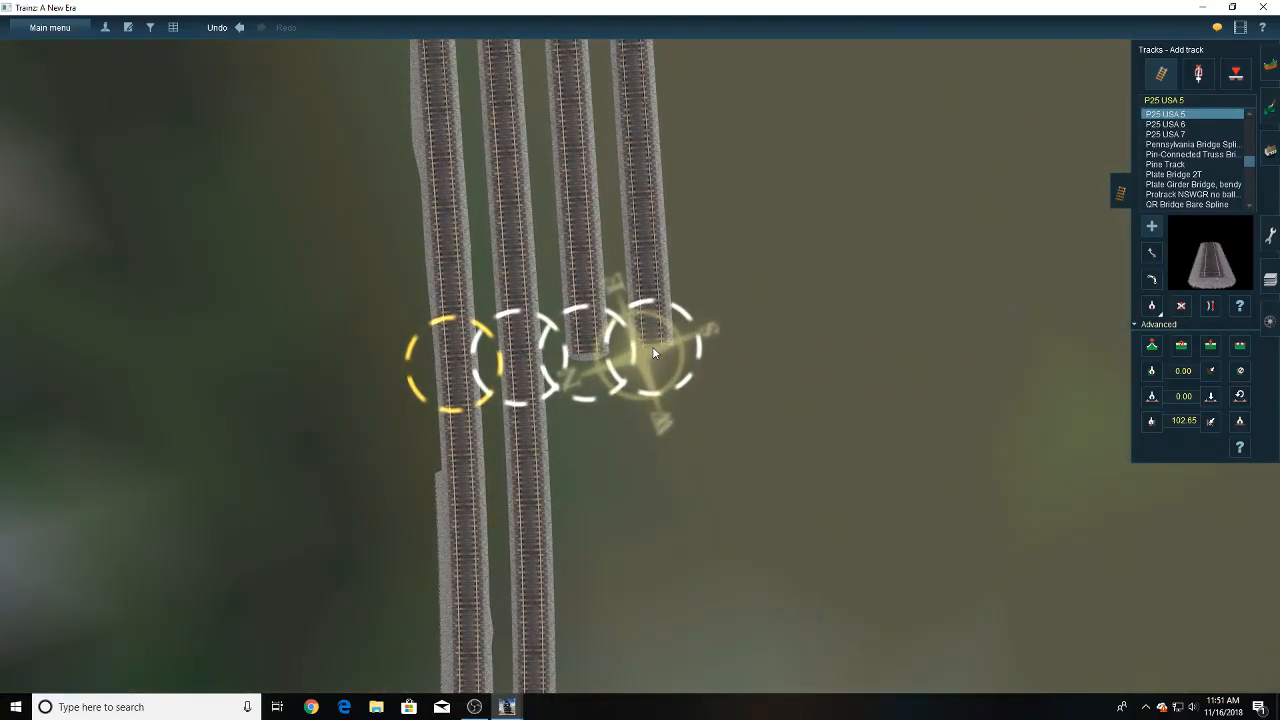
{"action": "key", "text": "Down"}
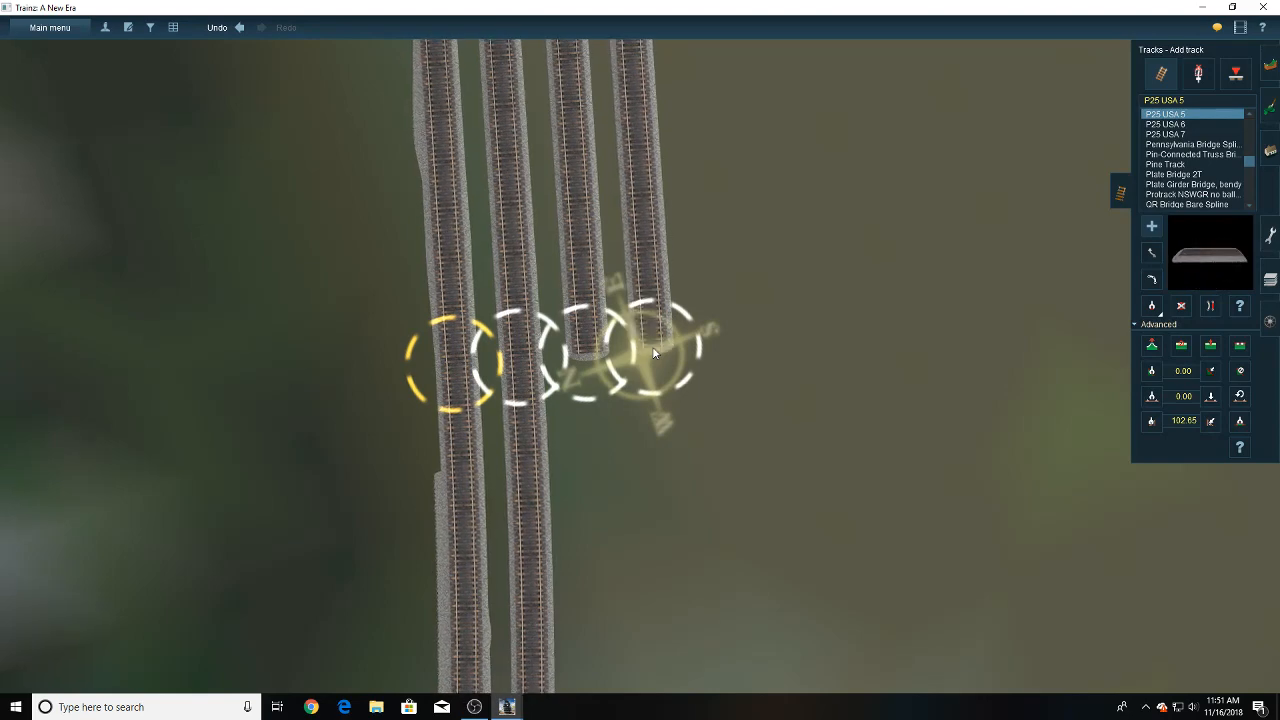
{"action": "scroll", "coordinate": [655, 353], "scroll_direction": "down", "scroll_amount": 2}
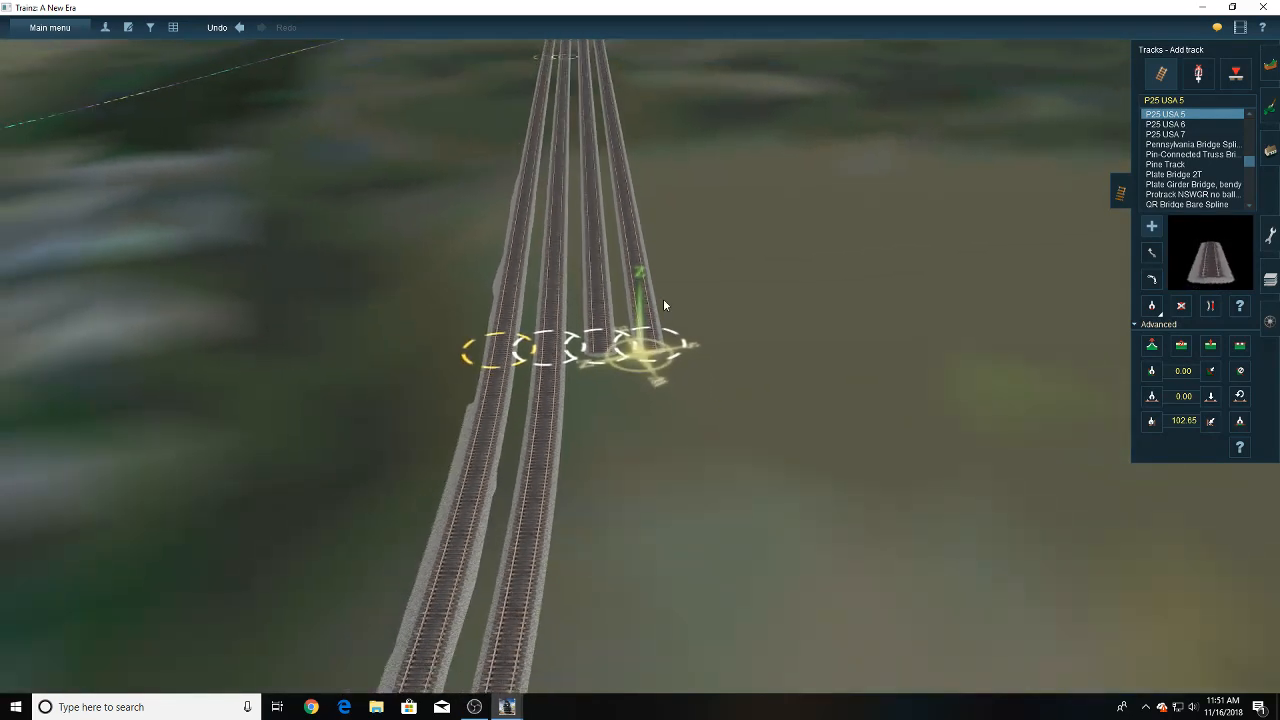
- Extend the fifth, sixth and seventh yard tracks with parallel P25 USA 5 sections, ending in line with the fourth track
{"action": "right_click", "coordinate": [654, 289]}
{"action": "scroll", "coordinate": [654, 289], "scroll_direction": "down", "scroll_amount": 2}
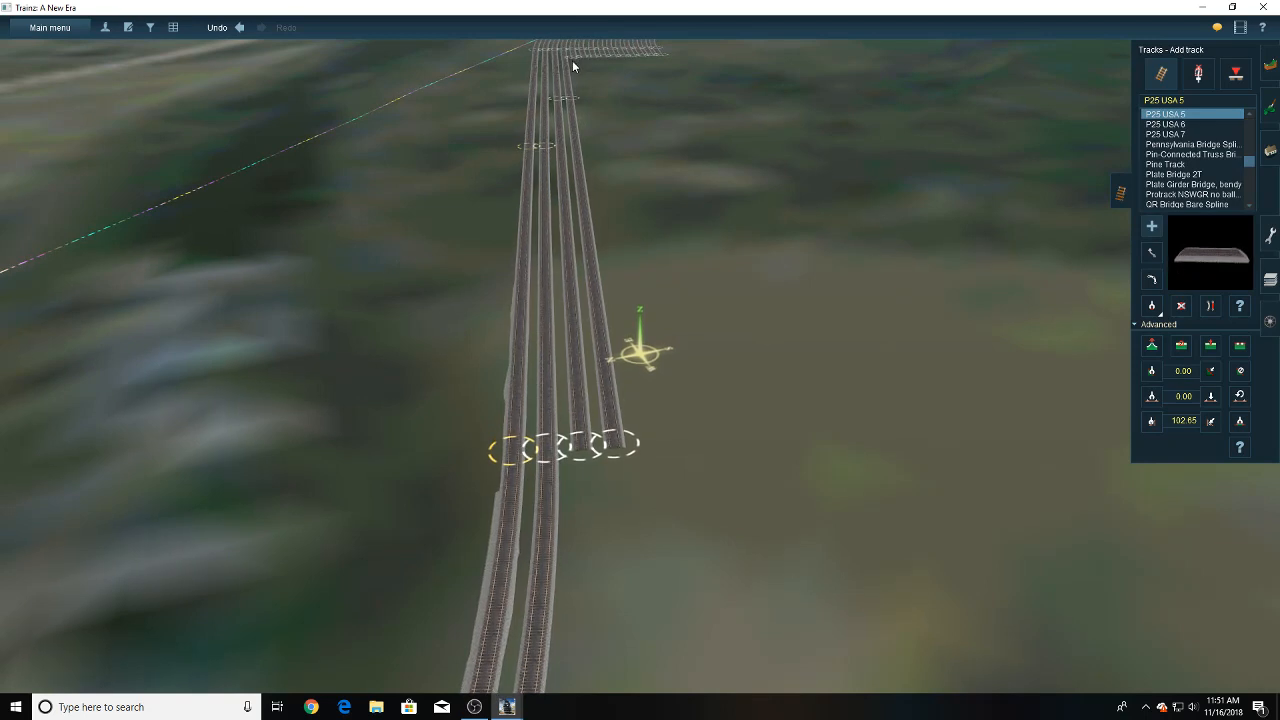
{"action": "left_click_drag", "start_coordinate": [572, 61], "coordinate": [648, 448]}
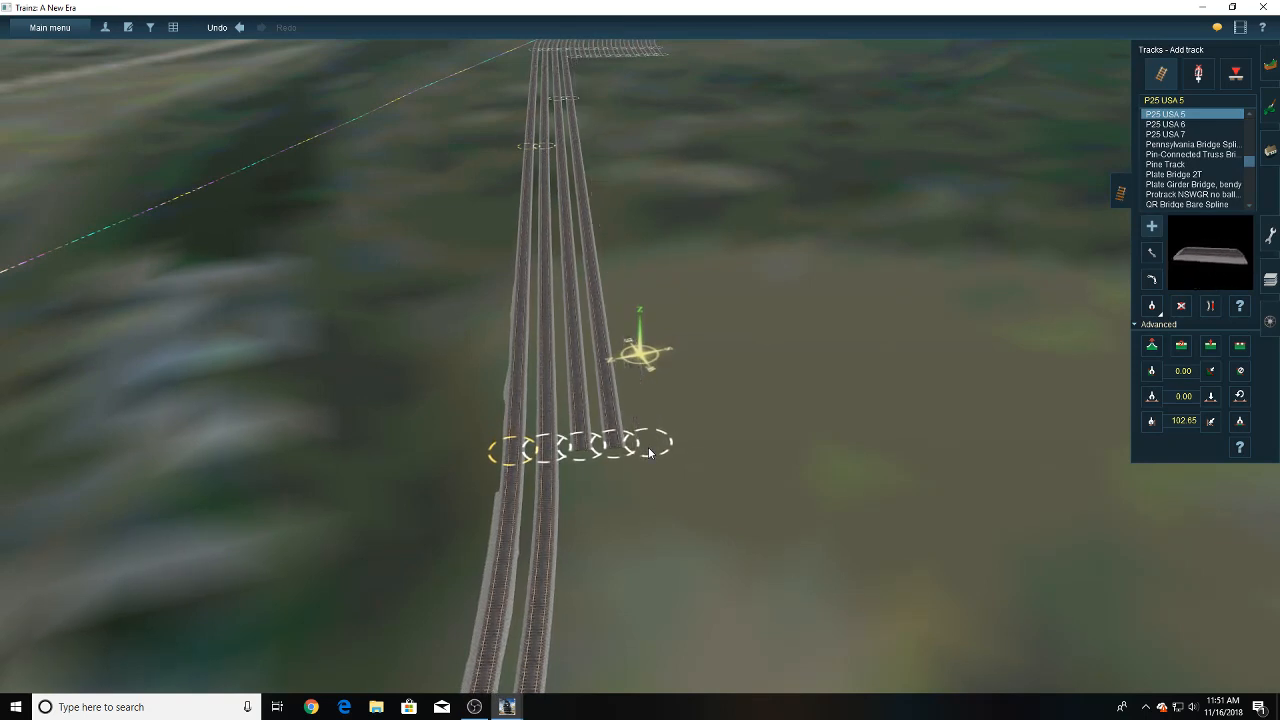
{"action": "left_click_drag", "start_coordinate": [585, 63], "coordinate": [681, 449]}
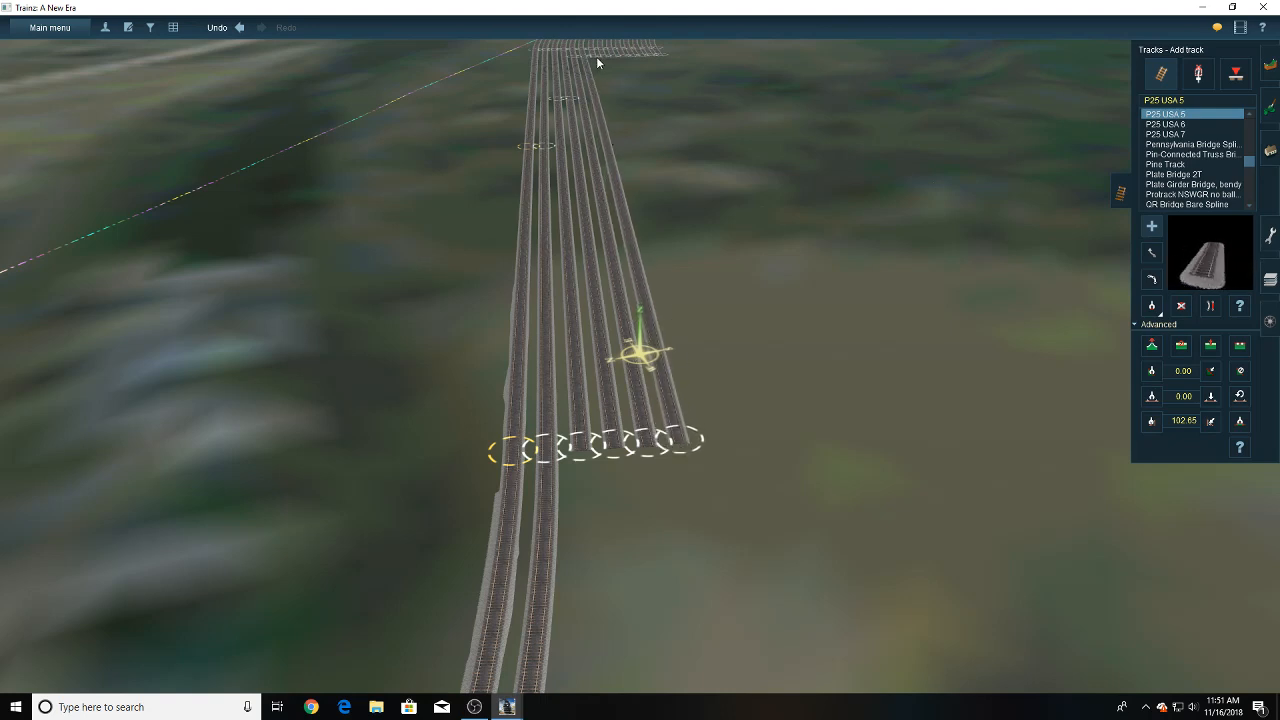
{"action": "left_click_drag", "start_coordinate": [596, 56], "coordinate": [711, 447]}
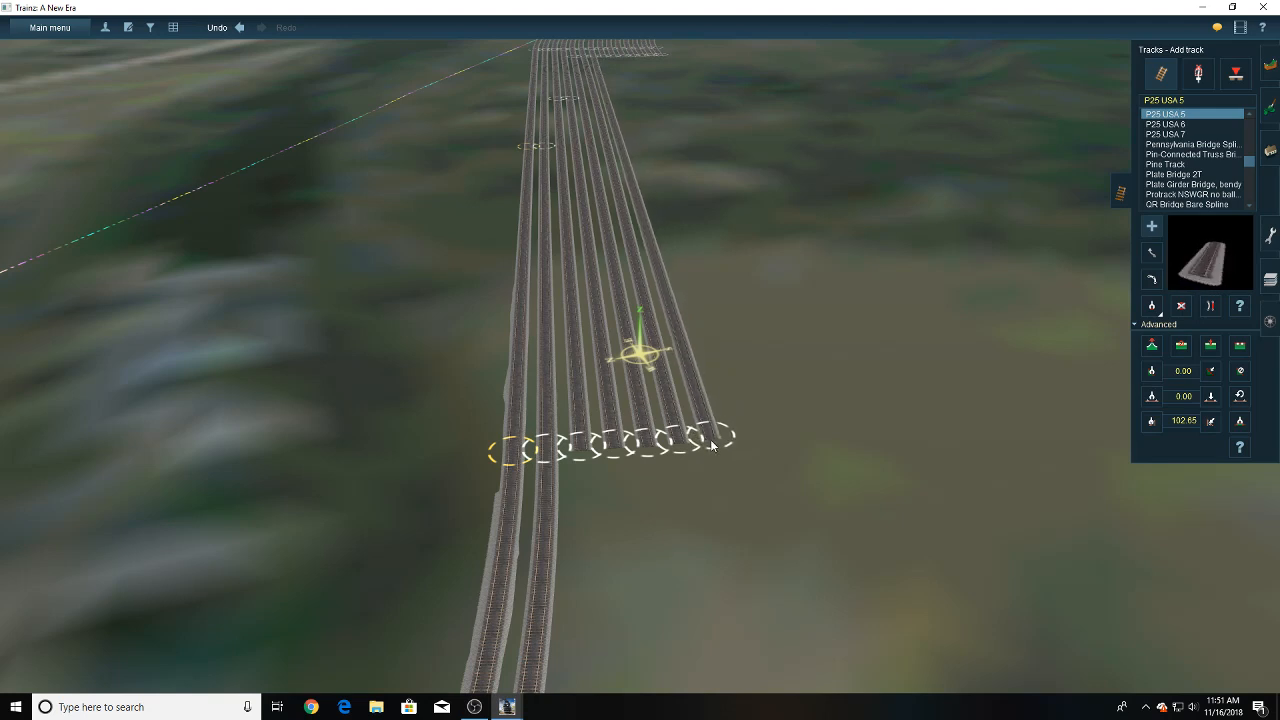
- Straighten the newly extended sections of the yard tracks
{"action": "mouse_move", "coordinate": [599, 367]}
{"action": "right_mouse_down"}
{"action": "mouse_move", "coordinate": [659, 329]}
{"action": "mouse_move", "coordinate": [643, 358]}
{"action": "mouse_move", "coordinate": [617, 366]}
{"action": "mouse_move", "coordinate": [661, 378]}
{"action": "mouse_move", "coordinate": [663, 391]}
{"action": "mouse_move", "coordinate": [640, 358]}
{"action": "mouse_move", "coordinate": [657, 295]}
{"action": "mouse_move", "coordinate": [655, 325]}
{"action": "mouse_move", "coordinate": [653, 238]}
{"action": "mouse_move", "coordinate": [657, 277]}
{"action": "mouse_move", "coordinate": [707, 346]}
{"action": "right_mouse_up"}
{"action": "left_click", "coordinate": [1210, 307]}
{"action": "left_click", "coordinate": [663, 338]}
{"action": "key", "text": "Up"}
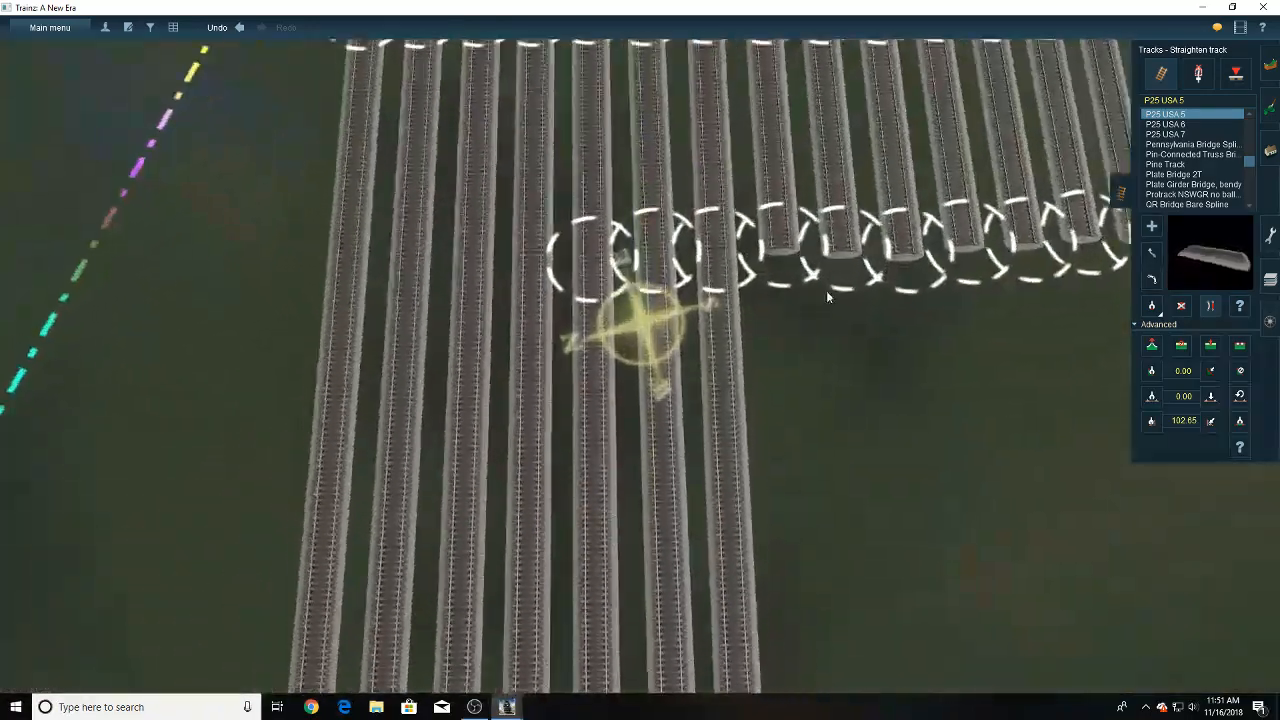
- Move the sixth track's joint at the old yard end slightly to space it evenly between its neighbours, and inspect the extended tracks
{"action": "key", "text": "m"}
{"action": "left_click_drag", "start_coordinate": [664, 295], "coordinate": [652, 300]}
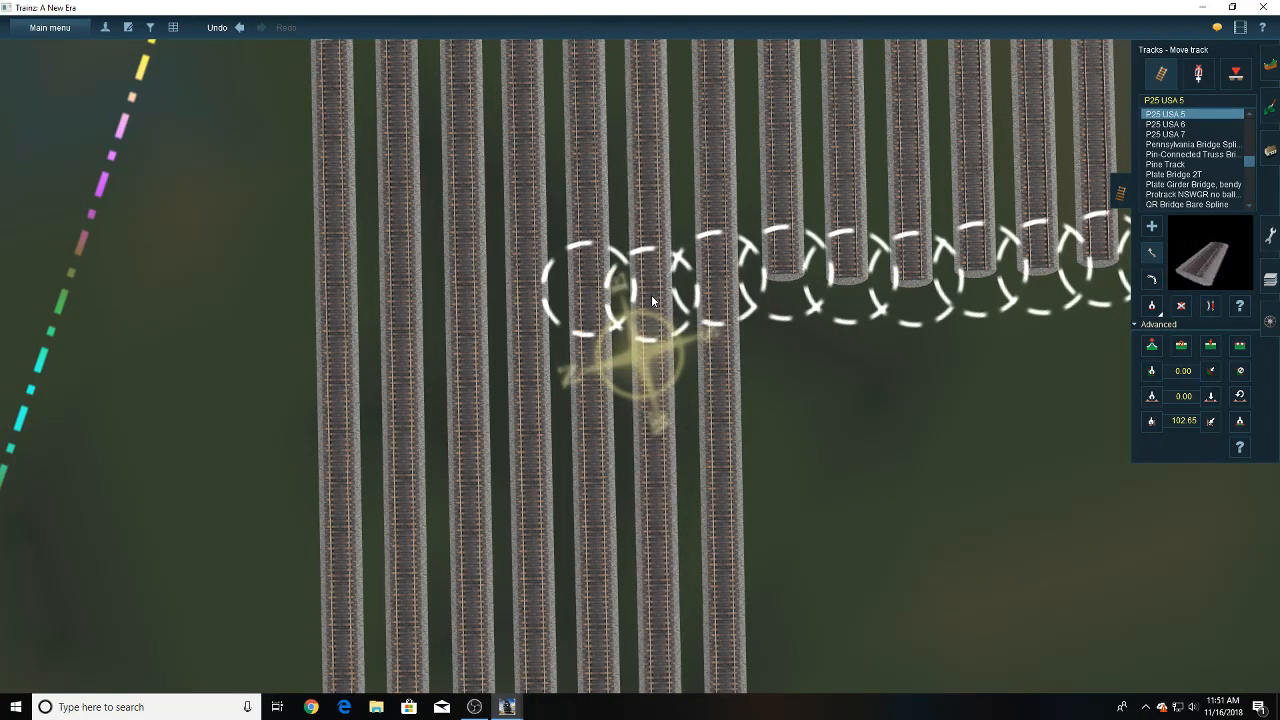
{"action": "key", "text": "Down"}
{"action": "key", "text": "Right"}
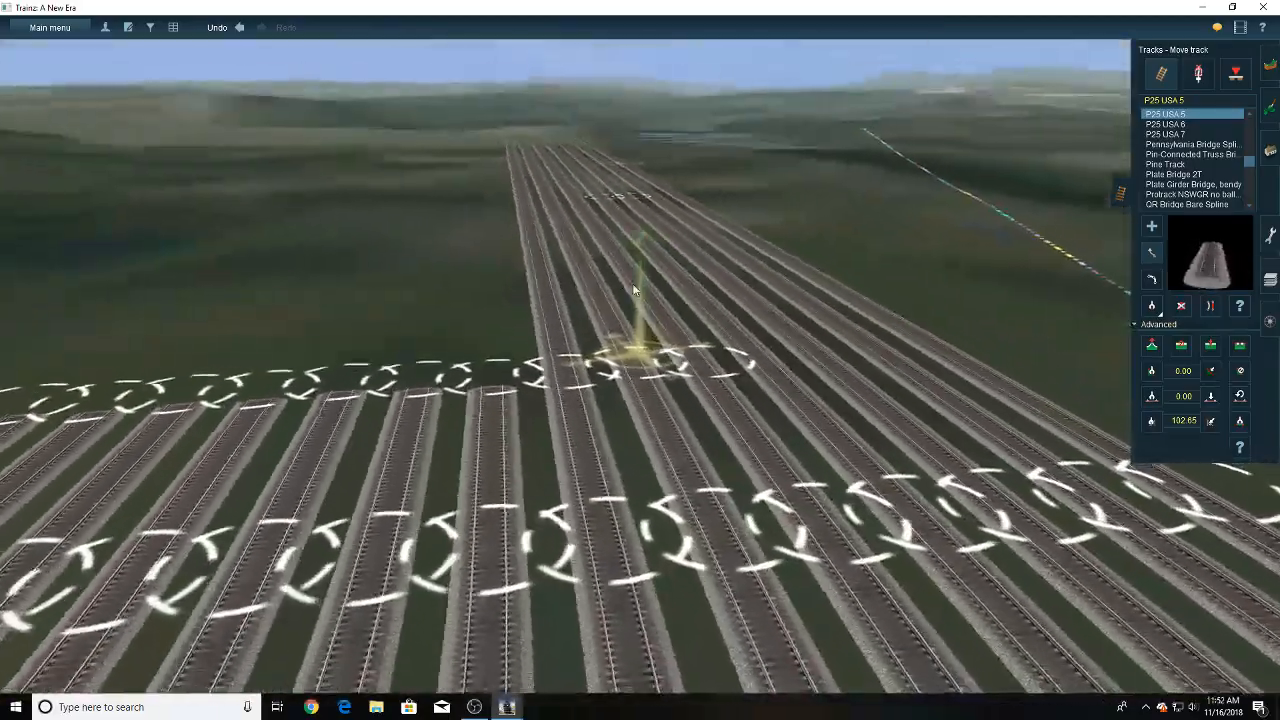
{"action": "right_click_drag", "start_coordinate": [632, 290], "coordinate": [643, 243]}
{"action": "key", "text": "Right"}
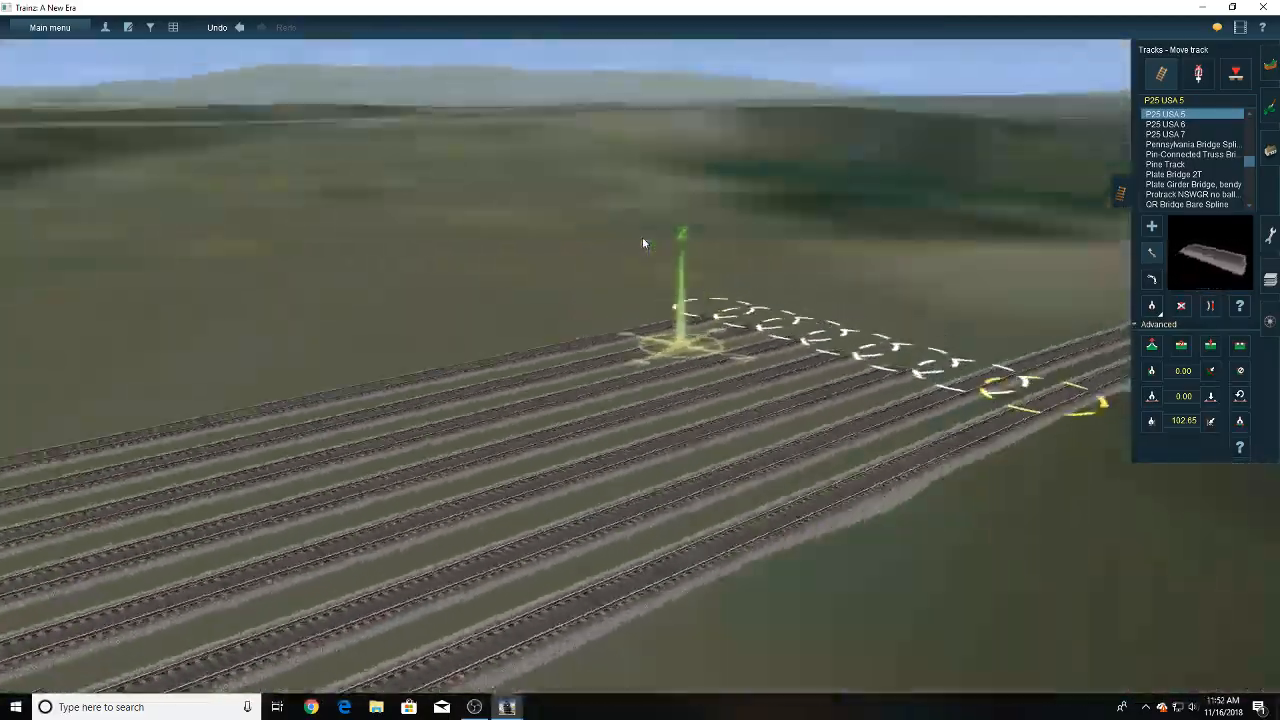
{"action": "right_click", "coordinate": [648, 380]}
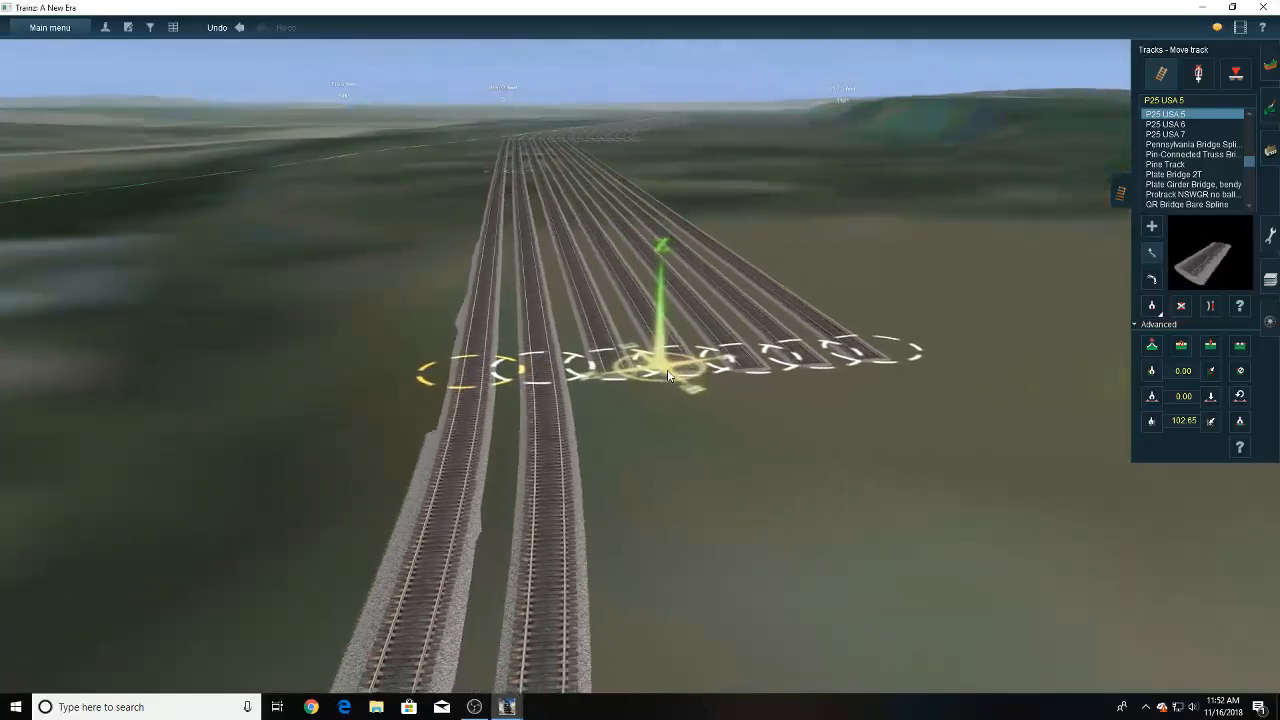
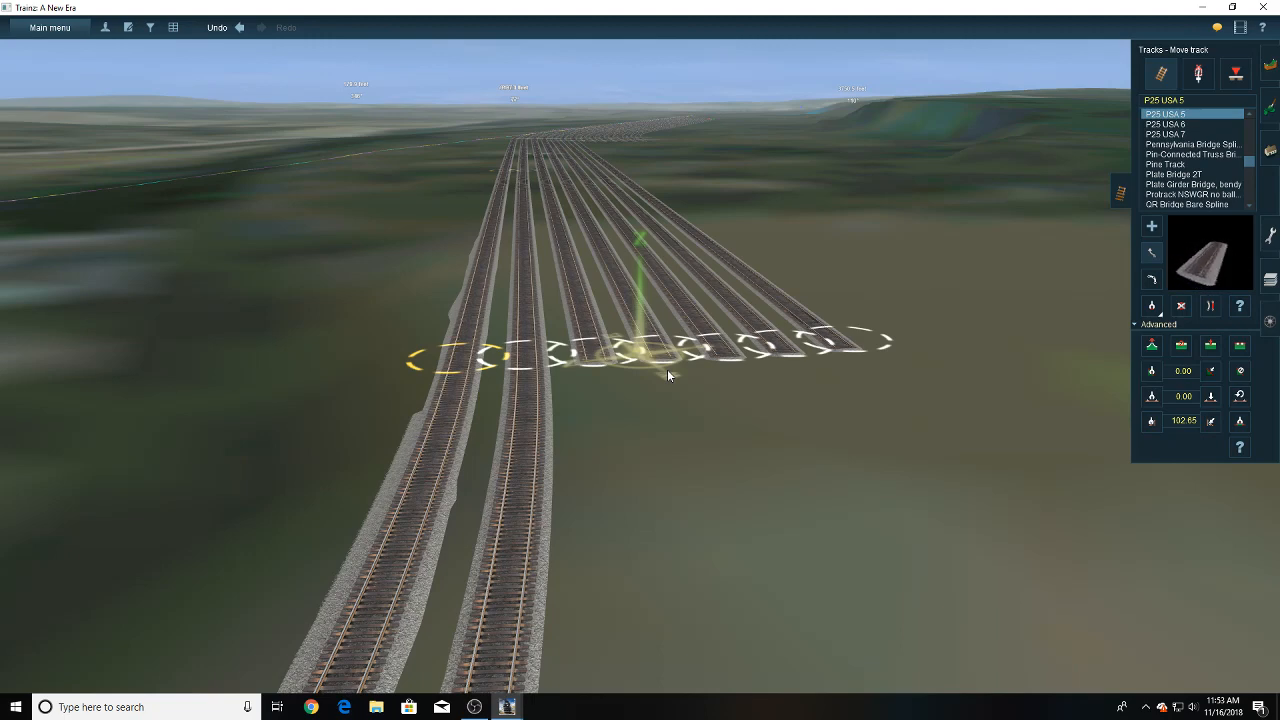
{"action": "key", "text": "Down"}
{"action": "key", "text": "Left"}
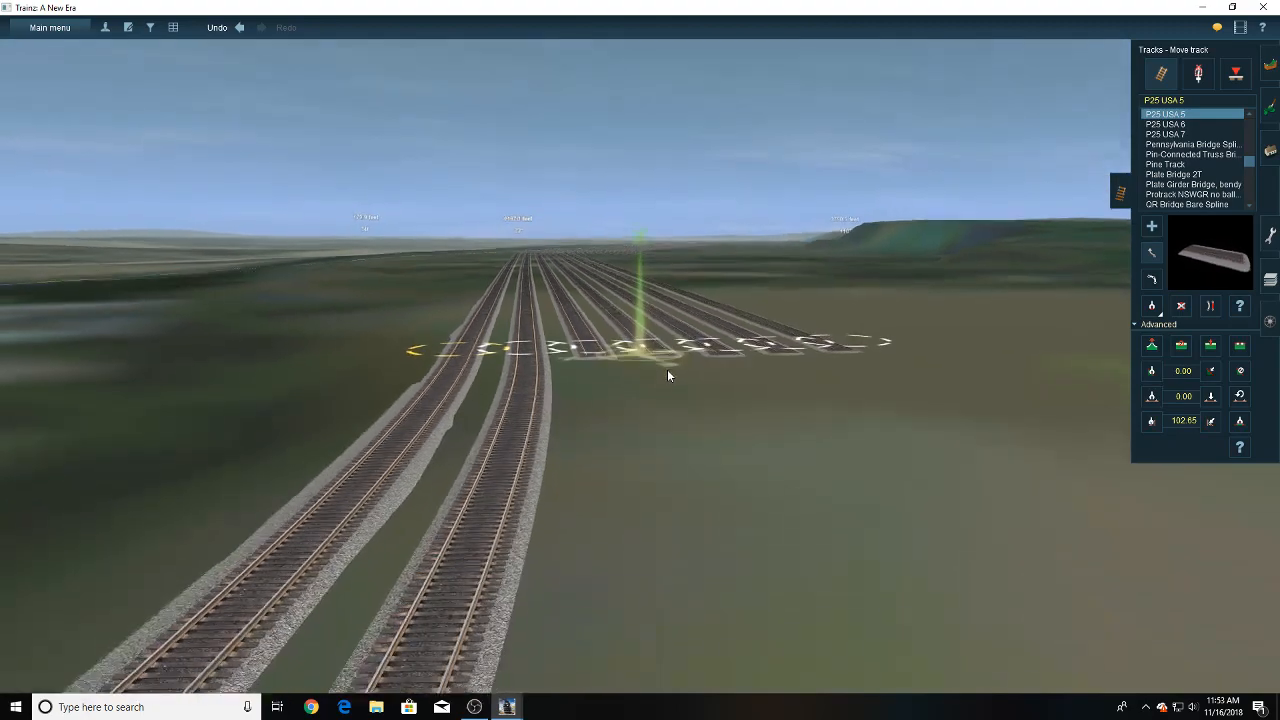
{"action": "key", "text": "Up"}
{"action": "key", "text": "Right"}
{"action": "key", "text": "Left"}
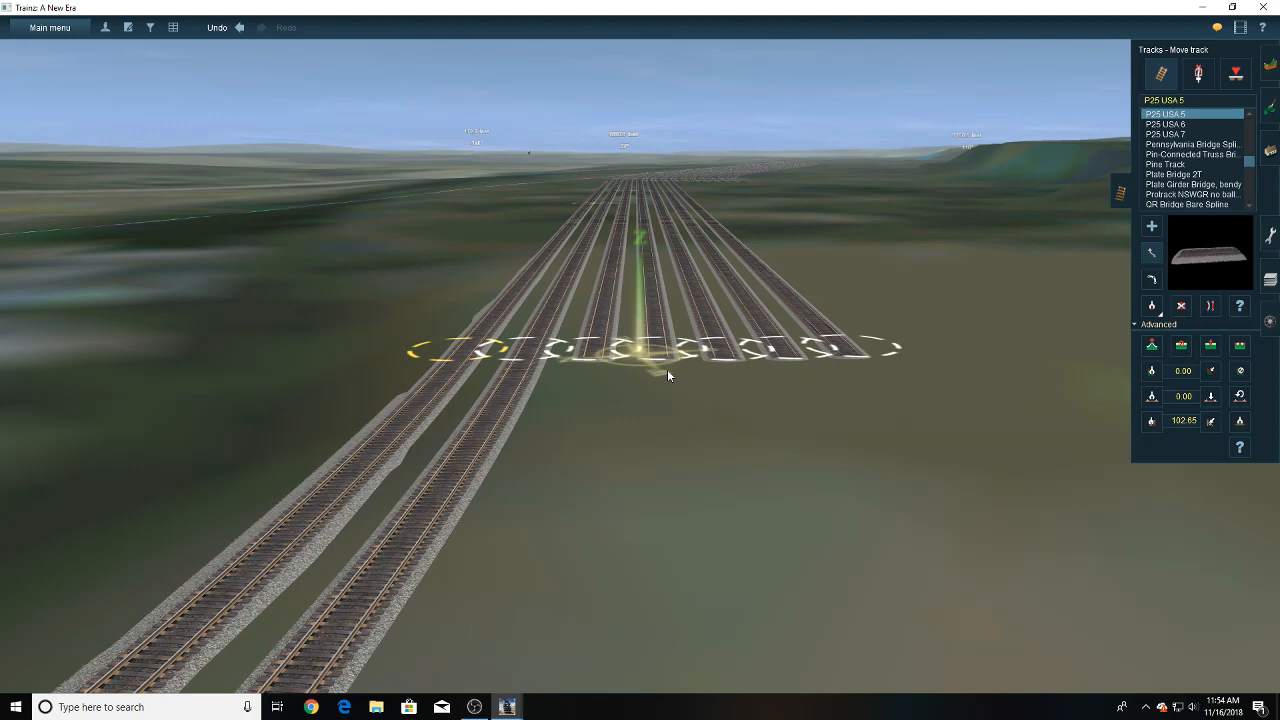
- Extend the eighth yard track with a parallel P25 USA 5 section ending beside the seventh track's end
{"action": "key", "text": "Up"}
{"action": "scroll", "coordinate": [982, 308], "scroll_direction": "down", "scroll_amount": 2}
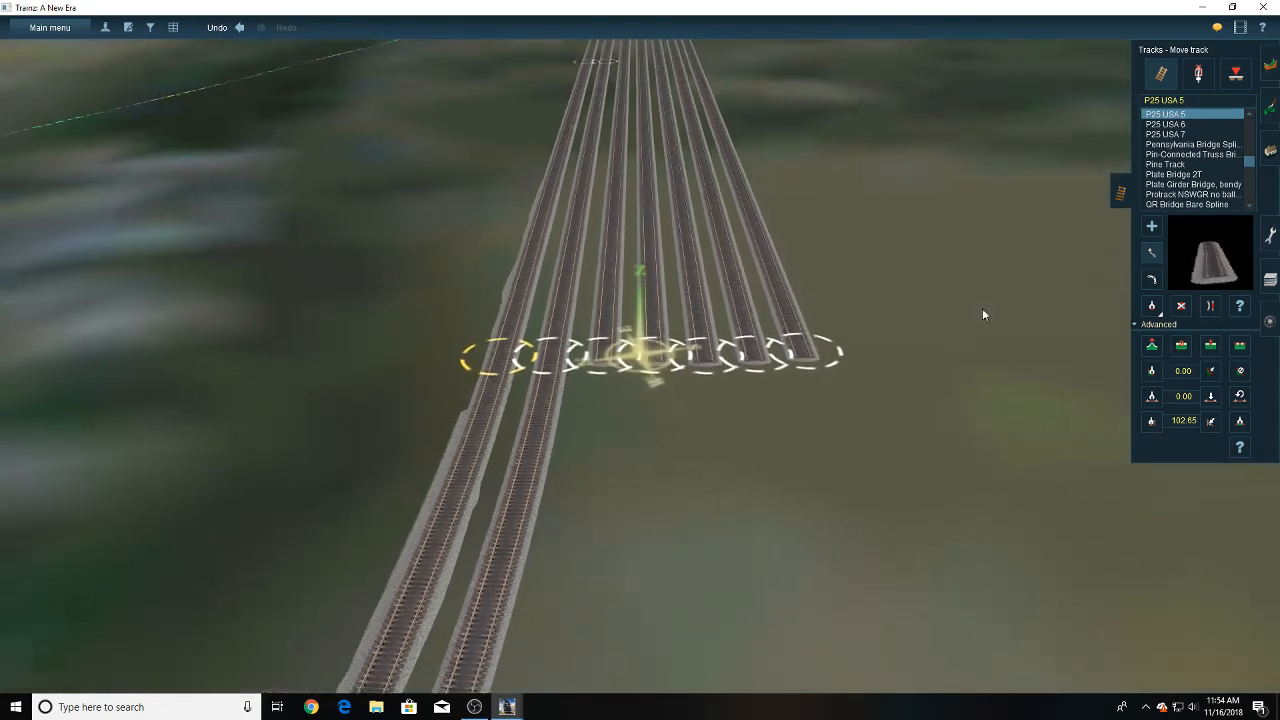
{"action": "left_click", "coordinate": [1155, 228]}
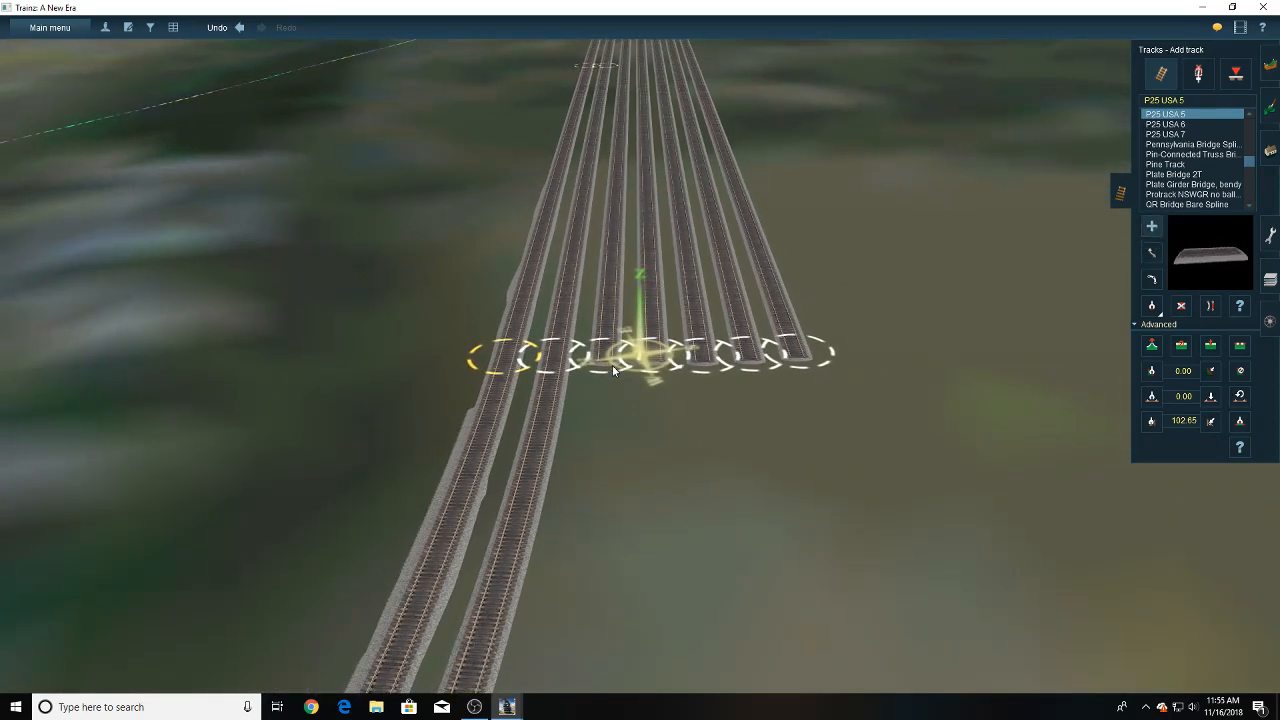
{"action": "right_click", "coordinate": [611, 280]}
{"action": "scroll", "coordinate": [620, 345], "scroll_direction": "down", "scroll_amount": 4}
{"action": "right_click", "coordinate": [673, 308]}
{"action": "right_click", "coordinate": [665, 215]}
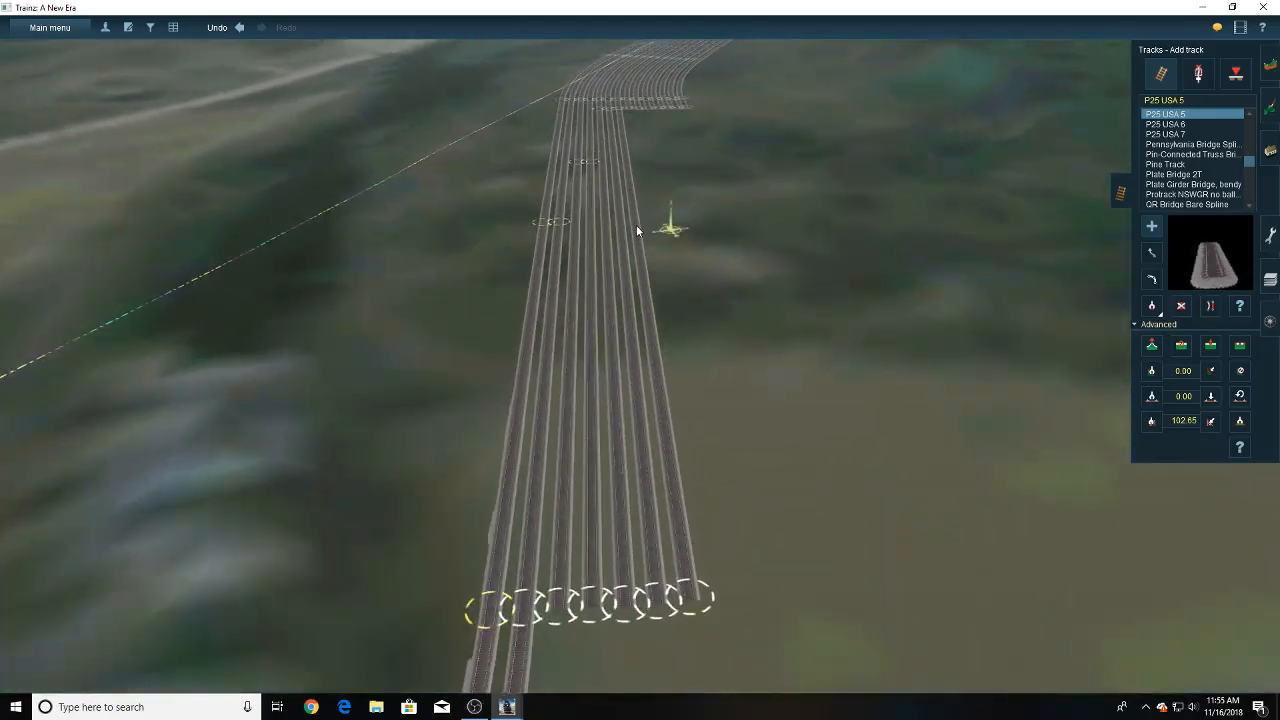
{"action": "right_click_drag", "start_coordinate": [637, 226], "coordinate": [602, 388]}
{"action": "left_click", "coordinate": [638, 374]}
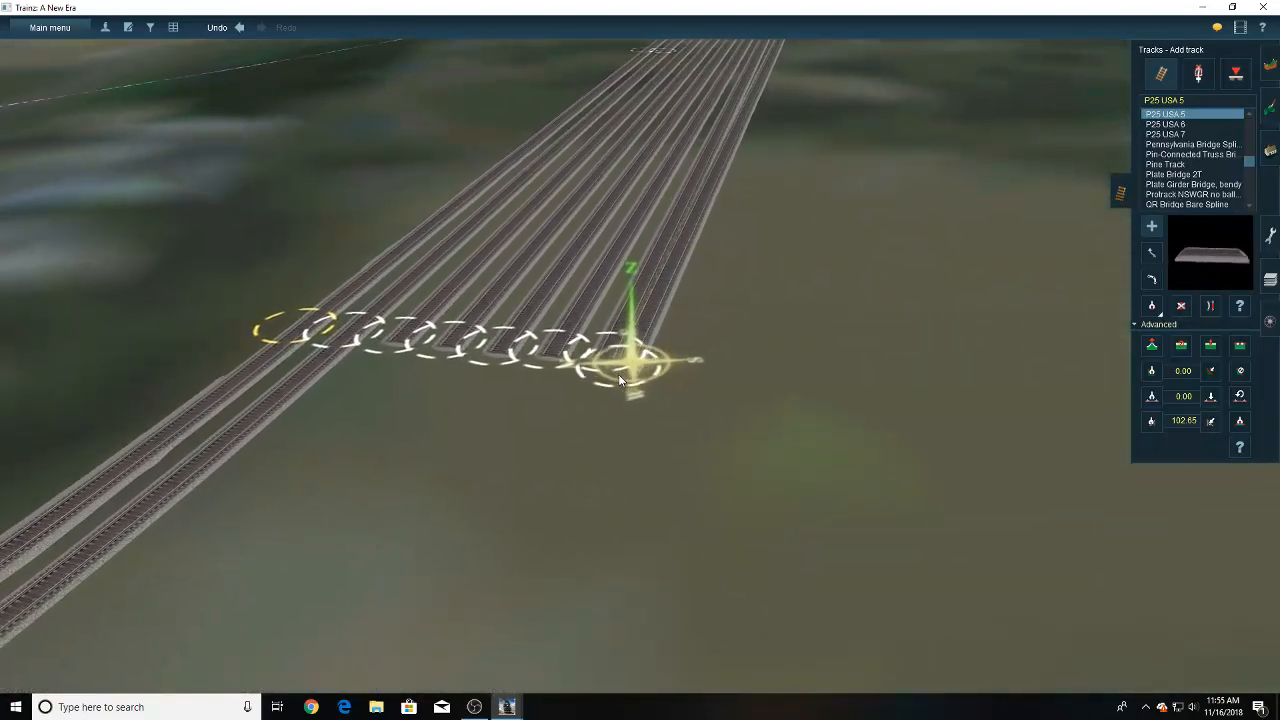
- Adjust the eighth track's new end so it is level with the seventh and evenly spaced beside it
{"action": "key", "text": "Up"}
{"action": "key", "text": "Left"}
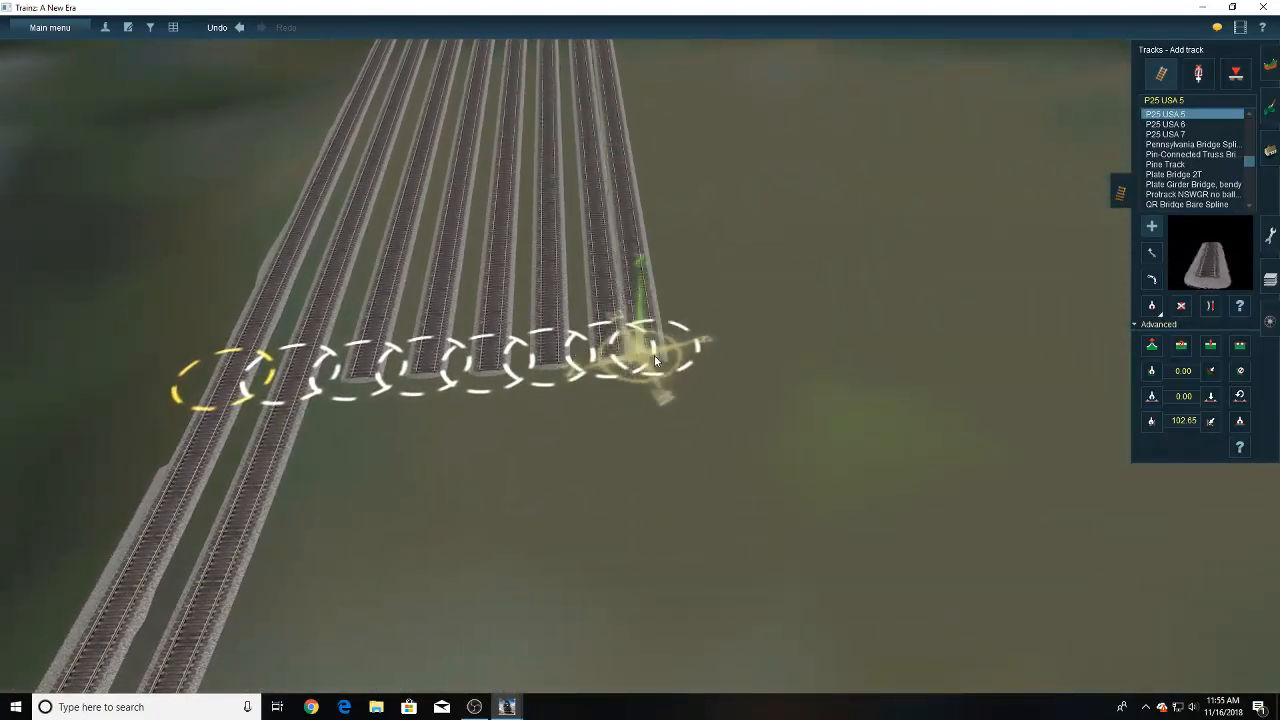
{"action": "right_click_drag", "start_coordinate": [655, 360], "coordinate": [648, 346]}
{"action": "scroll", "coordinate": [650, 357], "scroll_direction": "up", "scroll_amount": 3}
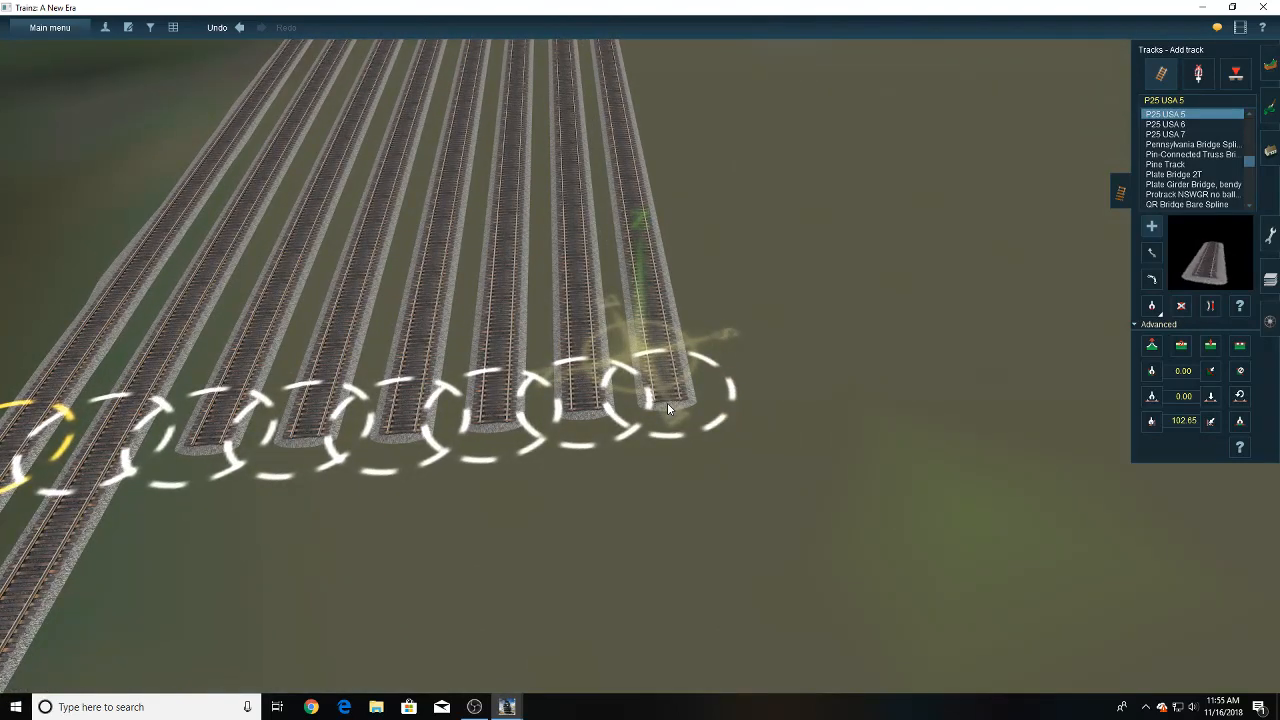
{"action": "left_click_drag", "start_coordinate": [667, 402], "coordinate": [674, 410]}
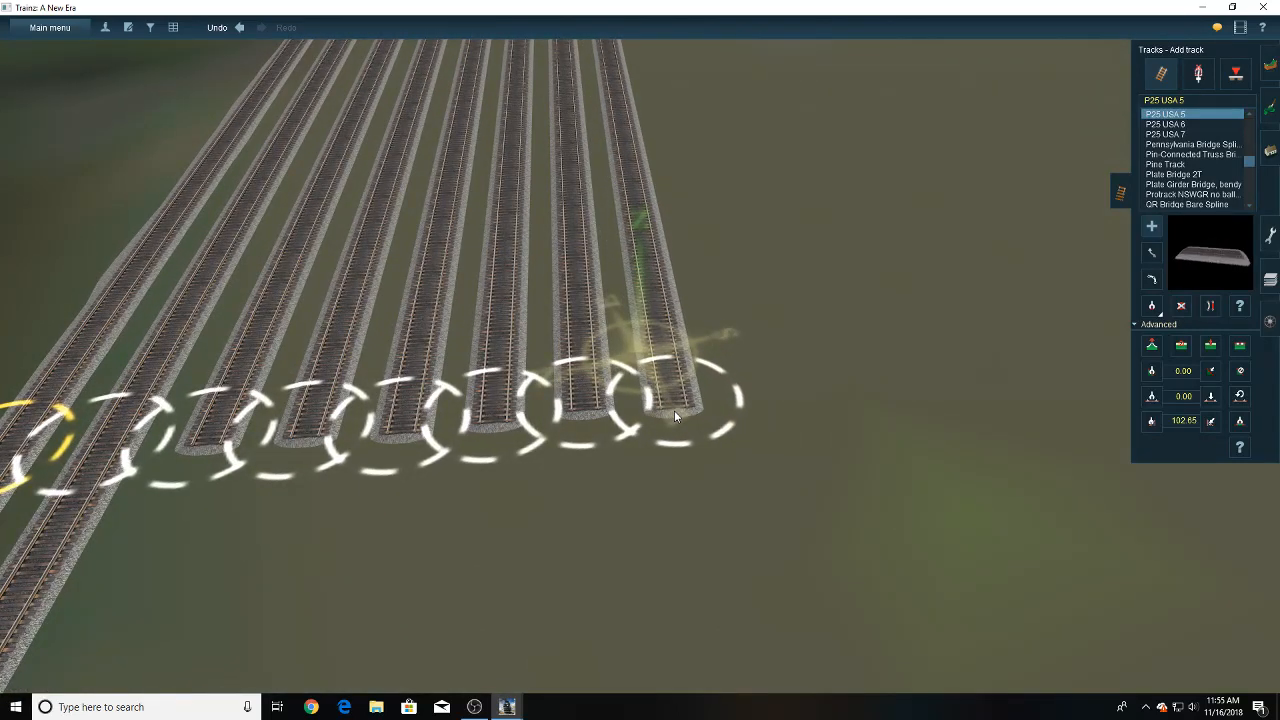
{"action": "scroll", "coordinate": [674, 410], "scroll_direction": "down", "scroll_amount": 5}
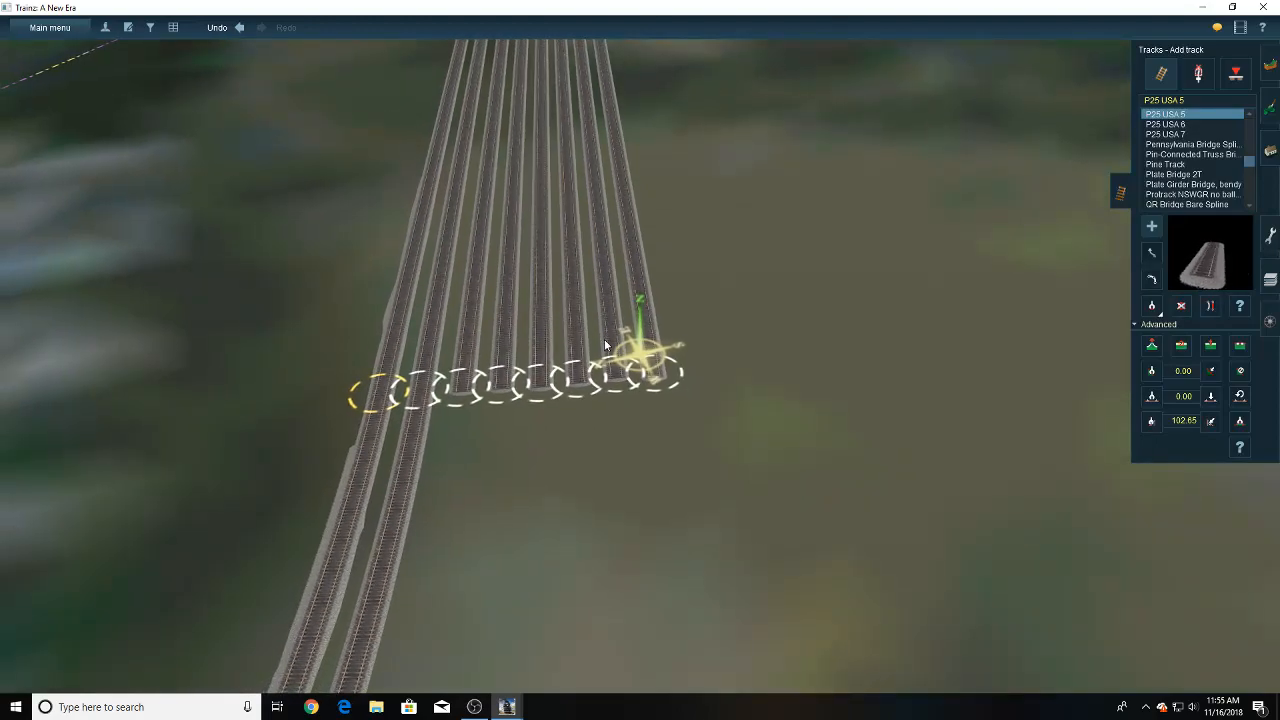
- Extend the ninth yard track with a parallel P25 USA 5 section and align its end with the eighth track
{"action": "key", "text": "Down"}
{"action": "right_click_drag", "start_coordinate": [594, 300], "coordinate": [653, 282]}
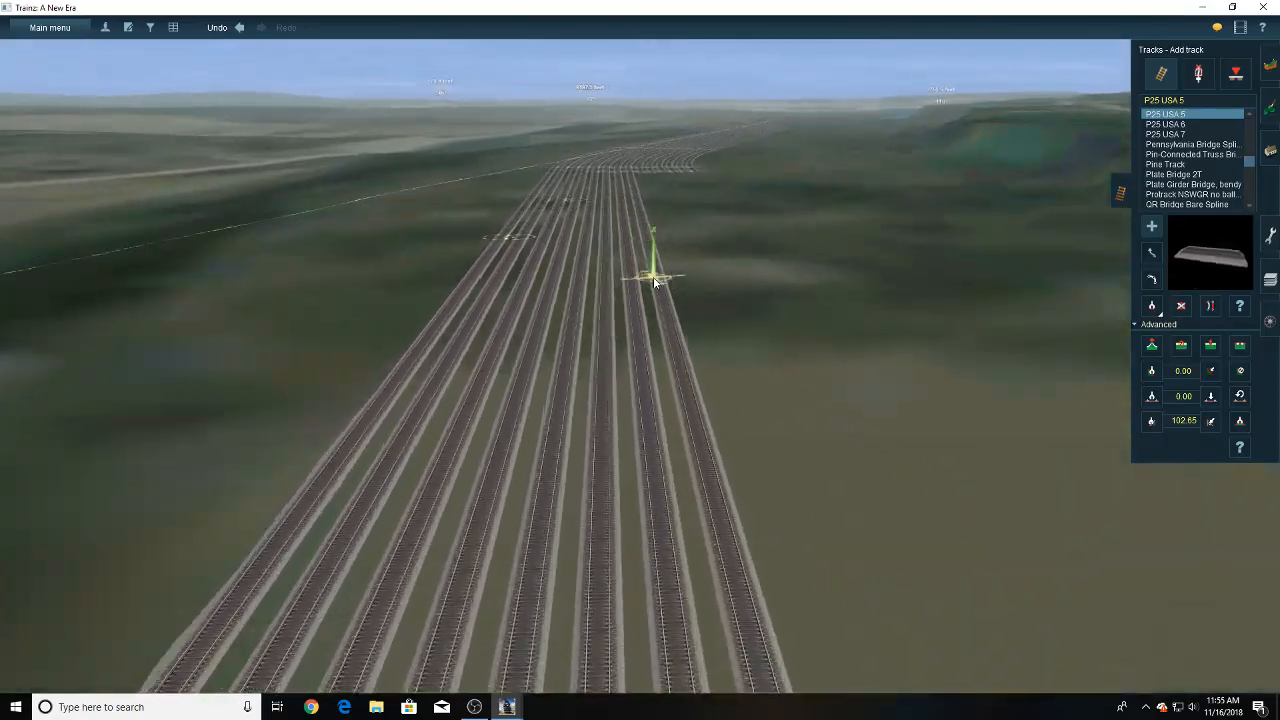
{"action": "right_click", "coordinate": [654, 280]}
{"action": "right_click", "coordinate": [627, 270]}
{"action": "right_click", "coordinate": [629, 272]}
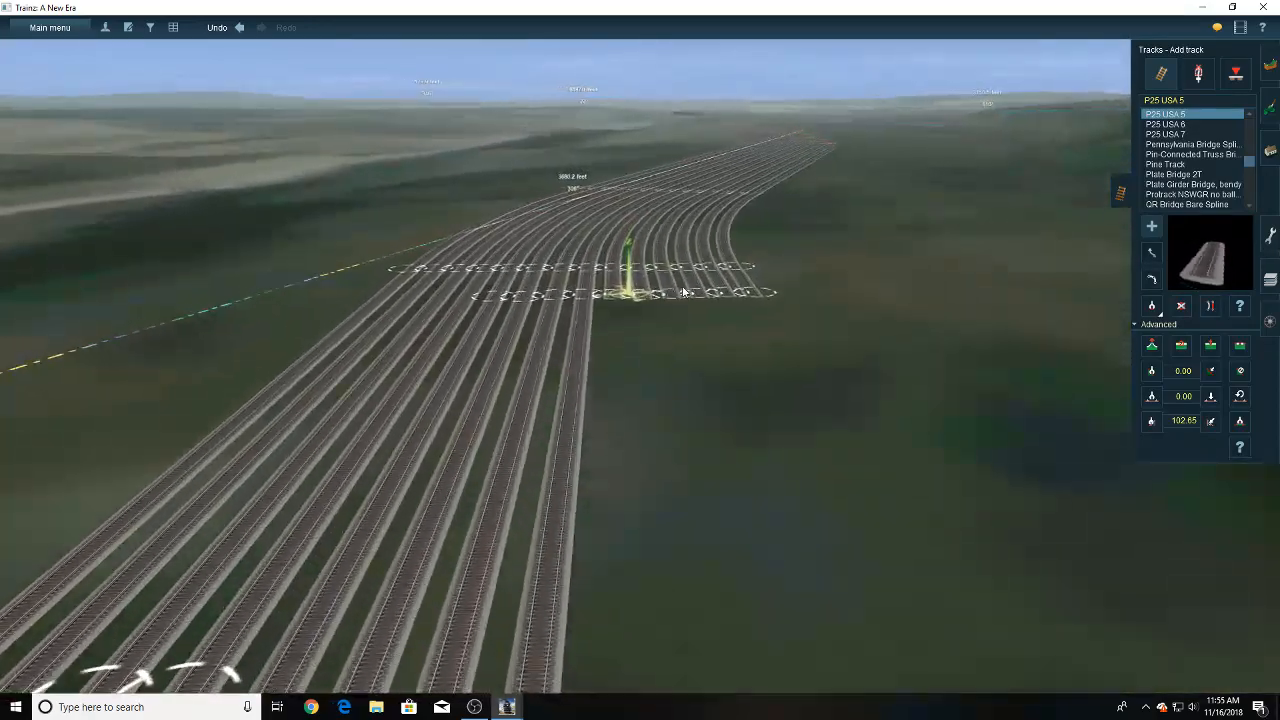
{"action": "right_click", "coordinate": [618, 507]}
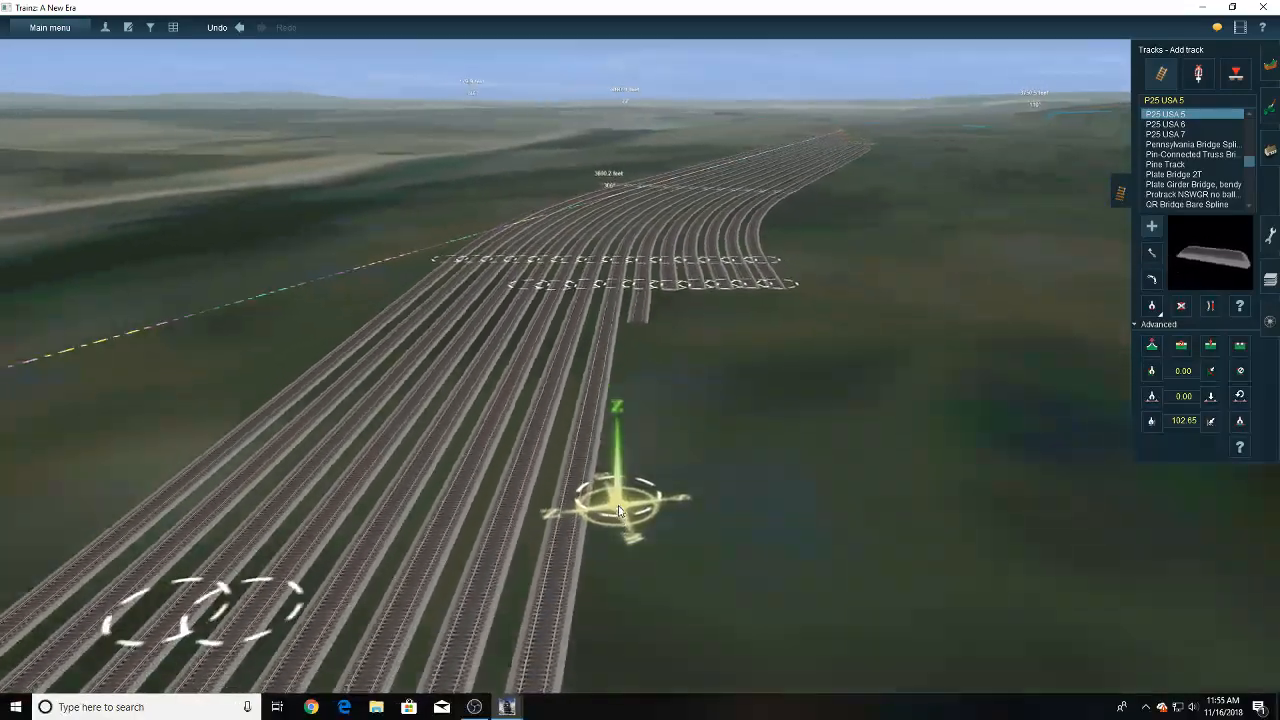
{"action": "right_click", "coordinate": [634, 508]}
{"action": "right_click", "coordinate": [634, 460]}
{"action": "right_click", "coordinate": [648, 445]}
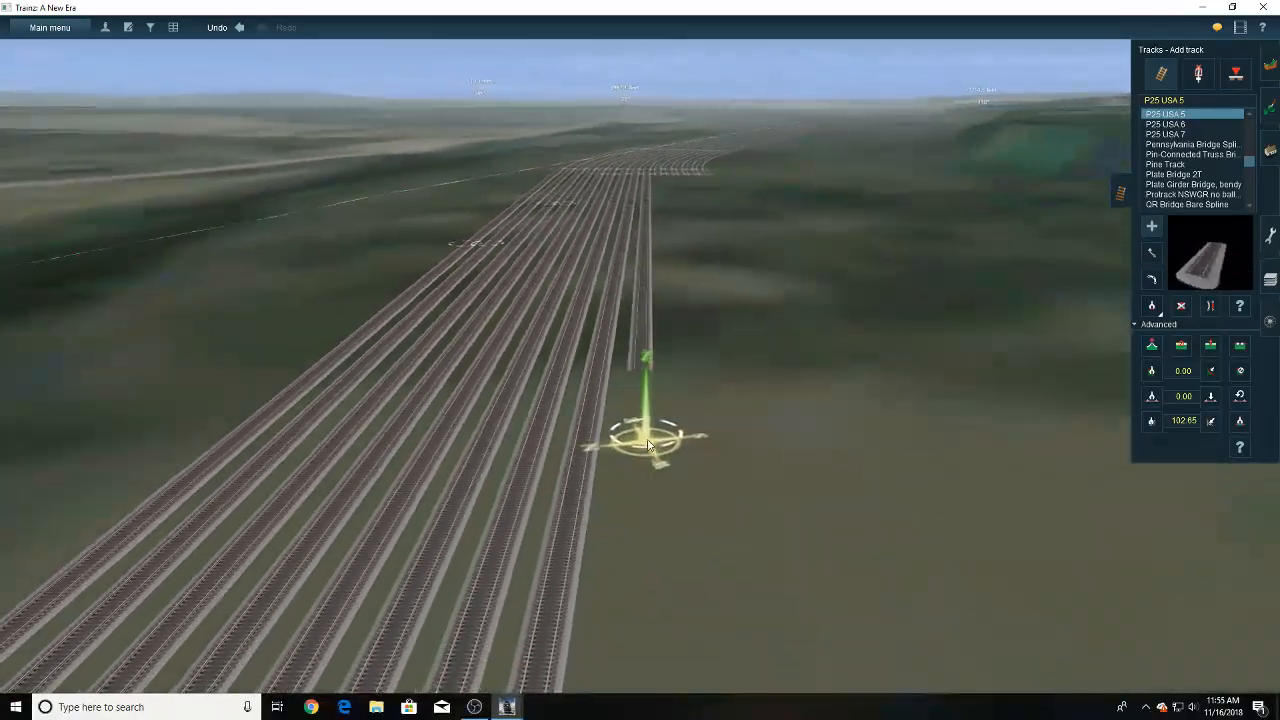
{"action": "right_click", "coordinate": [647, 441]}
{"action": "right_click", "coordinate": [649, 440]}
{"action": "right_click_drag", "start_coordinate": [643, 350], "coordinate": [638, 450]}
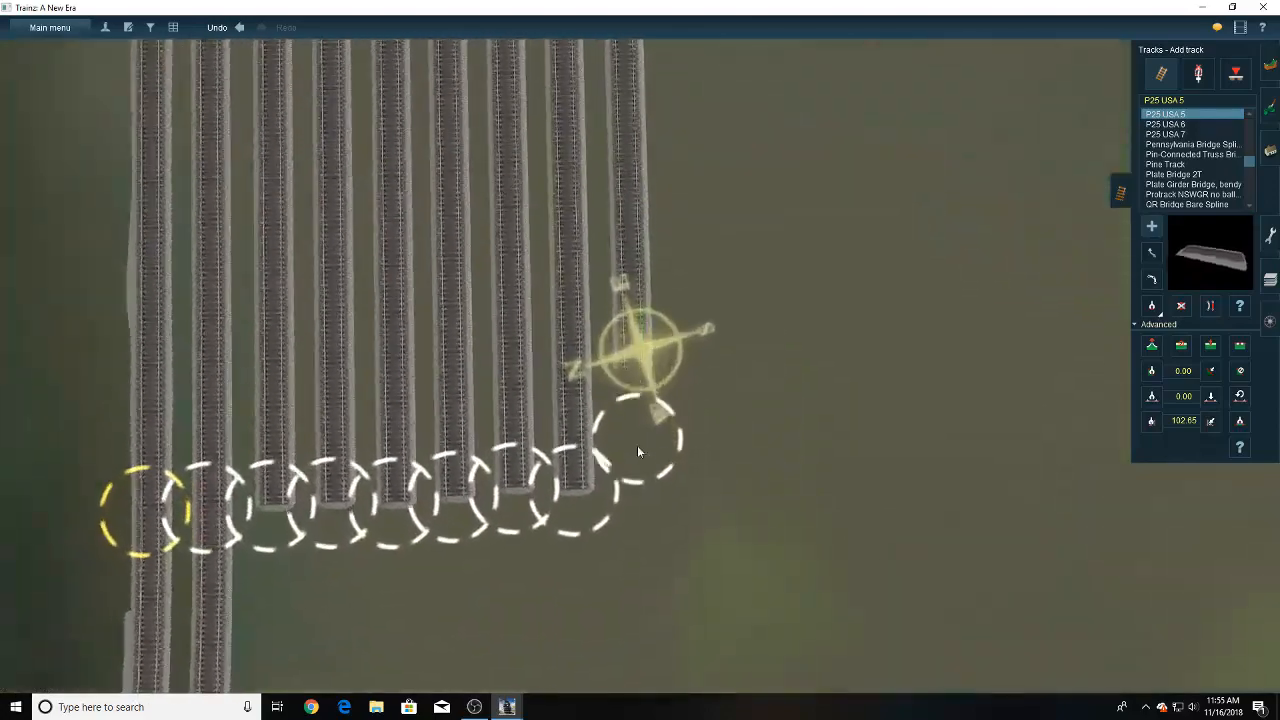
{"action": "right_click", "coordinate": [637, 452]}
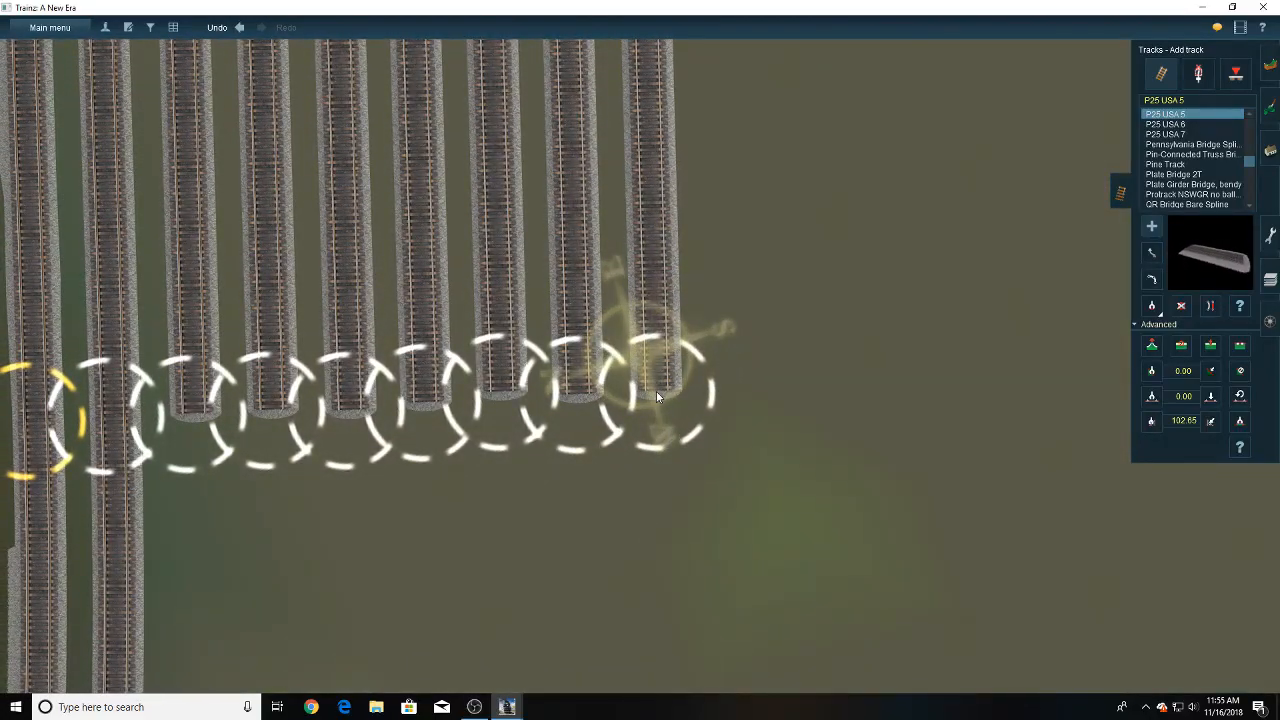
{"action": "right_click_drag", "start_coordinate": [656, 391], "coordinate": [669, 278]}
{"action": "scroll", "coordinate": [1043, 242], "scroll_direction": "down", "scroll_amount": 4}
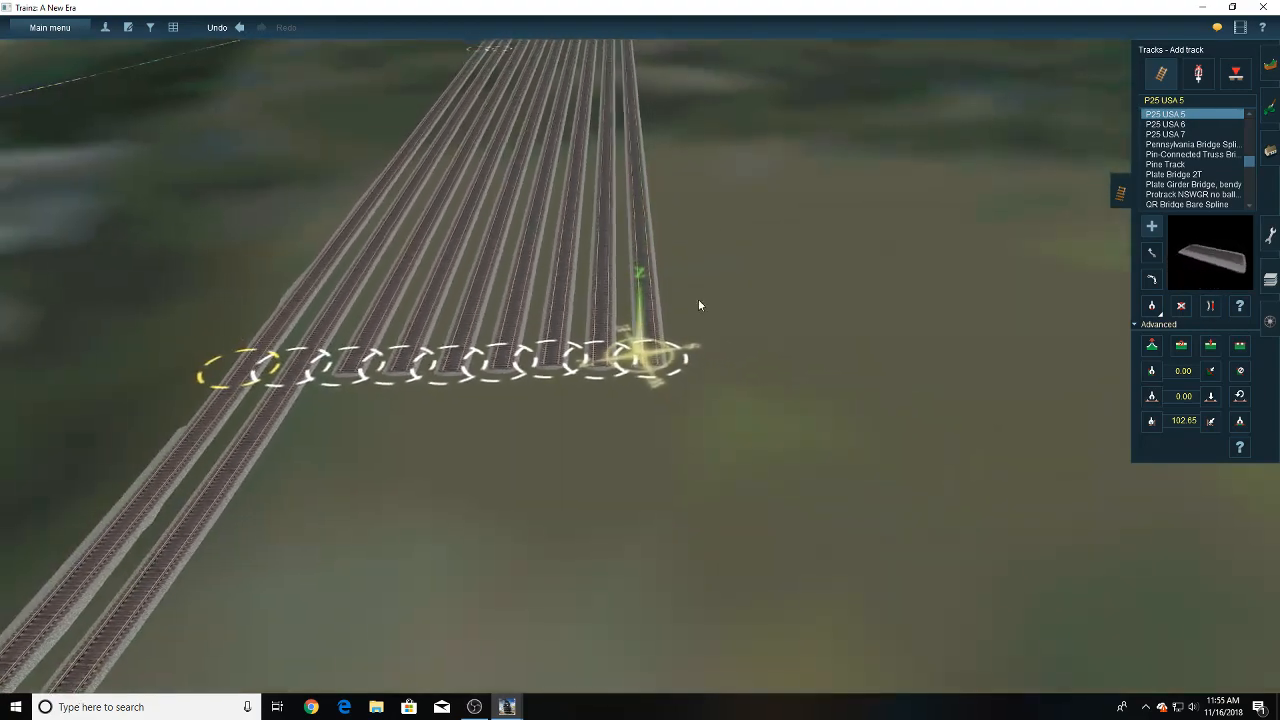
- Extend the tenth through thirteenth yard tracks with parallel P25 USA 5 sections, ending in line with the ninth track
{"action": "right_click", "coordinate": [698, 299]}
{"action": "scroll", "coordinate": [591, 135], "scroll_direction": "up", "scroll_amount": 3}
{"action": "left_click_drag", "start_coordinate": [587, 115], "coordinate": [652, 597]}
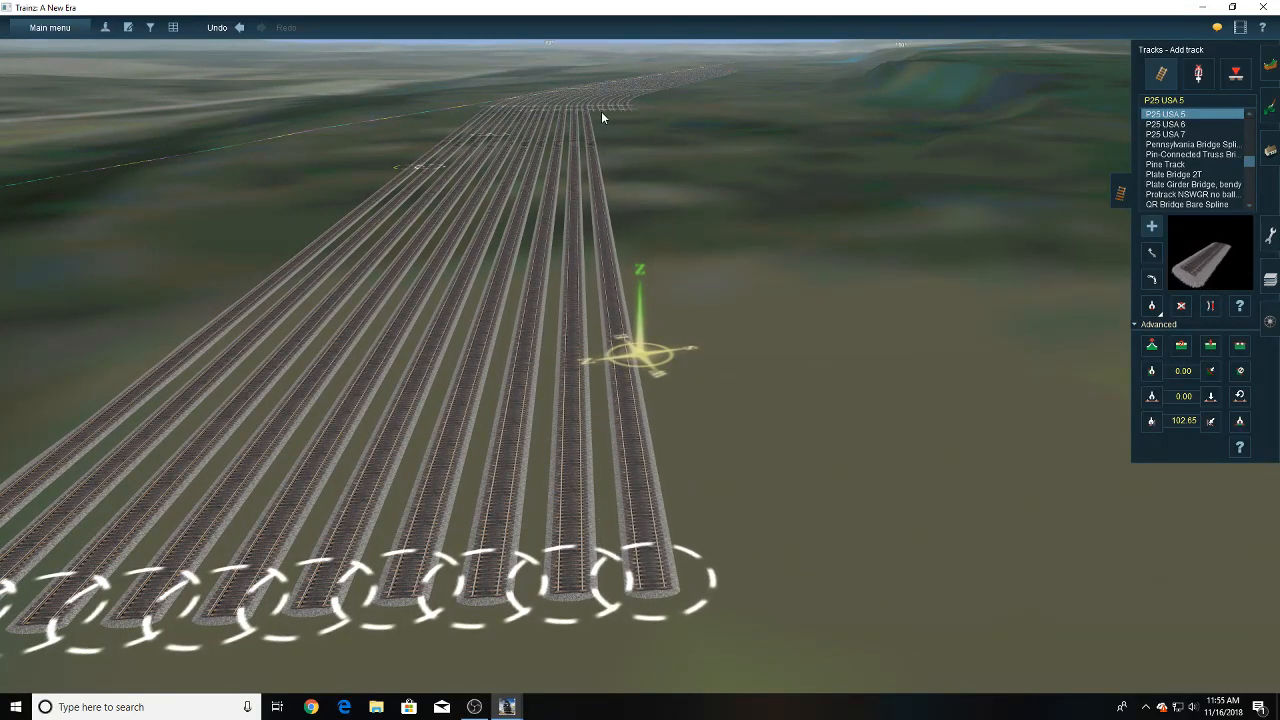
{"action": "left_click_drag", "start_coordinate": [601, 111], "coordinate": [732, 585]}
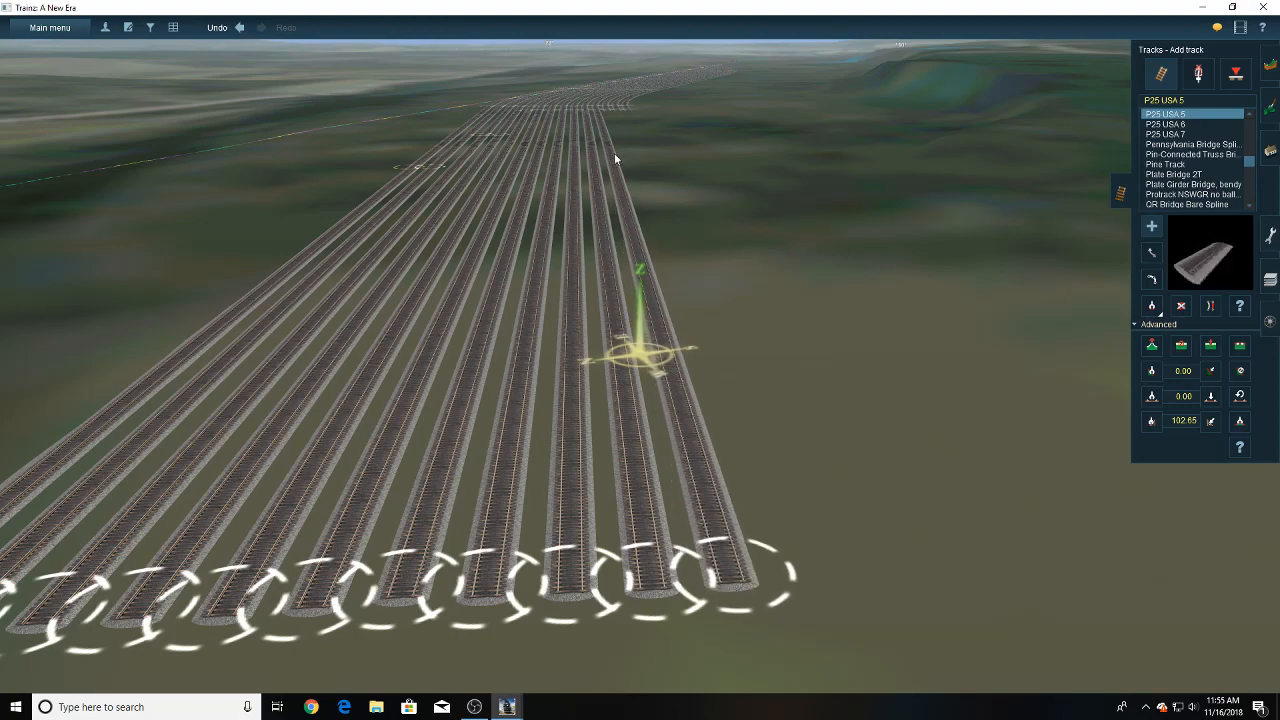
{"action": "right_click_drag", "start_coordinate": [615, 154], "coordinate": [659, 300]}
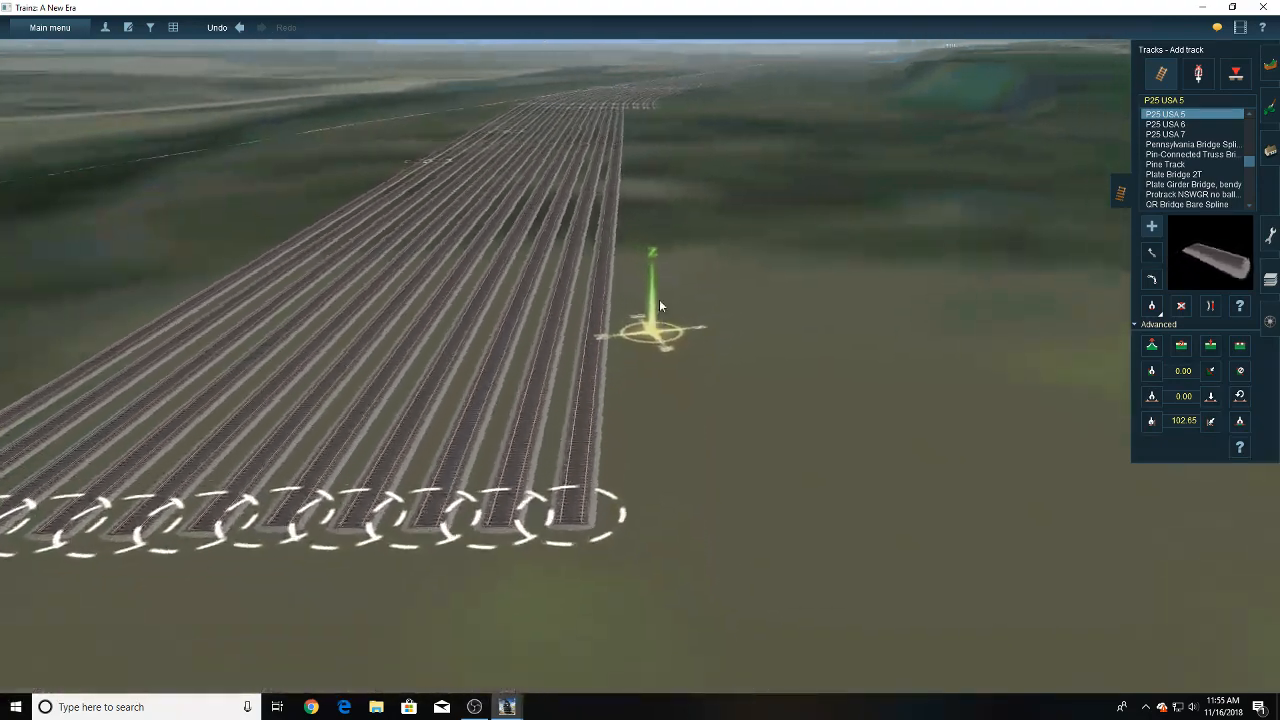
{"action": "left_click_drag", "start_coordinate": [583, 113], "coordinate": [666, 586]}
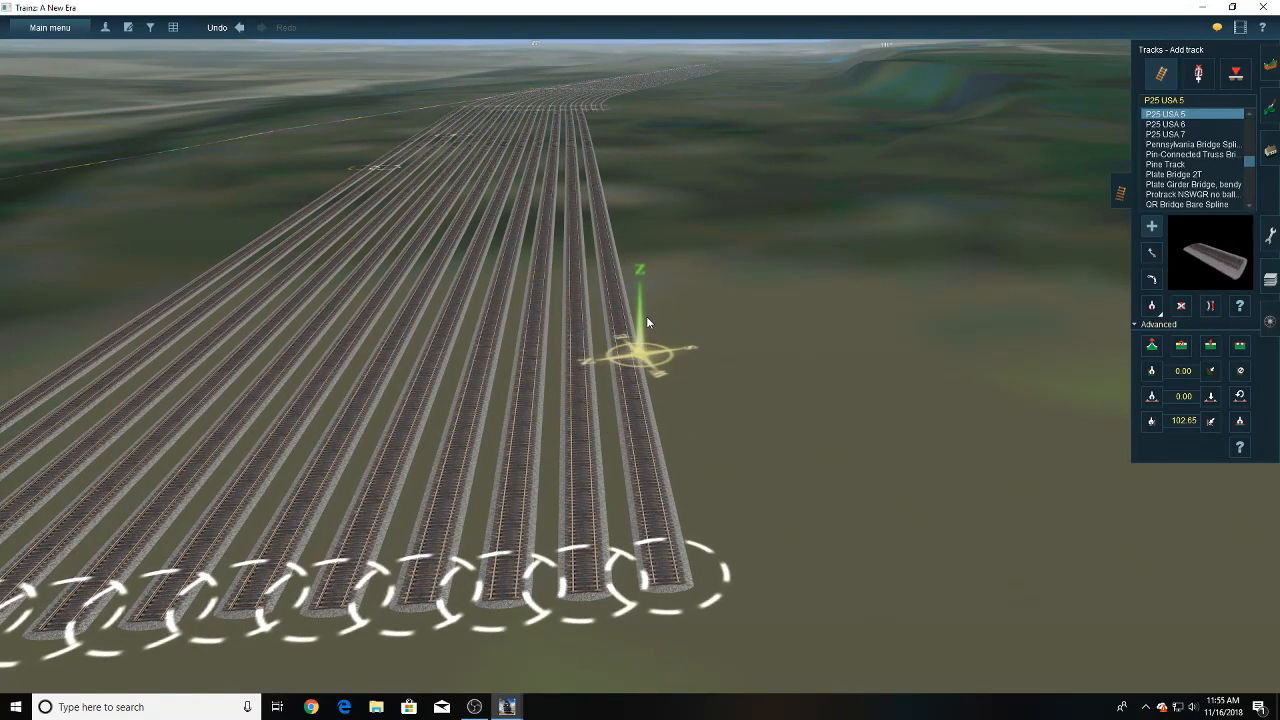
{"action": "left_click_drag", "start_coordinate": [590, 111], "coordinate": [742, 576]}
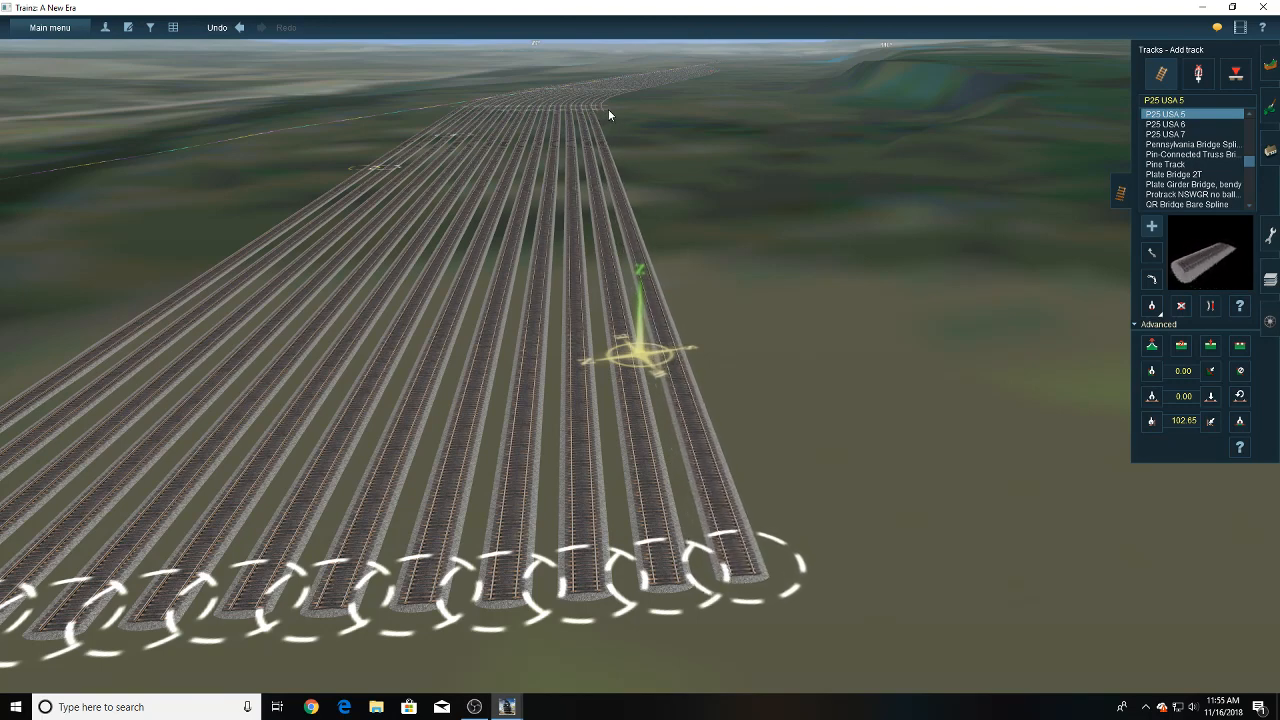
{"action": "left_click_drag", "start_coordinate": [608, 109], "coordinate": [820, 505]}
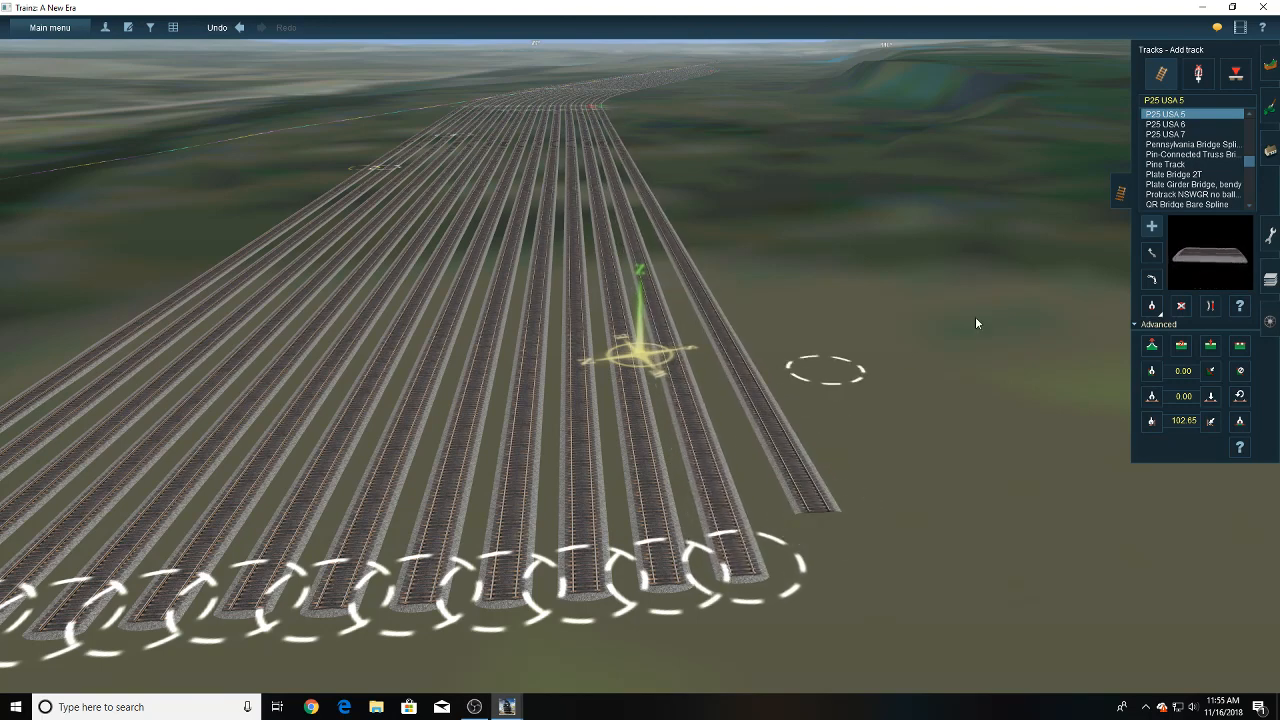
{"action": "left_click", "coordinate": [1152, 230]}
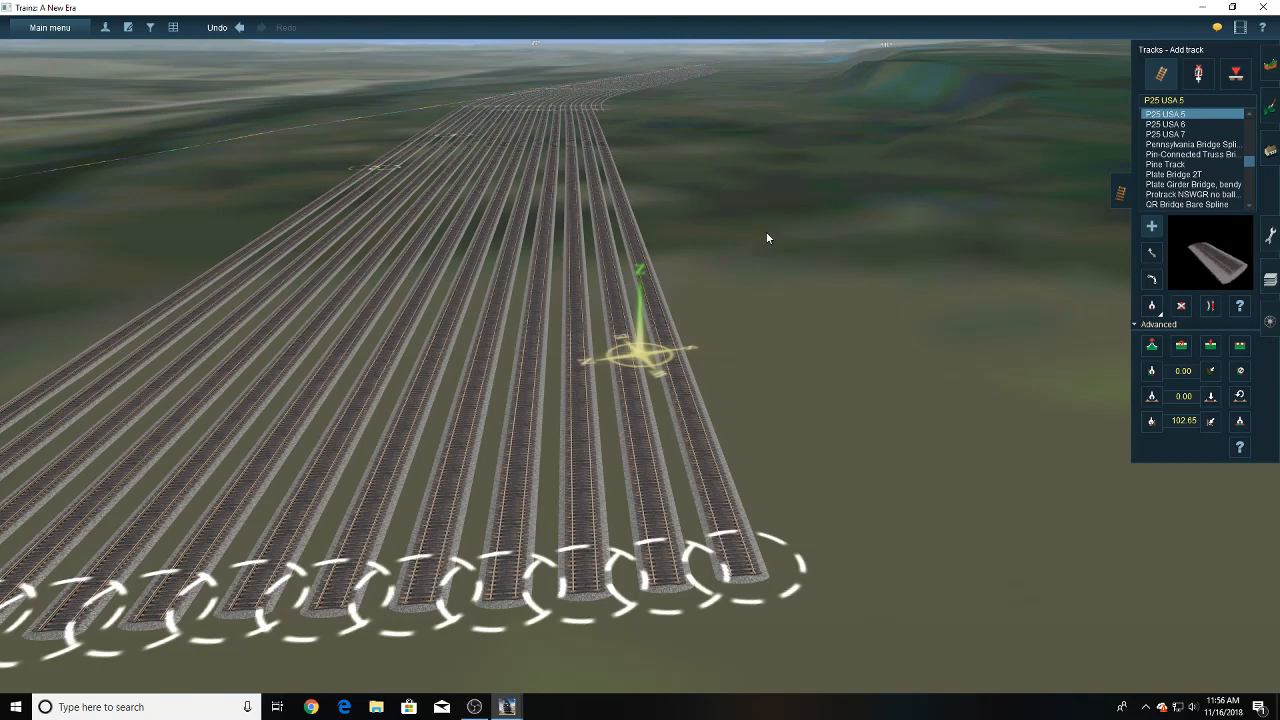
{"action": "key", "text": "Left"}
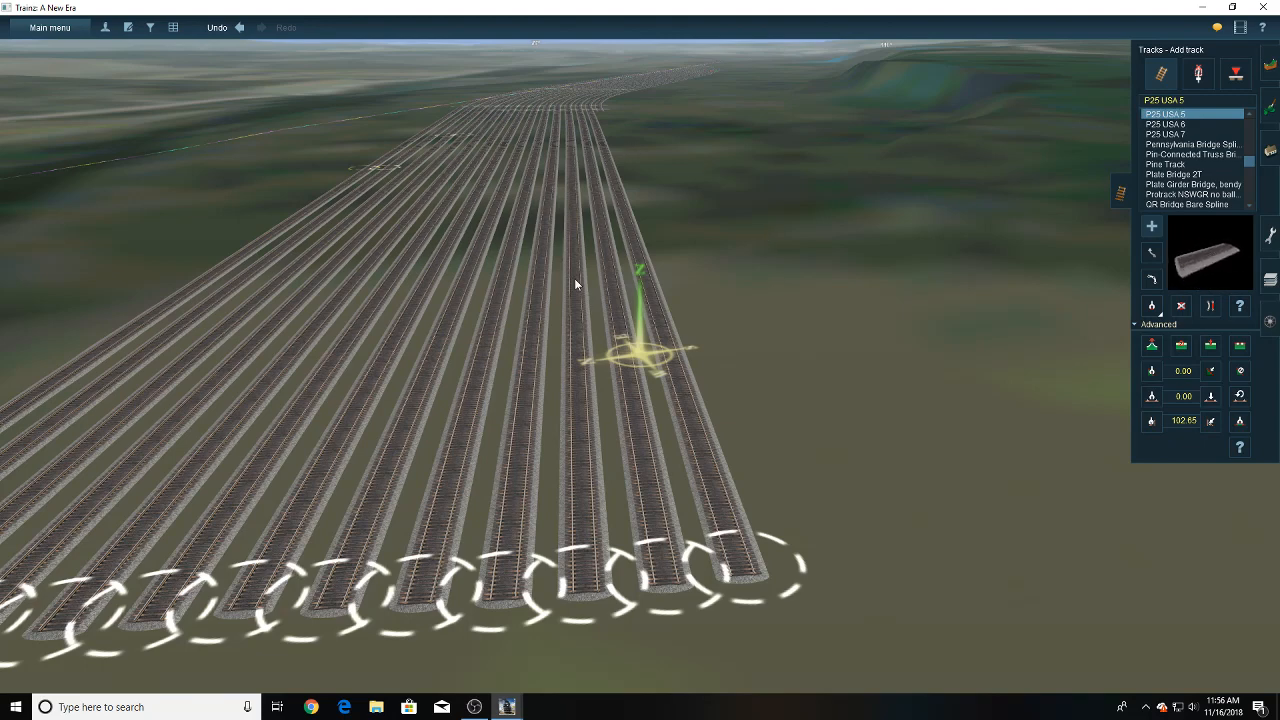
- Extend the fourteenth yard track with a parallel P25 USA 5 section ending level with the thirteenth track
{"action": "right_click", "coordinate": [574, 278]}
{"action": "right_click", "coordinate": [708, 440]}
{"action": "scroll", "coordinate": [695, 354], "scroll_direction": "down", "scroll_amount": 3}
{"action": "right_click", "coordinate": [700, 350]}
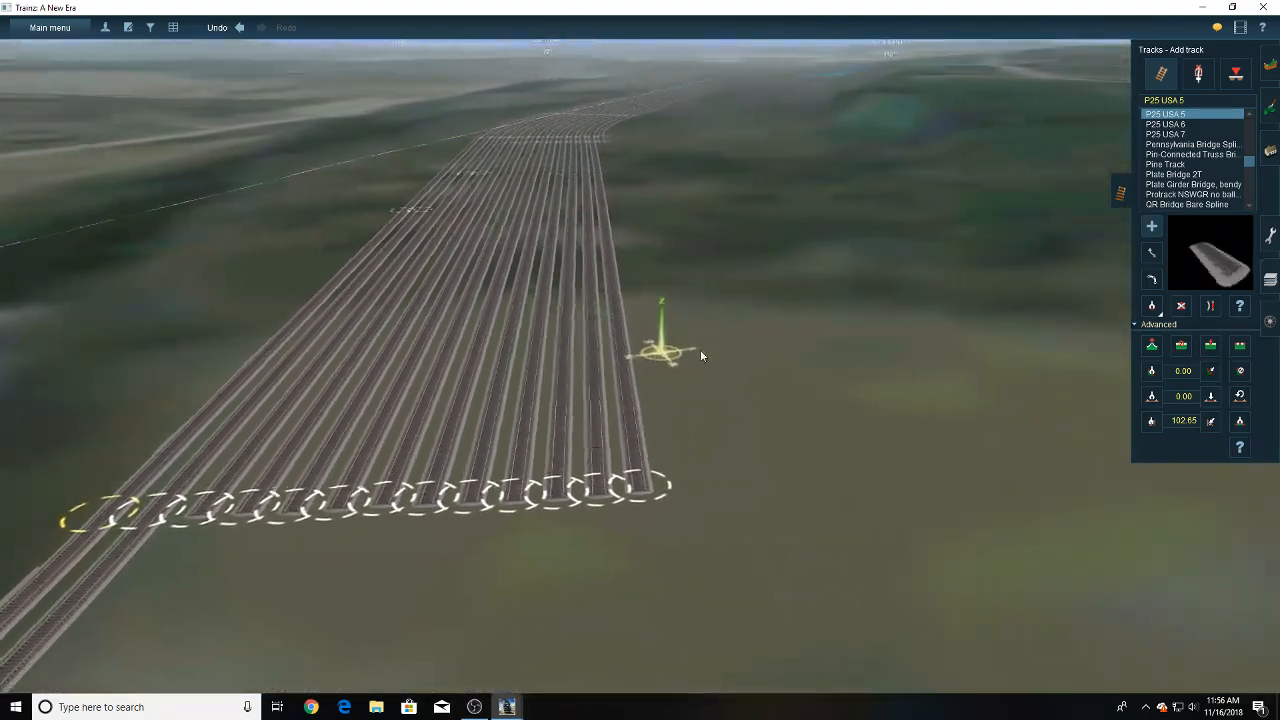
{"action": "key", "text": "Left"}
{"action": "key", "text": "Right"}
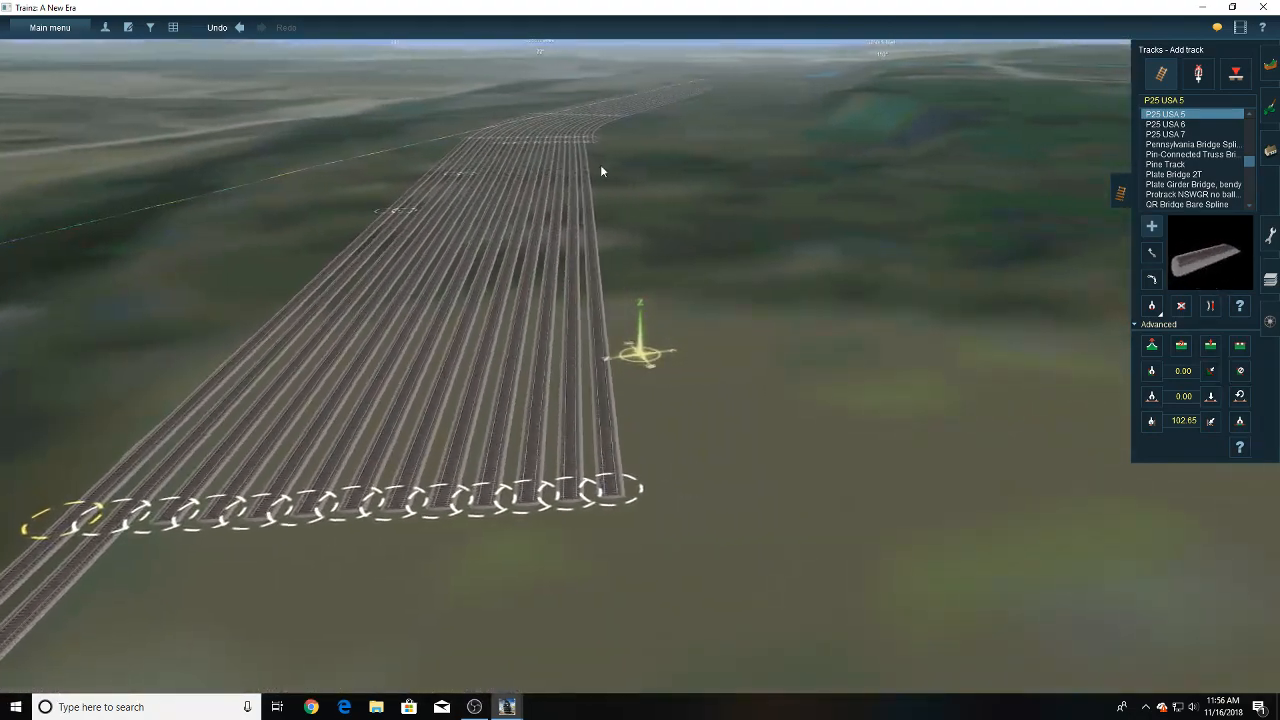
{"action": "left_click_drag", "start_coordinate": [594, 144], "coordinate": [657, 498]}
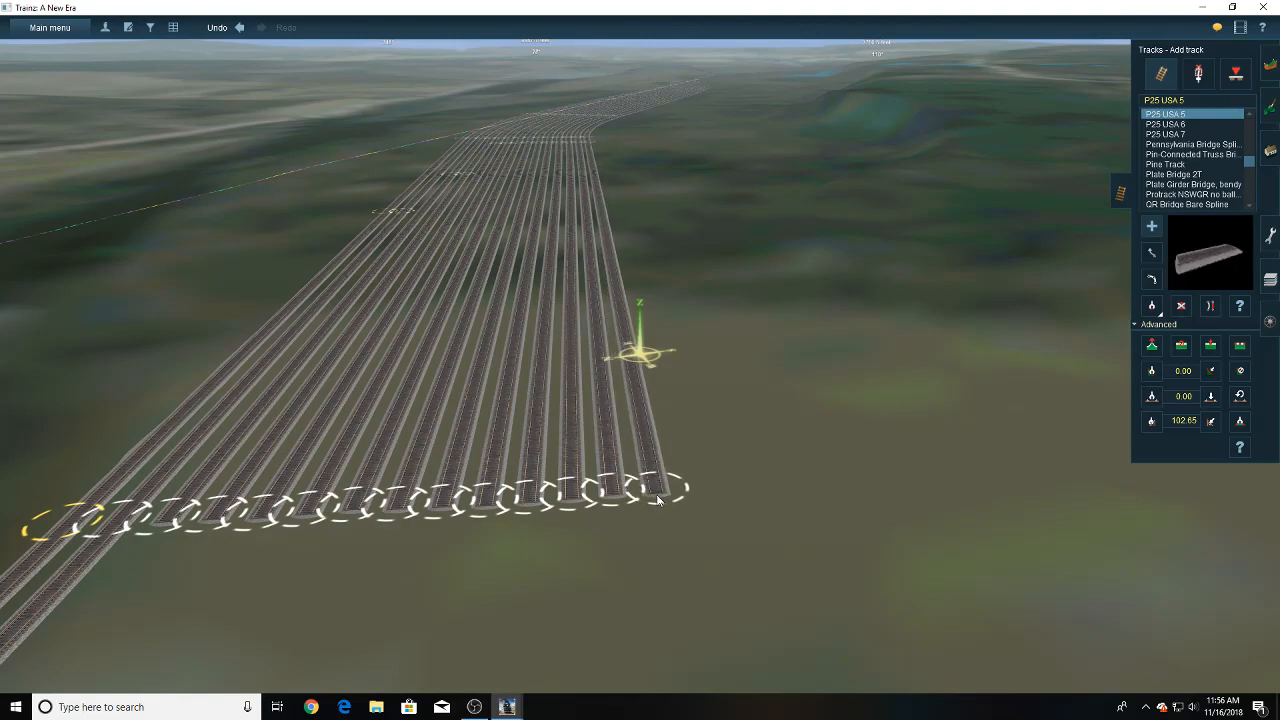
- Examine the alignment of the outermost tracks where the new sections join the old yard end
{"action": "right_click_drag", "start_coordinate": [630, 349], "coordinate": [634, 214]}
{"action": "scroll", "coordinate": [637, 290], "scroll_direction": "up", "scroll_amount": 5}
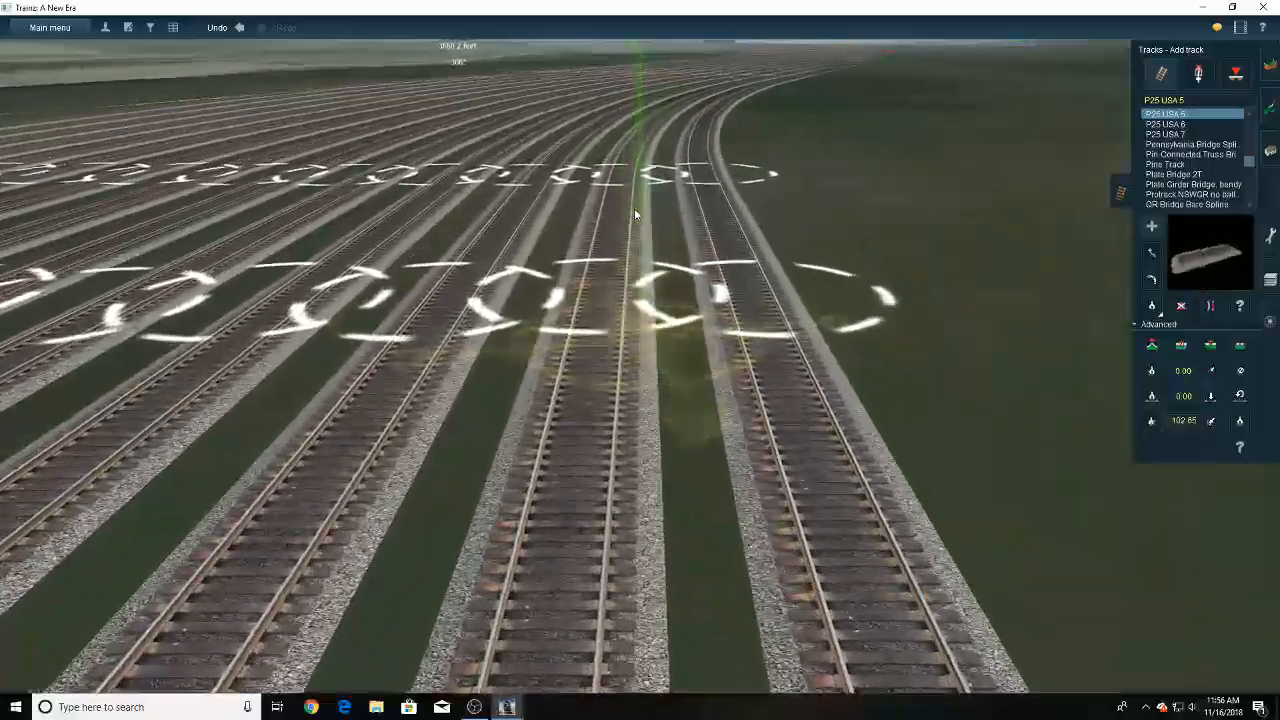
{"action": "key", "text": "Left"}
{"action": "key", "text": "Left"}
{"action": "key", "text": "Down"}
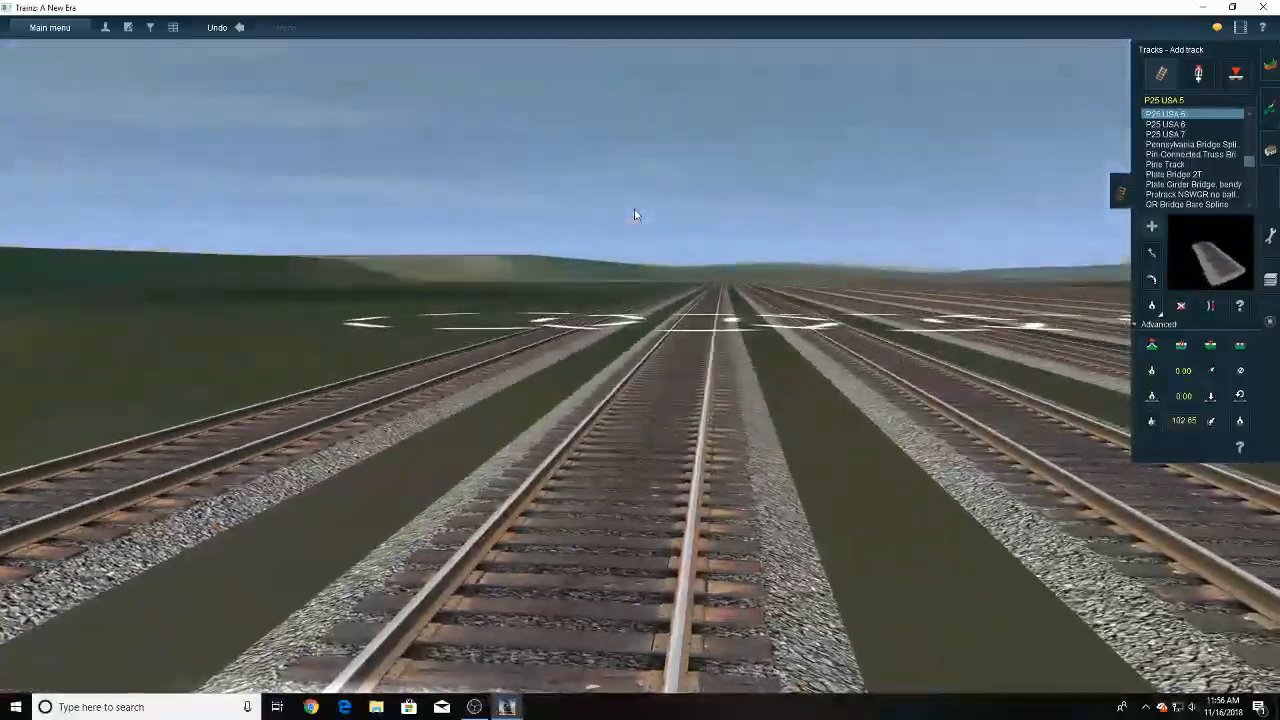
{"action": "key", "text": "Right"}
{"action": "key", "text": "Up"}
{"action": "scroll", "coordinate": [634, 209], "scroll_direction": "down", "scroll_amount": 8}
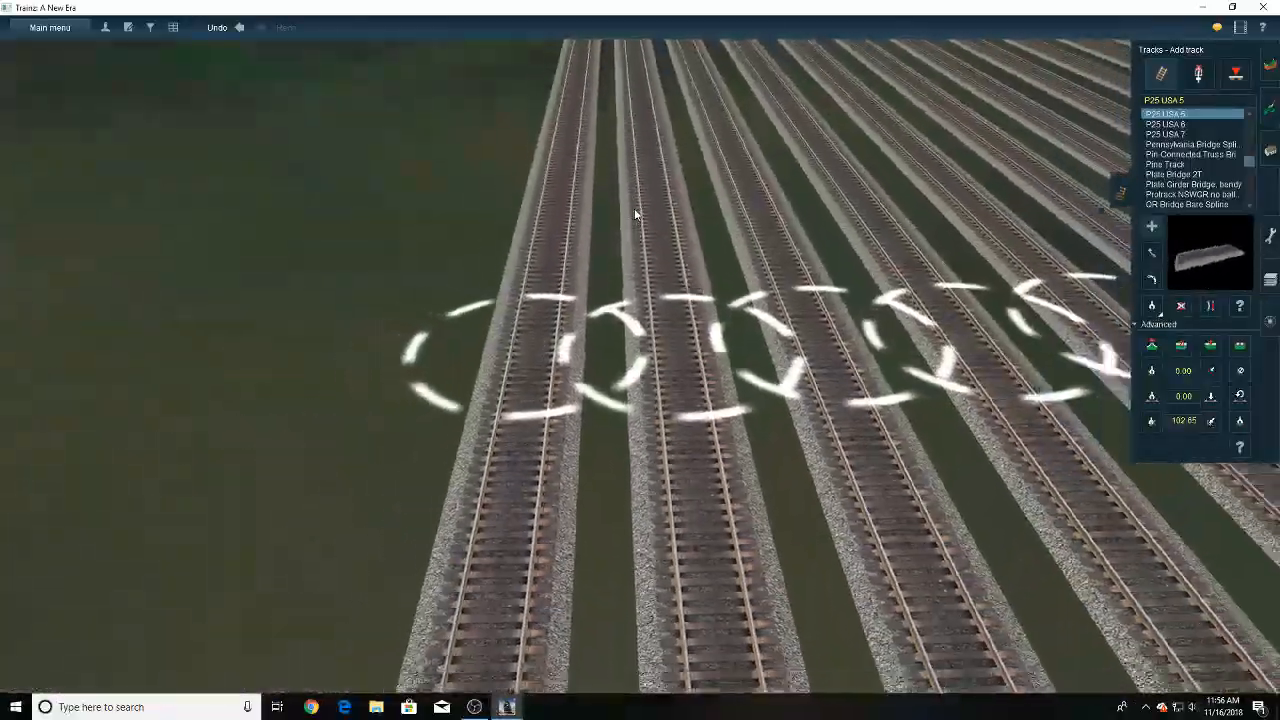
- Lay a P25 USA 5 lead track from the second track's joint beyond the bend to just past the fourteenth yard track's end
{"action": "mouse_move", "coordinate": [645, 268]}
{"action": "right_mouse_down"}
{"action": "mouse_move", "coordinate": [657, 300]}
{"action": "mouse_move", "coordinate": [626, 166]}
{"action": "mouse_move", "coordinate": [647, 196]}
{"action": "mouse_move", "coordinate": [692, 198]}
{"action": "mouse_move", "coordinate": [629, 358]}
{"action": "mouse_move", "coordinate": [533, 345]}
{"action": "mouse_move", "coordinate": [552, 340]}
{"action": "right_mouse_up"}
{"action": "key", "text": "Left"}
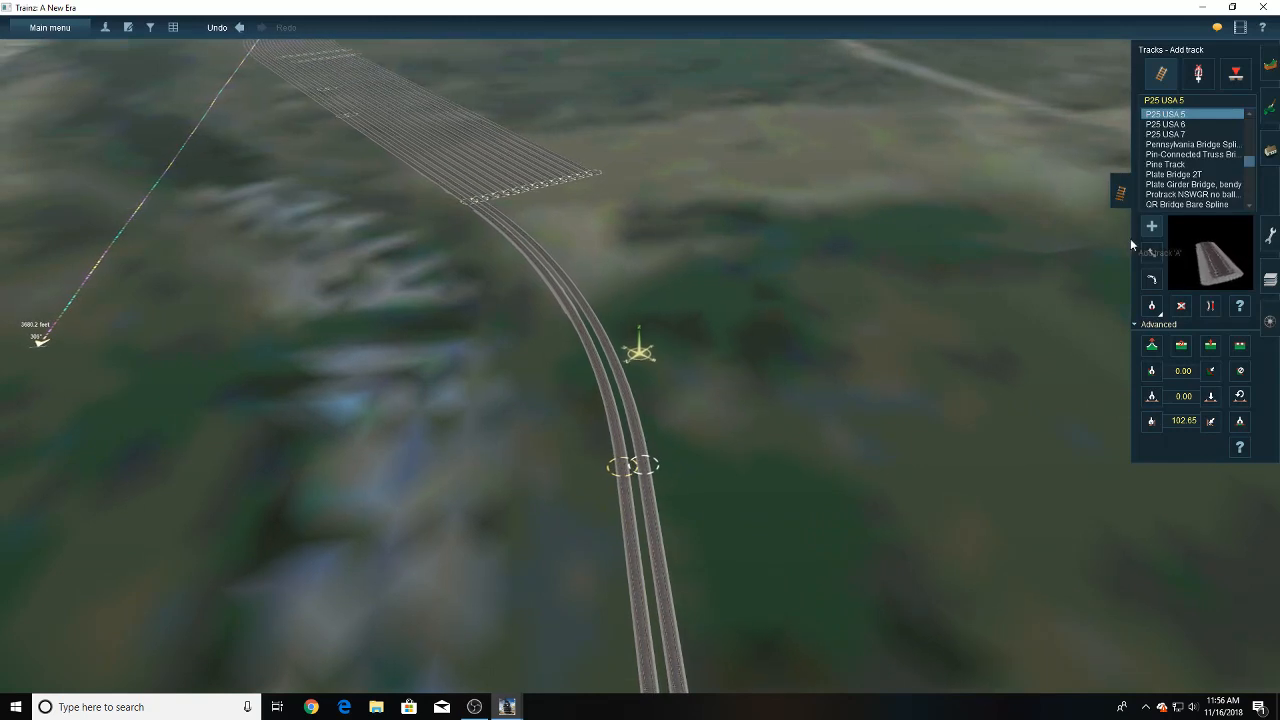
{"action": "left_click_drag", "start_coordinate": [658, 458], "coordinate": [594, 128]}
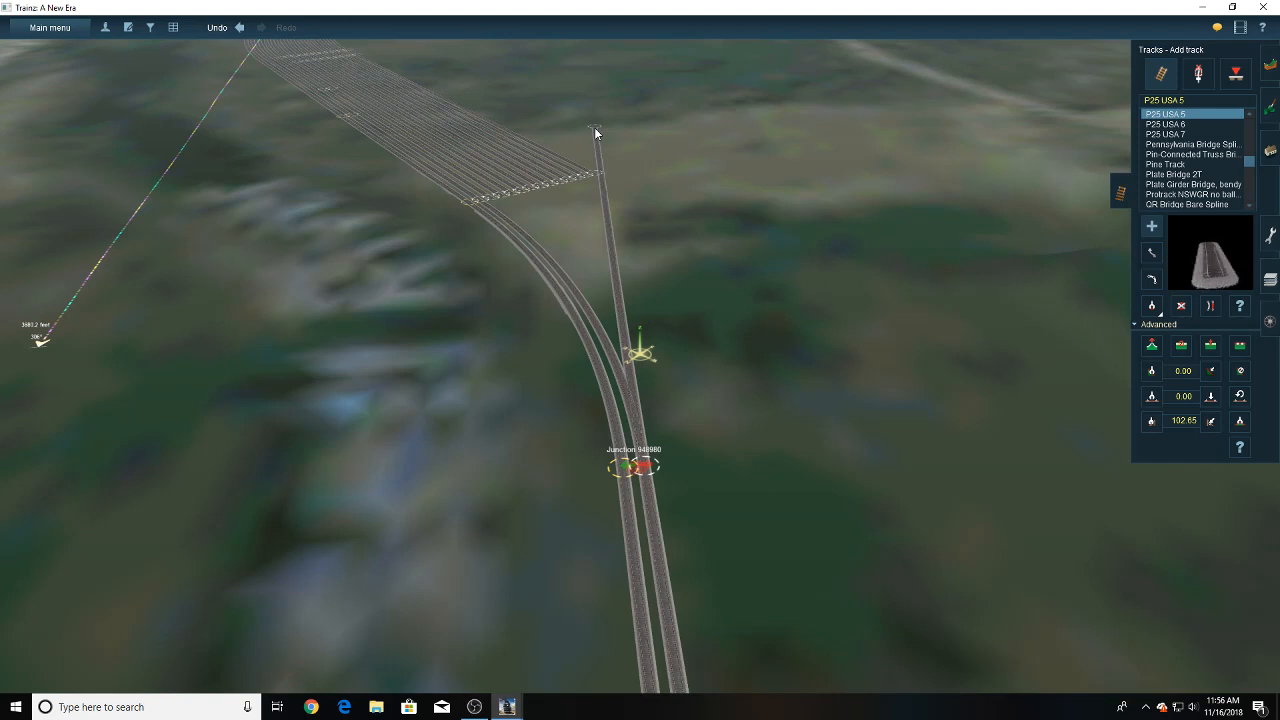
{"action": "key", "text": "Down"}
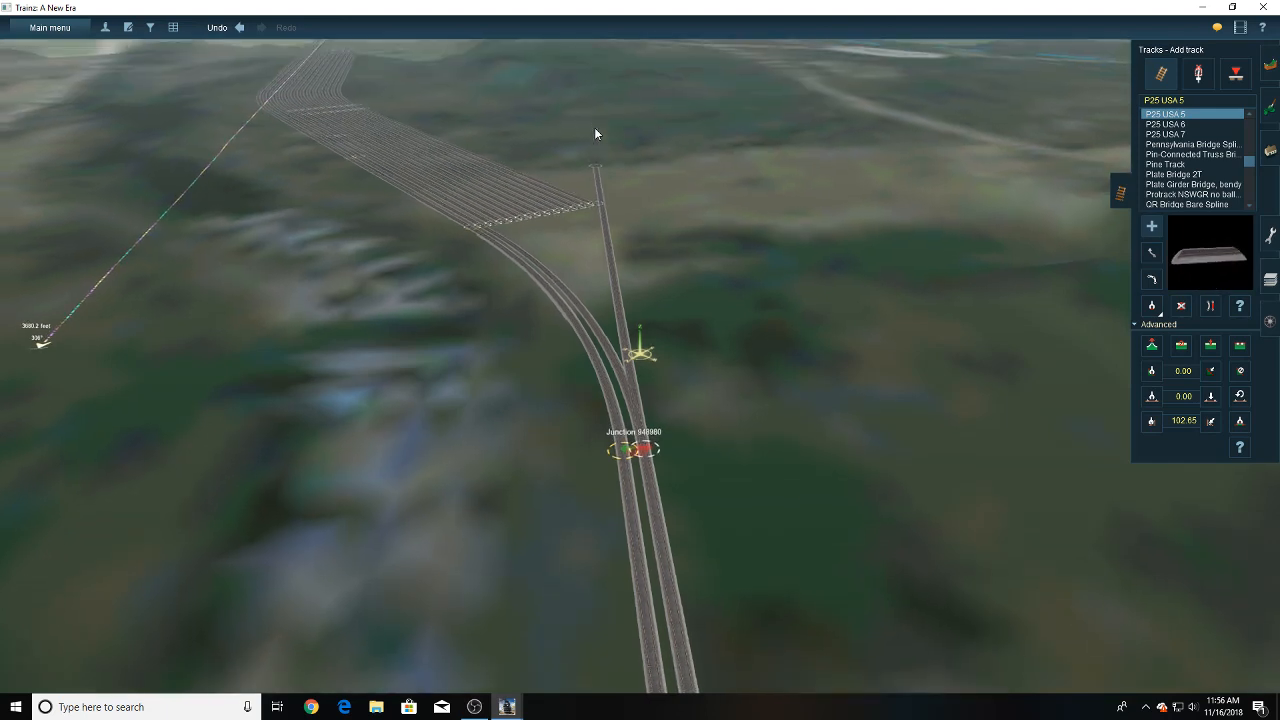
{"action": "right_click", "coordinate": [583, 228]}
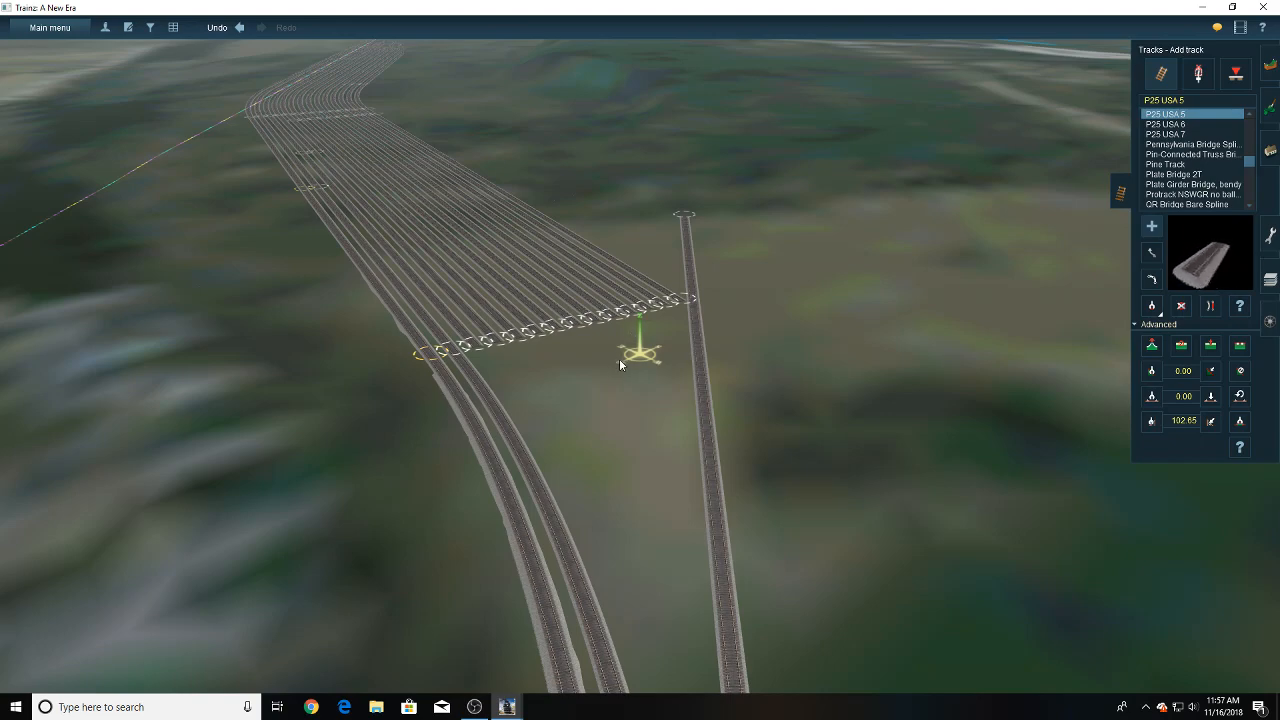
{"action": "scroll", "coordinate": [636, 365], "scroll_direction": "up", "scroll_amount": 5}
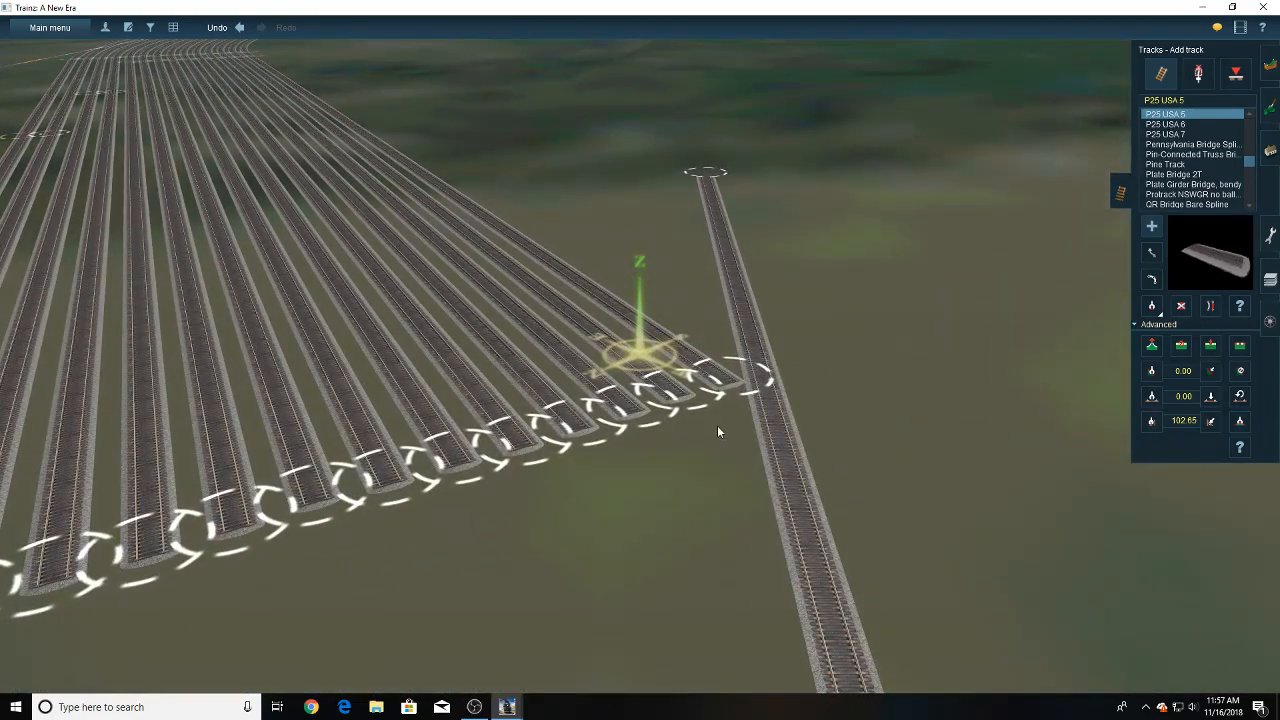
{"action": "key", "text": "Left"}
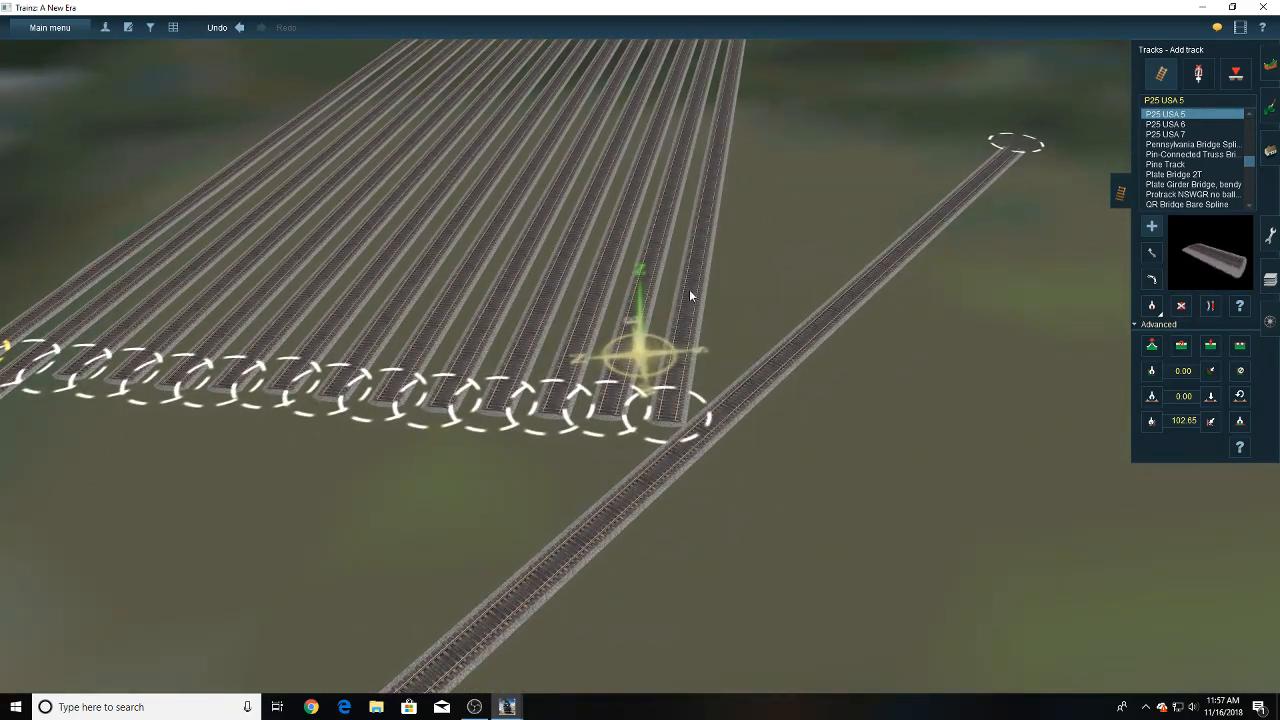
{"action": "left_click", "coordinate": [618, 406]}
{"action": "right_click", "coordinate": [578, 488]}
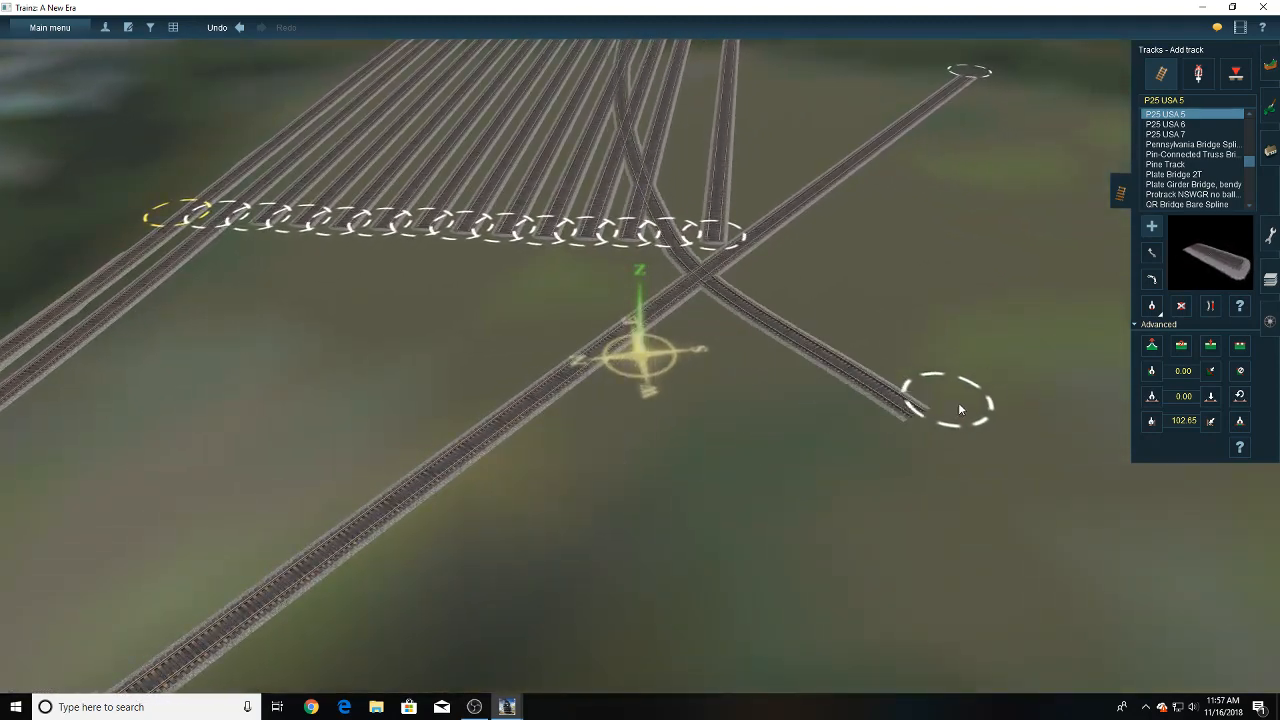
{"action": "left_click", "coordinate": [1211, 306]}
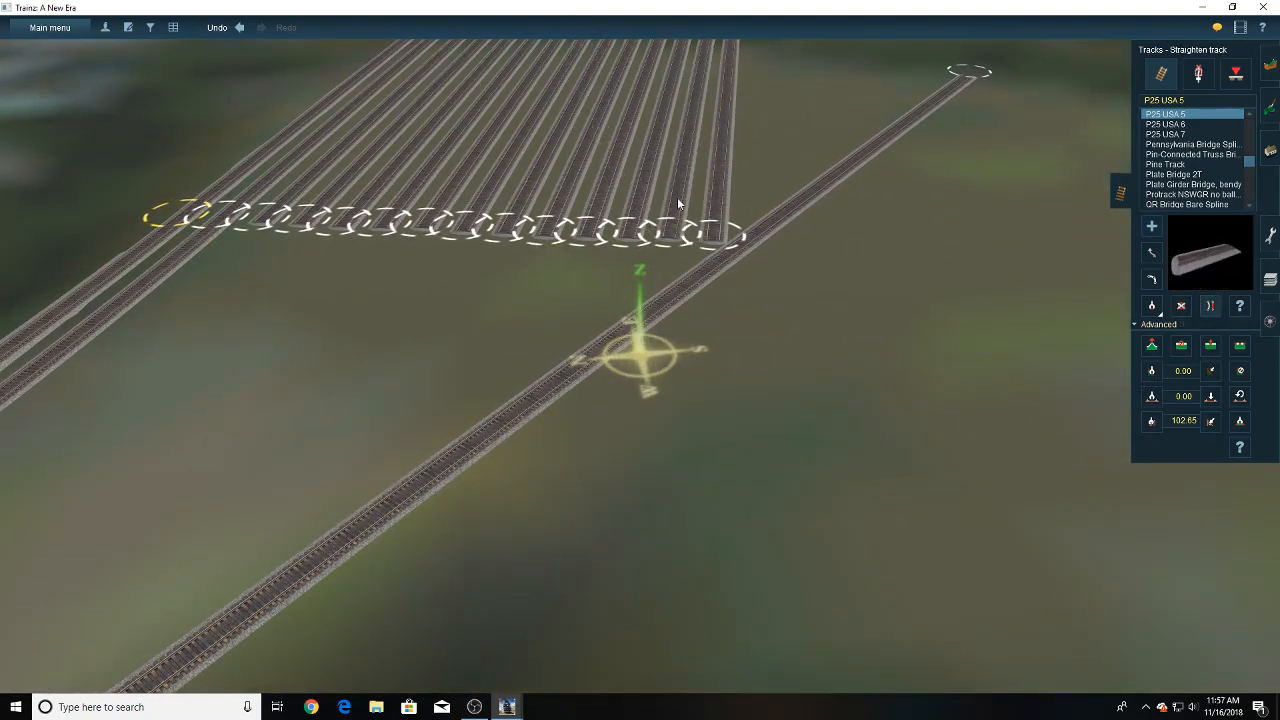
- Extend the thirteenth and eleventh yard tracks with P25 USA 5 sections running across the lead track
{"action": "left_click", "coordinate": [1152, 227]}
{"action": "left_click", "coordinate": [636, 296]}
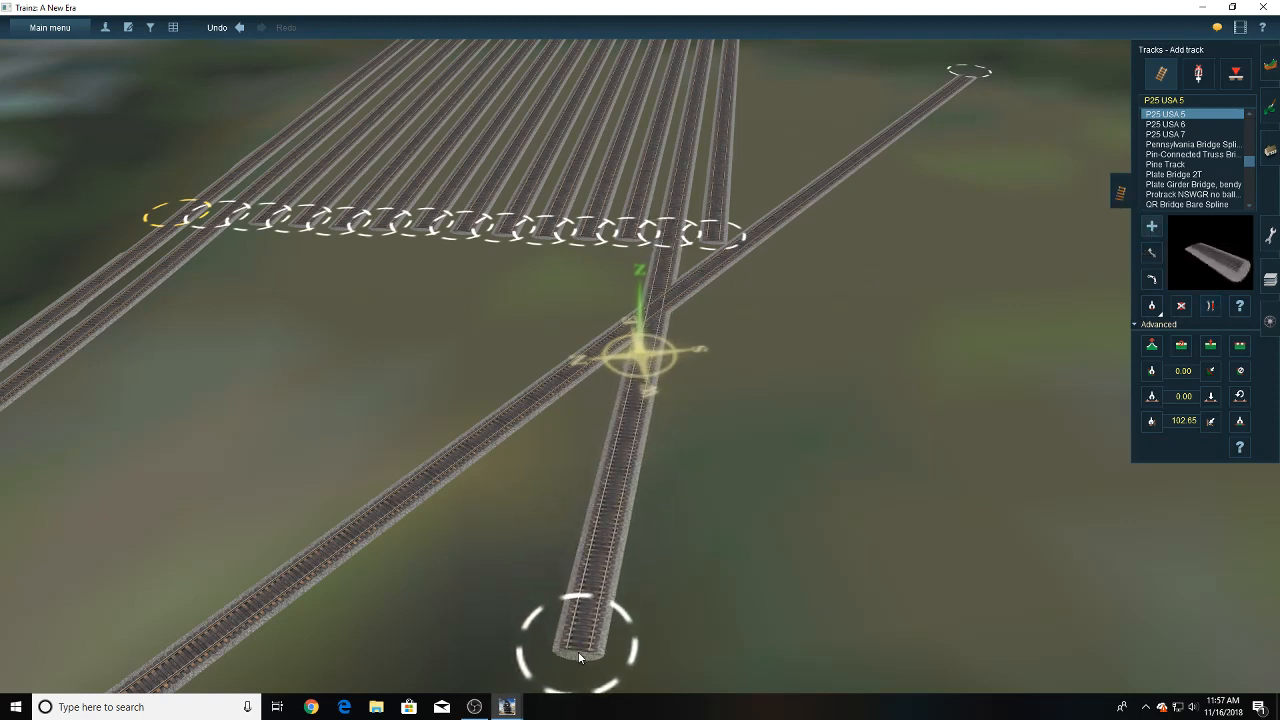
{"action": "left_click", "coordinate": [575, 654]}
{"action": "right_click_drag", "start_coordinate": [645, 580], "coordinate": [620, 489]}
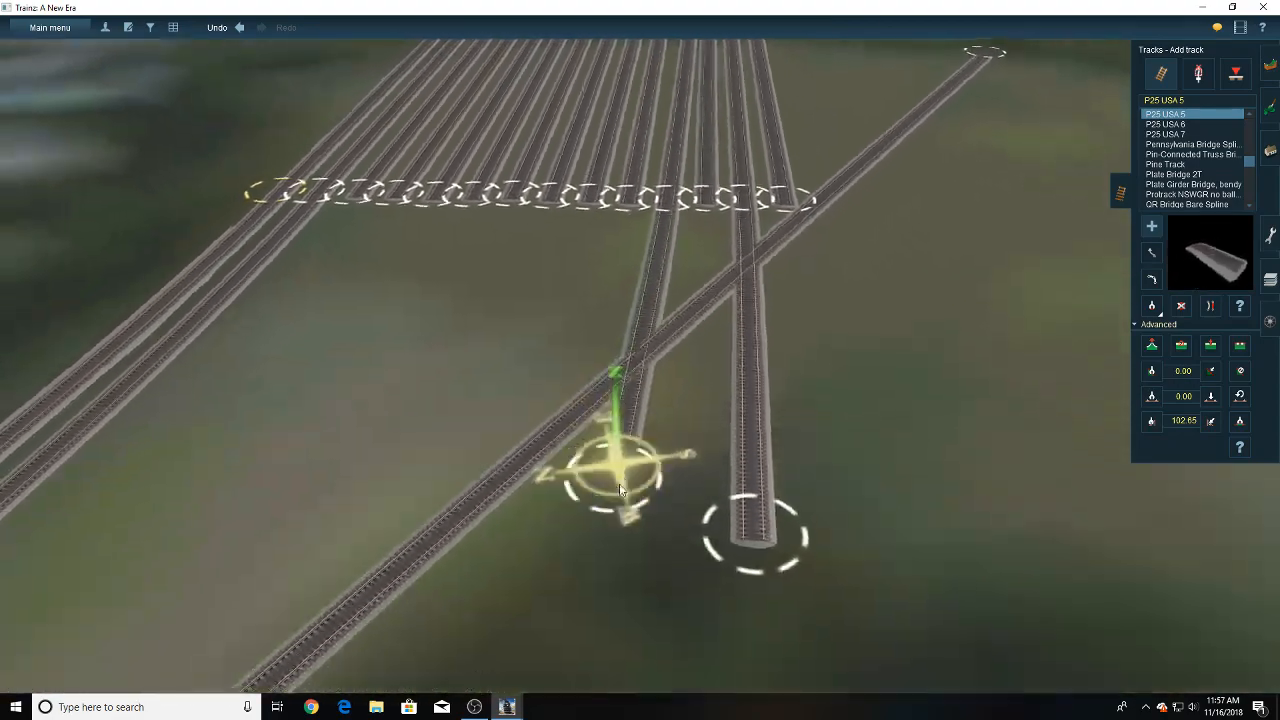
{"action": "left_click", "coordinate": [637, 490]}
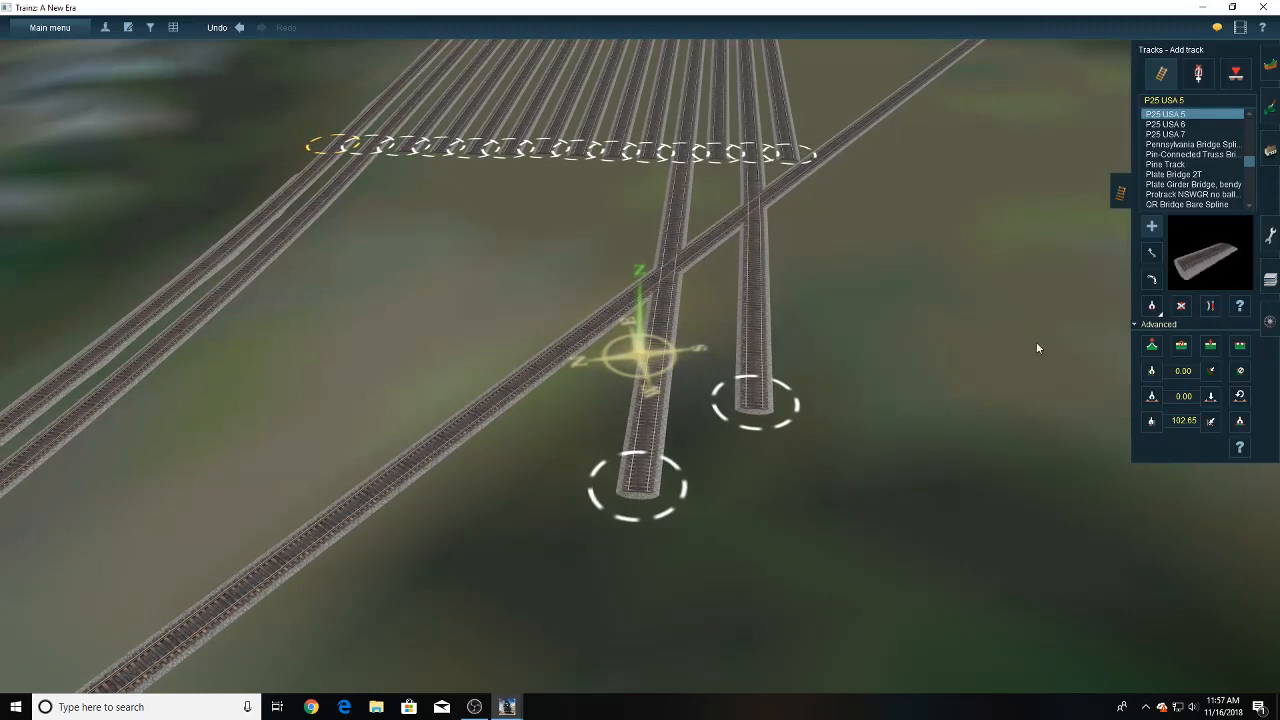
- Move the free end of the eleventh track's extension so the section lines up straight with its yard track
{"action": "left_click", "coordinate": [1207, 308]}
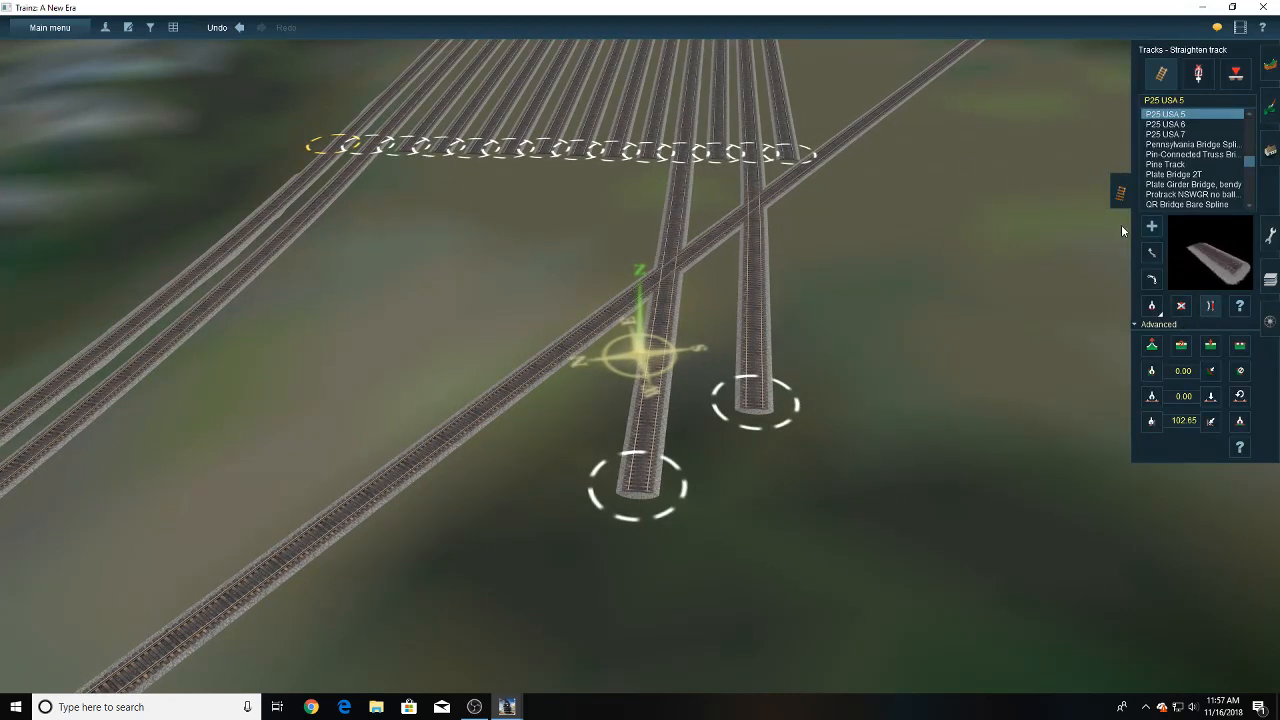
{"action": "left_click", "coordinate": [638, 500]}
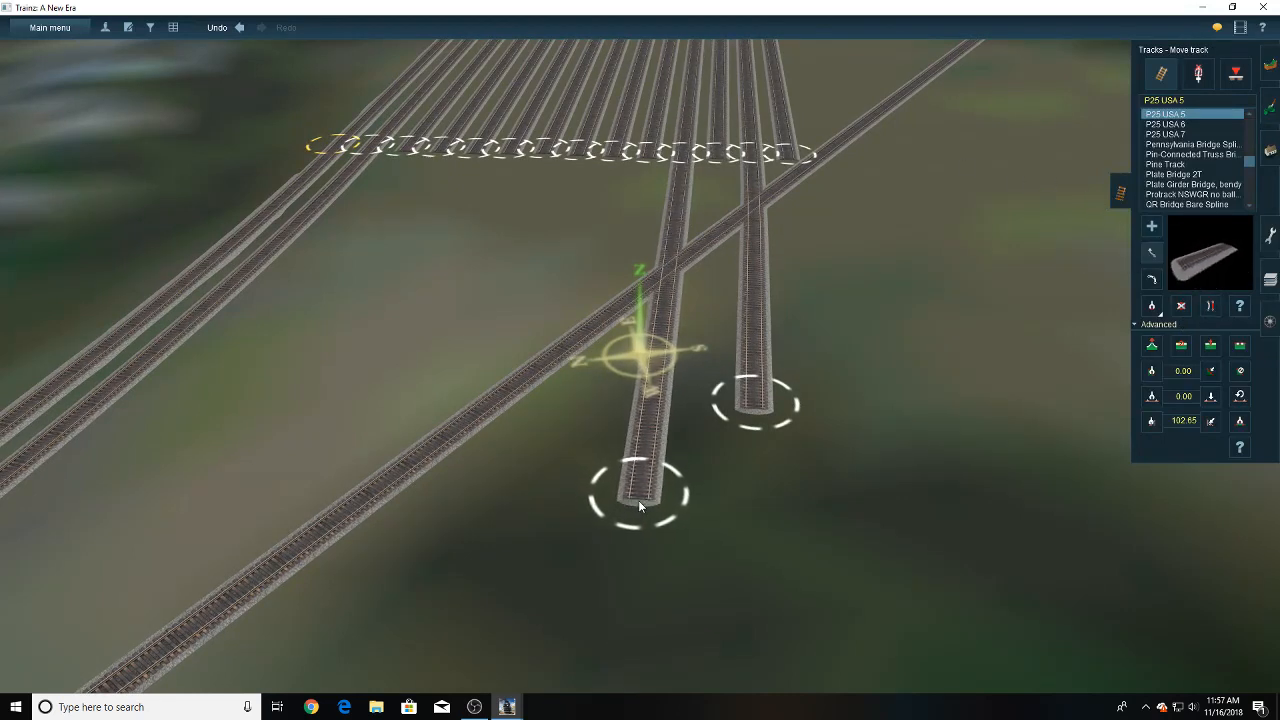
{"action": "left_click_drag", "start_coordinate": [658, 487], "coordinate": [638, 496]}
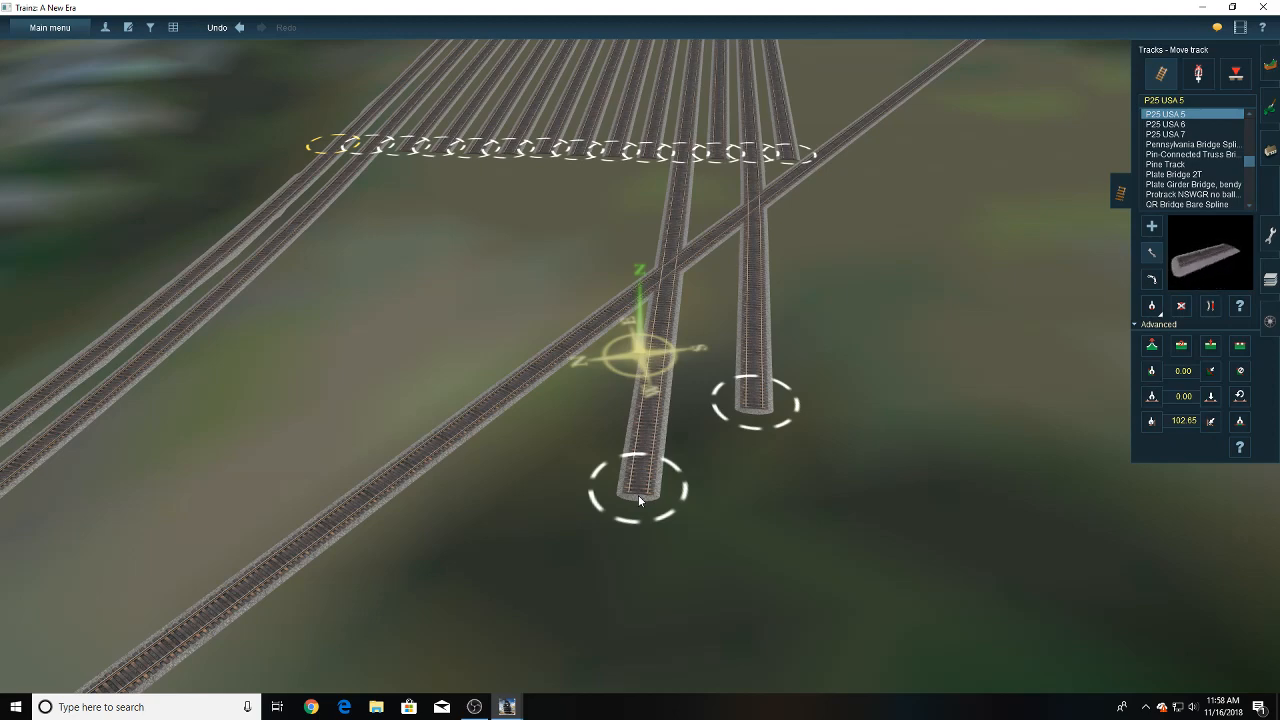
{"action": "right_click_drag", "start_coordinate": [614, 442], "coordinate": [610, 402]}
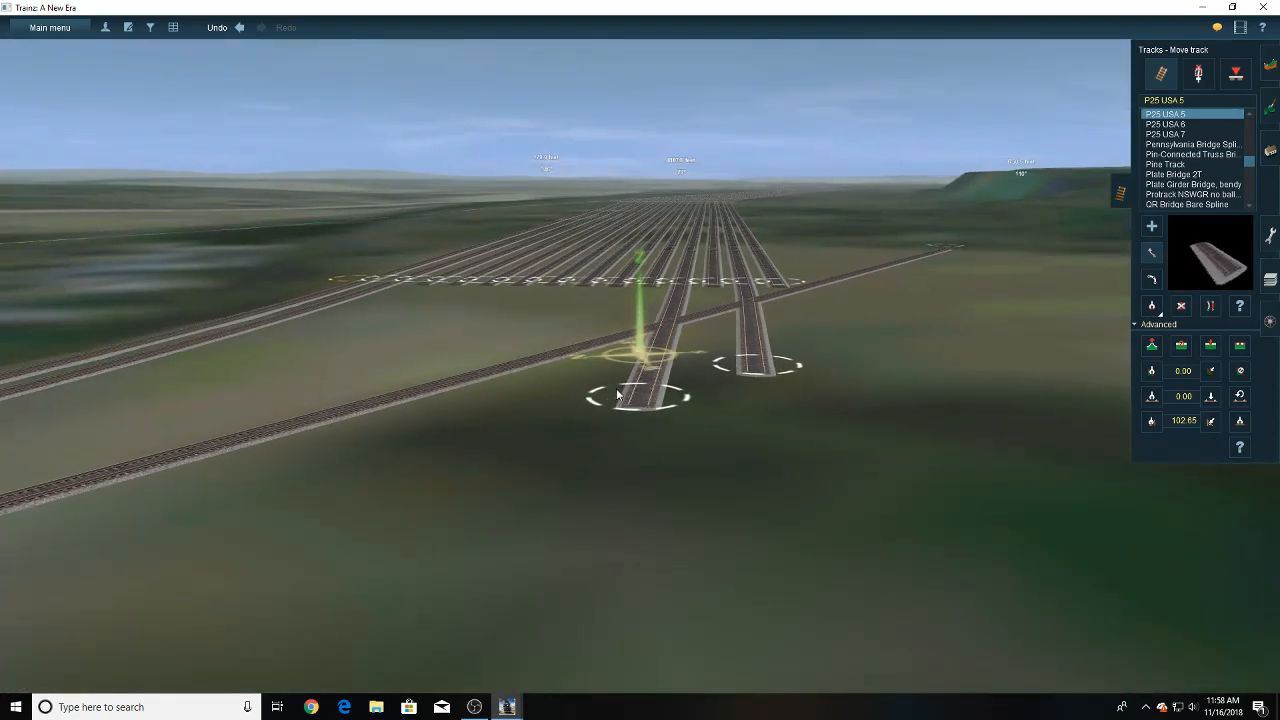
{"action": "key", "text": "Up"}
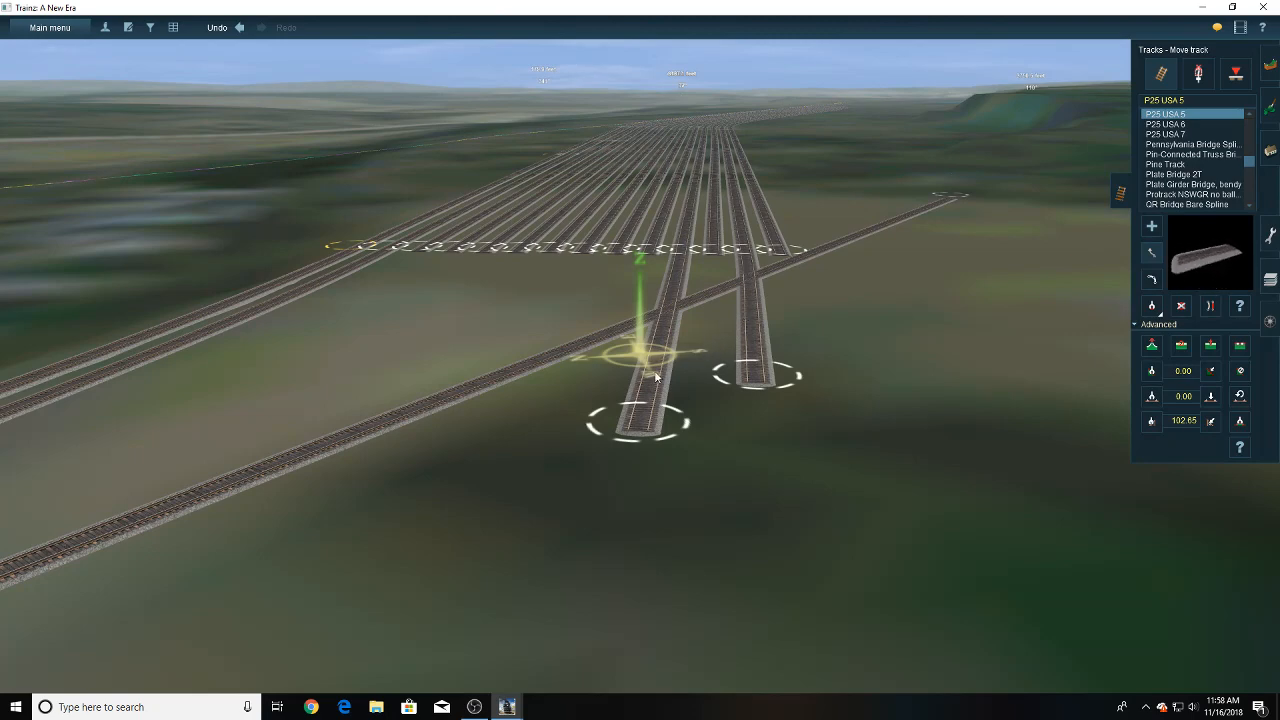
- Move the free end of the thirteenth track's extension so the section runs straight on from its yard track
{"action": "left_click", "coordinate": [724, 380]}
{"action": "scroll", "coordinate": [652, 381], "scroll_direction": "up", "scroll_amount": 3}
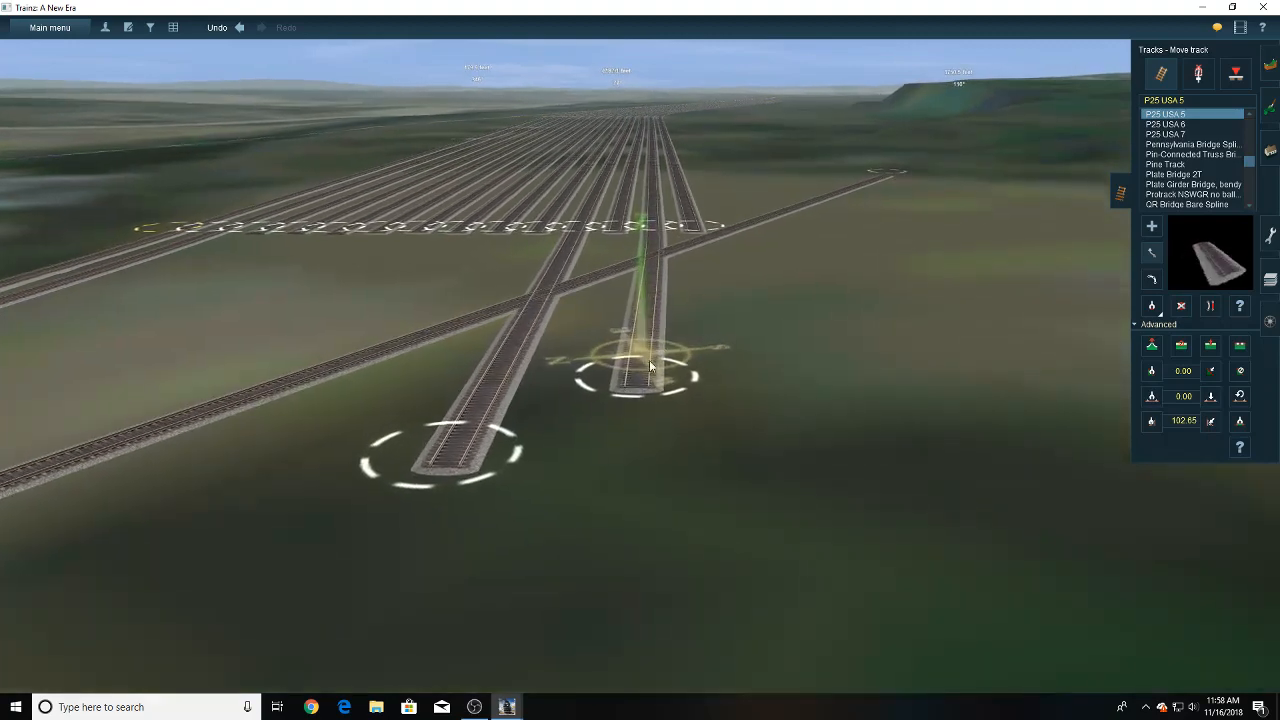
{"action": "left_click_drag", "start_coordinate": [650, 376], "coordinate": [653, 408]}
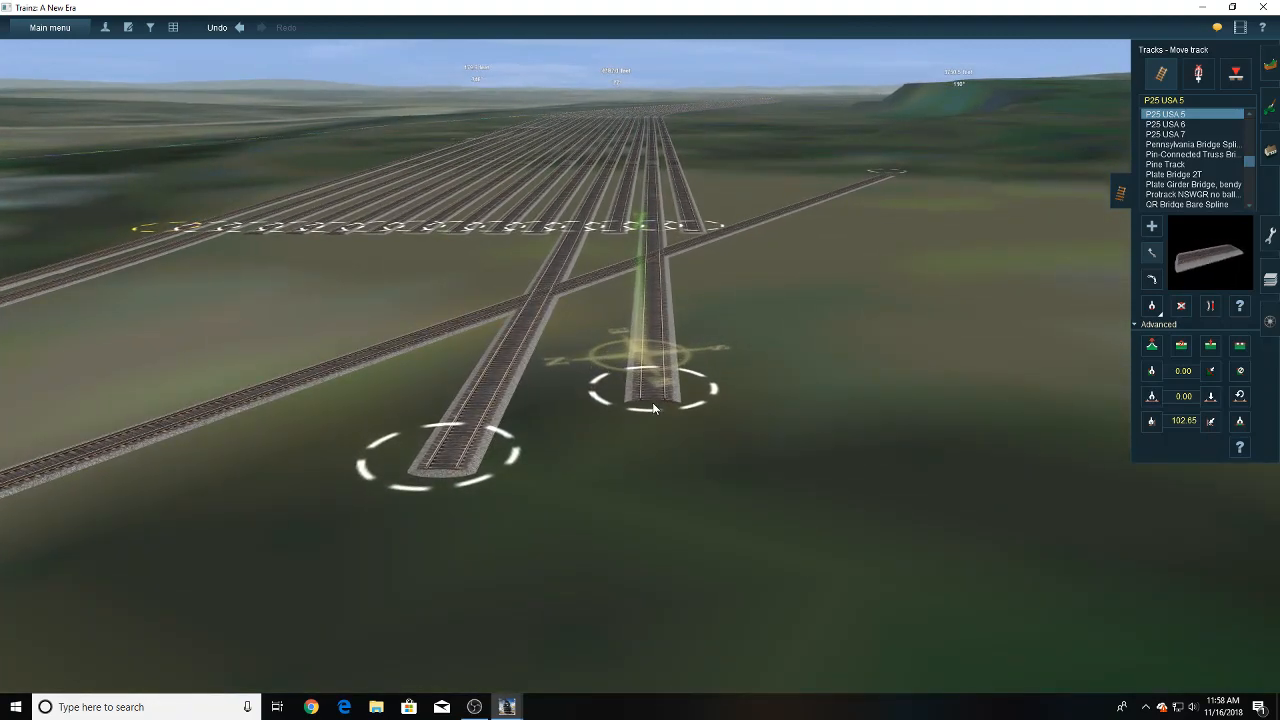
{"action": "right_click_drag", "start_coordinate": [546, 408], "coordinate": [781, 408]}
{"action": "left_click_drag", "start_coordinate": [781, 408], "coordinate": [772, 435]}
{"action": "right_click_drag", "start_coordinate": [822, 342], "coordinate": [647, 300]}
{"action": "left_click", "coordinate": [1152, 227]}
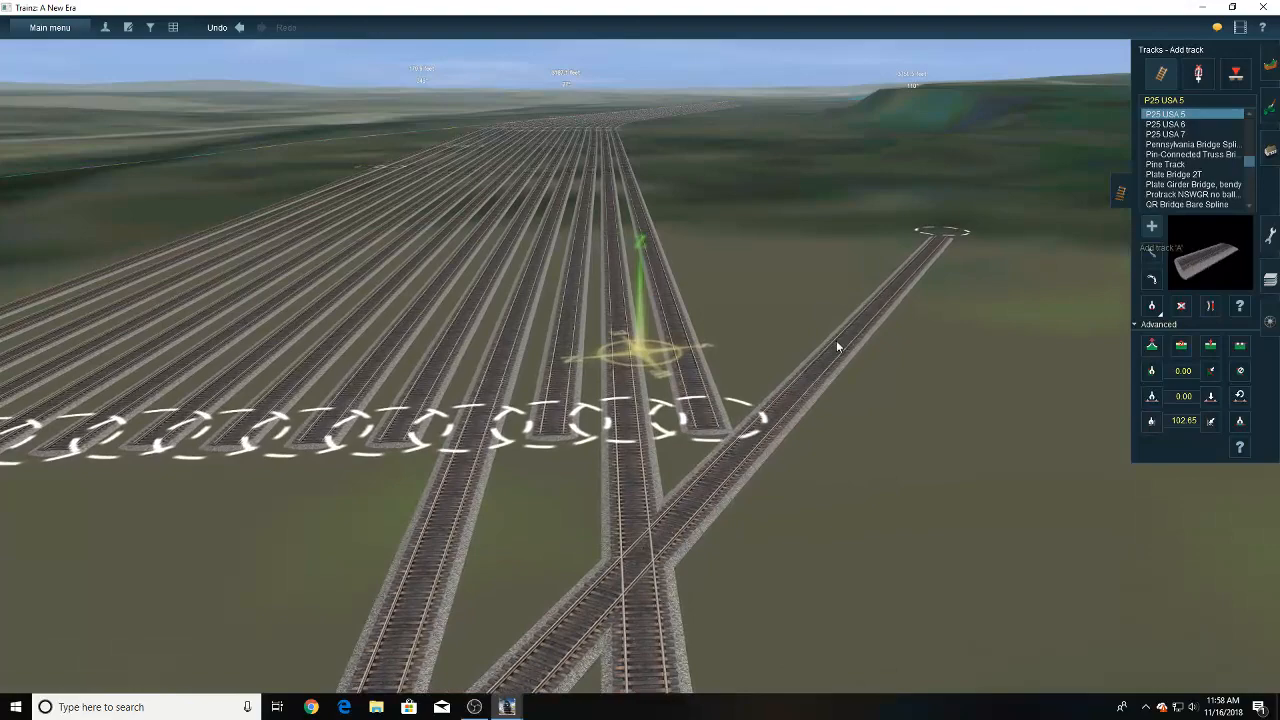
{"action": "right_click", "coordinate": [623, 371]}
{"action": "right_click_drag", "start_coordinate": [612, 531], "coordinate": [625, 342]}
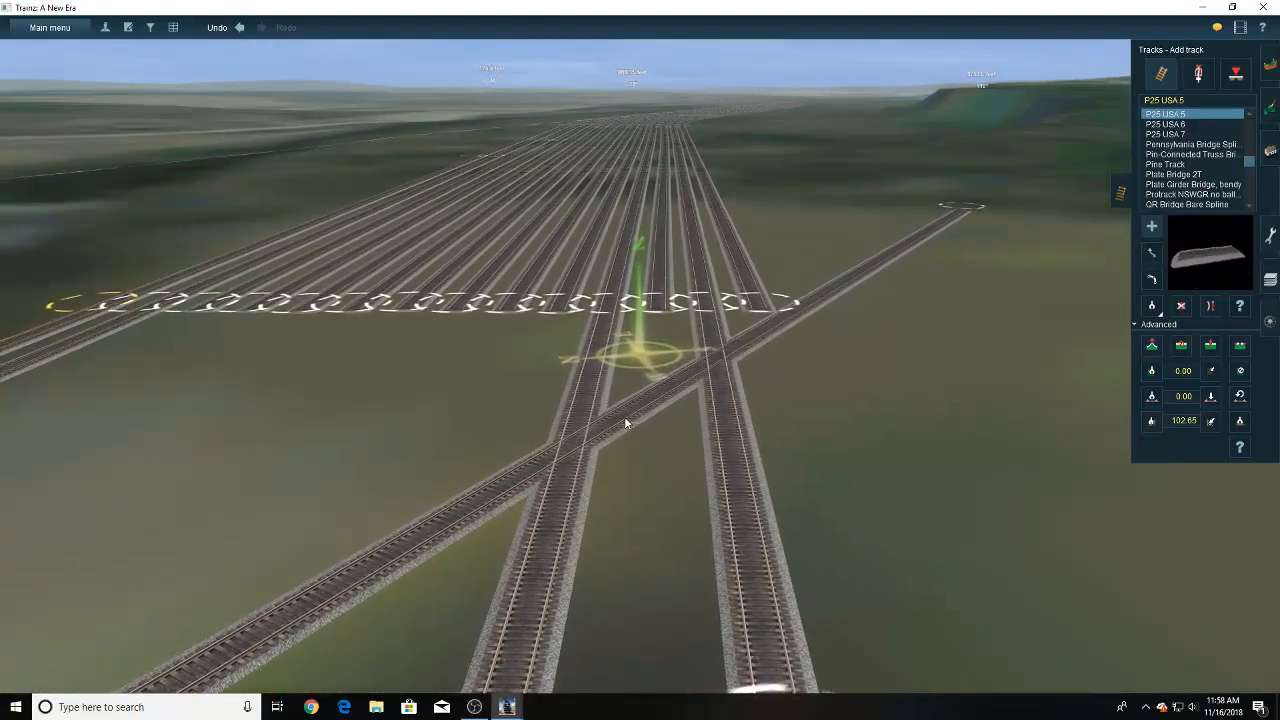
{"action": "left_click", "coordinate": [633, 416]}
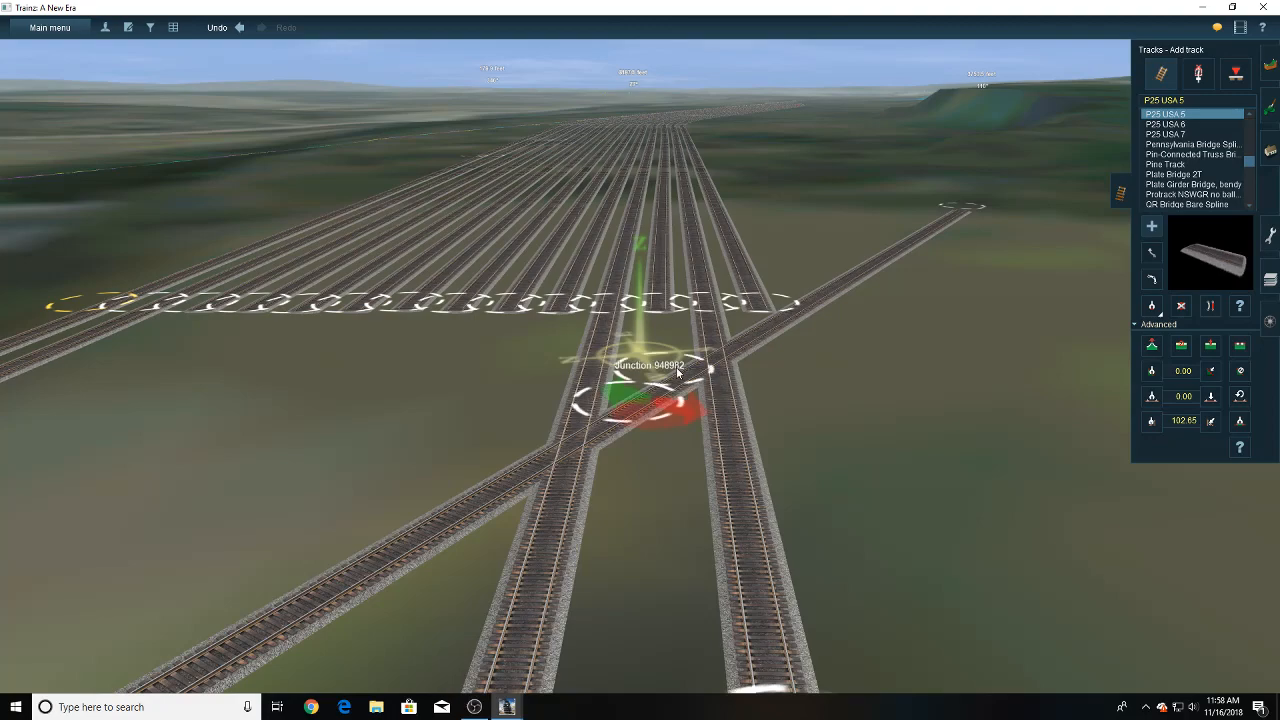
{"action": "left_click", "coordinate": [1152, 229]}
- Connect the lead track to the eleventh yard track's end with a P25 USA 5 section and straighten the track at the new junction
{"action": "right_click", "coordinate": [546, 401]}
{"action": "key", "text": "Right"}
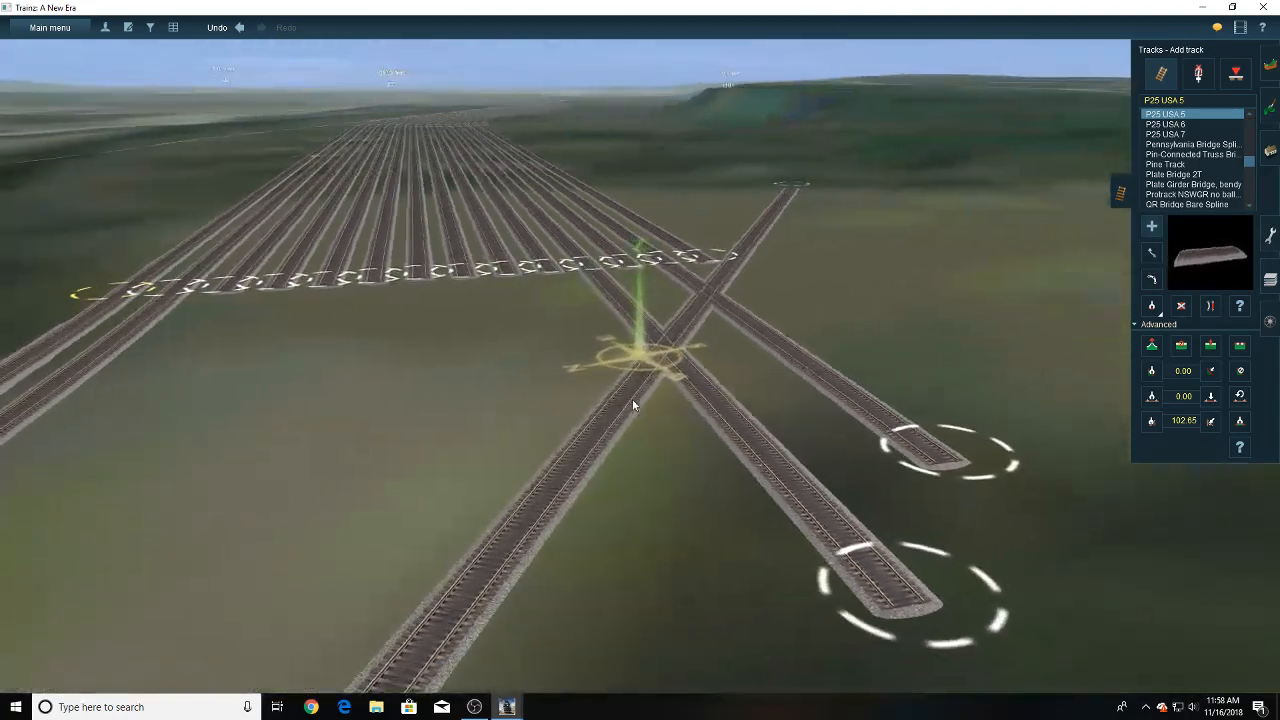
{"action": "key", "text": "Up"}
{"action": "left_click", "coordinate": [618, 444]}
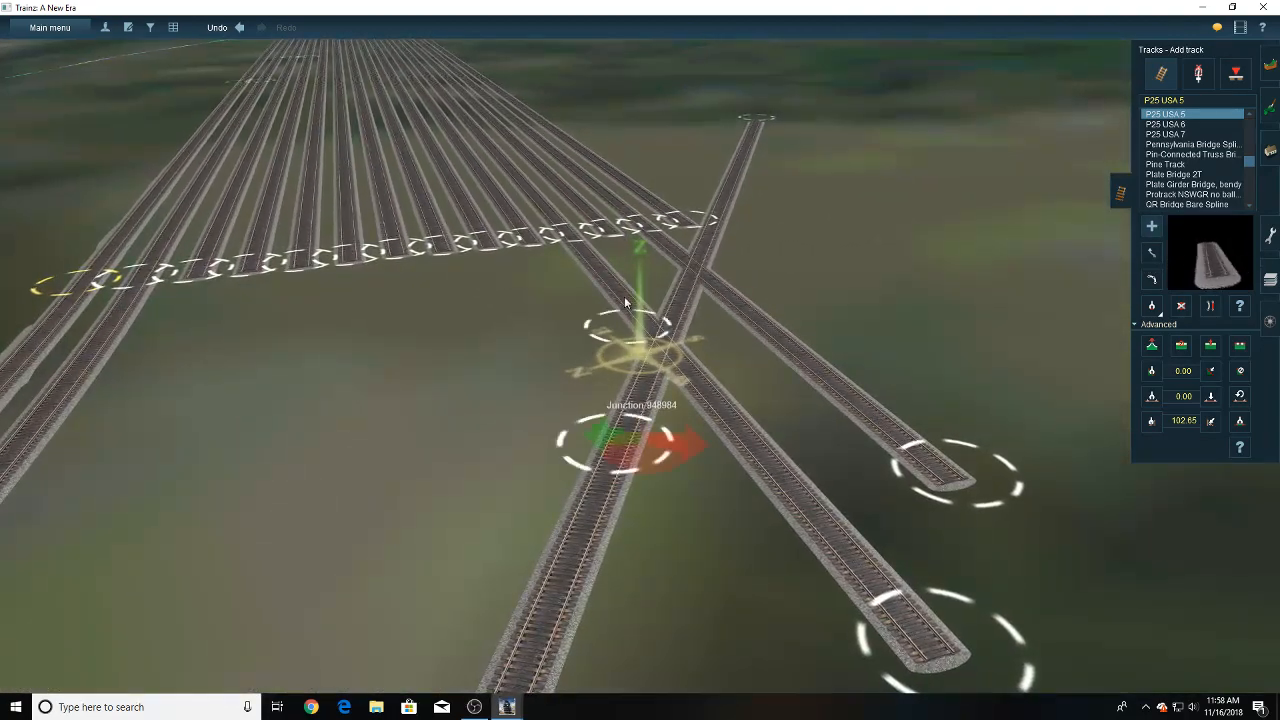
{"action": "left_click", "coordinate": [588, 230]}
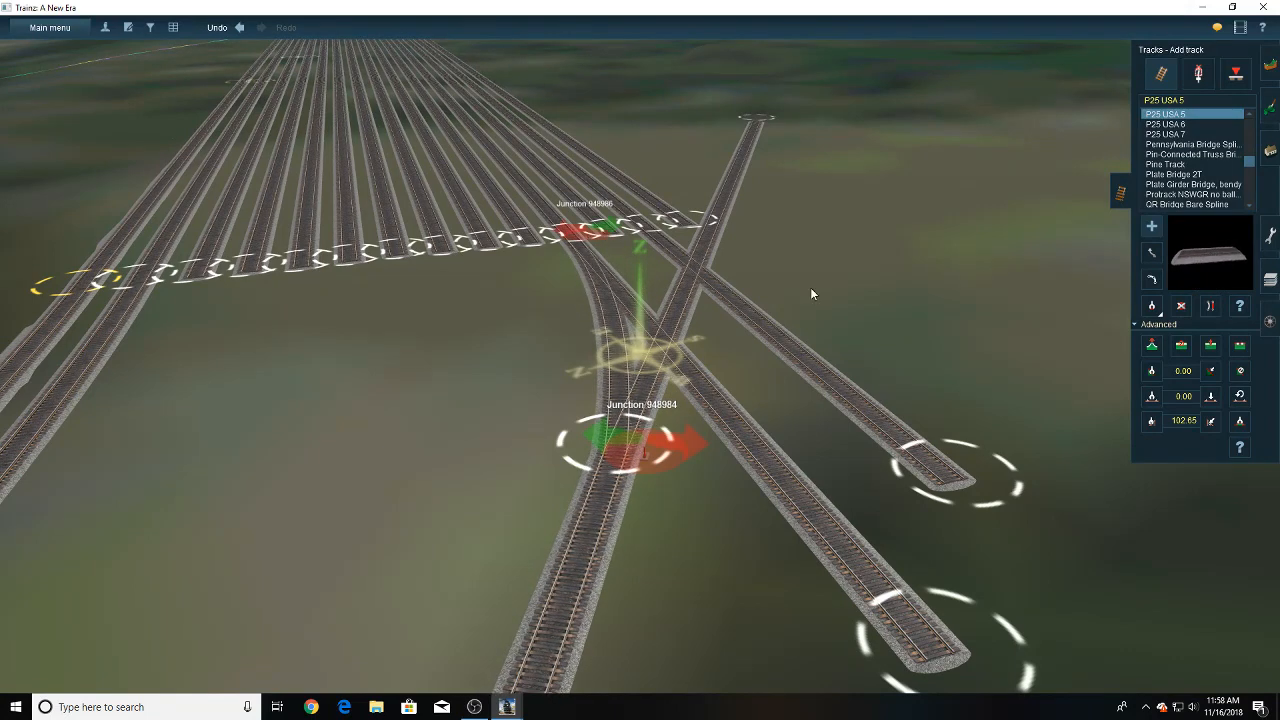
{"action": "left_click", "coordinate": [1212, 311]}
{"action": "left_click", "coordinate": [612, 522]}
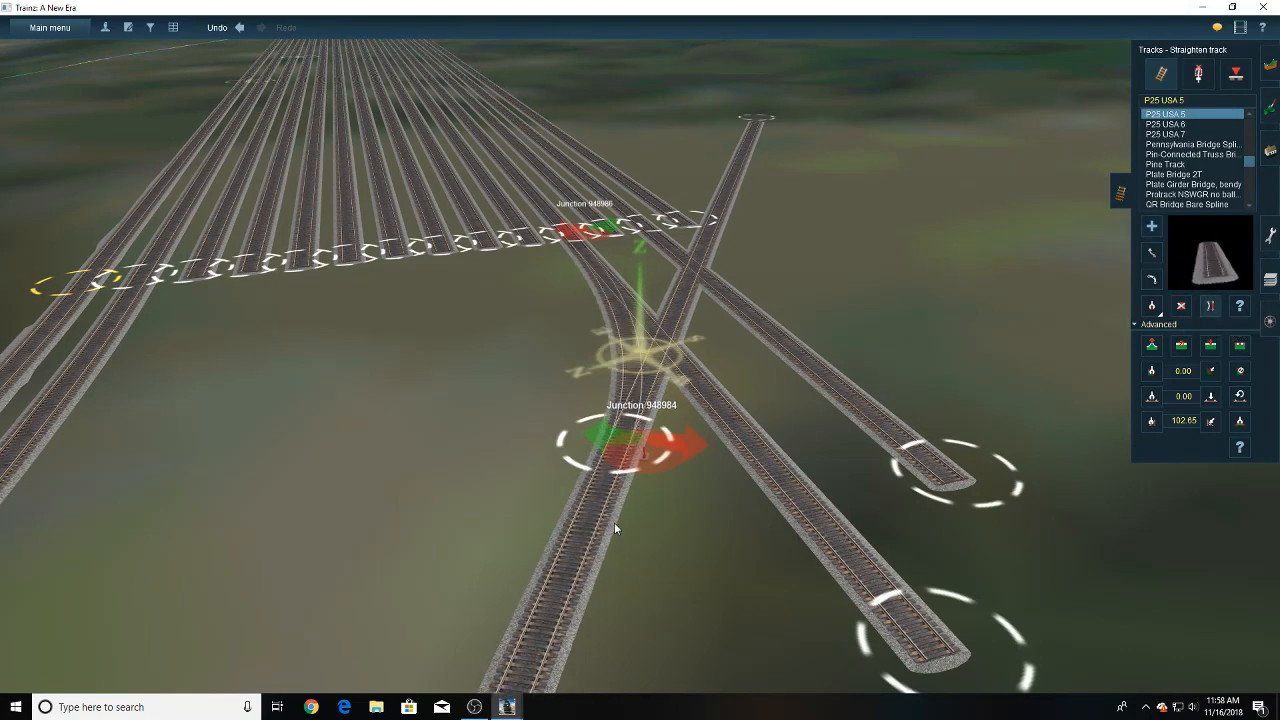
- Shift the new junction along the lead away from the yard and delete the eleventh track's leftover extension across the lead
{"action": "left_click", "coordinate": [1152, 253]}
{"action": "scroll", "coordinate": [630, 443], "scroll_direction": "up", "scroll_amount": 5}
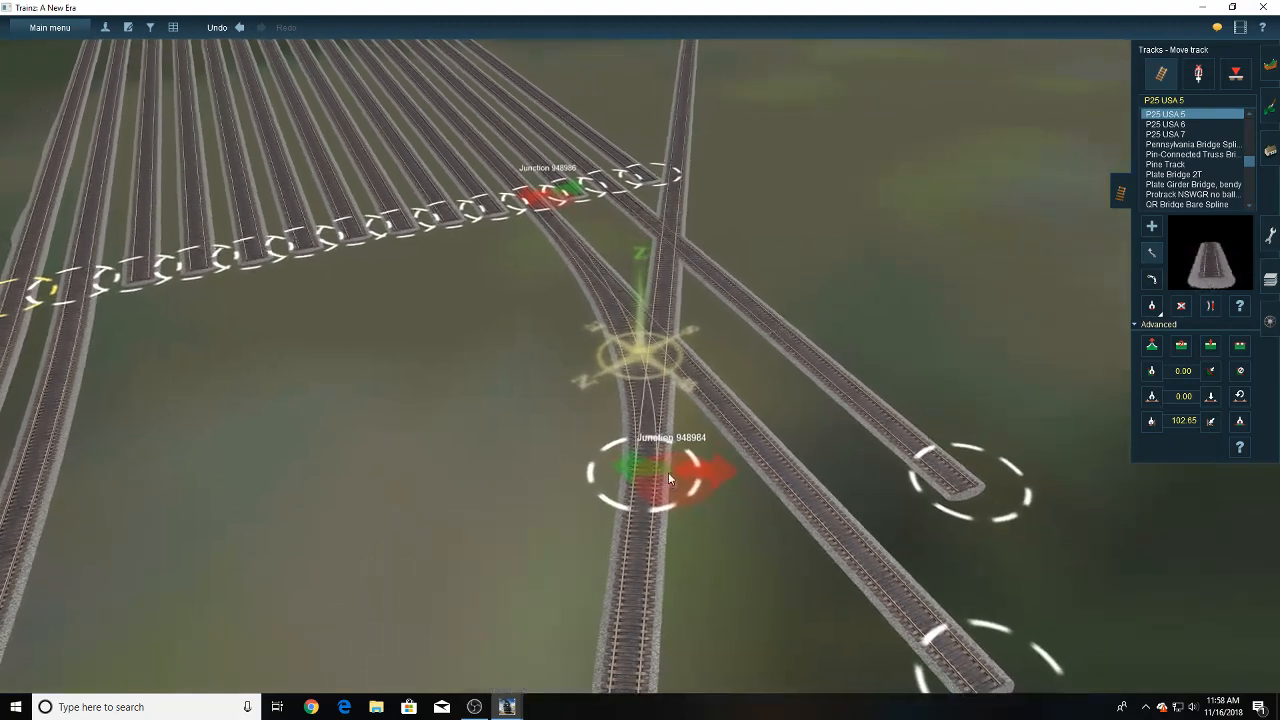
{"action": "left_click_drag", "start_coordinate": [641, 492], "coordinate": [634, 506]}
{"action": "left_click", "coordinate": [1183, 308]}
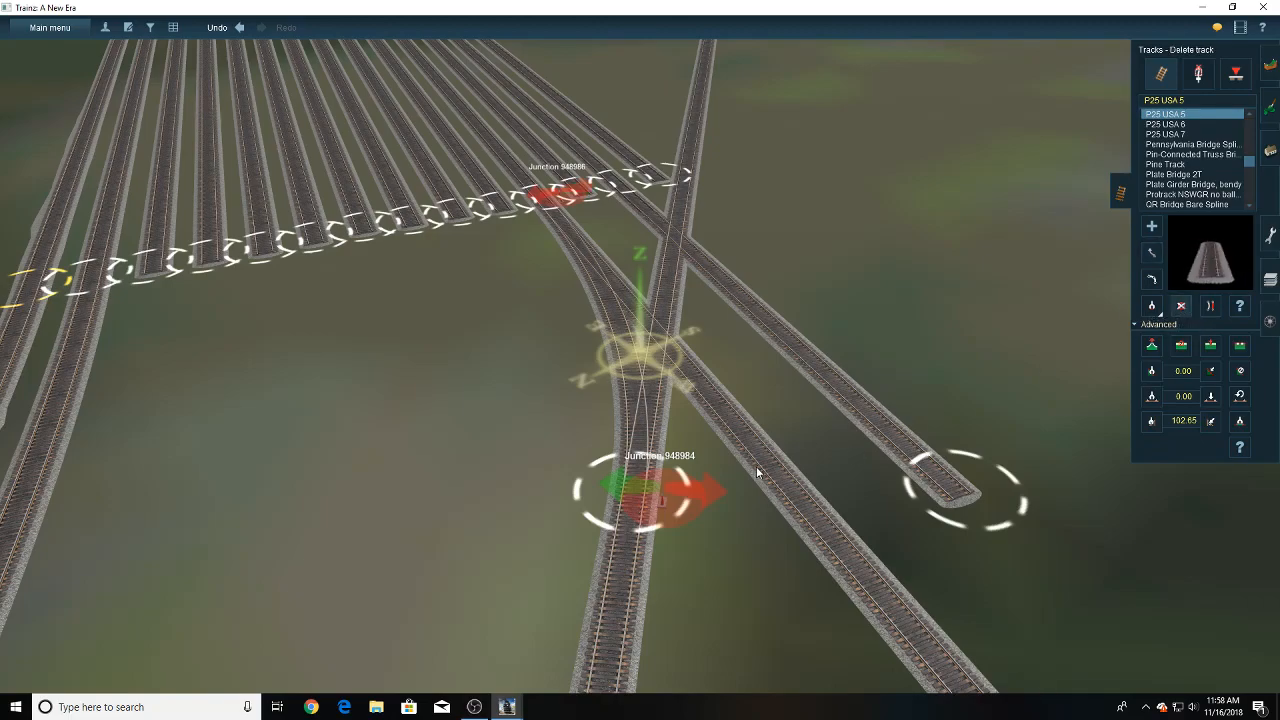
{"action": "left_click", "coordinate": [757, 467]}
- Examine the curve and alignment of the connection between the lead track and the eleventh yard track from several angles
{"action": "key", "text": "Right"}
{"action": "key", "text": "Right"}
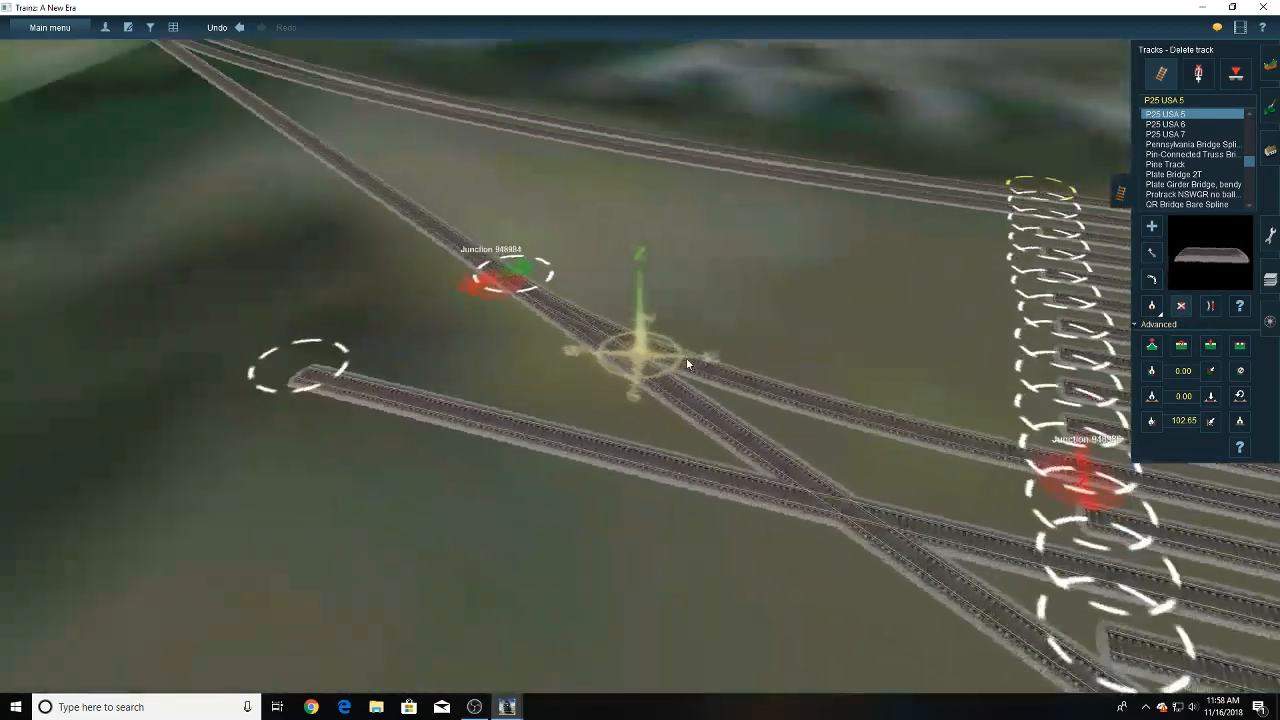
{"action": "key", "text": "Down"}
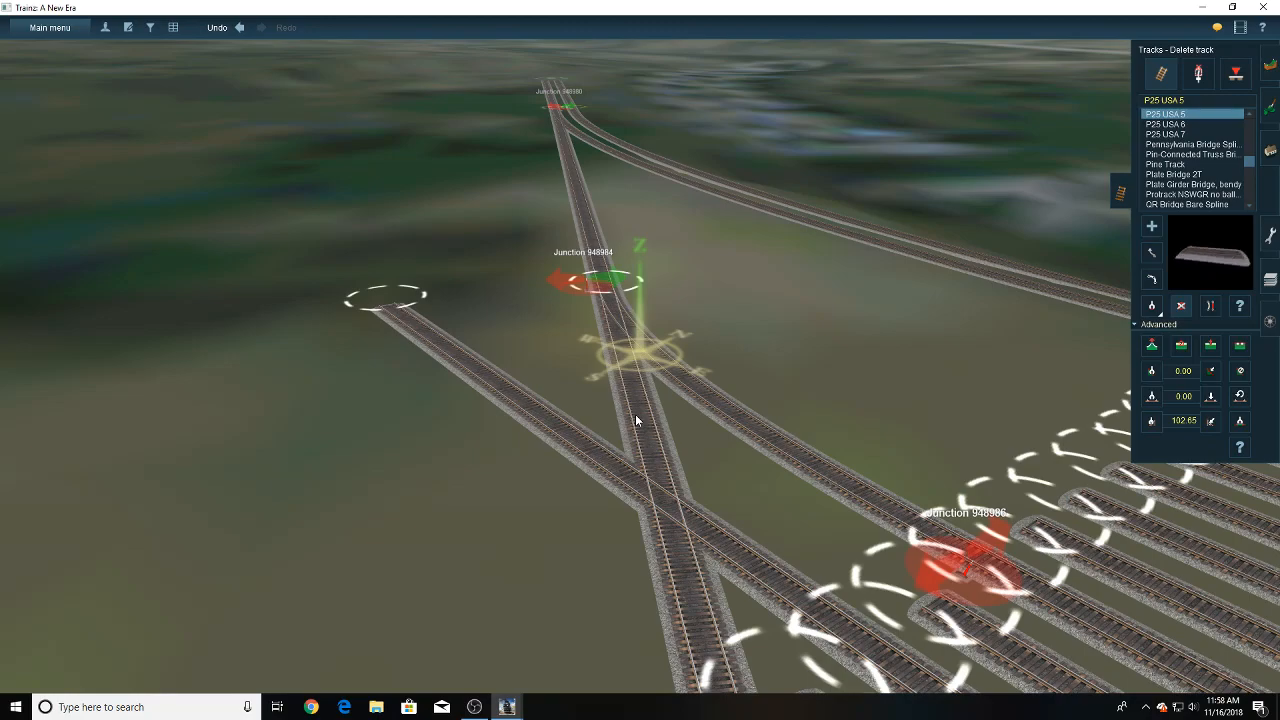
{"action": "key", "text": "Right"}
{"action": "key", "text": "Down"}
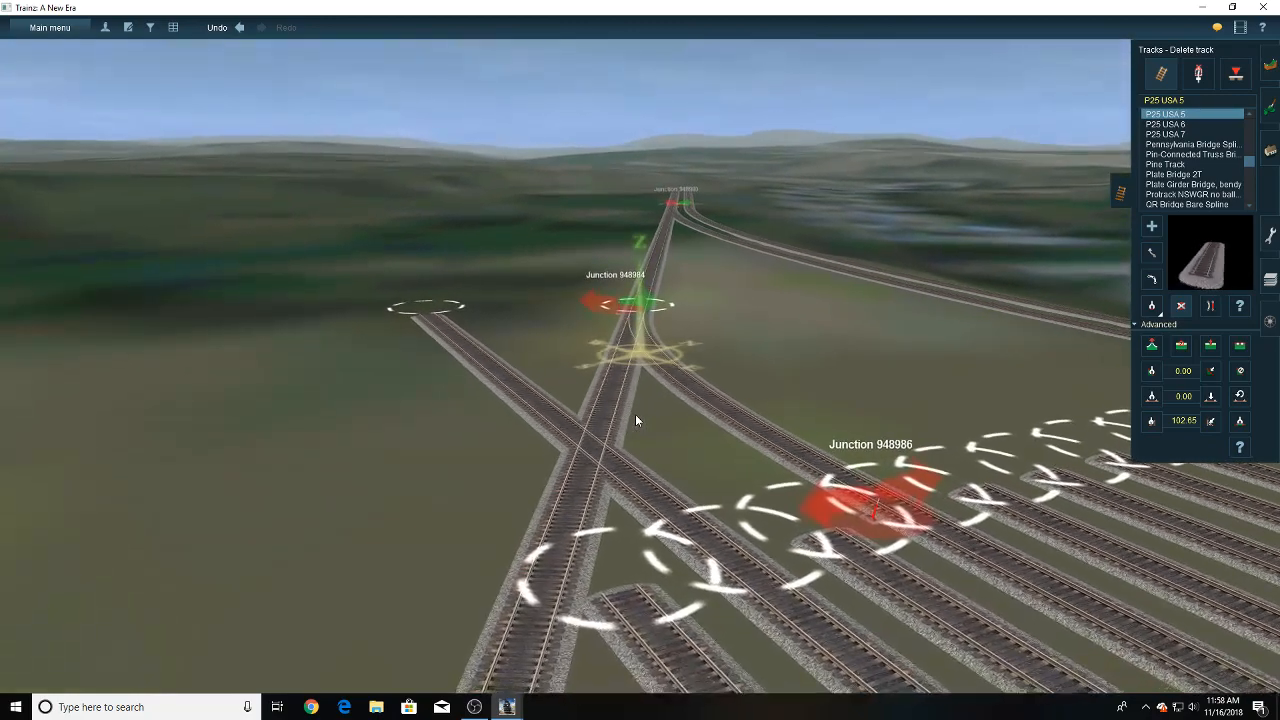
{"action": "key", "text": "Up"}
{"action": "key", "text": "Left"}
{"action": "key", "text": "Left"}
{"action": "key", "text": "Up"}
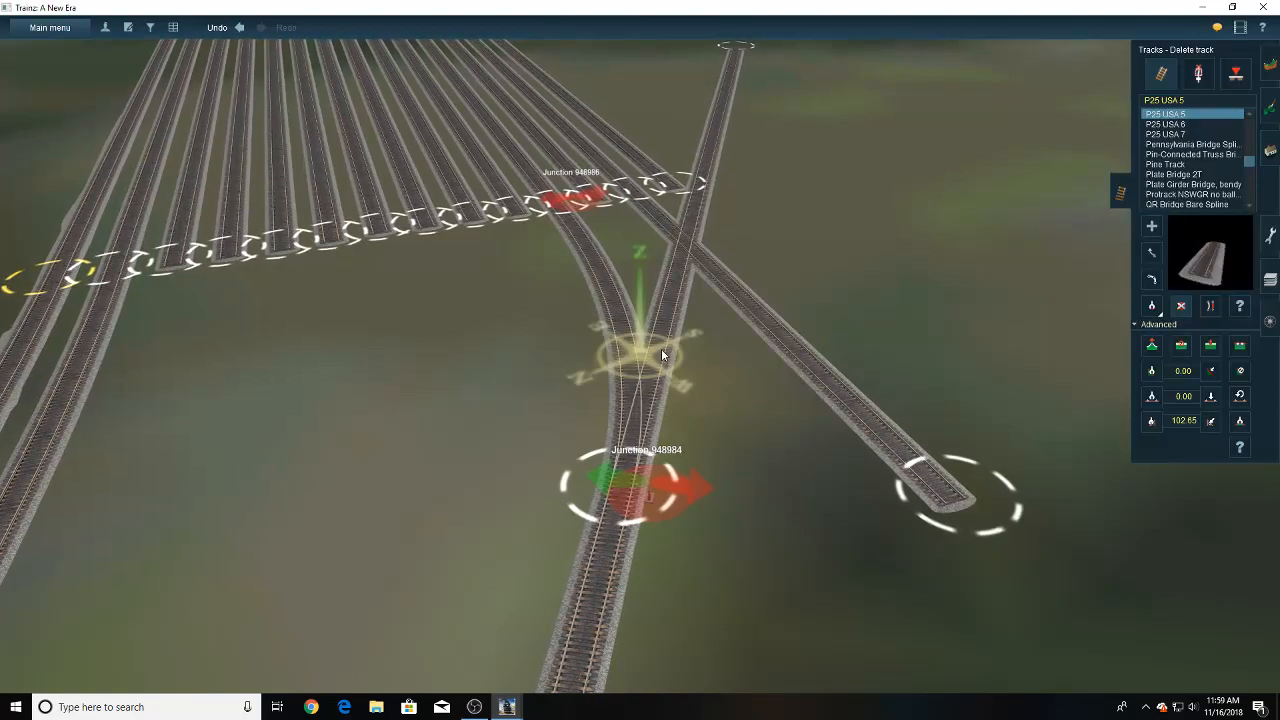
{"action": "scroll", "coordinate": [633, 402], "scroll_direction": "up", "scroll_amount": 6}
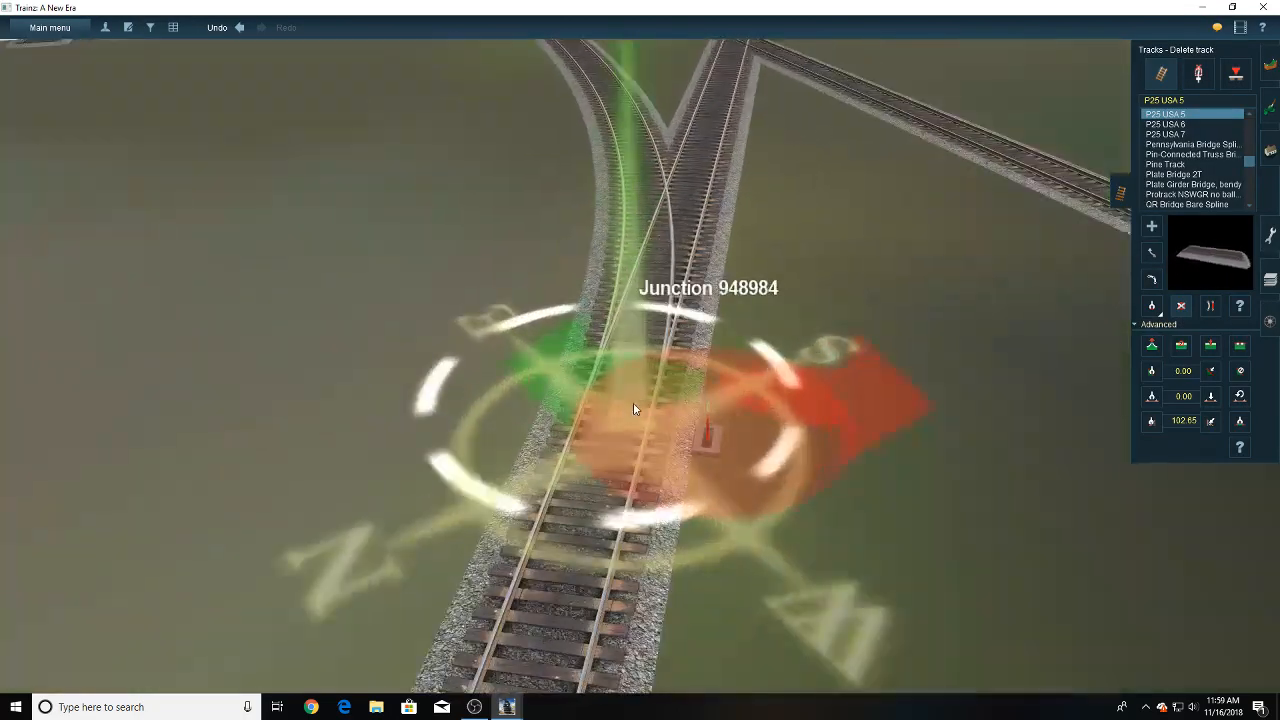
{"action": "scroll", "coordinate": [634, 407], "scroll_direction": "down", "scroll_amount": 8}
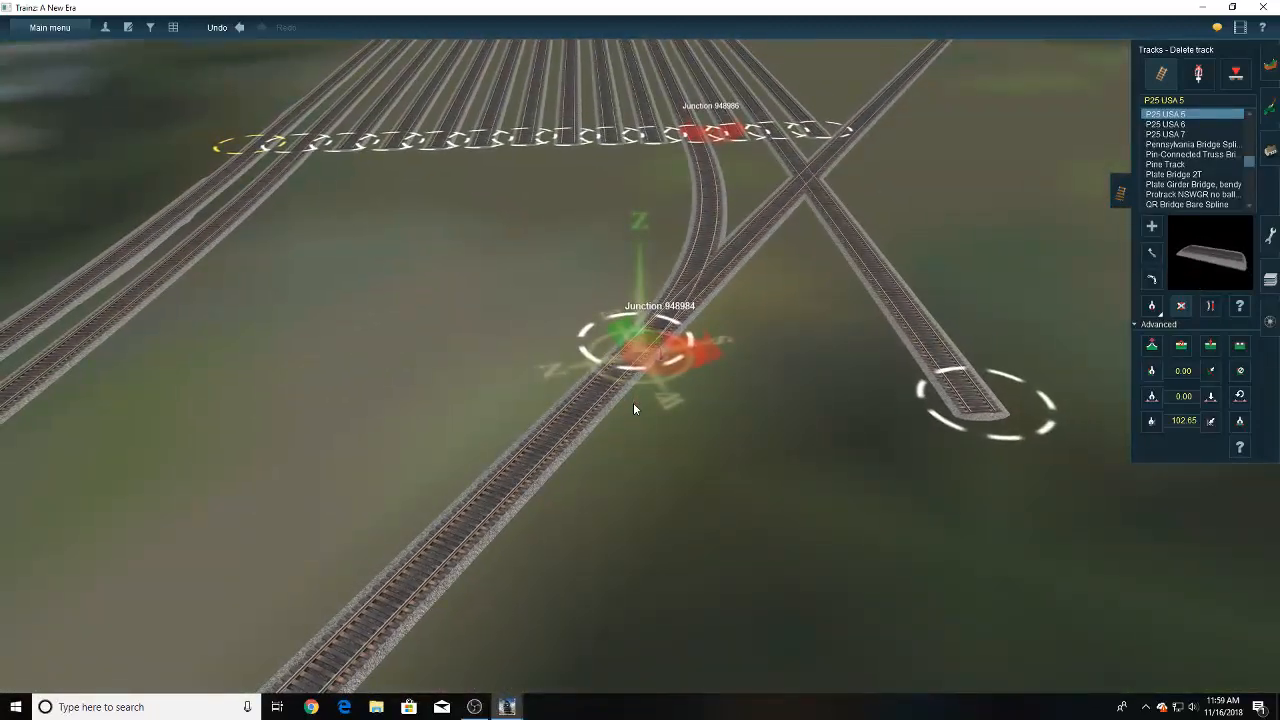
- Branch a P25 USA 5 connector from the eleventh track's end onto the twelfth yard track and delete the twelfth track's leftover end section
{"action": "right_click", "coordinate": [662, 284]}
{"action": "right_click_drag", "start_coordinate": [662, 286], "coordinate": [650, 266]}
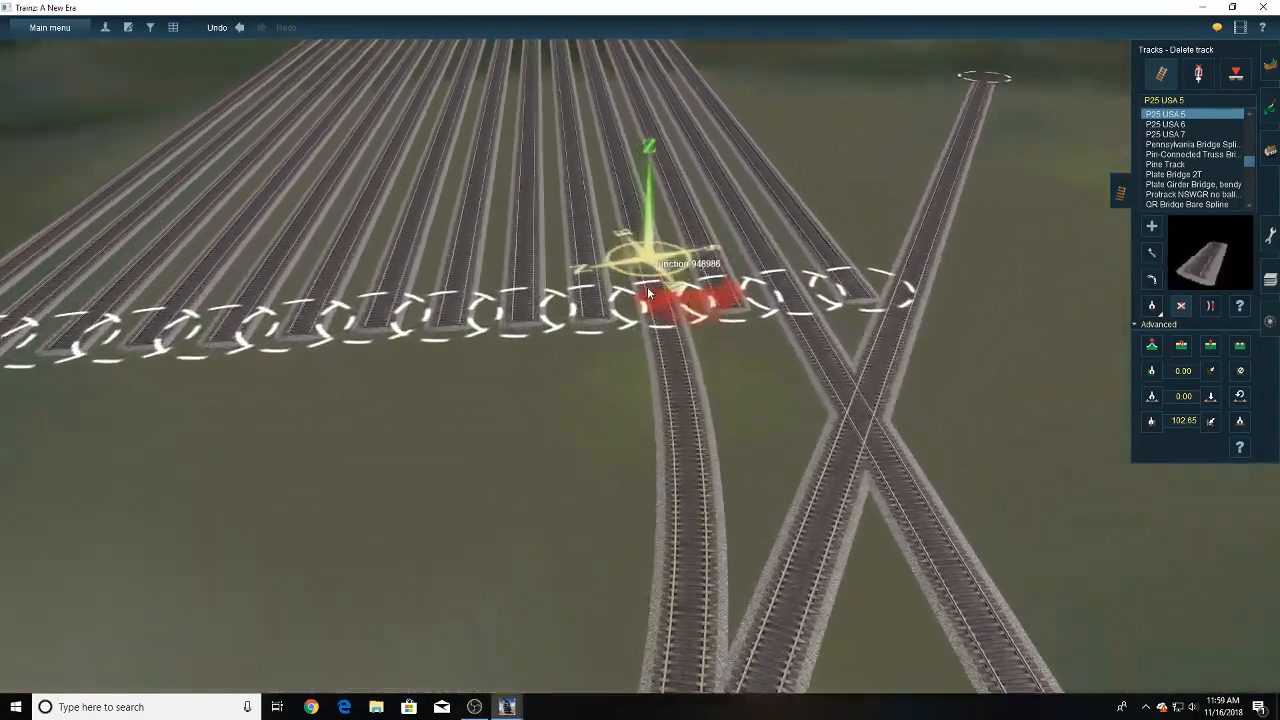
{"action": "scroll", "coordinate": [648, 270], "scroll_direction": "up", "scroll_amount": 6}
{"action": "left_click", "coordinate": [1152, 228]}
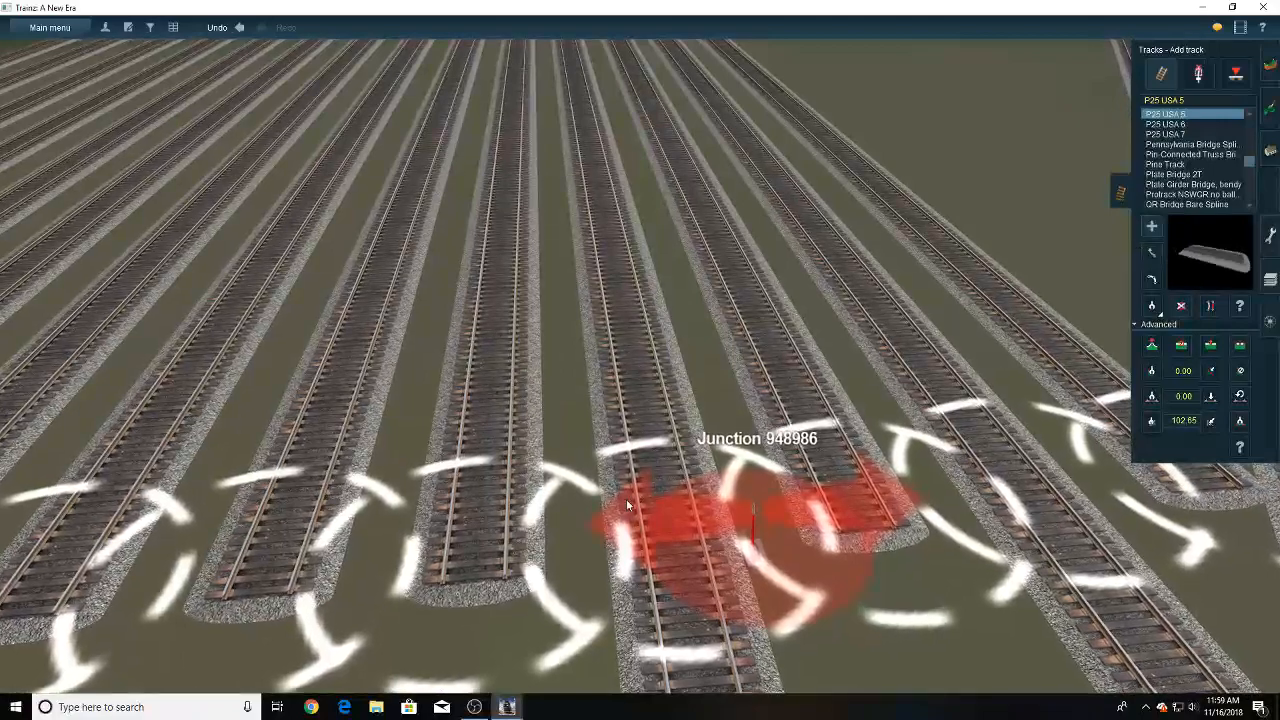
{"action": "left_click", "coordinate": [653, 481]}
{"action": "scroll", "coordinate": [656, 371], "scroll_direction": "down", "scroll_amount": 4}
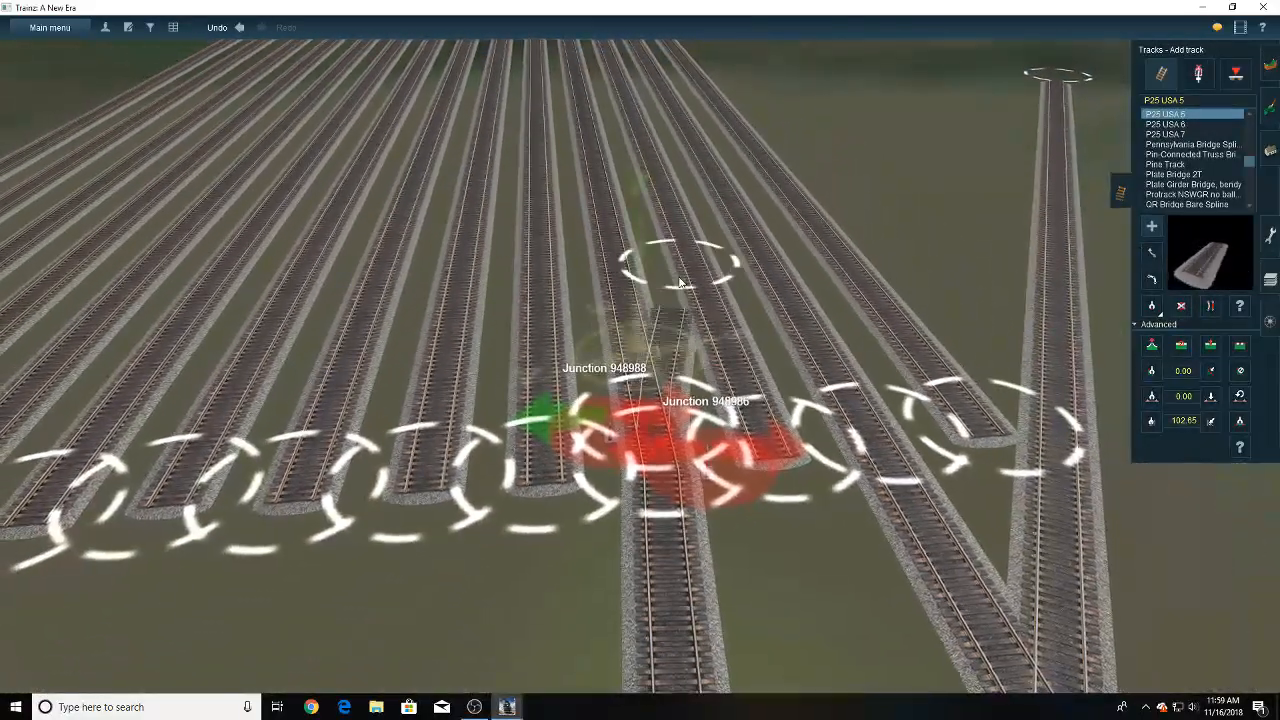
{"action": "left_click", "coordinate": [651, 157]}
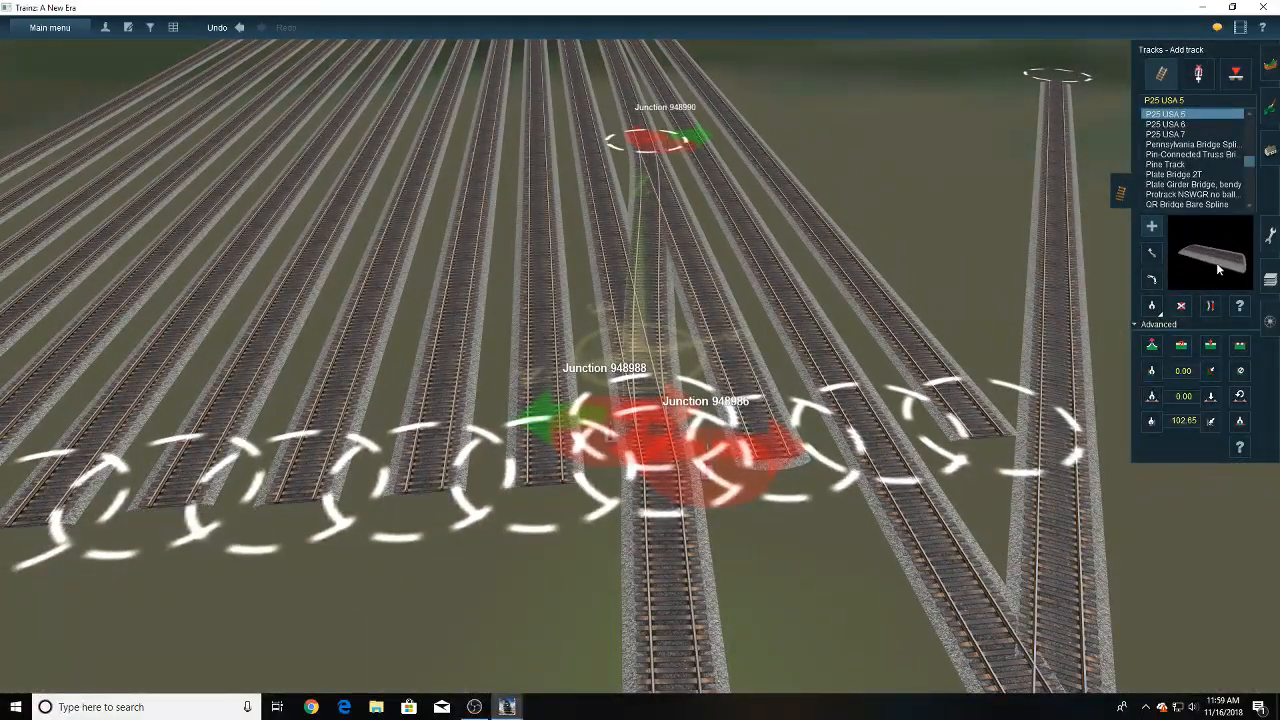
{"action": "left_click", "coordinate": [673, 456]}
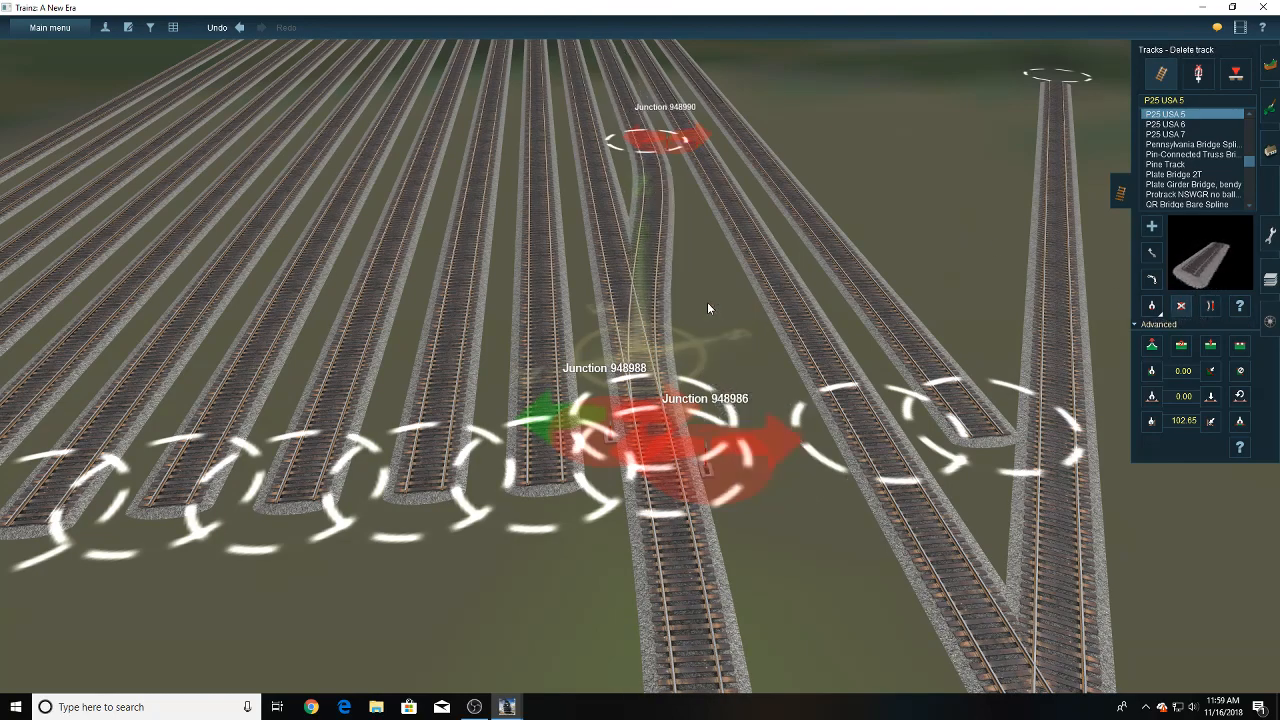
- Delete the junction switches 948990 and 948986 at the two ends of the connector between the eleventh and twelfth yard tracks
{"action": "left_click", "coordinate": [1198, 74]}
{"action": "left_click", "coordinate": [1182, 306]}
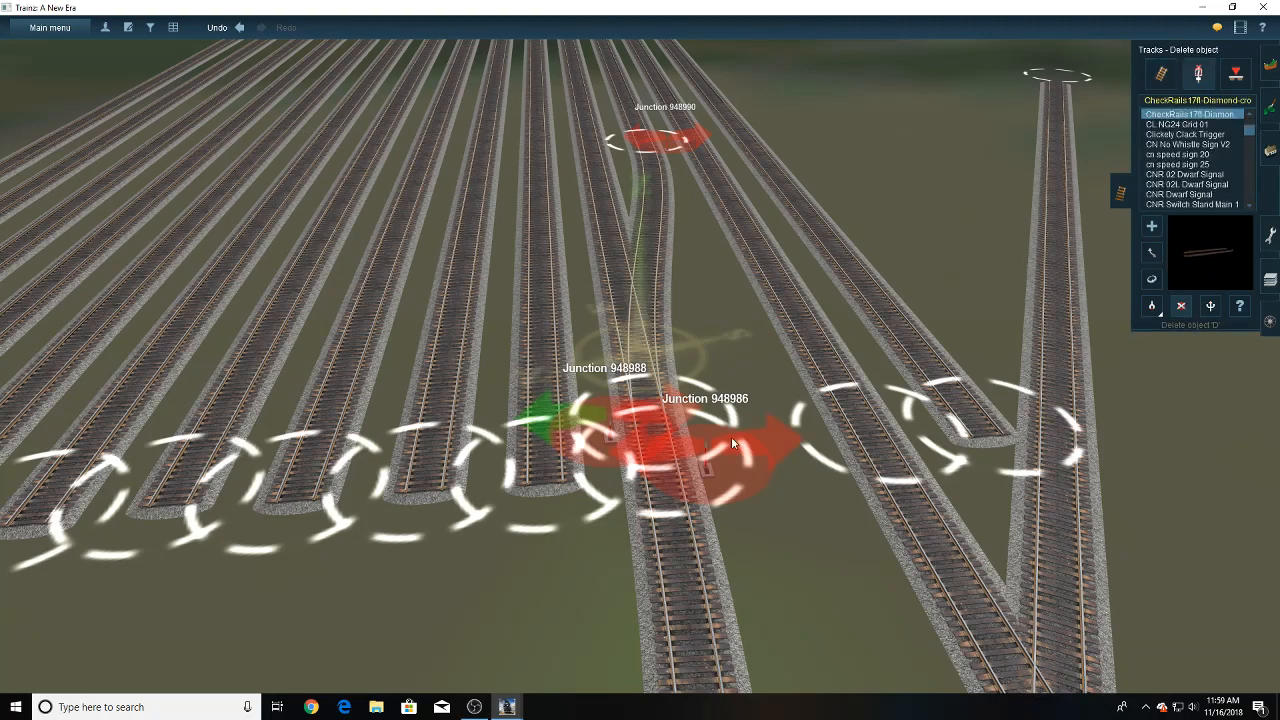
{"action": "scroll", "coordinate": [719, 414], "scroll_direction": "down", "scroll_amount": 4}
{"action": "left_click", "coordinate": [663, 198]}
{"action": "right_click_drag", "start_coordinate": [604, 390], "coordinate": [648, 412]}
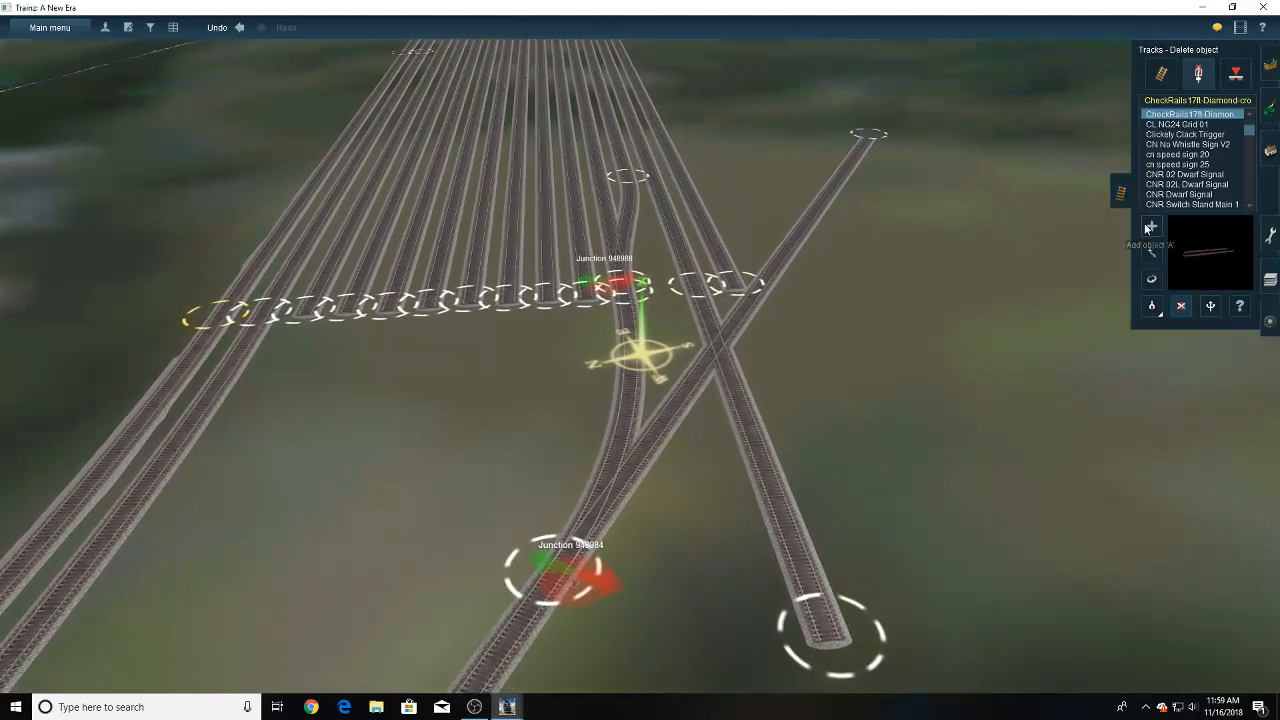
{"action": "left_click", "coordinate": [1161, 74]}
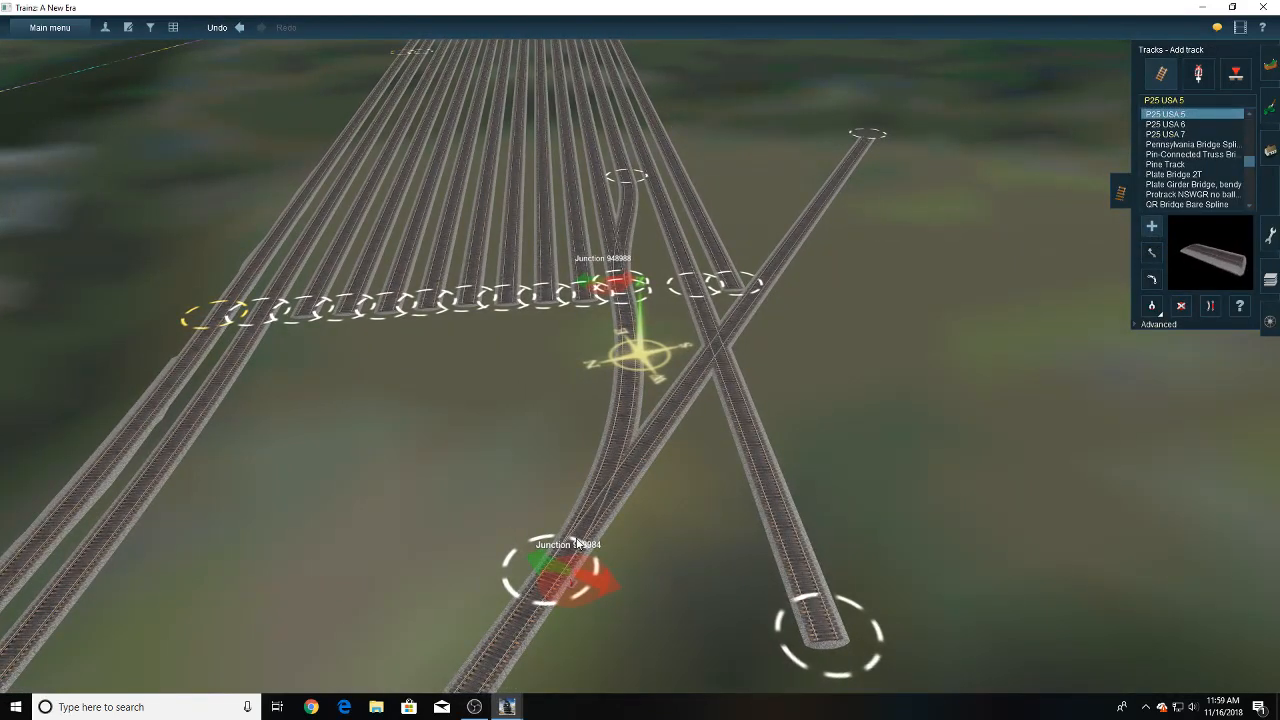
{"action": "left_click_drag", "start_coordinate": [561, 552], "coordinate": [652, 185]}
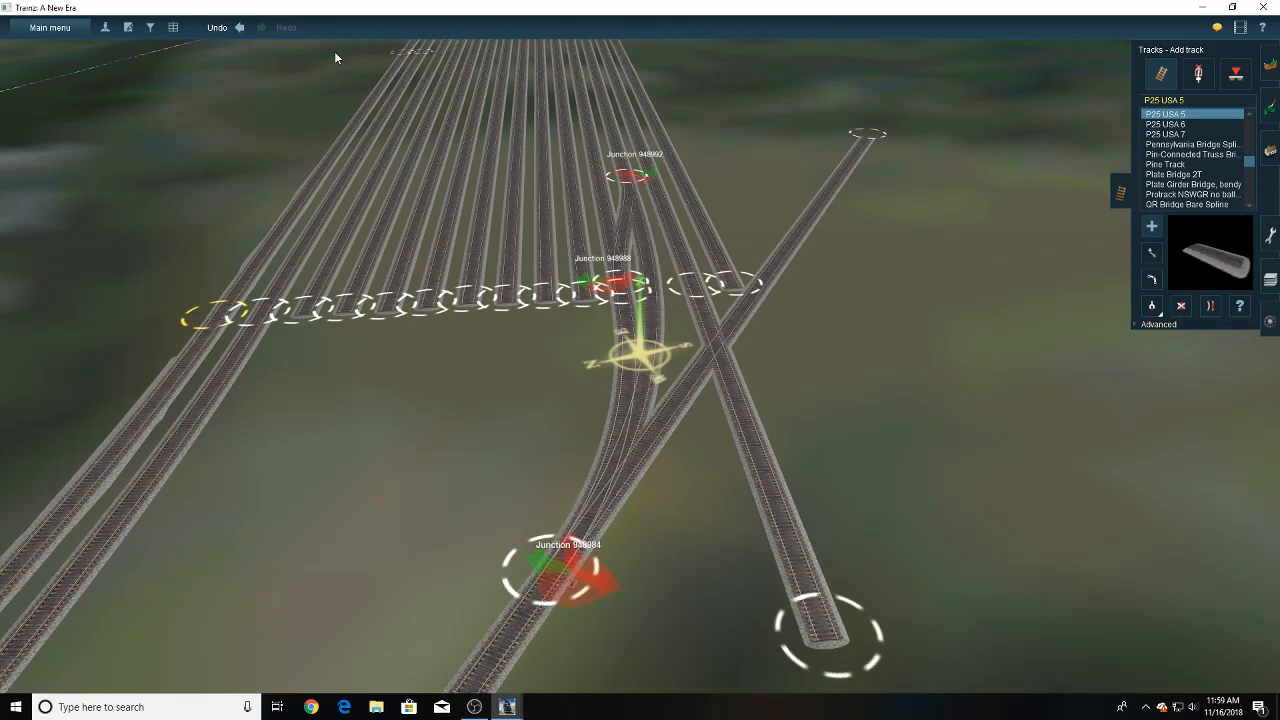
{"action": "left_click", "coordinate": [239, 27]}
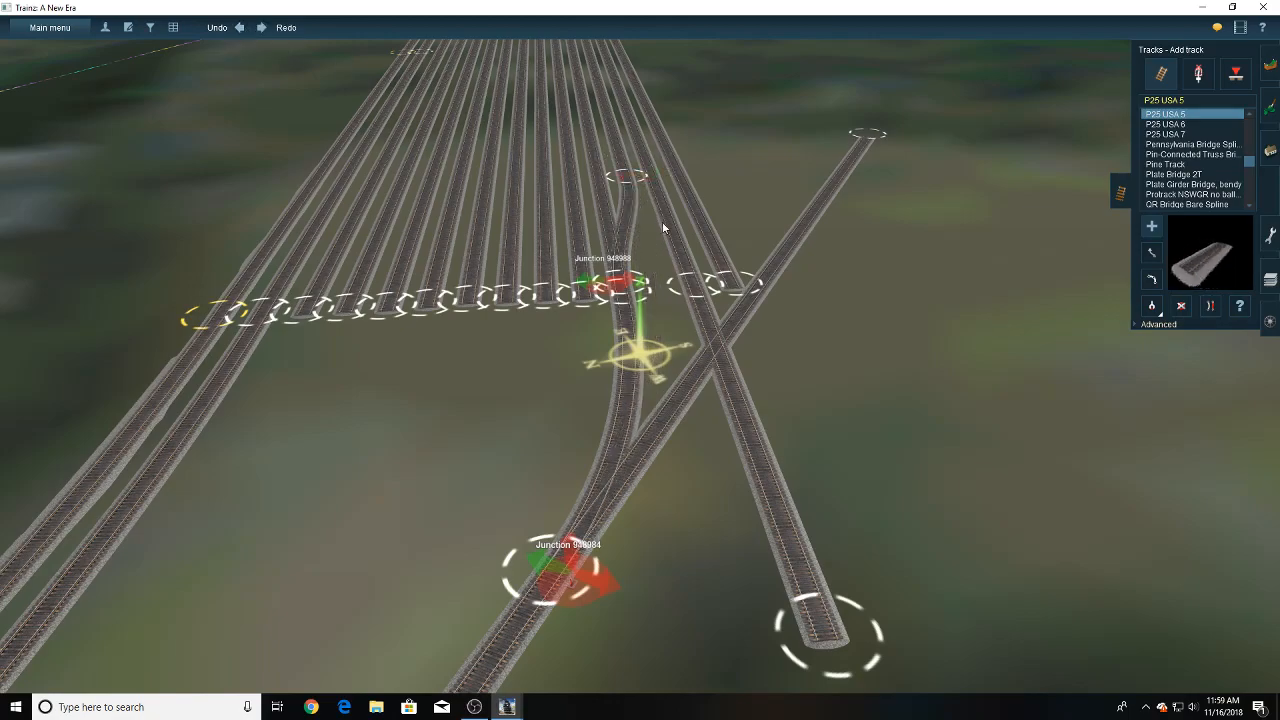
- Try to connect the lead track's junction to the thirteenth yard track with a P25 USA 5 section
{"action": "right_click", "coordinate": [650, 195]}
{"action": "scroll", "coordinate": [650, 205], "scroll_direction": "up", "scroll_amount": 5}
{"action": "left_click_drag", "start_coordinate": [645, 258], "coordinate": [692, 538]}
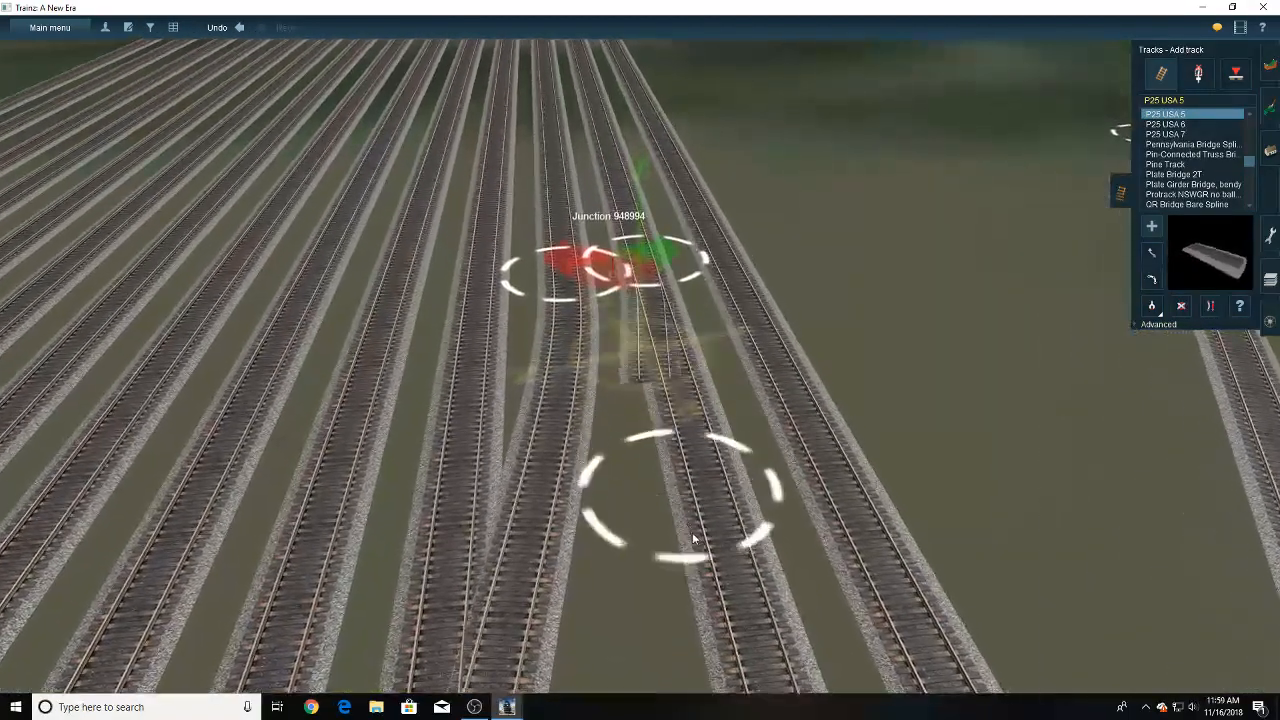
- Delete the connections running from the lead track's junction to the eleventh and thirteenth yard tracks
{"action": "scroll", "coordinate": [692, 538], "scroll_direction": "down", "scroll_amount": 5}
{"action": "right_click", "coordinate": [710, 572]}
{"action": "right_click", "coordinate": [684, 556]}
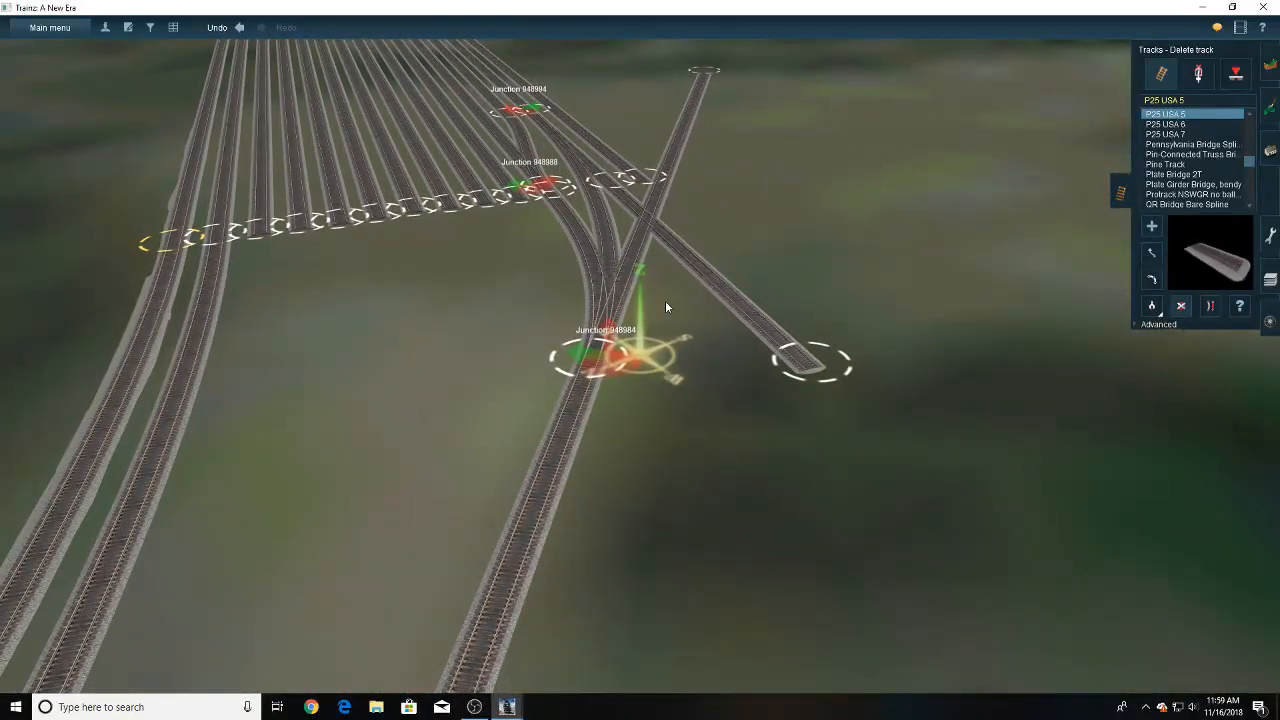
{"action": "scroll", "coordinate": [644, 253], "scroll_direction": "up", "scroll_amount": 3}
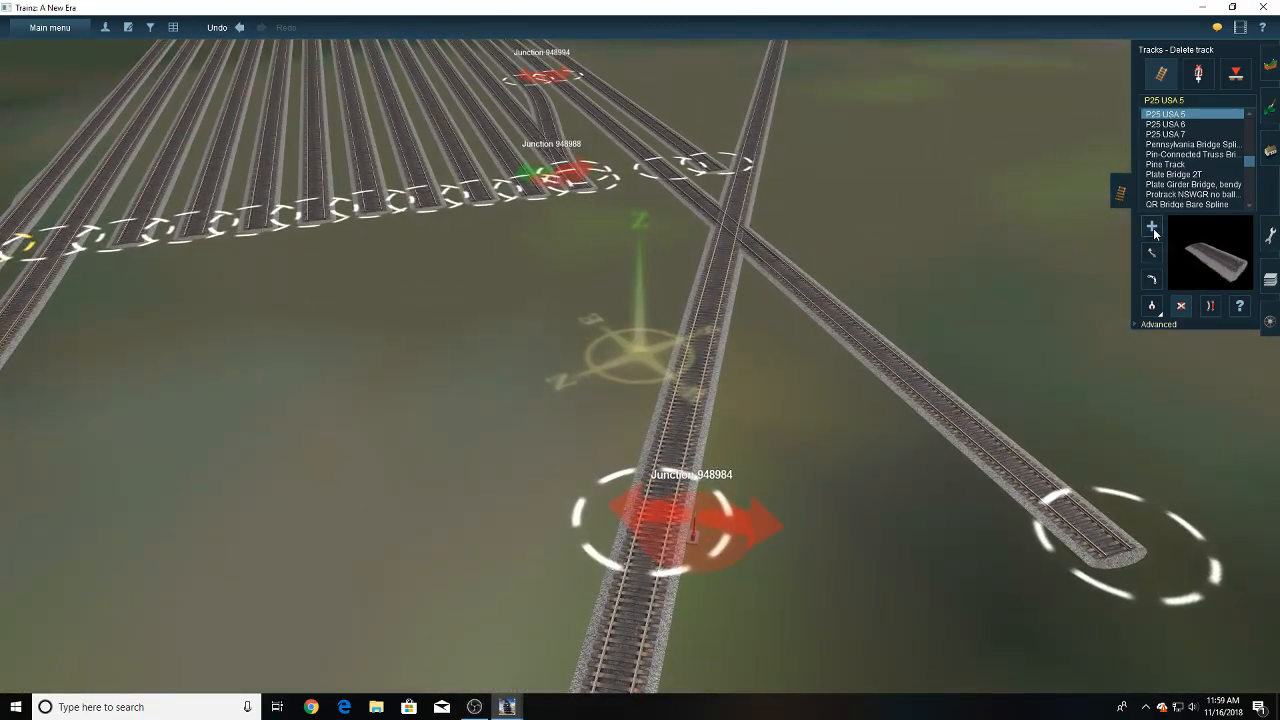
- Relay P25 USA 5 track from the lead junction to the eleventh yard track's end through an intermediate point just short of it
{"action": "right_click", "coordinate": [707, 507]}
{"action": "left_click_drag", "start_coordinate": [614, 375], "coordinate": [601, 195]}
{"action": "right_click", "coordinate": [603, 212]}
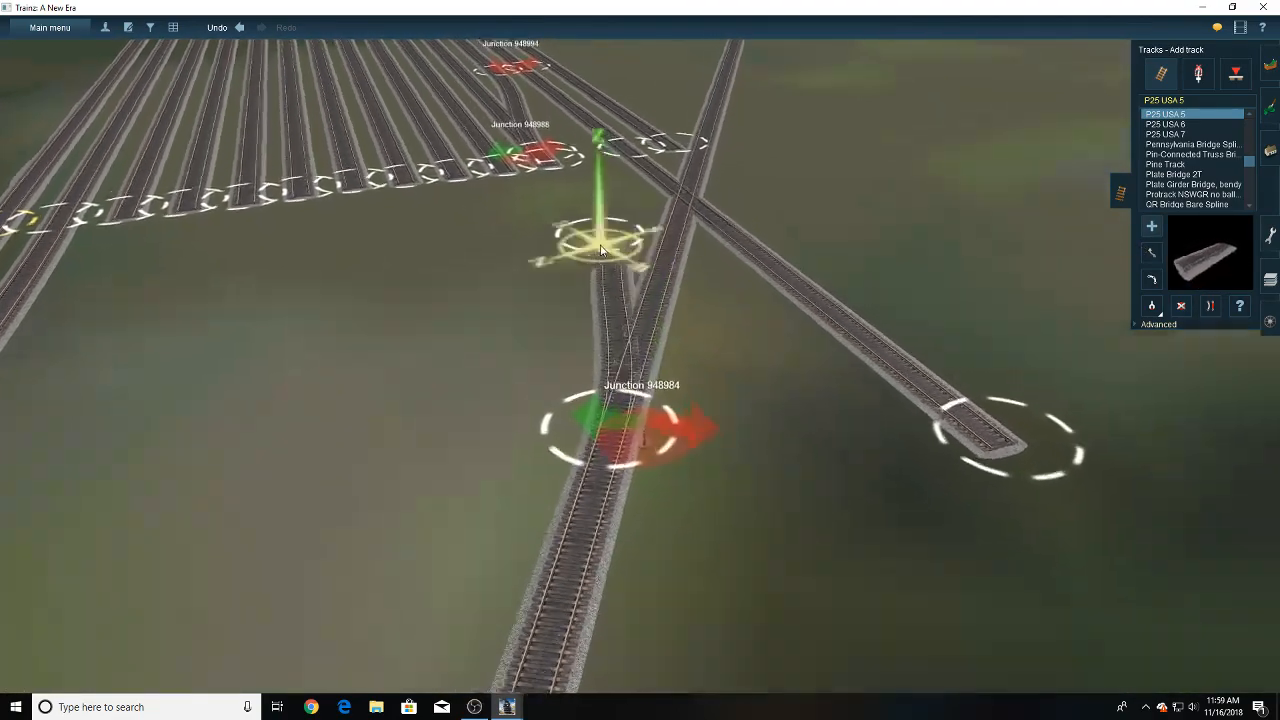
{"action": "key", "text": "Left"}
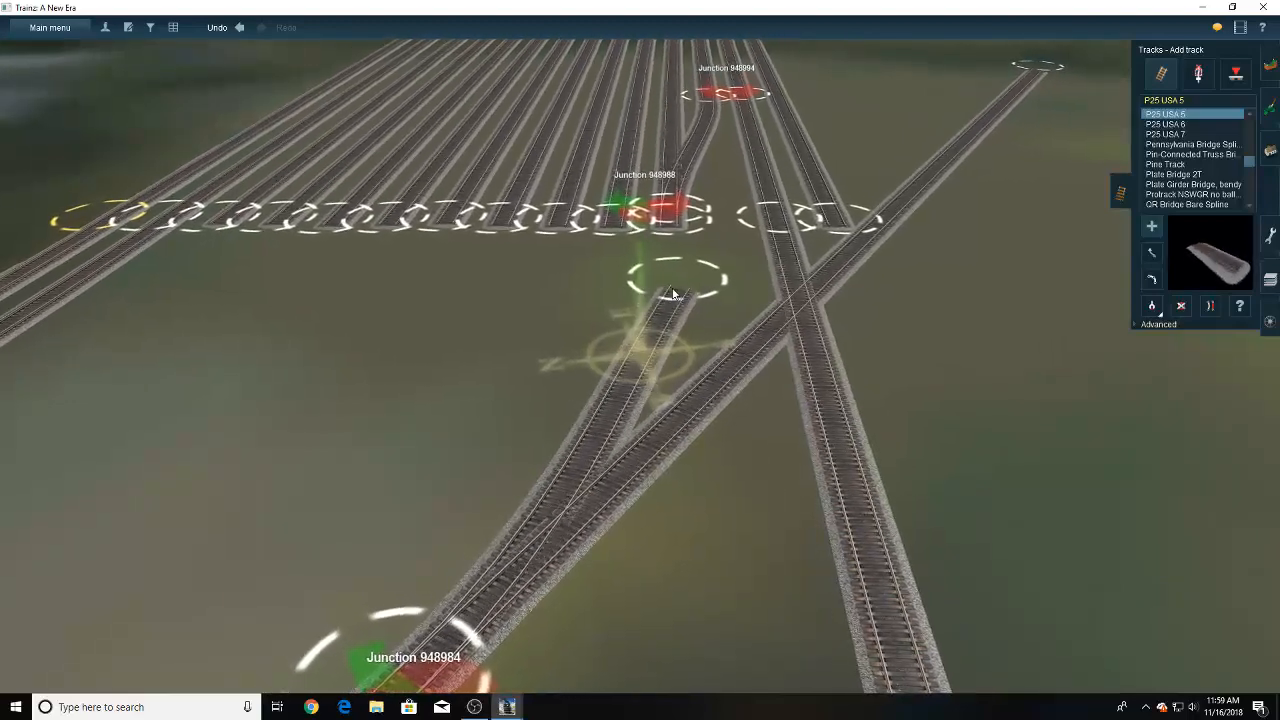
{"action": "left_click_drag", "start_coordinate": [671, 289], "coordinate": [671, 240]}
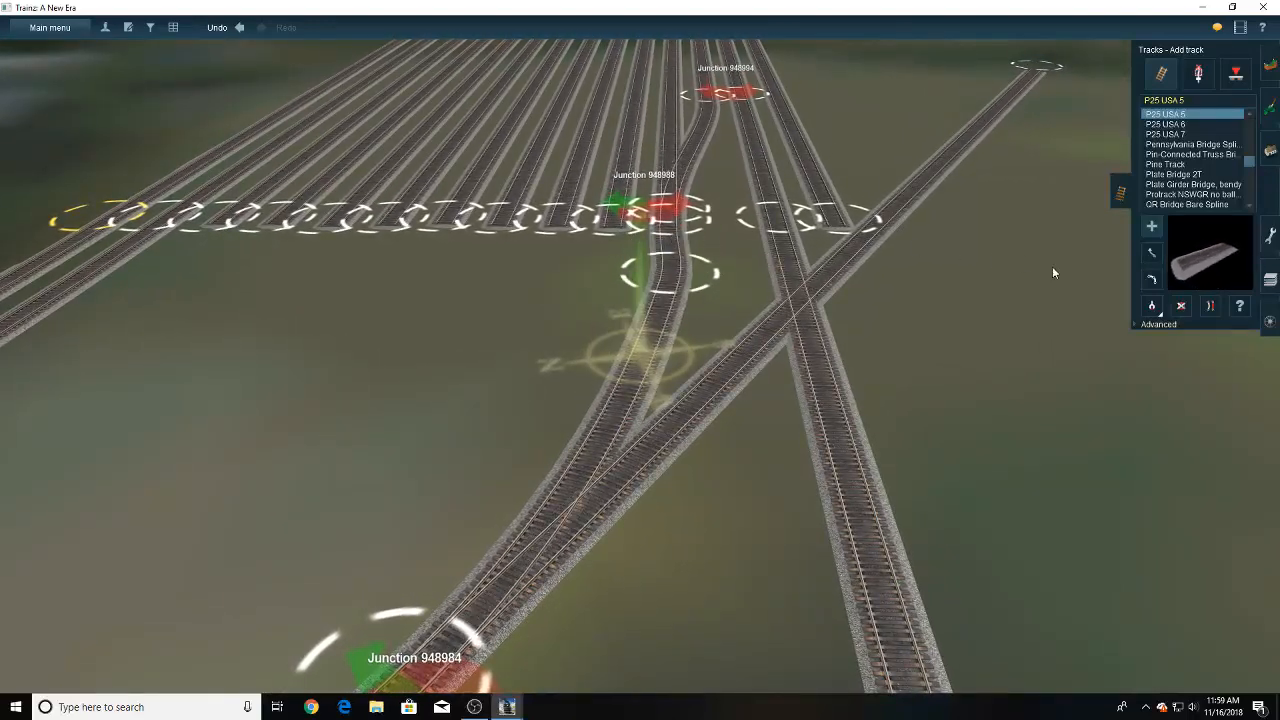
- Straighten the short section at the eleventh track's end and shift the connection's intermediate point slightly closer to the yard
{"action": "left_click", "coordinate": [679, 240]}
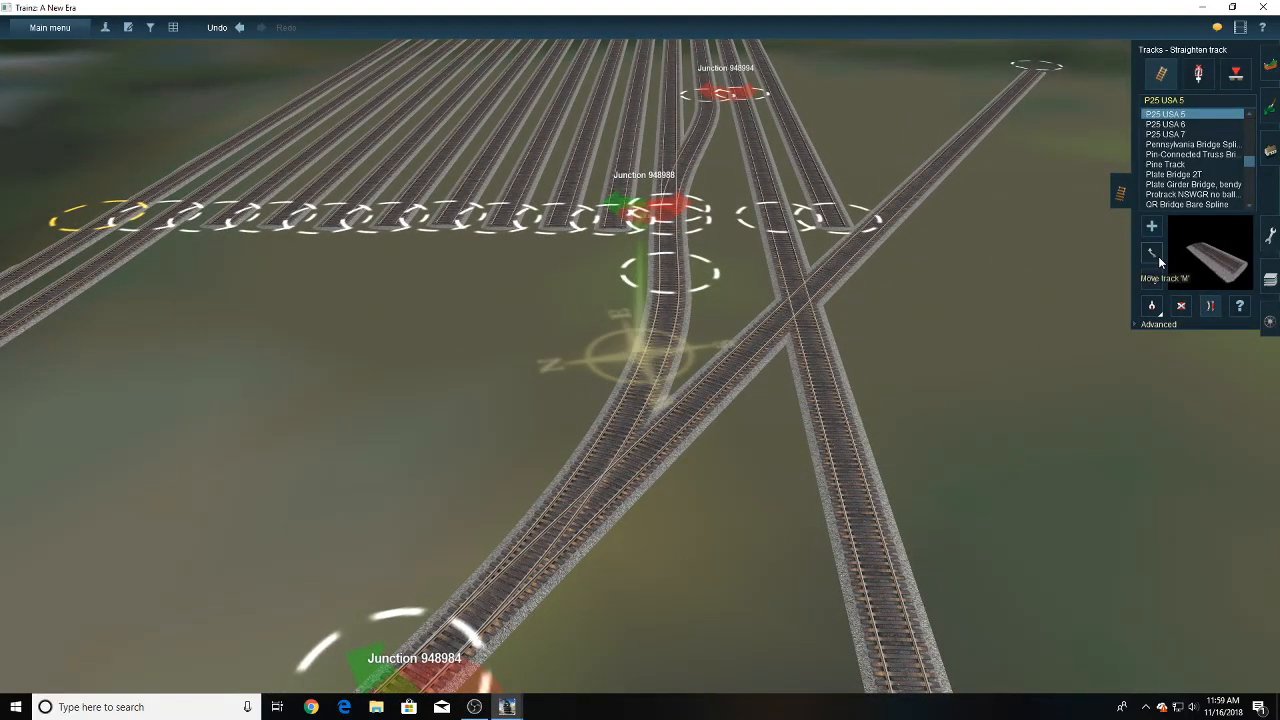
{"action": "left_click", "coordinate": [1157, 254]}
{"action": "left_click_drag", "start_coordinate": [670, 284], "coordinate": [667, 274]}
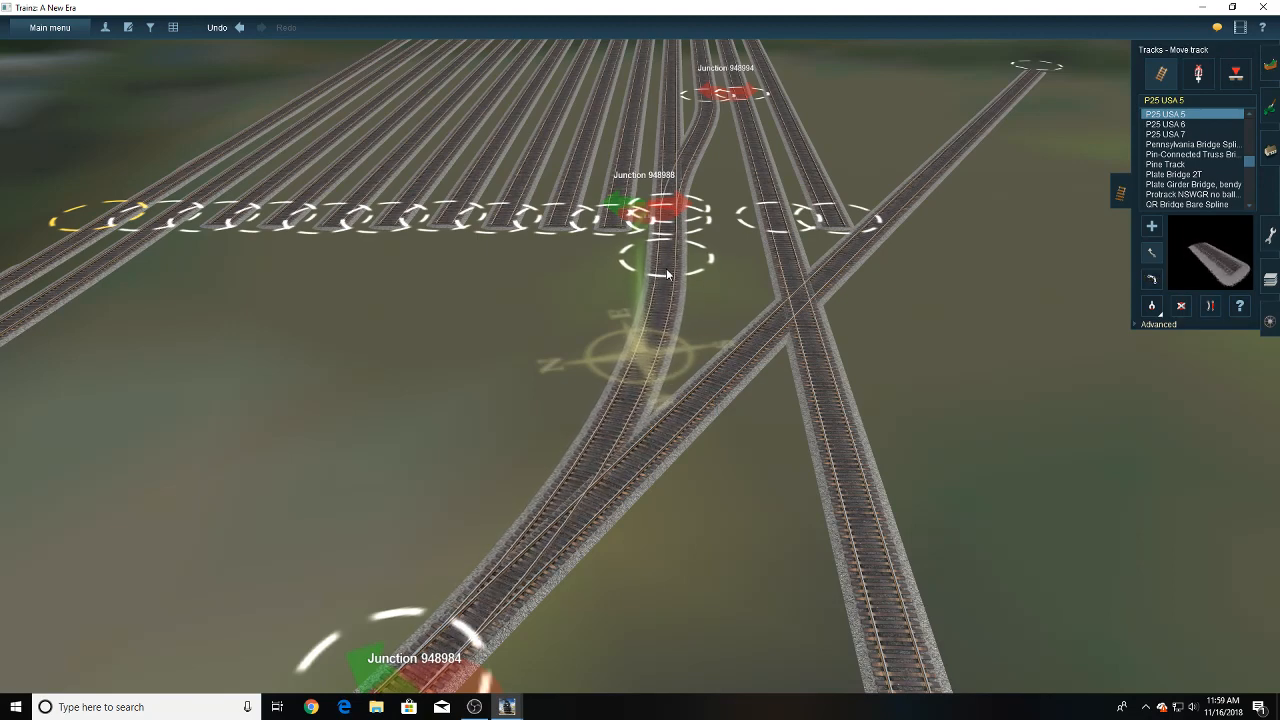
- Examine the curve between the lead junction and the eleventh yard track from several angles and from the yard side
{"action": "key", "text": "Left"}
{"action": "key", "text": "Down"}
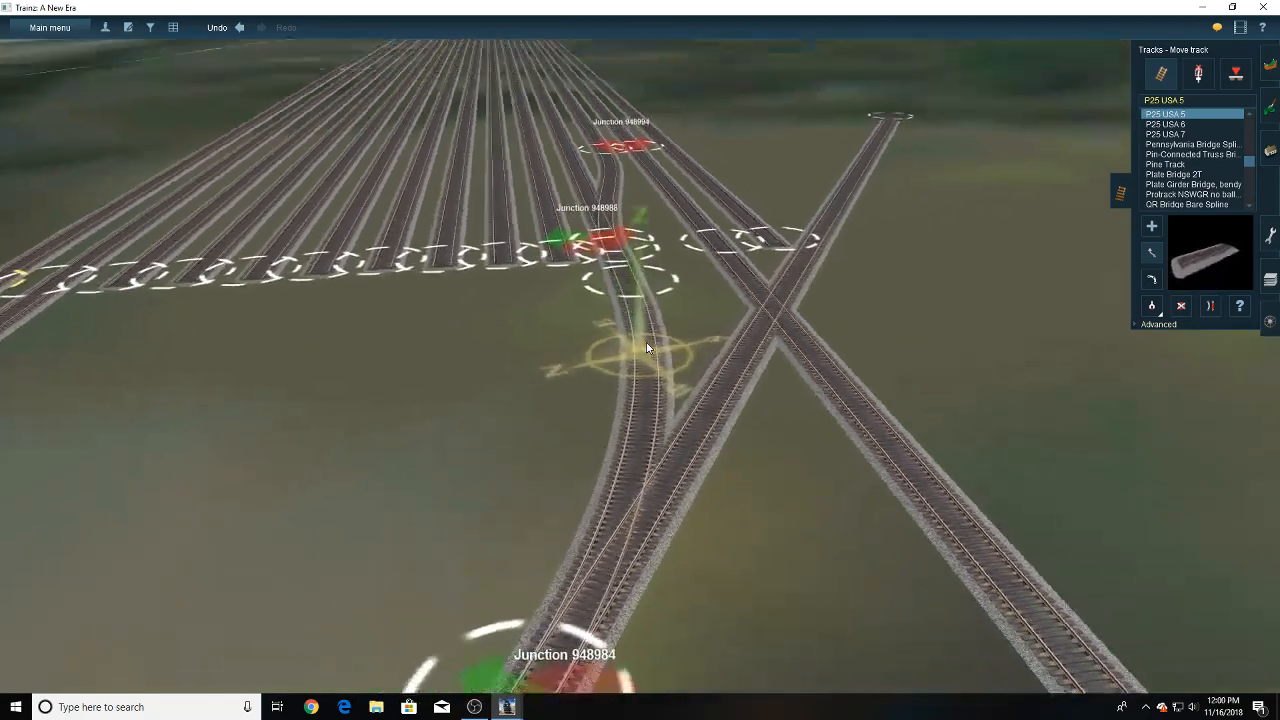
{"action": "key", "text": "Up"}
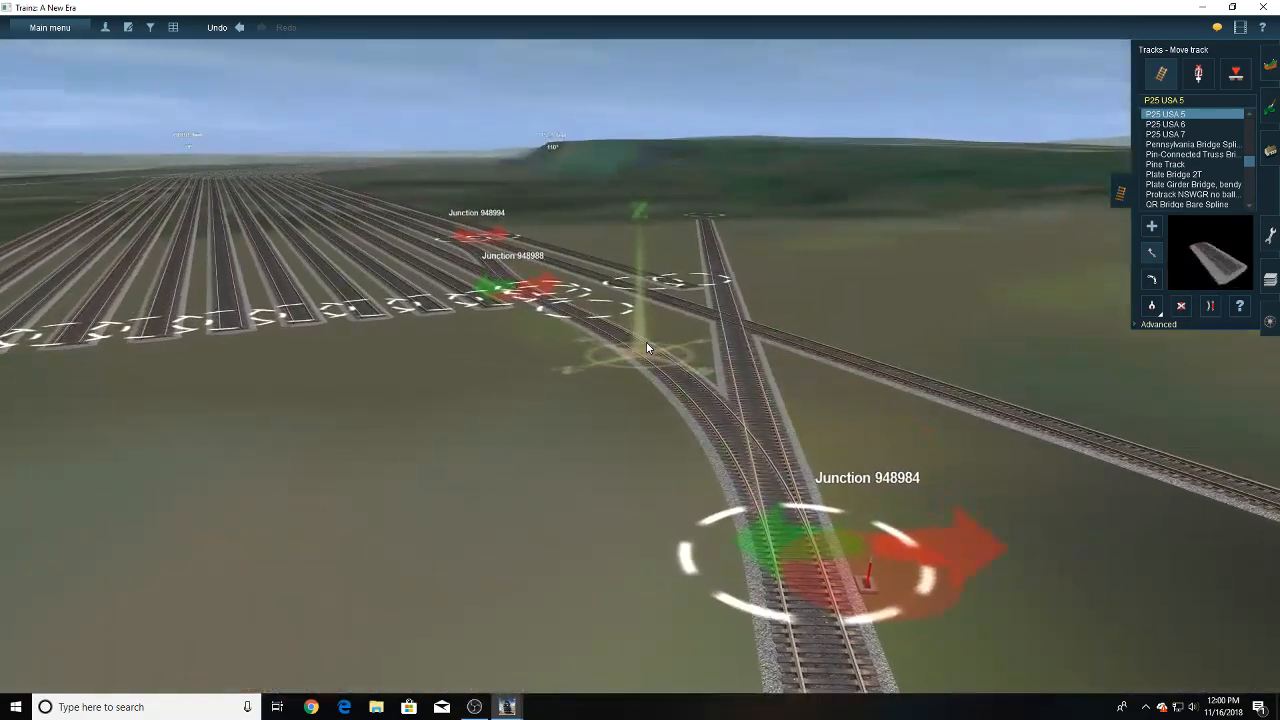
{"action": "key", "text": "Left"}
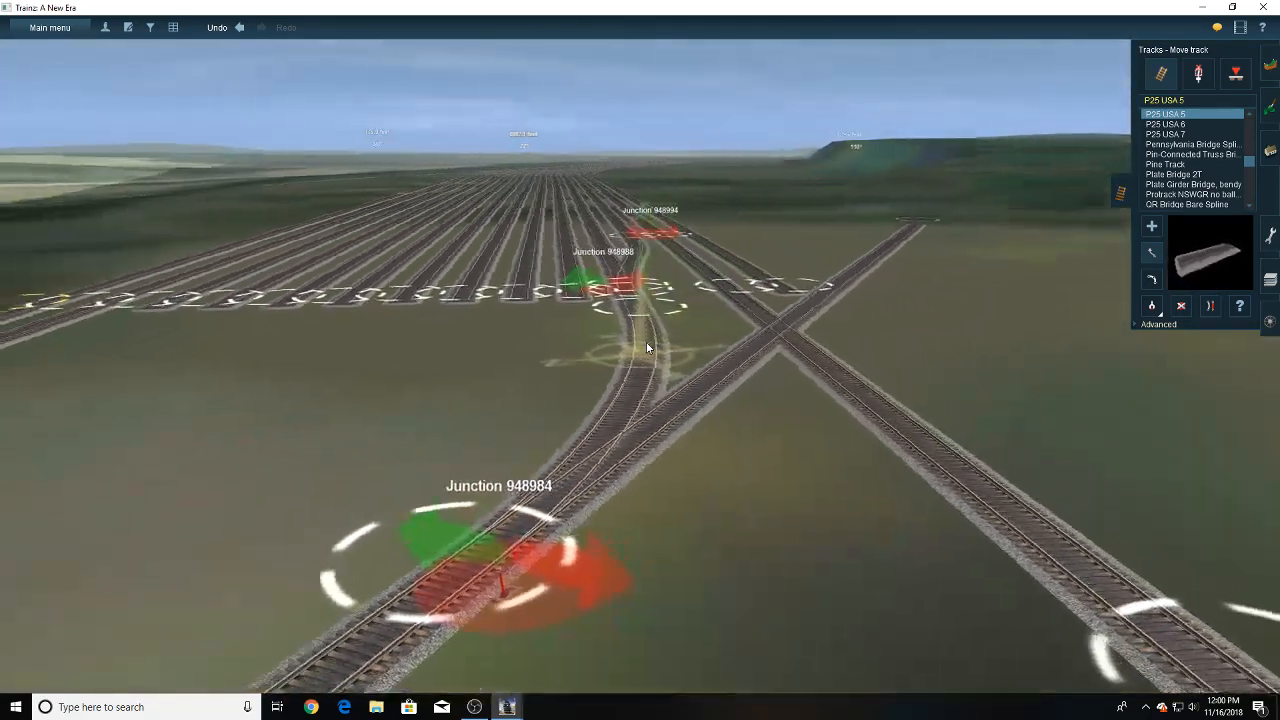
{"action": "key", "text": "Up"}
{"action": "key", "text": "Left"}
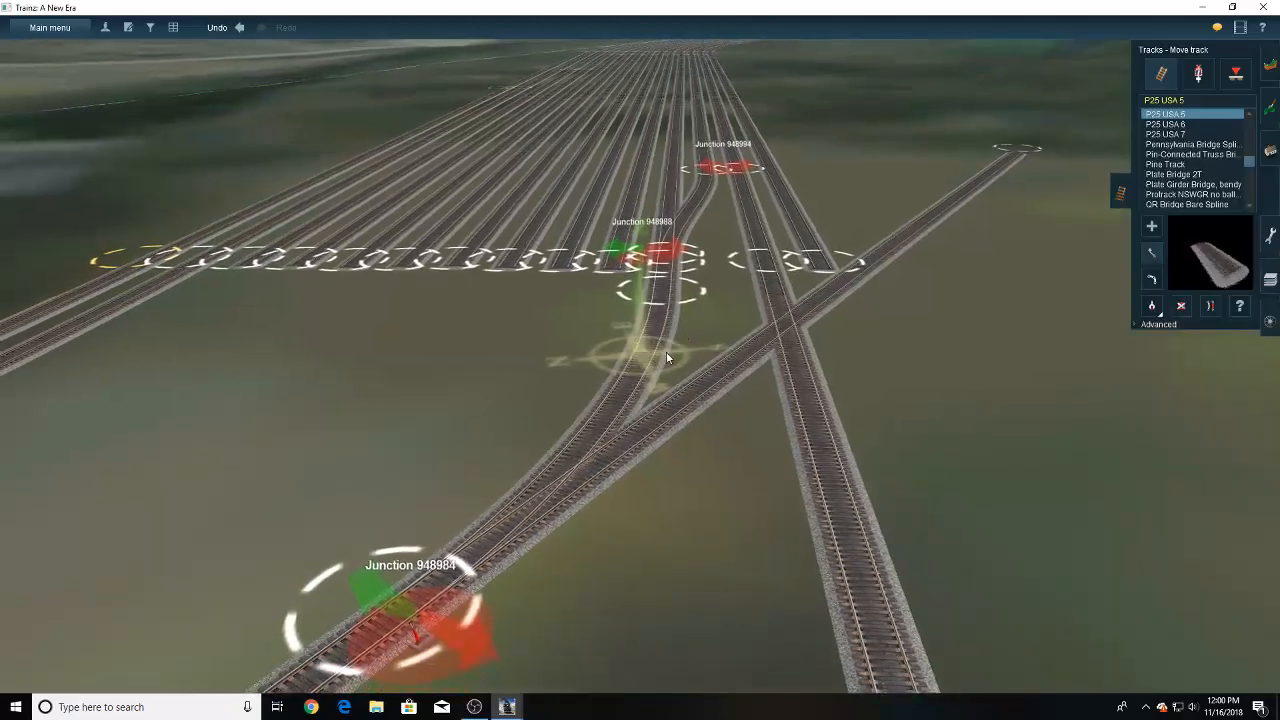
{"action": "right_click_drag", "start_coordinate": [668, 150], "coordinate": [716, 276]}
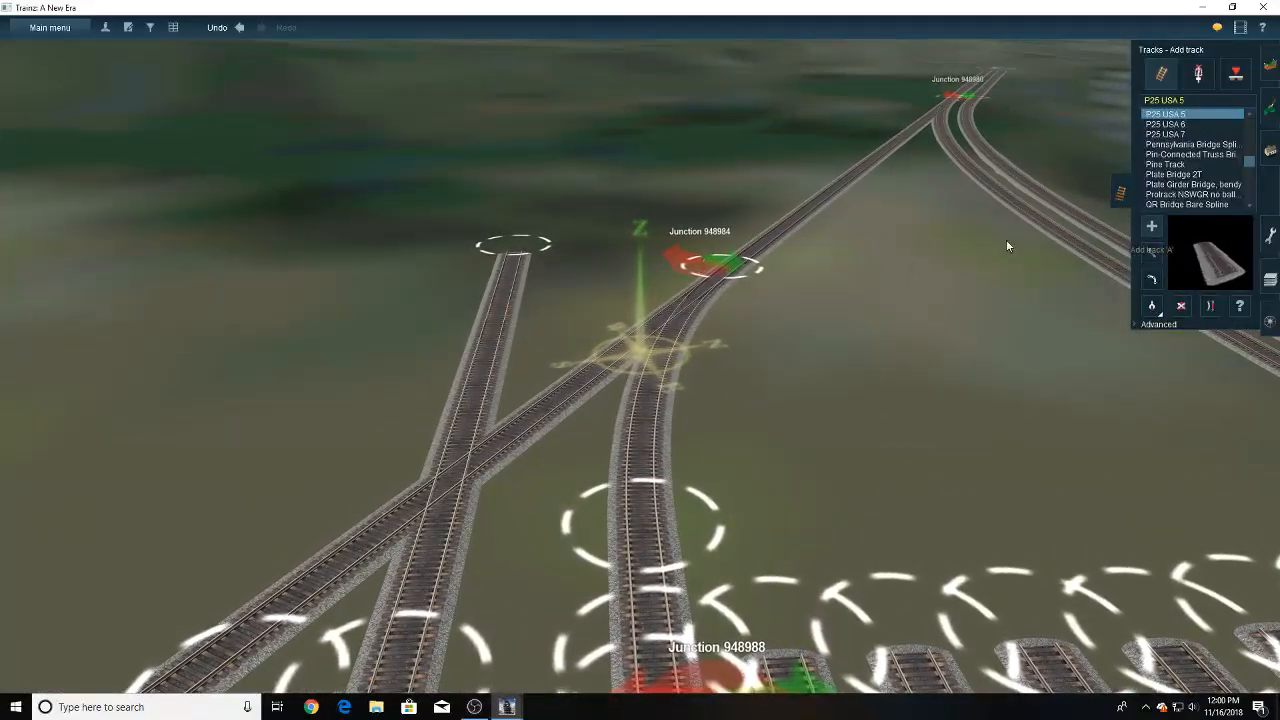
{"action": "left_click_drag", "start_coordinate": [717, 274], "coordinate": [475, 360]}
{"action": "right_click_drag", "start_coordinate": [475, 360], "coordinate": [1137, 273]}
{"action": "left_click", "coordinate": [1151, 250]}
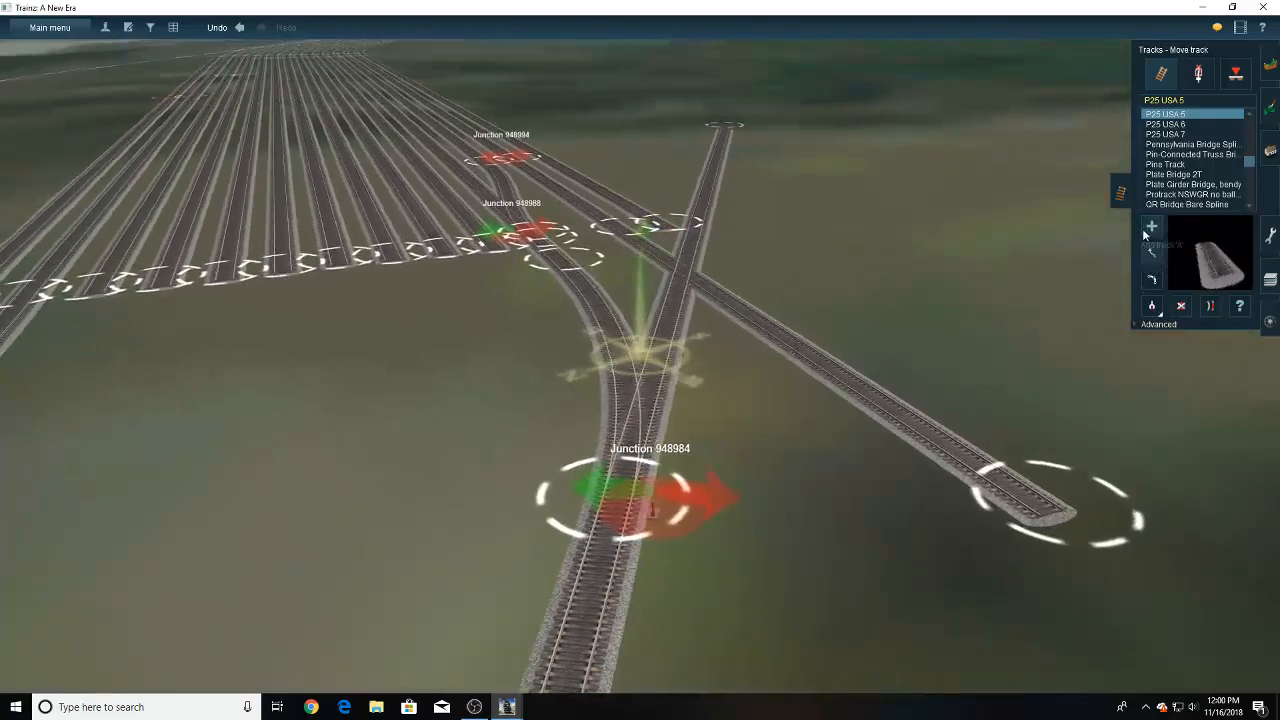
- Lay a P25 USA 5 section from the lead junction to the existing connection point on the thirteenth yard track
{"action": "left_click", "coordinate": [1148, 228]}
{"action": "left_click", "coordinate": [608, 504]}
{"action": "right_click", "coordinate": [611, 277]}
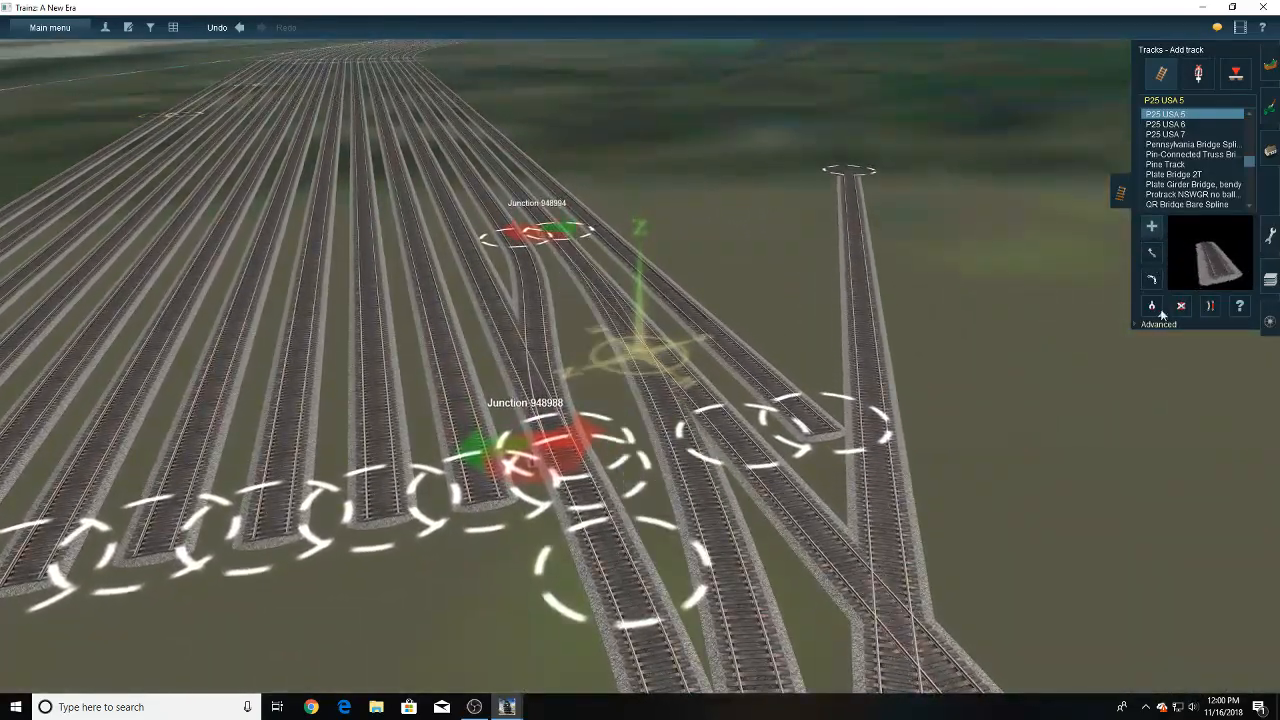
- Delete the lead track's straight extension beyond the junction and the thirteenth yard track's leftover end sections
{"action": "right_click", "coordinate": [807, 518]}
{"action": "right_click", "coordinate": [692, 476]}
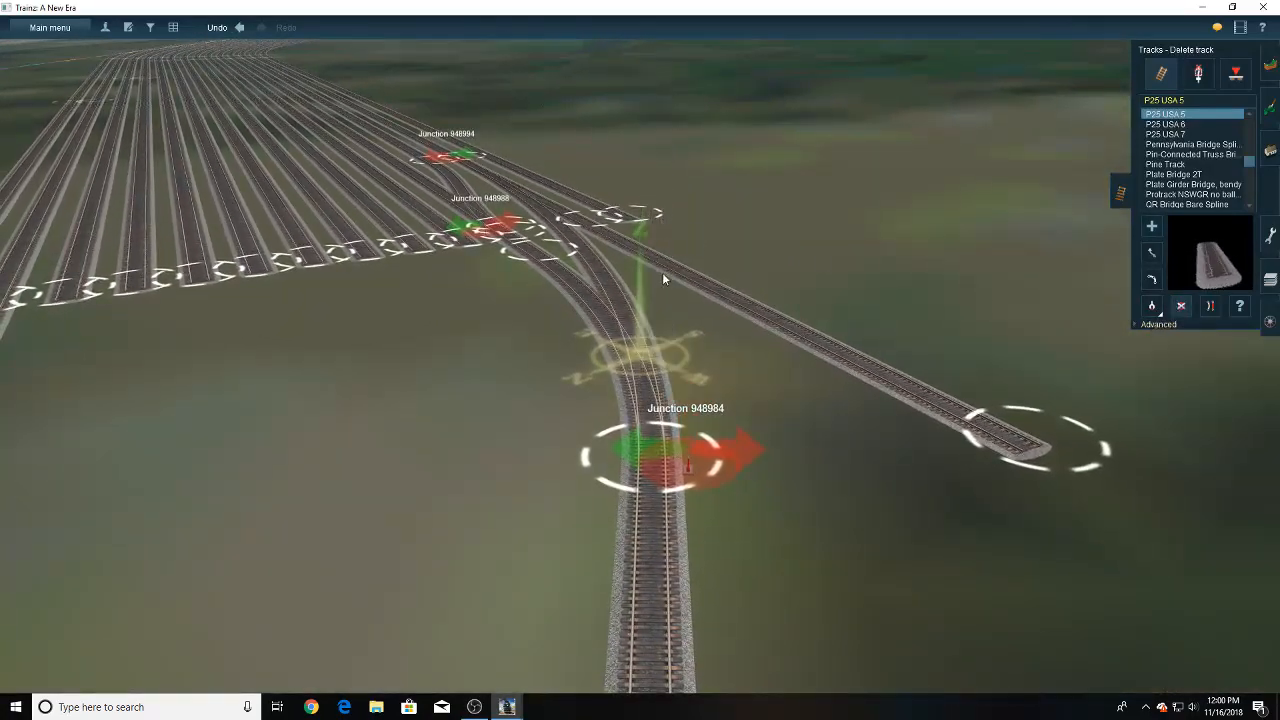
{"action": "left_click", "coordinate": [662, 272]}
{"action": "right_click", "coordinate": [620, 310]}
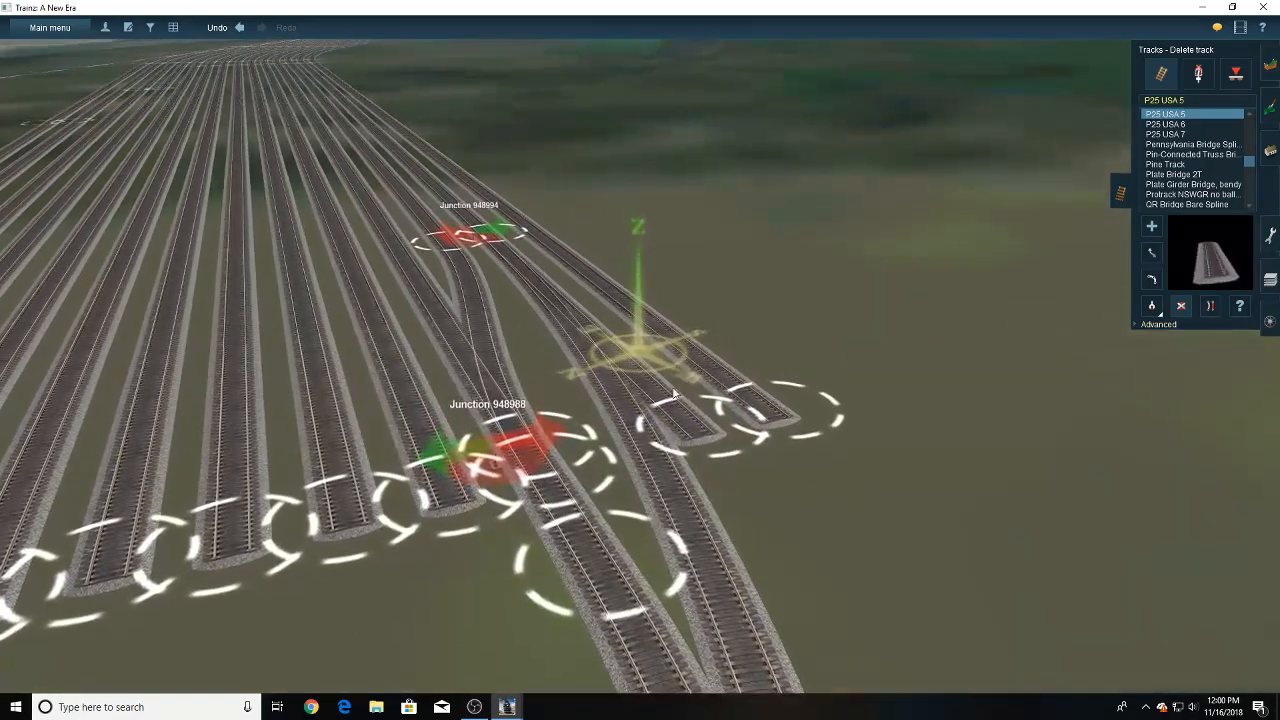
{"action": "left_click", "coordinate": [669, 342]}
{"action": "right_click", "coordinate": [508, 223]}
- Branch a P25 USA 5 connector from the thirteenth track onto the fourteenth yard track and delete the fourteenth track's leftover end section
{"action": "left_click", "coordinate": [1152, 227]}
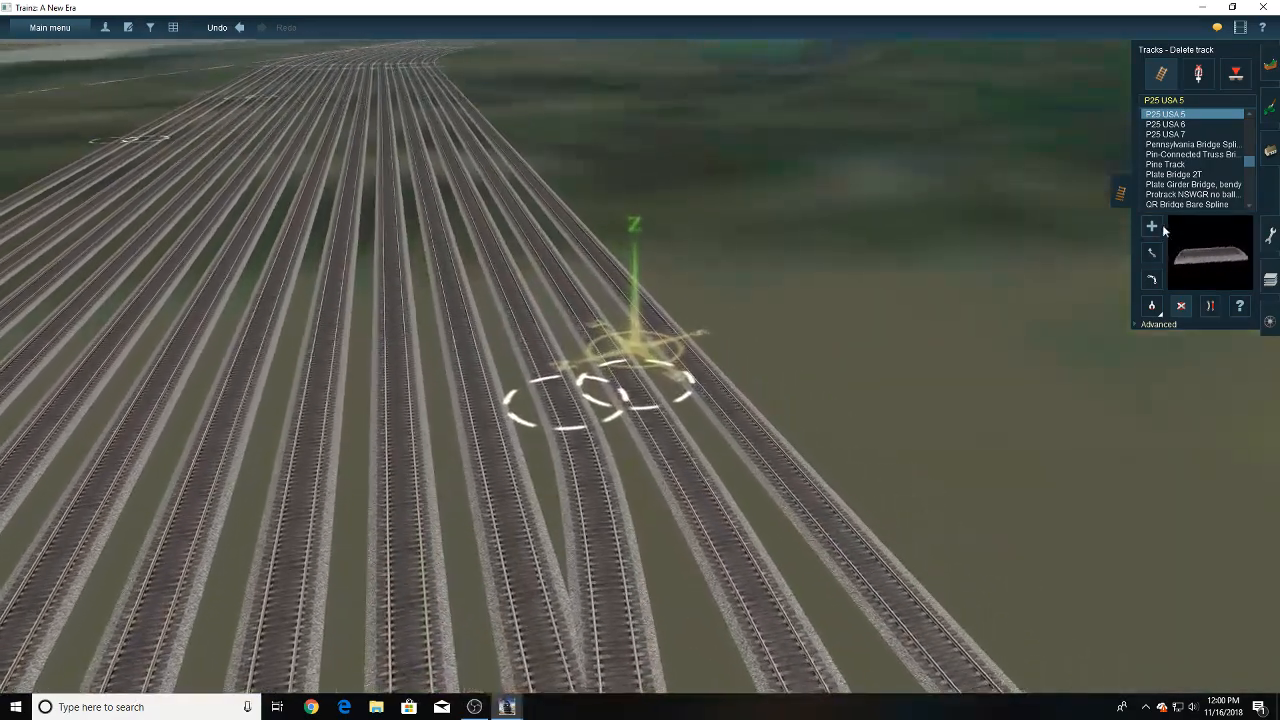
{"action": "scroll", "coordinate": [706, 336], "scroll_direction": "up", "scroll_amount": 3}
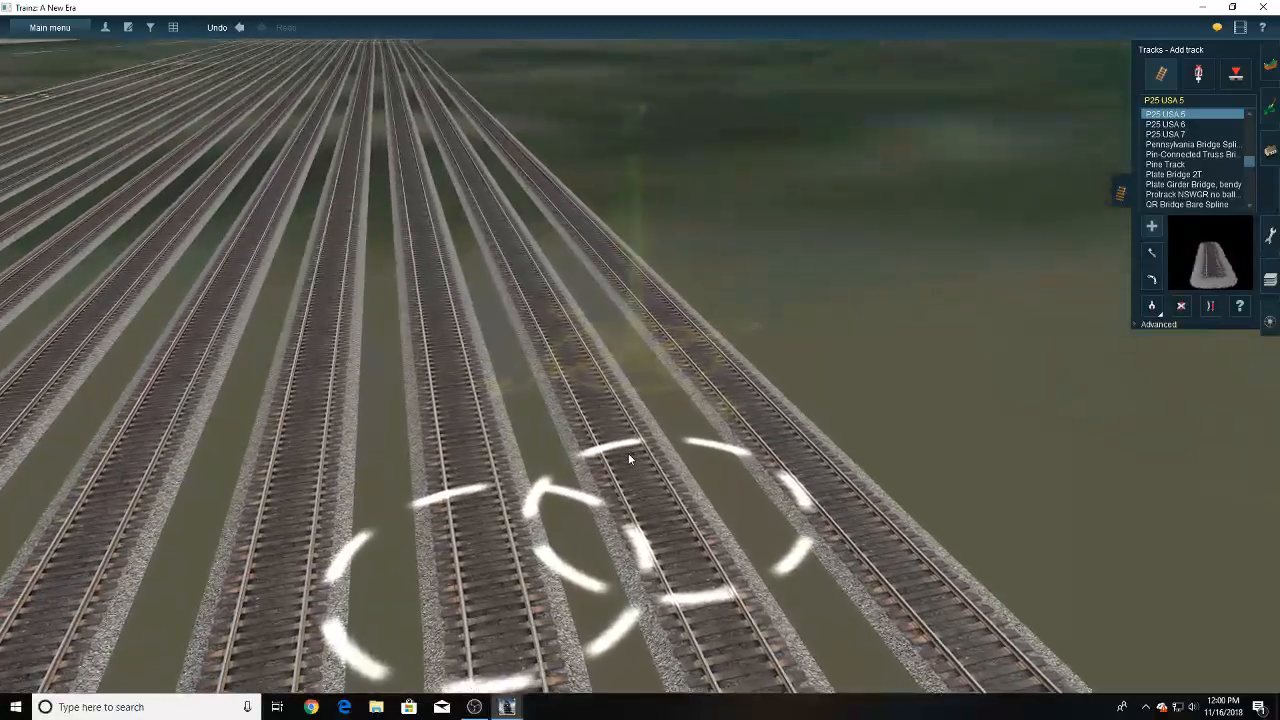
{"action": "left_click", "coordinate": [565, 450]}
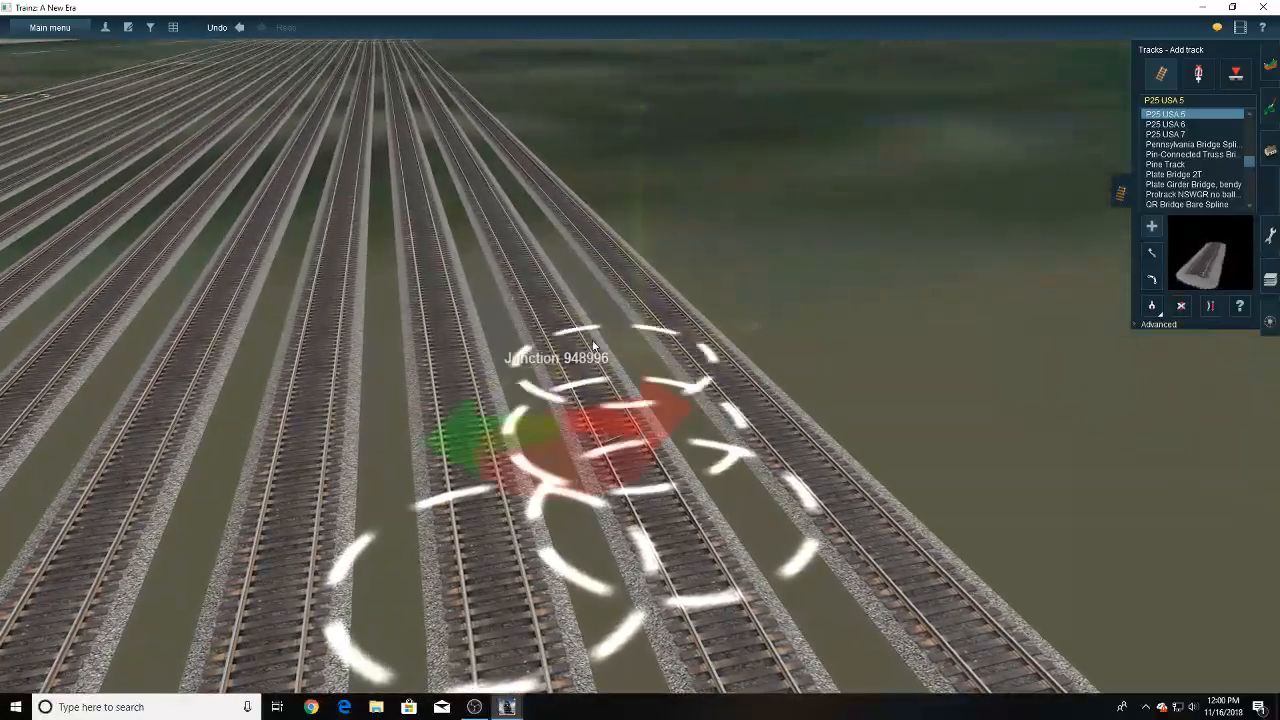
{"action": "left_click", "coordinate": [525, 158]}
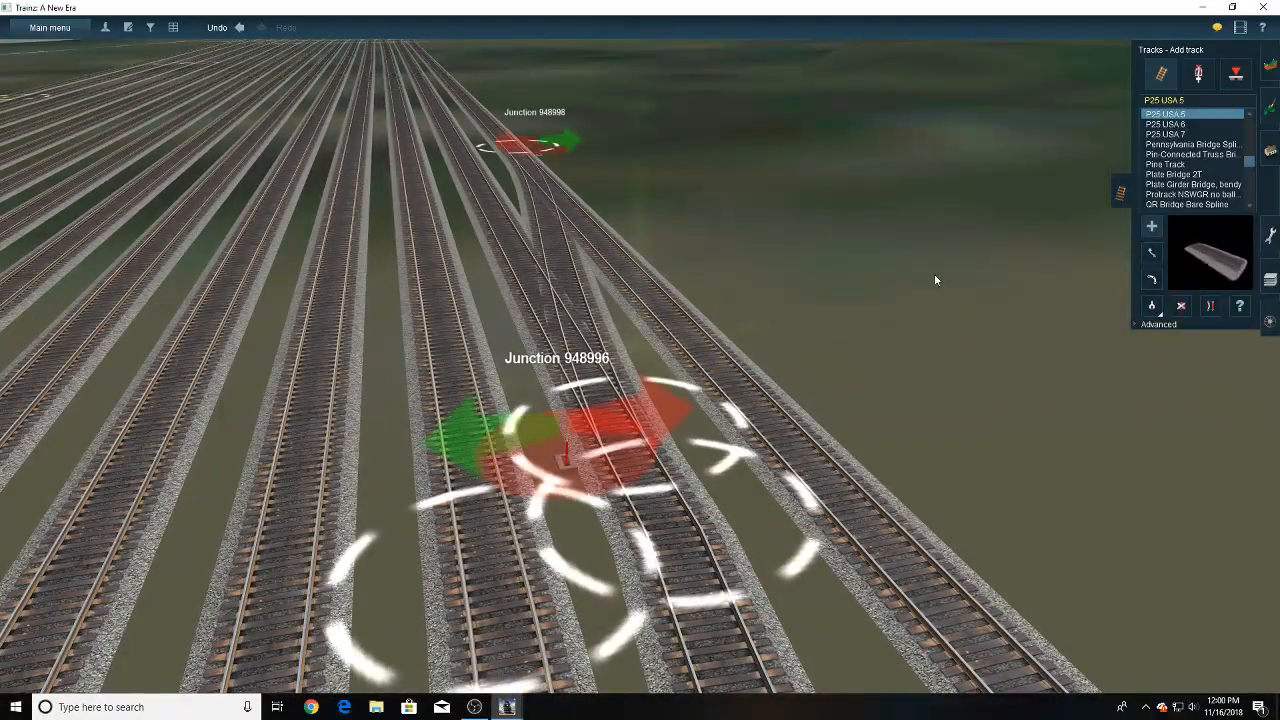
{"action": "left_click", "coordinate": [810, 470]}
- Straighten the track at the new thirteenth-track junction and delete the junction switch 948998 at the connector's far end
{"action": "left_click", "coordinate": [668, 502]}
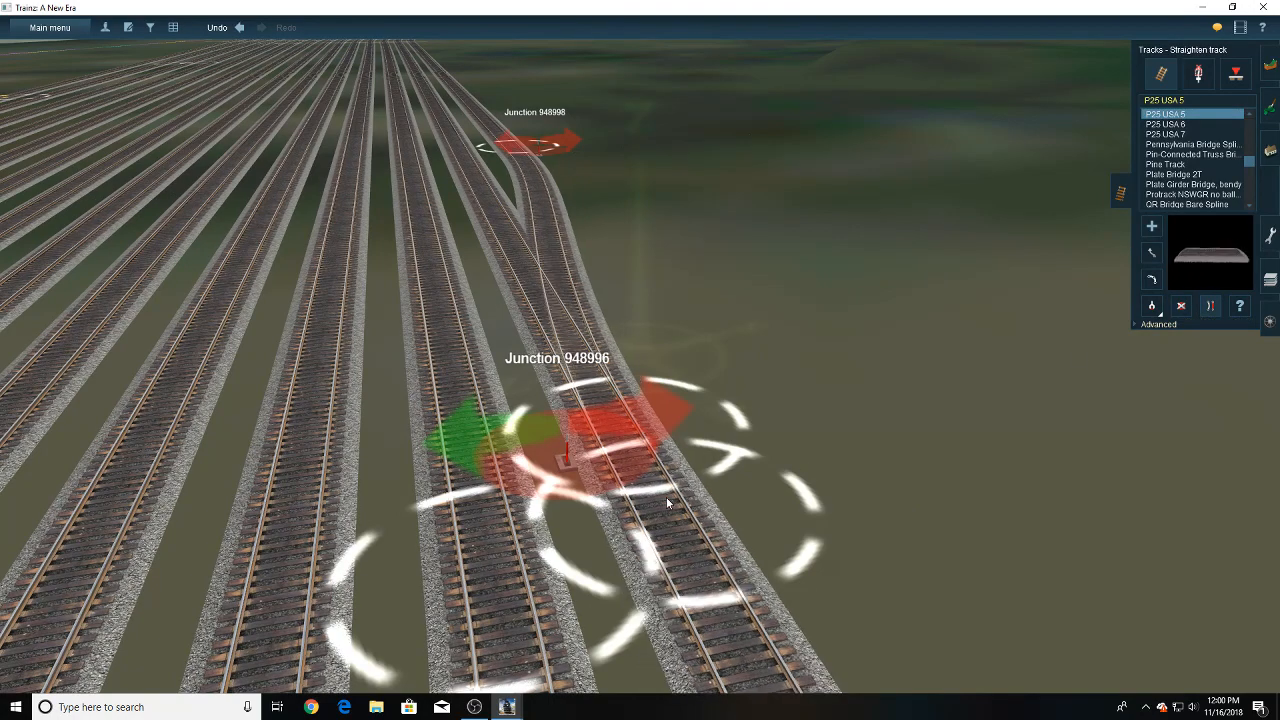
{"action": "scroll", "coordinate": [668, 502], "scroll_direction": "down", "scroll_amount": 5}
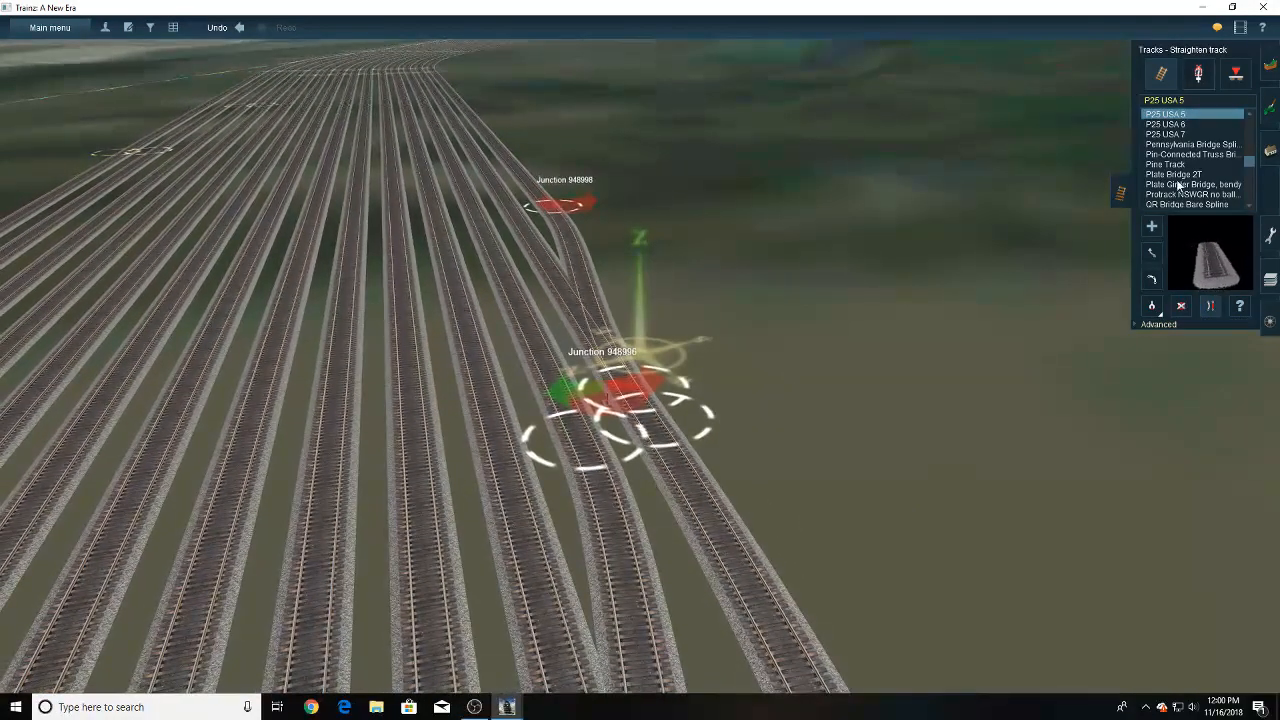
{"action": "left_click", "coordinate": [1198, 76]}
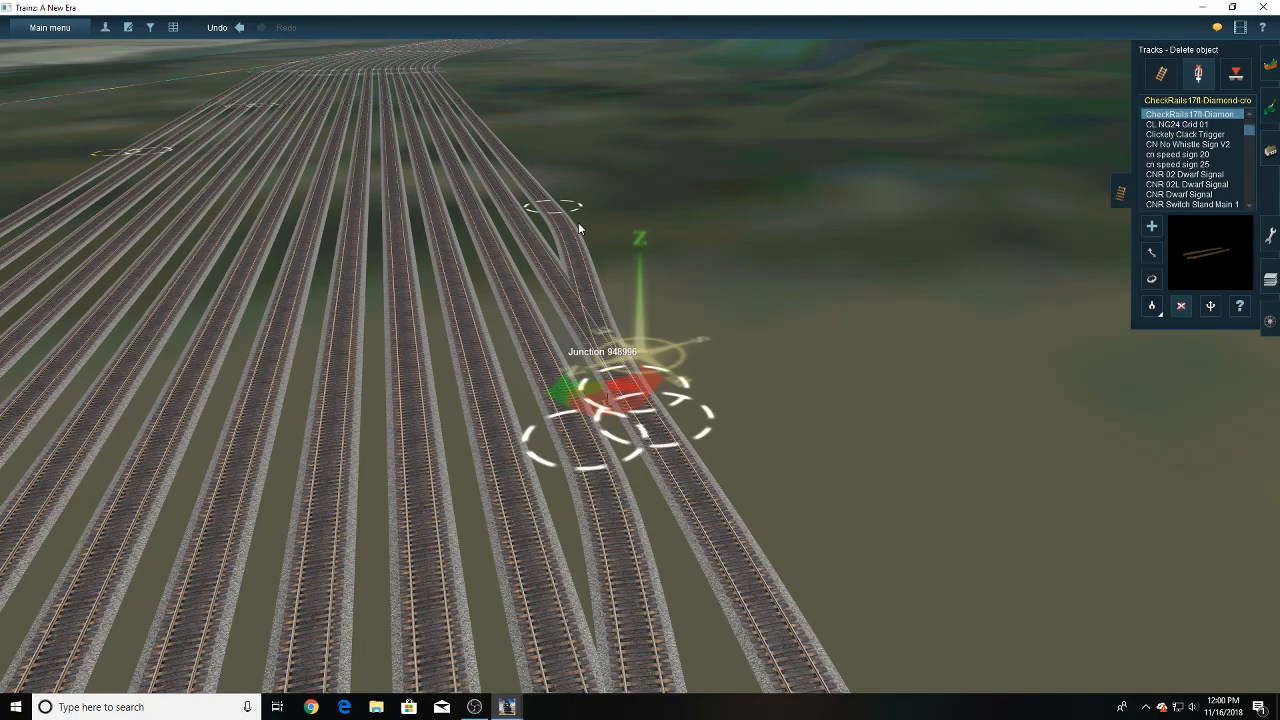
{"action": "right_click_drag", "start_coordinate": [578, 222], "coordinate": [628, 271]}
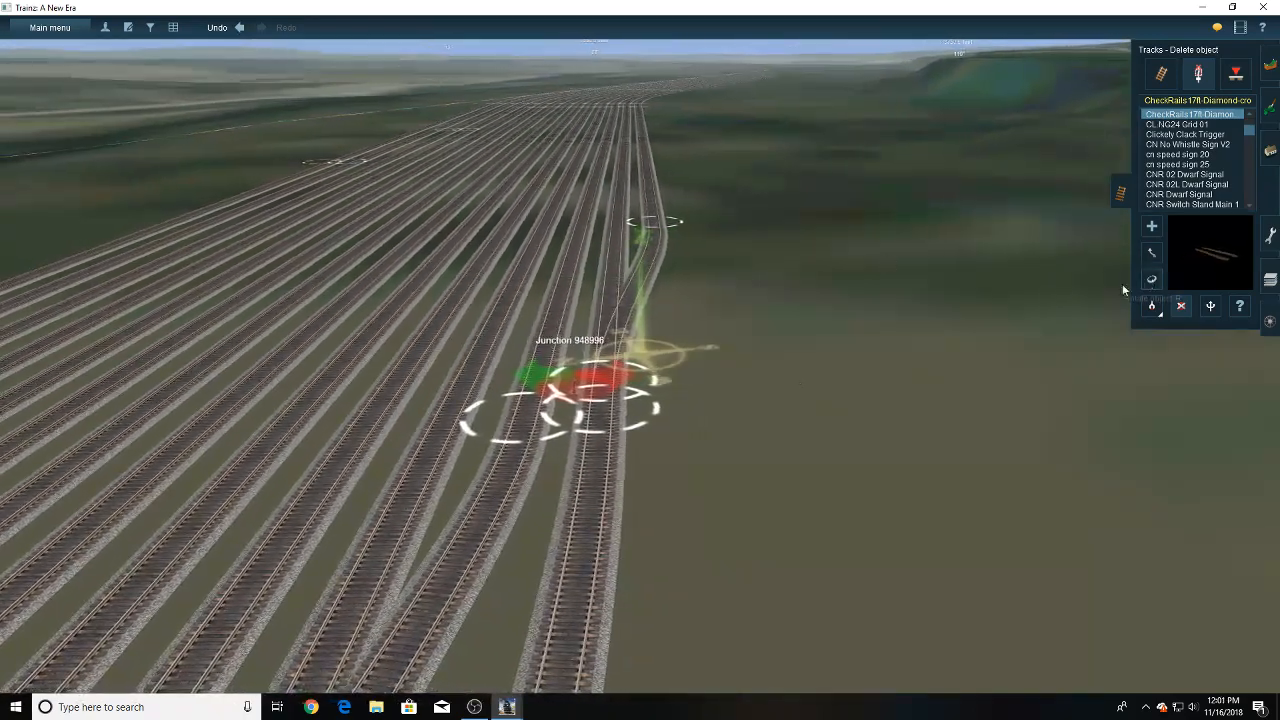
- Inspect the curved lead and its connections to the yard tracks from a wider view and closer up
{"action": "right_click", "coordinate": [721, 538]}
{"action": "scroll", "coordinate": [724, 537], "scroll_direction": "down", "scroll_amount": 5}
{"action": "right_click", "coordinate": [724, 537]}
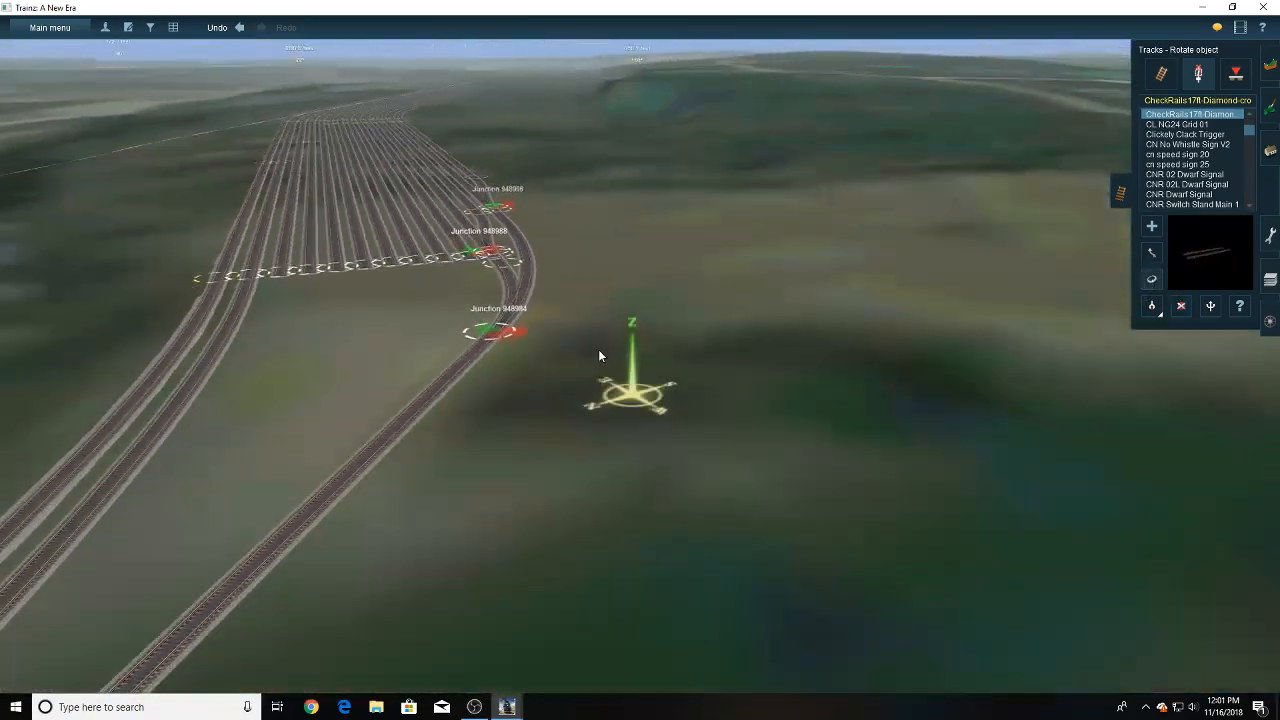
{"action": "right_click", "coordinate": [577, 327]}
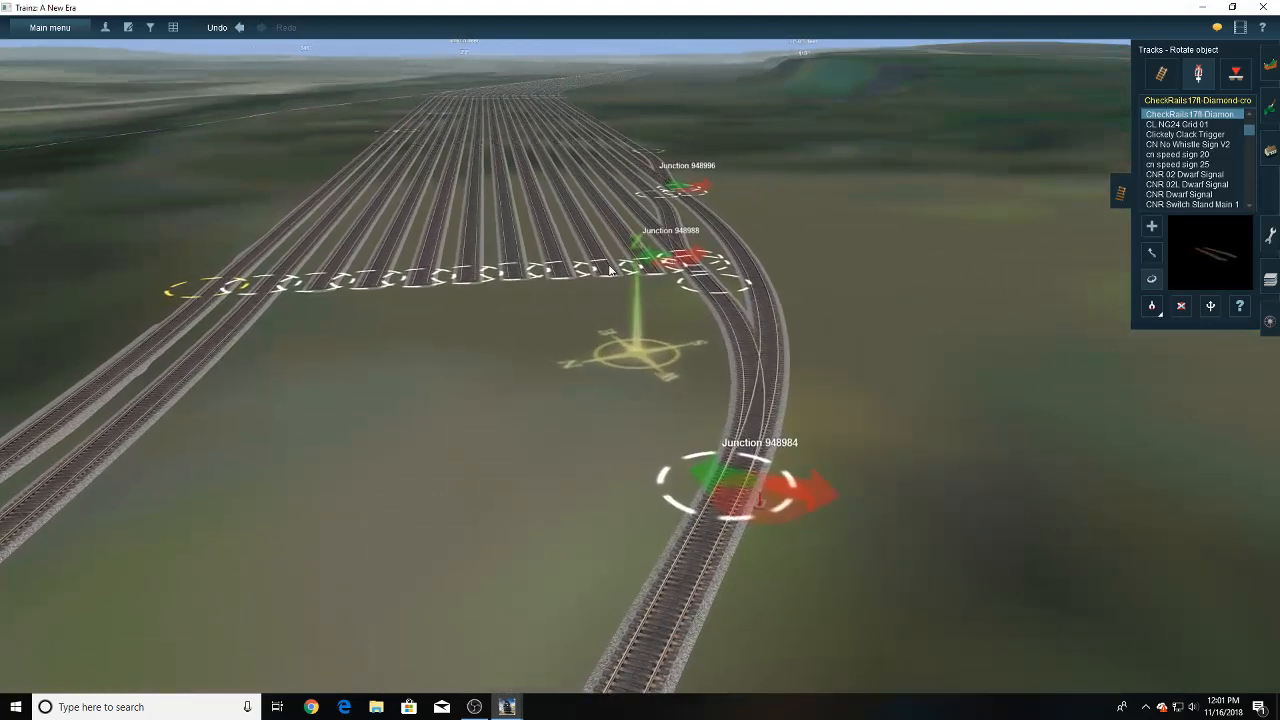
{"action": "right_click", "coordinate": [569, 391]}
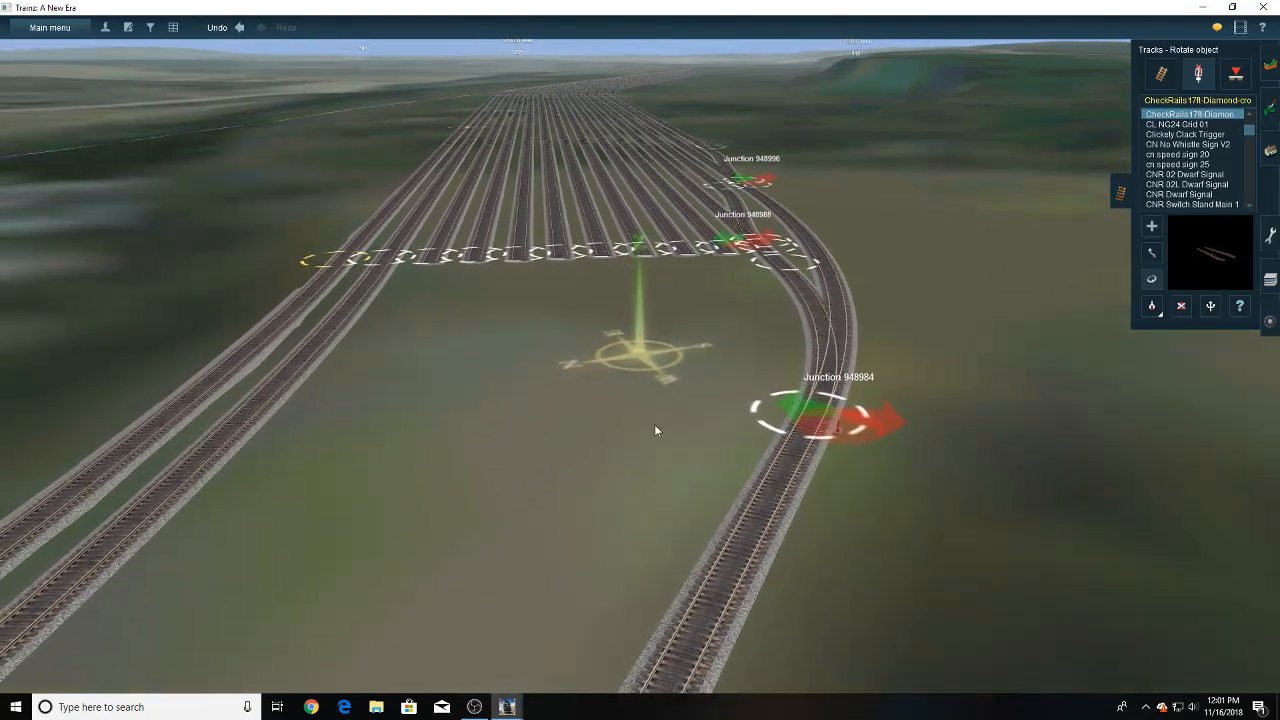
{"action": "right_click", "coordinate": [702, 433]}
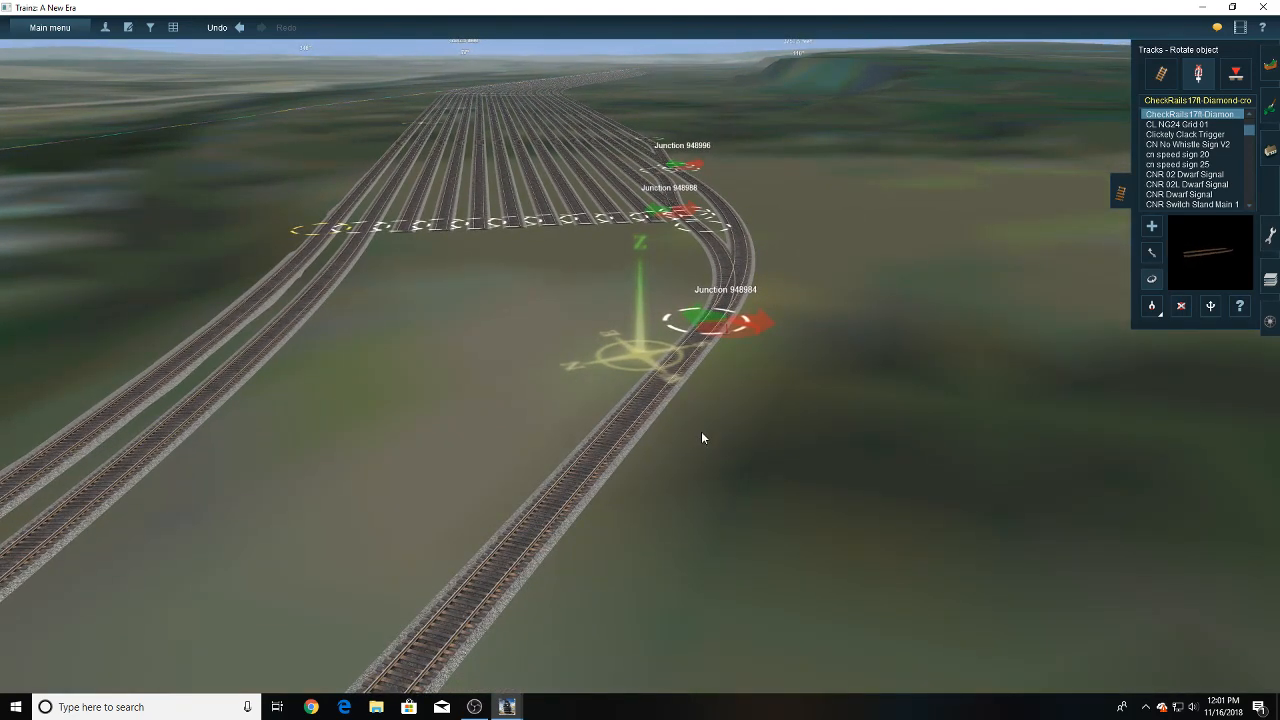
{"action": "right_click_drag", "start_coordinate": [665, 366], "coordinate": [621, 277]}
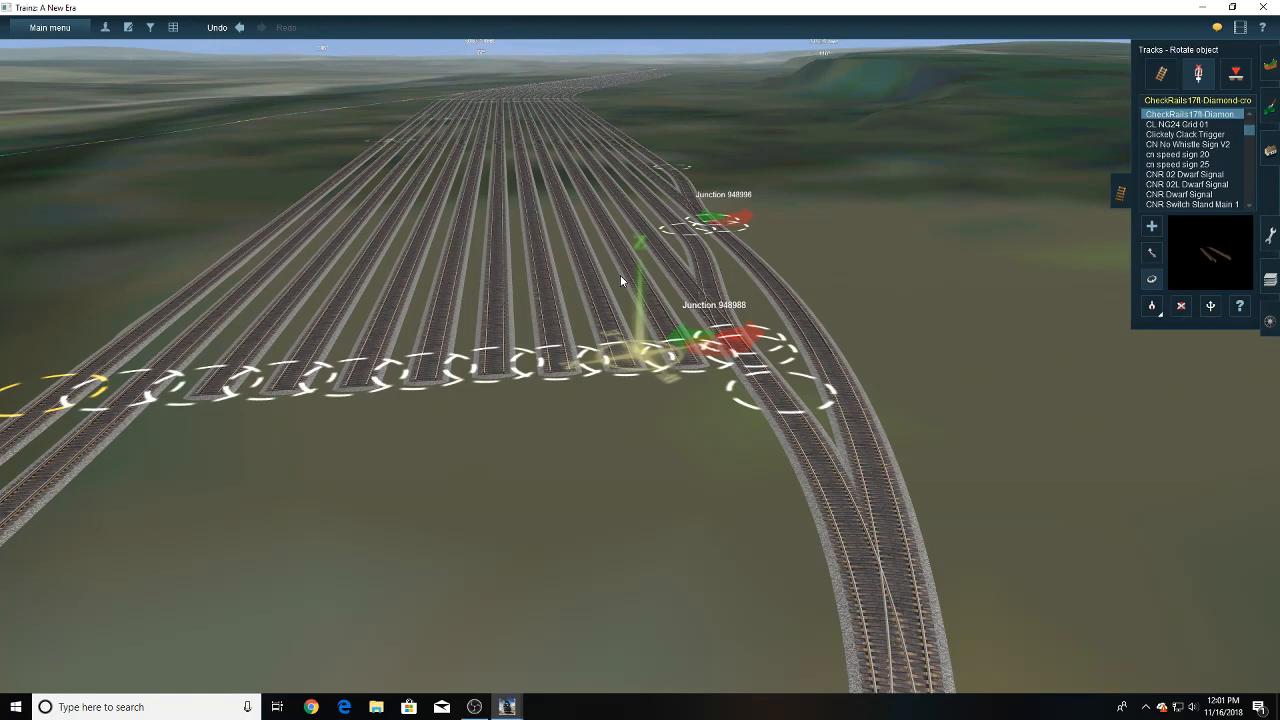
- Extend the second open-ended yard track beside junction 948988 with straight P25 USA 5 track across the curved lead near junction 948984
{"action": "right_click_drag", "start_coordinate": [512, 417], "coordinate": [764, 320]}
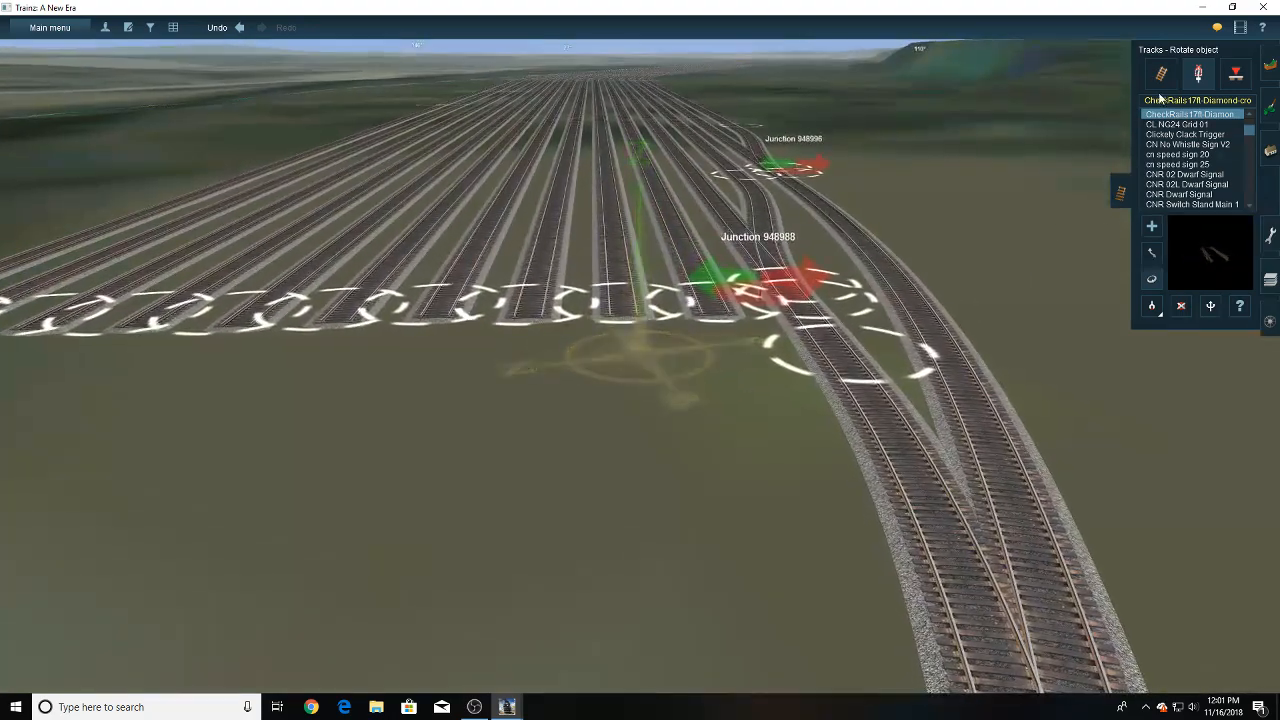
{"action": "left_click", "coordinate": [1152, 227]}
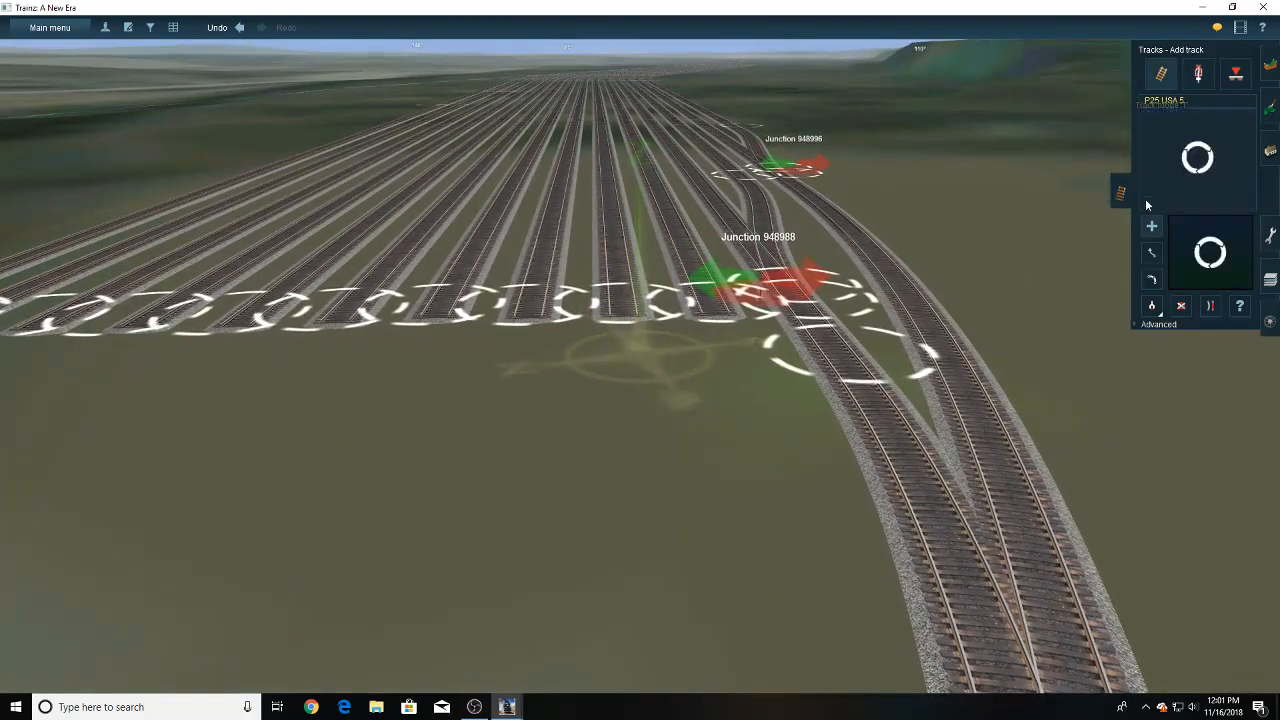
{"action": "left_click", "coordinate": [620, 326]}
{"action": "right_click", "coordinate": [615, 422]}
{"action": "scroll", "coordinate": [615, 428], "scroll_direction": "down", "scroll_amount": 3}
{"action": "right_click", "coordinate": [646, 460]}
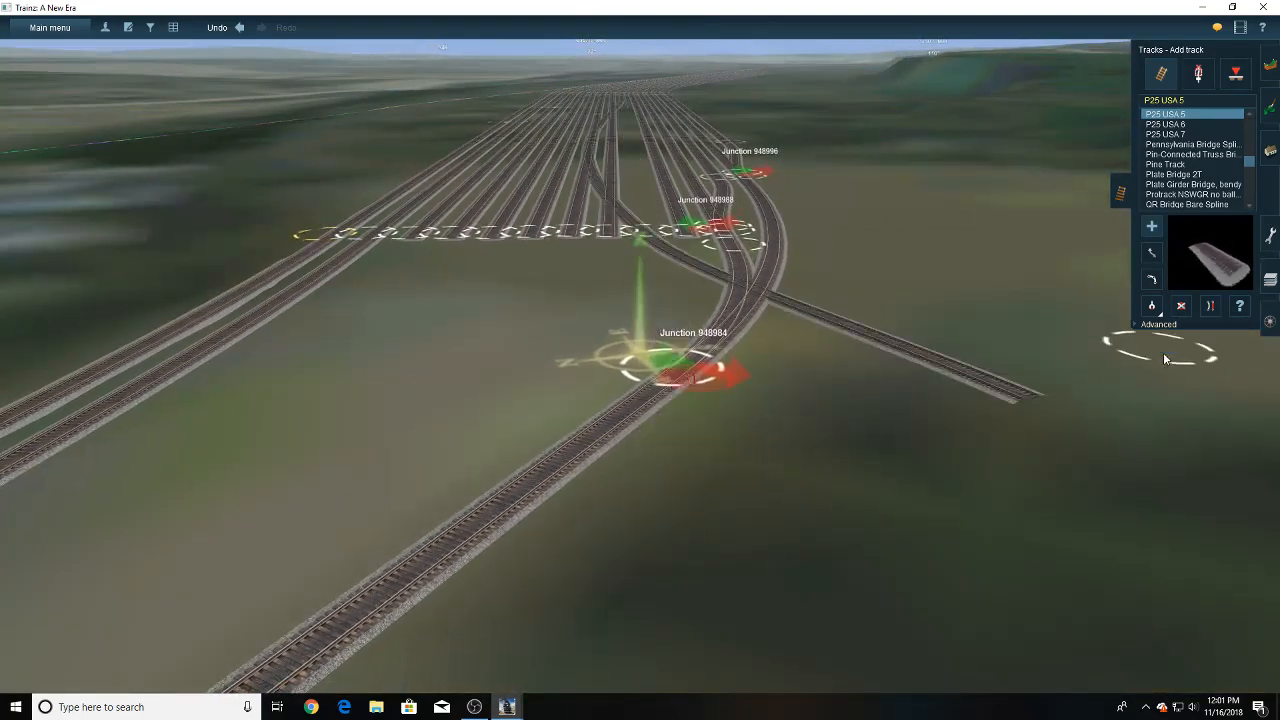
{"action": "key", "text": "b"}
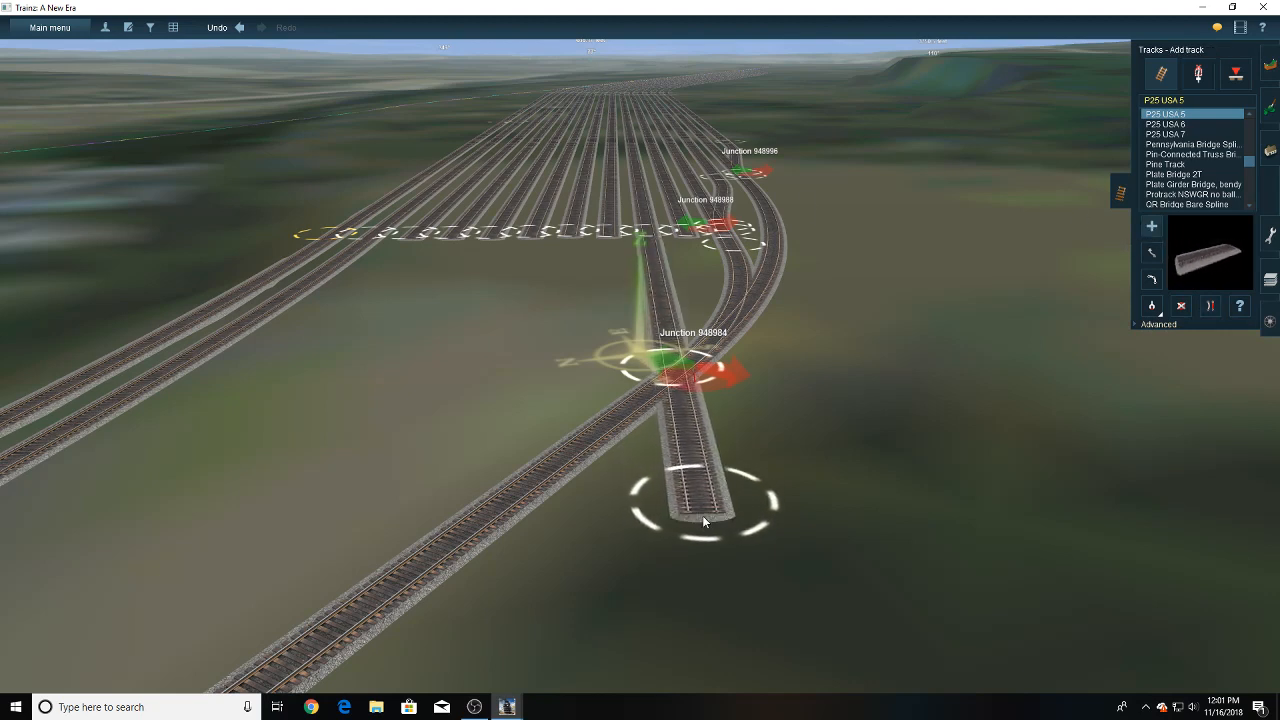
{"action": "left_click", "coordinate": [703, 517]}
{"action": "right_click_drag", "start_coordinate": [668, 312], "coordinate": [647, 338]}
- Branch a P25 USA 5 connector from the extended yard track's former end onto the neighbouring yard track nearer junction 948988
{"action": "right_click", "coordinate": [548, 302]}
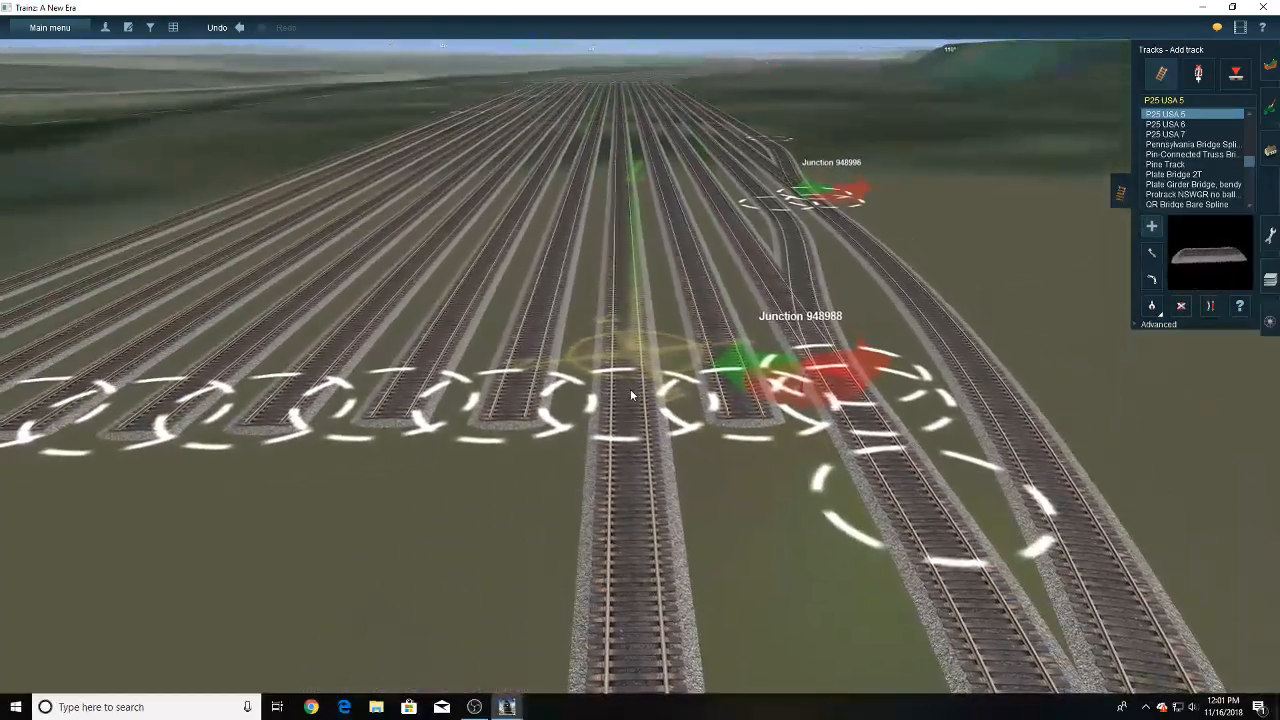
{"action": "left_click", "coordinate": [631, 395]}
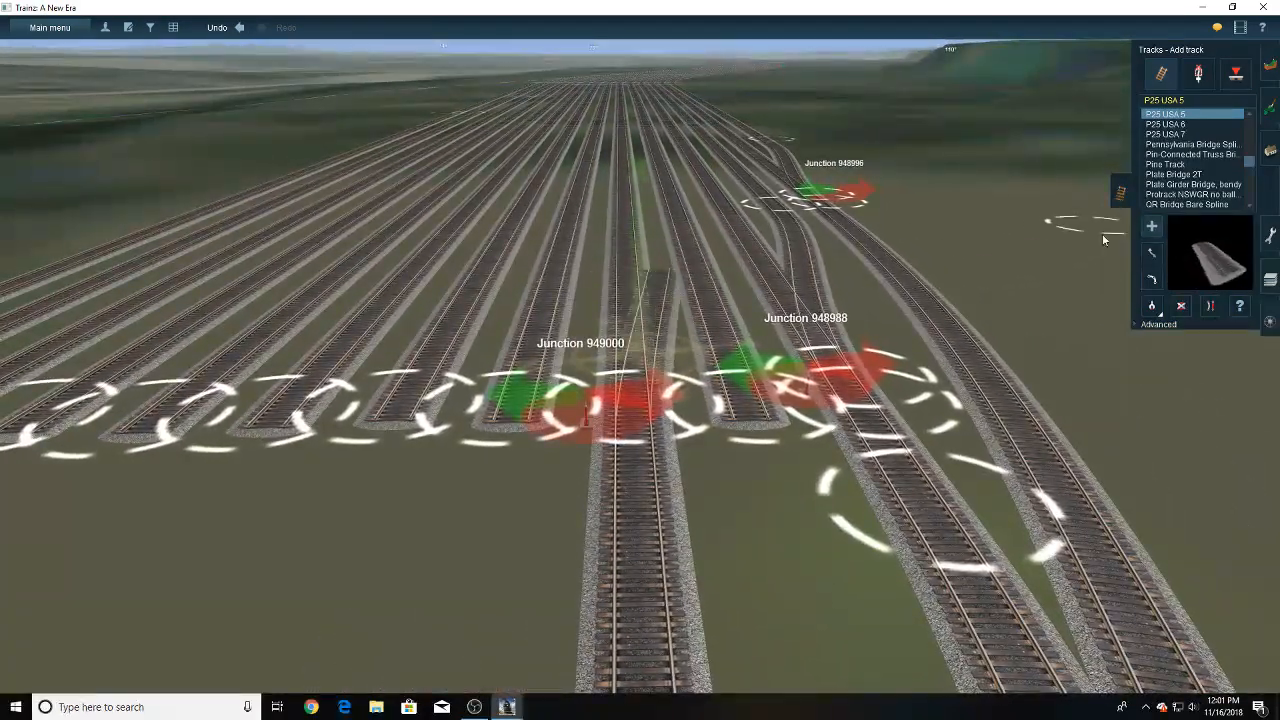
{"action": "left_click", "coordinate": [1151, 227]}
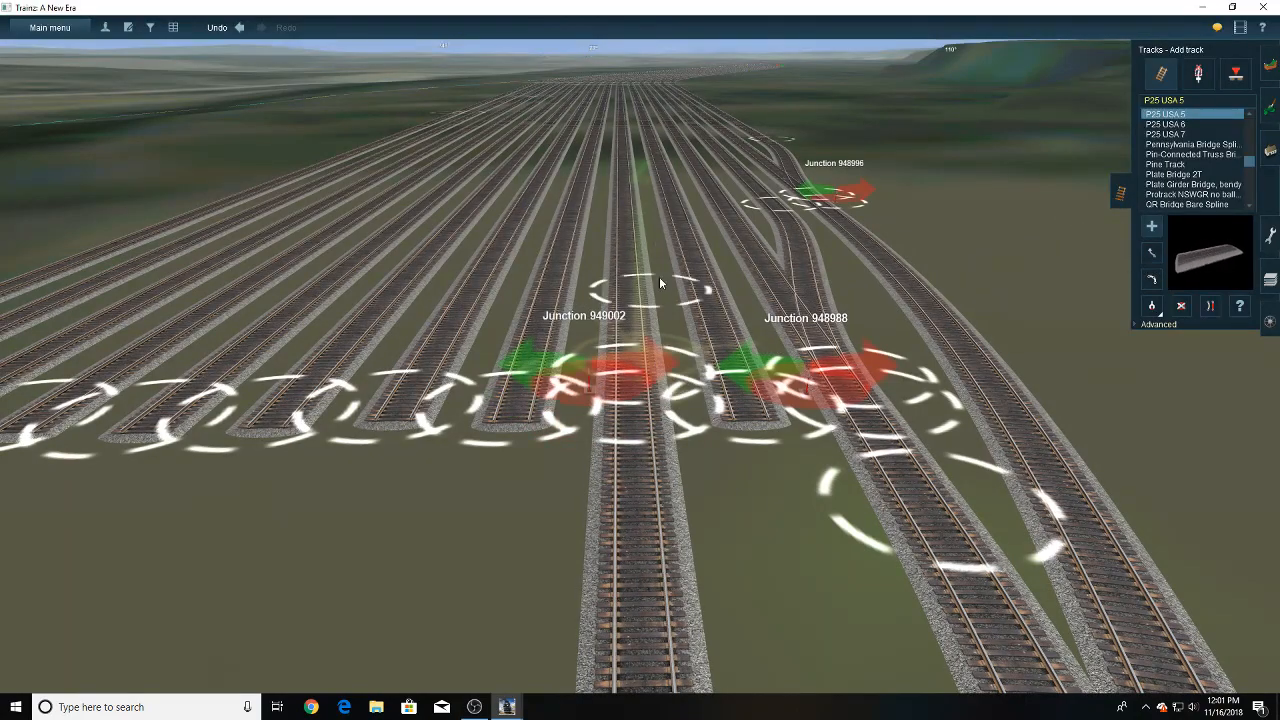
{"action": "right_click", "coordinate": [660, 274]}
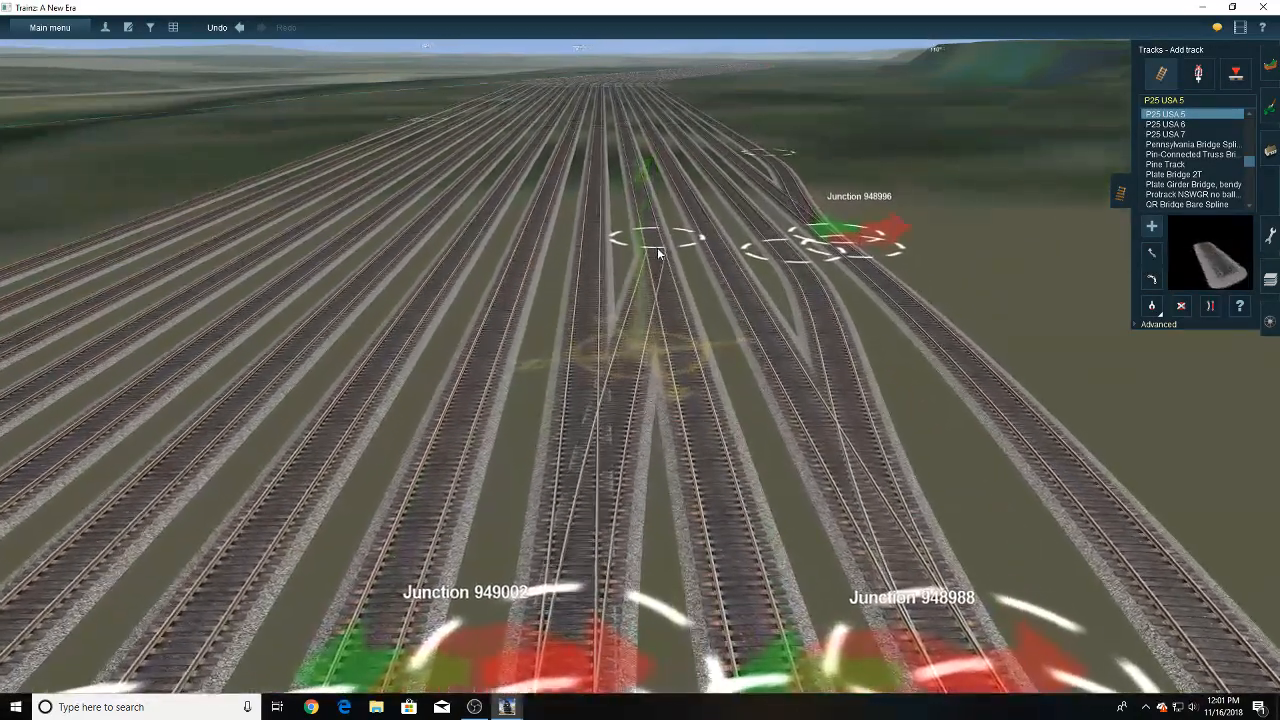
{"action": "left_click", "coordinate": [657, 250]}
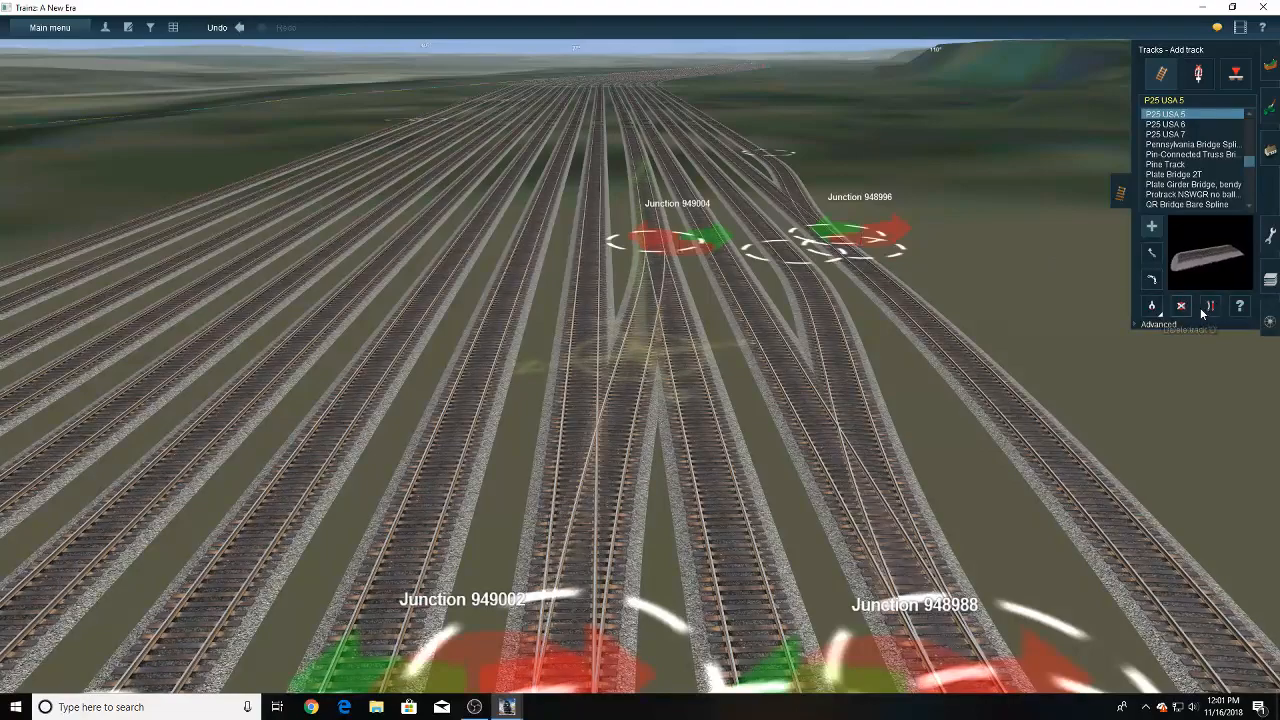
- Branch a second P25 USA 5 connector from the extended track onto its other neighbouring yard track and straighten the track between the connectors
{"action": "right_click", "coordinate": [658, 585]}
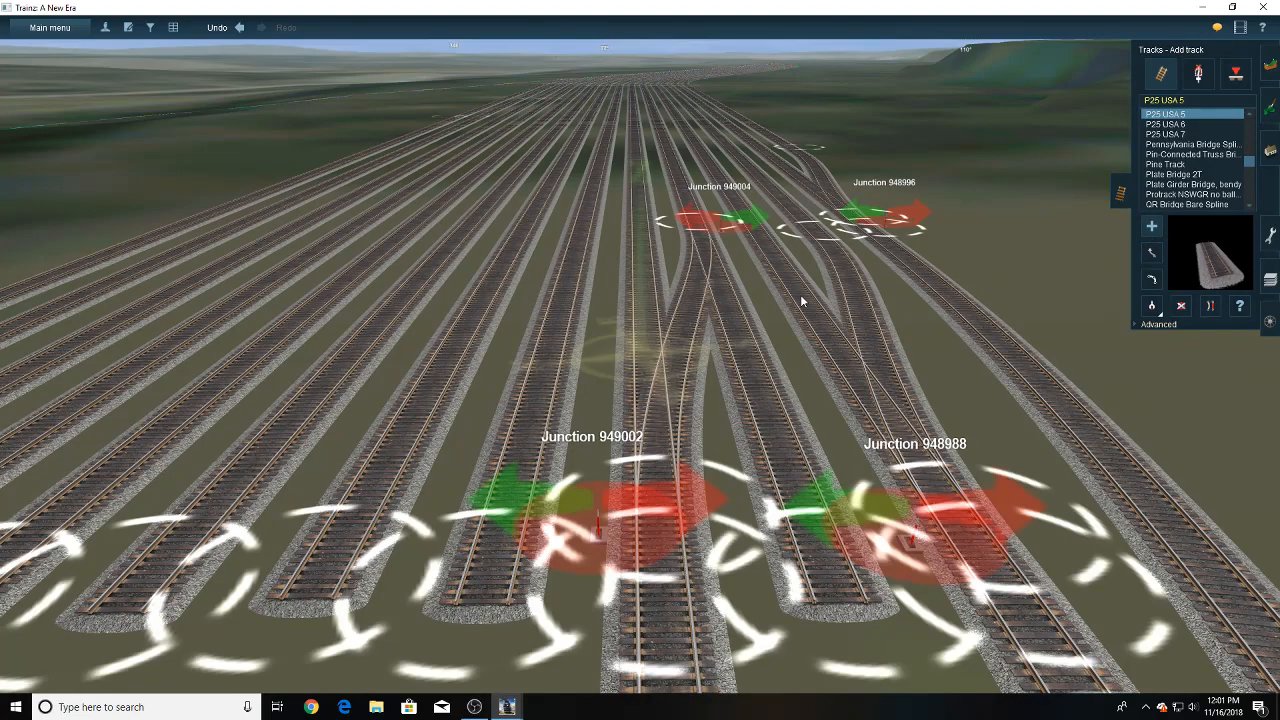
{"action": "right_click", "coordinate": [596, 243]}
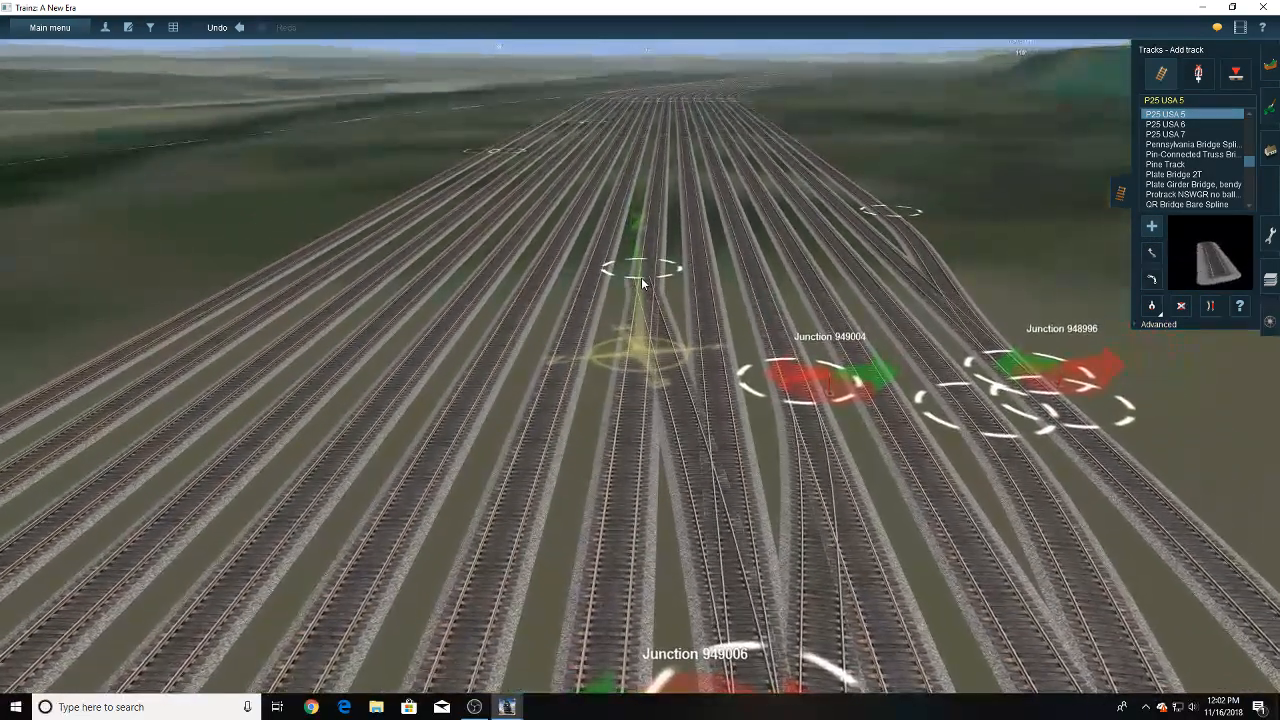
{"action": "left_click", "coordinate": [1210, 307]}
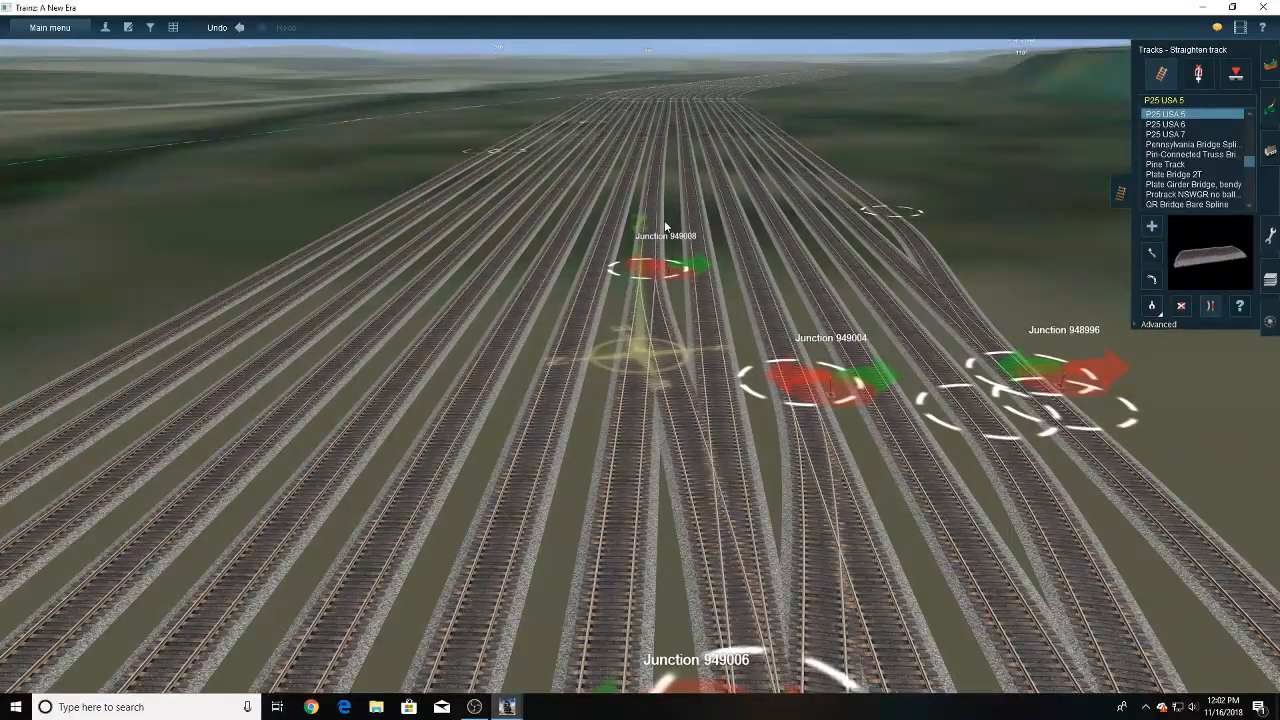
{"action": "left_click", "coordinate": [675, 350]}
- Delete both neighbouring yard tracks' leftover end sections and the surplus junction switches 949008 and 949004 at the connectors' far ends
{"action": "right_click", "coordinate": [661, 468]}
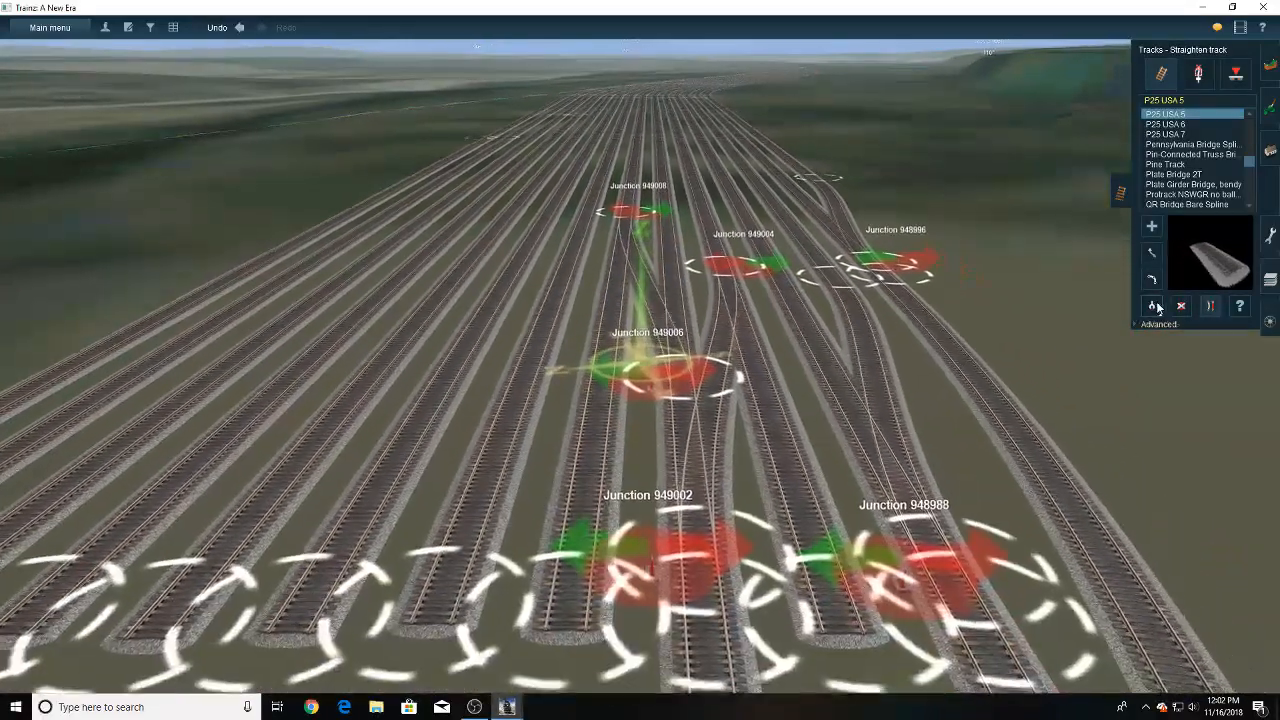
{"action": "left_click", "coordinate": [1181, 306]}
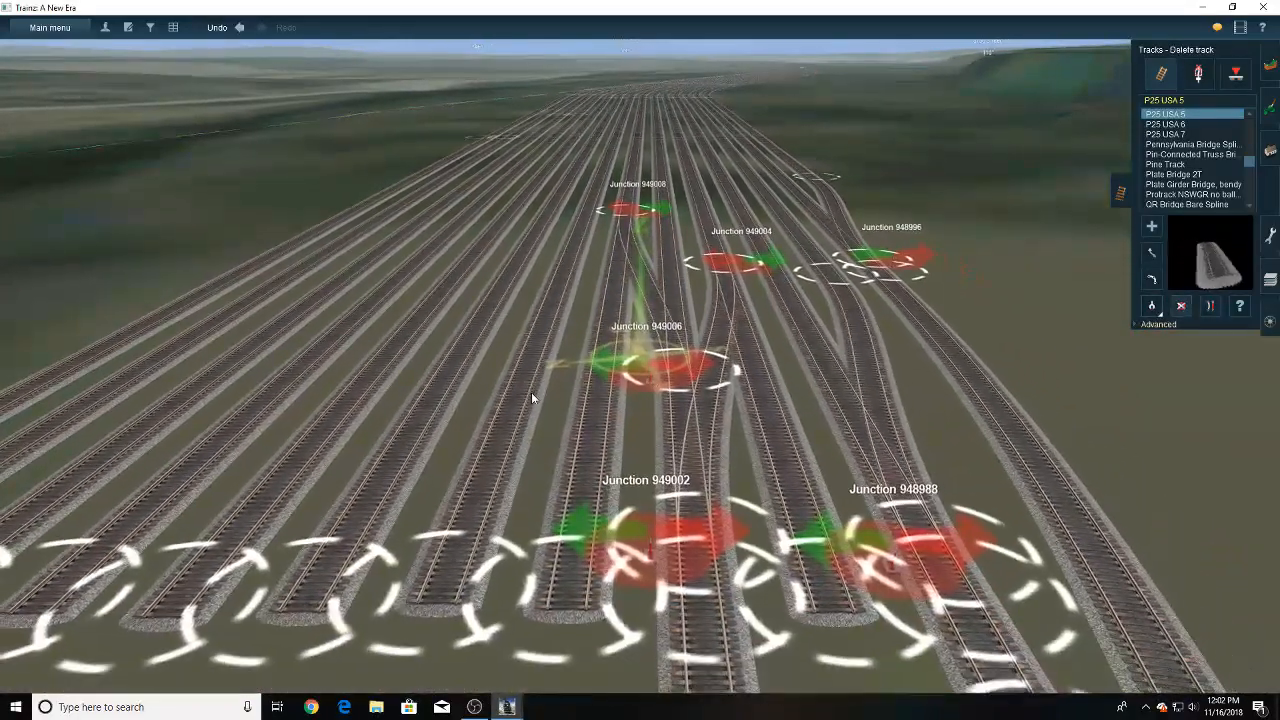
{"action": "left_click", "coordinate": [578, 412]}
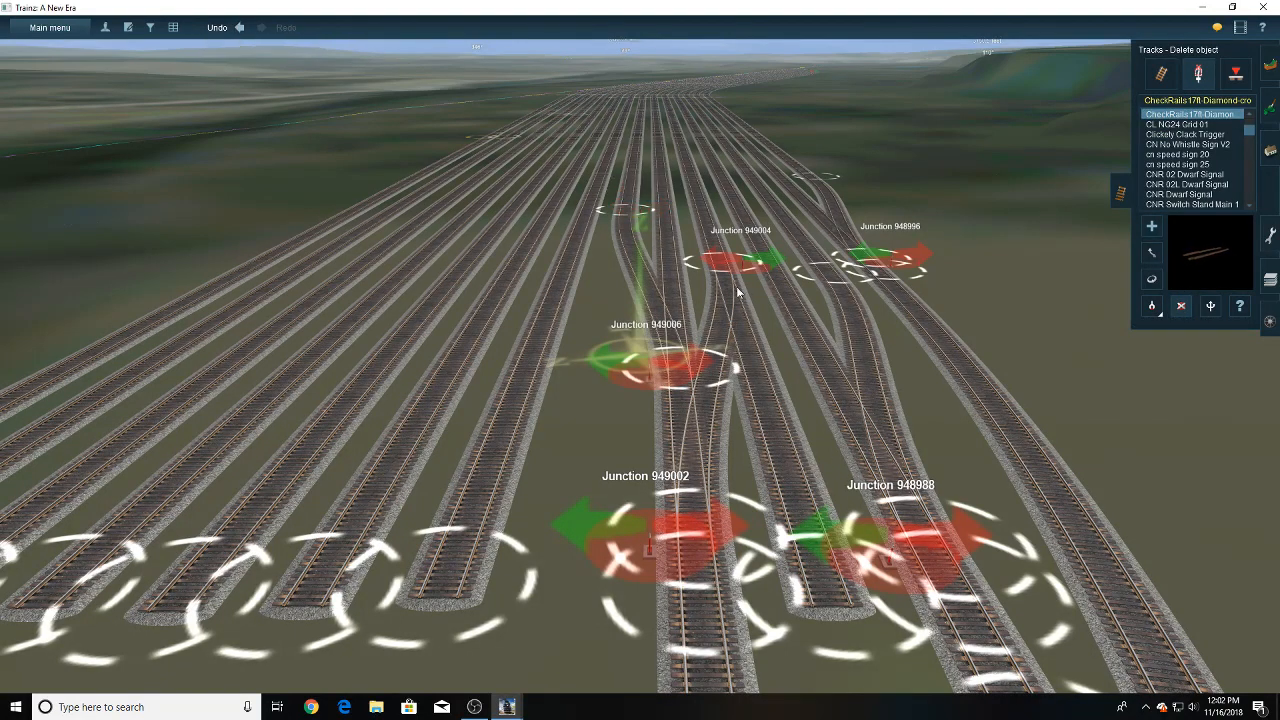
{"action": "left_click", "coordinate": [1157, 79]}
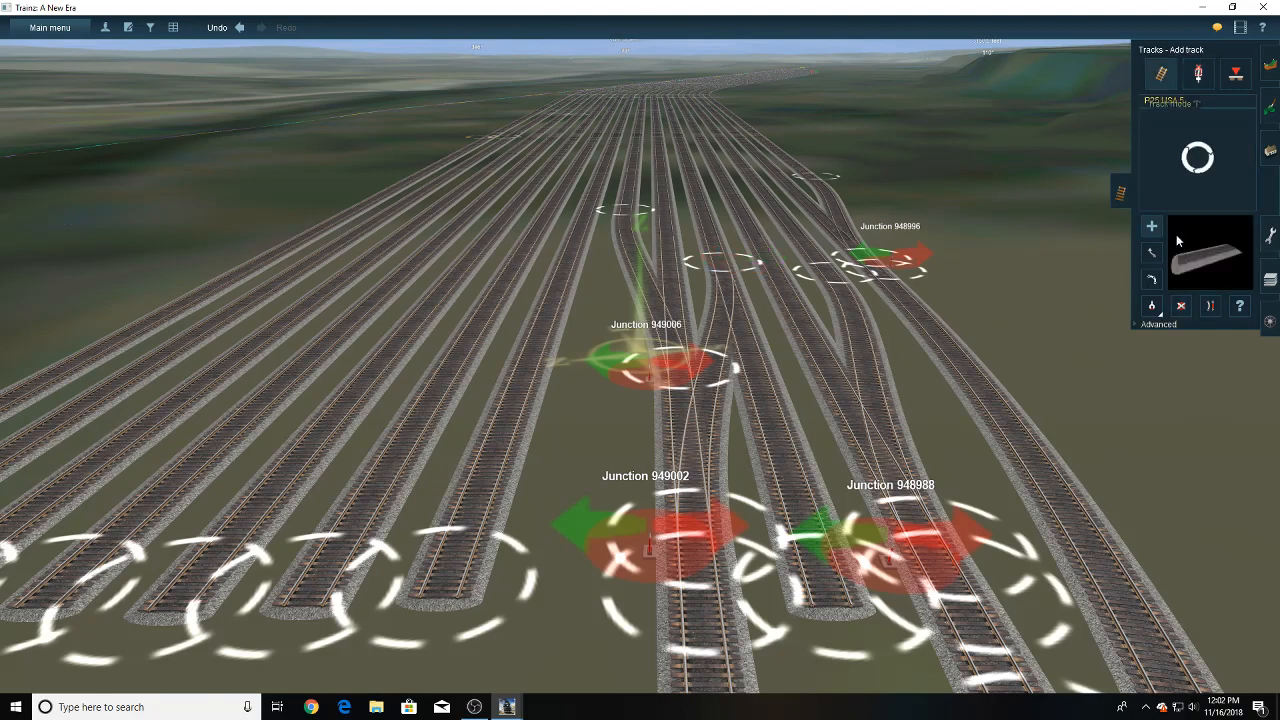
{"action": "left_click", "coordinate": [785, 484]}
- Join the extended yard track to the lead with a curved P25 USA 5 connector meeting the lead beyond junction 948984
{"action": "right_click_drag", "start_coordinate": [675, 459], "coordinate": [657, 450]}
{"action": "left_click", "coordinate": [1152, 227]}
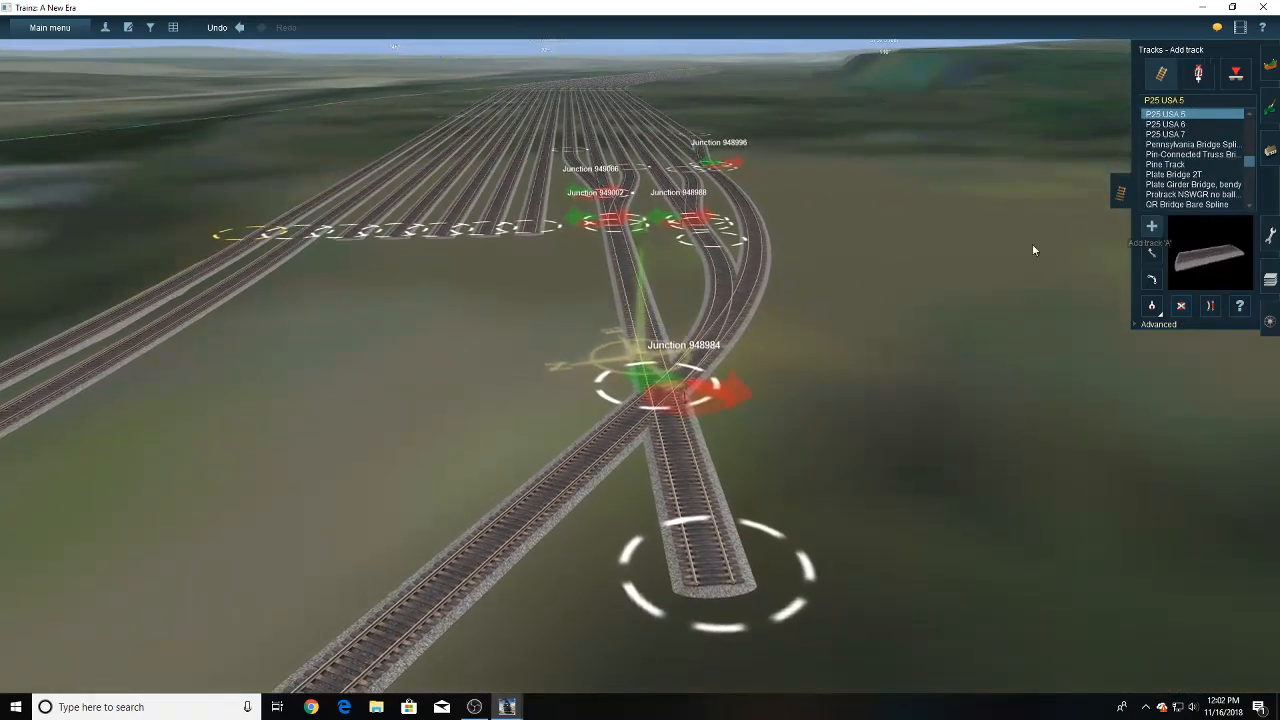
{"action": "left_click_drag", "start_coordinate": [623, 265], "coordinate": [522, 492]}
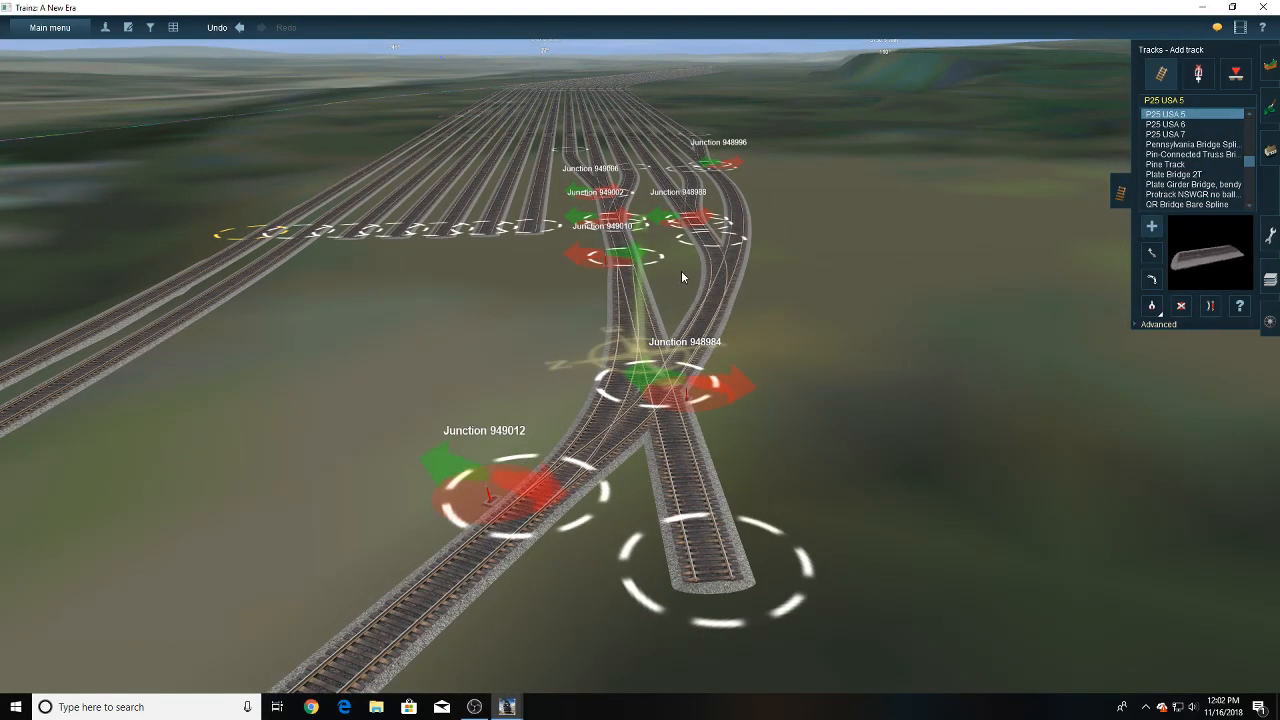
- Straighten the track at junction 948984 and delete the yard track's leftover straight extension on both sides of the lead
{"action": "left_click", "coordinate": [1210, 306]}
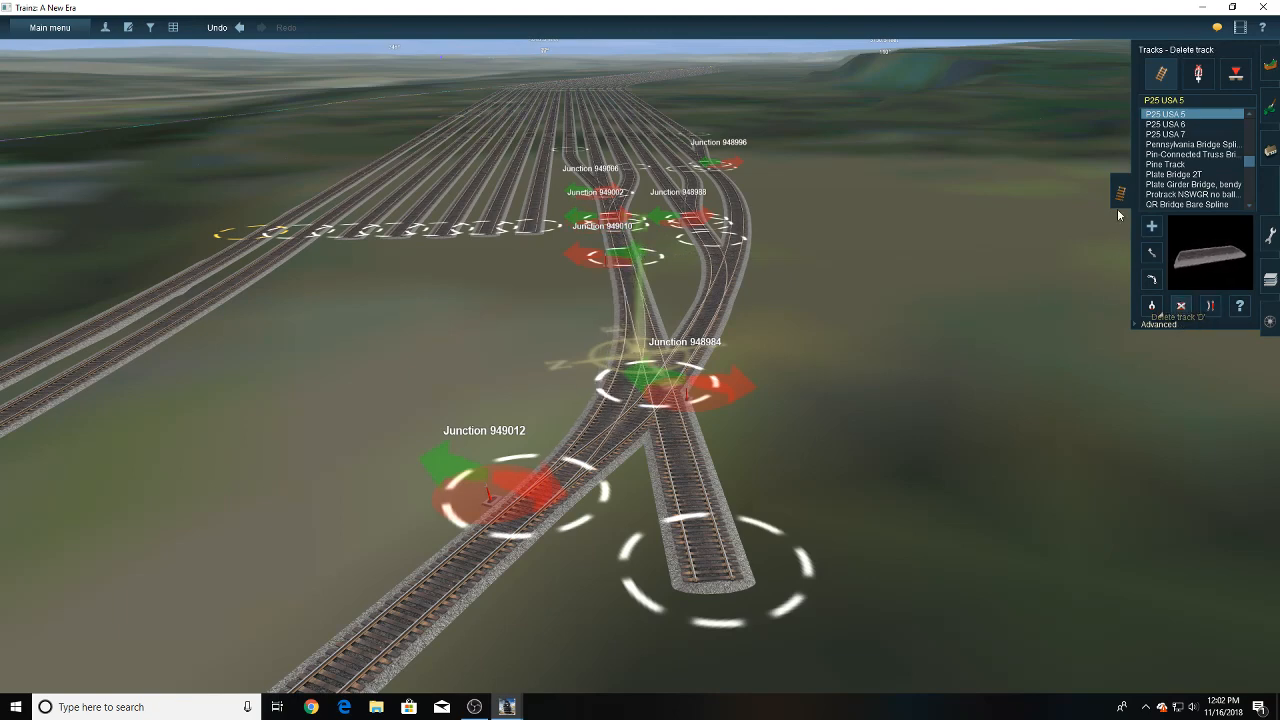
{"action": "left_click", "coordinate": [649, 423]}
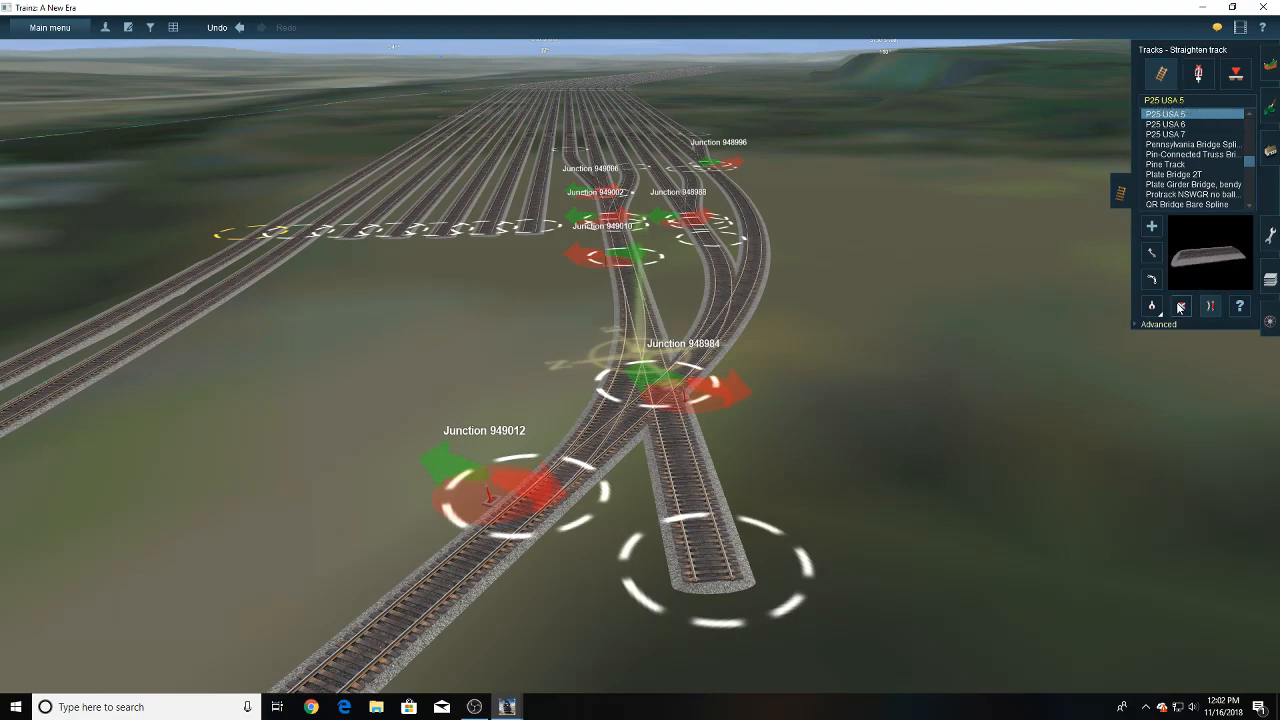
{"action": "left_click", "coordinate": [702, 493]}
- Examine the new connection between junctions 949012 and 949002 and the lead's curve from several angles and distances
{"action": "key", "text": "Left"}
{"action": "key", "text": "Down"}
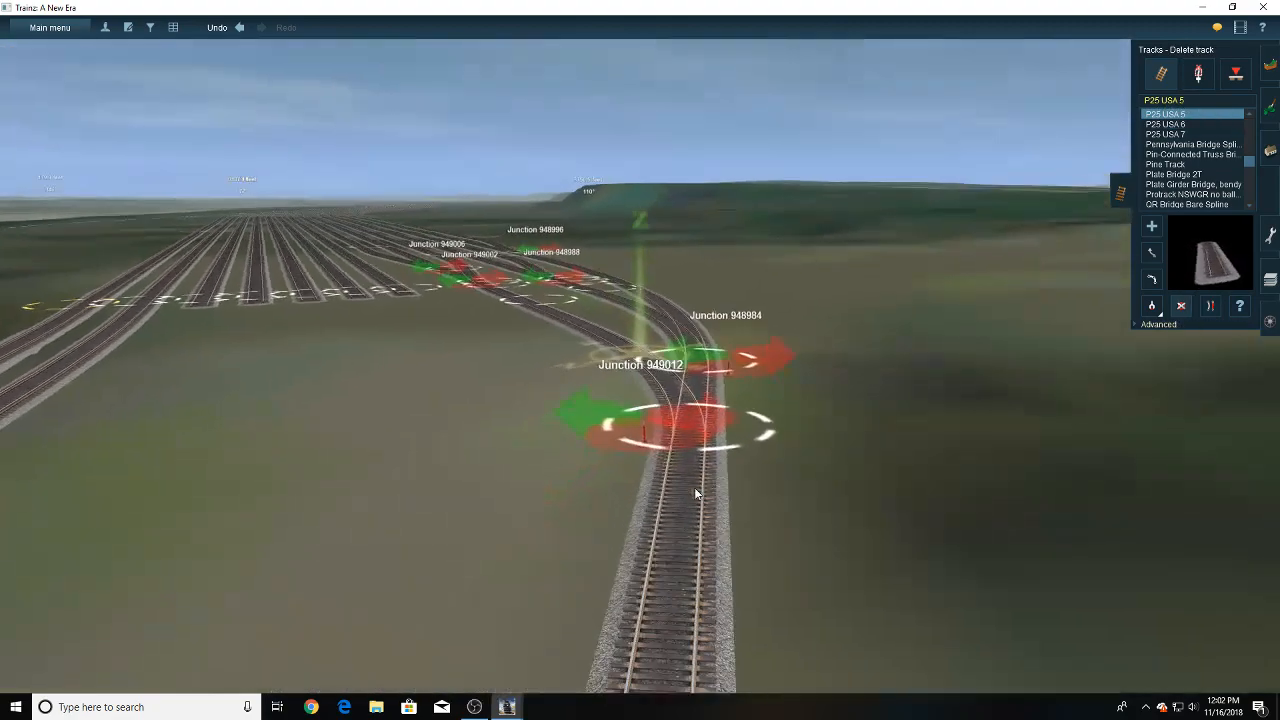
{"action": "key", "text": "Right"}
{"action": "key", "text": "Up"}
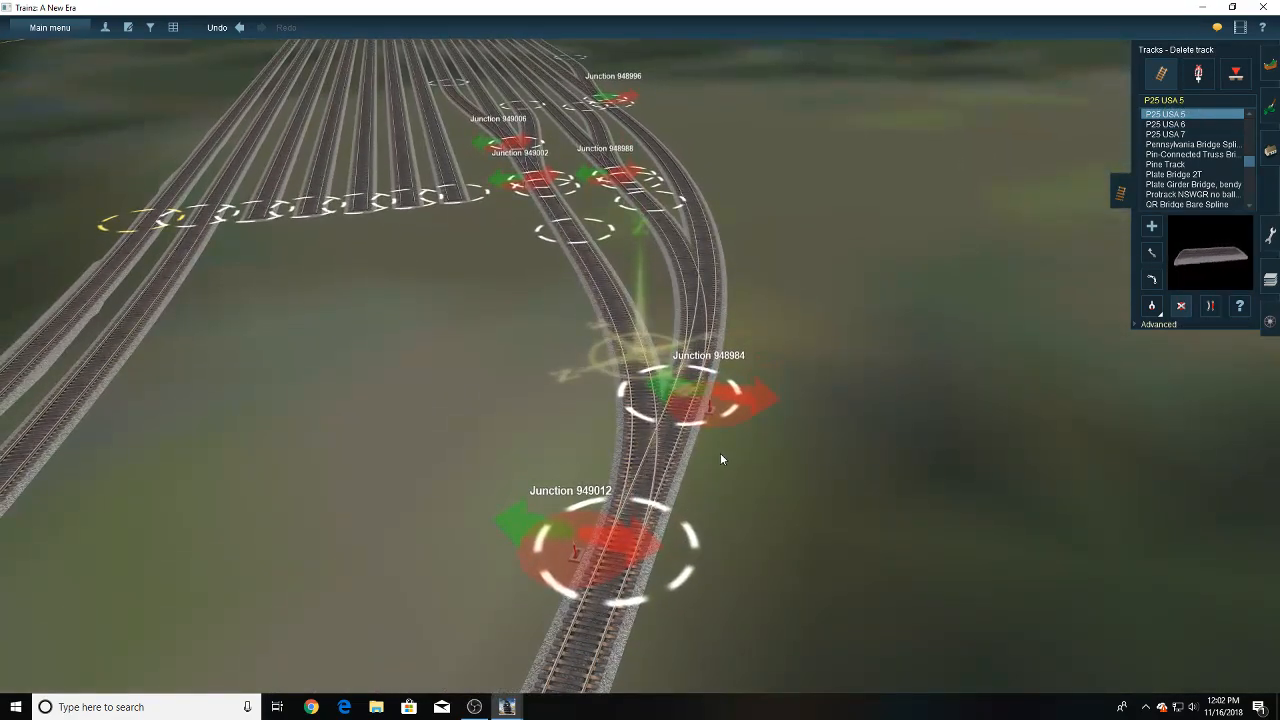
{"action": "key", "text": "Right"}
{"action": "key", "text": "Right"}
{"action": "right_click", "coordinate": [572, 462]}
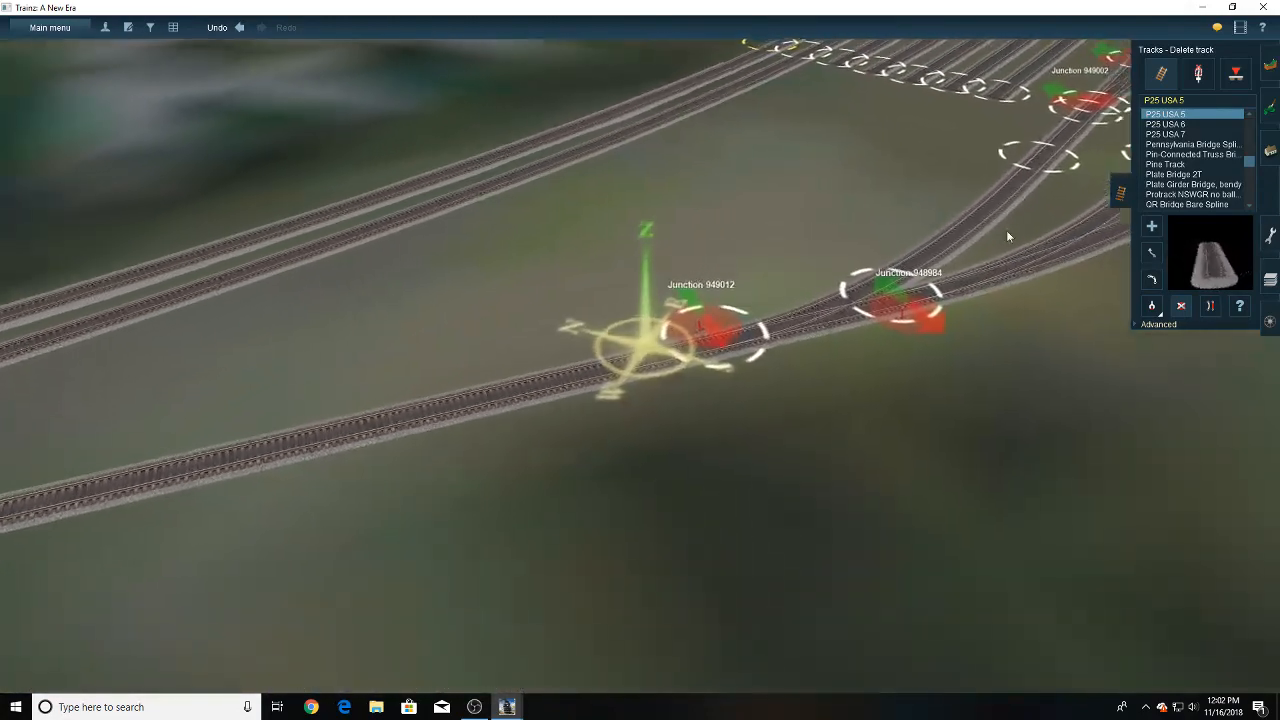
{"action": "left_click", "coordinate": [1152, 251]}
{"action": "key", "text": "Right"}
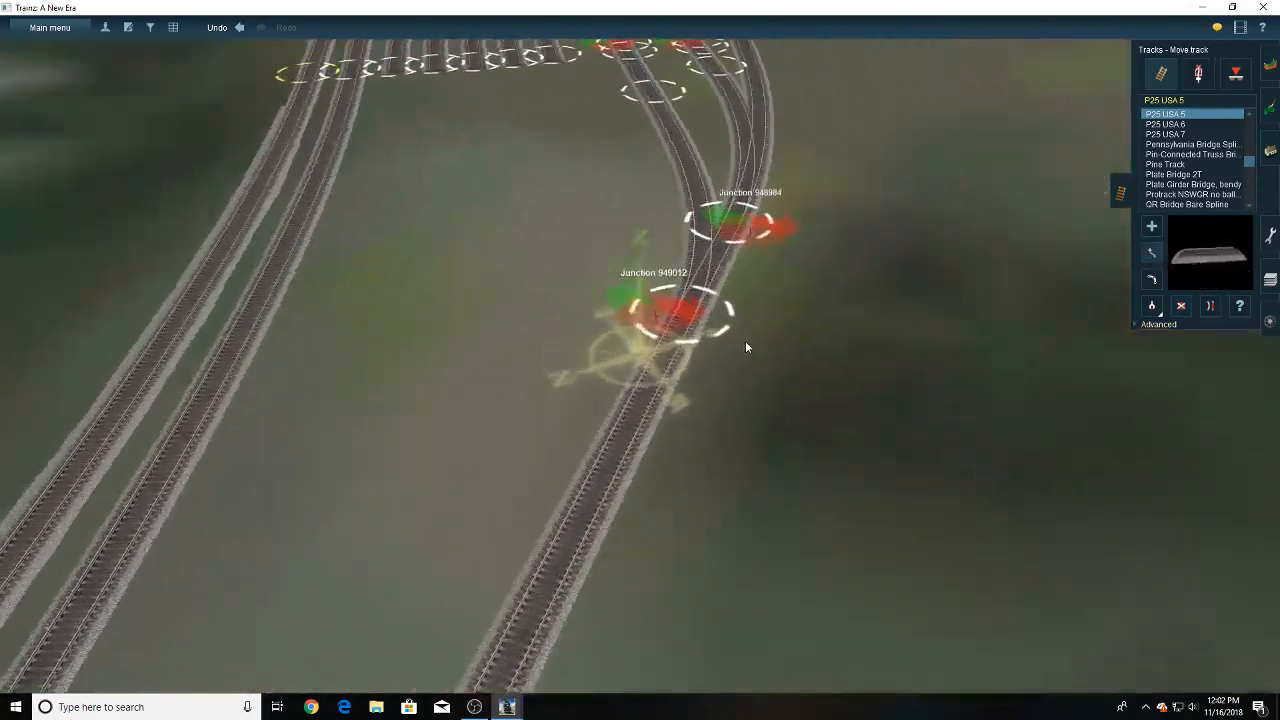
{"action": "key", "text": "Right"}
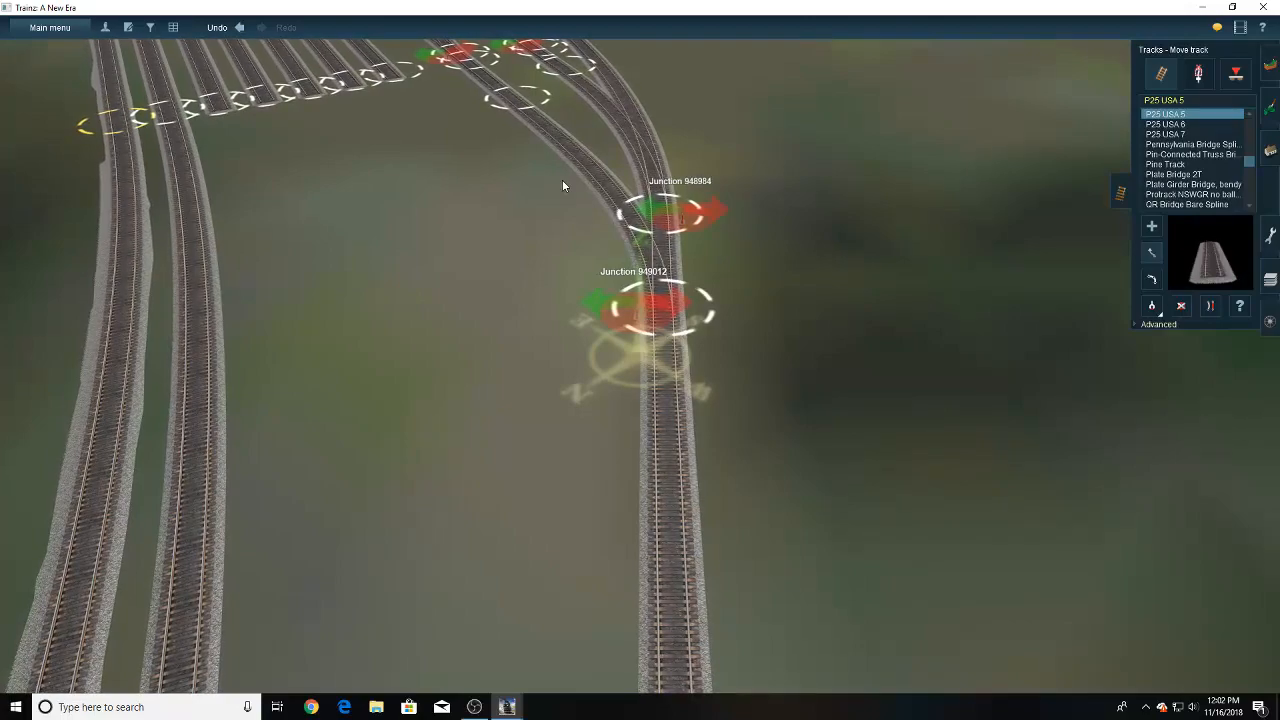
{"action": "right_click", "coordinate": [560, 136]}
{"action": "key", "text": "Left"}
{"action": "key", "text": "Down"}
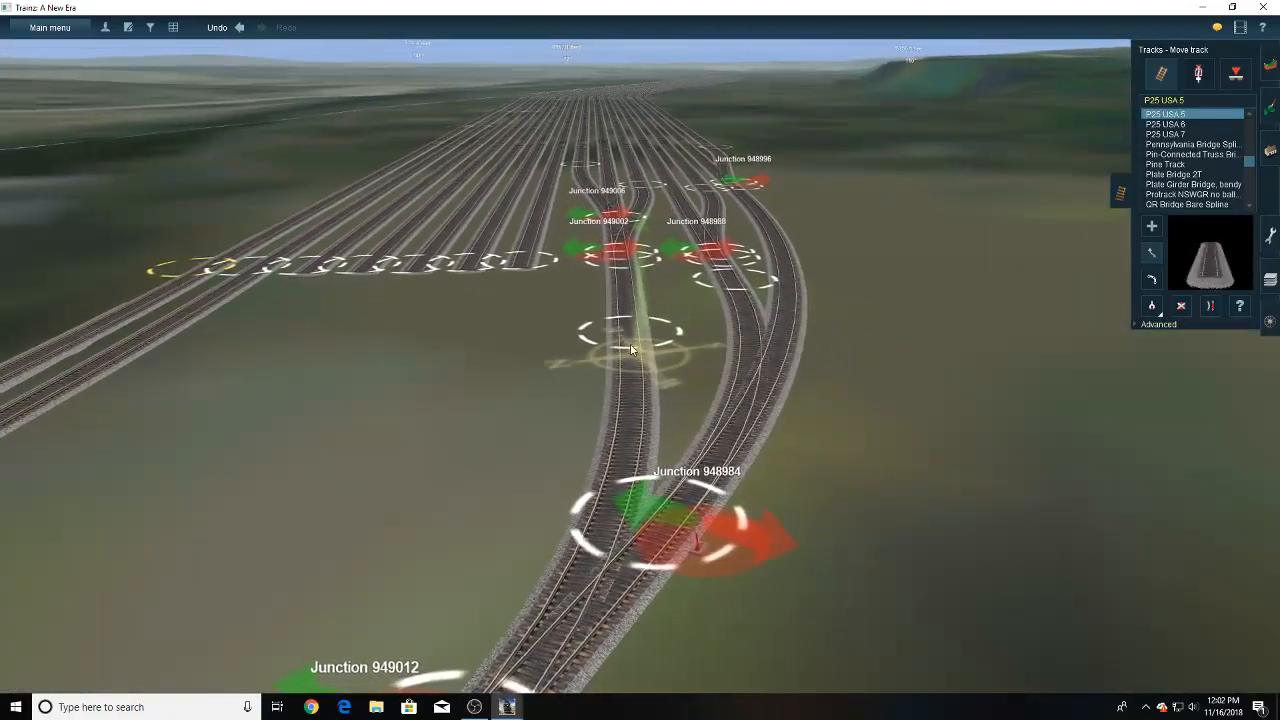
{"action": "right_click", "coordinate": [630, 455]}
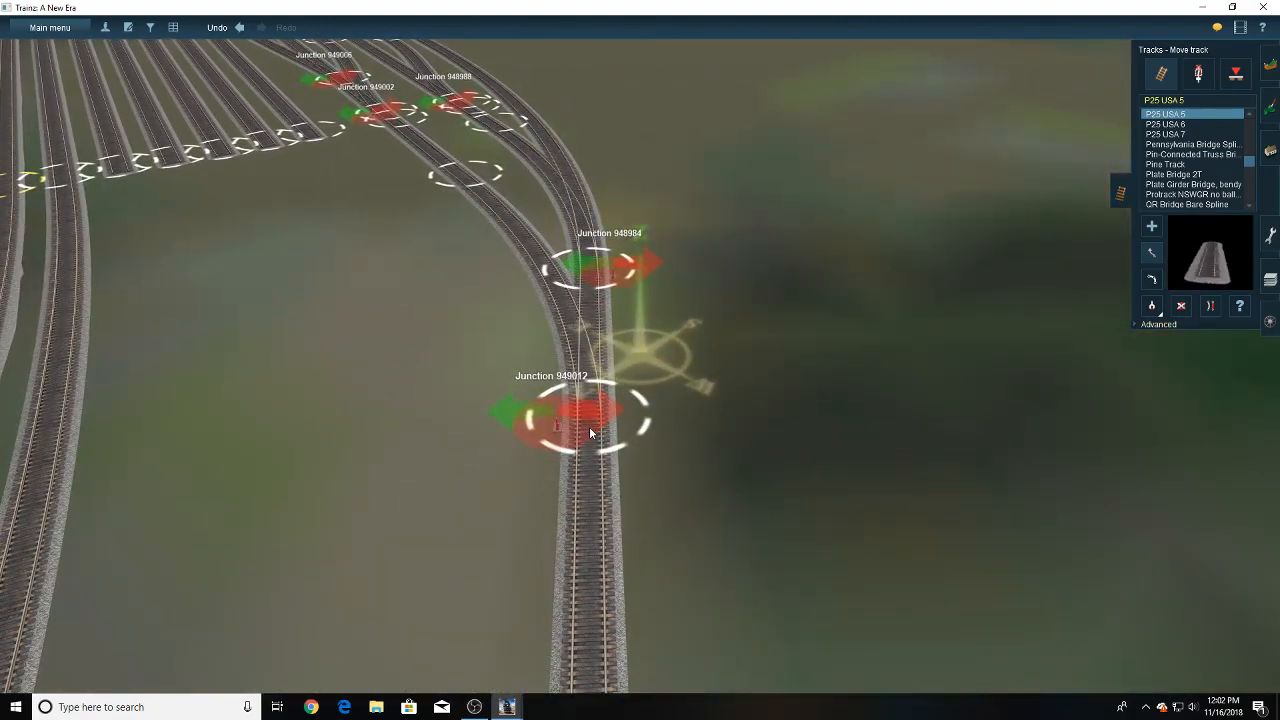
{"action": "key", "text": "Left"}
{"action": "key", "text": "Down"}
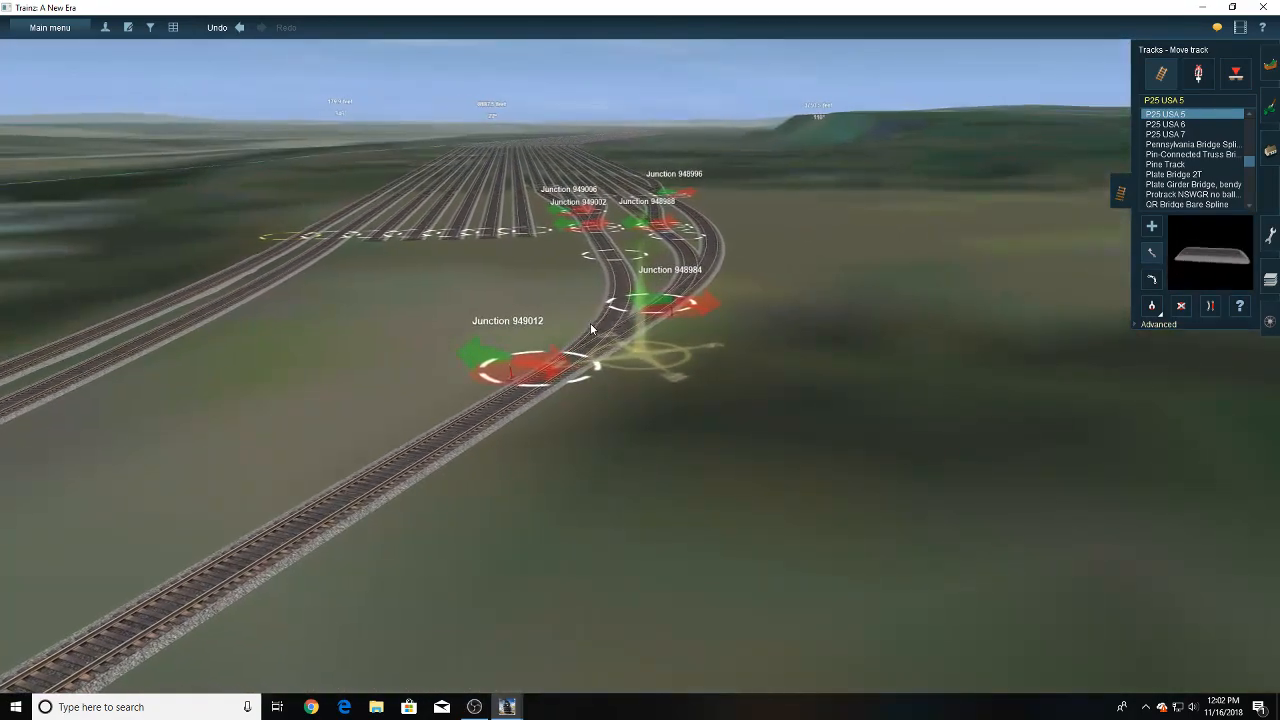
{"action": "right_click", "coordinate": [496, 319]}
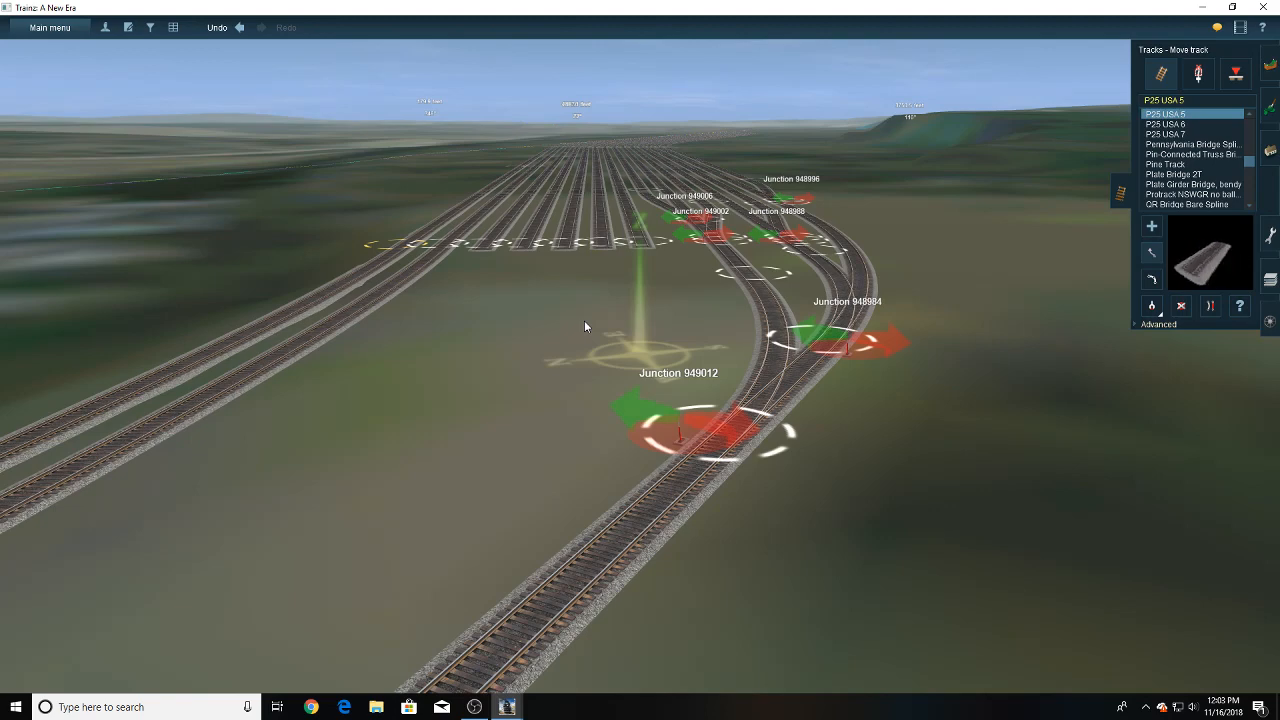
- Extend the second of the remaining open-ended yard tracks beside junction 949002 with straight P25 USA 5 track across the lead beyond junction 949012
{"action": "key", "text": "Up"}
{"action": "scroll", "coordinate": [537, 319], "scroll_direction": "down", "scroll_amount": 2}
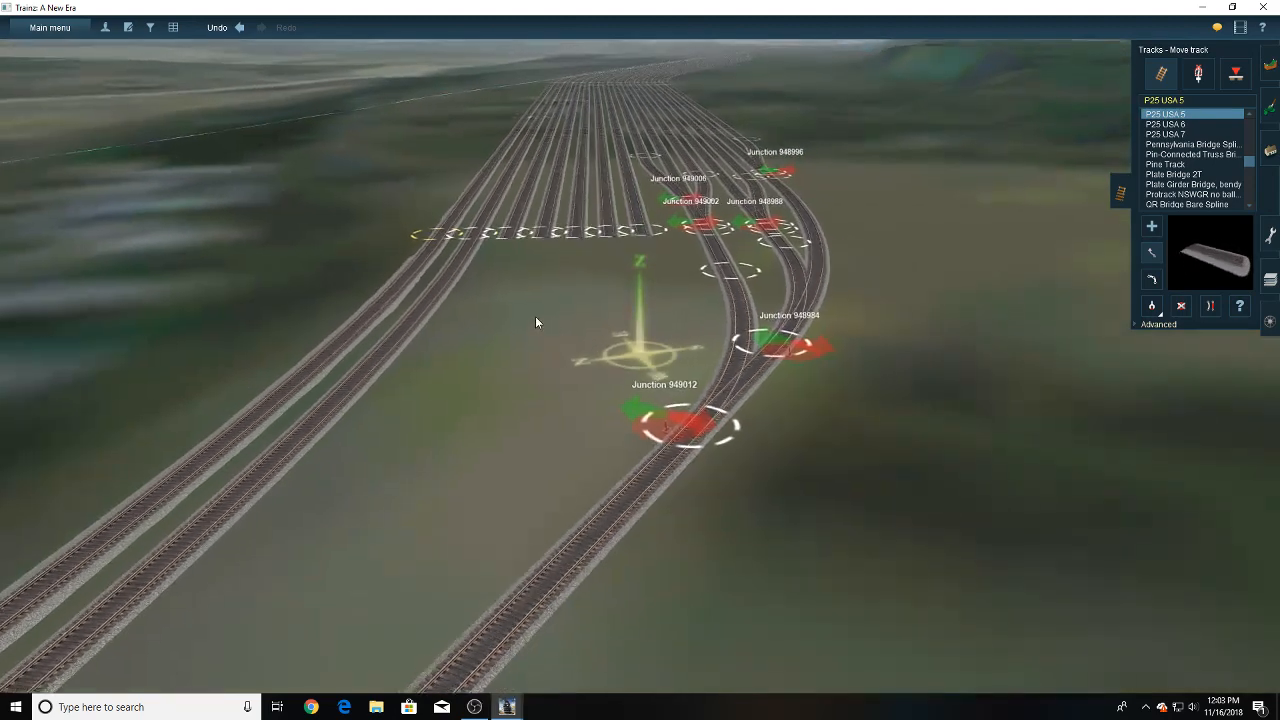
{"action": "right_click_drag", "start_coordinate": [587, 292], "coordinate": [642, 370]}
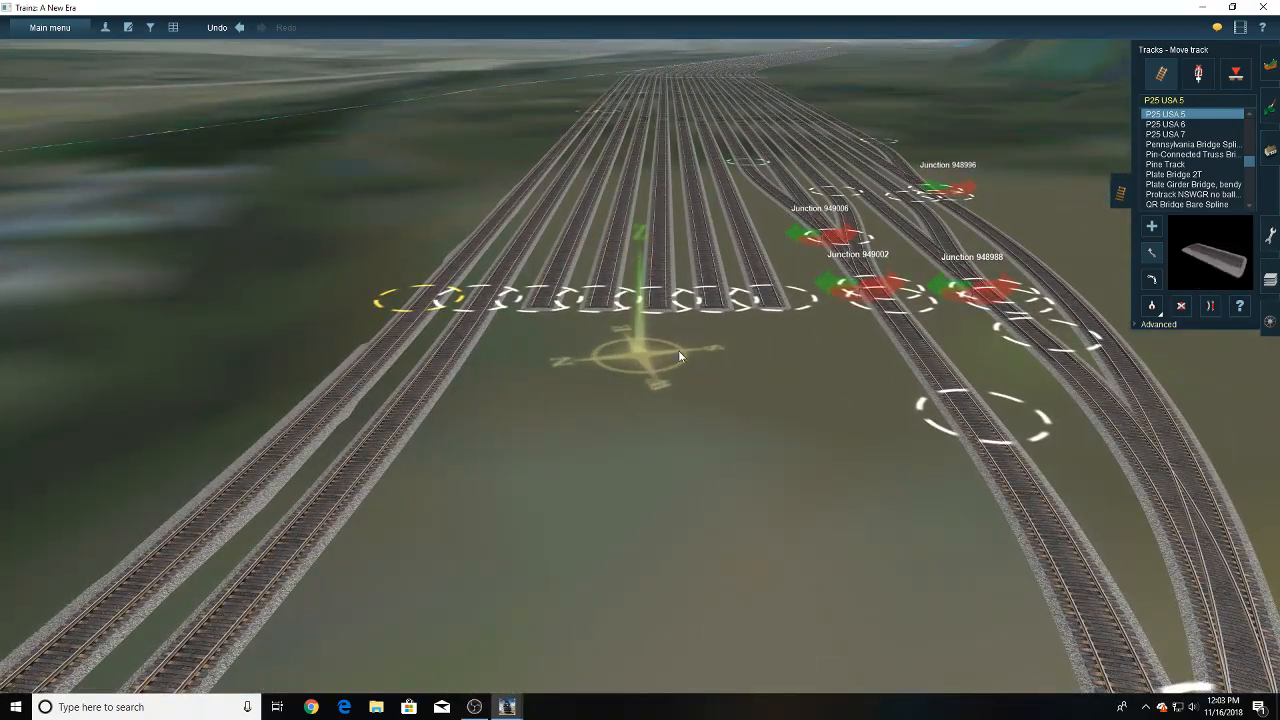
{"action": "right_click_drag", "start_coordinate": [738, 343], "coordinate": [647, 345]}
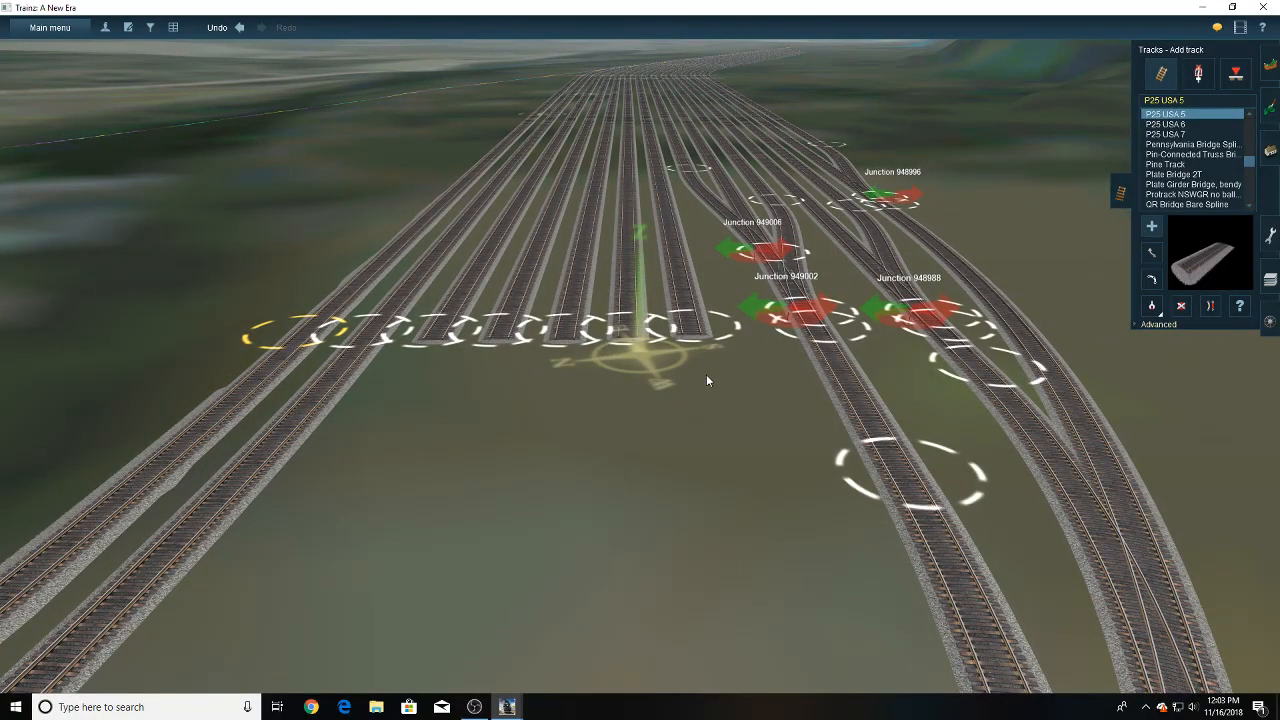
{"action": "left_click", "coordinate": [629, 342]}
{"action": "right_click", "coordinate": [610, 468]}
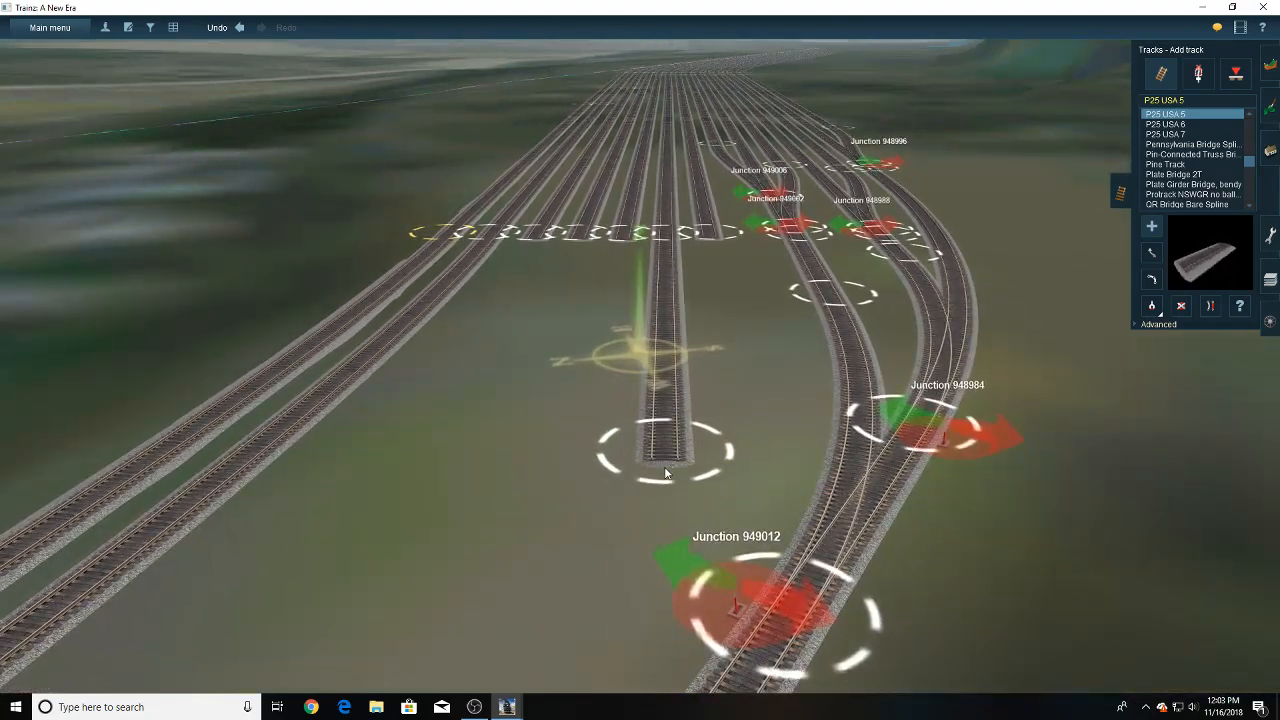
{"action": "left_click", "coordinate": [663, 478]}
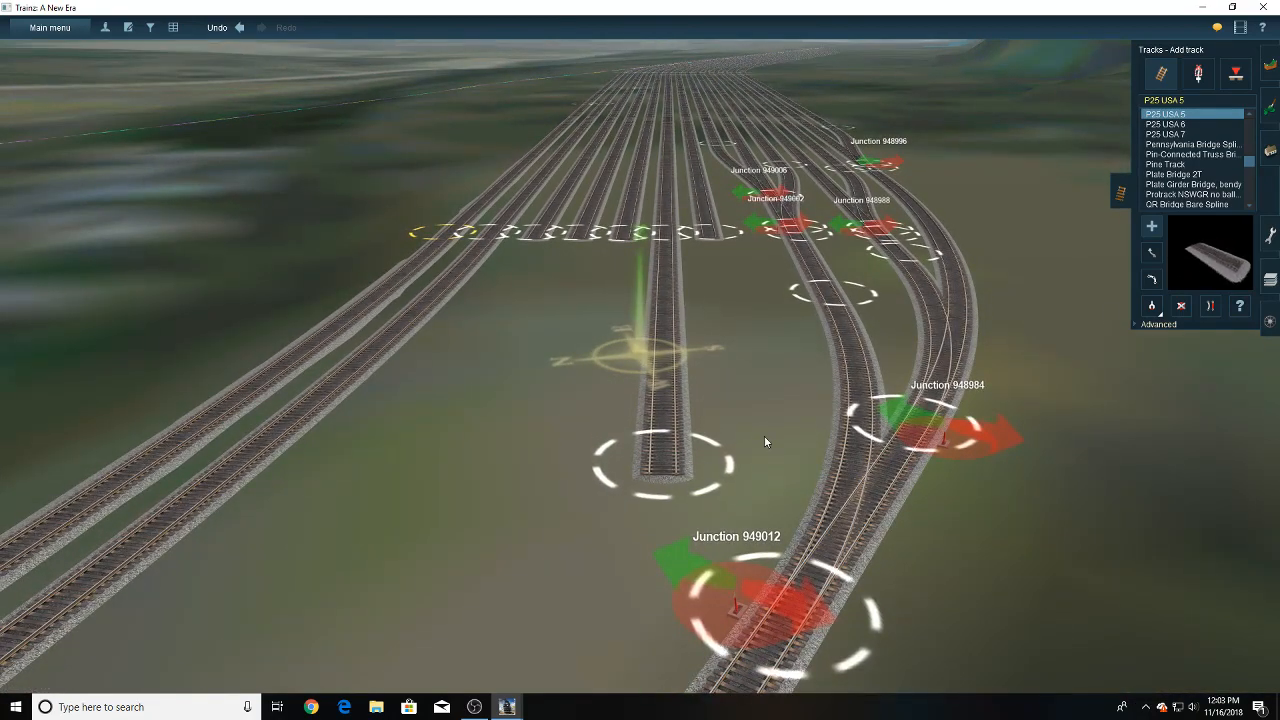
{"action": "right_click", "coordinate": [700, 622]}
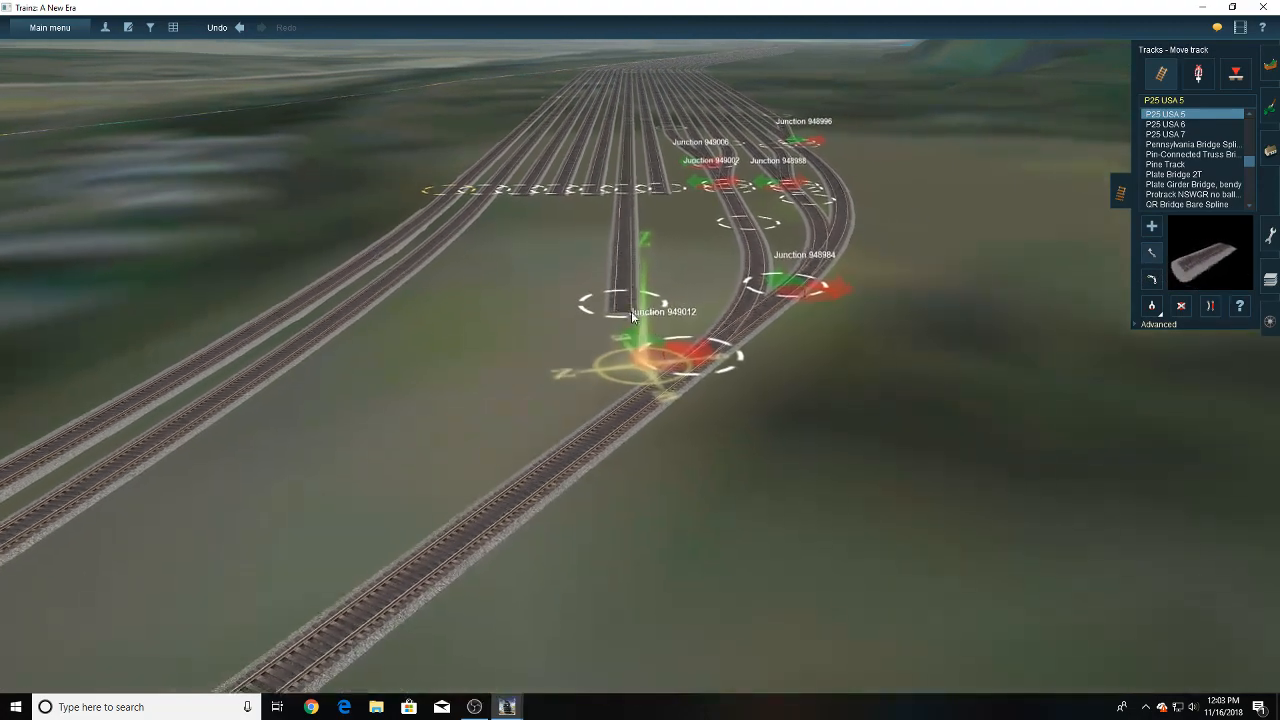
{"action": "left_click_drag", "start_coordinate": [629, 309], "coordinate": [613, 569]}
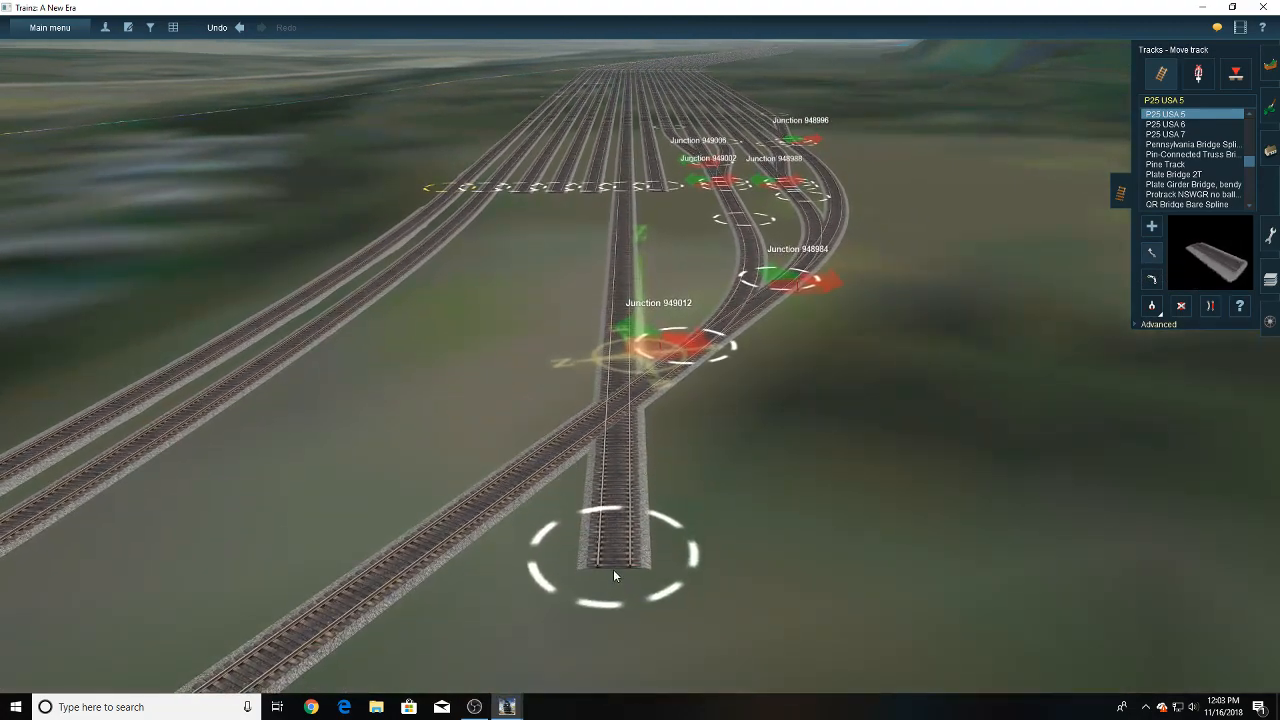
{"action": "right_click", "coordinate": [621, 206]}
{"action": "left_click", "coordinate": [1152, 228]}
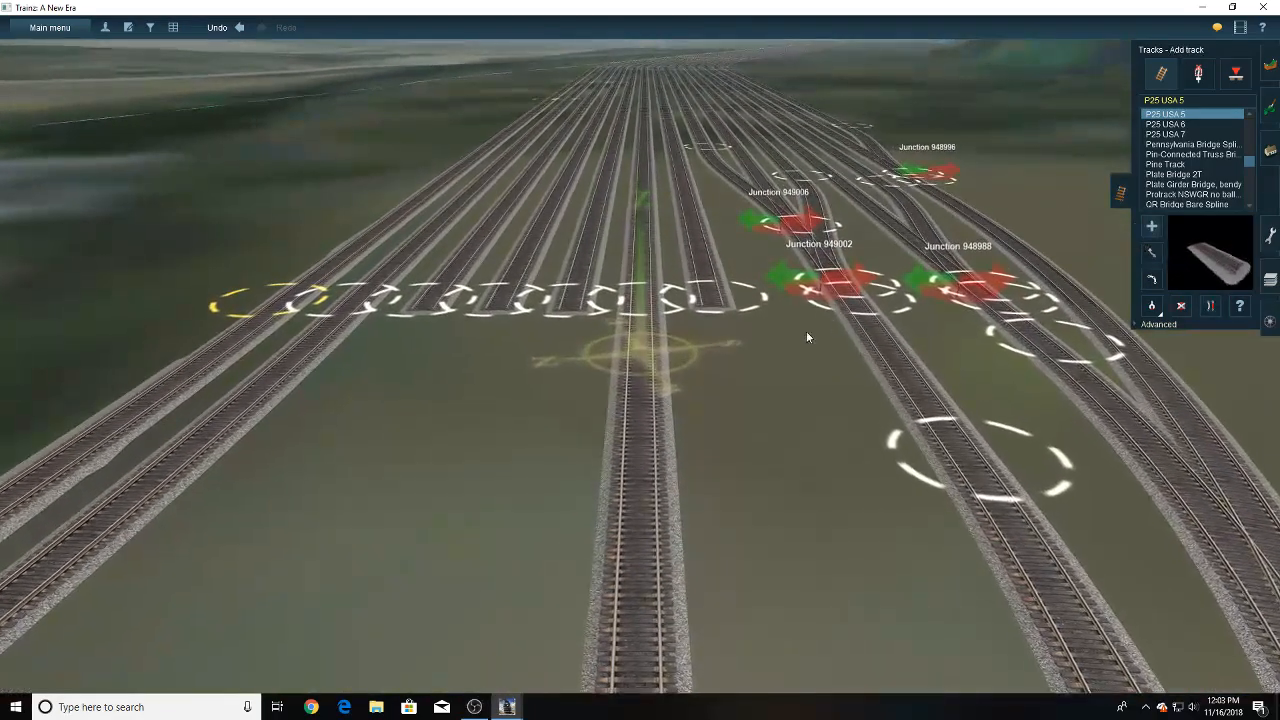
{"action": "left_click", "coordinate": [712, 313]}
{"action": "left_click", "coordinate": [685, 374]}
{"action": "right_click", "coordinate": [679, 400]}
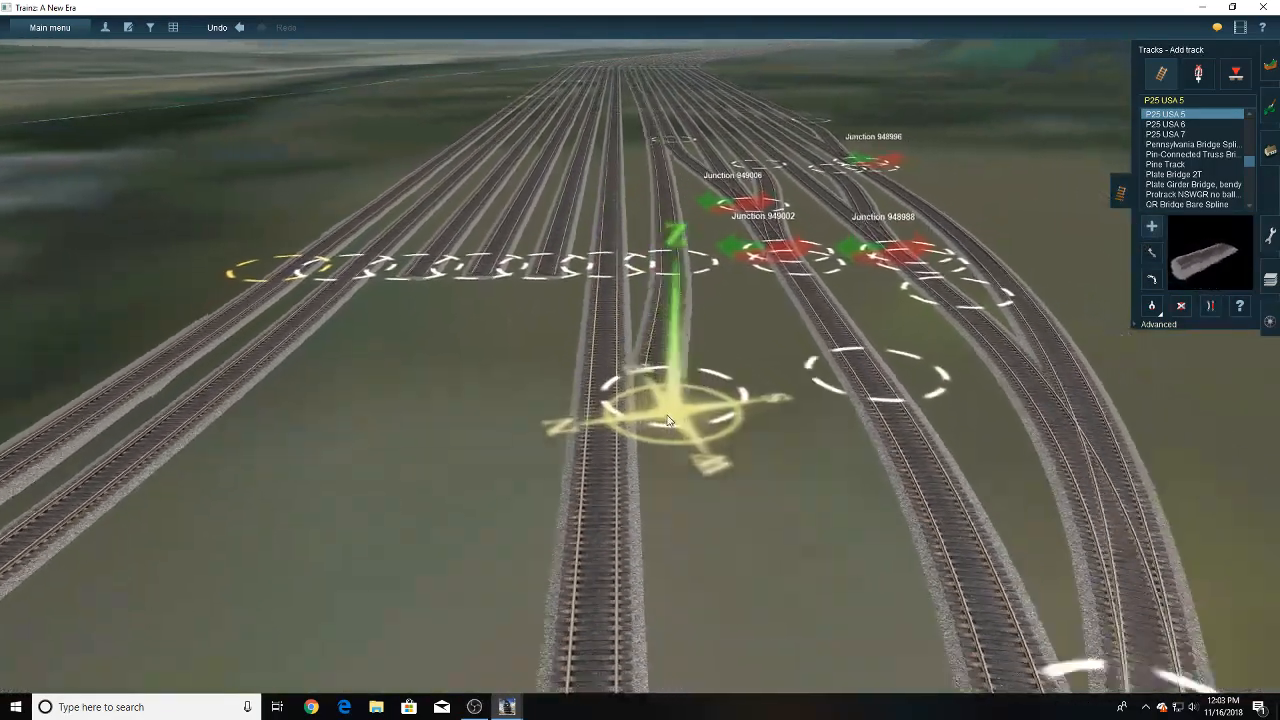
- Join the extended yard track to the lead with a curved P25 USA 5 connector meeting the lead beyond junction 949012
{"action": "left_click", "coordinate": [1152, 228]}
{"action": "right_click_drag", "start_coordinate": [642, 458], "coordinate": [625, 436]}
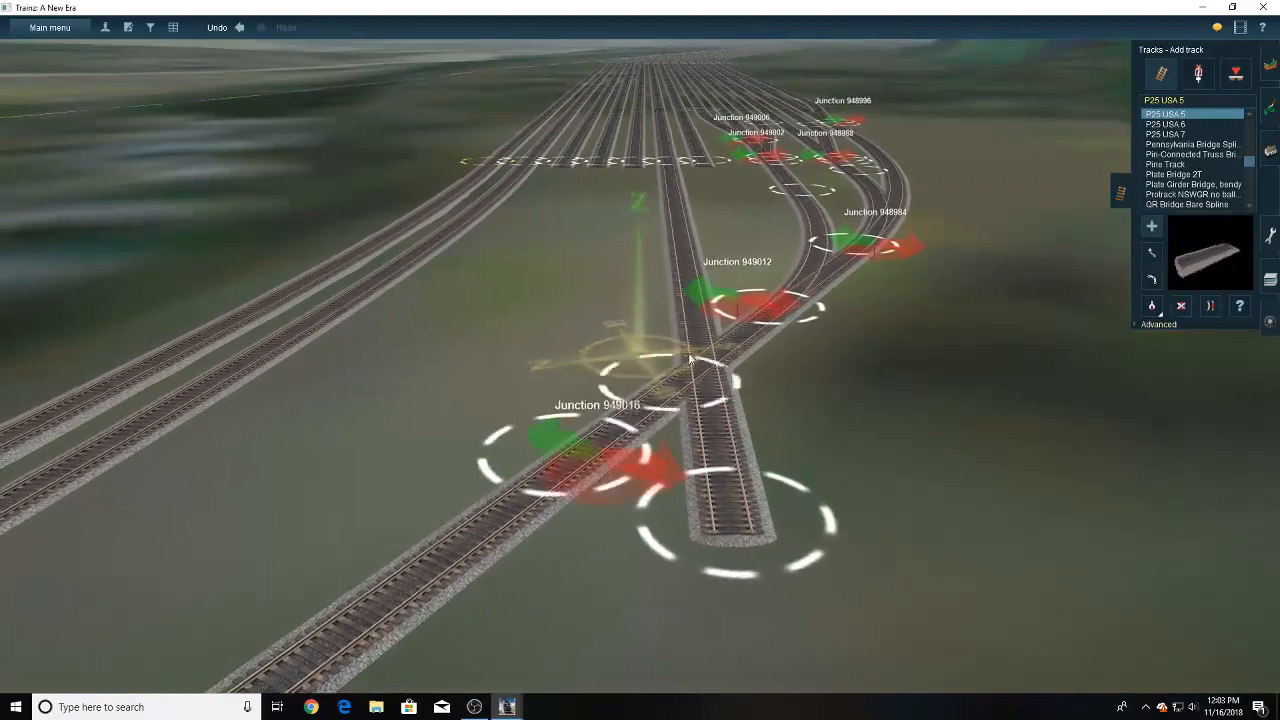
{"action": "left_click", "coordinate": [690, 360]}
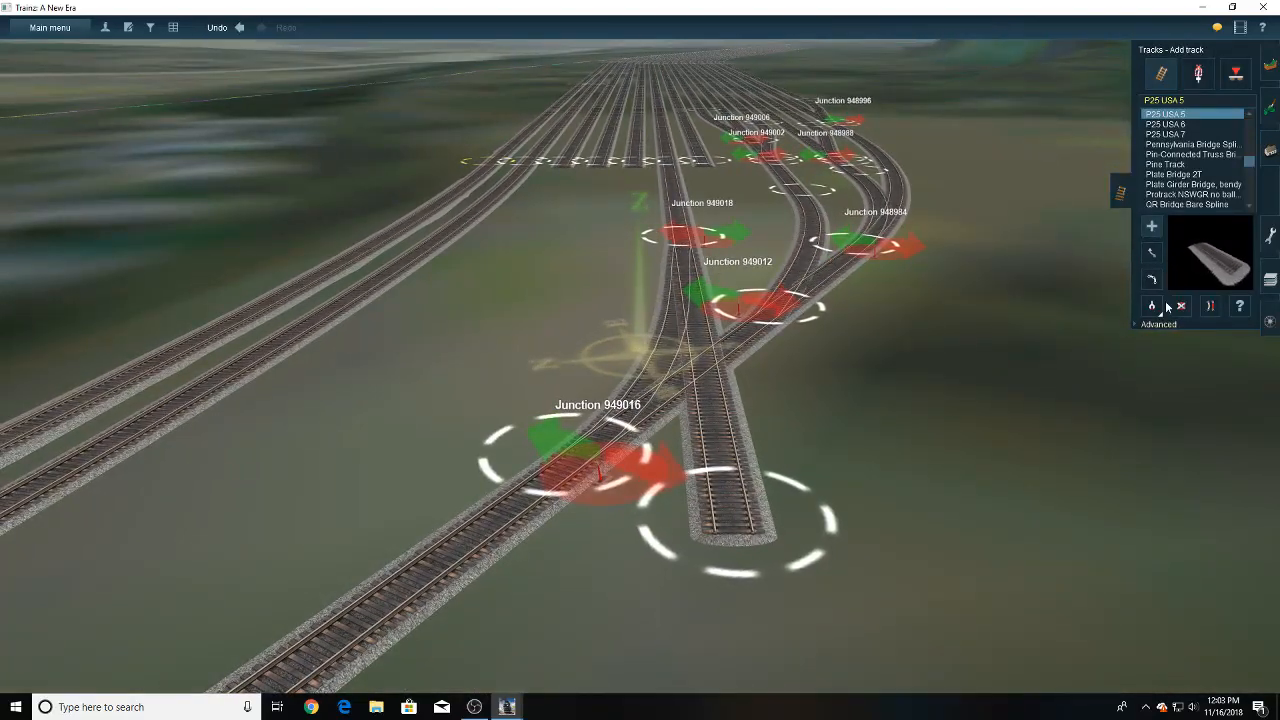
- Delete the yard track's leftover straight extension on both sides of the lead and the surplus switch at junction 949018
{"action": "left_click", "coordinate": [736, 353]}
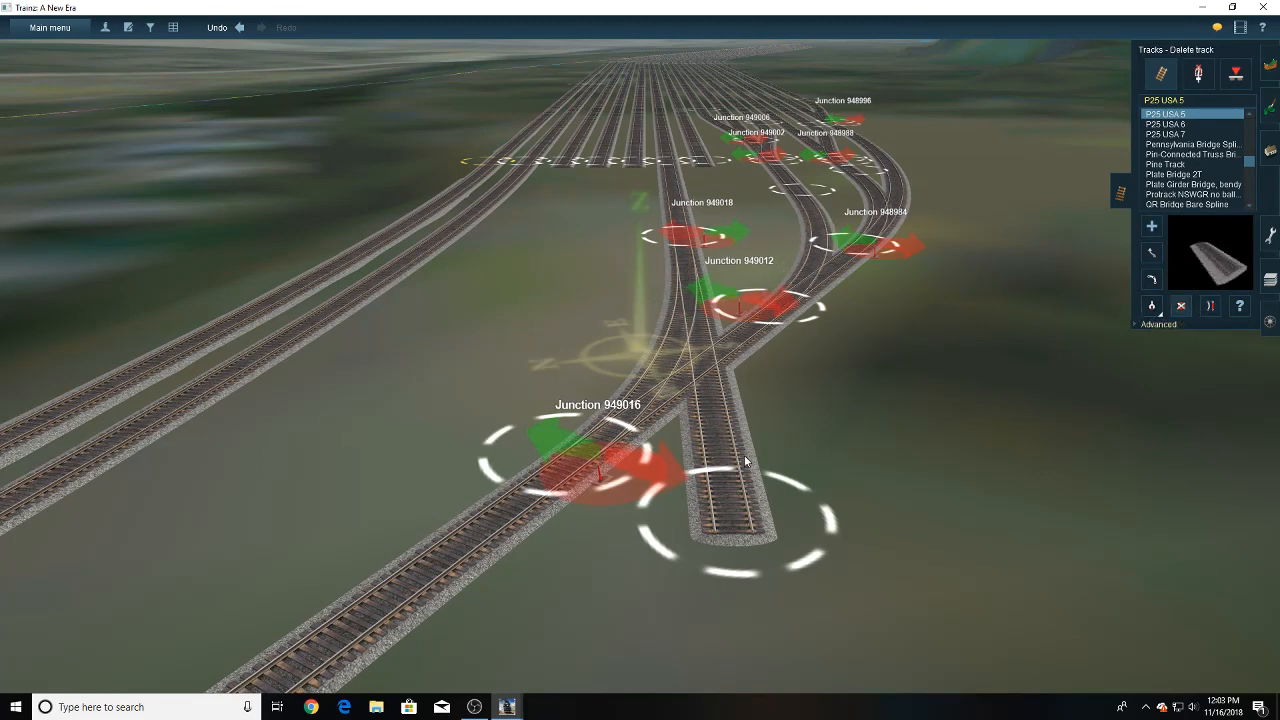
{"action": "left_click", "coordinate": [744, 460]}
{"action": "right_click", "coordinate": [705, 393]}
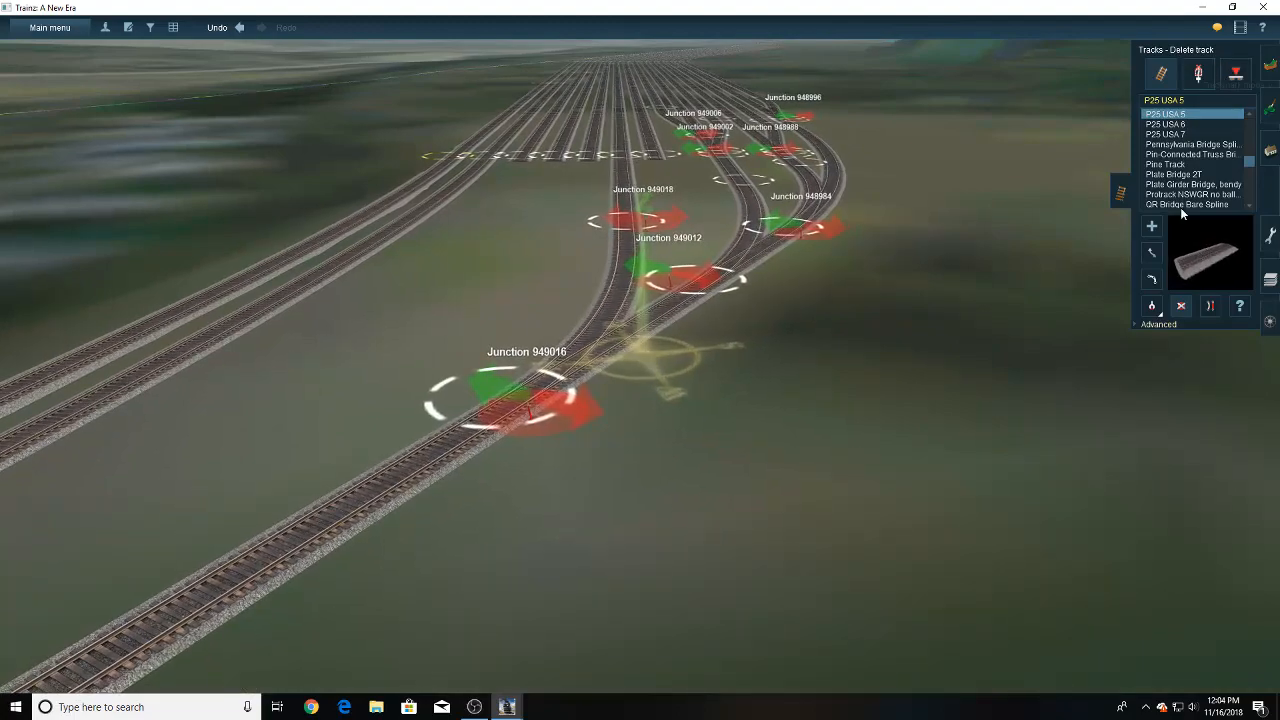
{"action": "left_click", "coordinate": [1198, 74]}
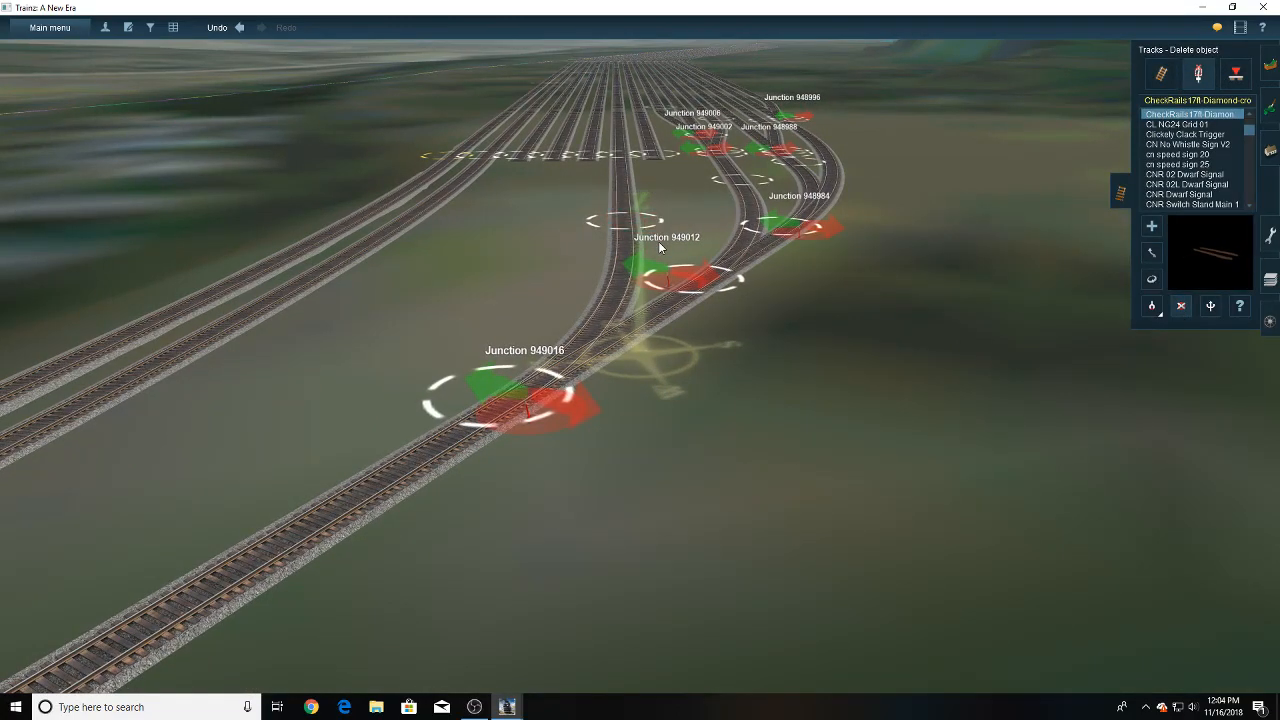
{"action": "key", "text": "Left"}
{"action": "key", "text": "Right"}
{"action": "key", "text": "Up"}
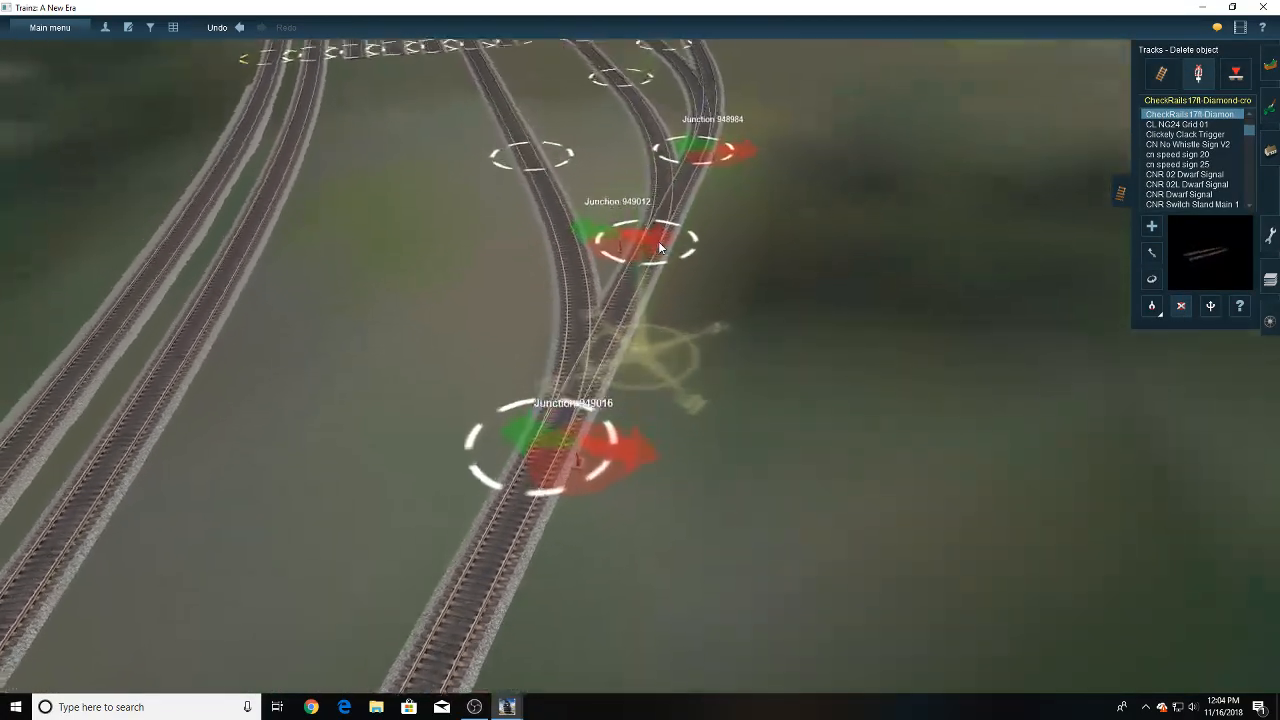
- Shift the connector's yard-end track point and junction 949016 slightly along the track, away from the yard
{"action": "left_click", "coordinate": [1161, 73]}
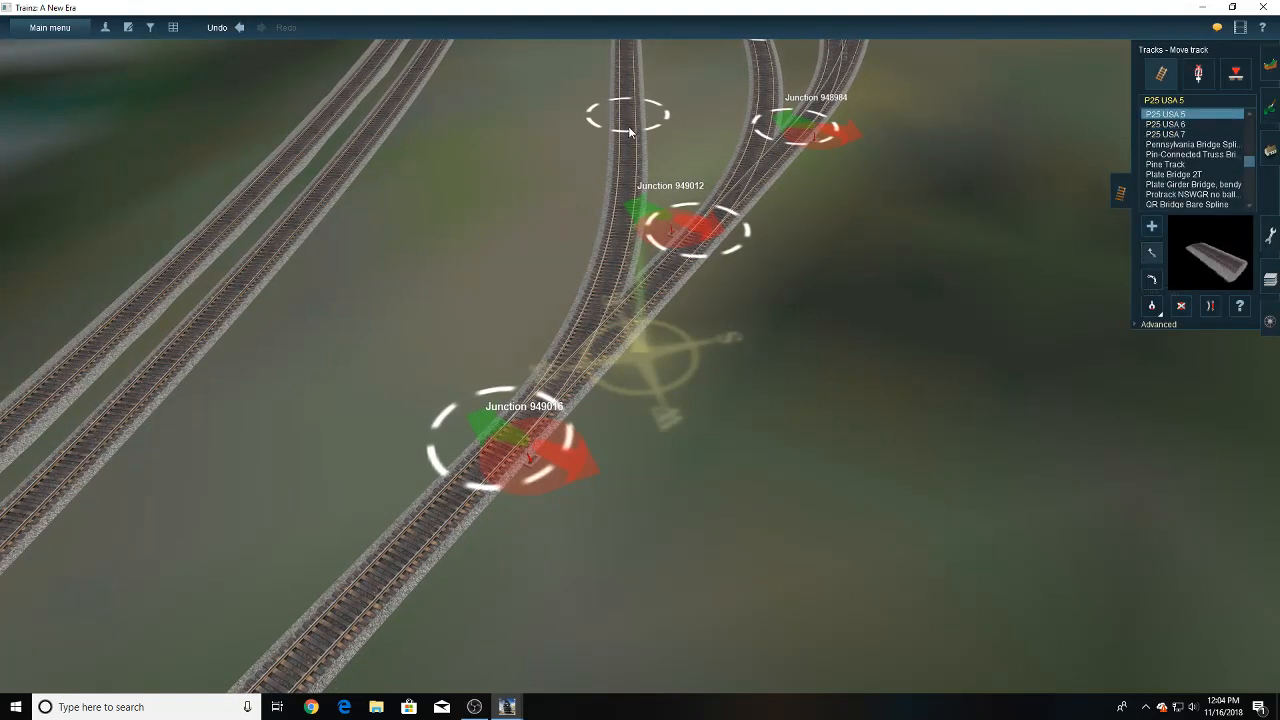
{"action": "right_click", "coordinate": [492, 456]}
{"action": "key", "text": "Left"}
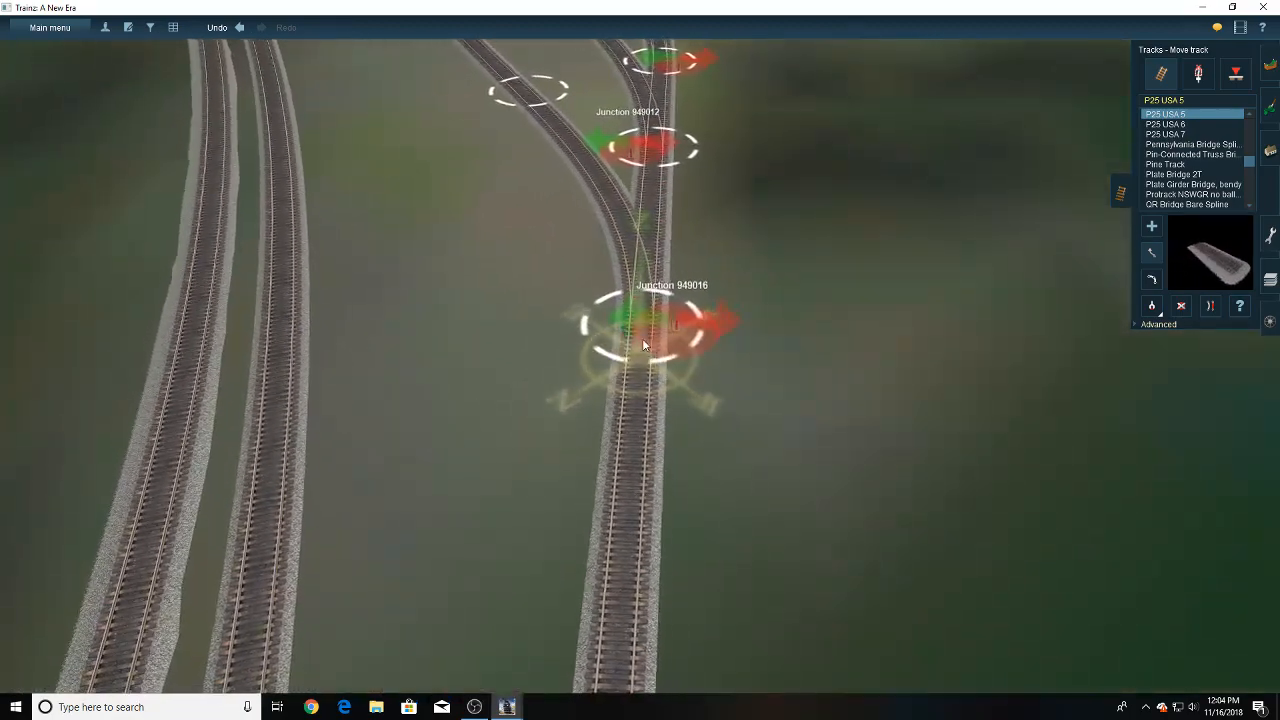
{"action": "left_click_drag", "start_coordinate": [642, 338], "coordinate": [636, 371]}
{"action": "key", "text": "Down"}
{"action": "right_click", "coordinate": [638, 297]}
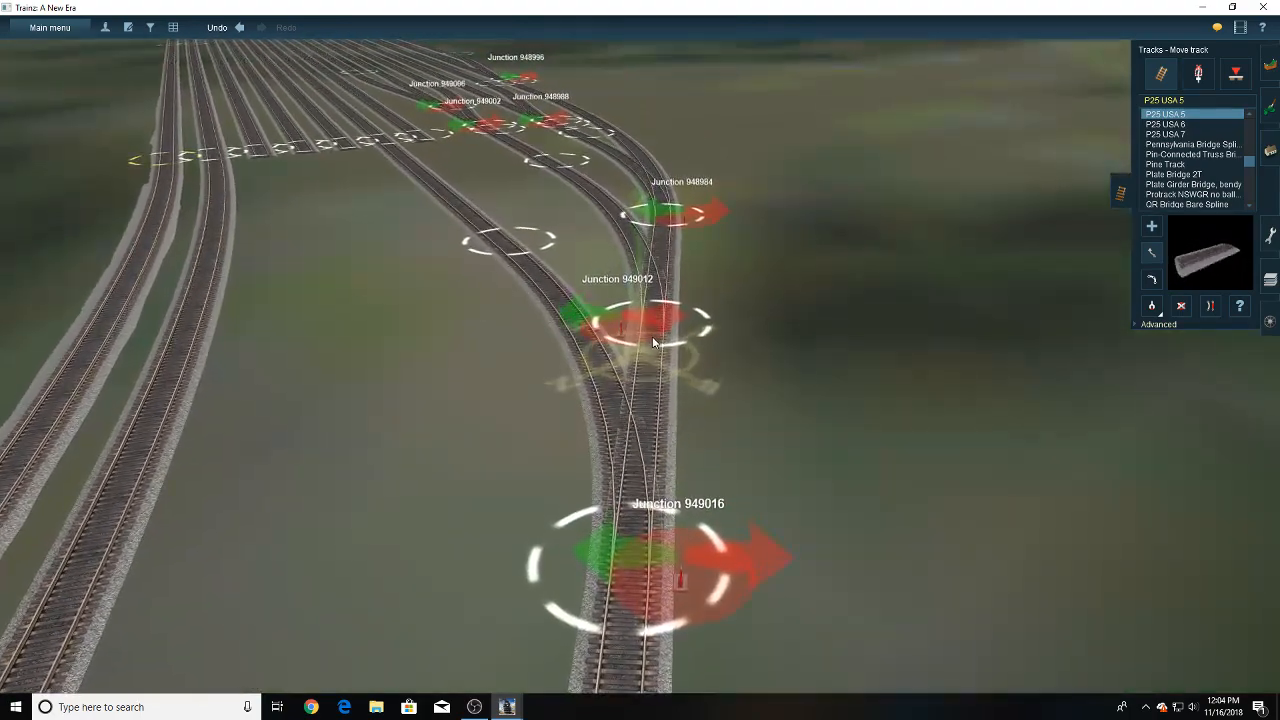
{"action": "key", "text": "Left"}
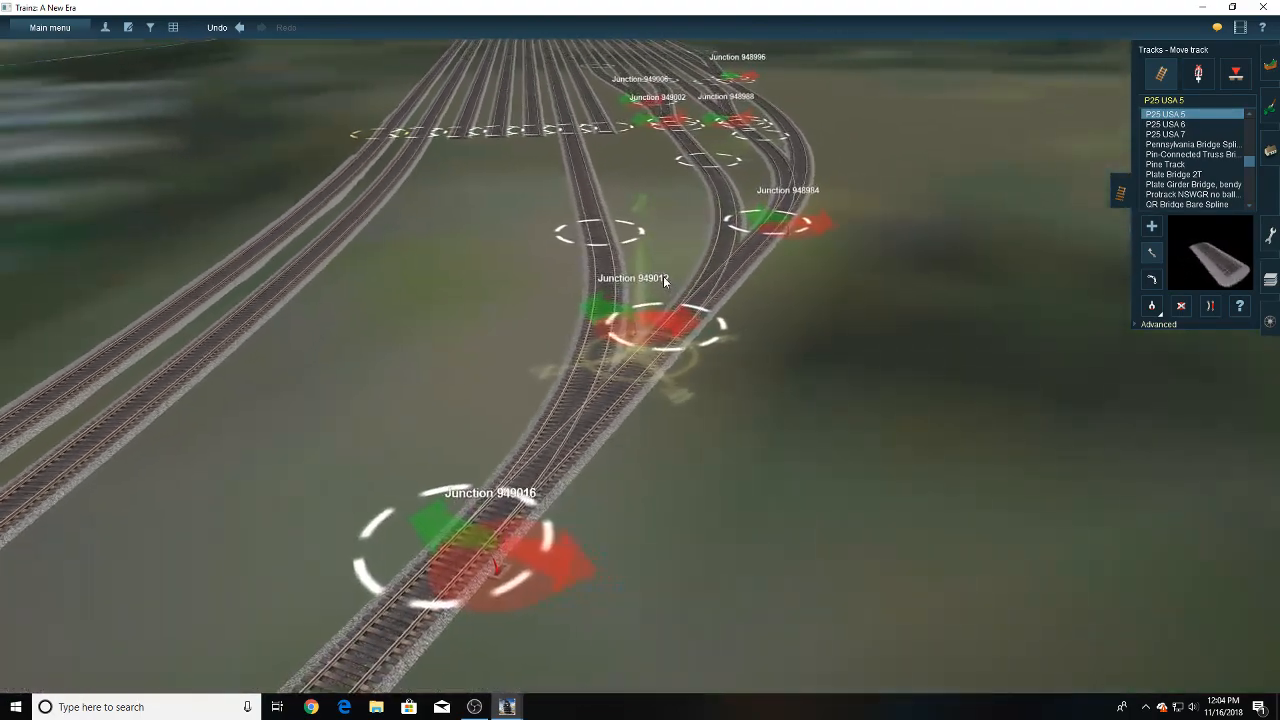
- Join the open-ended yard tracks on both sides of the connected track to it with P25 USA 5 track and straighten the shared section
{"action": "right_click", "coordinate": [591, 188]}
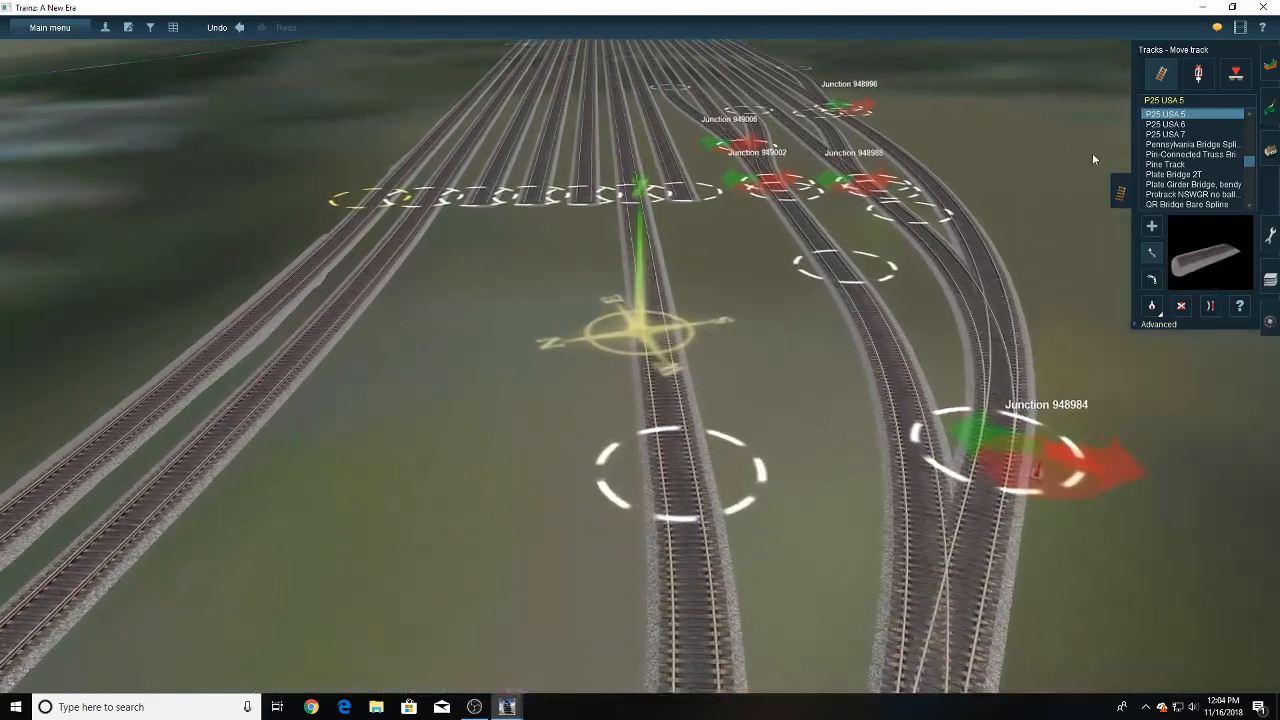
{"action": "left_click", "coordinate": [1152, 227]}
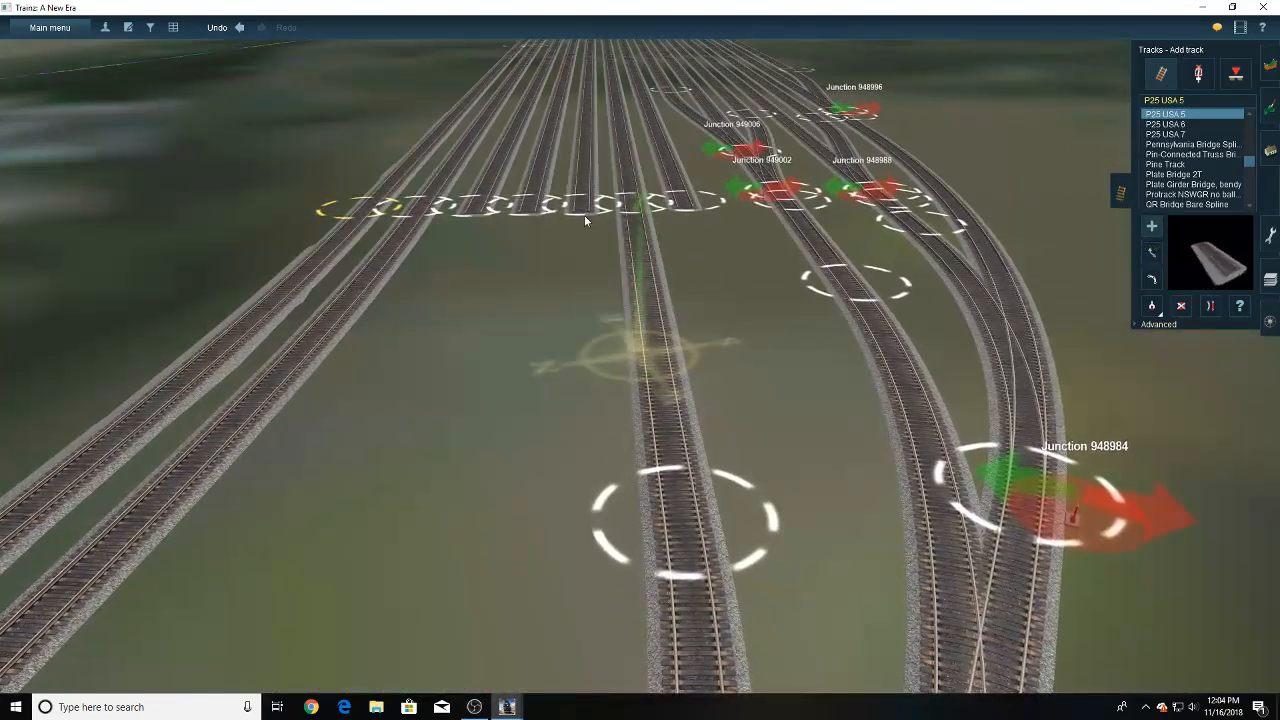
{"action": "left_click", "coordinate": [672, 476]}
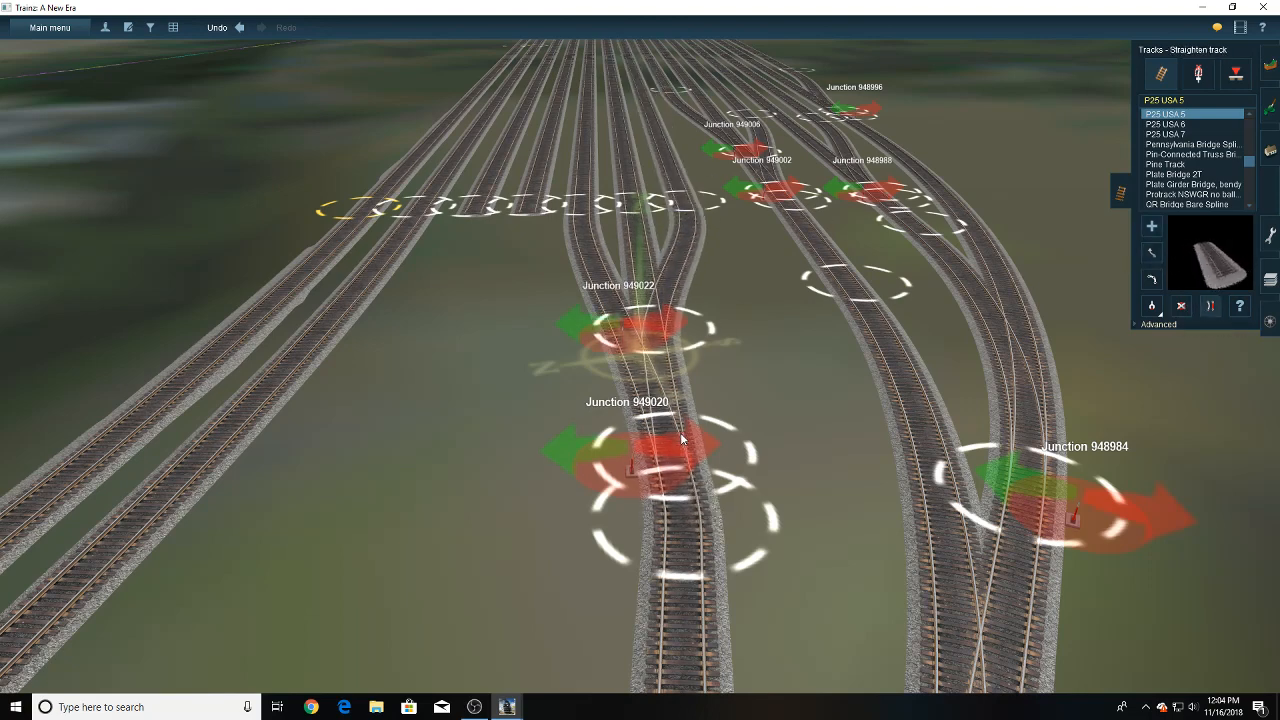
{"action": "left_click", "coordinate": [692, 510]}
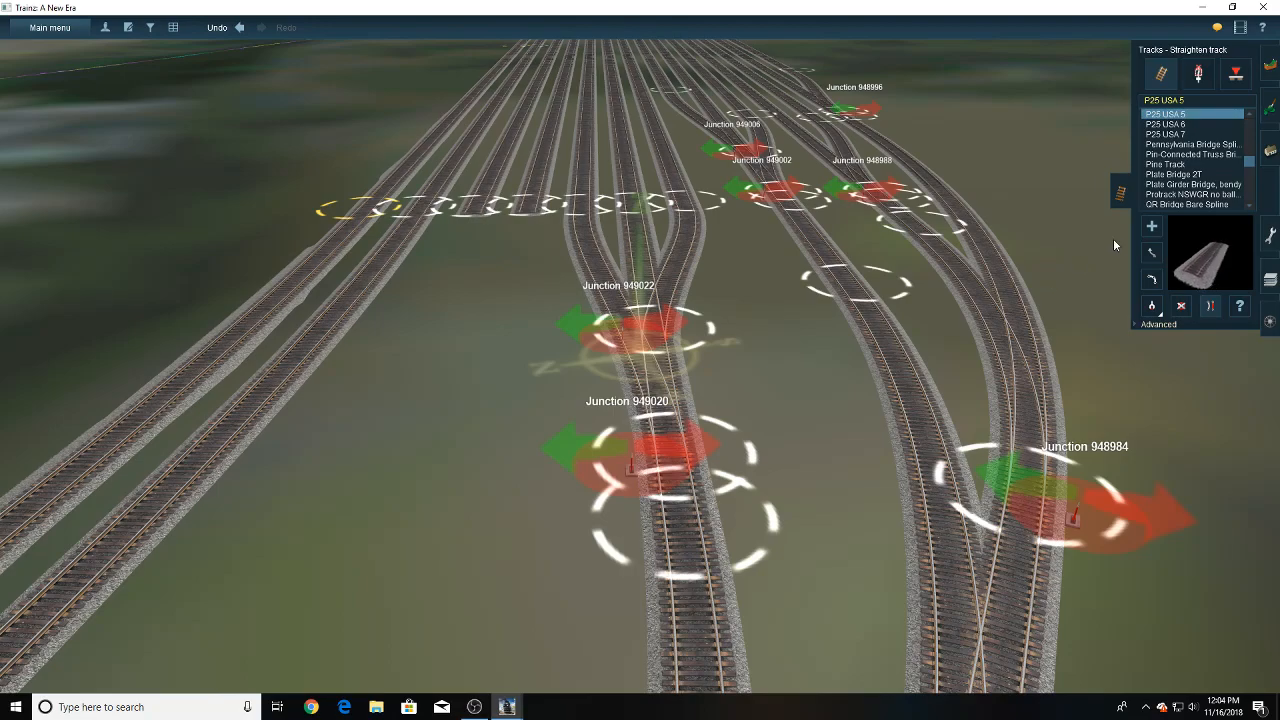
- Adjust the track point of the joined yard track nearest junction 949002, setting it farther back in the yard for a gentler curve
{"action": "right_click", "coordinate": [681, 204]}
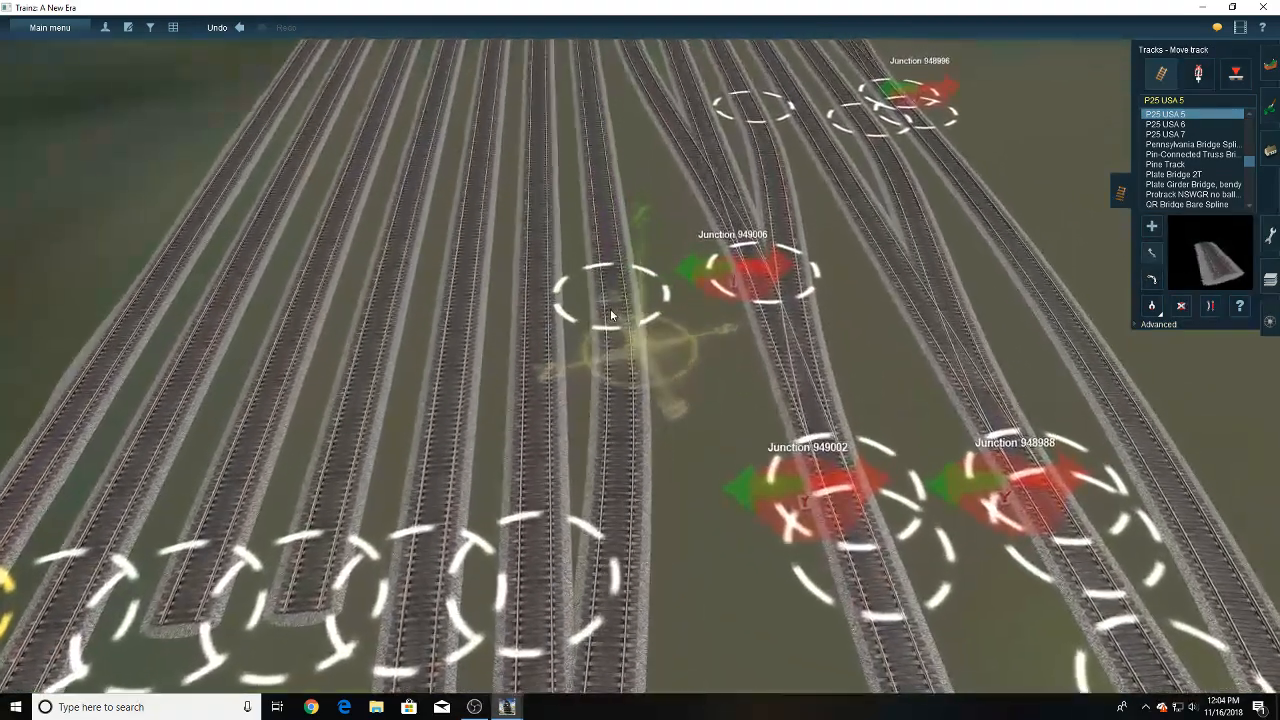
{"action": "left_click_drag", "start_coordinate": [612, 314], "coordinate": [615, 328]}
{"action": "right_click", "coordinate": [598, 441]}
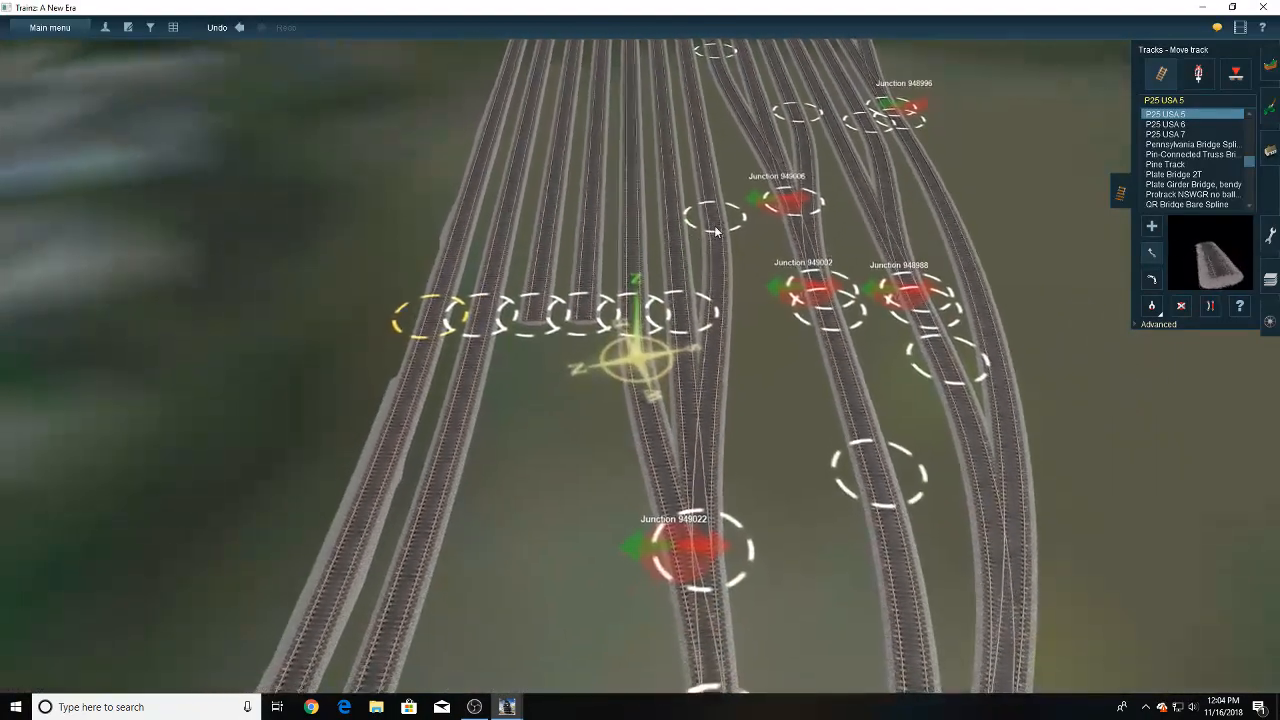
{"action": "left_click_drag", "start_coordinate": [715, 231], "coordinate": [722, 253]}
- Extend the open-ended yard track next to the newly joined three tracks with P25 USA 5 track toward the lead
{"action": "scroll", "coordinate": [643, 384], "scroll_direction": "down", "scroll_amount": 6}
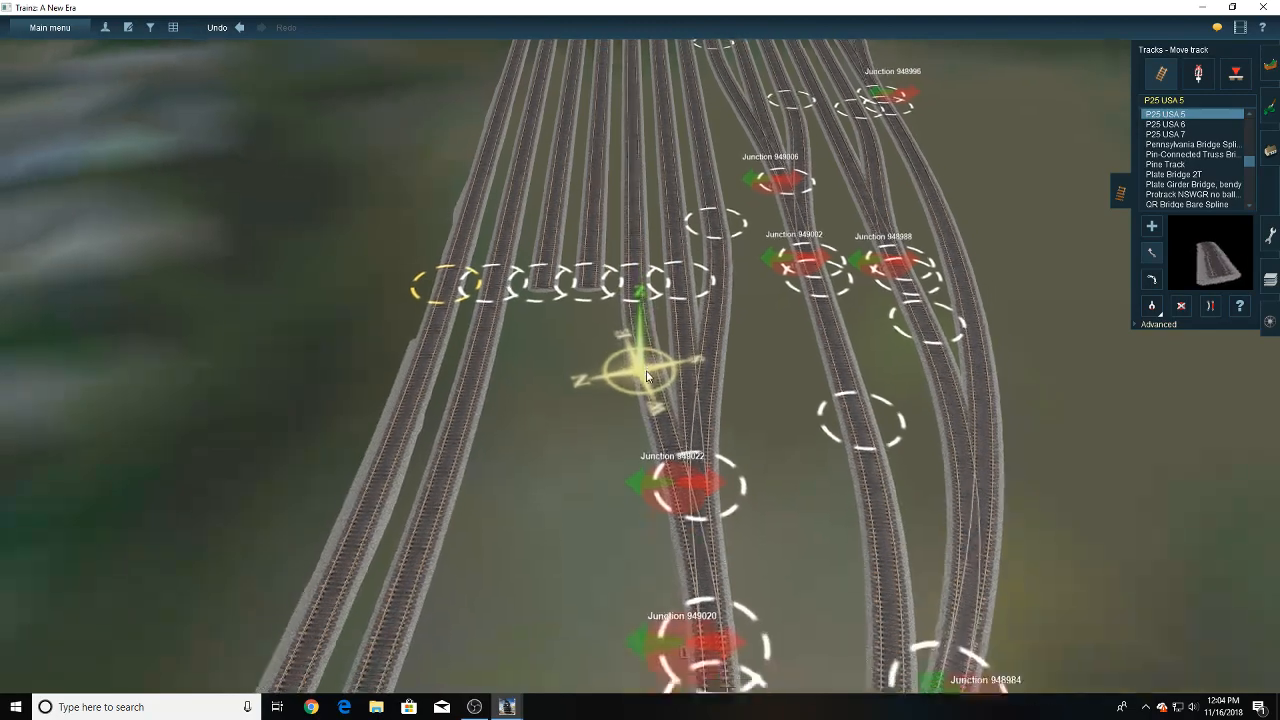
{"action": "key", "text": "Left"}
{"action": "key", "text": "Down"}
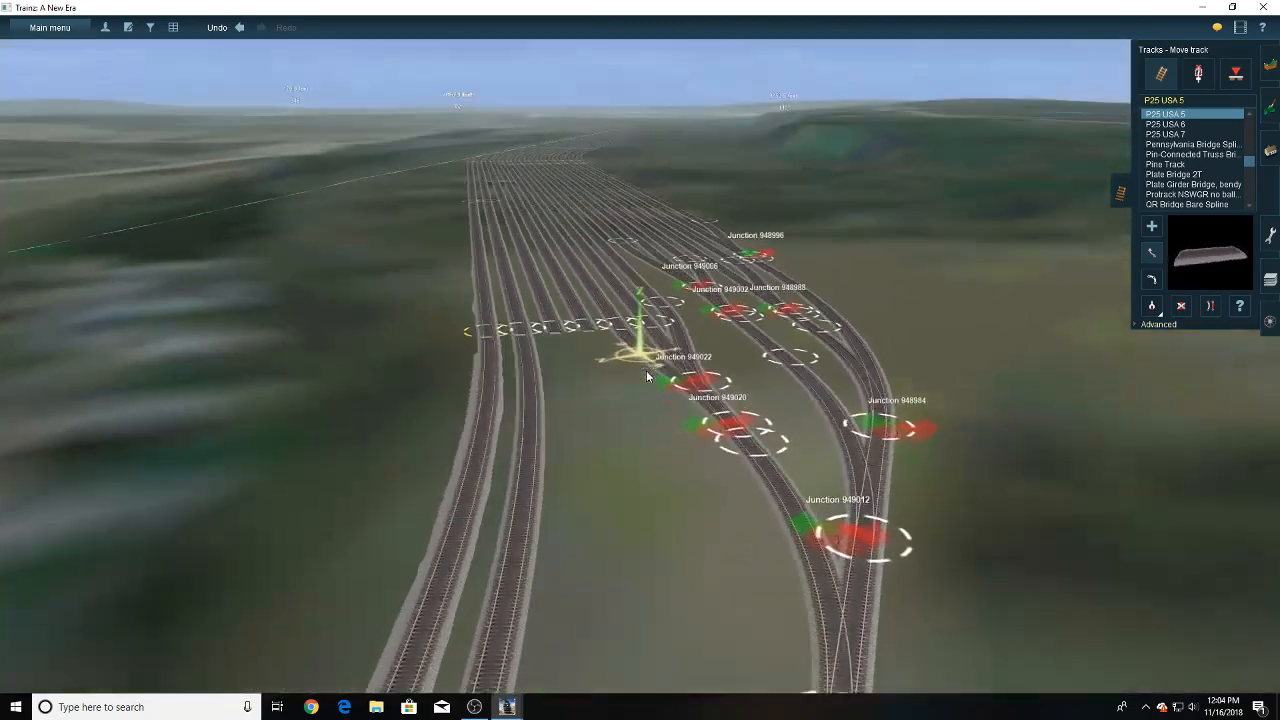
{"action": "key", "text": "Right"}
{"action": "right_click_drag", "start_coordinate": [600, 335], "coordinate": [656, 336]}
{"action": "scroll", "coordinate": [656, 338], "scroll_direction": "up", "scroll_amount": 4}
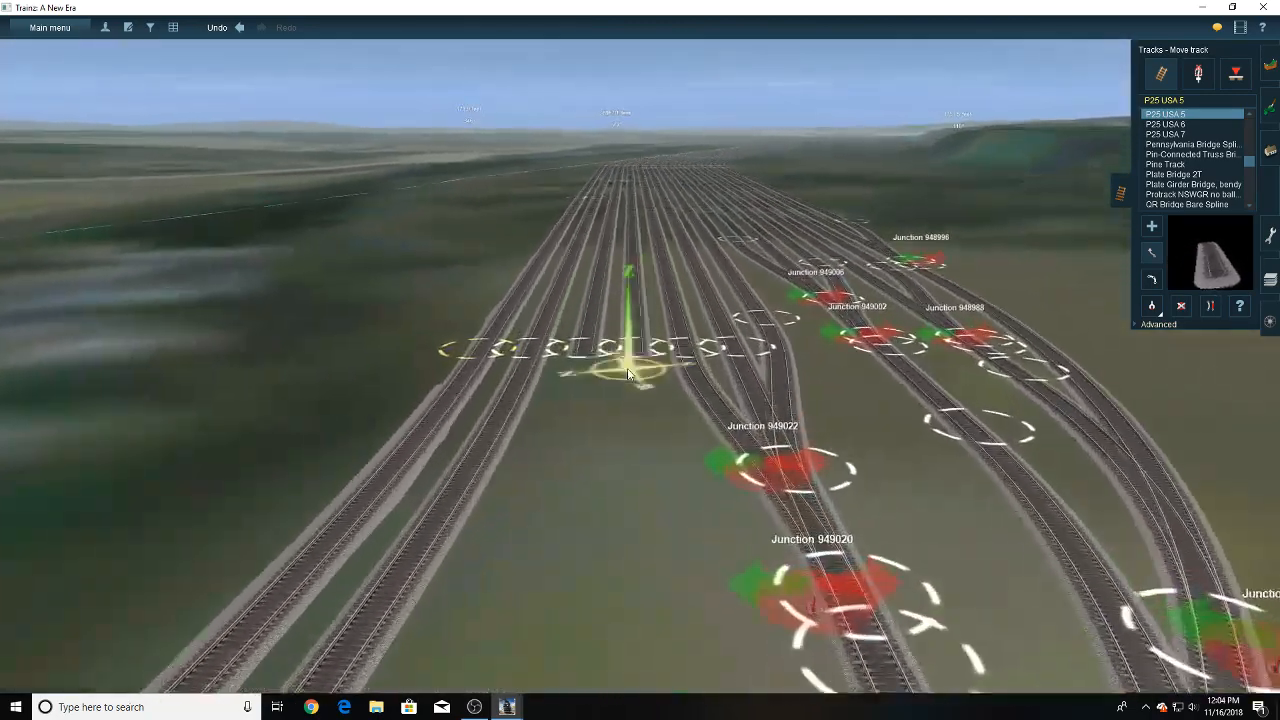
{"action": "left_click", "coordinate": [1152, 226]}
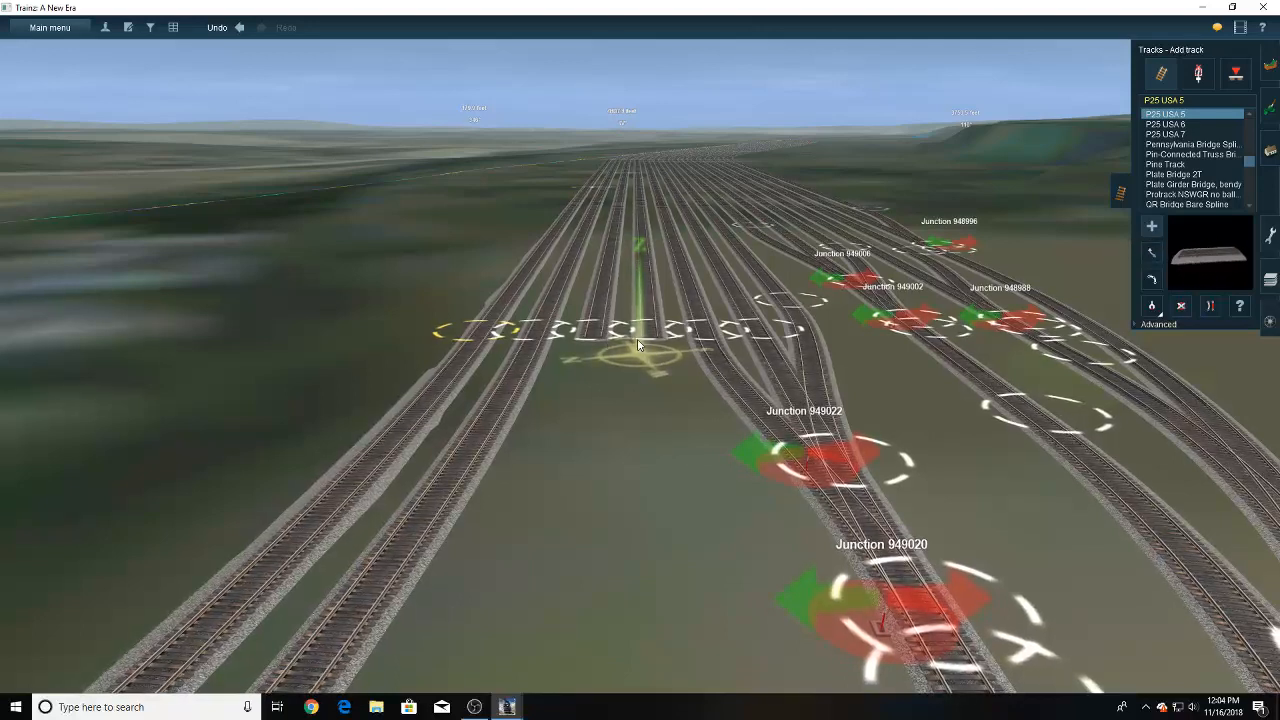
{"action": "left_click_drag", "start_coordinate": [573, 475], "coordinate": [546, 571]}
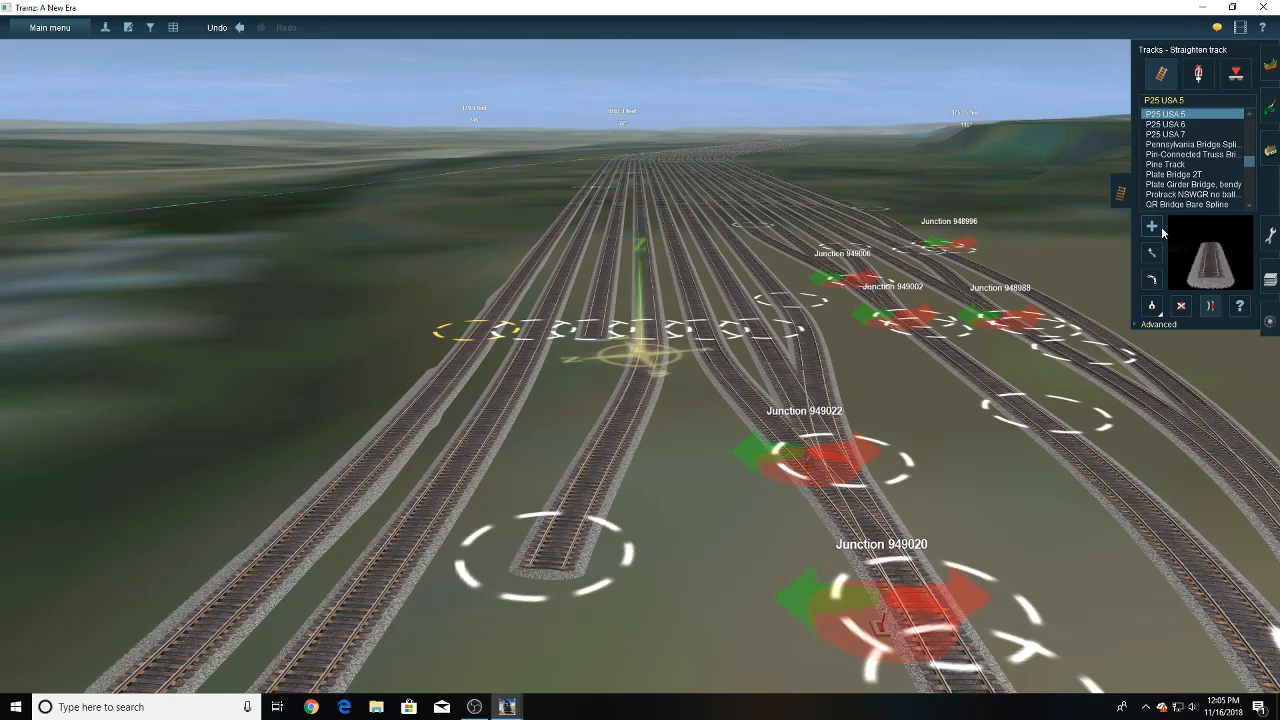
- Join the other remaining open-ended yard track to the far end of the new extension
{"action": "left_click_drag", "start_coordinate": [593, 341], "coordinate": [552, 571]}
{"action": "right_click", "coordinate": [565, 612]}
{"action": "right_click", "coordinate": [575, 605]}
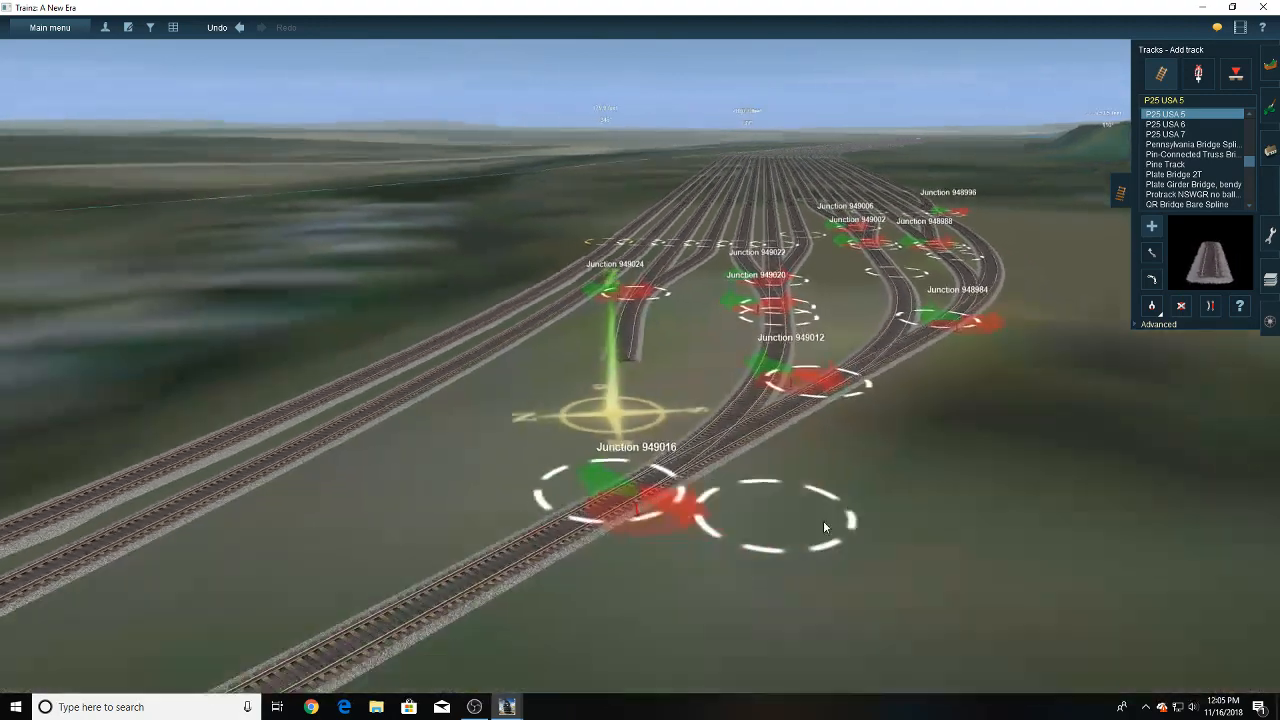
- Continue the joined pair of yard tracks with P25 USA 5 track across the lead beyond junction 949016 and straighten the extension
{"action": "right_click", "coordinate": [823, 520]}
{"action": "mouse_move", "coordinate": [503, 438]}
{"action": "left_mouse_down"}
{"action": "mouse_move", "coordinate": [395, 460]}
{"action": "mouse_move", "coordinate": [360, 484]}
{"action": "mouse_move", "coordinate": [384, 497]}
{"action": "left_mouse_up"}
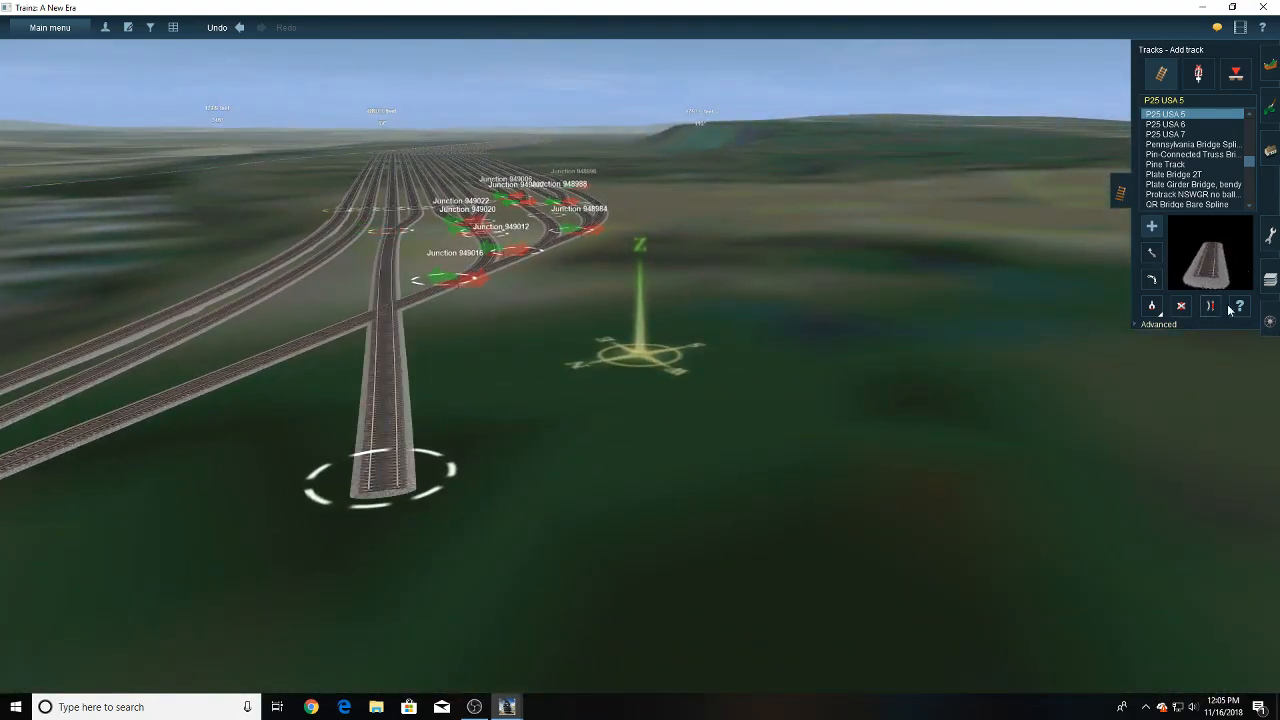
{"action": "left_click", "coordinate": [383, 384]}
{"action": "right_click", "coordinate": [382, 382]}
- Move the point where the last two yard tracks meet a little farther along the extension toward the lead
{"action": "right_click", "coordinate": [548, 302]}
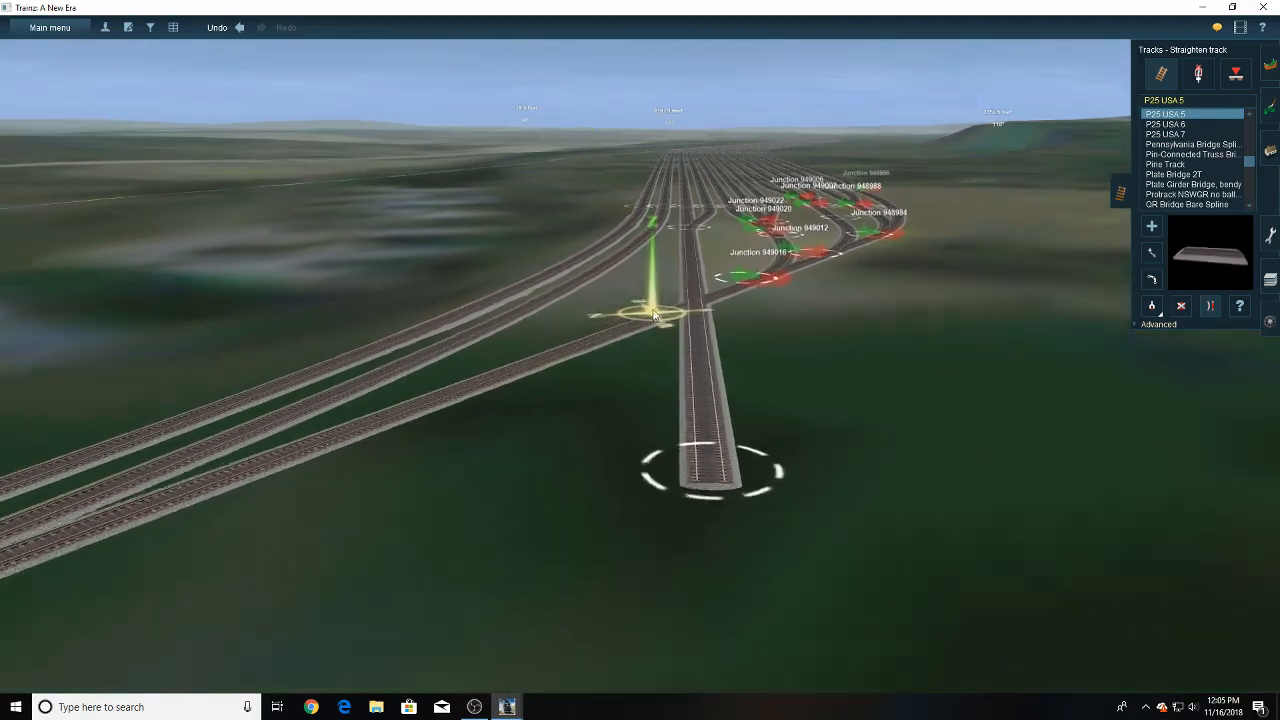
{"action": "right_click", "coordinate": [645, 266]}
{"action": "left_click", "coordinate": [1152, 254]}
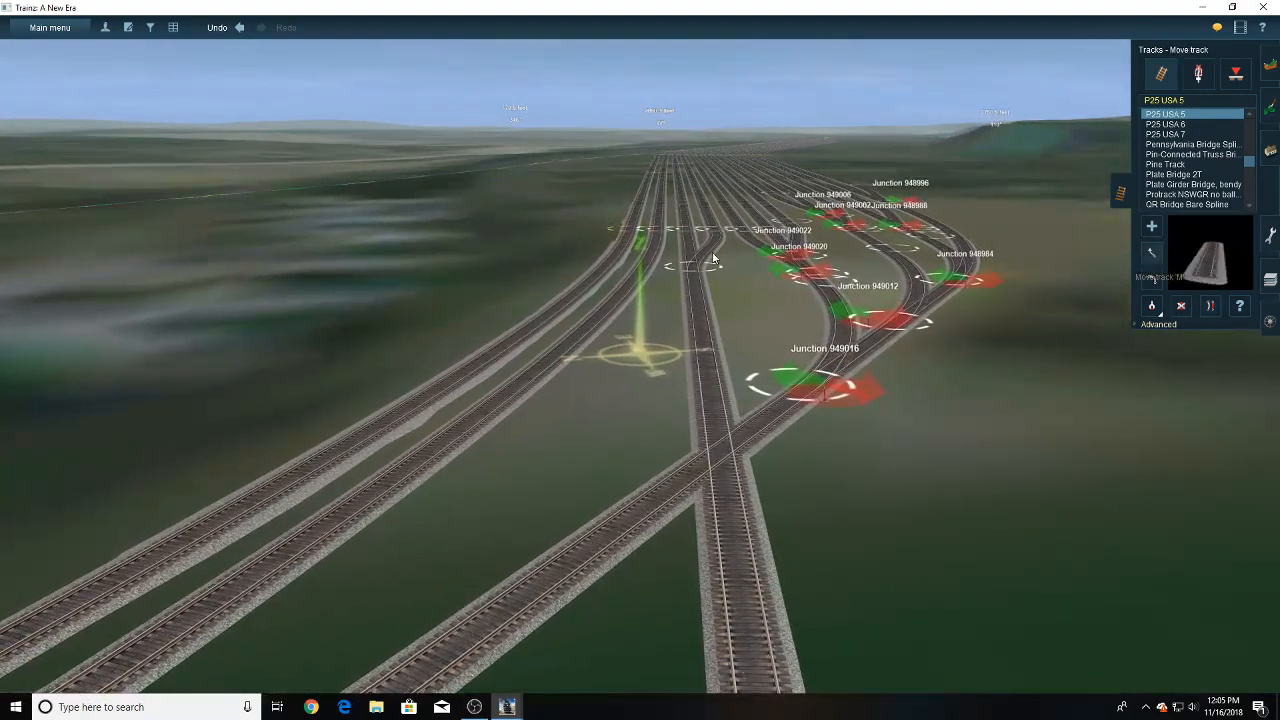
{"action": "left_click_drag", "start_coordinate": [694, 278], "coordinate": [695, 300]}
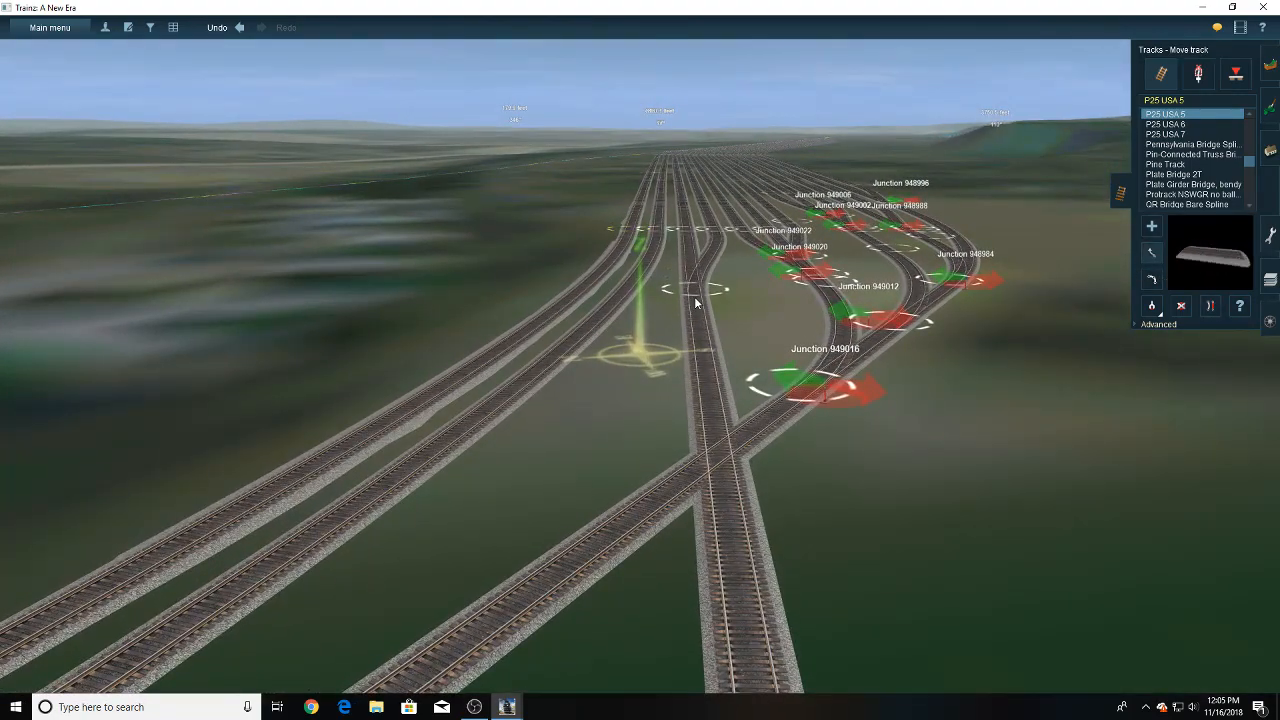
- Join the extended pair to the lead with a curved P25 USA 5 connector meeting the lead beyond junction 949016, and straighten the yard-side track
{"action": "right_click", "coordinate": [683, 466]}
{"action": "left_click", "coordinate": [1152, 227]}
{"action": "key", "text": "Left"}
{"action": "key", "text": "Up"}
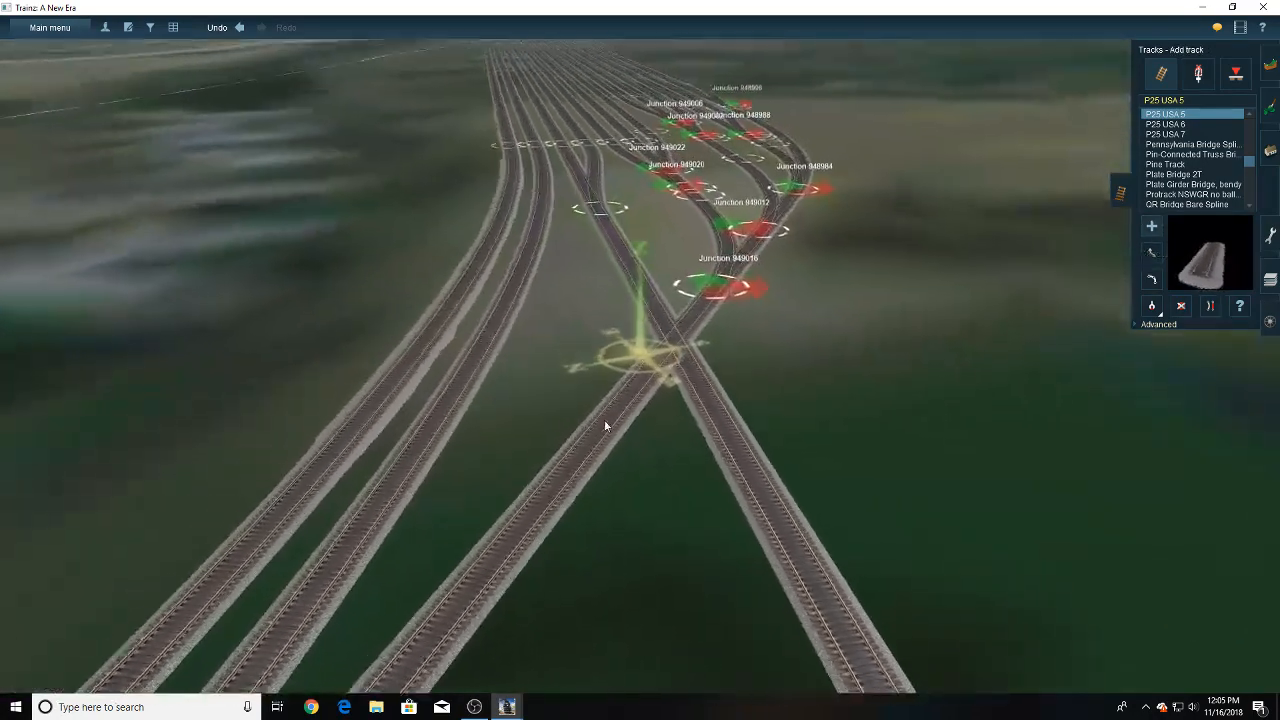
{"action": "left_click", "coordinate": [574, 495]}
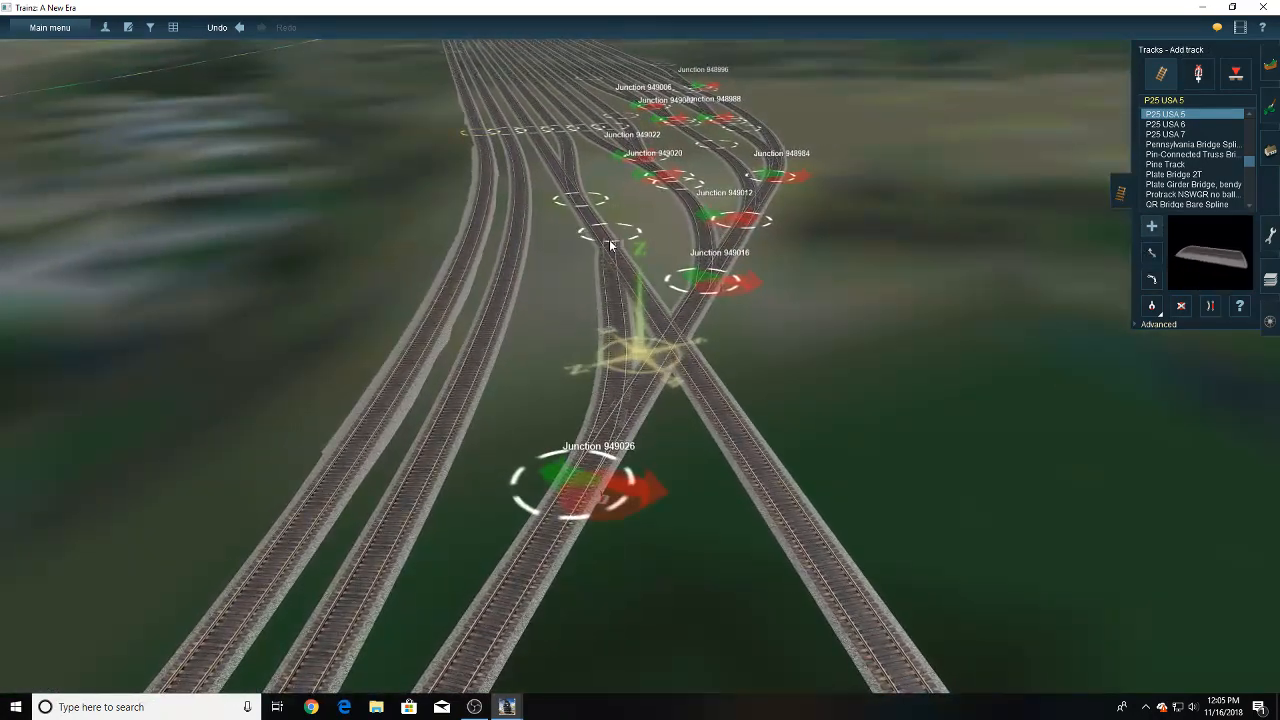
{"action": "left_click", "coordinate": [610, 245]}
{"action": "key", "text": "b"}
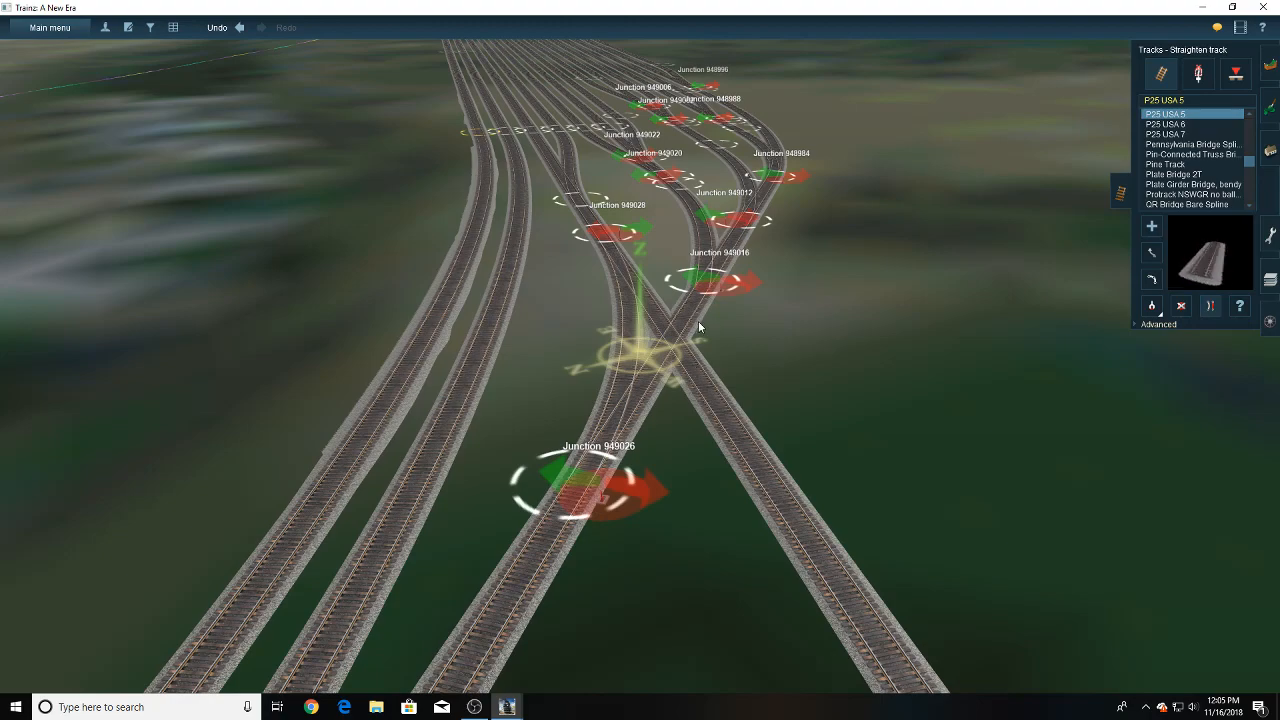
- Delete the pair's leftover straight extension on both sides of the lead
{"action": "left_click", "coordinate": [1183, 307]}
{"action": "left_click", "coordinate": [767, 473]}
{"action": "right_click", "coordinate": [704, 286]}
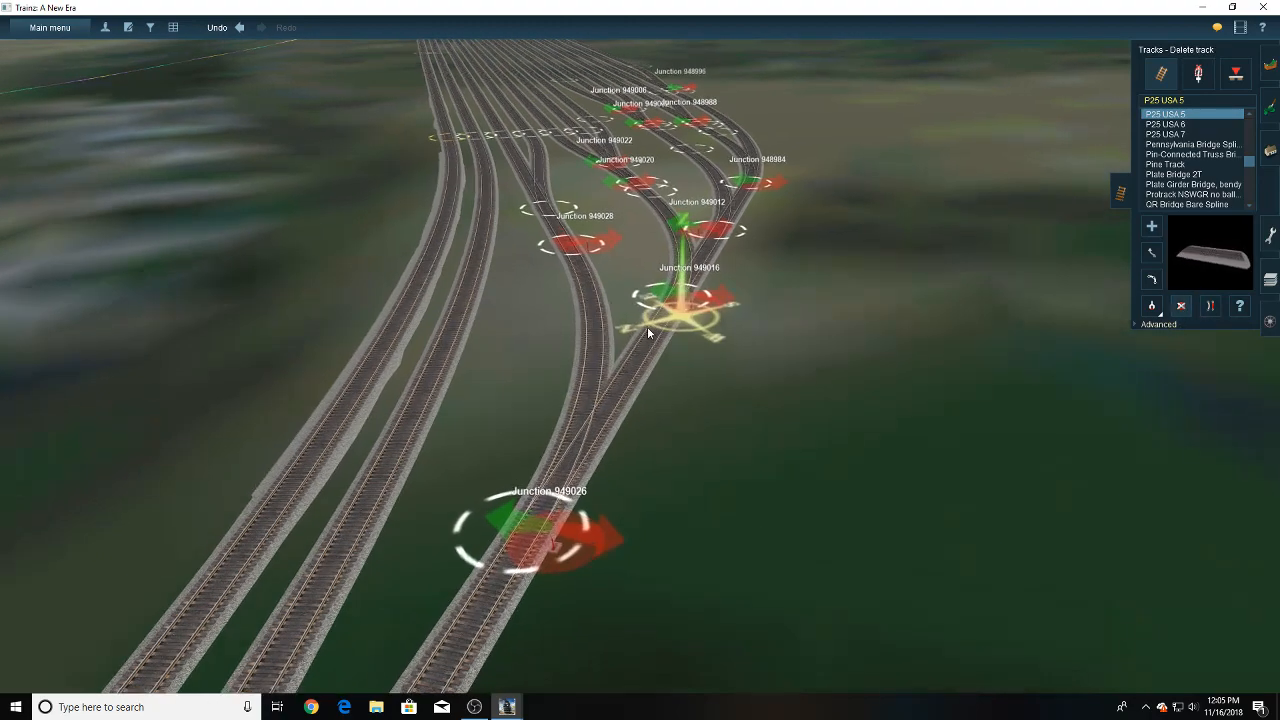
- Move the switch of junction 949028 to the point where the two yard tracks meet
{"action": "right_click", "coordinate": [588, 332]}
{"action": "key", "text": "Left"}
{"action": "left_click", "coordinate": [1200, 74]}
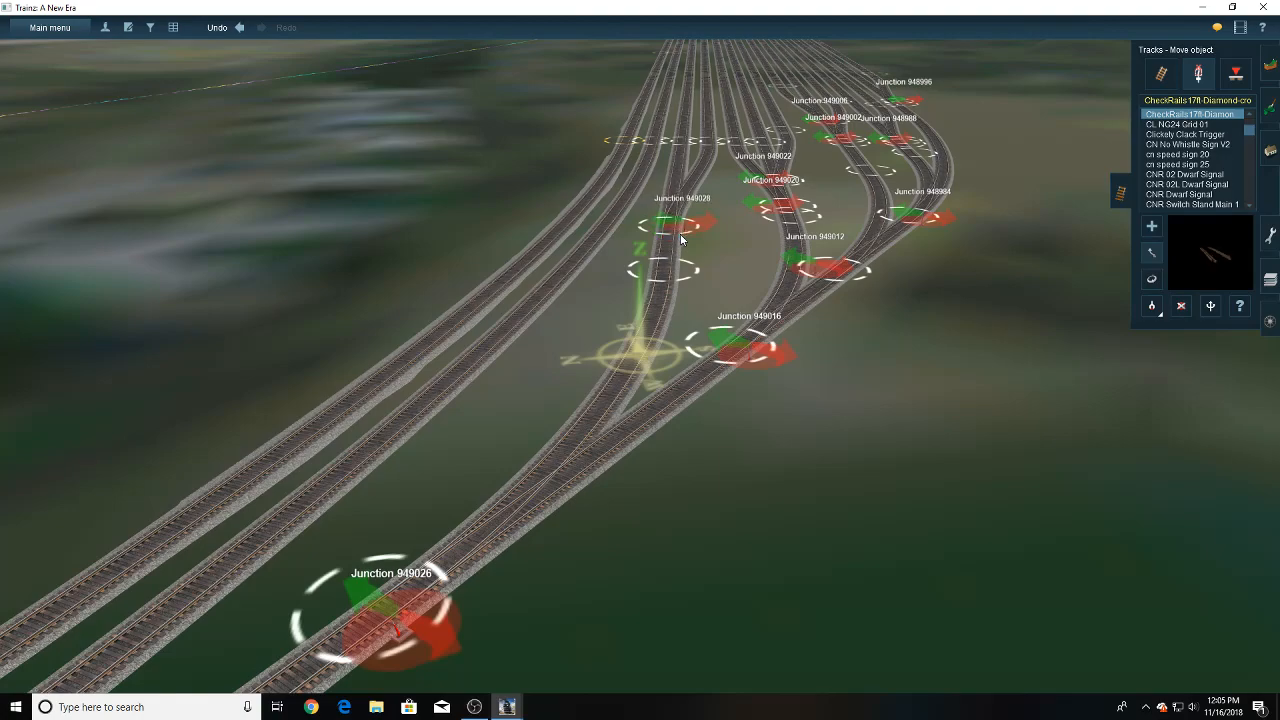
{"action": "key", "text": "Left"}
- Move the track point of junction 949012 slightly along the lead toward junction 949016
{"action": "left_click", "coordinate": [1163, 76]}
{"action": "left_click", "coordinate": [1150, 254]}
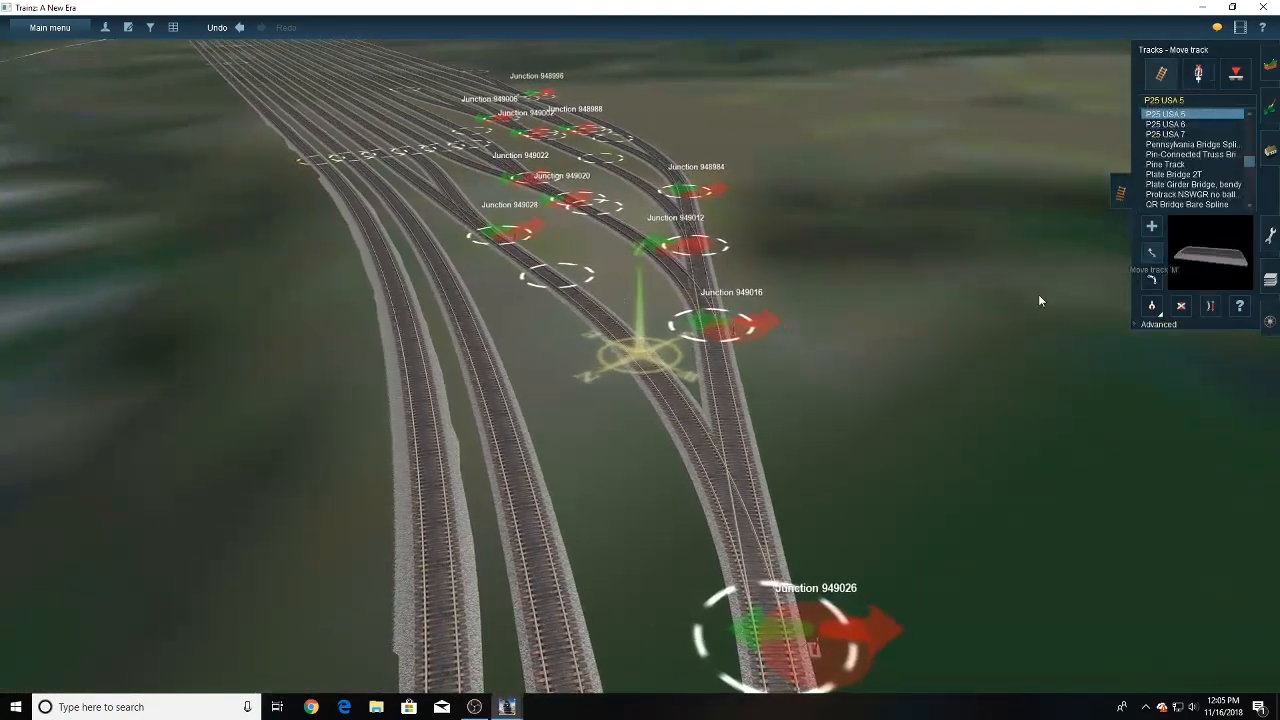
{"action": "key", "text": "Left"}
{"action": "key", "text": "Right"}
{"action": "key", "text": "Up"}
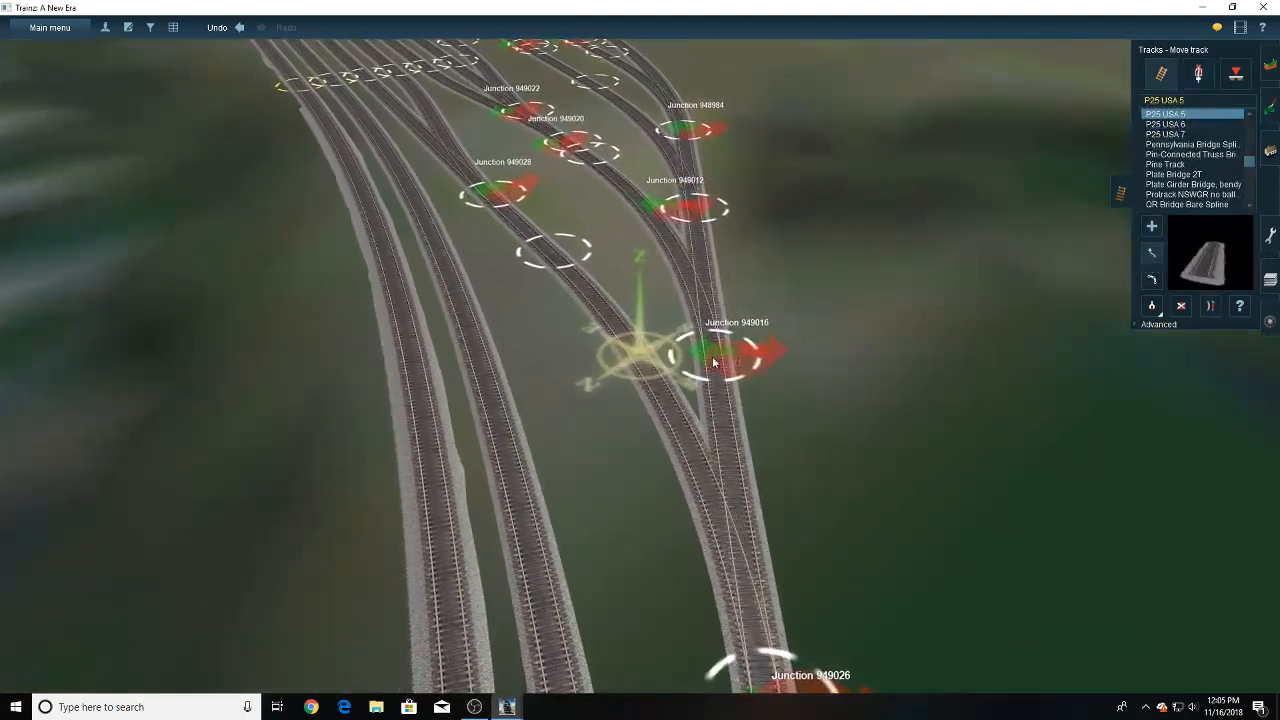
{"action": "left_click_drag", "start_coordinate": [691, 212], "coordinate": [695, 228]}
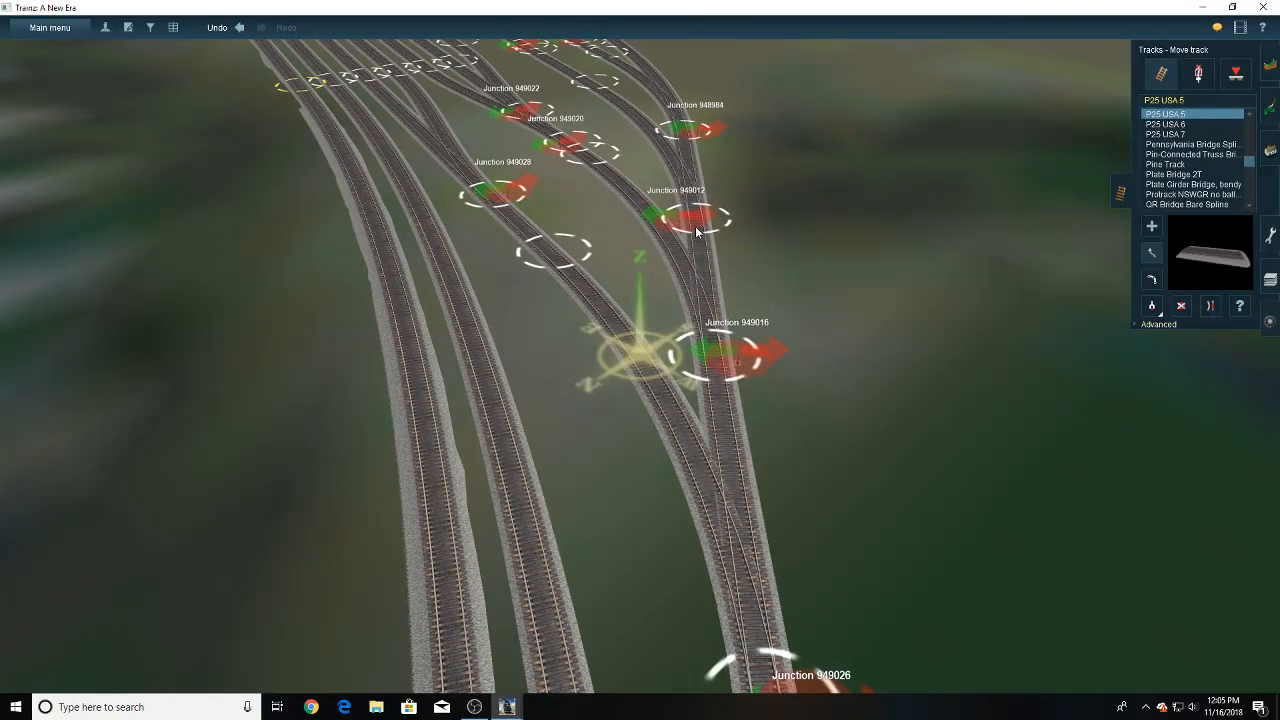
- Rotate the switch of junction 949012 so that its lever stands on the other side of the lead
{"action": "key", "text": "Right"}
{"action": "right_click_drag", "start_coordinate": [698, 377], "coordinate": [631, 354]}
{"action": "key", "text": "Down"}
{"action": "key", "text": "Down"}
{"action": "key", "text": "Left"}
{"action": "key", "text": "Right"}
{"action": "key", "text": "Up"}
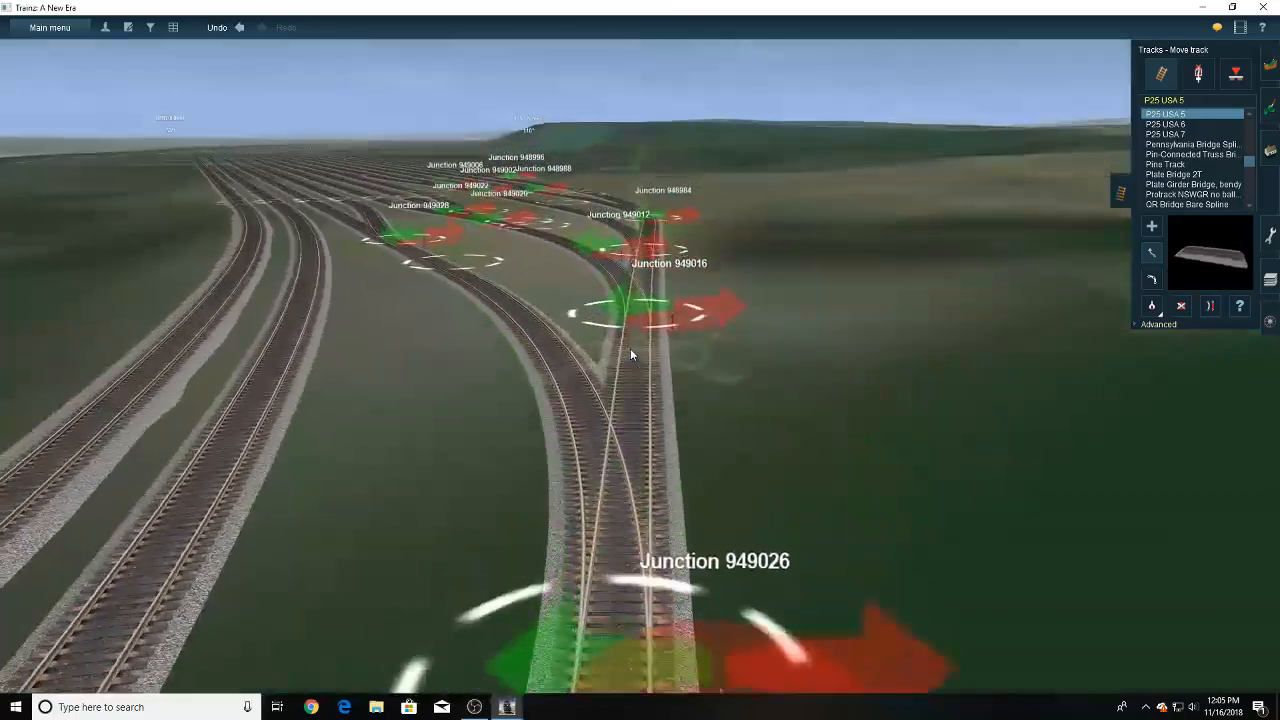
{"action": "right_click", "coordinate": [636, 306]}
{"action": "key", "text": "Left"}
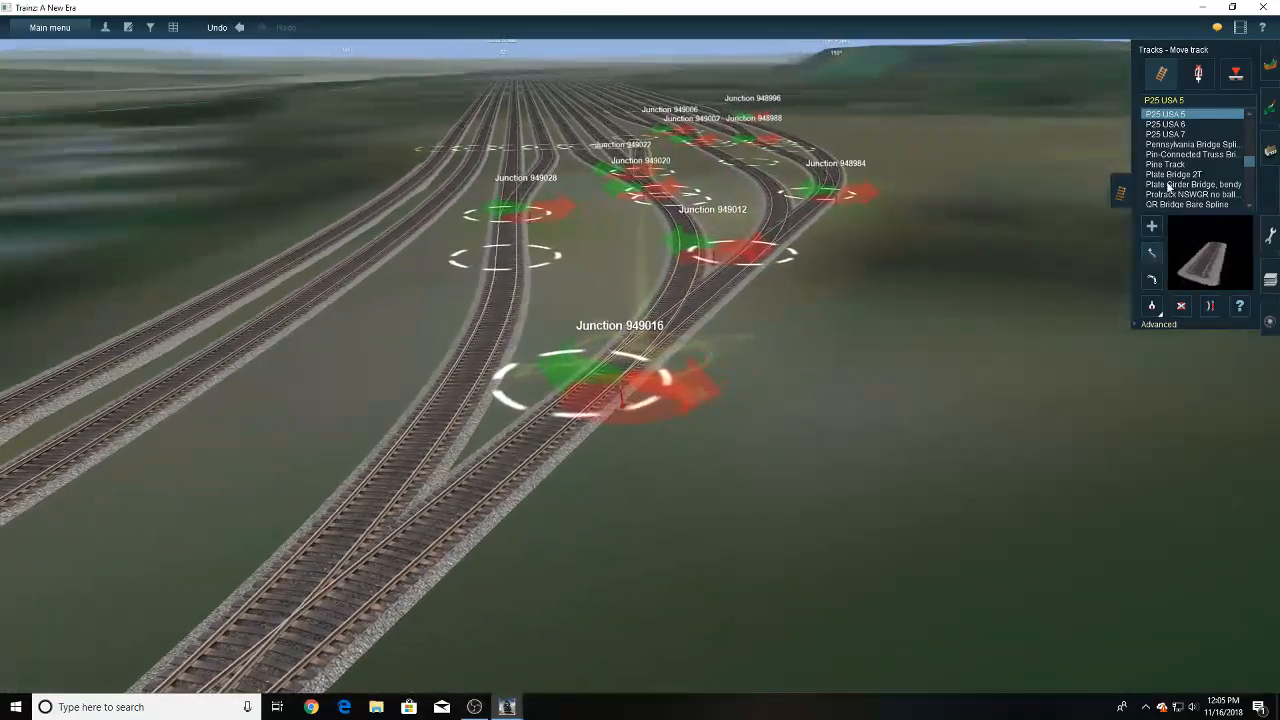
{"action": "left_click", "coordinate": [1151, 280]}
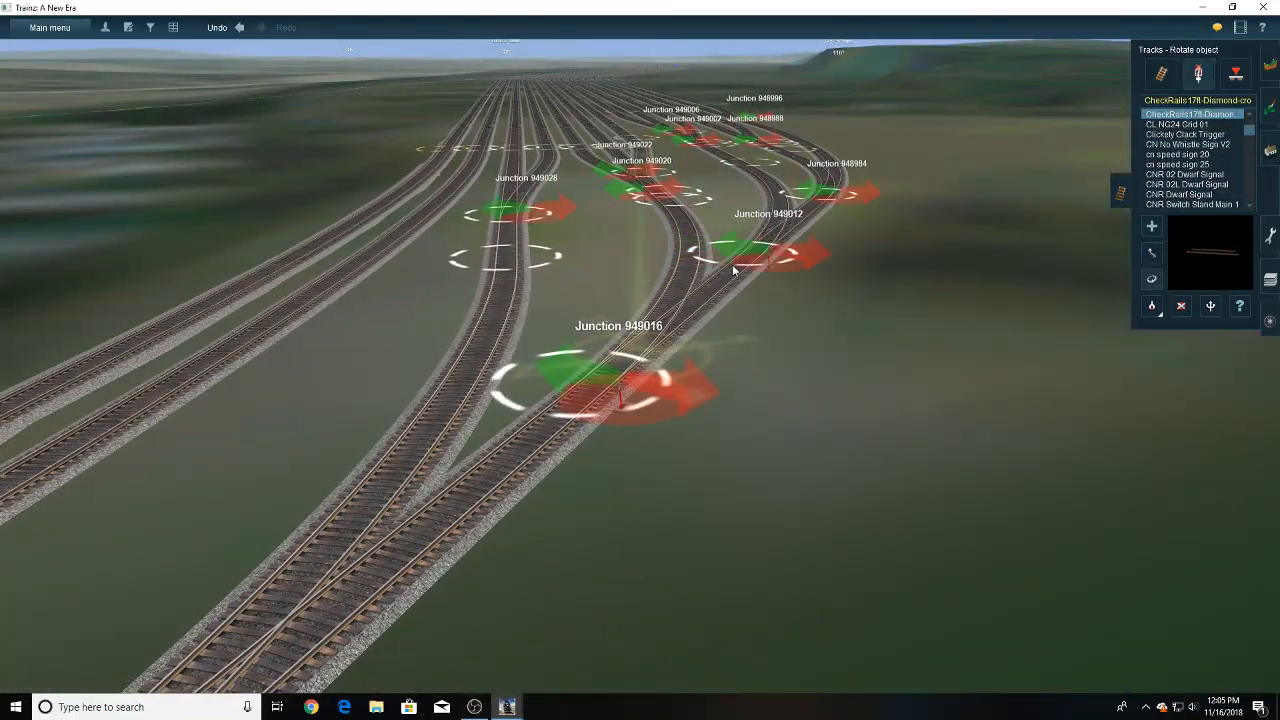
- Move the track point of junction 948984 a little farther along the lead, away from the yard
{"action": "right_click", "coordinate": [727, 293]}
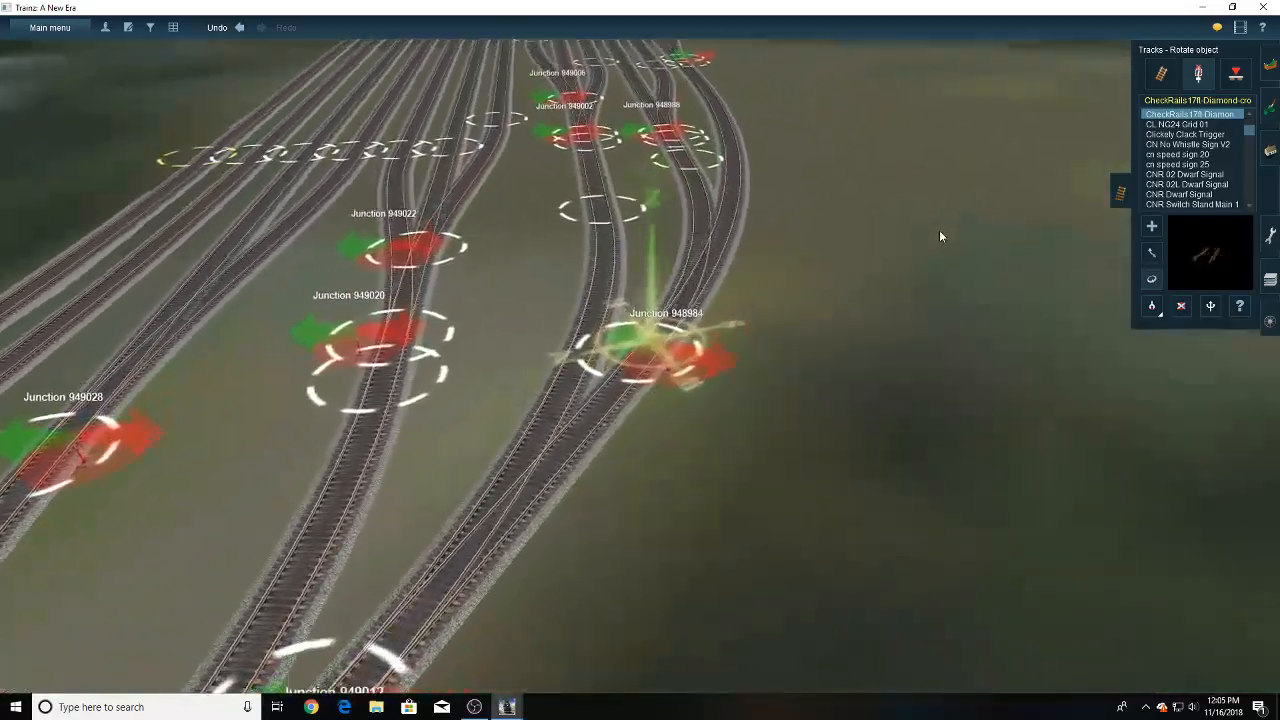
{"action": "left_click", "coordinate": [1161, 73]}
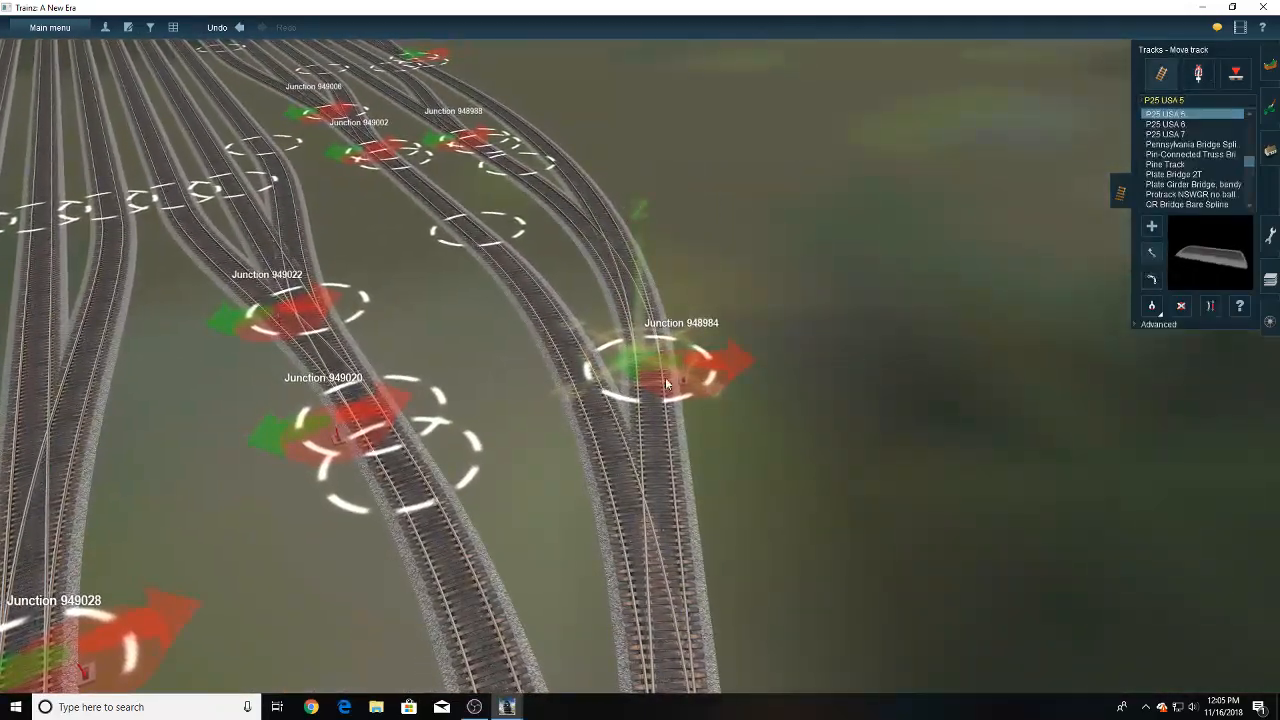
{"action": "left_click_drag", "start_coordinate": [667, 383], "coordinate": [644, 425]}
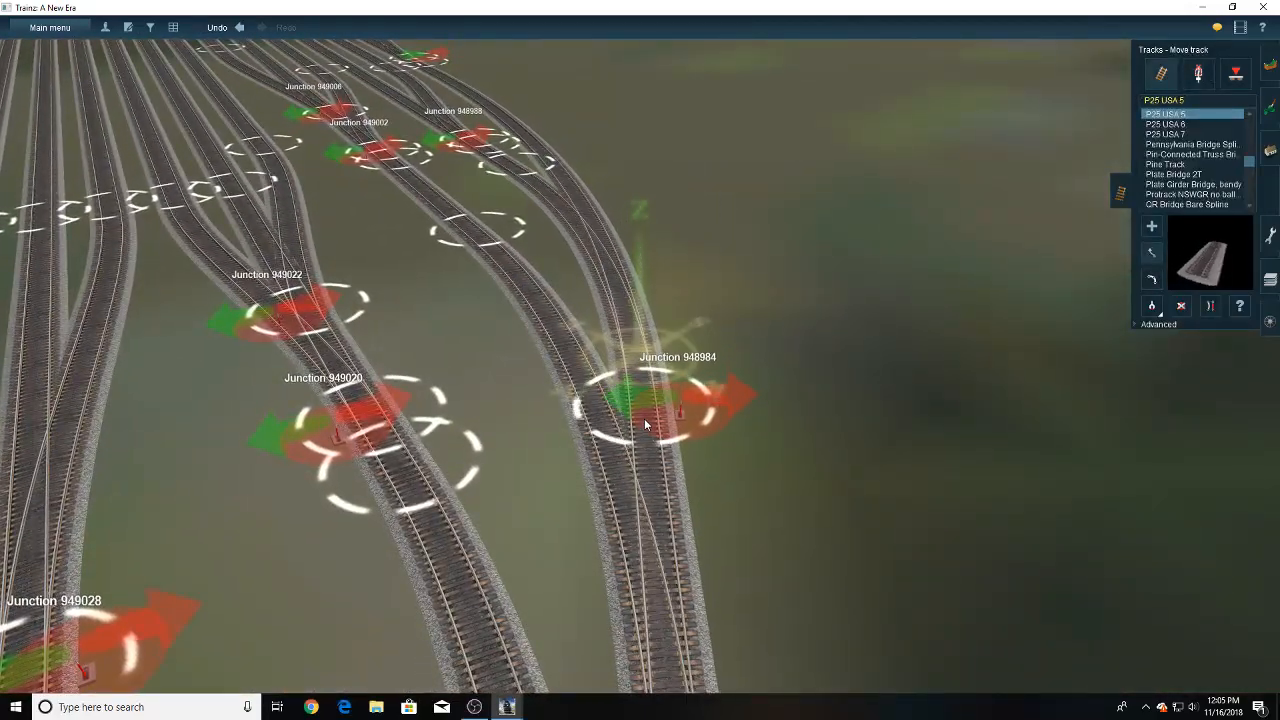
{"action": "key", "text": "Left"}
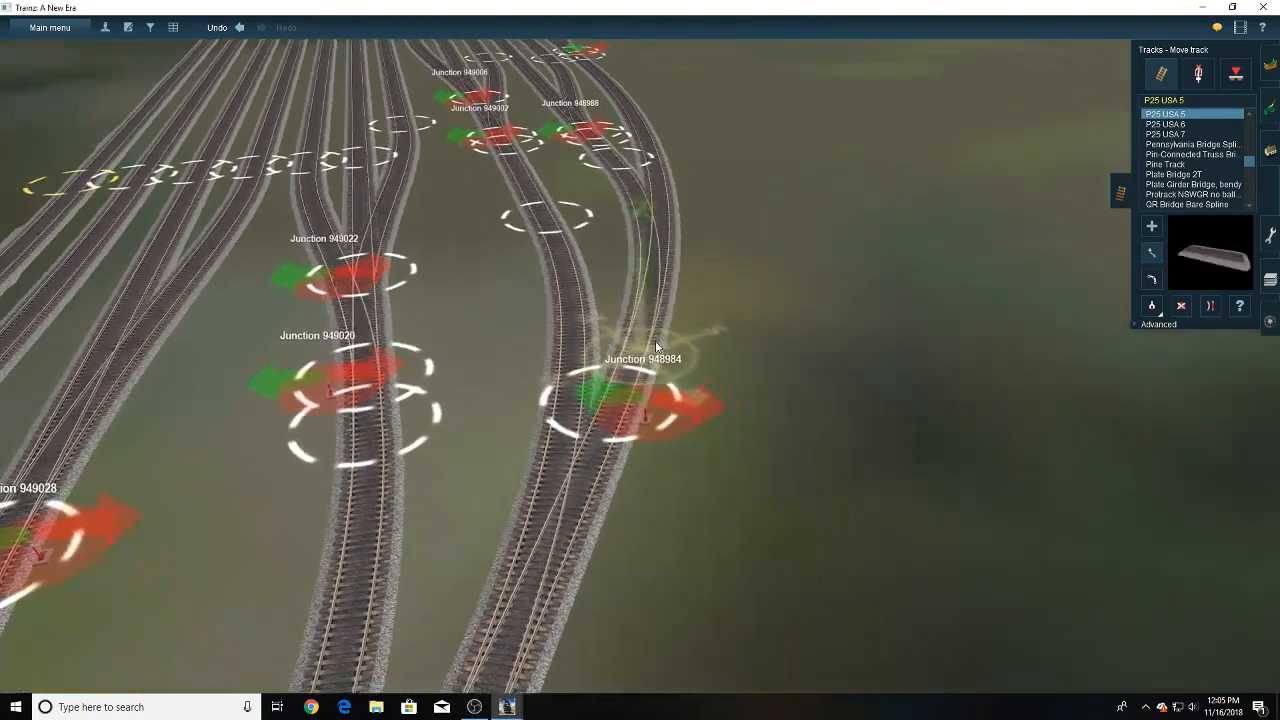
- Move the track point on the lead side of junction 948988 closer to that junction
{"action": "right_click", "coordinate": [662, 180]}
{"action": "key", "text": "Left"}
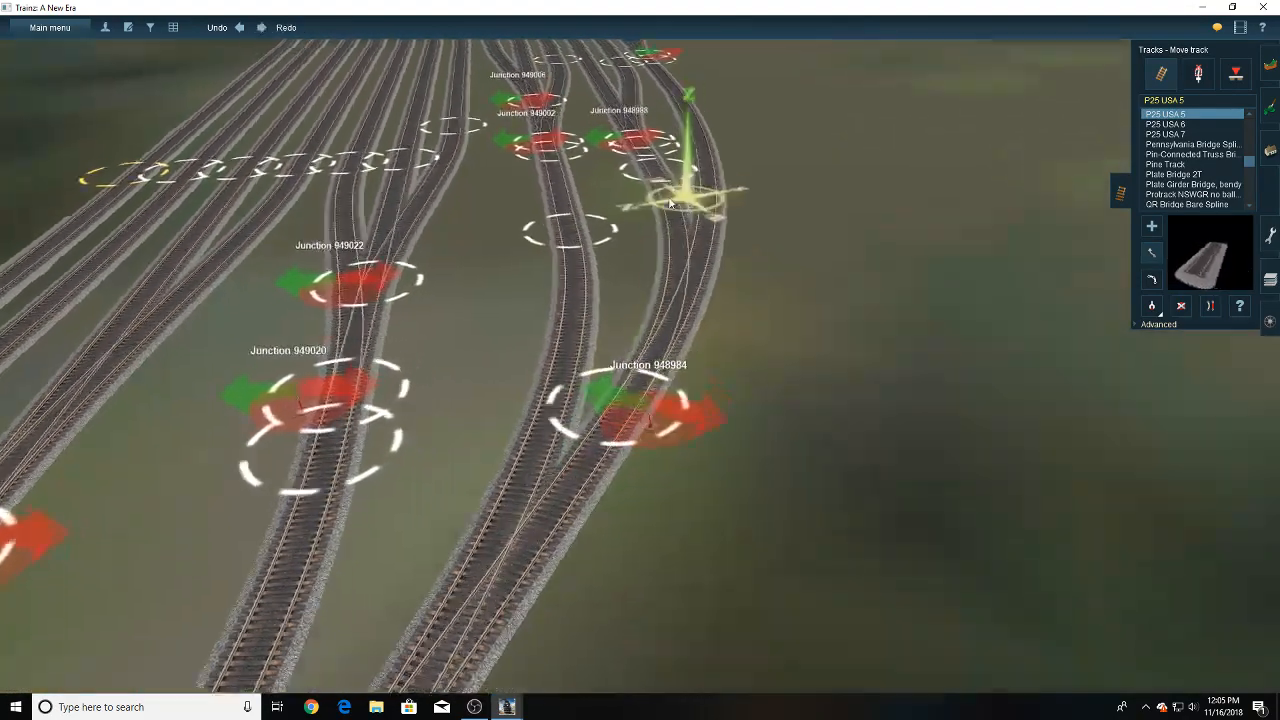
{"action": "left_click_drag", "start_coordinate": [619, 288], "coordinate": [623, 266]}
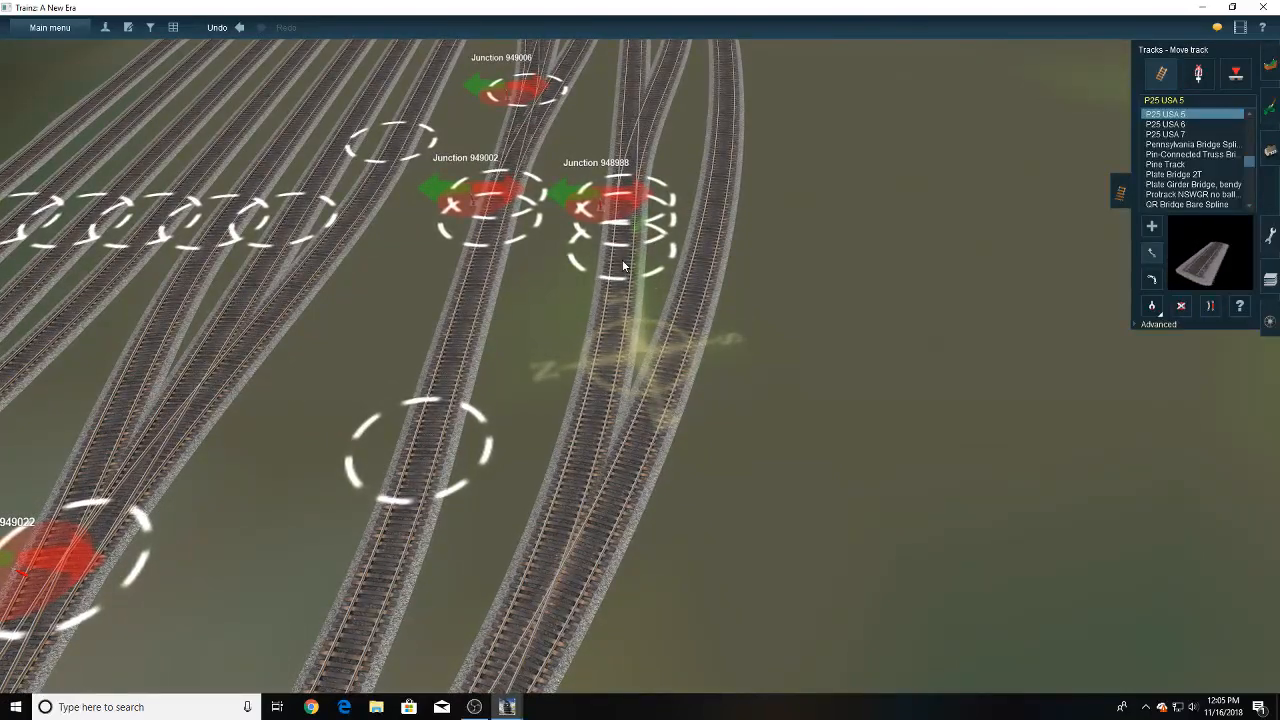
- Fine-tune the position of junction 948984 where the inner connector meets the lead
{"action": "key", "text": "Down"}
{"action": "key", "text": "Left"}
{"action": "mouse_move", "coordinate": [592, 410]}
{"action": "right_mouse_down"}
{"action": "mouse_move", "coordinate": [592, 426]}
{"action": "mouse_move", "coordinate": [616, 415]}
{"action": "right_mouse_up"}
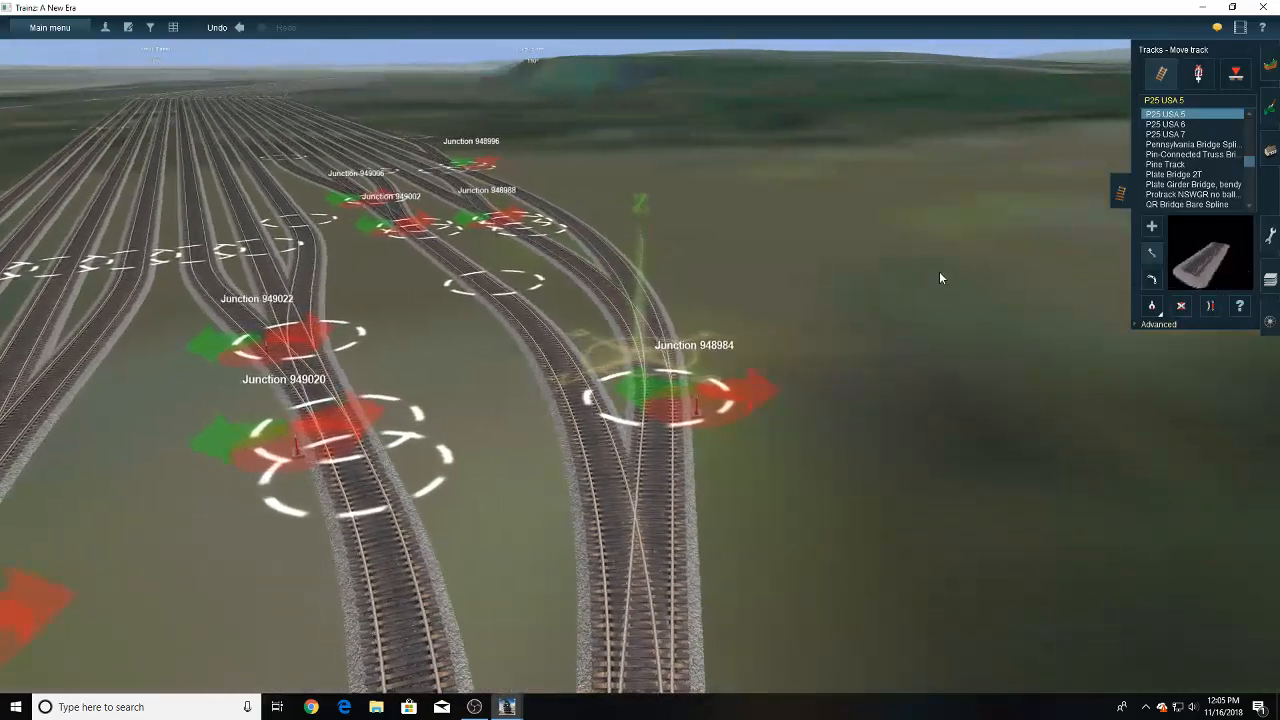
{"action": "left_click_drag", "start_coordinate": [672, 408], "coordinate": [650, 412]}
- Add a P25 USA 5 crossover from the lead just beyond junction 948980 to the parallel track
{"action": "right_click", "coordinate": [618, 500]}
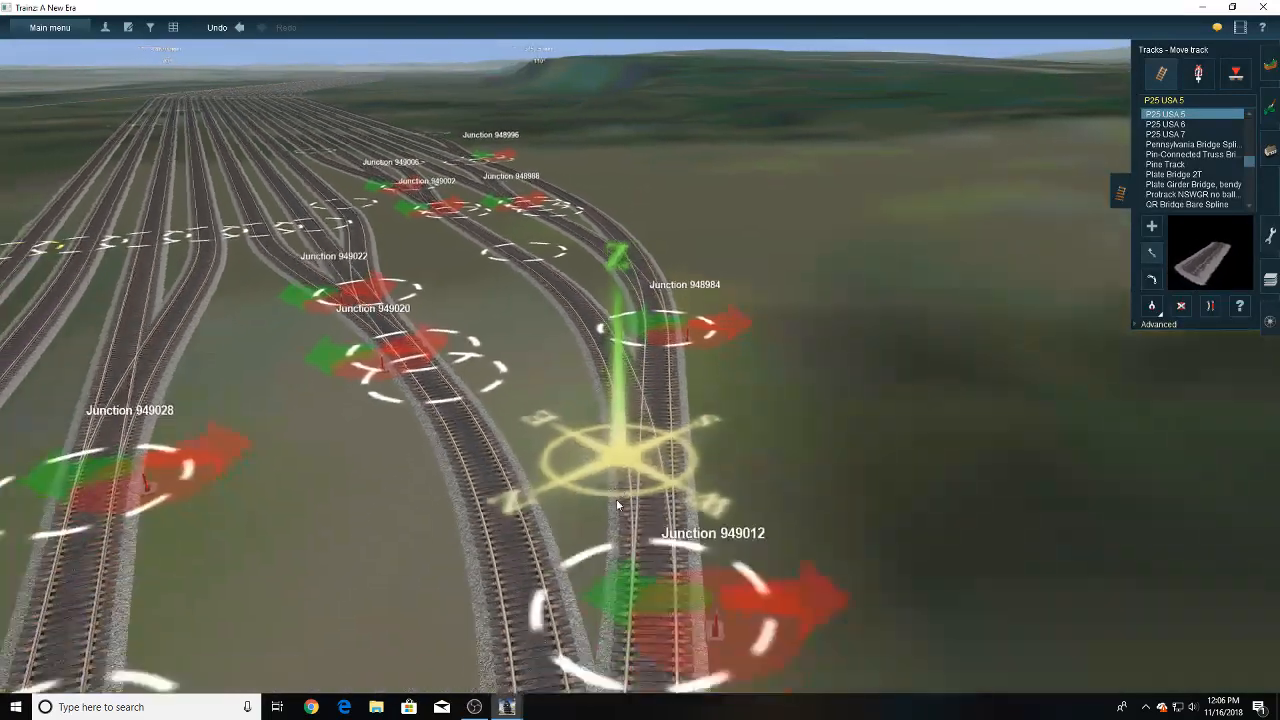
{"action": "scroll", "coordinate": [625, 480], "scroll_direction": "down", "scroll_amount": 3}
{"action": "right_click_drag", "start_coordinate": [643, 335], "coordinate": [614, 393]}
{"action": "left_click", "coordinate": [1150, 228]}
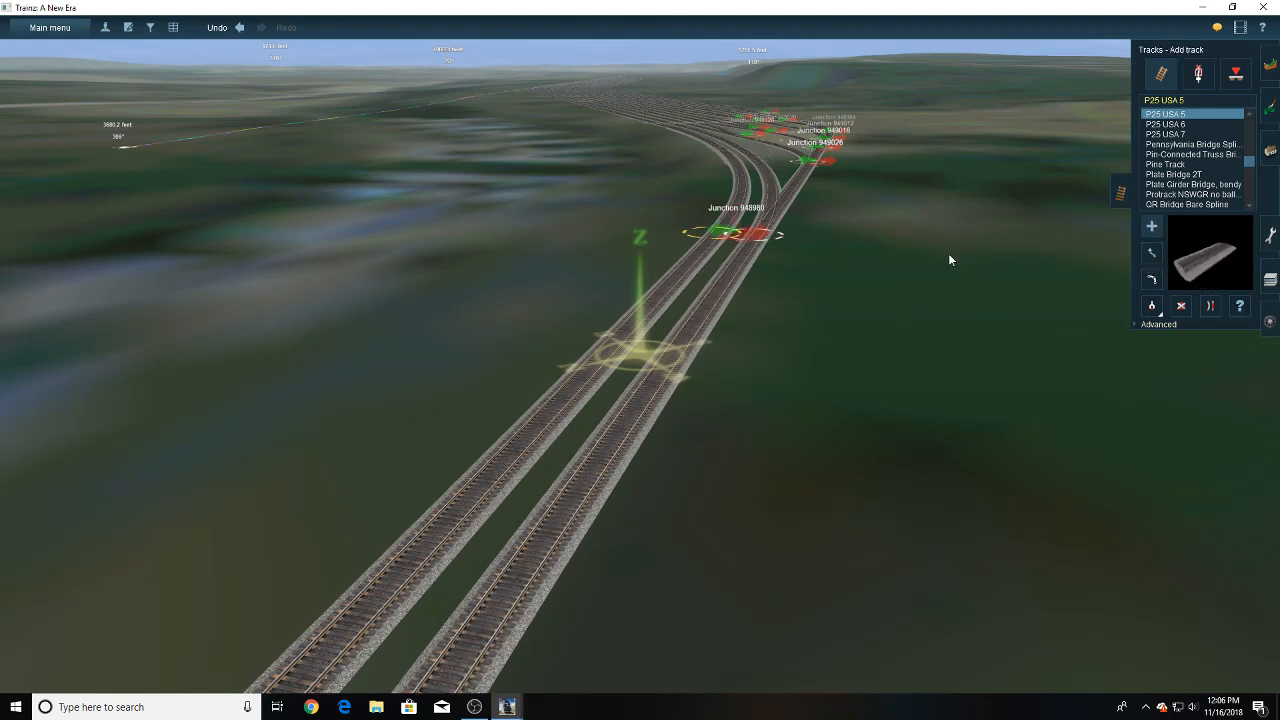
{"action": "right_click", "coordinate": [630, 274]}
{"action": "right_click", "coordinate": [794, 333]}
{"action": "left_click", "coordinate": [681, 314]}
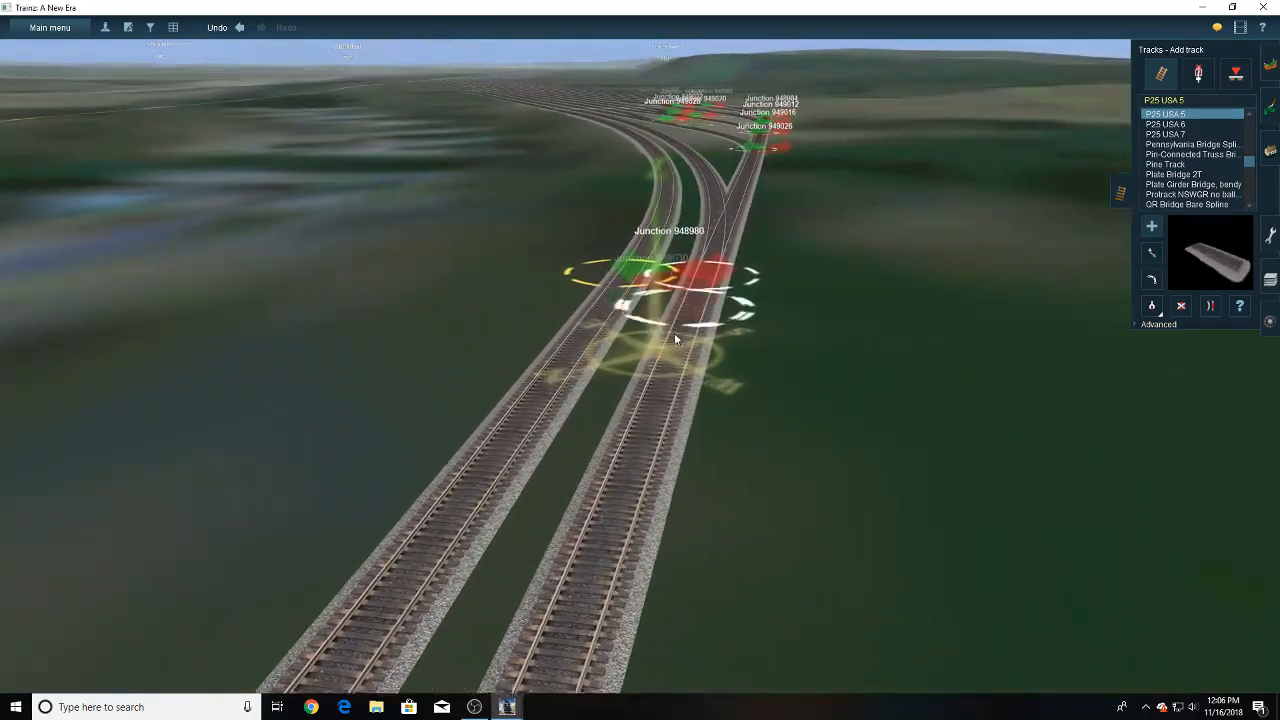
{"action": "right_click", "coordinate": [551, 424]}
{"action": "key", "text": "Up"}
{"action": "key", "text": "Left"}
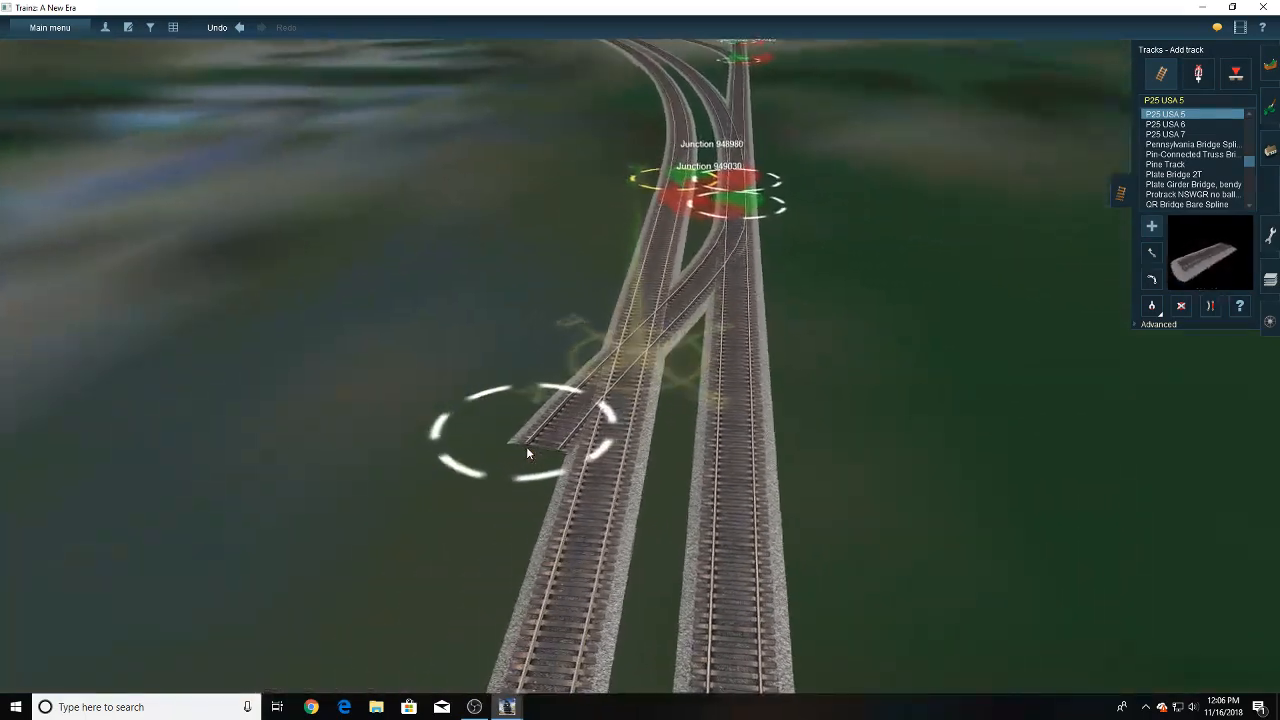
{"action": "right_click", "coordinate": [628, 475]}
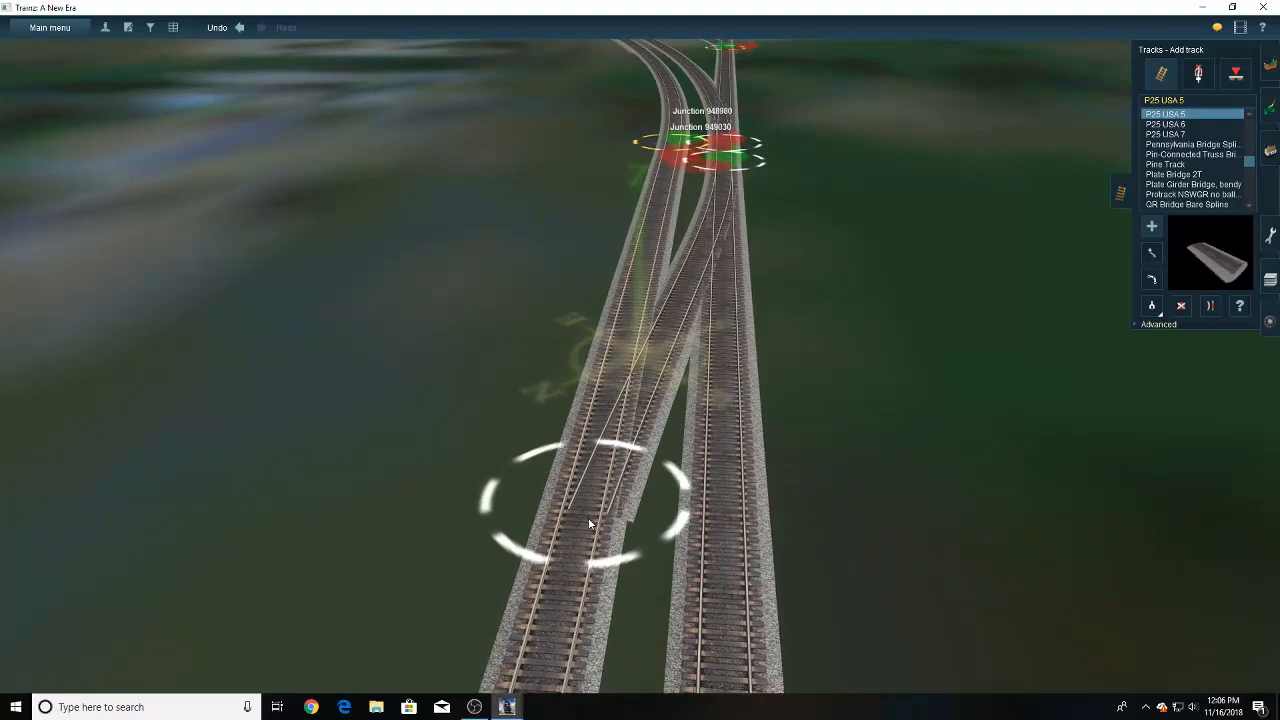
{"action": "left_click", "coordinate": [570, 536]}
- Add a second P25 USA 5 crossover from the parallel track, just beyond the first crossover, back to the lead's end, and straighten the joined tracks
{"action": "right_click", "coordinate": [665, 575]}
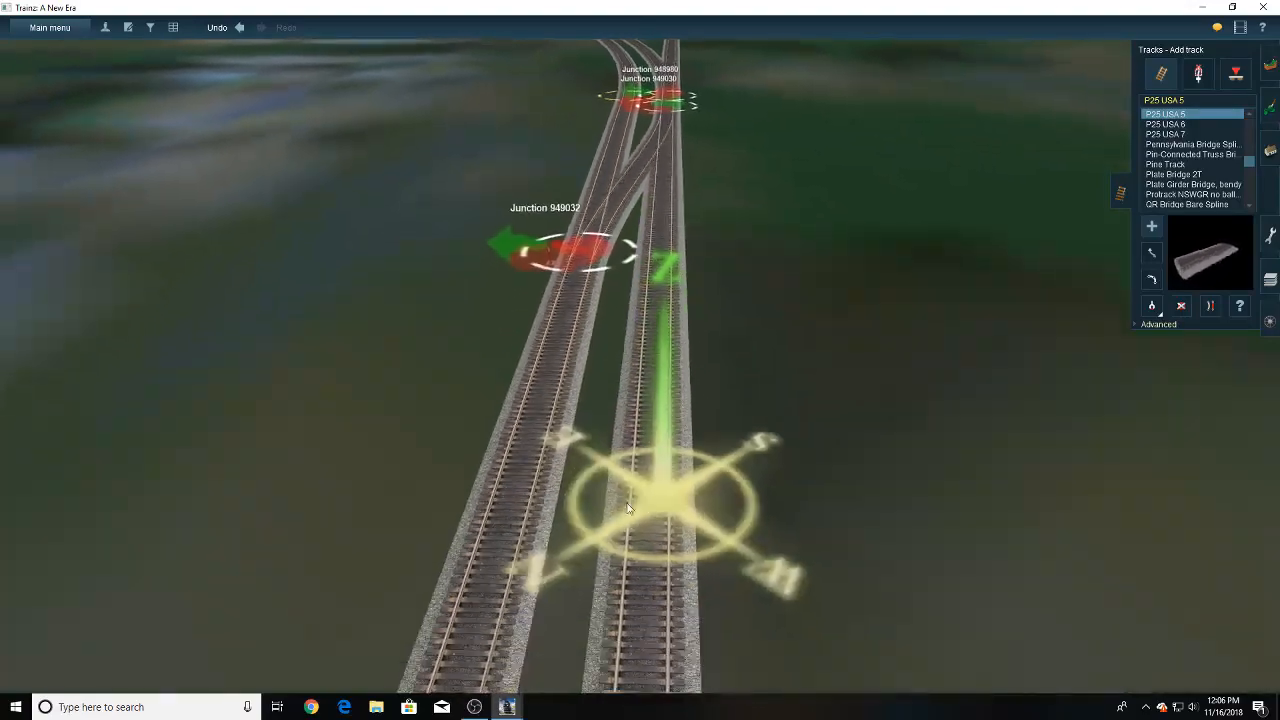
{"action": "left_click", "coordinate": [559, 260]}
{"action": "right_click", "coordinate": [556, 388]}
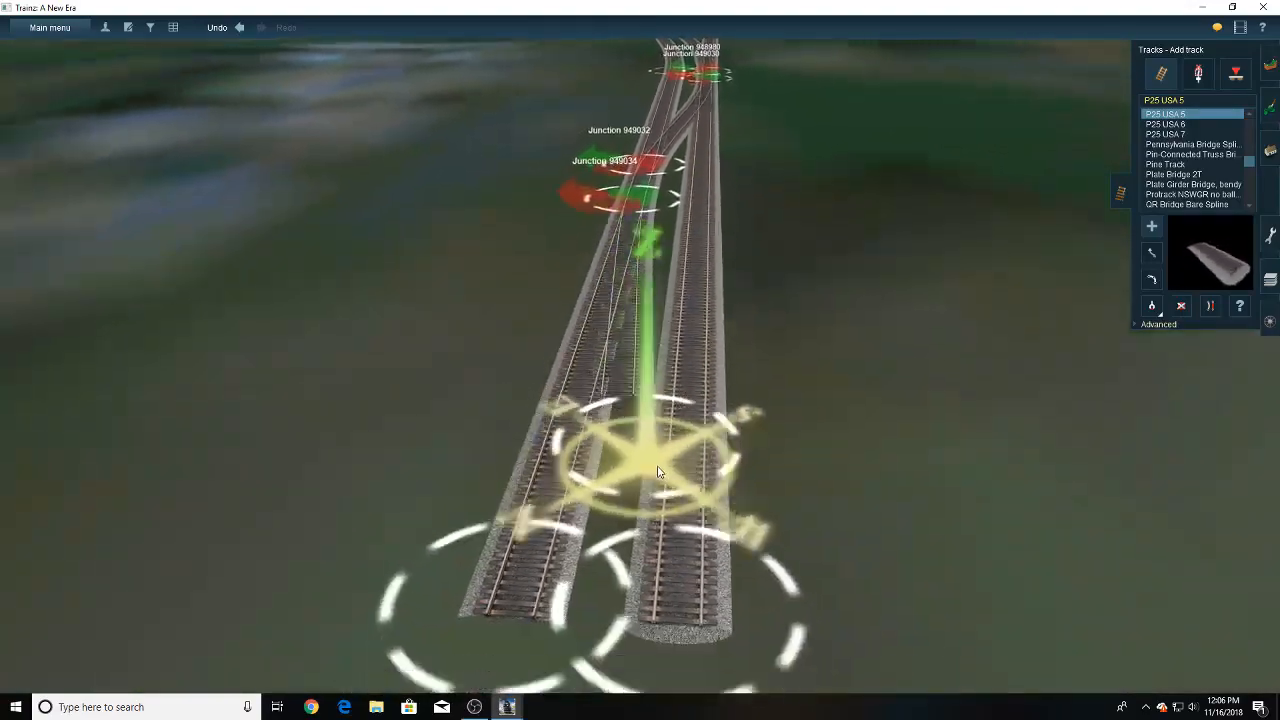
{"action": "right_click", "coordinate": [658, 474]}
{"action": "left_click", "coordinate": [641, 374]}
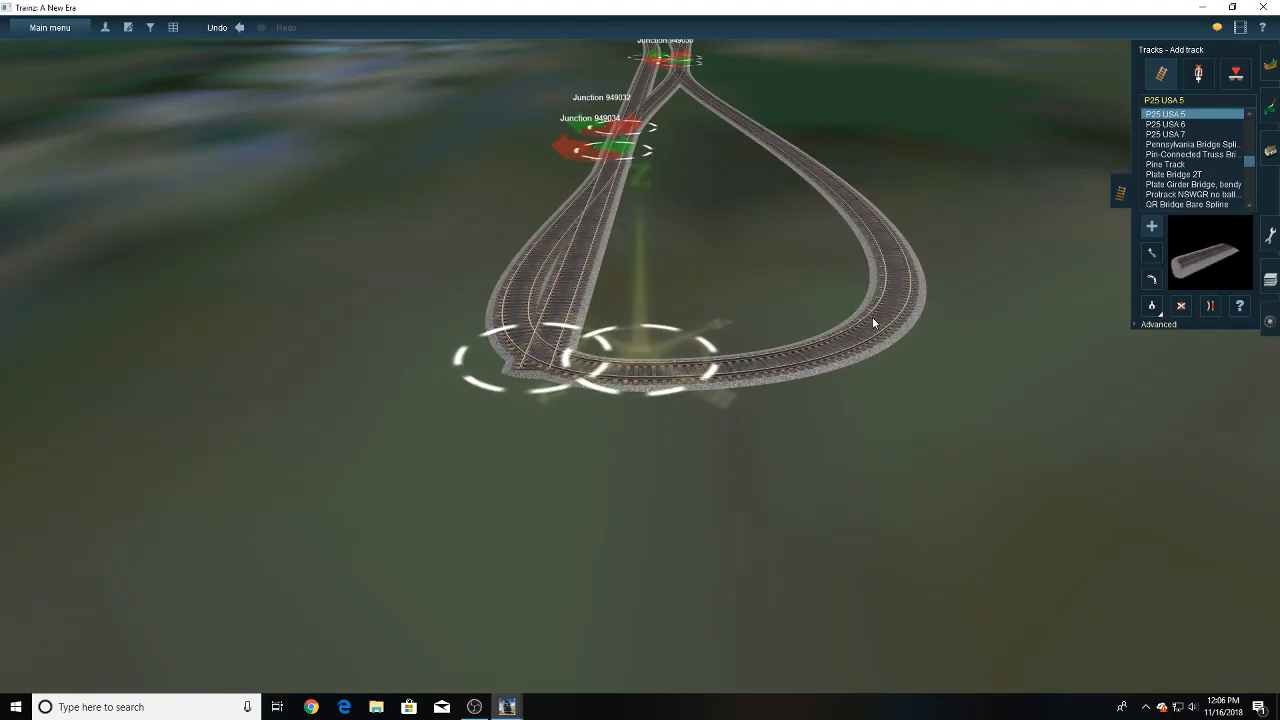
{"action": "left_click", "coordinate": [756, 140]}
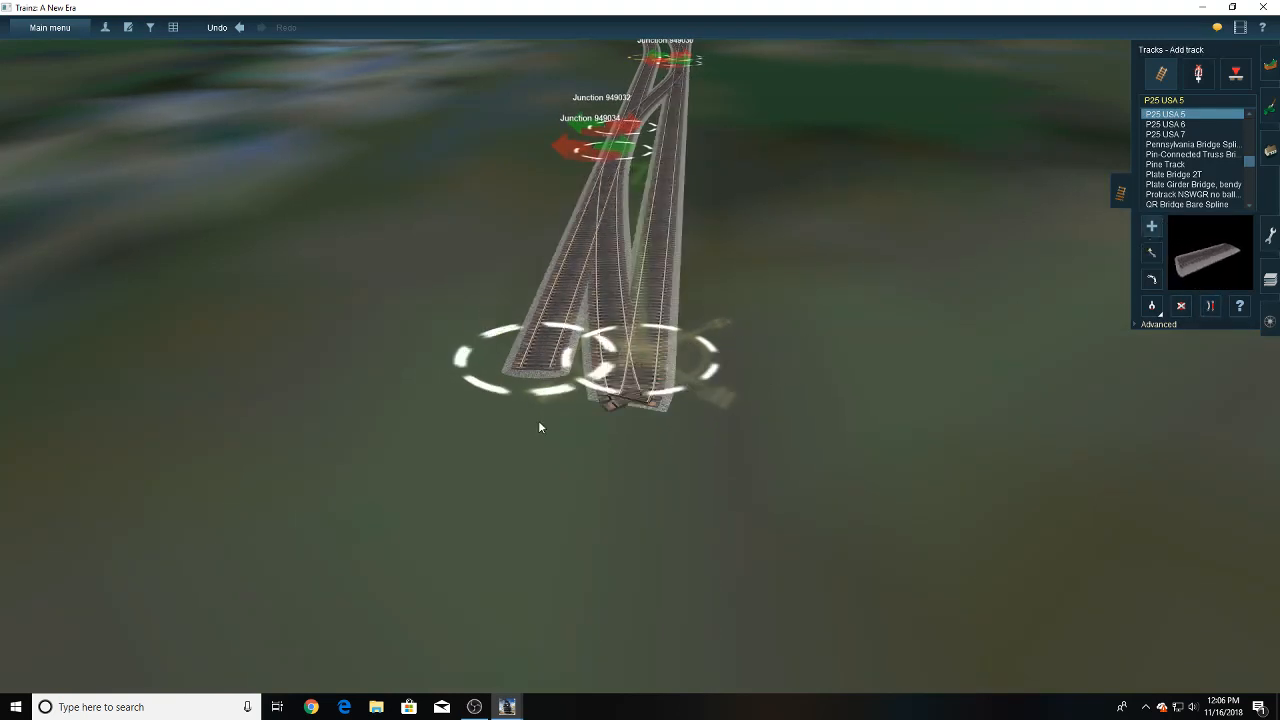
- Extend the parallel track past its end with a straight piece of P25 USA 5
{"action": "left_click", "coordinate": [538, 423]}
{"action": "right_click_drag", "start_coordinate": [580, 478], "coordinate": [738, 514]}
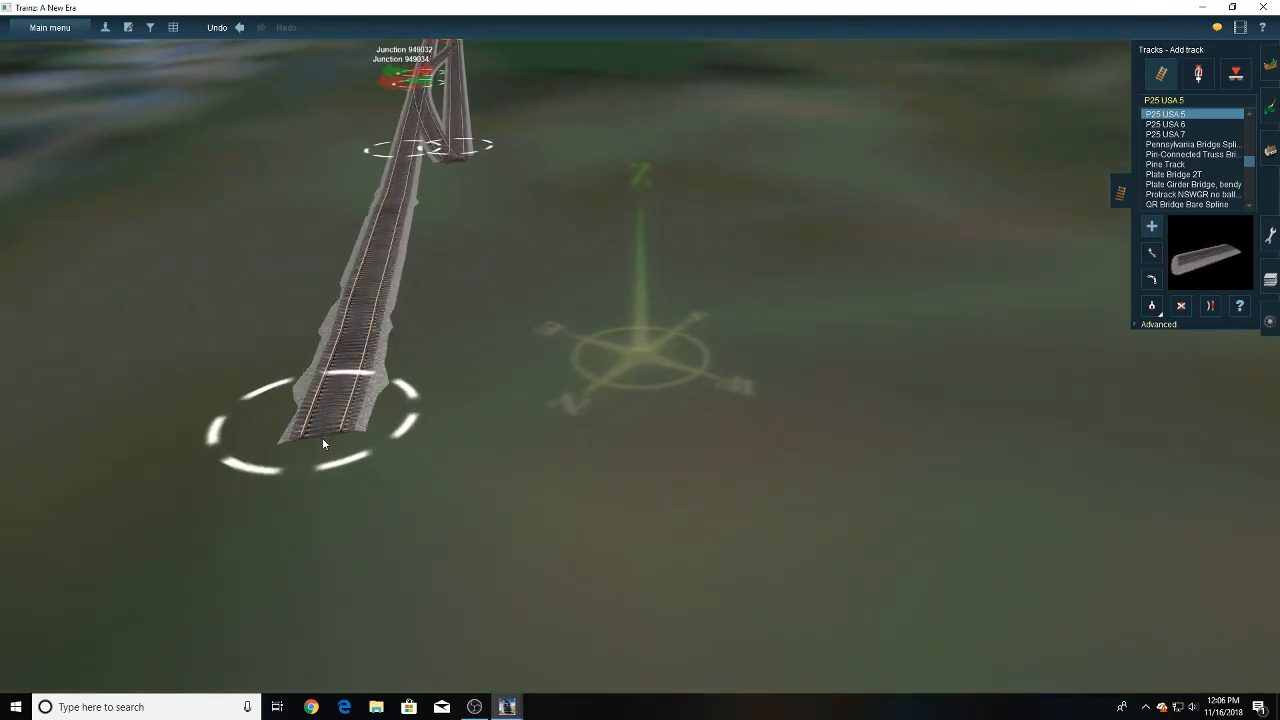
{"action": "left_click", "coordinate": [322, 438]}
{"action": "right_click_drag", "start_coordinate": [322, 408], "coordinate": [850, 305]}
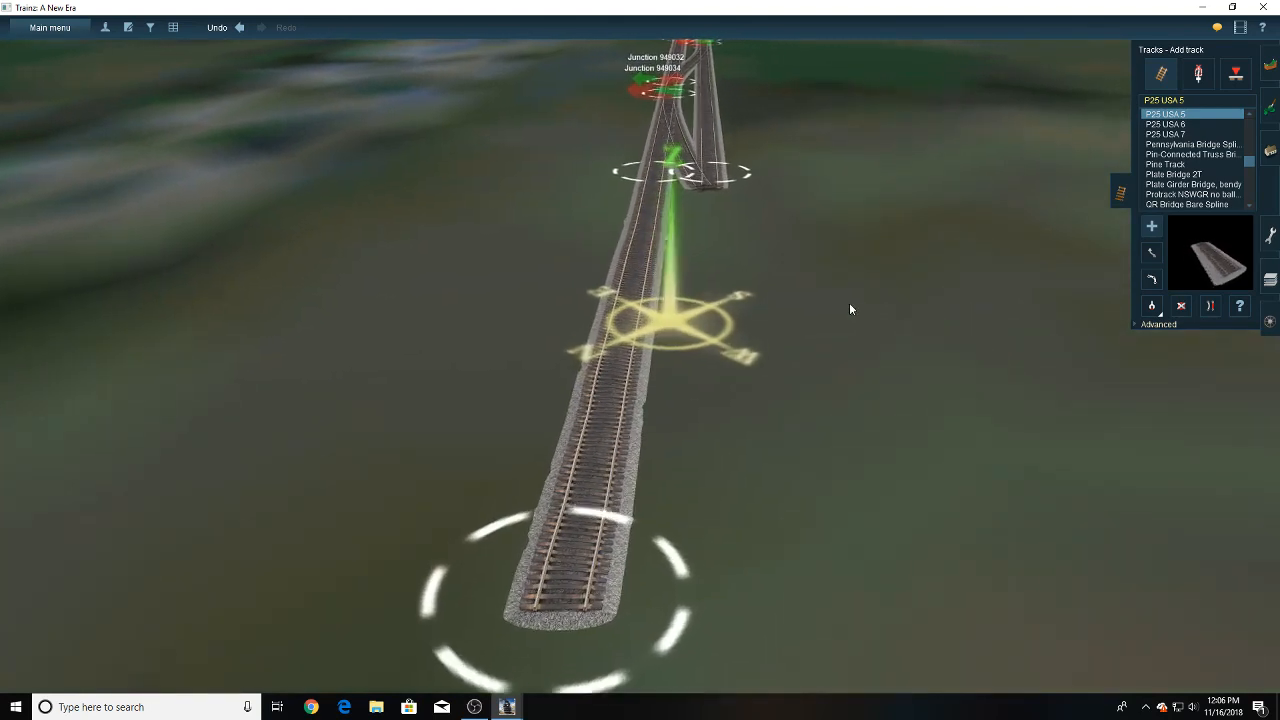
- Move the joined end of the lead and second crossover farther out, and extend it with P25 USA 5 alongside the parallel track
{"action": "key", "text": "m"}
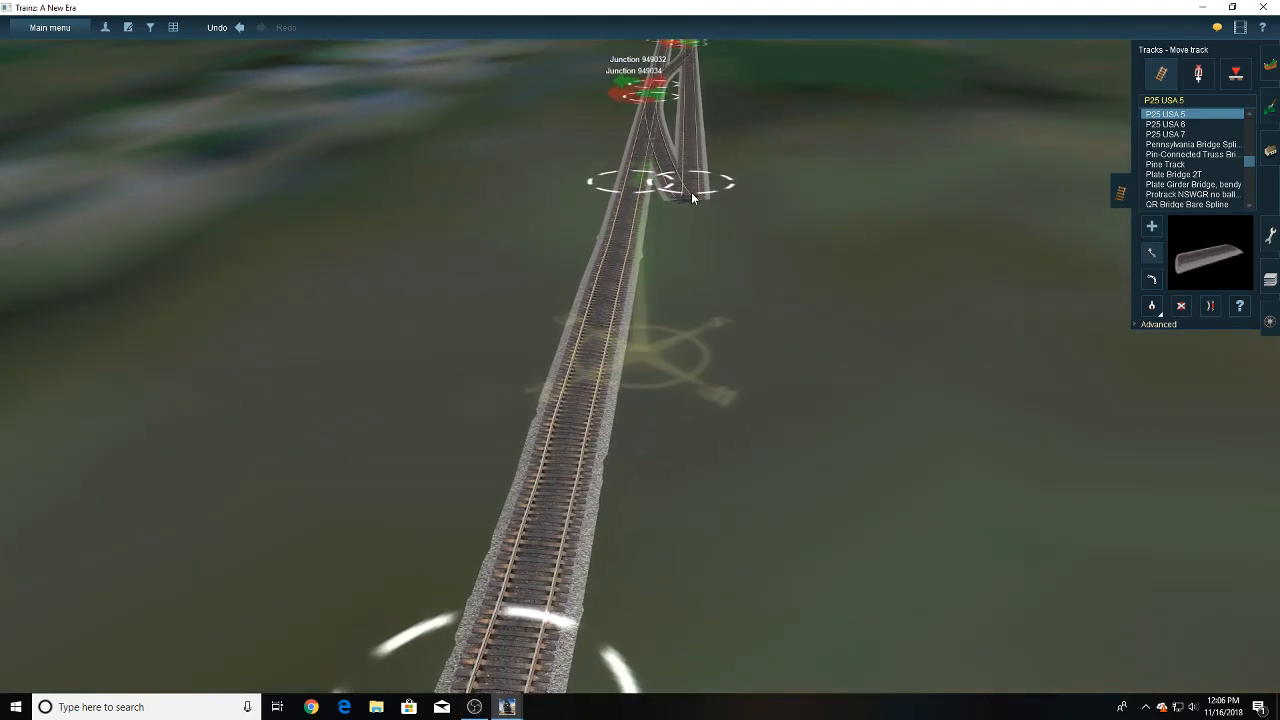
{"action": "left_click_drag", "start_coordinate": [691, 192], "coordinate": [690, 247]}
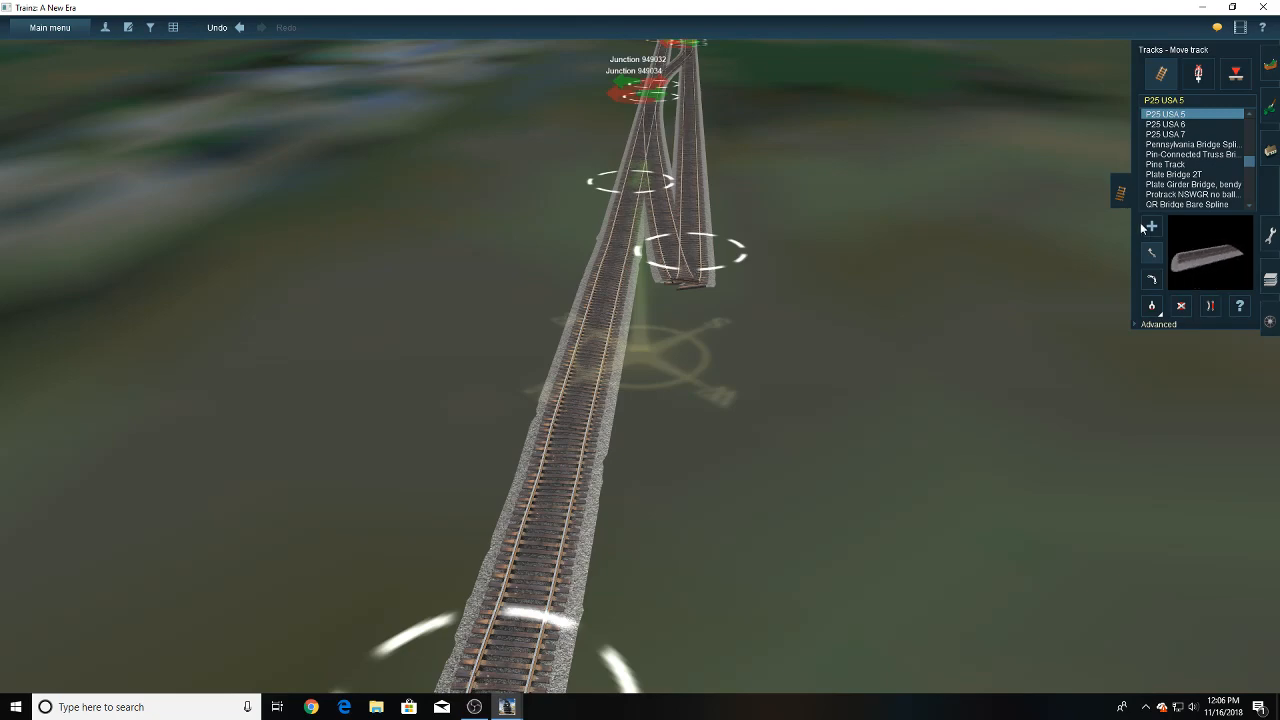
{"action": "left_click_drag", "start_coordinate": [680, 276], "coordinate": [674, 424]}
{"action": "right_click_drag", "start_coordinate": [676, 412], "coordinate": [674, 424]}
{"action": "left_click_drag", "start_coordinate": [674, 424], "coordinate": [645, 445]}
{"action": "right_click_drag", "start_coordinate": [674, 424], "coordinate": [645, 445]}
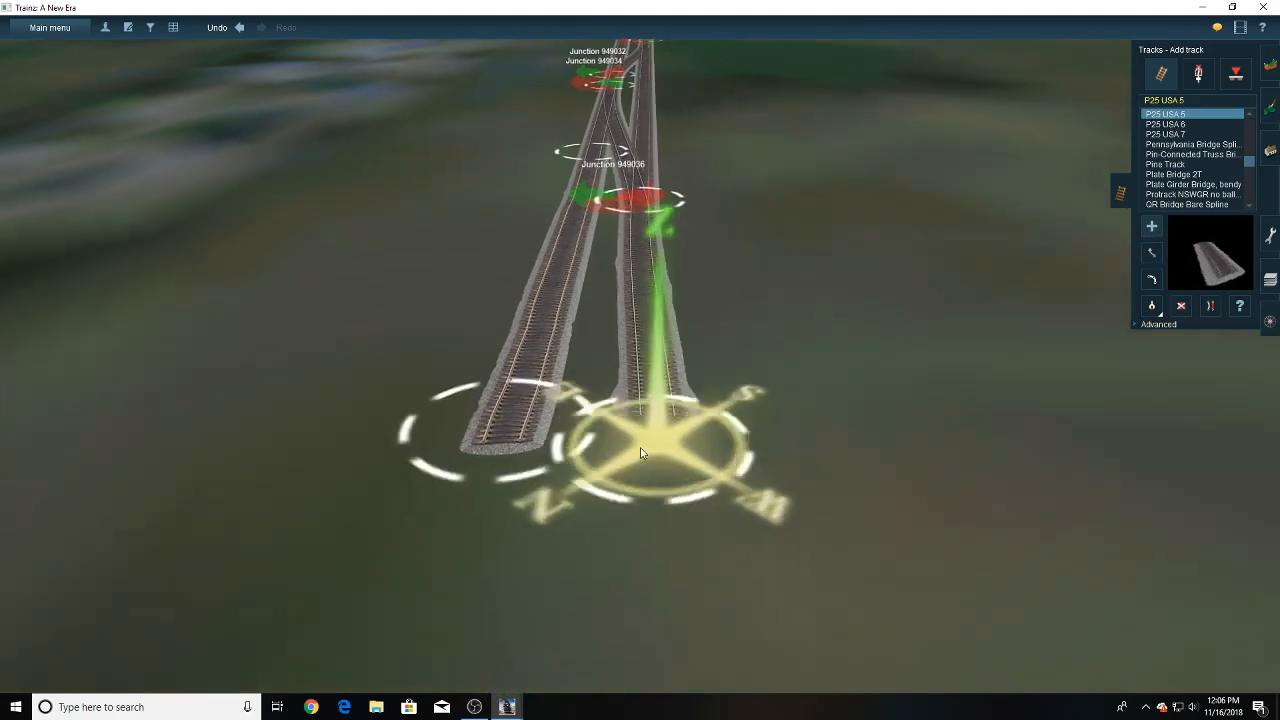
{"action": "left_click_drag", "start_coordinate": [645, 445], "coordinate": [633, 360]}
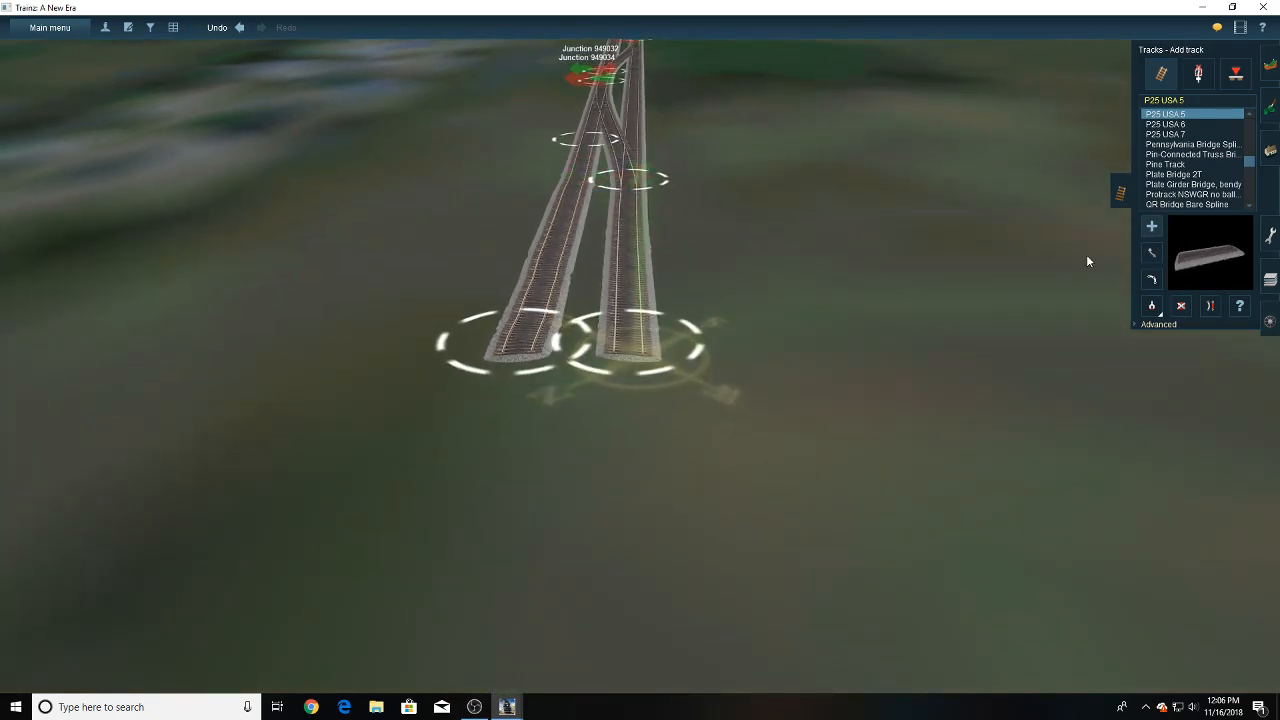
- Add a P25 USA 5 crossover between the two parallel tracks at the opposite end, beyond junction 948806, starting on the track beside junction 948924
{"action": "right_click_drag", "start_coordinate": [604, 164], "coordinate": [667, 299]}
{"action": "scroll", "coordinate": [666, 308], "scroll_direction": "down", "scroll_amount": 8}
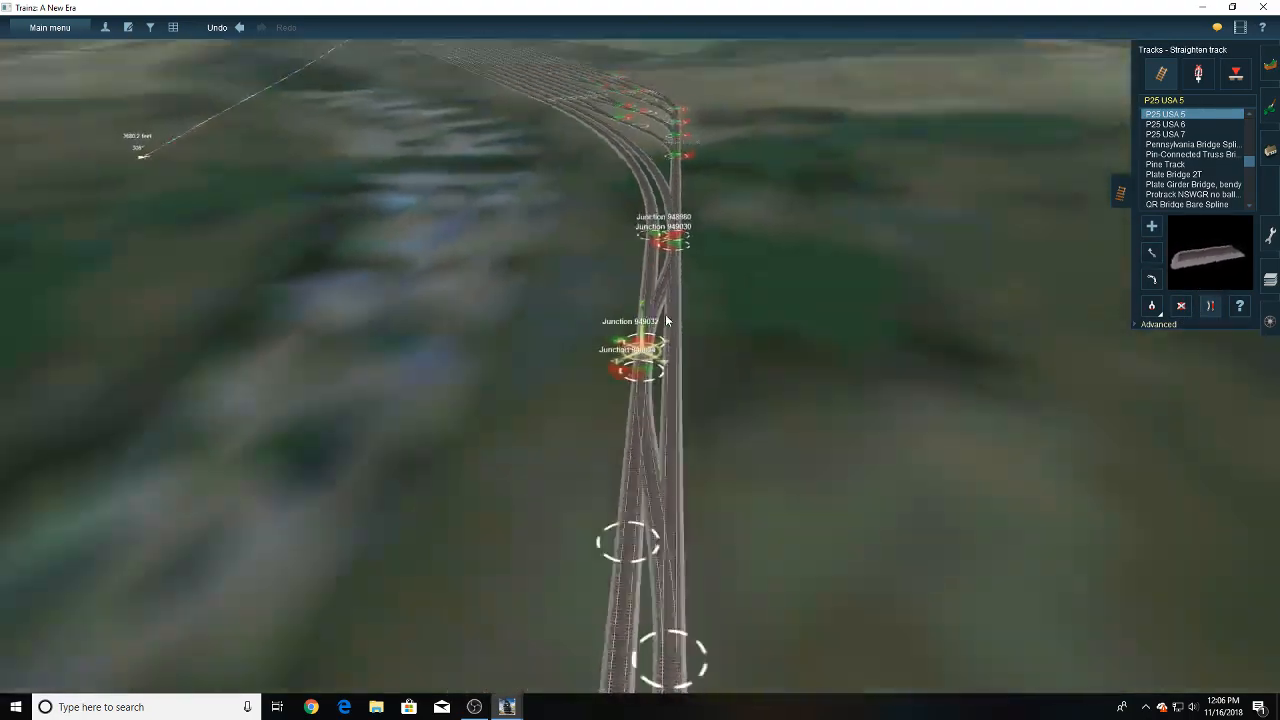
{"action": "scroll", "coordinate": [662, 308], "scroll_direction": "up", "scroll_amount": 4}
{"action": "right_click_drag", "start_coordinate": [632, 190], "coordinate": [648, 296]}
{"action": "scroll", "coordinate": [647, 297], "scroll_direction": "up", "scroll_amount": 3}
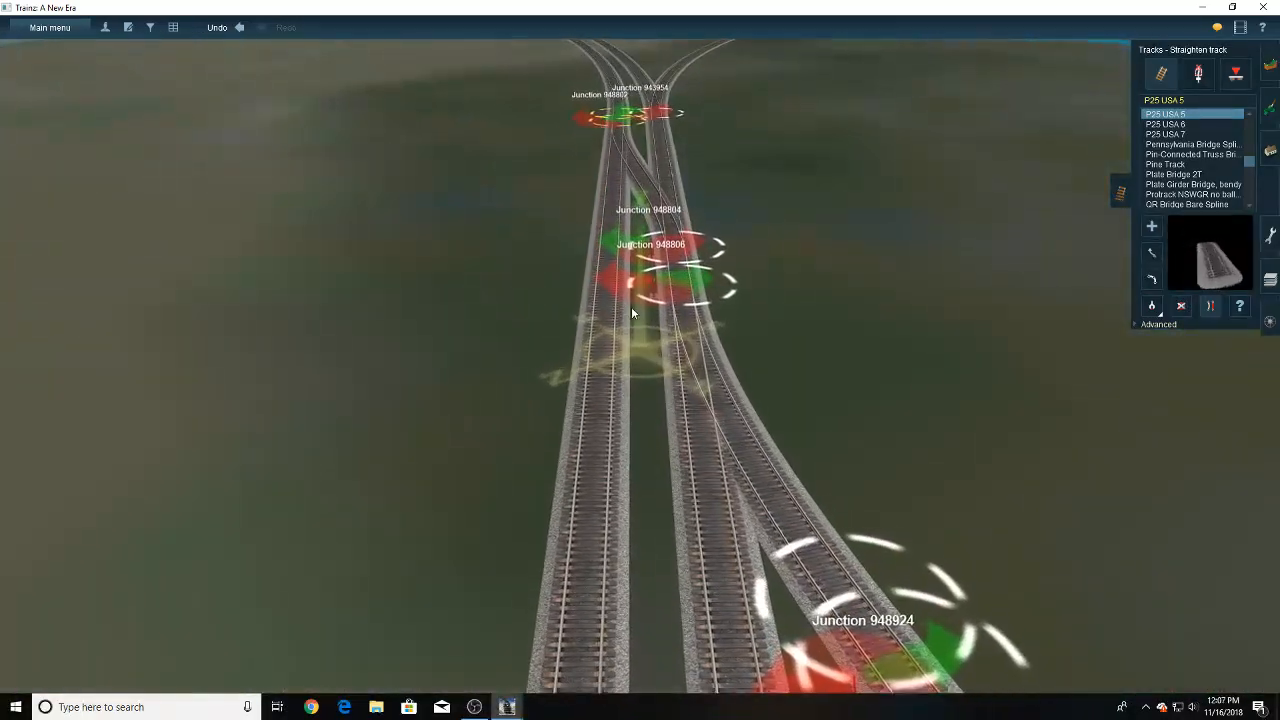
{"action": "right_click", "coordinate": [606, 434]}
{"action": "right_click_drag", "start_coordinate": [606, 437], "coordinate": [648, 445]}
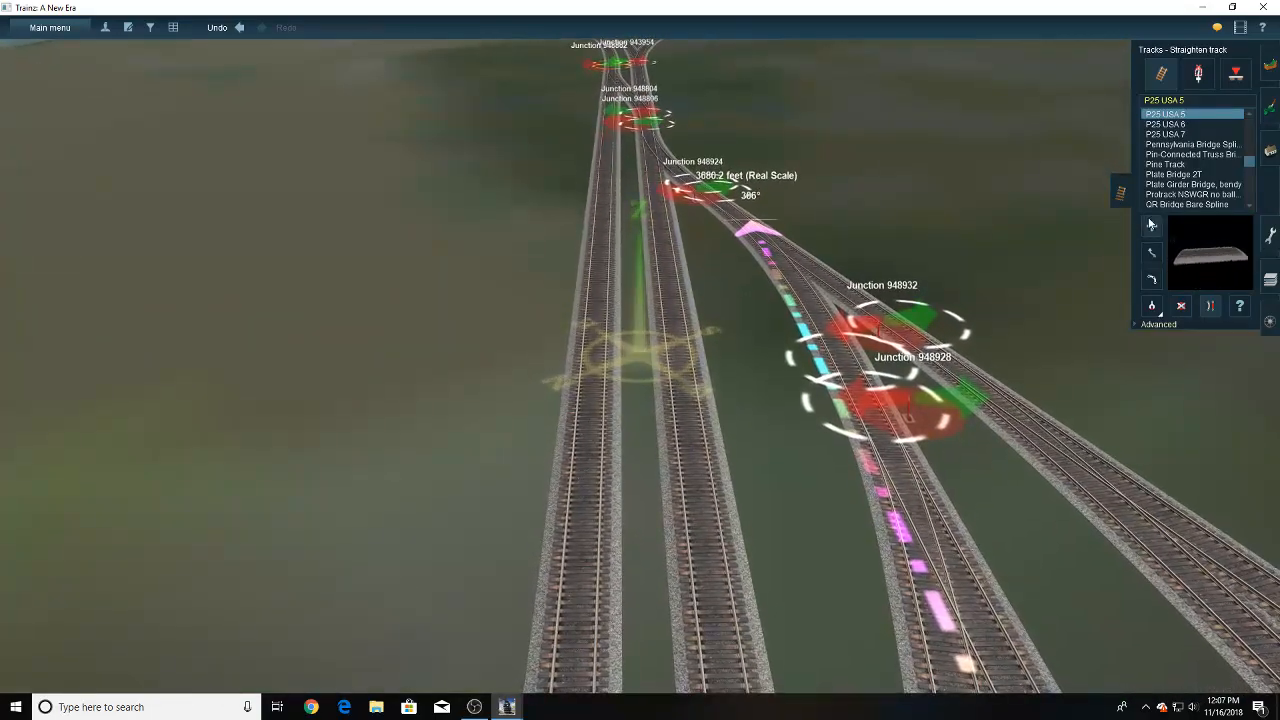
{"action": "right_click", "coordinate": [645, 239]}
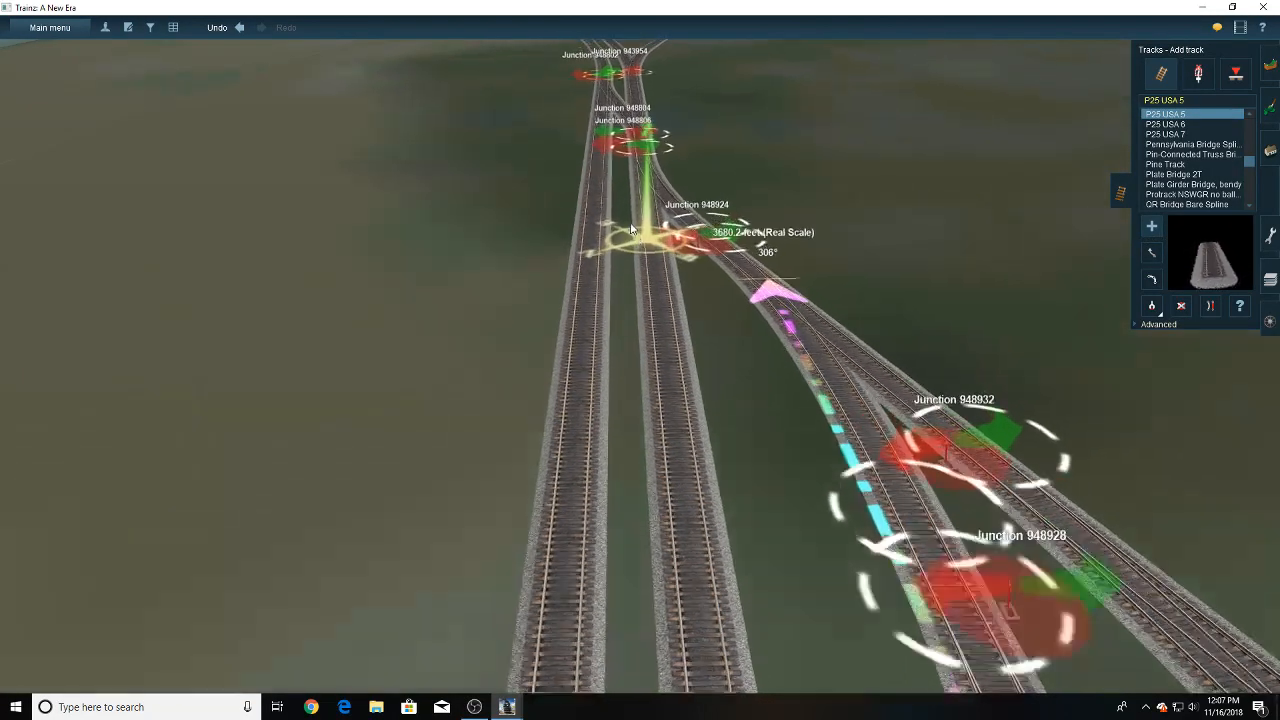
{"action": "left_click", "coordinate": [646, 300]}
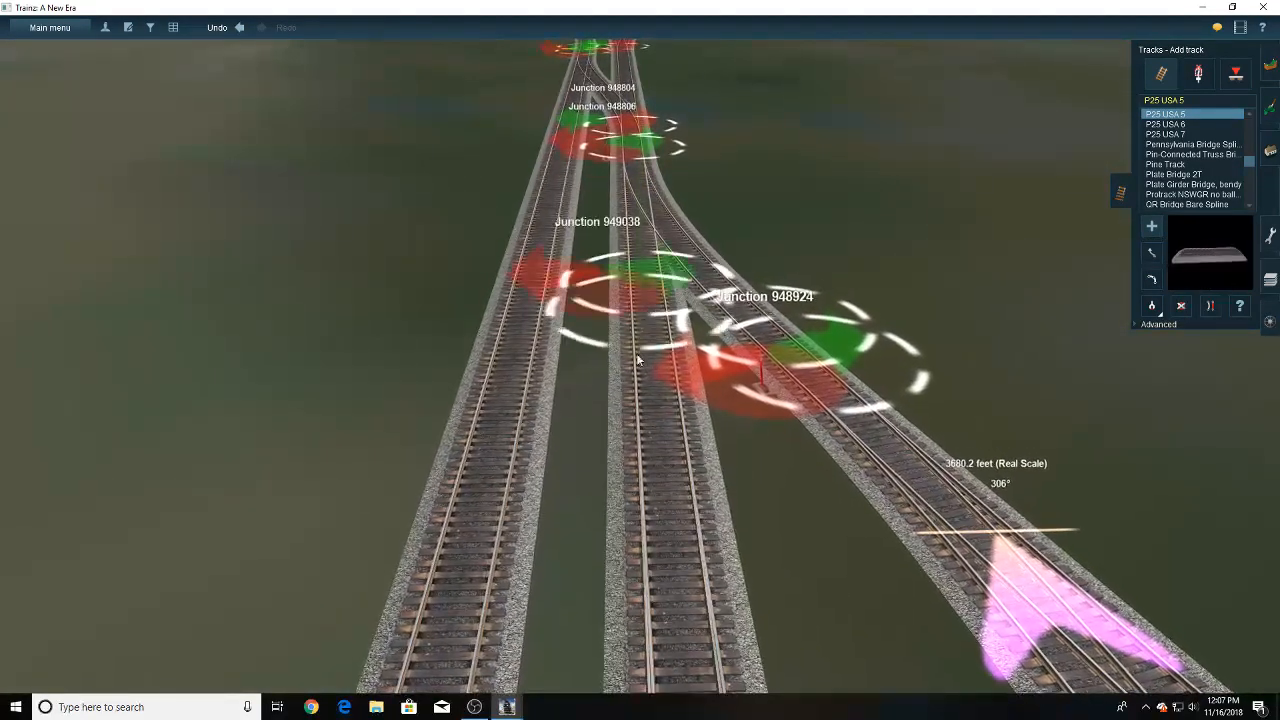
{"action": "left_click", "coordinate": [631, 418]}
{"action": "right_click", "coordinate": [630, 441]}
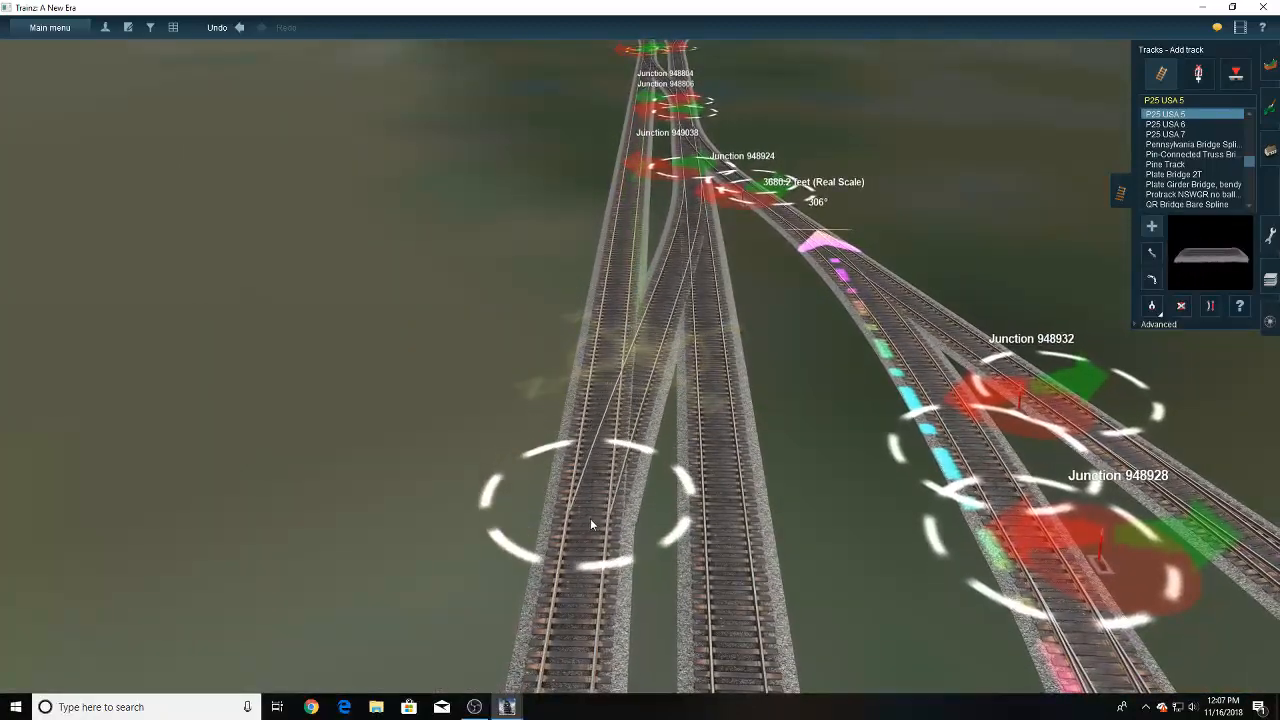
{"action": "left_click", "coordinate": [585, 540]}
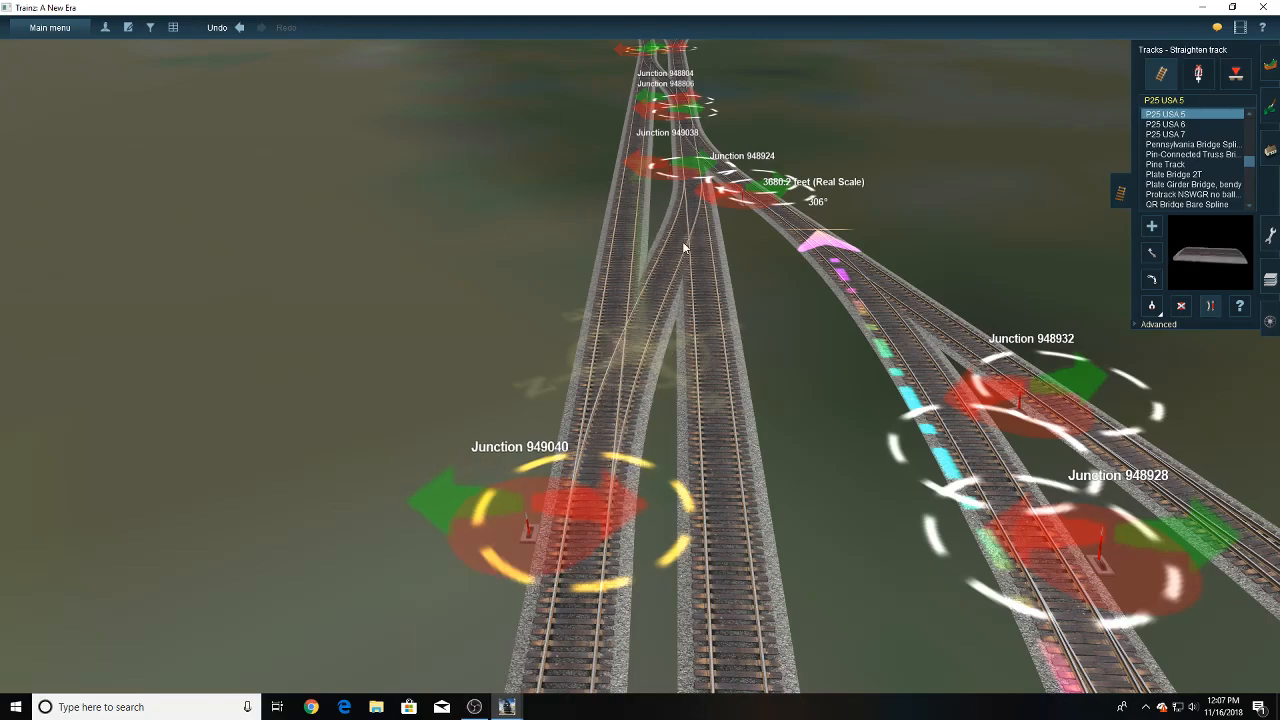
- Examine the crossover between junctions 949038 and 949040 and the yard ladder beyond it
{"action": "right_click", "coordinate": [681, 174]}
{"action": "scroll", "coordinate": [645, 327], "scroll_direction": "up", "scroll_amount": 4}
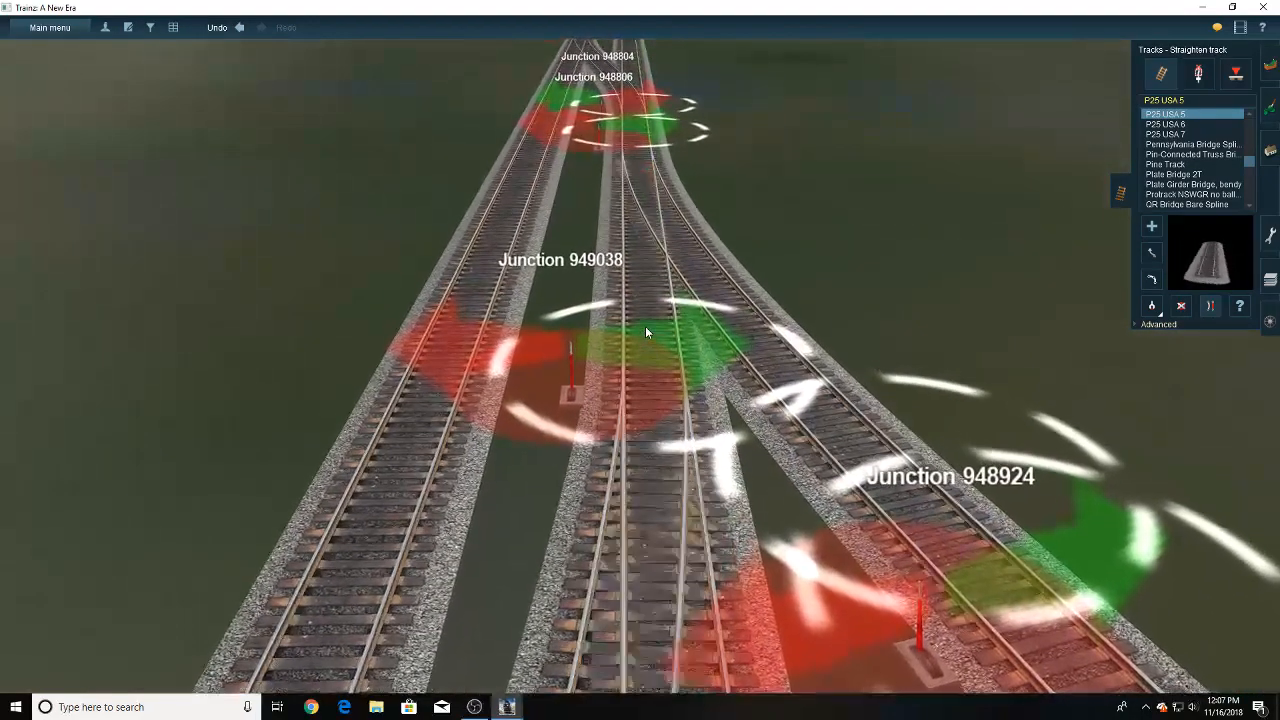
{"action": "scroll", "coordinate": [645, 326], "scroll_direction": "down", "scroll_amount": 6}
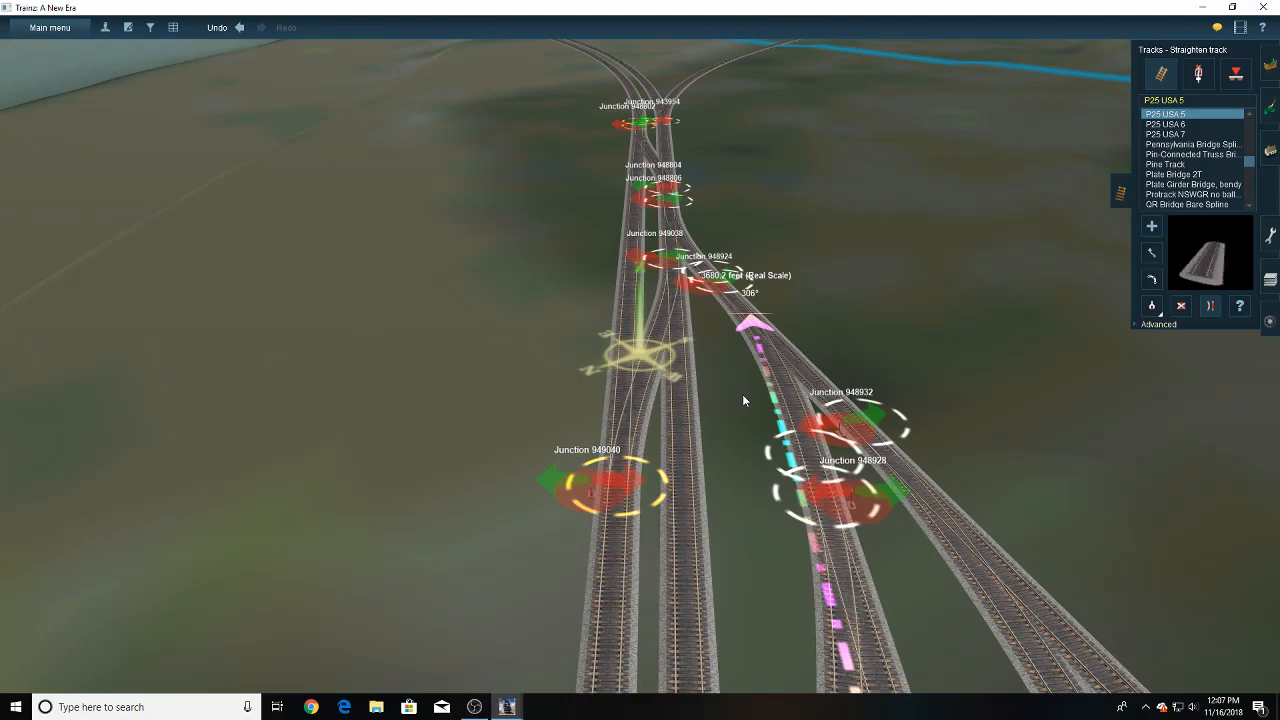
{"action": "key", "text": "Down"}
{"action": "key", "text": "Right"}
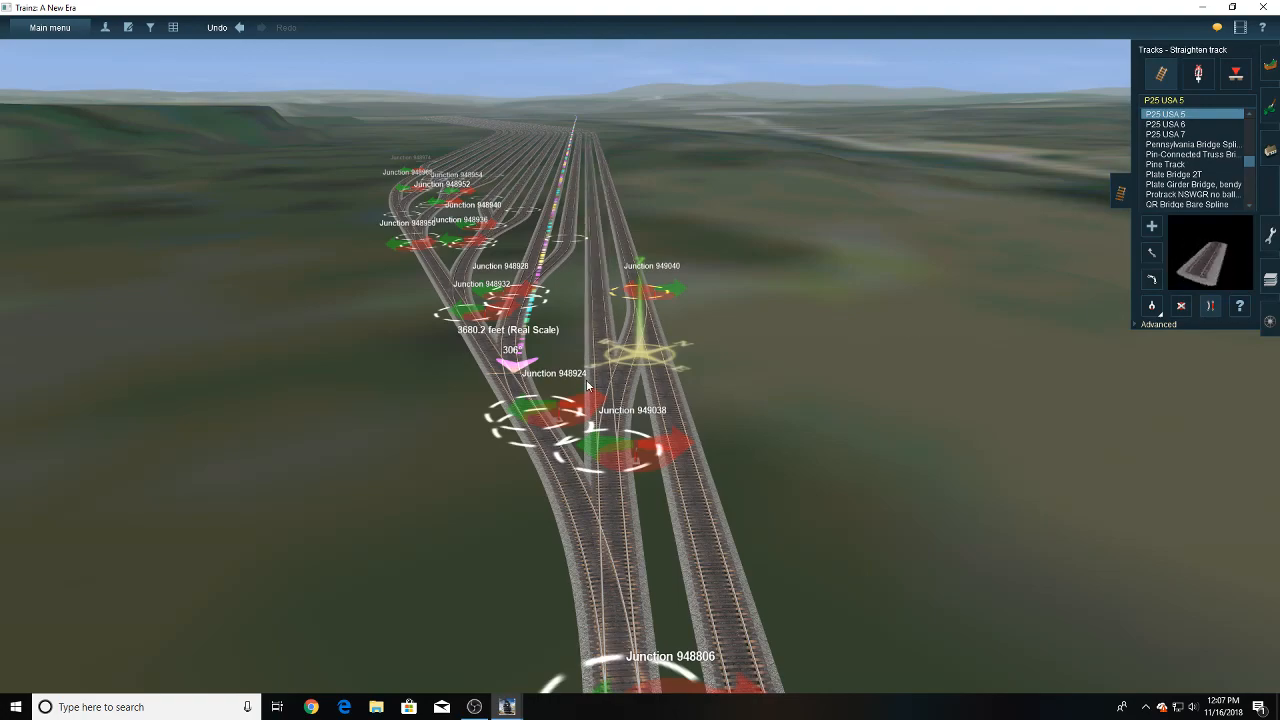
{"action": "right_click", "coordinate": [593, 437]}
{"action": "scroll", "coordinate": [591, 429], "scroll_direction": "down", "scroll_amount": 5}
{"action": "right_click", "coordinate": [628, 260]}
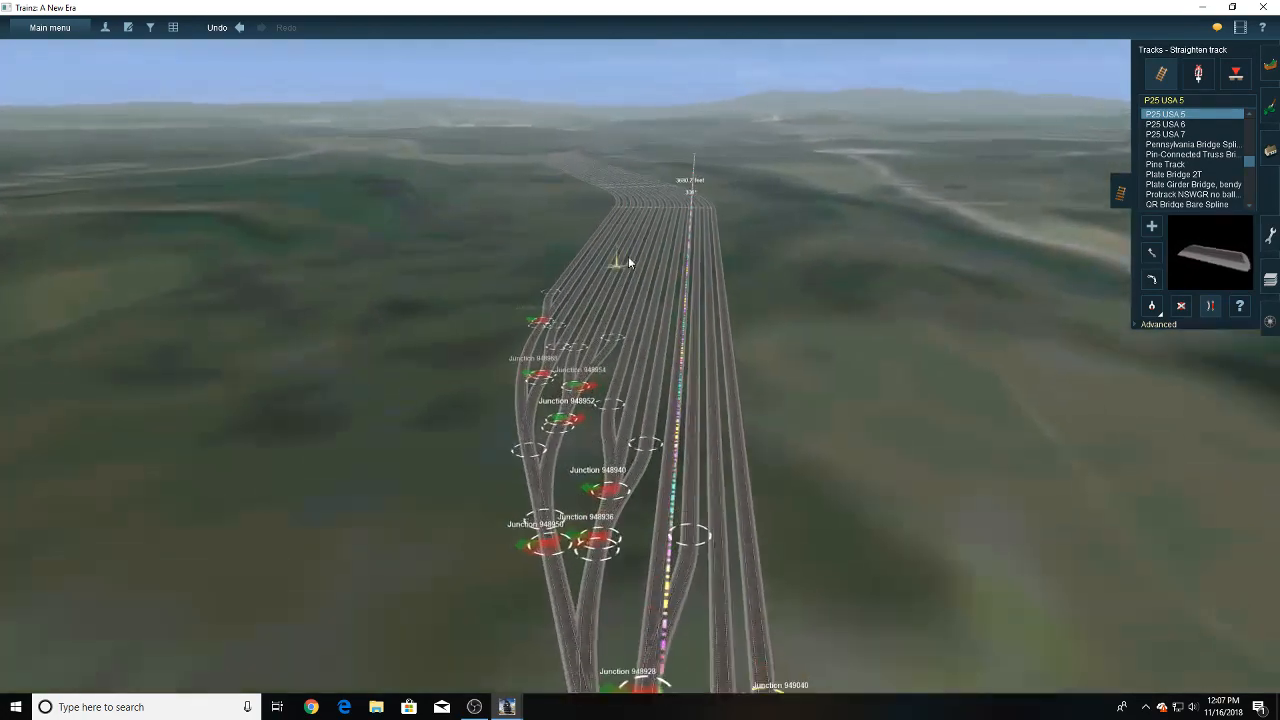
{"action": "right_click_drag", "start_coordinate": [628, 262], "coordinate": [725, 495]}
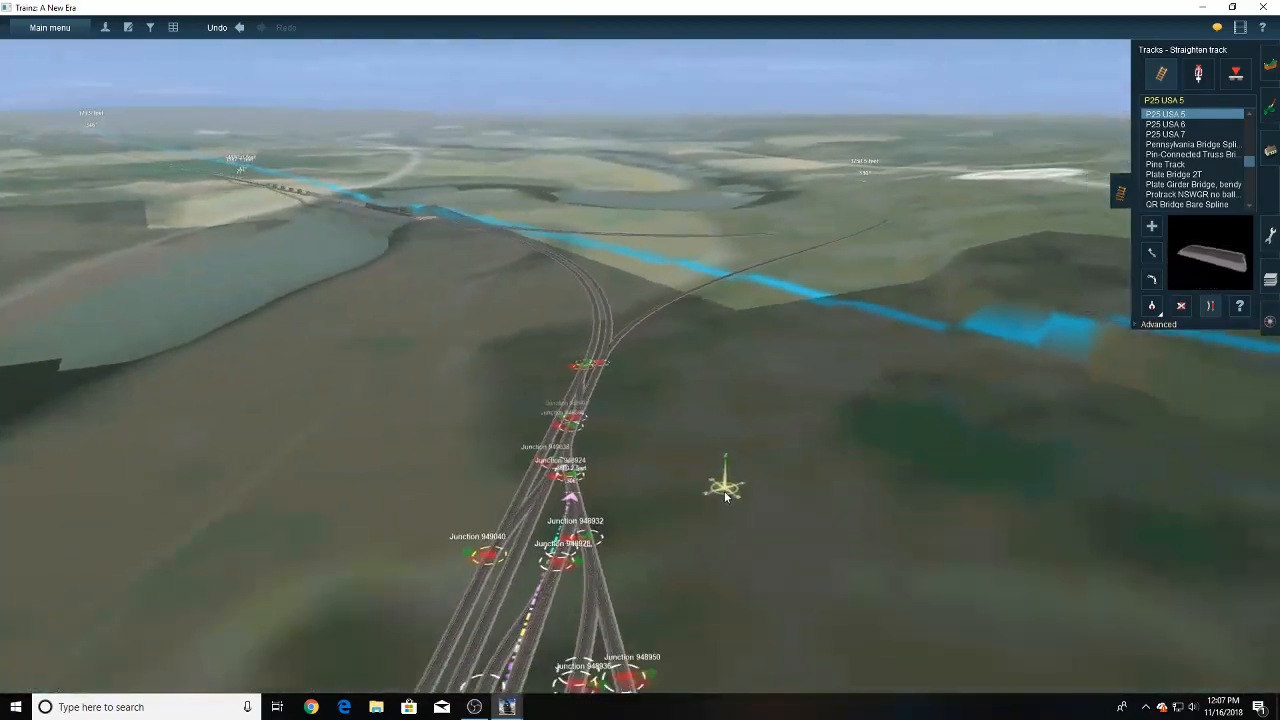
- Place the CBVR Consist on a yard track and slide it along to check its fit short of the end junctions
{"action": "key", "text": "F7"}
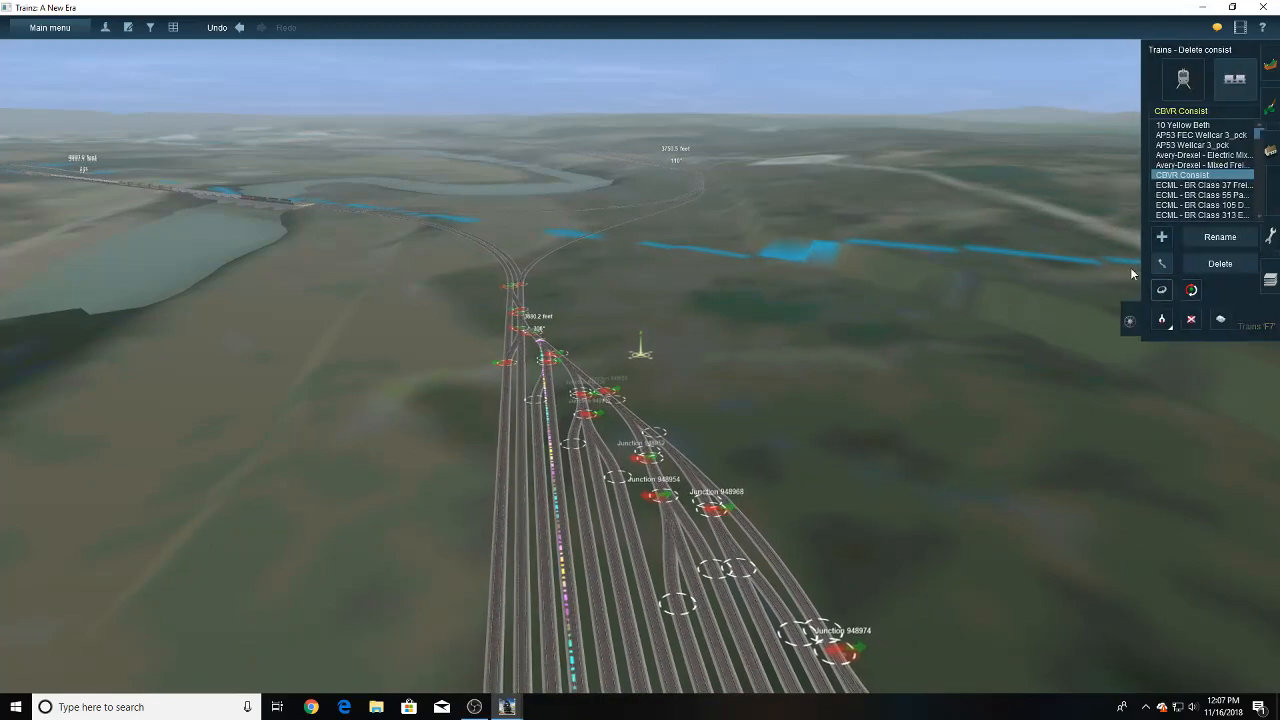
{"action": "left_click_drag", "start_coordinate": [527, 458], "coordinate": [534, 497]}
{"action": "right_click_drag", "start_coordinate": [526, 481], "coordinate": [660, 508]}
{"action": "right_click", "coordinate": [545, 477]}
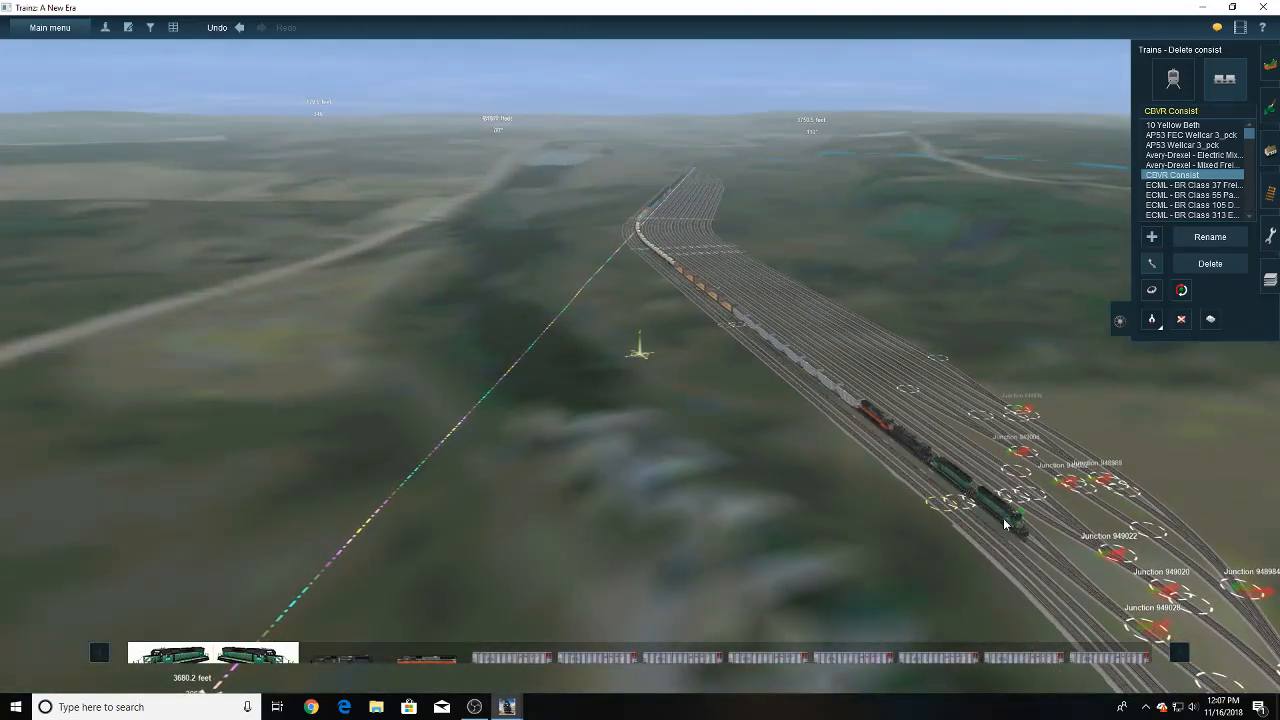
{"action": "left_click_drag", "start_coordinate": [1004, 518], "coordinate": [978, 505]}
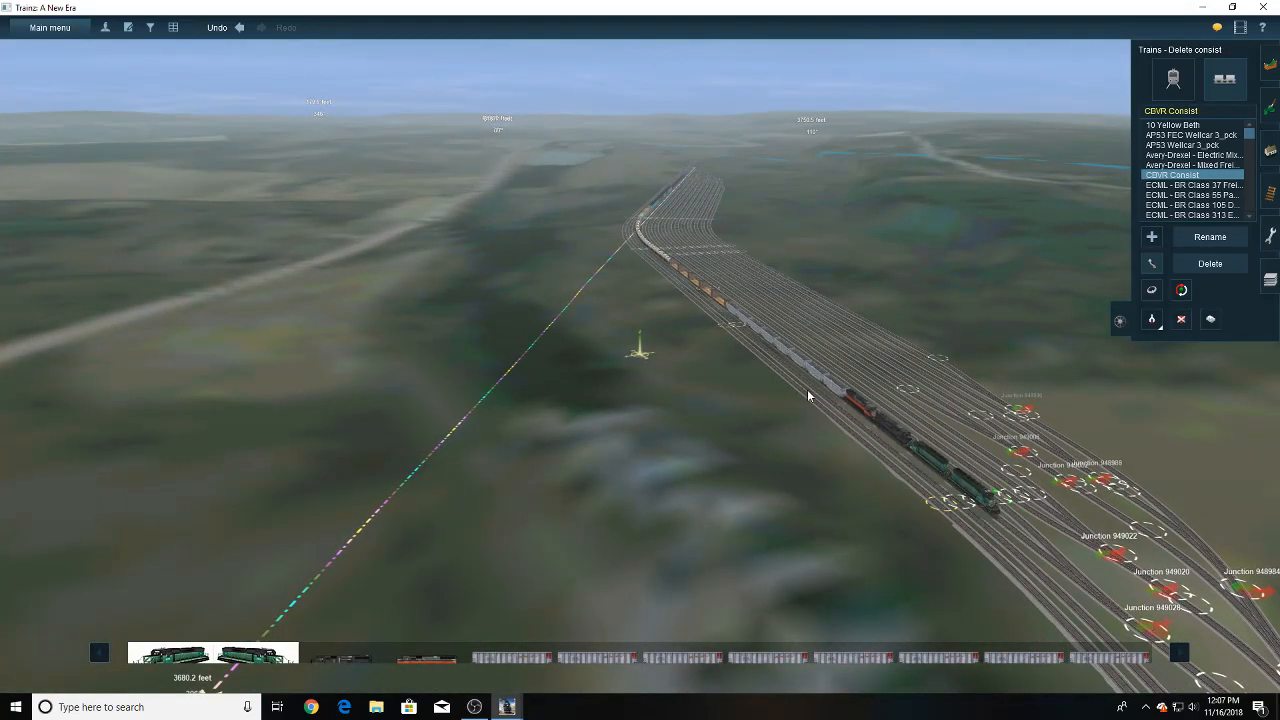
{"action": "right_click_drag", "start_coordinate": [808, 391], "coordinate": [740, 338]}
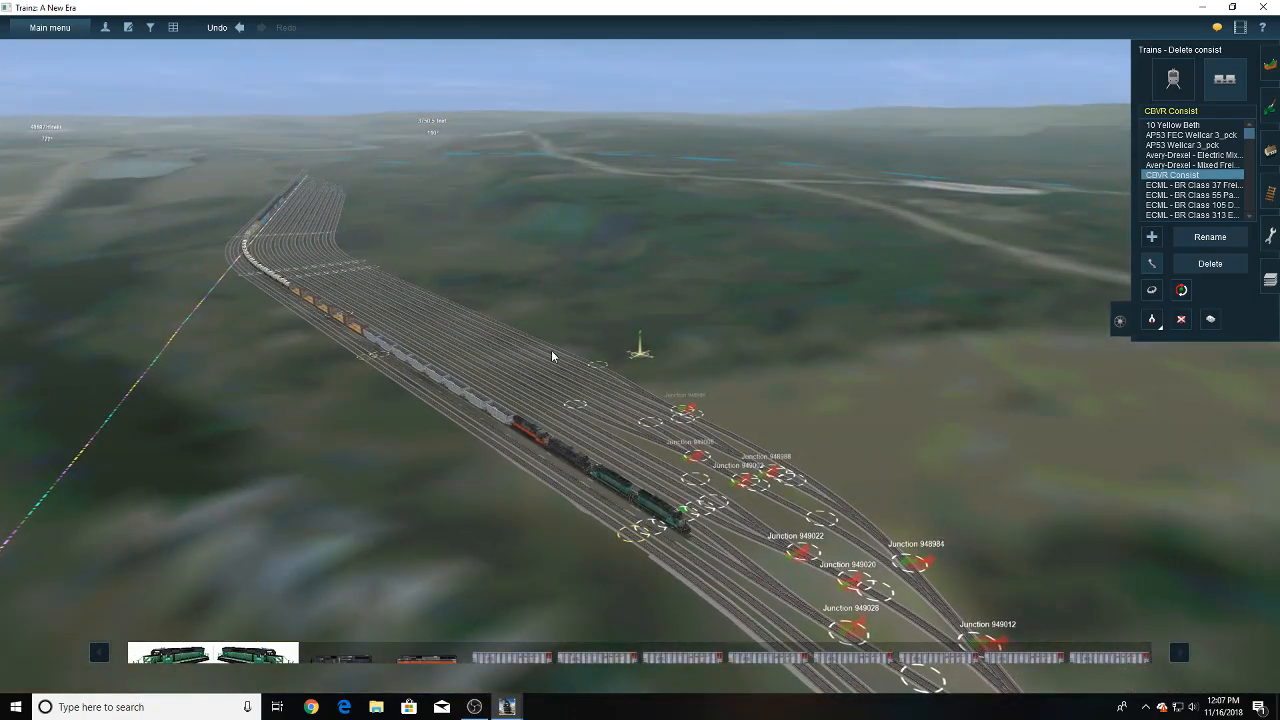
- Move the consist across different yard tracks at the opposite end, near junctions 948952 and 948940, to compare their usable lengths
{"action": "scroll", "coordinate": [474, 339], "scroll_direction": "up", "scroll_amount": 4}
{"action": "right_click_drag", "start_coordinate": [474, 339], "coordinate": [690, 248]}
{"action": "key", "text": "Left"}
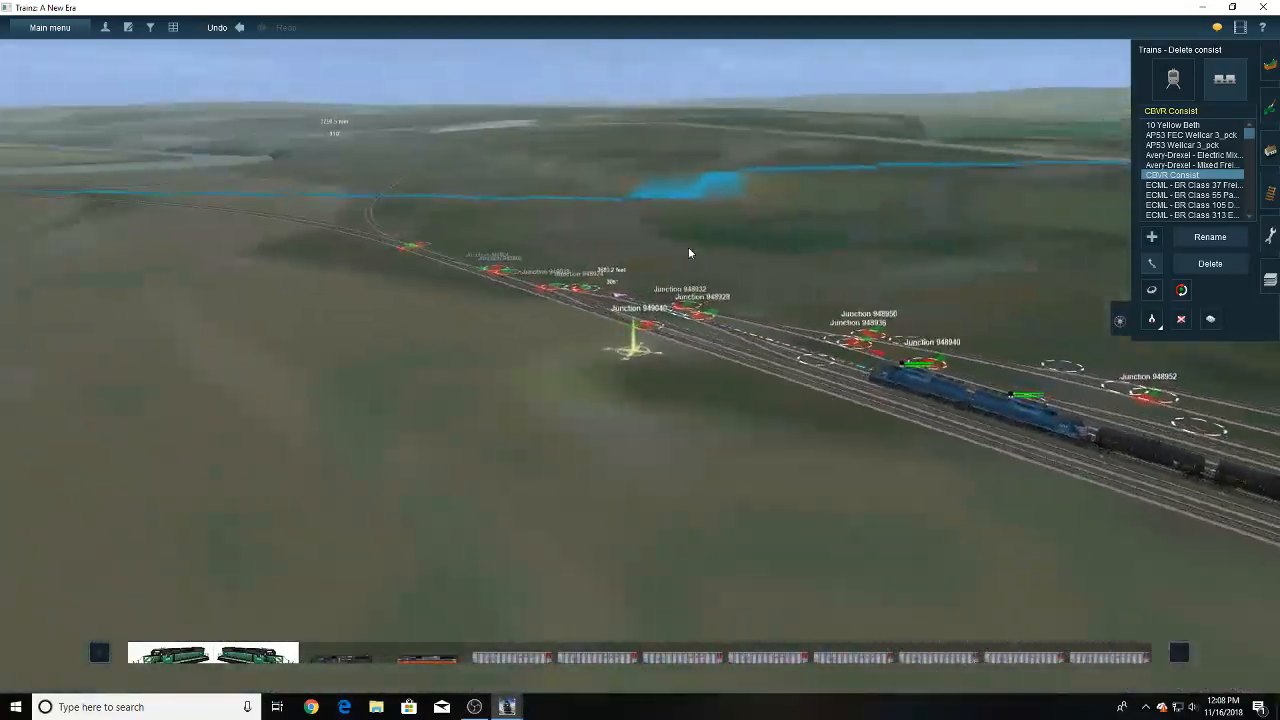
{"action": "key", "text": "Up"}
{"action": "right_click", "coordinate": [546, 238]}
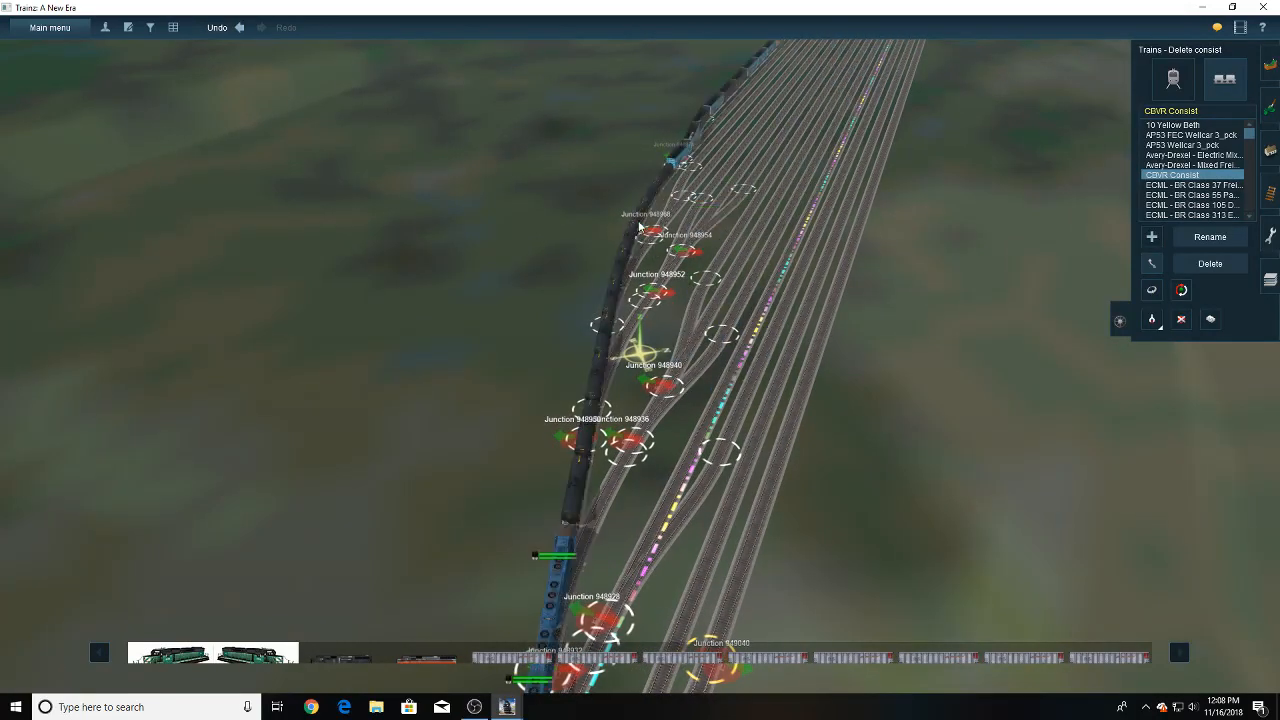
{"action": "left_click_drag", "start_coordinate": [640, 226], "coordinate": [740, 251]}
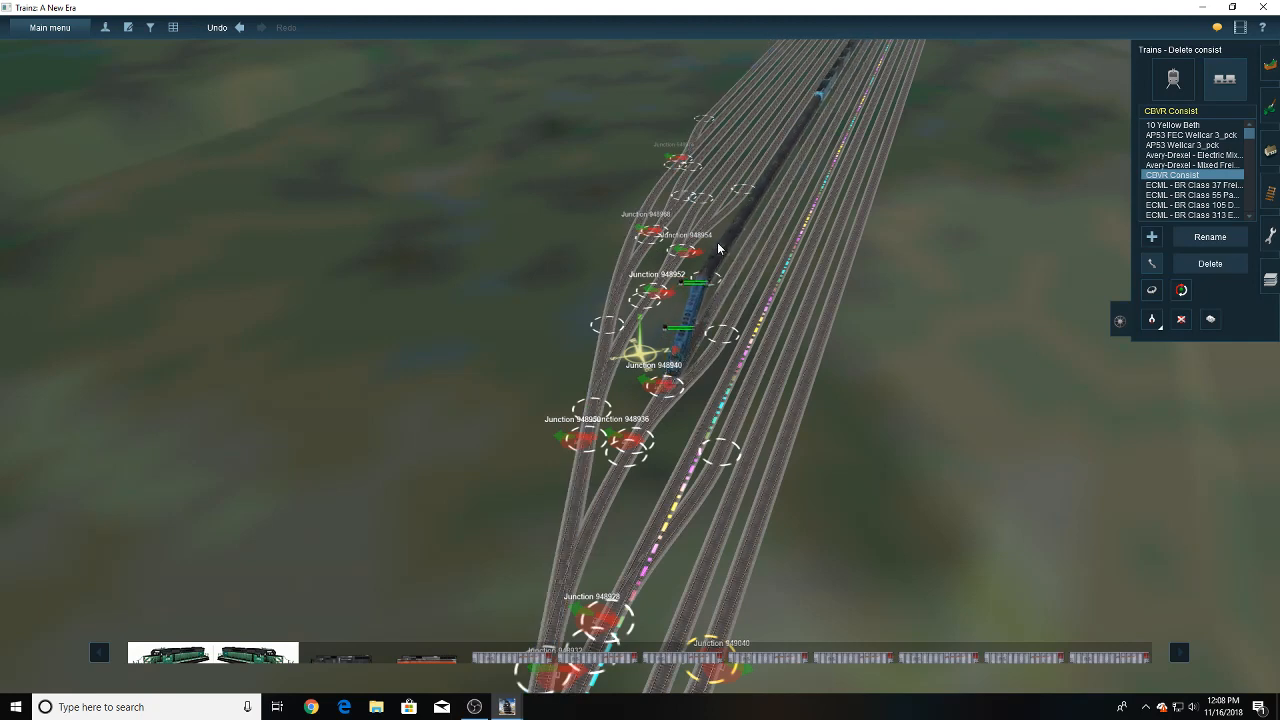
{"action": "left_click_drag", "start_coordinate": [741, 252], "coordinate": [790, 298]}
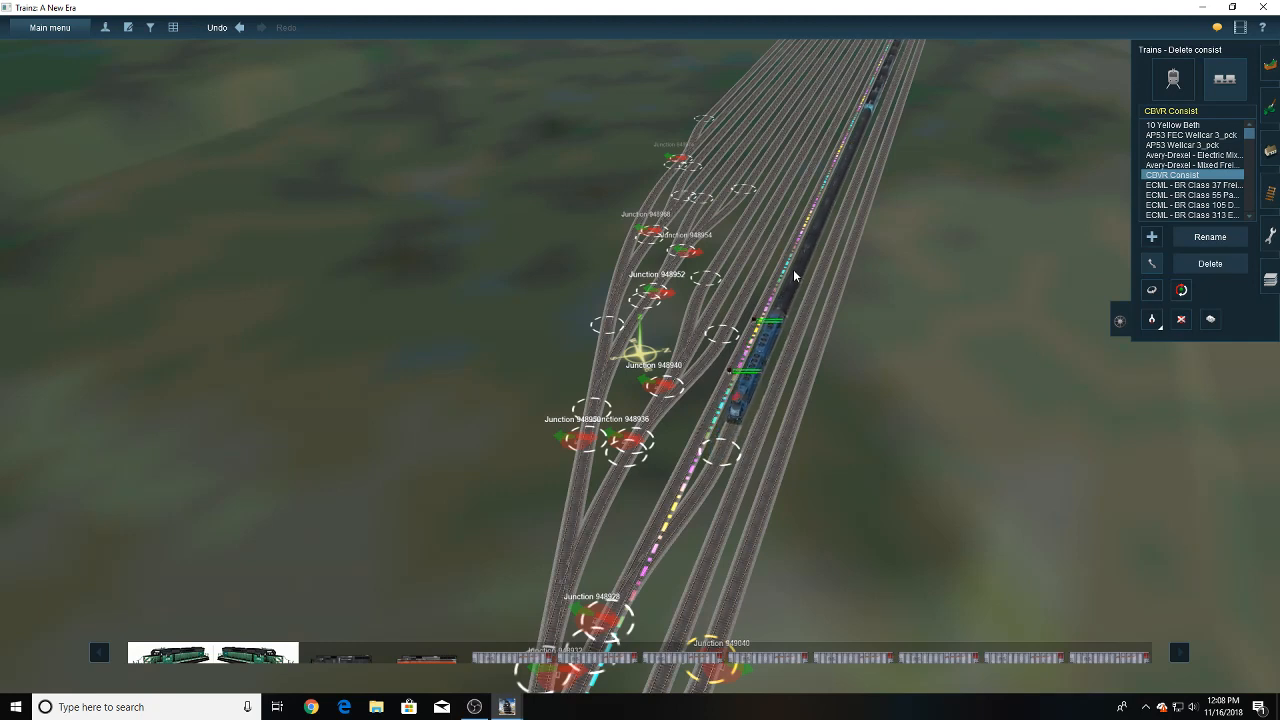
{"action": "left_click_drag", "start_coordinate": [747, 254], "coordinate": [729, 256]}
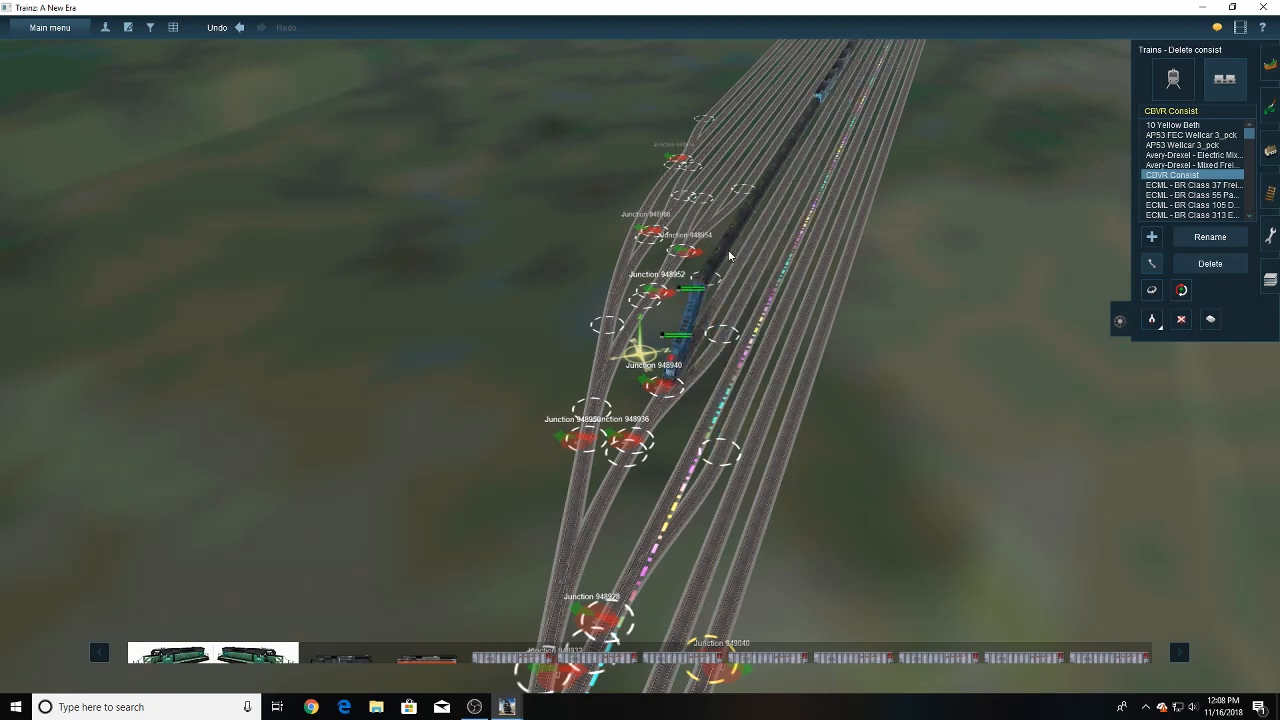
{"action": "left_click_drag", "start_coordinate": [776, 298], "coordinate": [779, 322]}
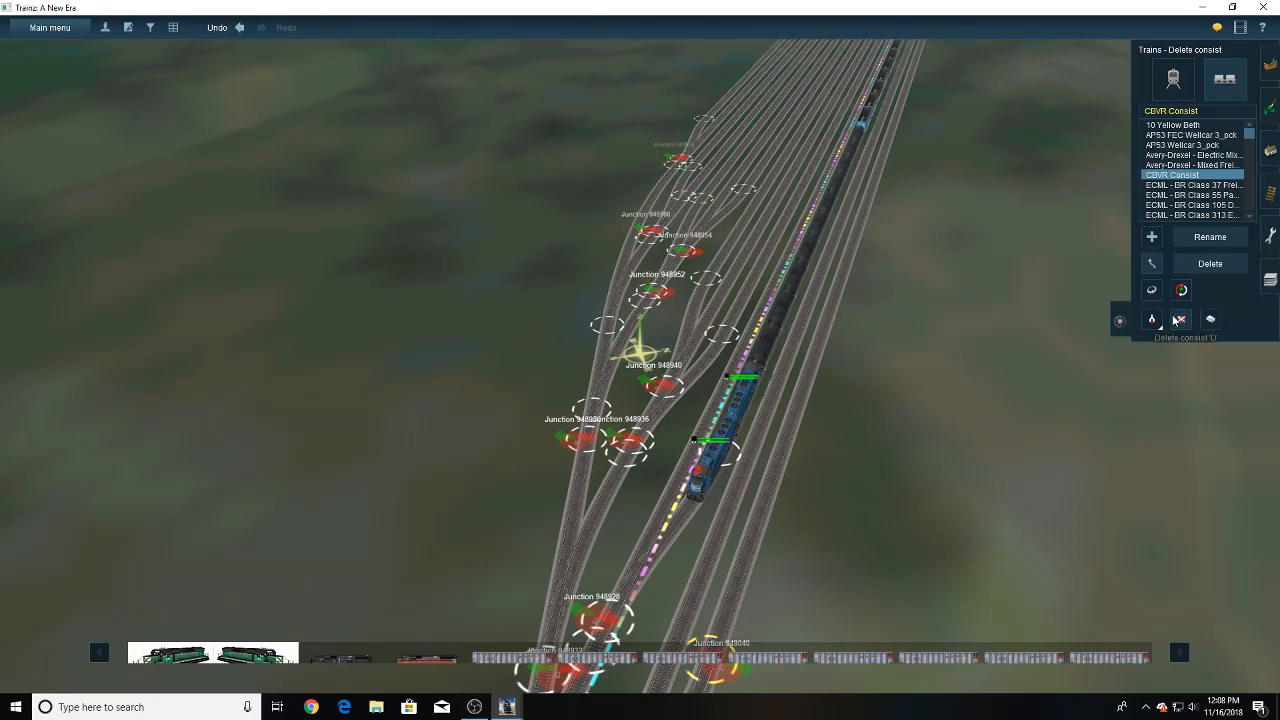
- Delete the test consist from the yard
{"action": "right_click", "coordinate": [716, 369]}
{"action": "scroll", "coordinate": [690, 369], "scroll_direction": "down", "scroll_amount": 5}
{"action": "key", "text": "Down"}
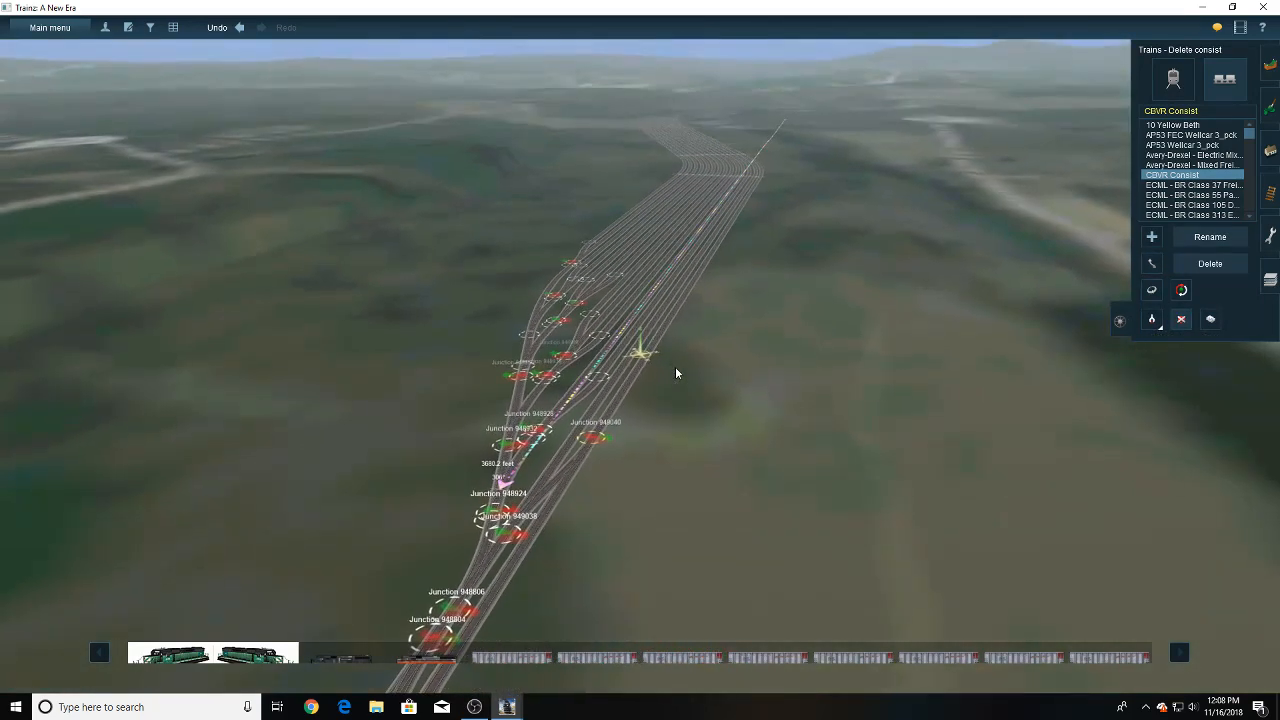
- Examine the new yard, the neighbouring yards and their connecting tracks on the route map
{"action": "right_click_drag", "start_coordinate": [677, 215], "coordinate": [676, 458]}
{"action": "key", "text": "ctrl+m"}
{"action": "scroll", "coordinate": [622, 429], "scroll_direction": "down", "scroll_amount": 5}
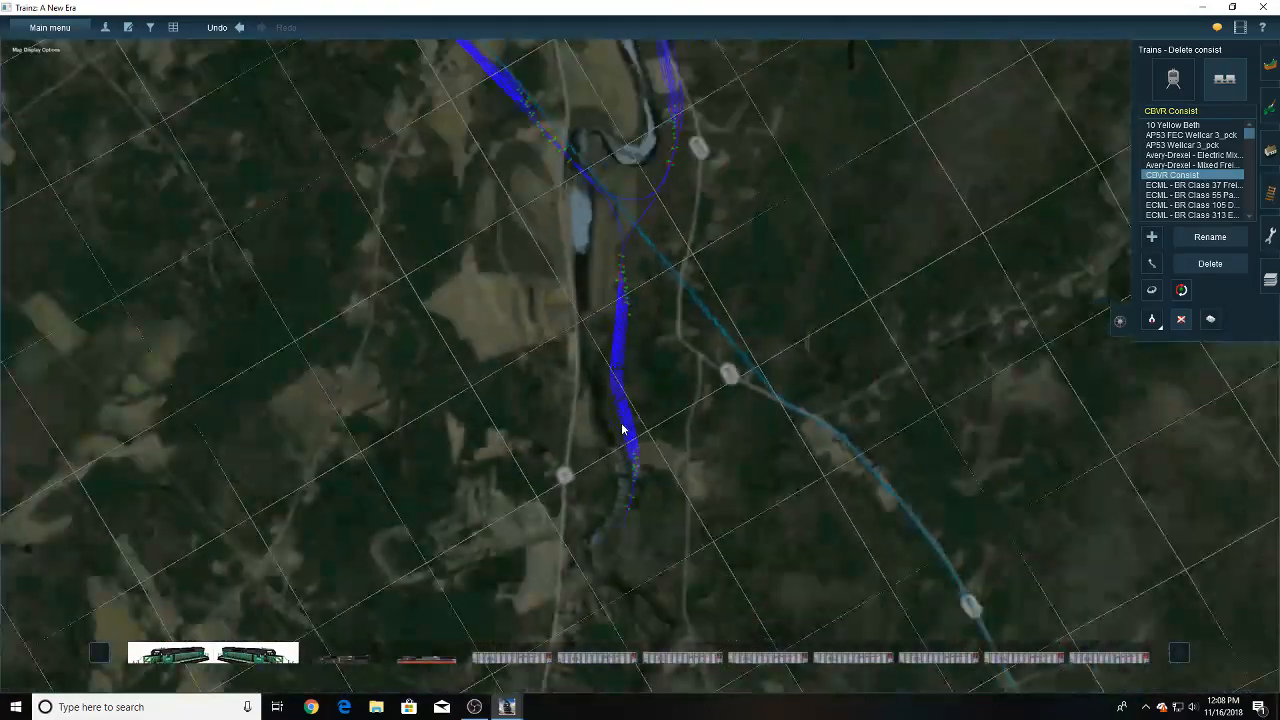
{"action": "scroll", "coordinate": [621, 429], "scroll_direction": "down", "scroll_amount": 3}
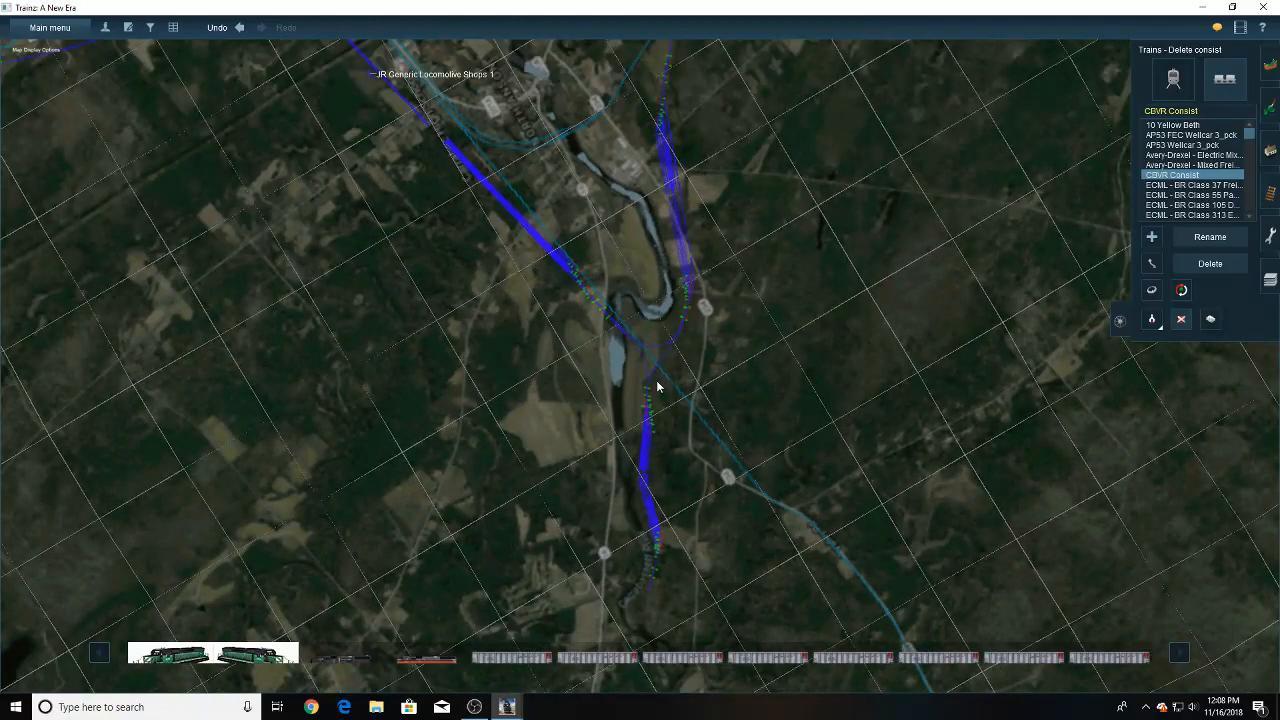
{"action": "key", "text": "Left"}
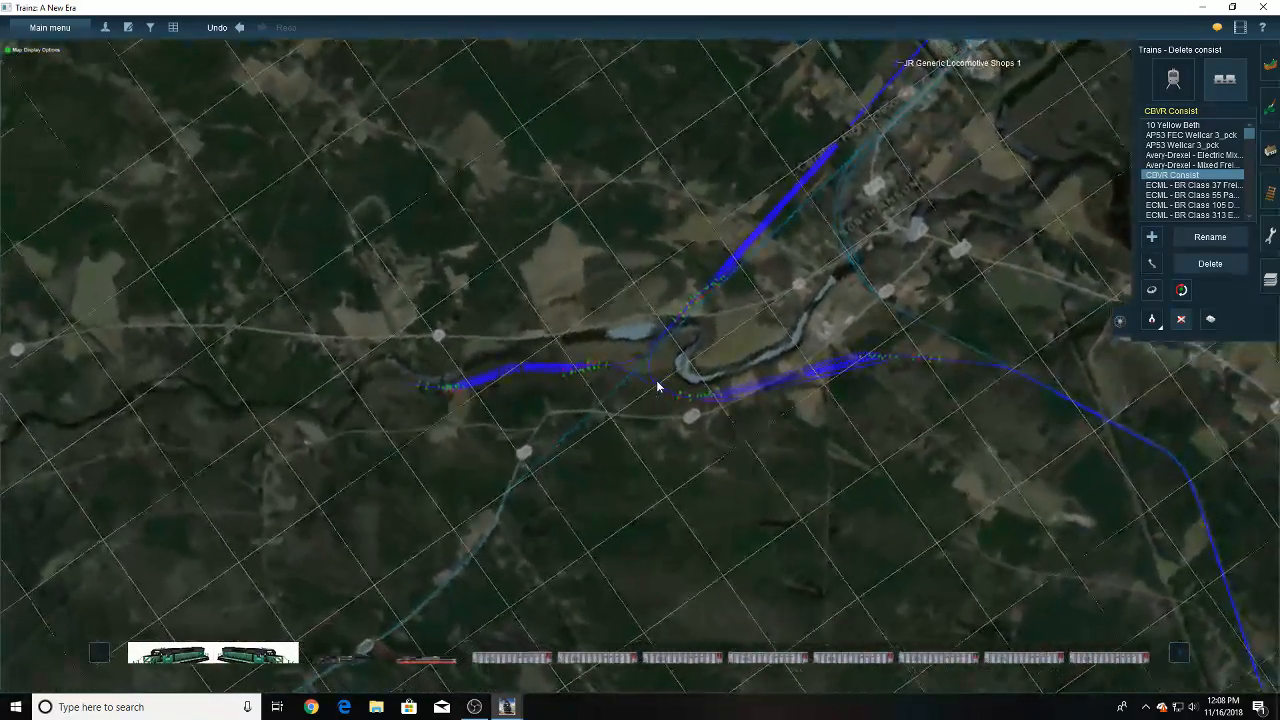
{"action": "scroll", "coordinate": [657, 386], "scroll_direction": "up", "scroll_amount": 2}
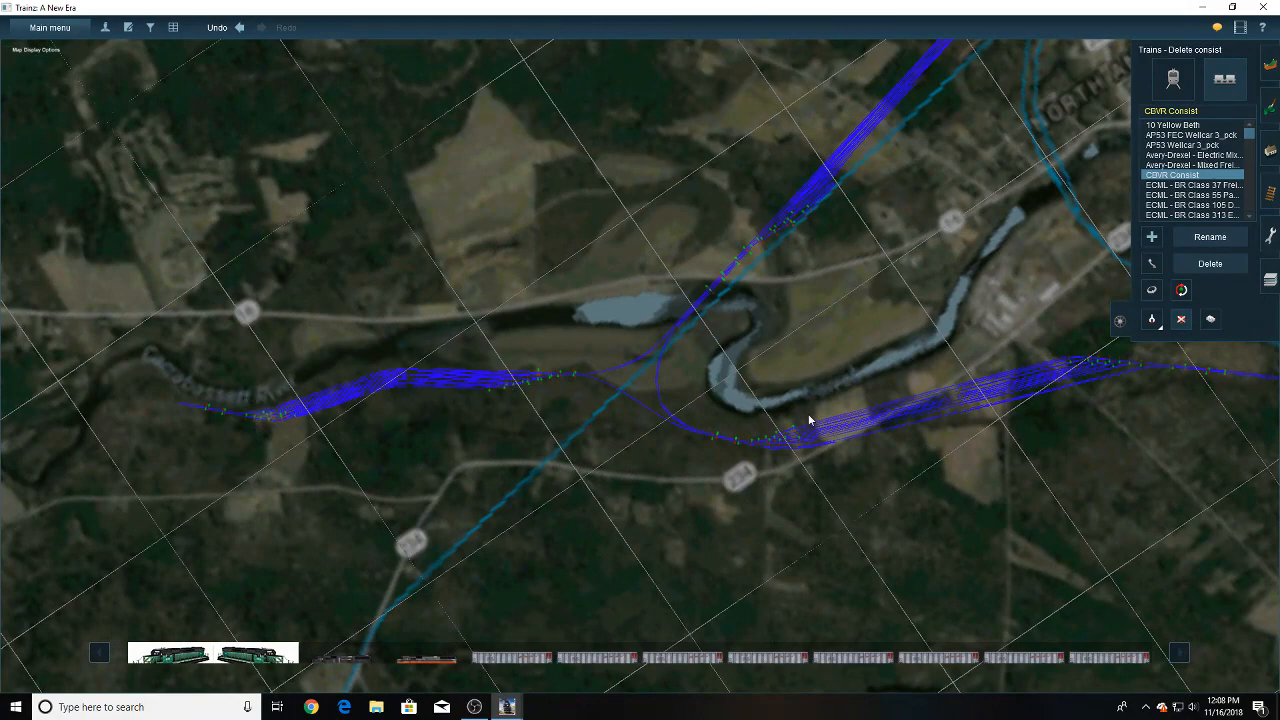
{"action": "scroll", "coordinate": [852, 418], "scroll_direction": "up", "scroll_amount": 6}
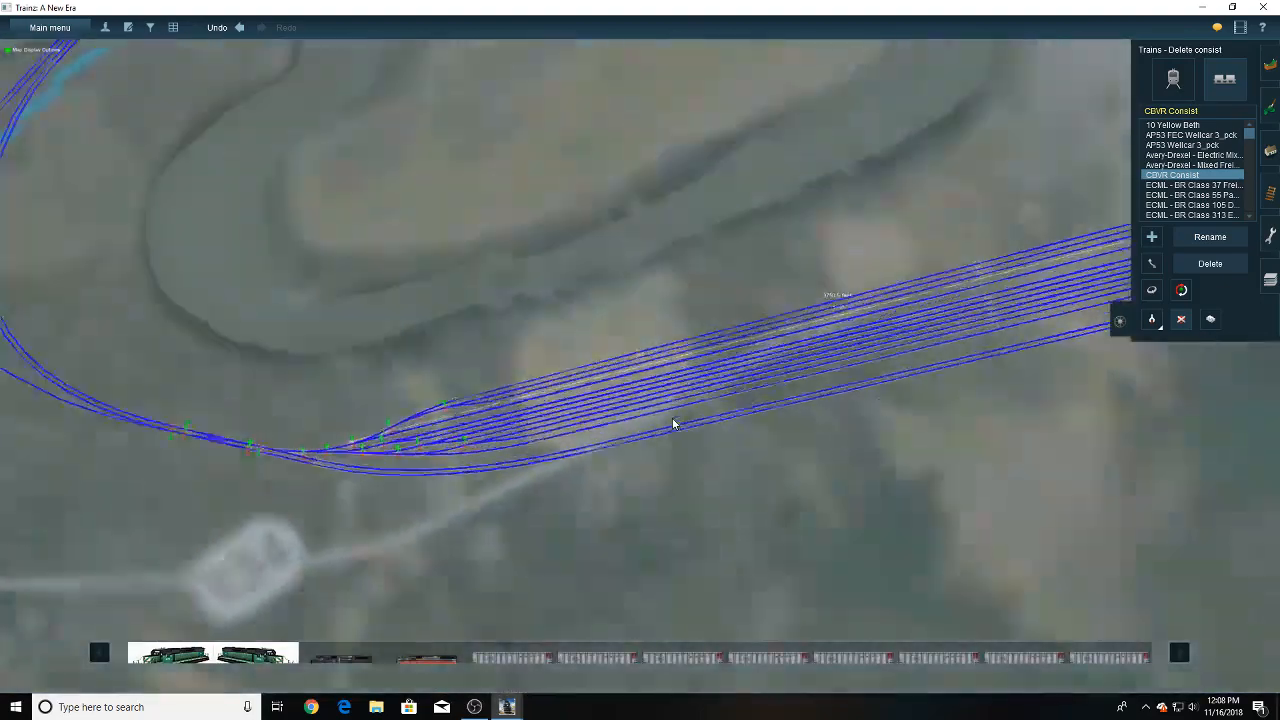
{"action": "key", "text": "Right"}
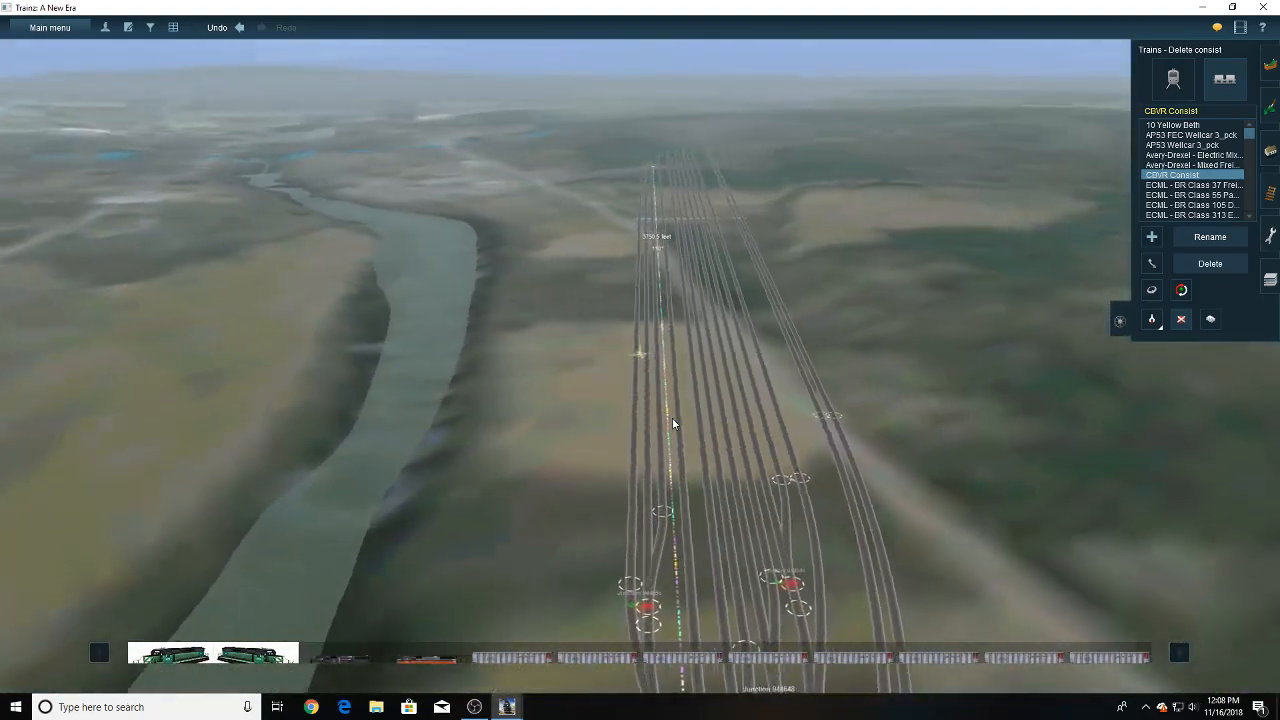
- Examine the ladder layout of the riverside yard around junctions 944644, 944656 and 944630
{"action": "right_click", "coordinate": [590, 496]}
{"action": "right_click", "coordinate": [694, 374]}
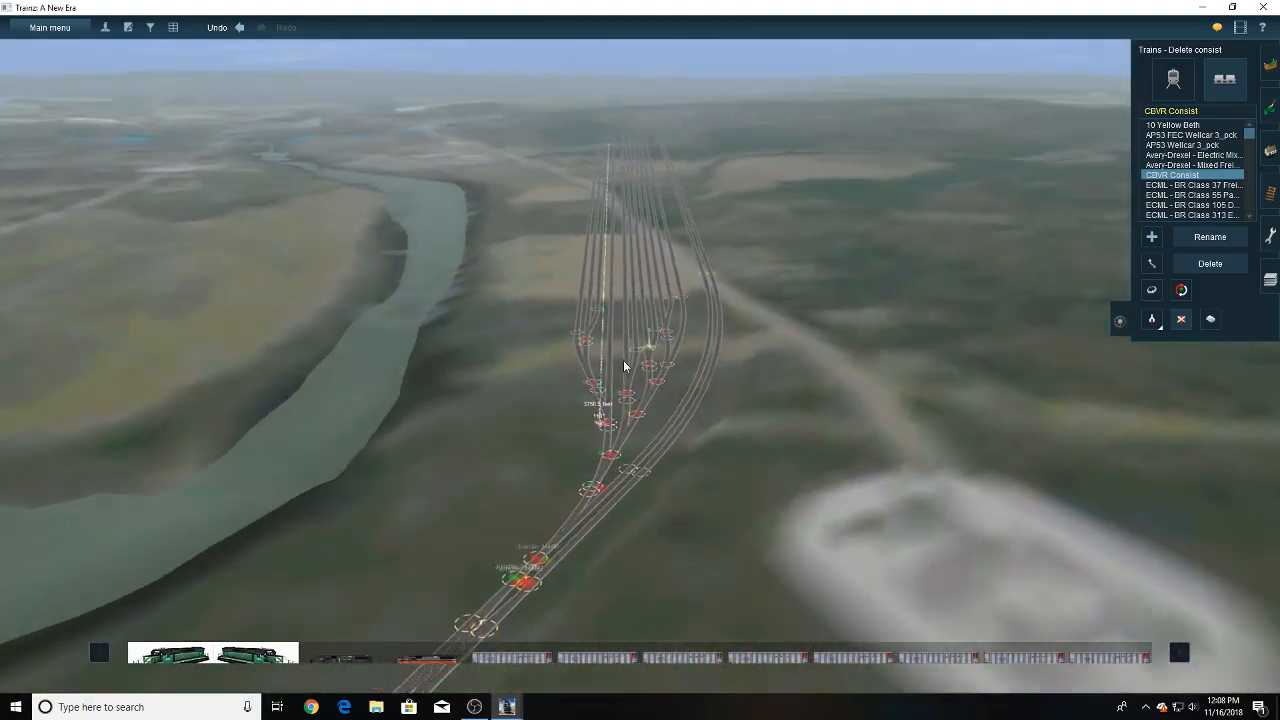
{"action": "scroll", "coordinate": [622, 362], "scroll_direction": "up", "scroll_amount": 3}
{"action": "right_click", "coordinate": [617, 376]}
{"action": "scroll", "coordinate": [606, 382], "scroll_direction": "up", "scroll_amount": 3}
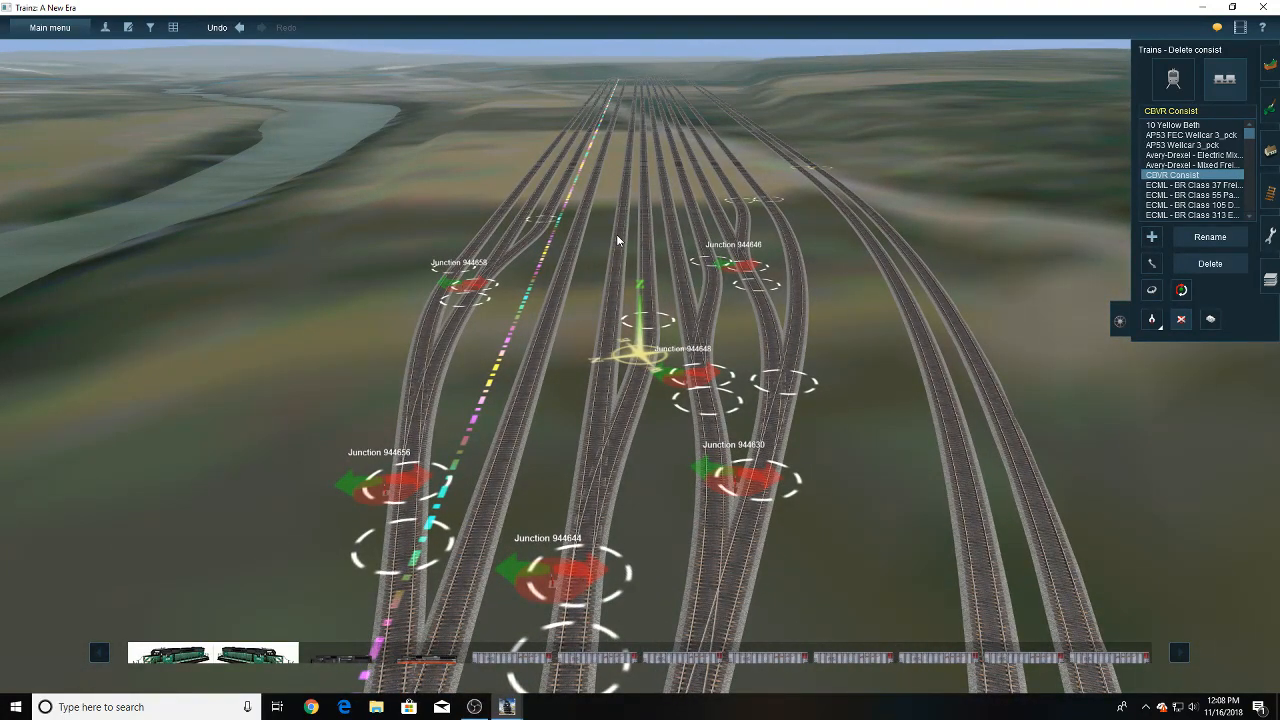
{"action": "right_click", "coordinate": [440, 335]}
{"action": "scroll", "coordinate": [470, 340], "scroll_direction": "down", "scroll_amount": 5}
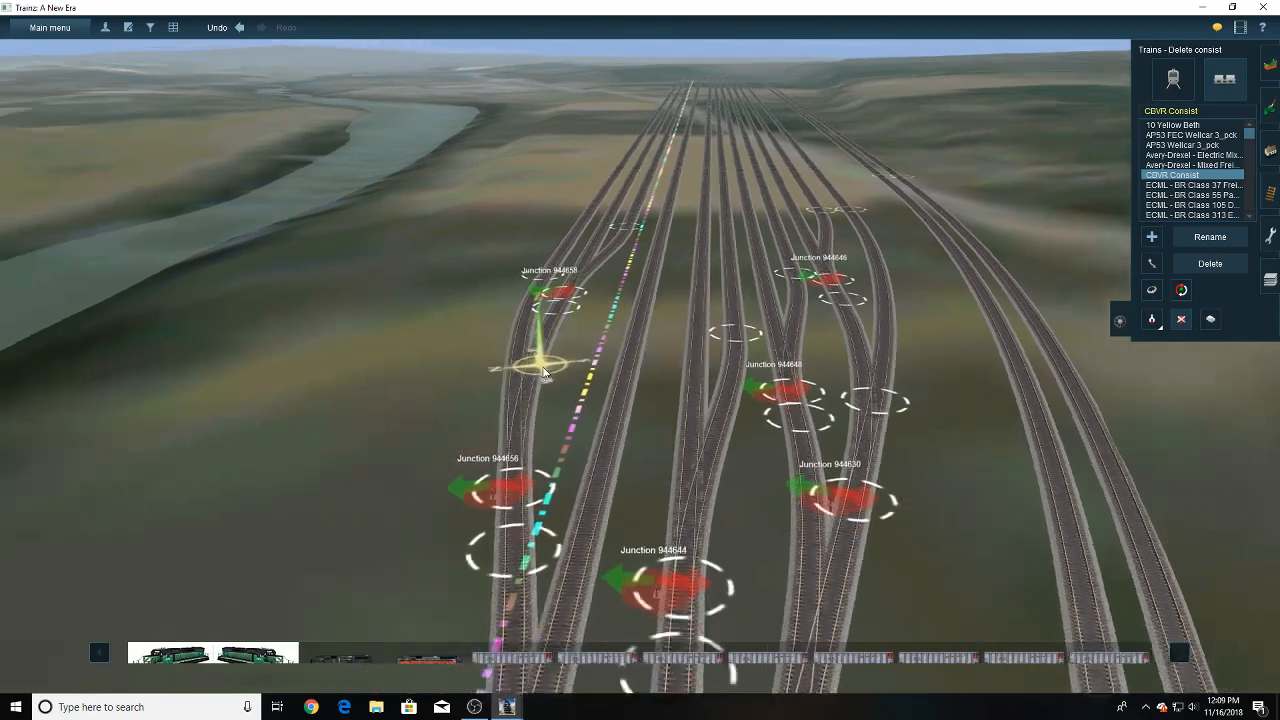
{"action": "mouse_move", "coordinate": [520, 380]}
{"action": "right_mouse_down"}
{"action": "mouse_move", "coordinate": [506, 406]}
{"action": "mouse_move", "coordinate": [280, 370]}
{"action": "mouse_move", "coordinate": [415, 265]}
{"action": "mouse_move", "coordinate": [582, 223]}
{"action": "mouse_move", "coordinate": [690, 244]}
{"action": "mouse_move", "coordinate": [680, 308]}
{"action": "mouse_move", "coordinate": [425, 465]}
{"action": "mouse_move", "coordinate": [766, 380]}
{"action": "mouse_move", "coordinate": [700, 425]}
{"action": "mouse_move", "coordinate": [640, 352]}
{"action": "right_mouse_up"}
{"action": "scroll", "coordinate": [640, 351], "scroll_direction": "up", "scroll_amount": 3}
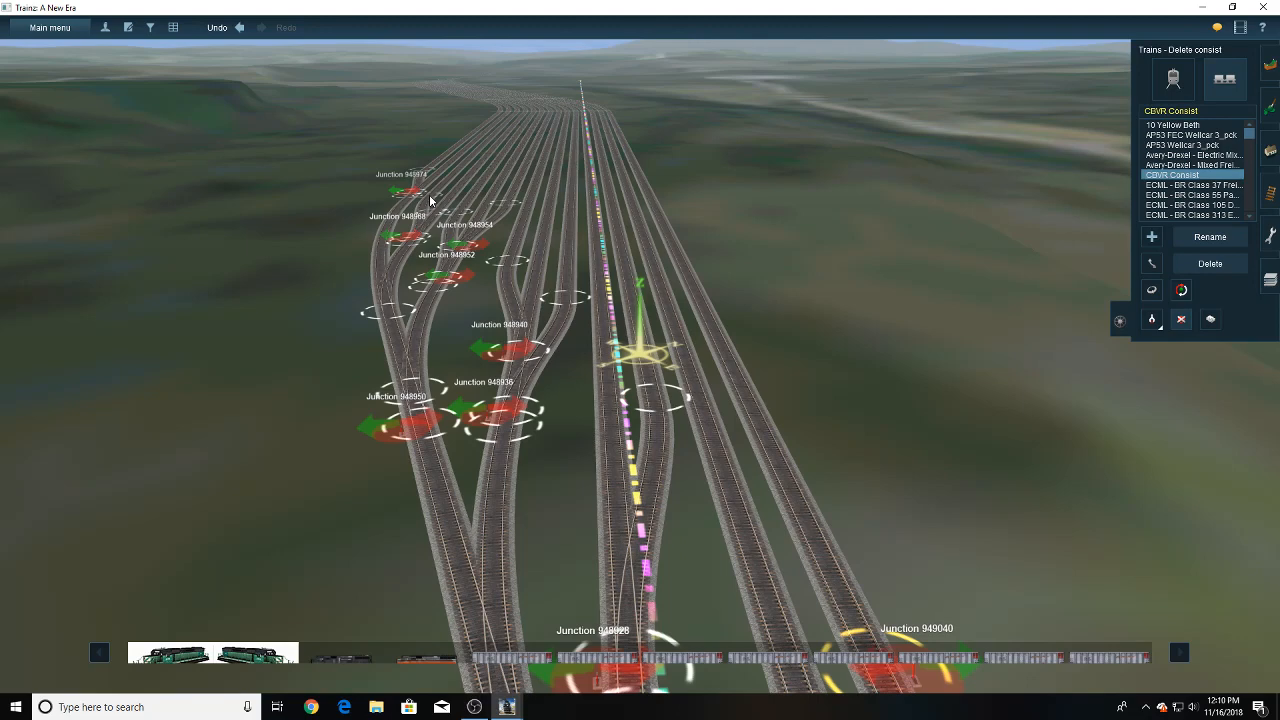
- Examine the yard ladder around junctions 945210 to 945262 and the crossovers leading into it
{"action": "mouse_move", "coordinate": [430, 201]}
{"action": "right_mouse_down"}
{"action": "mouse_move", "coordinate": [518, 370]}
{"action": "mouse_move", "coordinate": [637, 510]}
{"action": "right_mouse_up"}
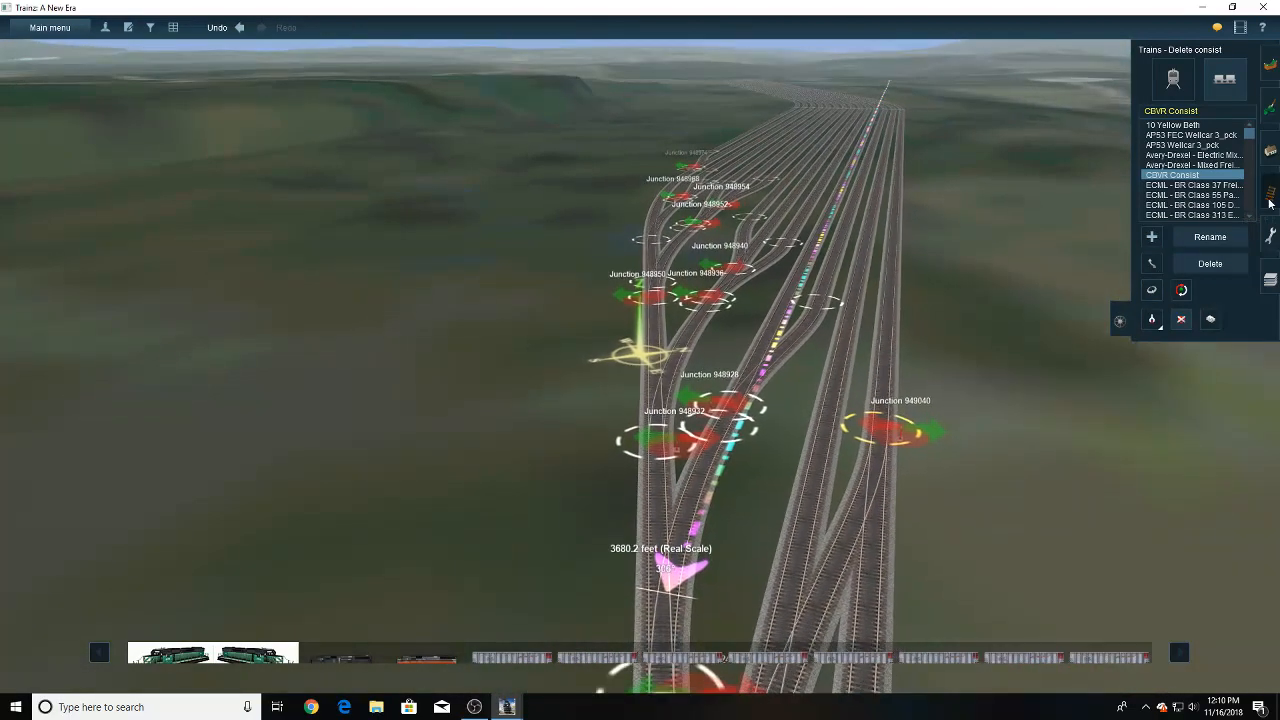
{"action": "left_click", "coordinate": [1270, 193]}
{"action": "mouse_move", "coordinate": [825, 440]}
{"action": "right_mouse_down"}
{"action": "mouse_move", "coordinate": [806, 450]}
{"action": "mouse_move", "coordinate": [857, 452]}
{"action": "mouse_move", "coordinate": [994, 408]}
{"action": "mouse_move", "coordinate": [922, 324]}
{"action": "mouse_move", "coordinate": [669, 251]}
{"action": "mouse_move", "coordinate": [633, 259]}
{"action": "mouse_move", "coordinate": [621, 162]}
{"action": "mouse_move", "coordinate": [654, 208]}
{"action": "mouse_move", "coordinate": [650, 262]}
{"action": "mouse_move", "coordinate": [624, 228]}
{"action": "mouse_move", "coordinate": [650, 438]}
{"action": "mouse_move", "coordinate": [638, 351]}
{"action": "right_mouse_up"}
{"action": "right_click", "coordinate": [632, 234]}
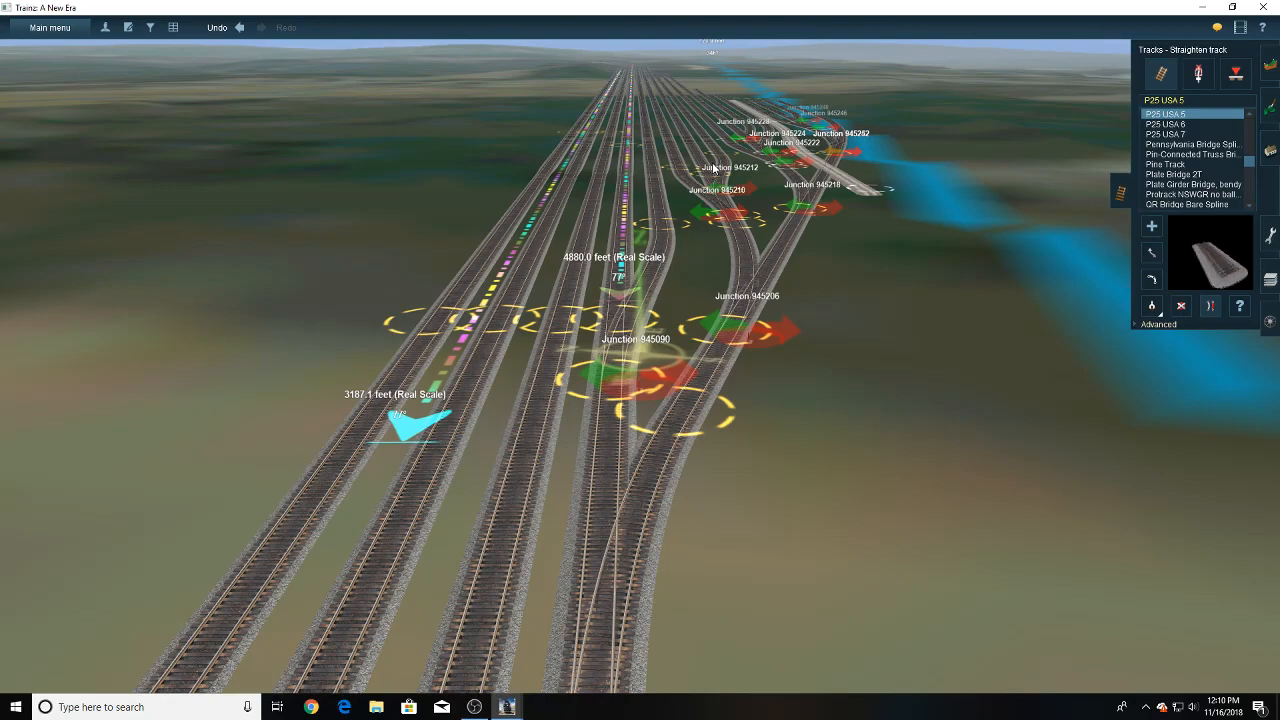
{"action": "right_click_drag", "start_coordinate": [713, 165], "coordinate": [650, 238]}
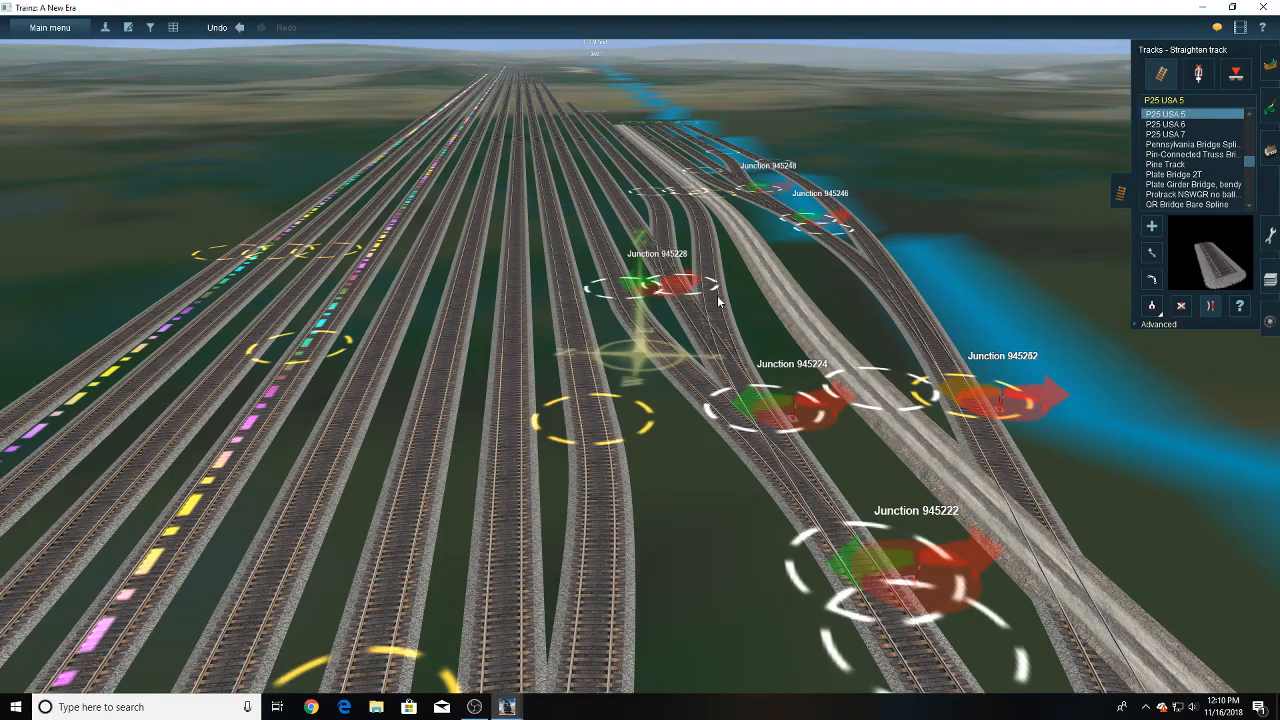
{"action": "right_click_drag", "start_coordinate": [688, 350], "coordinate": [618, 412]}
{"action": "scroll", "coordinate": [612, 443], "scroll_direction": "down", "scroll_amount": 5}
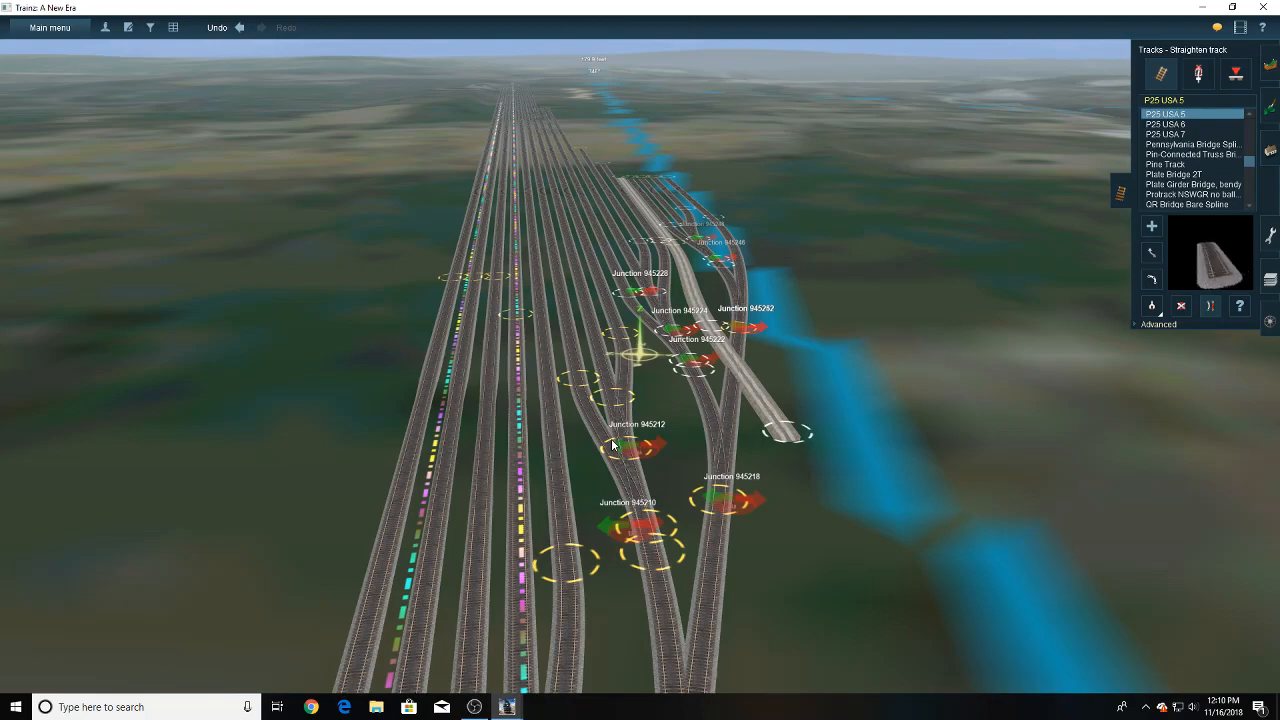
{"action": "mouse_move", "coordinate": [612, 446]}
{"action": "right_mouse_down"}
{"action": "mouse_move", "coordinate": [602, 498]}
{"action": "mouse_move", "coordinate": [619, 439]}
{"action": "right_mouse_up"}
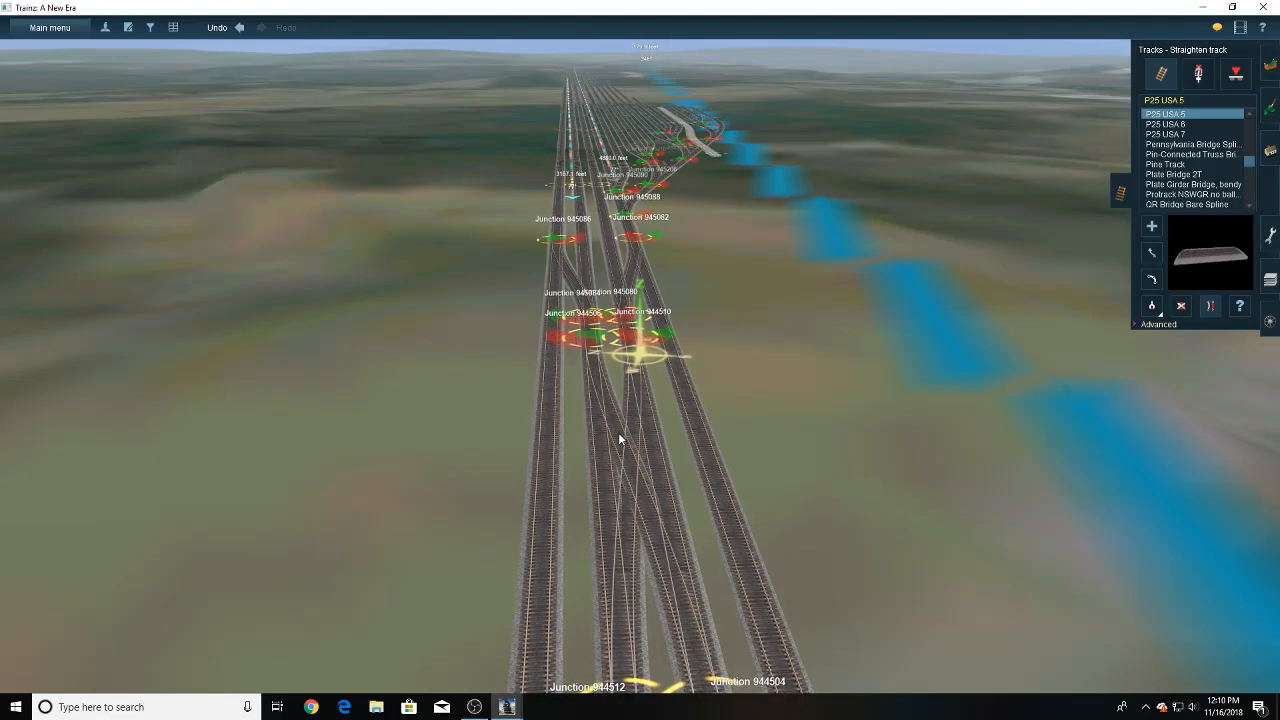
{"action": "right_click_drag", "start_coordinate": [618, 432], "coordinate": [625, 352]}
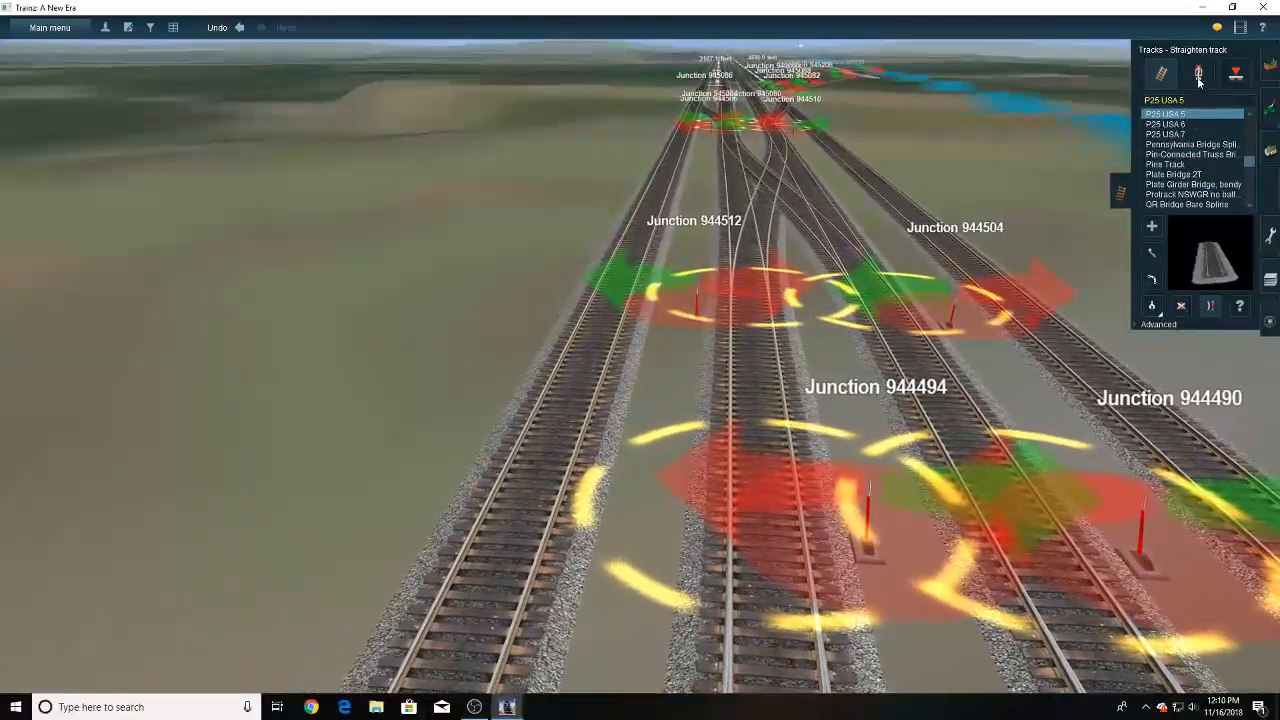
- Rotate the lever of junction 944494 to the outer side of its track and adjust the junction direction there
{"action": "left_click", "coordinate": [1198, 75]}
{"action": "left_click", "coordinate": [1152, 279]}
{"action": "left_click_drag", "start_coordinate": [869, 543], "coordinate": [856, 490]}
{"action": "right_click", "coordinate": [815, 492]}
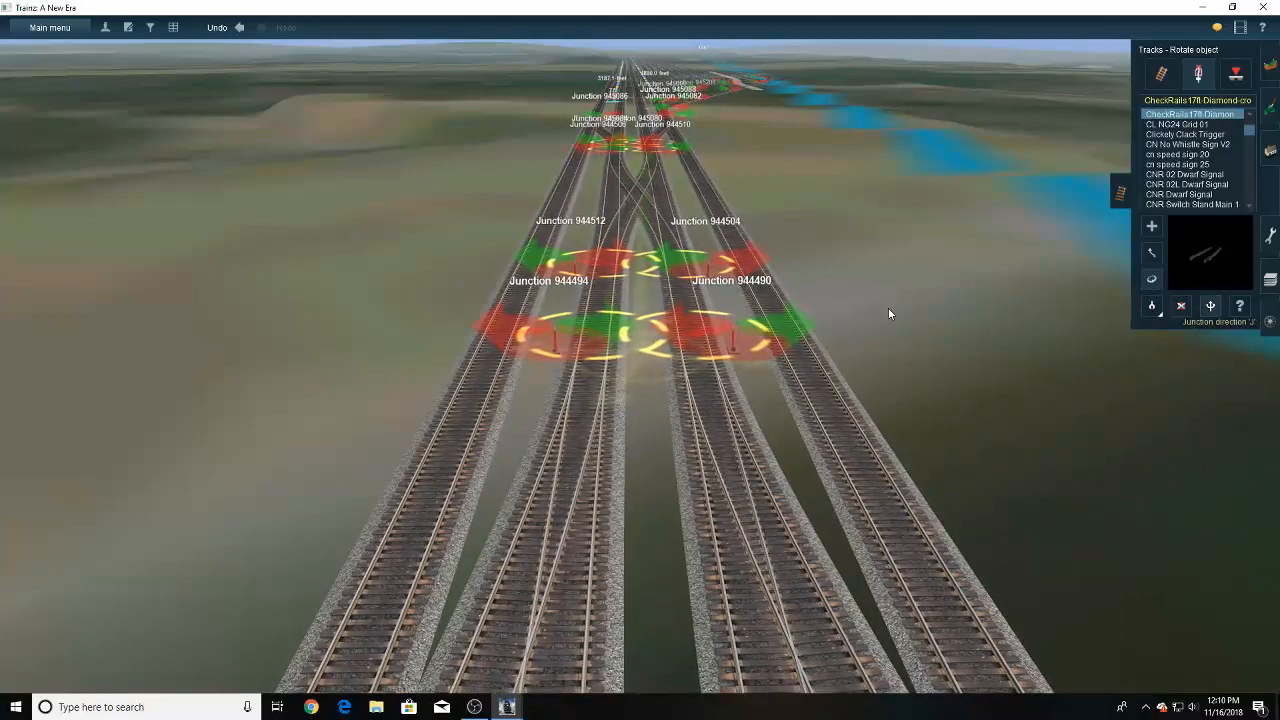
{"action": "left_click", "coordinate": [562, 254]}
- Rotate the lever of junction 945080 to its outer side and switch junction 945084 toward the inner track
{"action": "right_click", "coordinate": [605, 150]}
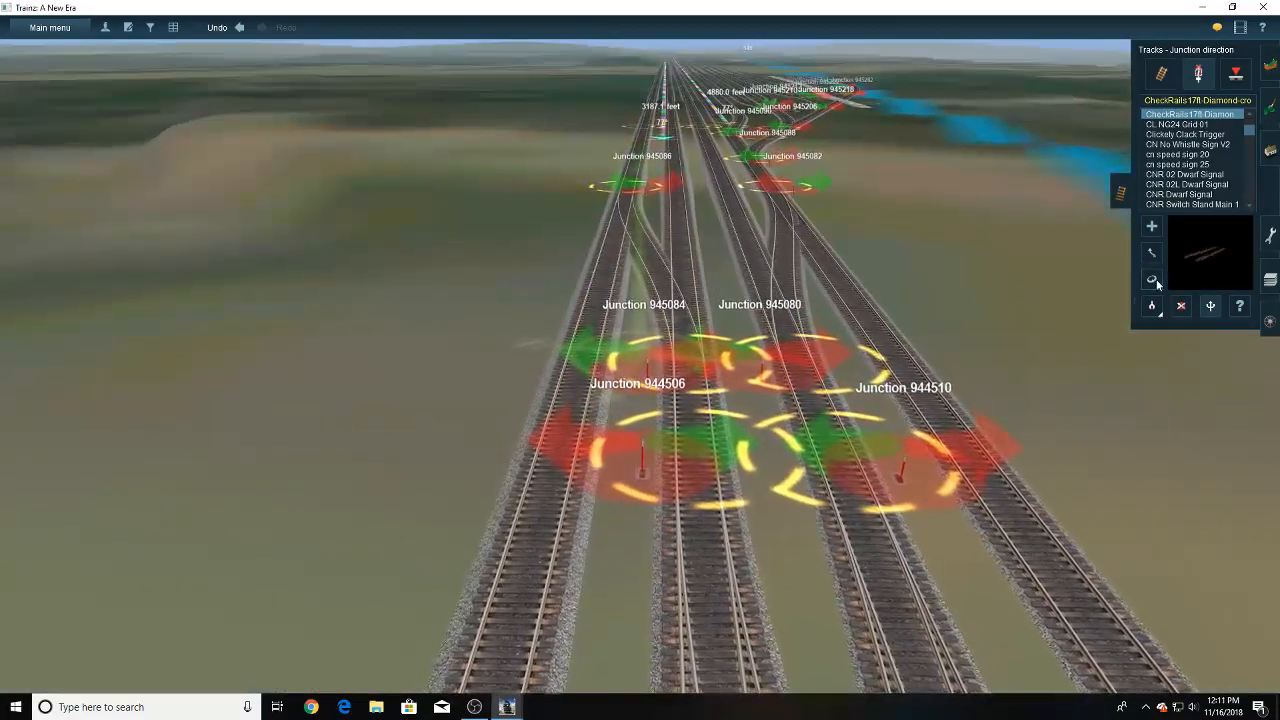
{"action": "left_click", "coordinate": [818, 383]}
{"action": "left_click", "coordinate": [1210, 306]}
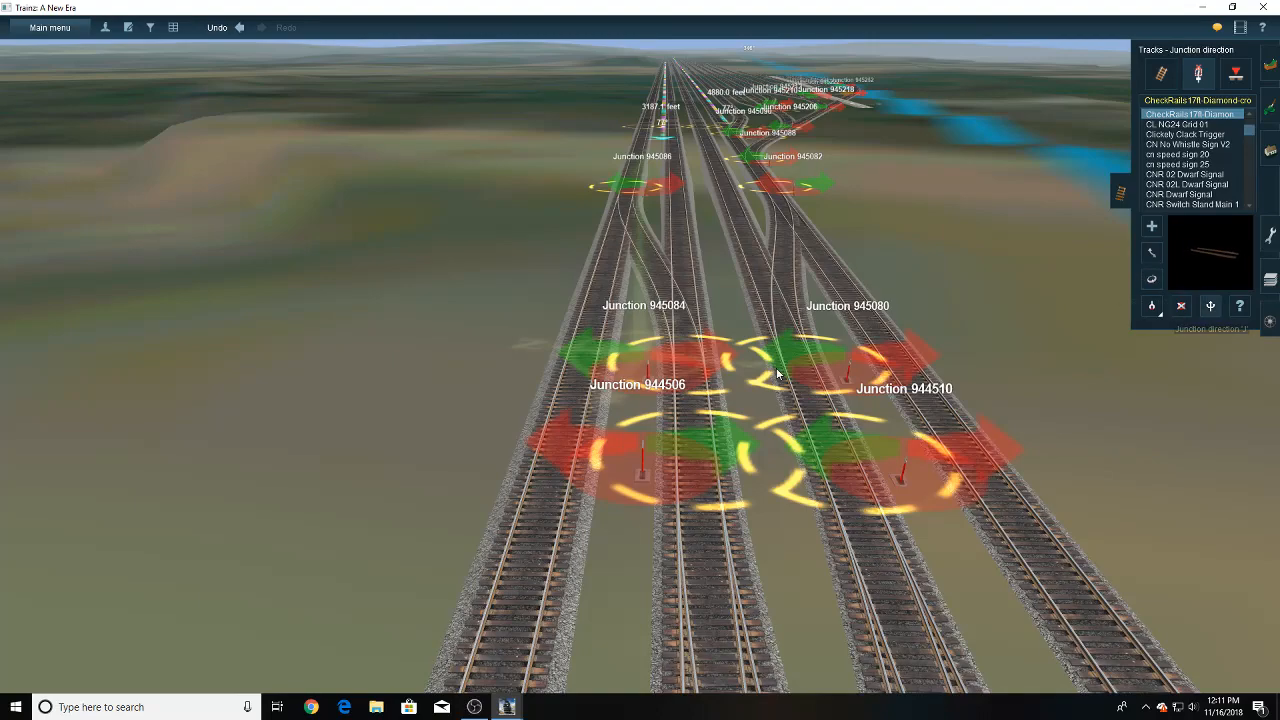
{"action": "left_click", "coordinate": [694, 357]}
- Switch the direction of junction 944488 at the bridge end toward the outer side
{"action": "right_click", "coordinate": [668, 454]}
{"action": "right_click_drag", "start_coordinate": [668, 457], "coordinate": [637, 430]}
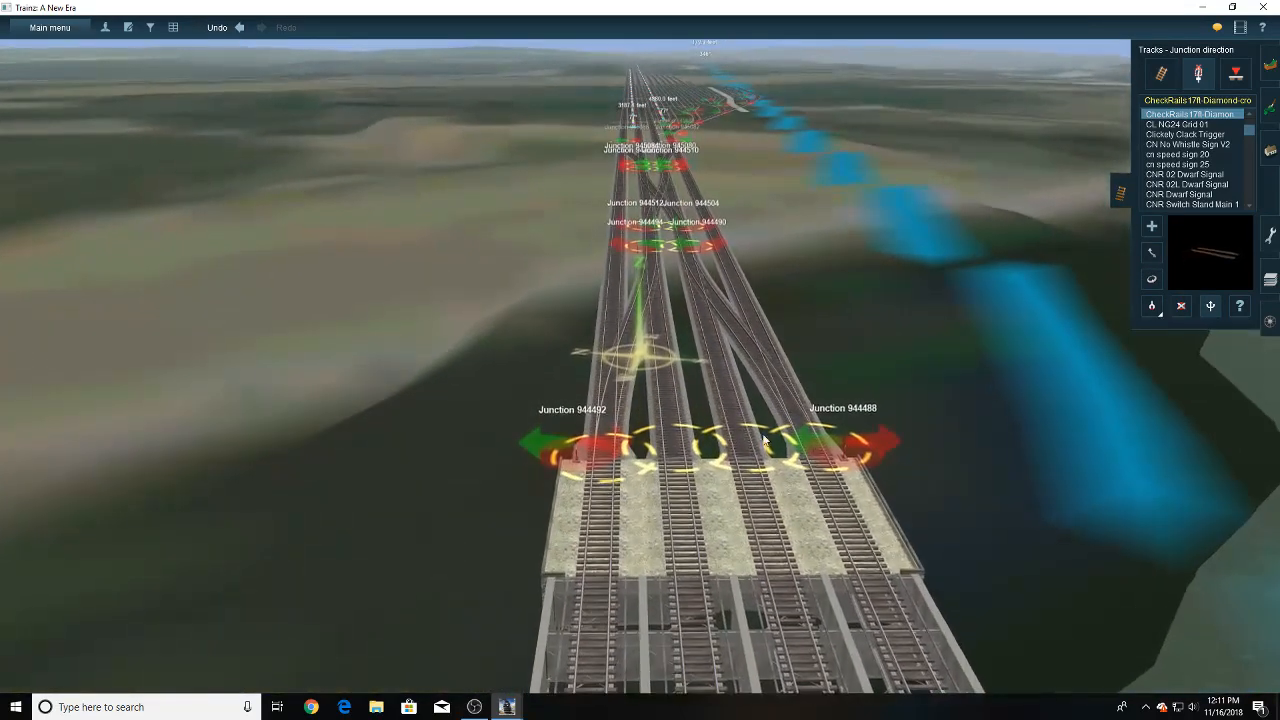
{"action": "left_click", "coordinate": [822, 446]}
- Examine the junction directions along the lead tracks between the yard ladder and the four-track bridge
{"action": "right_click_drag", "start_coordinate": [688, 345], "coordinate": [654, 267]}
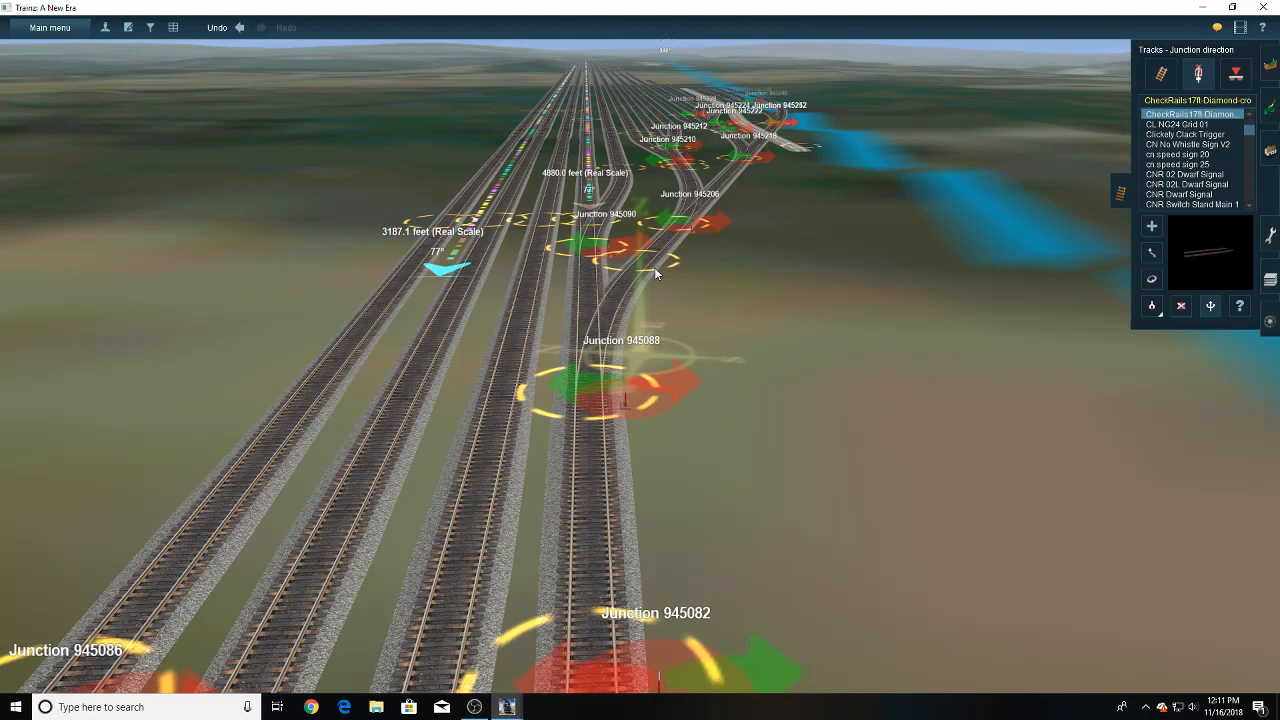
{"action": "right_click_drag", "start_coordinate": [673, 298], "coordinate": [649, 318]}
{"action": "scroll", "coordinate": [649, 319], "scroll_direction": "down", "scroll_amount": 3}
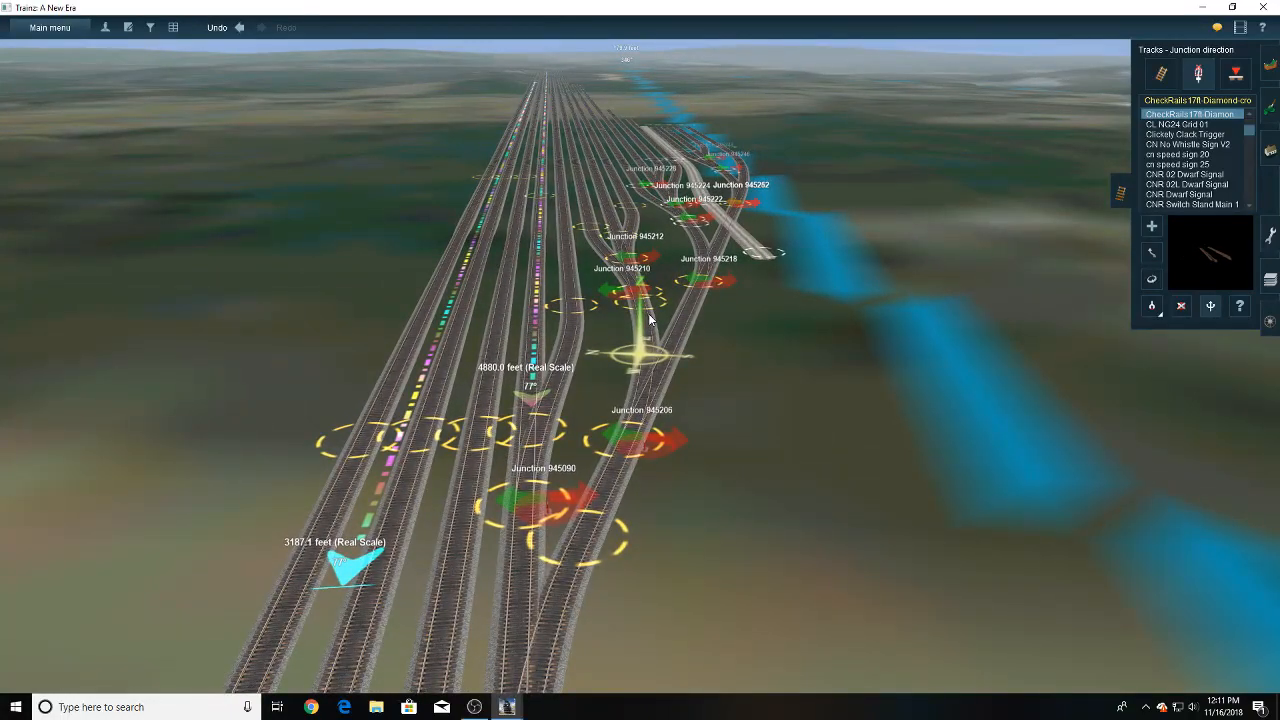
{"action": "scroll", "coordinate": [638, 355], "scroll_direction": "down", "scroll_amount": 3}
{"action": "right_click_drag", "start_coordinate": [638, 360], "coordinate": [652, 336]}
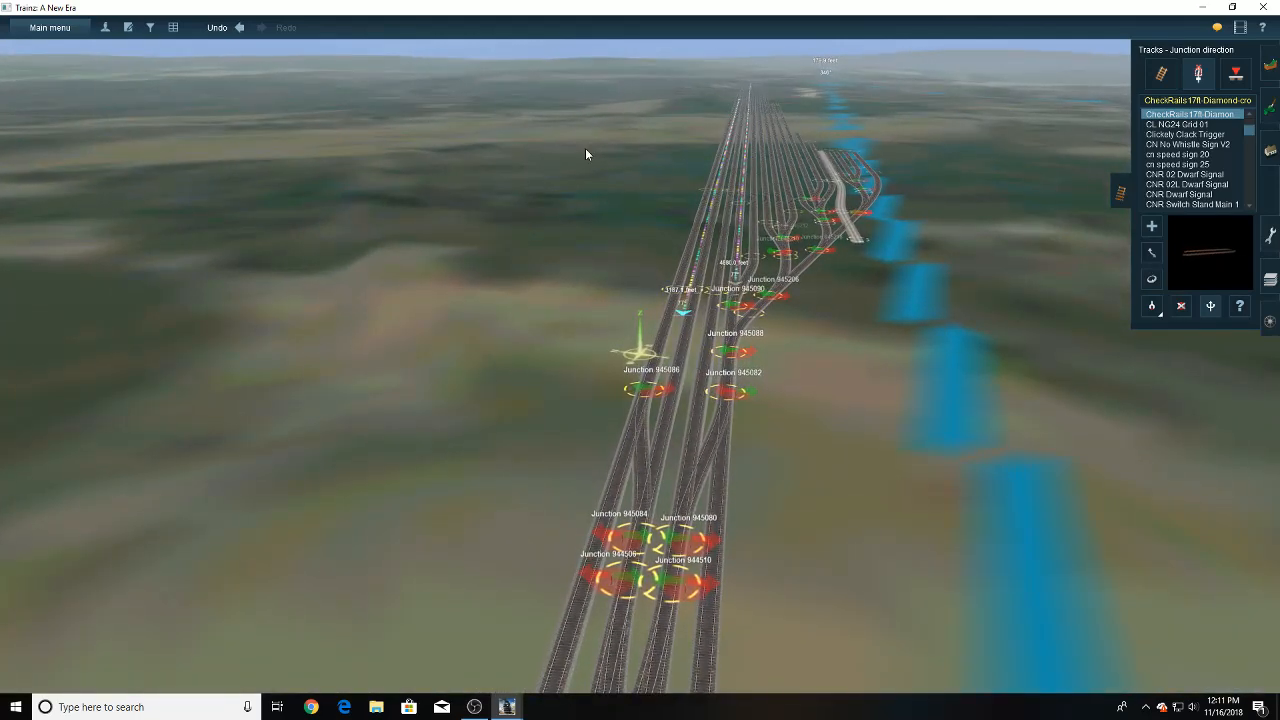
{"action": "right_click_drag", "start_coordinate": [686, 428], "coordinate": [636, 392]}
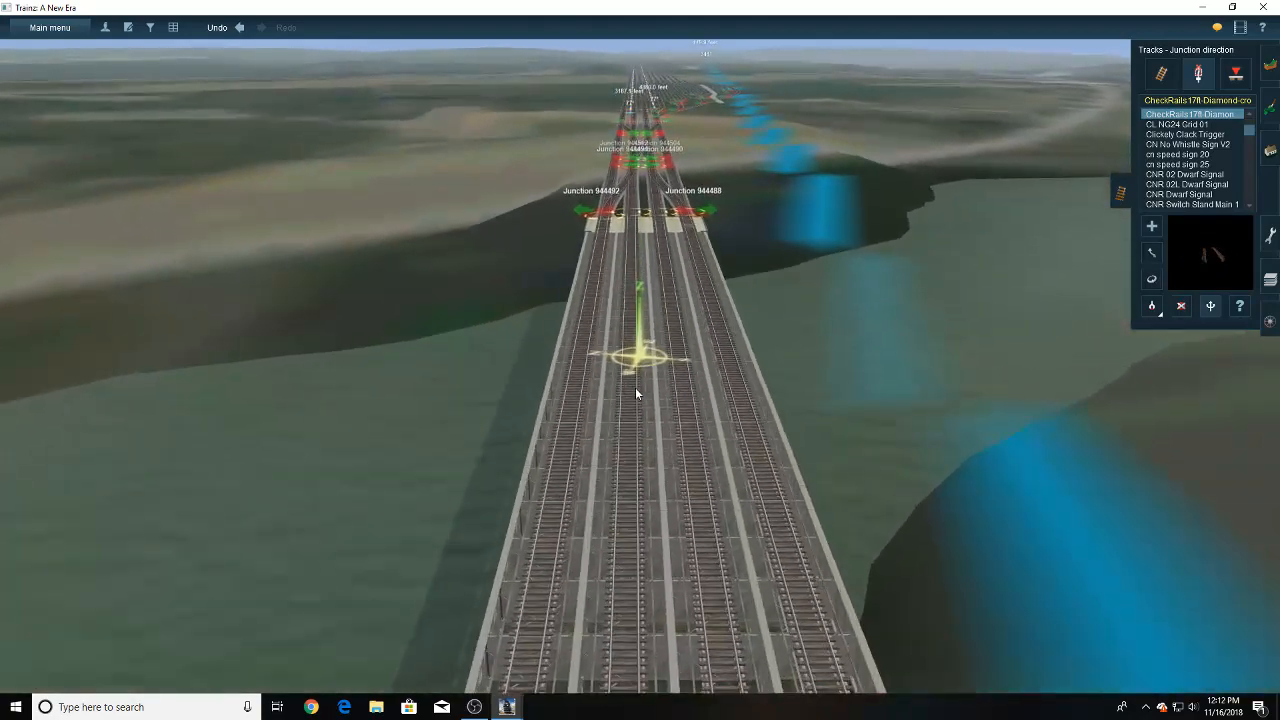
{"action": "mouse_move", "coordinate": [642, 338]}
{"action": "right_mouse_down"}
{"action": "mouse_move", "coordinate": [654, 266]}
{"action": "mouse_move", "coordinate": [624, 309]}
{"action": "mouse_move", "coordinate": [642, 353]}
{"action": "right_mouse_up"}
{"action": "right_click", "coordinate": [567, 604]}
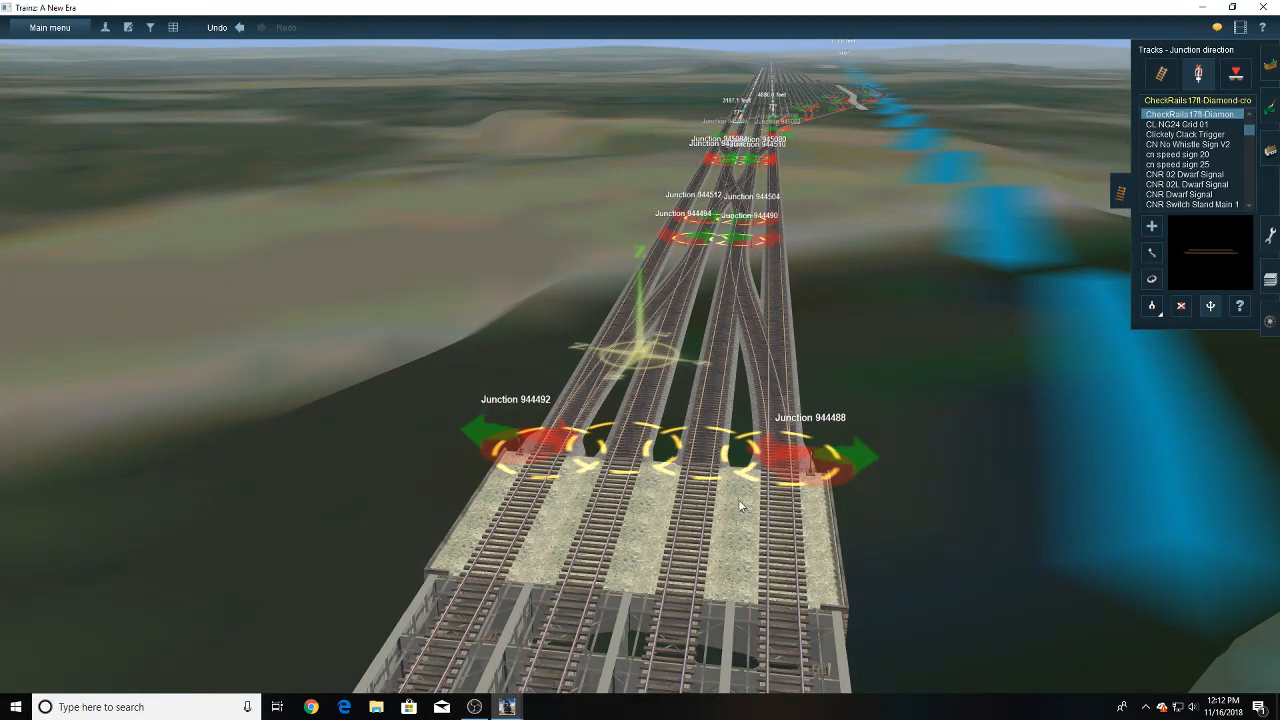
{"action": "right_click", "coordinate": [533, 443]}
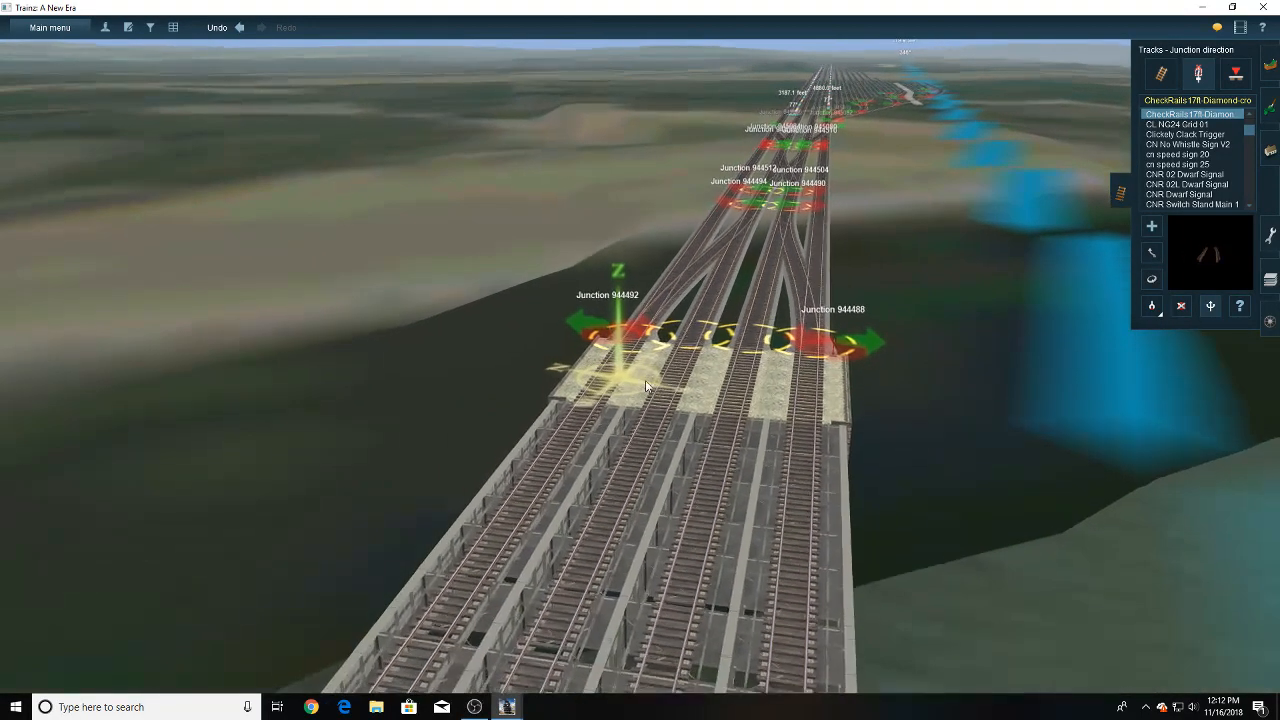
{"action": "right_click", "coordinate": [778, 203]}
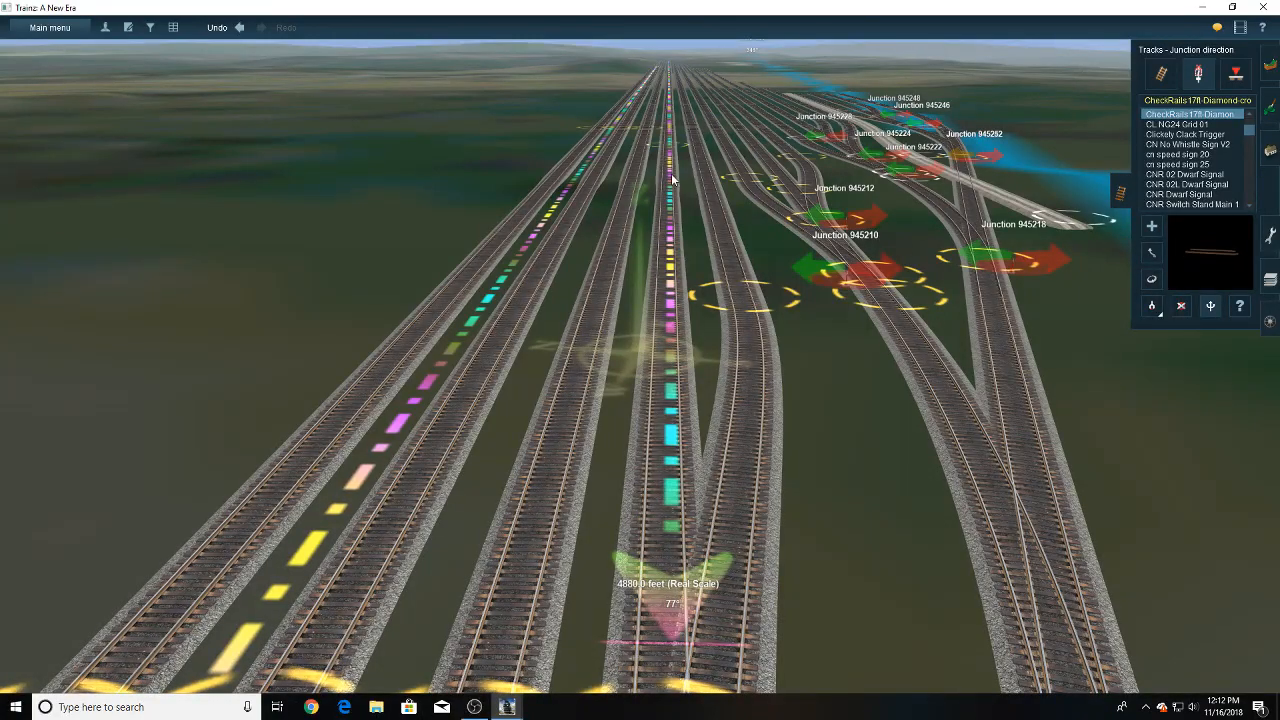
- Examine the yard throat from junction 945210 back past junctions 945090 and 945088 to the crossovers near junction 945086
{"action": "right_click", "coordinate": [664, 260]}
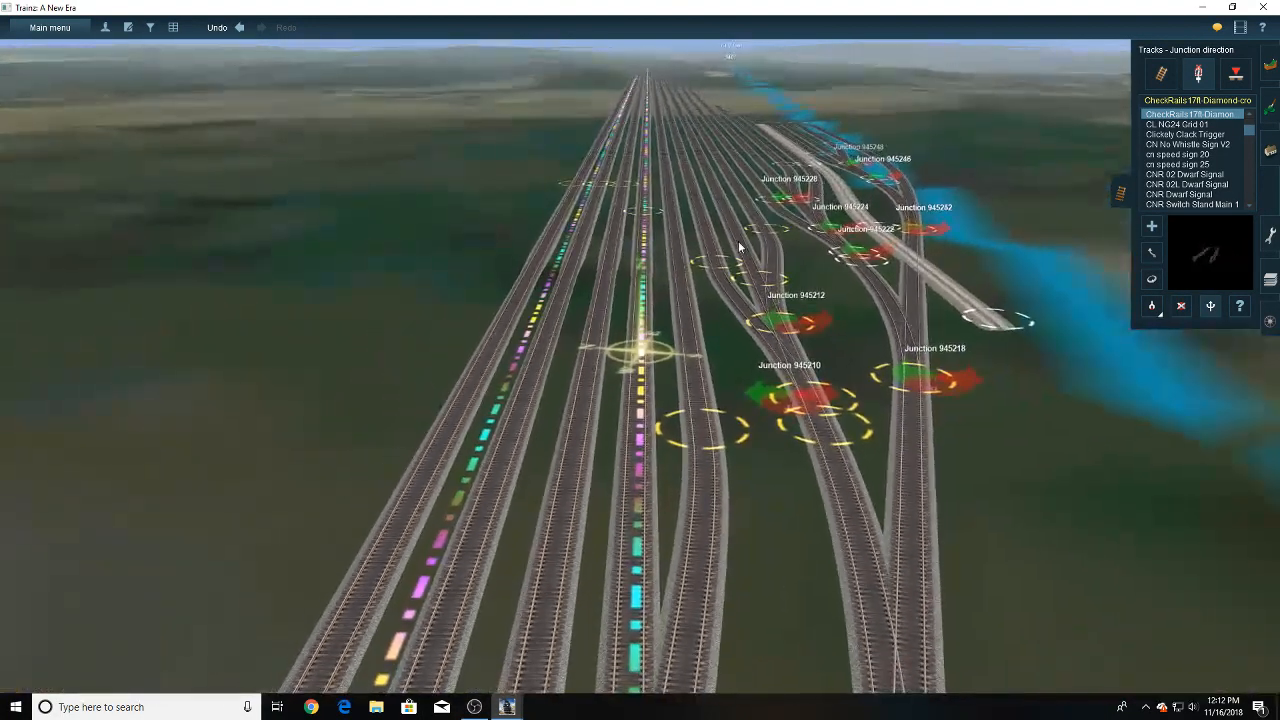
{"action": "right_click", "coordinate": [649, 442]}
{"action": "right_click", "coordinate": [640, 580]}
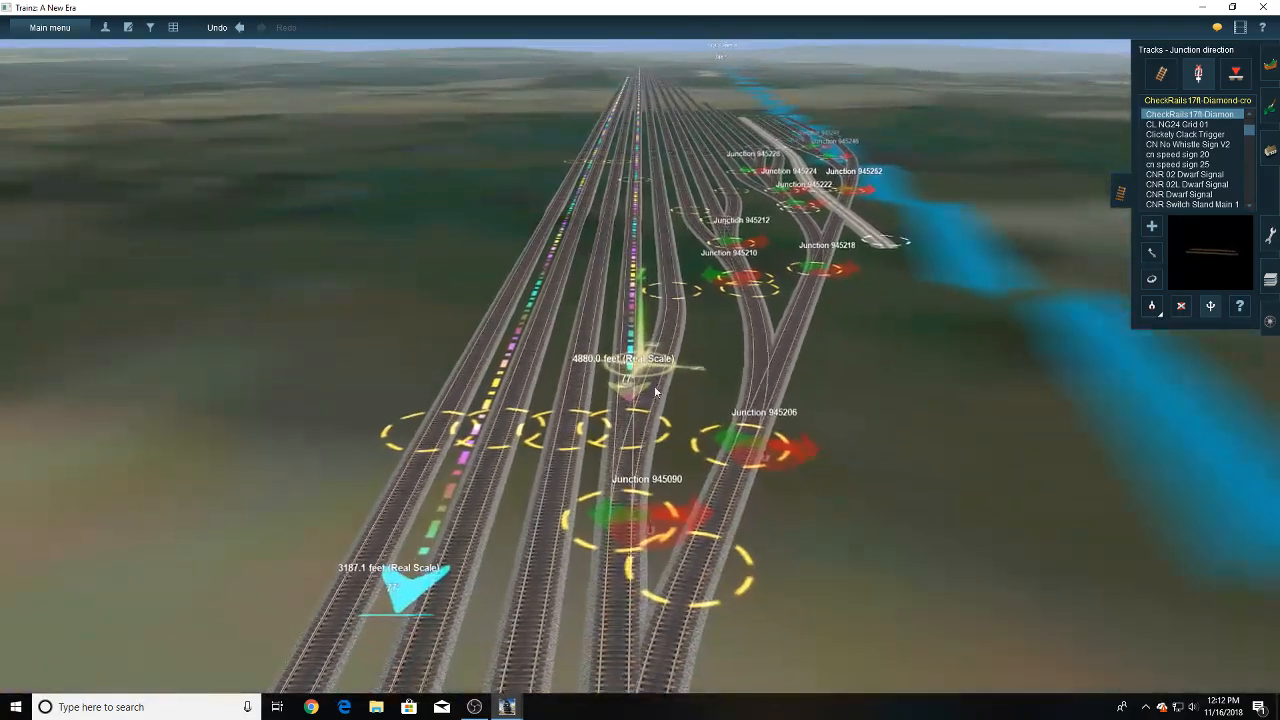
{"action": "right_click", "coordinate": [653, 535]}
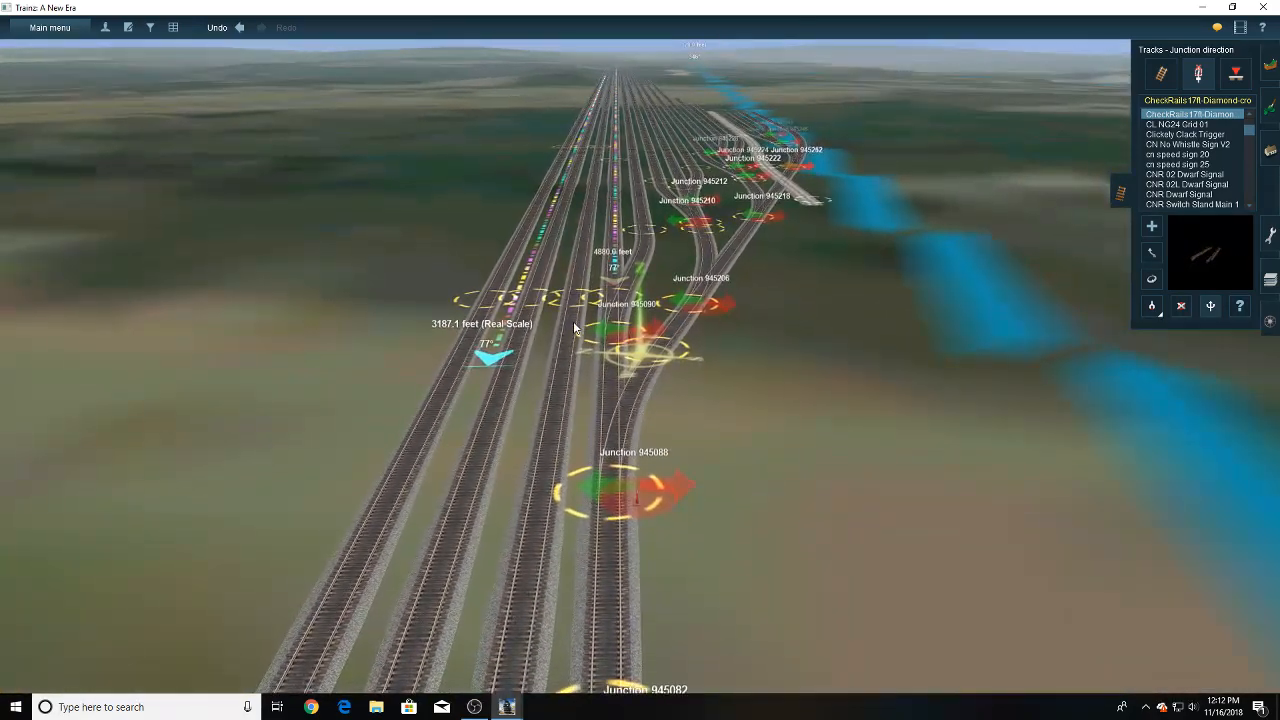
{"action": "right_click", "coordinate": [525, 357]}
{"action": "right_click", "coordinate": [697, 492]}
{"action": "right_click", "coordinate": [664, 463]}
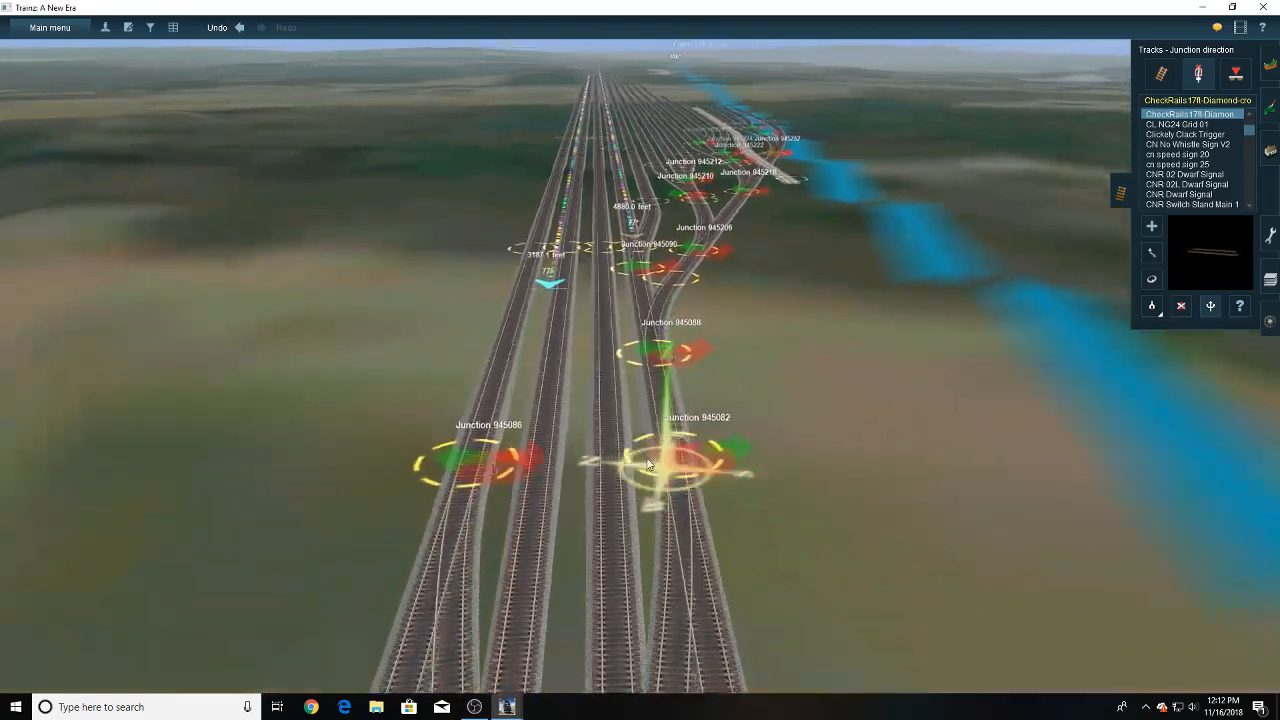
{"action": "right_click", "coordinate": [618, 430]}
{"action": "right_click", "coordinate": [612, 480]}
{"action": "right_click", "coordinate": [622, 338]}
{"action": "right_click", "coordinate": [614, 250]}
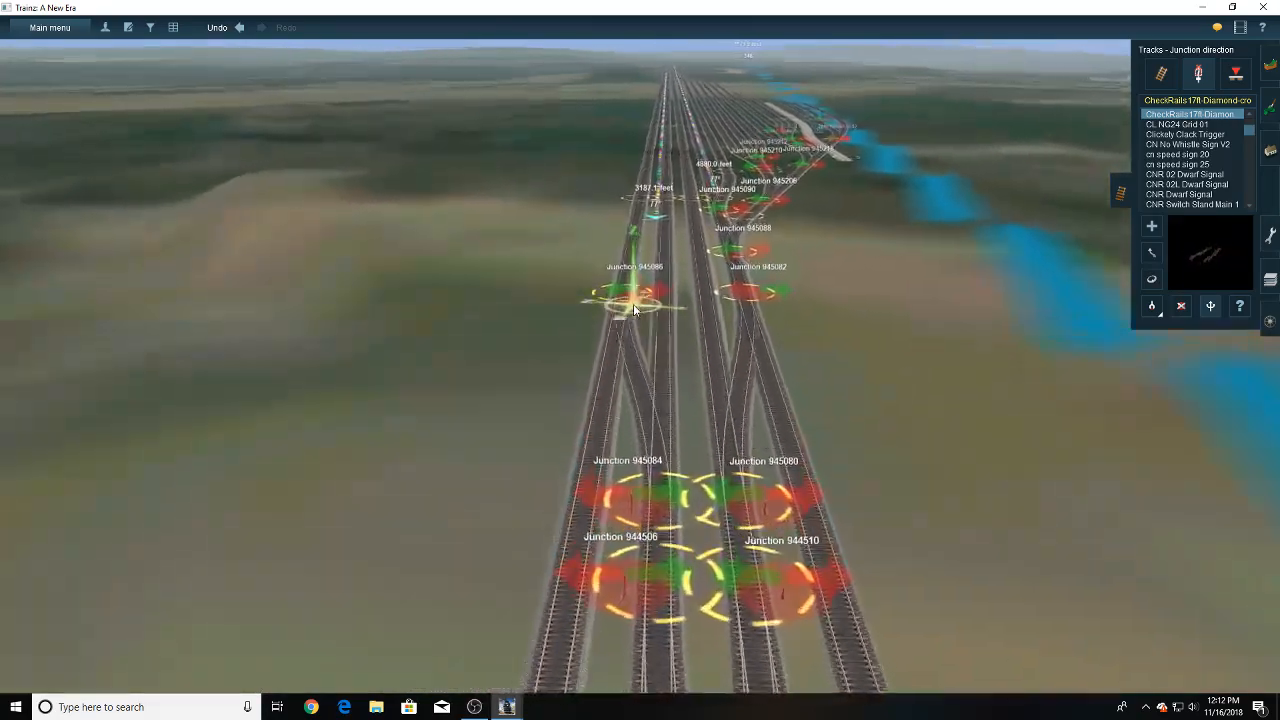
- Lay a short P25 USA 5 track branching outward from the outer track just past junction 945086
{"action": "left_click", "coordinate": [1175, 73]}
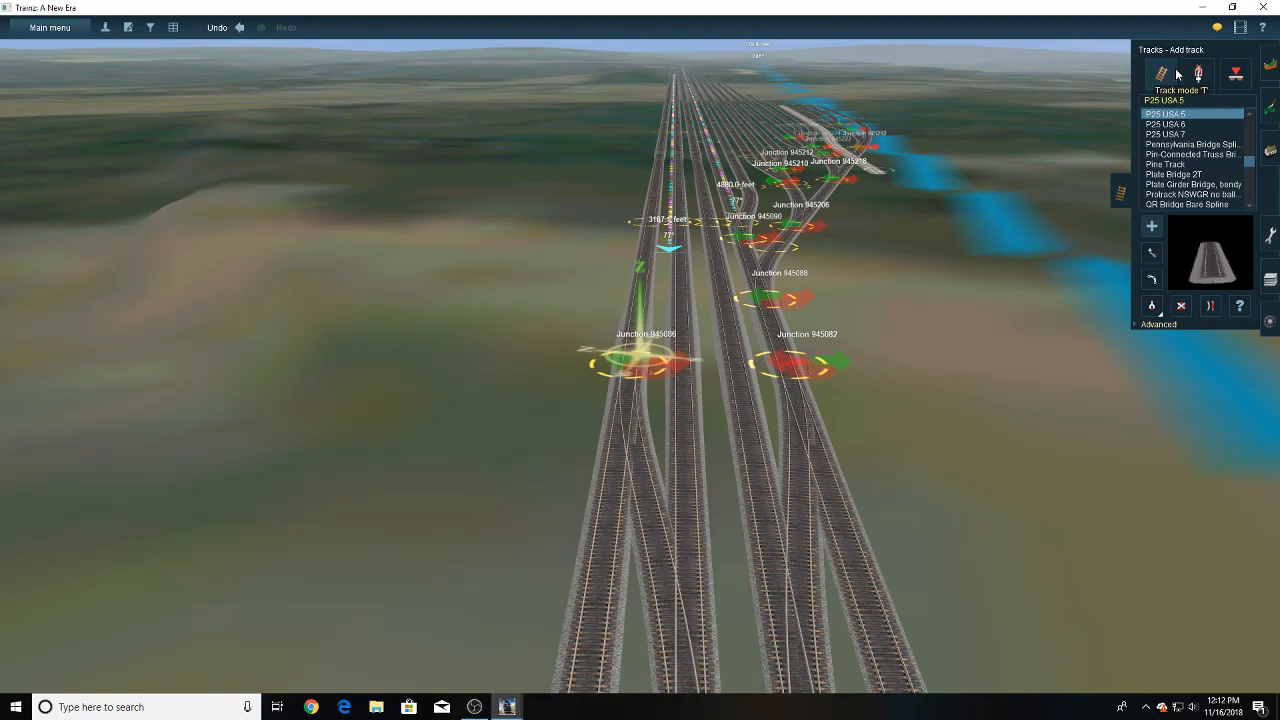
{"action": "right_click", "coordinate": [630, 315]}
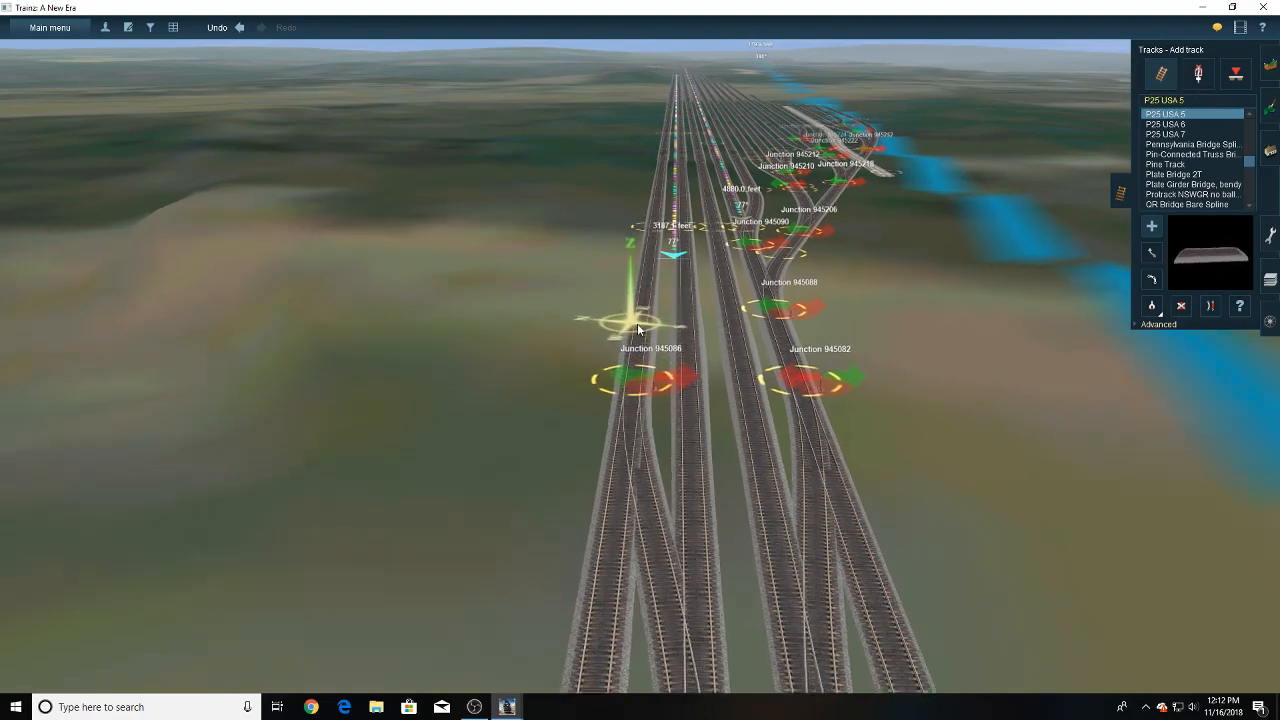
{"action": "left_click_drag", "start_coordinate": [646, 391], "coordinate": [628, 240]}
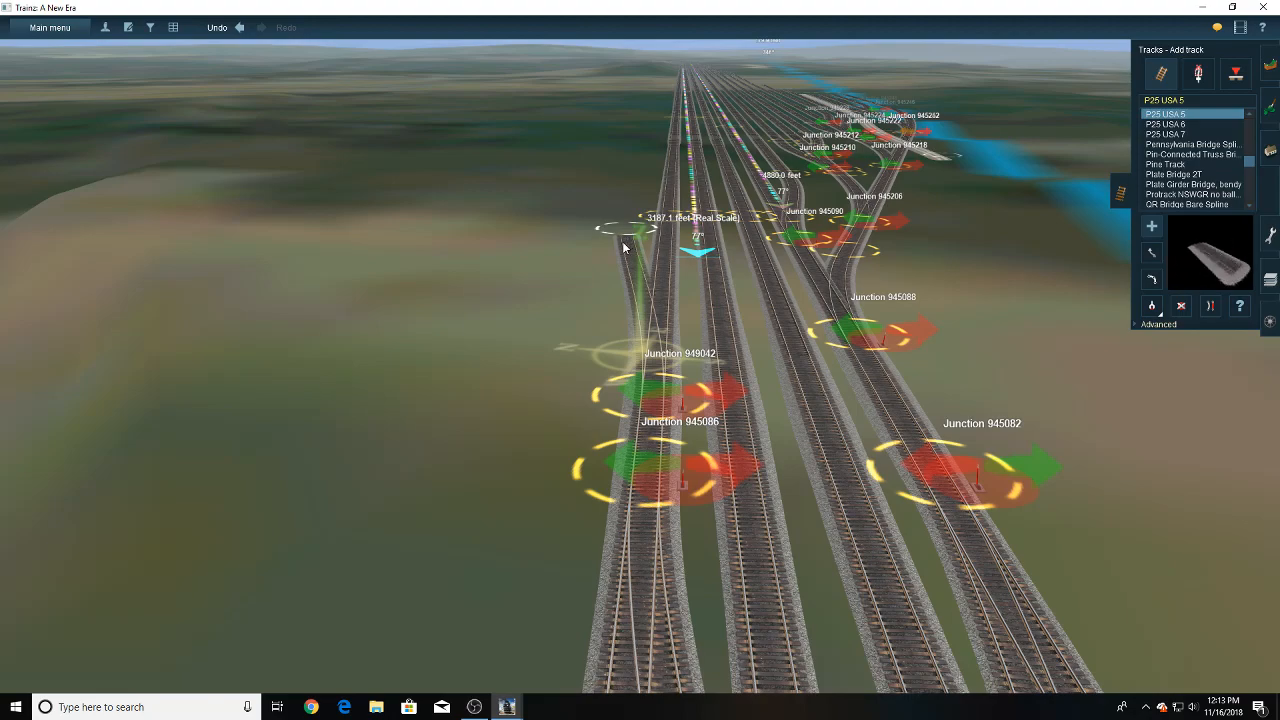
{"action": "right_click", "coordinate": [614, 234]}
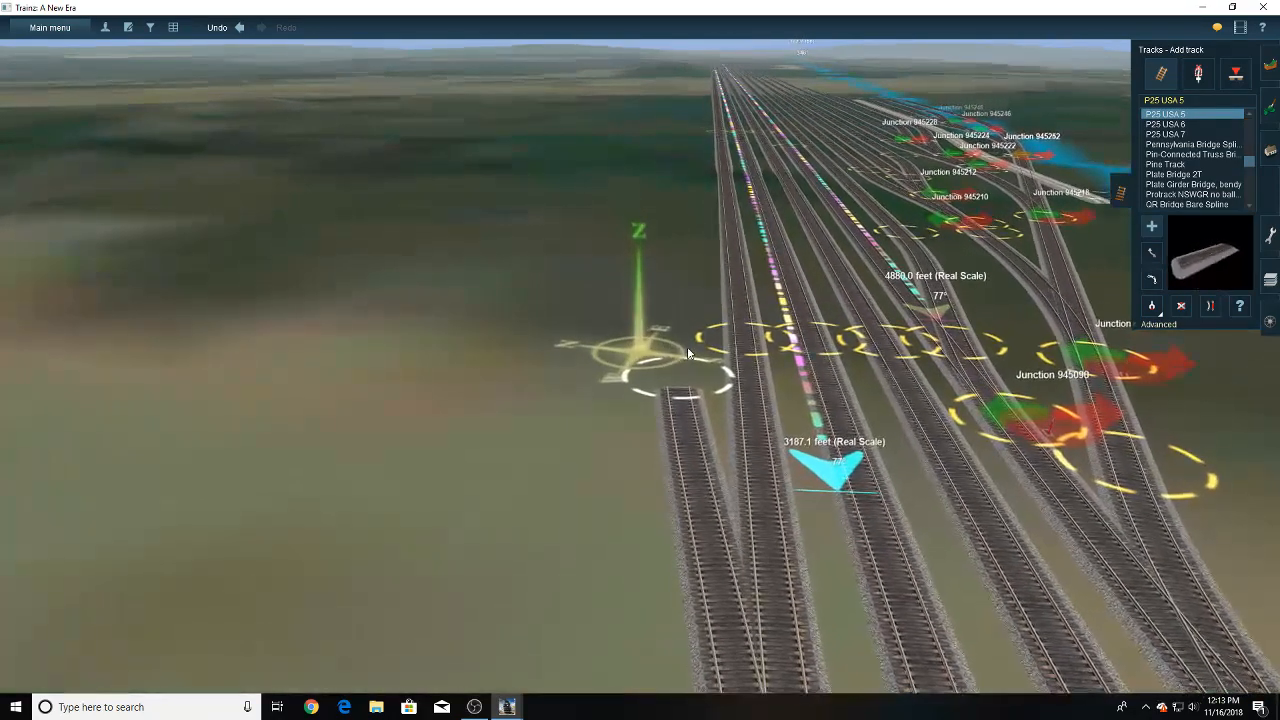
{"action": "scroll", "coordinate": [682, 357], "scroll_direction": "down", "scroll_amount": 3}
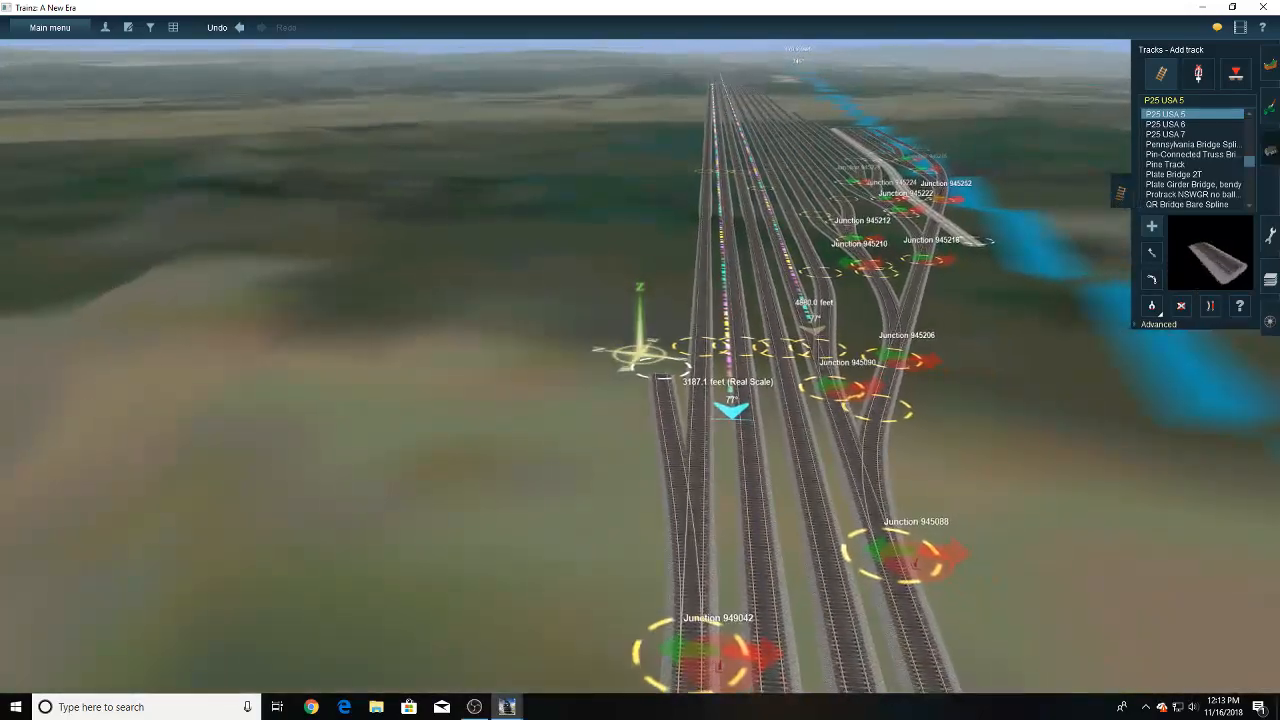
- Search the scenery objects for "jr" and browse the JR buildings and industries
{"action": "left_click", "coordinate": [1270, 150]}
{"action": "left_click", "coordinate": [1184, 113]}
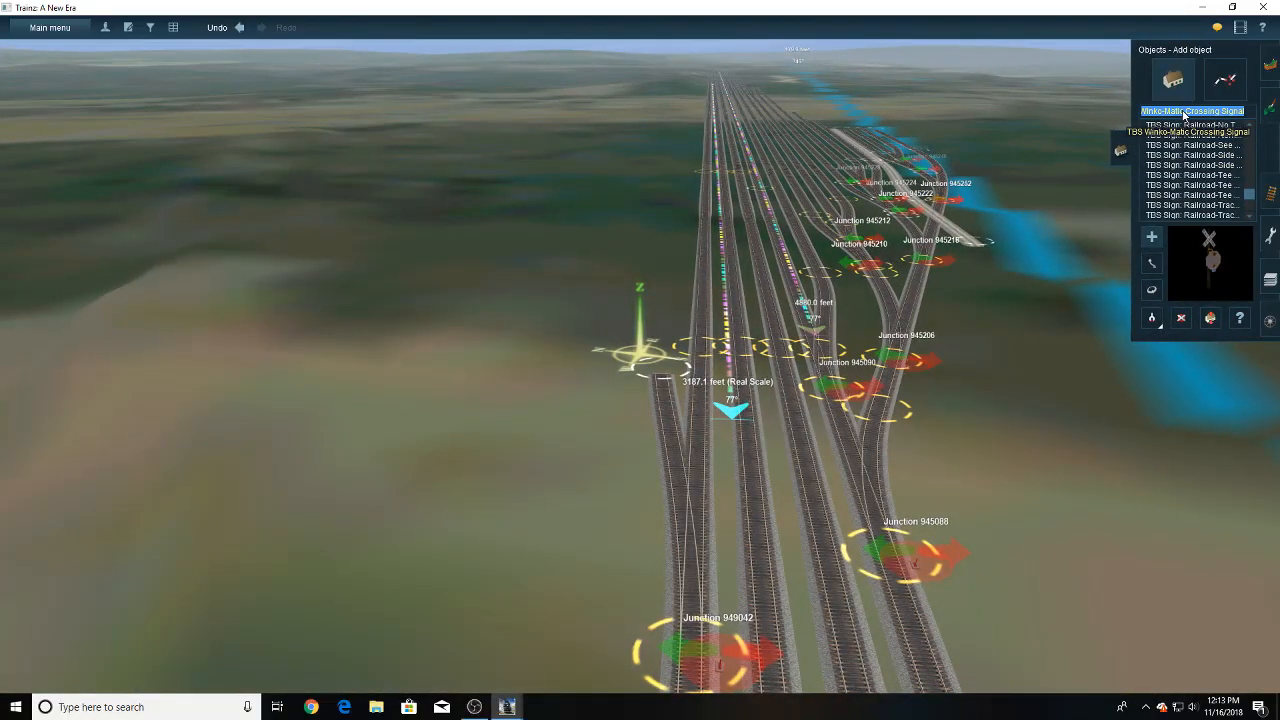
{"action": "type", "text": "jr"}
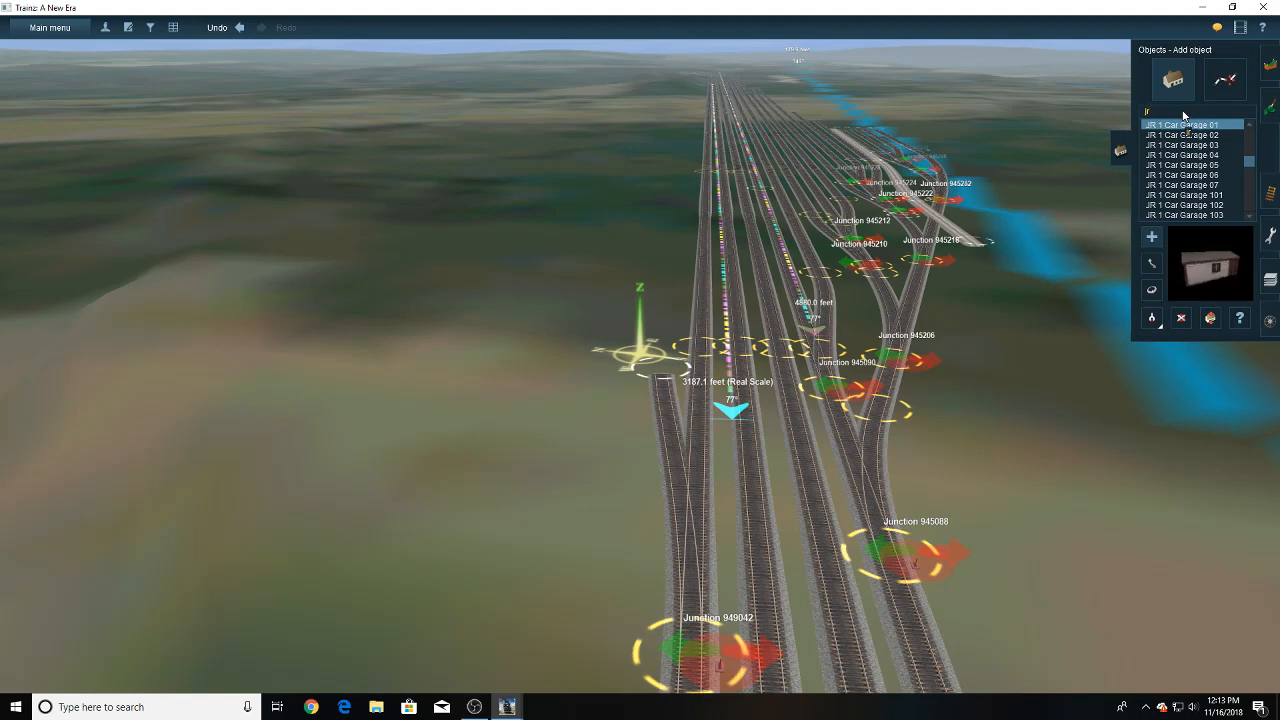
{"action": "scroll", "coordinate": [1222, 176], "scroll_direction": "down", "scroll_amount": 10}
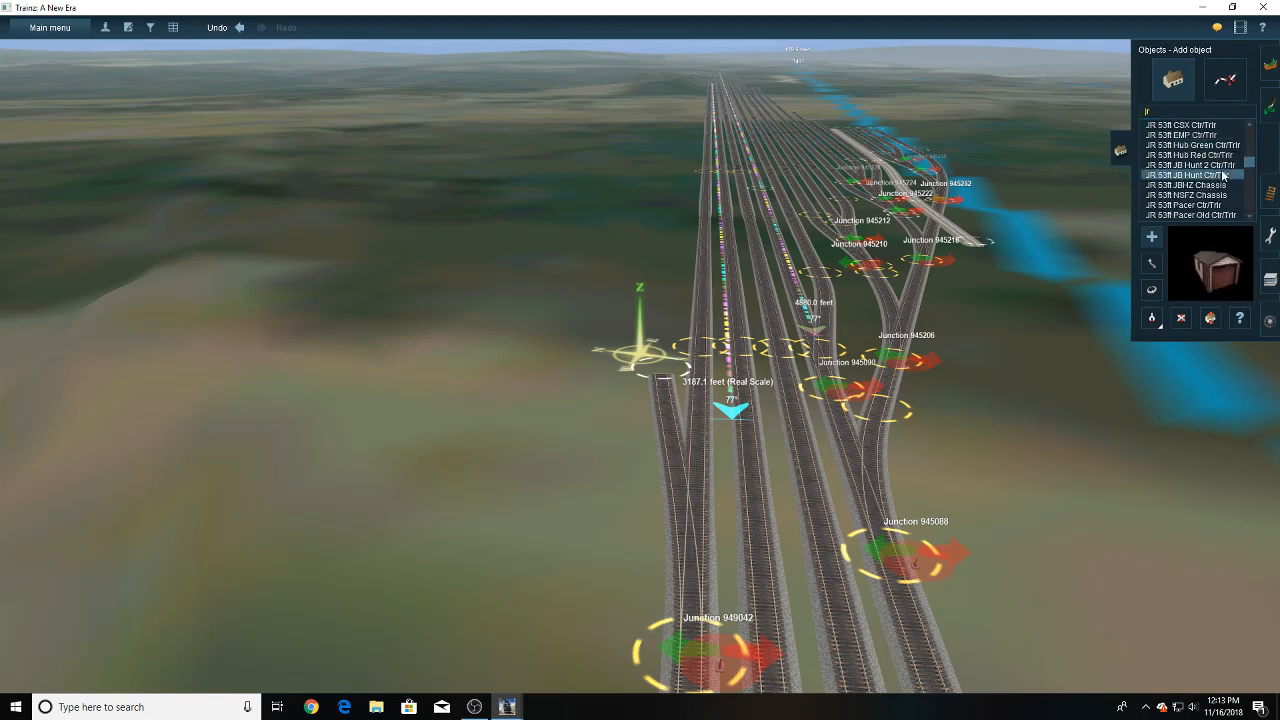
{"action": "scroll", "coordinate": [1222, 176], "scroll_direction": "down", "scroll_amount": 10}
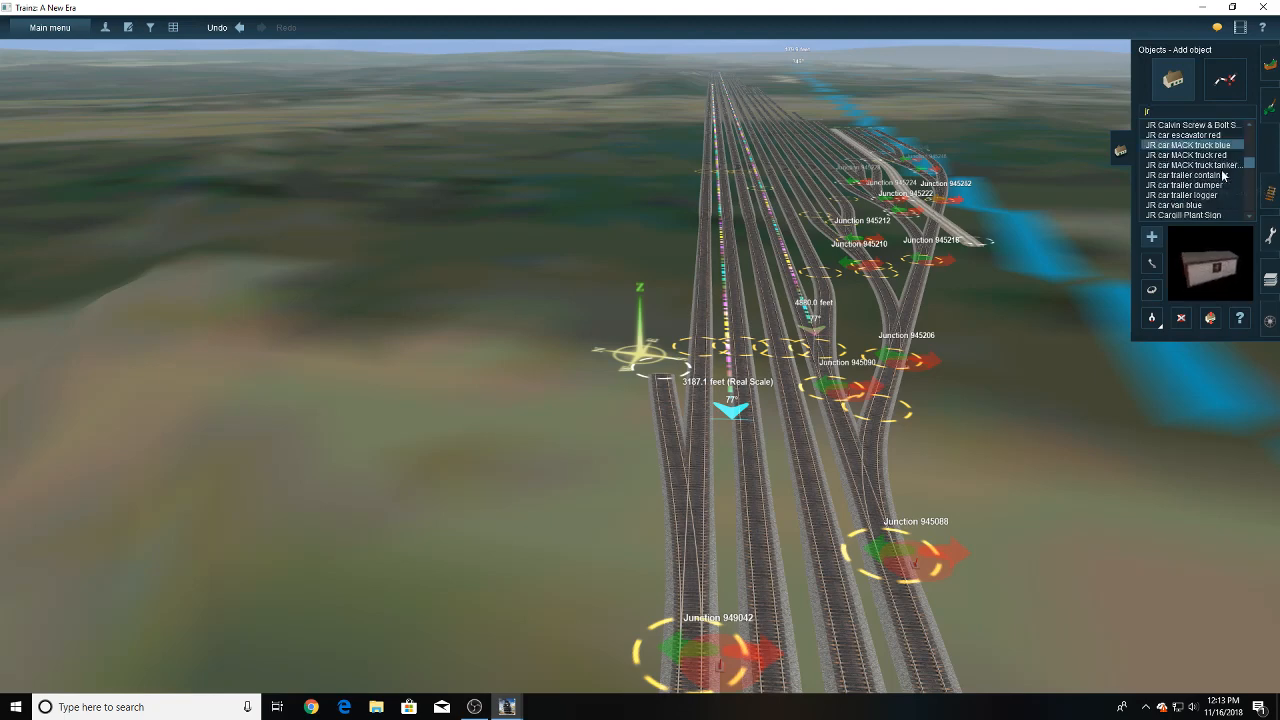
{"action": "scroll", "coordinate": [1221, 176], "scroll_direction": "down", "scroll_amount": 10}
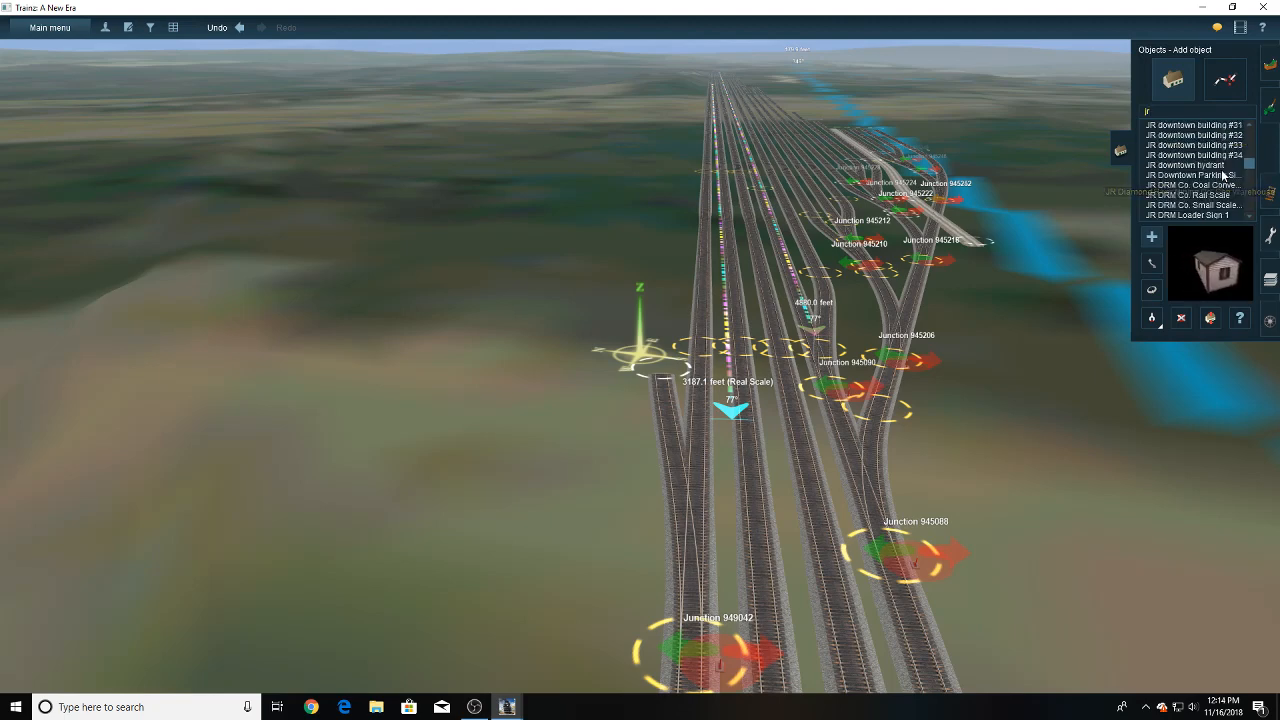
{"action": "scroll", "coordinate": [1222, 176], "scroll_direction": "down", "scroll_amount": 10}
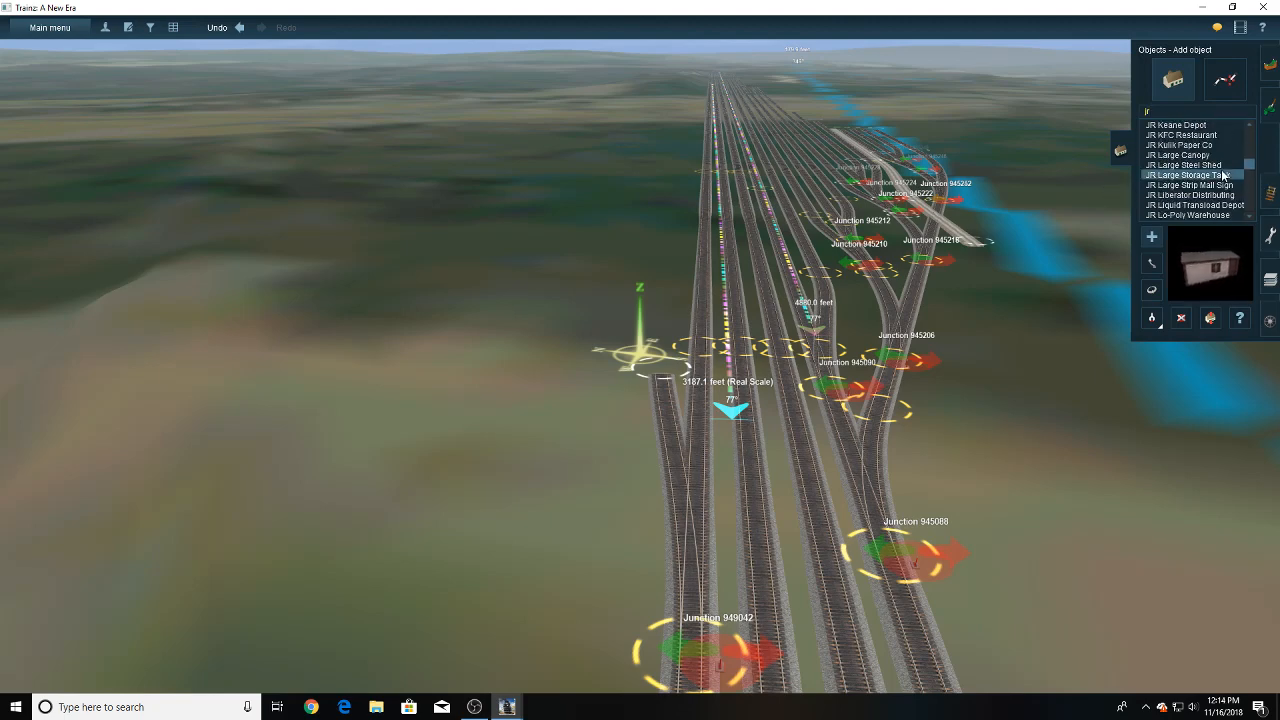
{"action": "scroll", "coordinate": [1222, 176], "scroll_direction": "up", "scroll_amount": 3}
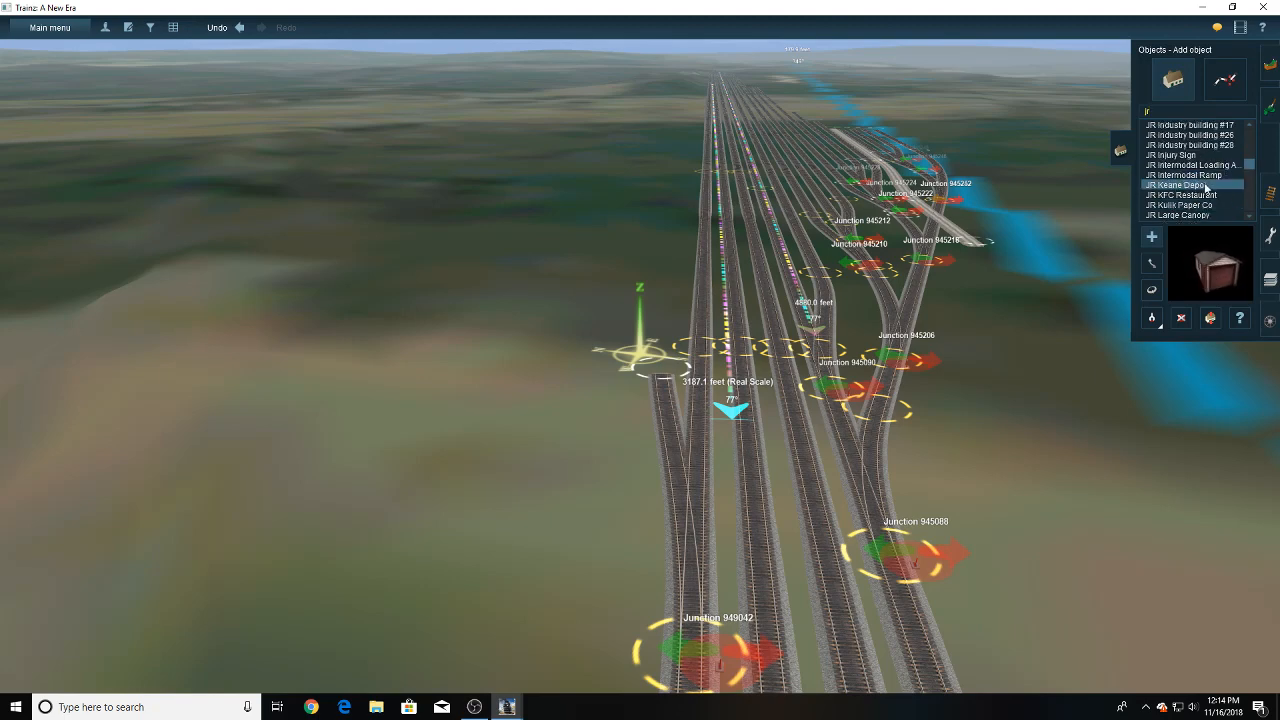
- Preview the JR Keane Depot, JR Liquid Transload Depot, JR Lo-Poly Warehouse, JR Log Tug II and JR Log Stand objects
{"action": "left_click", "coordinate": [1203, 185]}
{"action": "scroll", "coordinate": [1203, 185], "scroll_direction": "down", "scroll_amount": 5}
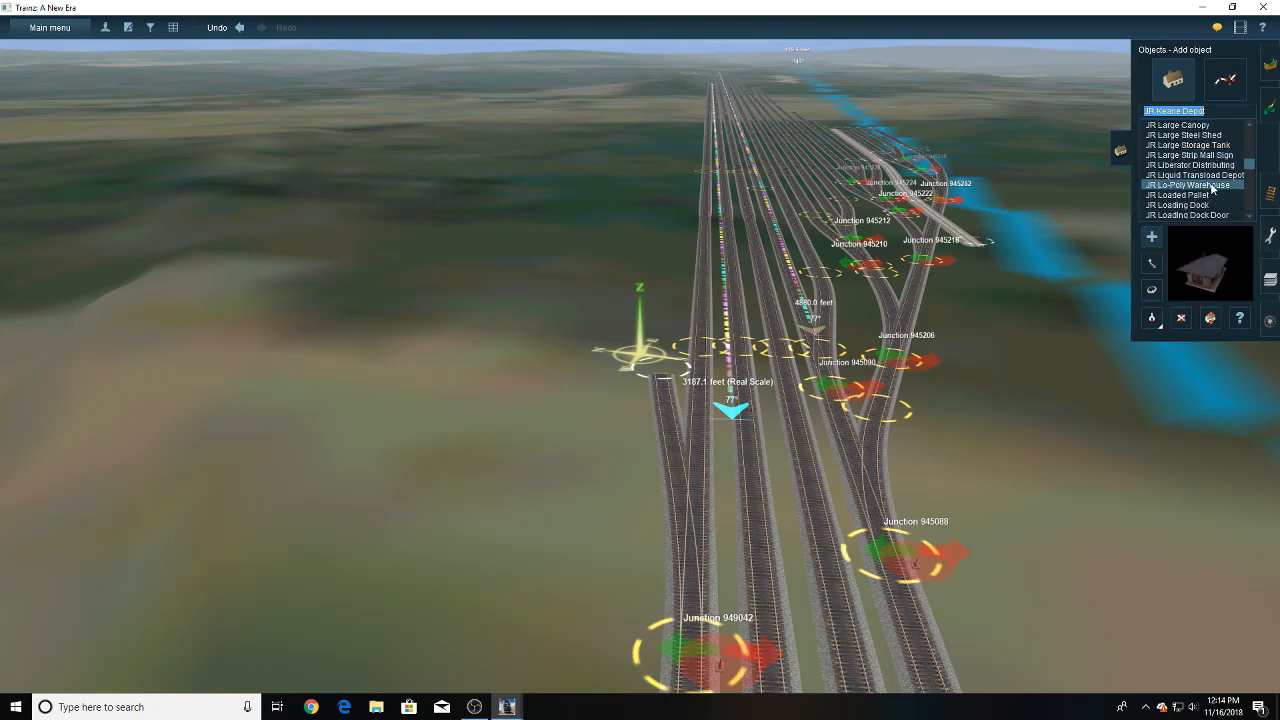
{"action": "left_click", "coordinate": [1208, 146]}
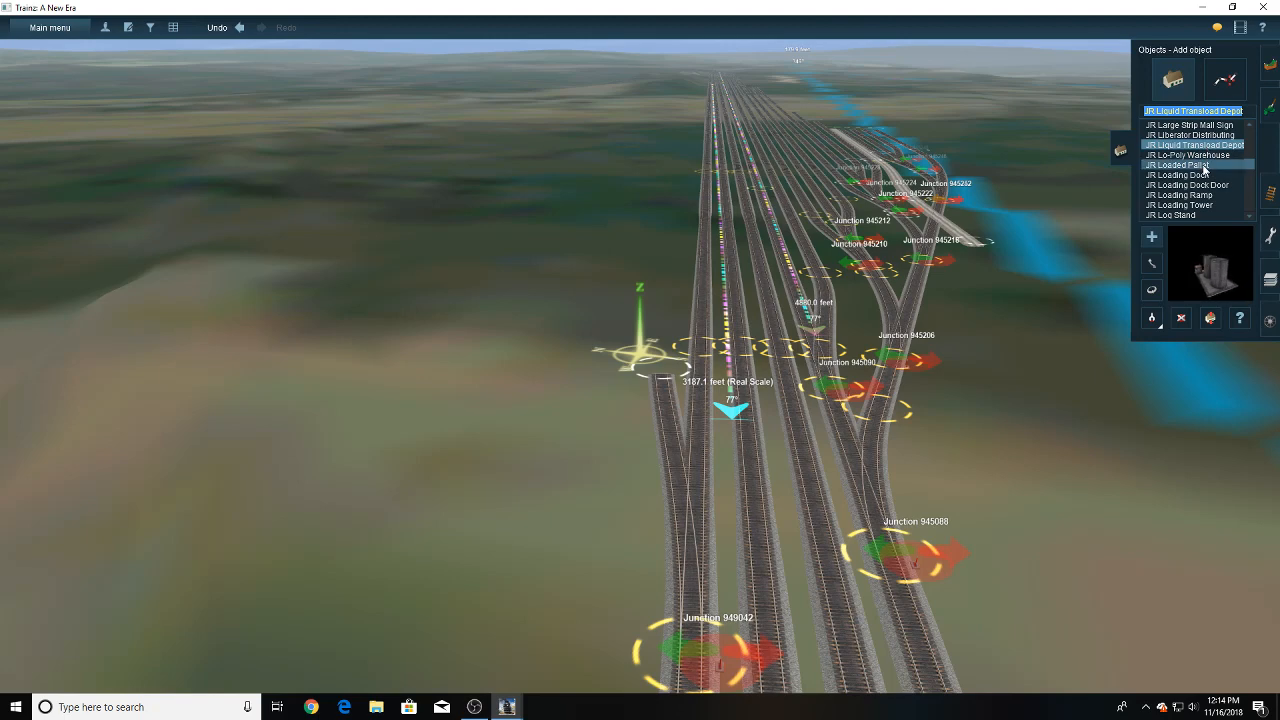
{"action": "left_click", "coordinate": [1215, 156]}
{"action": "scroll", "coordinate": [1213, 172], "scroll_direction": "down", "scroll_amount": 2}
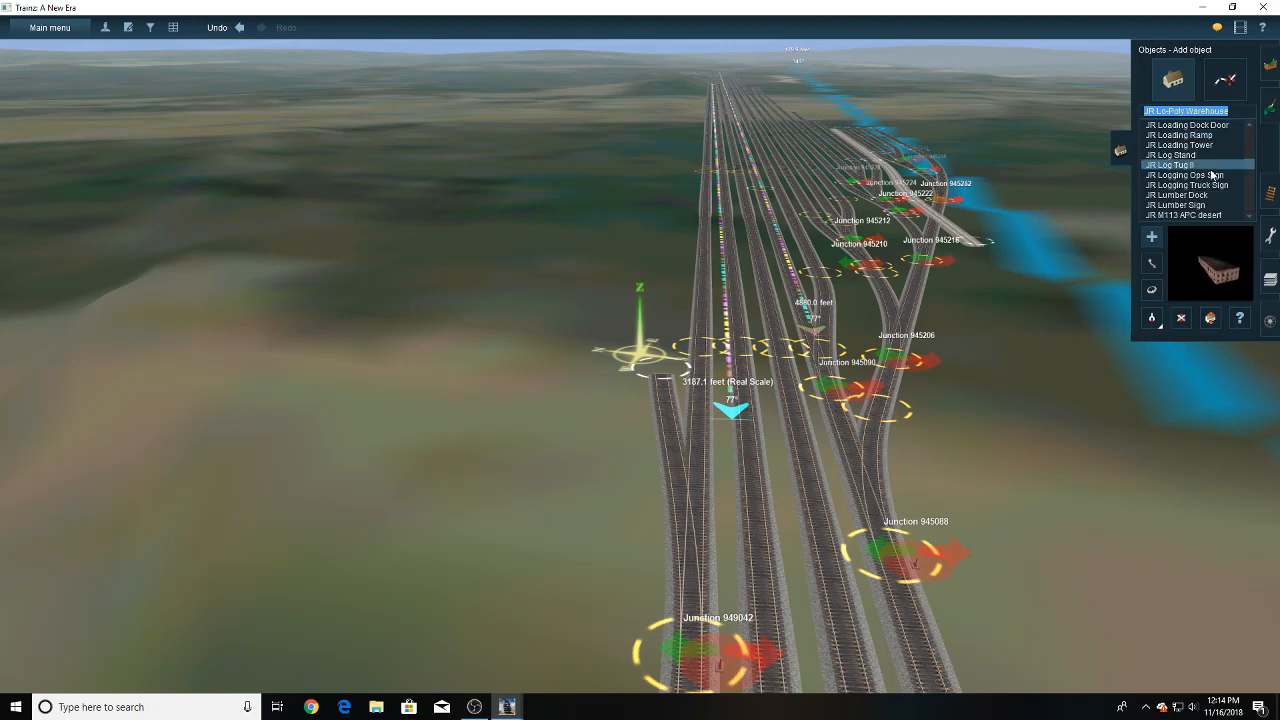
{"action": "left_click", "coordinate": [1213, 168]}
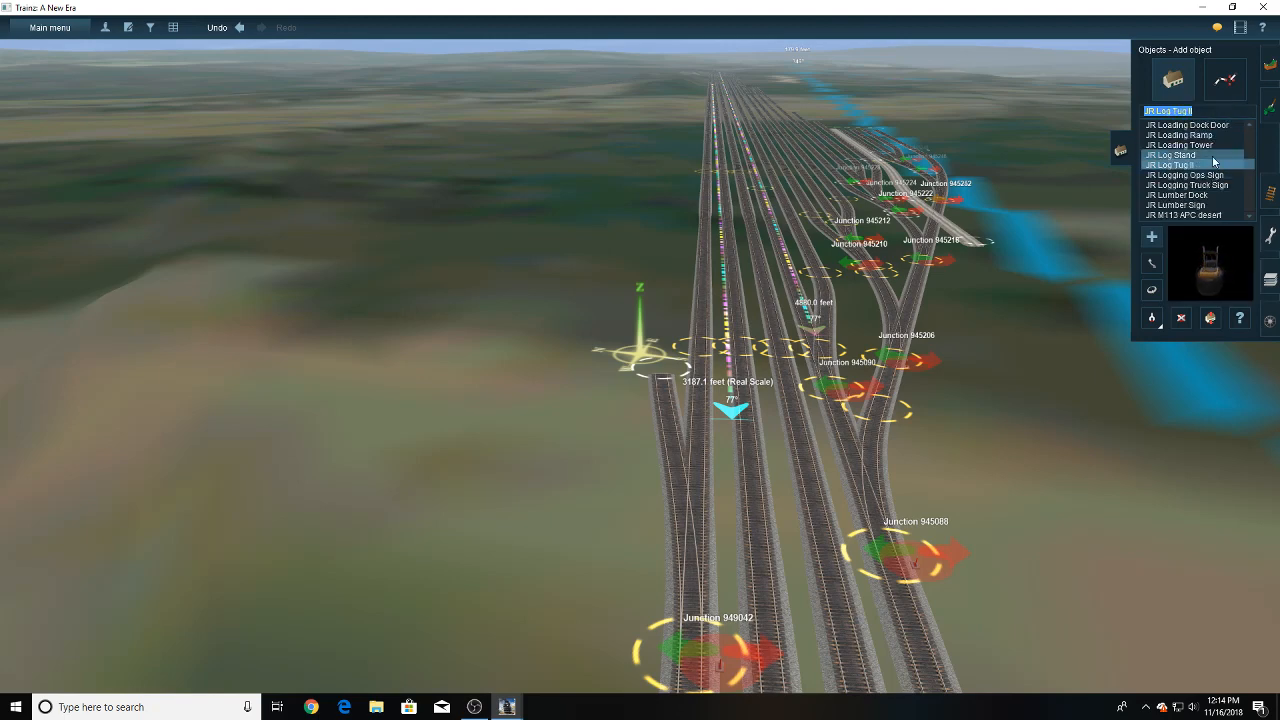
{"action": "left_click", "coordinate": [1213, 157]}
- Preview the JR HUMVEE desert, JR Hay Roll, JR Hatchetman Feed & Supply and JR Generic Shed objects
{"action": "scroll", "coordinate": [1213, 174], "scroll_direction": "down", "scroll_amount": 3}
{"action": "left_click", "coordinate": [1219, 176]}
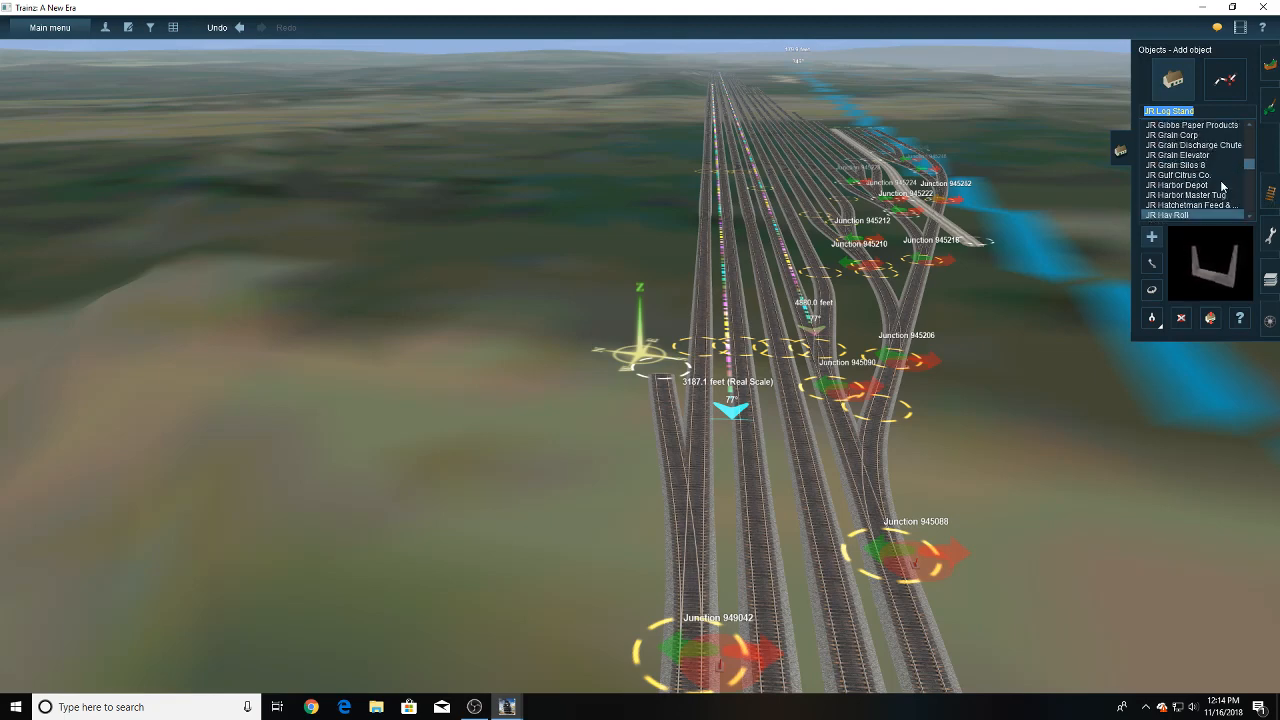
{"action": "scroll", "coordinate": [1220, 190], "scroll_direction": "down", "scroll_amount": 3}
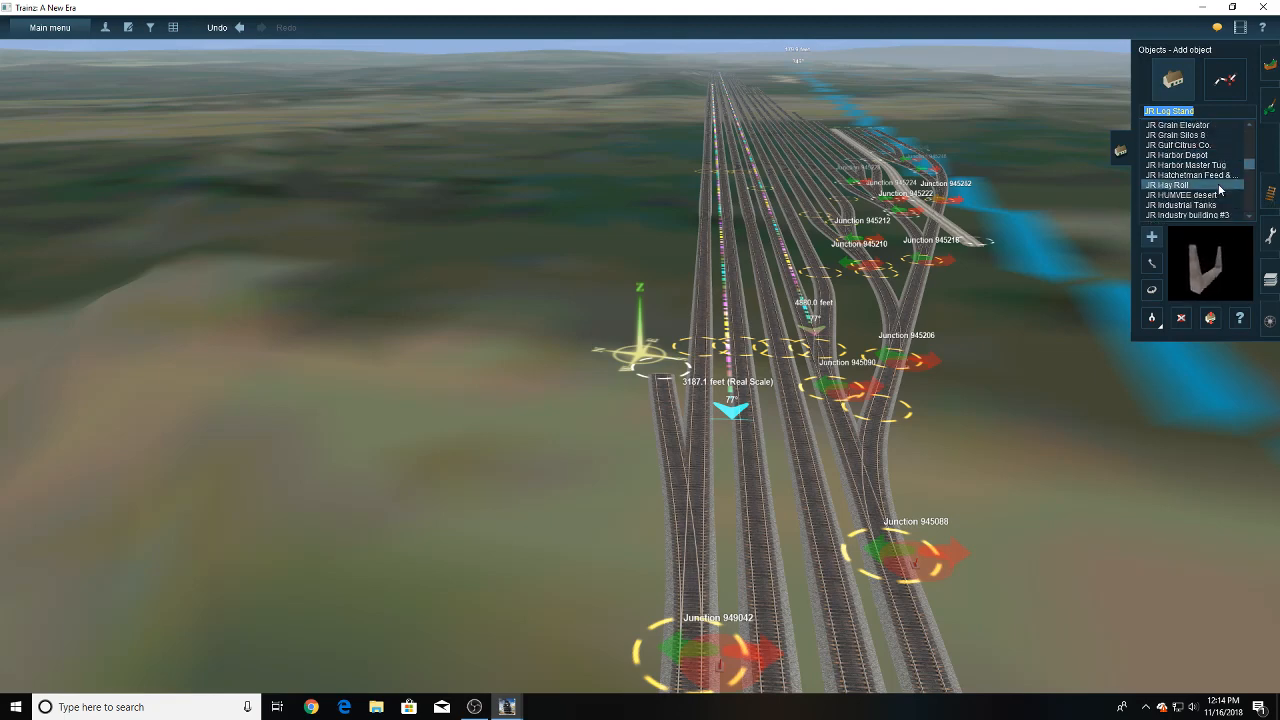
{"action": "left_click", "coordinate": [1211, 196]}
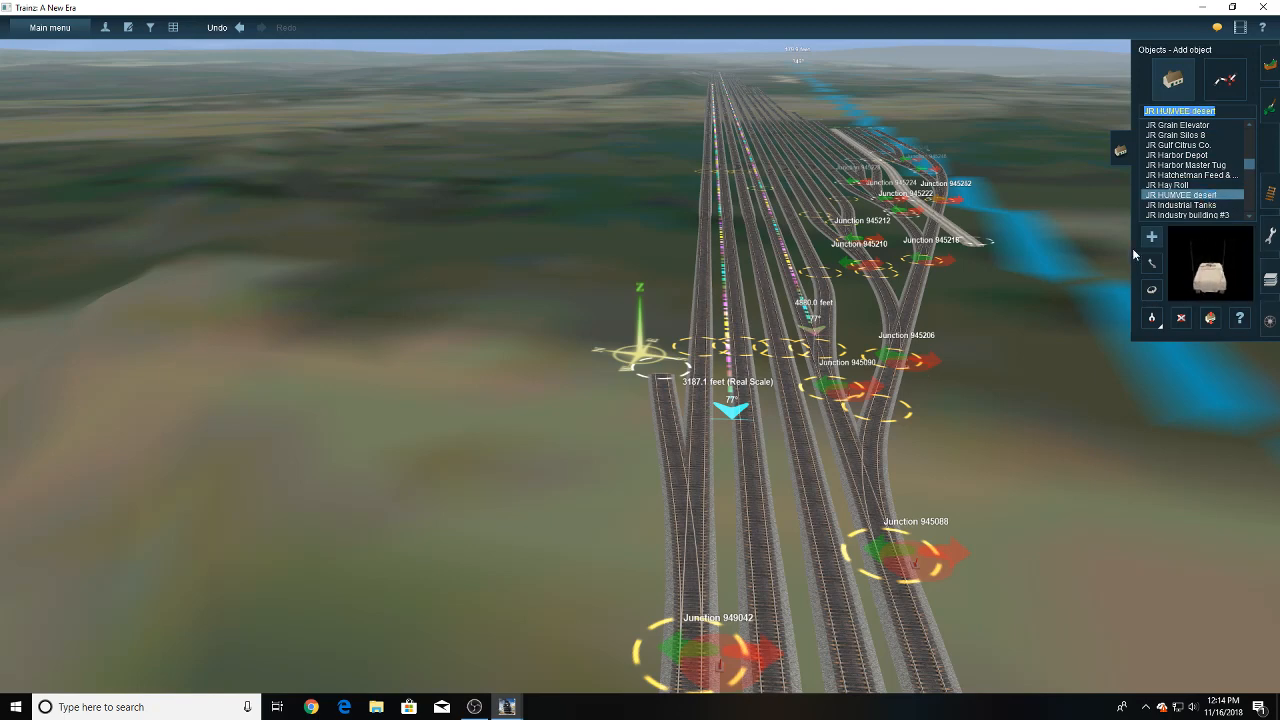
{"action": "left_click", "coordinate": [1183, 176]}
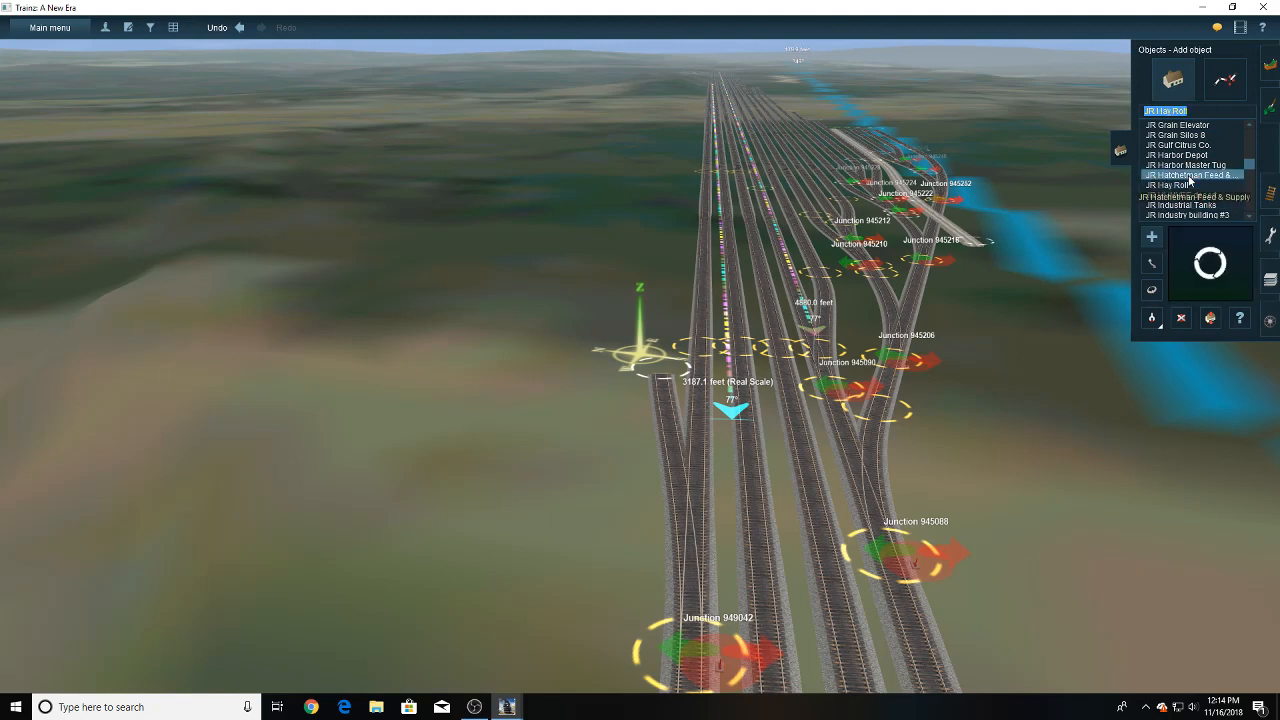
{"action": "scroll", "coordinate": [1184, 191], "scroll_direction": "up", "scroll_amount": 1}
{"action": "scroll", "coordinate": [1183, 189], "scroll_direction": "up", "scroll_amount": 3}
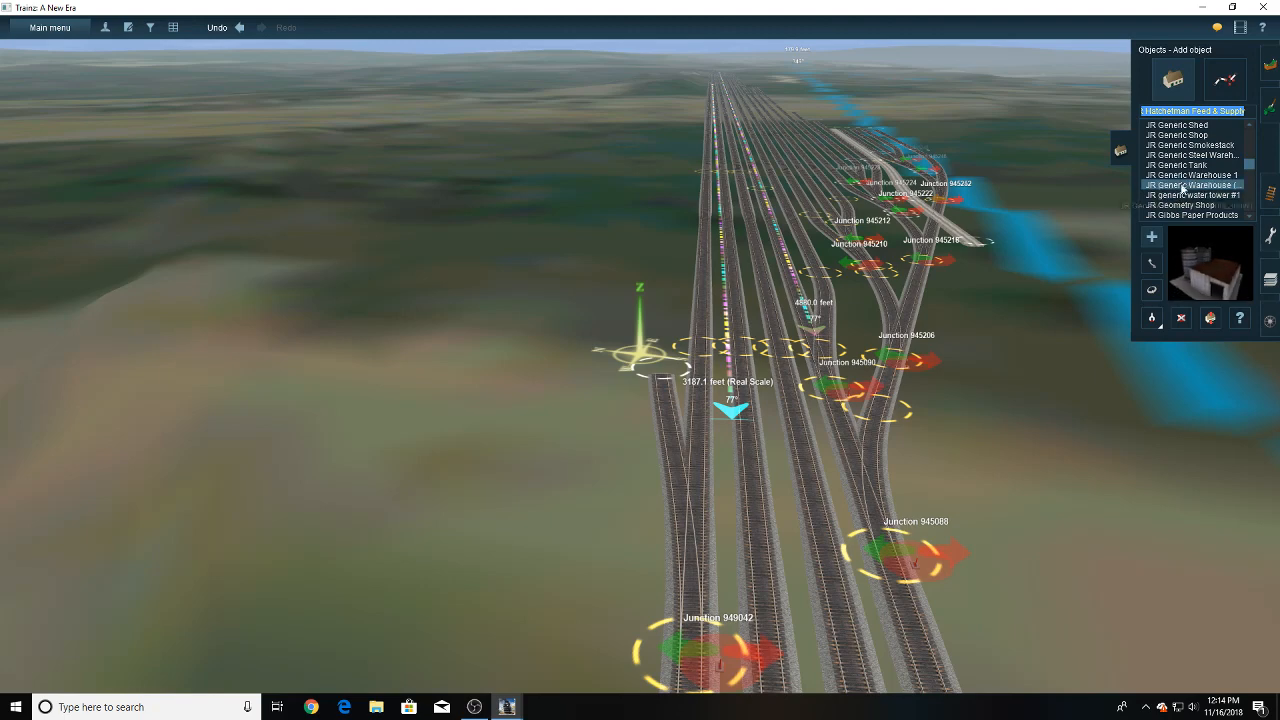
{"action": "scroll", "coordinate": [1183, 188], "scroll_direction": "up", "scroll_amount": 1}
{"action": "left_click", "coordinate": [1181, 195]}
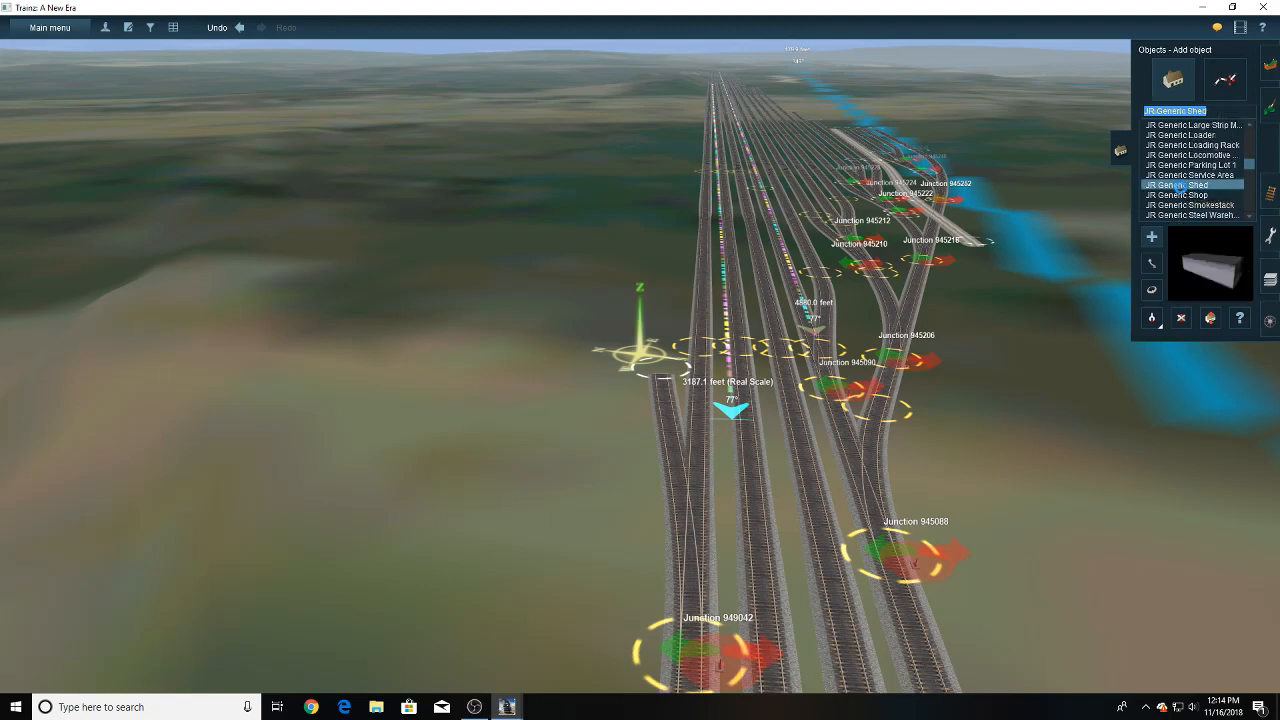
- Place a JR Generic Locomotive Shops building at the end of the short spur beside the outer yard track
{"action": "scroll", "coordinate": [1181, 197], "scroll_direction": "up", "scroll_amount": 1}
{"action": "left_click", "coordinate": [1185, 185]}
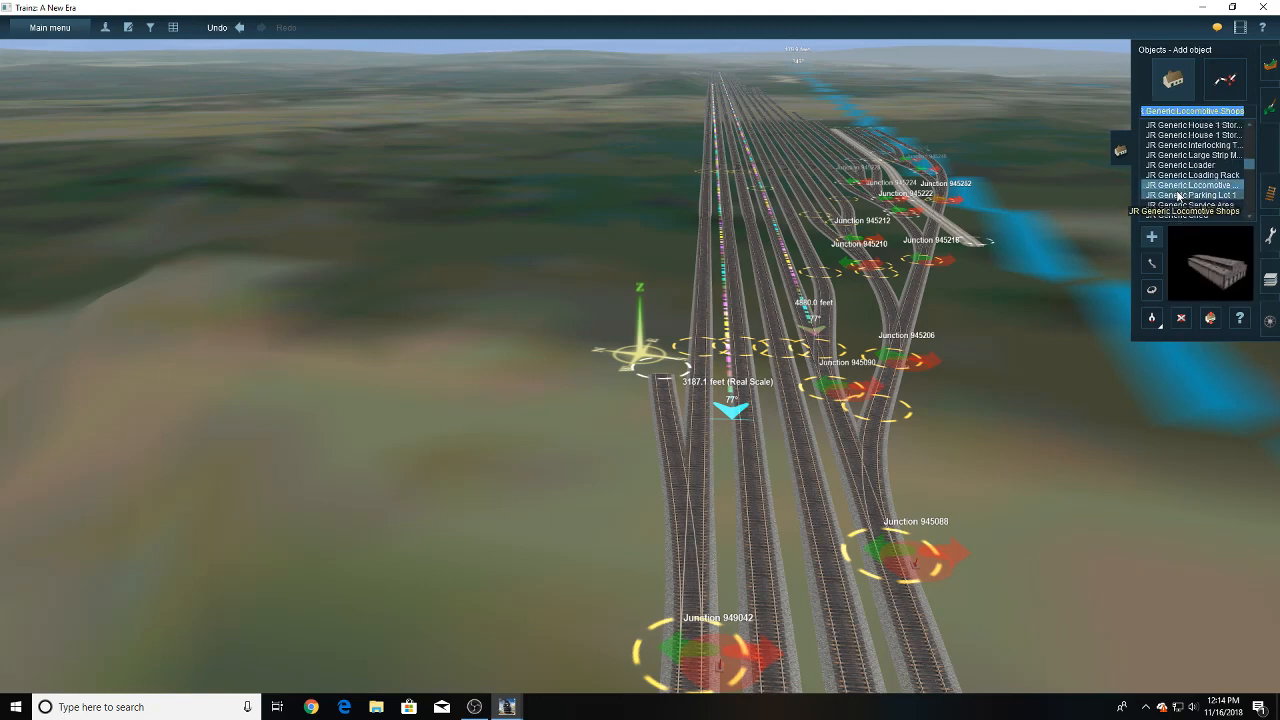
{"action": "left_click", "coordinate": [626, 322]}
{"action": "scroll", "coordinate": [630, 340], "scroll_direction": "up", "scroll_amount": 5}
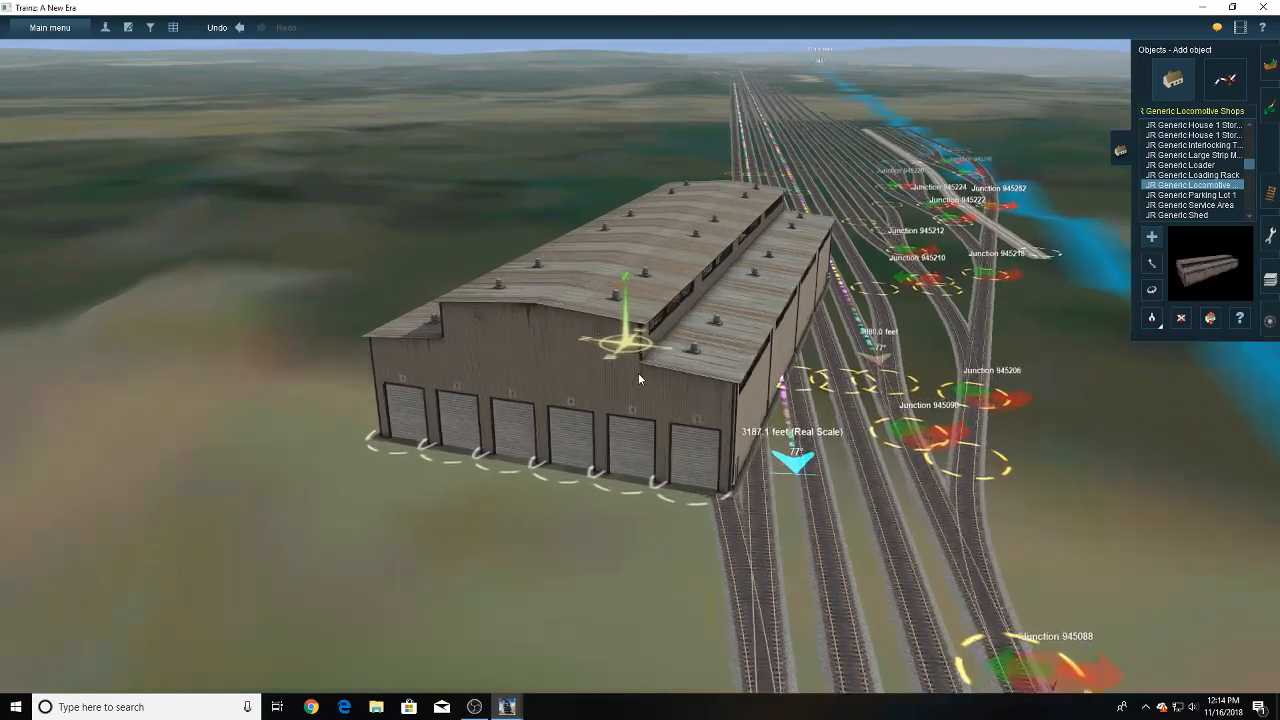
- Rotate the locomotive shops building to about 192.8 so it runs parallel to the yard tracks, nudging its position beside them
{"action": "left_click", "coordinate": [1151, 290]}
{"action": "left_click_drag", "start_coordinate": [576, 324], "coordinate": [756, 289]}
{"action": "right_click_drag", "start_coordinate": [756, 289], "coordinate": [711, 308]}
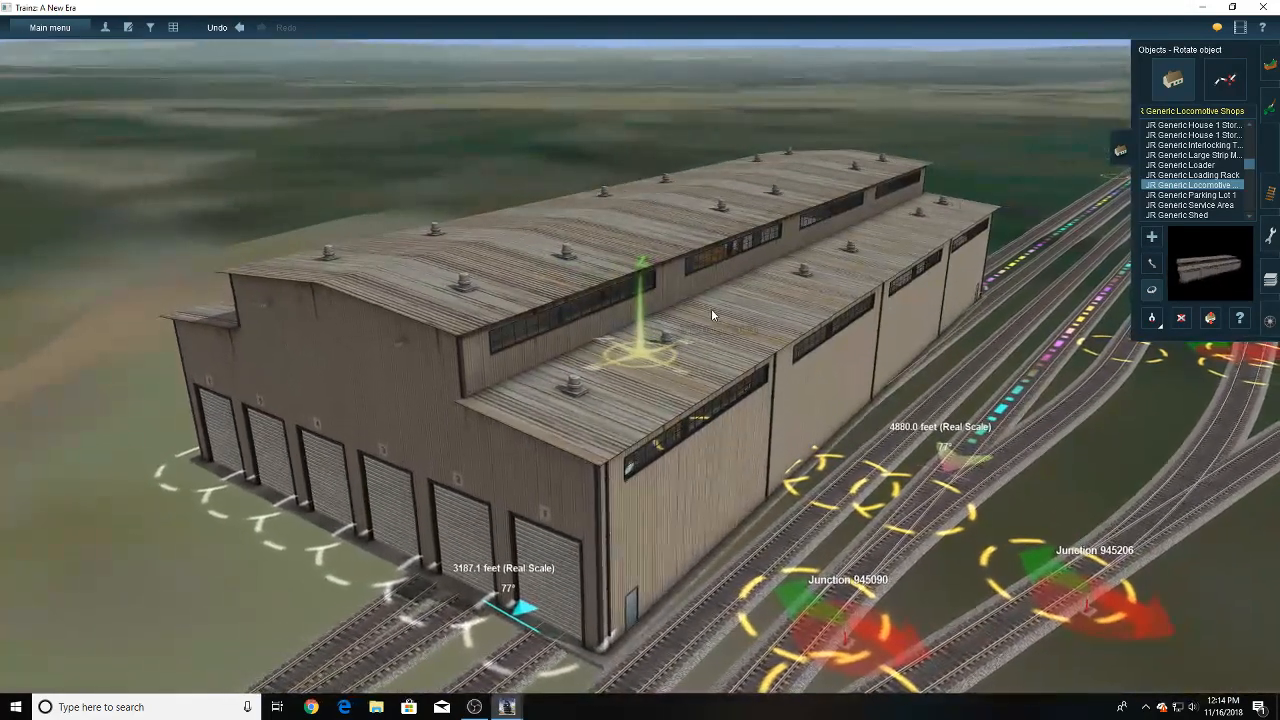
{"action": "left_click_drag", "start_coordinate": [711, 308], "coordinate": [706, 310]}
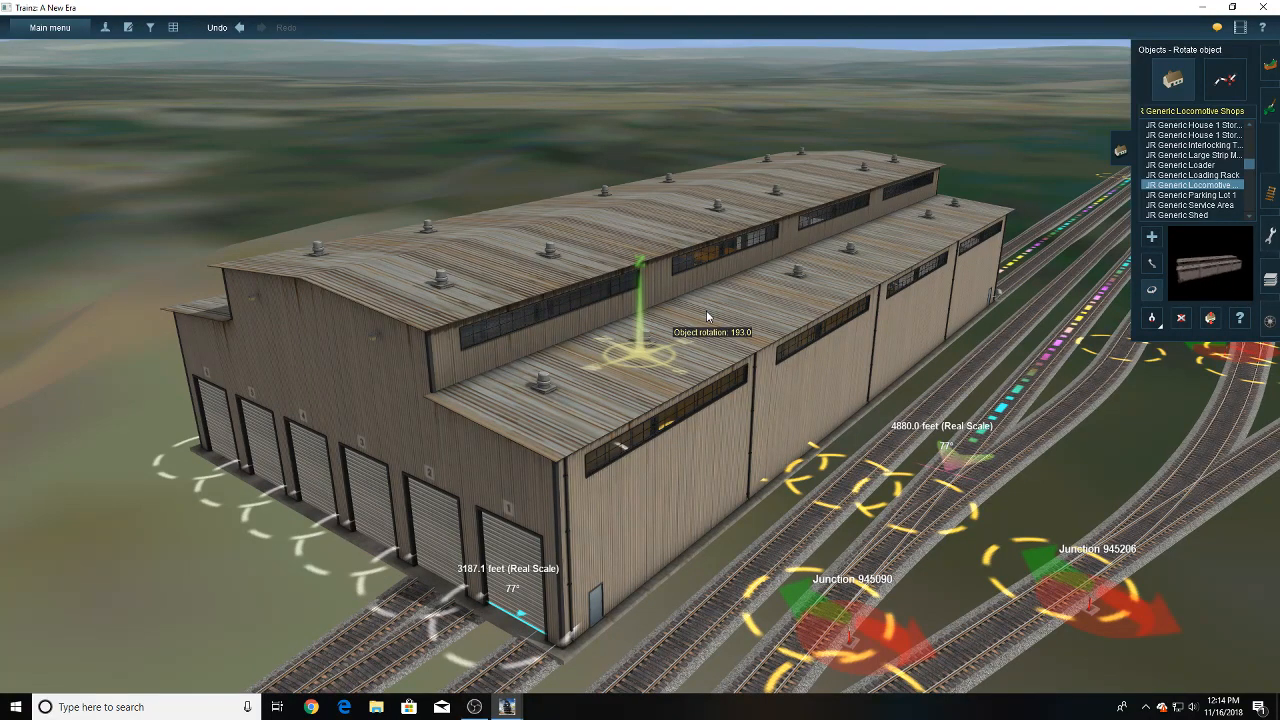
{"action": "left_click", "coordinate": [1152, 263]}
{"action": "left_click_drag", "start_coordinate": [806, 349], "coordinate": [822, 337]}
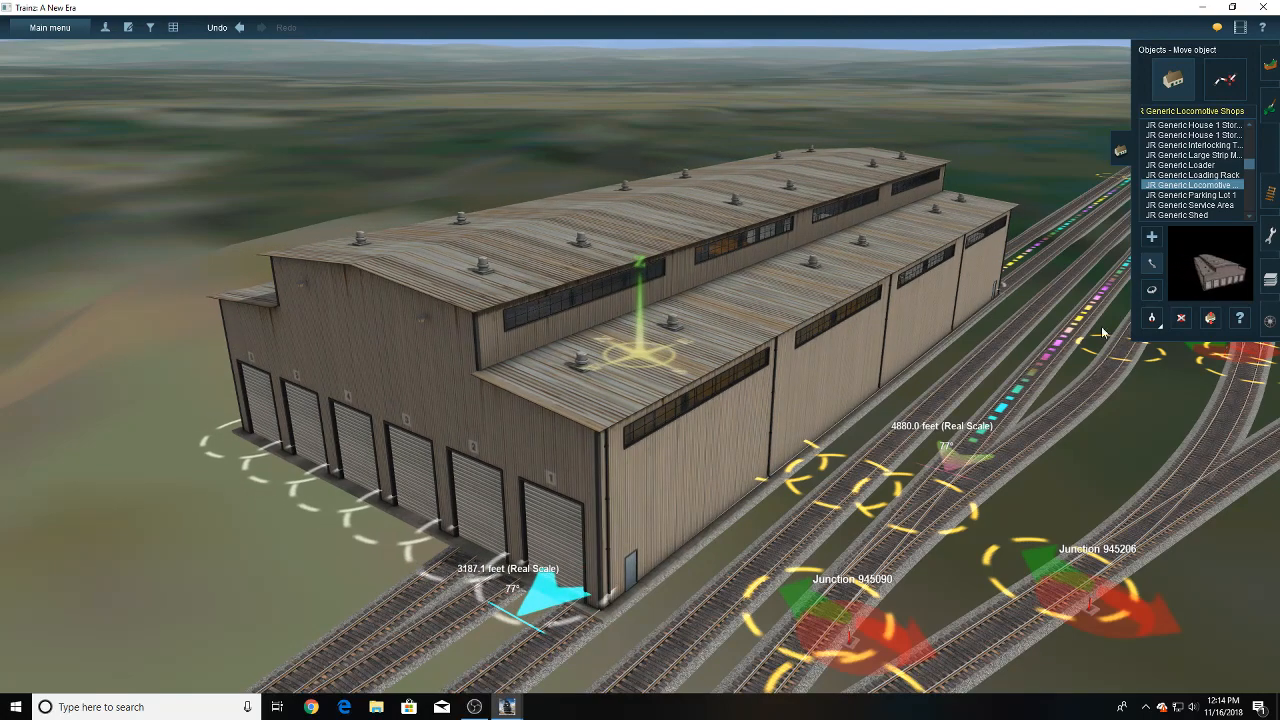
{"action": "left_click", "coordinate": [1151, 289]}
{"action": "left_click_drag", "start_coordinate": [838, 346], "coordinate": [835, 346]}
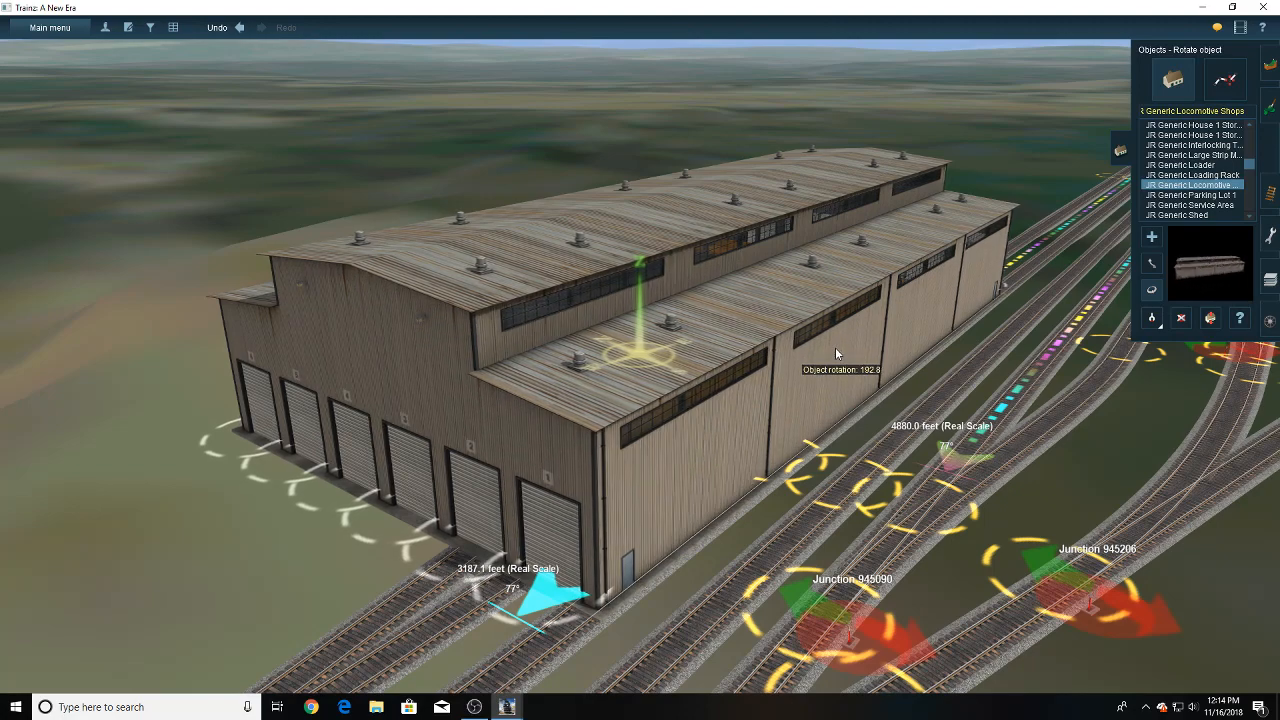
{"action": "scroll", "coordinate": [837, 348], "scroll_direction": "down", "scroll_amount": 3}
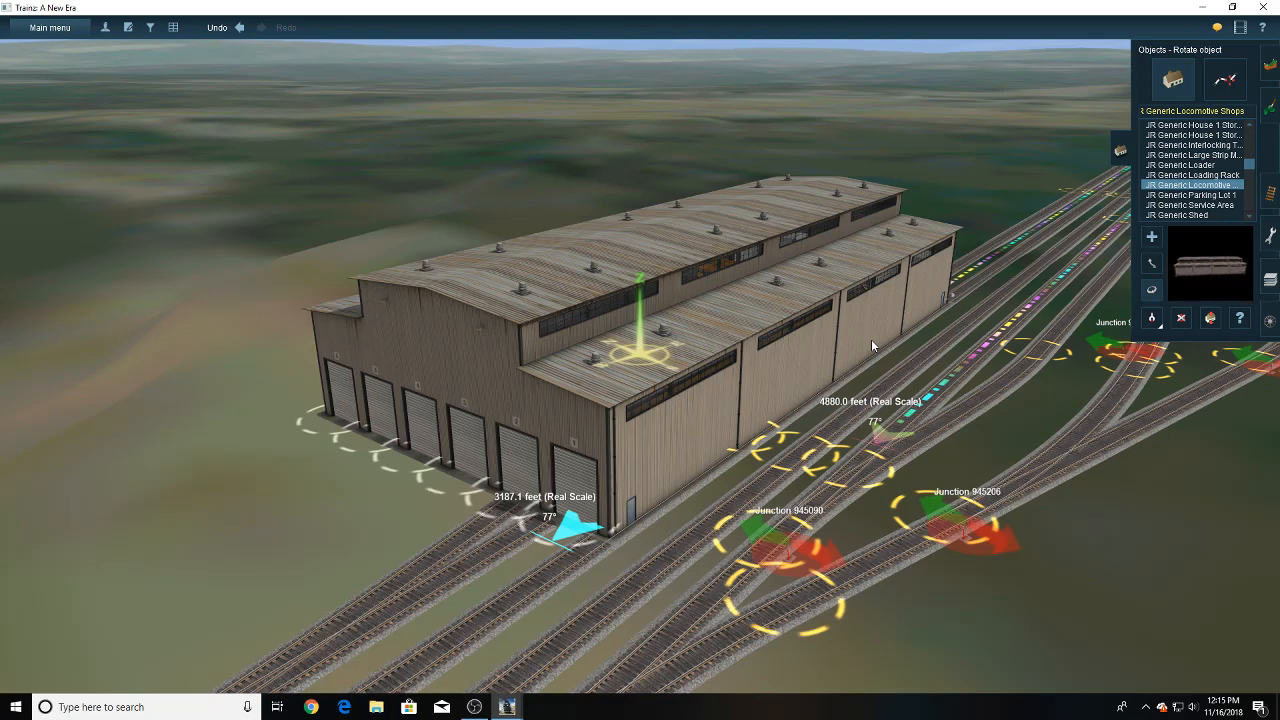
- Move the locomotive shops building away from the spur, farther along the yard onto the open ground outside the outer track
{"action": "left_click", "coordinate": [1151, 263]}
{"action": "left_click_drag", "start_coordinate": [740, 330], "coordinate": [813, 260]}
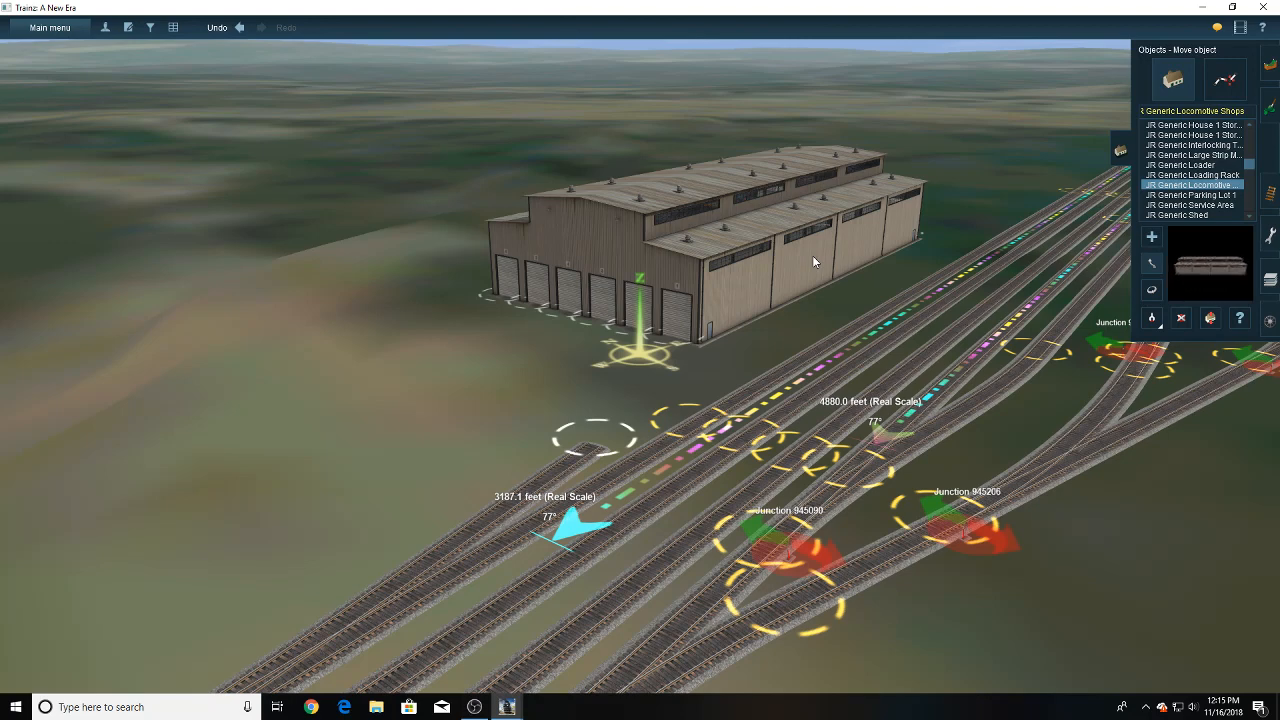
{"action": "left_click_drag", "start_coordinate": [805, 267], "coordinate": [876, 222]}
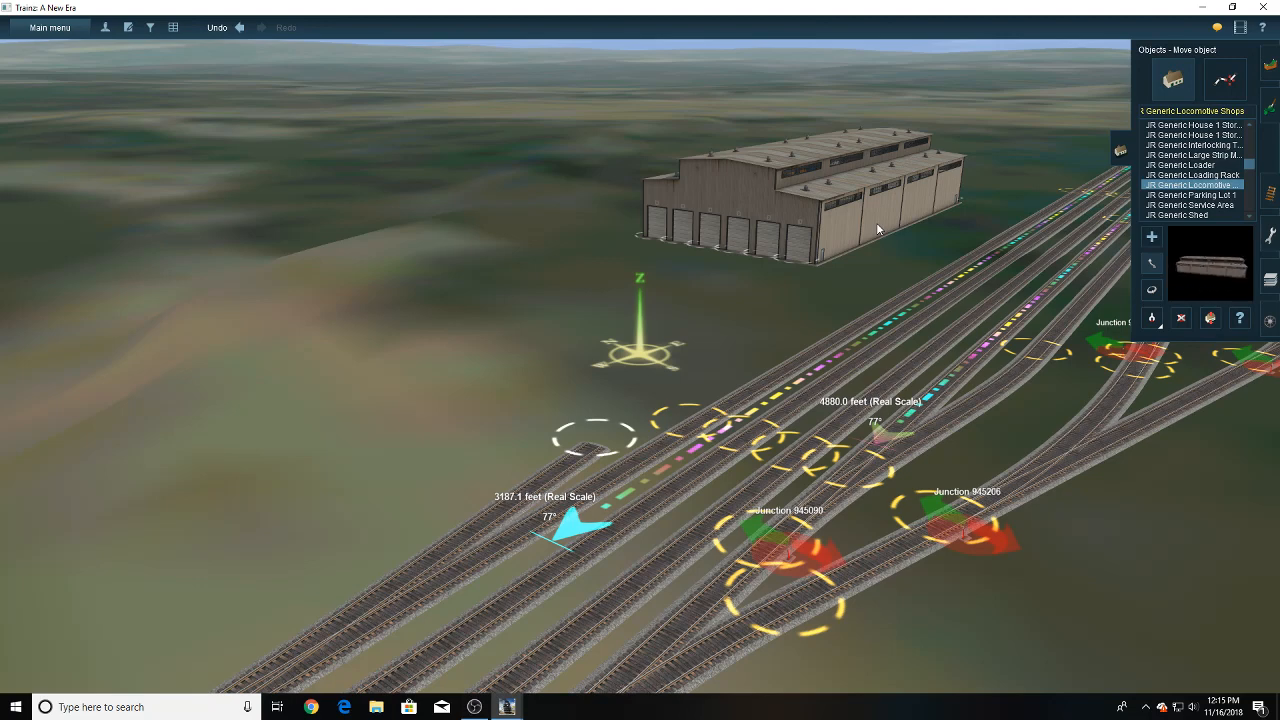
{"action": "scroll", "coordinate": [876, 222], "scroll_direction": "down", "scroll_amount": 3}
{"action": "key", "text": "Left"}
{"action": "right_click", "coordinate": [740, 240]}
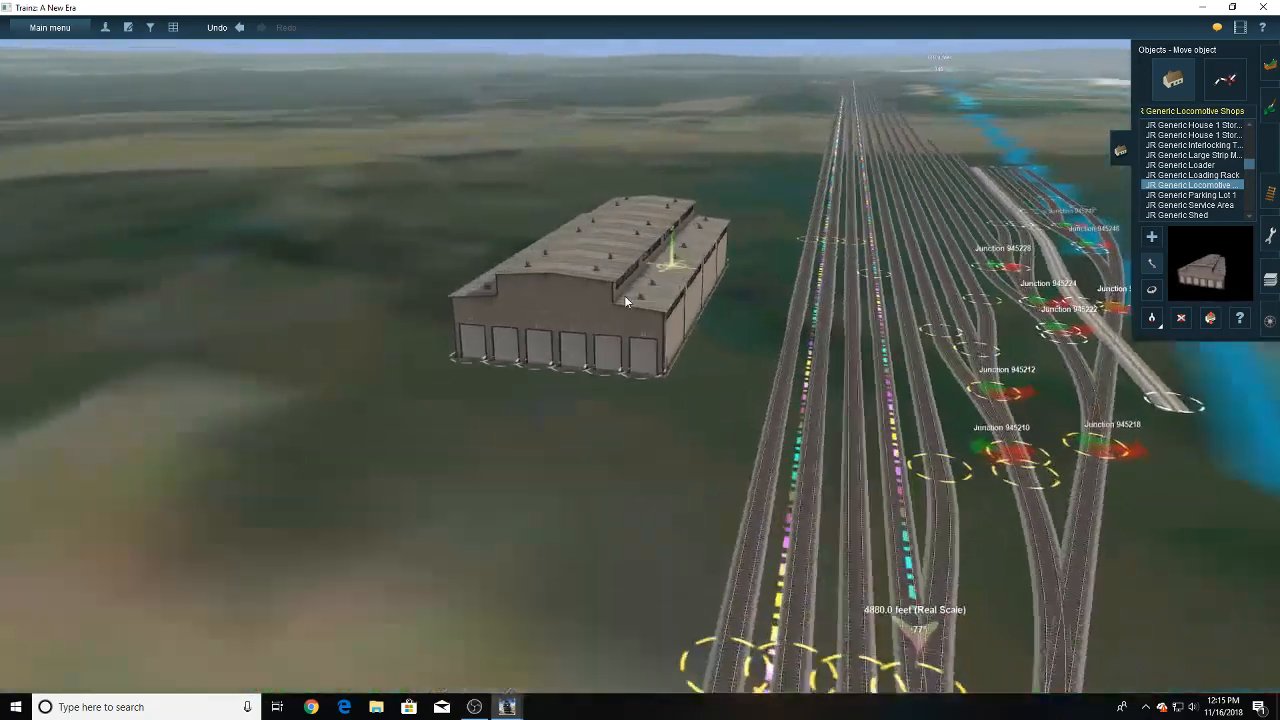
{"action": "left_click_drag", "start_coordinate": [588, 347], "coordinate": [629, 256]}
{"action": "scroll", "coordinate": [629, 258], "scroll_direction": "down", "scroll_amount": 3}
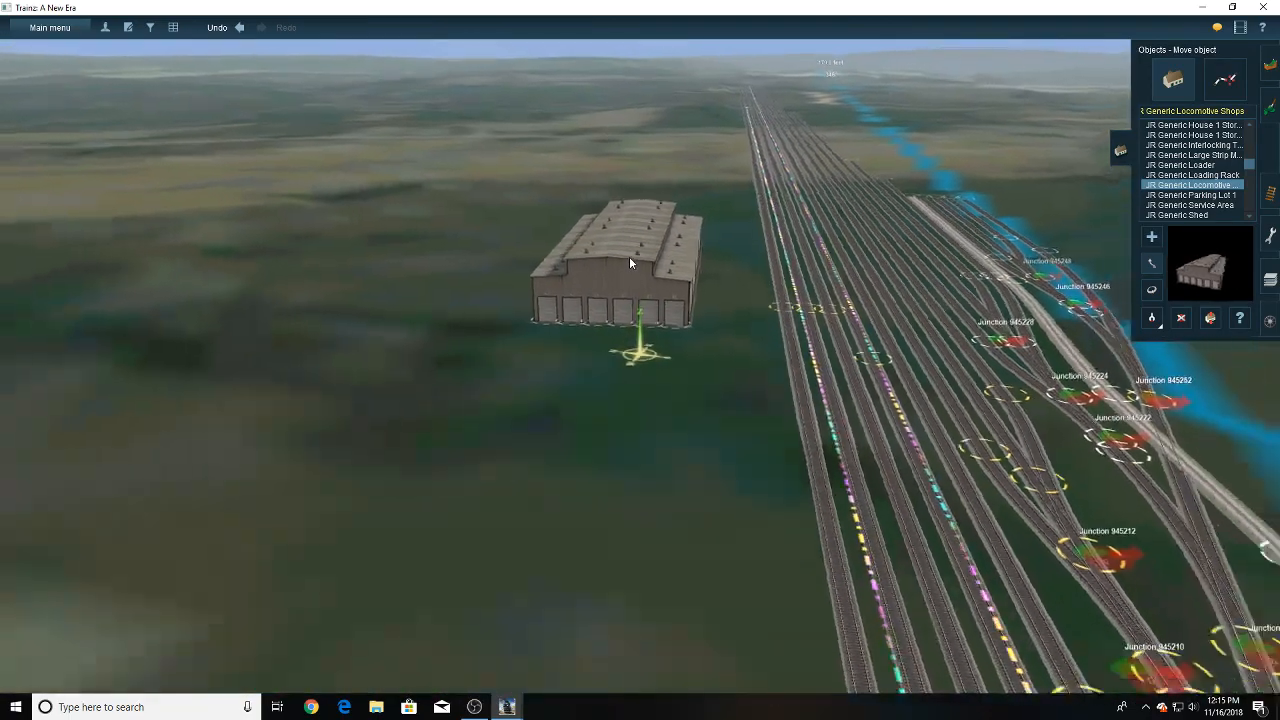
{"action": "right_click", "coordinate": [530, 402]}
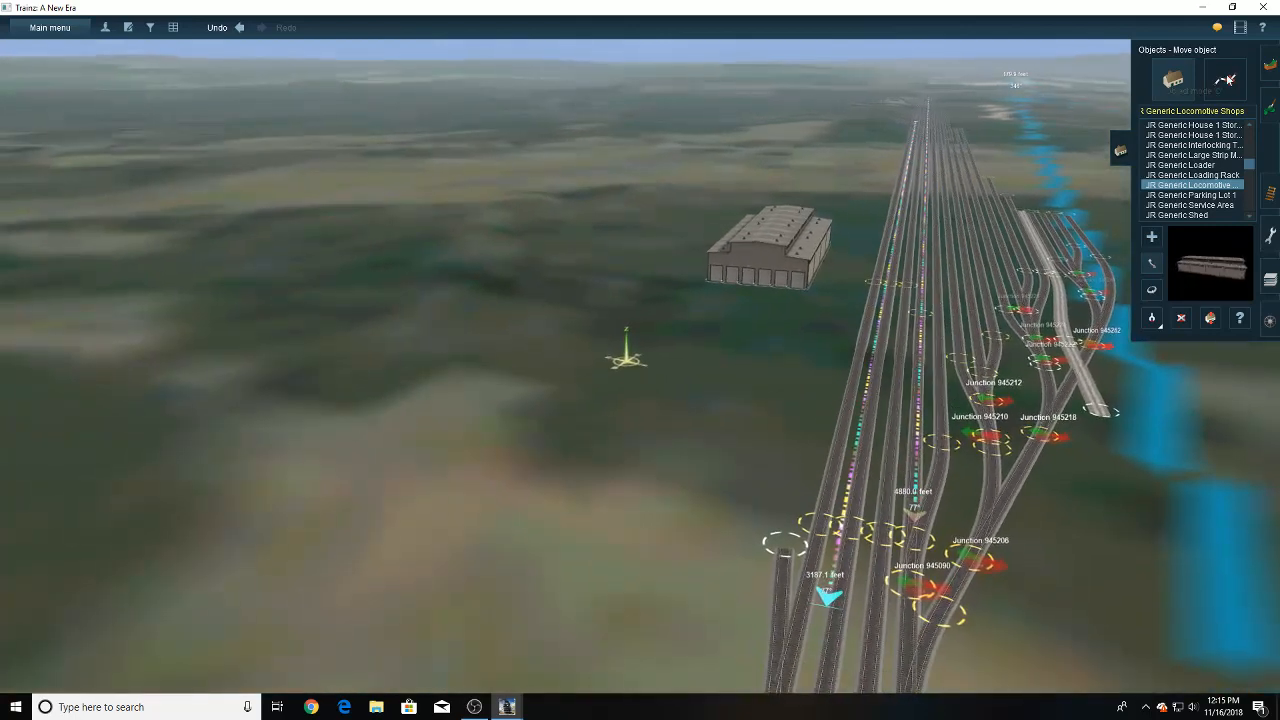
- Undo the last terrain height edit and sample the ground height of 103.79 among the yard tracks for levelling
{"action": "left_click", "coordinate": [1270, 65]}
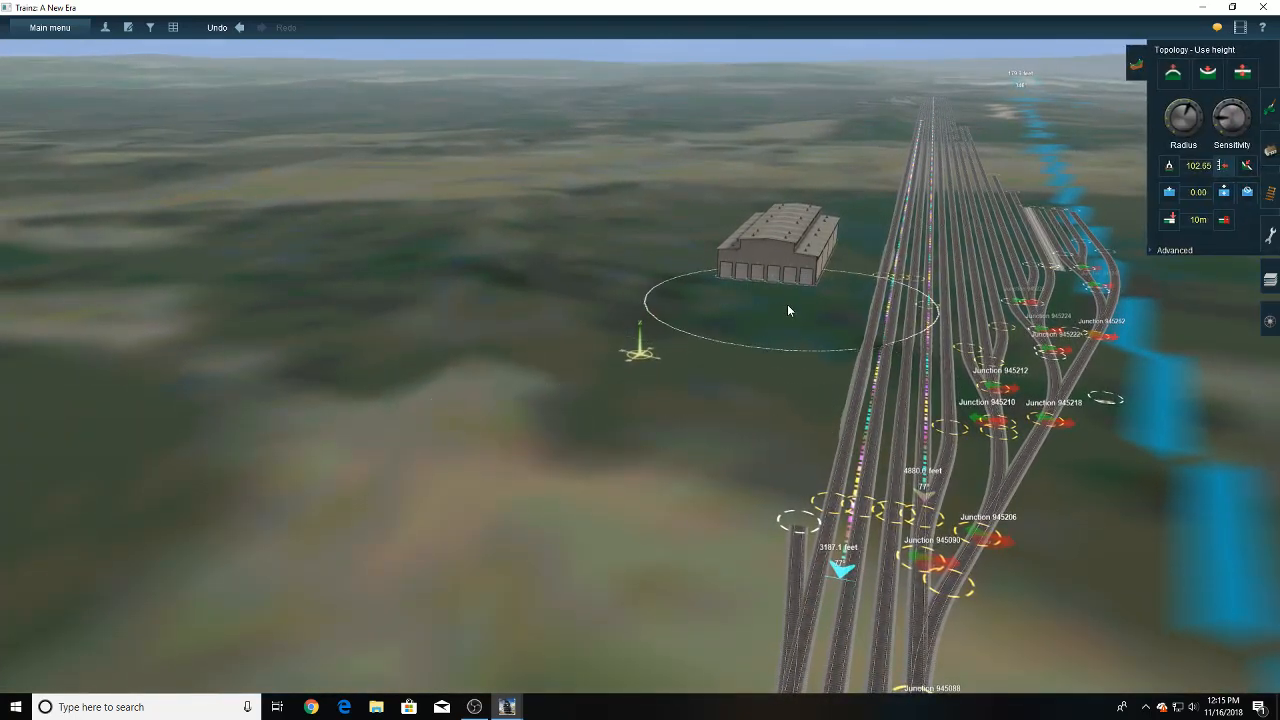
{"action": "left_click", "coordinate": [239, 27]}
{"action": "left_click", "coordinate": [1168, 166]}
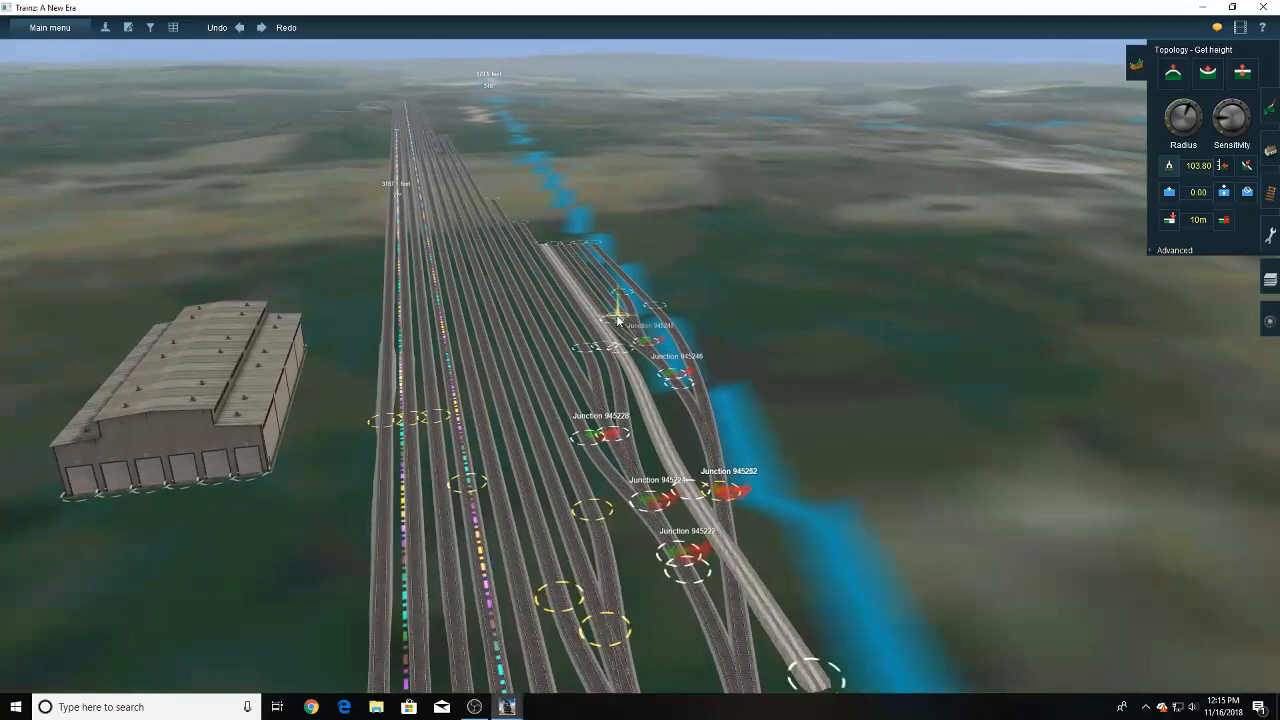
{"action": "right_click_drag", "start_coordinate": [617, 321], "coordinate": [551, 321]}
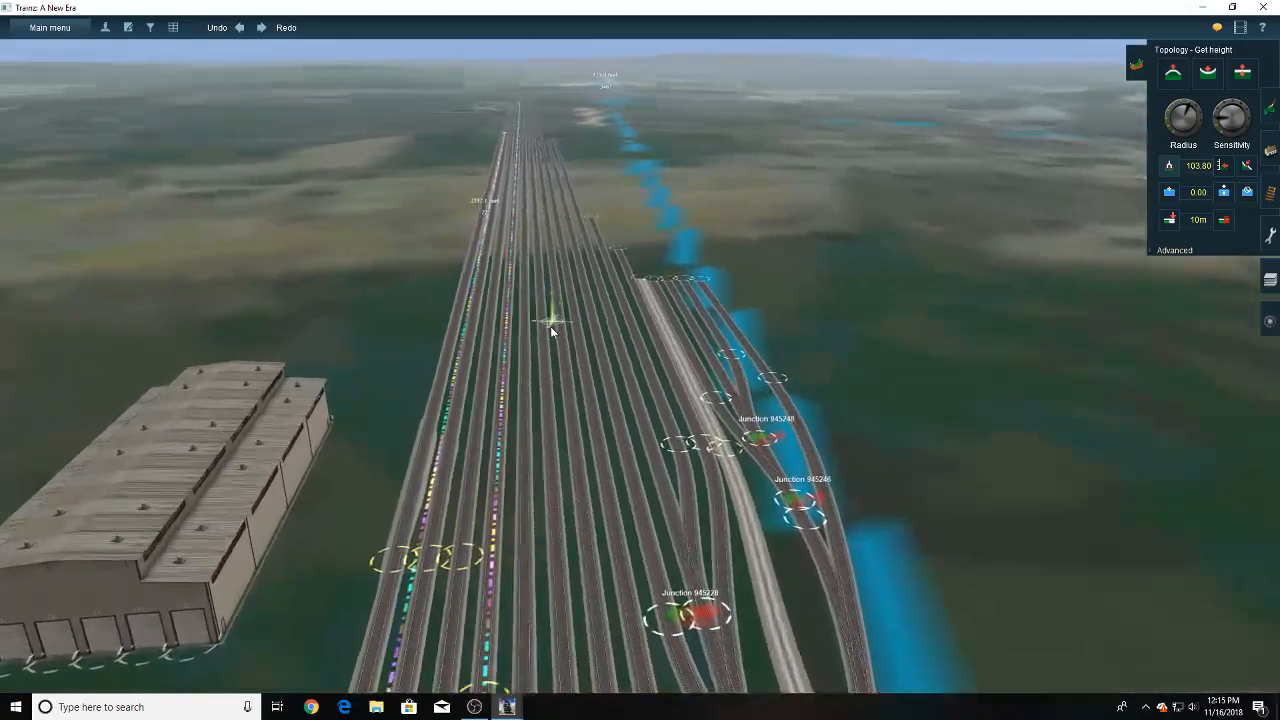
{"action": "left_click", "coordinate": [551, 321]}
{"action": "left_click", "coordinate": [1219, 167]}
- Level the ground in front of the locomotive shops, out to the outer yard track, at the 103.79 height
{"action": "right_click", "coordinate": [750, 478]}
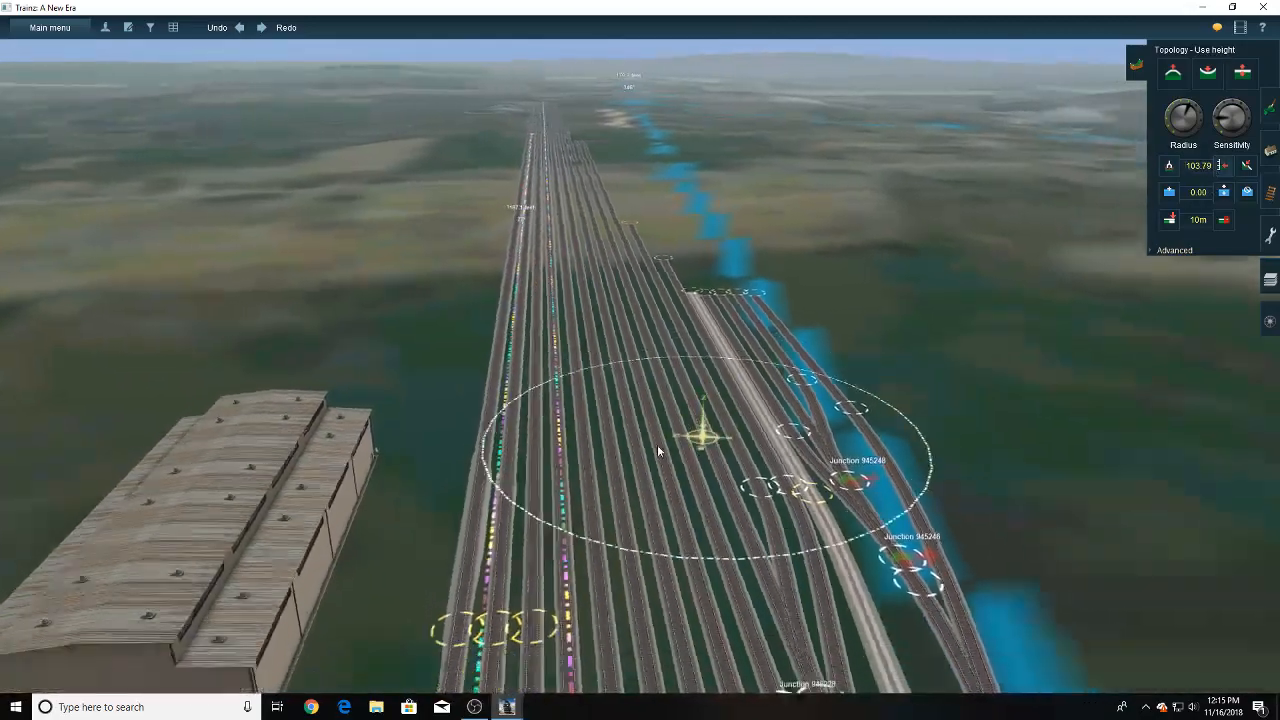
{"action": "right_click", "coordinate": [515, 465]}
{"action": "left_click_drag", "start_coordinate": [557, 303], "coordinate": [548, 367]}
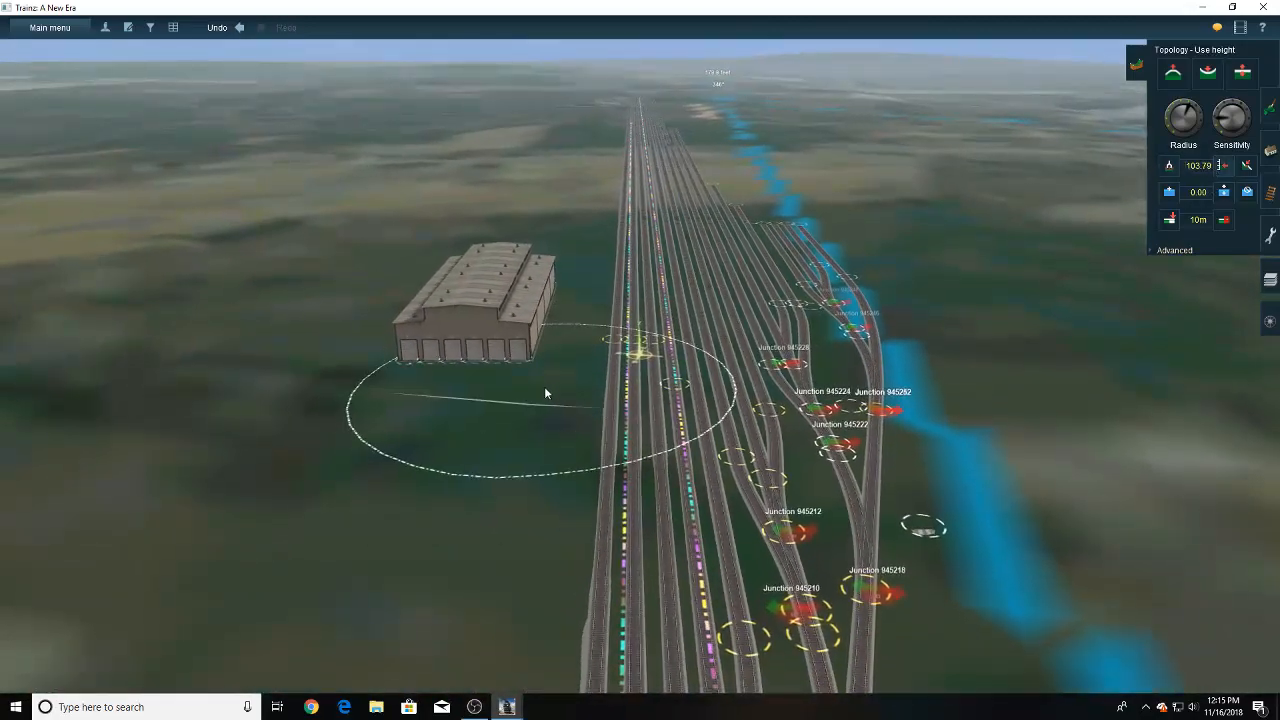
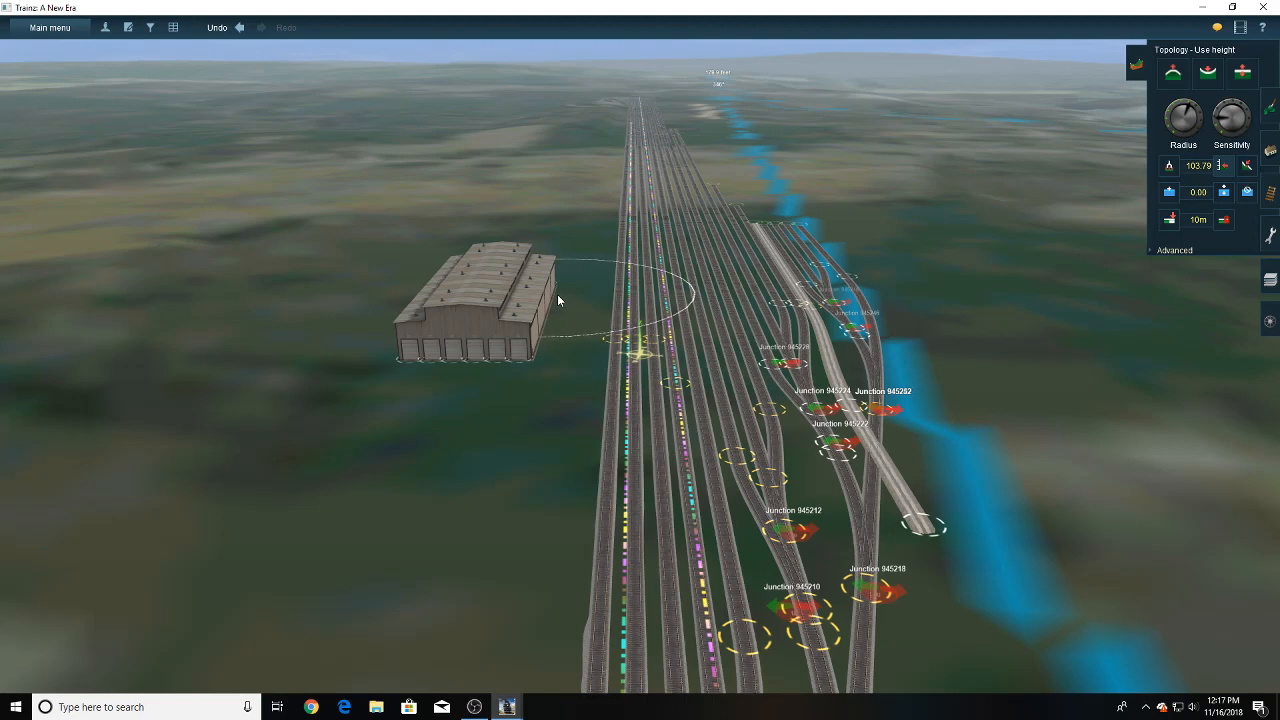
- Reposition the locomotive shops building on the open ground beside the rail yard tracks
{"action": "mouse_move", "coordinate": [557, 301]}
{"action": "right_mouse_down"}
{"action": "mouse_move", "coordinate": [540, 324]}
{"action": "mouse_move", "coordinate": [666, 294]}
{"action": "mouse_move", "coordinate": [636, 350]}
{"action": "right_mouse_up"}
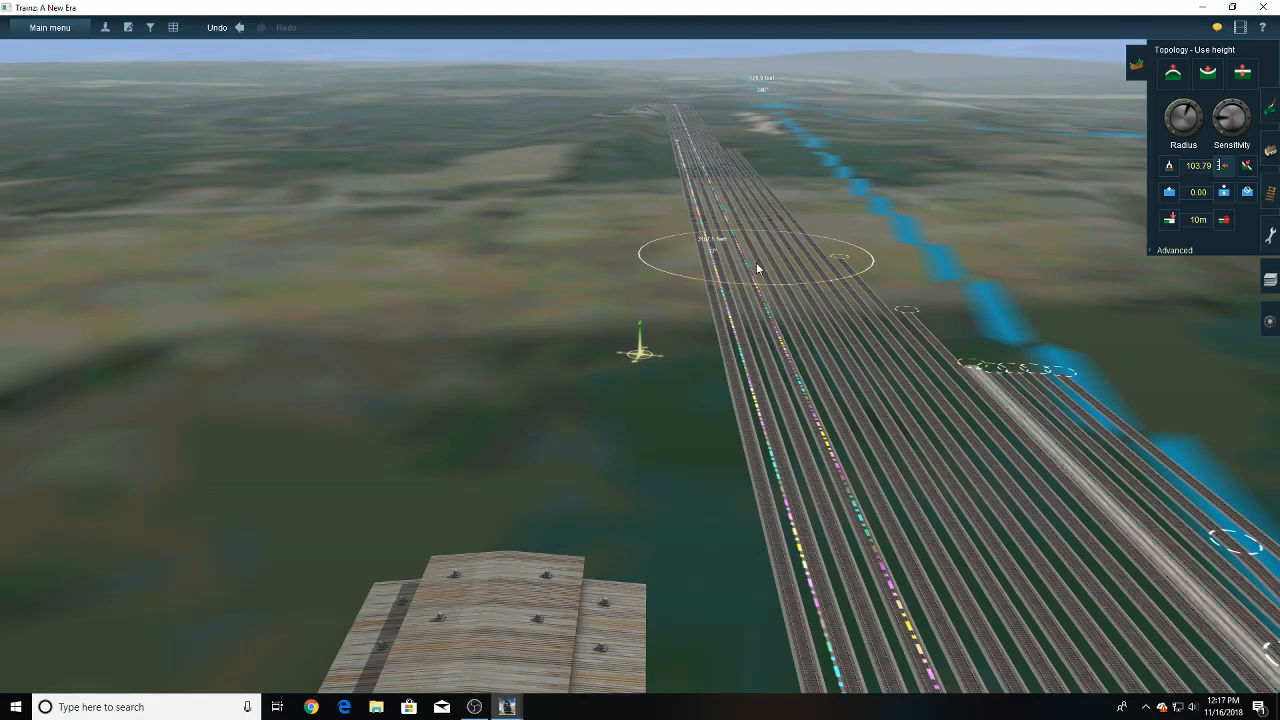
{"action": "right_click", "coordinate": [739, 165]}
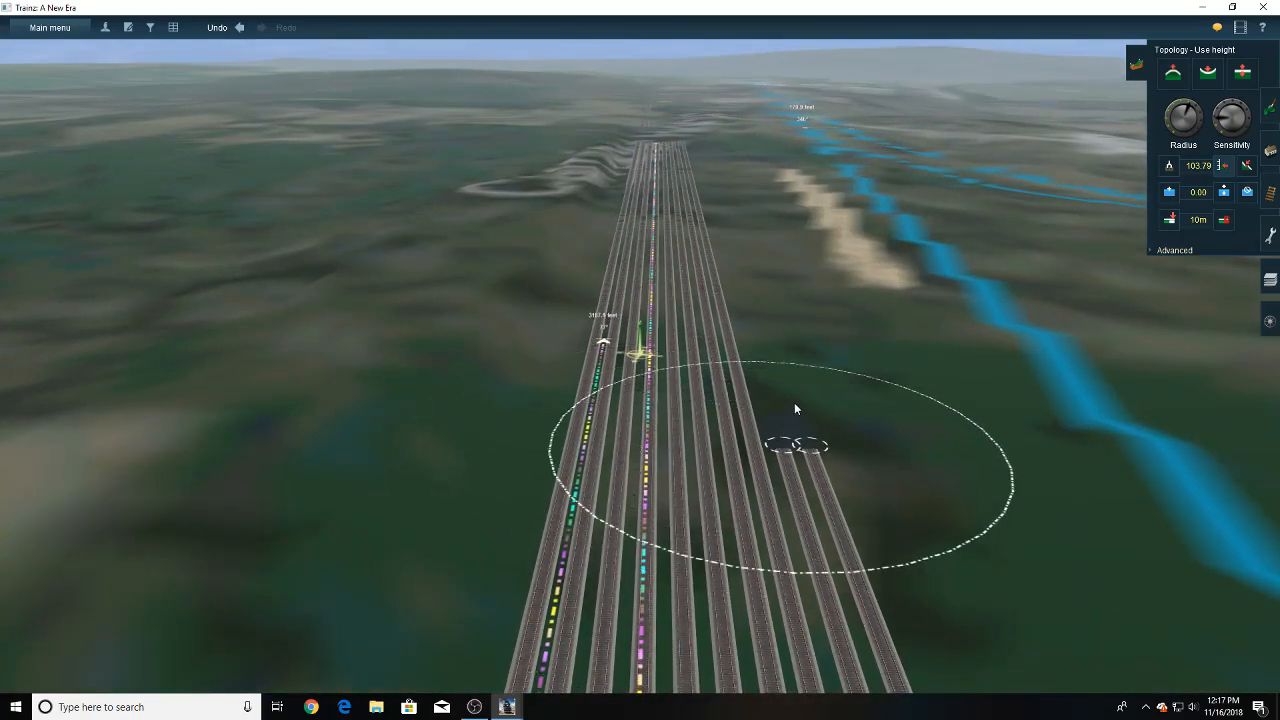
{"action": "right_click_drag", "start_coordinate": [706, 484], "coordinate": [654, 352]}
{"action": "scroll", "coordinate": [649, 355], "scroll_direction": "up", "scroll_amount": 3}
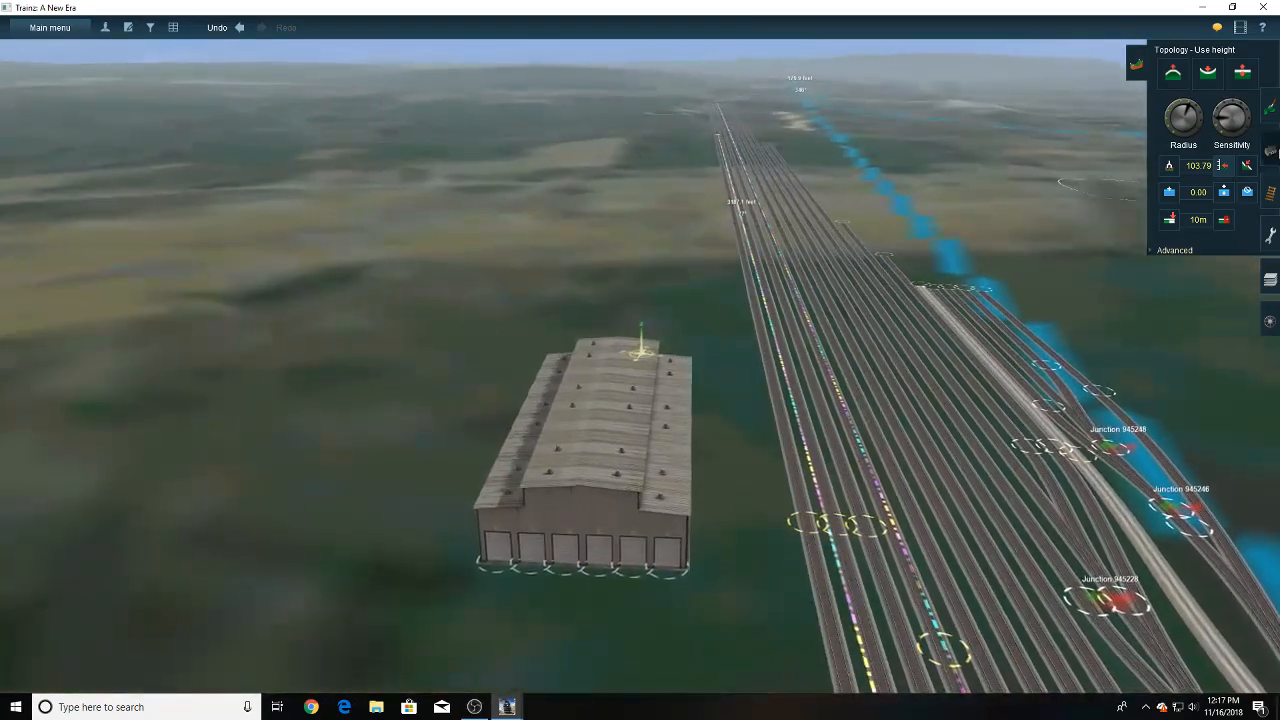
{"action": "left_click", "coordinate": [1270, 150]}
{"action": "left_click_drag", "start_coordinate": [632, 411], "coordinate": [603, 348]}
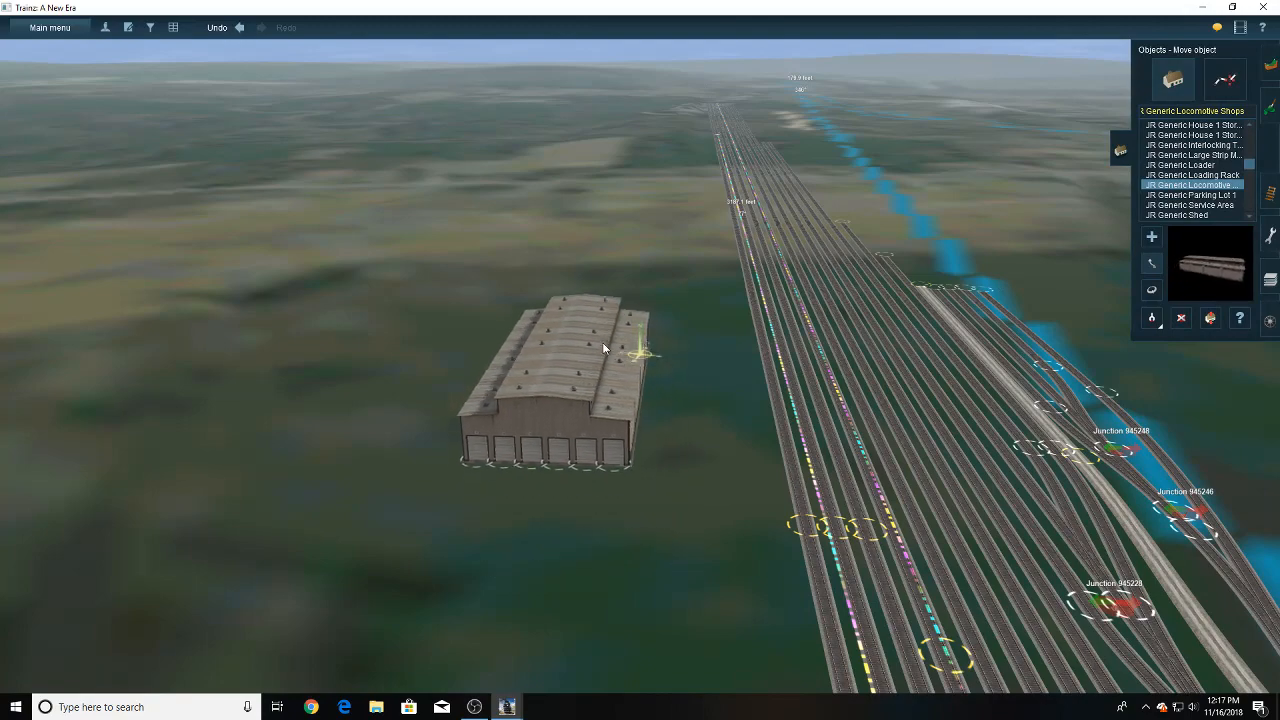
{"action": "right_click_drag", "start_coordinate": [607, 387], "coordinate": [677, 491]}
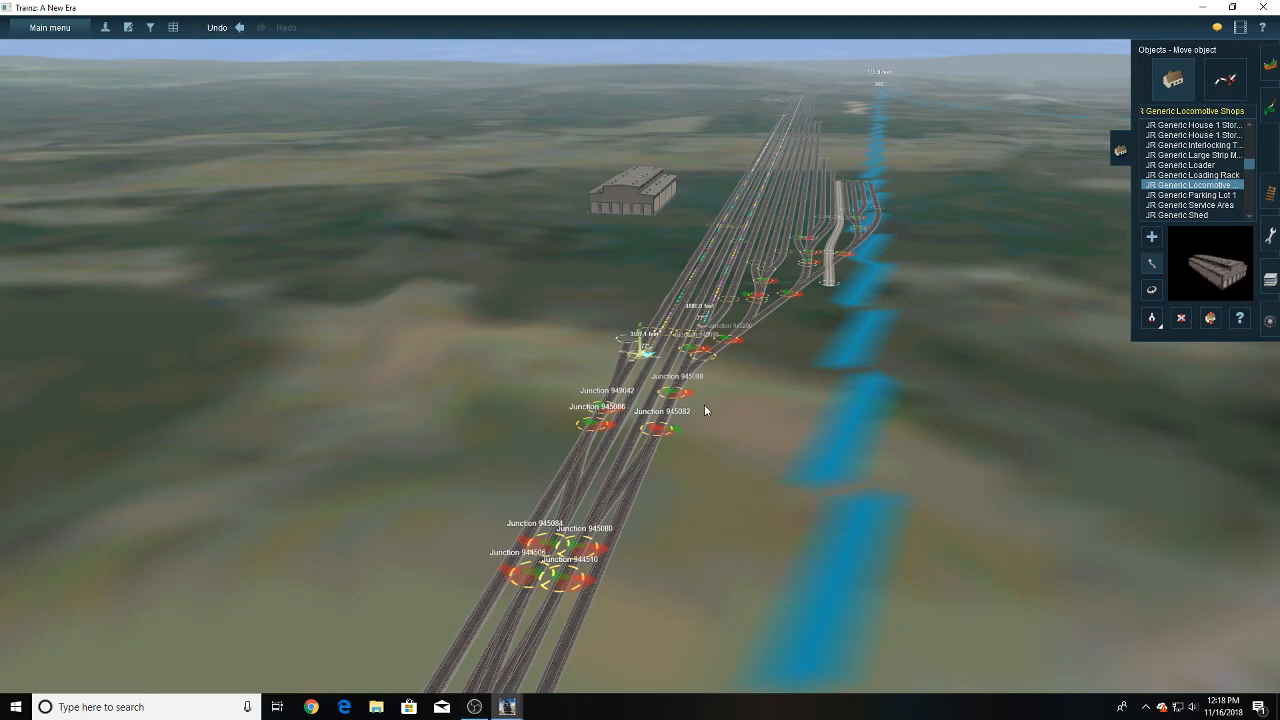
- Examine the route in the overhead map, following the line from the locomotive shops along the river to the edge of the terrain
{"action": "key", "text": "m"}
{"action": "scroll", "coordinate": [694, 407], "scroll_direction": "down", "scroll_amount": 1}
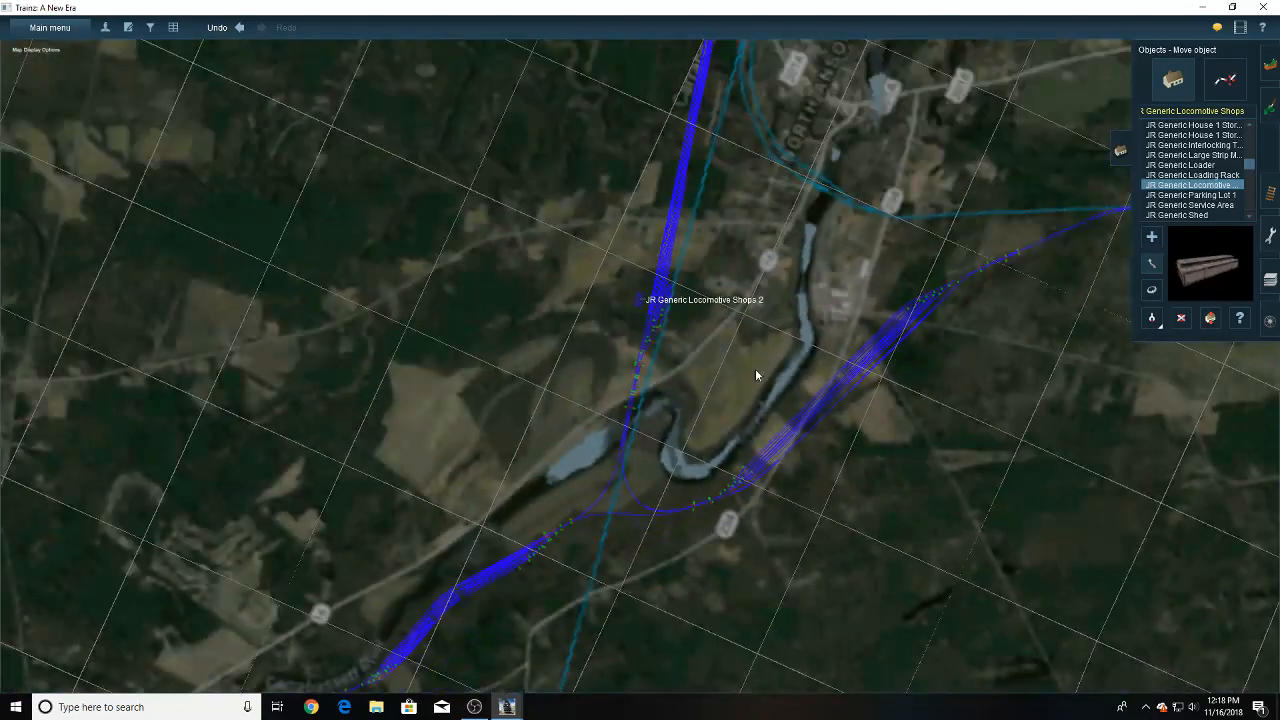
{"action": "right_click", "coordinate": [878, 312]}
{"action": "right_click", "coordinate": [878, 312]}
{"action": "right_click", "coordinate": [836, 317]}
{"action": "right_click", "coordinate": [737, 363]}
{"action": "scroll", "coordinate": [737, 363], "scroll_direction": "down", "scroll_amount": 2}
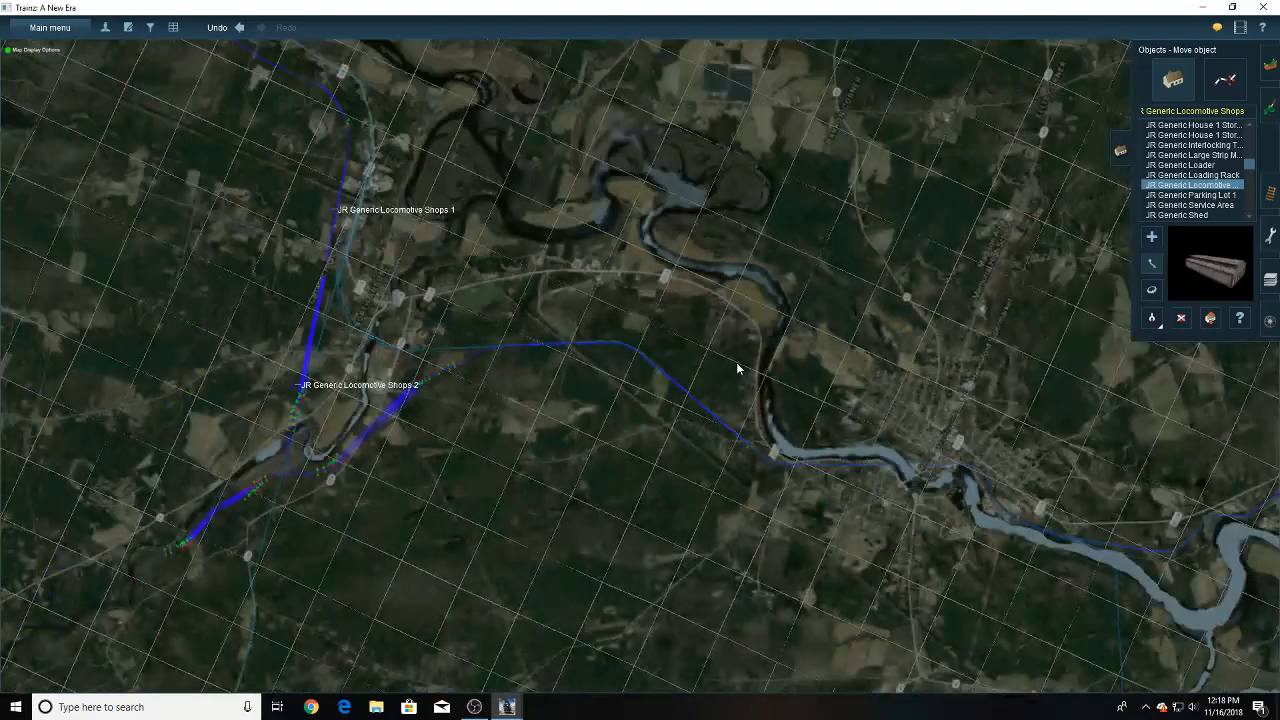
{"action": "right_click", "coordinate": [854, 379]}
{"action": "right_click", "coordinate": [854, 379]}
{"action": "right_click", "coordinate": [854, 379]}
{"action": "right_click", "coordinate": [854, 372]}
{"action": "right_click", "coordinate": [854, 361]}
{"action": "right_click", "coordinate": [854, 361]}
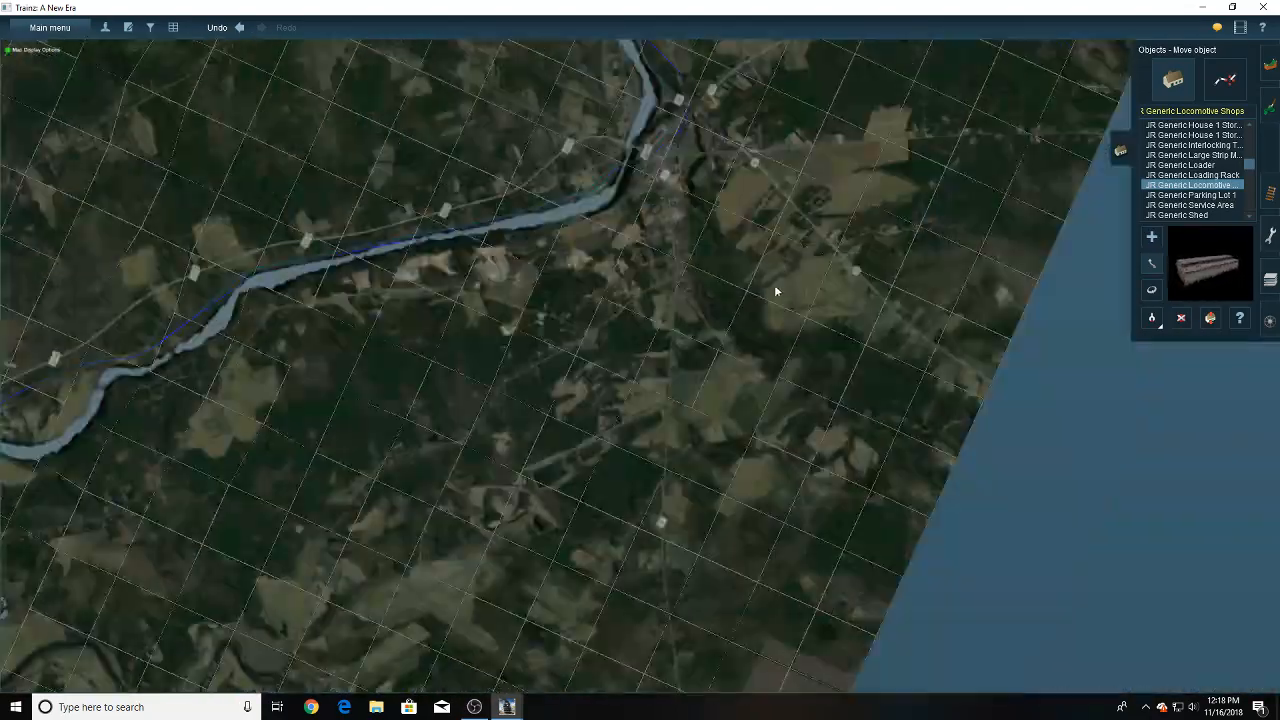
{"action": "right_click", "coordinate": [772, 285]}
{"action": "right_click", "coordinate": [720, 267]}
{"action": "right_click", "coordinate": [678, 249]}
{"action": "right_click", "coordinate": [640, 242]}
{"action": "right_click", "coordinate": [625, 246]}
{"action": "right_click", "coordinate": [625, 251]}
{"action": "right_click", "coordinate": [625, 250]}
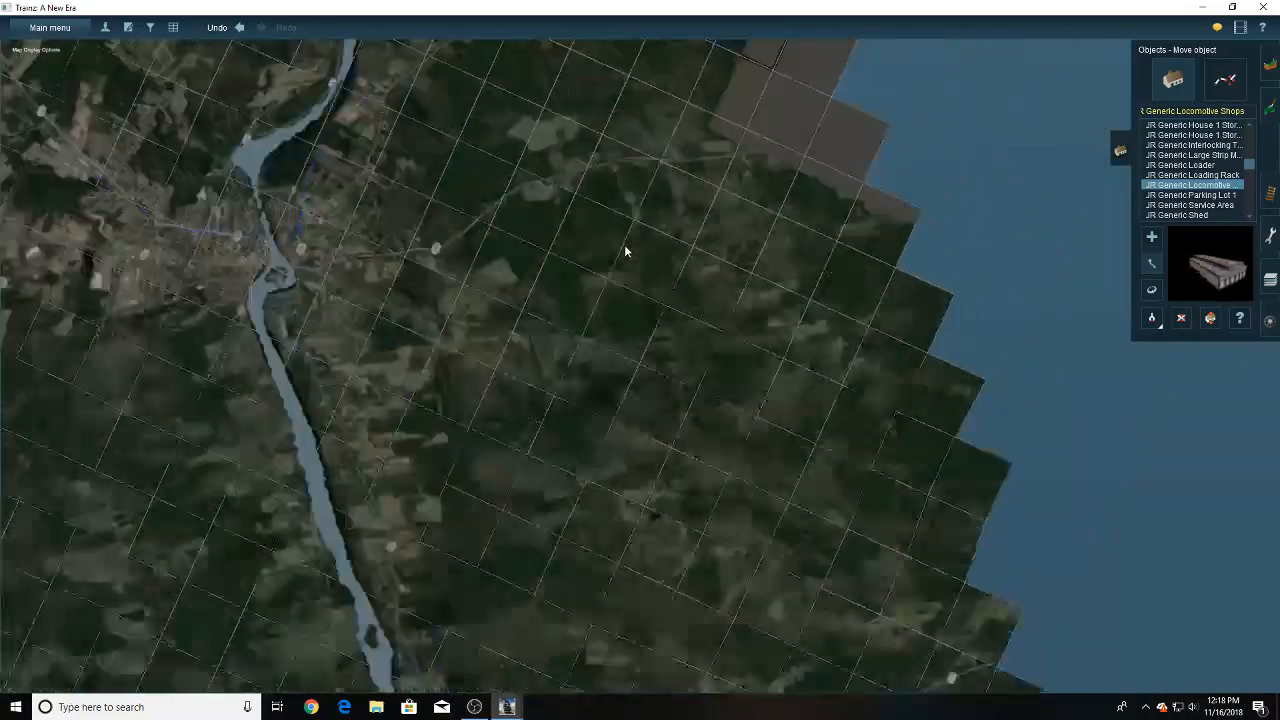
{"action": "right_click", "coordinate": [625, 250]}
{"action": "right_click", "coordinate": [540, 245]}
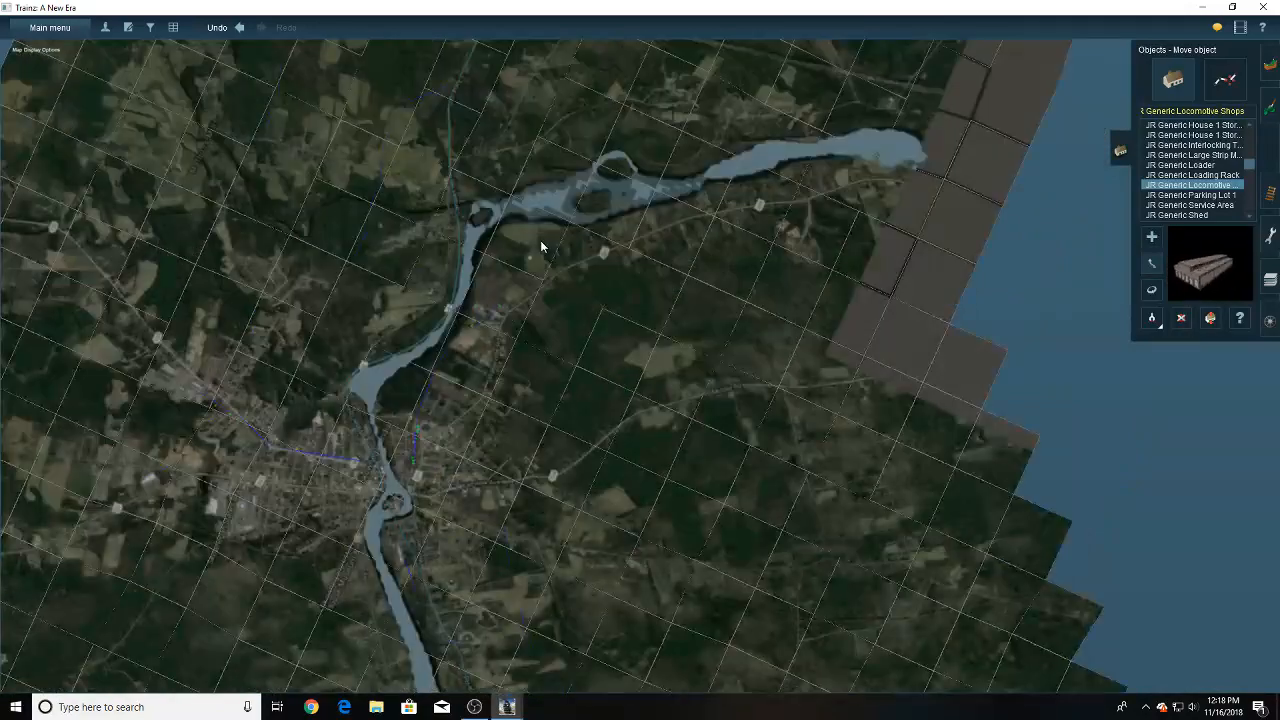
- Exit Surveyor and save by overwriting the existing Carrabassett v7 route without saving a session
{"action": "left_click", "coordinate": [50, 27]}
{"action": "left_click", "coordinate": [69, 300]}
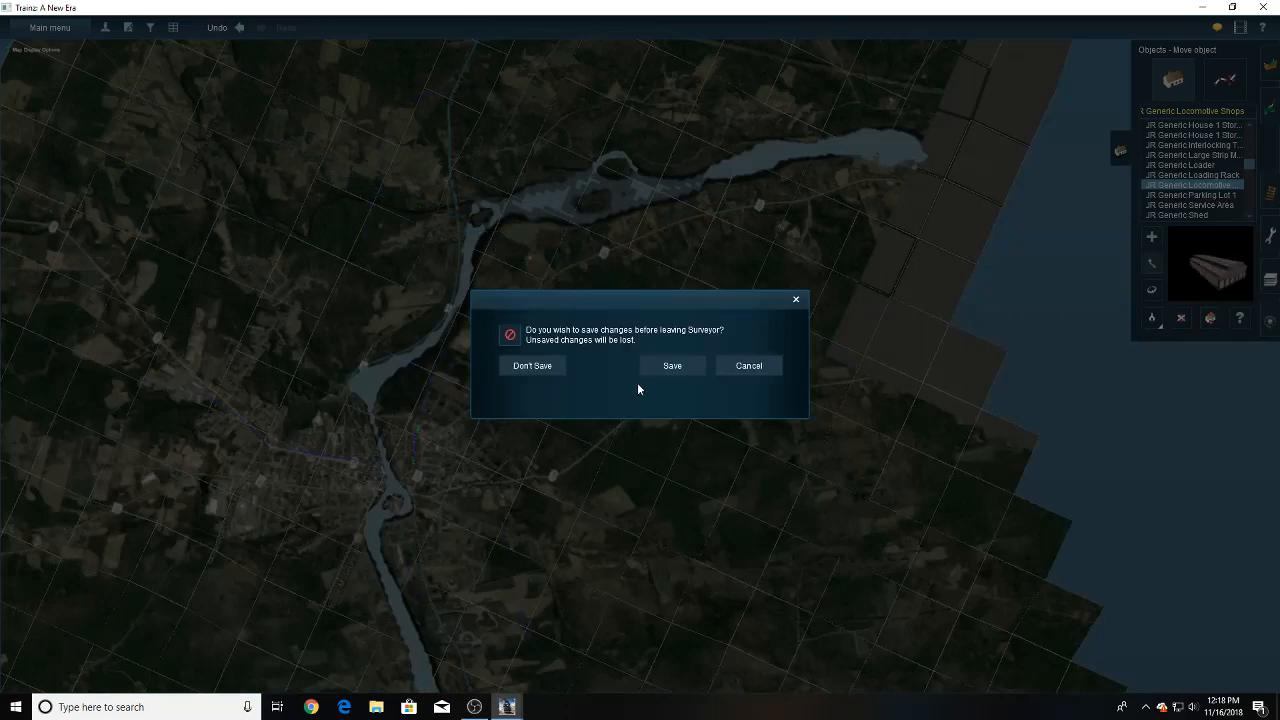
{"action": "left_click", "coordinate": [666, 367]}
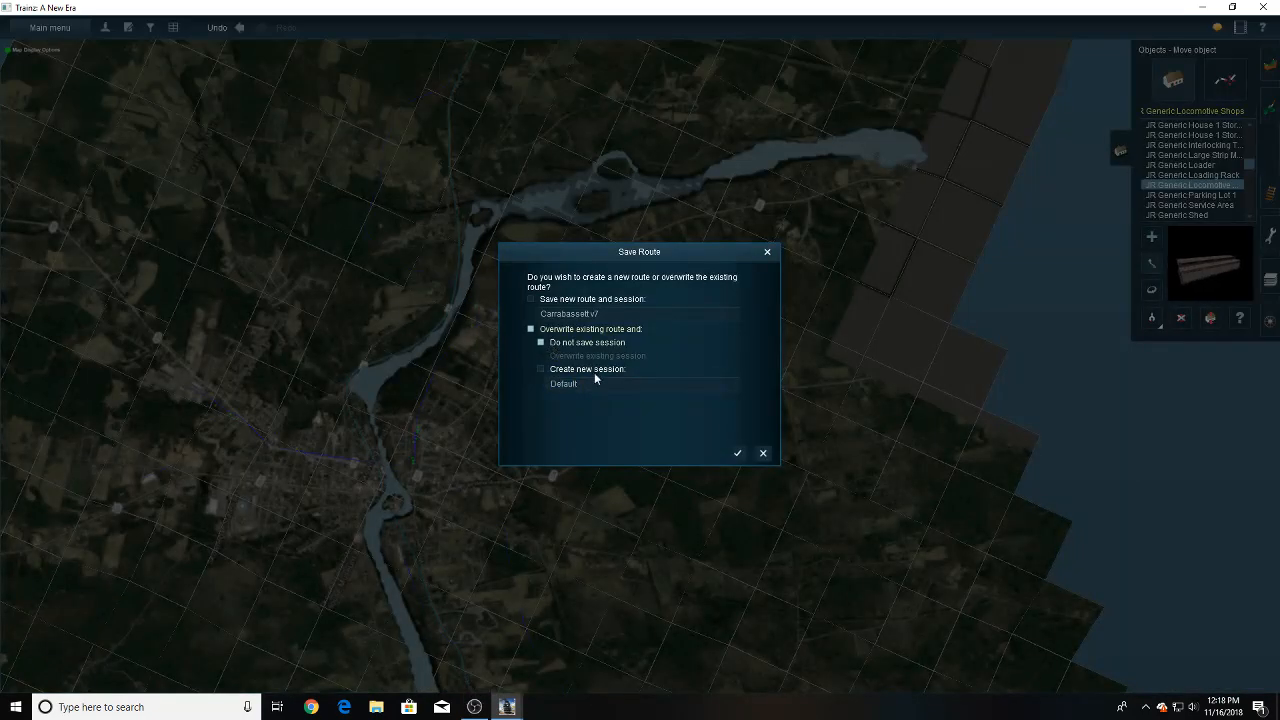
{"action": "left_click", "coordinate": [737, 453]}
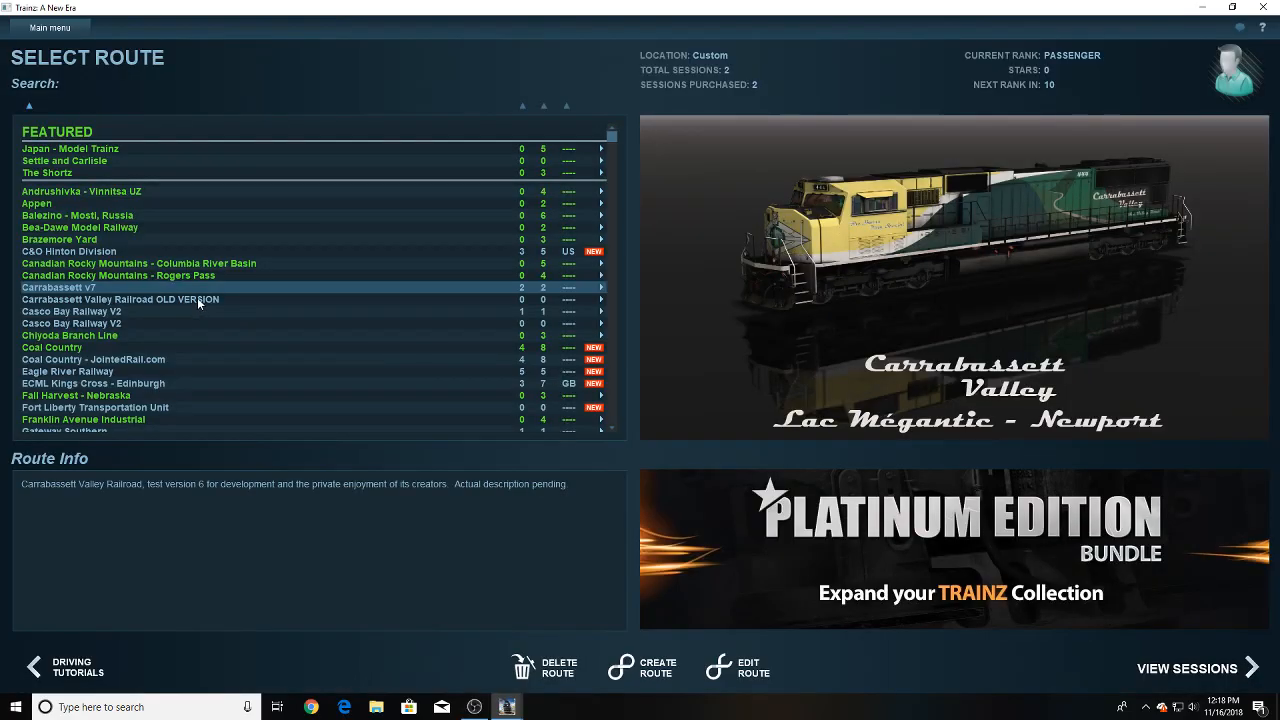
- Check the neighbouring Carrabassett and Casco Bay routes and open the session list of Carrabassett v7
{"action": "left_click", "coordinate": [197, 297]}
{"action": "left_click", "coordinate": [172, 310]}
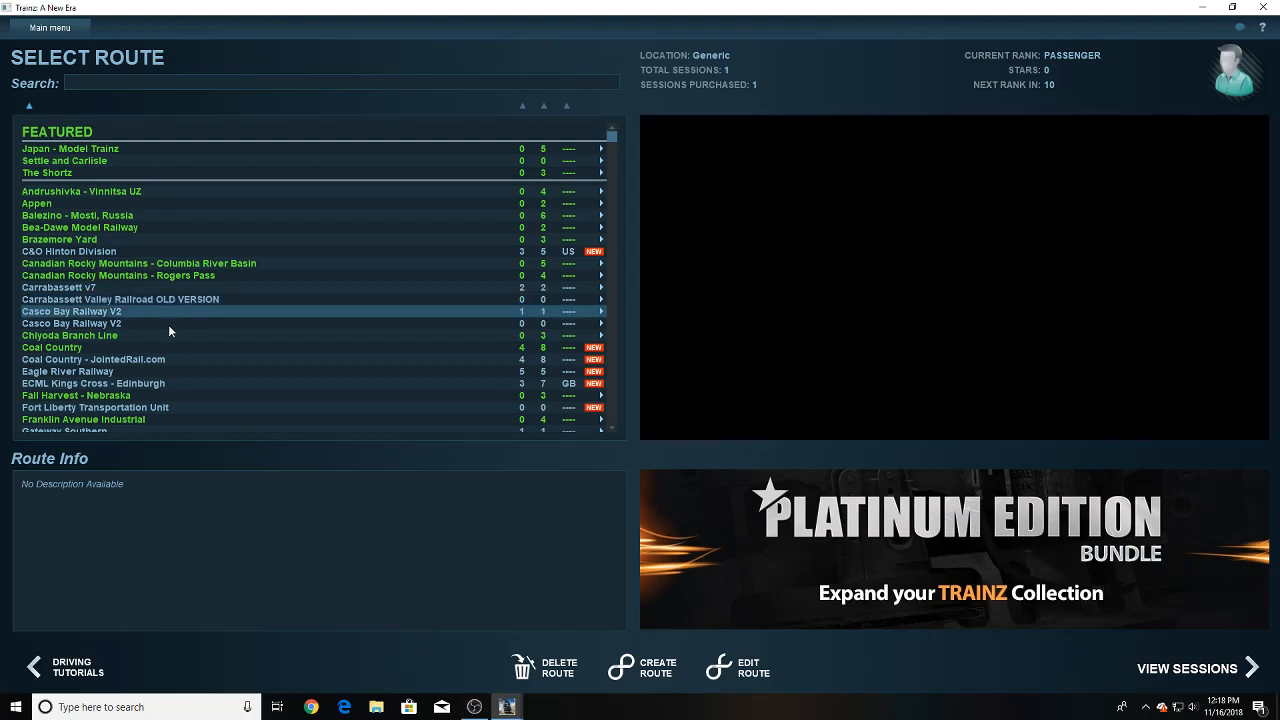
{"action": "left_click", "coordinate": [168, 323]}
{"action": "left_click", "coordinate": [184, 299]}
{"action": "left_click", "coordinate": [195, 287]}
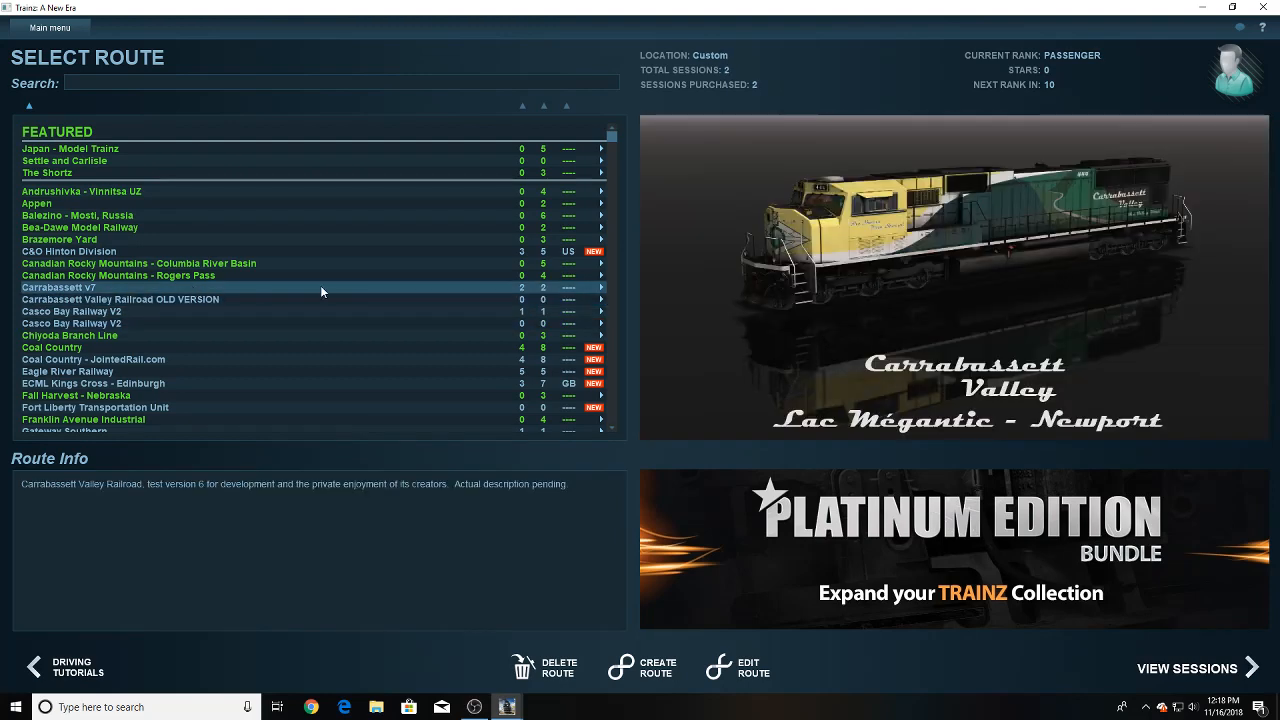
{"action": "double_click", "coordinate": [522, 289]}
- Open the second Default session of the route for editing
{"action": "left_click", "coordinate": [188, 142]}
{"action": "left_click", "coordinate": [183, 156]}
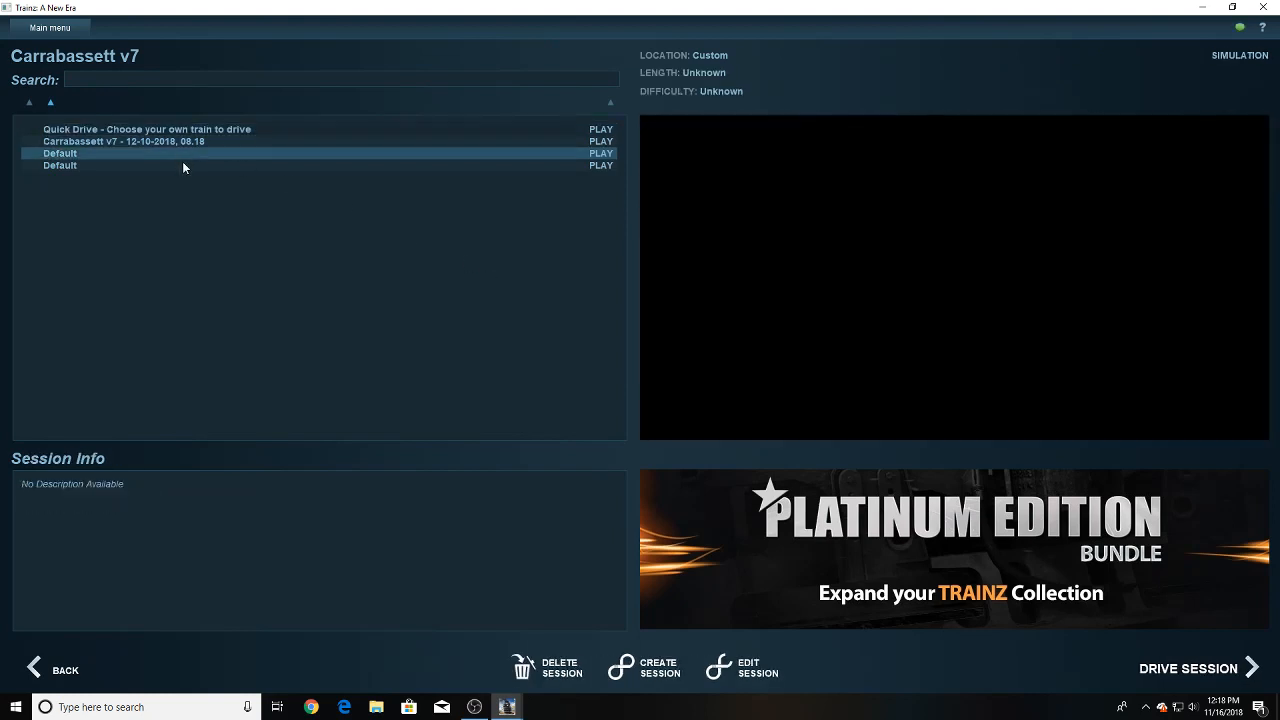
{"action": "left_click", "coordinate": [183, 167]}
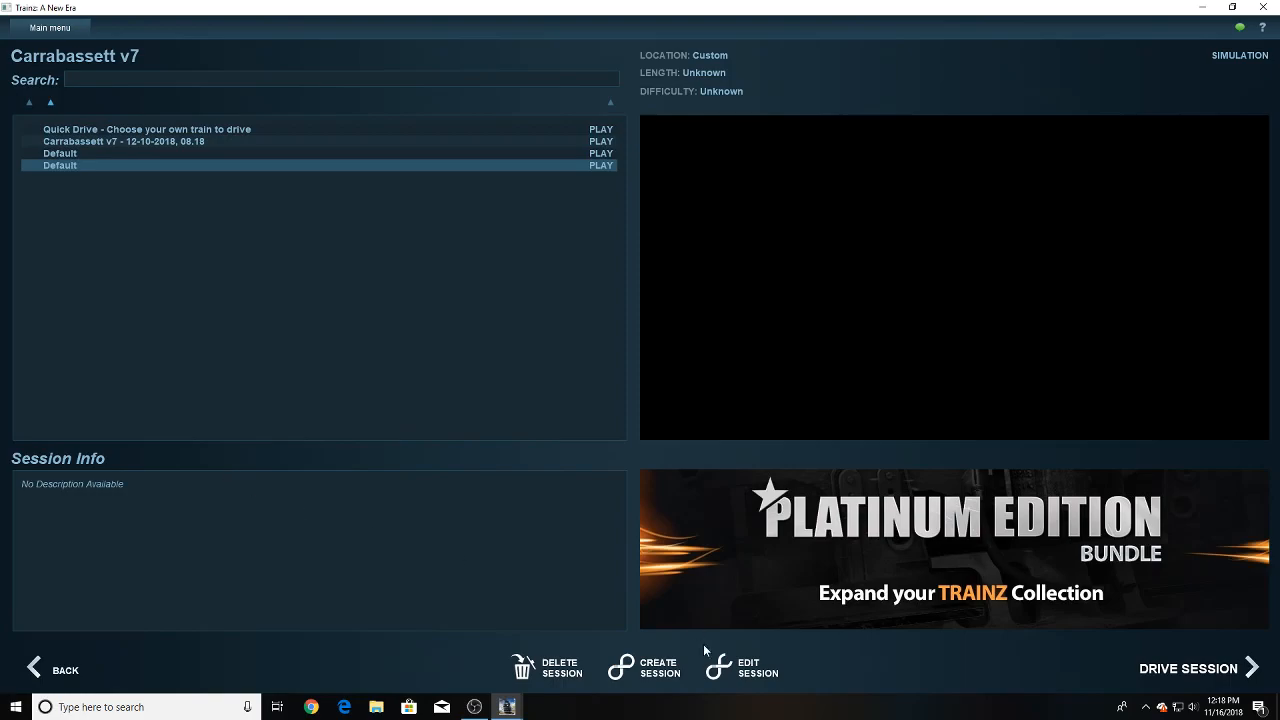
{"action": "left_click", "coordinate": [735, 676]}
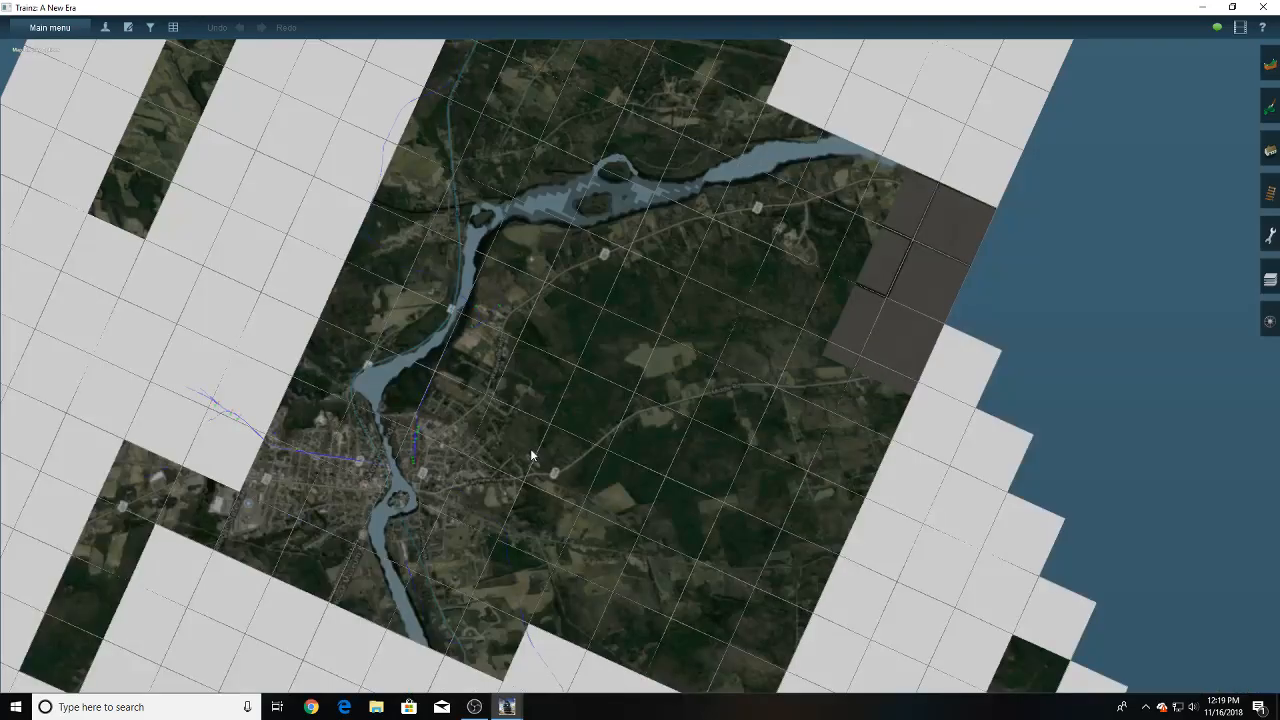
- Survey the route map from the river town back to the JR Generic Locomotive Shops 1 site and view the tracks there
{"action": "right_click", "coordinate": [531, 649]}
{"action": "right_click", "coordinate": [531, 649]}
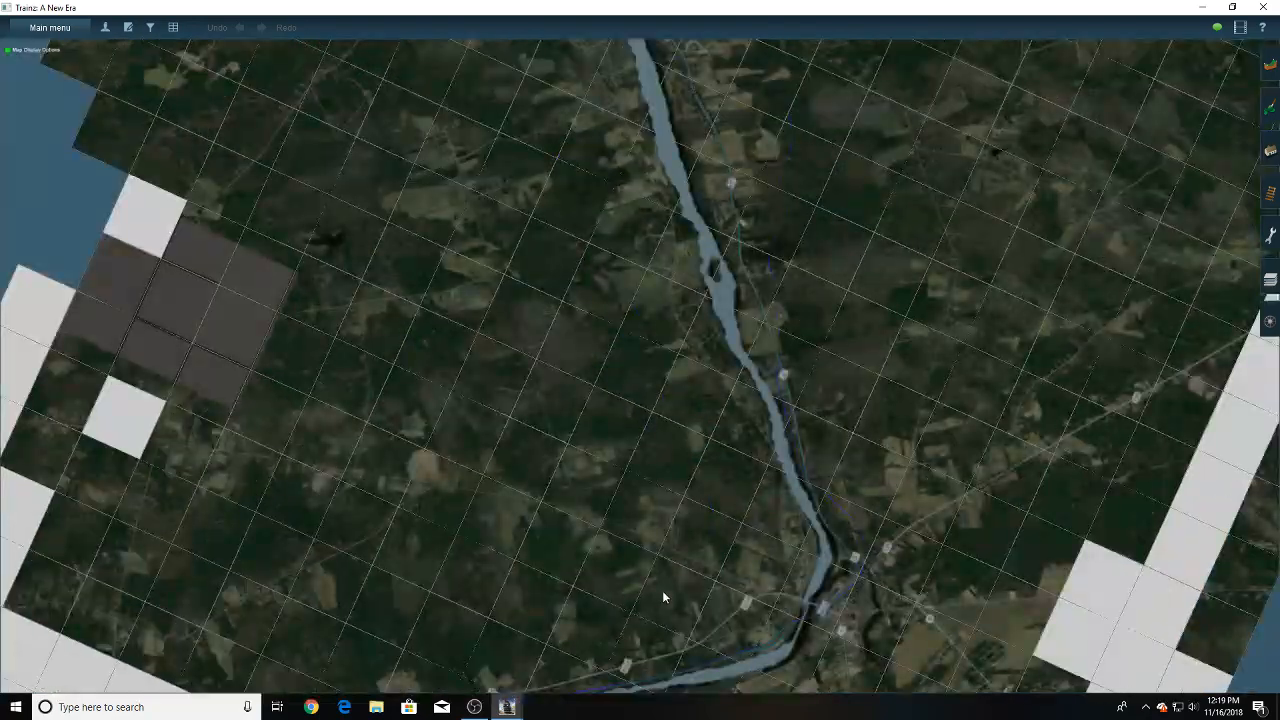
{"action": "right_click", "coordinate": [661, 594]}
{"action": "right_click", "coordinate": [661, 594]}
{"action": "right_click", "coordinate": [530, 523]}
{"action": "right_click", "coordinate": [448, 465]}
{"action": "right_click", "coordinate": [437, 442]}
{"action": "right_click", "coordinate": [587, 521]}
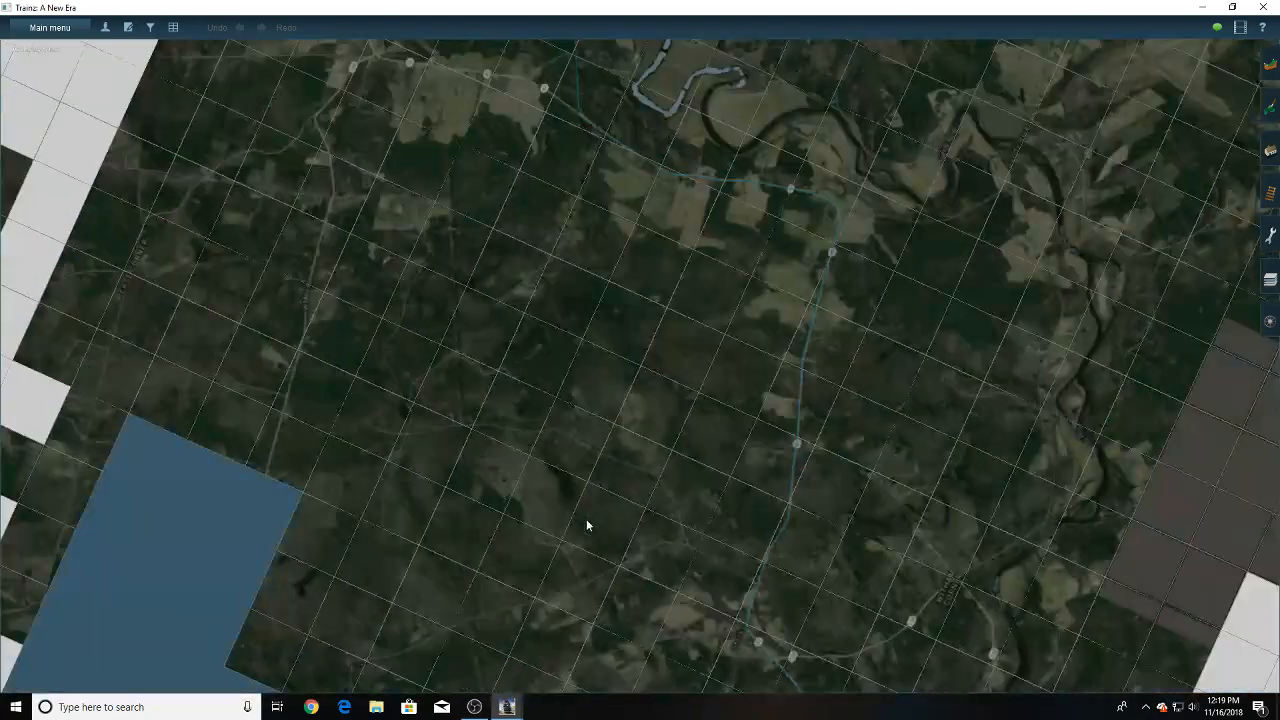
{"action": "right_click", "coordinate": [586, 520]}
{"action": "right_click", "coordinate": [586, 520]}
{"action": "scroll", "coordinate": [587, 525], "scroll_direction": "down", "scroll_amount": 10}
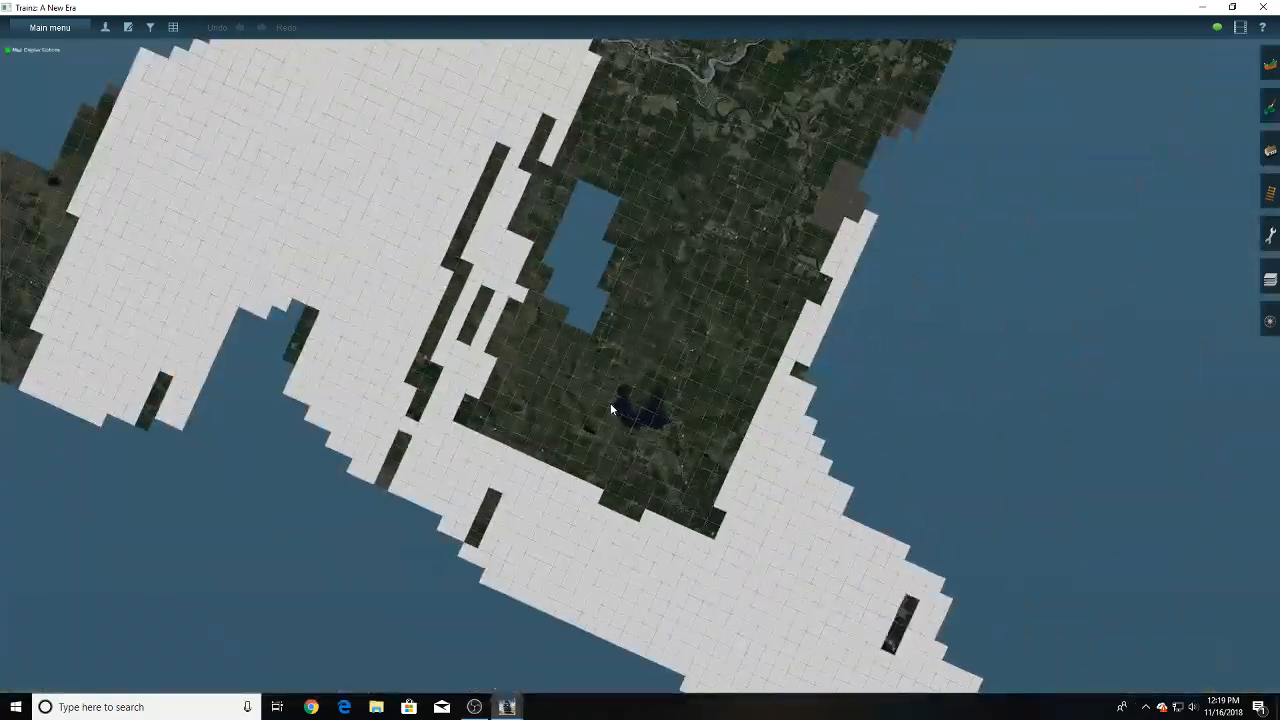
{"action": "right_click", "coordinate": [679, 188]}
{"action": "right_click", "coordinate": [679, 188]}
{"action": "right_click", "coordinate": [543, 354]}
{"action": "scroll", "coordinate": [543, 352], "scroll_direction": "up", "scroll_amount": 10}
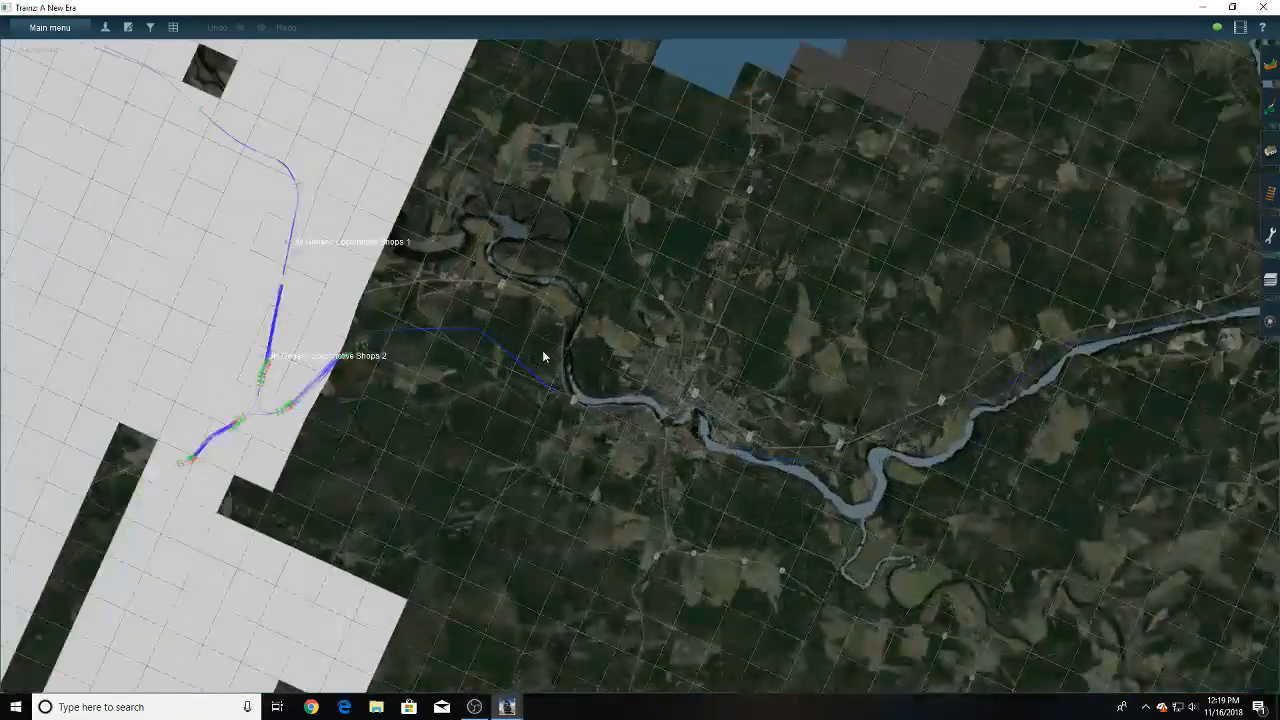
{"action": "right_click", "coordinate": [396, 312]}
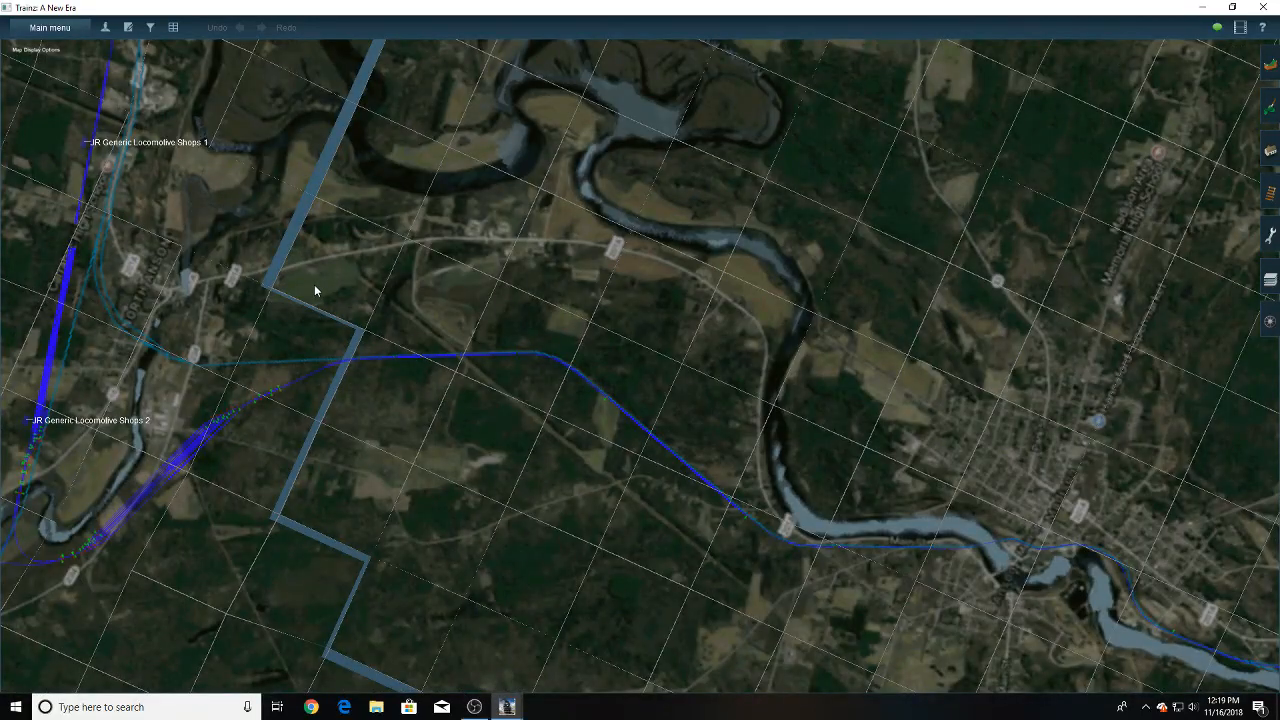
{"action": "right_click", "coordinate": [314, 290]}
{"action": "right_click", "coordinate": [402, 218]}
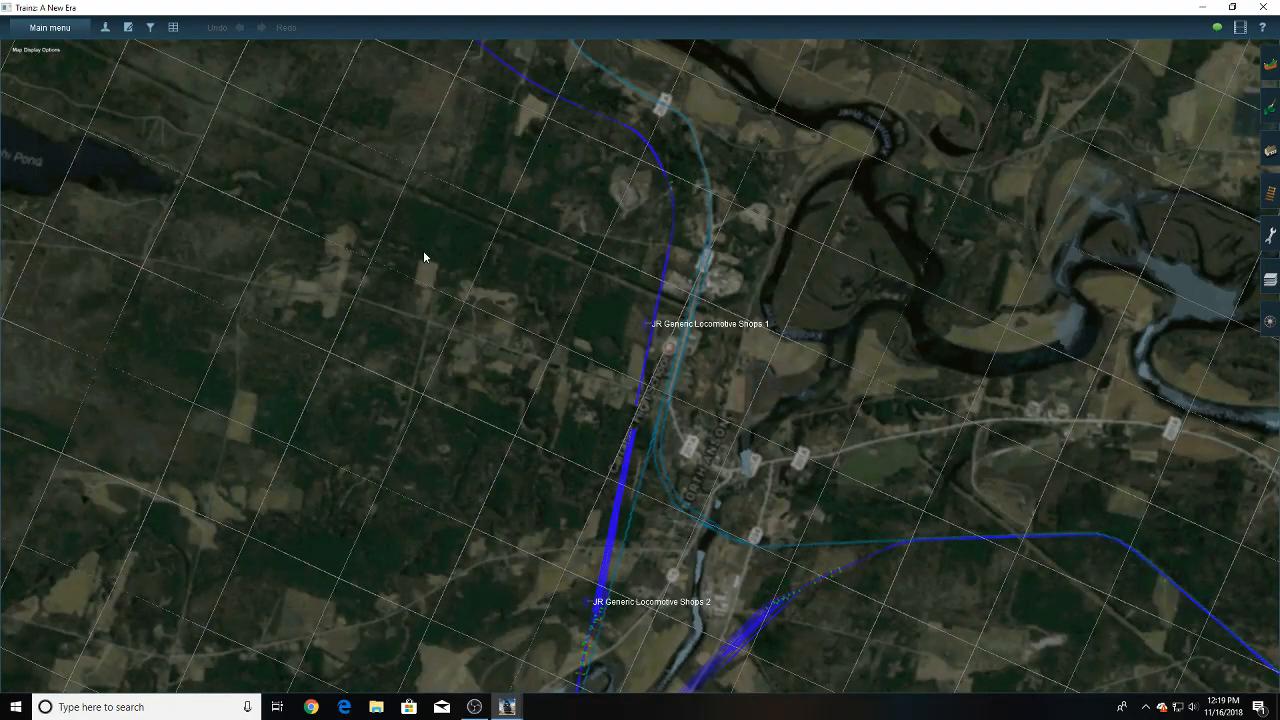
{"action": "scroll", "coordinate": [438, 263], "scroll_direction": "up", "scroll_amount": 10}
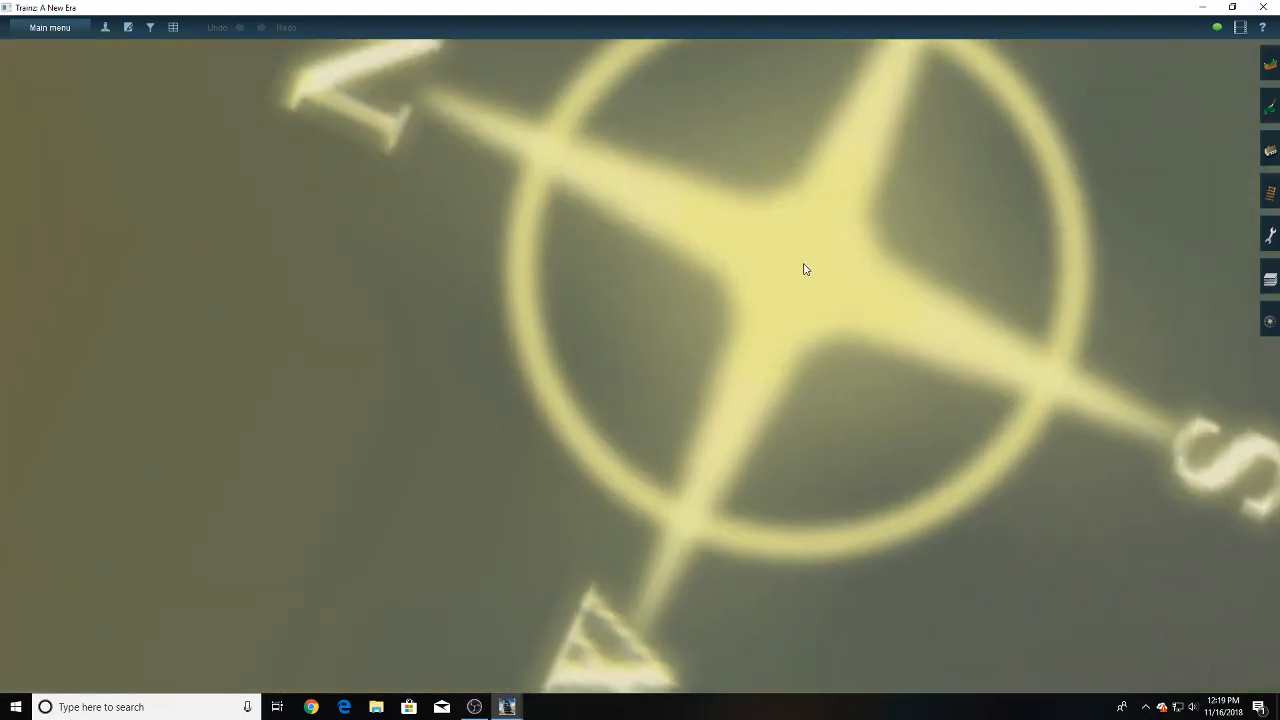
- Examine the locomotive shop, silos, sheds and gantry crane placed beside the tracks
{"action": "scroll", "coordinate": [805, 269], "scroll_direction": "down", "scroll_amount": 10}
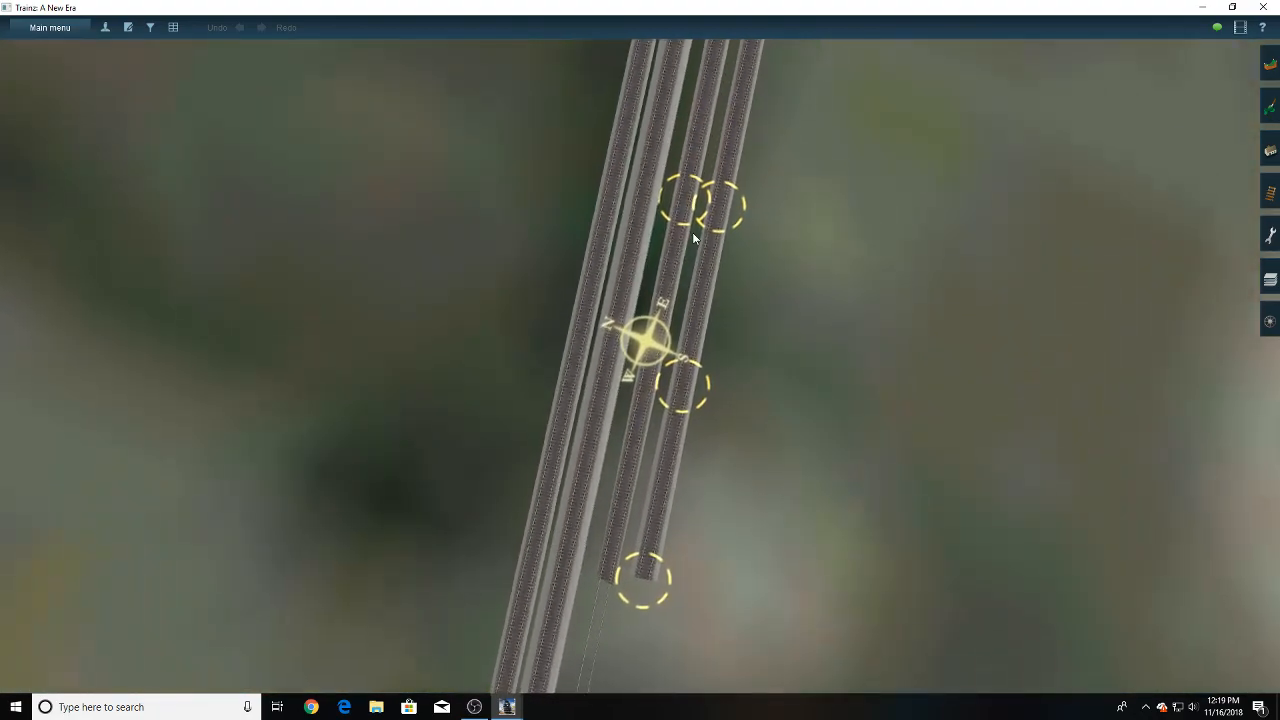
{"action": "key", "text": "Down"}
{"action": "right_click", "coordinate": [612, 222]}
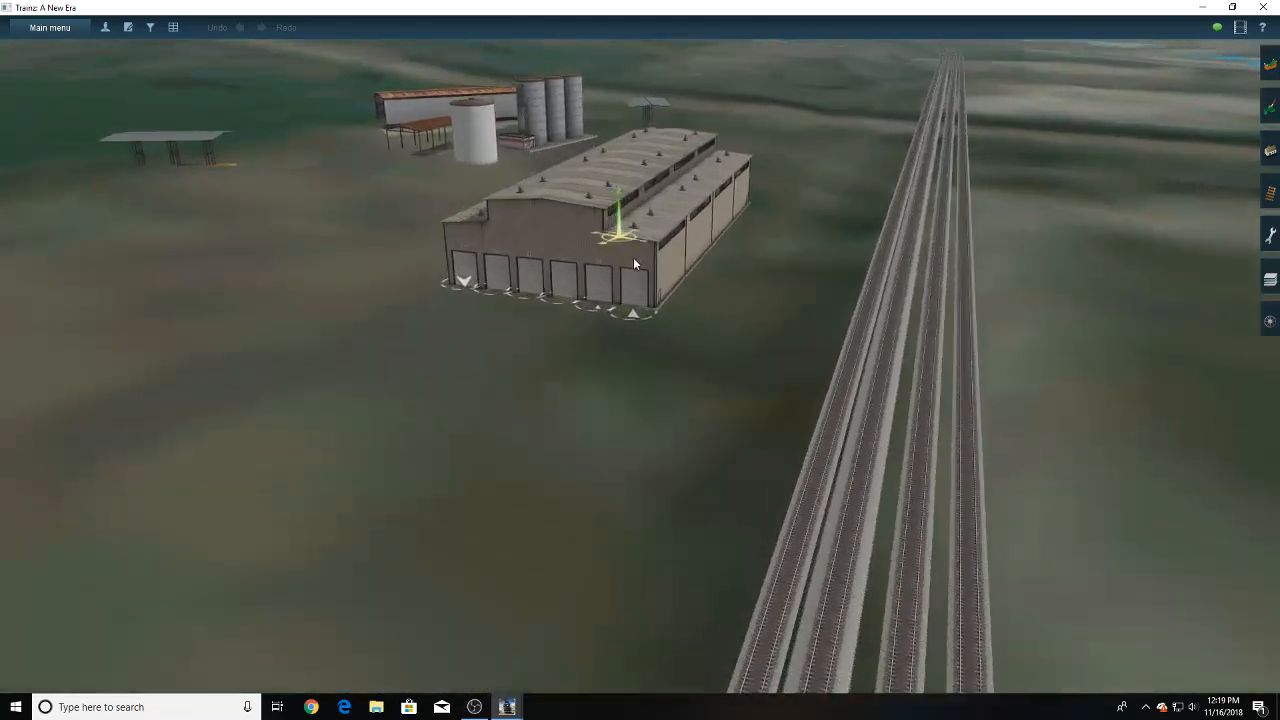
{"action": "right_click", "coordinate": [560, 262]}
{"action": "right_click", "coordinate": [628, 280]}
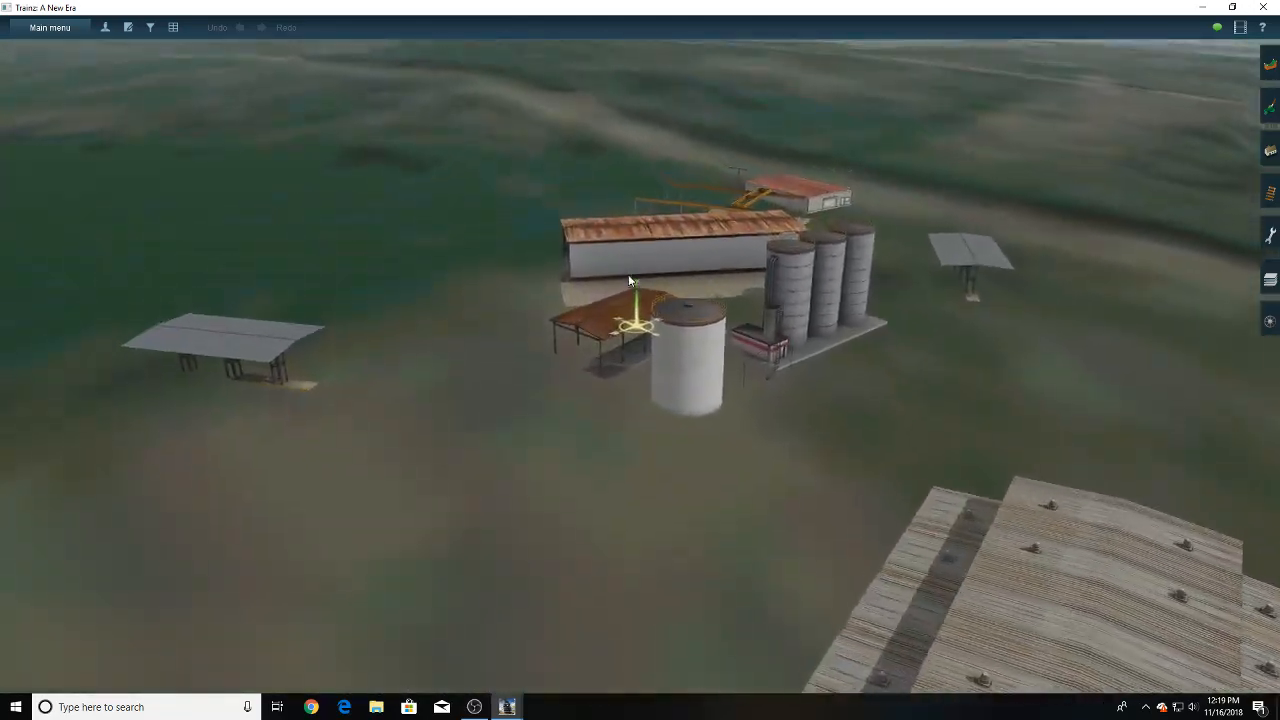
{"action": "key", "text": "Left"}
{"action": "key", "text": "Left"}
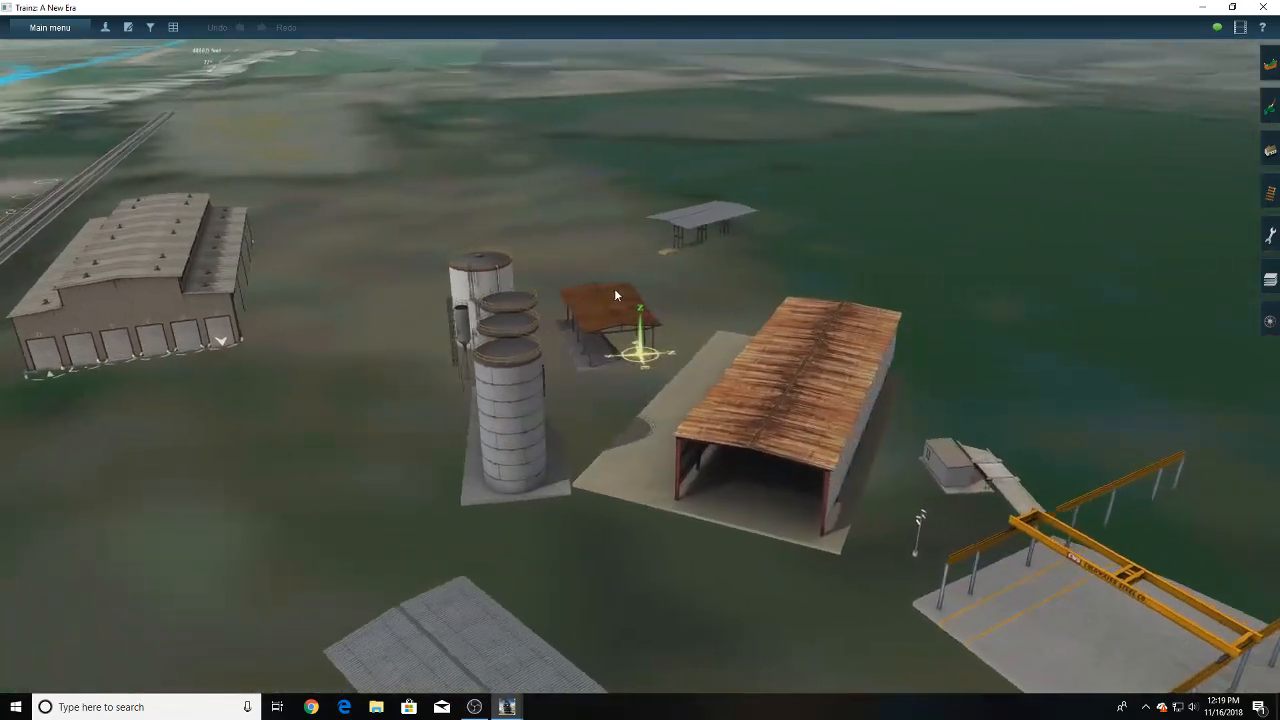
{"action": "right_click", "coordinate": [586, 385]}
{"action": "right_click", "coordinate": [631, 378]}
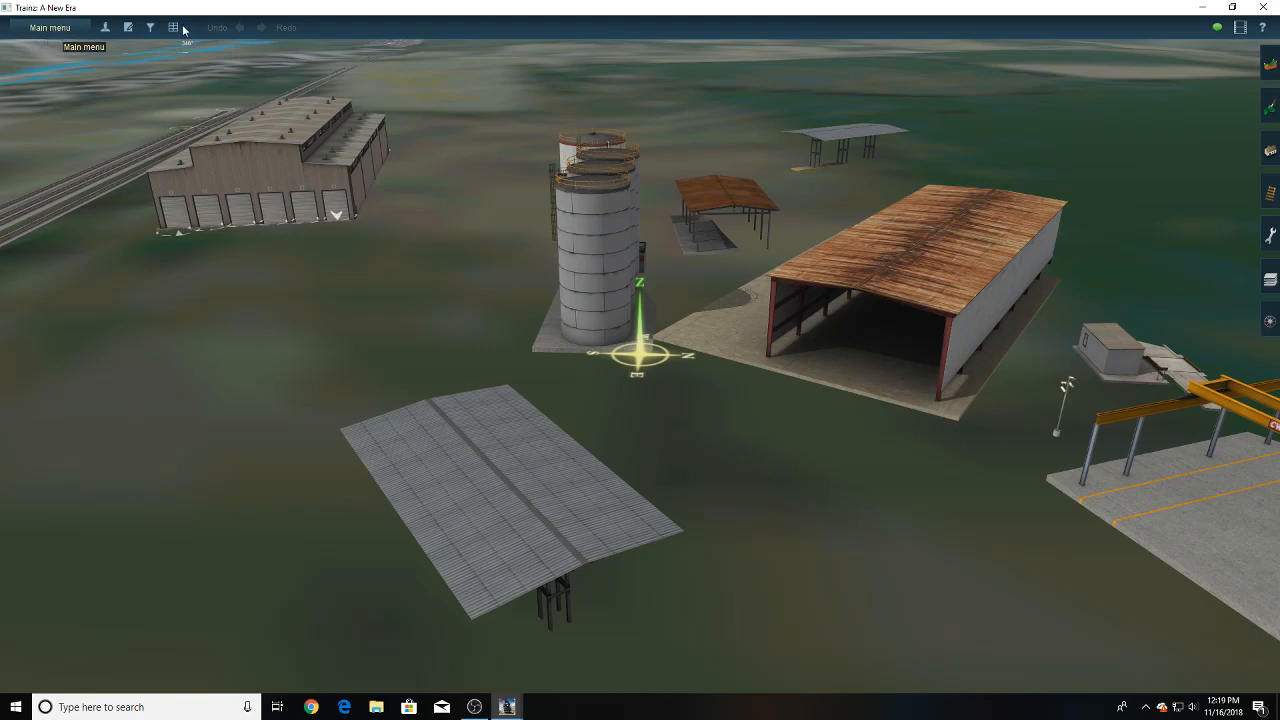
- Create a new pick list named "Yard Items"
{"action": "left_click", "coordinate": [50, 28]}
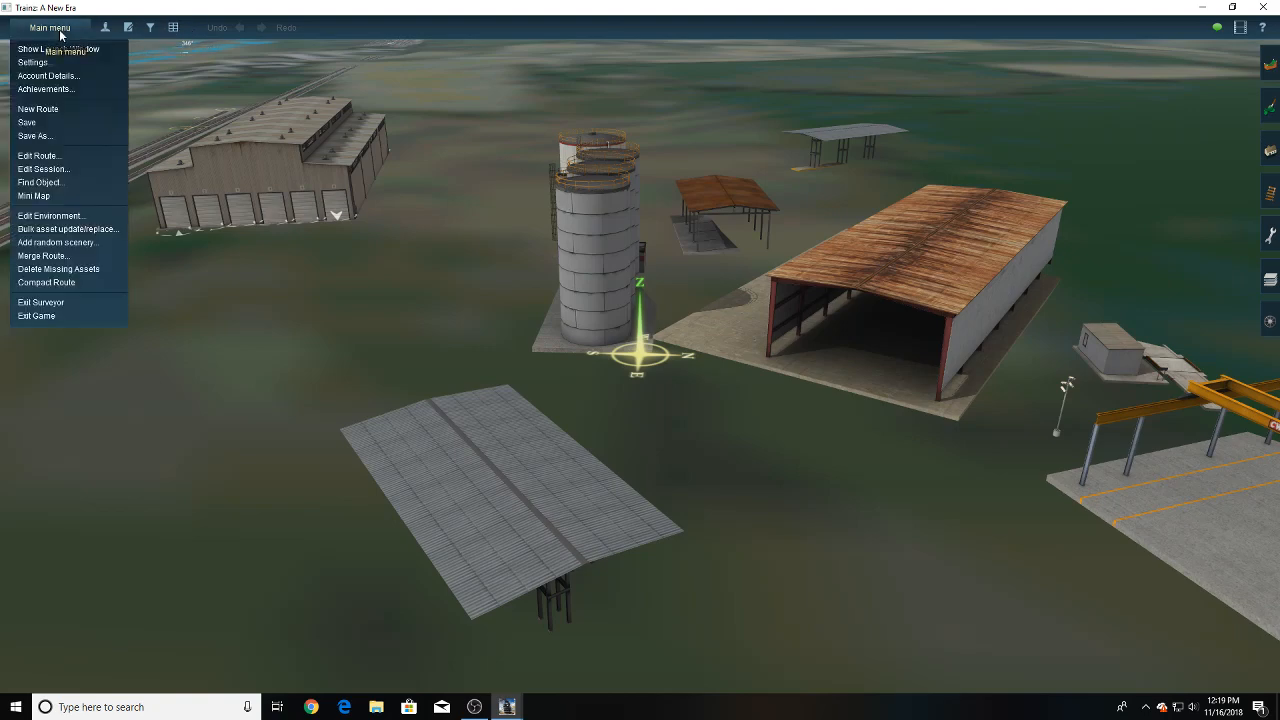
{"action": "left_click", "coordinate": [150, 28]}
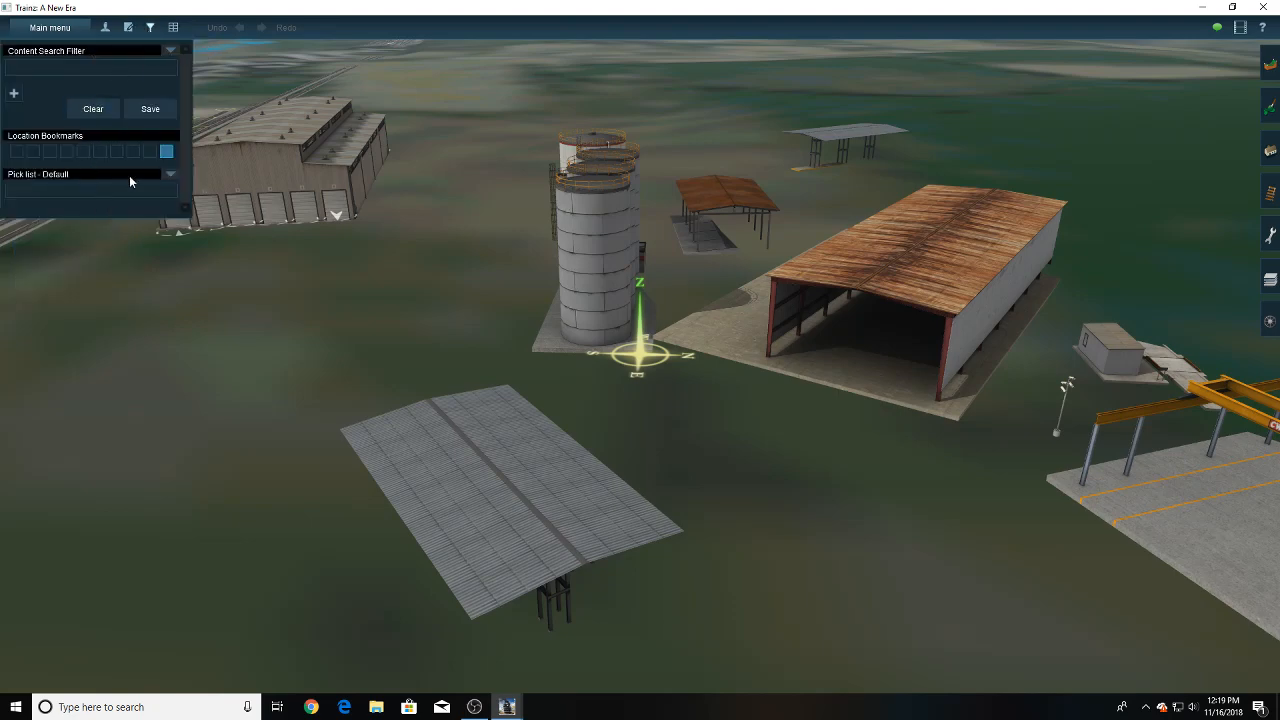
{"action": "left_click", "coordinate": [171, 175]}
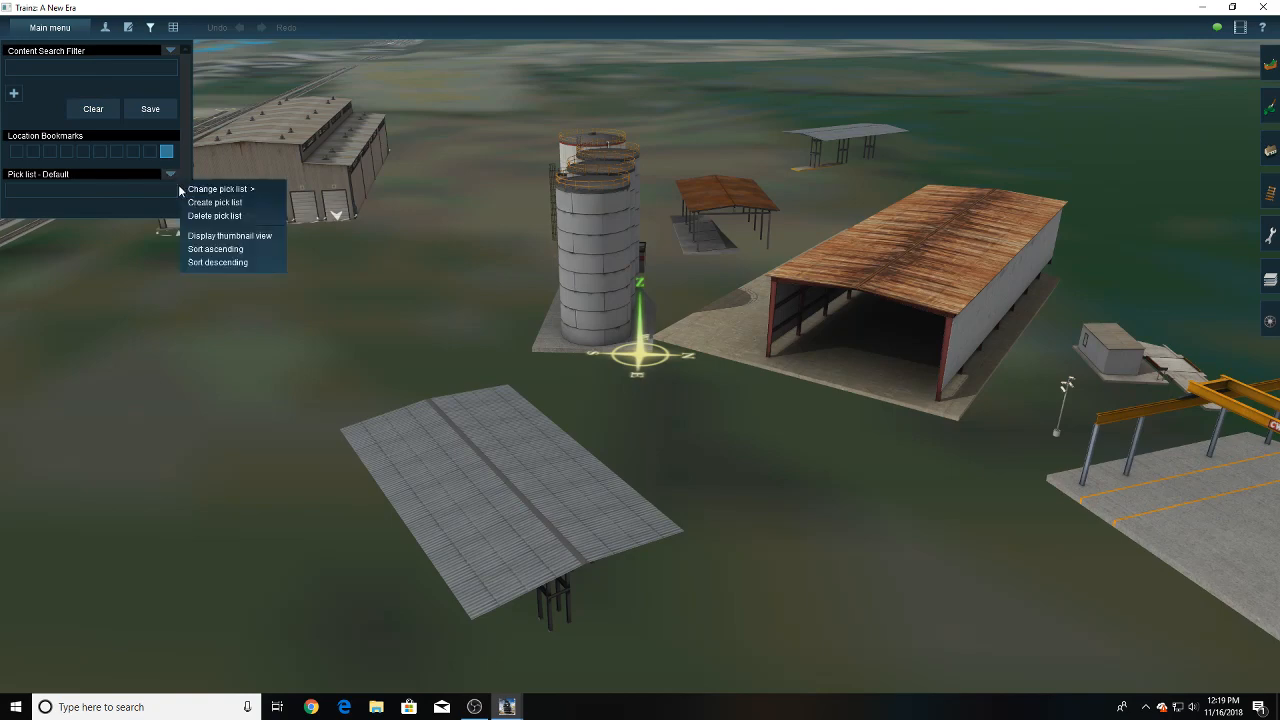
{"action": "left_click", "coordinate": [227, 203]}
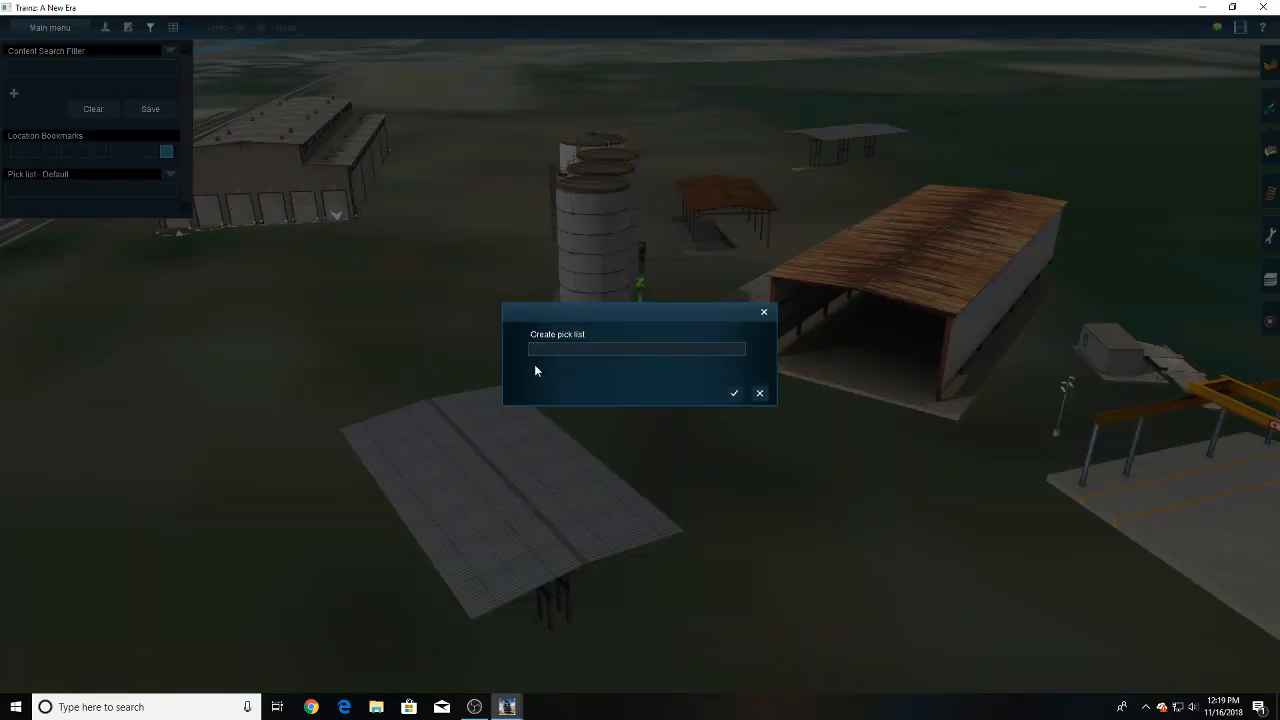
{"action": "type", "text": "Yard Items"}
{"action": "key", "text": "Return"}
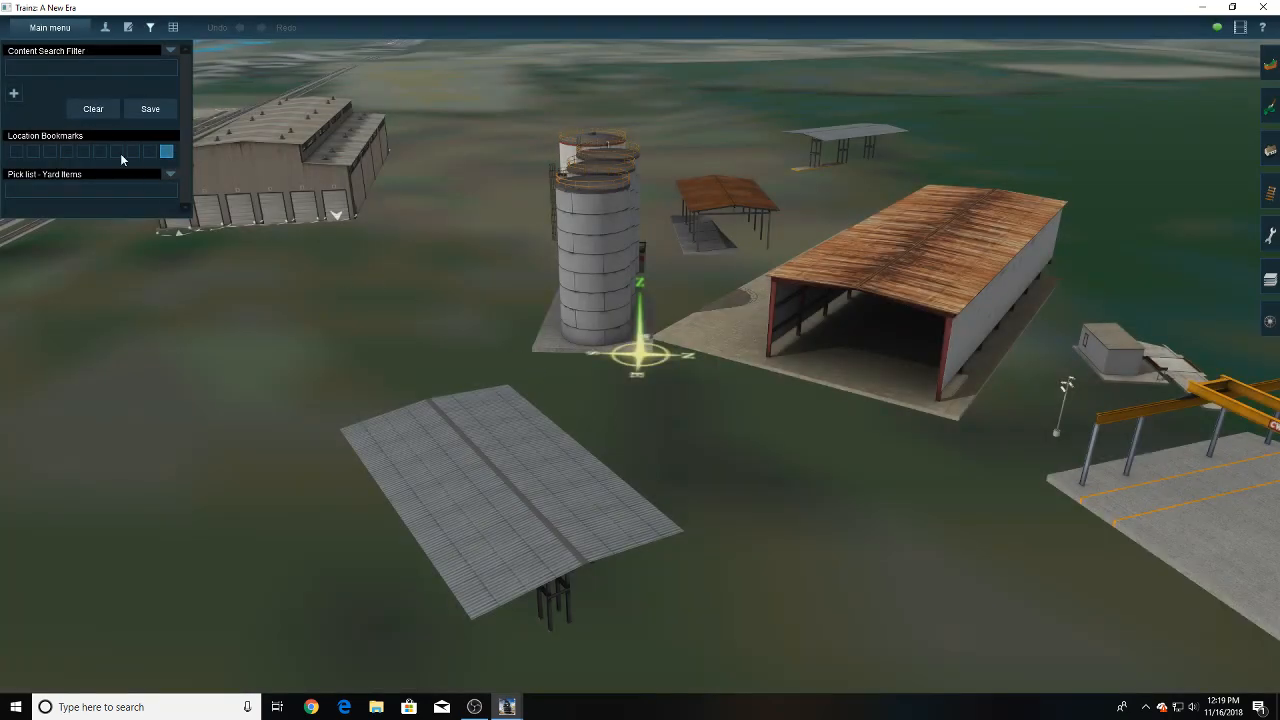
- Add the JR Large Steel Shed and the JR Railroad Scale from the scene to the Yard Items pick list
{"action": "left_click", "coordinate": [14, 95]}
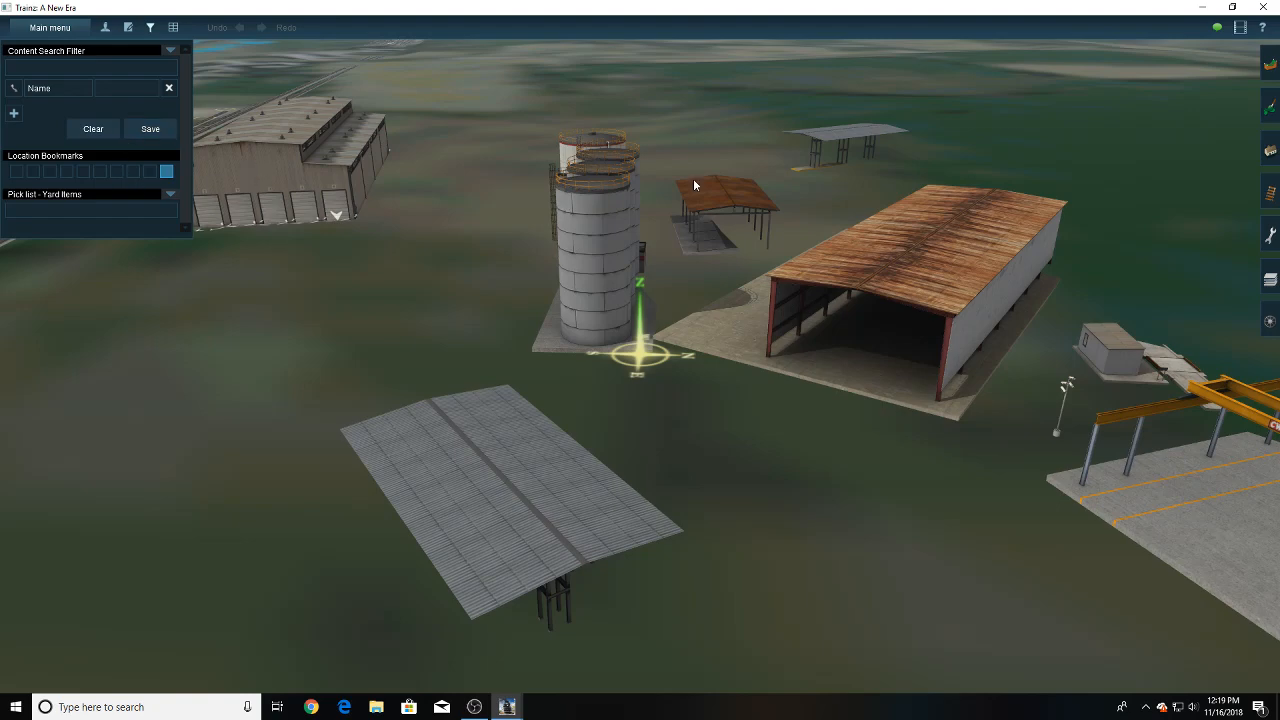
{"action": "left_click", "coordinate": [1271, 152]}
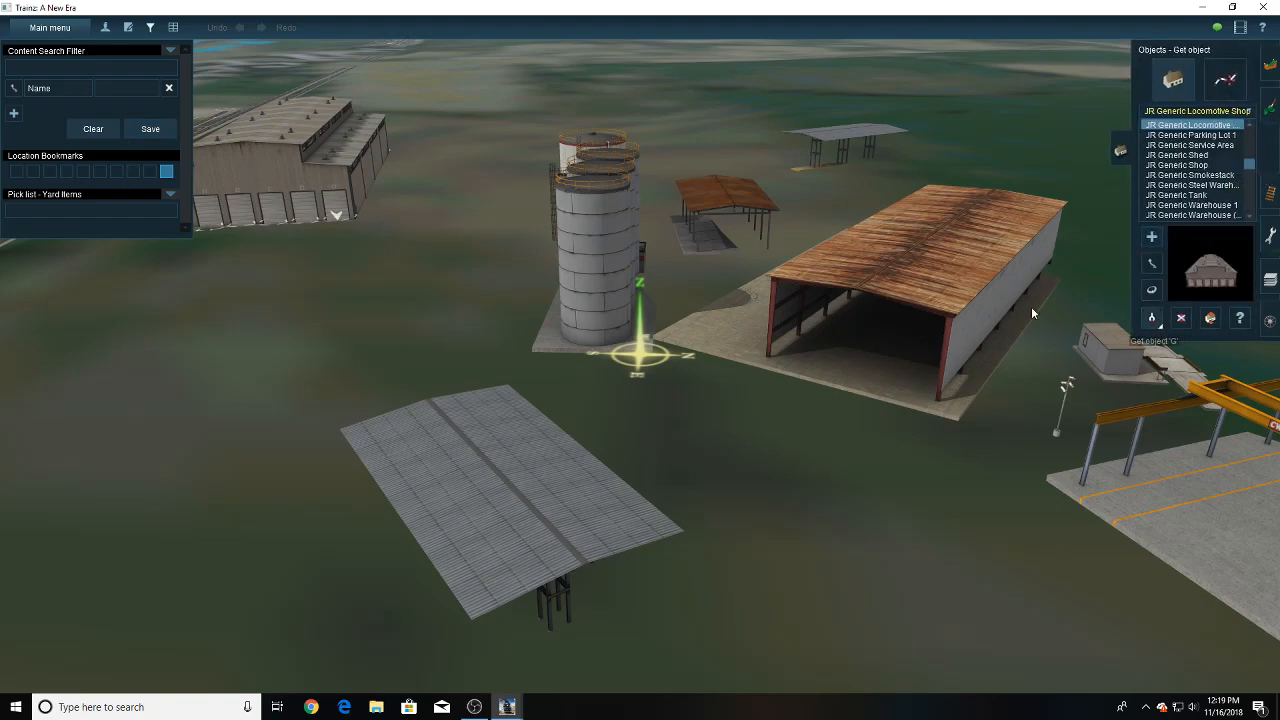
{"action": "left_click", "coordinate": [935, 290]}
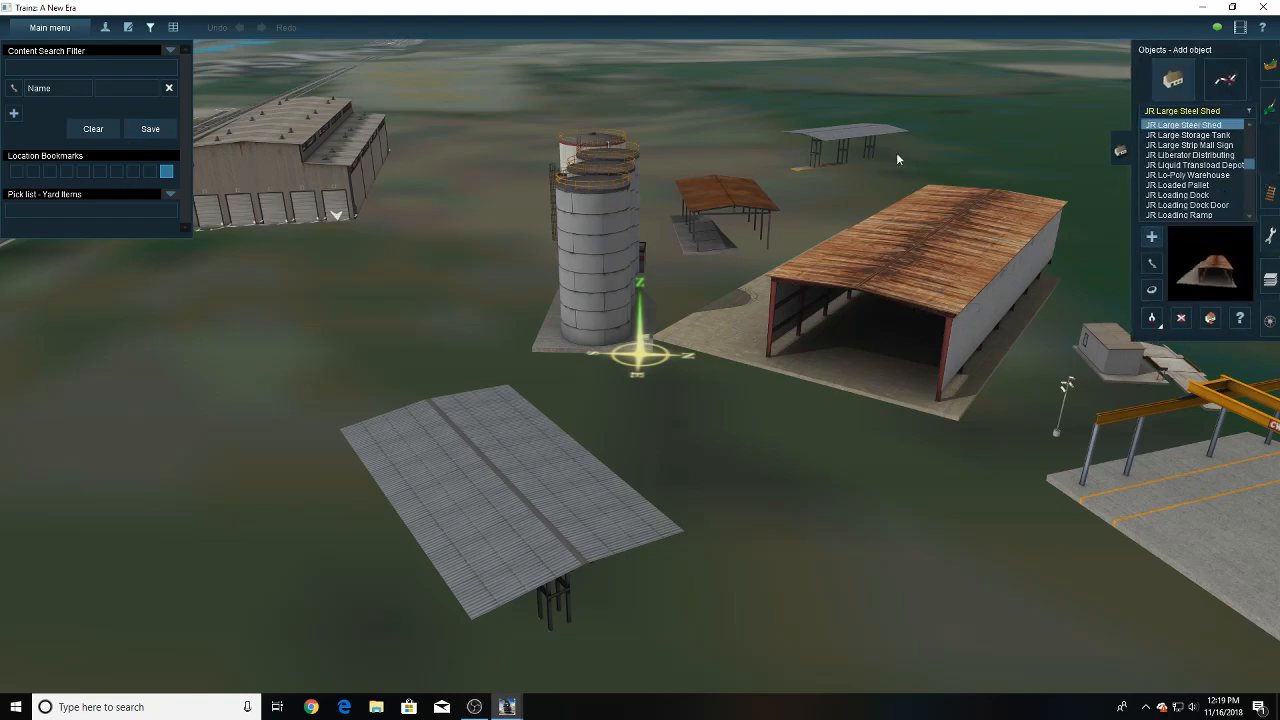
{"action": "left_click_drag", "start_coordinate": [1150, 126], "coordinate": [81, 212]}
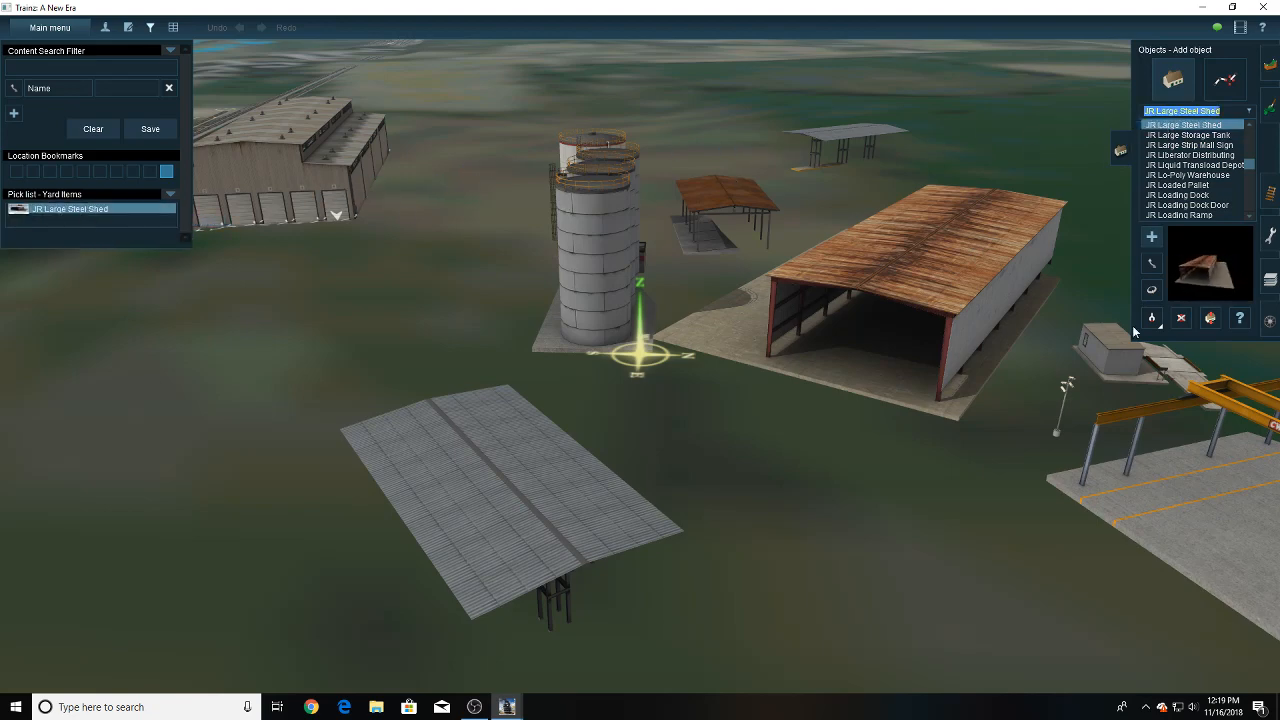
{"action": "left_click", "coordinate": [1120, 362]}
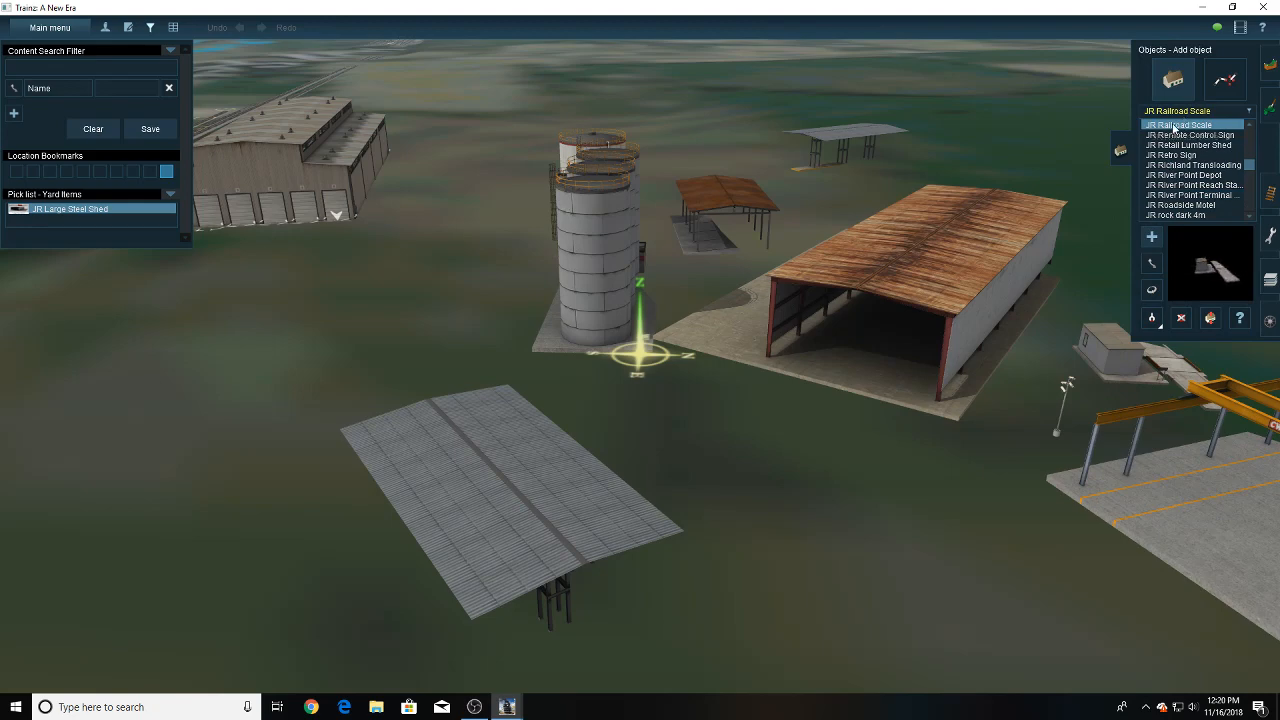
{"action": "left_click_drag", "start_coordinate": [1178, 124], "coordinate": [88, 226]}
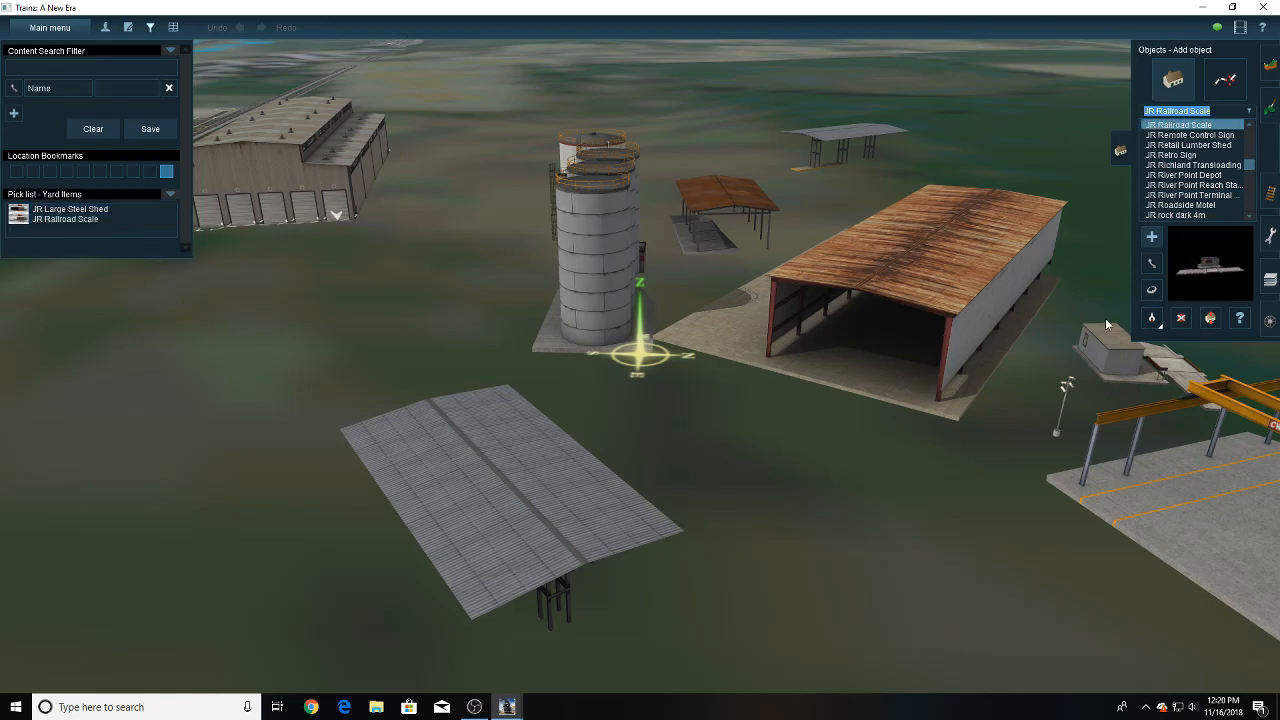
- Add the JR Industrial Tanks and the JR Large Canopy from the scene to the Yard Items pick list
{"action": "left_click", "coordinate": [584, 290]}
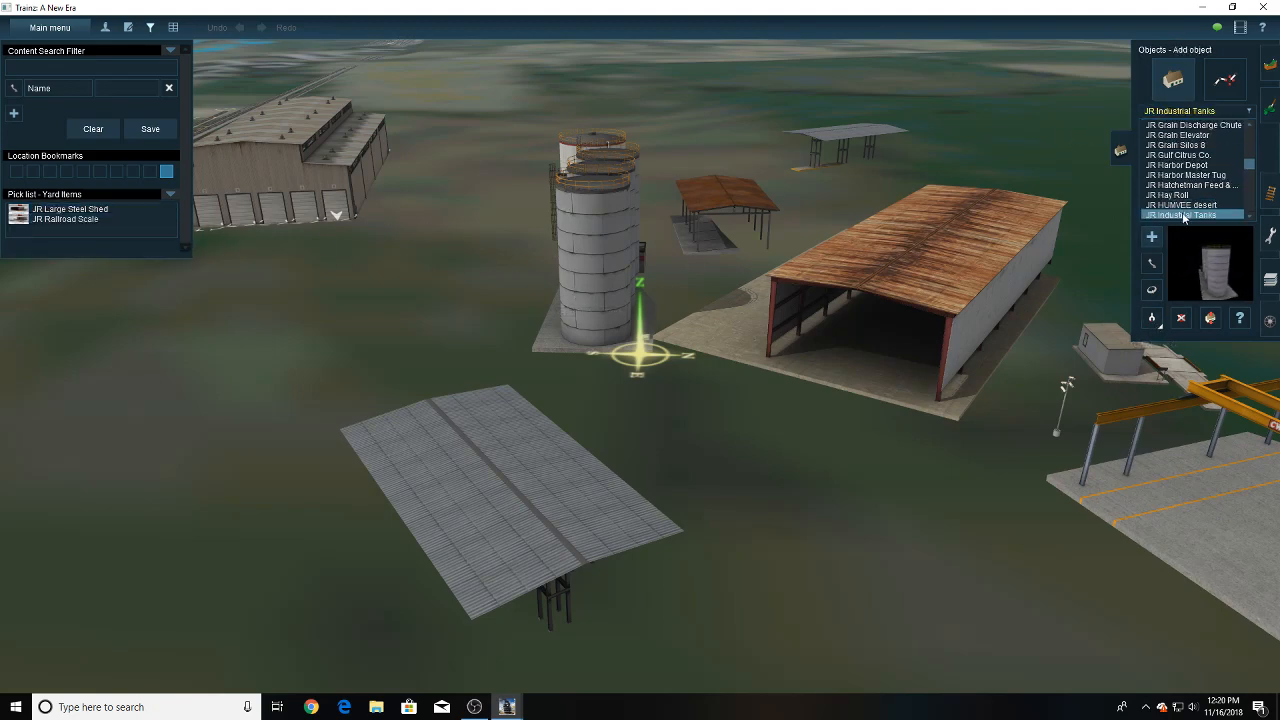
{"action": "left_click_drag", "start_coordinate": [1180, 215], "coordinate": [112, 229]}
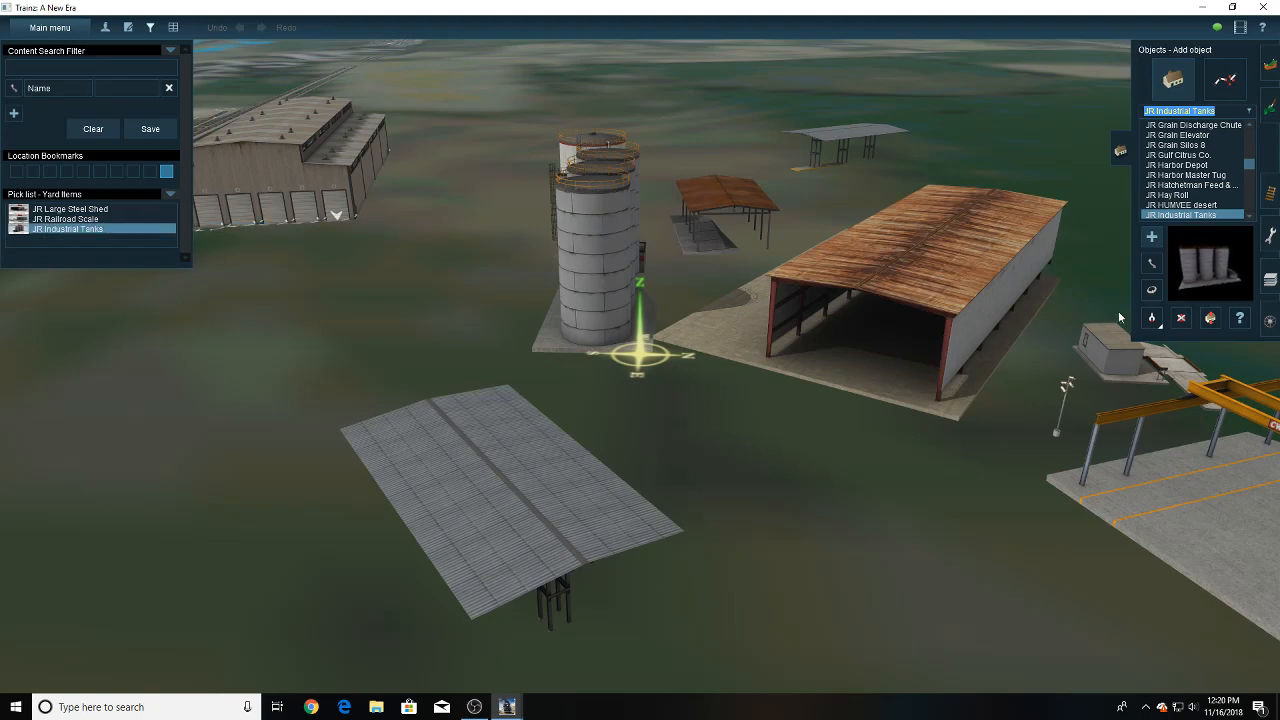
{"action": "key", "text": "g"}
{"action": "left_click", "coordinate": [538, 483]}
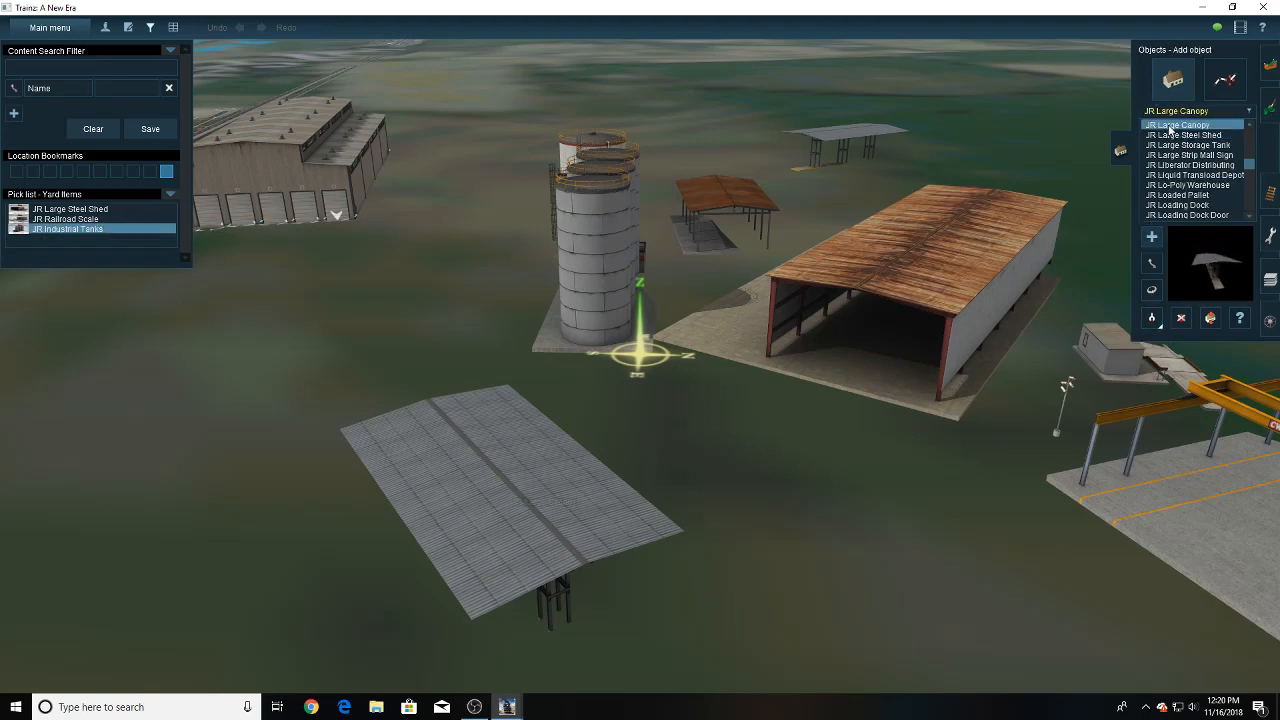
{"action": "left_click_drag", "start_coordinate": [1170, 128], "coordinate": [110, 240]}
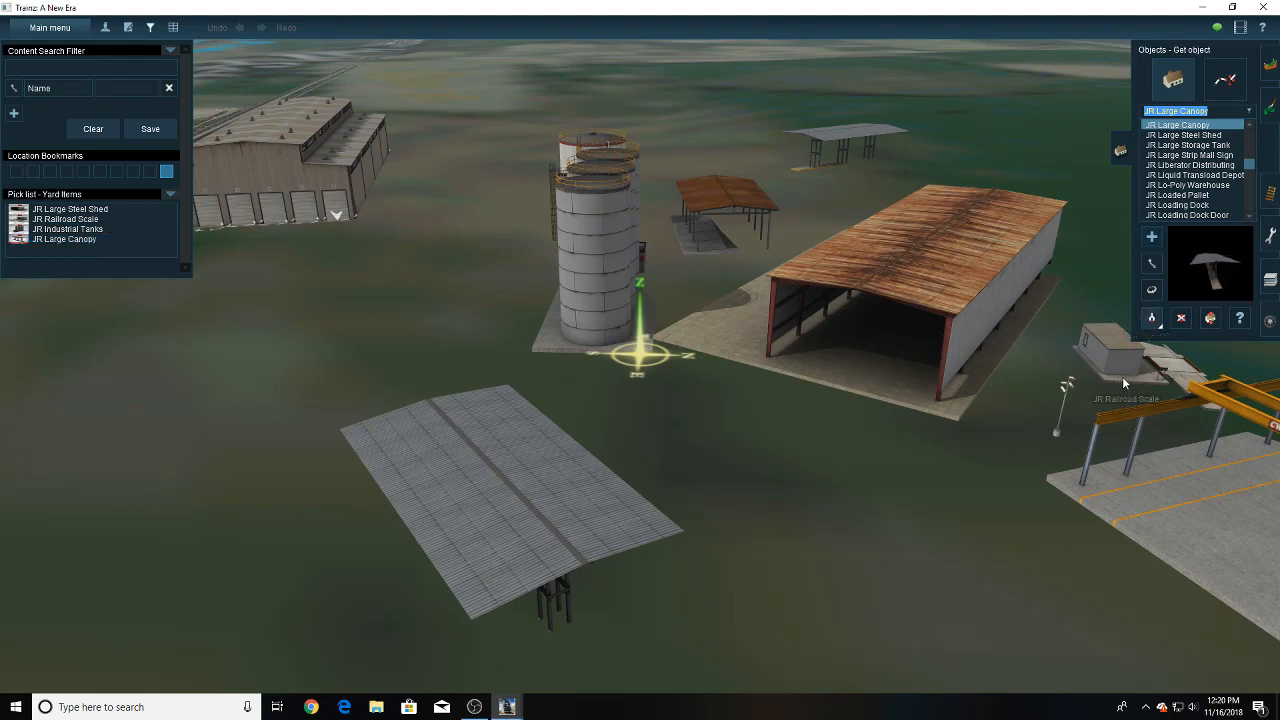
- Add the JR Overhead Crane and the JR Parking Lot Light from the scene to the Yard Items pick list
{"action": "left_click", "coordinate": [1170, 503]}
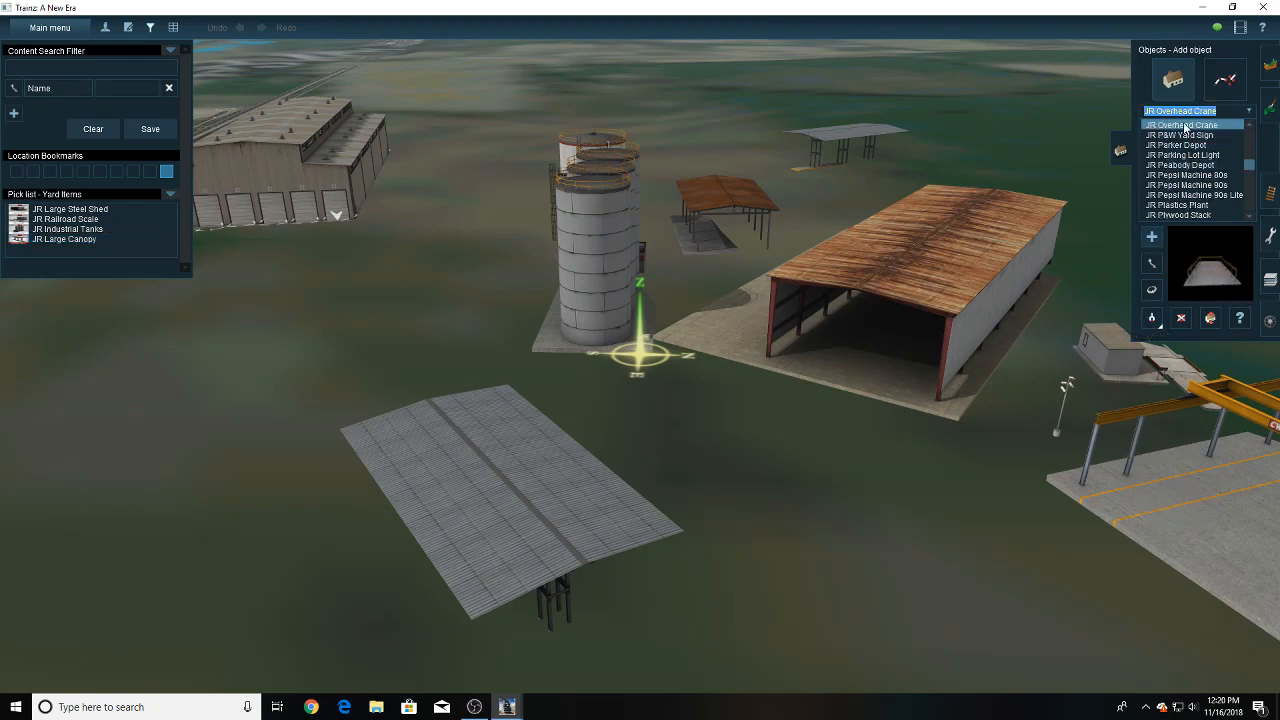
{"action": "left_click_drag", "start_coordinate": [1180, 125], "coordinate": [86, 247]}
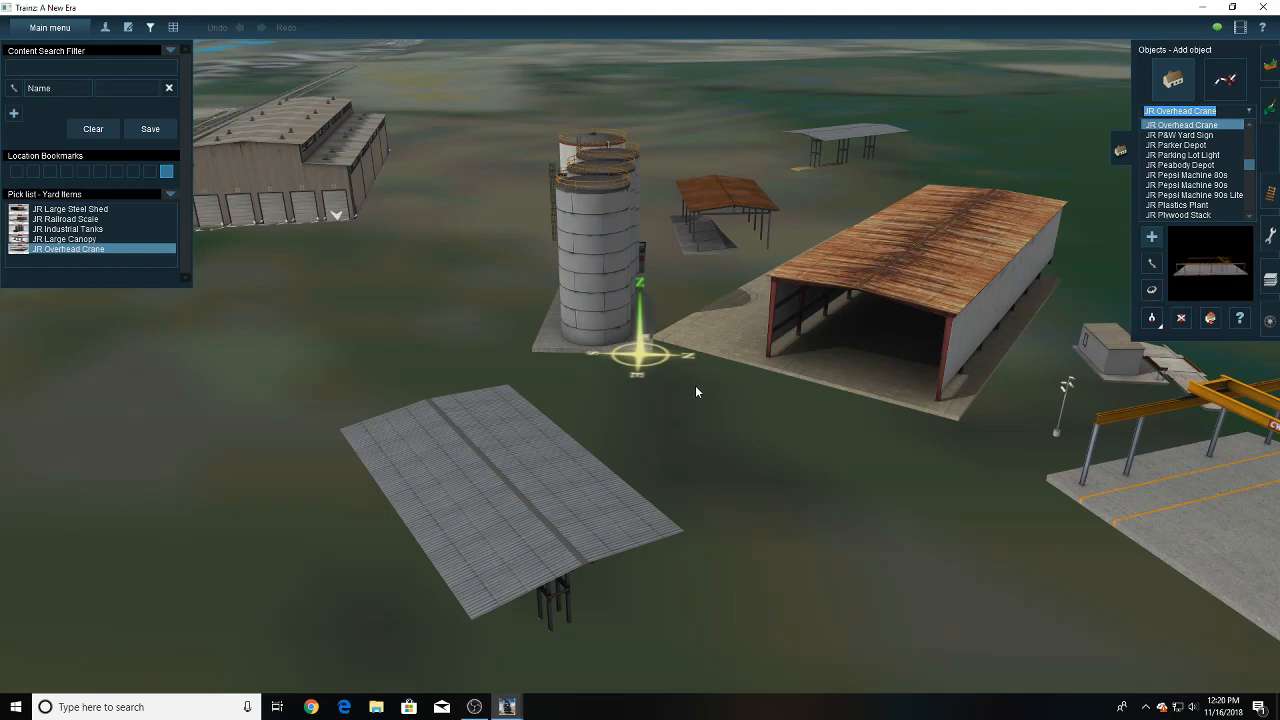
{"action": "right_click_drag", "start_coordinate": [708, 395], "coordinate": [598, 360]}
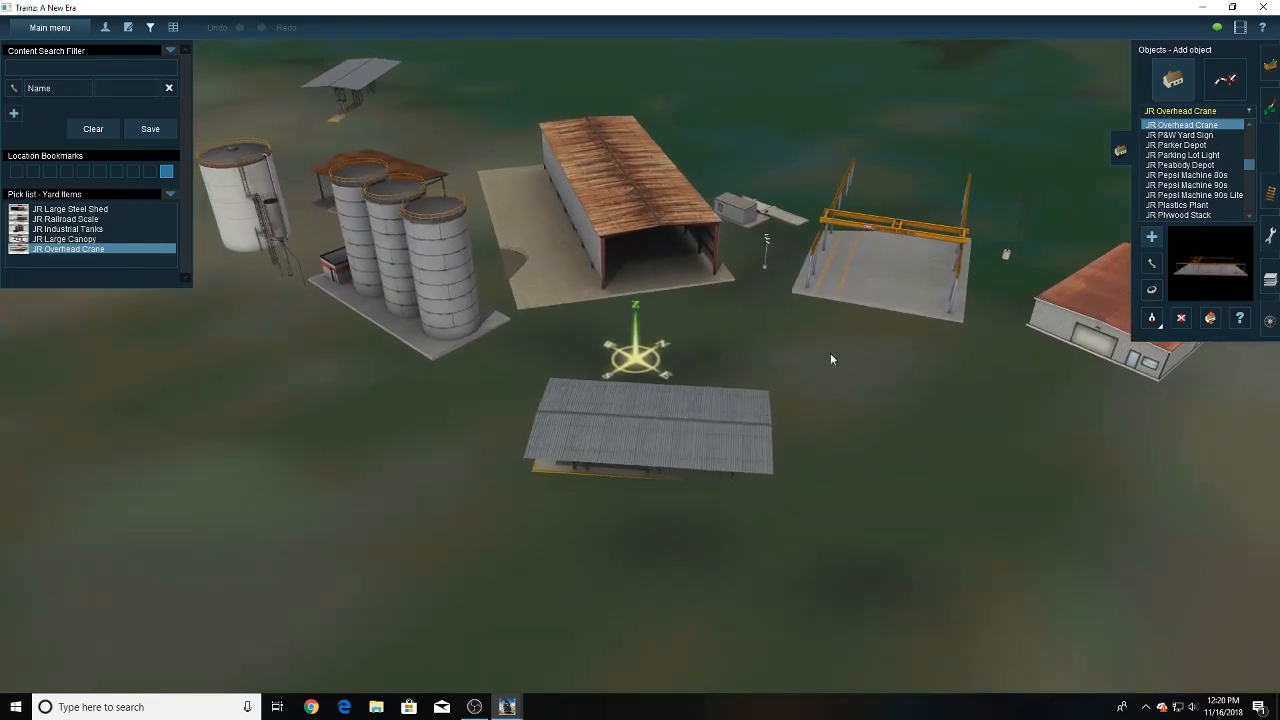
{"action": "left_click", "coordinate": [1151, 318]}
{"action": "left_click", "coordinate": [1014, 228]}
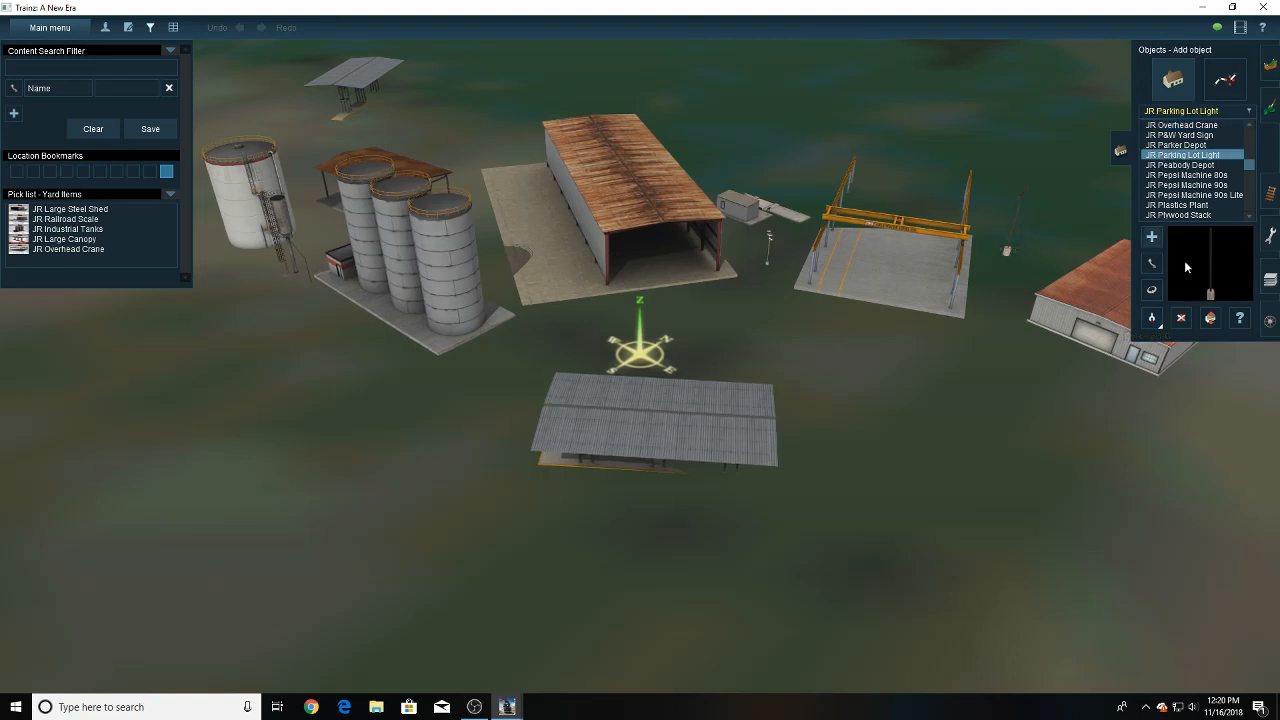
{"action": "left_click", "coordinate": [1155, 160]}
{"action": "left_click_drag", "start_coordinate": [1155, 163], "coordinate": [173, 268]}
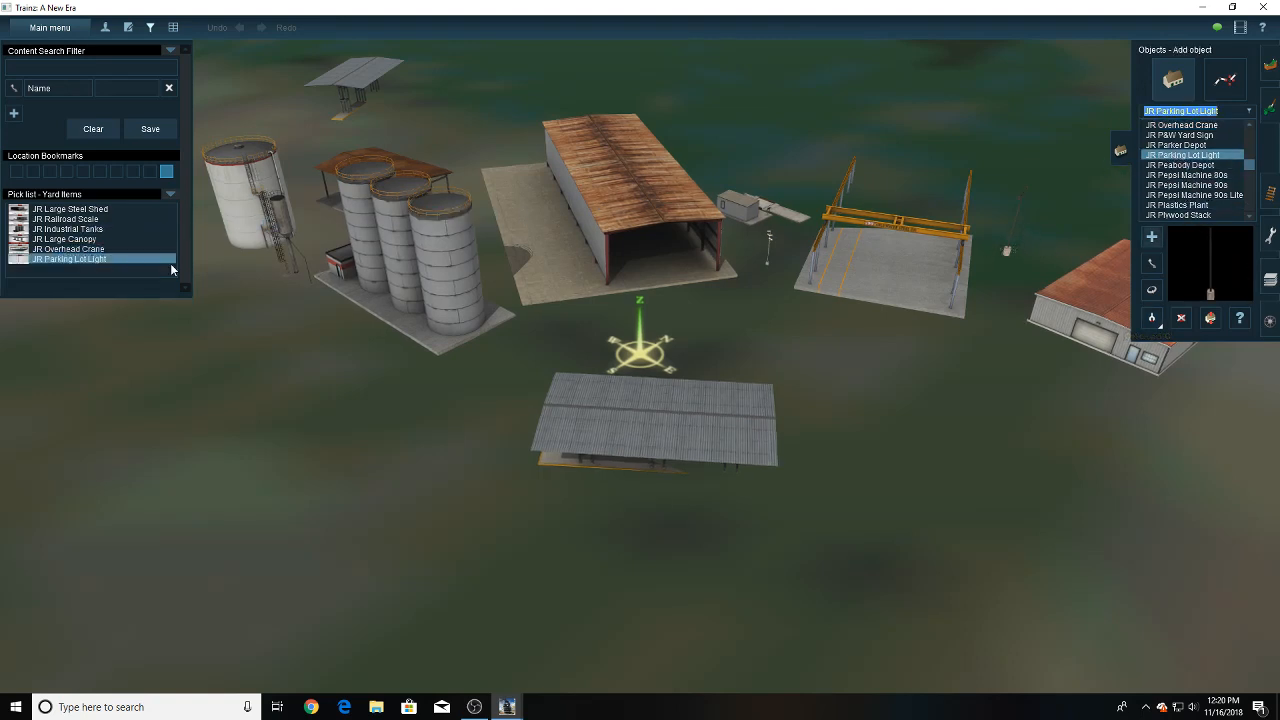
- Add the JR Metal Fabrication Shop and the JR Small Storage Tank from the scene to the Yard Items pick list
{"action": "left_click", "coordinate": [1152, 318]}
{"action": "left_click", "coordinate": [1092, 312]}
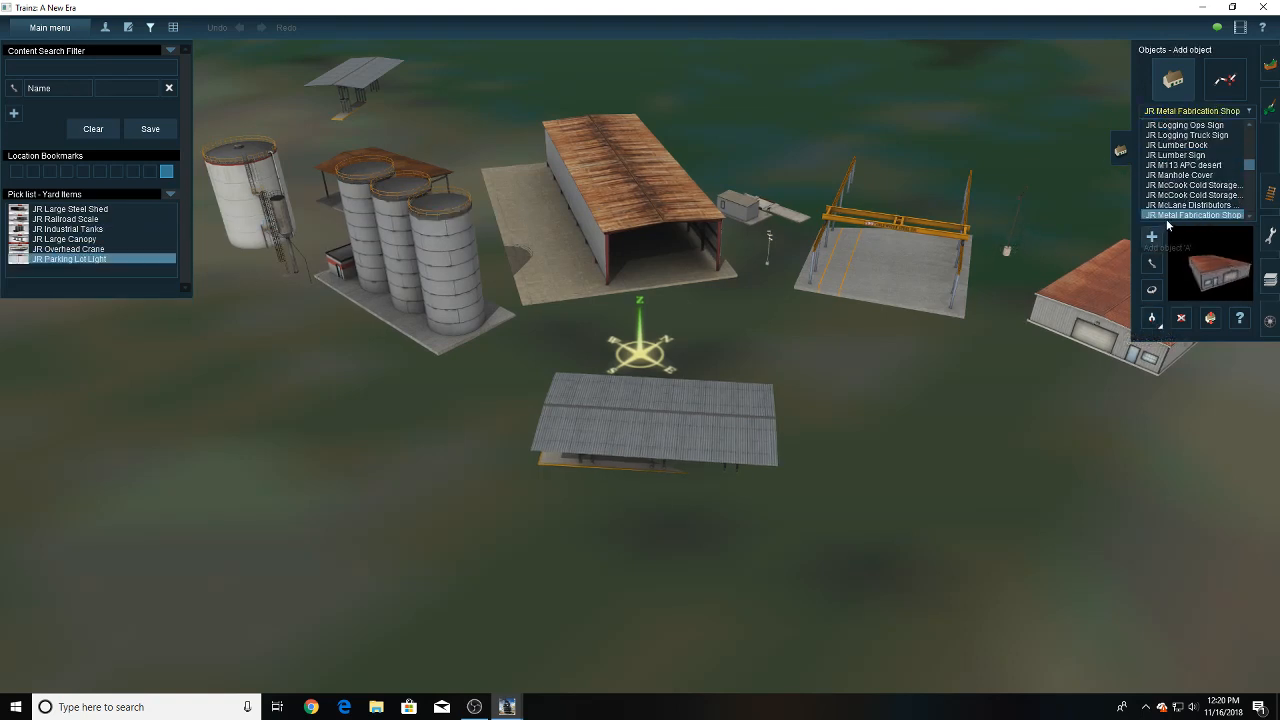
{"action": "left_click_drag", "start_coordinate": [1168, 215], "coordinate": [196, 275]}
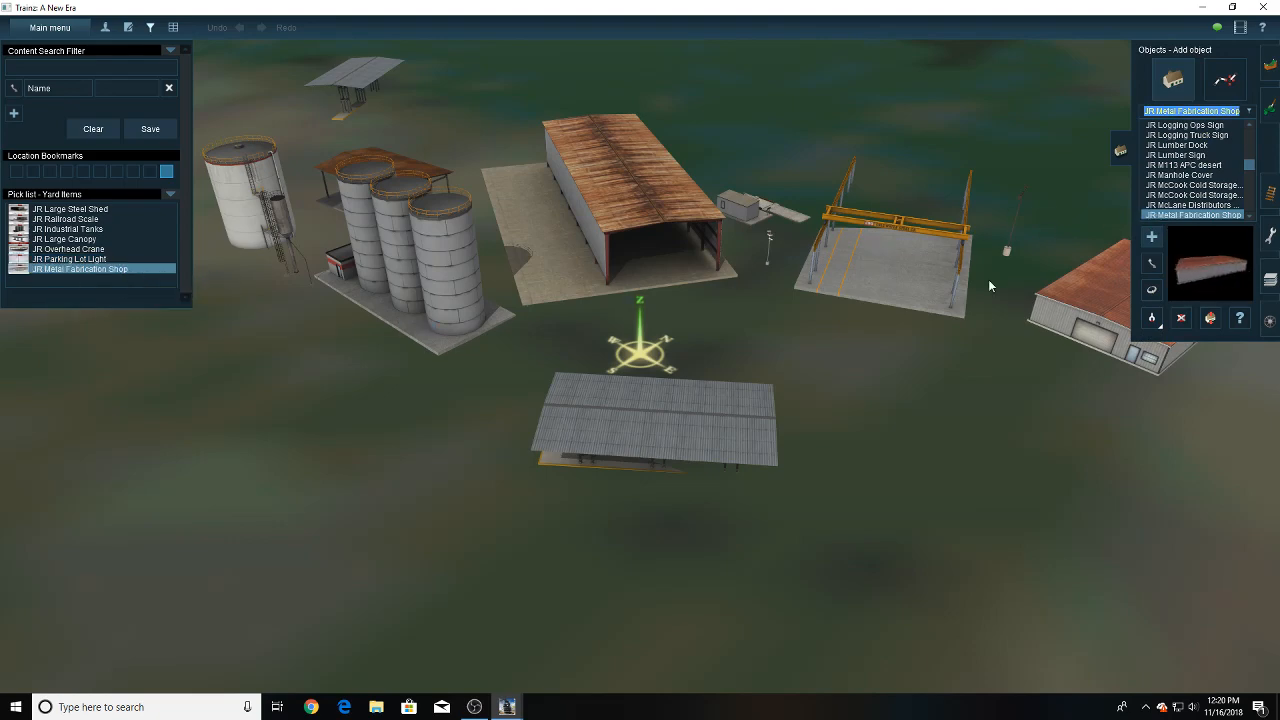
{"action": "left_click", "coordinate": [1156, 320]}
{"action": "right_click", "coordinate": [419, 303]}
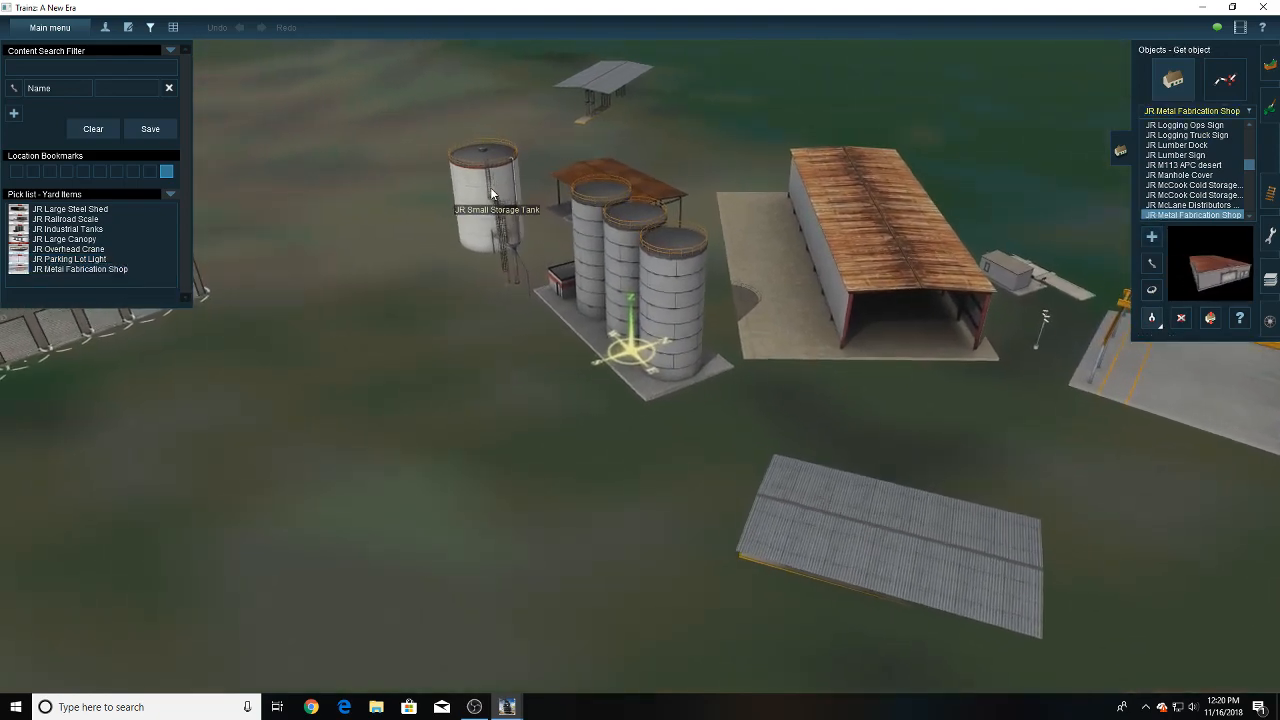
{"action": "left_click", "coordinate": [503, 193]}
{"action": "left_click_drag", "start_coordinate": [1188, 125], "coordinate": [95, 276]}
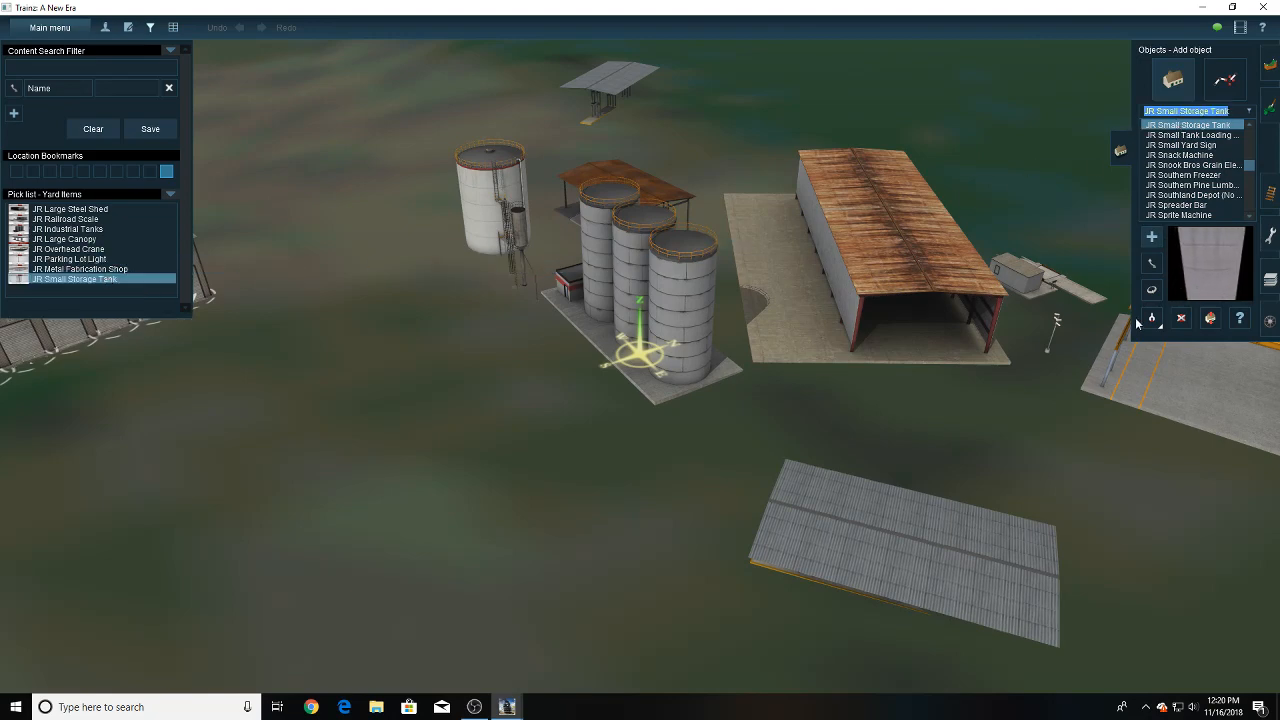
- Add the rusty-roofed JR Open Shed and the JR Sand Tower to the Yard Items pick list
{"action": "left_click", "coordinate": [669, 300]}
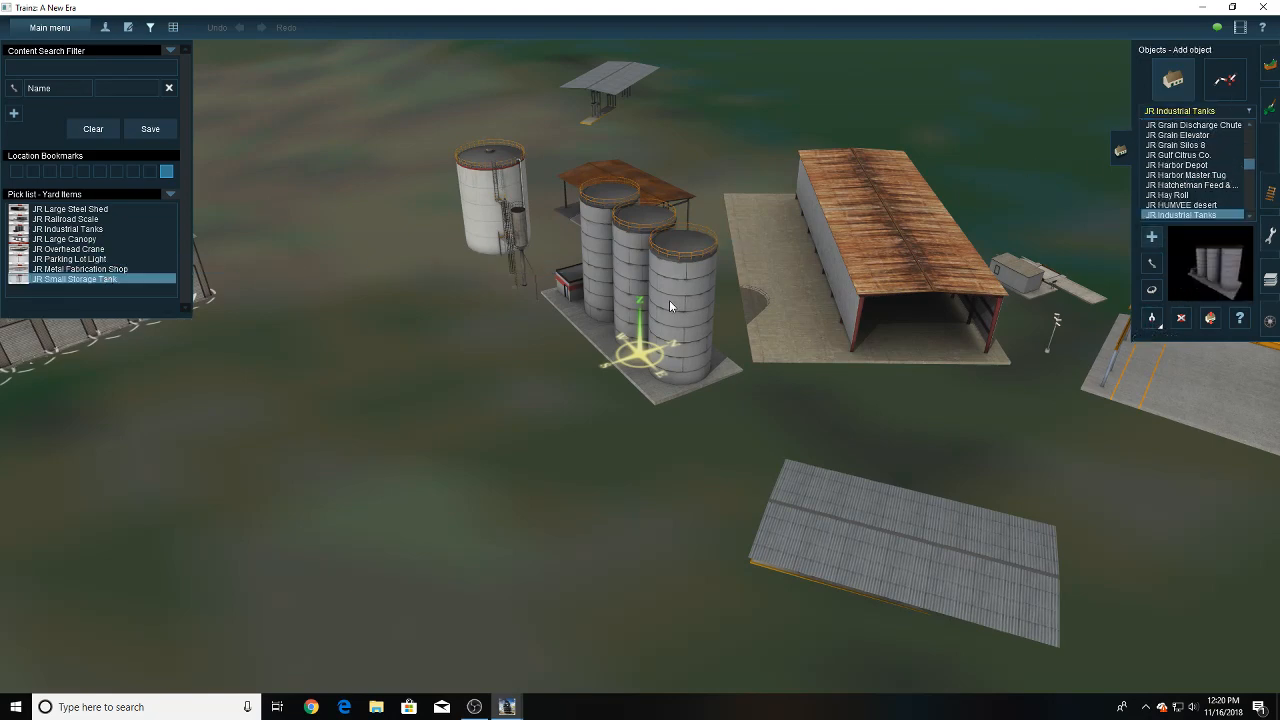
{"action": "left_click", "coordinate": [1151, 319]}
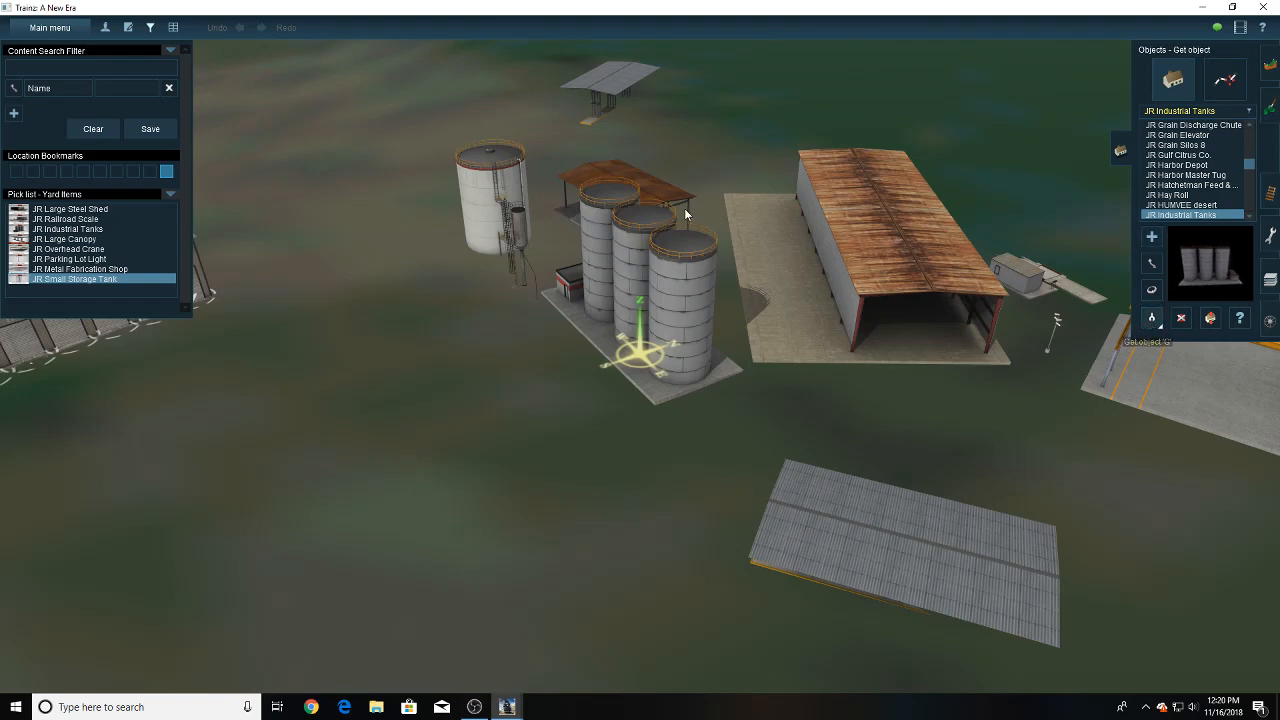
{"action": "left_click", "coordinate": [683, 197]}
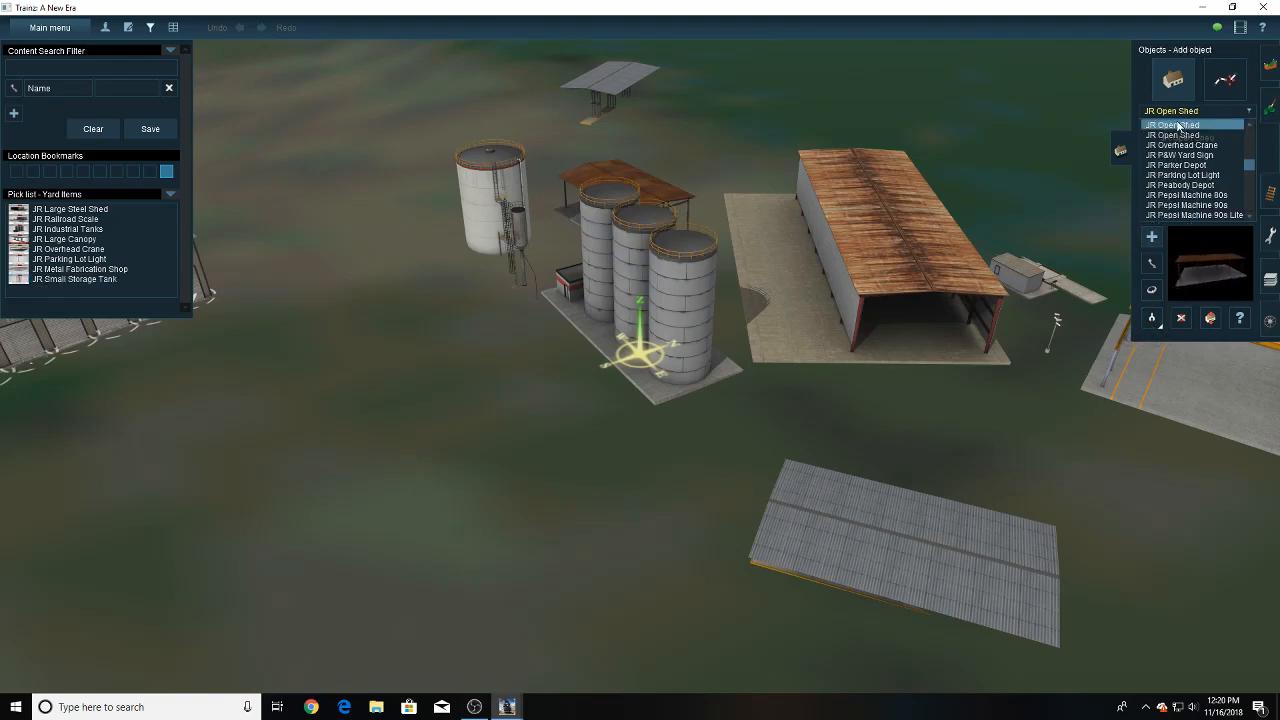
{"action": "left_click_drag", "start_coordinate": [1170, 111], "coordinate": [112, 289]}
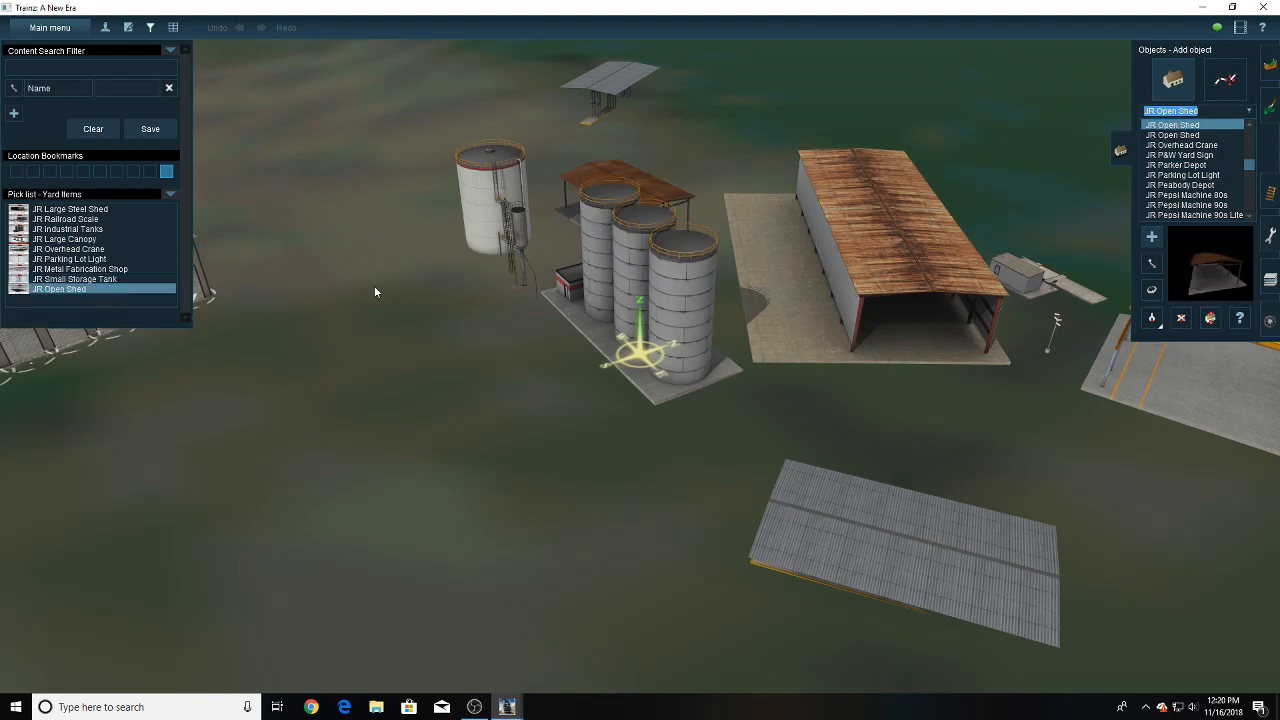
{"action": "left_click", "coordinate": [527, 266]}
{"action": "left_click_drag", "start_coordinate": [860, 176], "coordinate": [136, 293]}
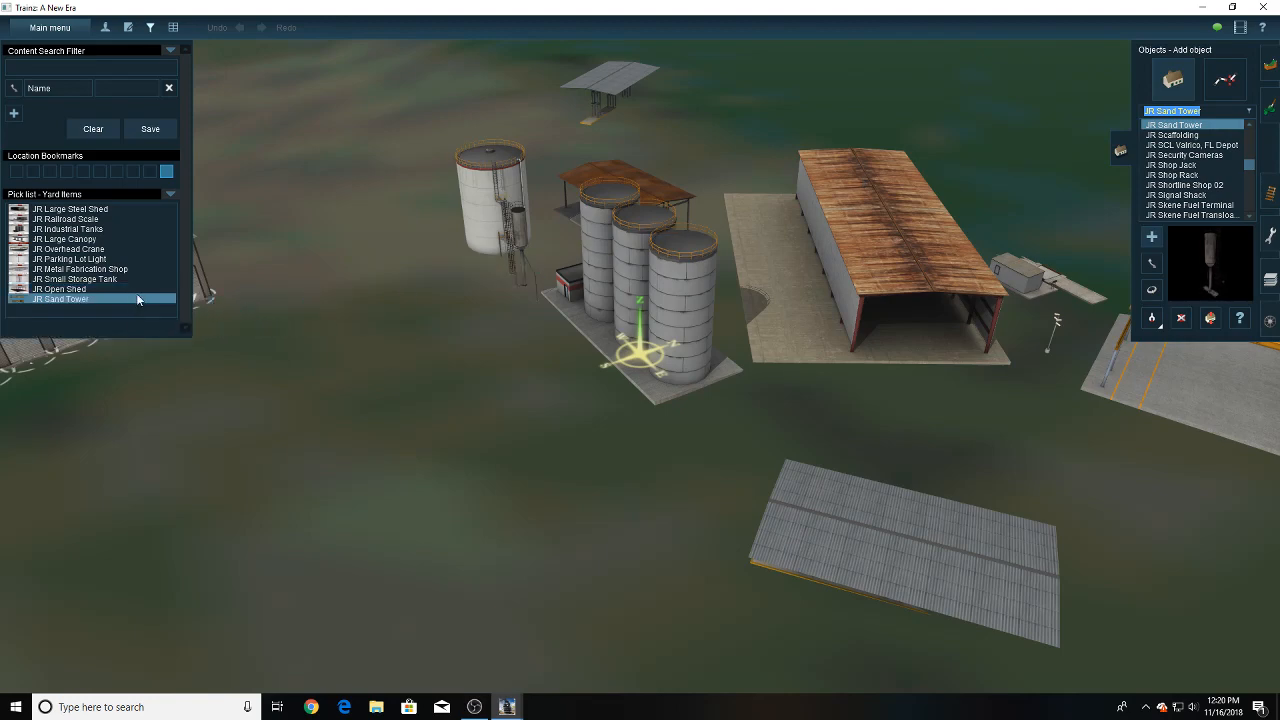
- Add the JR Security Cameras and the JR Safety Rack fall protection to the Yard Items pick list
{"action": "left_click", "coordinate": [1055, 338]}
{"action": "left_click_drag", "start_coordinate": [1168, 158], "coordinate": [110, 310]}
{"action": "key", "text": "Down"}
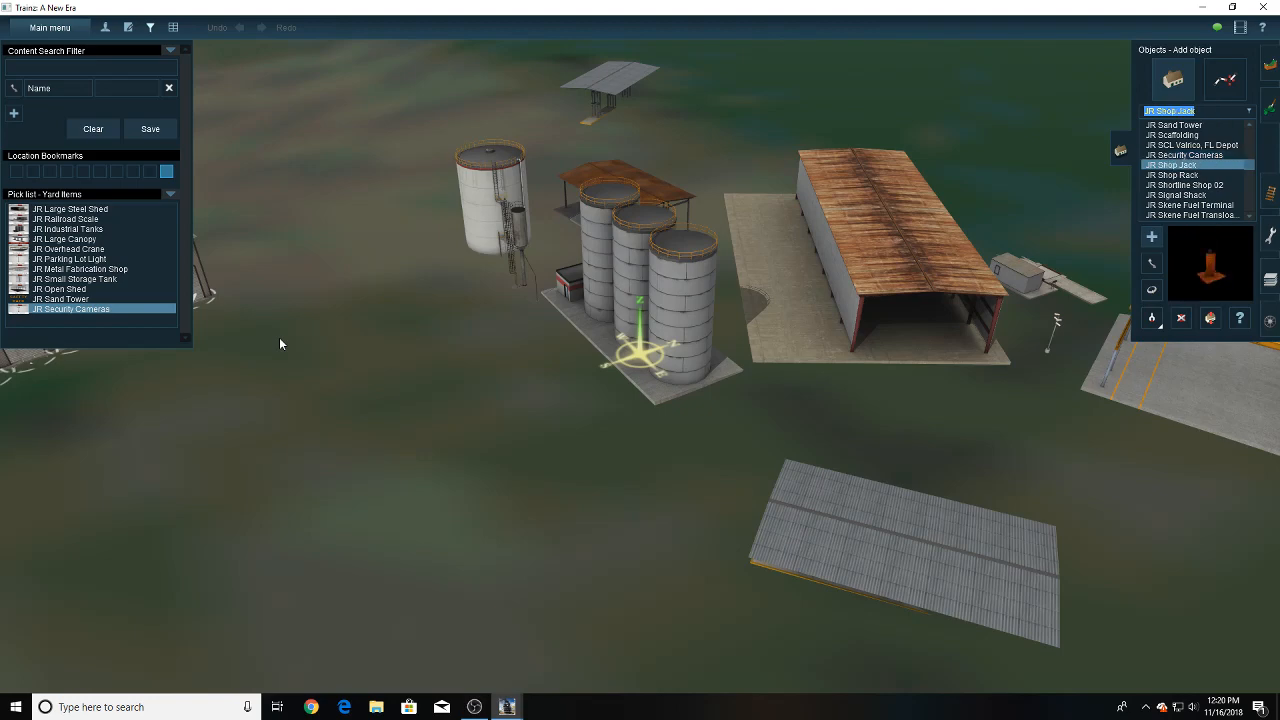
{"action": "right_click_drag", "start_coordinate": [804, 393], "coordinate": [772, 397]}
{"action": "right_click", "coordinate": [1010, 345]}
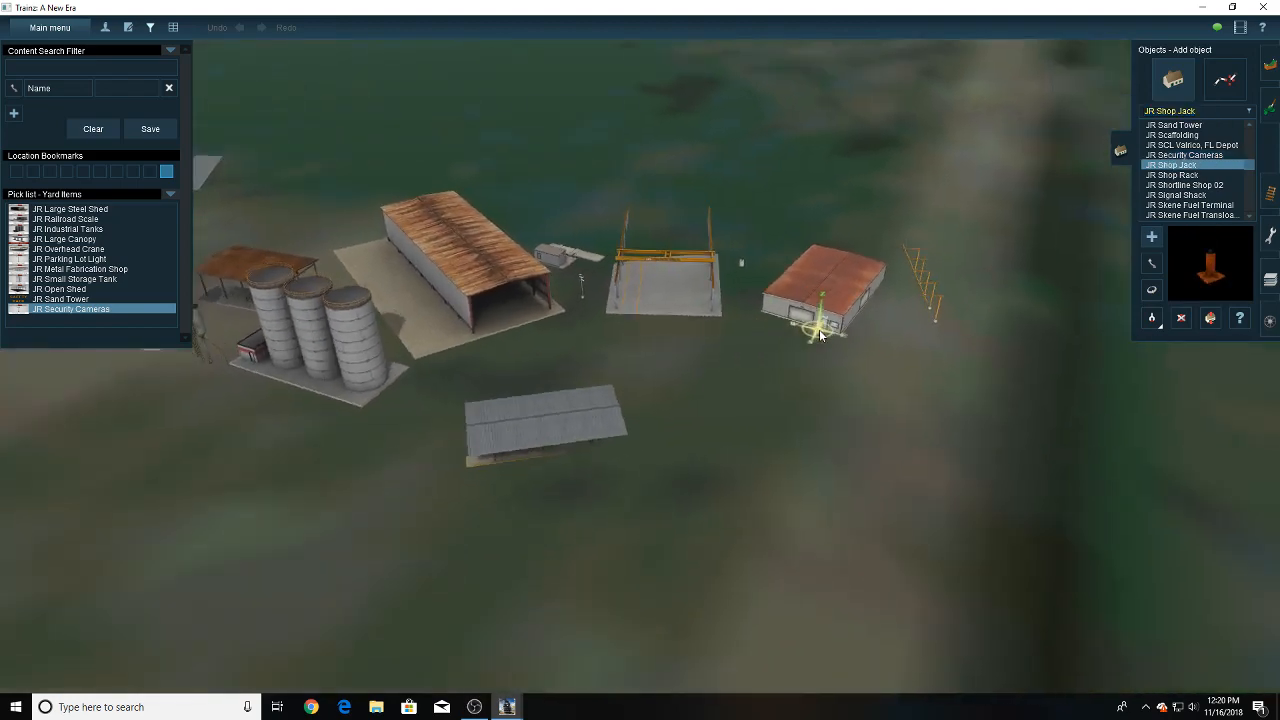
{"action": "key", "text": "g"}
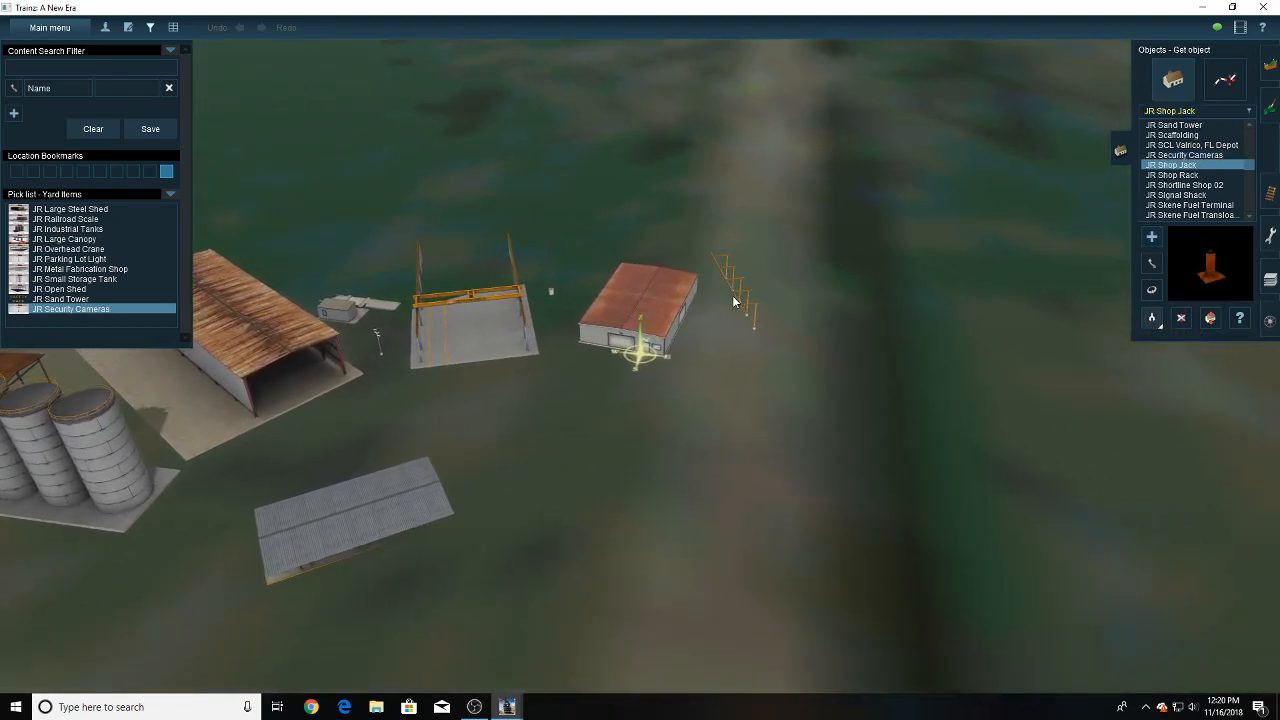
{"action": "left_click", "coordinate": [738, 299]}
{"action": "left_click_drag", "start_coordinate": [1190, 214], "coordinate": [113, 311]}
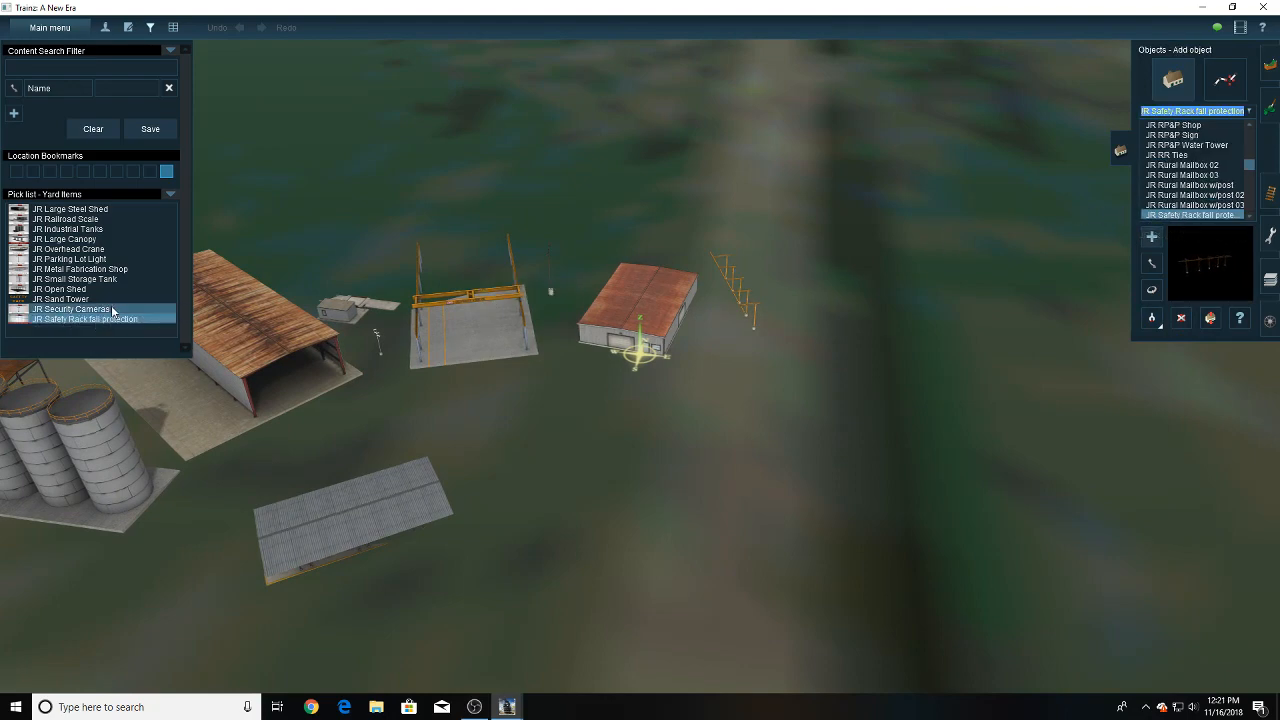
- Hide the content search filter and pick list, exit Surveyor and leave the Carrabassett v7 session list
{"action": "left_click", "coordinate": [150, 27]}
{"action": "right_click", "coordinate": [324, 296]}
{"action": "right_click_drag", "start_coordinate": [324, 296], "coordinate": [624, 304]}
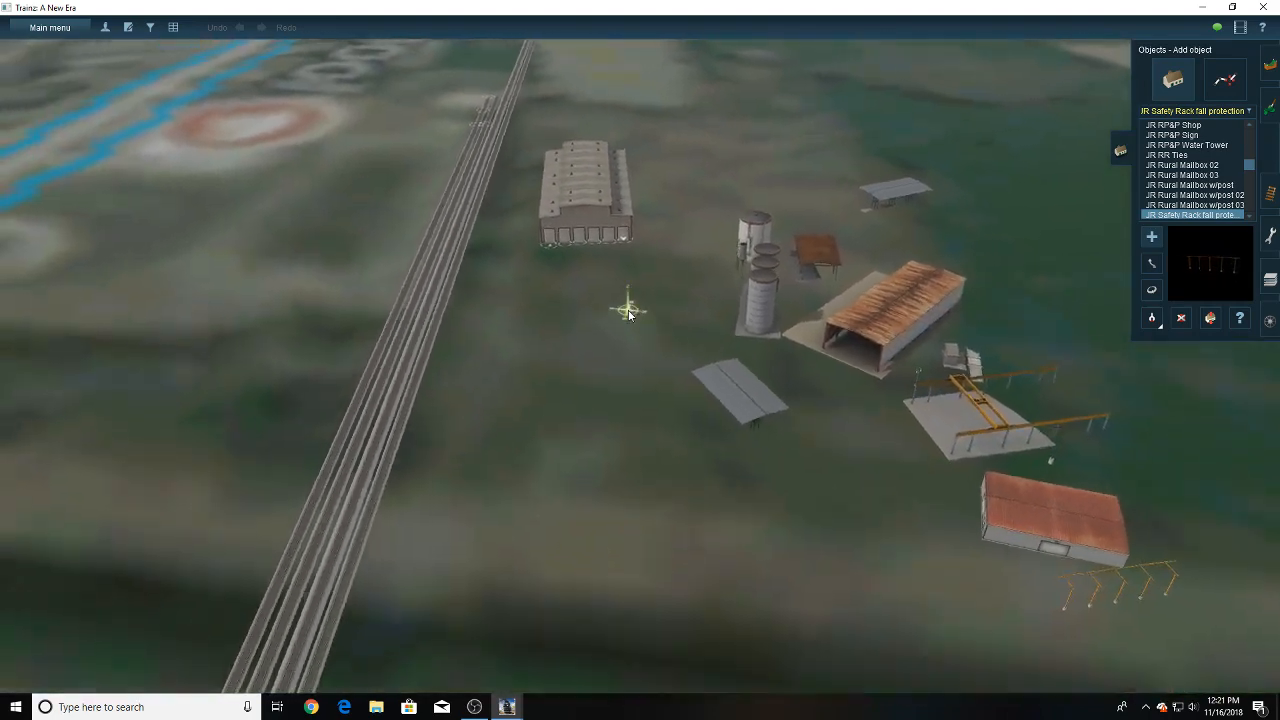
{"action": "left_click", "coordinate": [50, 27]}
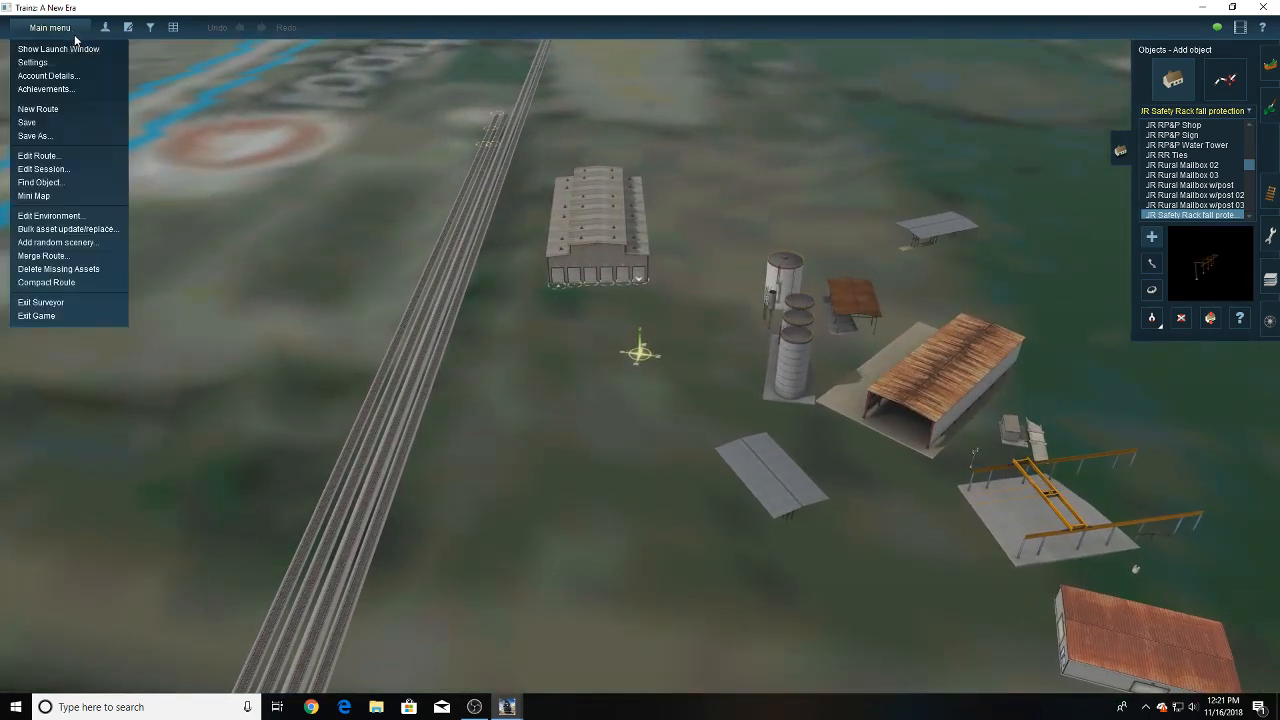
{"action": "left_click", "coordinate": [60, 303]}
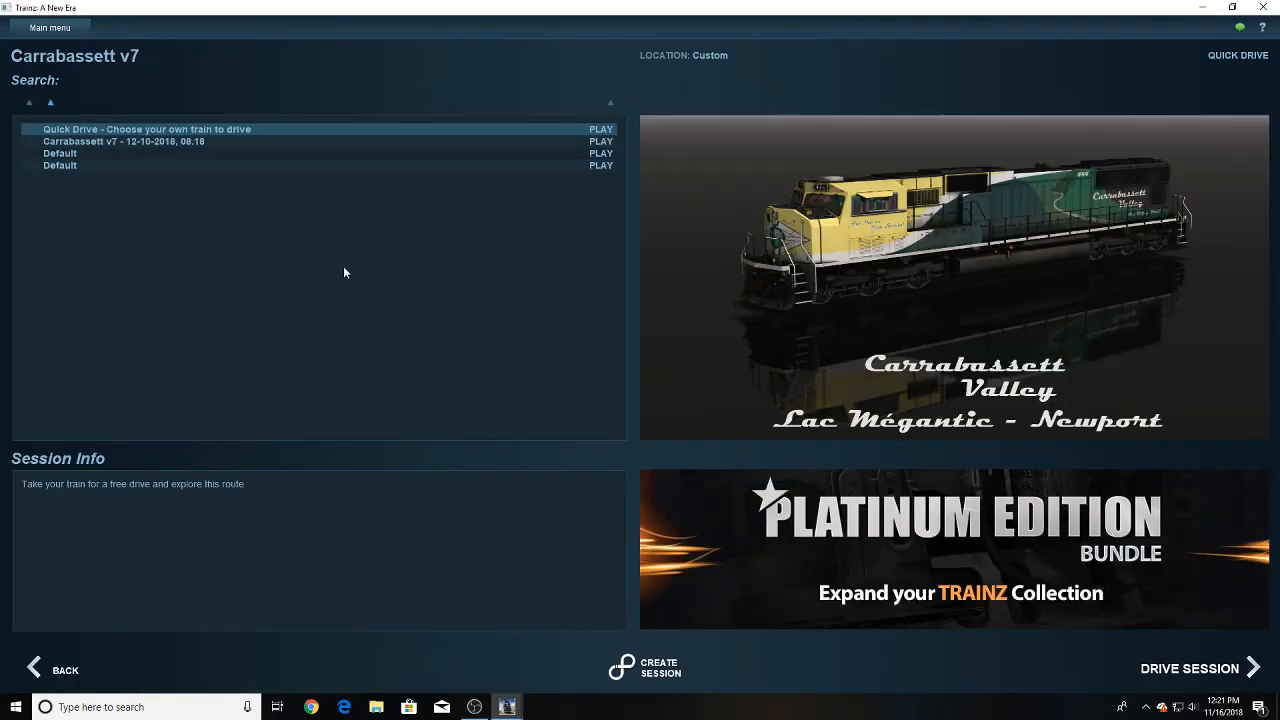
{"action": "left_click", "coordinate": [58, 669]}
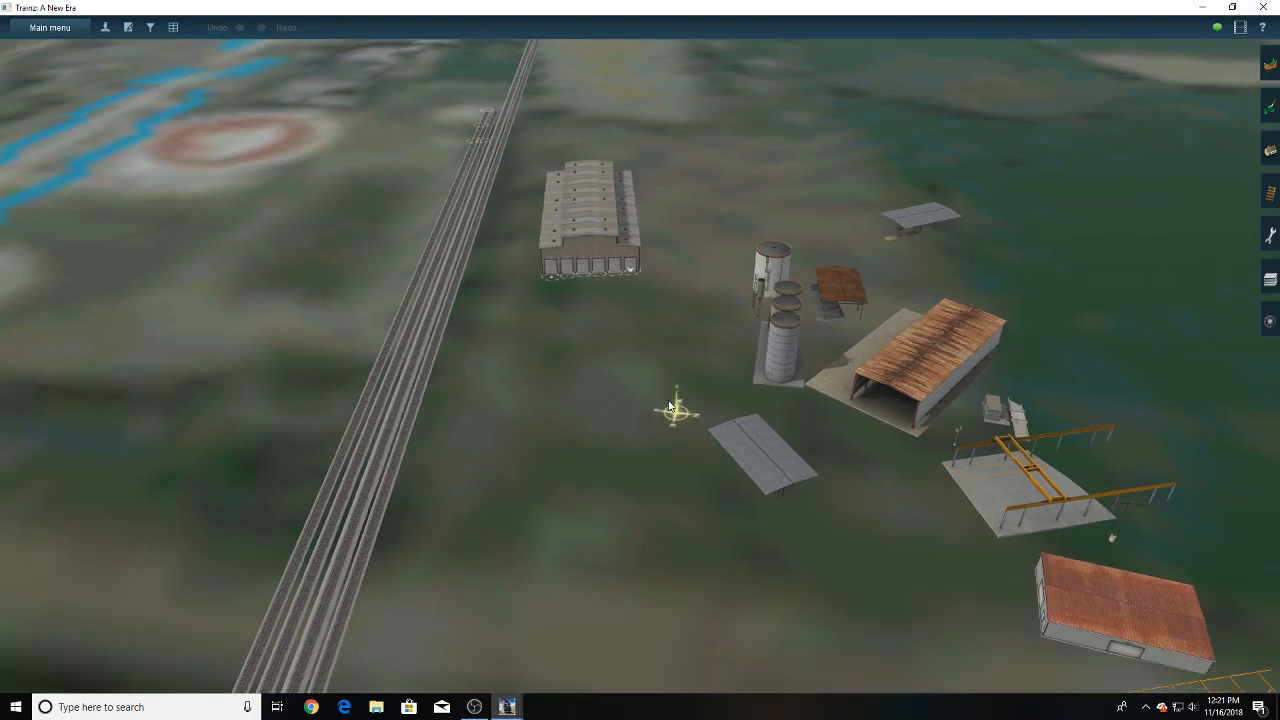
- Examine the locomotive shop and the open ground beside the main yard tracks
{"action": "mouse_move", "coordinate": [670, 405]}
{"action": "right_mouse_down"}
{"action": "mouse_move", "coordinate": [624, 212]}
{"action": "mouse_move", "coordinate": [630, 171]}
{"action": "mouse_move", "coordinate": [640, 177]}
{"action": "mouse_move", "coordinate": [658, 154]}
{"action": "mouse_move", "coordinate": [629, 181]}
{"action": "mouse_move", "coordinate": [610, 237]}
{"action": "right_mouse_up"}
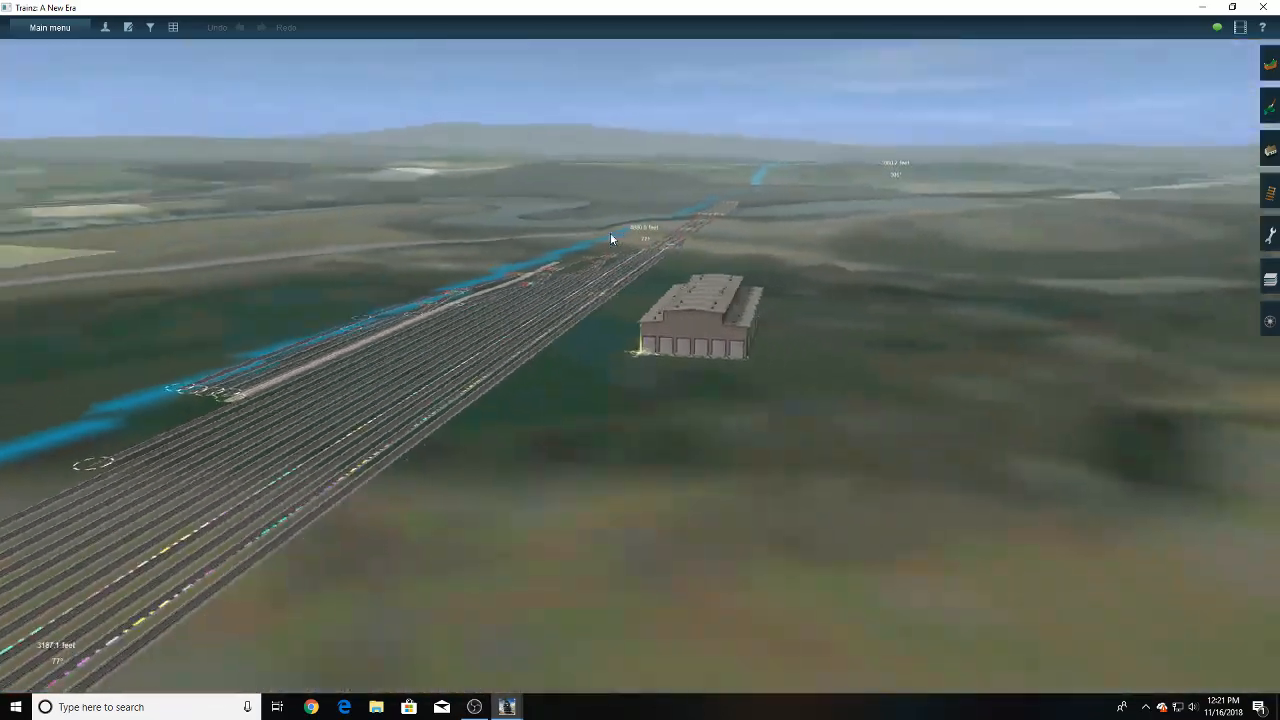
{"action": "key", "text": "Right"}
{"action": "key", "text": "Up"}
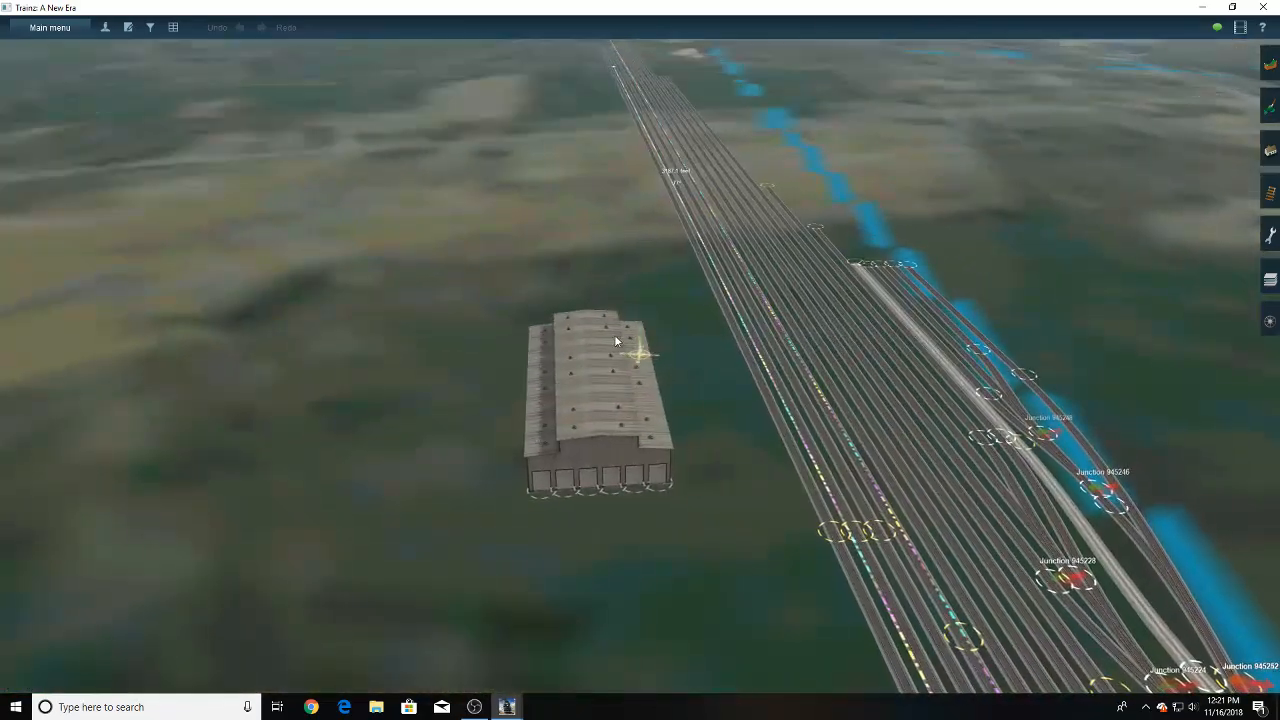
{"action": "mouse_move", "coordinate": [615, 336]}
{"action": "right_mouse_down"}
{"action": "mouse_move", "coordinate": [649, 442]}
{"action": "mouse_move", "coordinate": [642, 397]}
{"action": "right_mouse_up"}
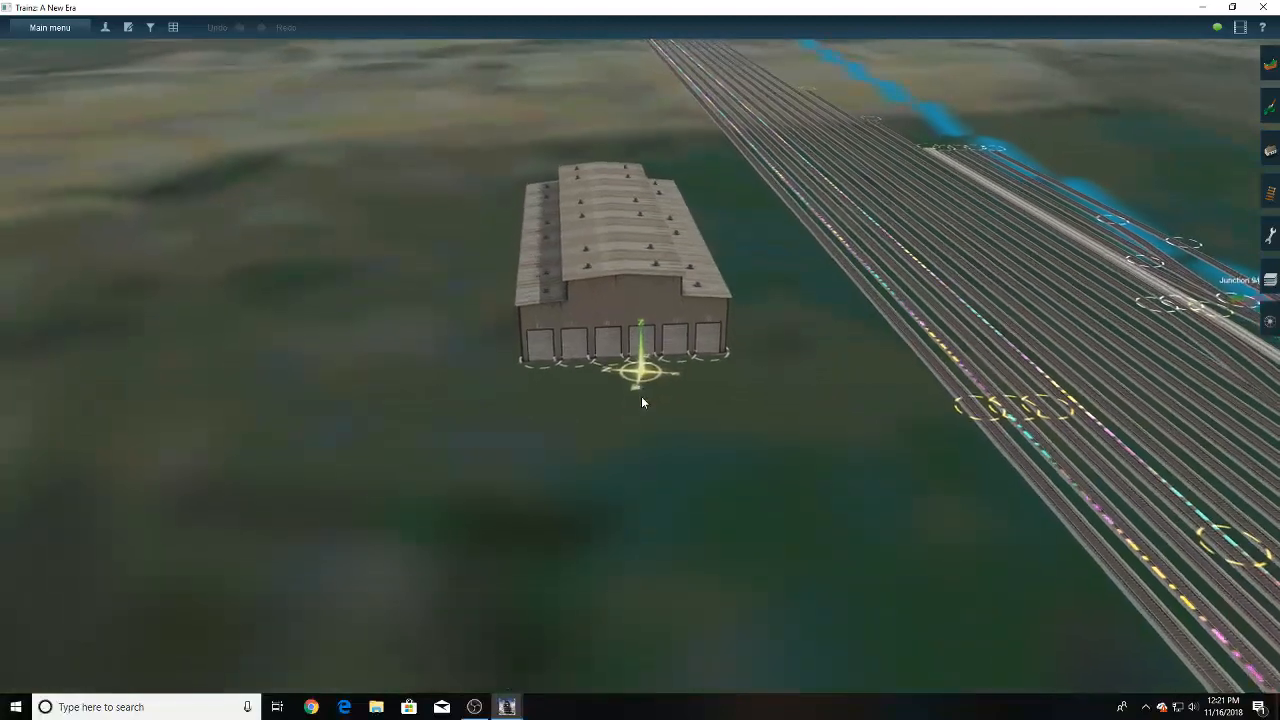
{"action": "key", "text": "Down"}
{"action": "key", "text": "Right"}
{"action": "key", "text": "Up"}
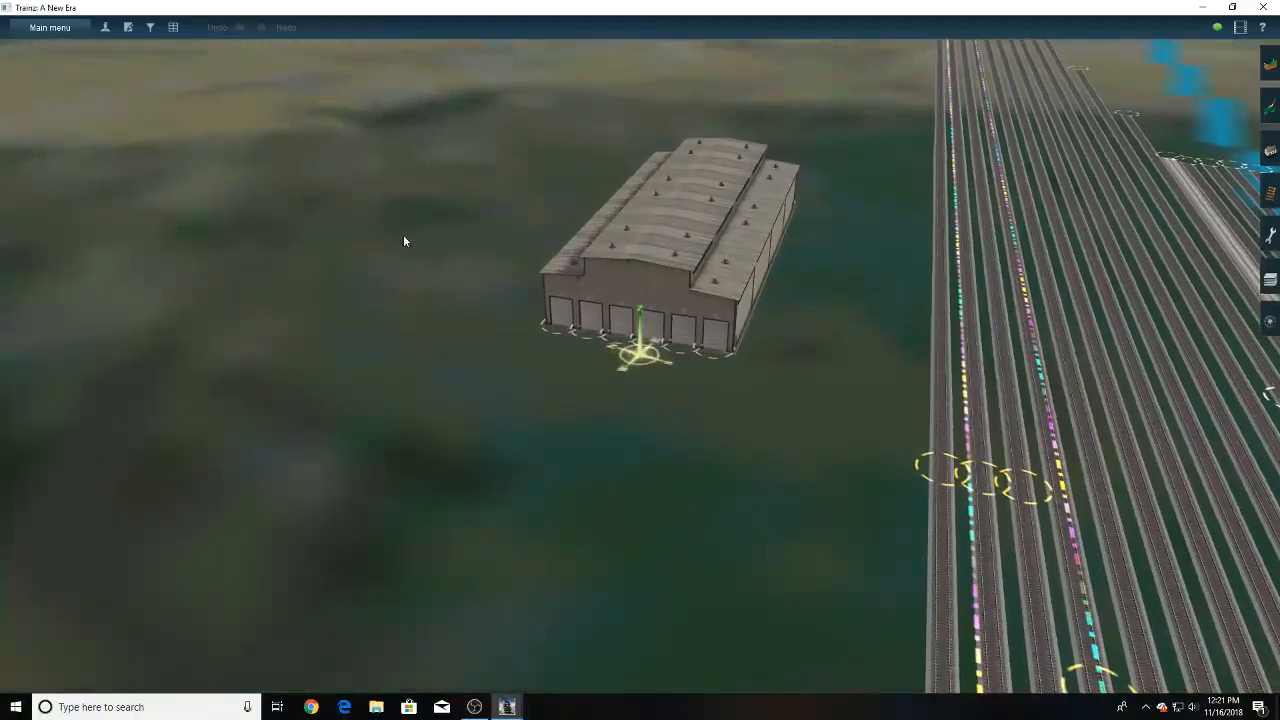
- Show the Yard Items pick list, preview JR Industrial Tanks and JR Large Canopy, and hide the list again
{"action": "left_click", "coordinate": [50, 27]}
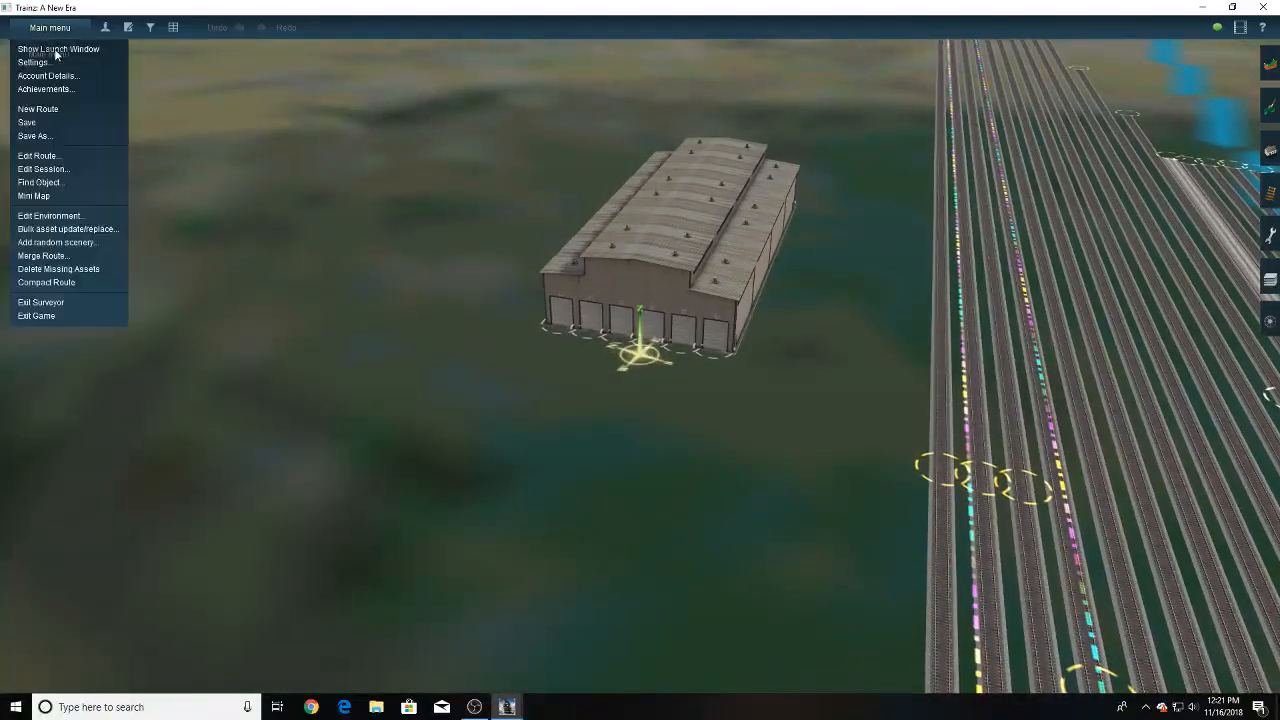
{"action": "left_click", "coordinate": [150, 28]}
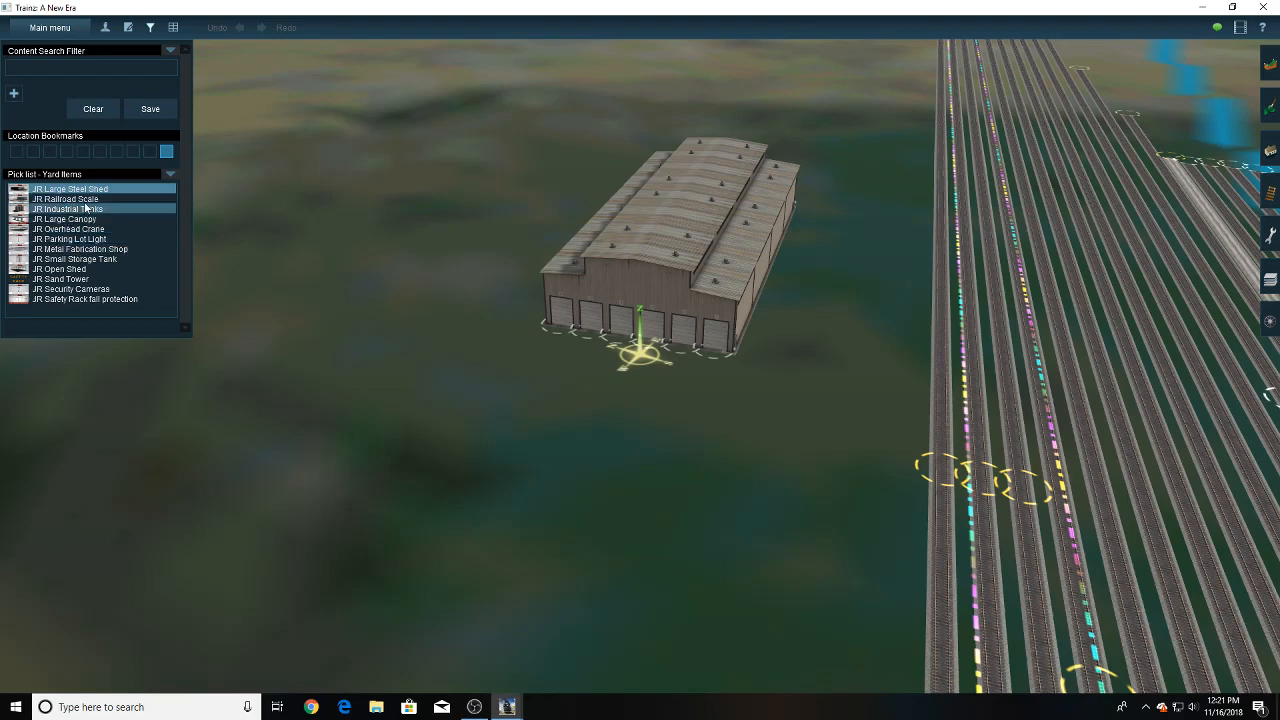
{"action": "left_click", "coordinate": [169, 175]}
{"action": "left_click", "coordinate": [72, 209]}
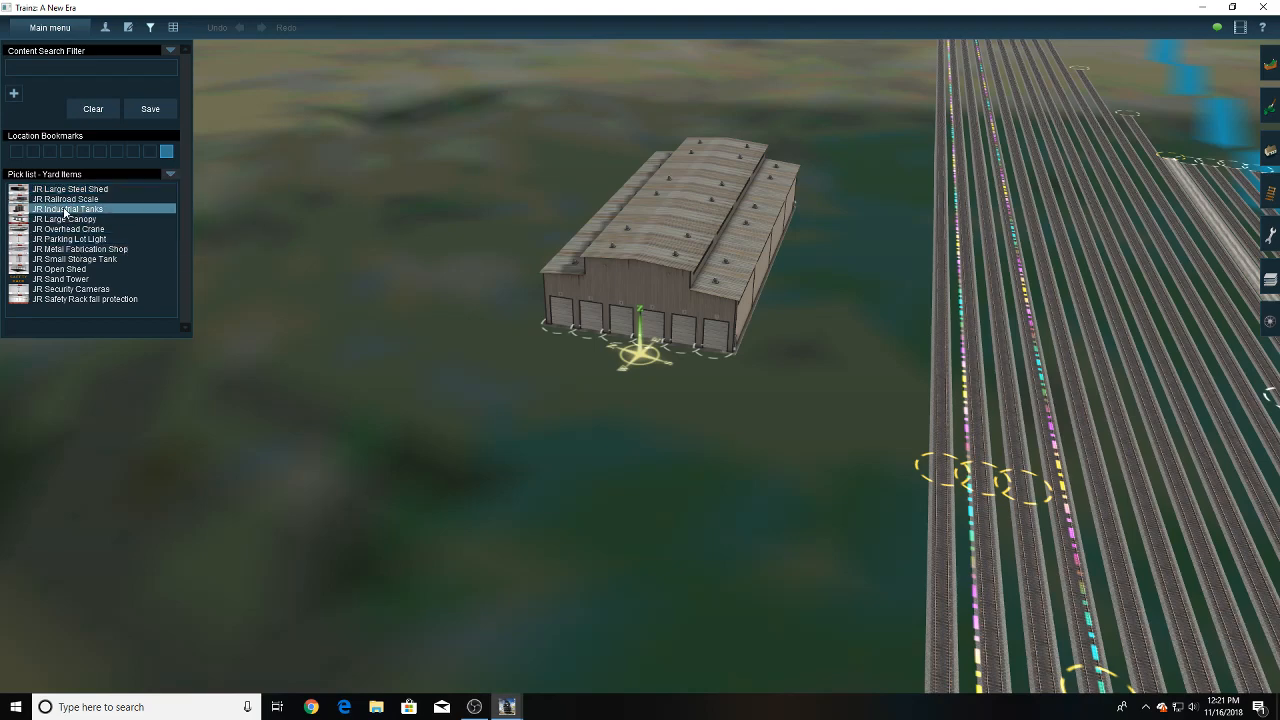
{"action": "scroll", "coordinate": [443, 214], "scroll_direction": "down", "scroll_amount": 4}
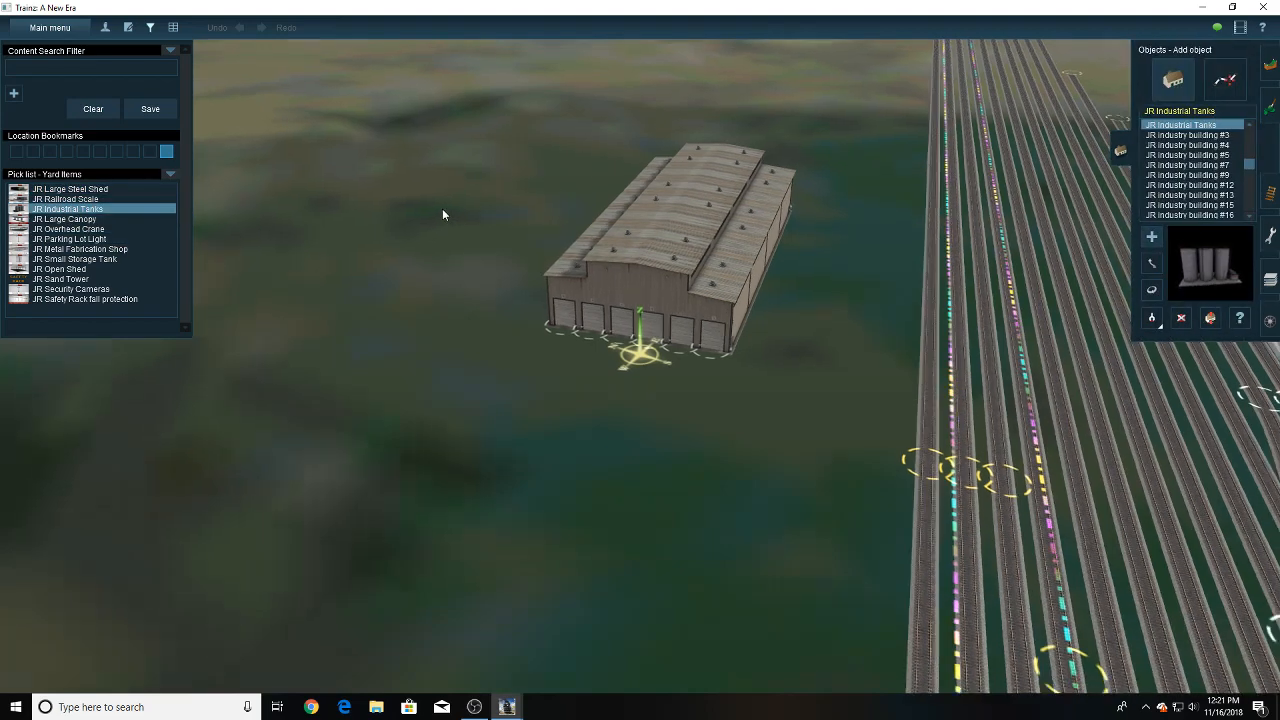
{"action": "scroll", "coordinate": [443, 214], "scroll_direction": "up", "scroll_amount": 1}
{"action": "key", "text": "Down"}
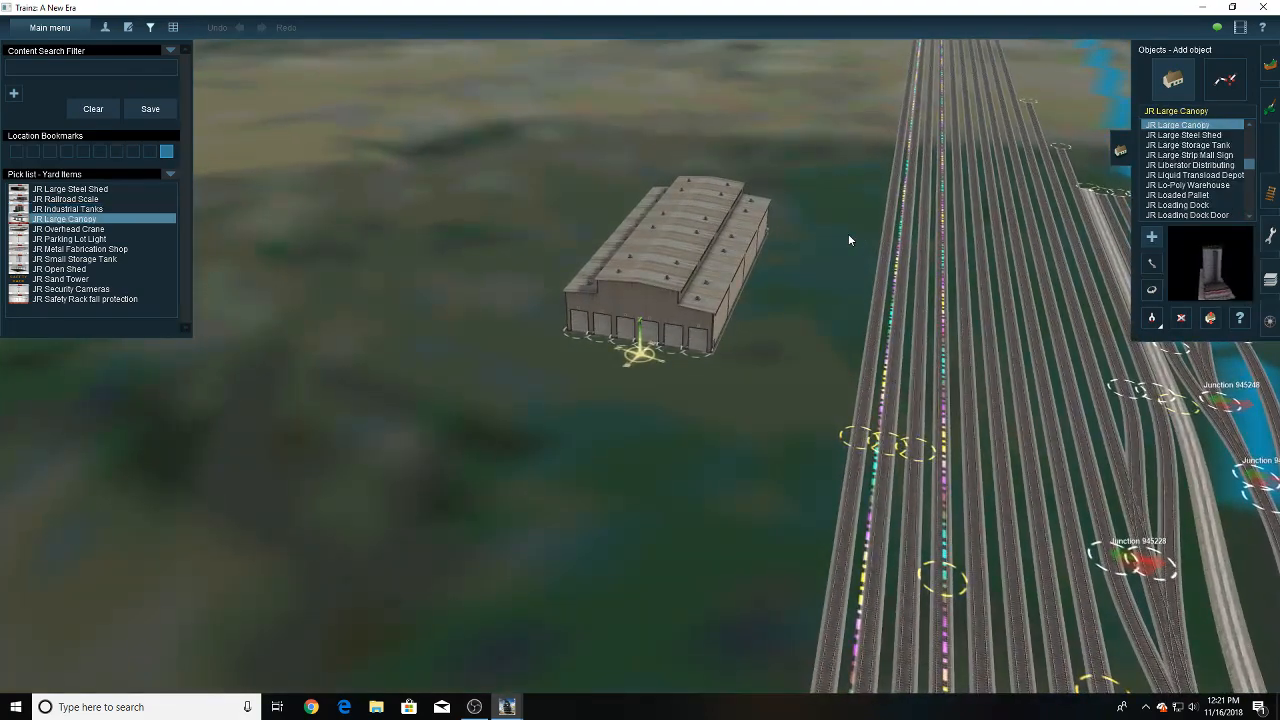
{"action": "left_click", "coordinate": [154, 30]}
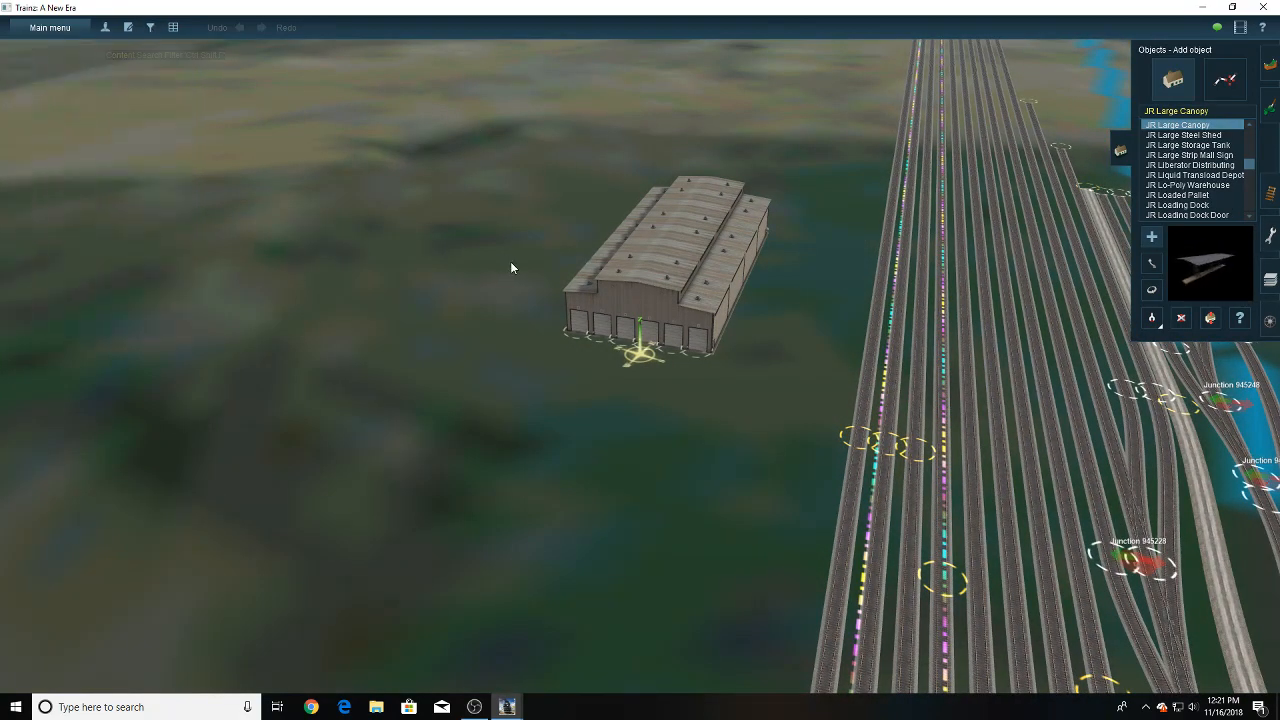
- Delete the sample yard buildings and the extra locomotive shop standing beside the distant tracks
{"action": "right_click", "coordinate": [520, 250]}
{"action": "key", "text": "Down"}
{"action": "right_click", "coordinate": [940, 352]}
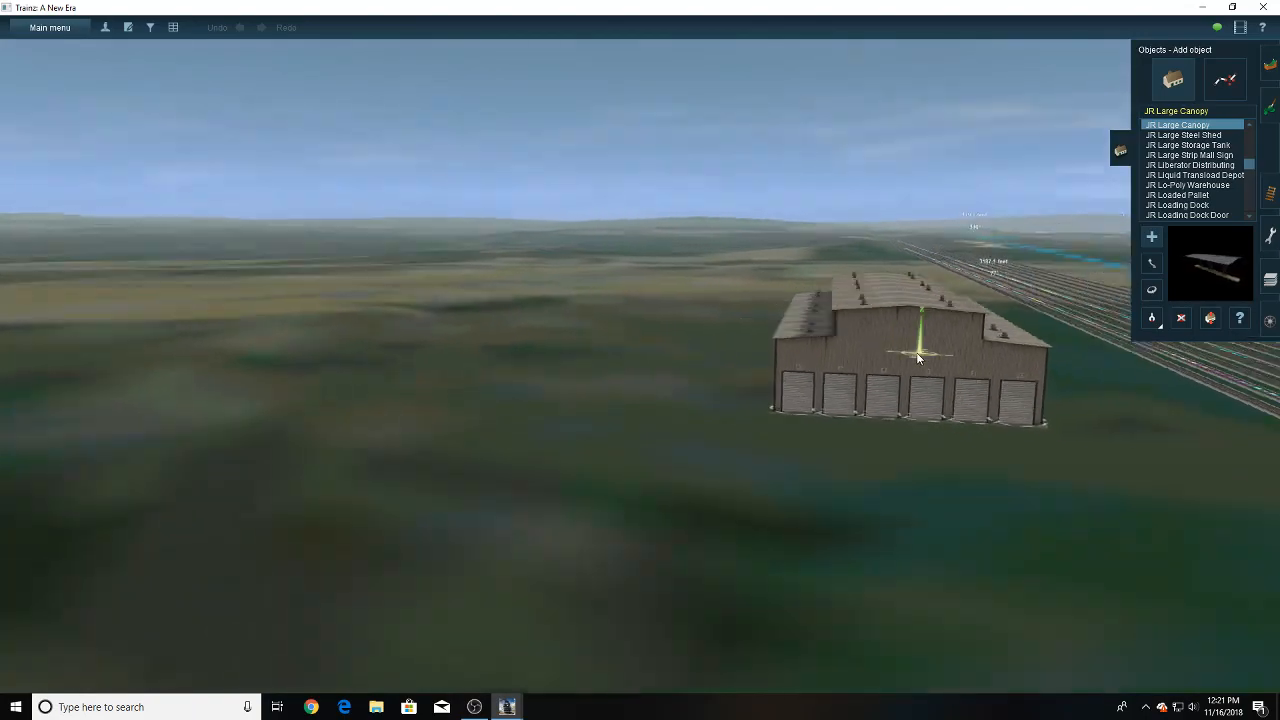
{"action": "scroll", "coordinate": [660, 333], "scroll_direction": "down", "scroll_amount": 3}
{"action": "key", "text": "Up"}
{"action": "scroll", "coordinate": [660, 333], "scroll_direction": "down", "scroll_amount": 2}
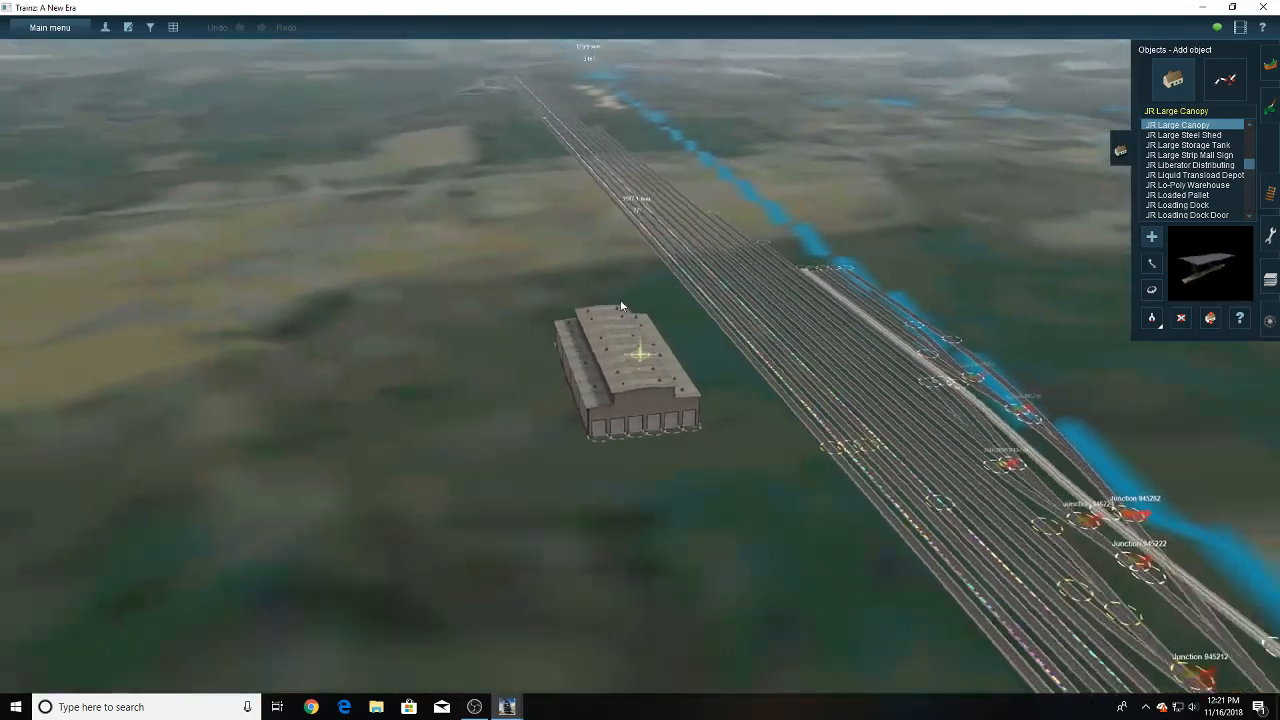
{"action": "right_click", "coordinate": [637, 231]}
{"action": "right_click", "coordinate": [618, 187]}
{"action": "mouse_move", "coordinate": [625, 172]}
{"action": "right_mouse_down"}
{"action": "mouse_move", "coordinate": [643, 170]}
{"action": "mouse_move", "coordinate": [634, 177]}
{"action": "right_mouse_up"}
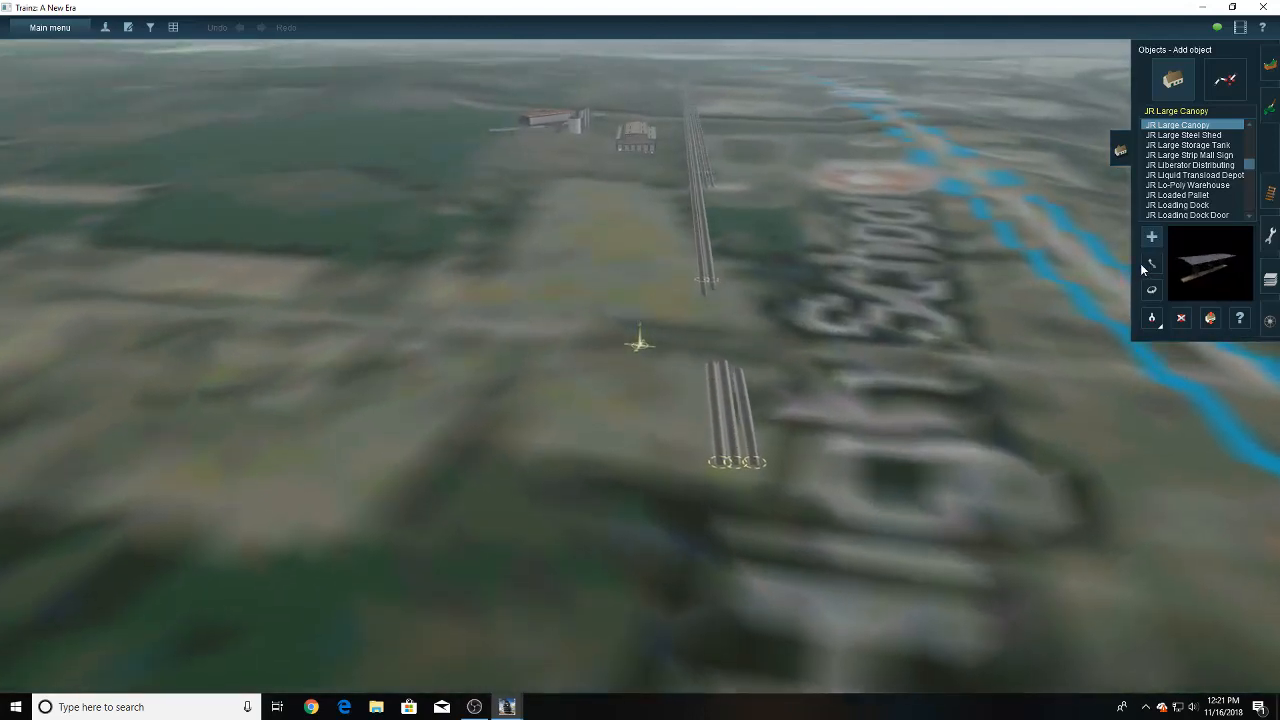
{"action": "left_click", "coordinate": [1180, 319]}
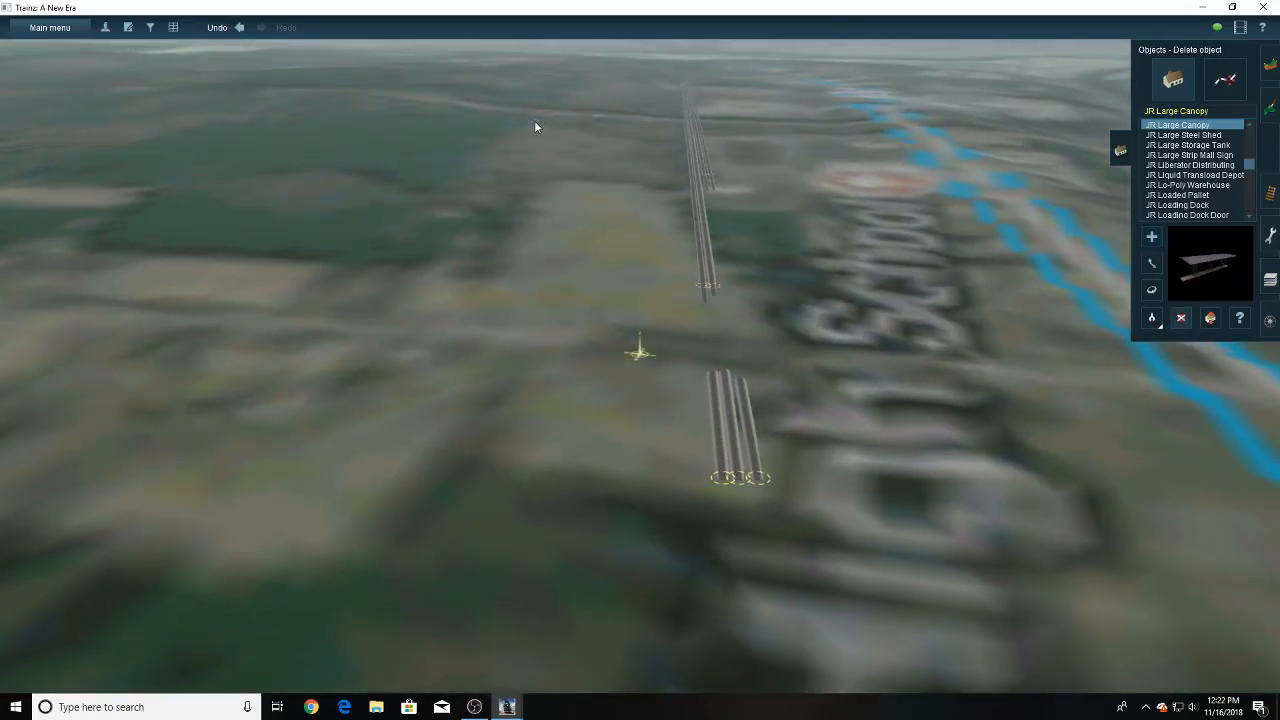
{"action": "right_click", "coordinate": [535, 121]}
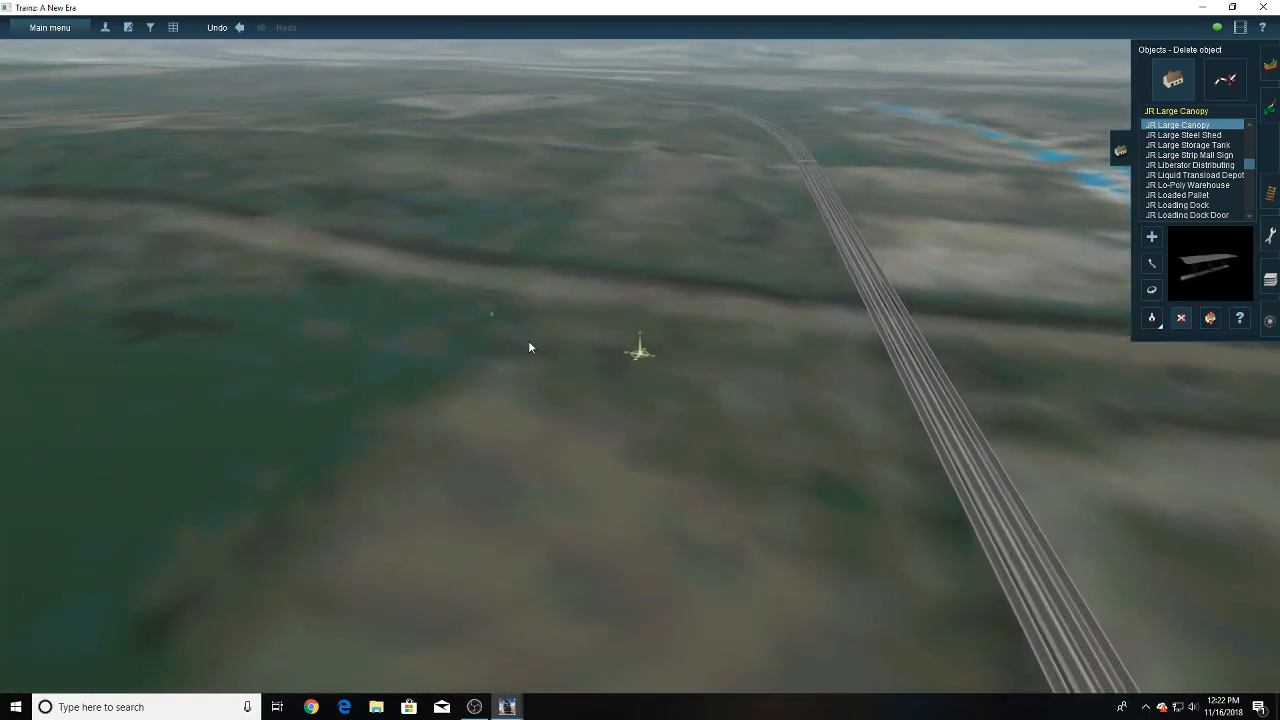
{"action": "right_click_drag", "start_coordinate": [410, 388], "coordinate": [662, 225]}
- Return along the tracks to the six-door locomotive shop beside the main yard and view its front side
{"action": "right_click", "coordinate": [660, 225]}
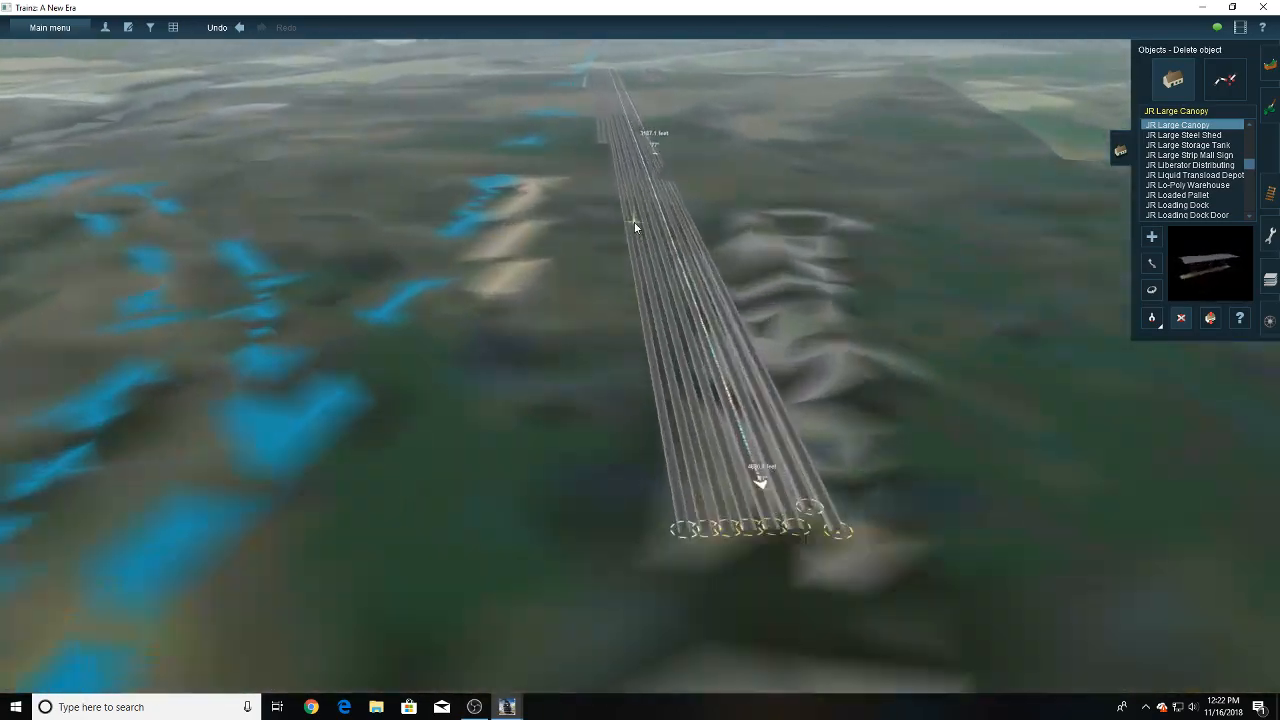
{"action": "right_click", "coordinate": [659, 208]}
{"action": "right_click", "coordinate": [632, 203]}
{"action": "right_click", "coordinate": [618, 197]}
{"action": "right_click", "coordinate": [634, 205]}
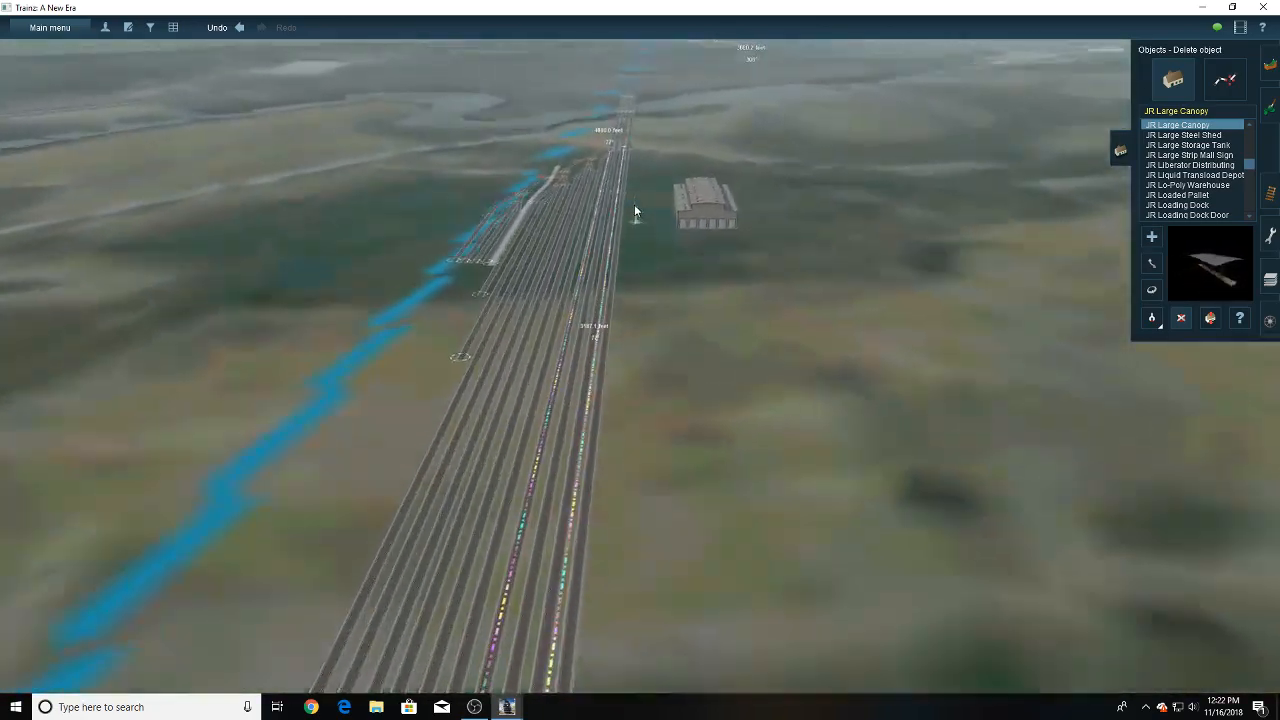
{"action": "key", "text": "Left"}
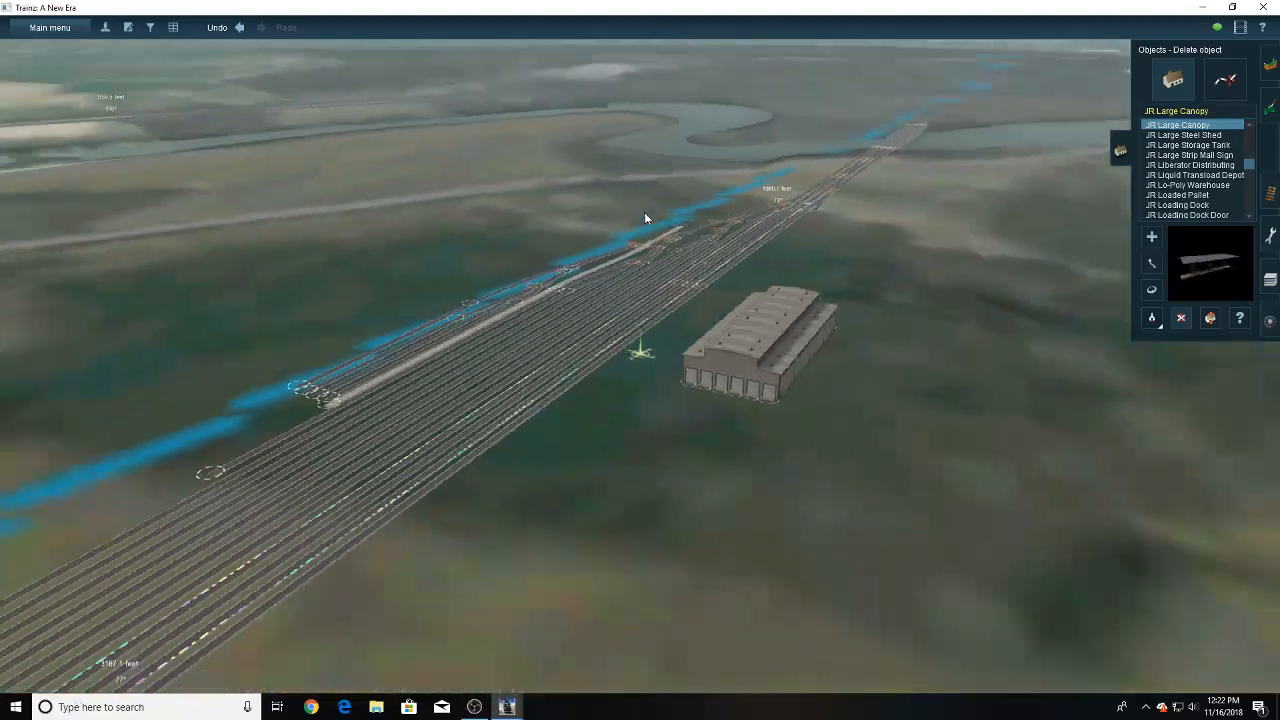
{"action": "right_click", "coordinate": [677, 383]}
{"action": "key", "text": "Left"}
{"action": "right_click", "coordinate": [670, 350]}
{"action": "scroll", "coordinate": [670, 350], "scroll_direction": "up", "scroll_amount": 3}
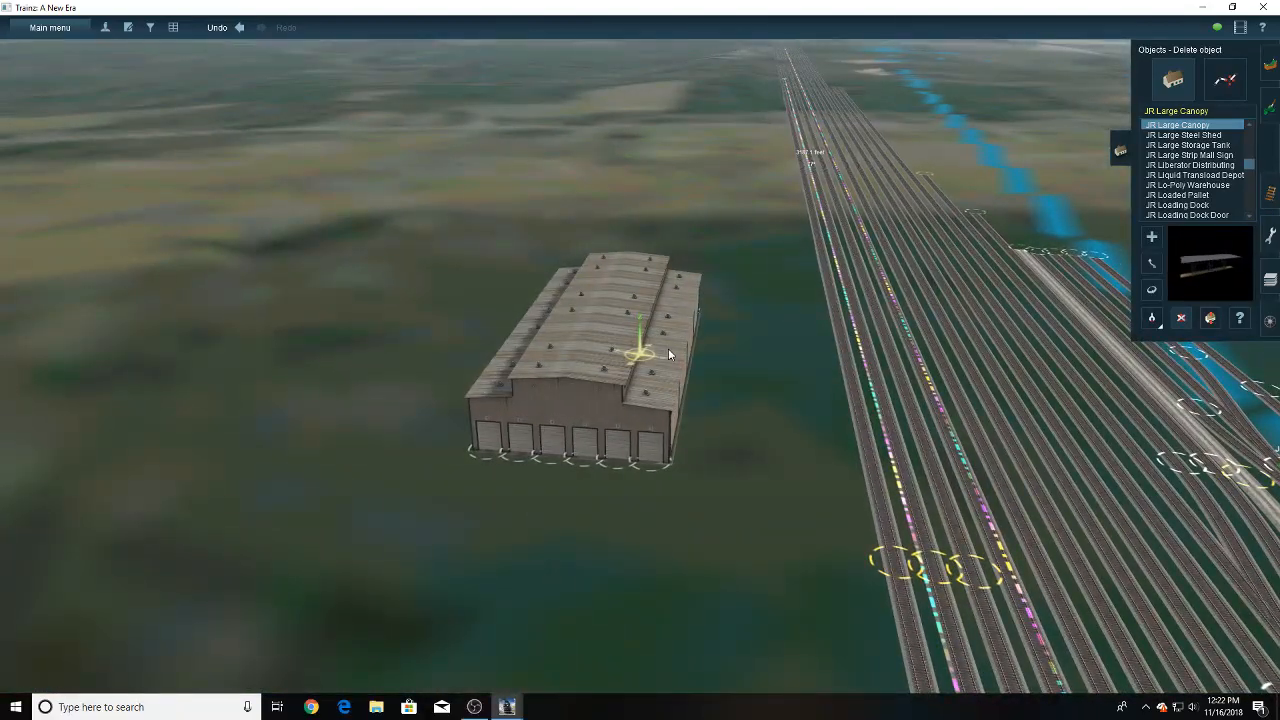
{"action": "right_click", "coordinate": [660, 373]}
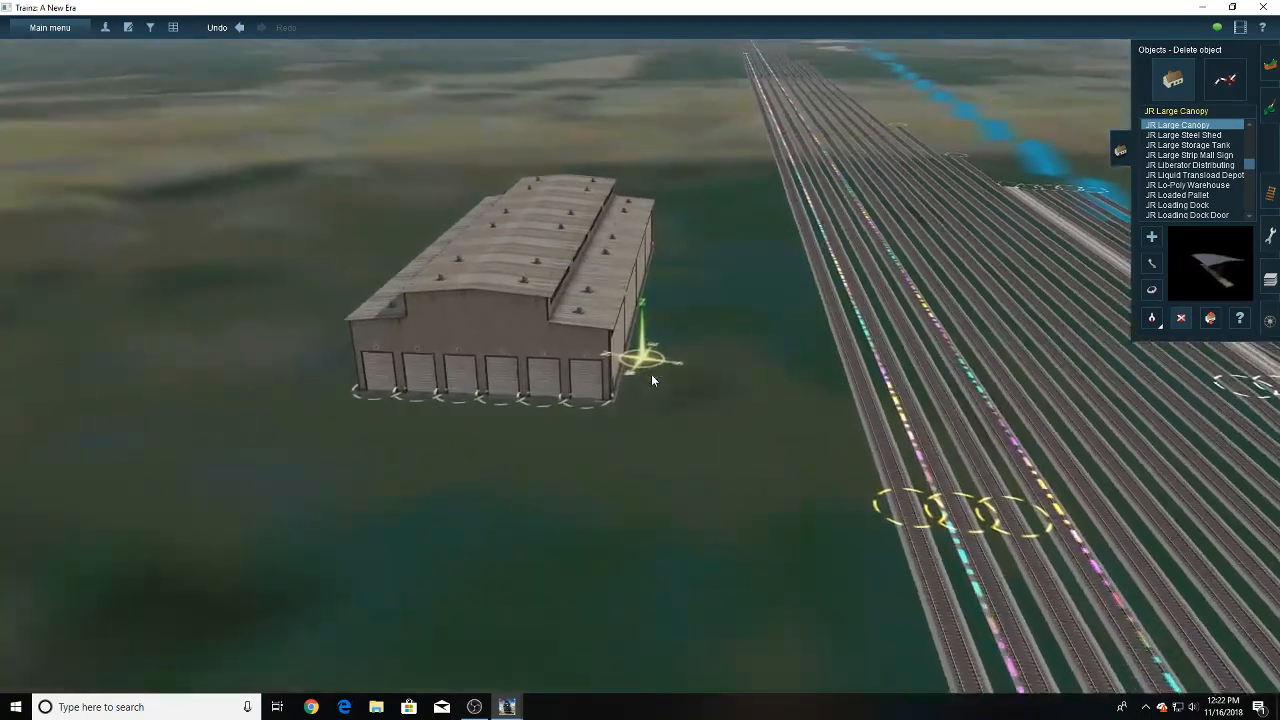
{"action": "key", "text": "Down"}
{"action": "key", "text": "Left"}
{"action": "key", "text": "Right"}
{"action": "key", "text": "Up"}
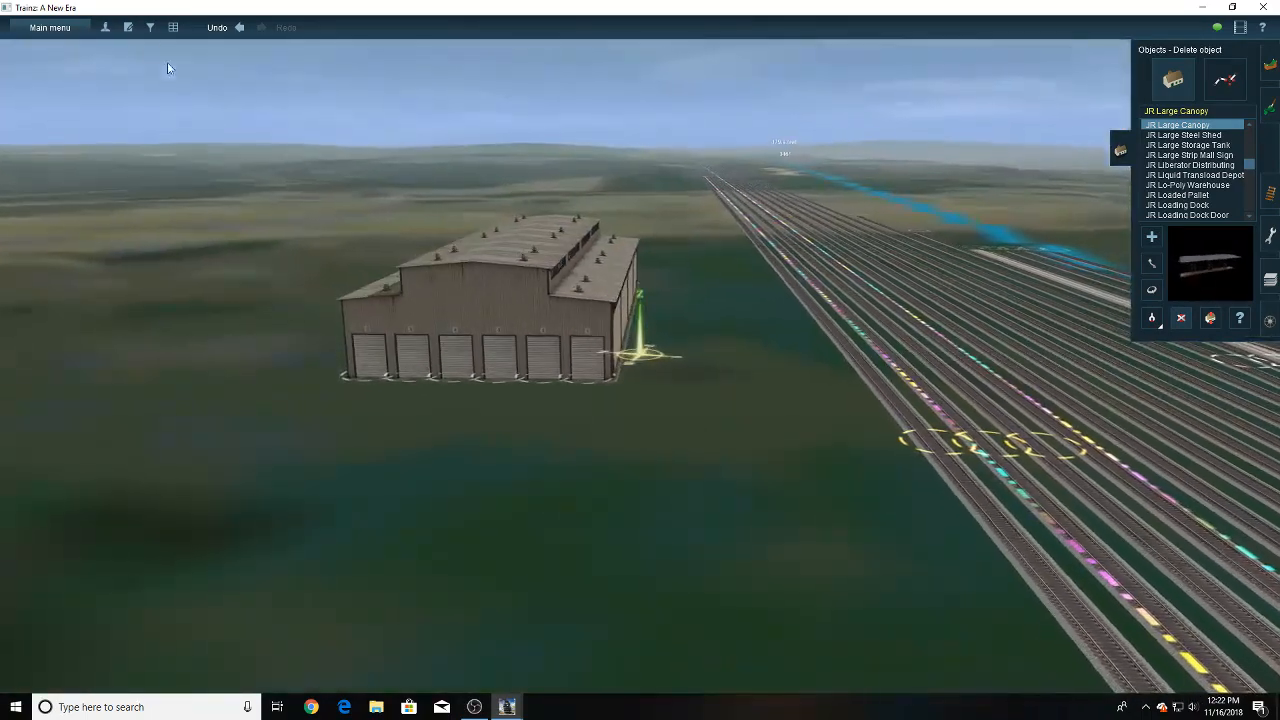
- Show the Yard Items pick list and place the JR Large Steel Shed and JR Railroad Scale on the locomotive shop's side away from the tracks
{"action": "left_click", "coordinate": [150, 27]}
{"action": "left_click", "coordinate": [70, 189]}
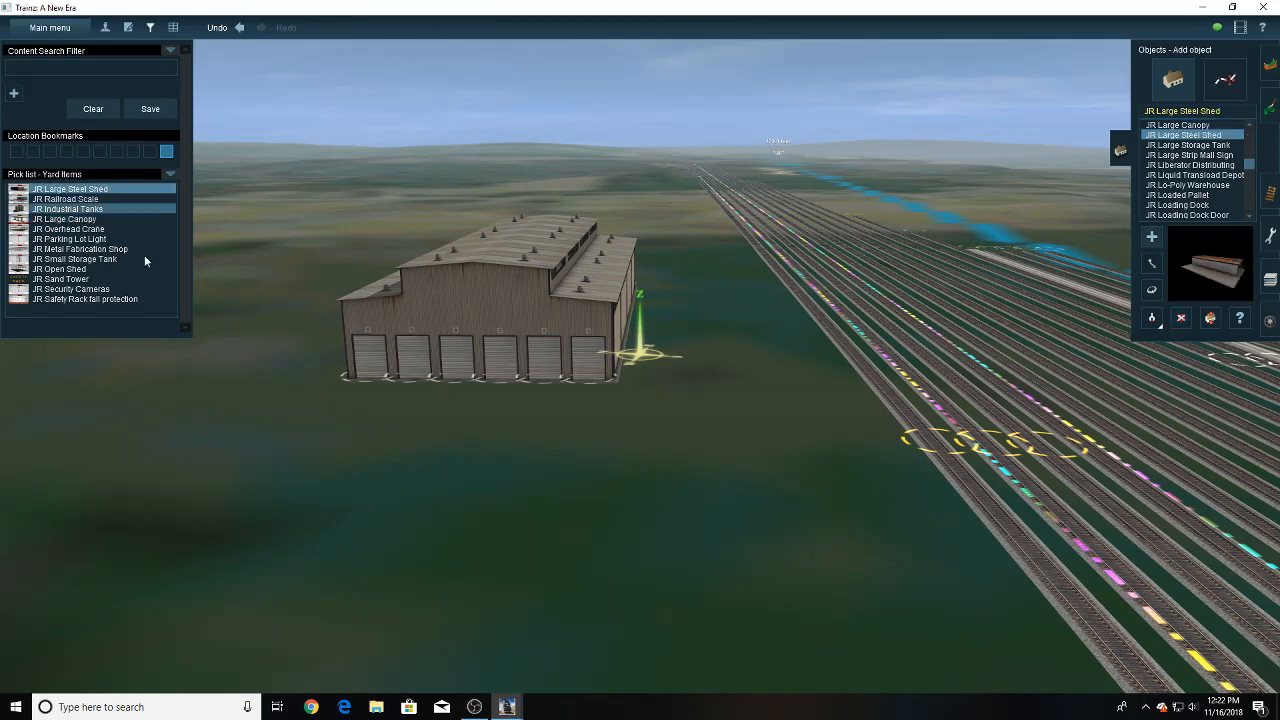
{"action": "left_click", "coordinate": [65, 199]}
{"action": "left_click", "coordinate": [231, 398]}
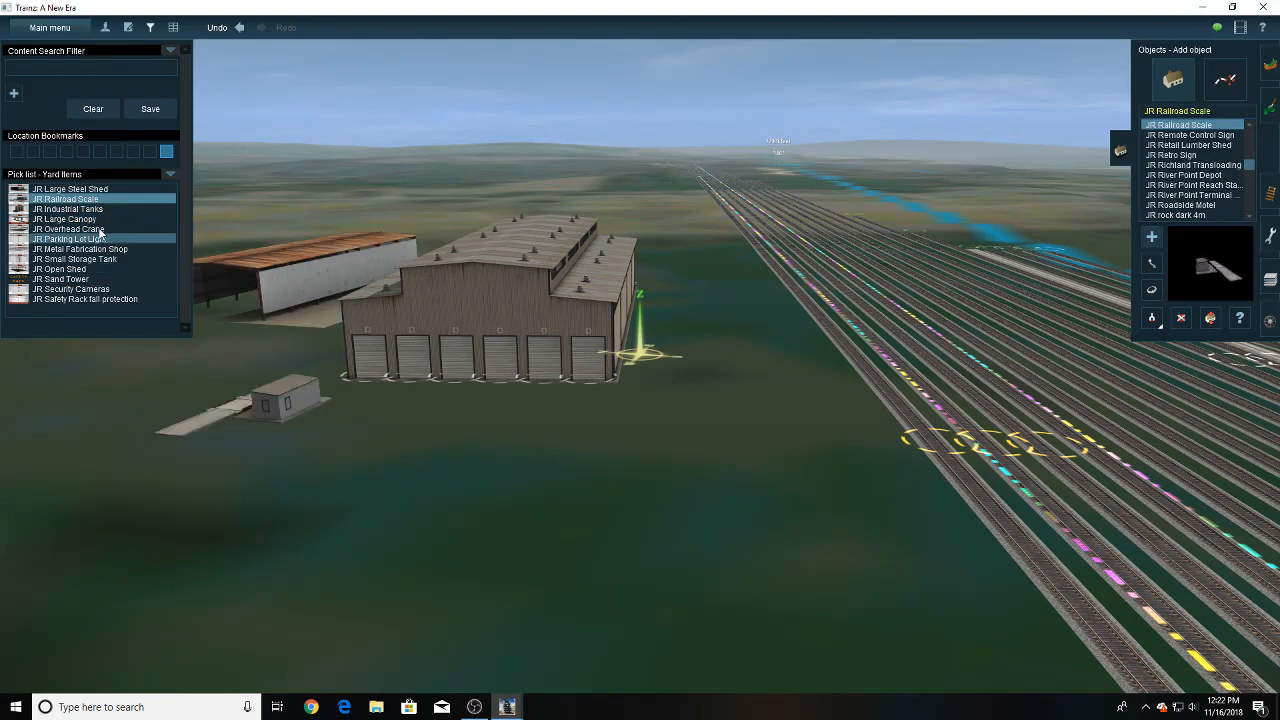
- Place the JR Industrial Tanks in front of the locomotive shop and the JR Large Canopy at its track-side front corner
{"action": "left_click", "coordinate": [112, 211]}
{"action": "left_click", "coordinate": [405, 430]}
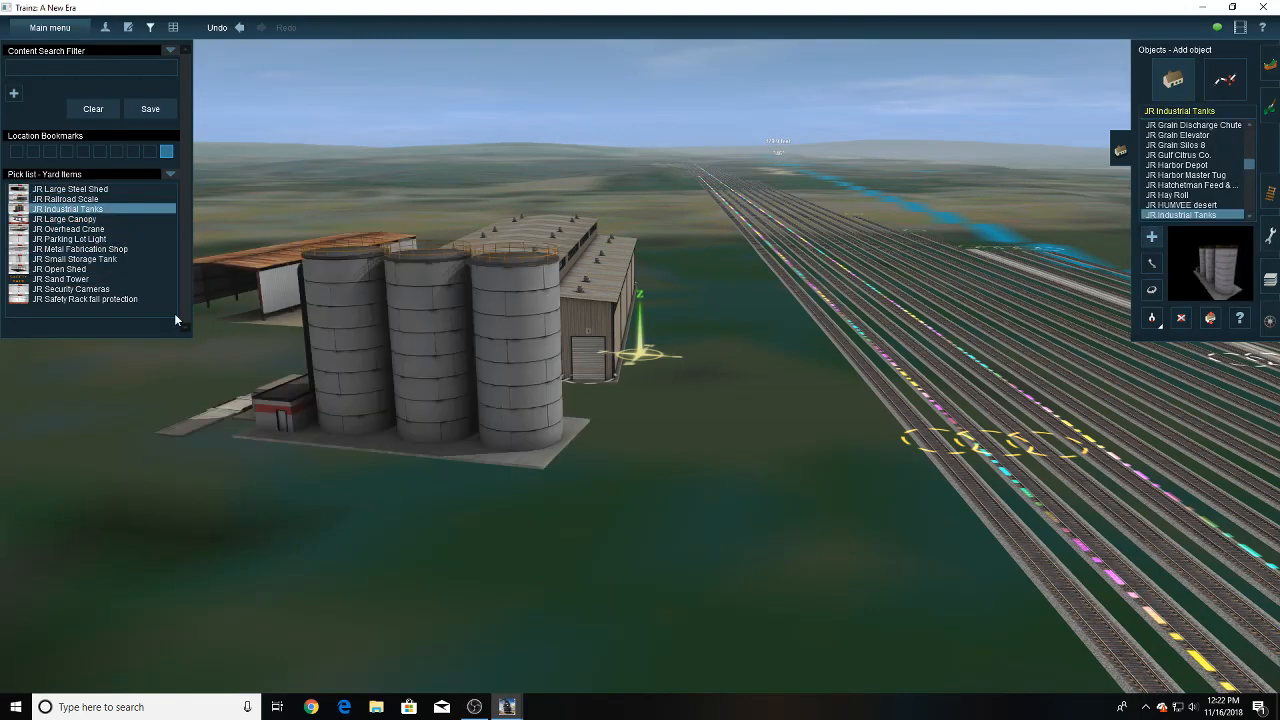
{"action": "left_click", "coordinate": [104, 221]}
{"action": "left_click", "coordinate": [613, 402]}
{"action": "key", "text": "Up"}
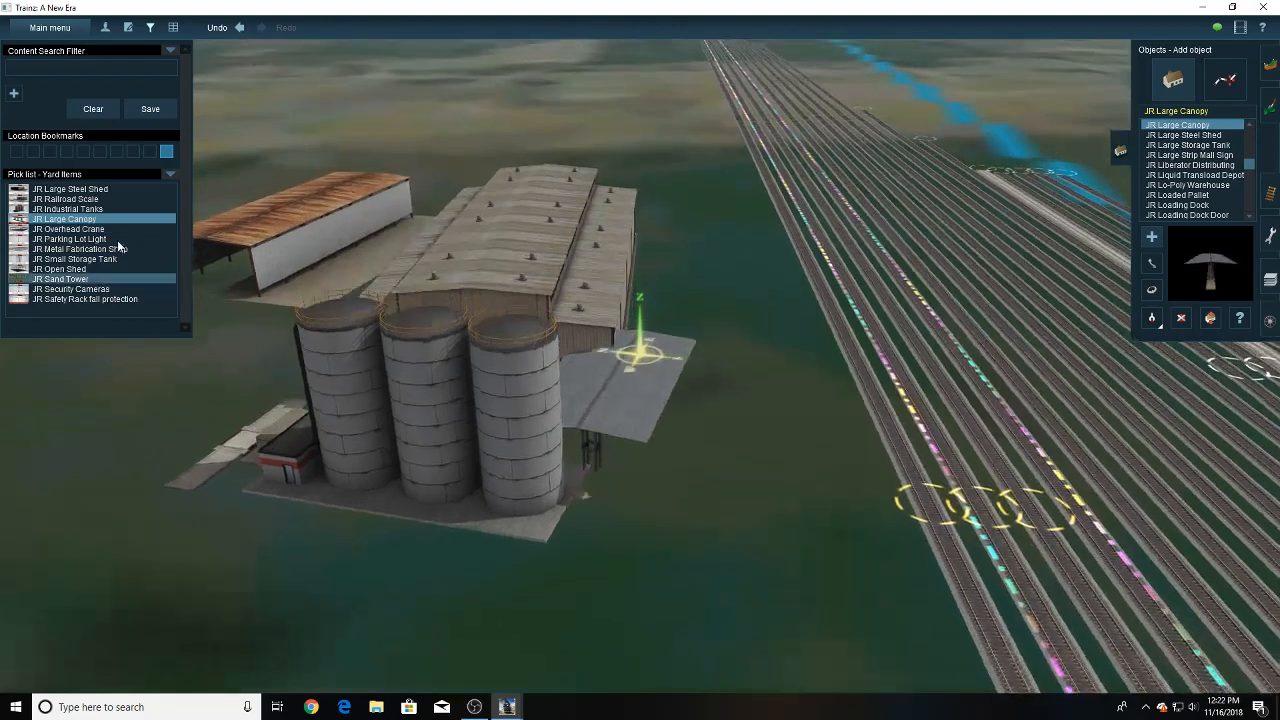
- Place the JR Overhead Crane between shop and tracks, and the JR Parking Lot Light and JR Metal Fabrication Shop beyond the railroad scale
{"action": "left_click", "coordinate": [92, 230]}
{"action": "left_click", "coordinate": [720, 260]}
{"action": "left_click", "coordinate": [68, 239]}
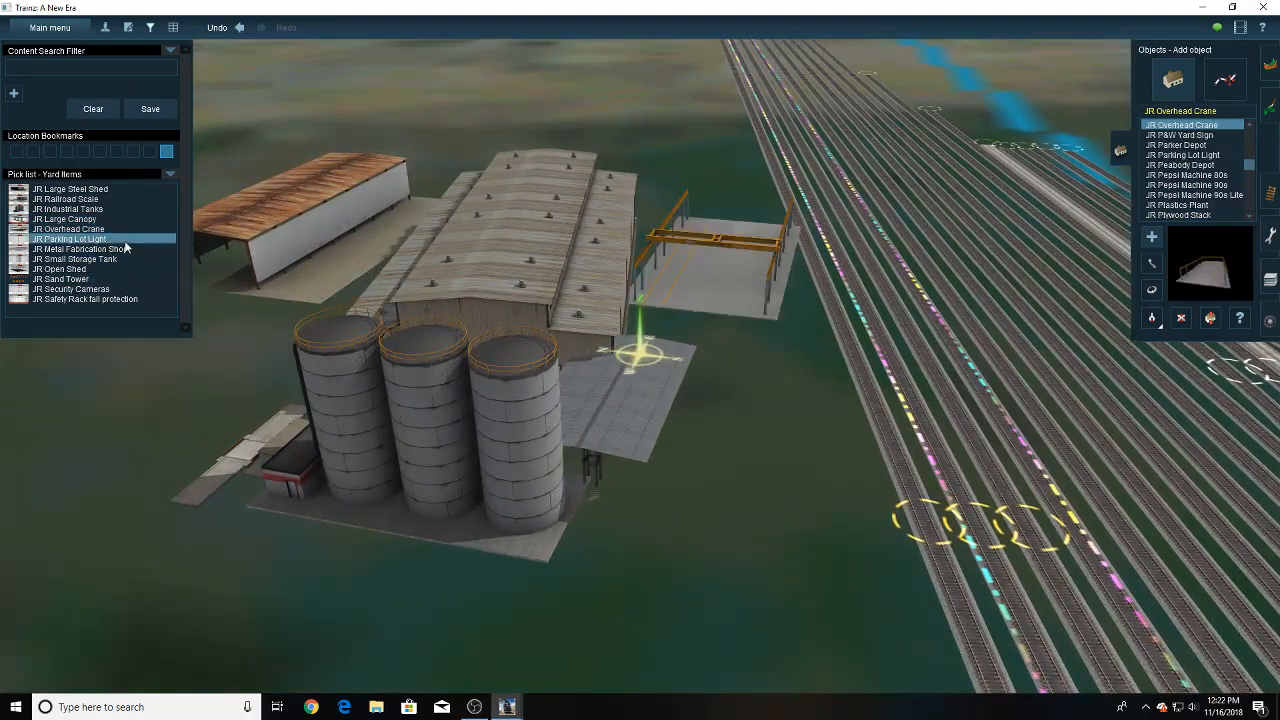
{"action": "left_click", "coordinate": [80, 249]}
{"action": "left_click", "coordinate": [198, 356]}
- Place the JR Small Storage Tank, JR Open Shed, JR Sand Tower and JR Security Cameras around the shop, and hide the pick list
{"action": "left_click", "coordinate": [75, 259]}
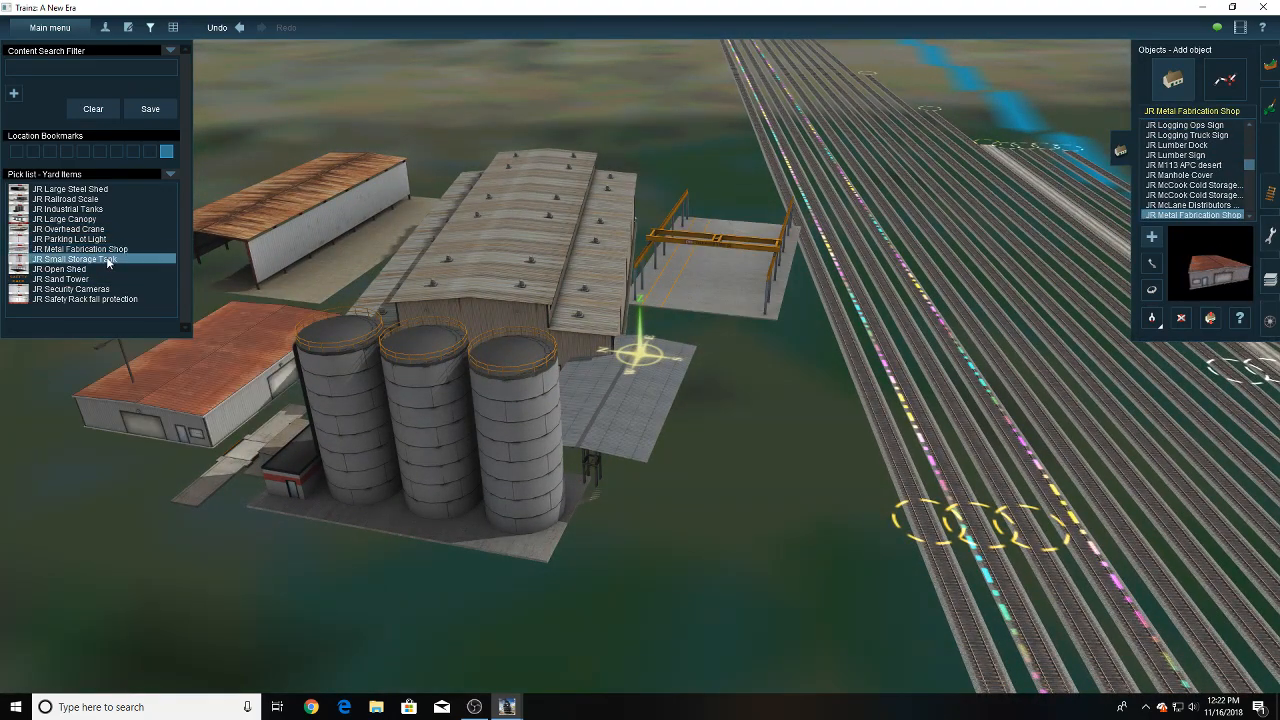
{"action": "left_click", "coordinate": [60, 269]}
{"action": "left_click", "coordinate": [230, 175]}
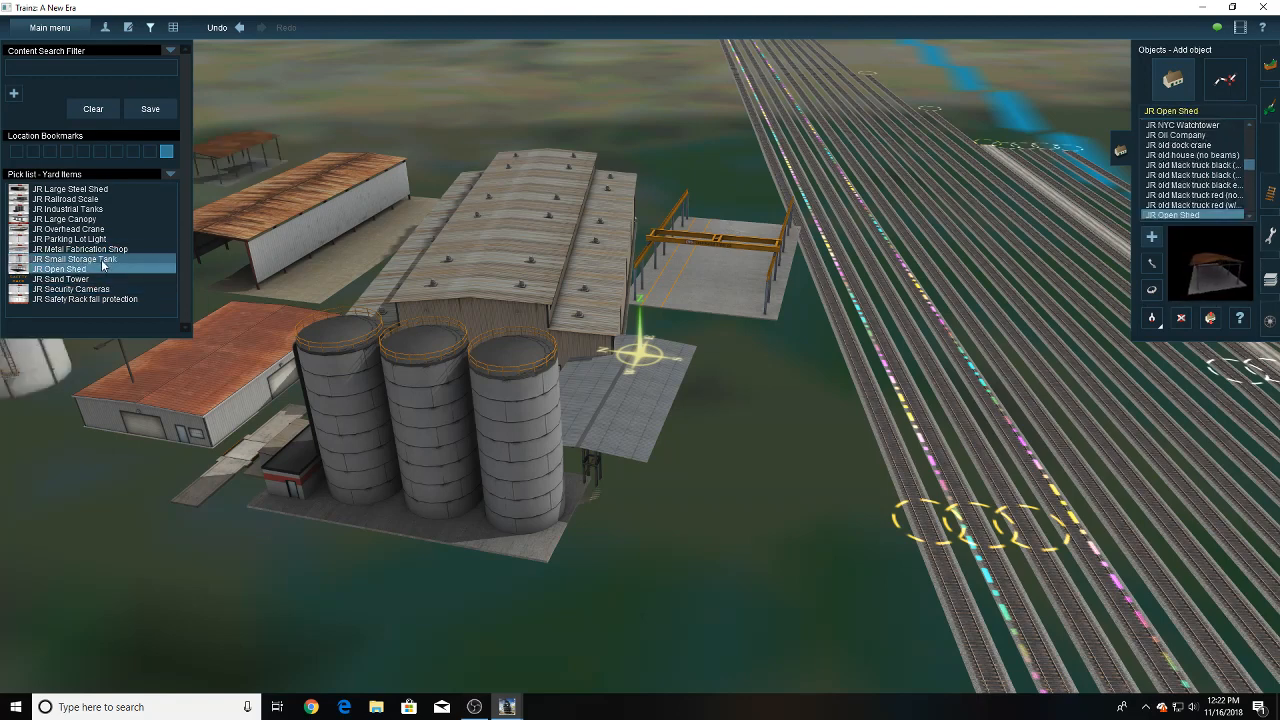
{"action": "left_click", "coordinate": [90, 280]}
{"action": "left_click", "coordinate": [70, 289]}
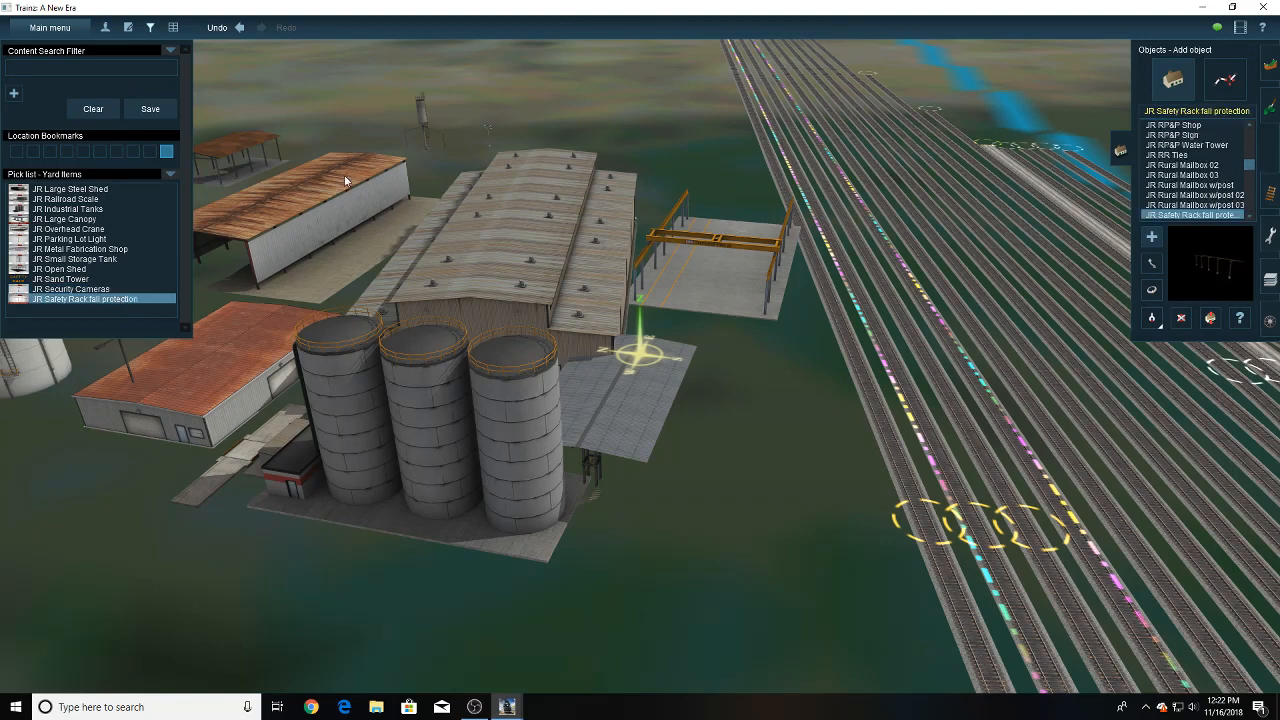
{"action": "left_click", "coordinate": [151, 28]}
{"action": "left_click", "coordinate": [1117, 161]}
- Search the route map for the yard with the turntable and the Fueling Pads Diesel Locomotive DES 1 label, and zoom in on it
{"action": "key", "text": "ctrl+m"}
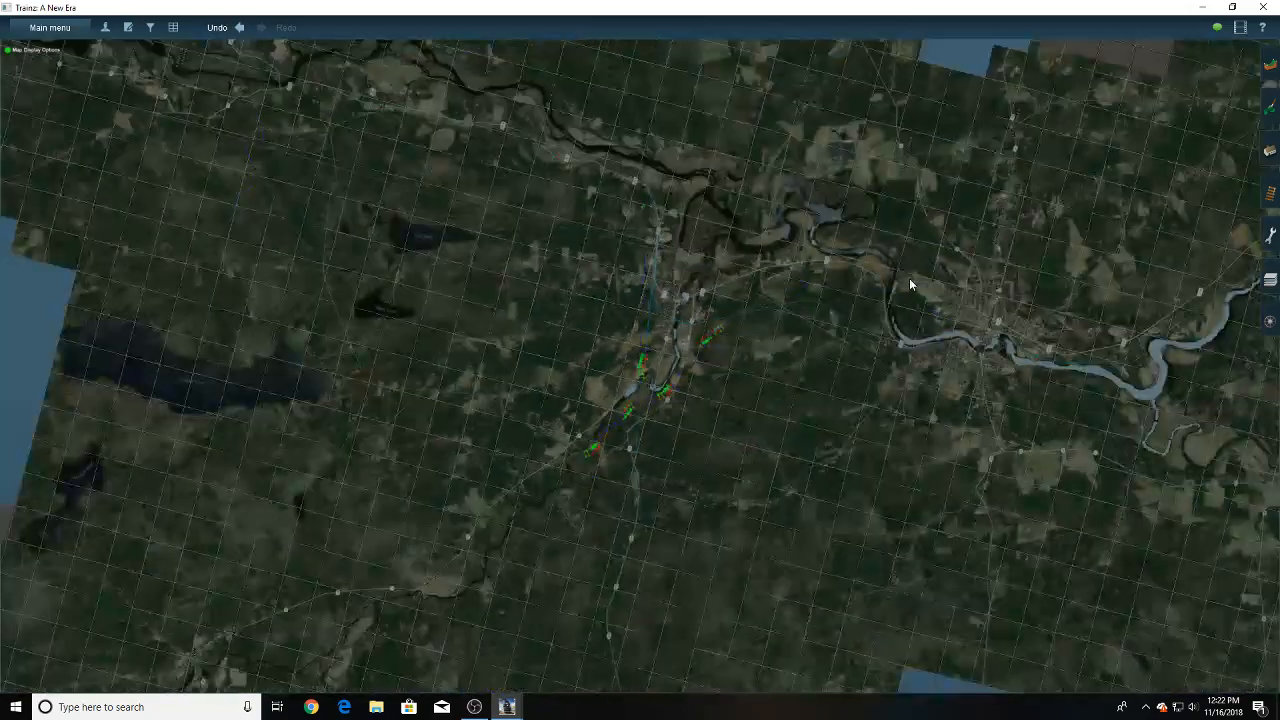
{"action": "right_click_drag", "start_coordinate": [909, 278], "coordinate": [551, 195]}
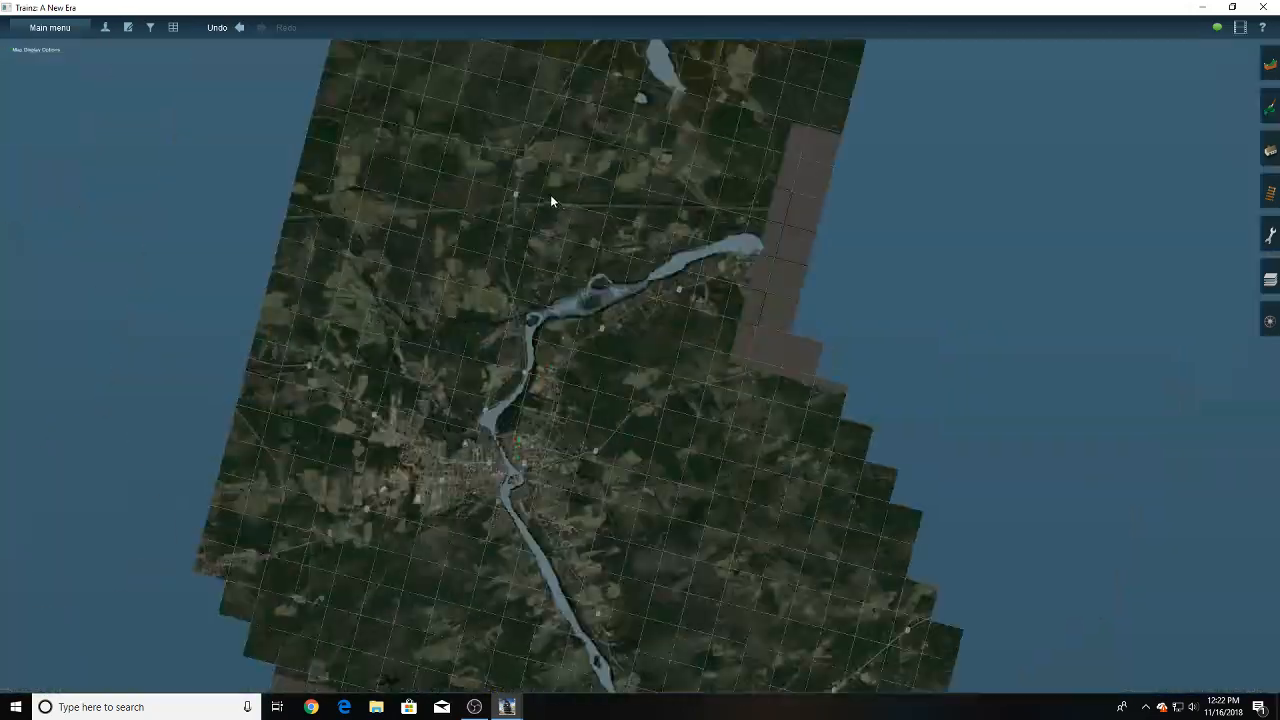
{"action": "right_click", "coordinate": [629, 209]}
{"action": "right_click", "coordinate": [629, 209]}
{"action": "right_click", "coordinate": [630, 194]}
{"action": "right_click", "coordinate": [600, 180]}
{"action": "right_click", "coordinate": [600, 182]}
{"action": "right_click", "coordinate": [613, 179]}
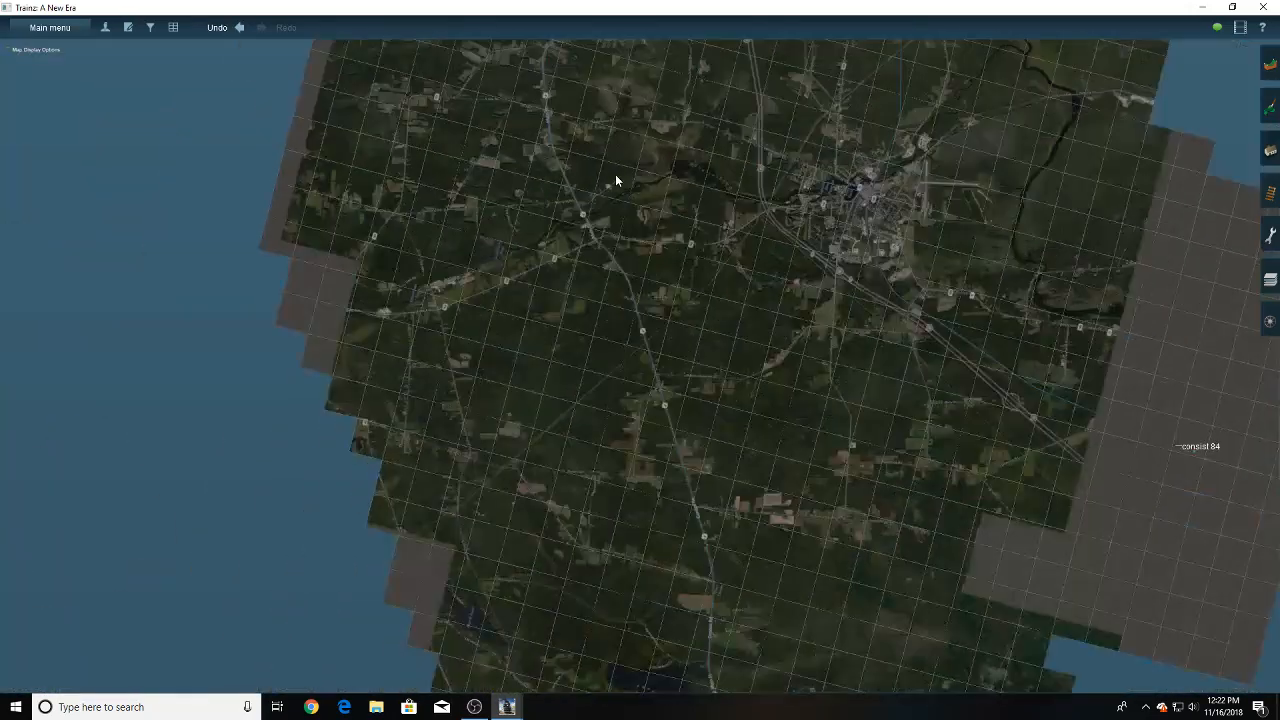
{"action": "right_click", "coordinate": [615, 179]}
{"action": "right_click", "coordinate": [620, 179]}
{"action": "right_click", "coordinate": [622, 179]}
{"action": "right_click", "coordinate": [764, 206]}
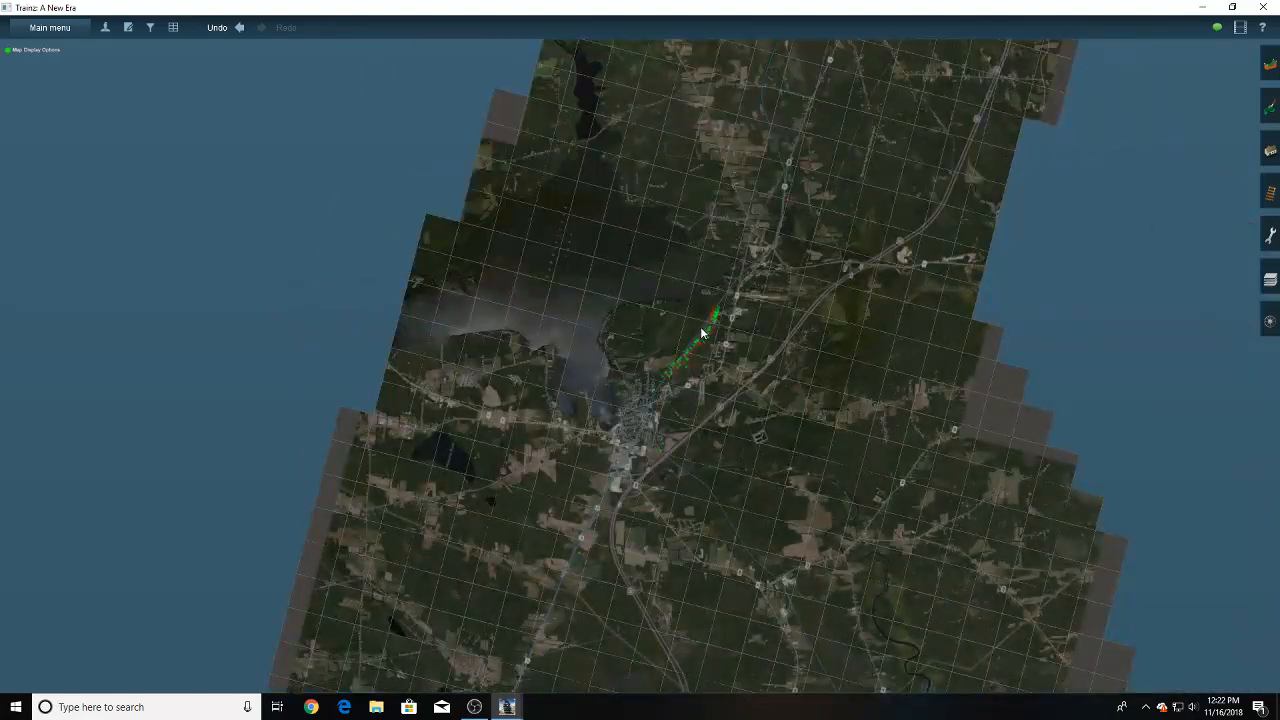
{"action": "scroll", "coordinate": [703, 333], "scroll_direction": "up", "scroll_amount": 5}
{"action": "scroll", "coordinate": [722, 353], "scroll_direction": "up", "scroll_amount": 2}
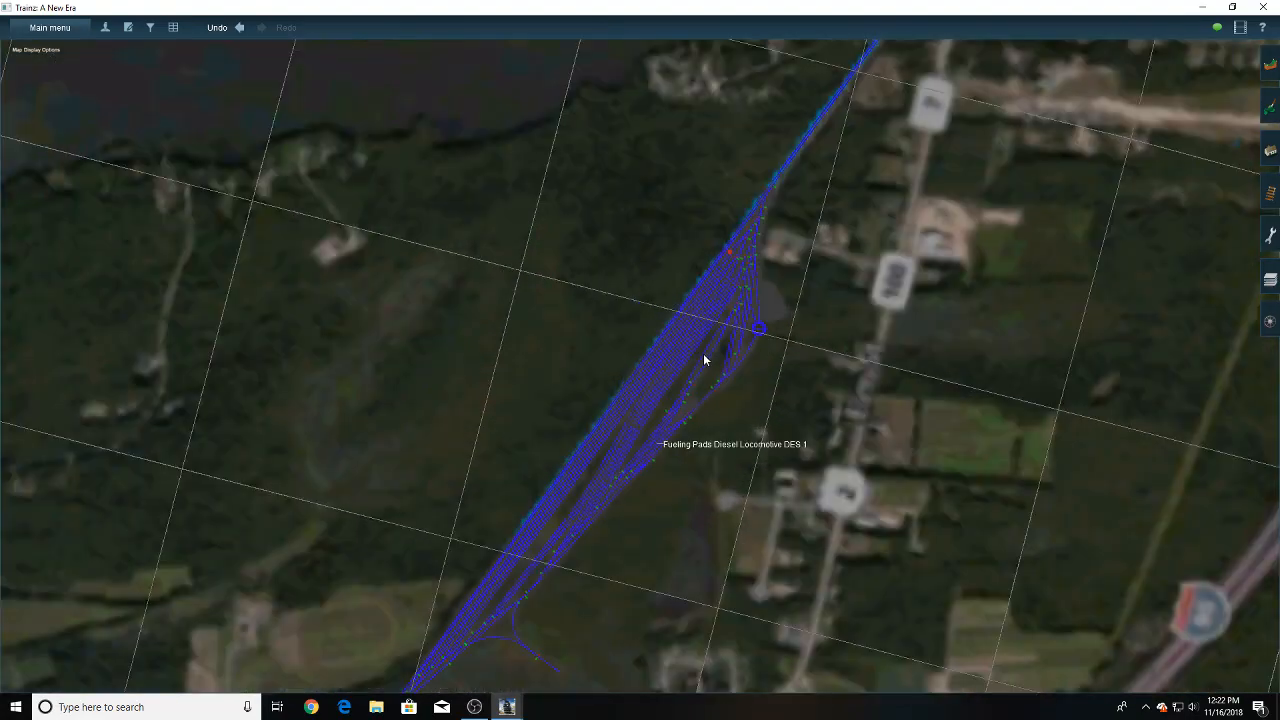
{"action": "scroll", "coordinate": [701, 360], "scroll_direction": "up", "scroll_amount": 3}
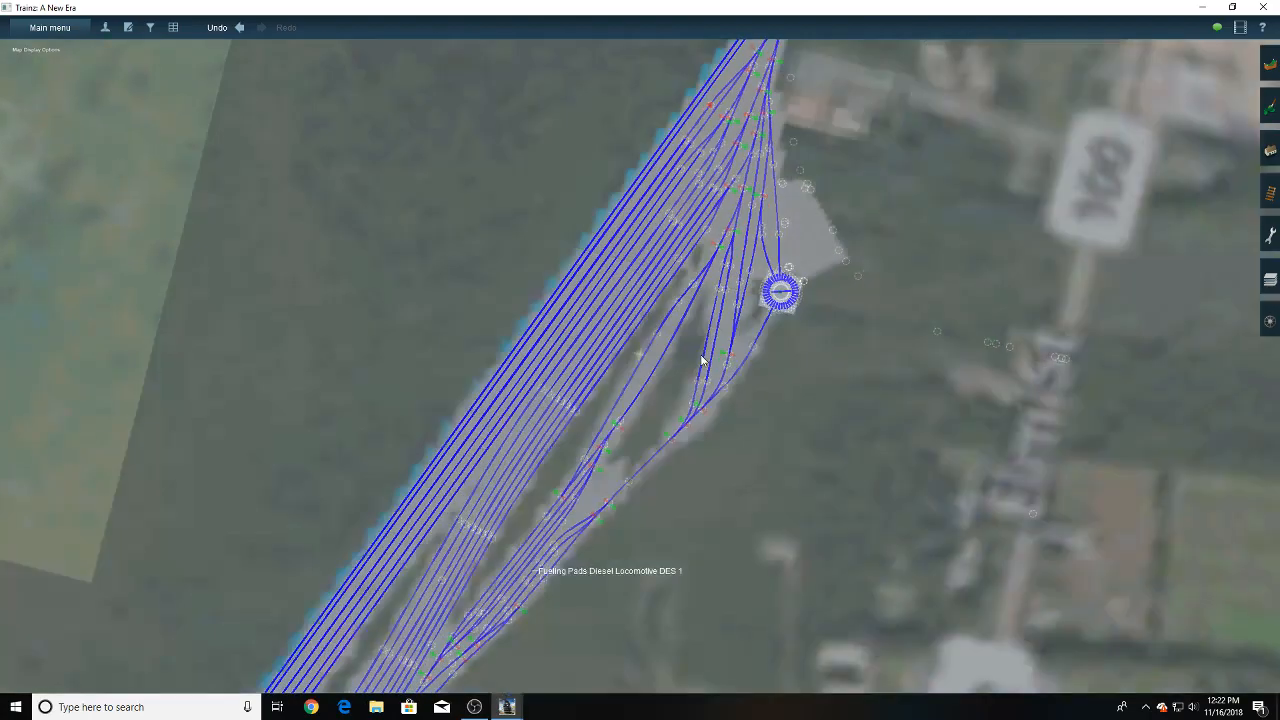
- Examine the turntable and the surrounding service tracks of the yard in the 3D view
{"action": "scroll", "coordinate": [701, 360], "scroll_direction": "up", "scroll_amount": 2}
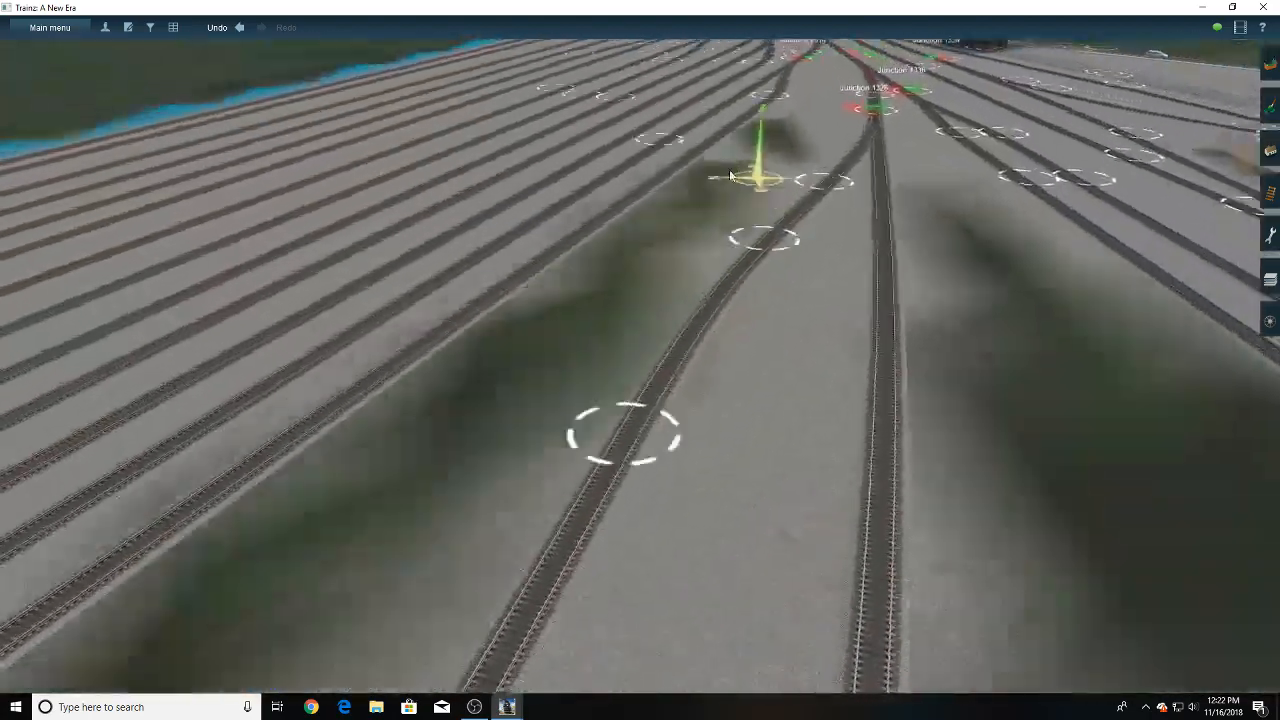
{"action": "right_click_drag", "start_coordinate": [730, 176], "coordinate": [858, 311]}
{"action": "key", "text": "Left"}
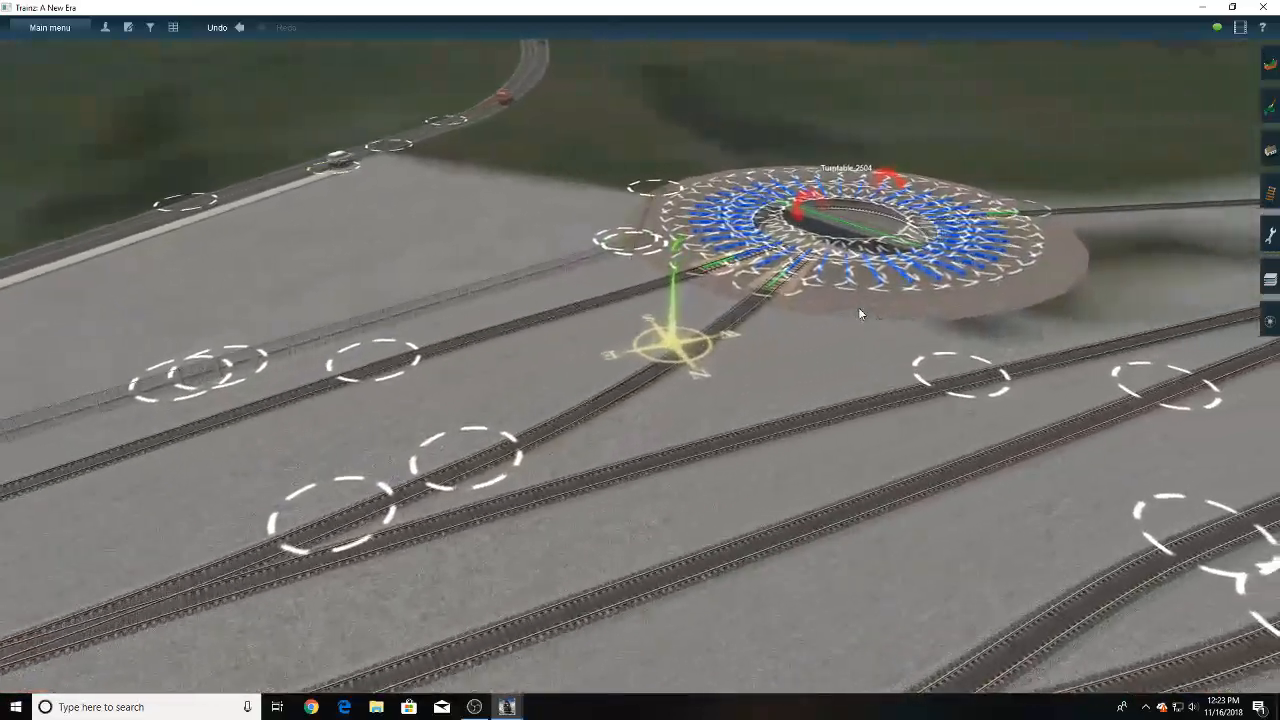
{"action": "key", "text": "Left"}
{"action": "key", "text": "Down"}
{"action": "key", "text": "Left"}
{"action": "key", "text": "Up"}
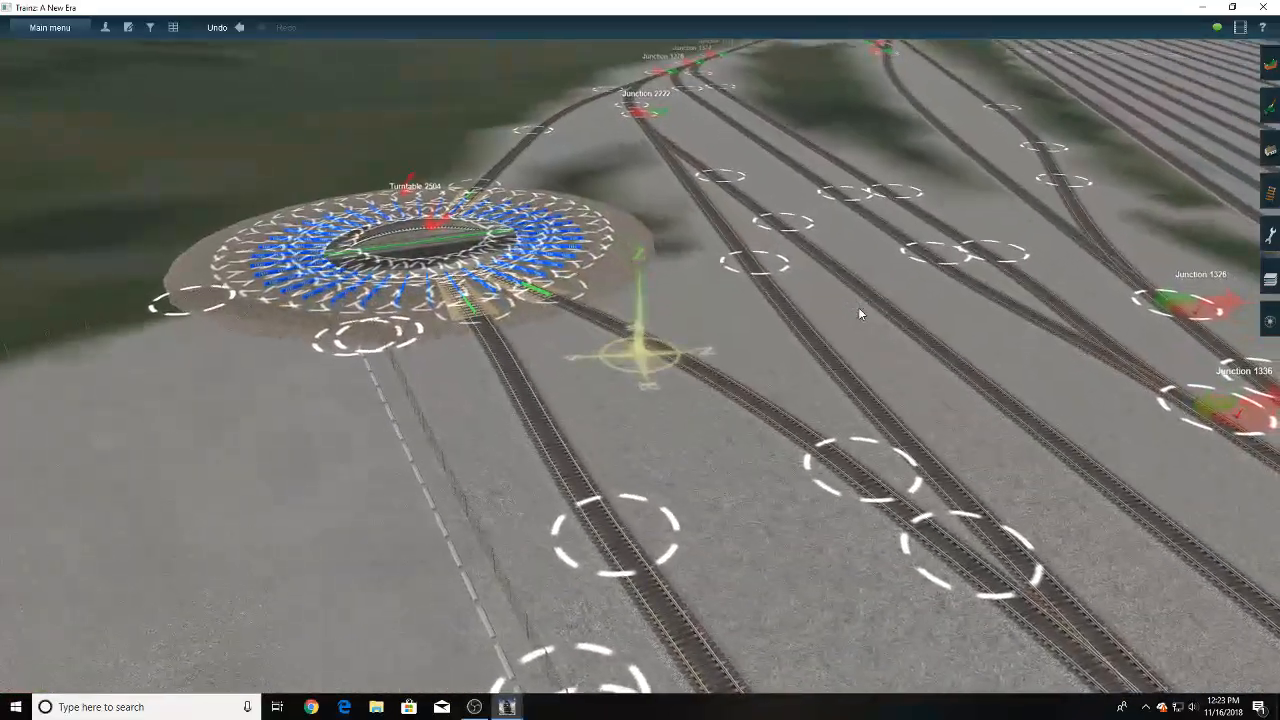
{"action": "right_click_drag", "start_coordinate": [838, 268], "coordinate": [634, 284]}
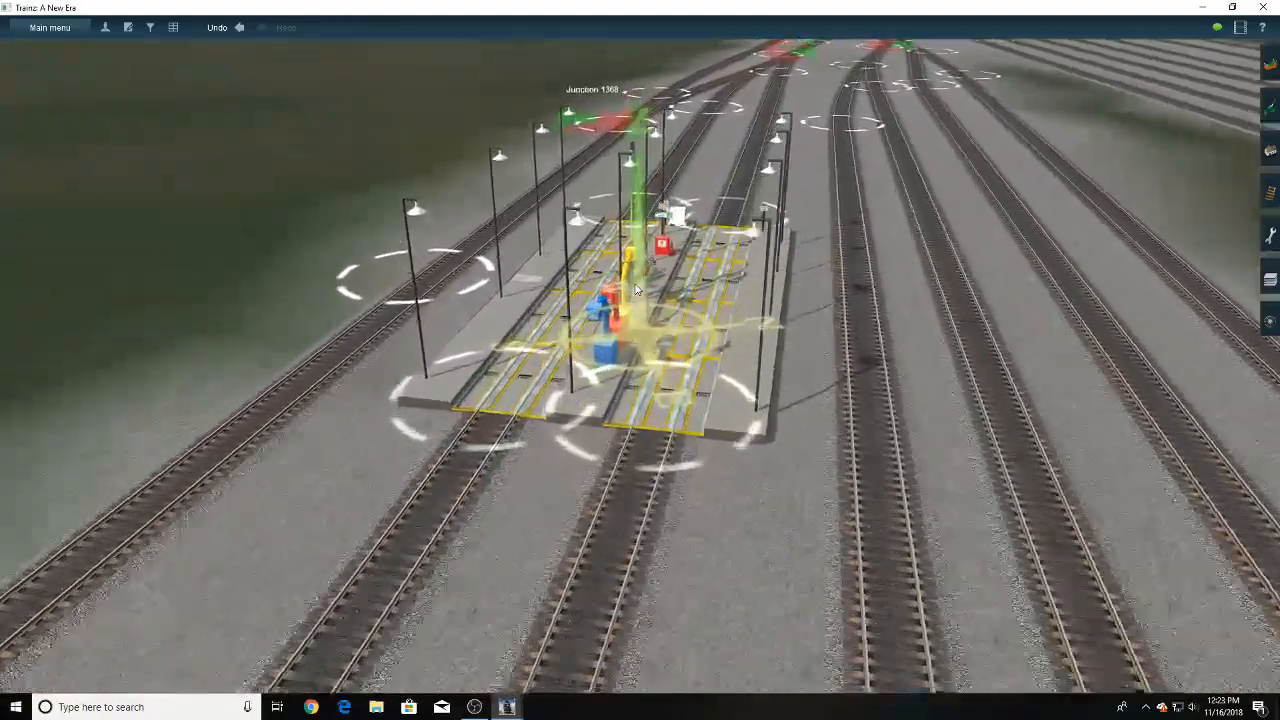
- Open the object tools and inspect the diesel fueling pad from several sides, including its signs, emergency shower, fuel cranes and track connections
{"action": "scroll", "coordinate": [868, 237], "scroll_direction": "up", "scroll_amount": 3}
{"action": "key", "text": "F3"}
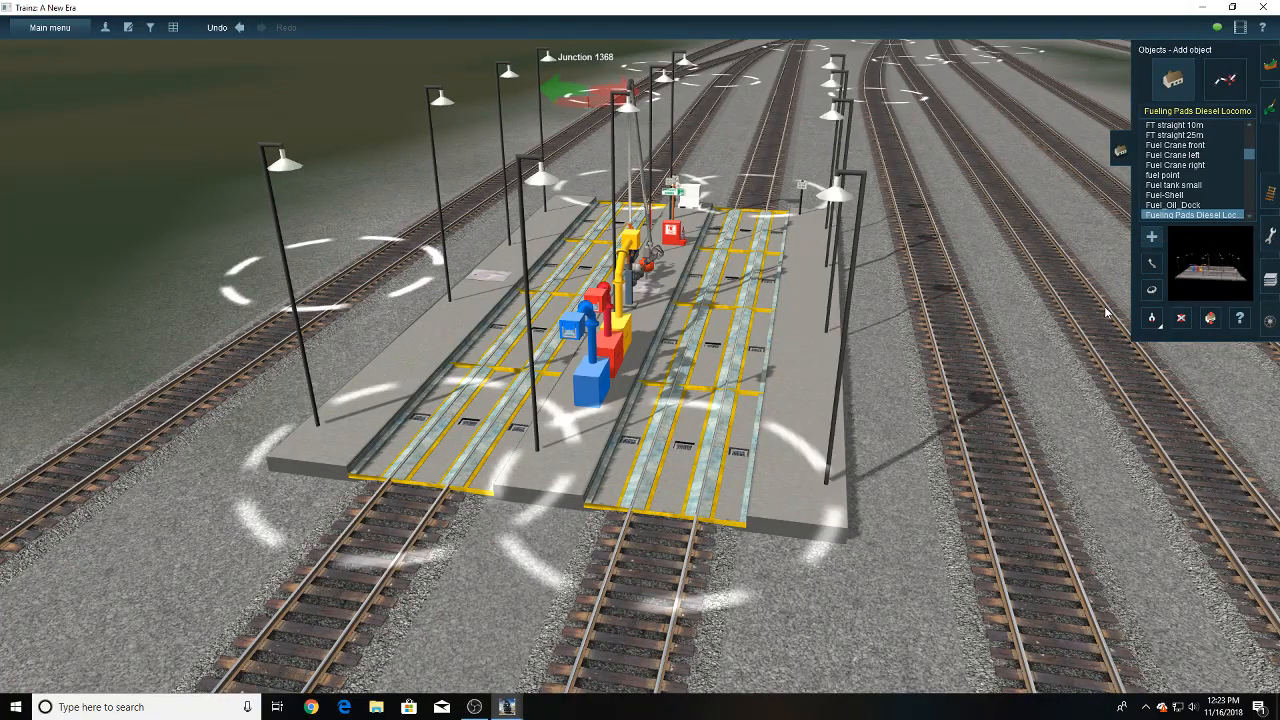
{"action": "right_click_drag", "start_coordinate": [741, 310], "coordinate": [631, 264]}
{"action": "scroll", "coordinate": [674, 272], "scroll_direction": "up", "scroll_amount": 4}
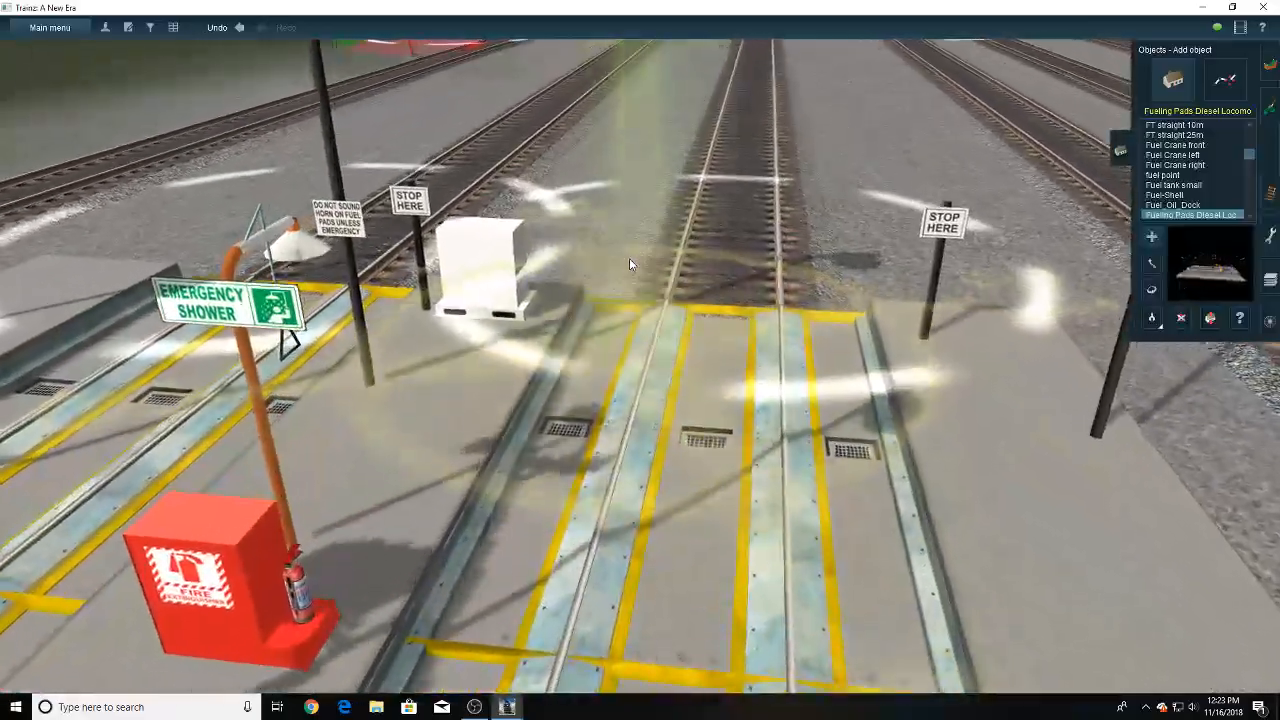
{"action": "key", "text": "Left"}
{"action": "key", "text": "Left"}
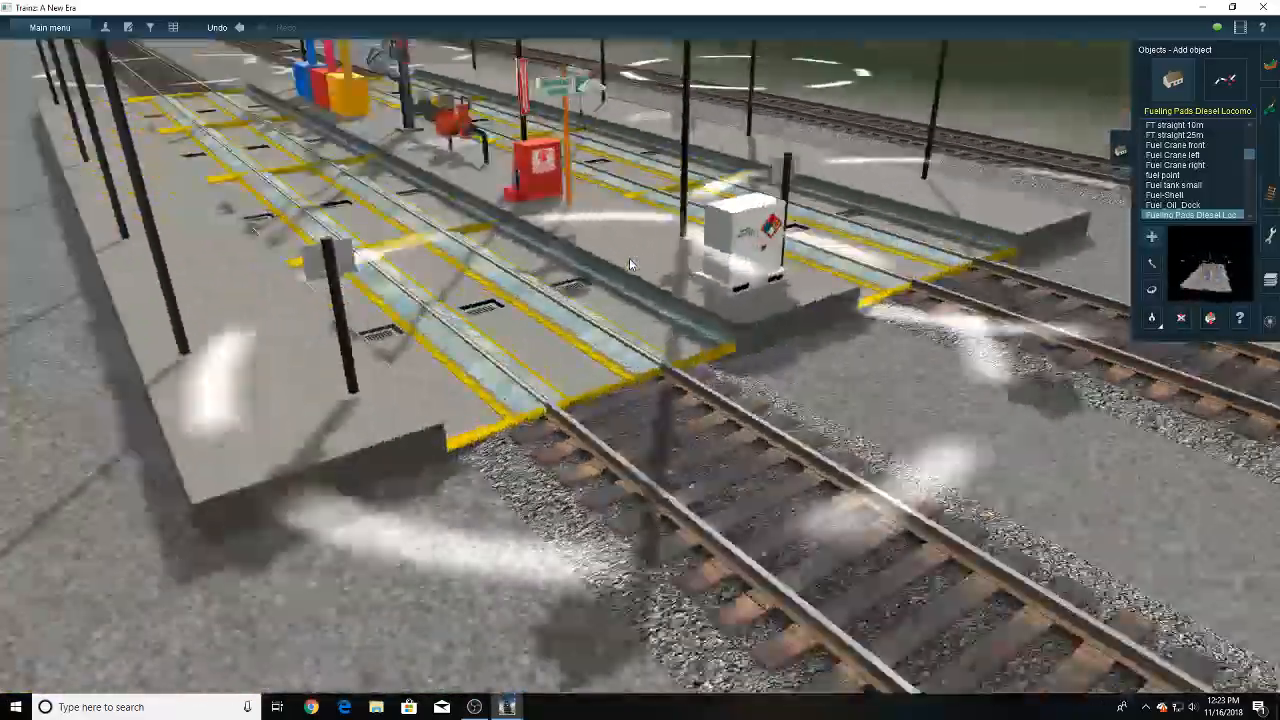
{"action": "key", "text": "Down"}
{"action": "key", "text": "Up"}
{"action": "key", "text": "Right"}
{"action": "key", "text": "Right"}
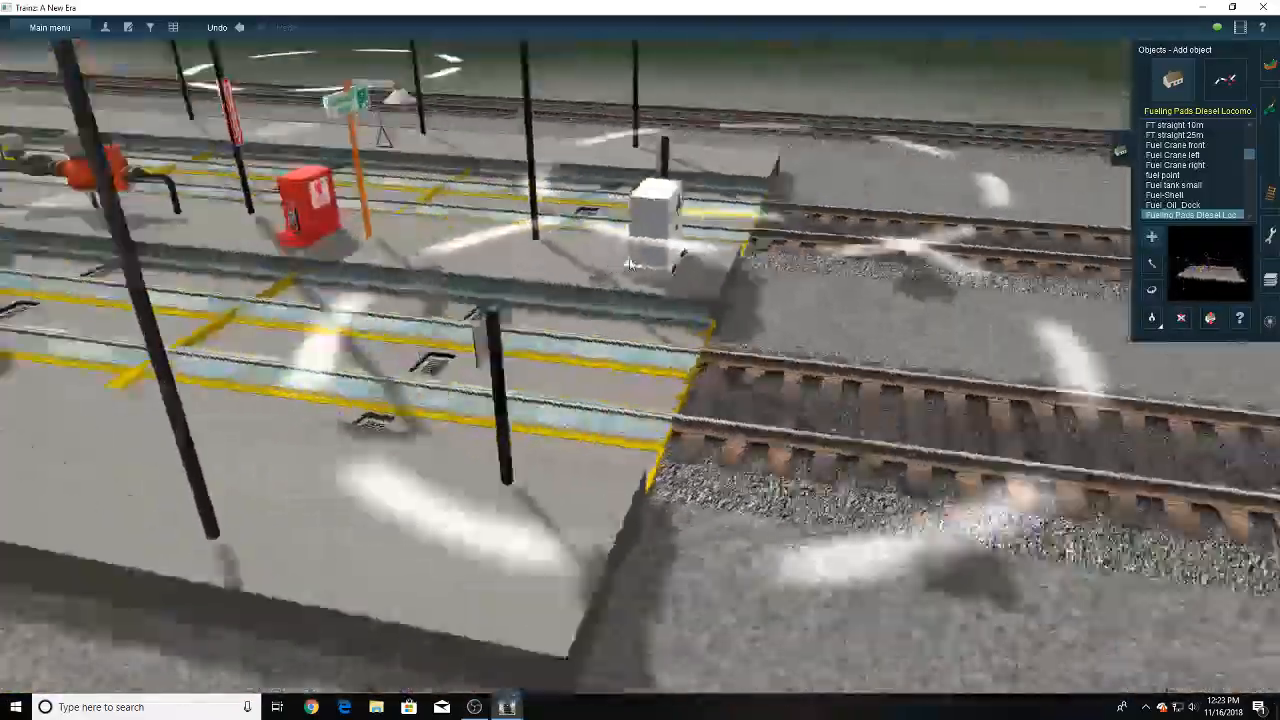
{"action": "scroll", "coordinate": [629, 264], "scroll_direction": "down", "scroll_amount": 5}
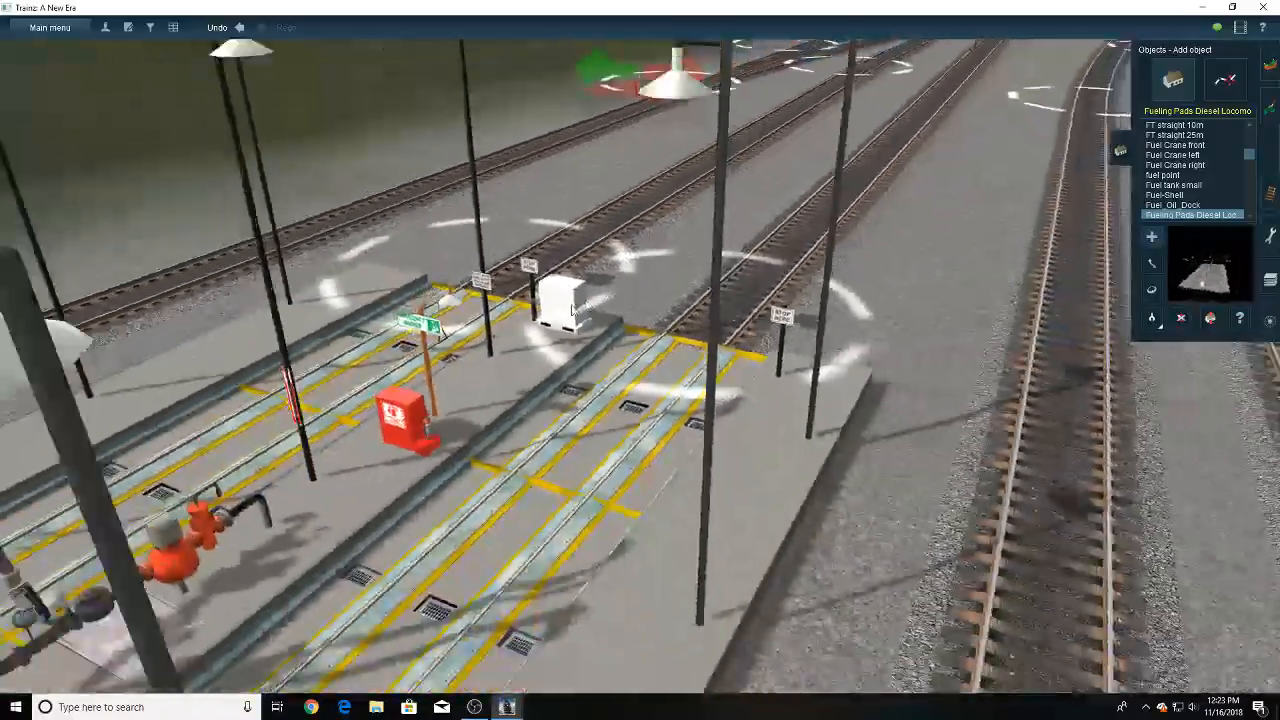
{"action": "right_click", "coordinate": [549, 337]}
{"action": "scroll", "coordinate": [711, 368], "scroll_direction": "up", "scroll_amount": 5}
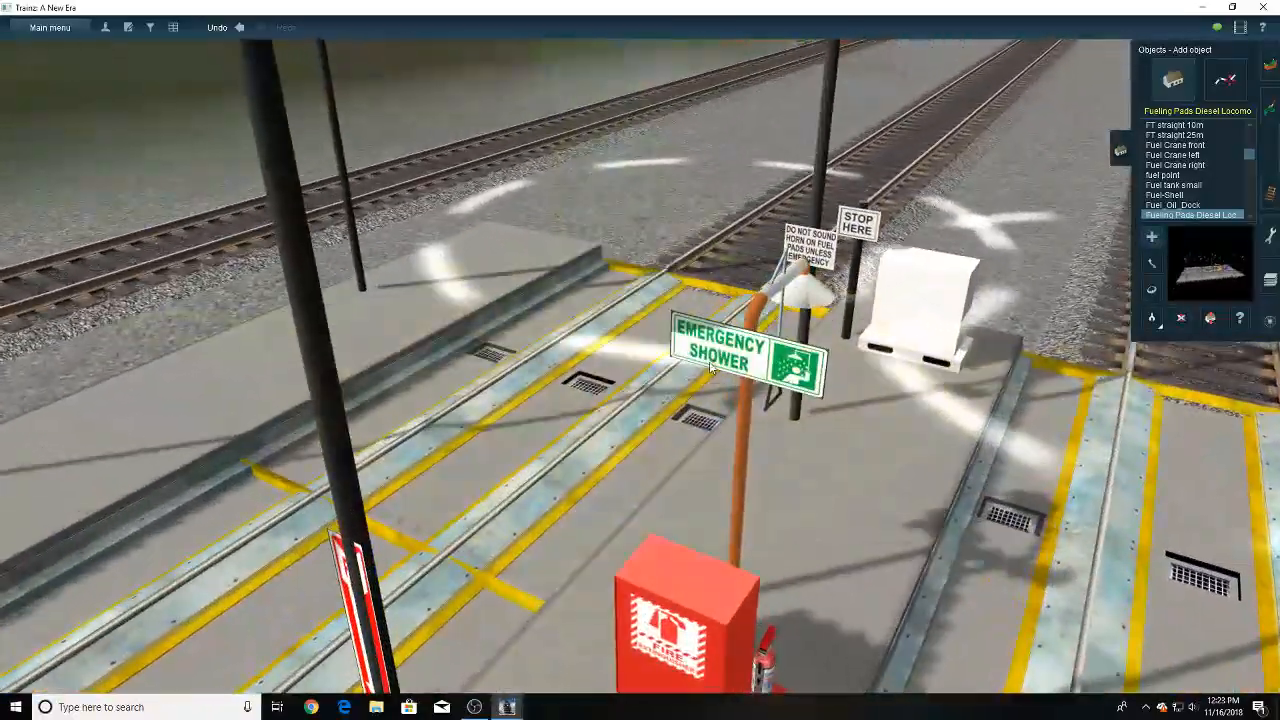
{"action": "scroll", "coordinate": [711, 368], "scroll_direction": "down", "scroll_amount": 10}
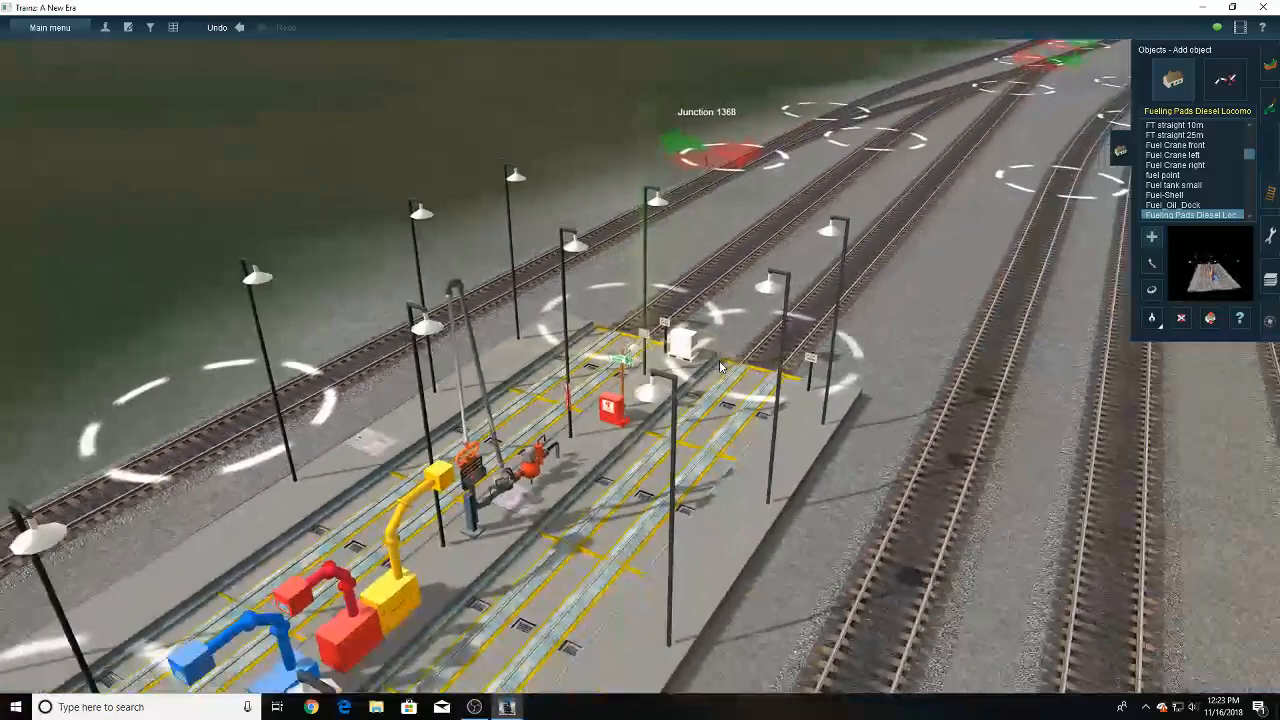
{"action": "scroll", "coordinate": [720, 367], "scroll_direction": "down", "scroll_amount": 3}
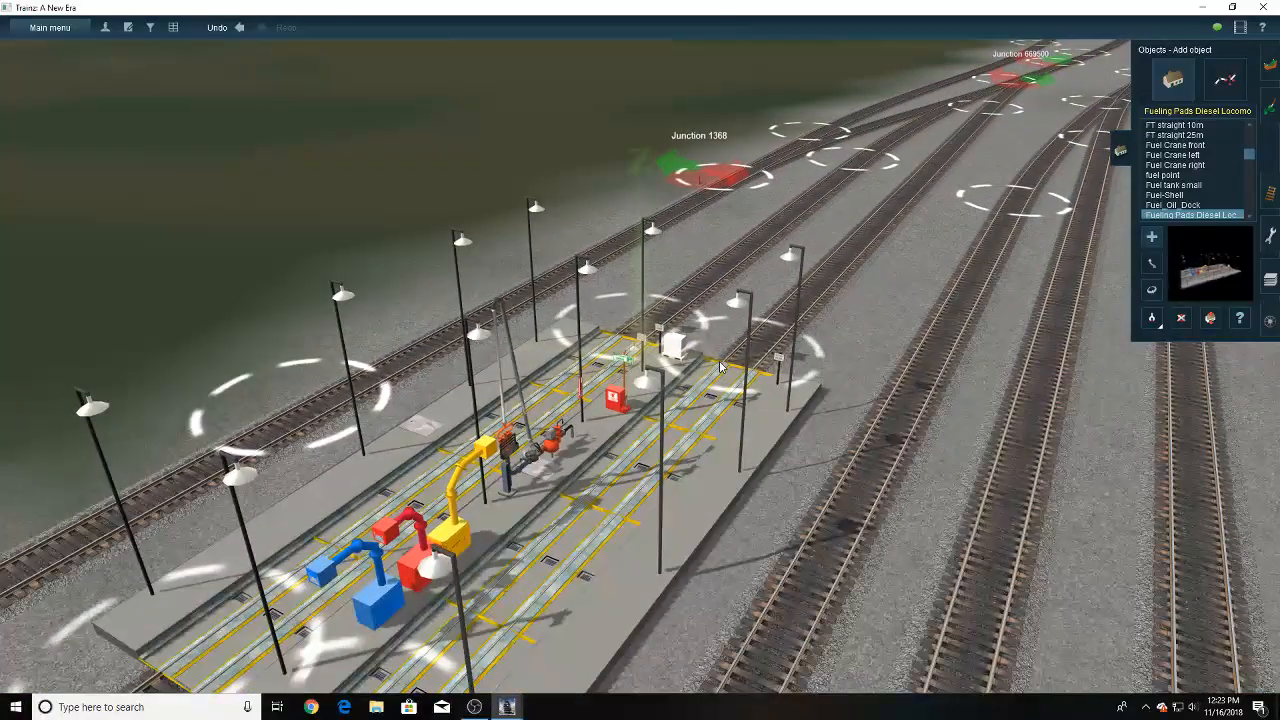
{"action": "scroll", "coordinate": [720, 367], "scroll_direction": "up", "scroll_amount": 10}
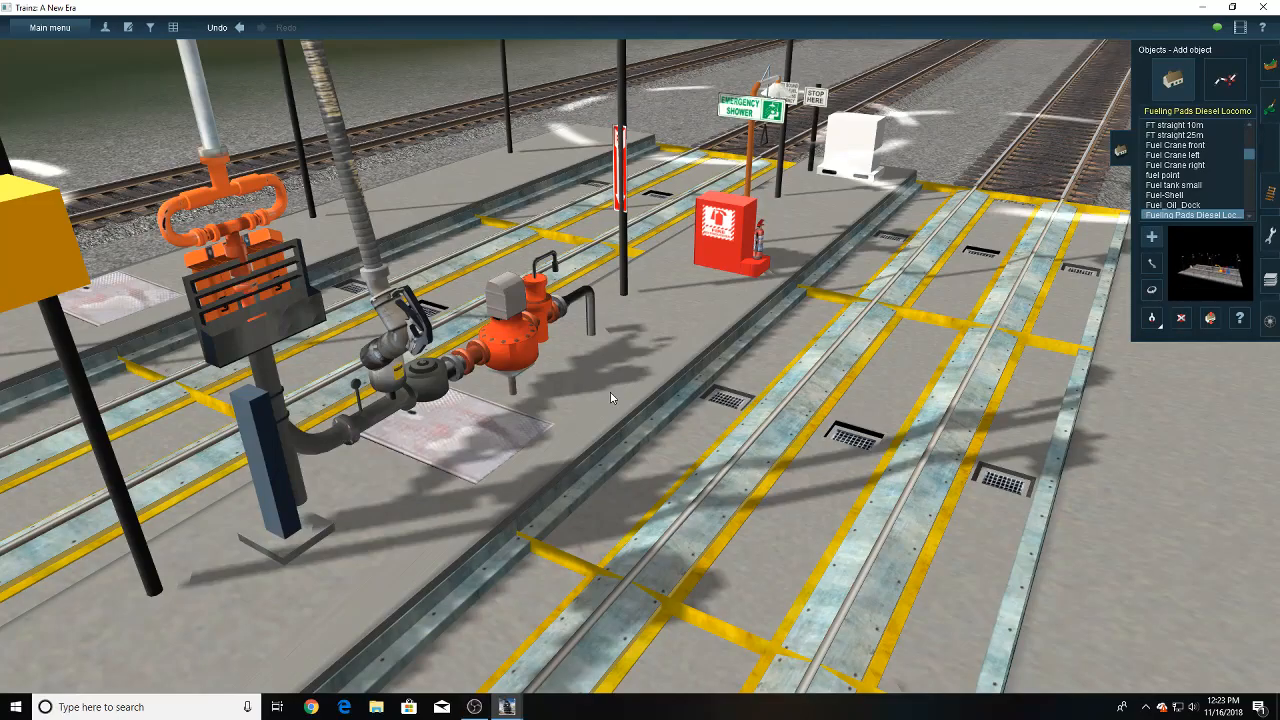
{"action": "scroll", "coordinate": [610, 393], "scroll_direction": "down", "scroll_amount": 10}
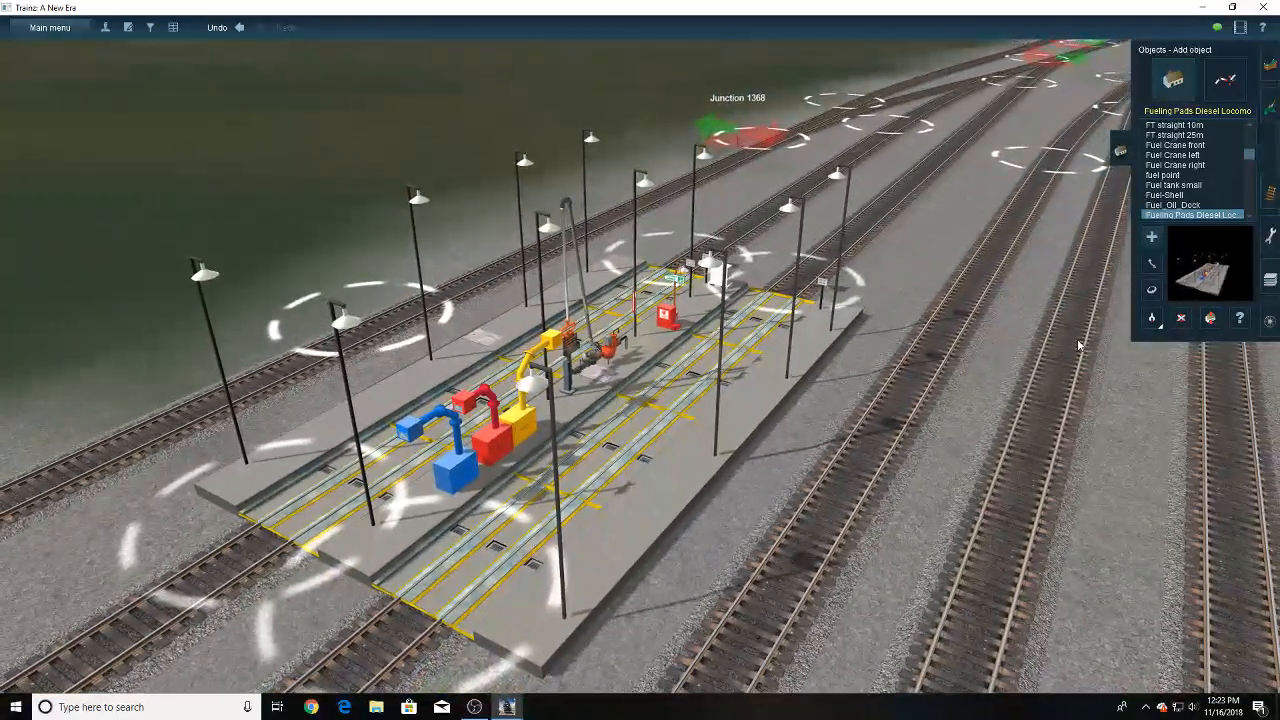
- Find the yard labelled JR Generic Locomotive Shops 2 on the route map and return to it in the 3D view
{"action": "scroll", "coordinate": [802, 340], "scroll_direction": "down", "scroll_amount": 15}
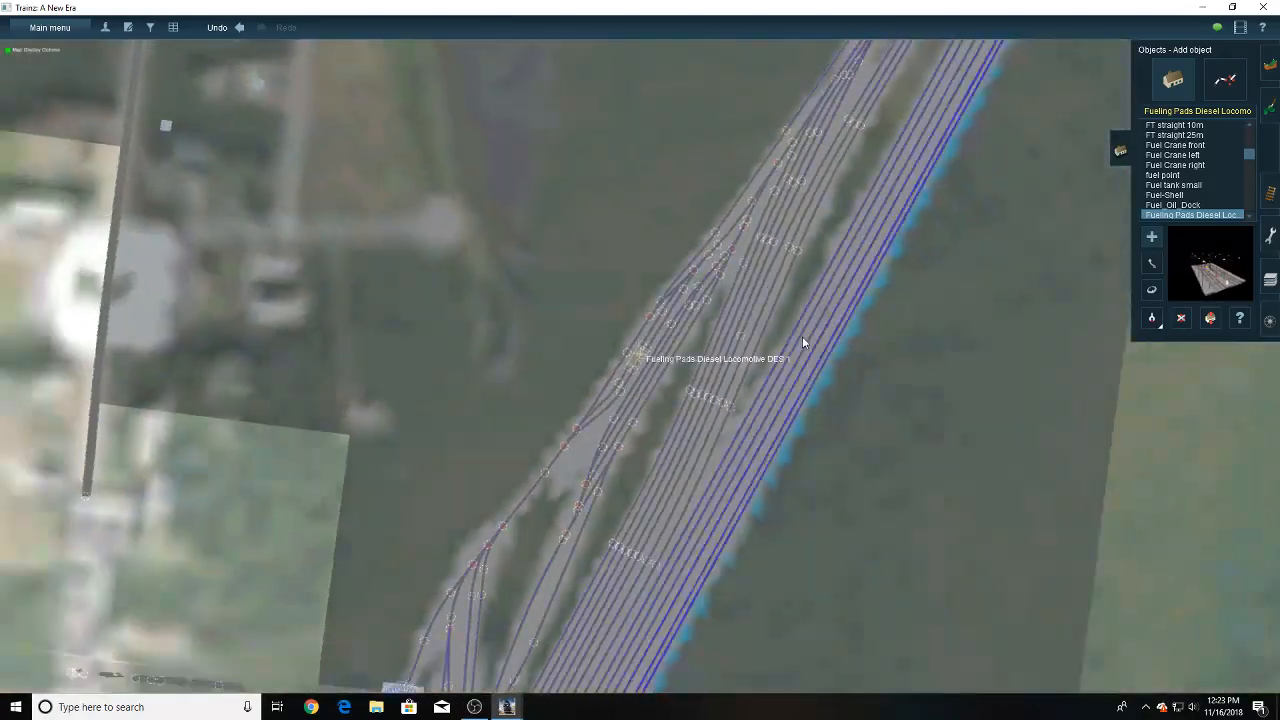
{"action": "scroll", "coordinate": [802, 336], "scroll_direction": "down", "scroll_amount": 15}
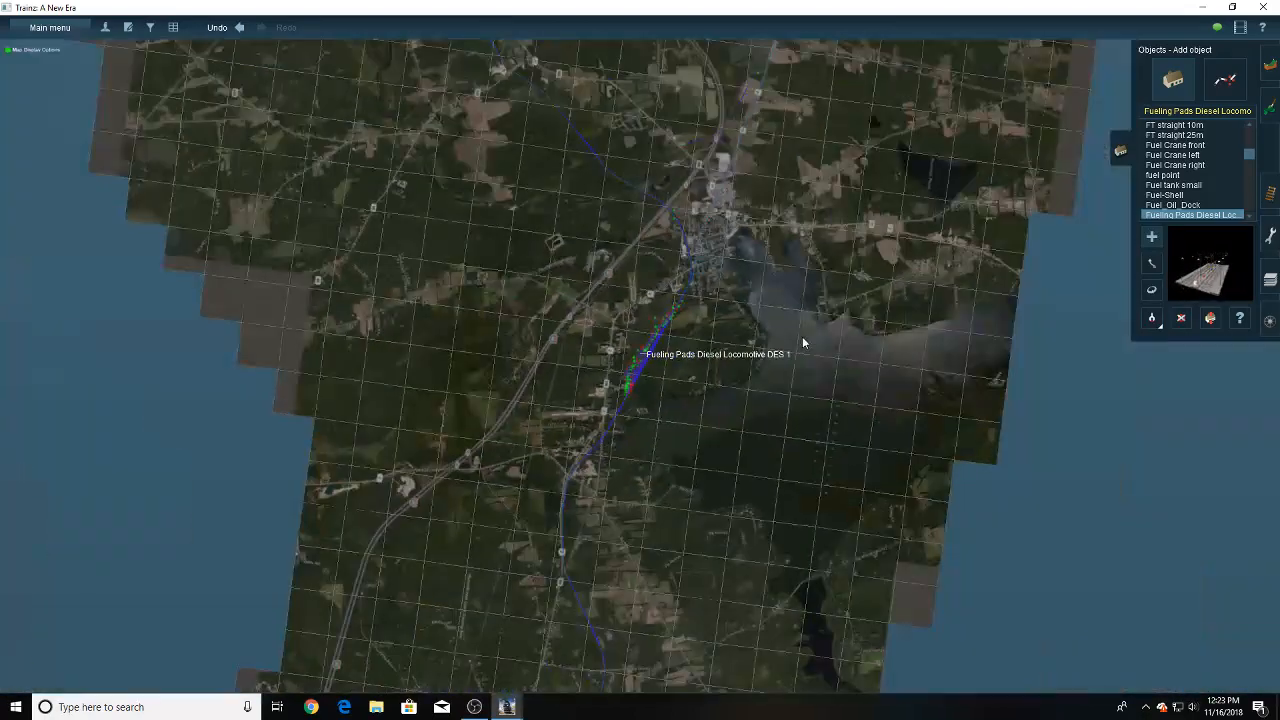
{"action": "scroll", "coordinate": [743, 214], "scroll_direction": "down", "scroll_amount": 5}
{"action": "right_click", "coordinate": [679, 127]}
{"action": "right_click", "coordinate": [679, 127]}
{"action": "right_click", "coordinate": [679, 127]}
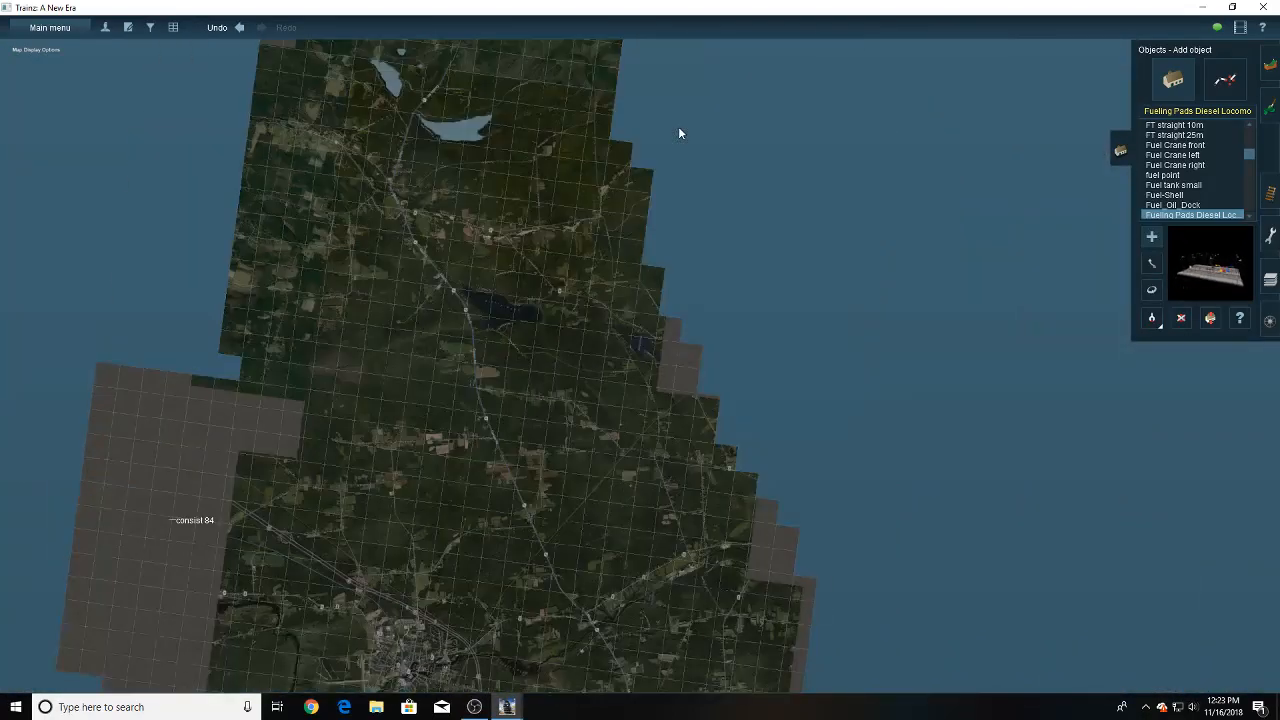
{"action": "right_click", "coordinate": [647, 141]}
{"action": "right_click", "coordinate": [647, 141]}
{"action": "right_click", "coordinate": [647, 141]}
{"action": "right_click", "coordinate": [648, 143]}
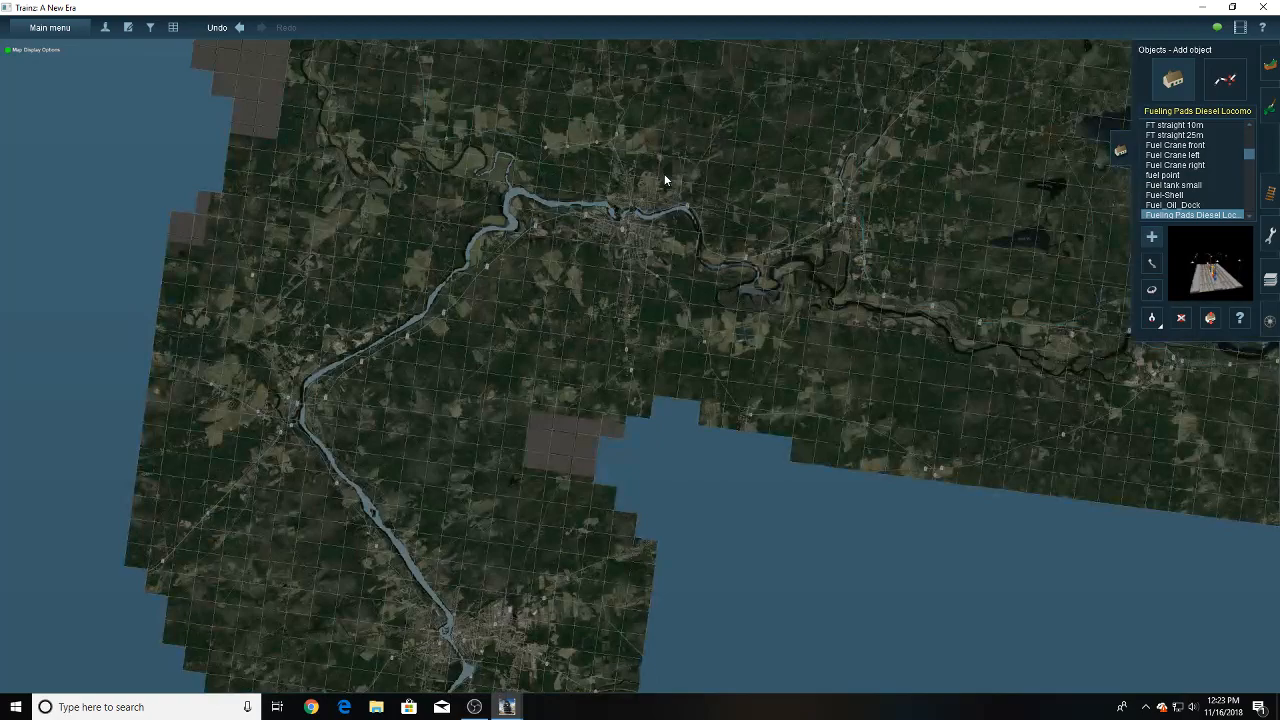
{"action": "right_click", "coordinate": [619, 232]}
{"action": "scroll", "coordinate": [688, 363], "scroll_direction": "up", "scroll_amount": 10}
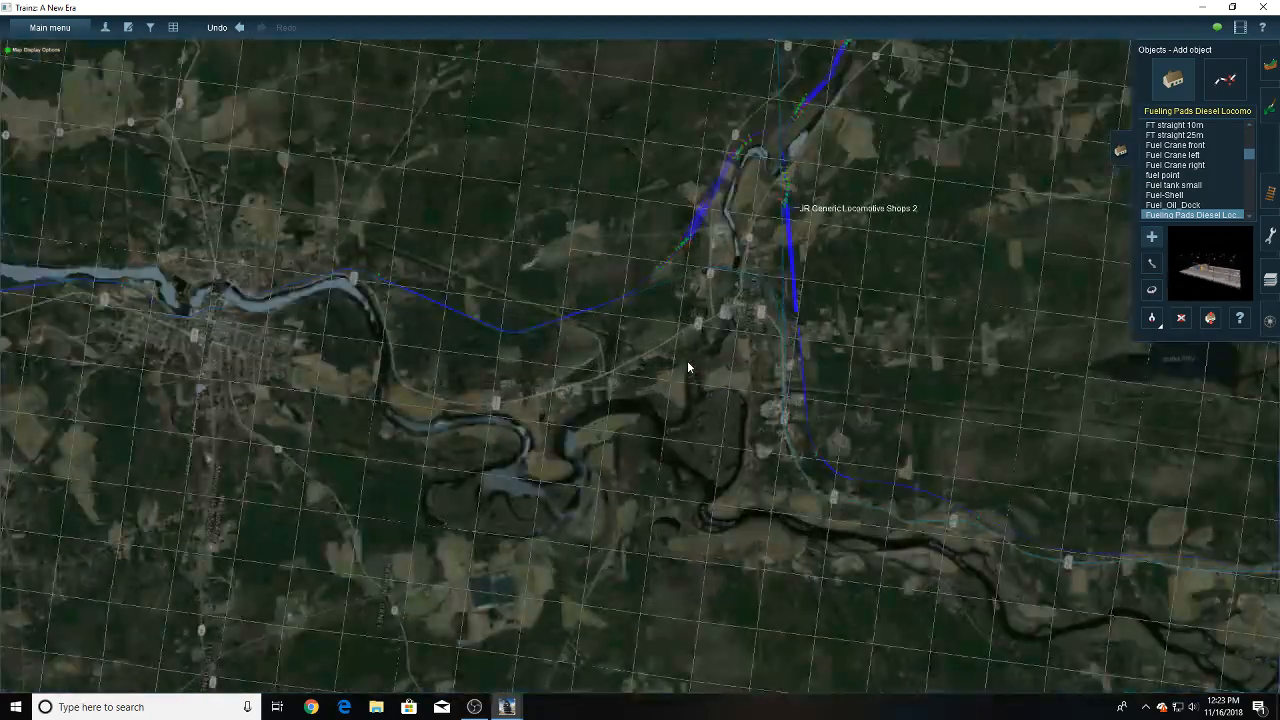
{"action": "scroll", "coordinate": [665, 298], "scroll_direction": "up", "scroll_amount": 3}
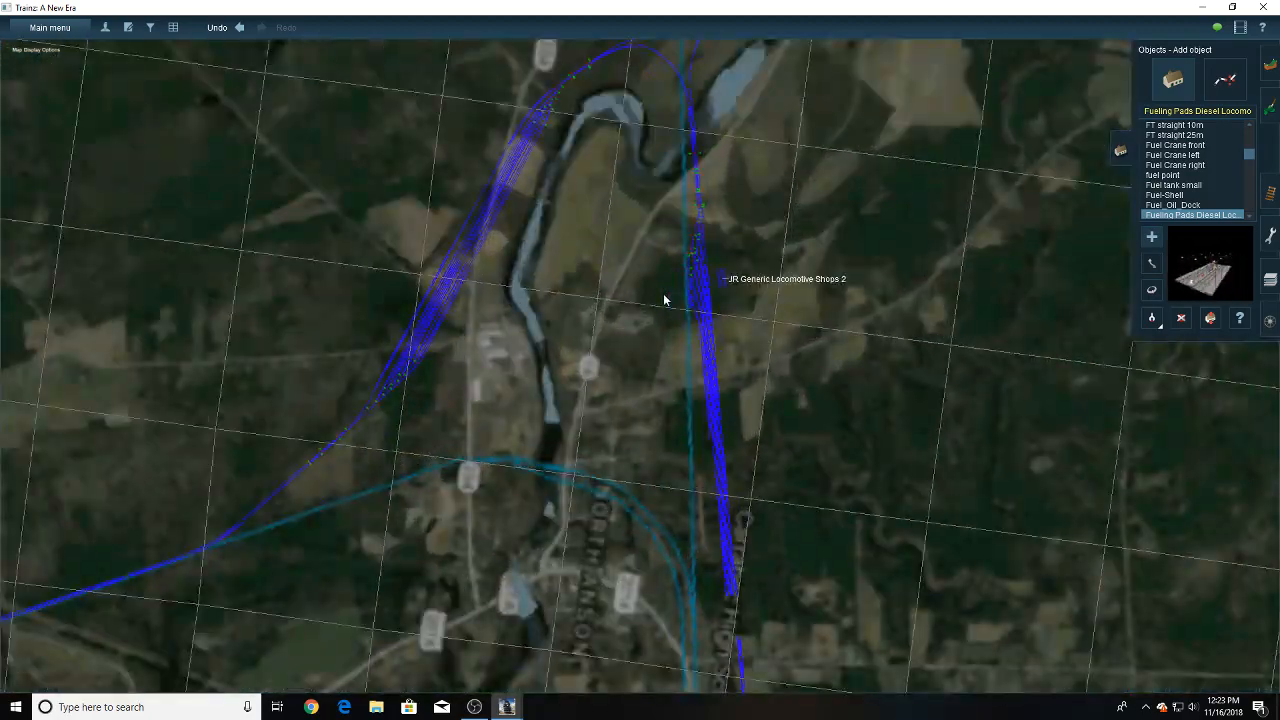
{"action": "scroll", "coordinate": [620, 266], "scroll_direction": "up", "scroll_amount": 3}
{"action": "scroll", "coordinate": [620, 266], "scroll_direction": "down", "scroll_amount": 3}
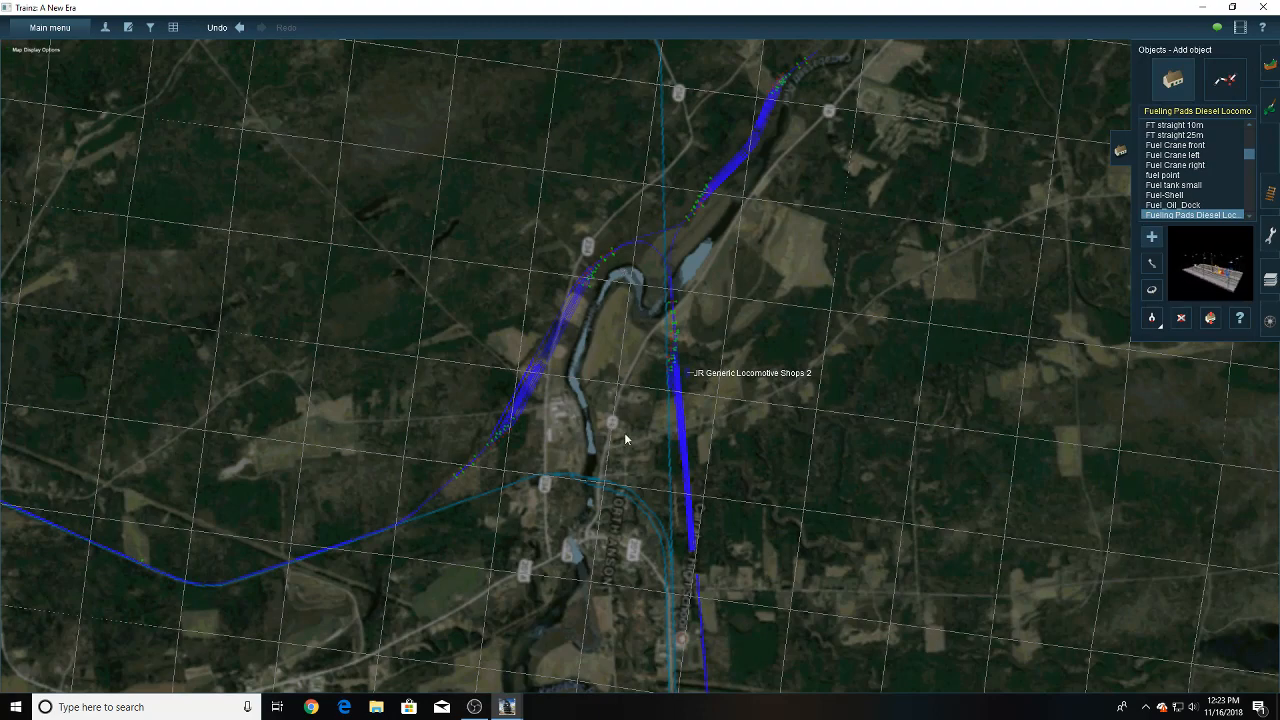
{"action": "scroll", "coordinate": [635, 426], "scroll_direction": "up", "scroll_amount": 5}
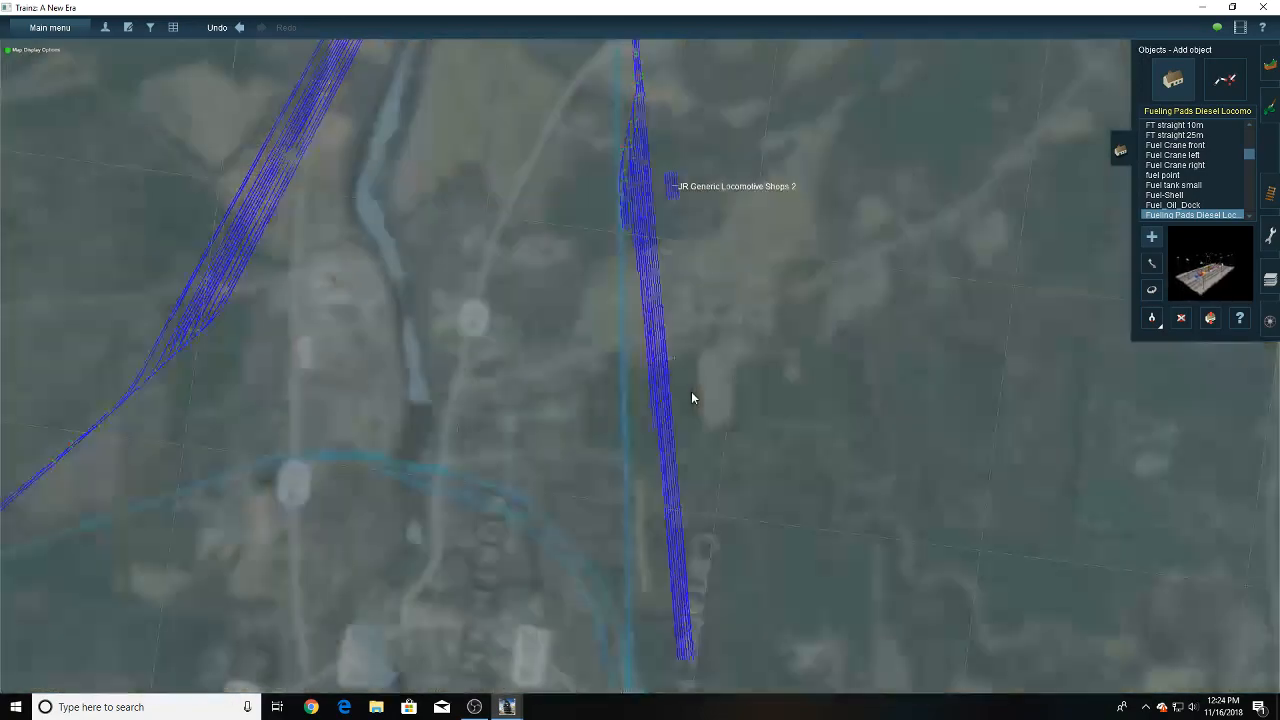
{"action": "scroll", "coordinate": [691, 391], "scroll_direction": "up", "scroll_amount": 10}
{"action": "right_click_drag", "start_coordinate": [647, 265], "coordinate": [659, 254]}
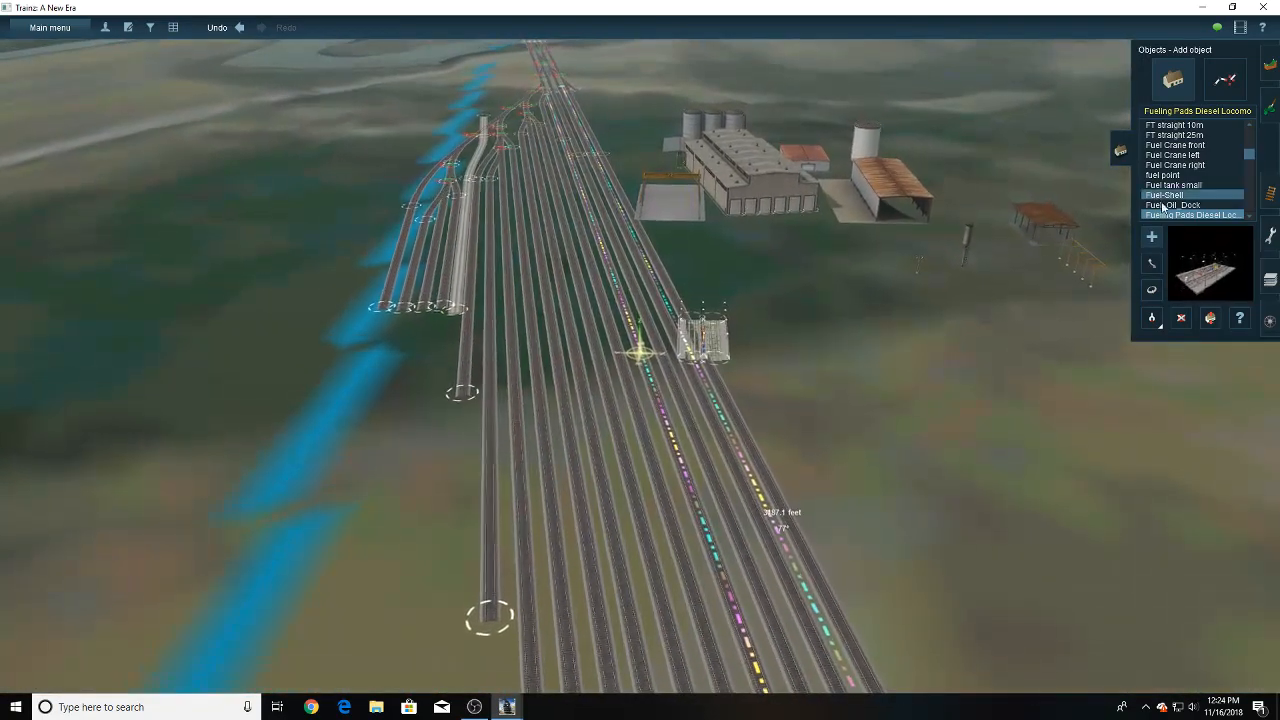
- Preview the Fuel Crane left and Fuel Crane right objects, and move the fueling pad off the tracks onto open ground before the locomotive shop
{"action": "left_click", "coordinate": [1168, 163]}
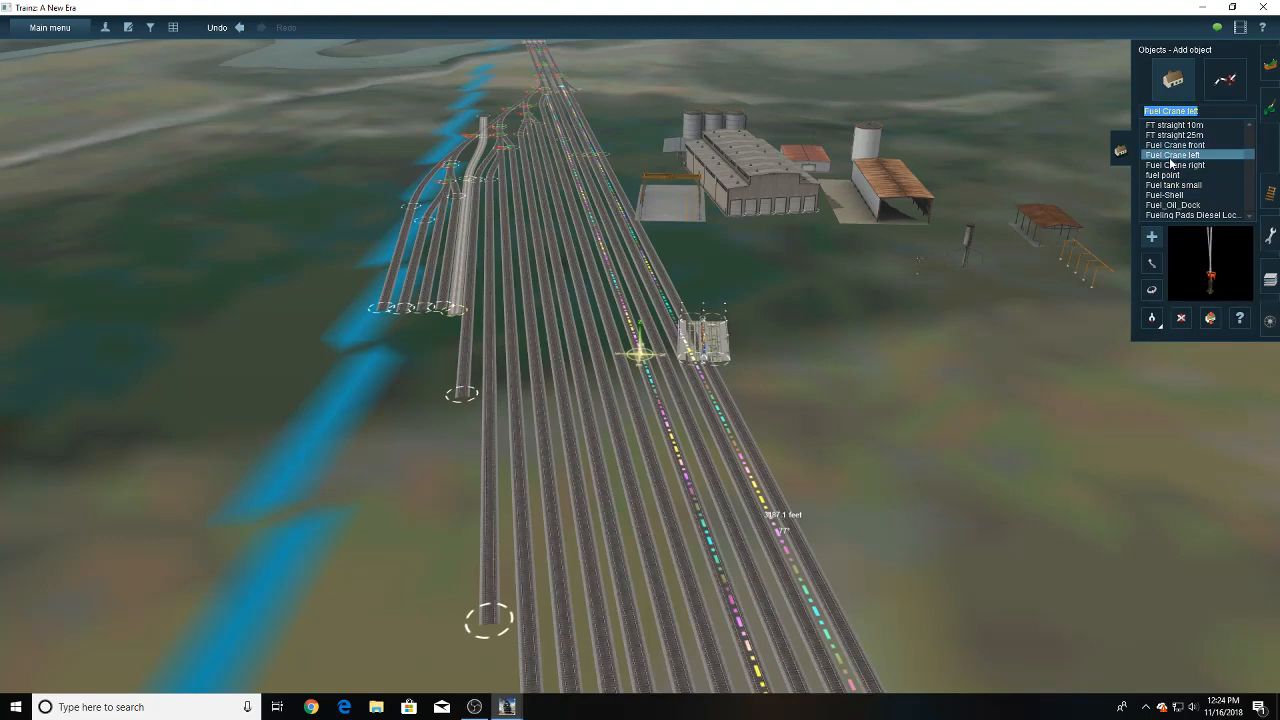
{"action": "left_click", "coordinate": [1170, 164]}
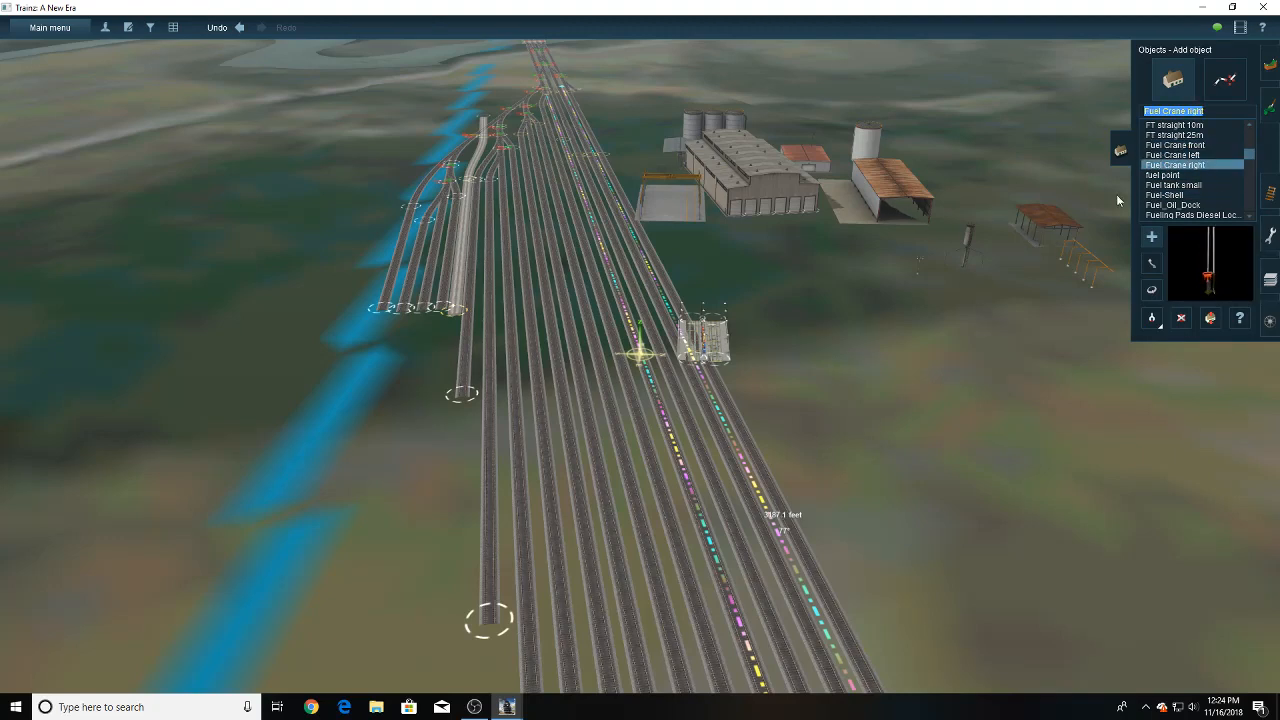
{"action": "right_click", "coordinate": [731, 345]}
{"action": "scroll", "coordinate": [731, 345], "scroll_direction": "up", "scroll_amount": 3}
{"action": "left_click", "coordinate": [1151, 263]}
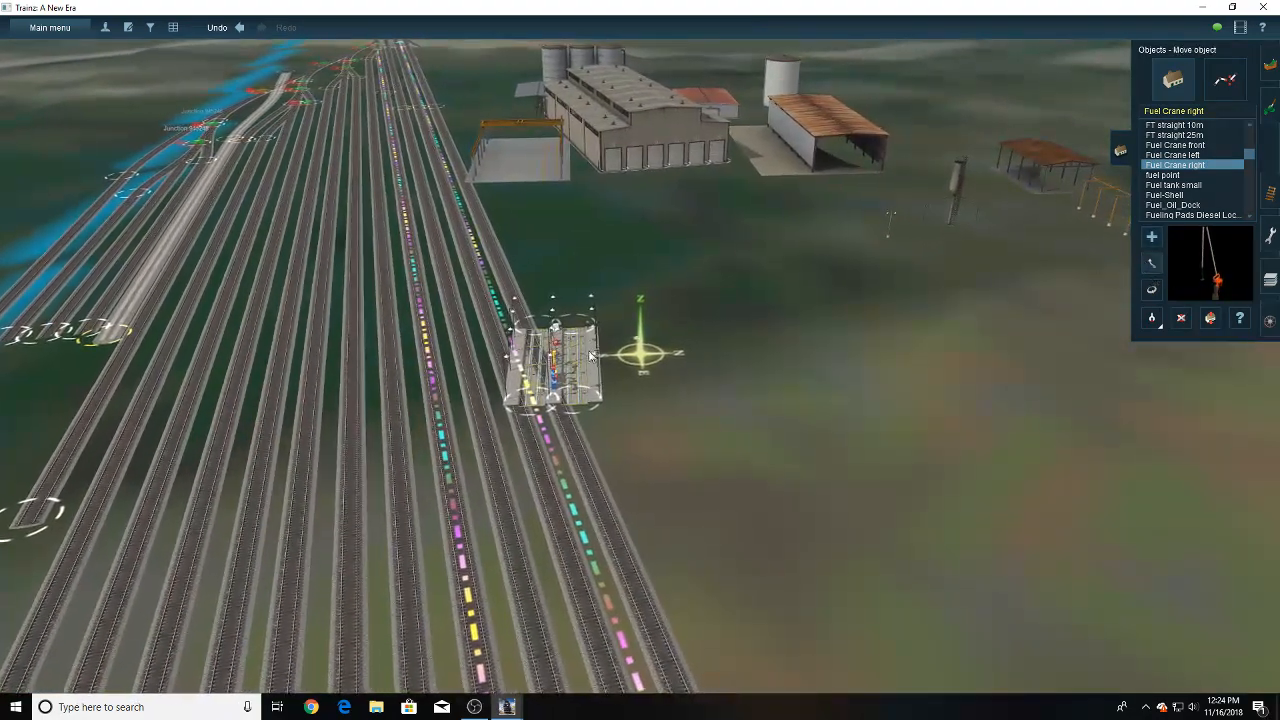
{"action": "left_click_drag", "start_coordinate": [591, 355], "coordinate": [685, 277]}
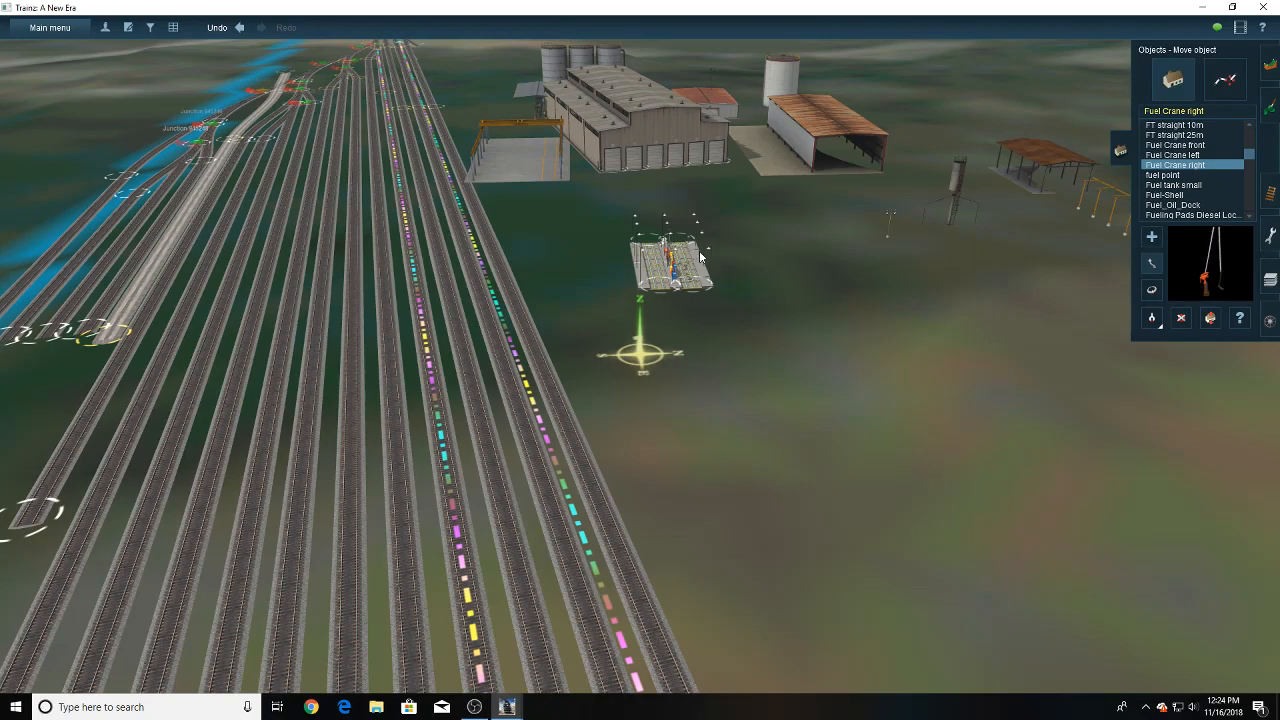
{"action": "scroll", "coordinate": [700, 257], "scroll_direction": "up", "scroll_amount": 8}
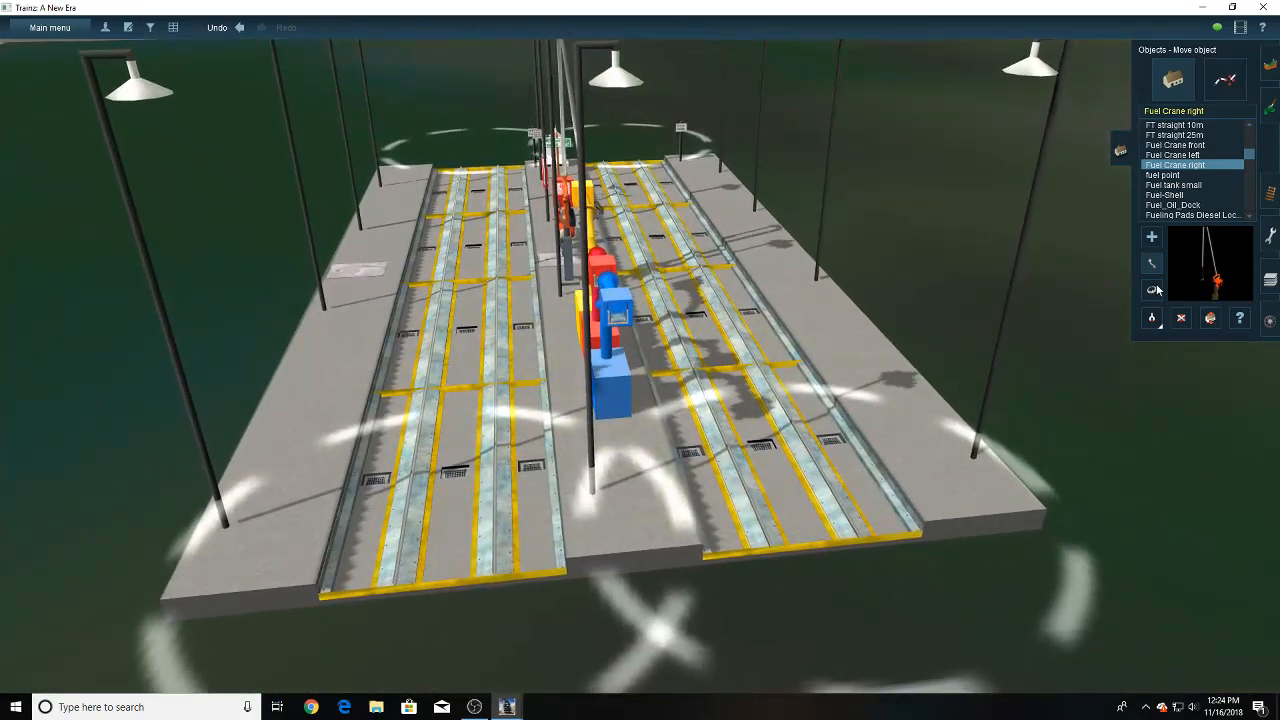
- Rotate the fueling pad on the open ground in front of the locomotive shop
{"action": "left_click", "coordinate": [1152, 289]}
{"action": "scroll", "coordinate": [540, 385], "scroll_direction": "down", "scroll_amount": 5}
{"action": "left_click_drag", "start_coordinate": [540, 385], "coordinate": [561, 377]}
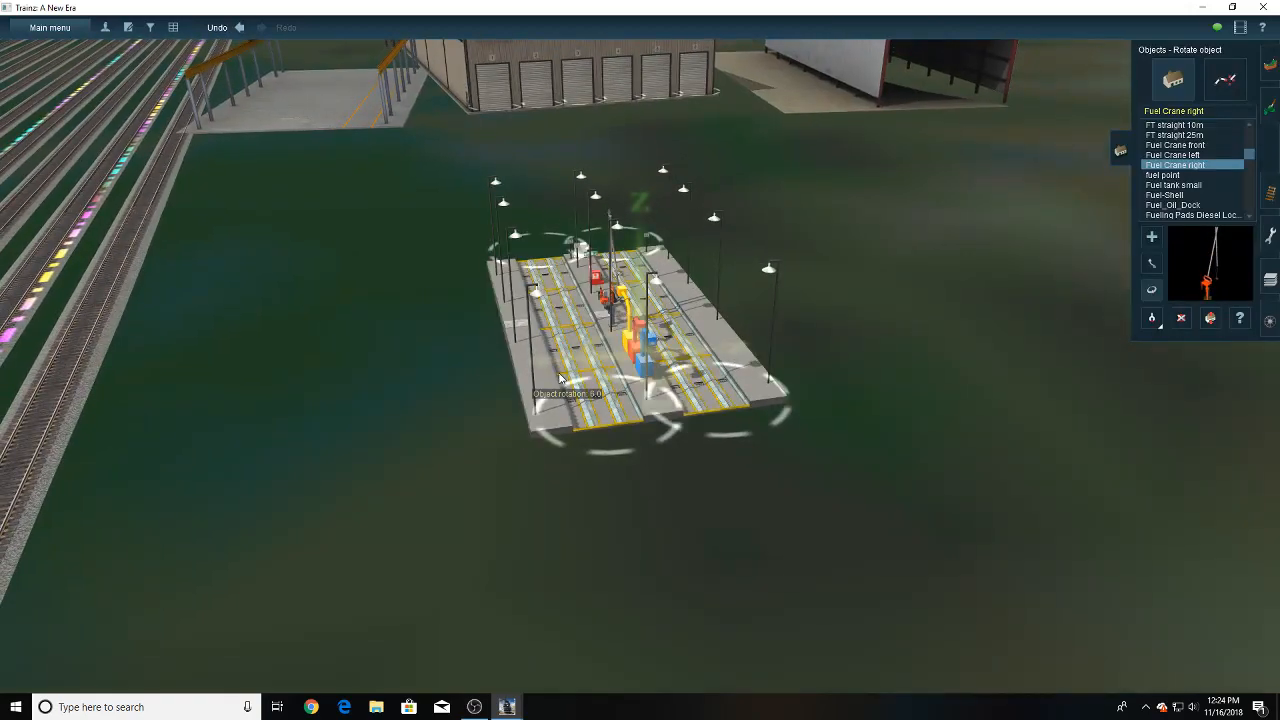
{"action": "right_click", "coordinate": [425, 396]}
- Move the fueling pad next to the outermost yard track on the locomotive shop side
{"action": "left_click", "coordinate": [1152, 264]}
{"action": "left_click_drag", "start_coordinate": [808, 326], "coordinate": [472, 394]}
{"action": "right_click", "coordinate": [472, 390]}
{"action": "scroll", "coordinate": [500, 350], "scroll_direction": "up", "scroll_amount": 3}
{"action": "right_click", "coordinate": [497, 347]}
{"action": "left_click_drag", "start_coordinate": [760, 342], "coordinate": [665, 391]}
- Fine-tune the fueling pad's rotation so its edge runs parallel to the outermost yard track
{"action": "left_click", "coordinate": [1152, 290]}
{"action": "scroll", "coordinate": [627, 330], "scroll_direction": "up", "scroll_amount": 5}
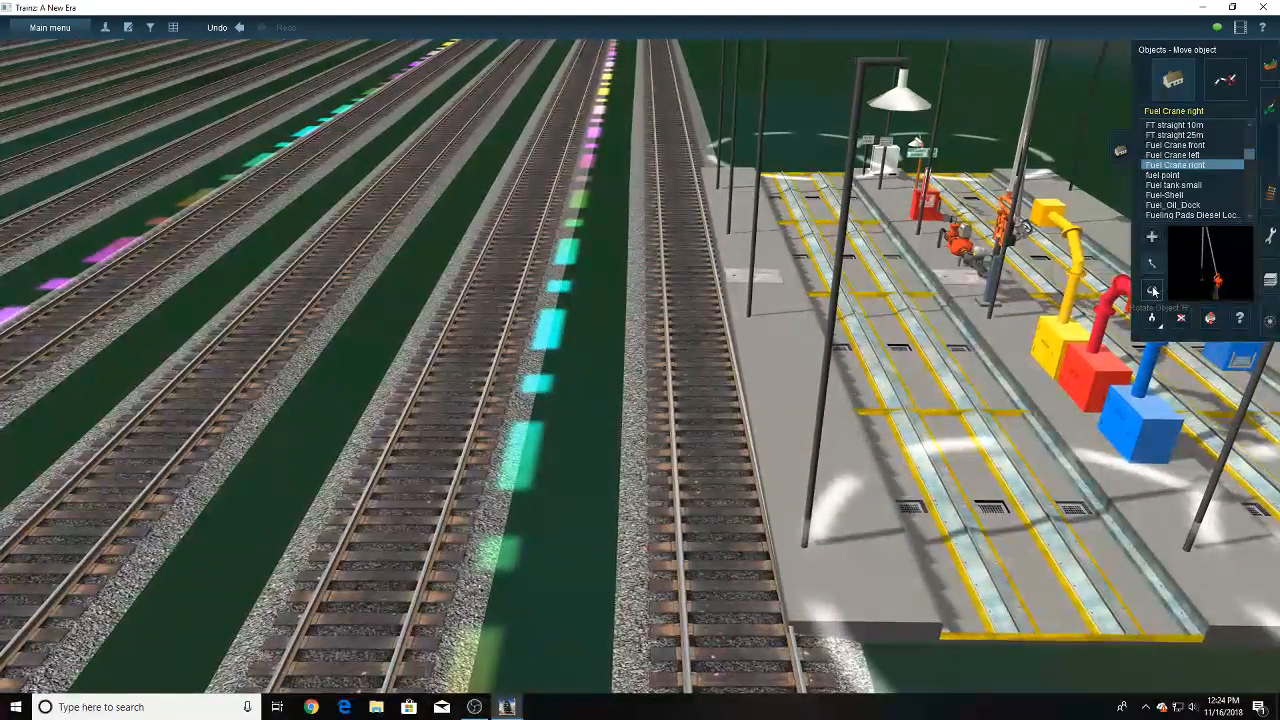
{"action": "left_click", "coordinate": [1153, 290]}
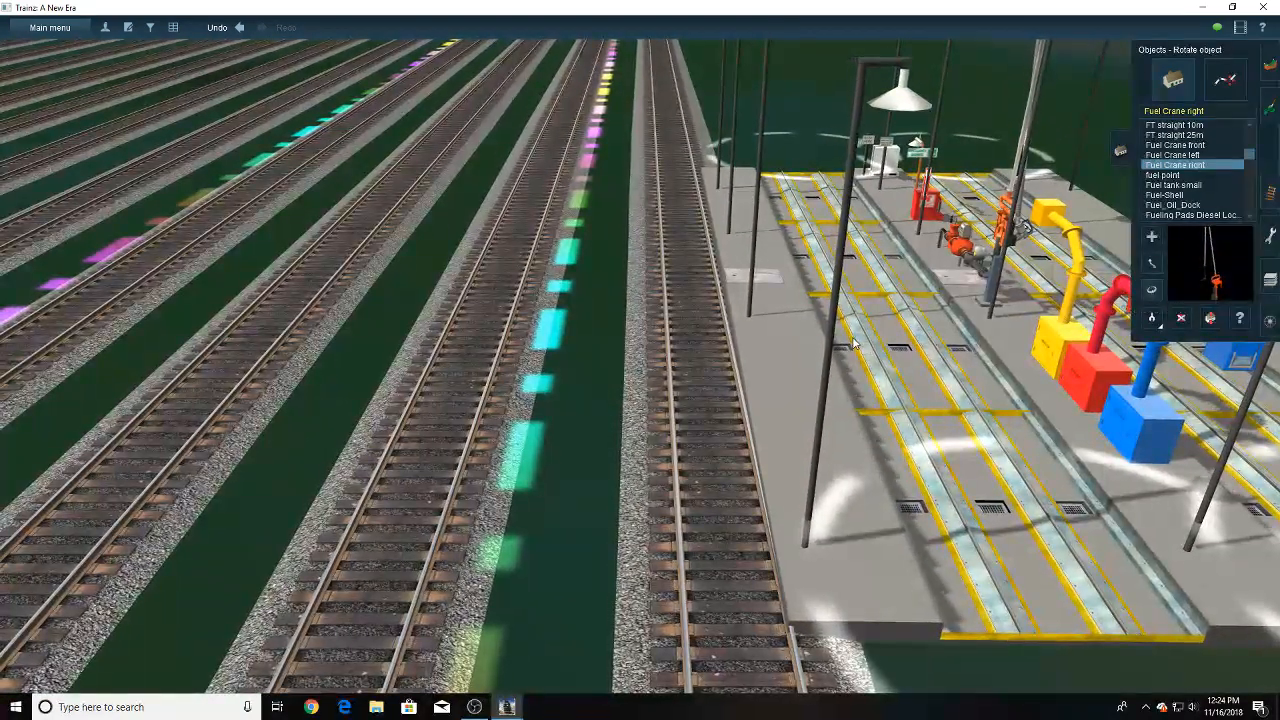
{"action": "left_click_drag", "start_coordinate": [862, 343], "coordinate": [858, 343]}
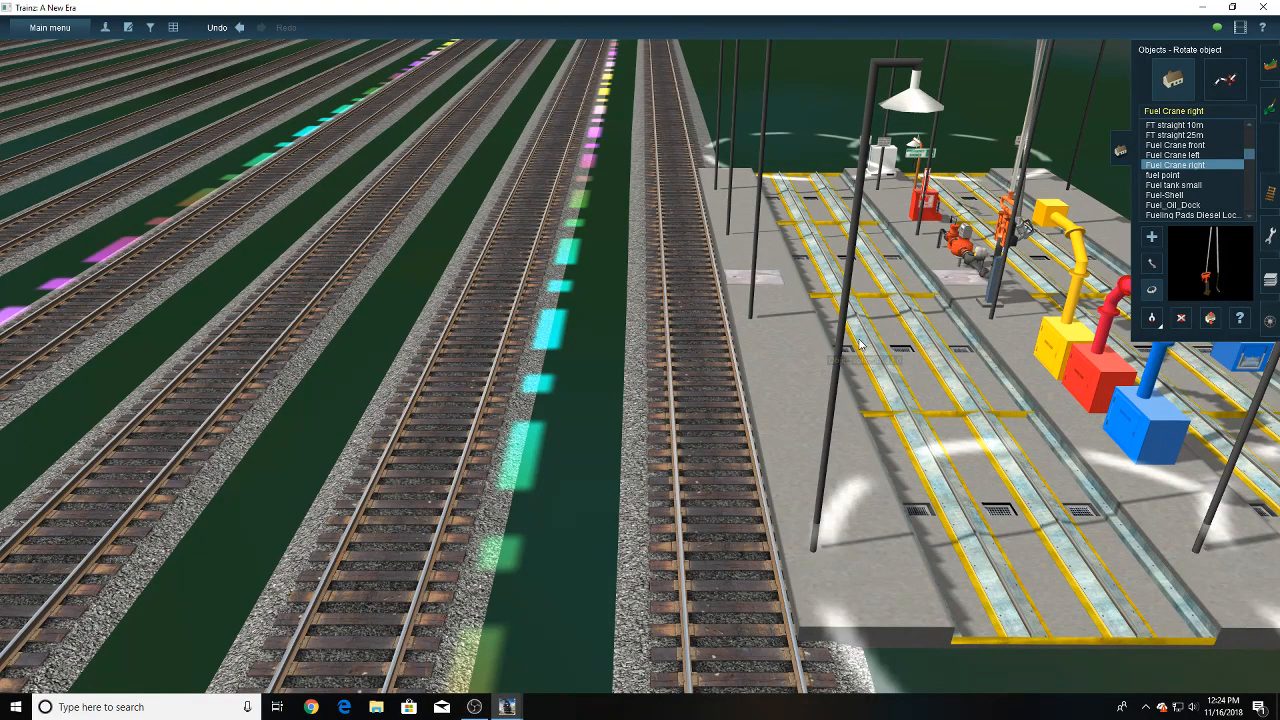
- Pick up the Fueling Pads Diesel Locomotive object from the placed pad and add a second one in line with its near end
{"action": "scroll", "coordinate": [859, 345], "scroll_direction": "down", "scroll_amount": 5}
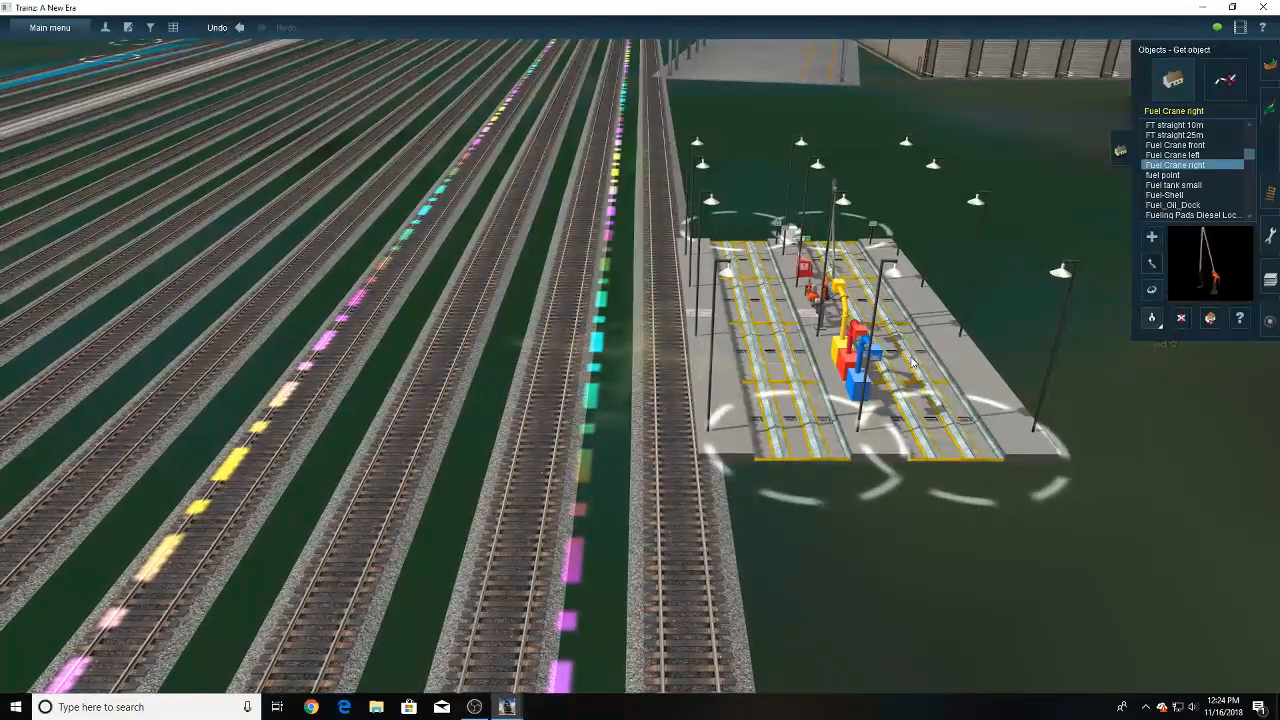
{"action": "right_click", "coordinate": [925, 600]}
{"action": "left_click", "coordinate": [805, 461]}
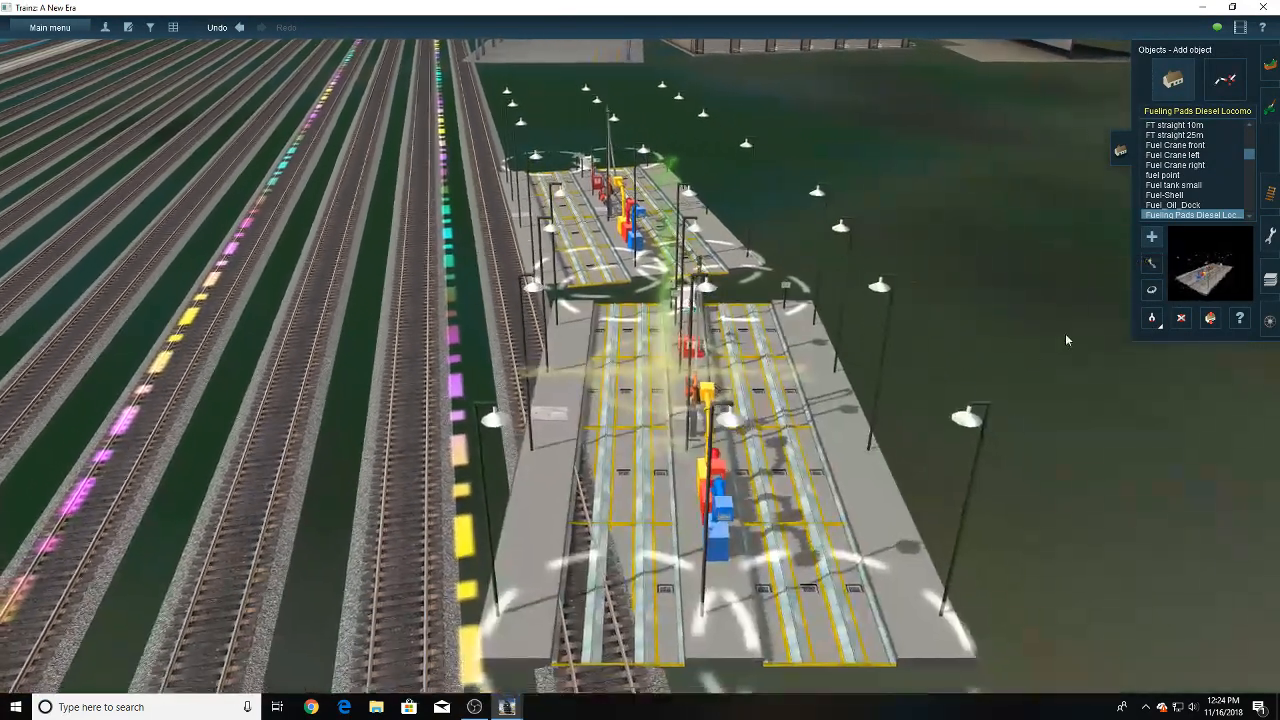
- Turn the second fueling pad around so its colored cranes are at the end nearest the first pad
{"action": "left_click", "coordinate": [1152, 293]}
{"action": "left_click_drag", "start_coordinate": [713, 489], "coordinate": [698, 414]}
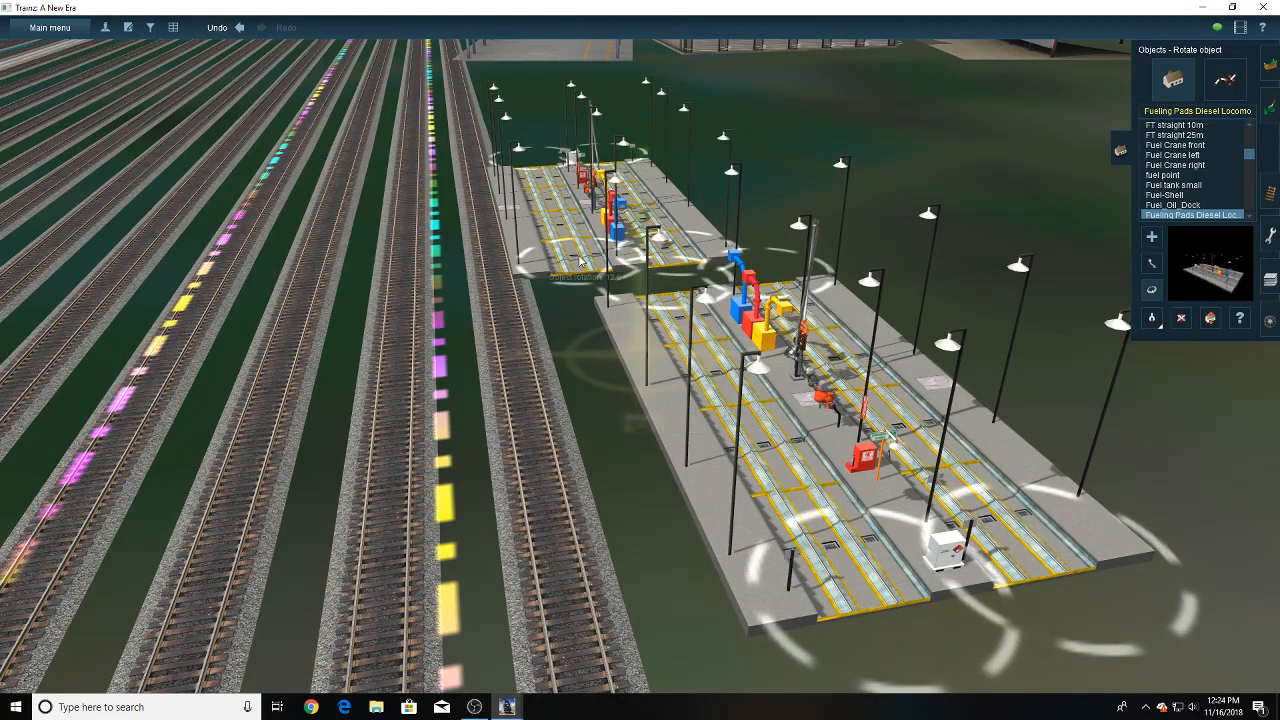
{"action": "left_click_drag", "start_coordinate": [671, 372], "coordinate": [716, 400]}
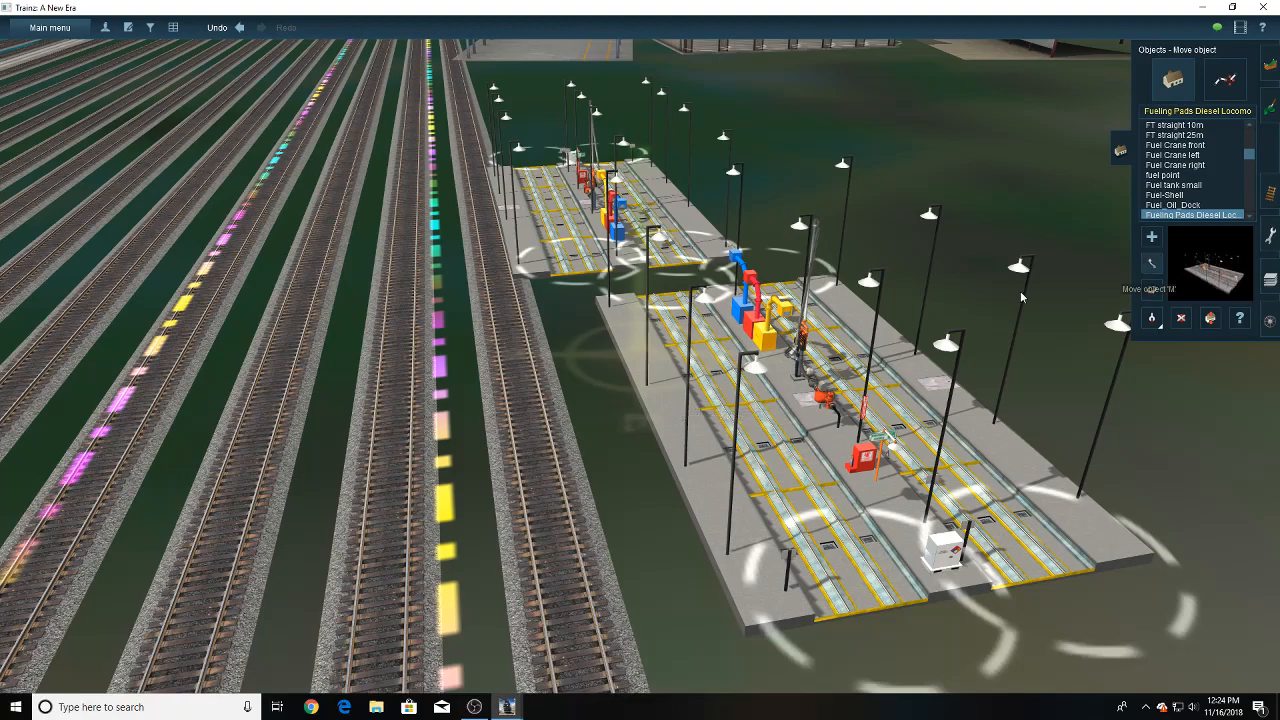
- Move the second fueling pad flush against the end of the first so their edges and rails line up
{"action": "key", "text": "Up"}
{"action": "key", "text": "Left"}
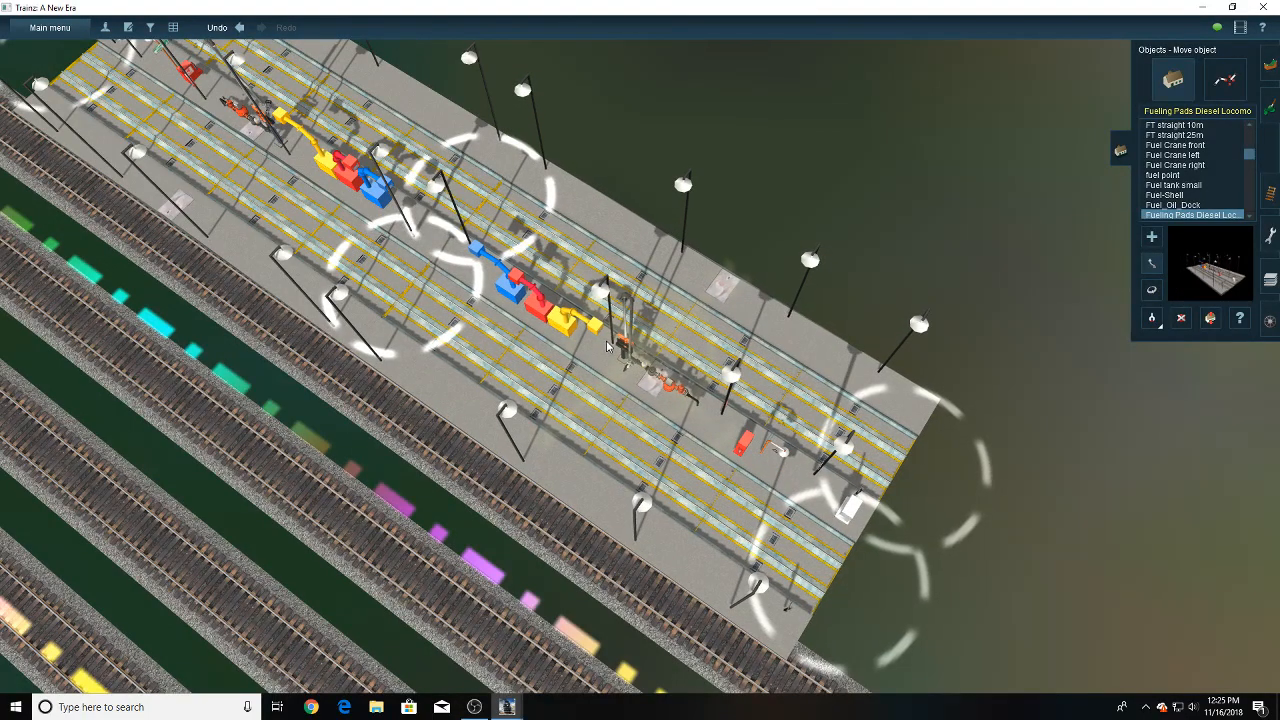
{"action": "key", "text": "Left"}
{"action": "key", "text": "Down"}
{"action": "right_click", "coordinate": [525, 420]}
{"action": "scroll", "coordinate": [553, 390], "scroll_direction": "up", "scroll_amount": 6}
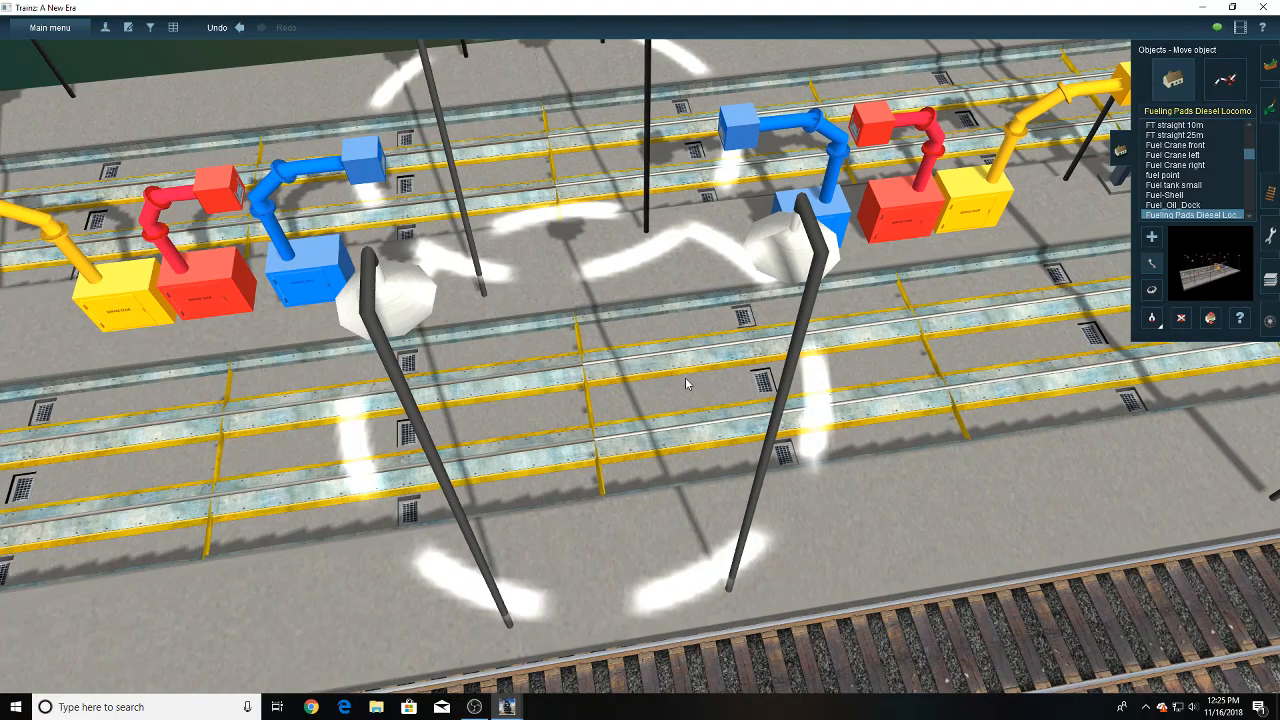
- Check the joint between the two fueling pads at rail level and their position beside the yard tracks
{"action": "key", "text": "Down"}
{"action": "key", "text": "Left"}
{"action": "key", "text": "Left"}
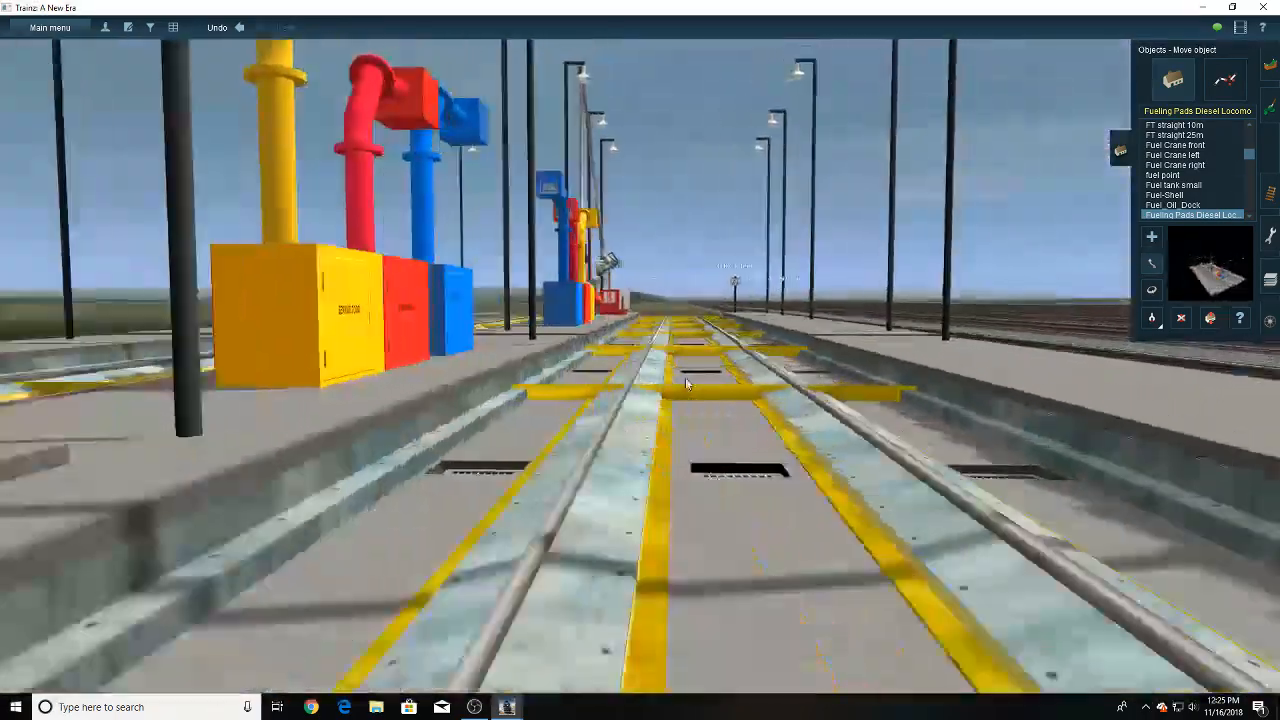
{"action": "key", "text": "Up"}
{"action": "scroll", "coordinate": [686, 383], "scroll_direction": "down", "scroll_amount": 5}
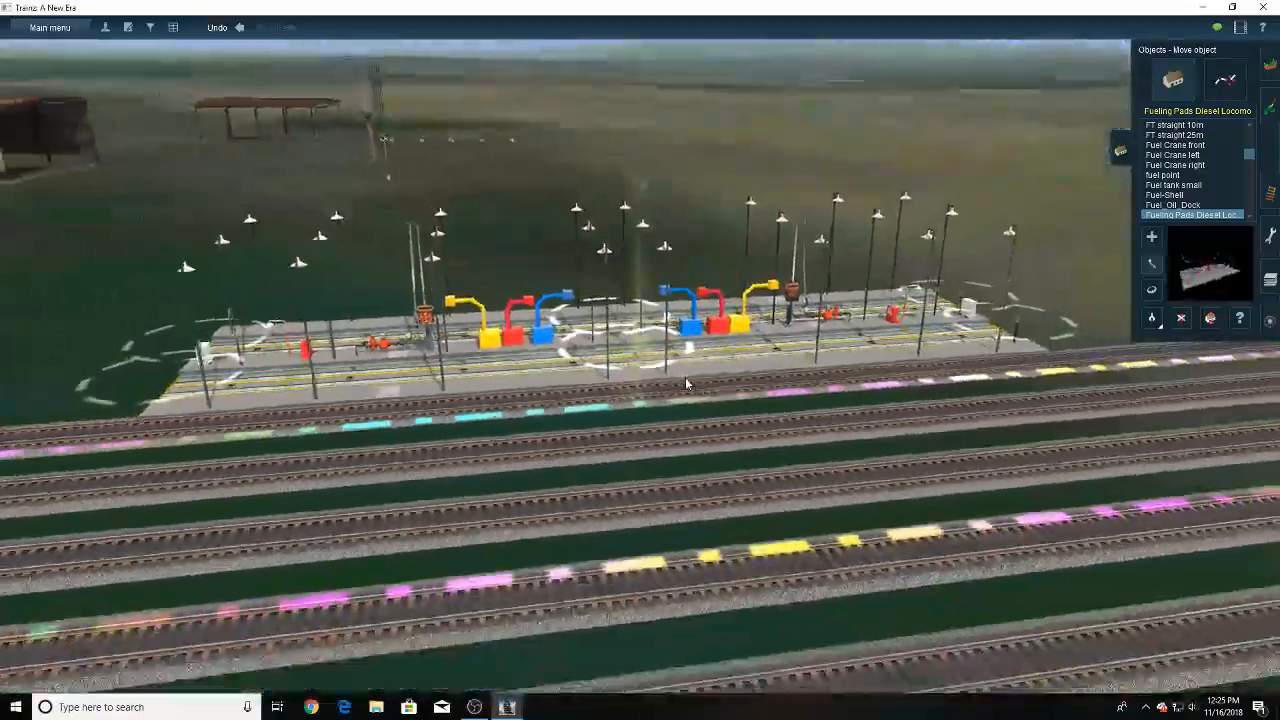
{"action": "right_click_drag", "start_coordinate": [642, 378], "coordinate": [482, 353]}
{"action": "scroll", "coordinate": [482, 353], "scroll_direction": "down", "scroll_amount": 5}
- Inspect the four-track river bridge beyond the yard and the track pairs that diverge from its far end
{"action": "right_click", "coordinate": [466, 352]}
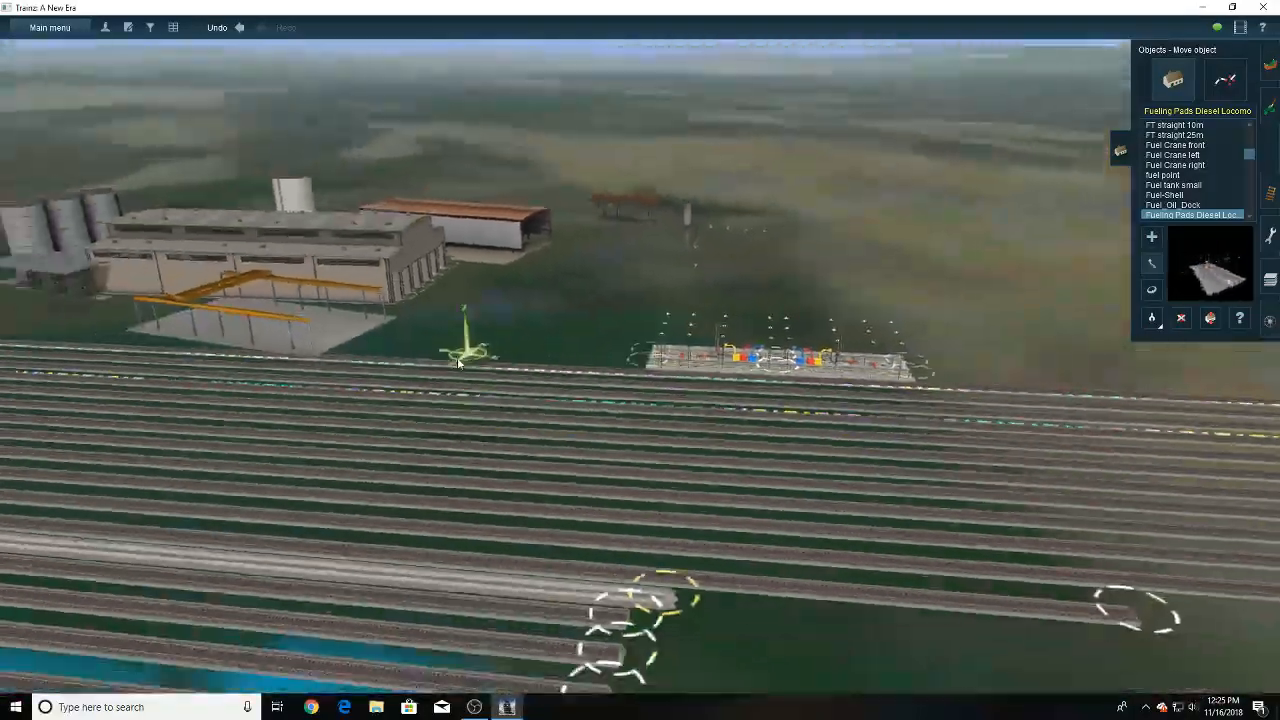
{"action": "key", "text": "Left"}
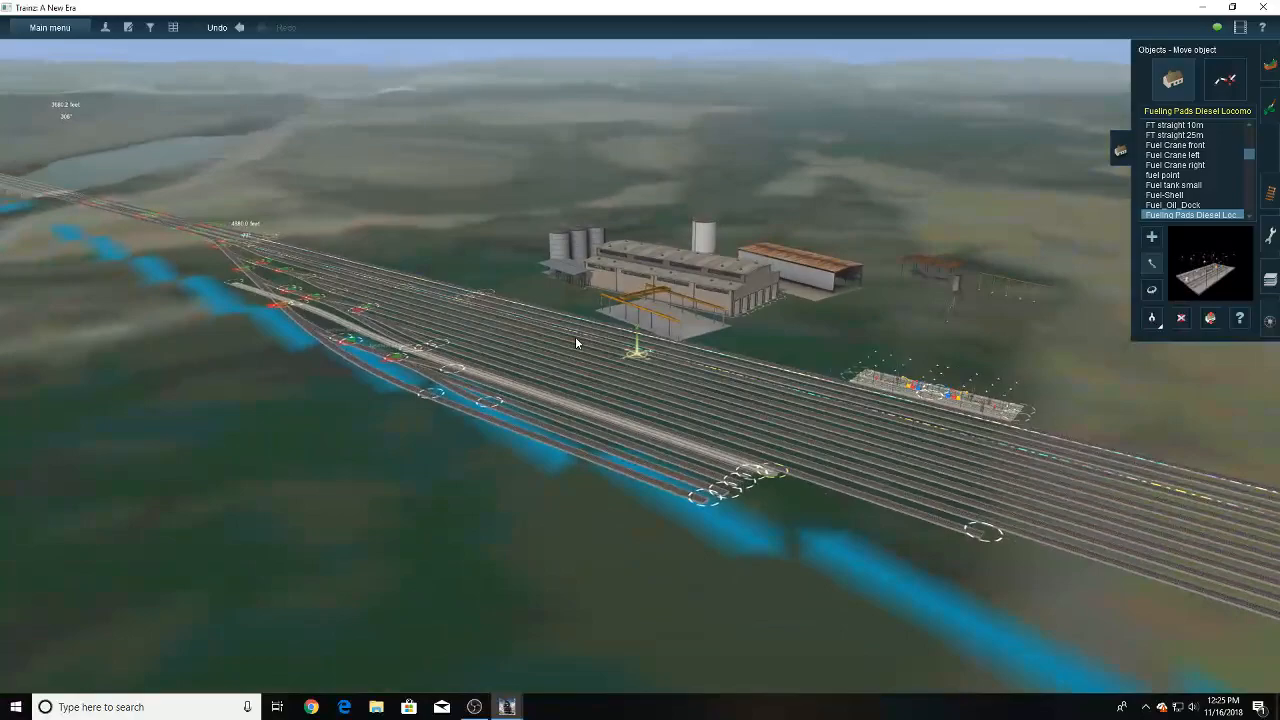
{"action": "key", "text": "Left"}
{"action": "mouse_move", "coordinate": [575, 338]}
{"action": "right_mouse_down"}
{"action": "mouse_move", "coordinate": [542, 329]}
{"action": "mouse_move", "coordinate": [571, 305]}
{"action": "mouse_move", "coordinate": [622, 303]}
{"action": "mouse_move", "coordinate": [651, 426]}
{"action": "mouse_move", "coordinate": [606, 445]}
{"action": "mouse_move", "coordinate": [598, 472]}
{"action": "mouse_move", "coordinate": [664, 425]}
{"action": "mouse_move", "coordinate": [636, 240]}
{"action": "mouse_move", "coordinate": [639, 281]}
{"action": "mouse_move", "coordinate": [612, 367]}
{"action": "right_mouse_up"}
{"action": "key", "text": "Left"}
{"action": "key", "text": "Right"}
{"action": "right_click", "coordinate": [612, 367]}
{"action": "key", "text": "Left"}
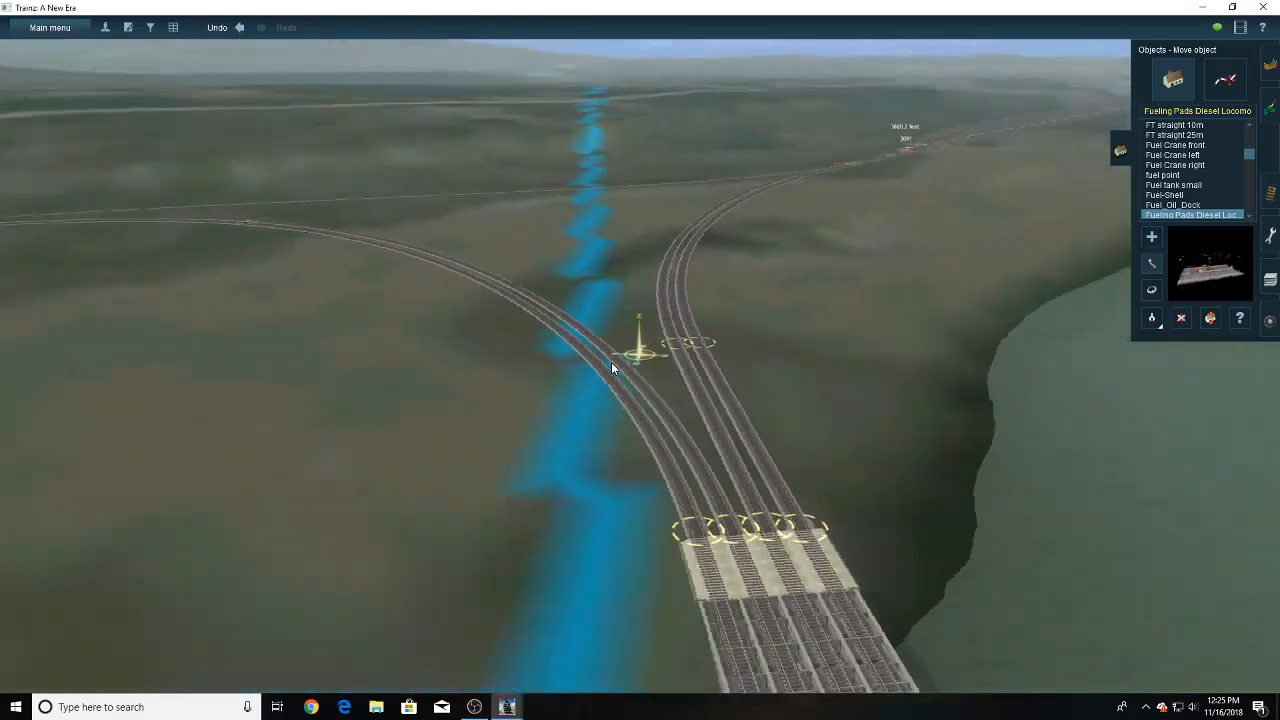
{"action": "key", "text": "Left"}
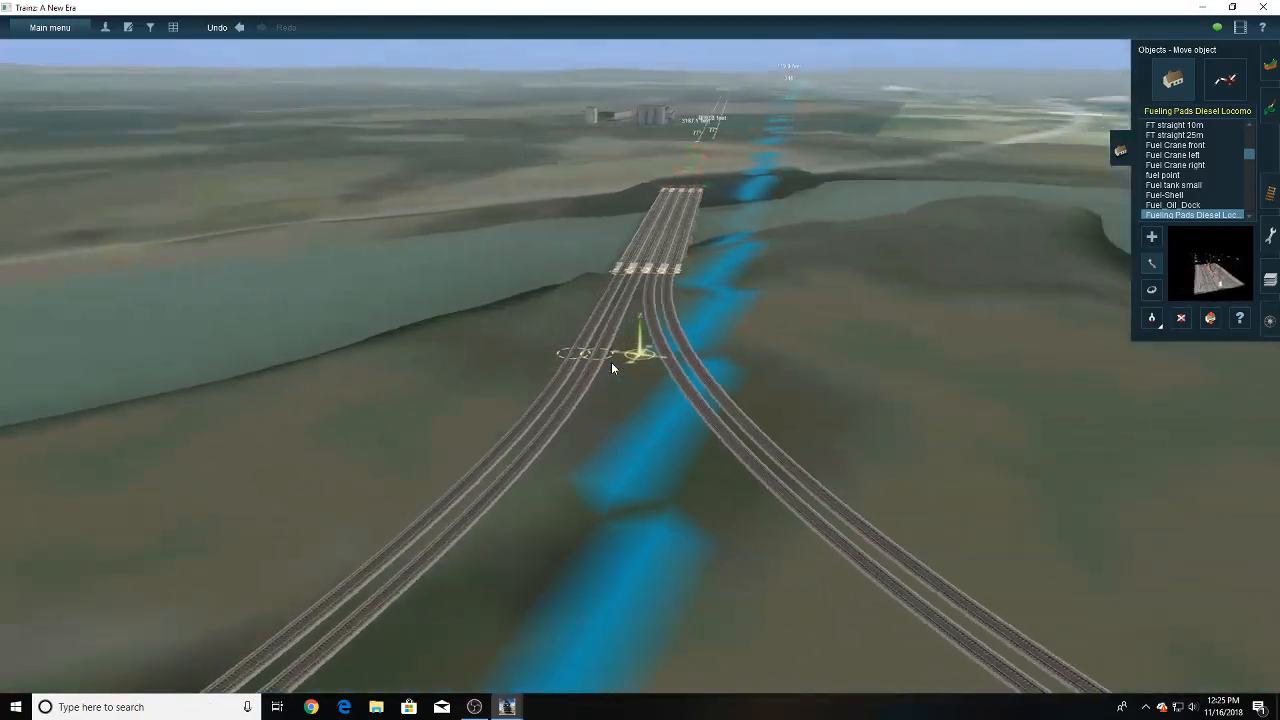
{"action": "key", "text": "Down"}
{"action": "key", "text": "Up"}
{"action": "right_click", "coordinate": [640, 319]}
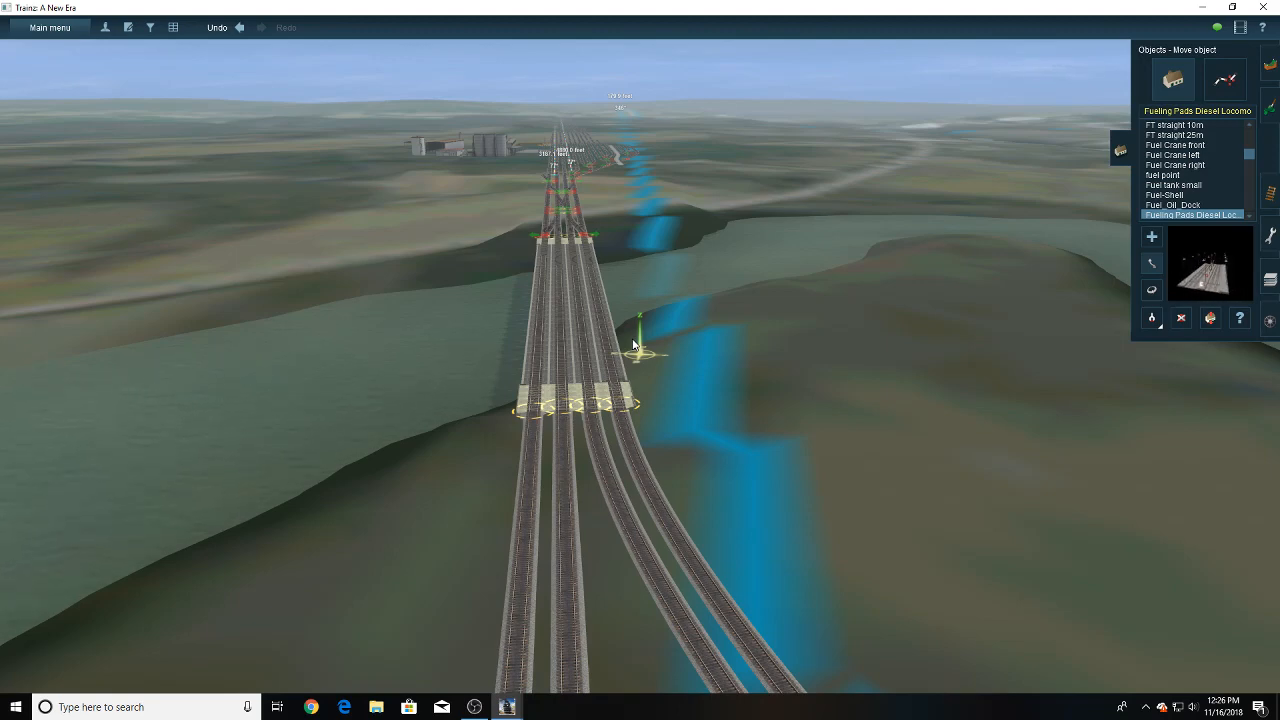
{"action": "right_click", "coordinate": [608, 484]}
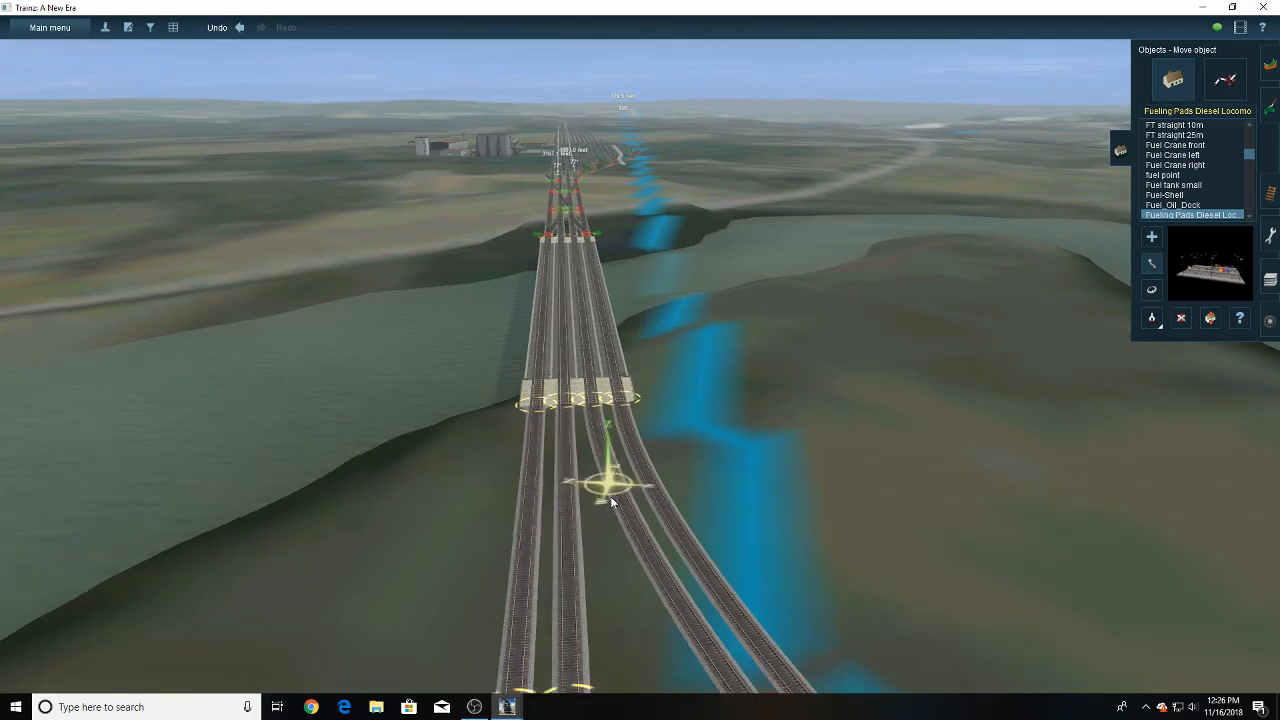
{"action": "right_click", "coordinate": [620, 482]}
- Examine the wye beyond the bridge, including its curved legs, connecting track and the junctions where they meet
{"action": "scroll", "coordinate": [637, 448], "scroll_direction": "down", "scroll_amount": 5}
{"action": "key", "text": "Up"}
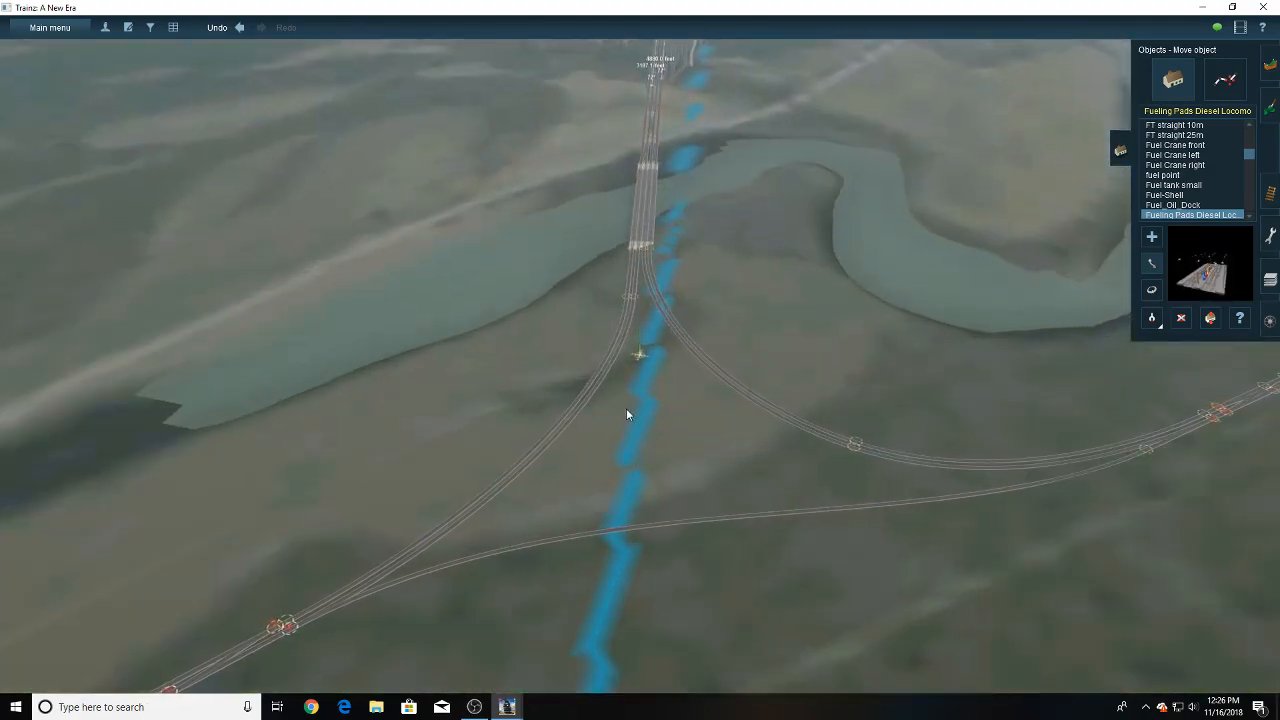
{"action": "right_click", "coordinate": [648, 406]}
{"action": "key", "text": "Down"}
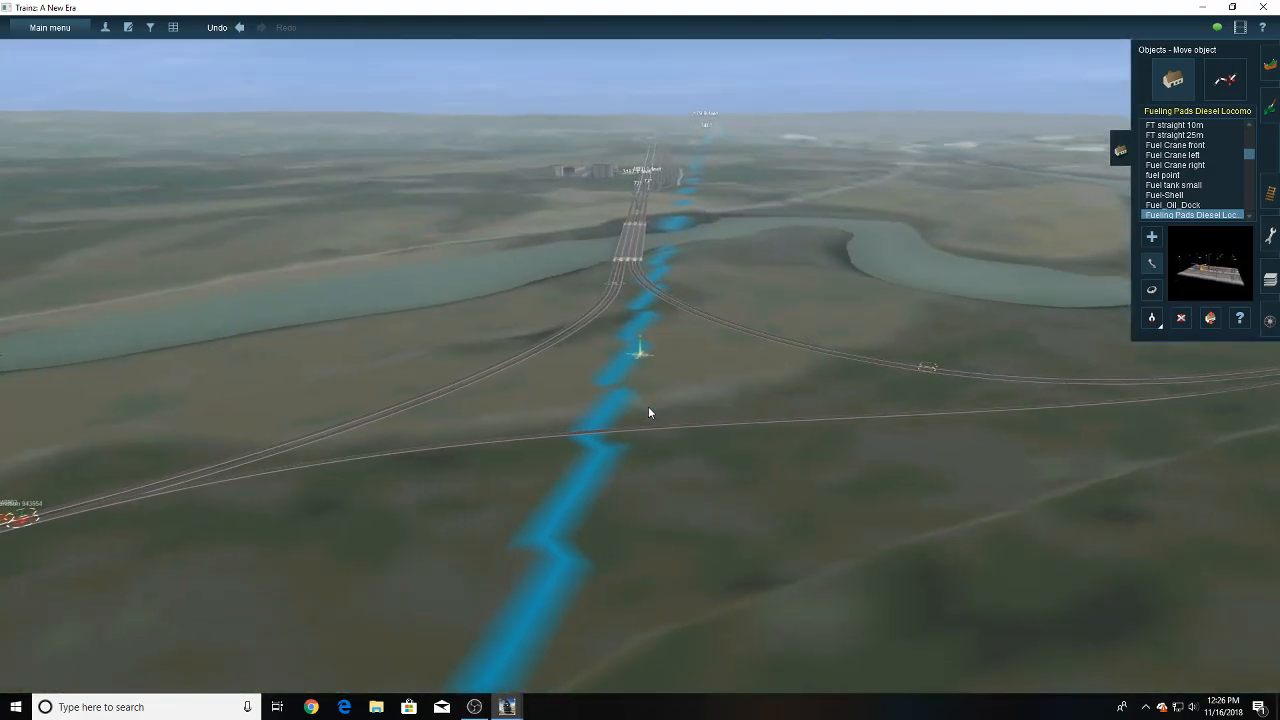
{"action": "key", "text": "Left"}
{"action": "key", "text": "Left"}
{"action": "key", "text": "Down"}
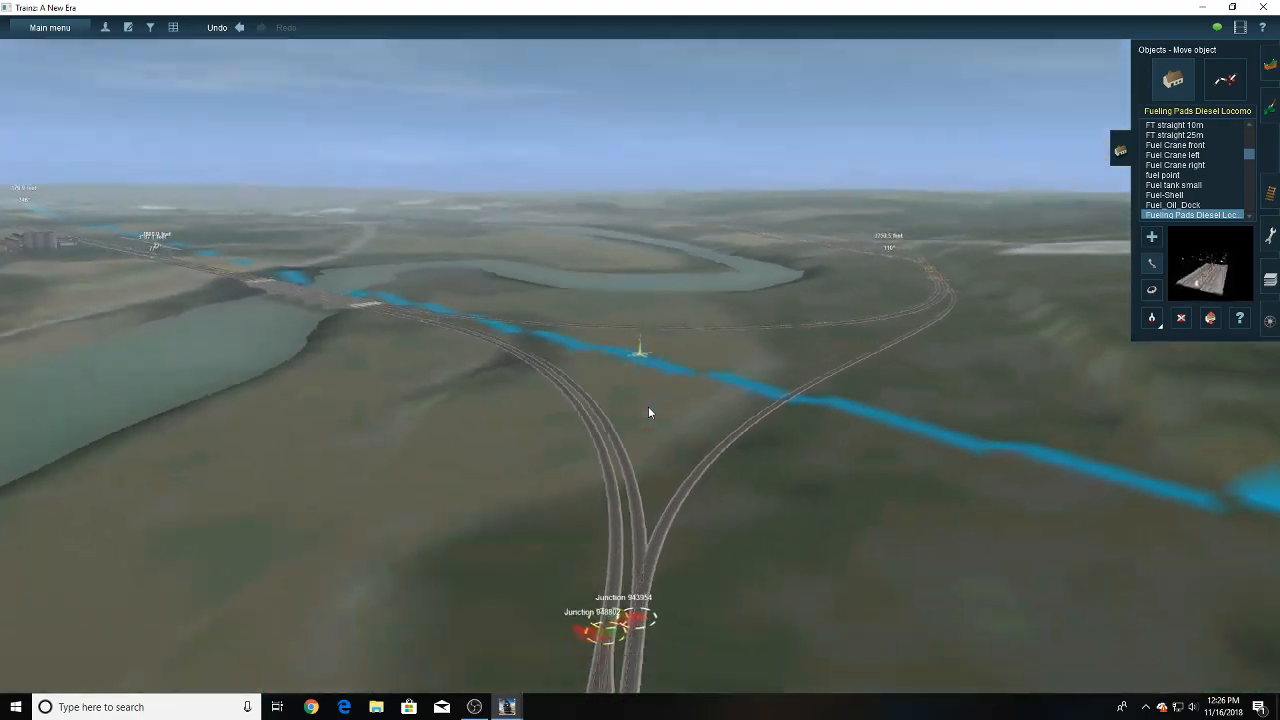
{"action": "key", "text": "Up"}
{"action": "right_click", "coordinate": [655, 502]}
{"action": "right_click_drag", "start_coordinate": [656, 508], "coordinate": [620, 316]}
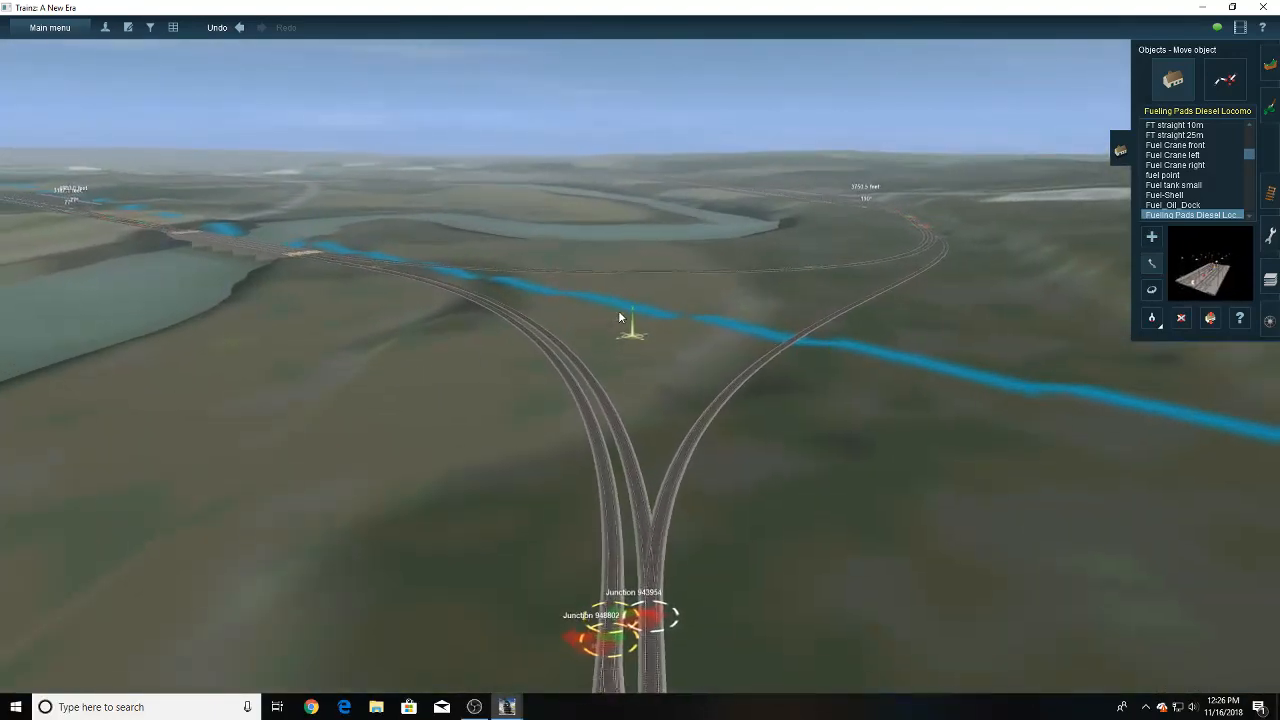
{"action": "key", "text": "Up"}
{"action": "key", "text": "Down"}
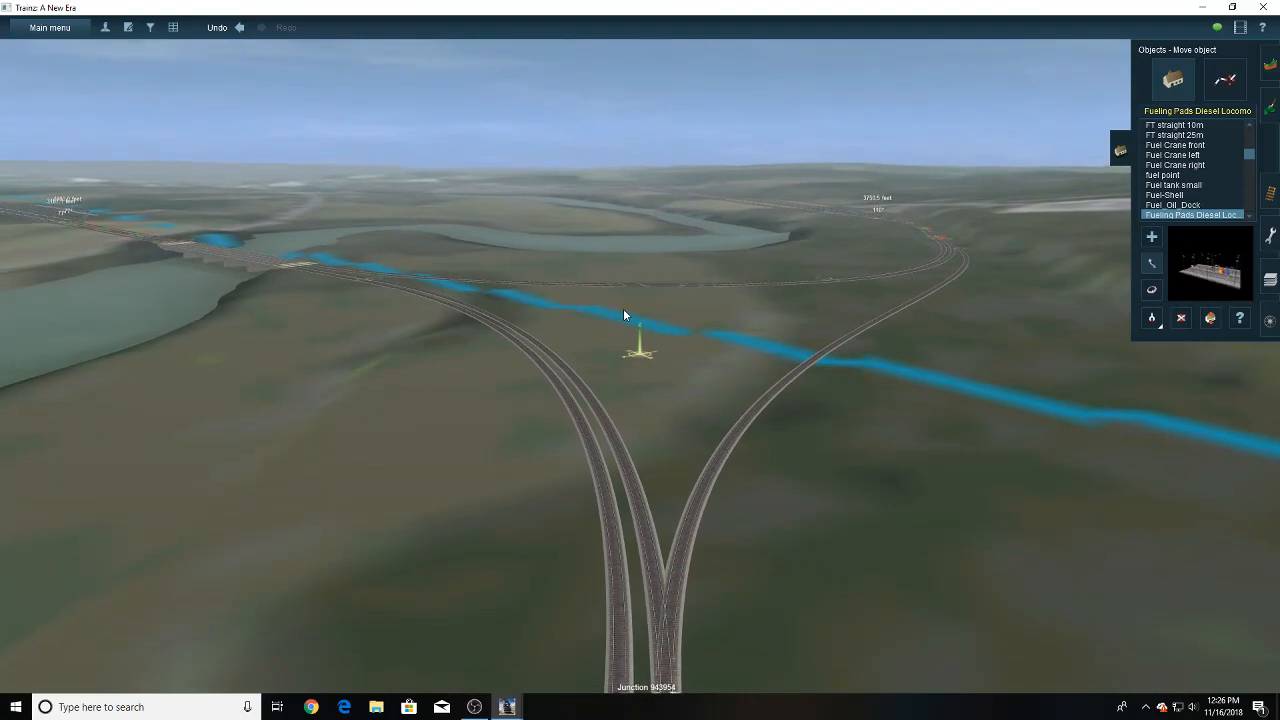
{"action": "right_click_drag", "start_coordinate": [624, 314], "coordinate": [597, 360]}
{"action": "scroll", "coordinate": [597, 360], "scroll_direction": "down", "scroll_amount": 3}
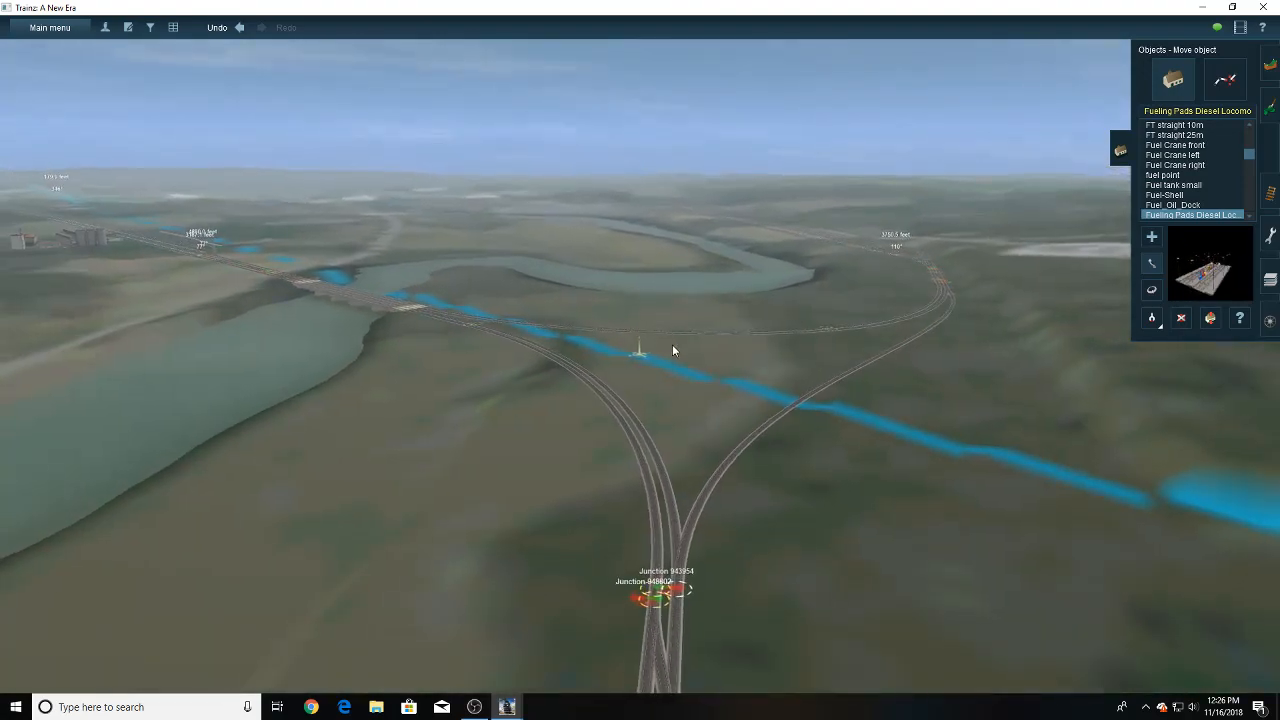
- Survey the line from the wye's far curve to the second yard and close the object tools
{"action": "right_click_drag", "start_coordinate": [703, 333], "coordinate": [639, 375]}
{"action": "scroll", "coordinate": [660, 342], "scroll_direction": "up", "scroll_amount": 3}
{"action": "key", "text": "Up"}
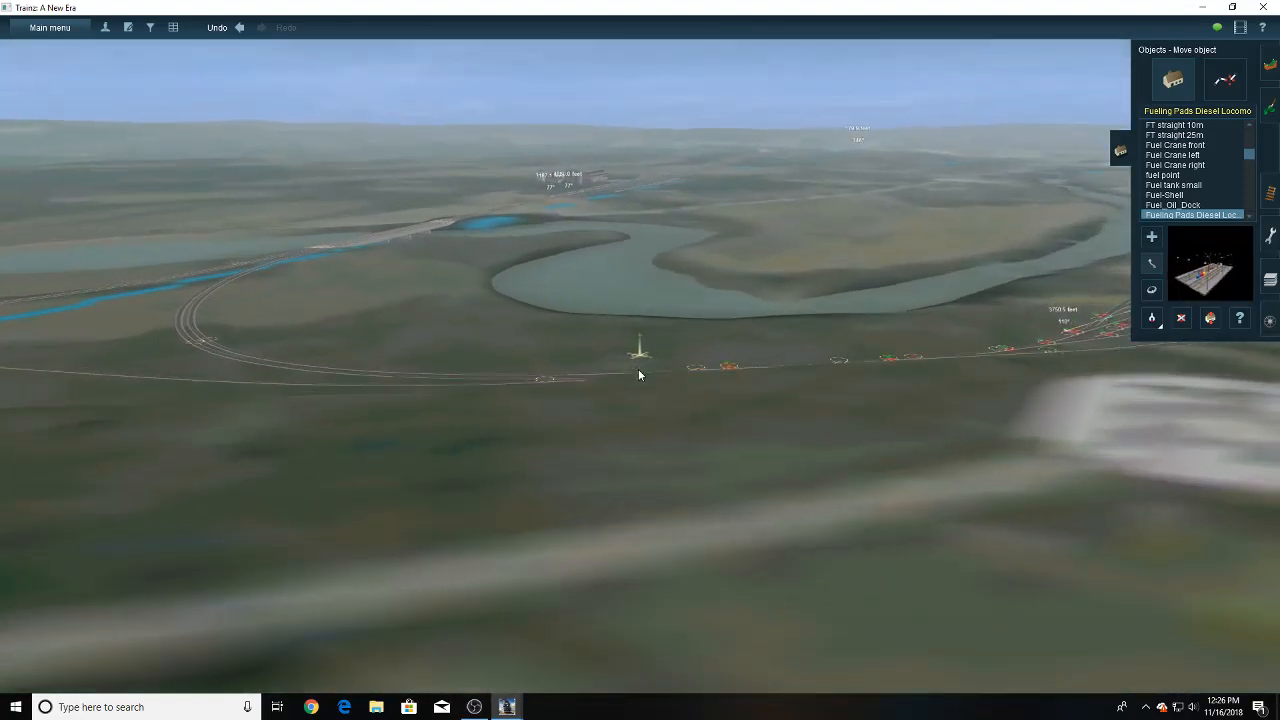
{"action": "key", "text": "Left"}
{"action": "key", "text": "Left"}
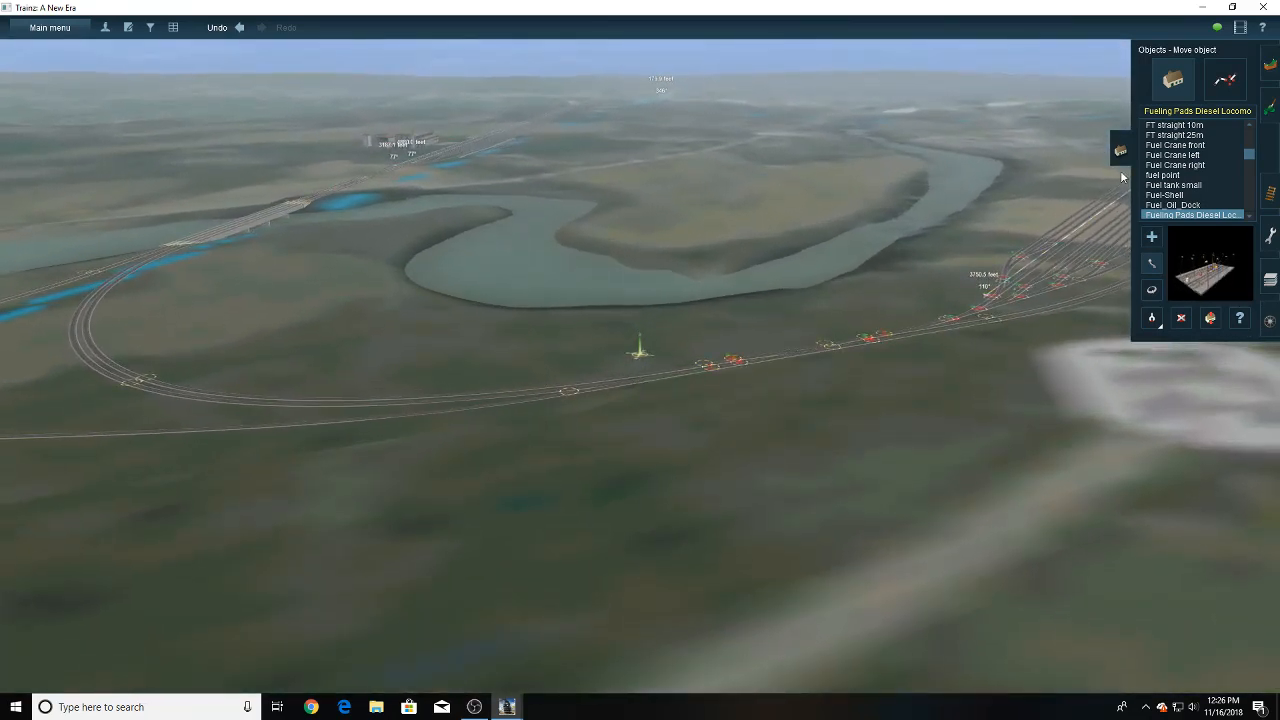
{"action": "left_click", "coordinate": [1120, 152]}
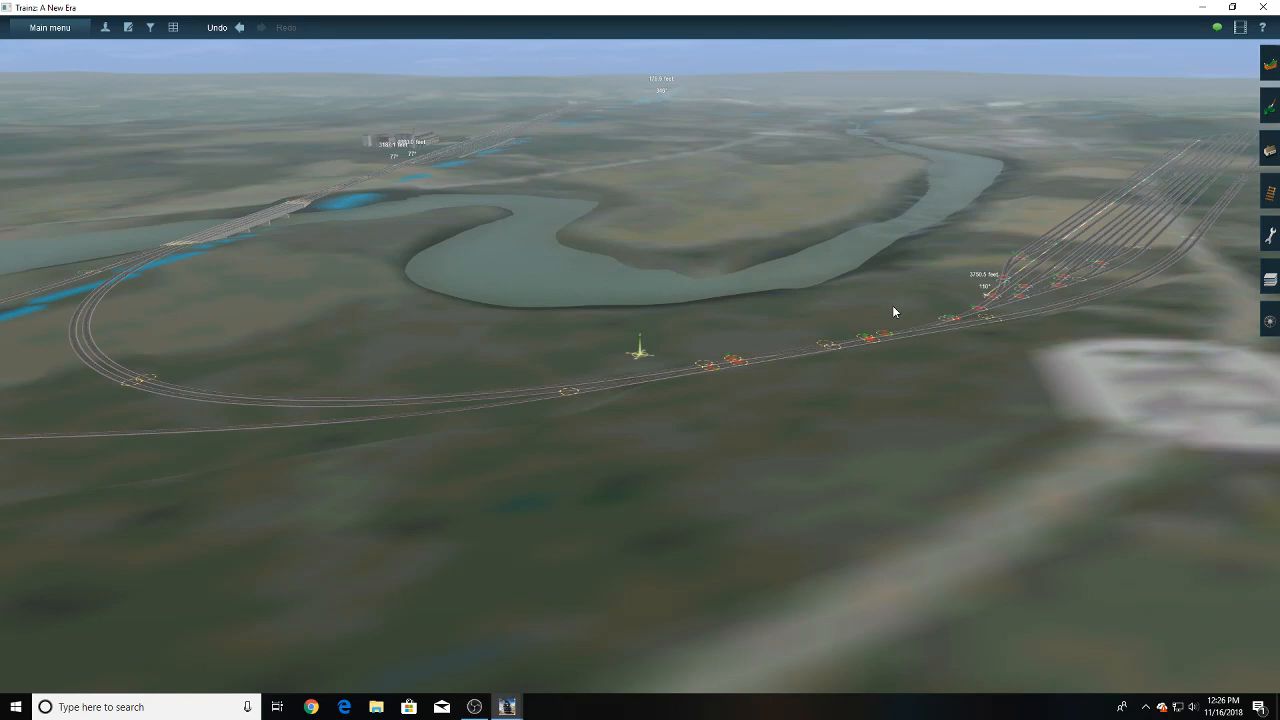